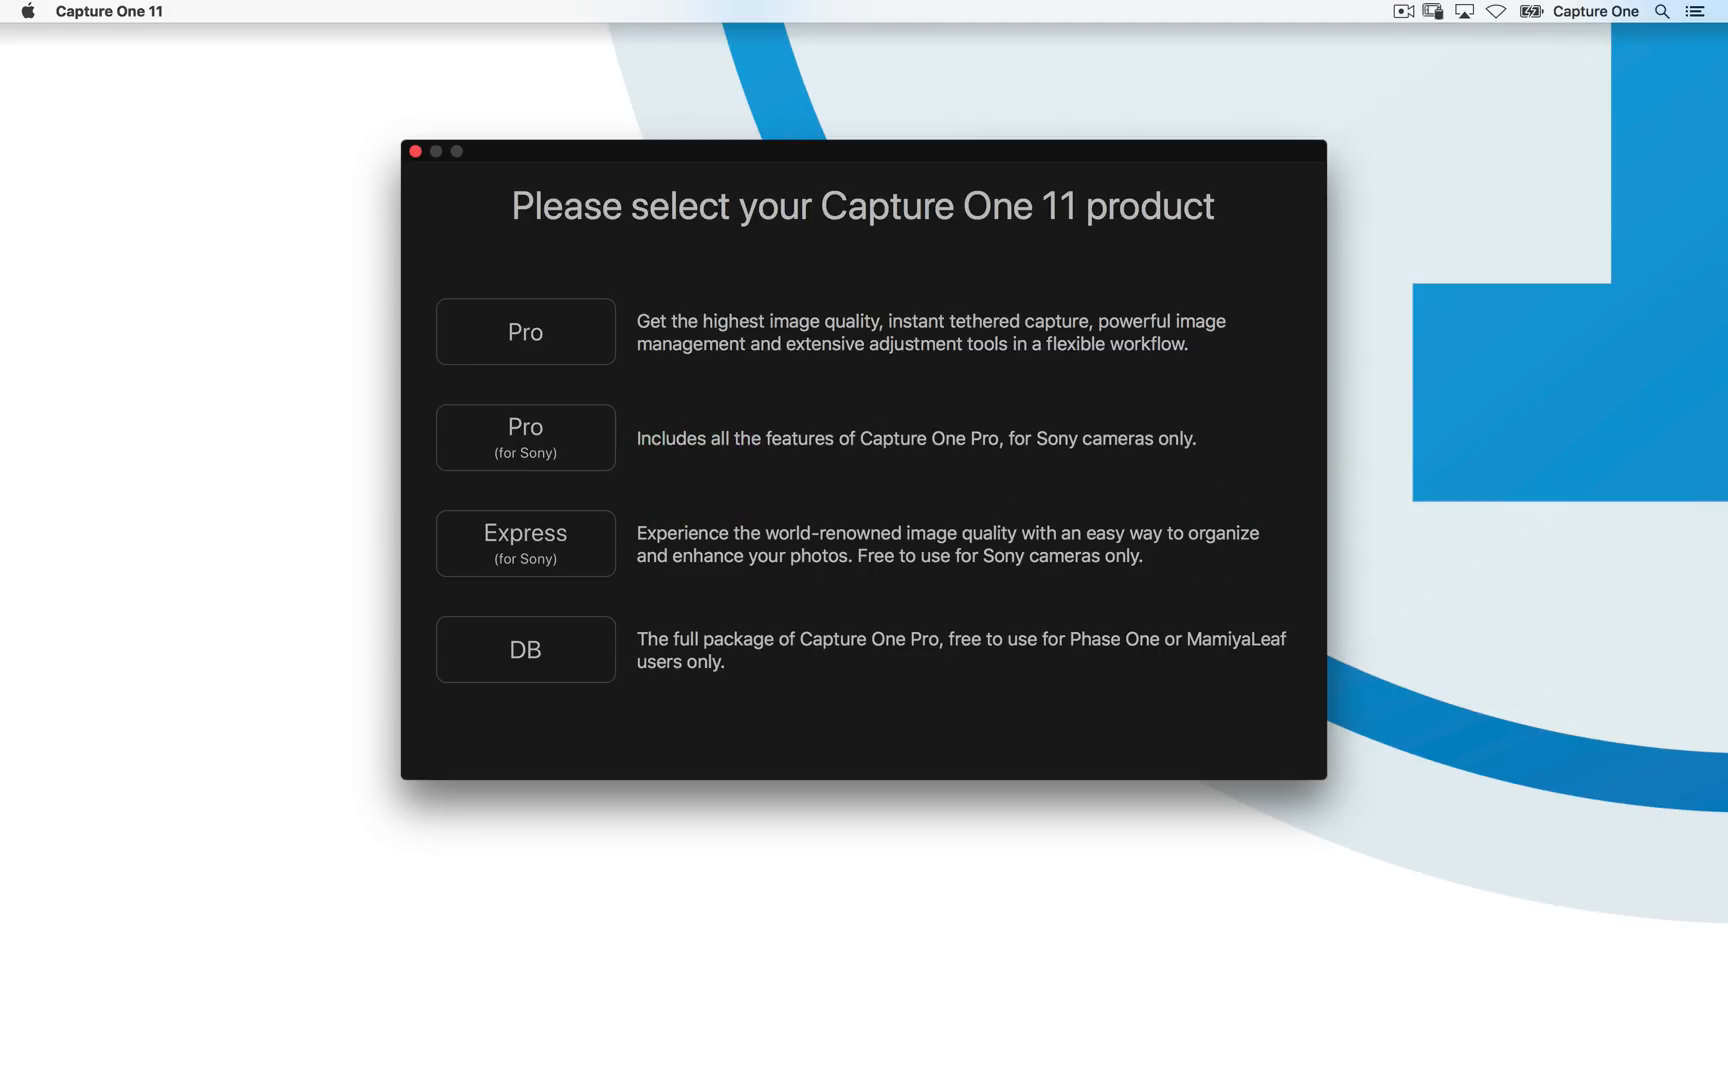
- Choose the Express (for Sony) product and create a new catalog in the Pictures folder
{"action": "key", "text": "super+Tab"}
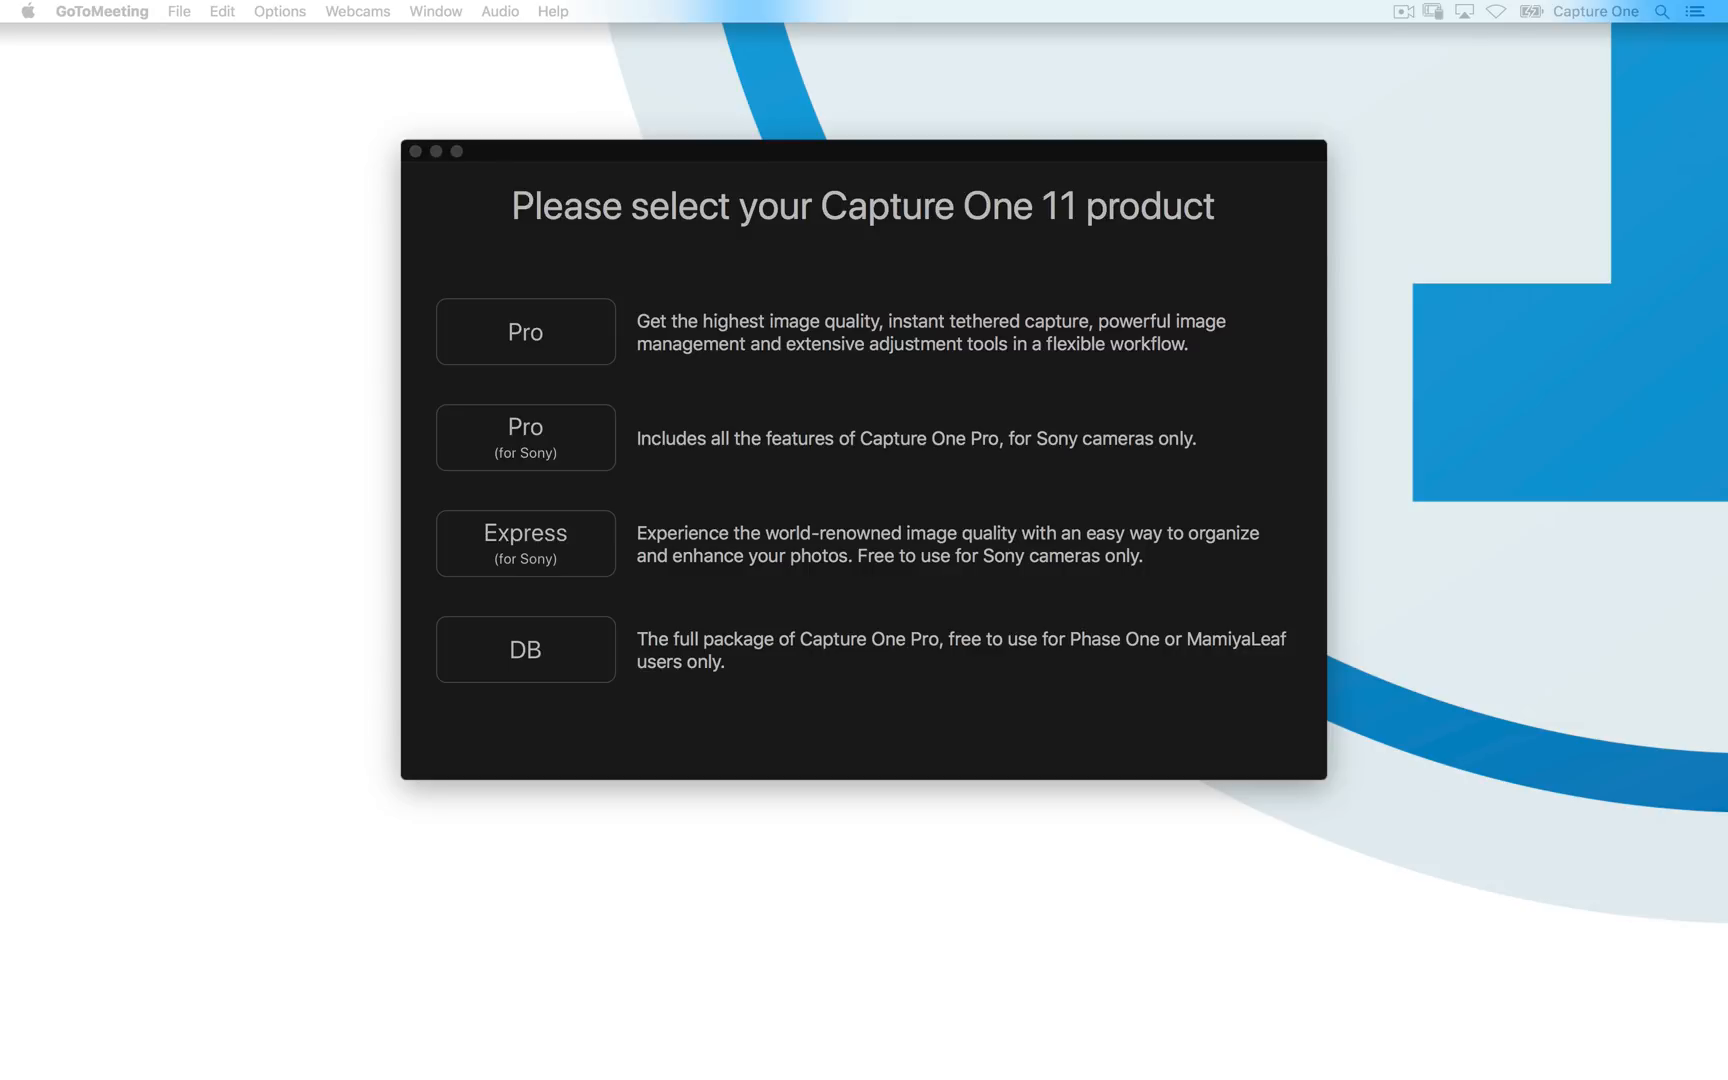
{"action": "left_click", "coordinate": [538, 558]}
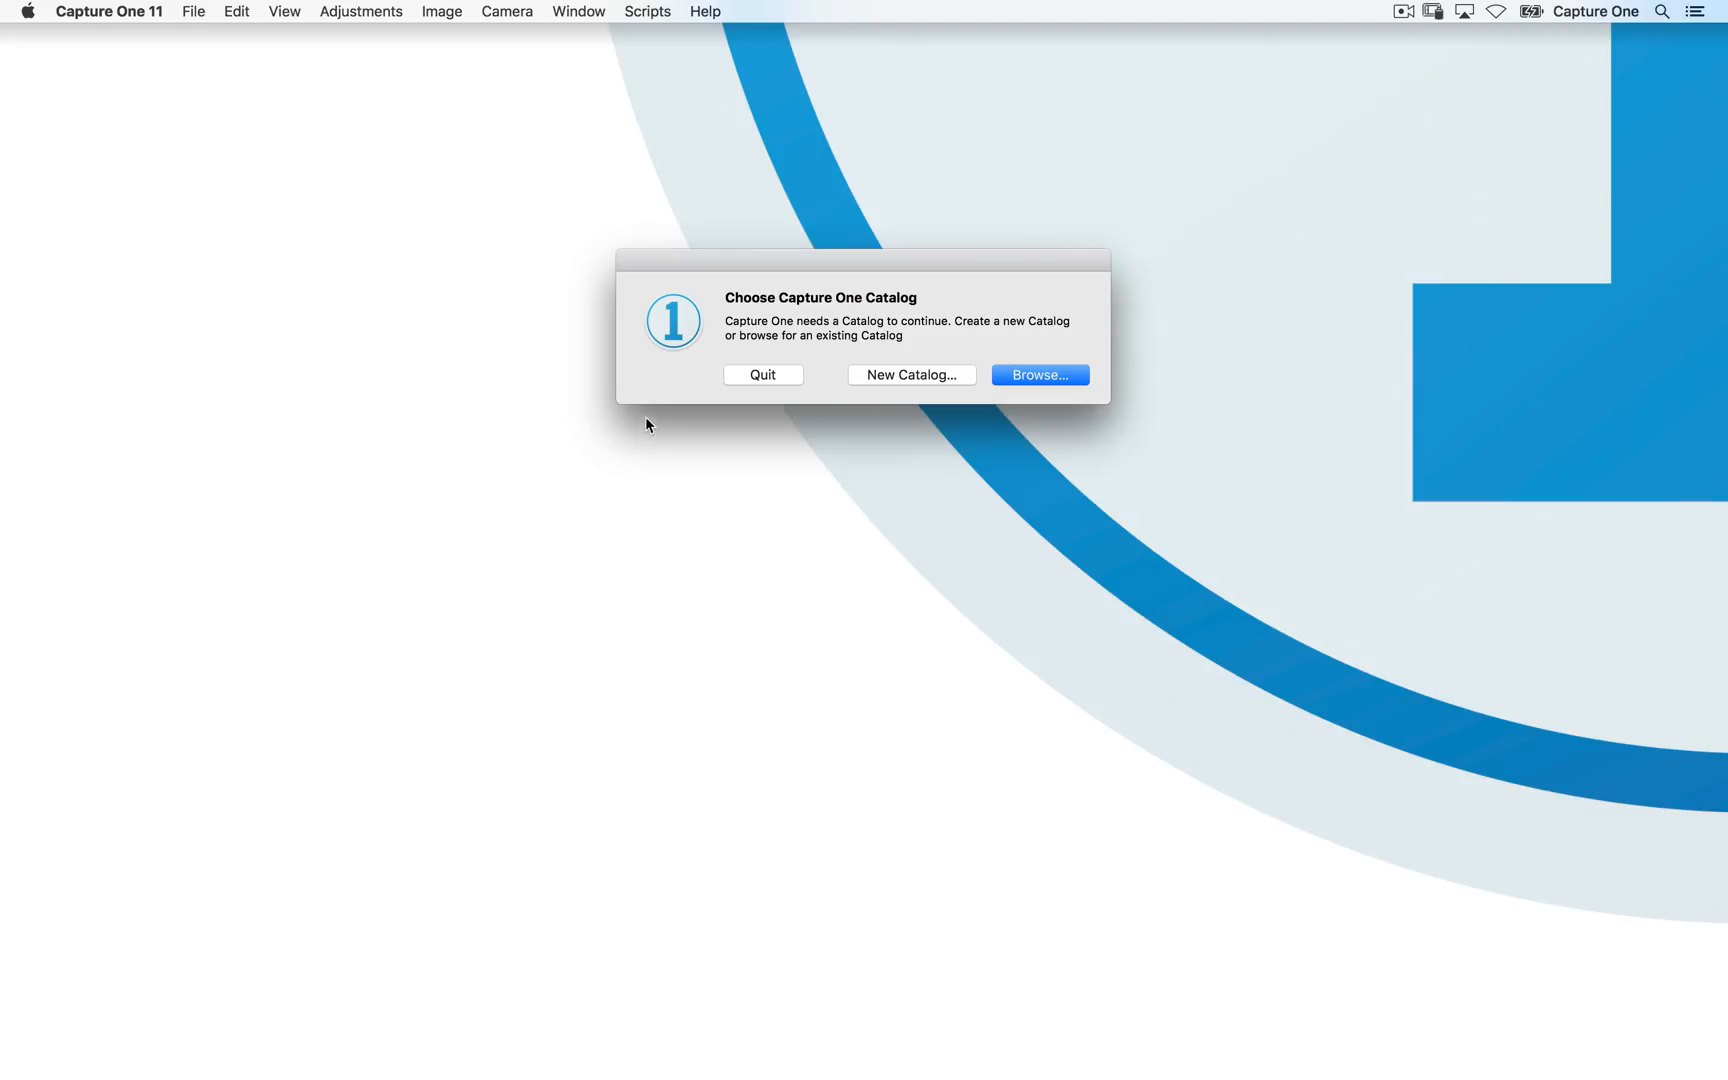
{"action": "left_click", "coordinate": [926, 378]}
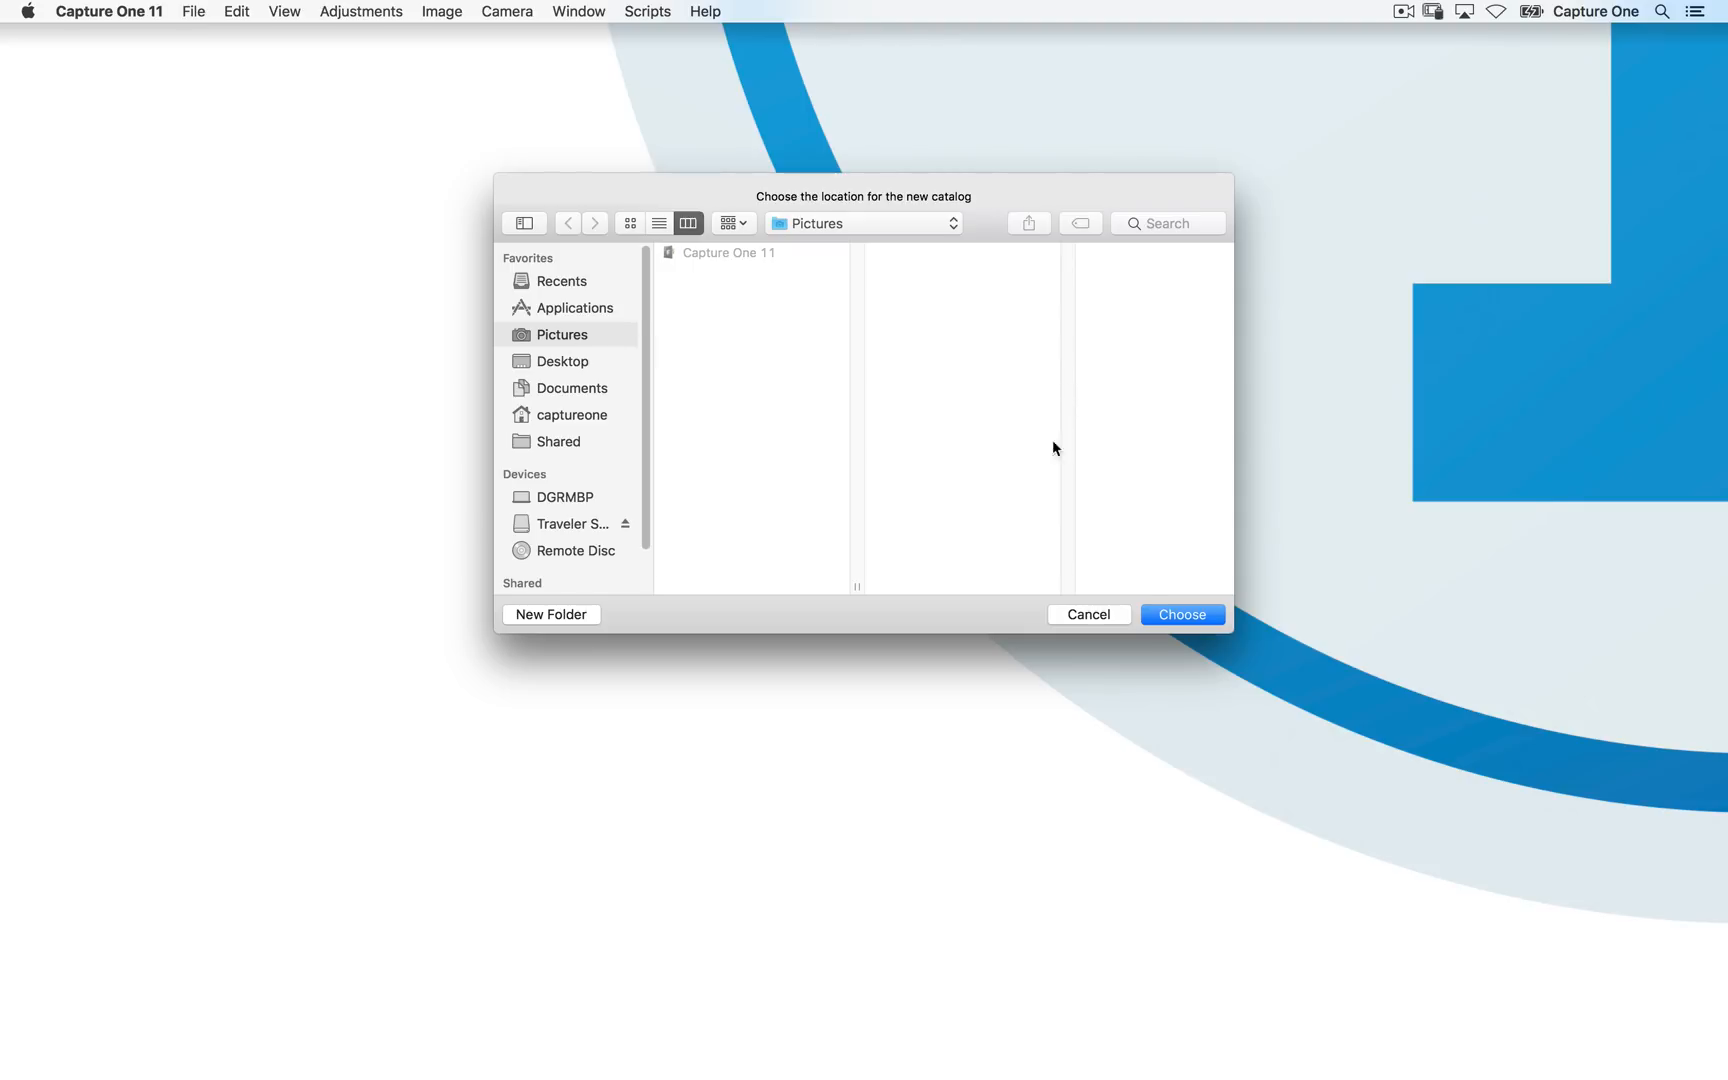
{"action": "left_click", "coordinate": [1168, 617]}
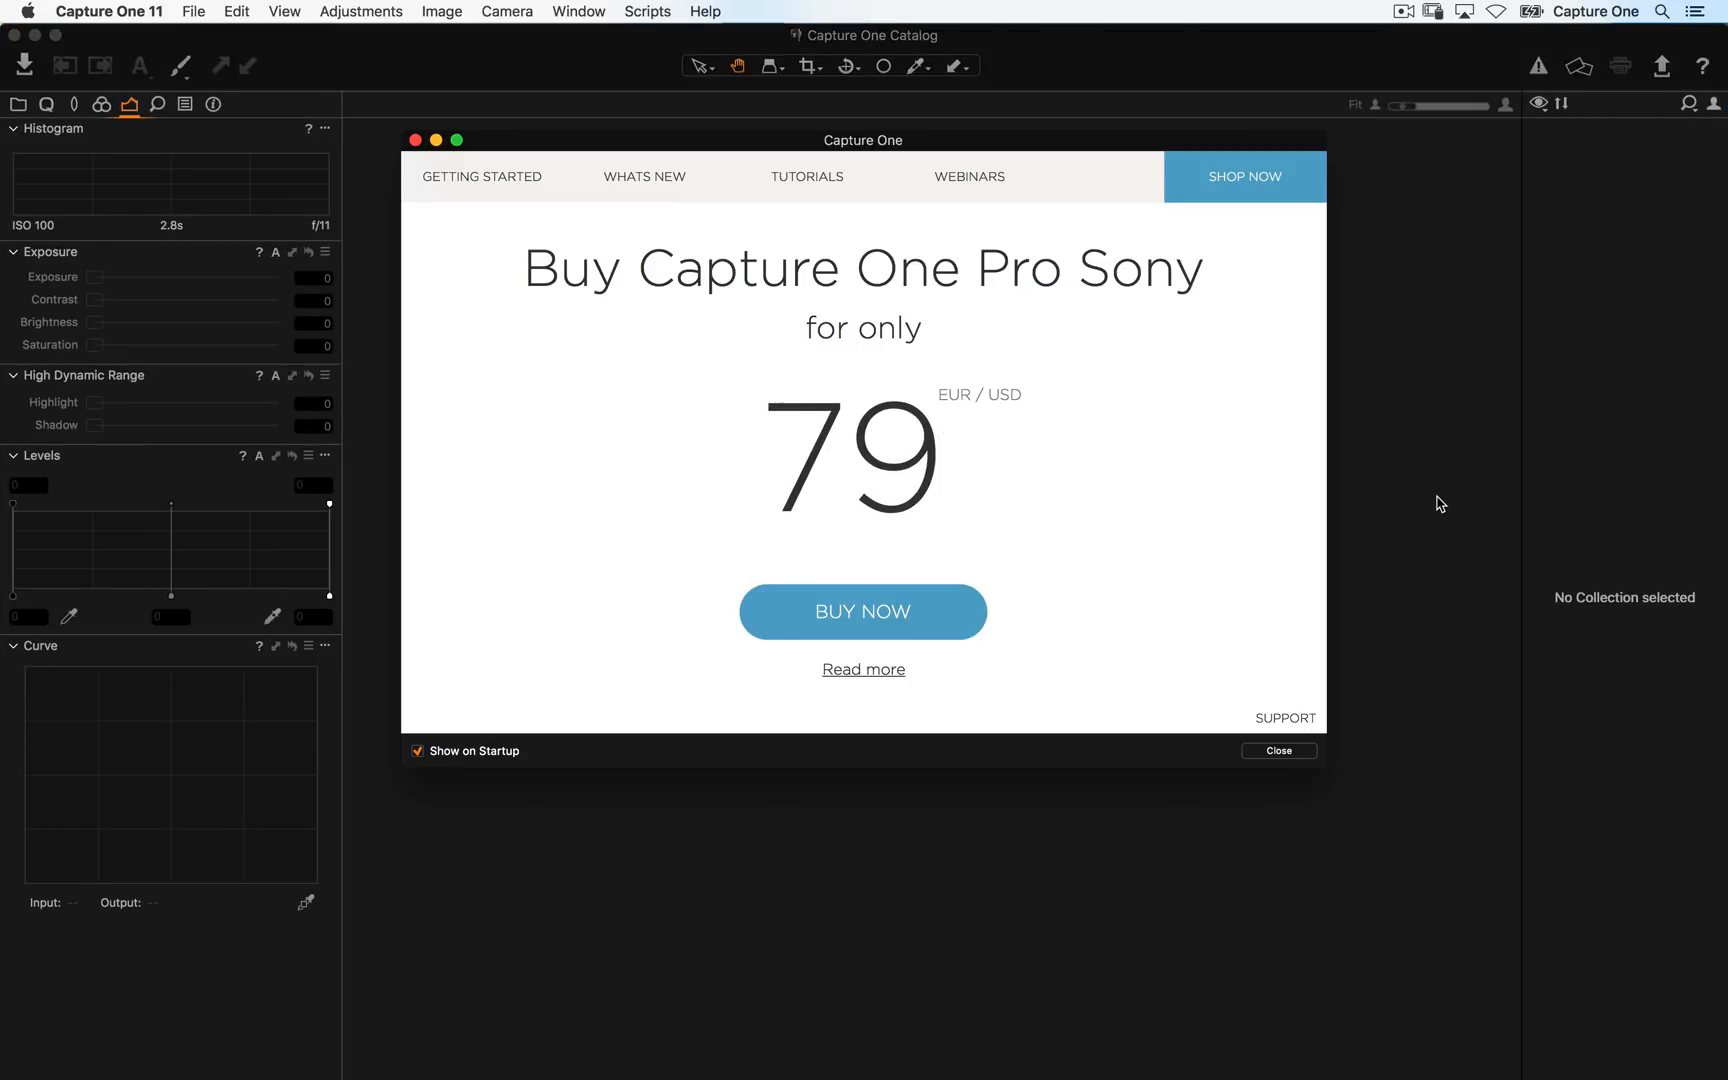
- Browse the welcome window's Getting Started tutorials and the What's New web page
{"action": "left_click_drag", "start_coordinate": [771, 142], "coordinate": [776, 163]}
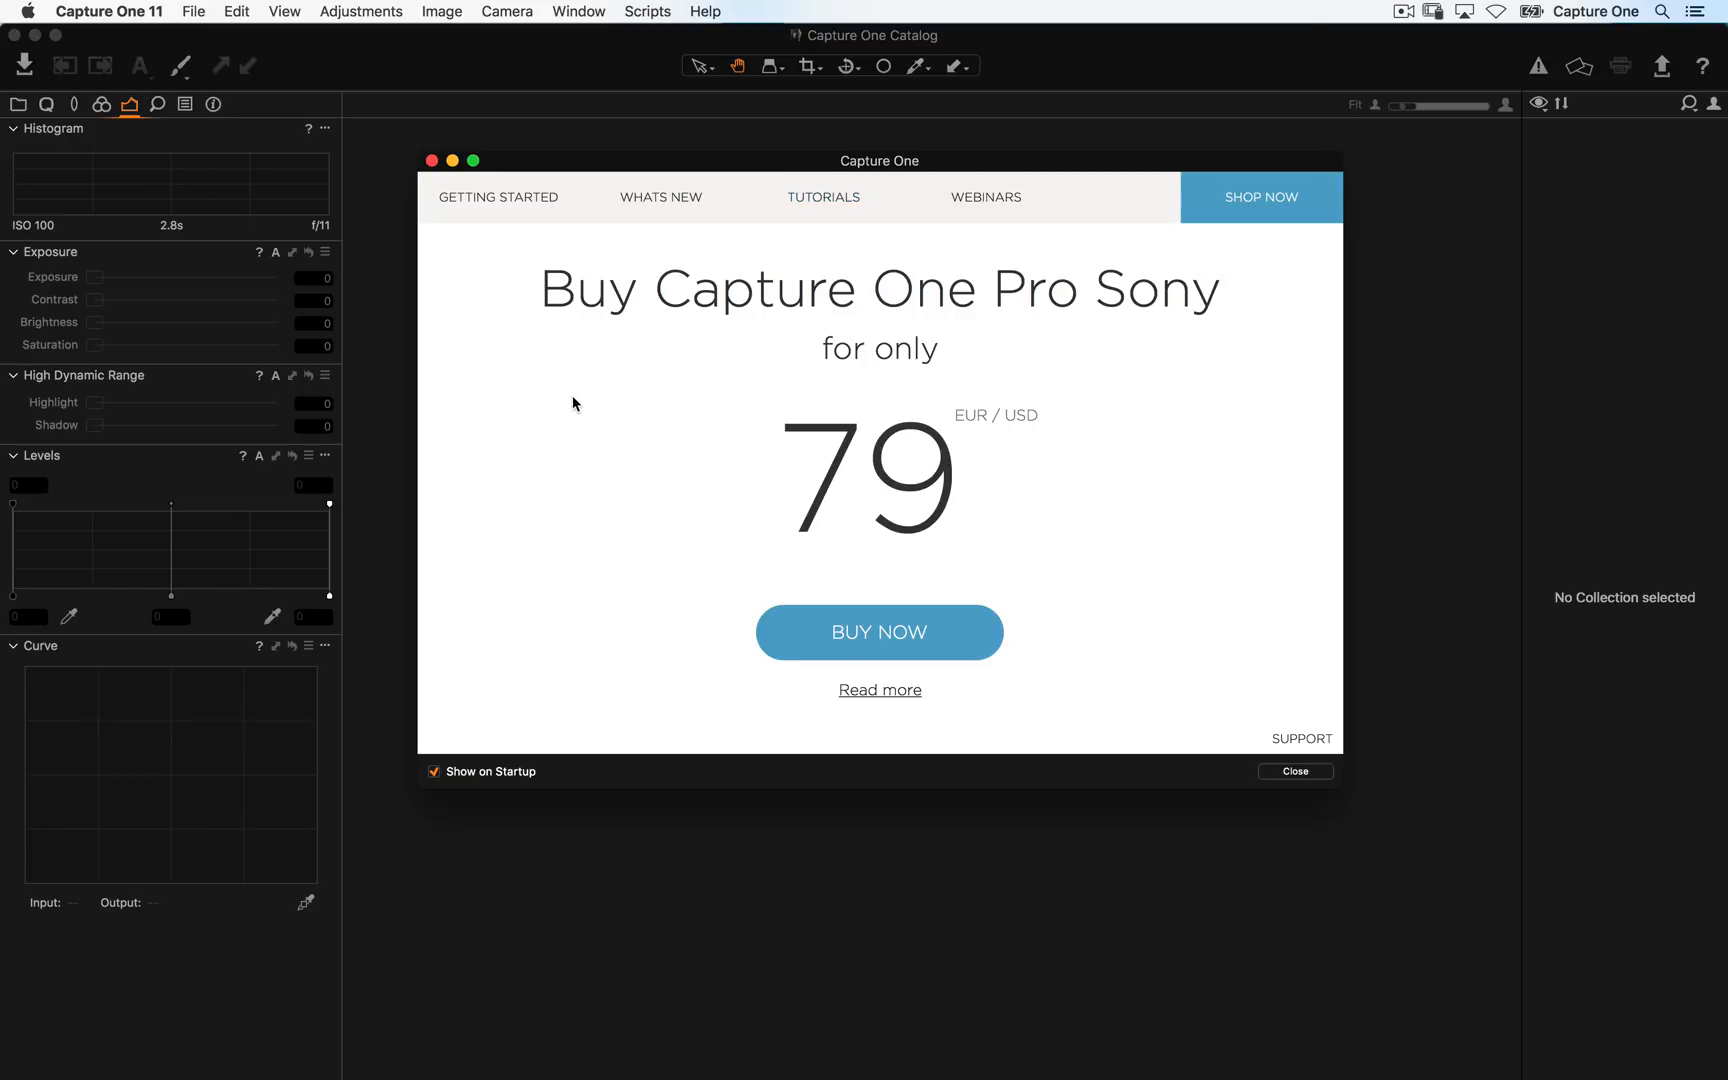
{"action": "left_click", "coordinate": [557, 213]}
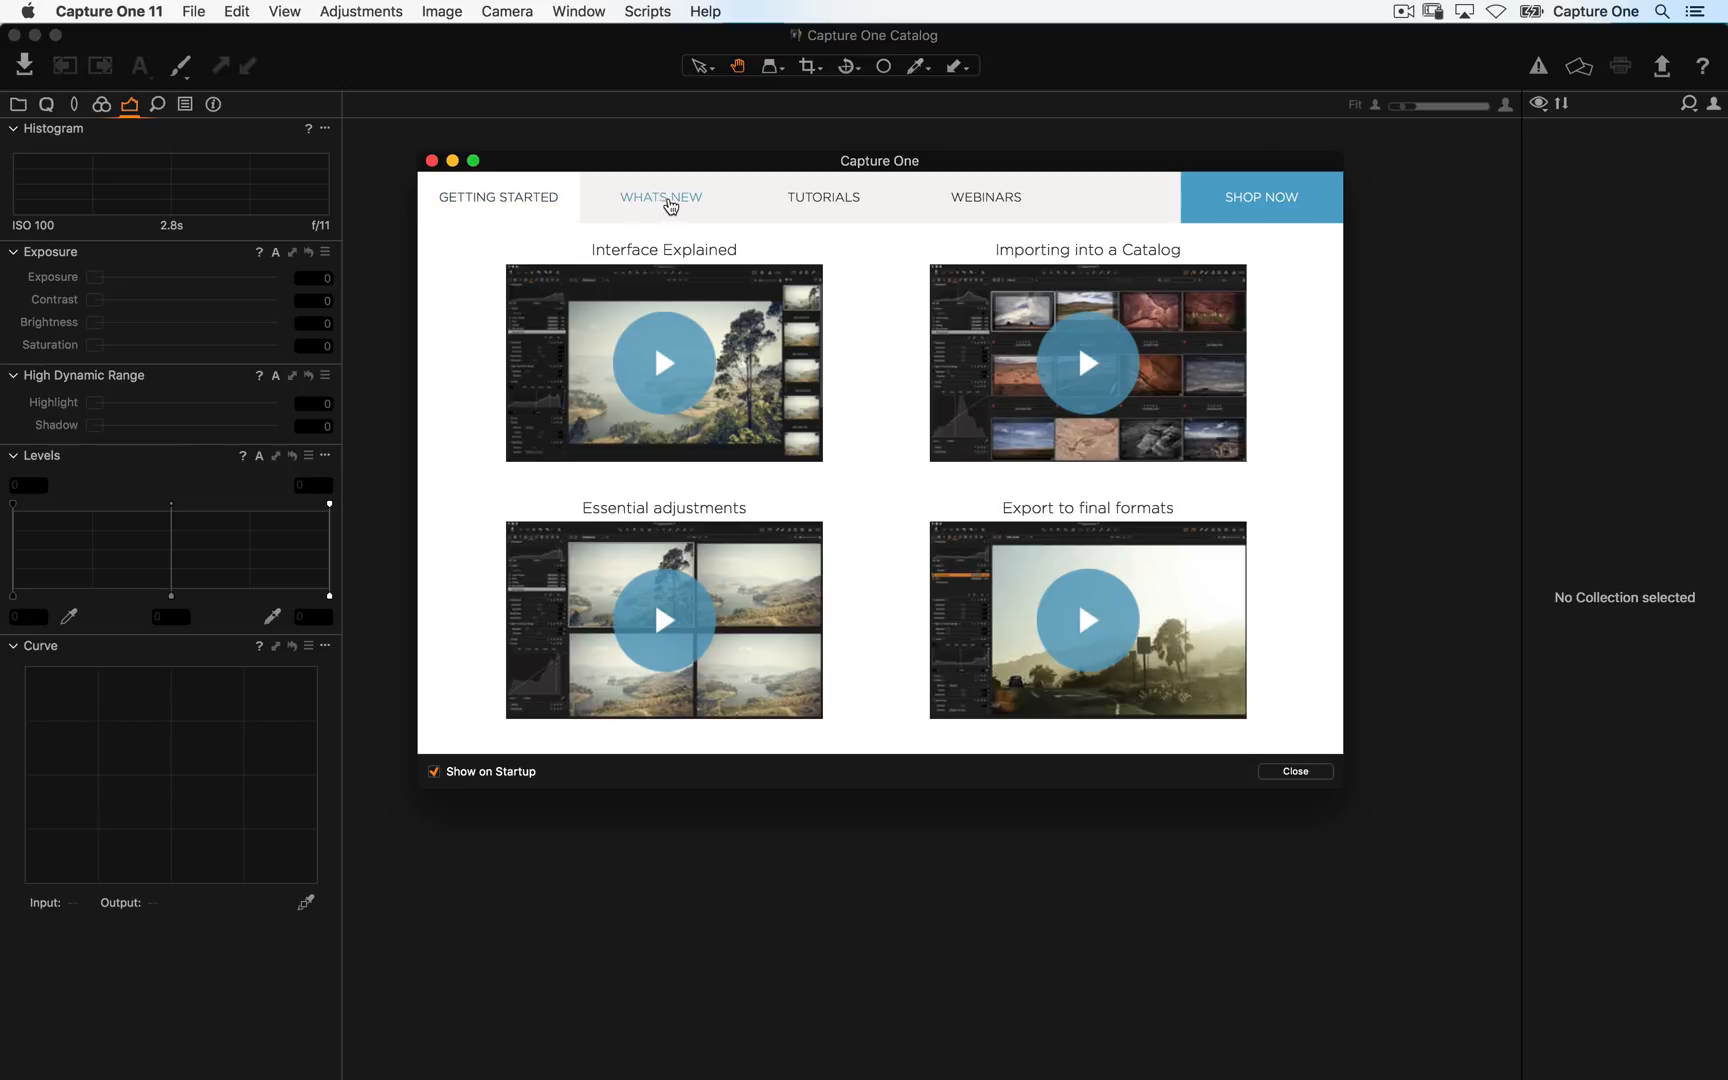
{"action": "key", "text": "super+w"}
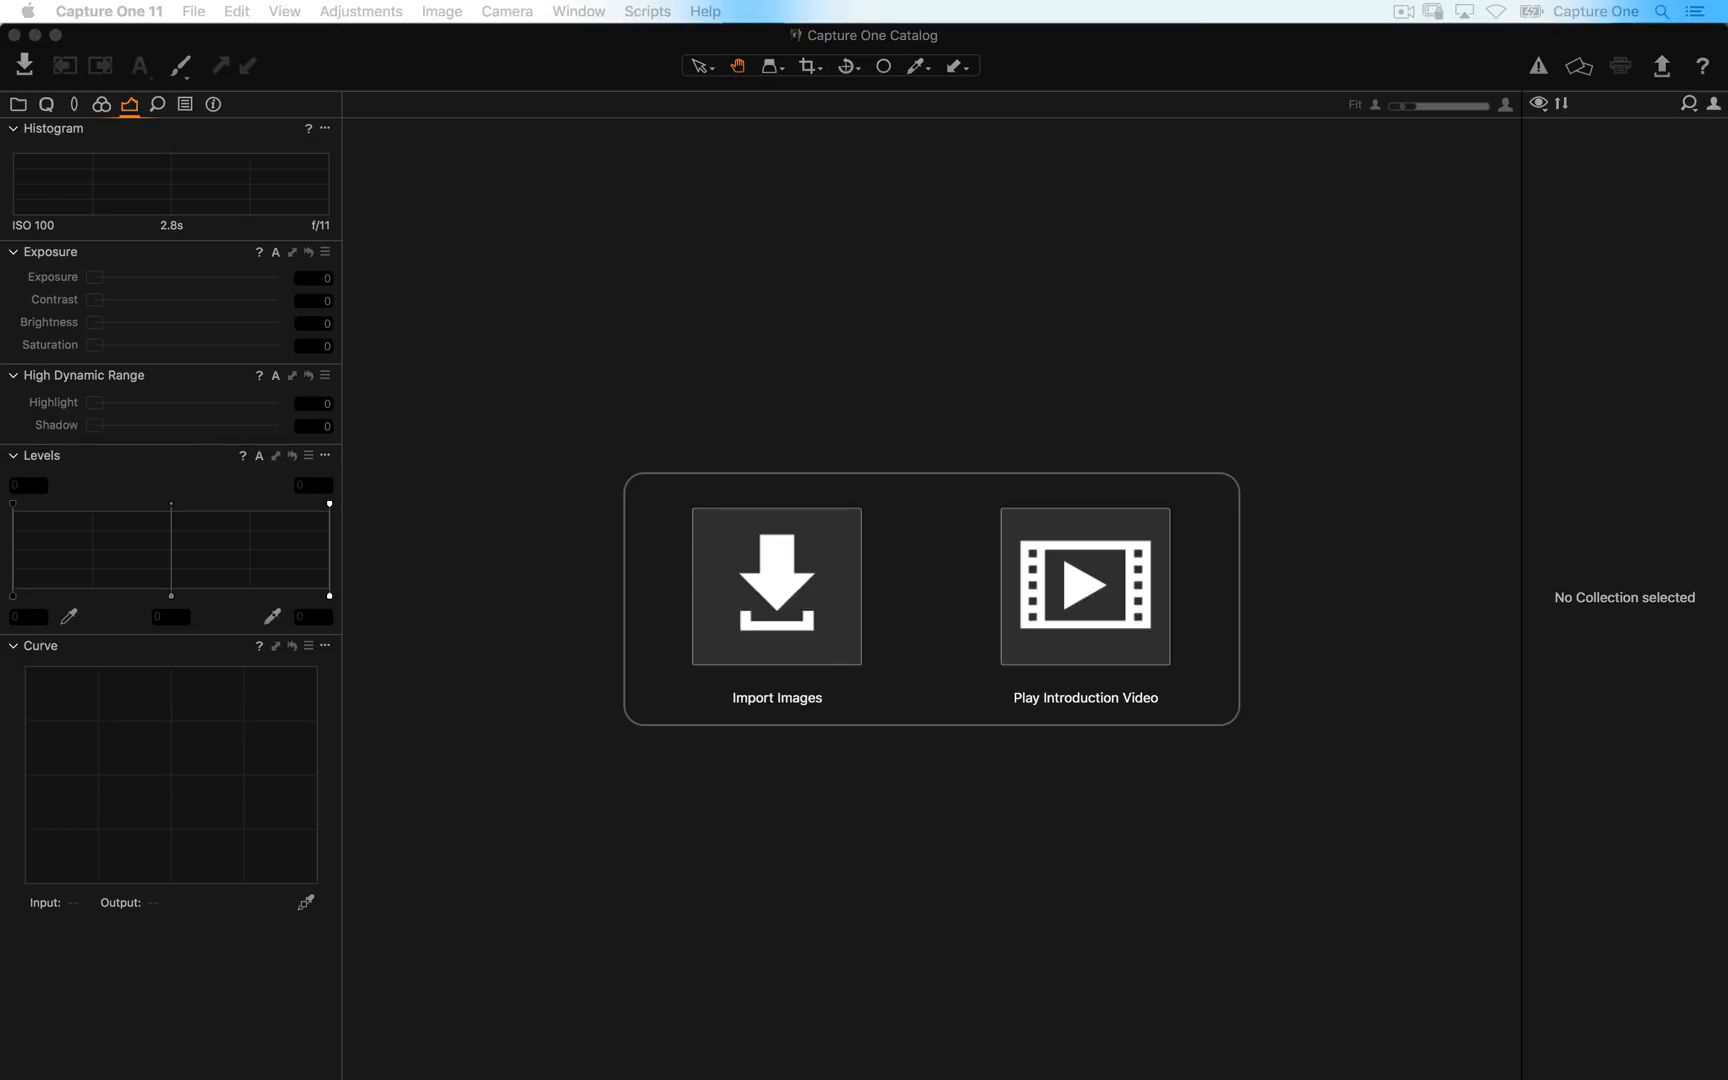
{"action": "left_click_drag", "start_coordinate": [1570, 1076], "coordinate": [645, 149]}
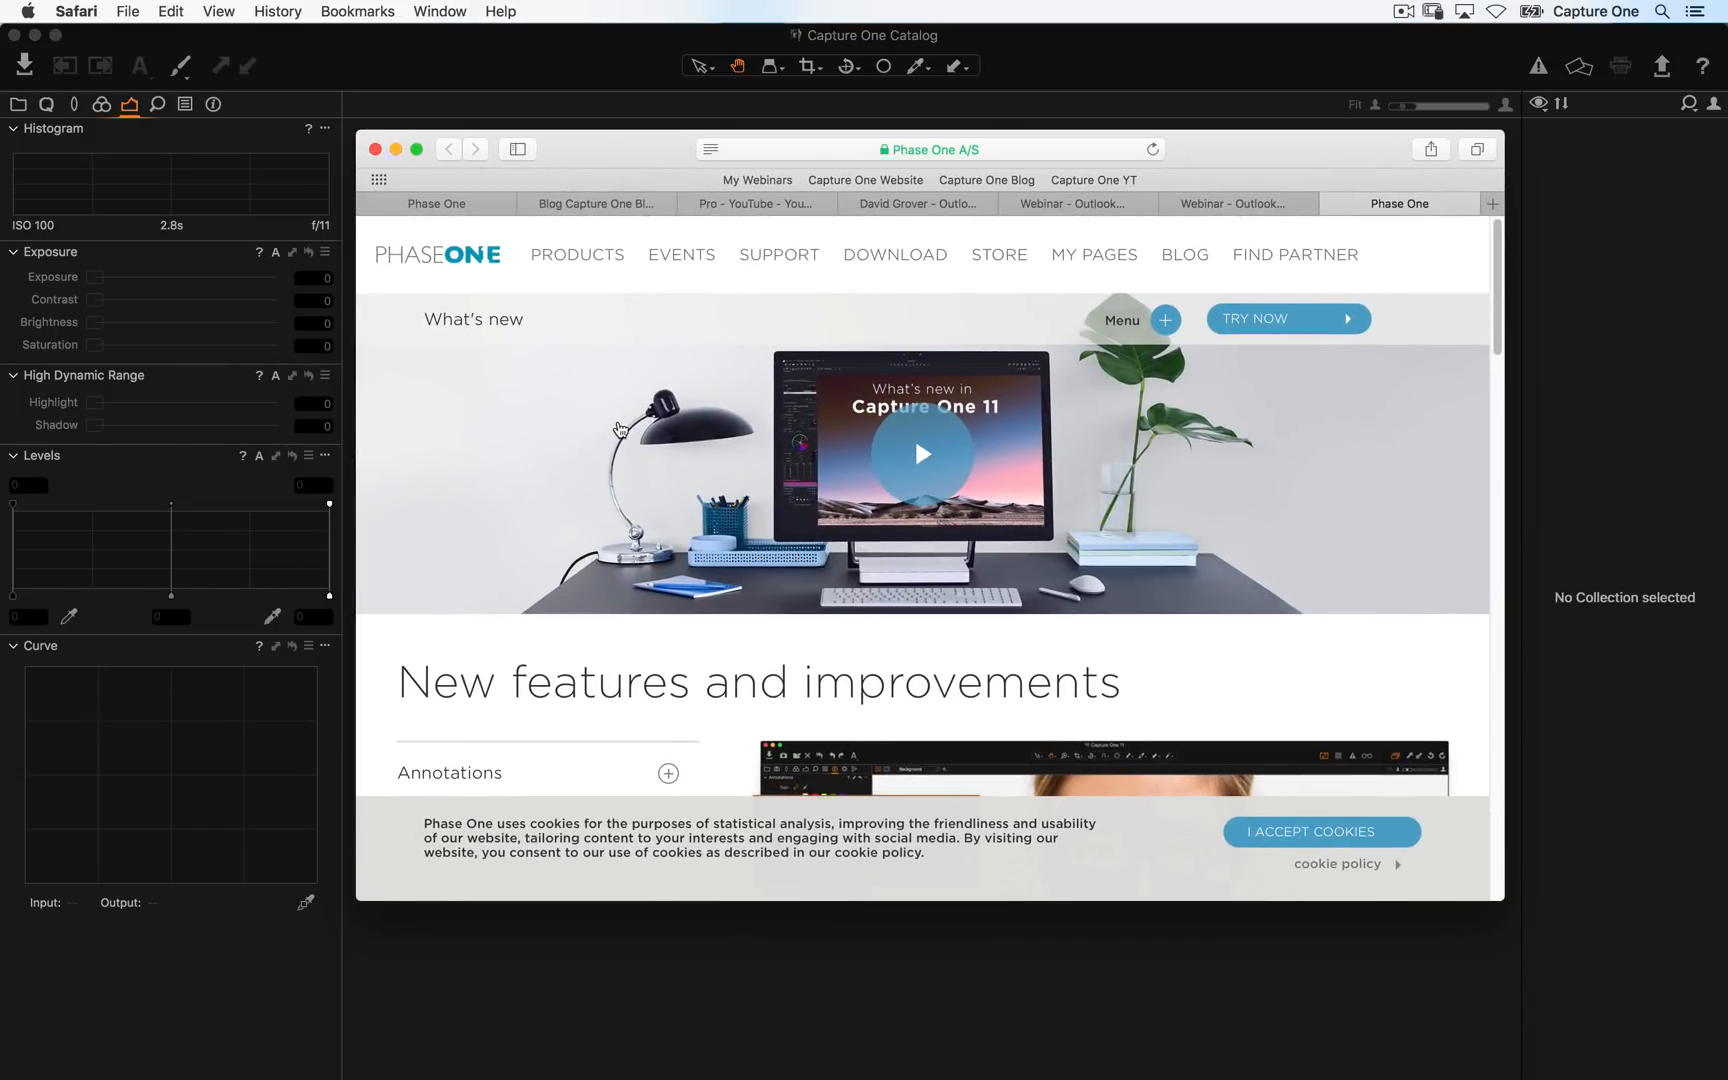
{"action": "left_click", "coordinate": [417, 980]}
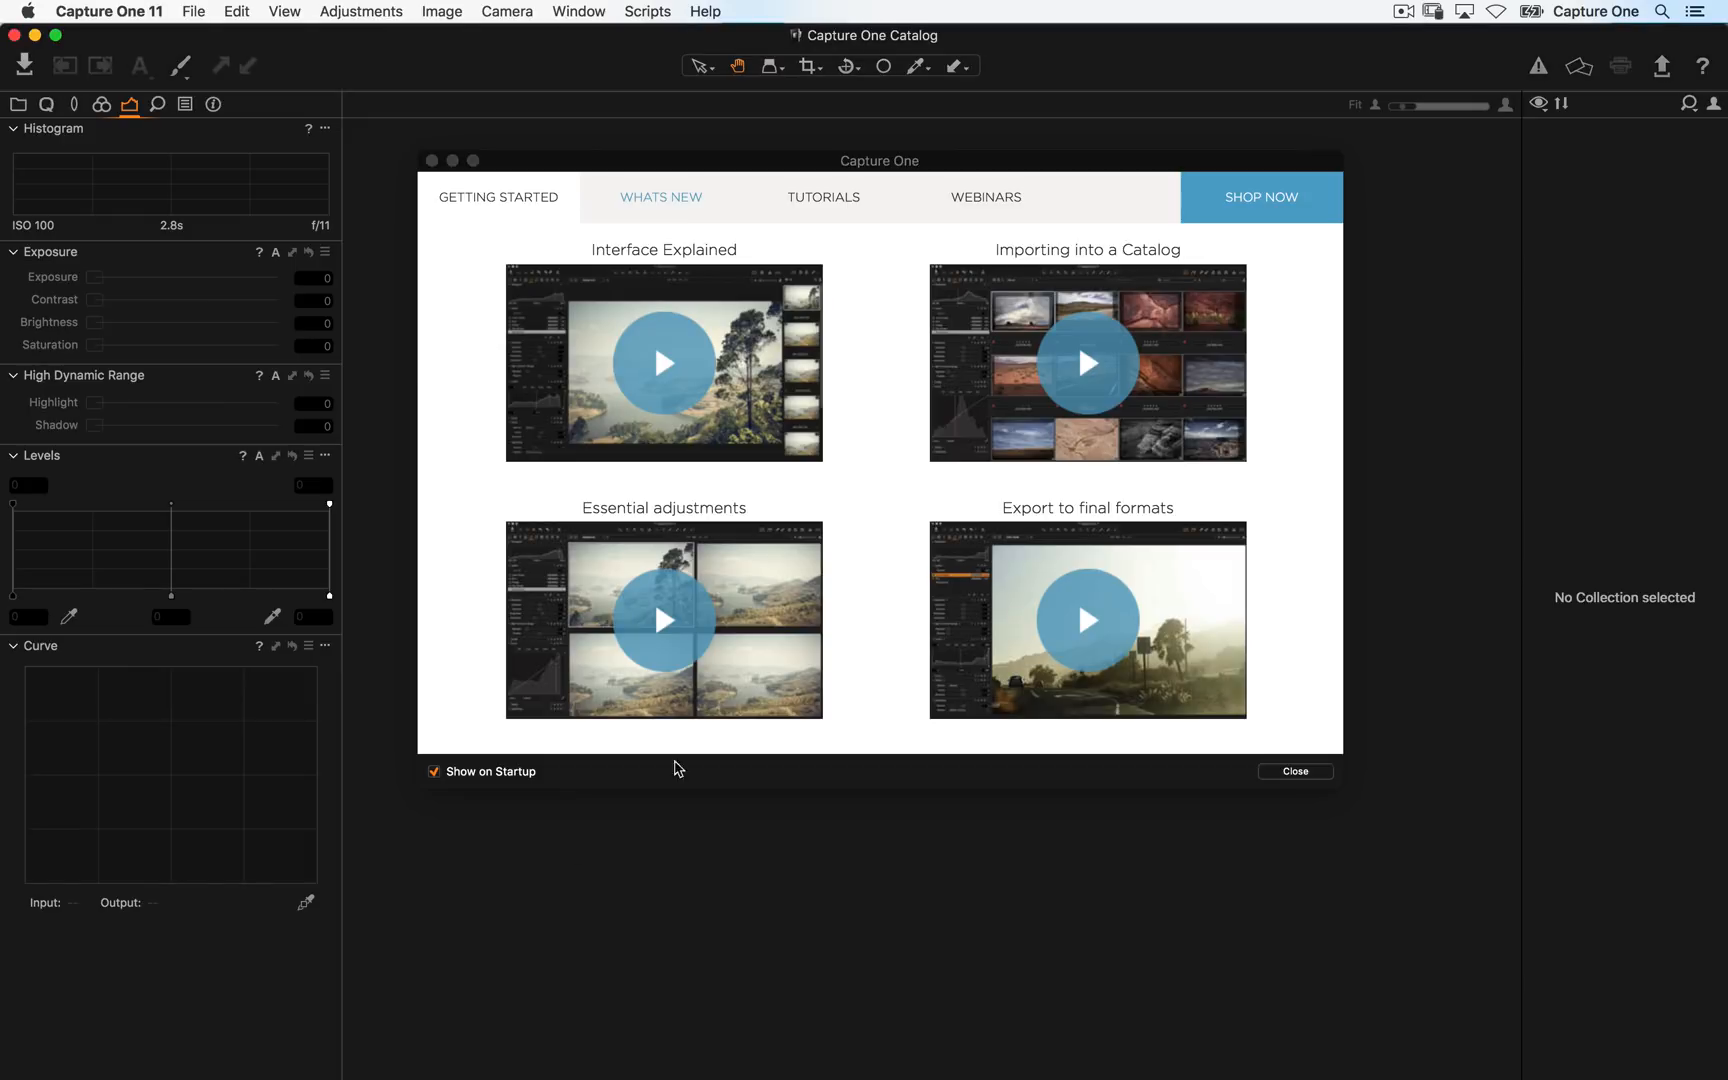
- Open the welcome window's Webinars section, then close the welcome window
{"action": "left_click", "coordinate": [997, 196]}
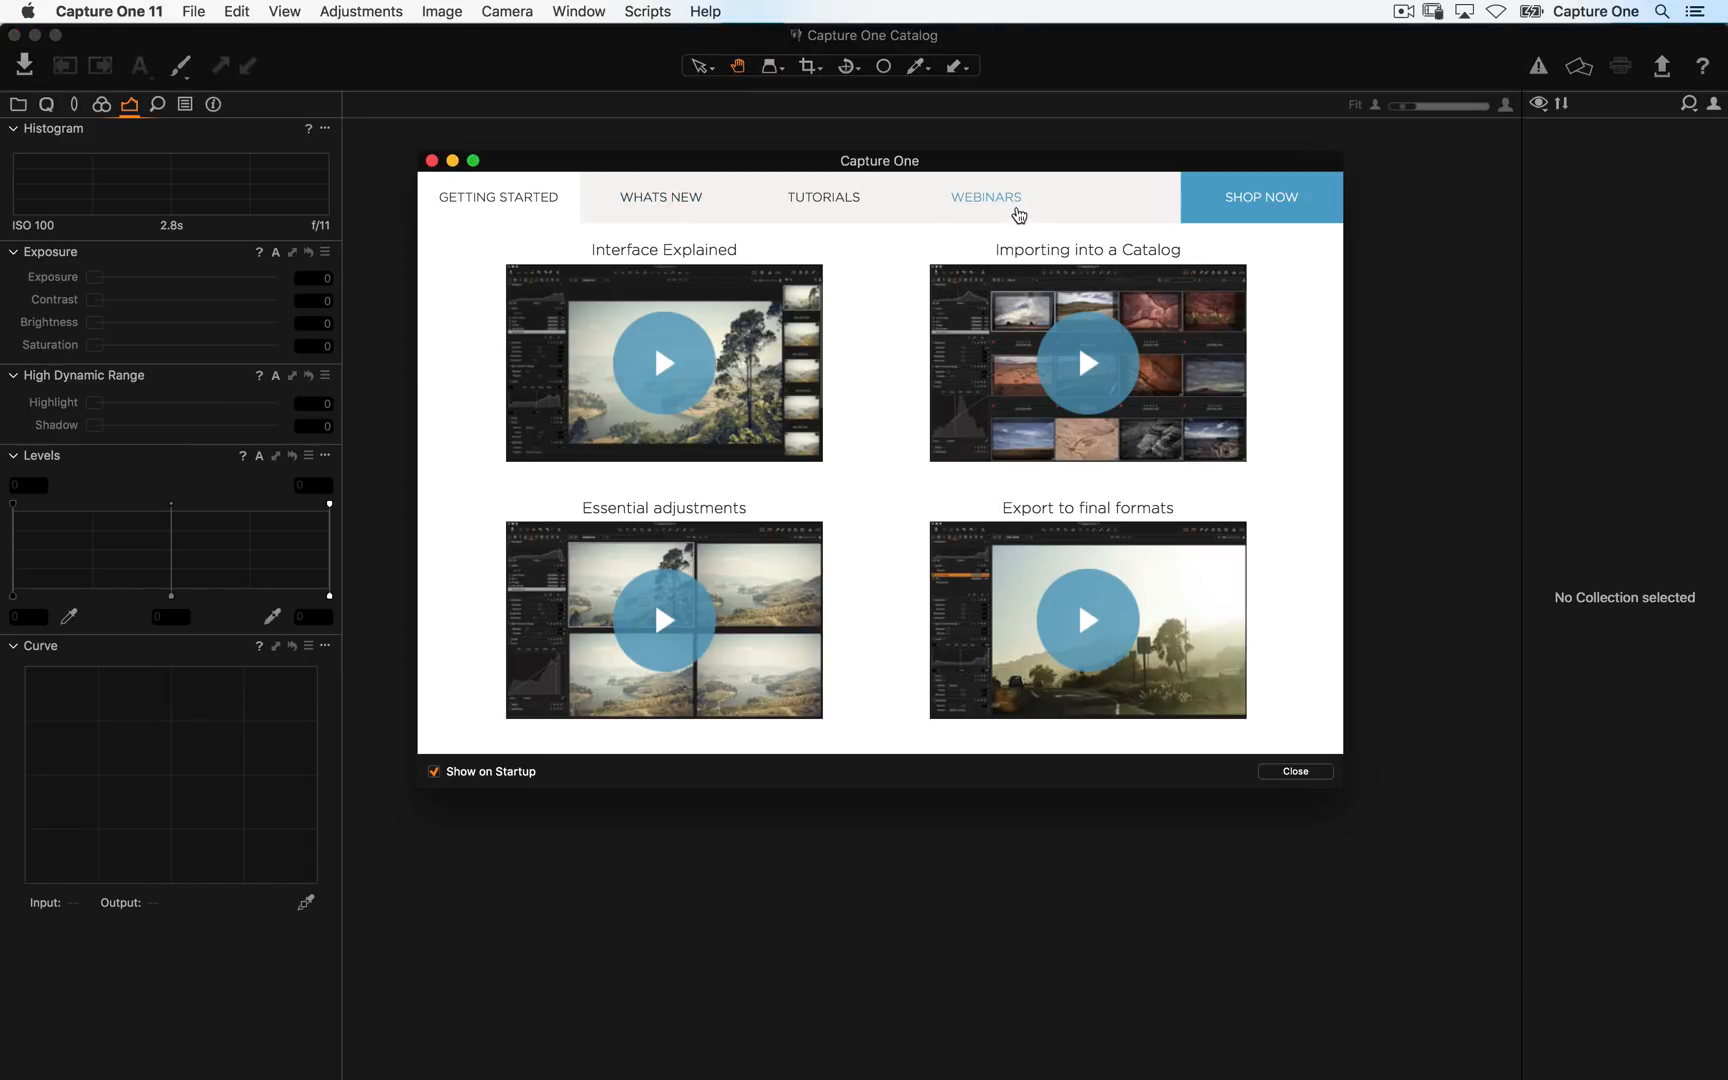
{"action": "left_click", "coordinate": [1010, 205]}
{"action": "key", "text": "super+Tab"}
{"action": "left_click", "coordinate": [432, 161]}
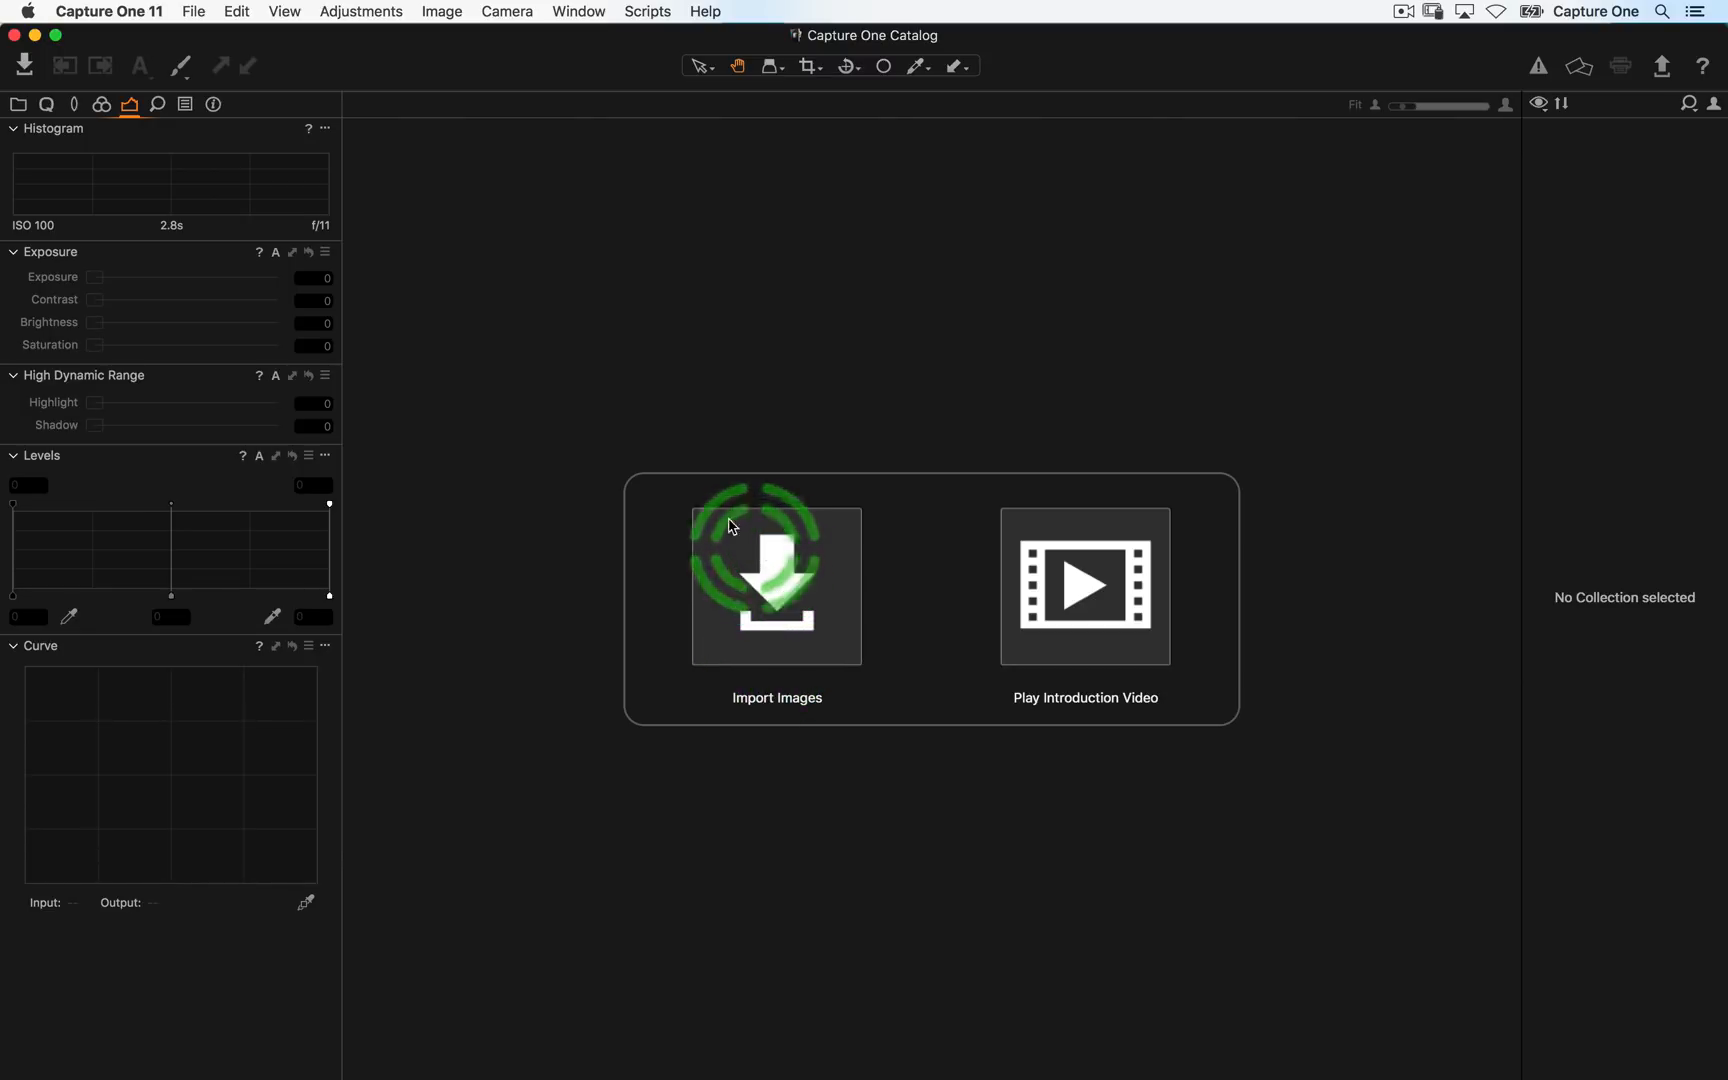
- Open the Import Images dialog
{"action": "left_click", "coordinate": [193, 11]}
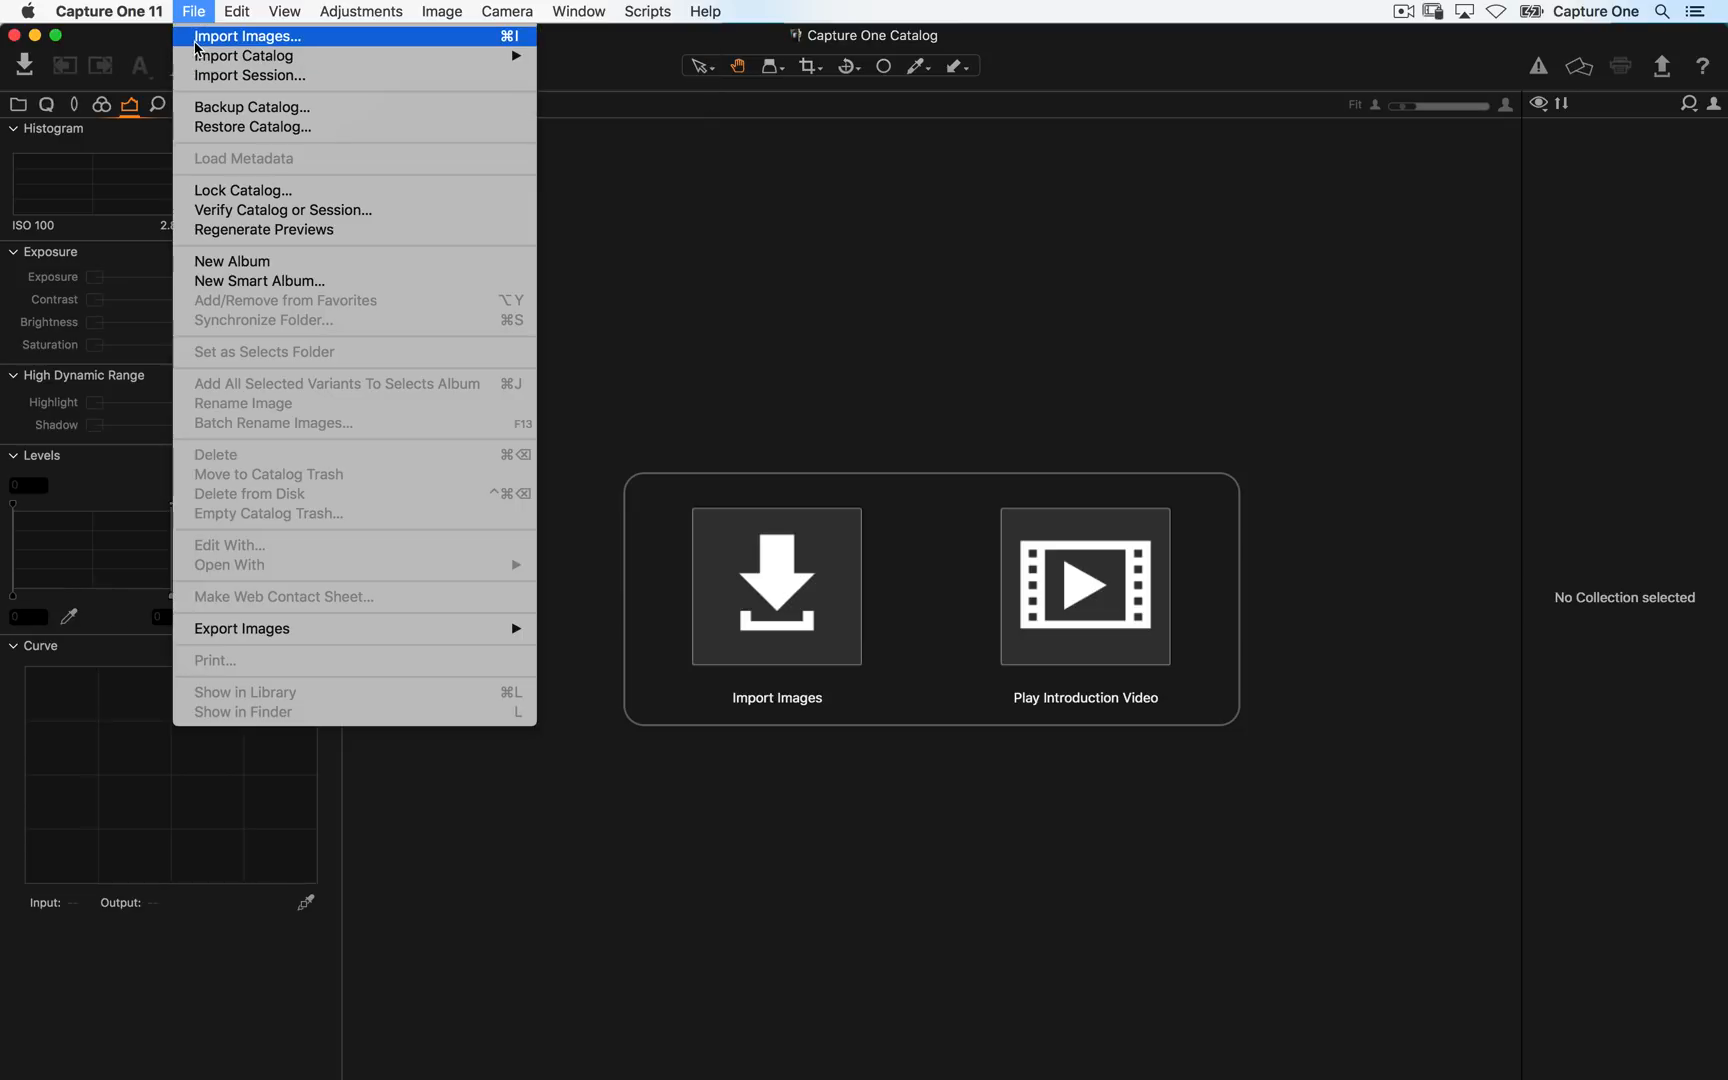
{"action": "left_click", "coordinate": [196, 40]}
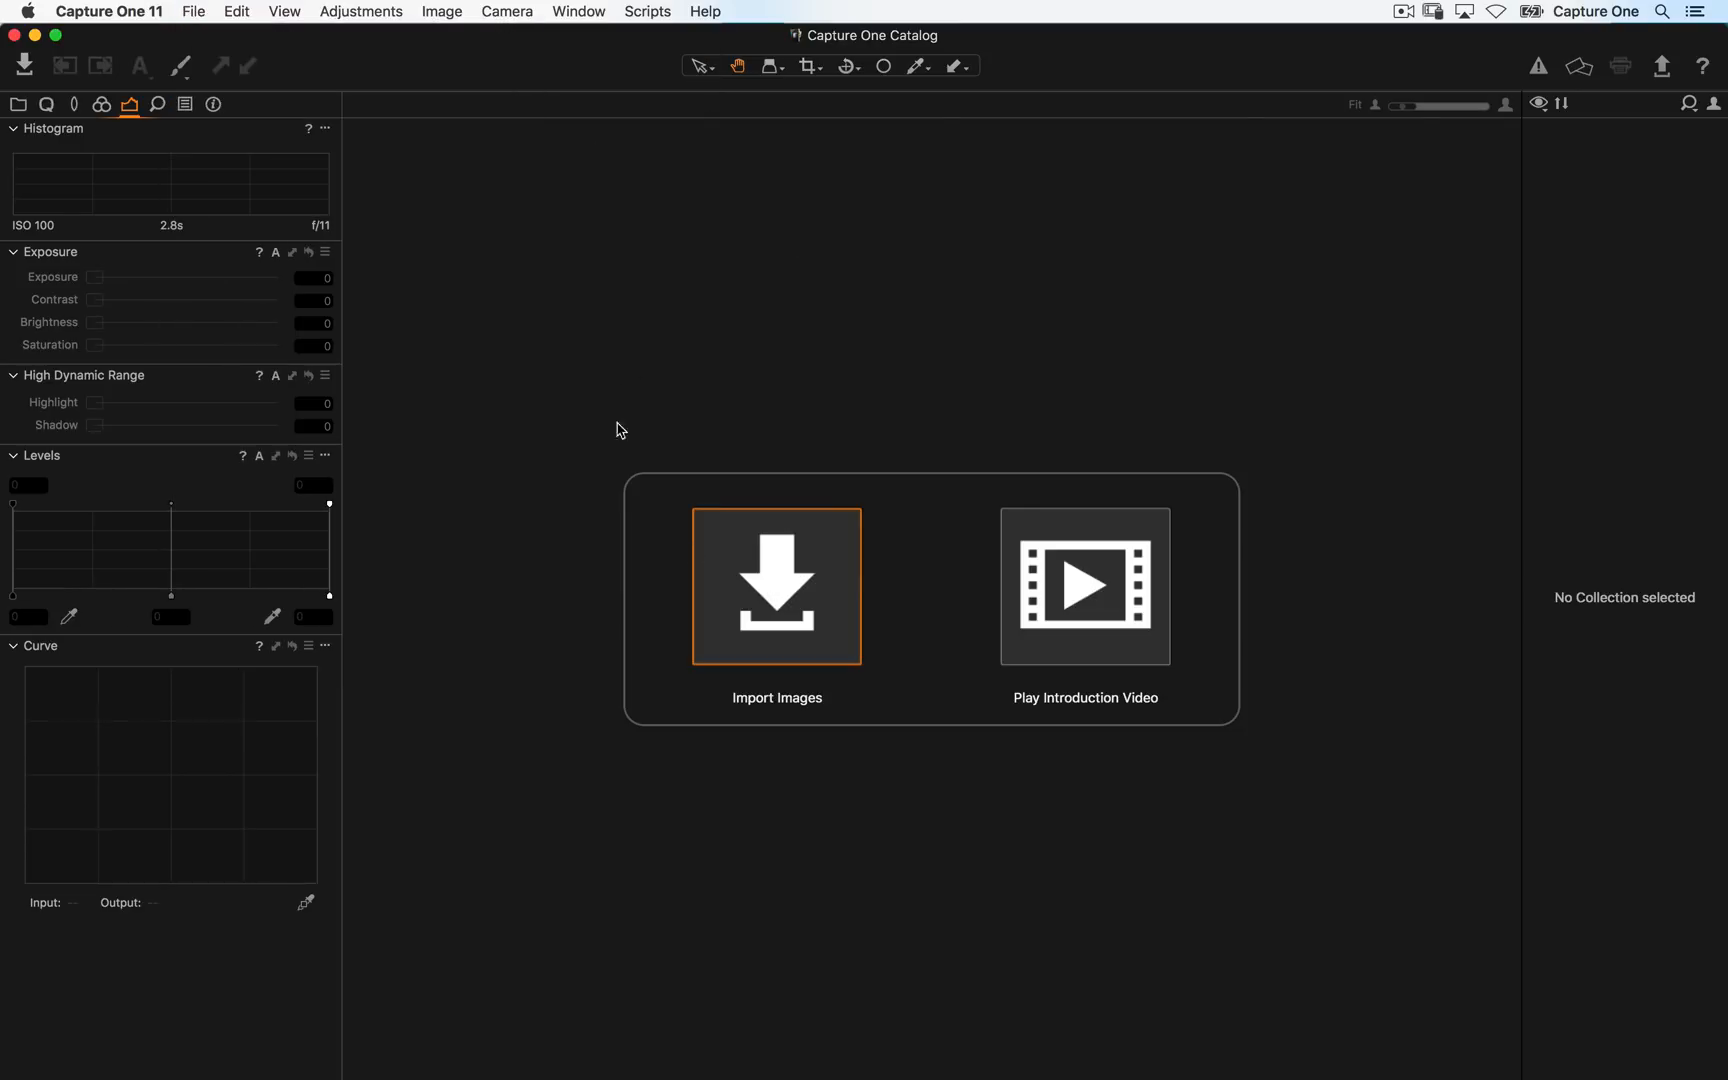
{"action": "left_click_drag", "start_coordinate": [633, 136], "coordinate": [396, 76]}
{"action": "left_click_drag", "start_coordinate": [1099, 733], "coordinate": [1500, 1034]}
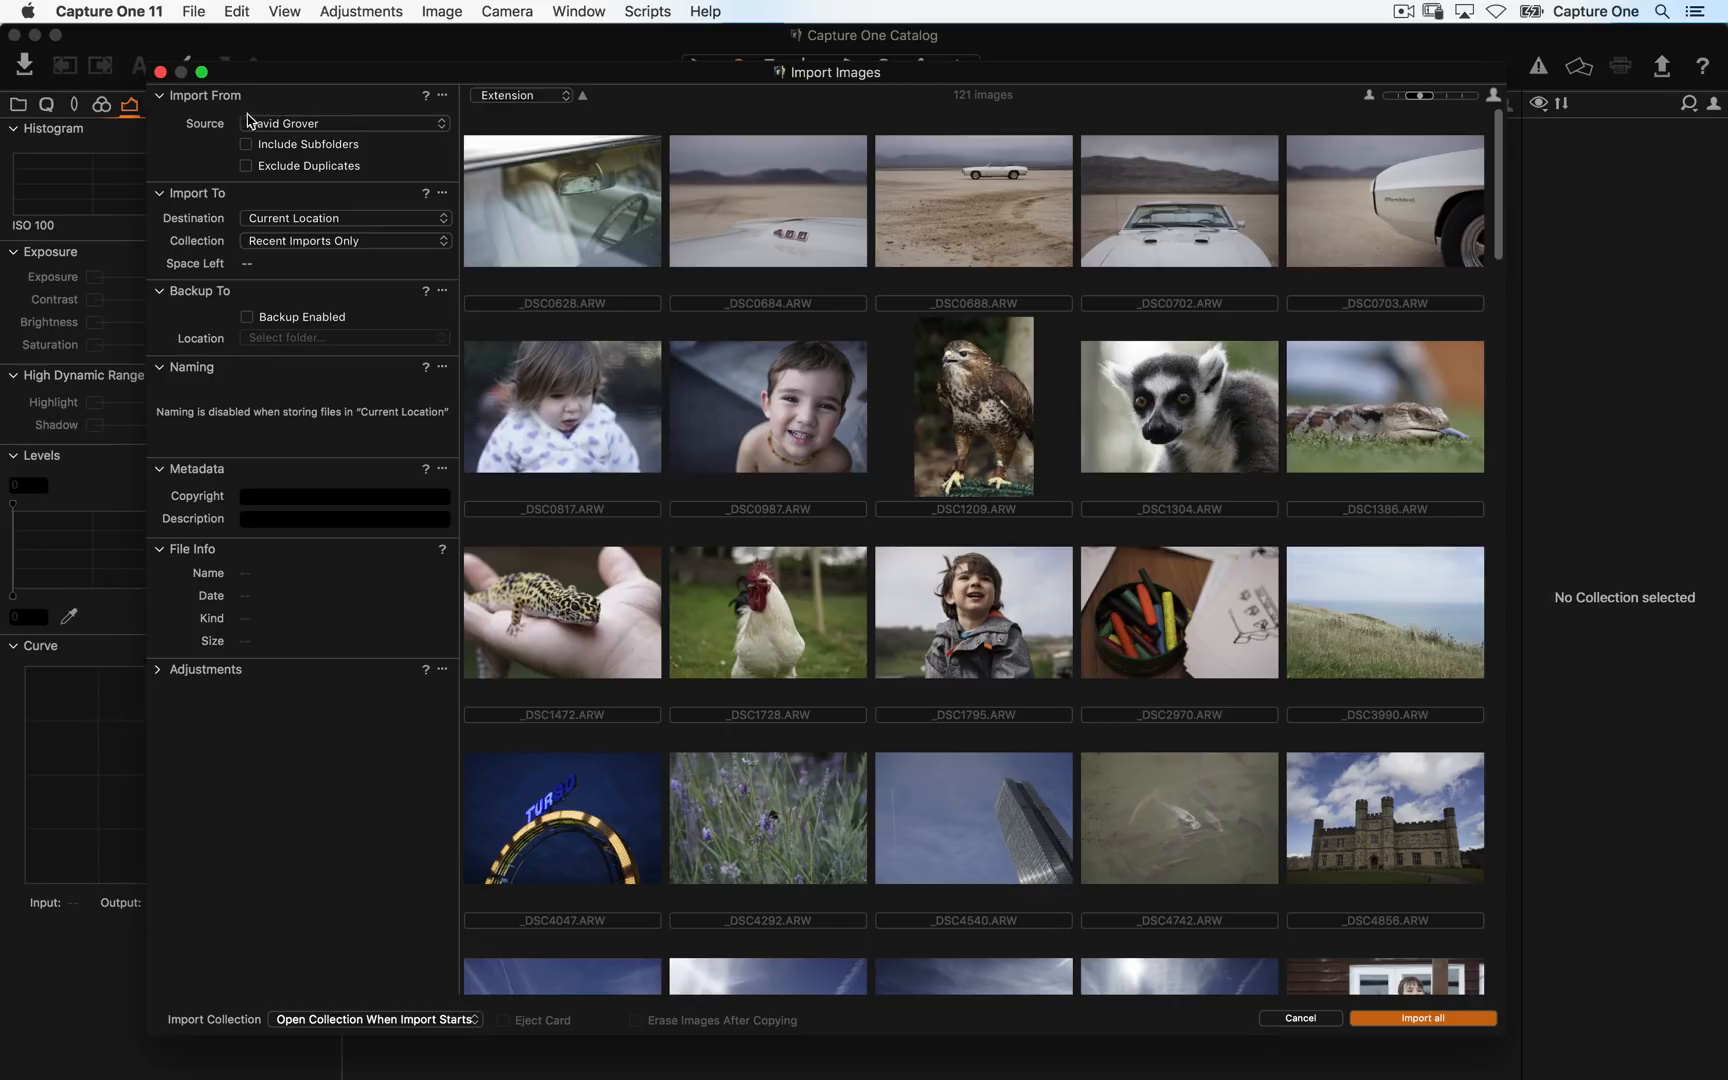
- Set the import source to the folder Traveler SSD > Capture One Demo Catalog > Demonstration Images > David Grover
{"action": "left_click", "coordinate": [231, 120]}
{"action": "left_click", "coordinate": [366, 124]}
{"action": "left_click", "coordinate": [350, 155]}
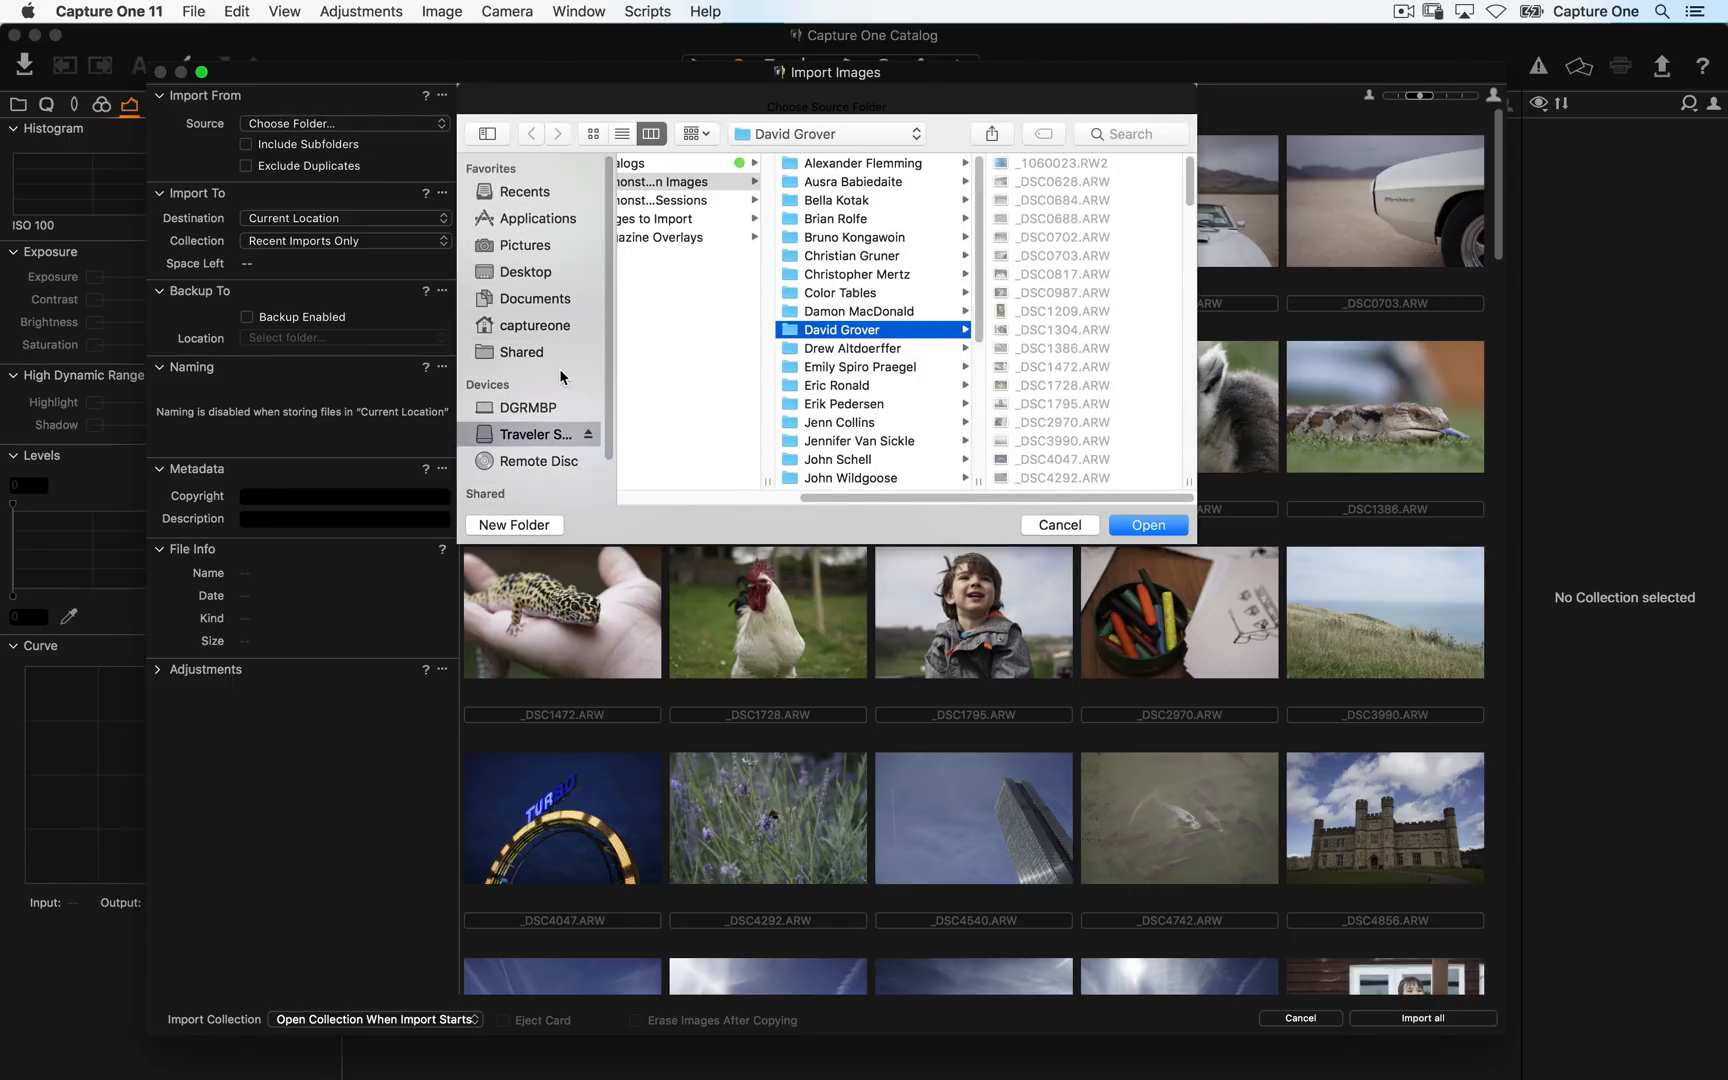
{"action": "left_click", "coordinate": [527, 443]}
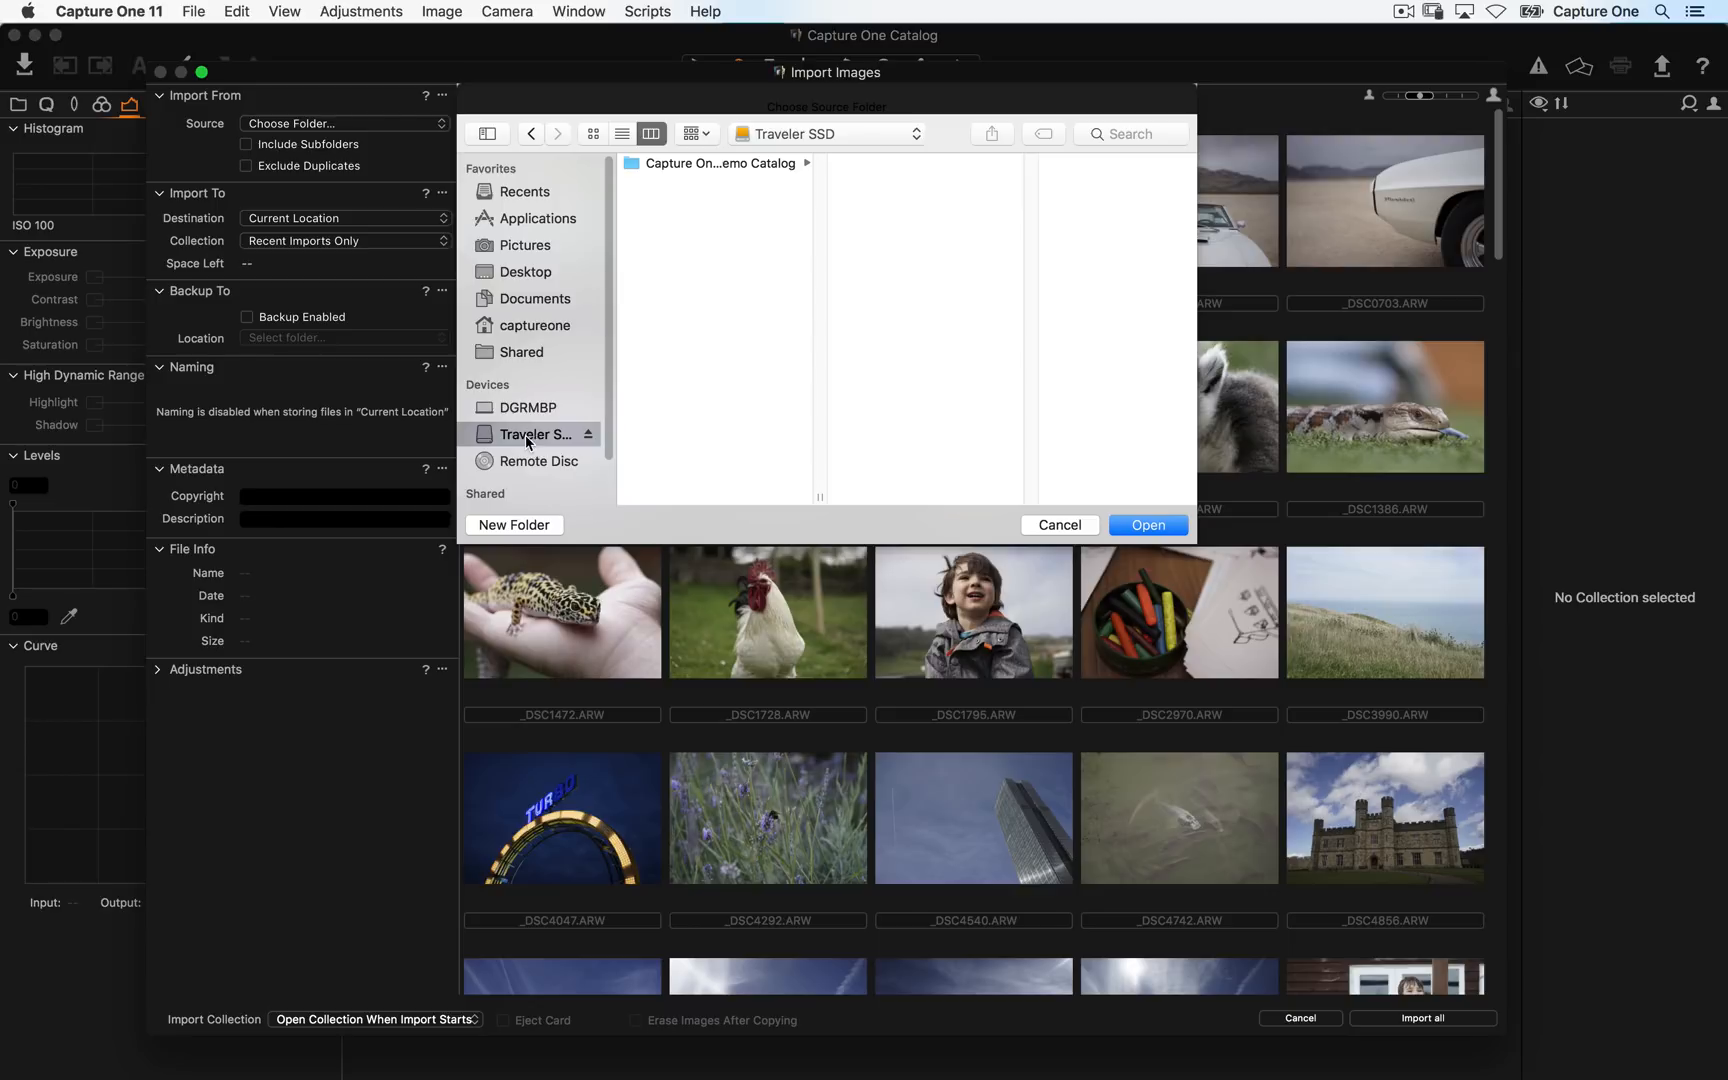
{"action": "left_click", "coordinate": [756, 168]}
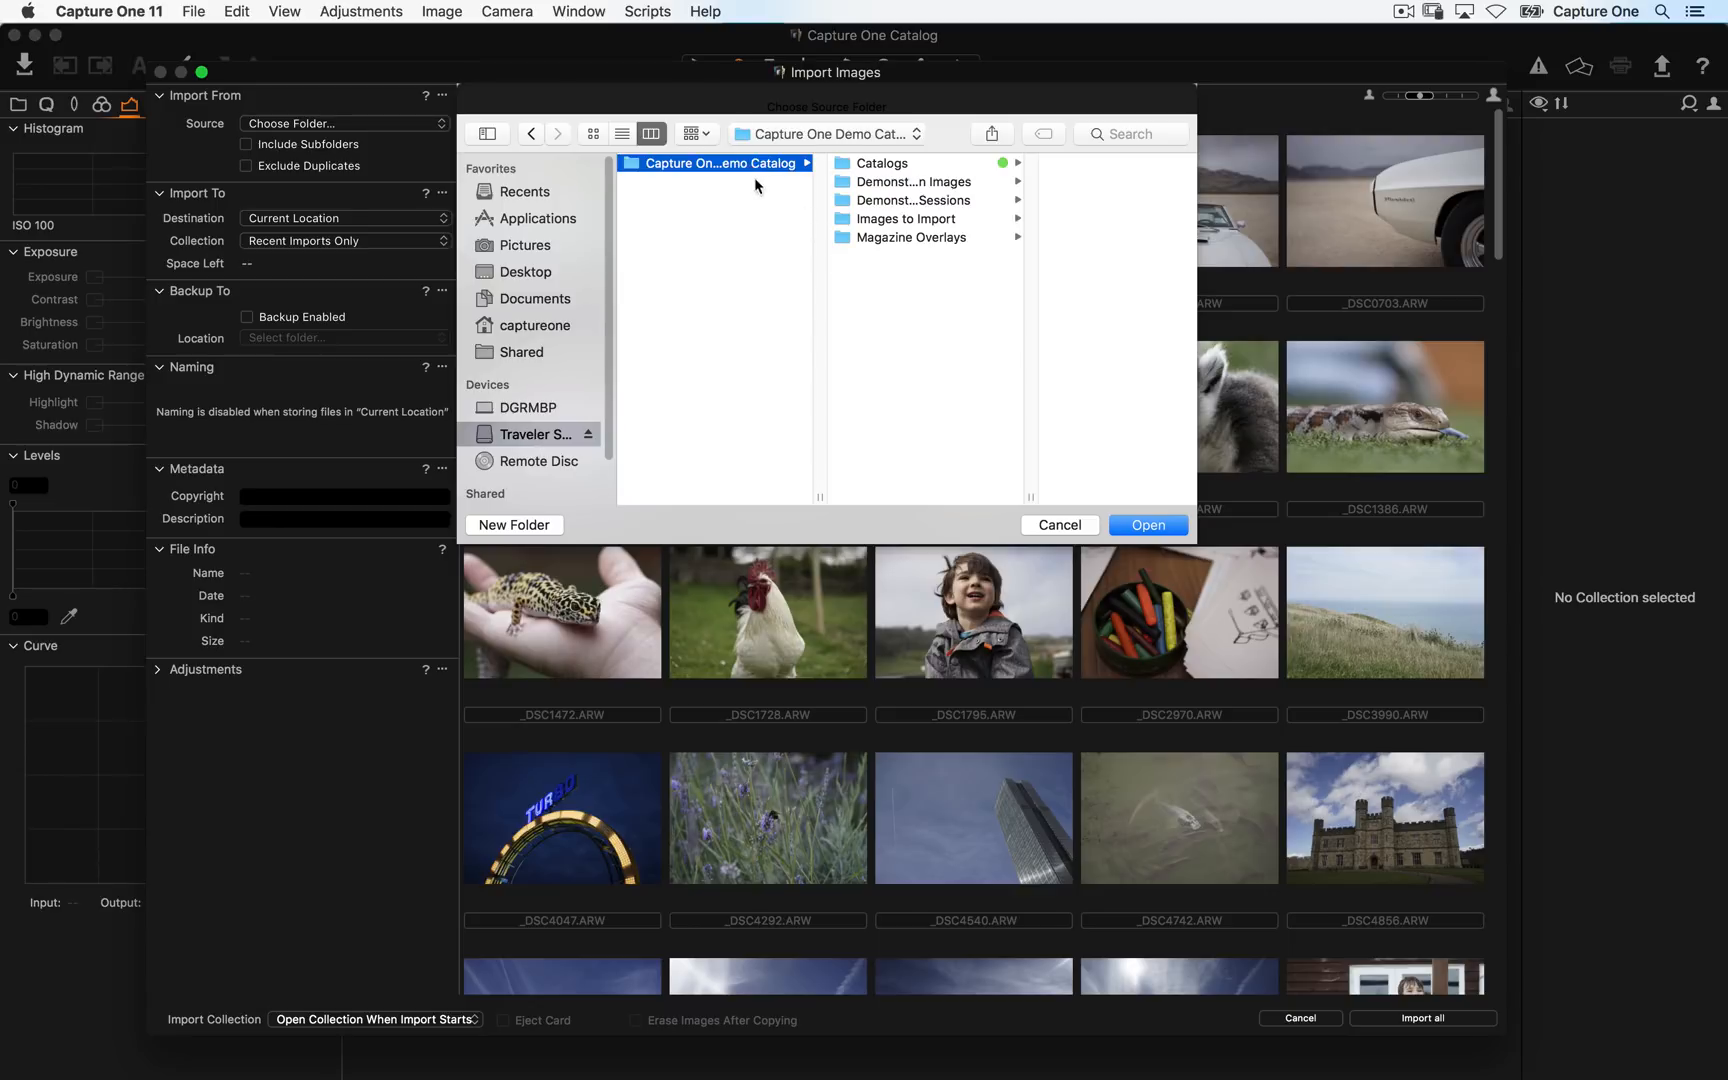
{"action": "left_click", "coordinate": [963, 186]}
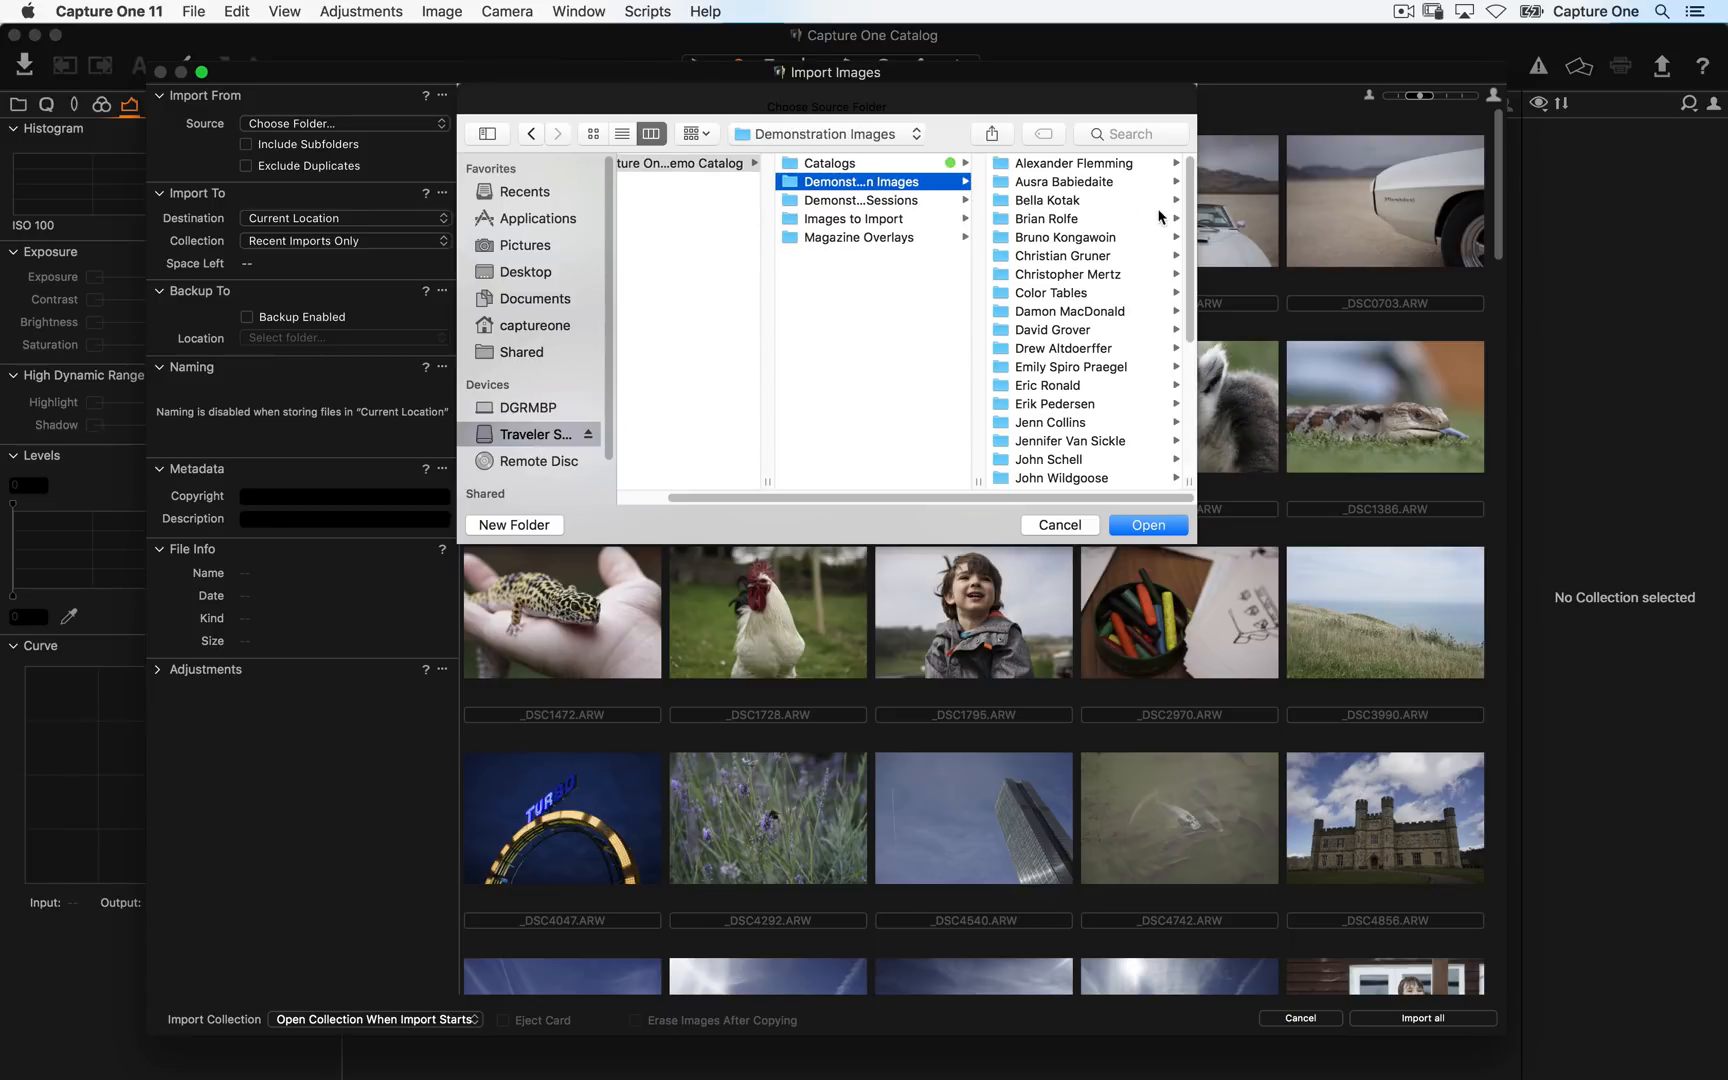
{"action": "left_click", "coordinate": [1077, 330]}
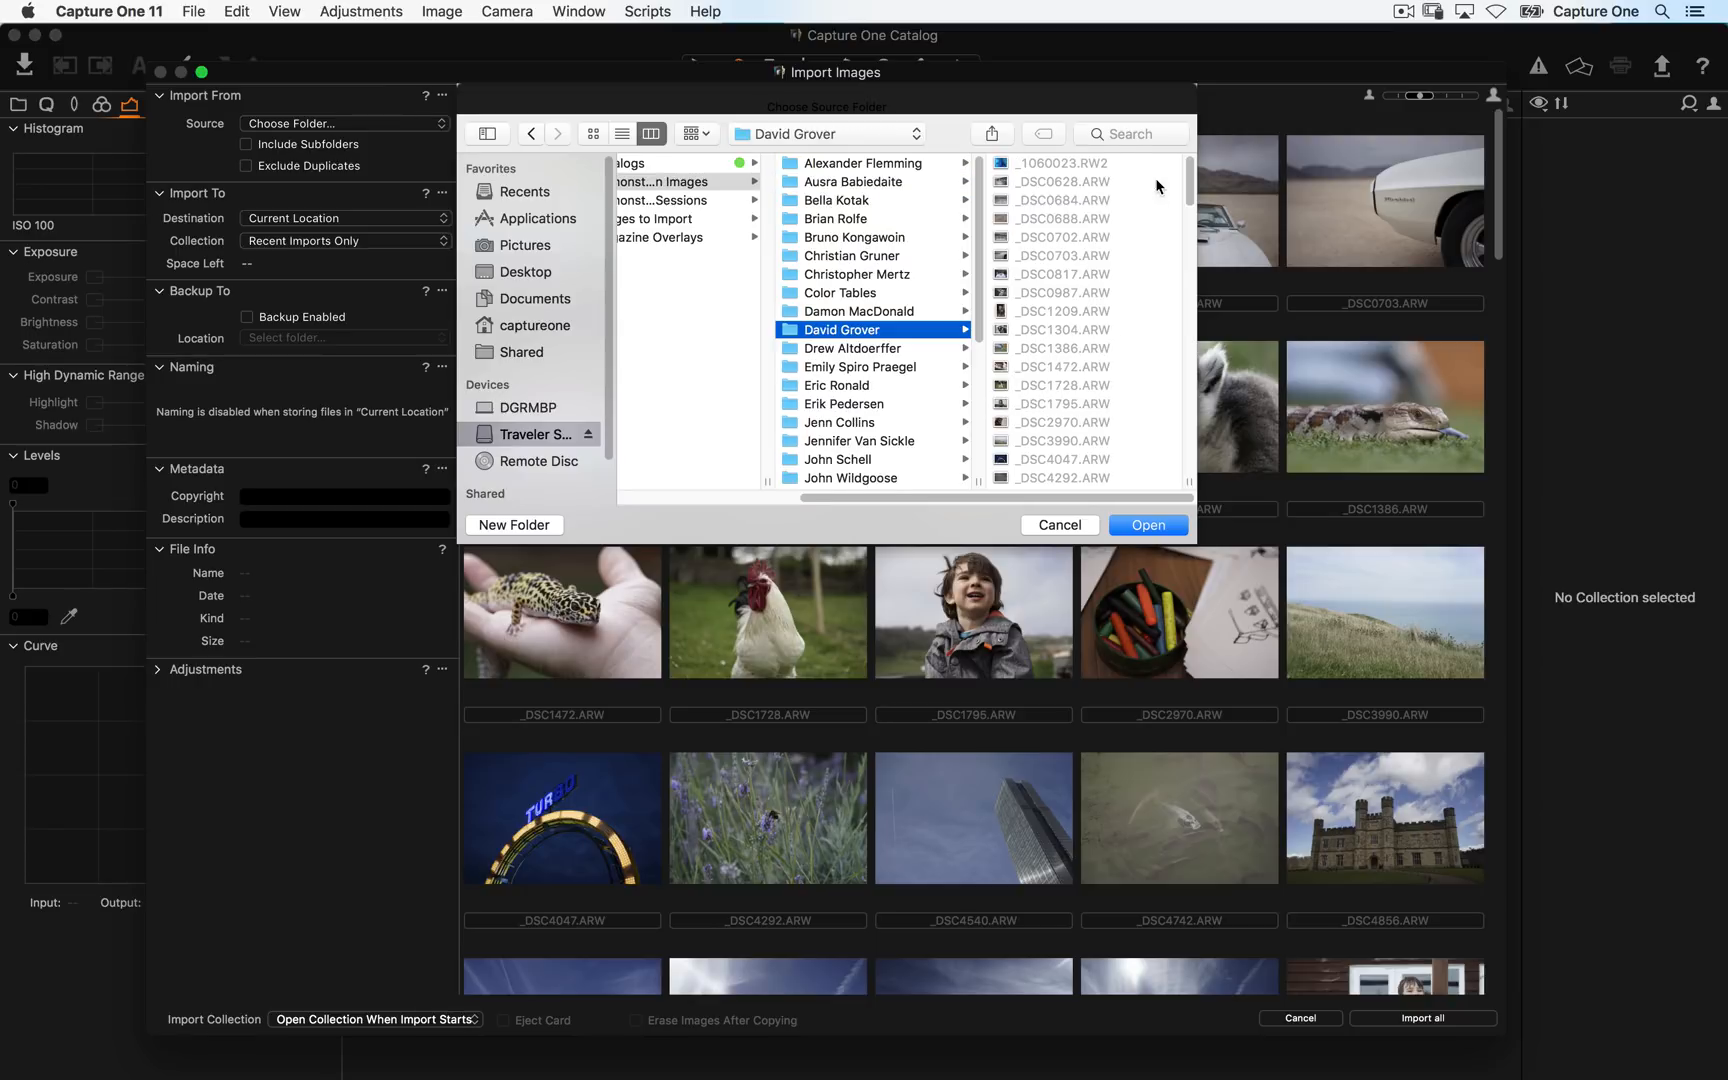
{"action": "left_click_drag", "start_coordinate": [1187, 175], "coordinate": [1254, 122]}
{"action": "left_click", "coordinate": [1150, 527]}
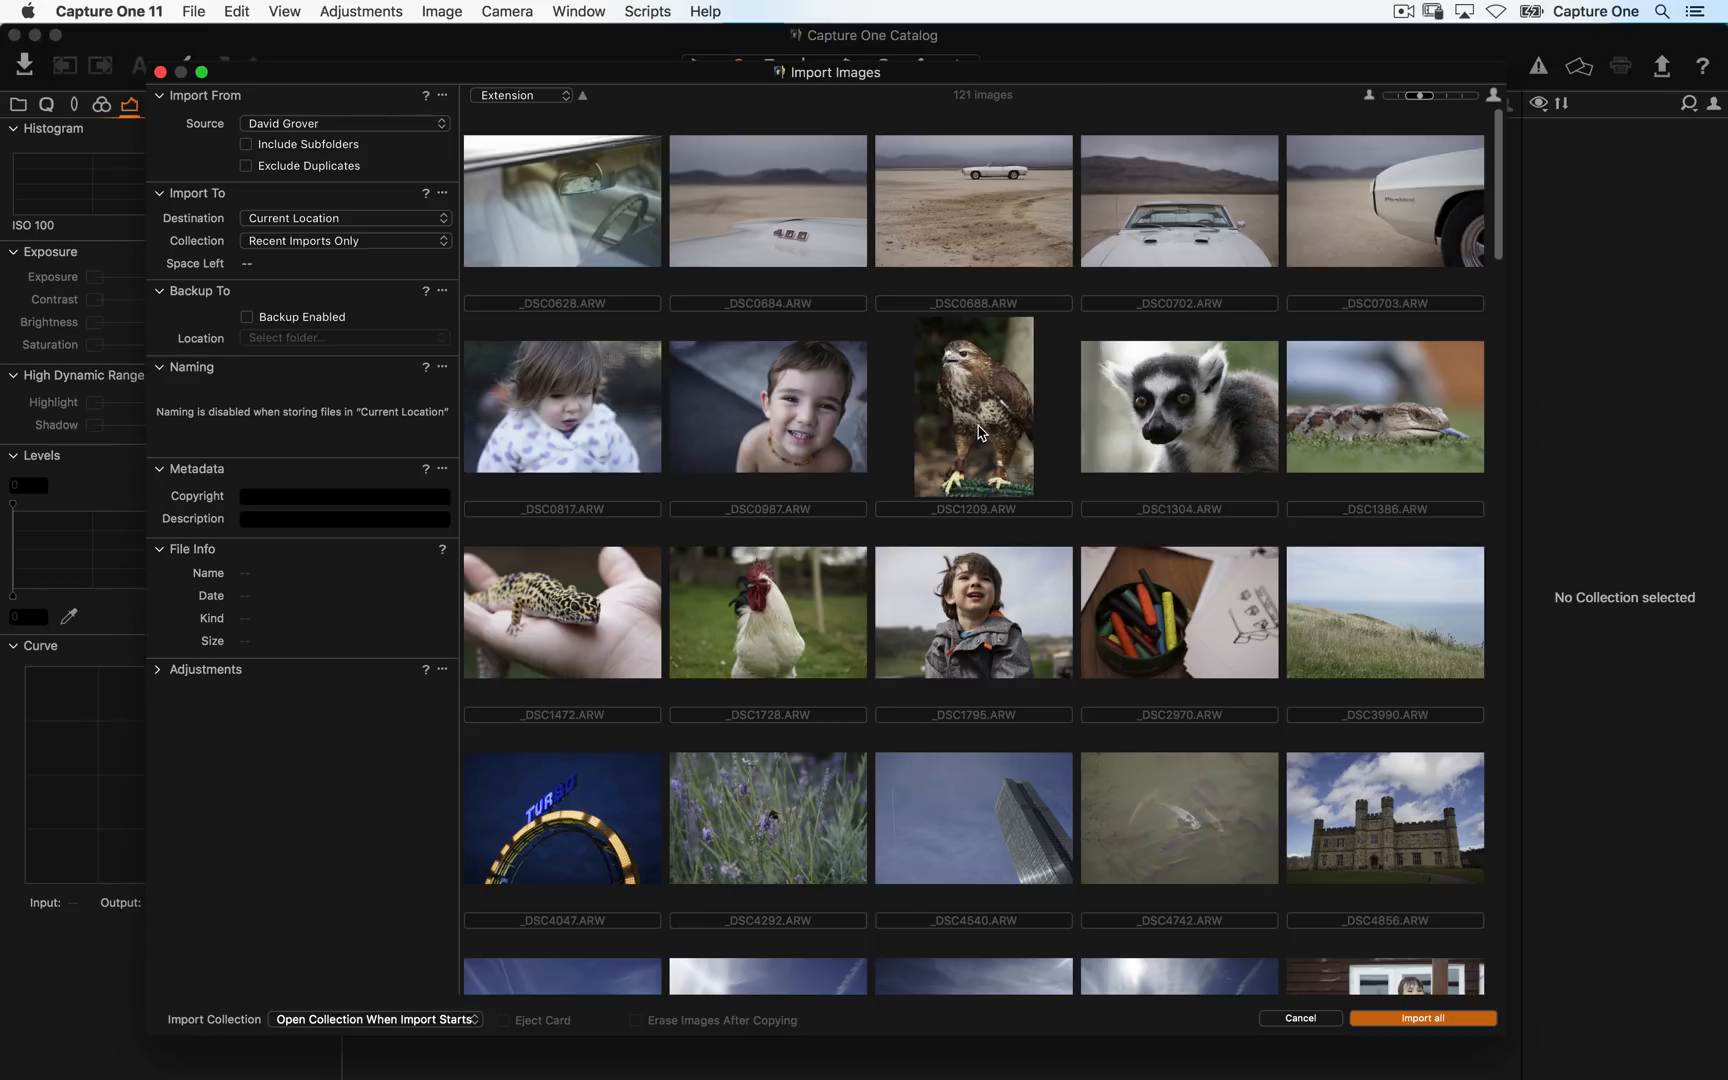
- Turn on the Always Hide JPEG Files global filter
{"action": "left_click", "coordinate": [288, 12]}
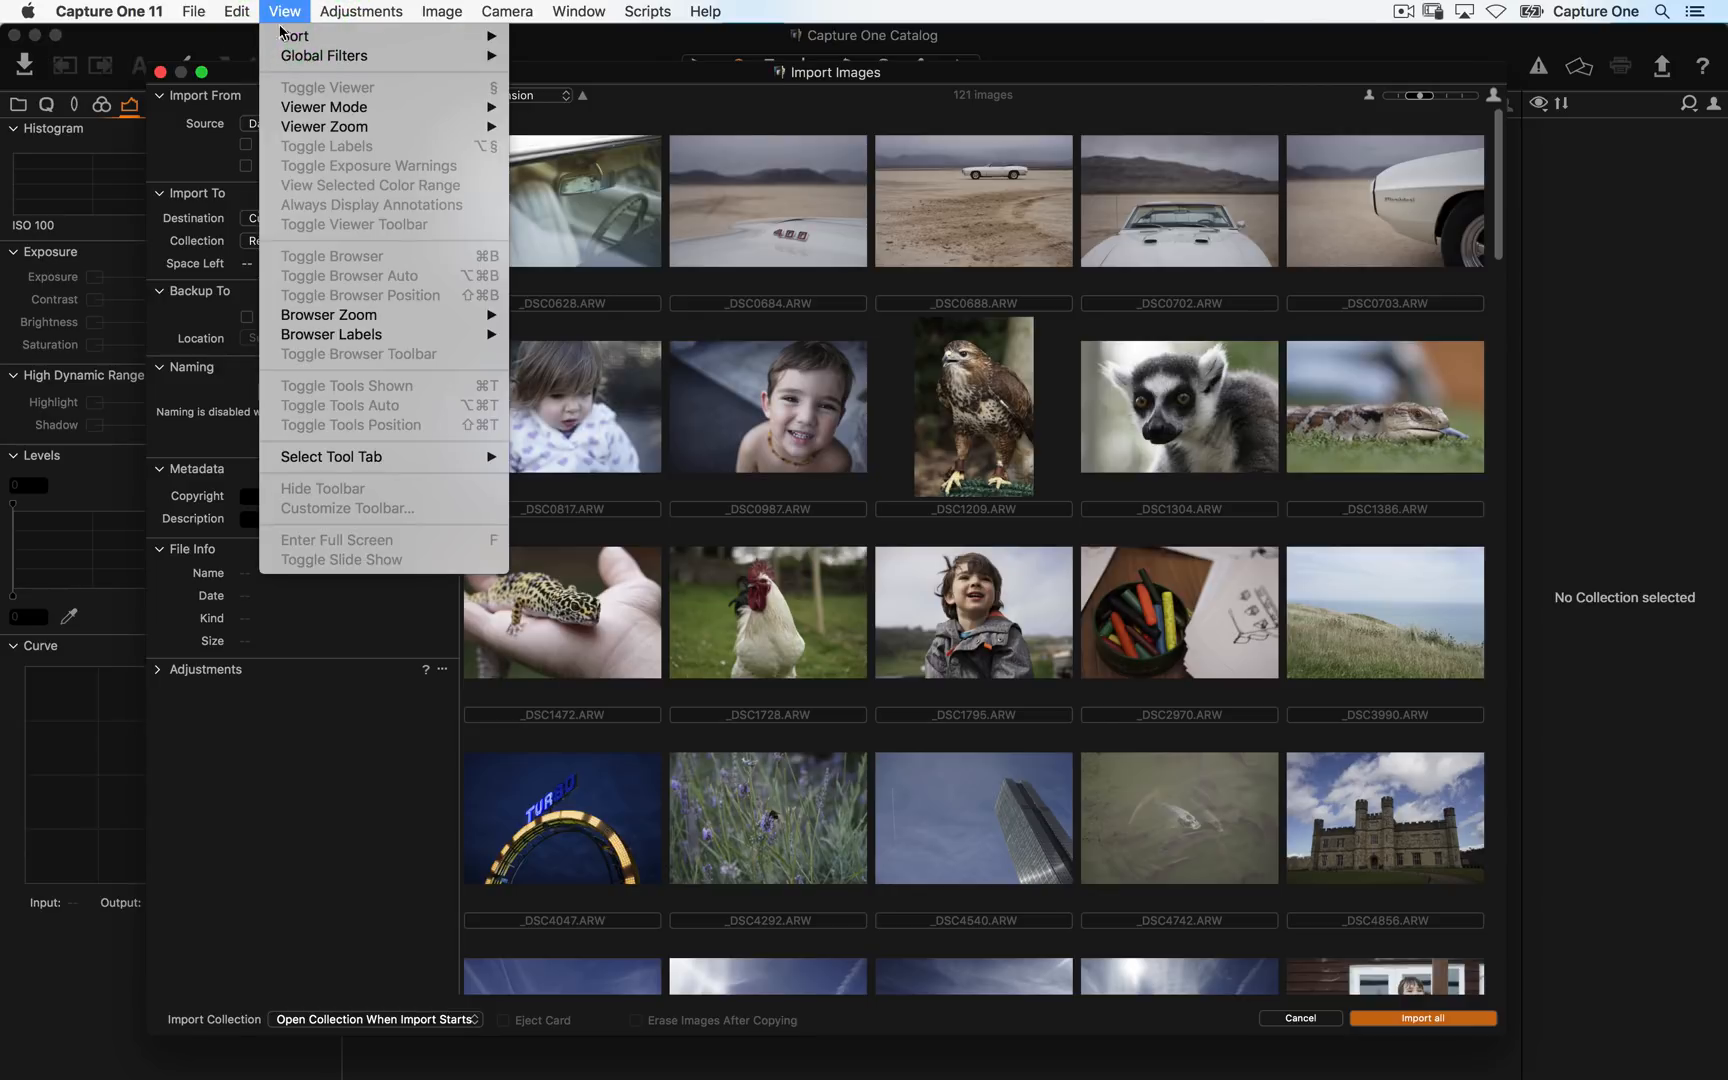
{"action": "mouse_move", "coordinate": [293, 57]}
{"action": "left_click", "coordinate": [614, 57]}
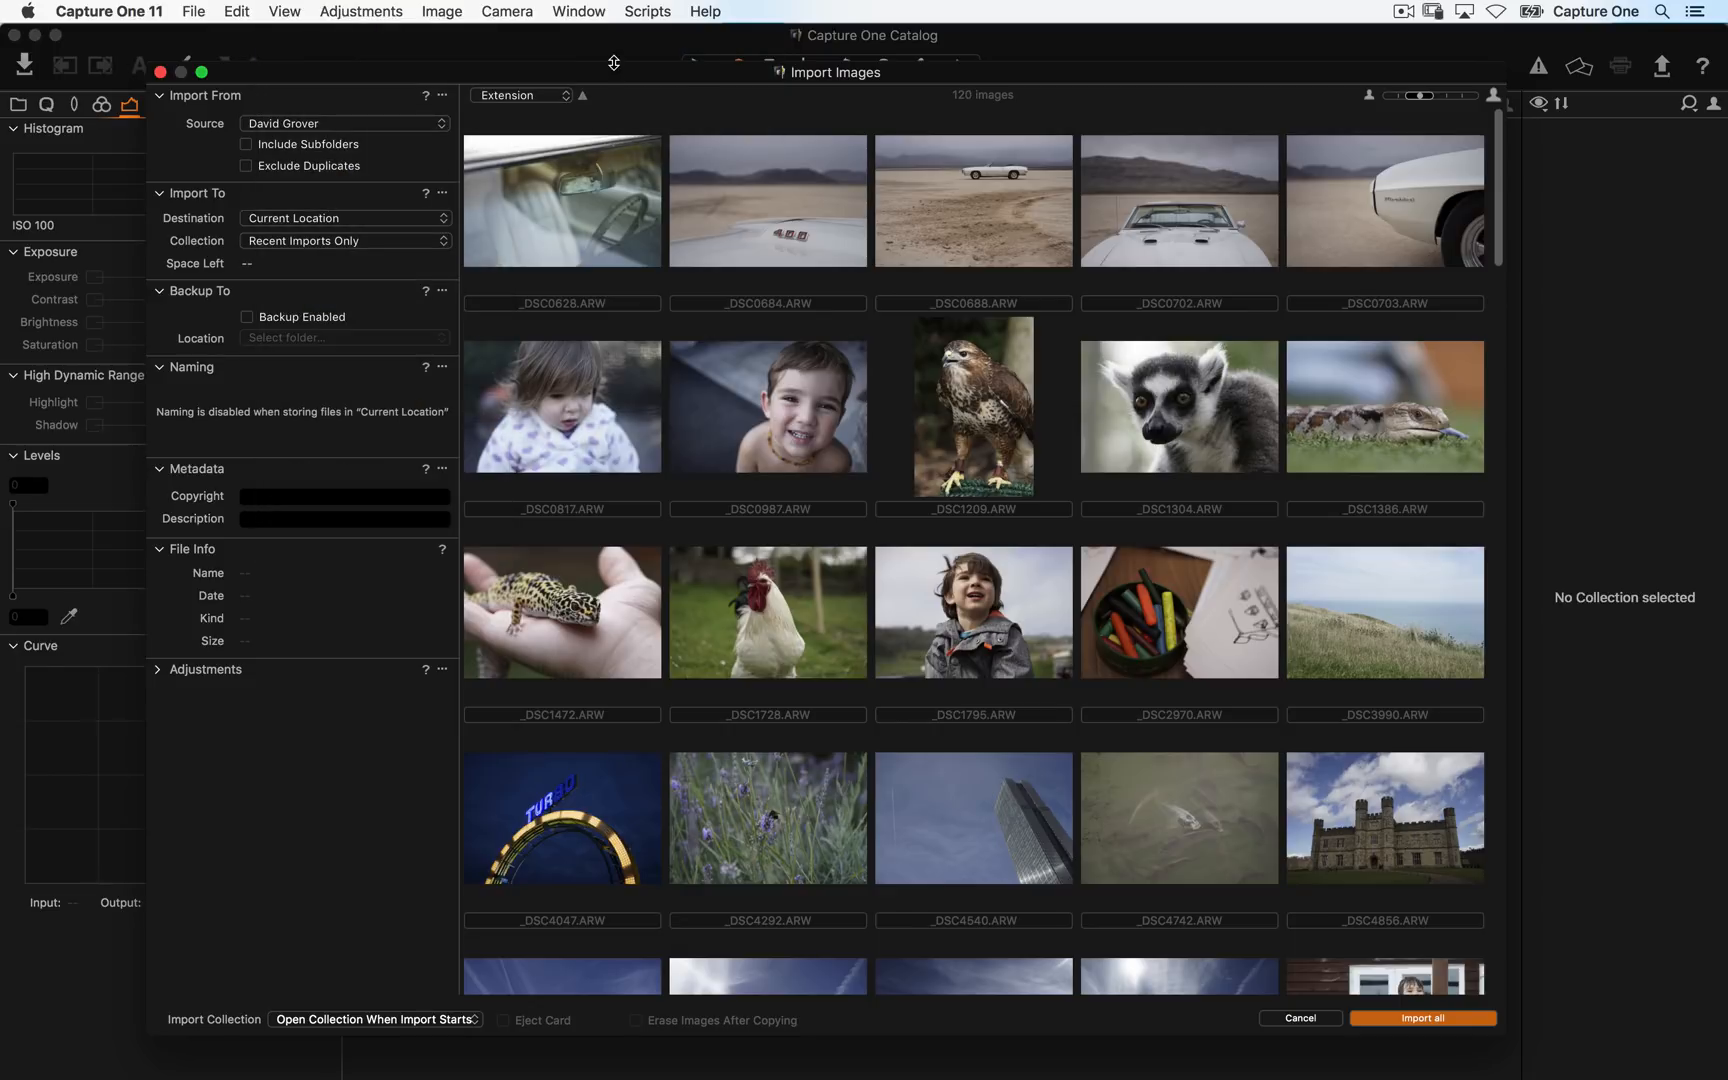
- Review the Global Filters options
{"action": "left_click", "coordinate": [643, 88]}
{"action": "left_click", "coordinate": [970, 98]}
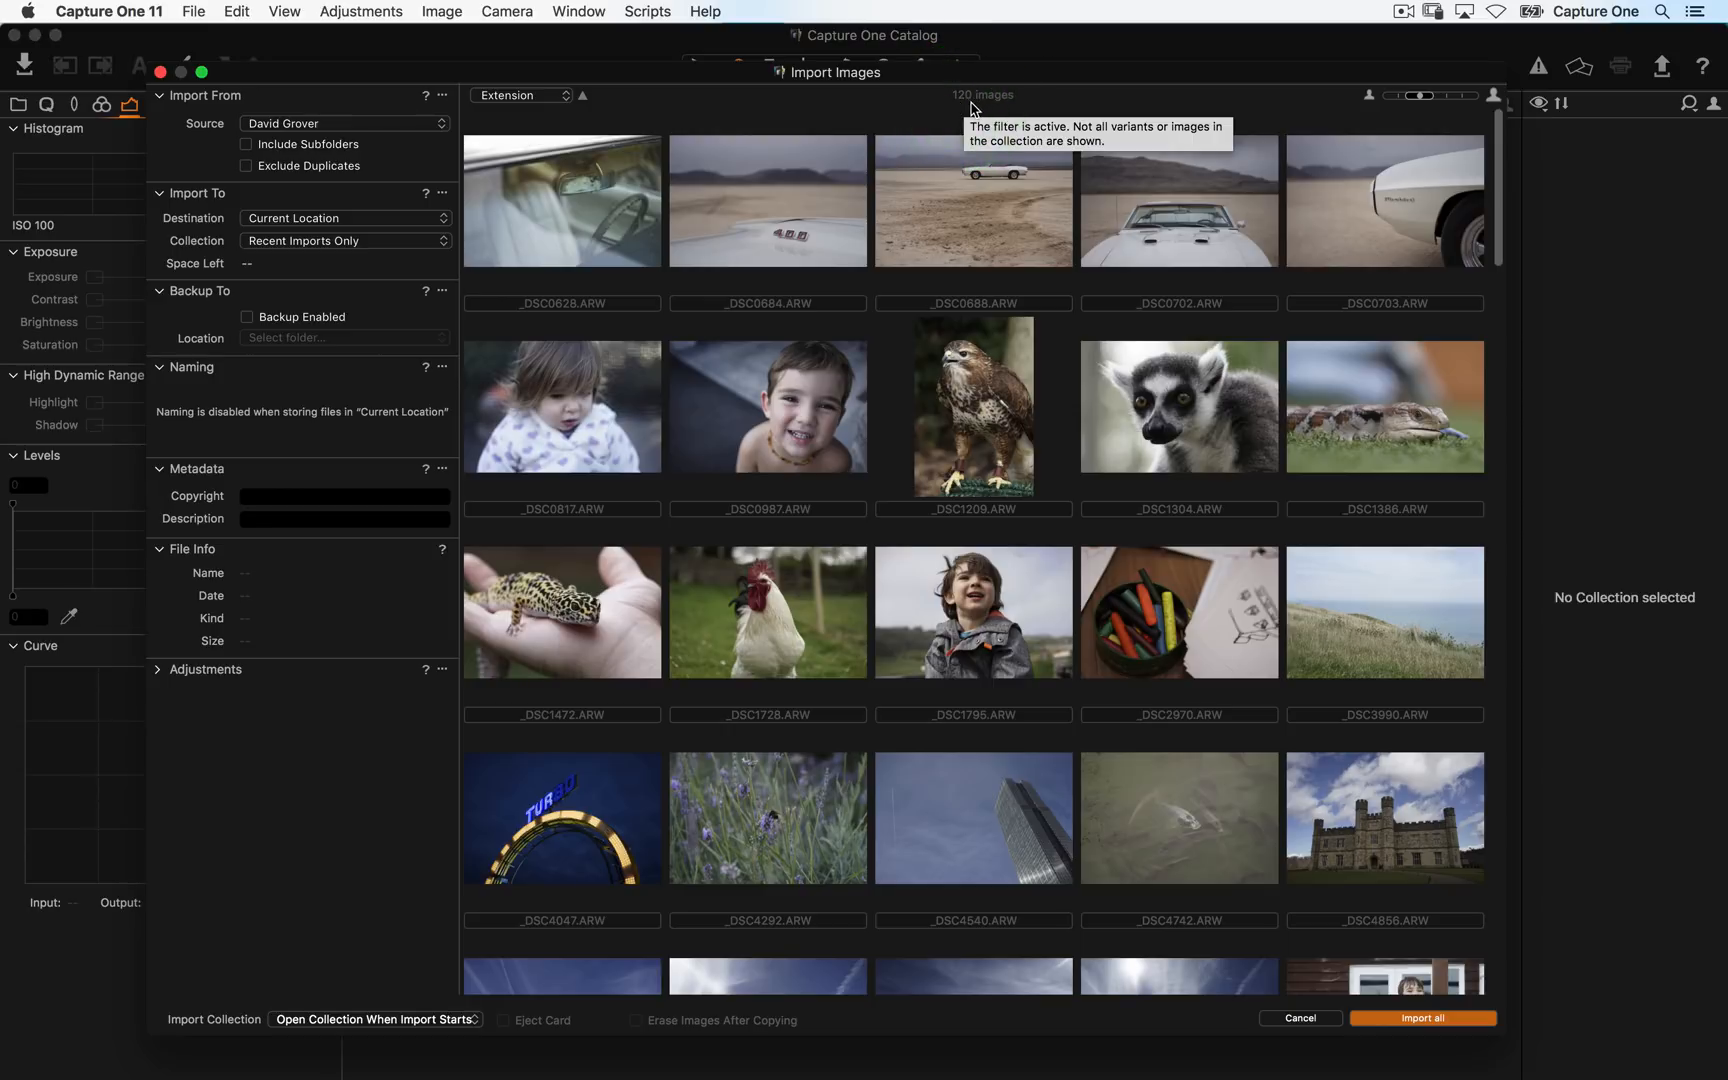
{"action": "left_click", "coordinate": [290, 11]}
{"action": "mouse_move", "coordinate": [306, 58]}
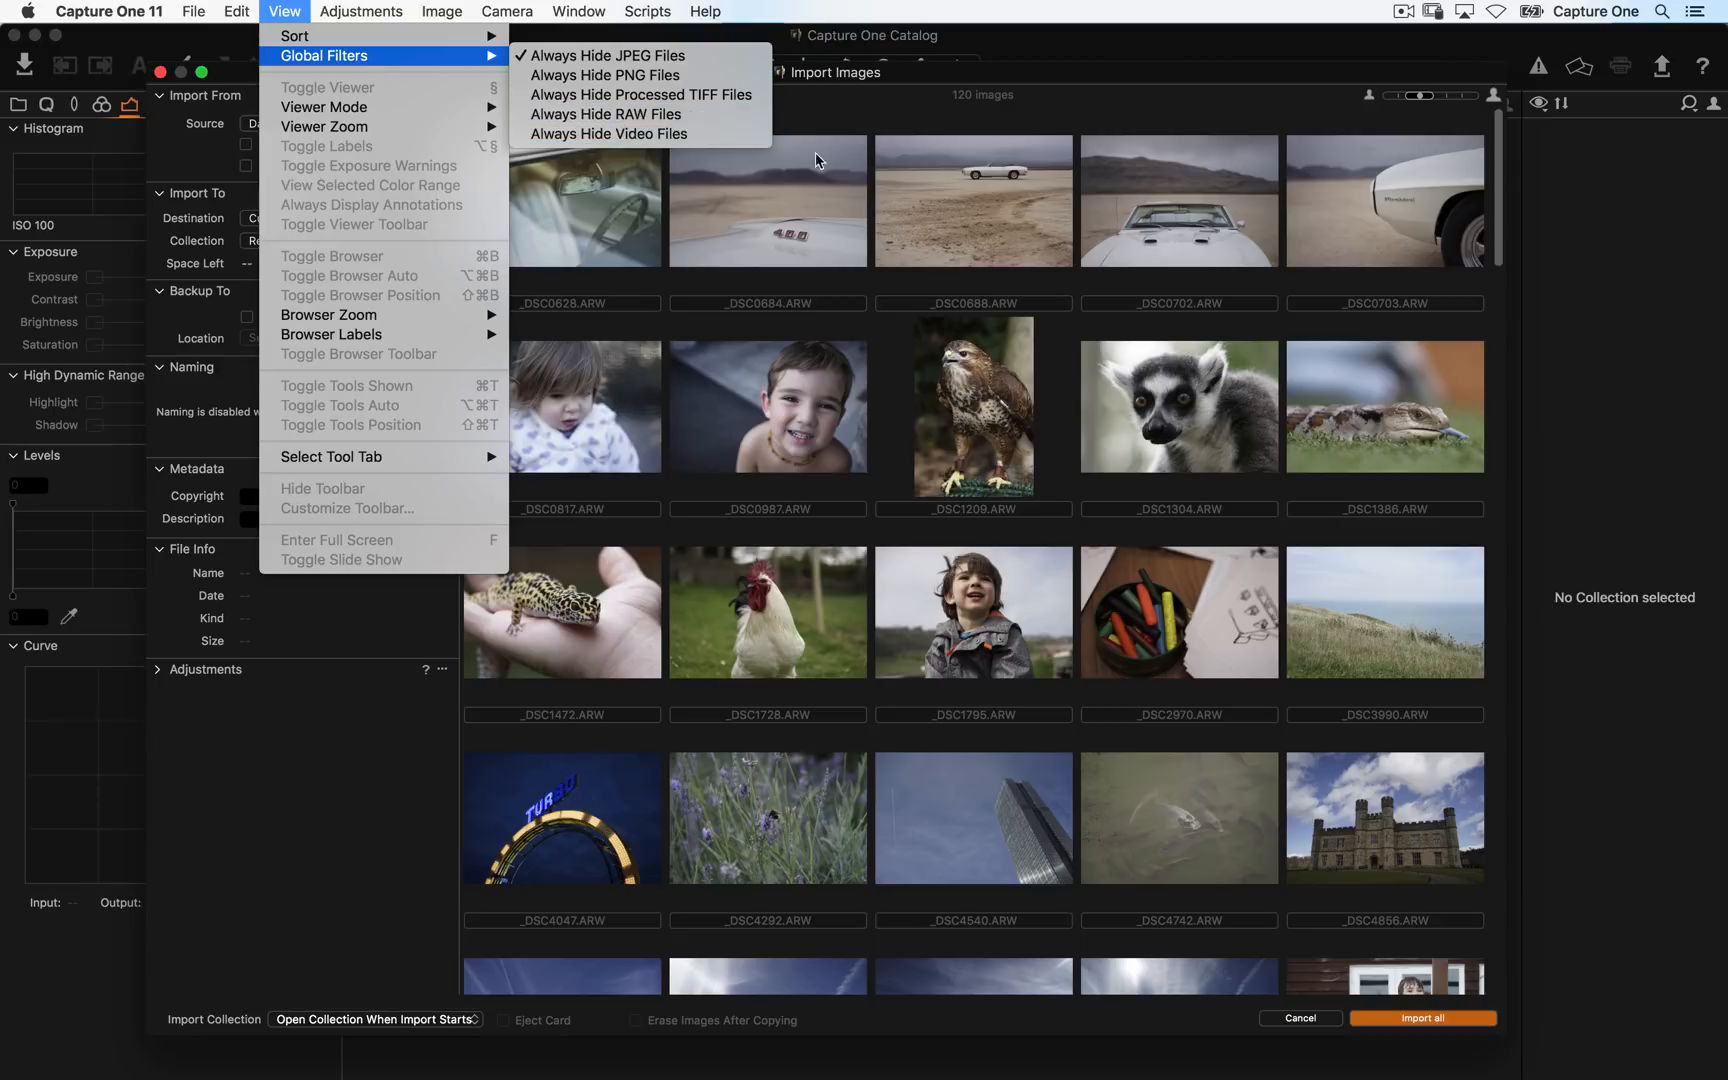
{"action": "left_click", "coordinate": [906, 234]}
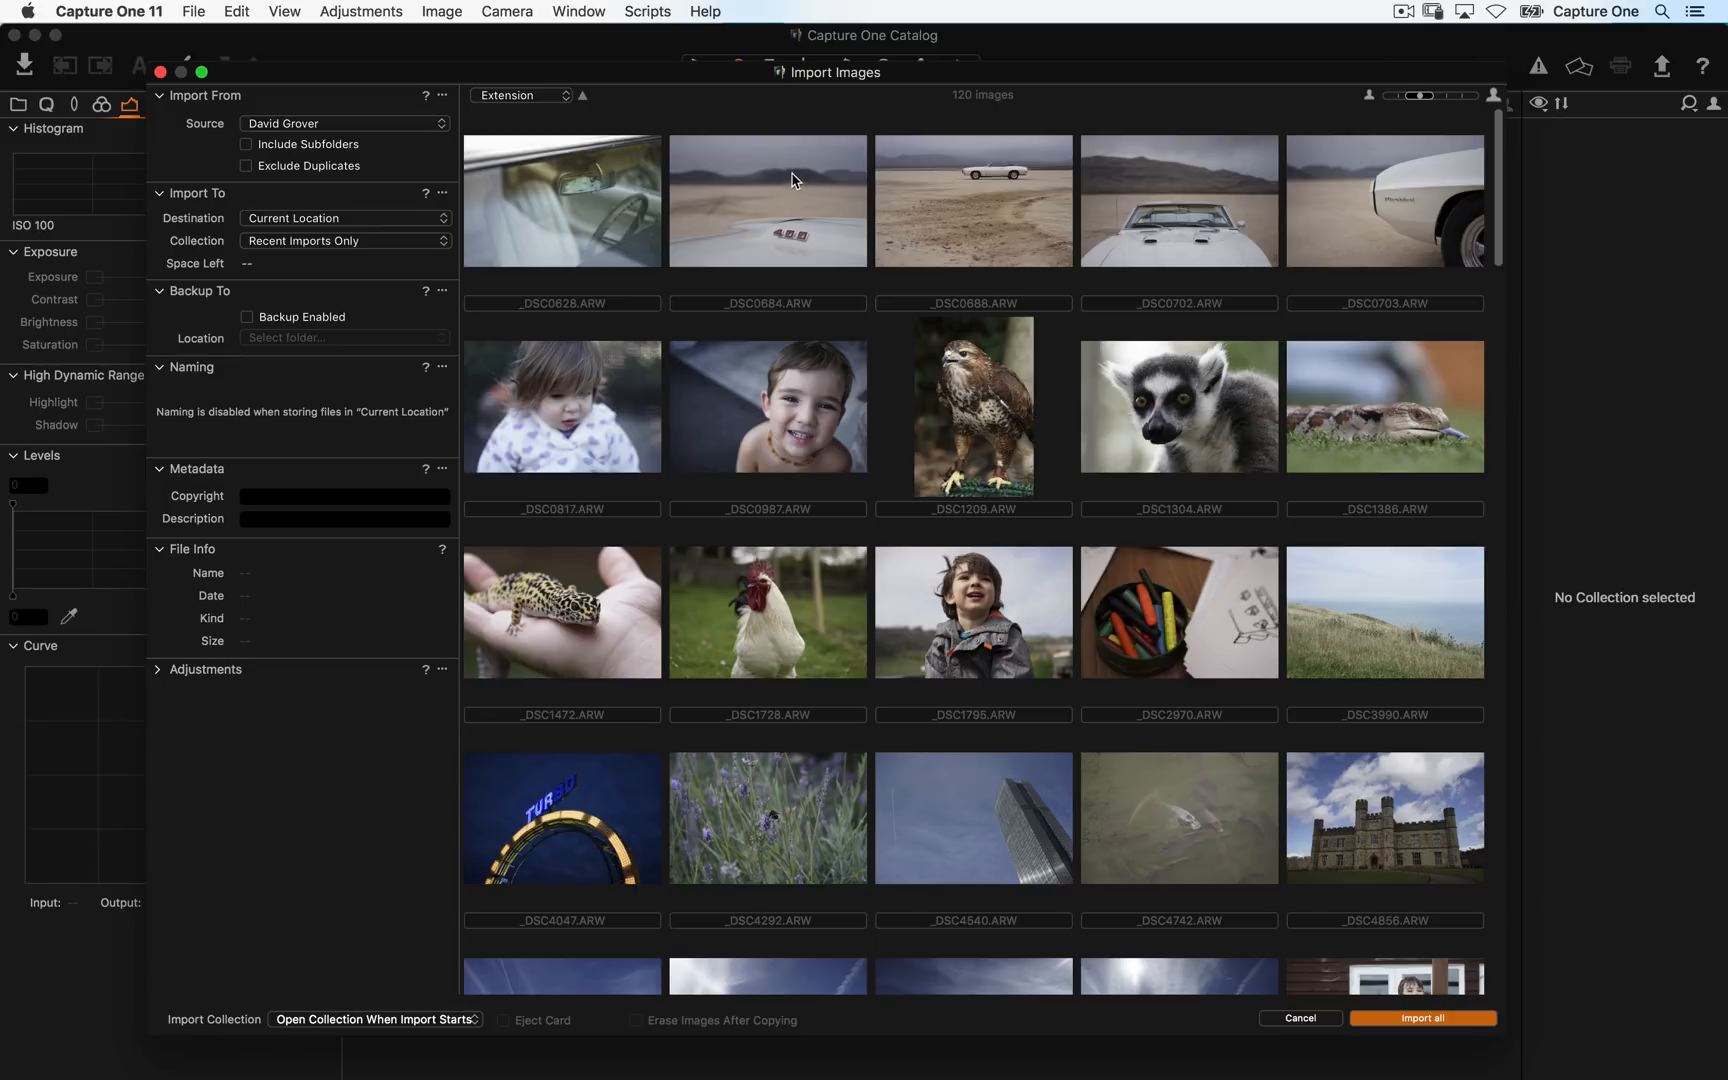
- Select the range of images from _DSC5787 through _DSC6063 for import
{"action": "scroll", "coordinate": [710, 410], "scroll_direction": "down", "scroll_amount": 10}
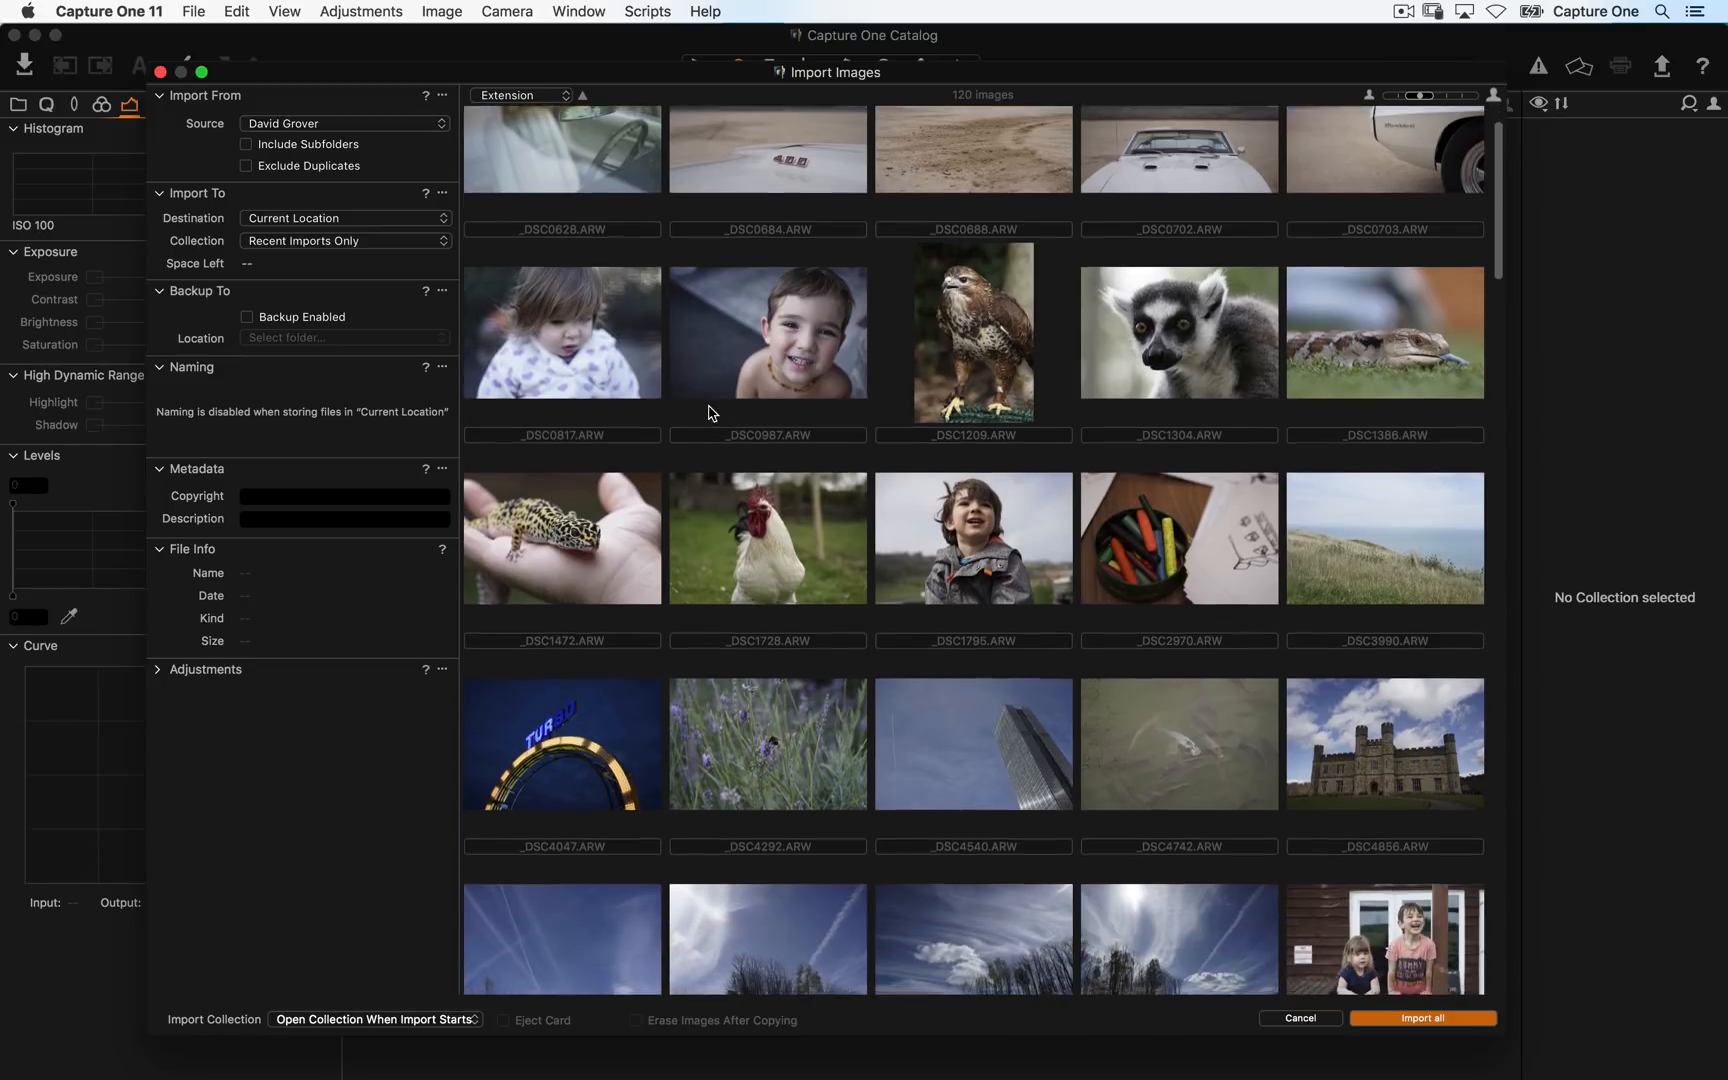
{"action": "scroll", "coordinate": [724, 356], "scroll_direction": "down", "scroll_amount": 7}
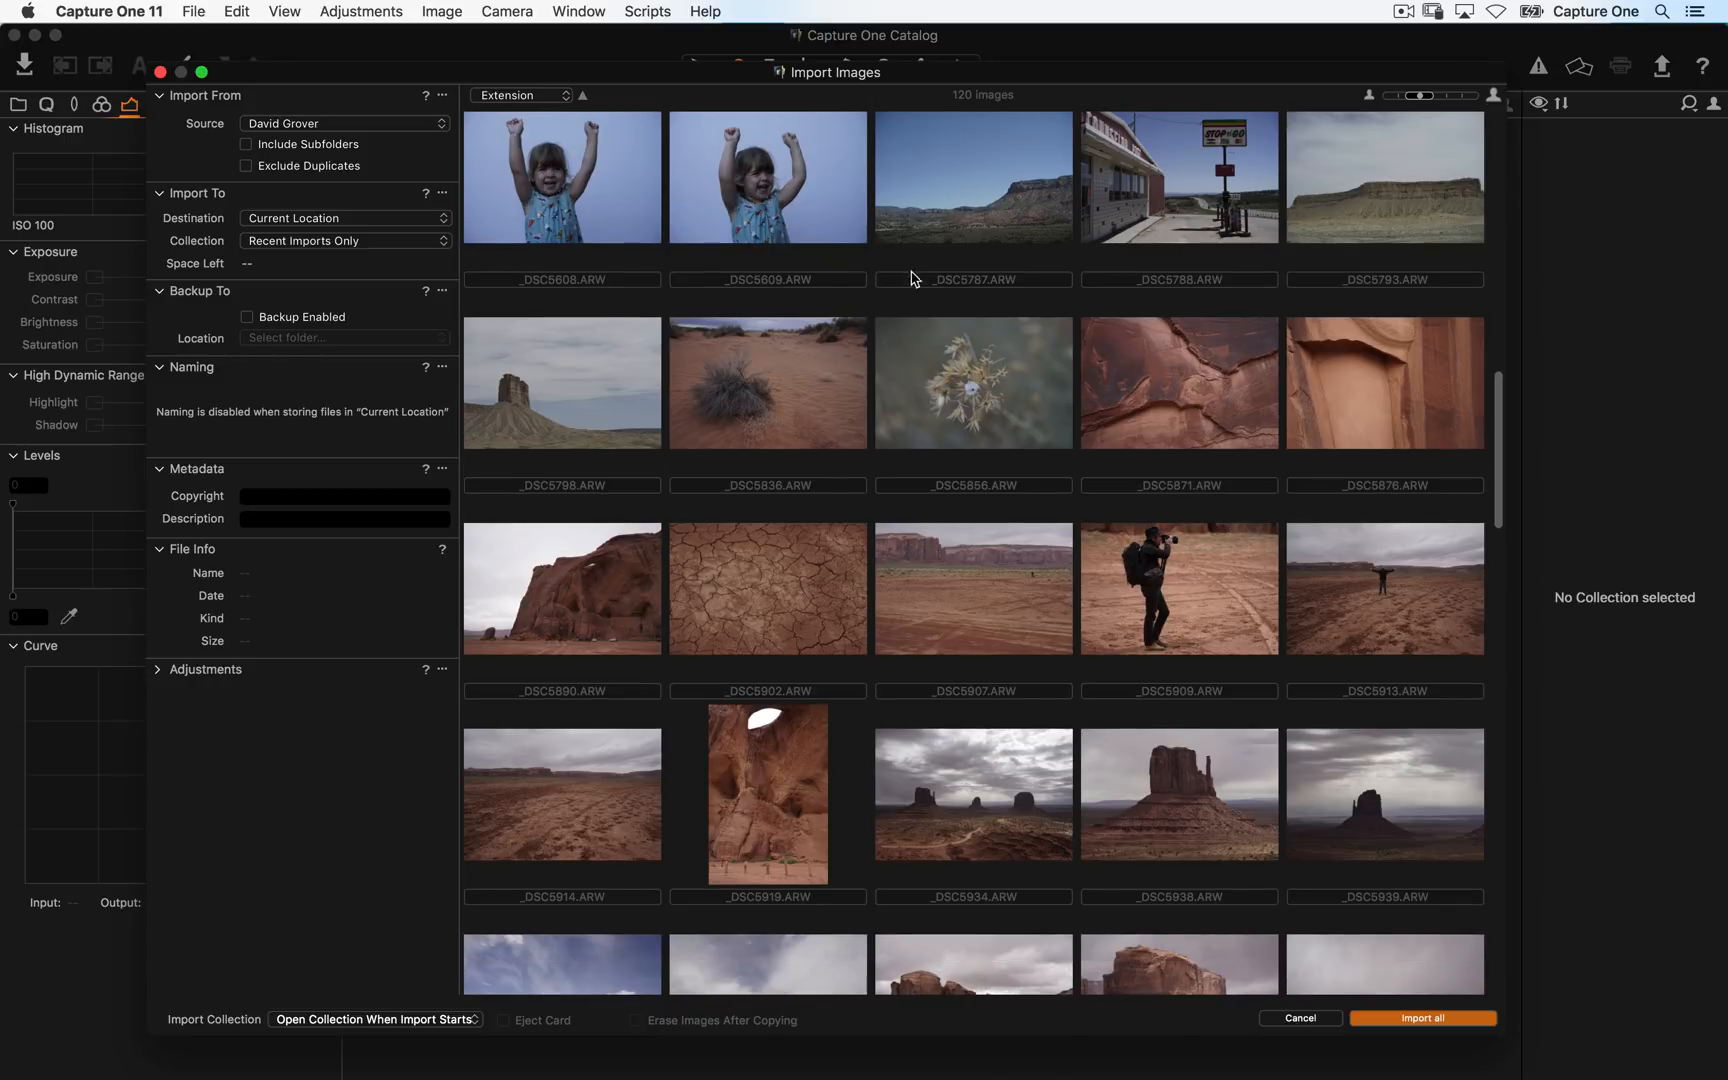
{"action": "left_click", "coordinate": [1002, 229]}
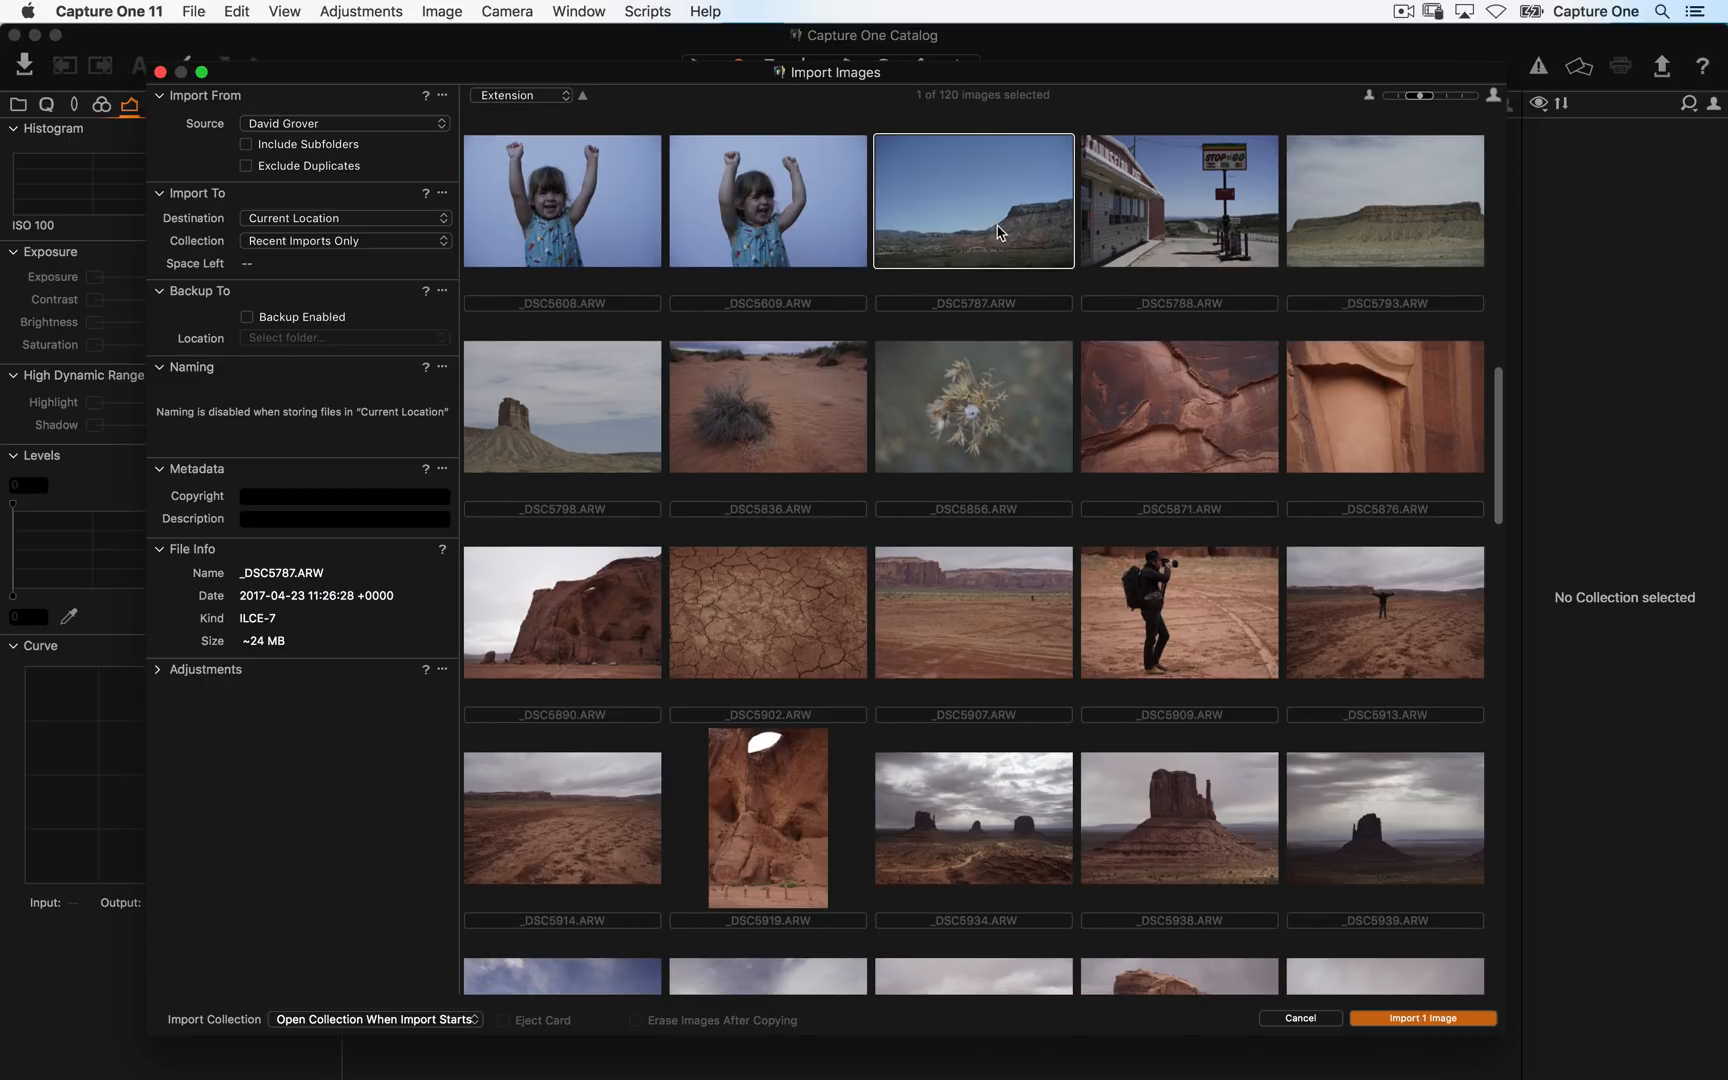
{"action": "scroll", "coordinate": [856, 357], "scroll_direction": "down", "scroll_amount": 4}
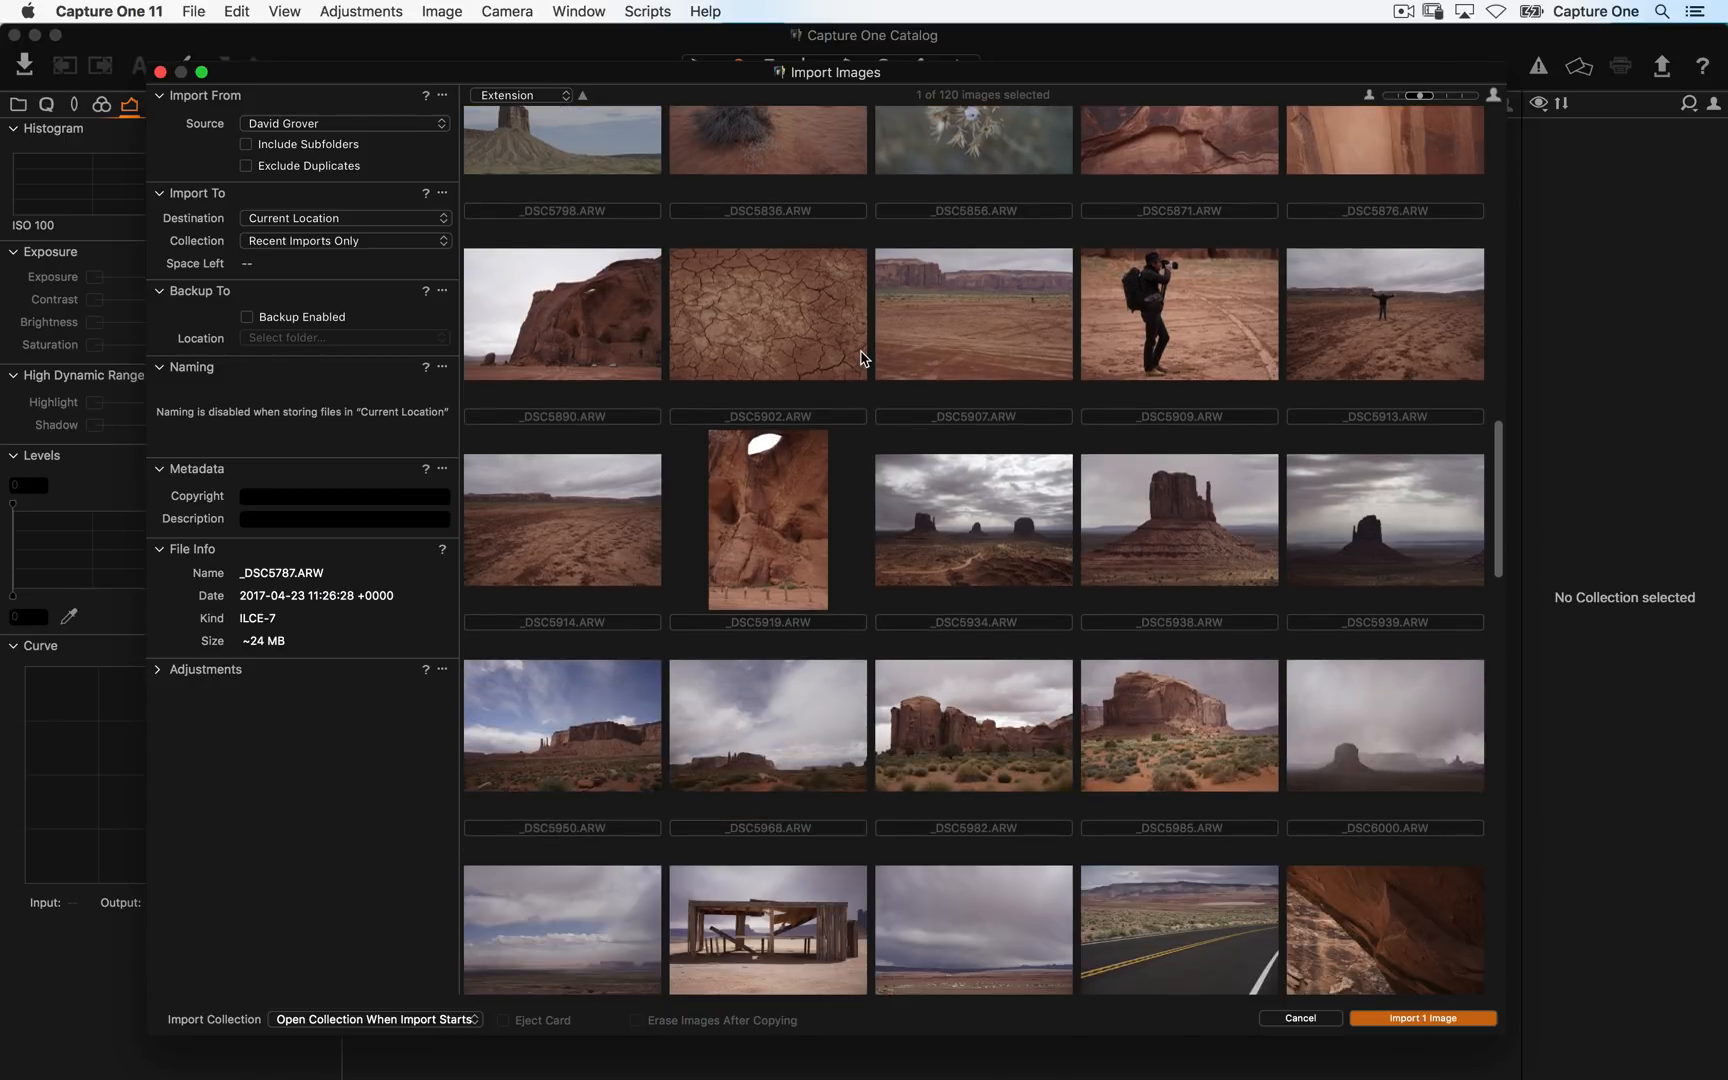
{"action": "scroll", "coordinate": [861, 357], "scroll_direction": "down", "scroll_amount": 4}
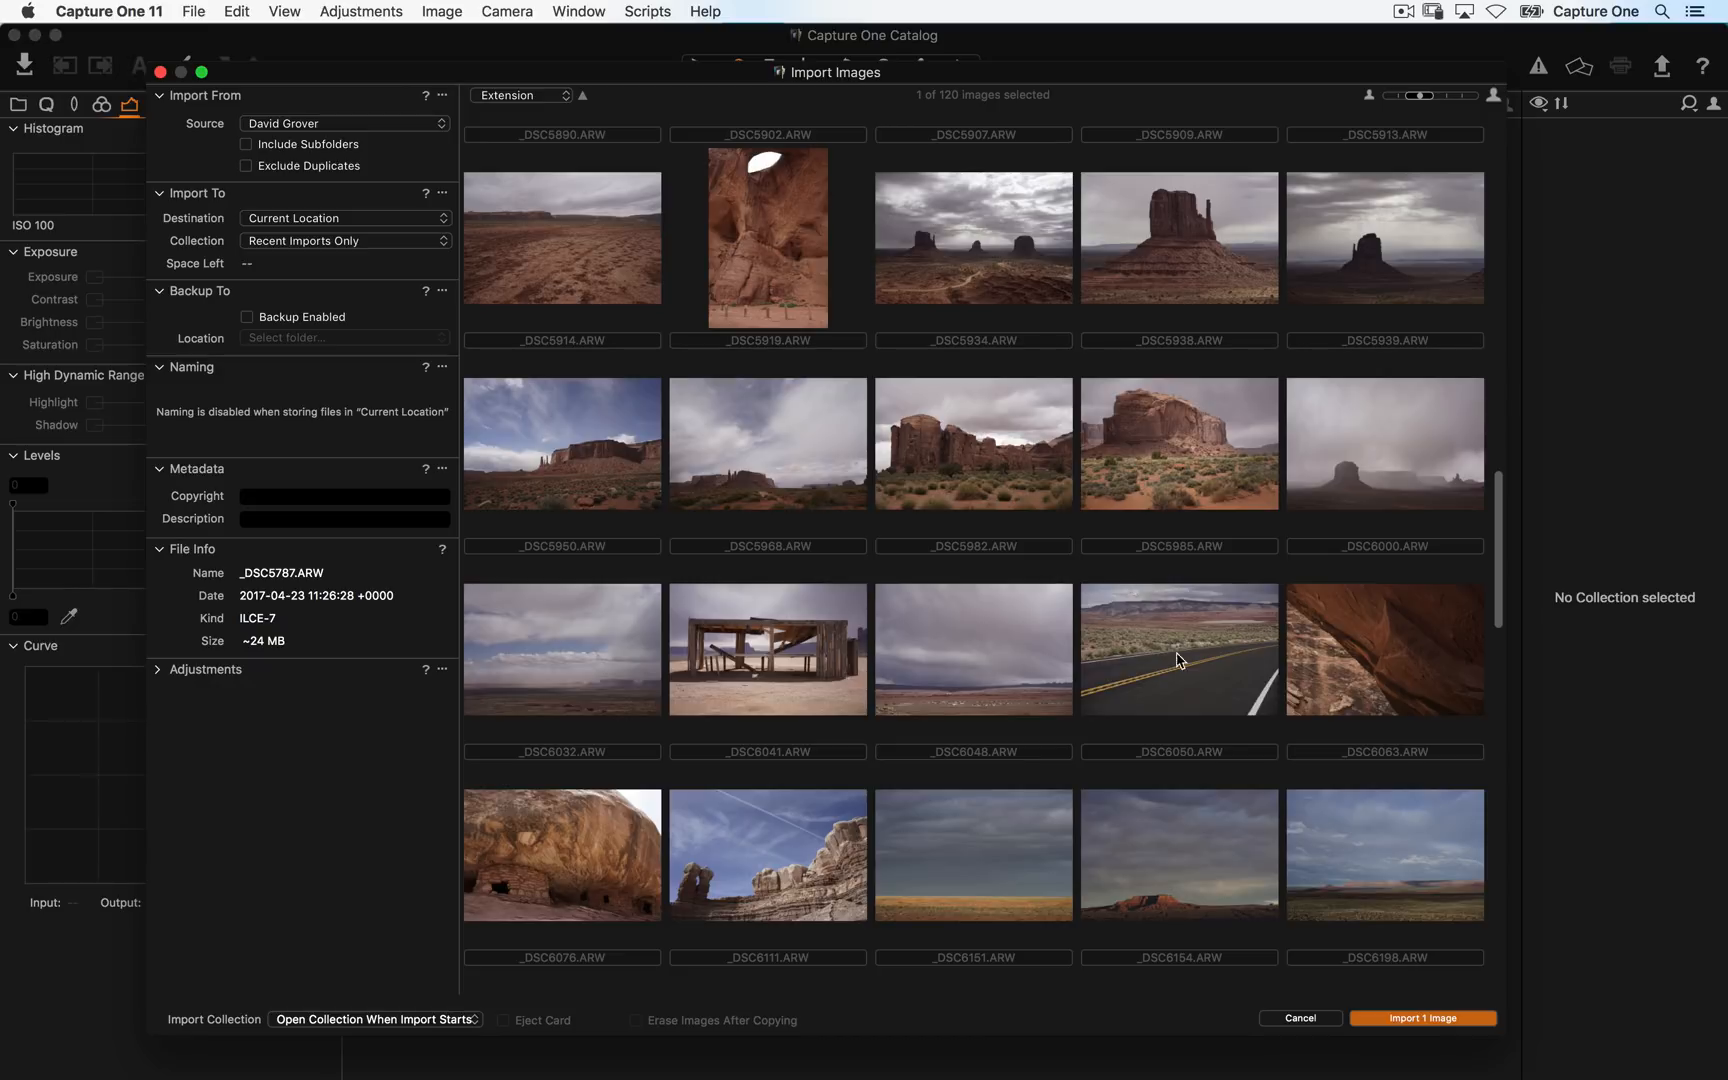
{"action": "left_click", "coordinate": [1365, 670], "text": "shift"}
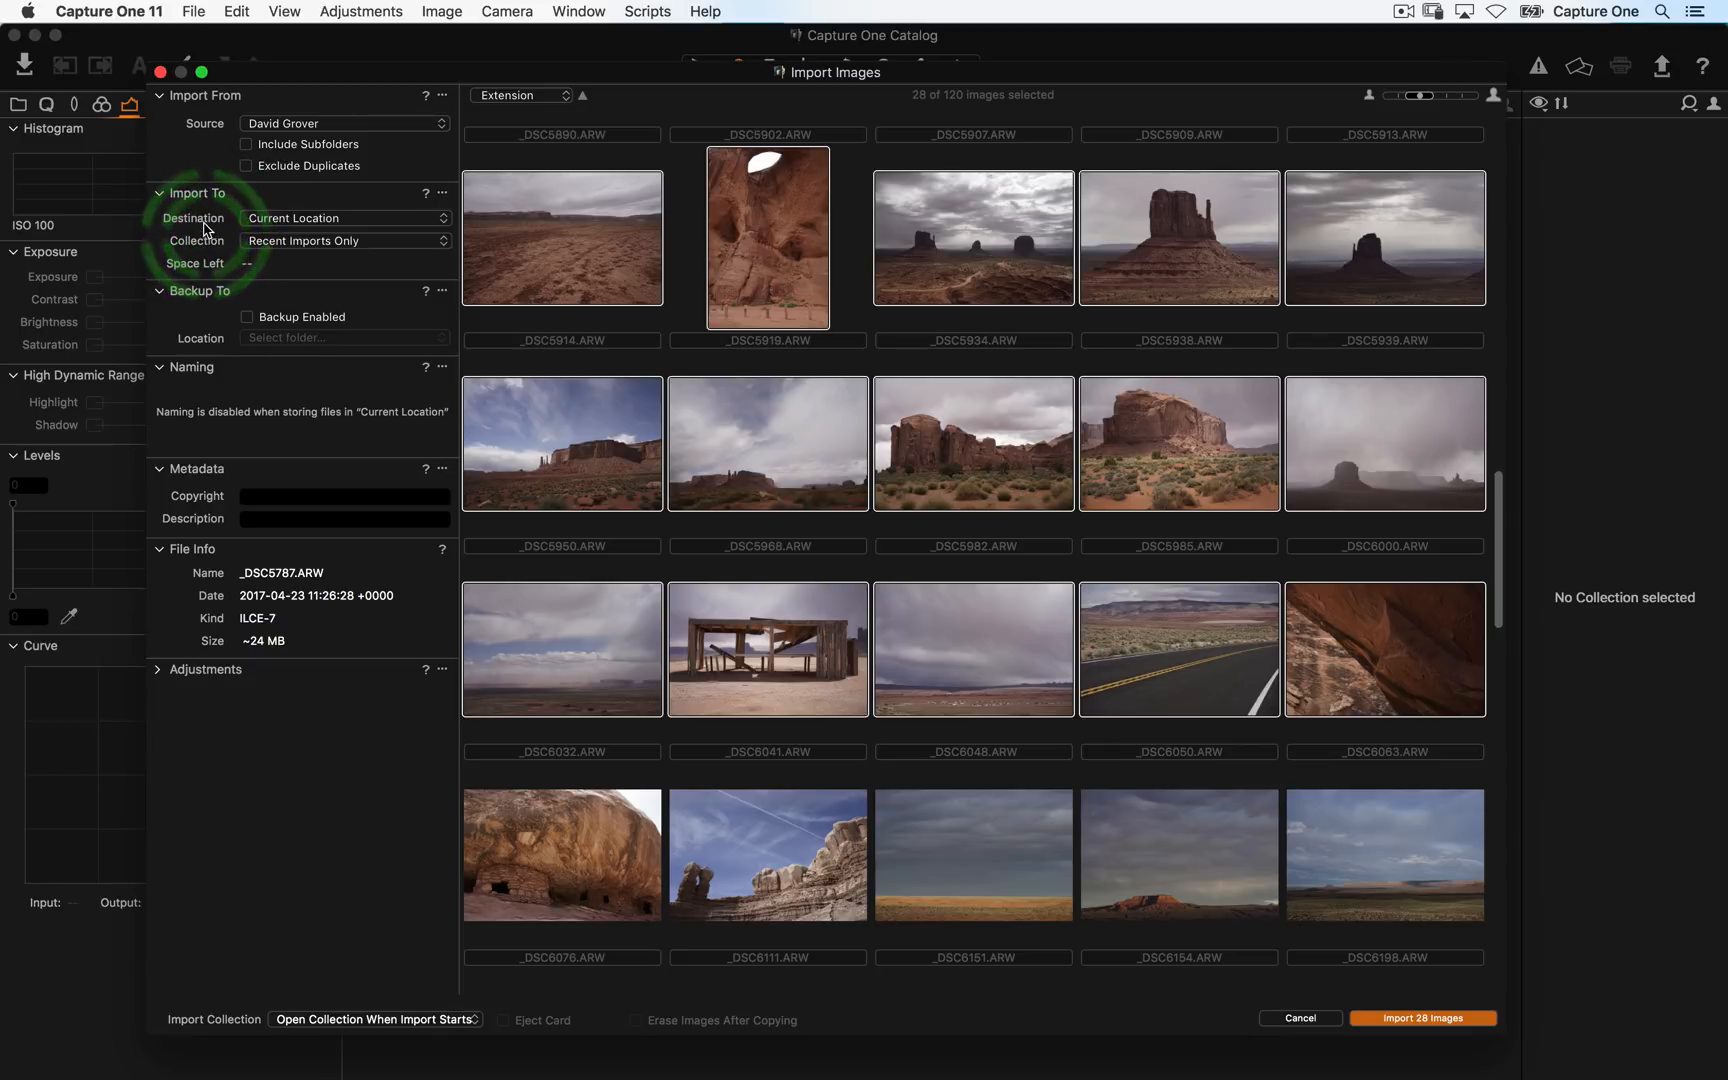
- Set the import destination to Inside Catalog
{"action": "left_click", "coordinate": [279, 219]}
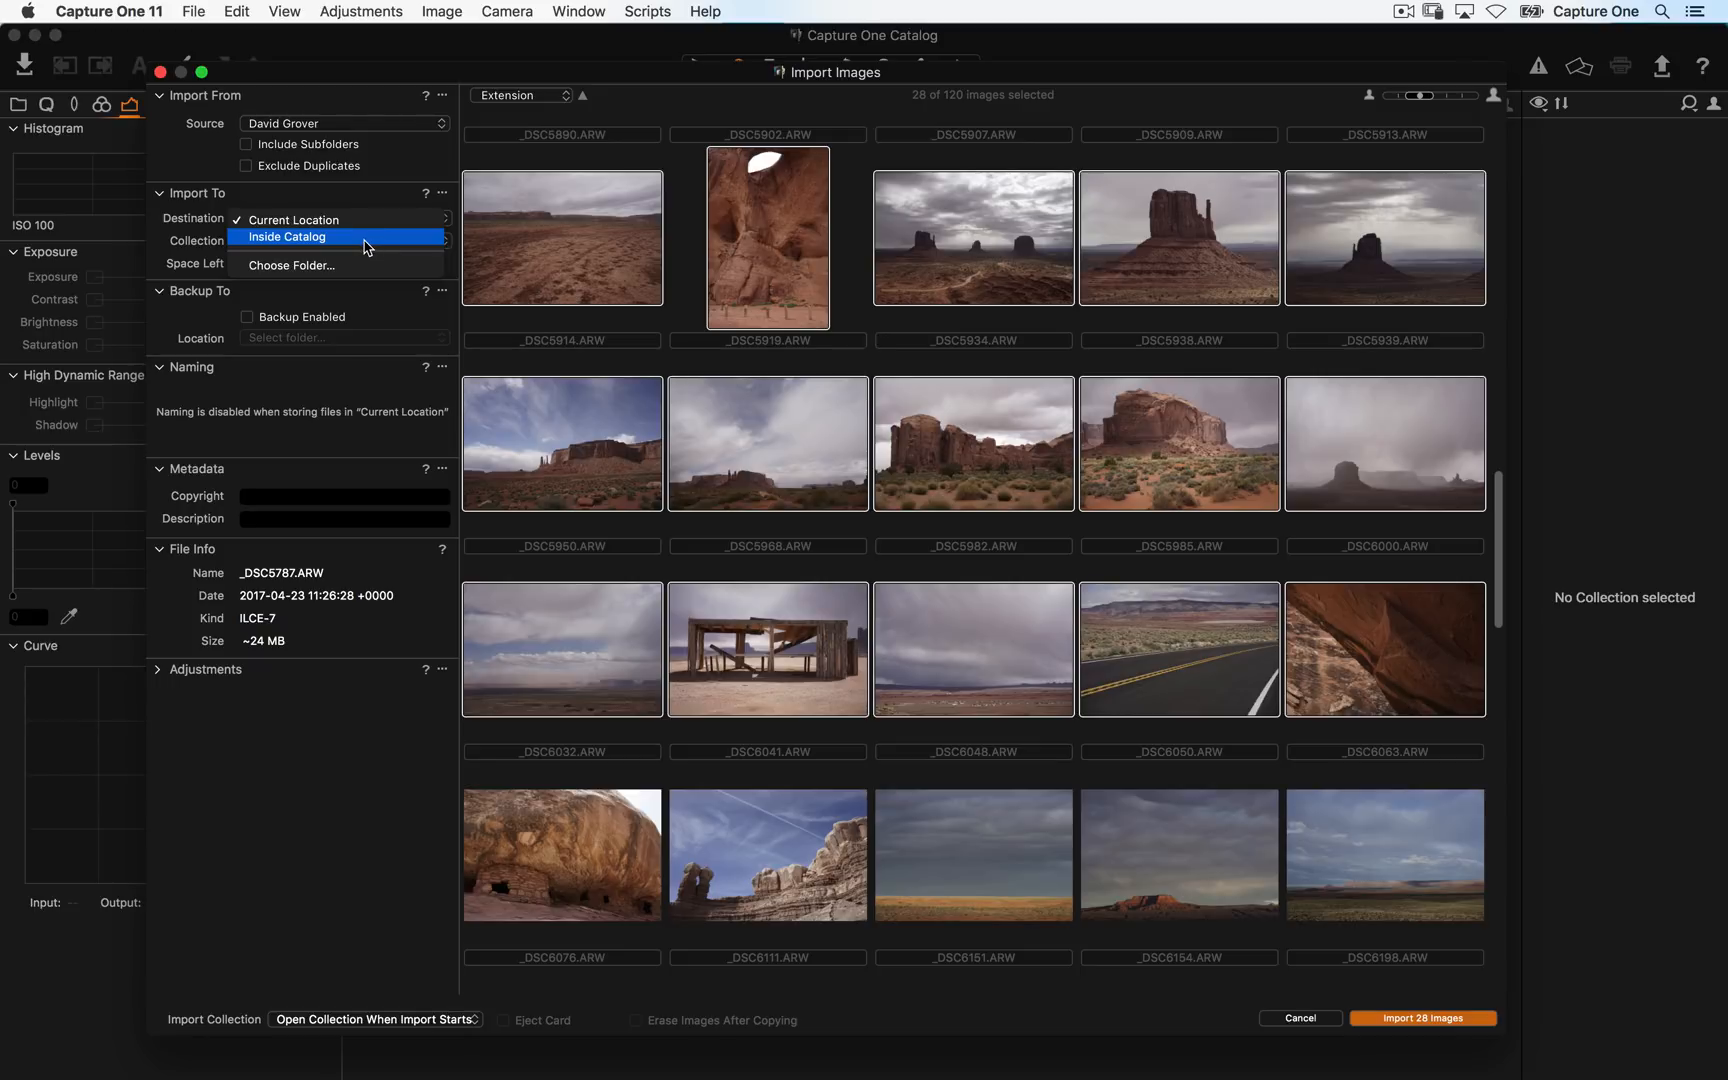
{"action": "left_click", "coordinate": [367, 245]}
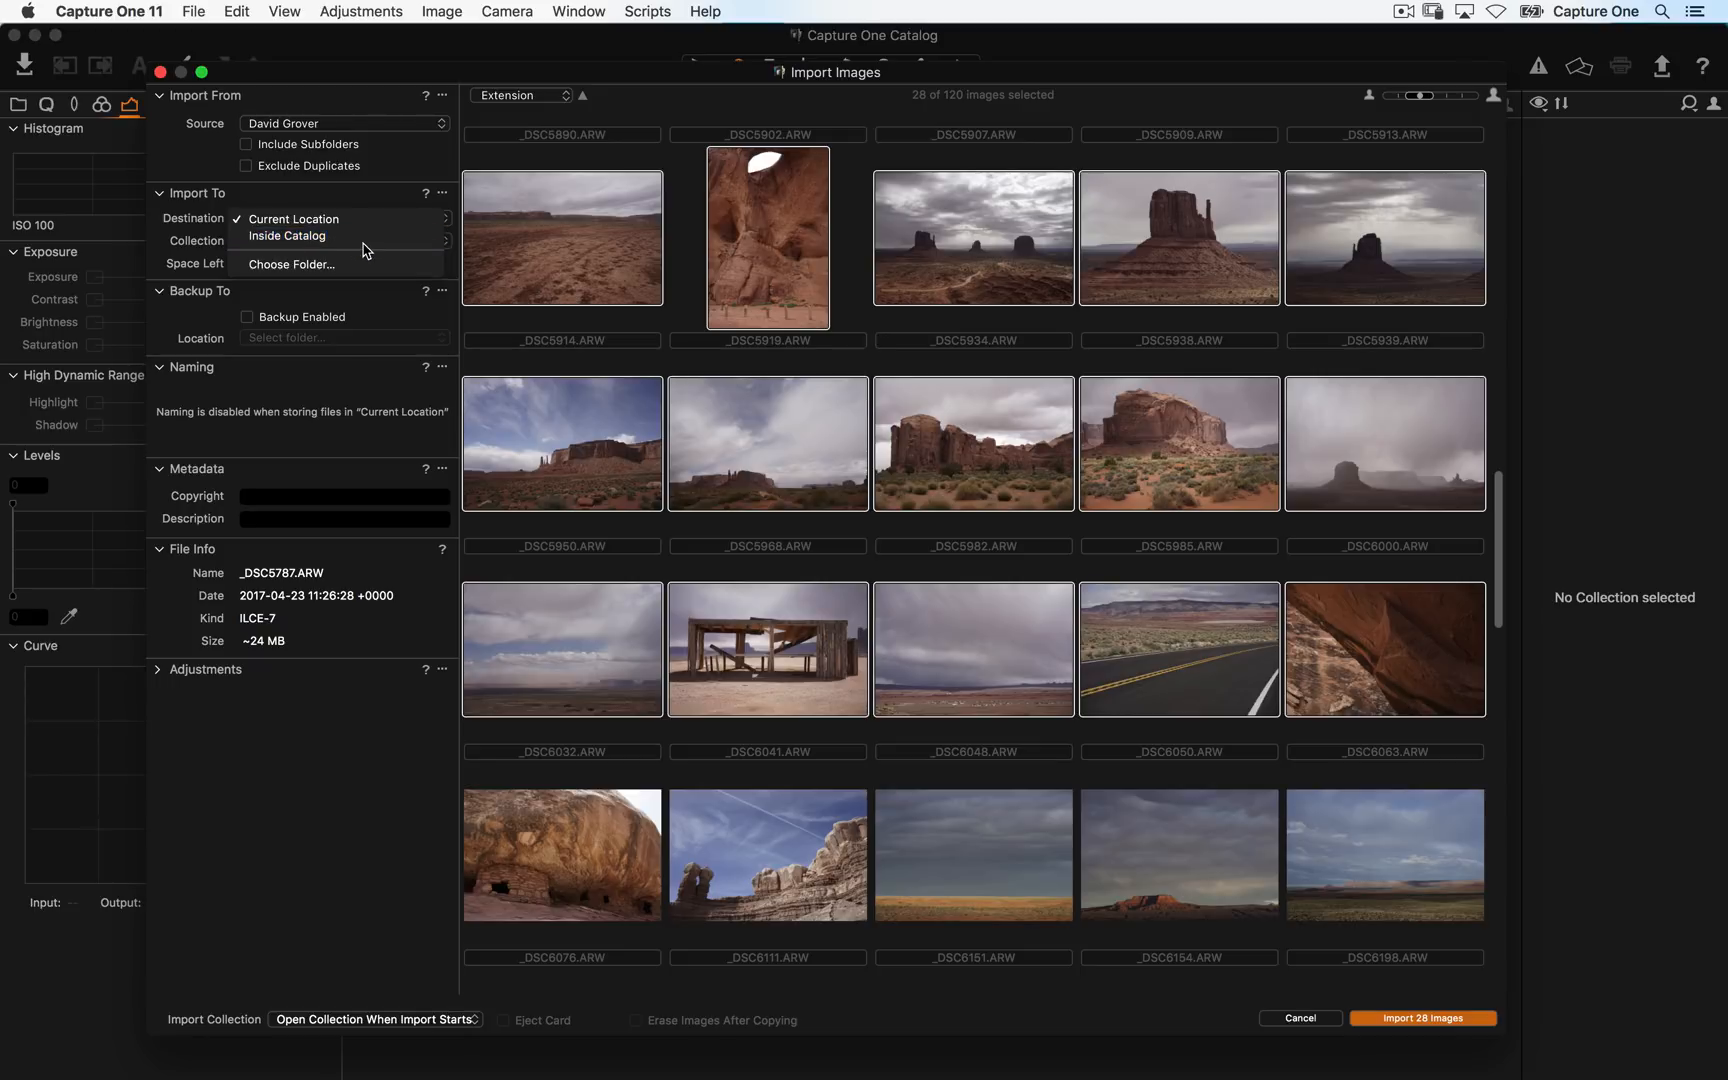
- Switch to Finder and open the Pictures folder in a new window
{"action": "key", "text": "super+Tab"}
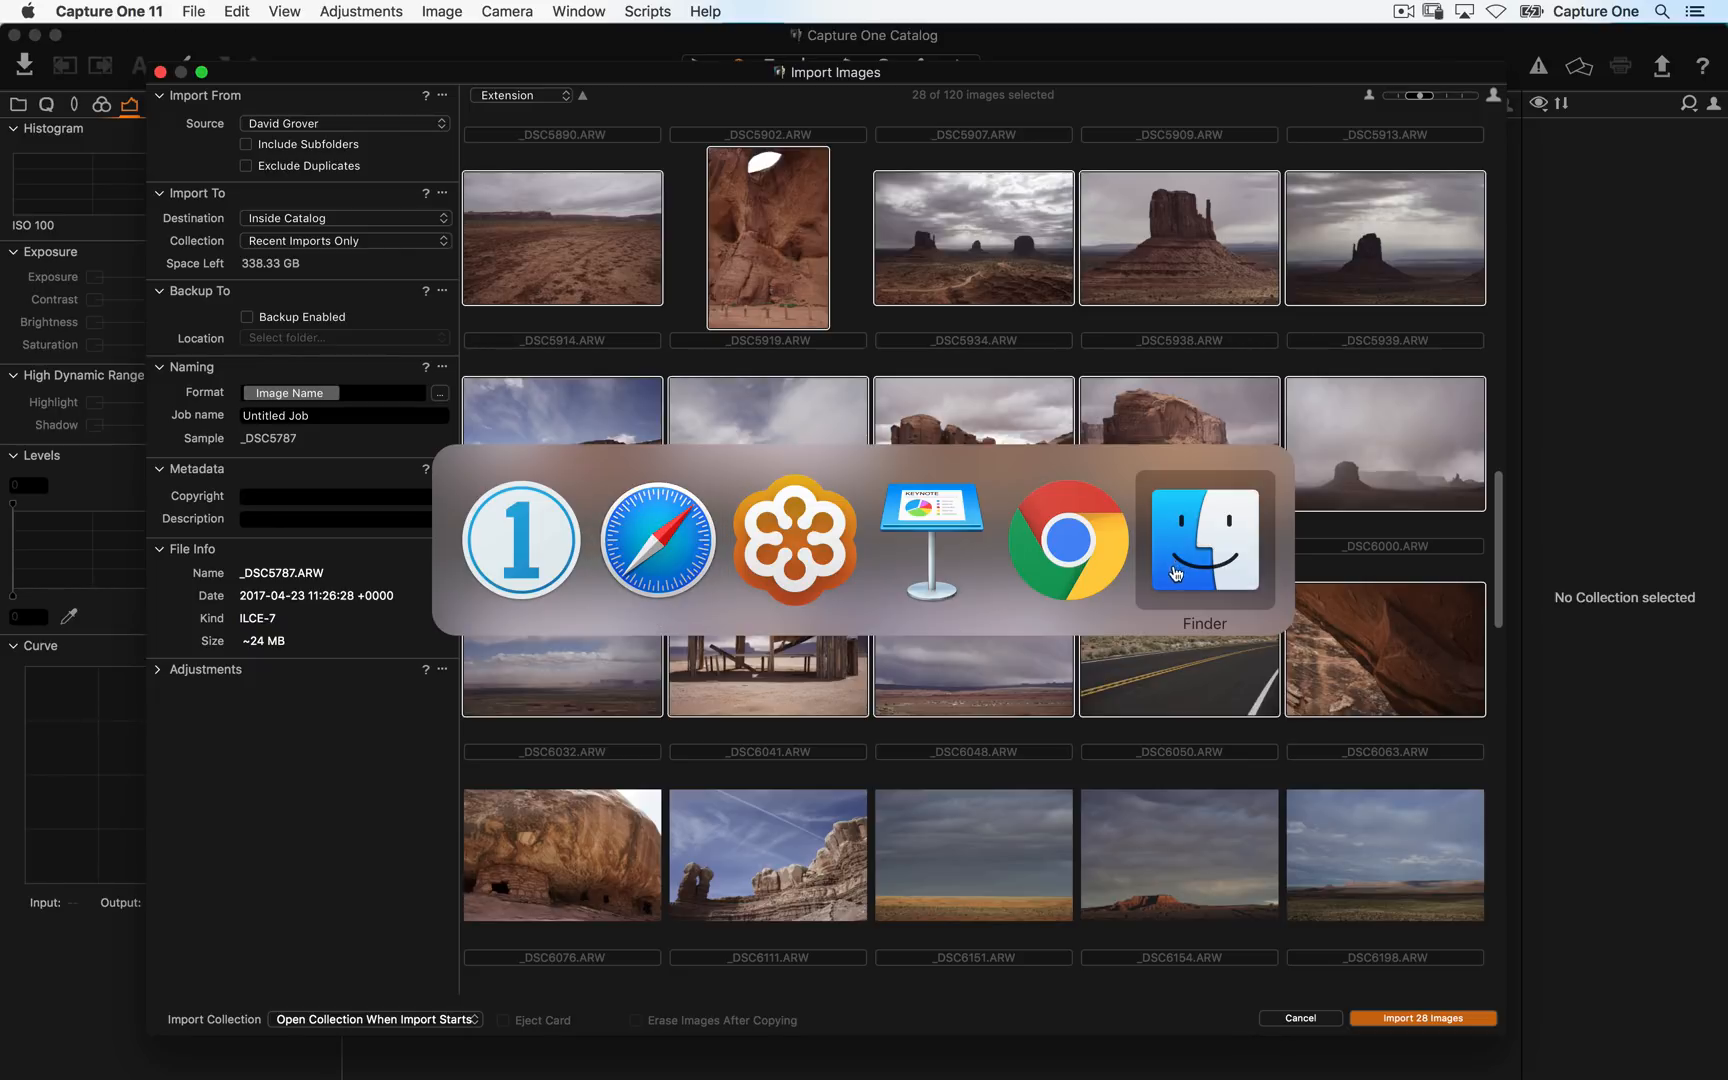
{"action": "left_click", "coordinate": [1205, 570]}
{"action": "key", "text": "super+n"}
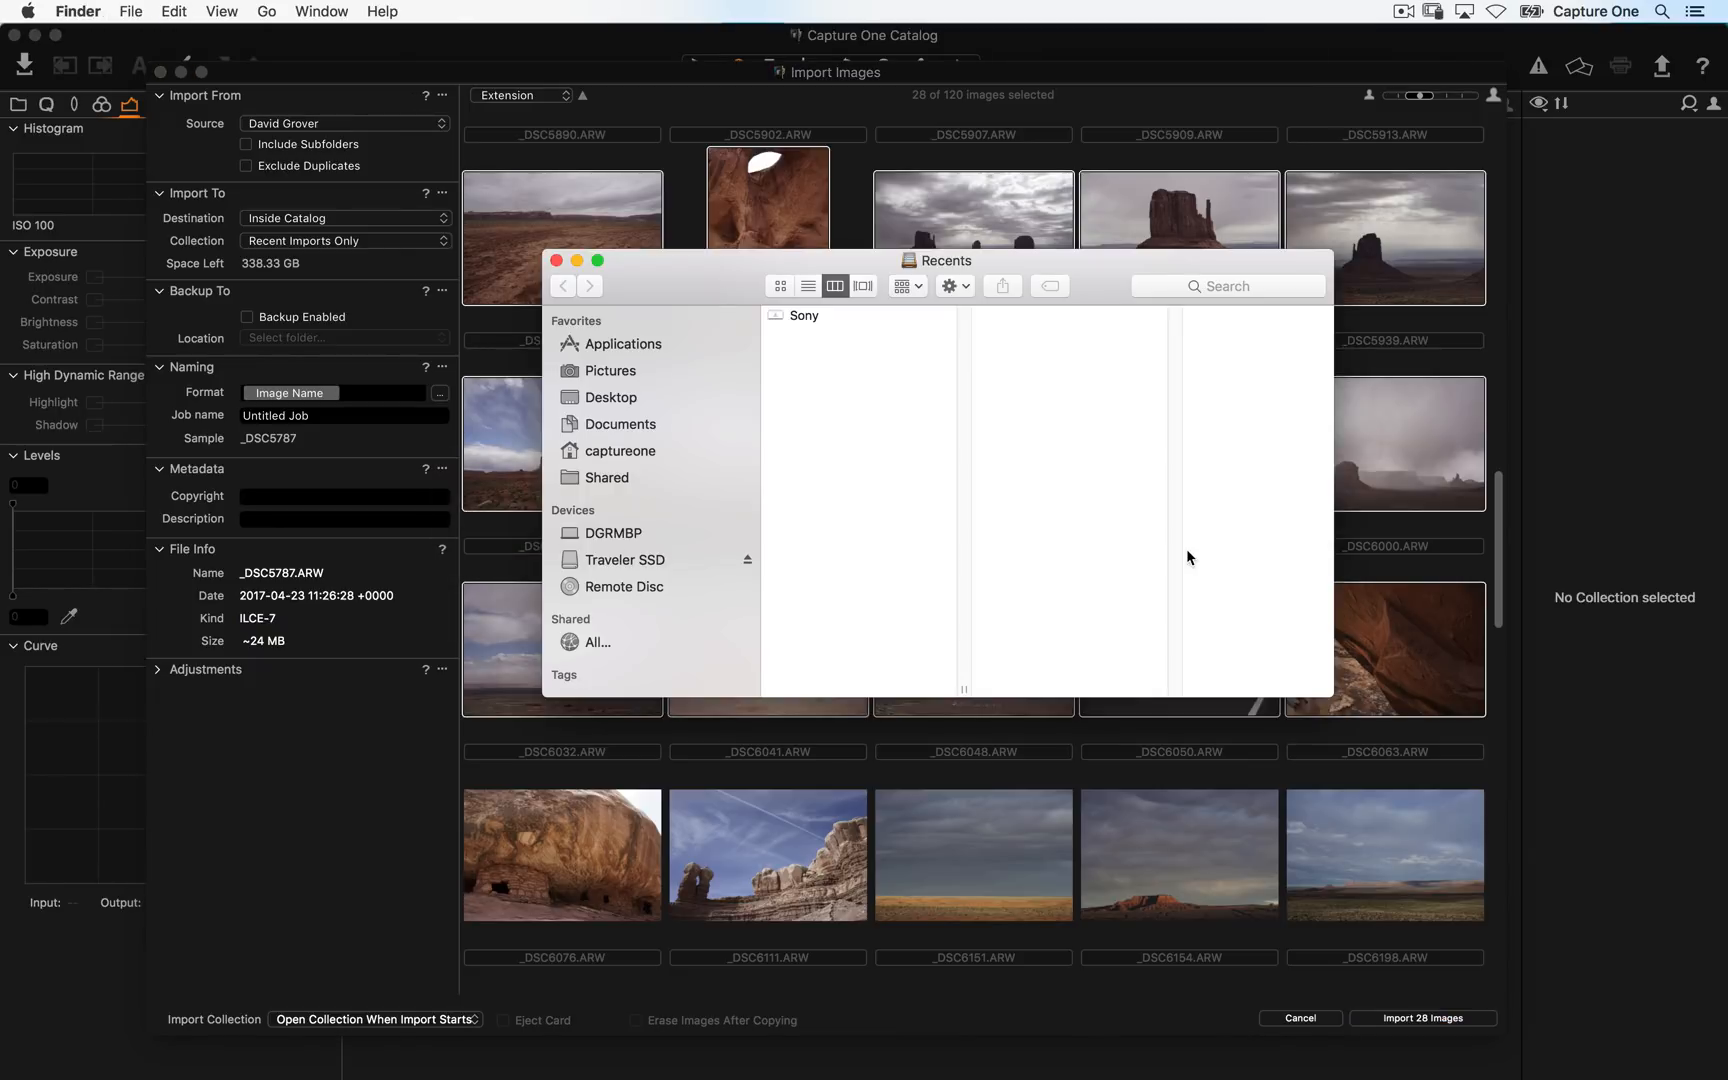
{"action": "left_click", "coordinate": [644, 372]}
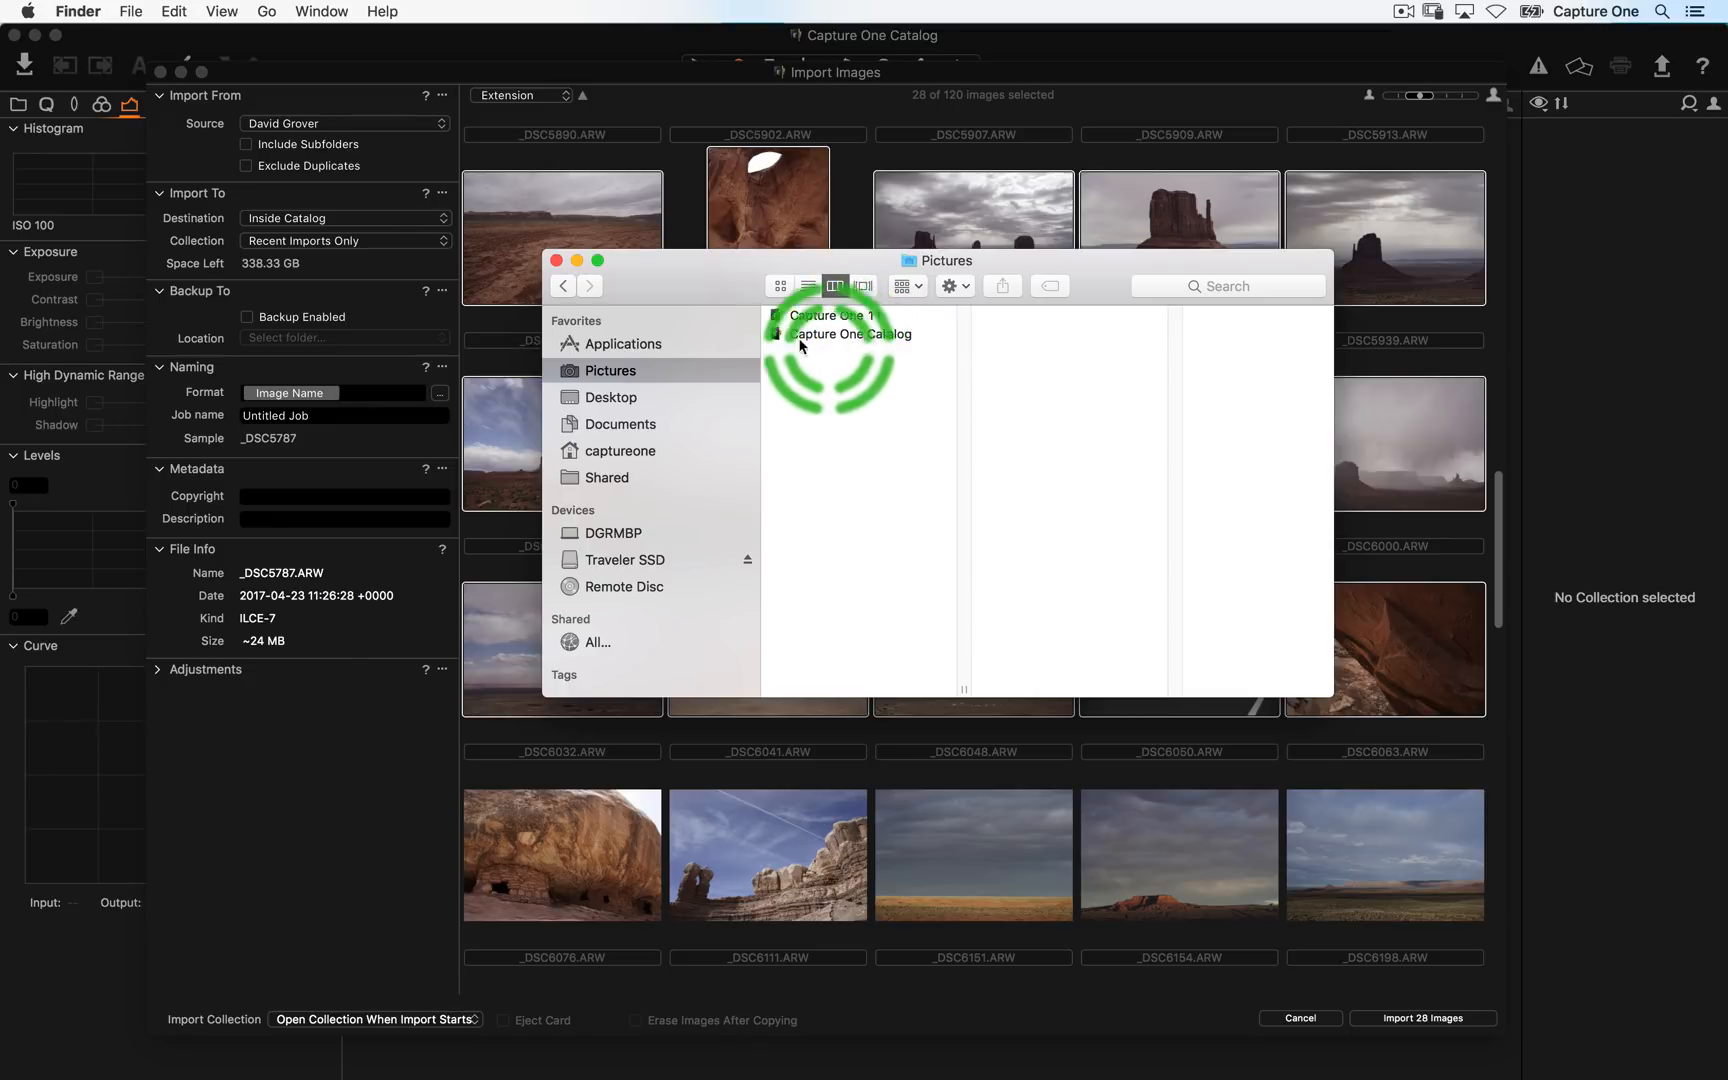
- Set the import destination to Current Location
{"action": "left_click", "coordinate": [358, 229]}
{"action": "left_click", "coordinate": [356, 221]}
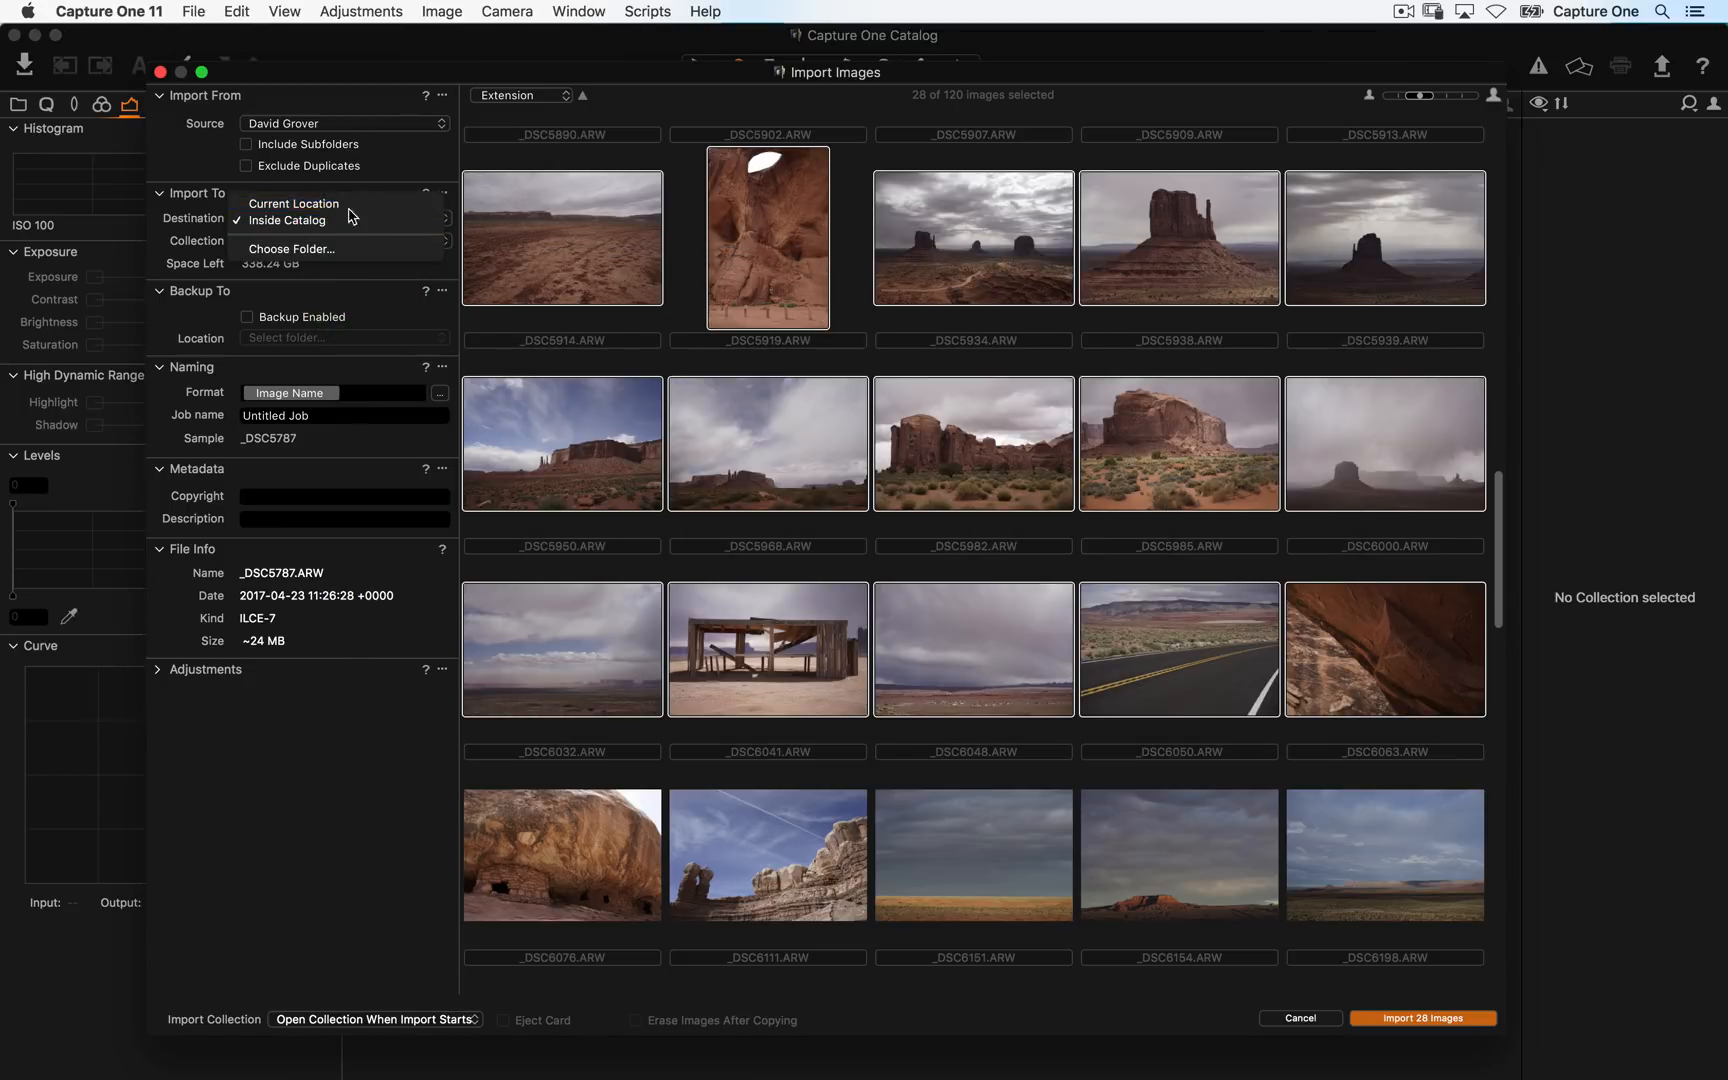
{"action": "left_click", "coordinate": [330, 201]}
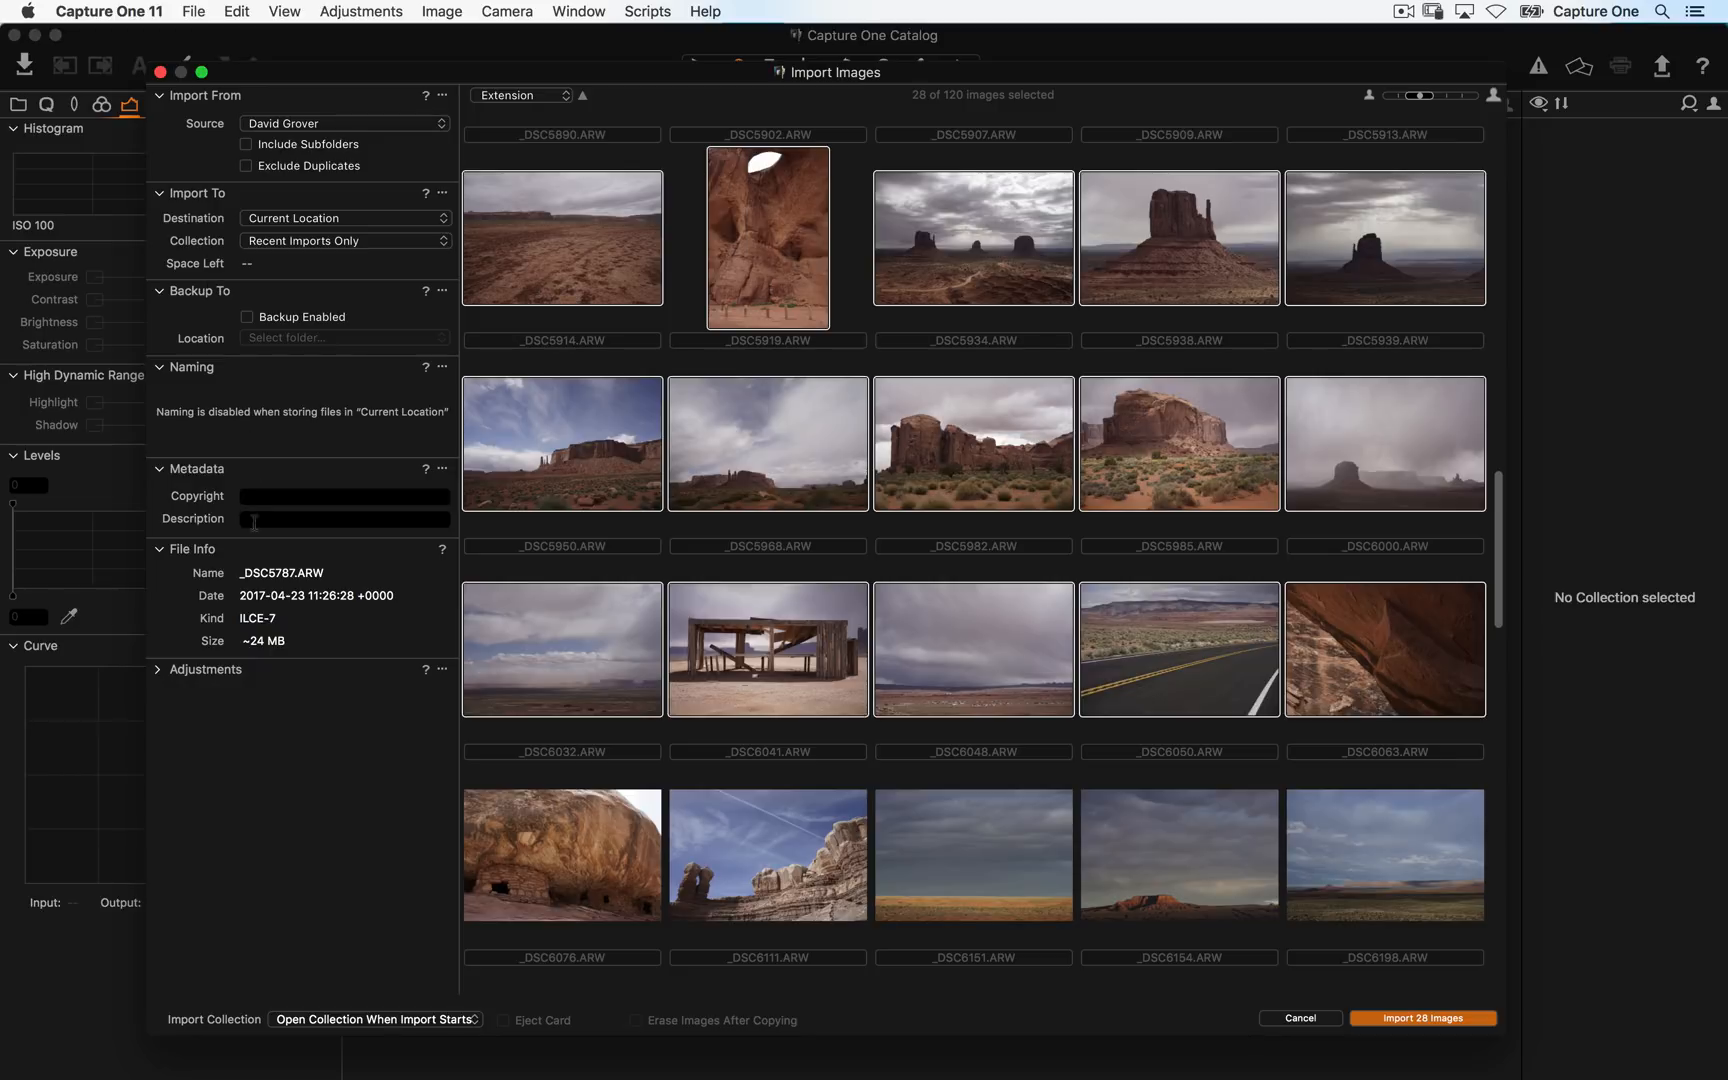
- Import the 28 selected images into the catalog
{"action": "left_click", "coordinate": [165, 670]}
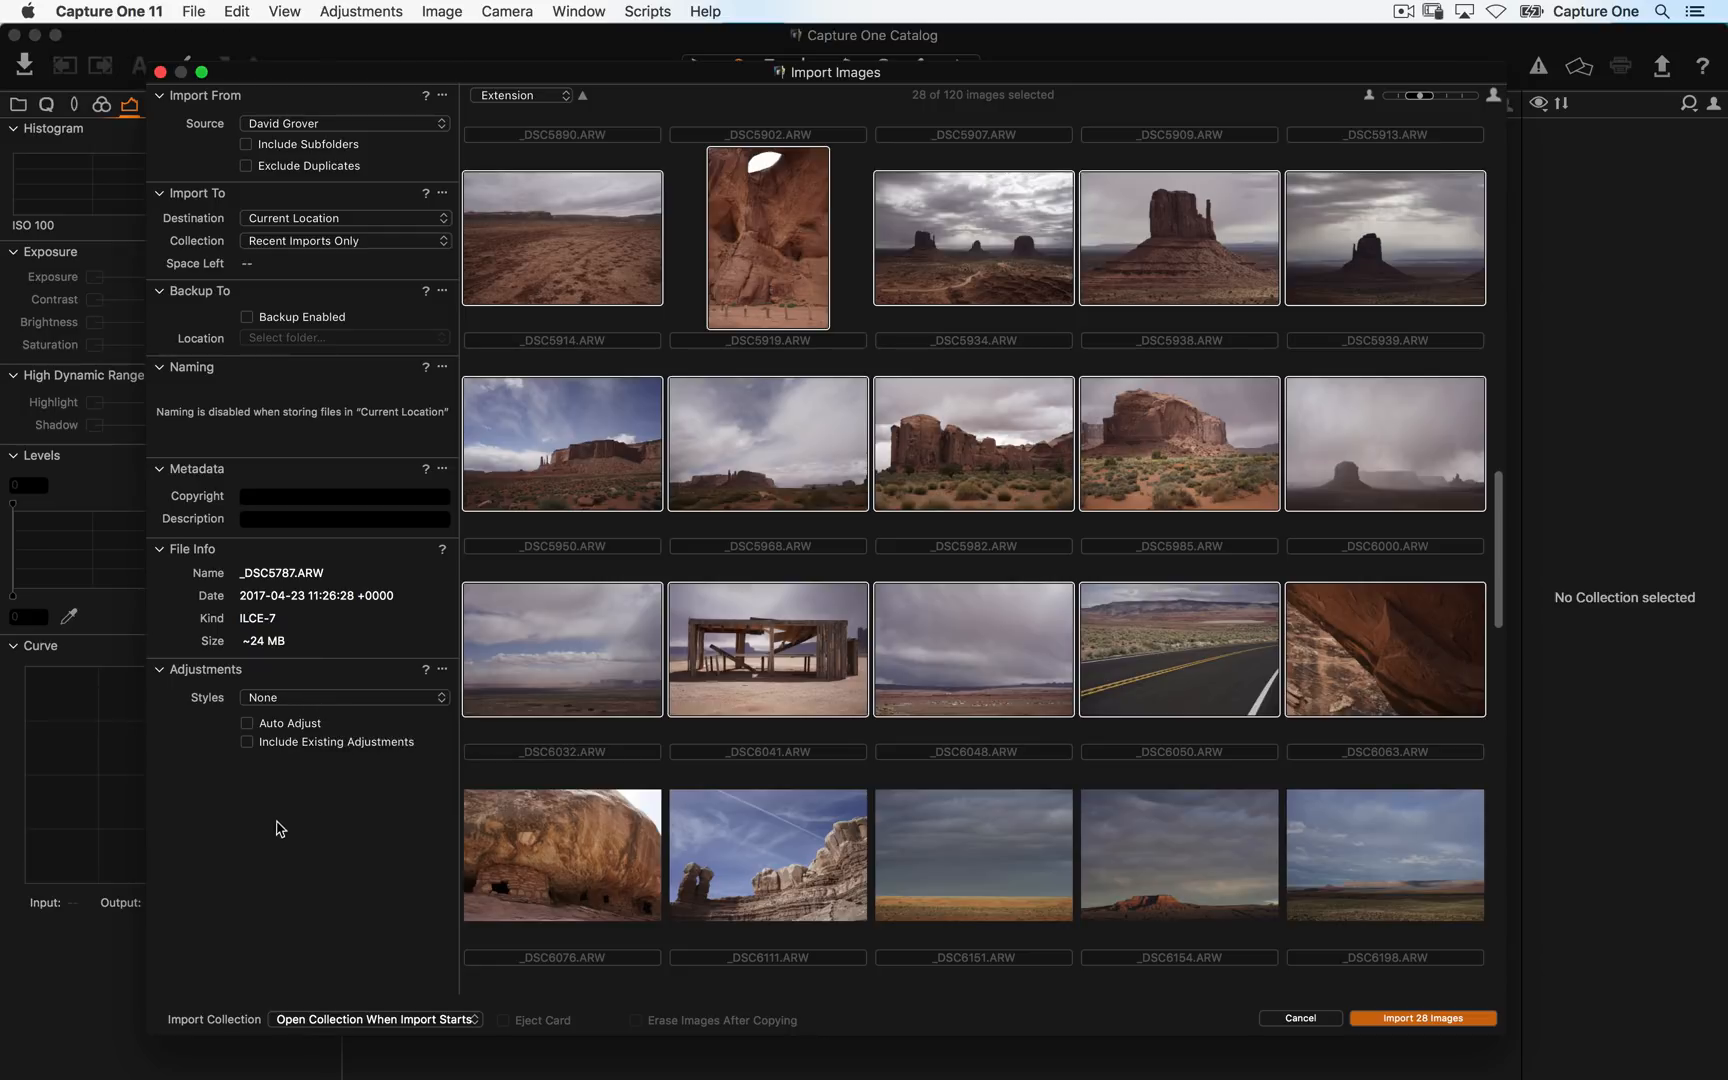
{"action": "left_click", "coordinate": [1423, 1018]}
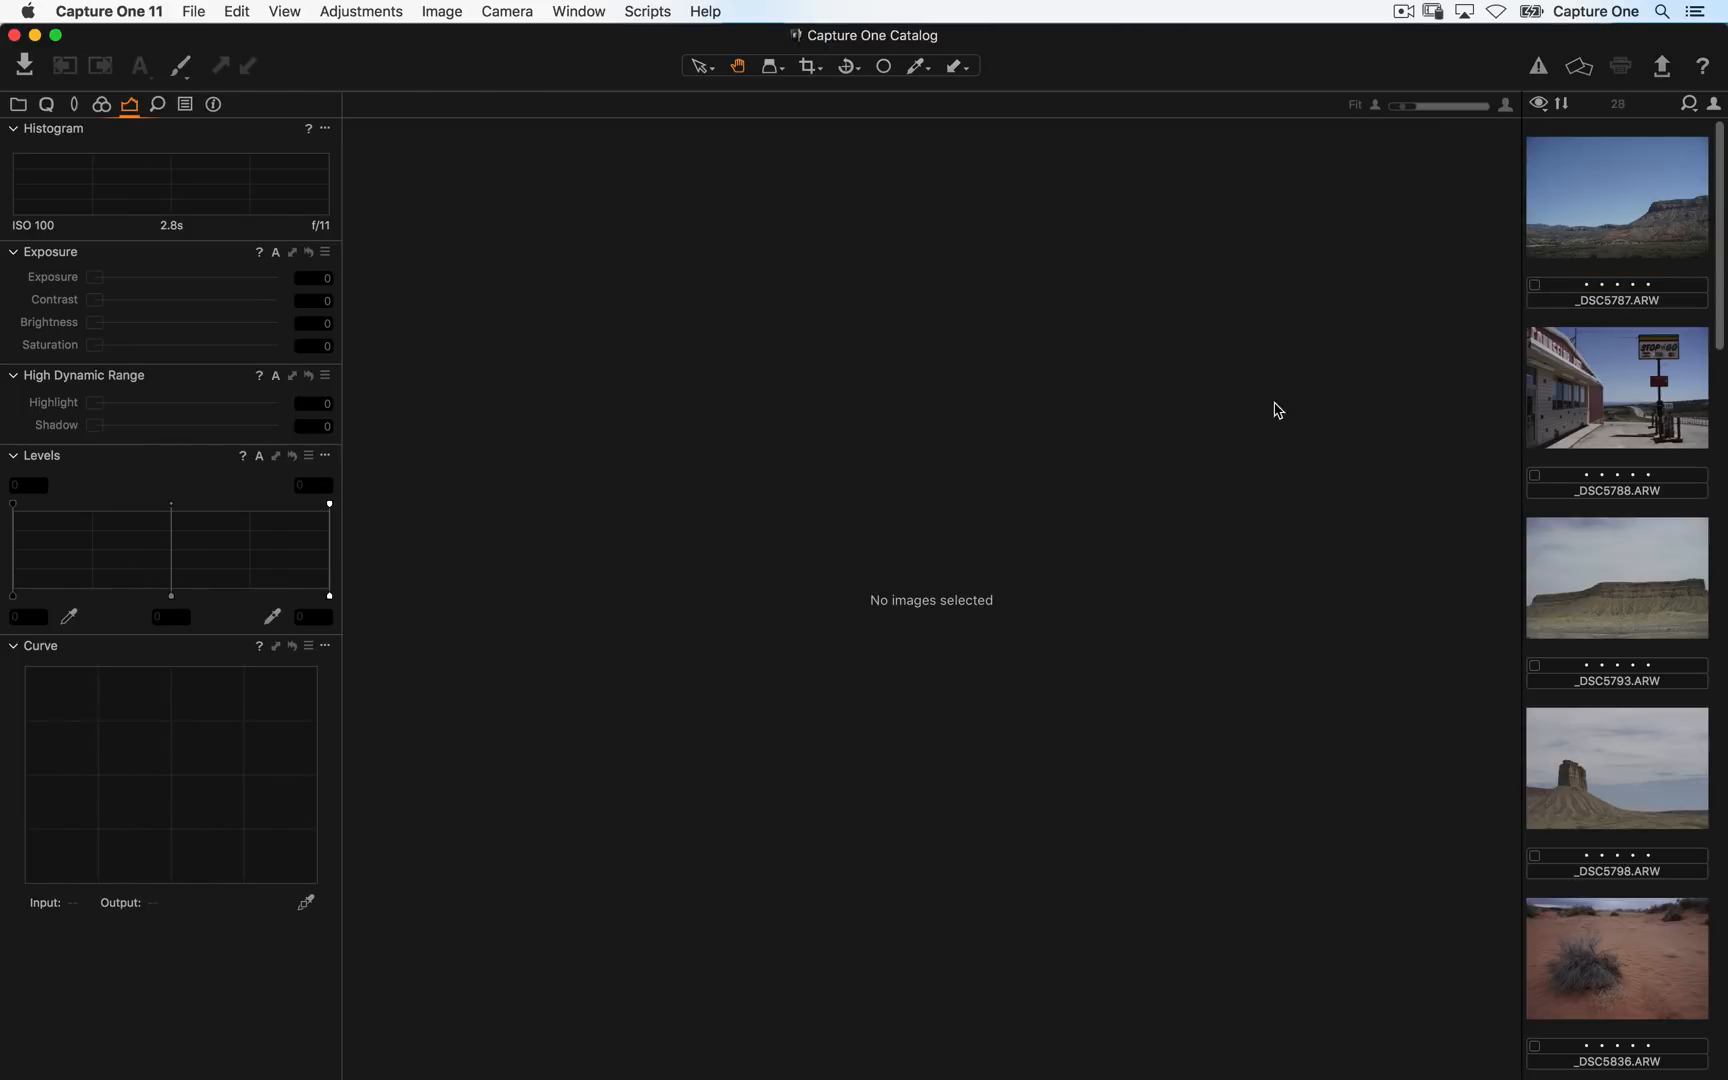
- Show the imported images as a thumbnail grid and open _DSC5890 in the viewer
{"action": "key", "text": "alt+super+v"}
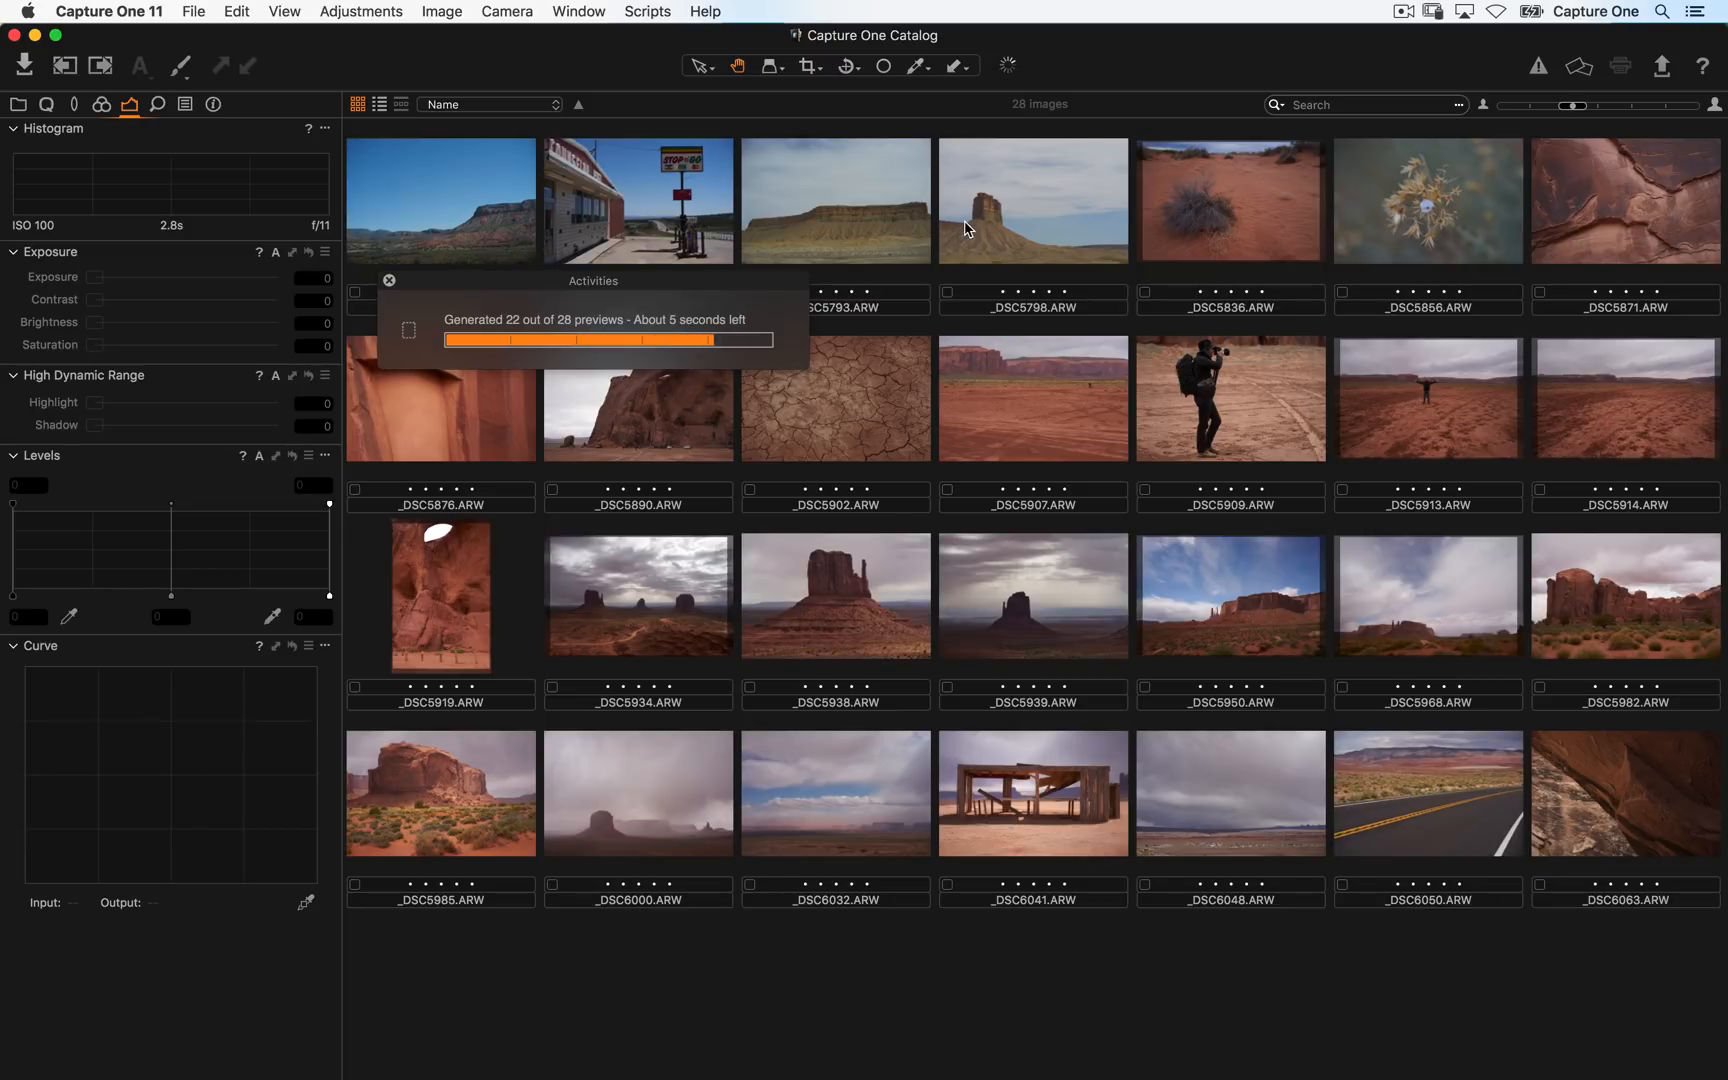
{"action": "left_click", "coordinate": [673, 418]}
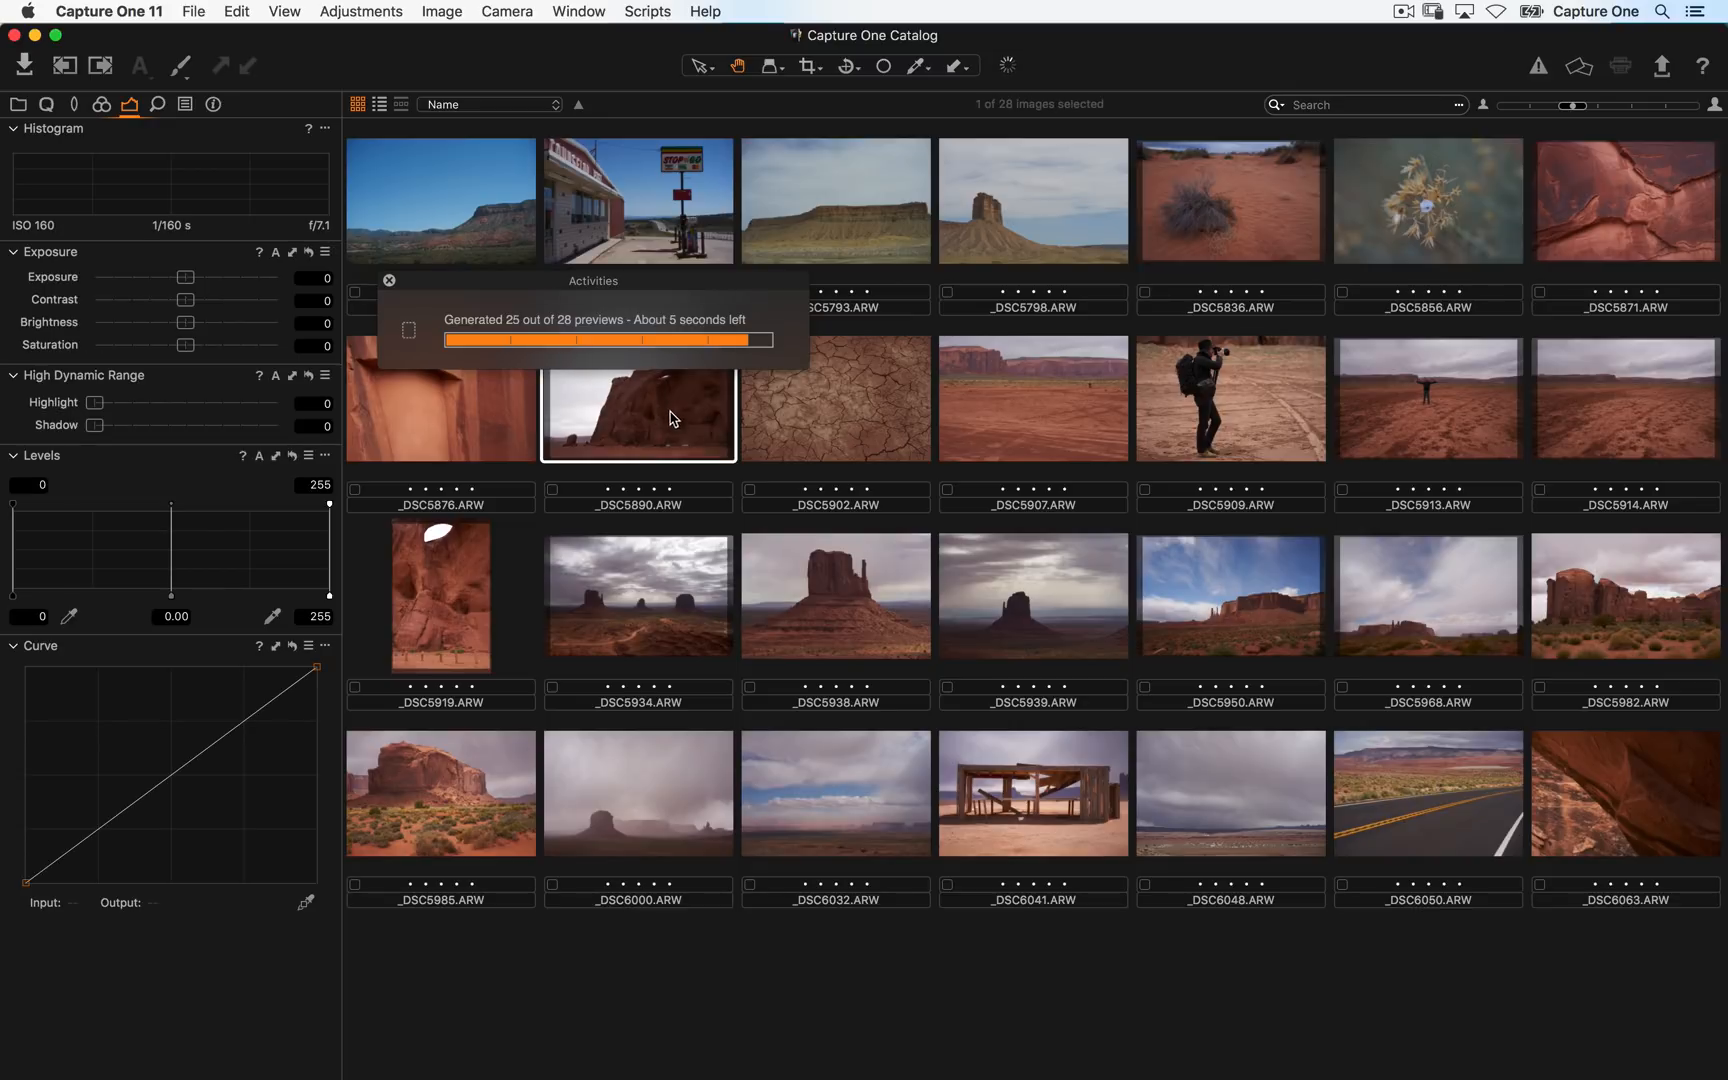
{"action": "double_click", "coordinate": [698, 388]}
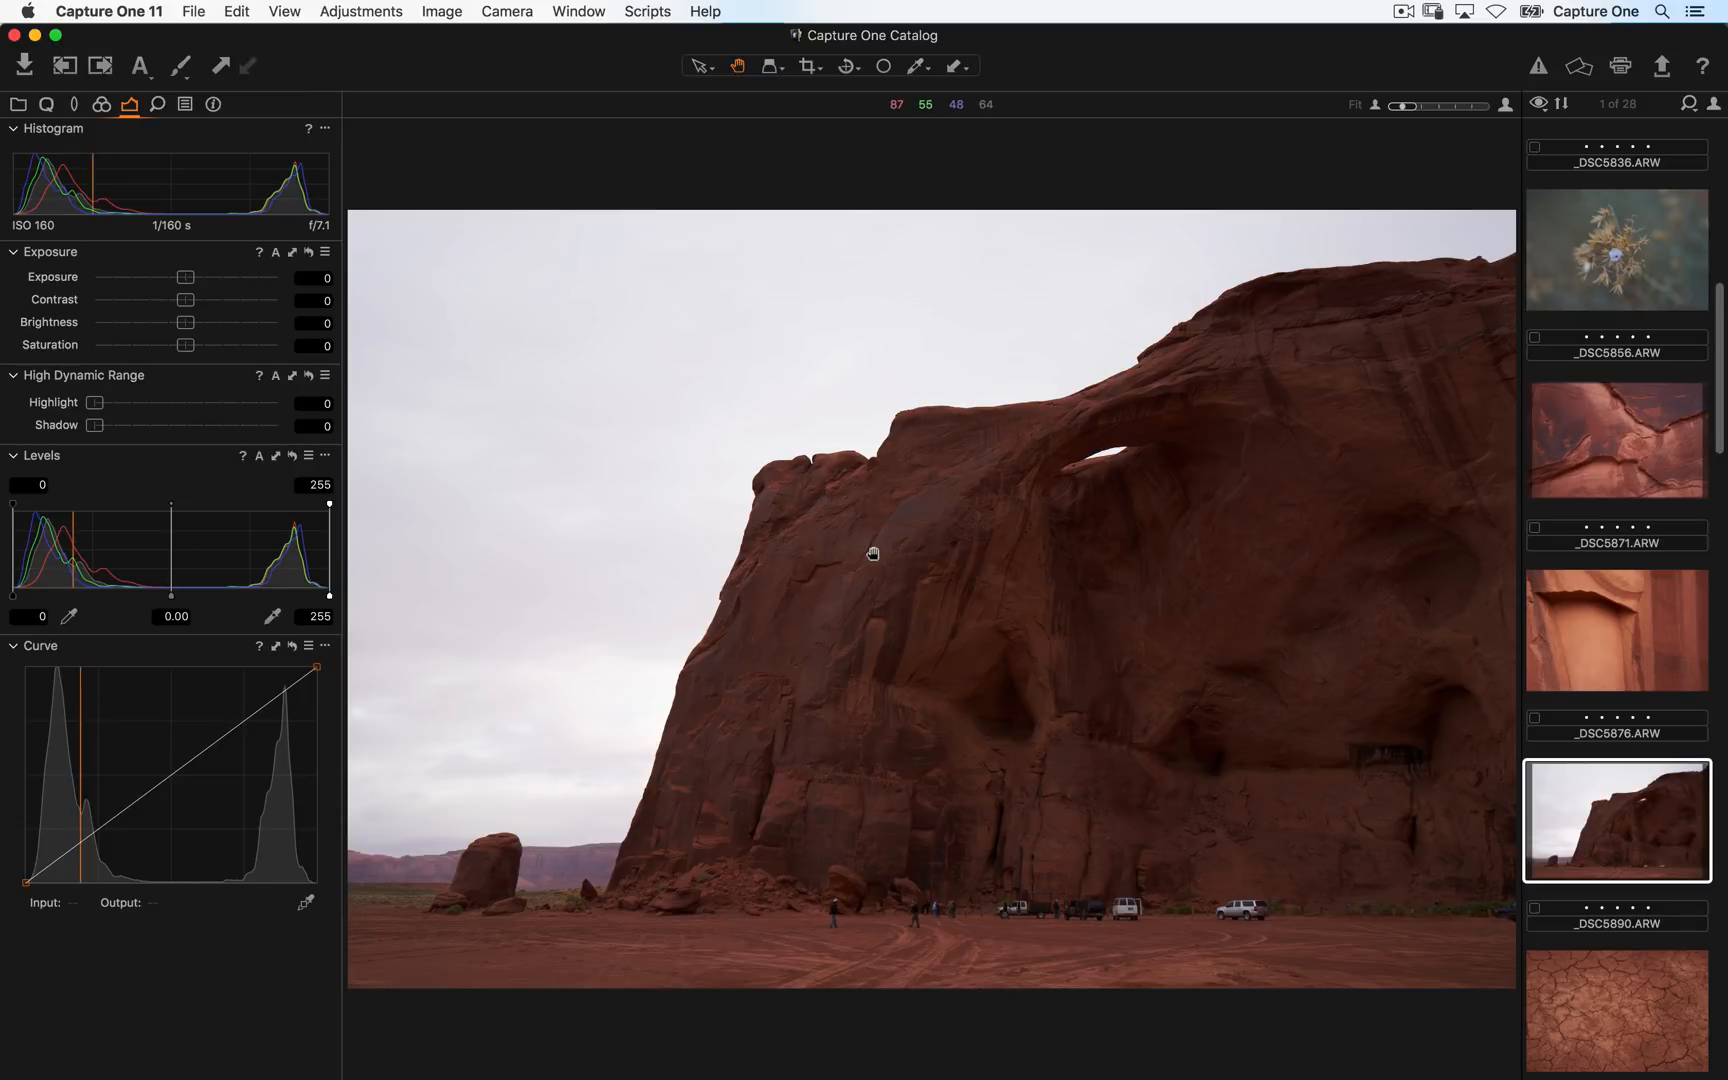
- Step back and forth through the imported images in the viewer
{"action": "key", "text": "super+Left"}
{"action": "key", "text": "super+Left"}
{"action": "key", "text": "super+Left"}
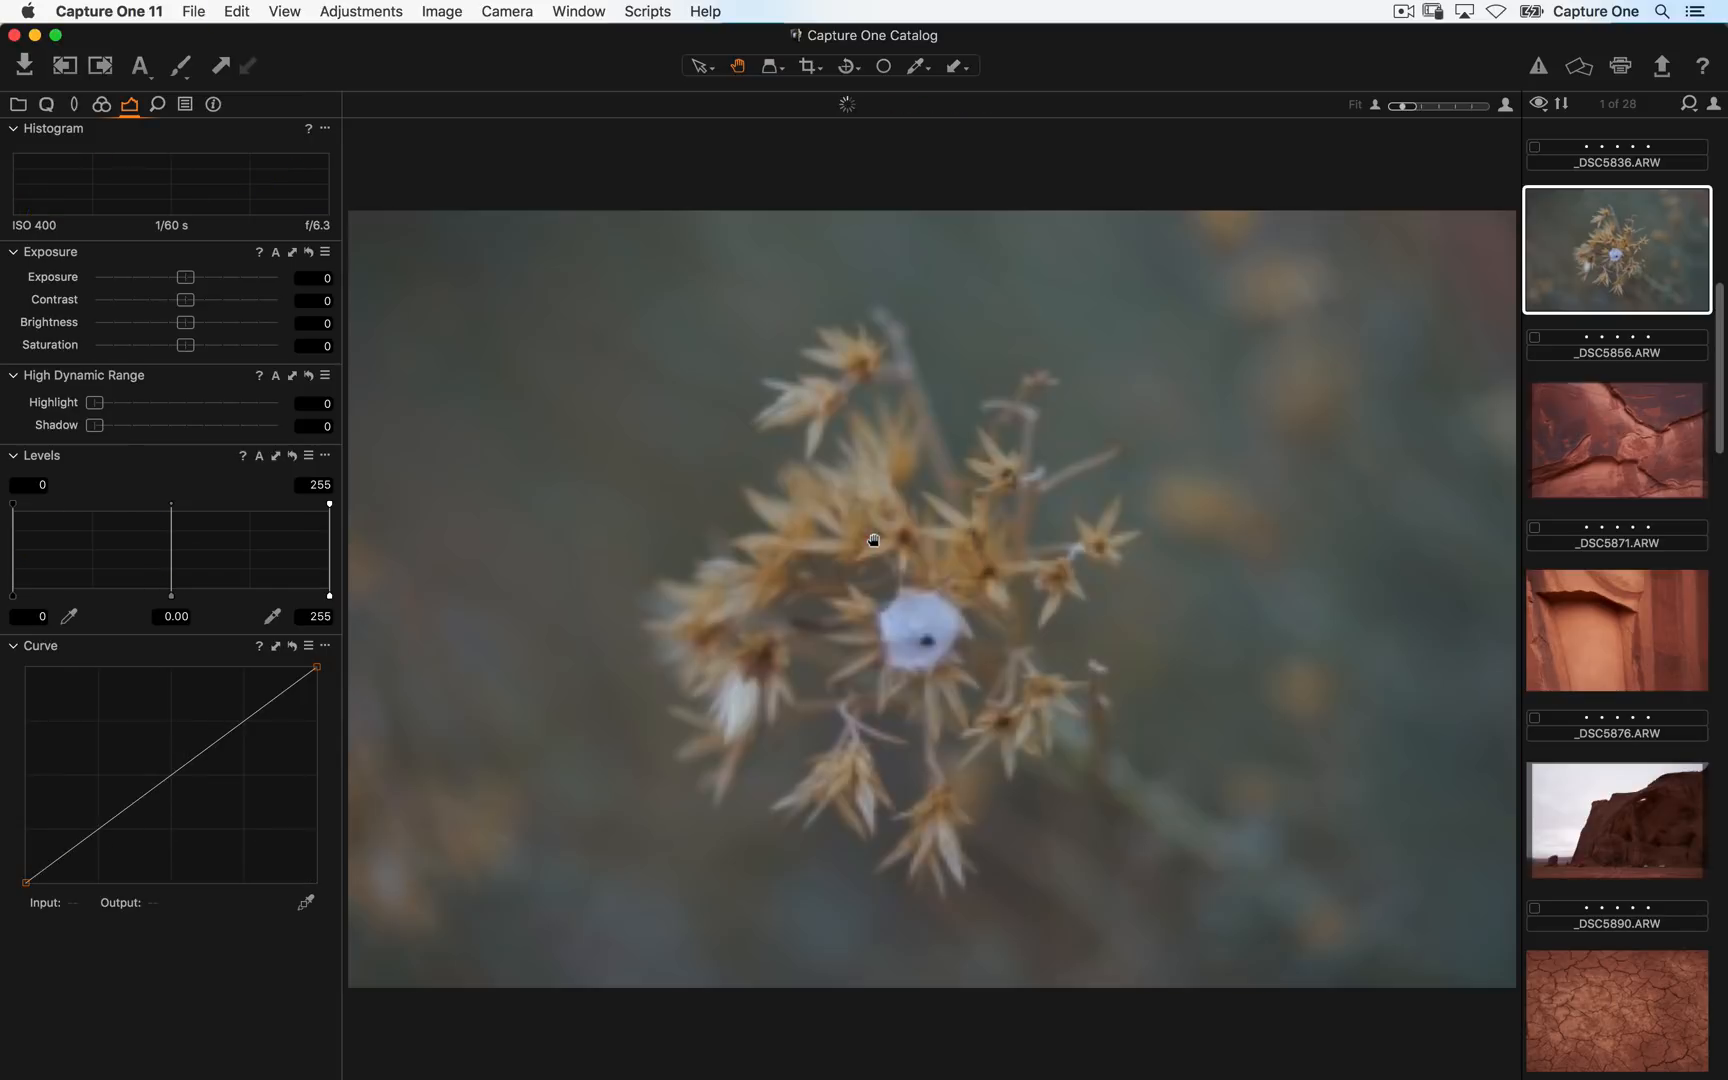
{"action": "key", "text": "super+Left"}
{"action": "key", "text": "super+Left"}
{"action": "key", "text": "super+Left"}
{"action": "key", "text": "super+Right"}
{"action": "key", "text": "super+Right"}
{"action": "key", "text": "super+Right"}
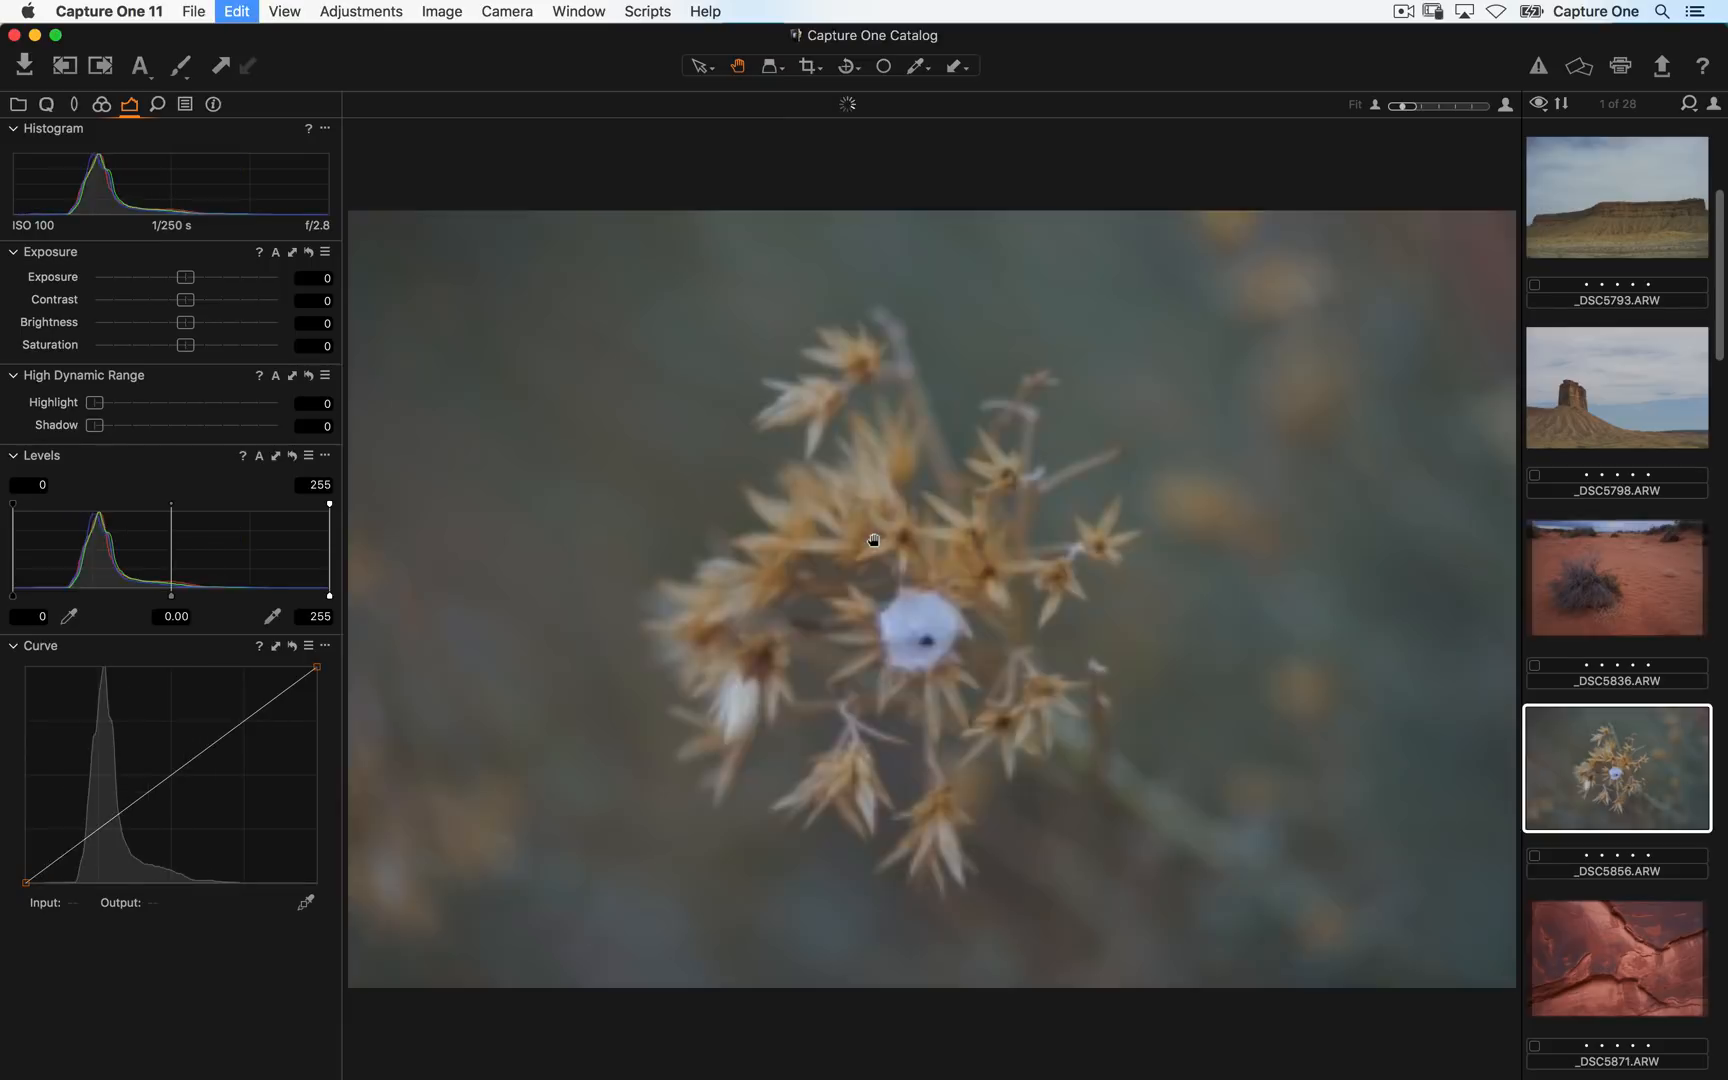
{"action": "key", "text": "super+Right"}
{"action": "key", "text": "super+Right"}
{"action": "key", "text": "super+Right"}
{"action": "key", "text": "super+Right"}
{"action": "key", "text": "super+Right"}
{"action": "key", "text": "super+Right"}
{"action": "key", "text": "super+Right"}
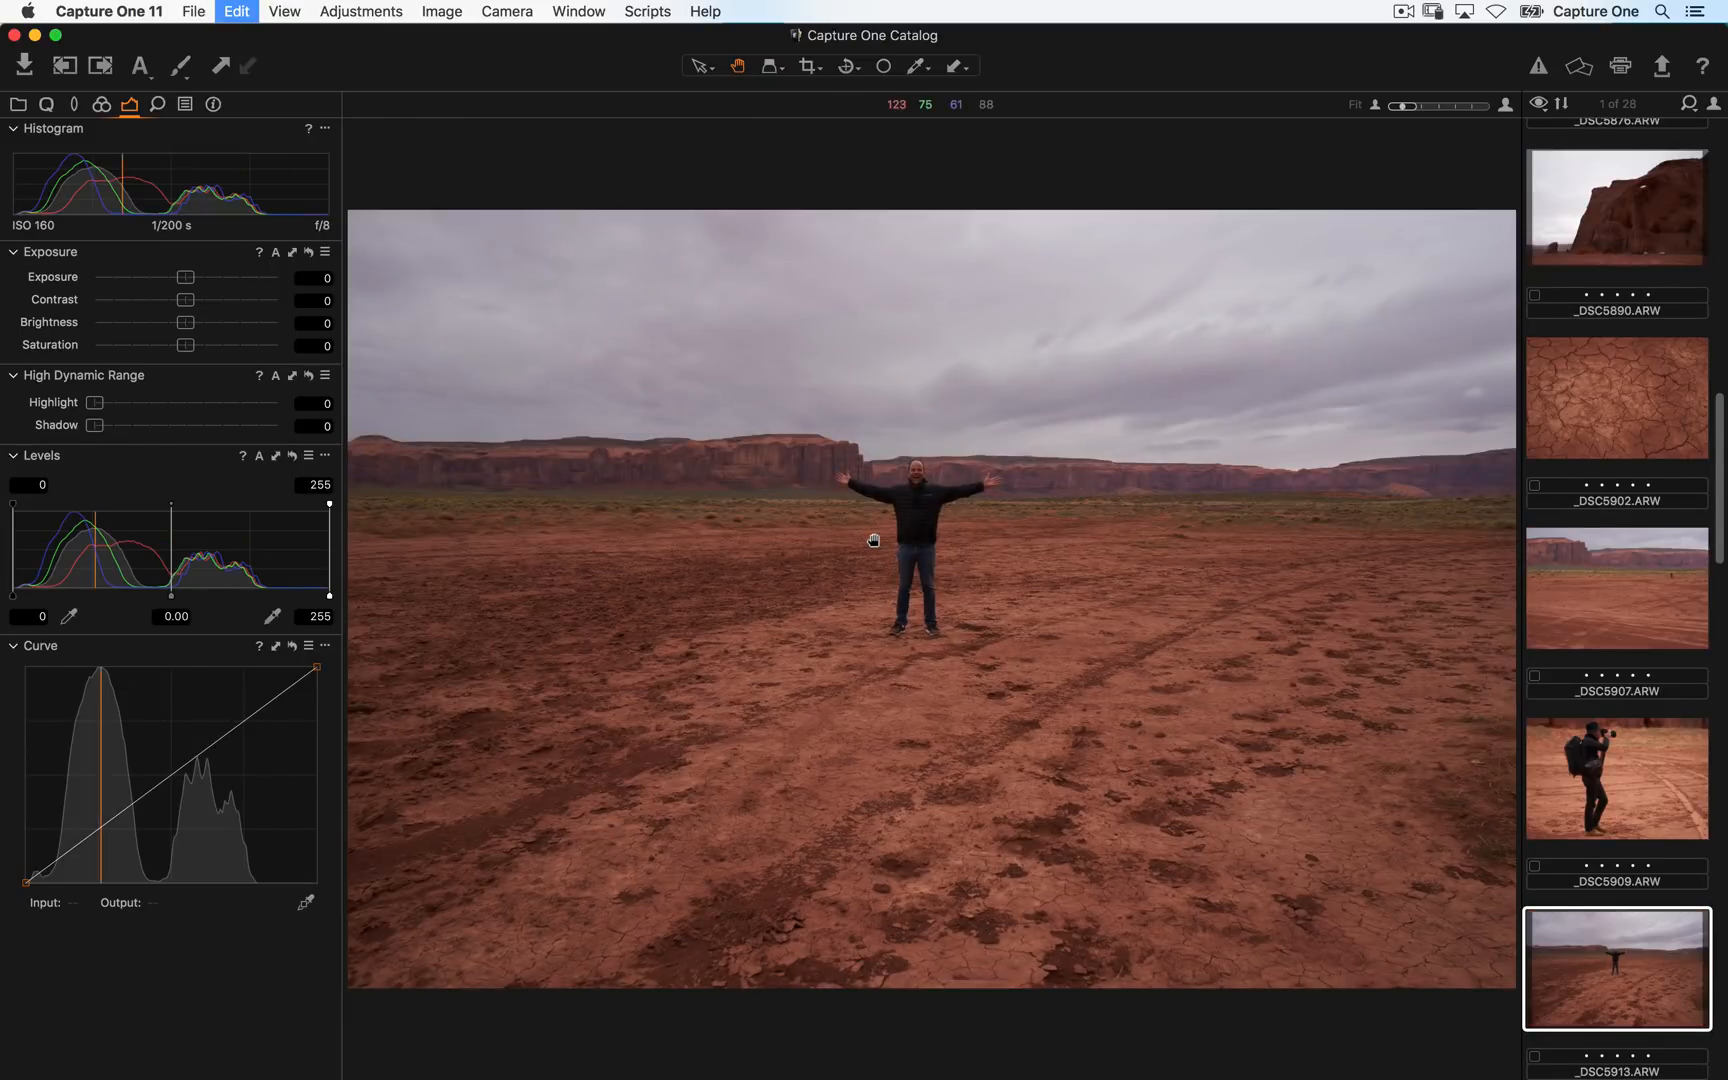
{"action": "key", "text": "super+Right"}
{"action": "key", "text": "super+Right"}
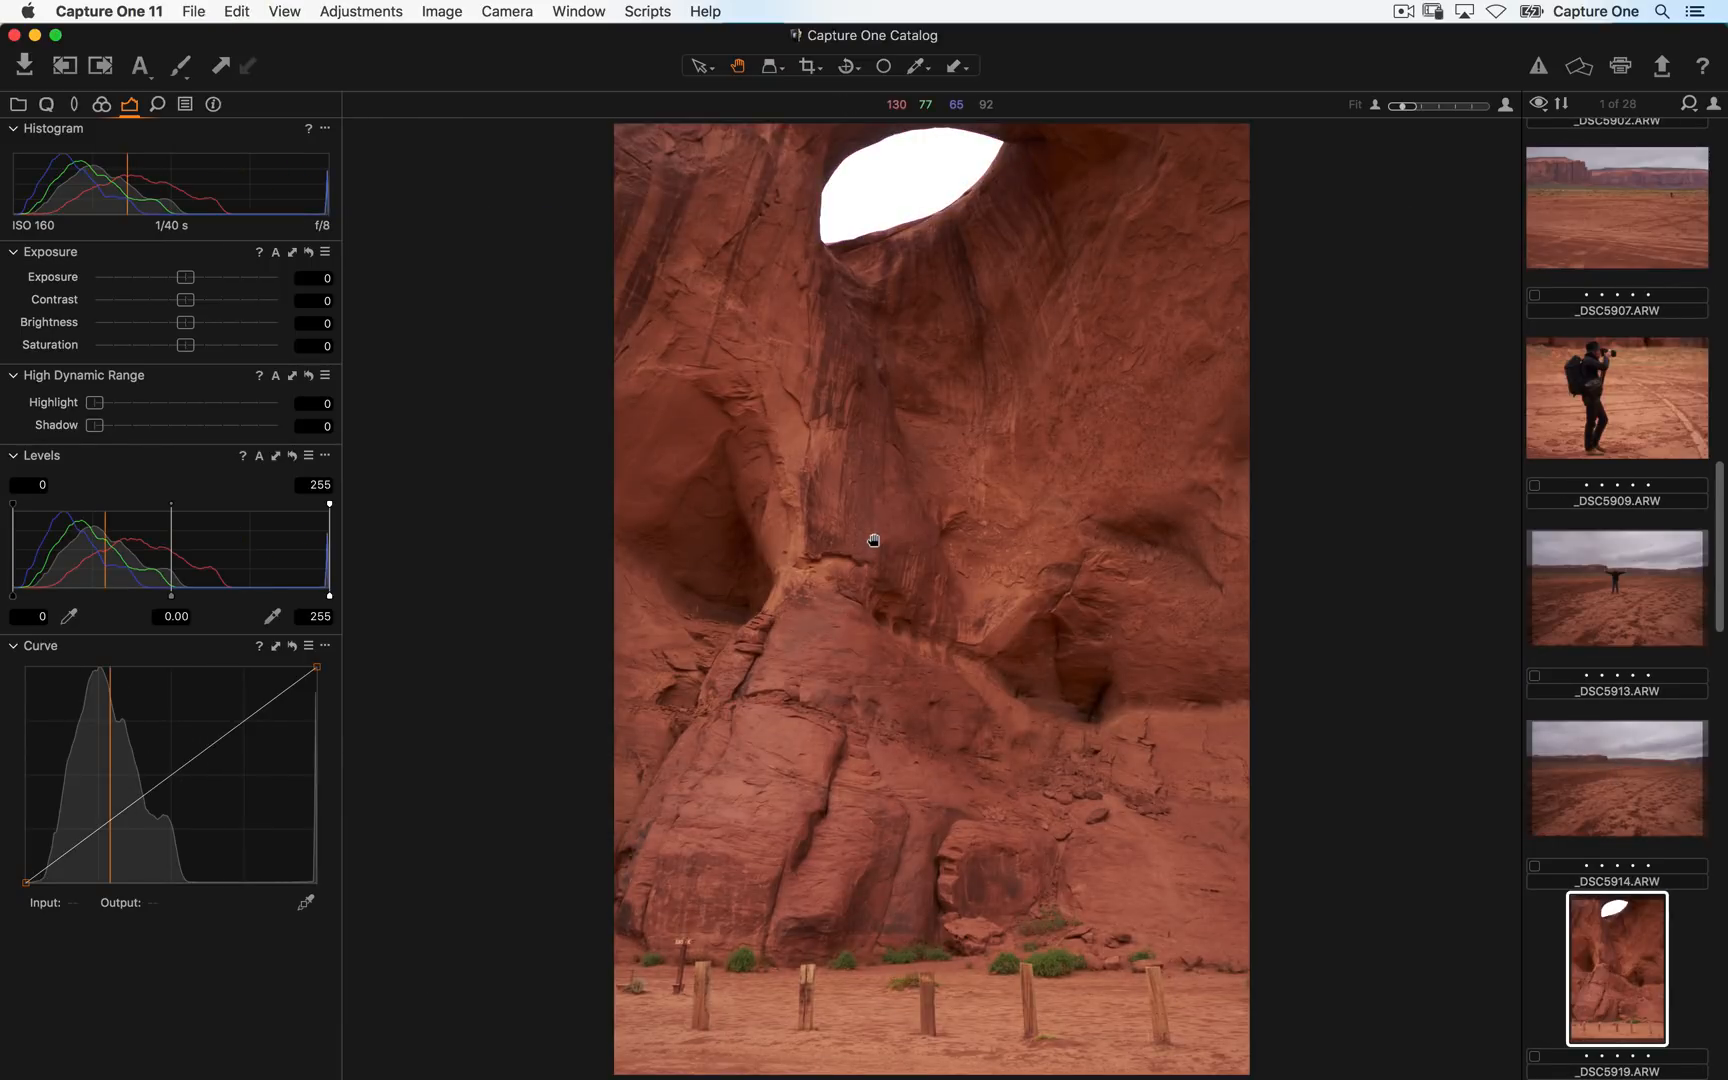
{"action": "key", "text": "super+Left"}
{"action": "key", "text": "super+Left"}
{"action": "key", "text": "super+Left"}
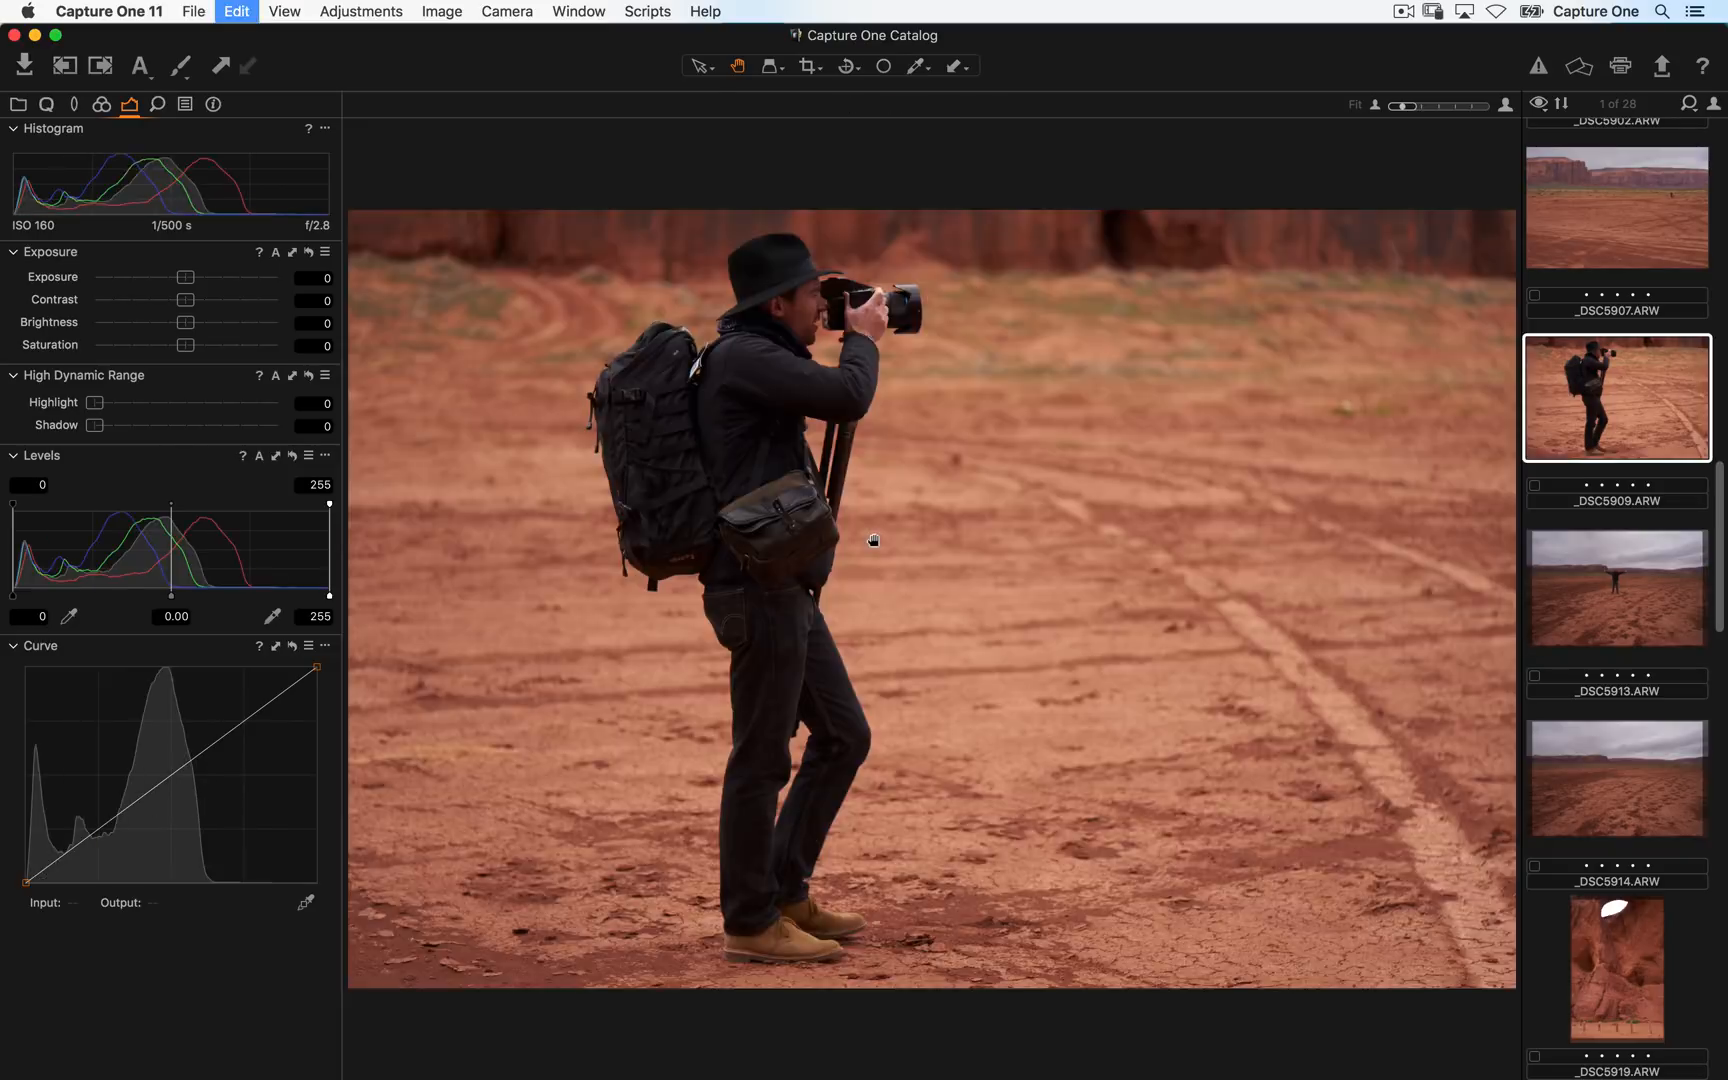
{"action": "key", "text": "super+Left"}
{"action": "key", "text": "super+Left"}
{"action": "key", "text": "super+Left"}
{"action": "key", "text": "super+Left"}
{"action": "key", "text": "super+Left"}
{"action": "key", "text": "super+Left"}
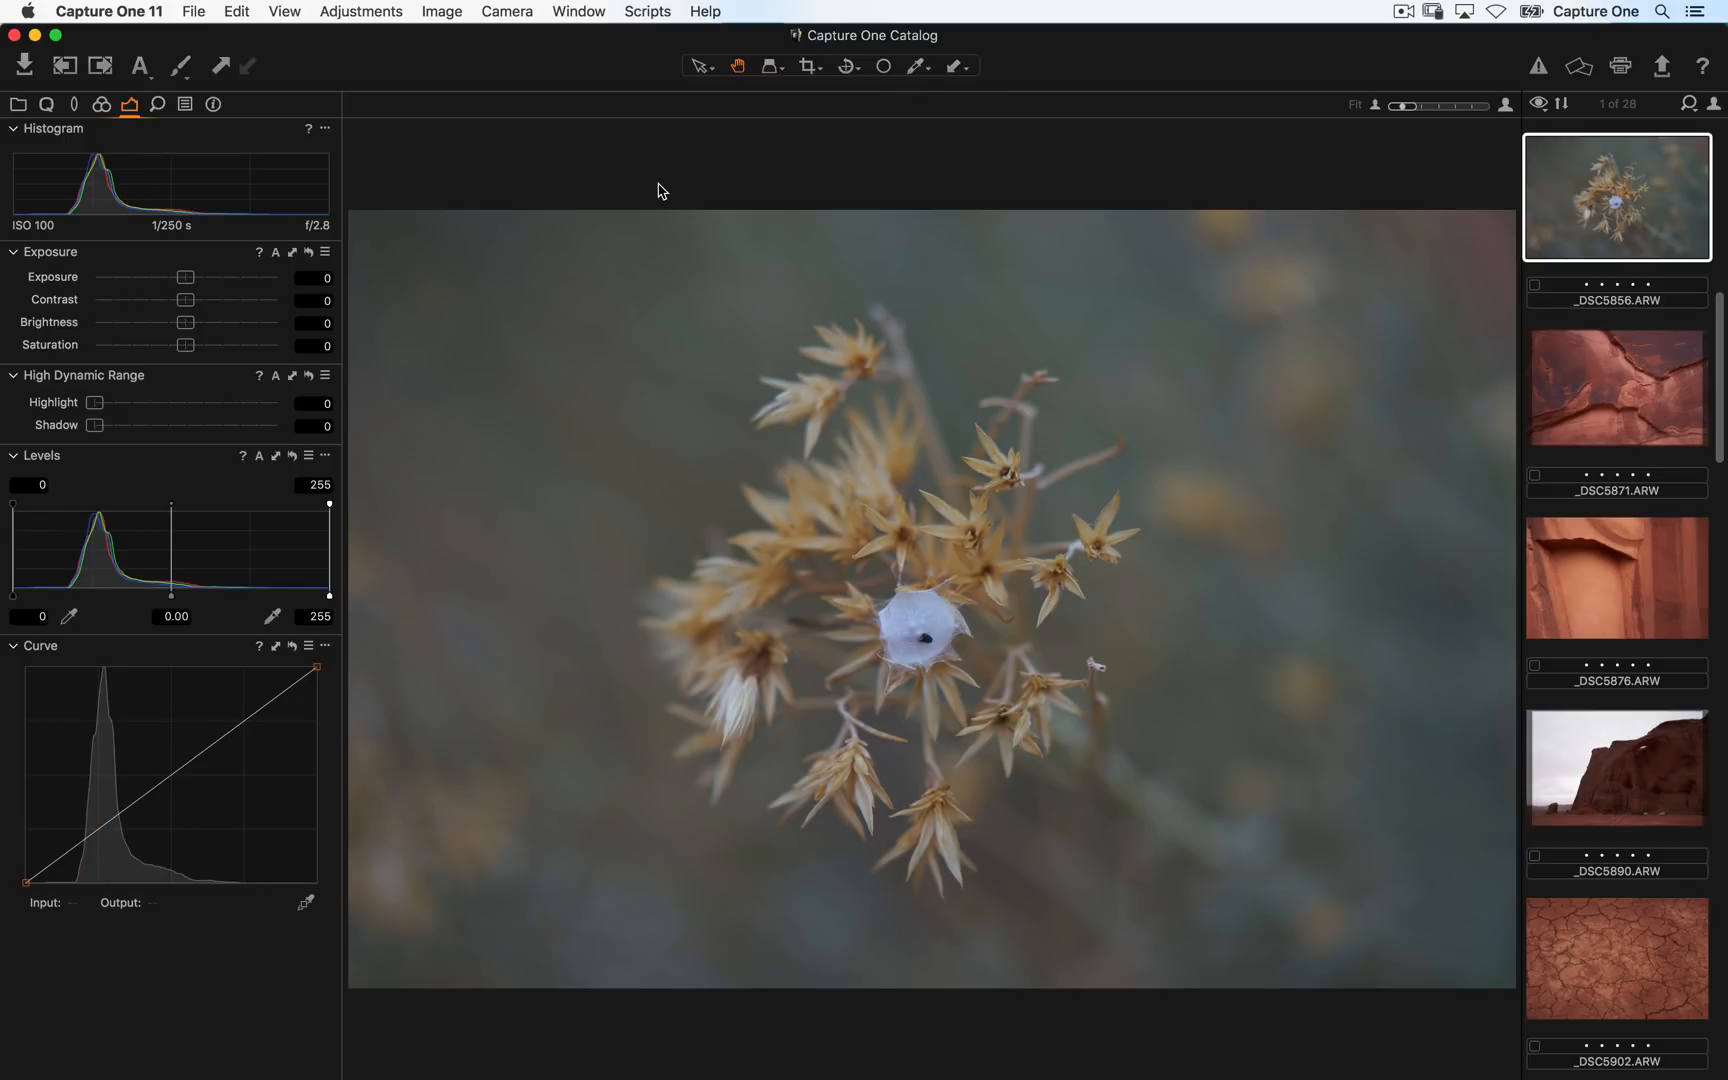
- Open the Image preferences and review the preview image size options, then close the preferences
{"action": "left_click", "coordinate": [160, 11]}
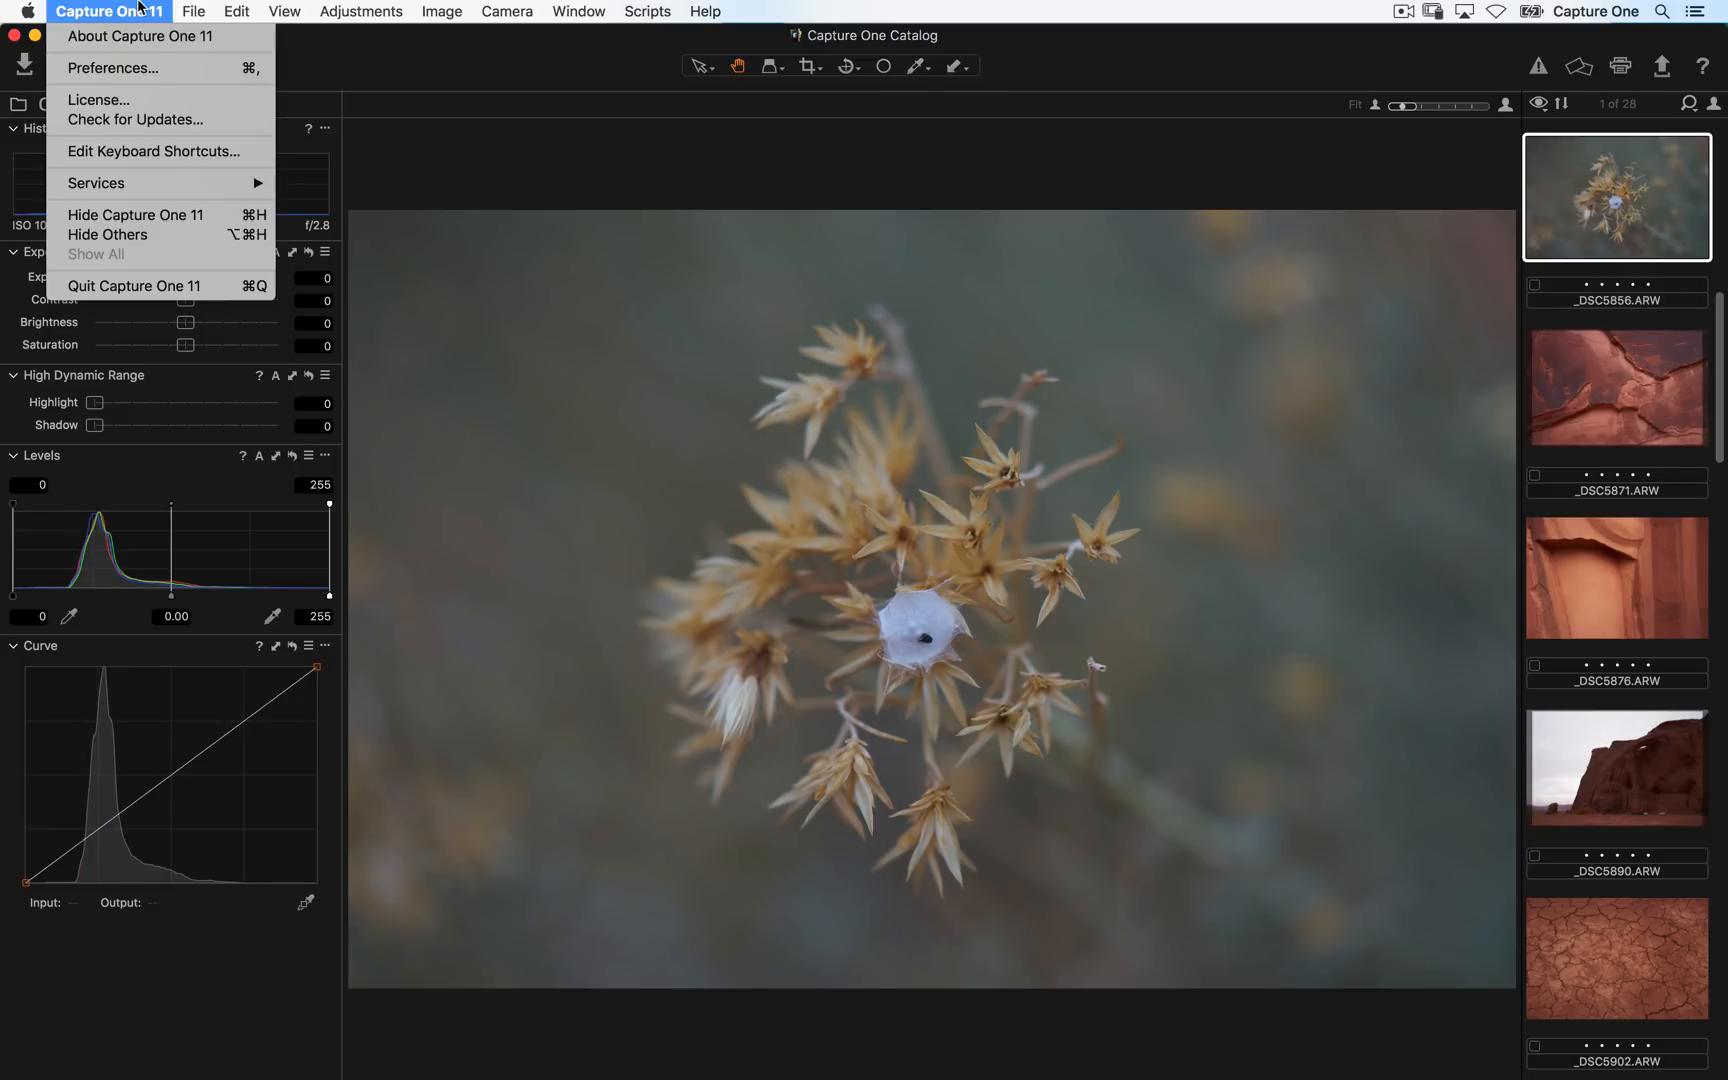
{"action": "left_click", "coordinate": [148, 68]}
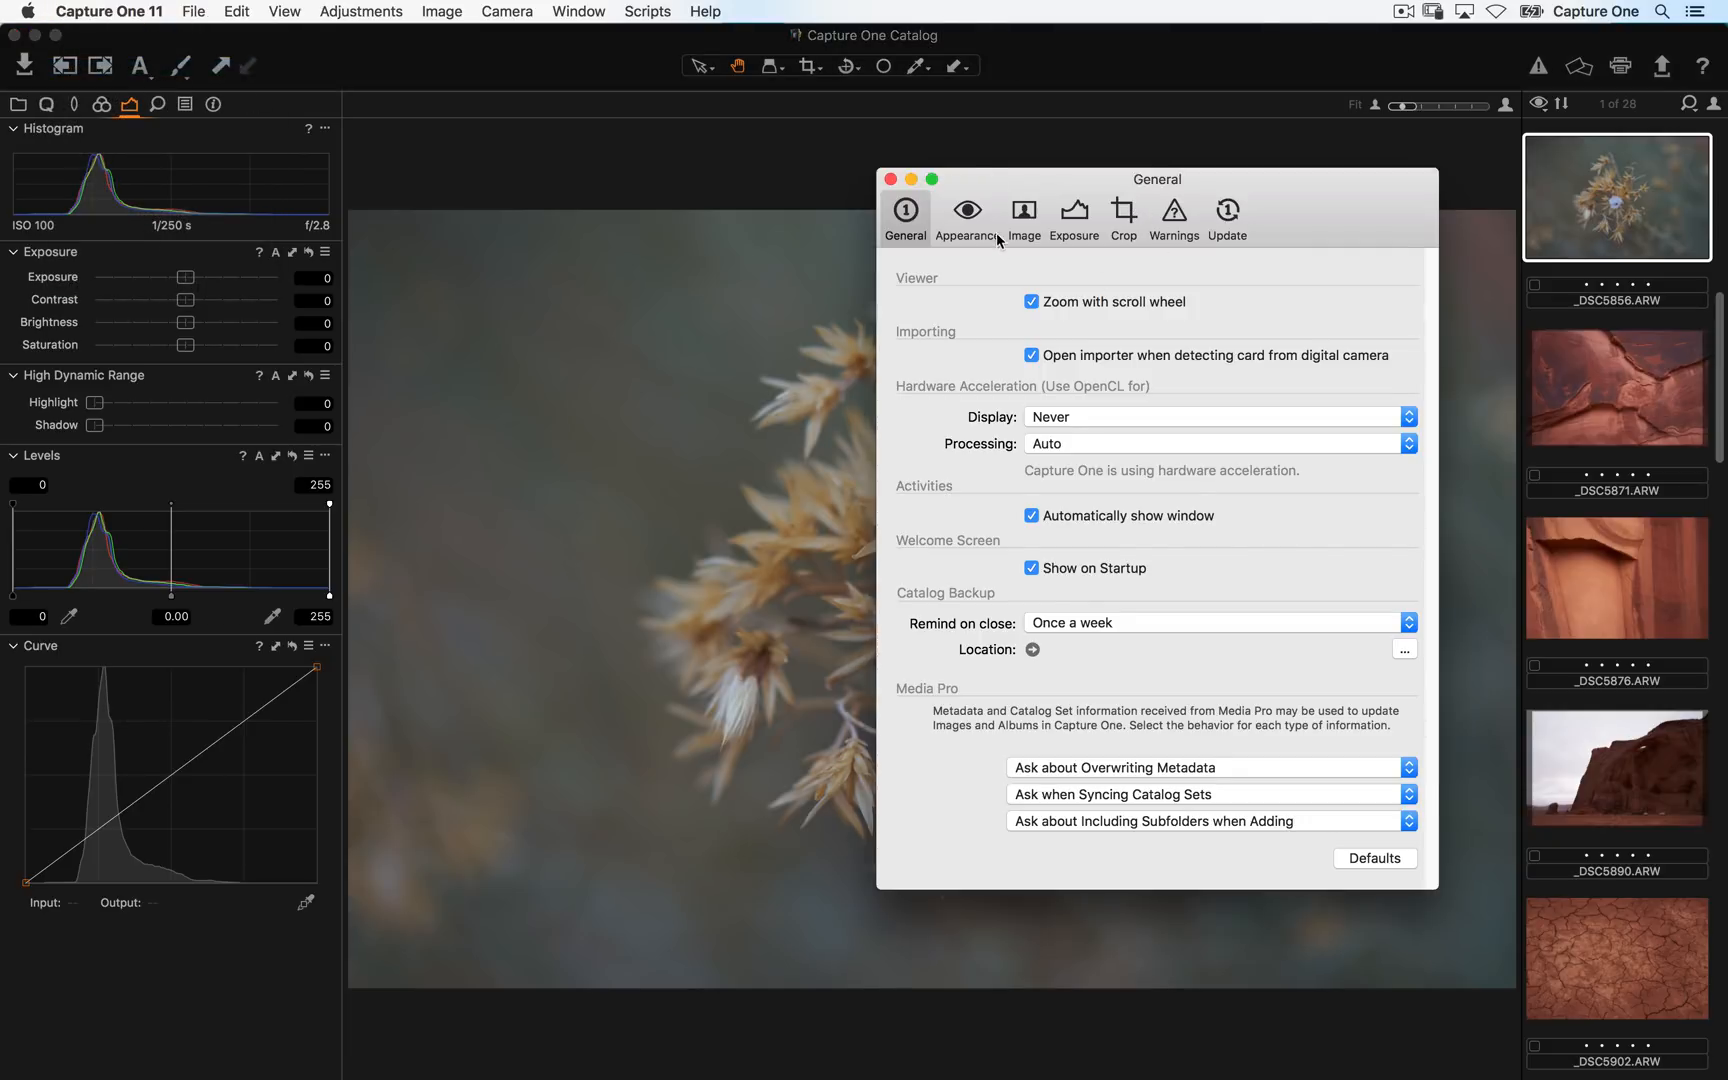
{"action": "left_click", "coordinate": [1024, 222]}
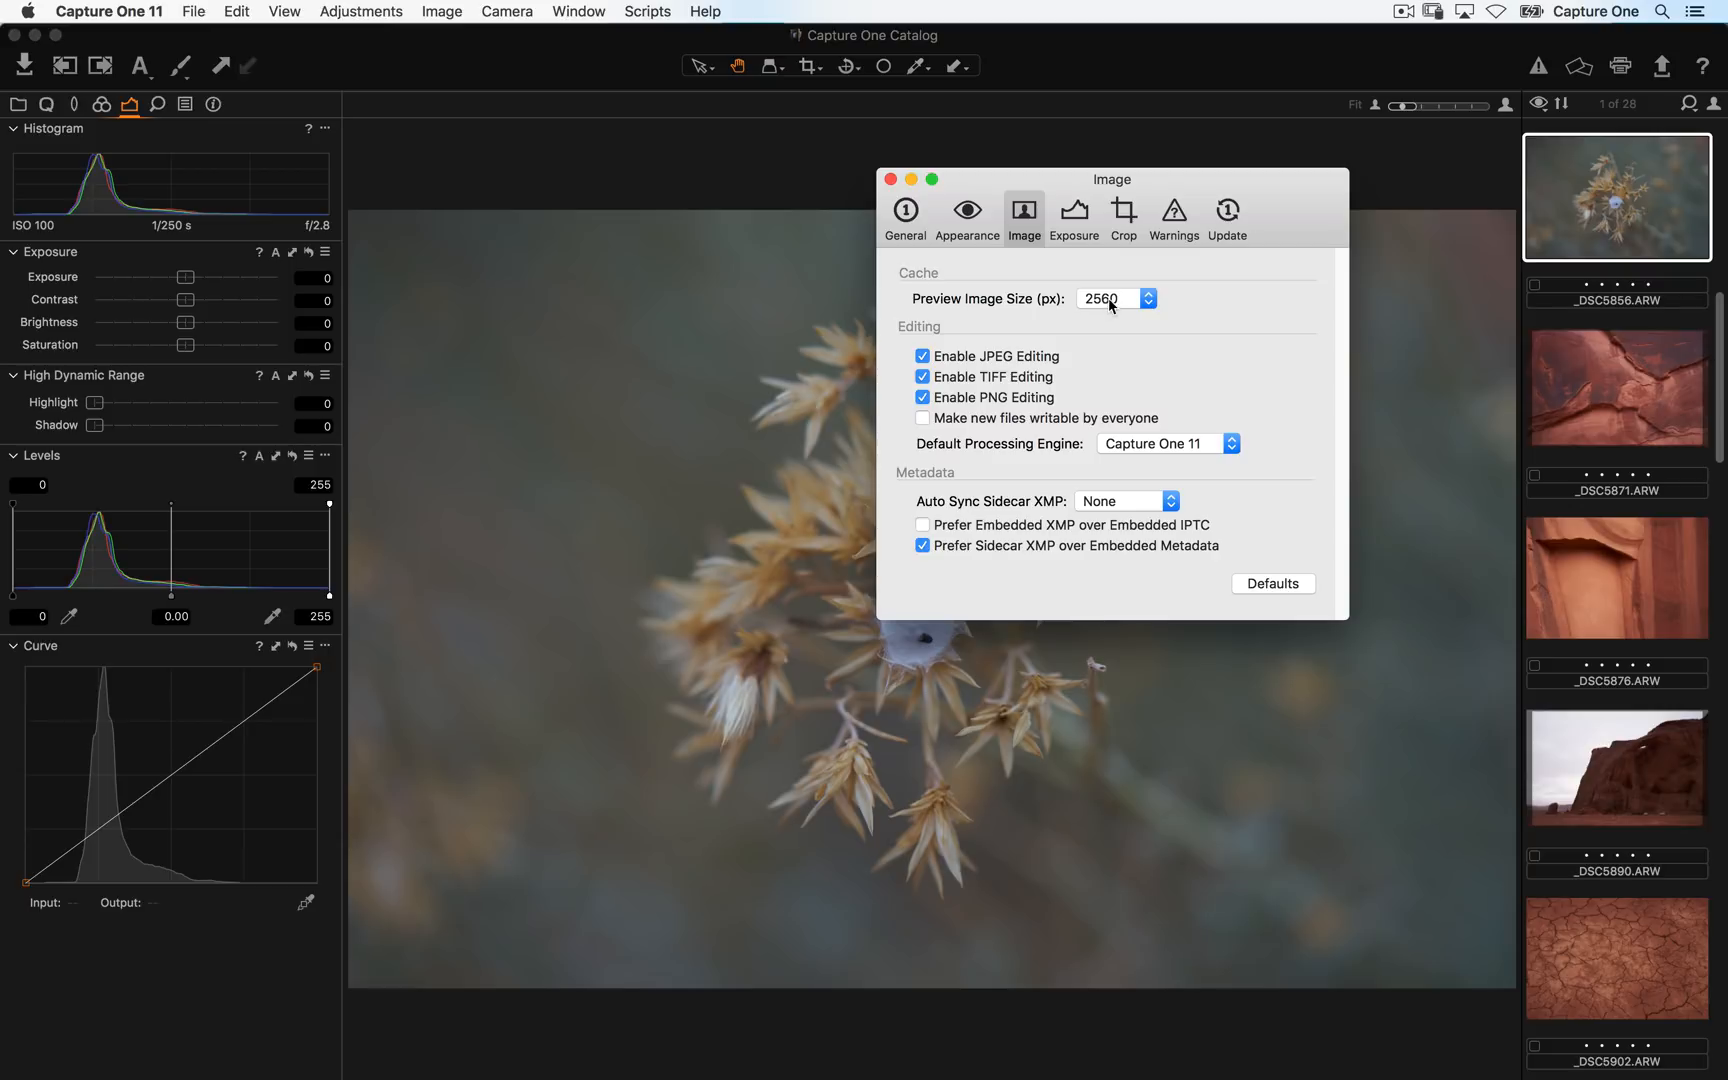
{"action": "left_click", "coordinate": [1120, 298]}
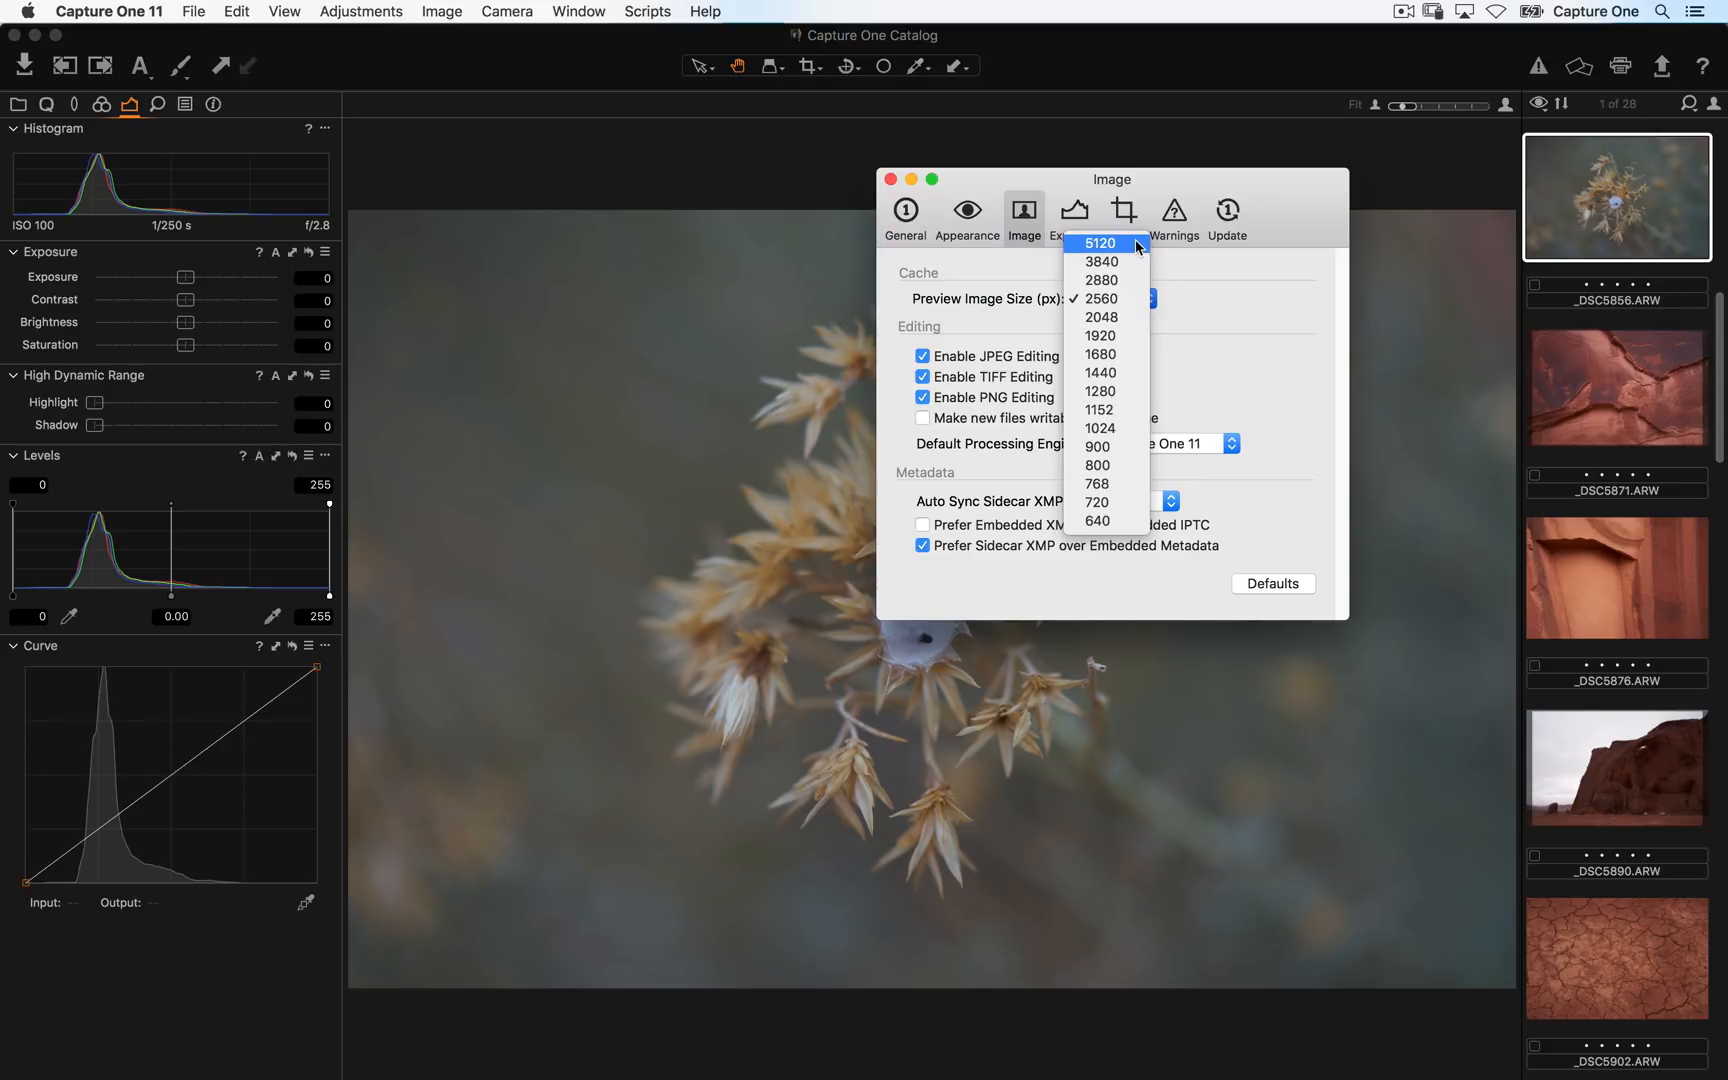
{"action": "left_click", "coordinate": [1300, 326]}
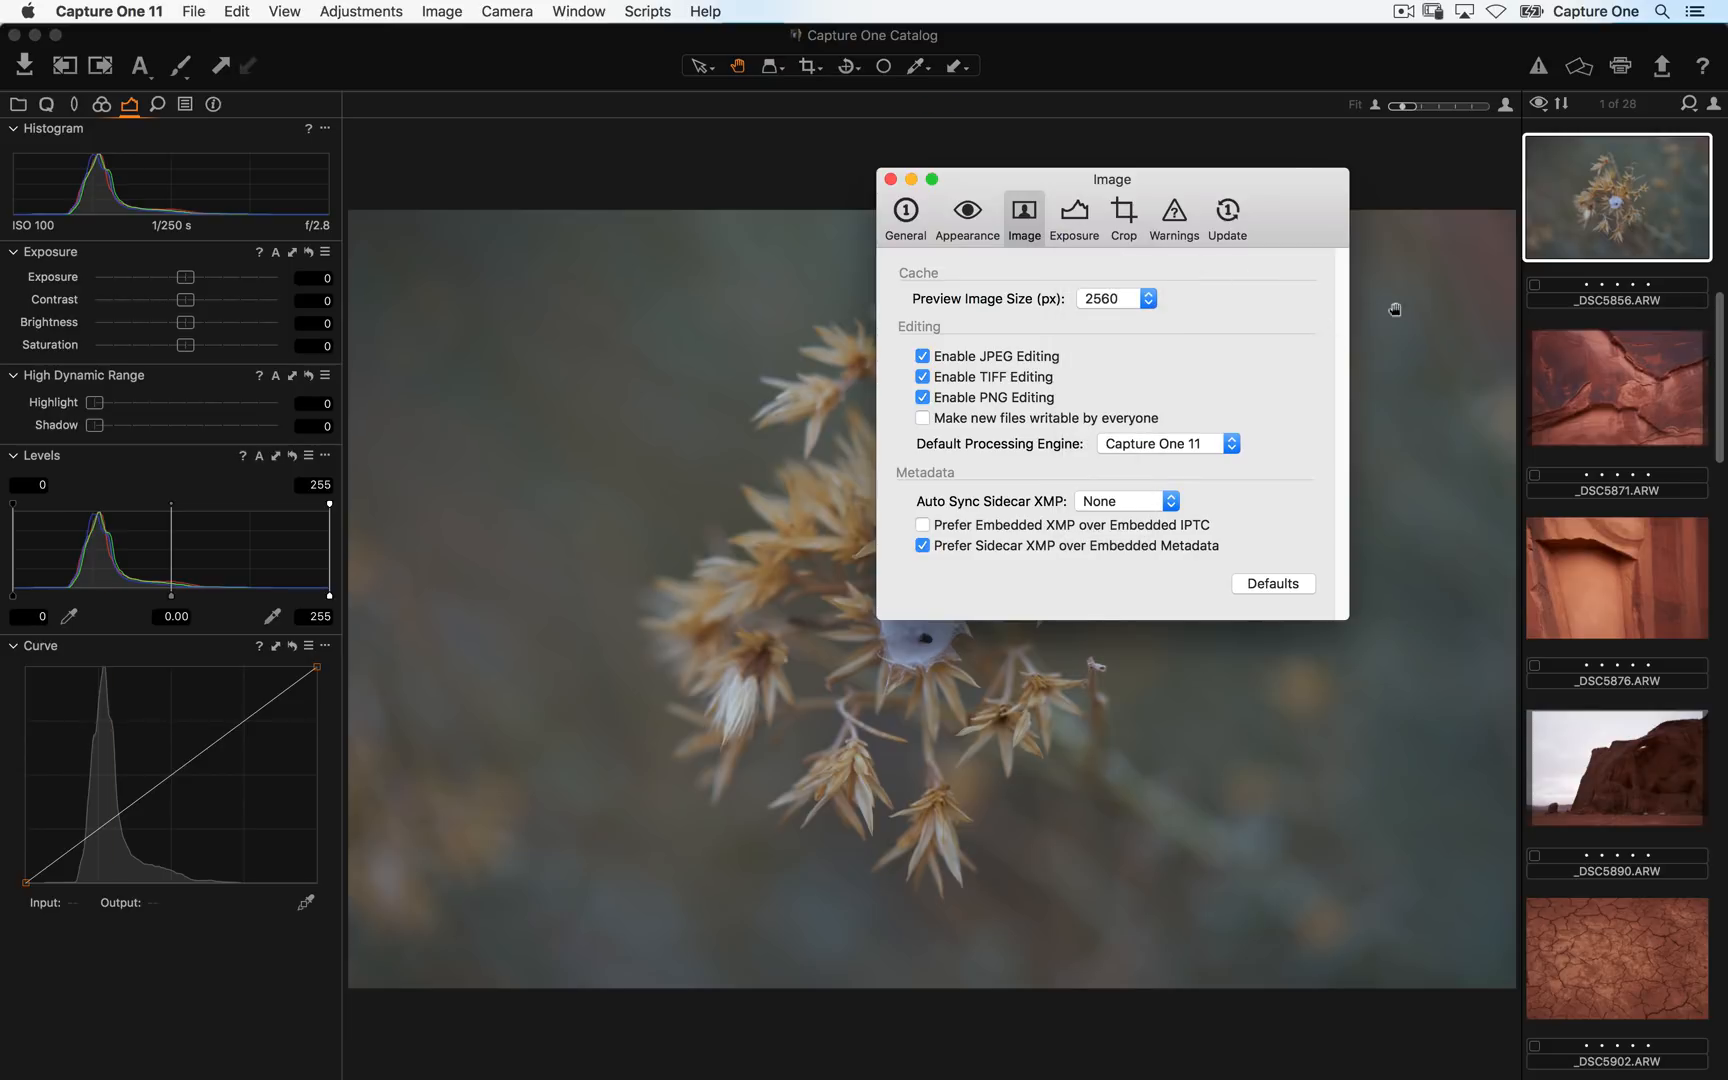
{"action": "key", "text": "super+w"}
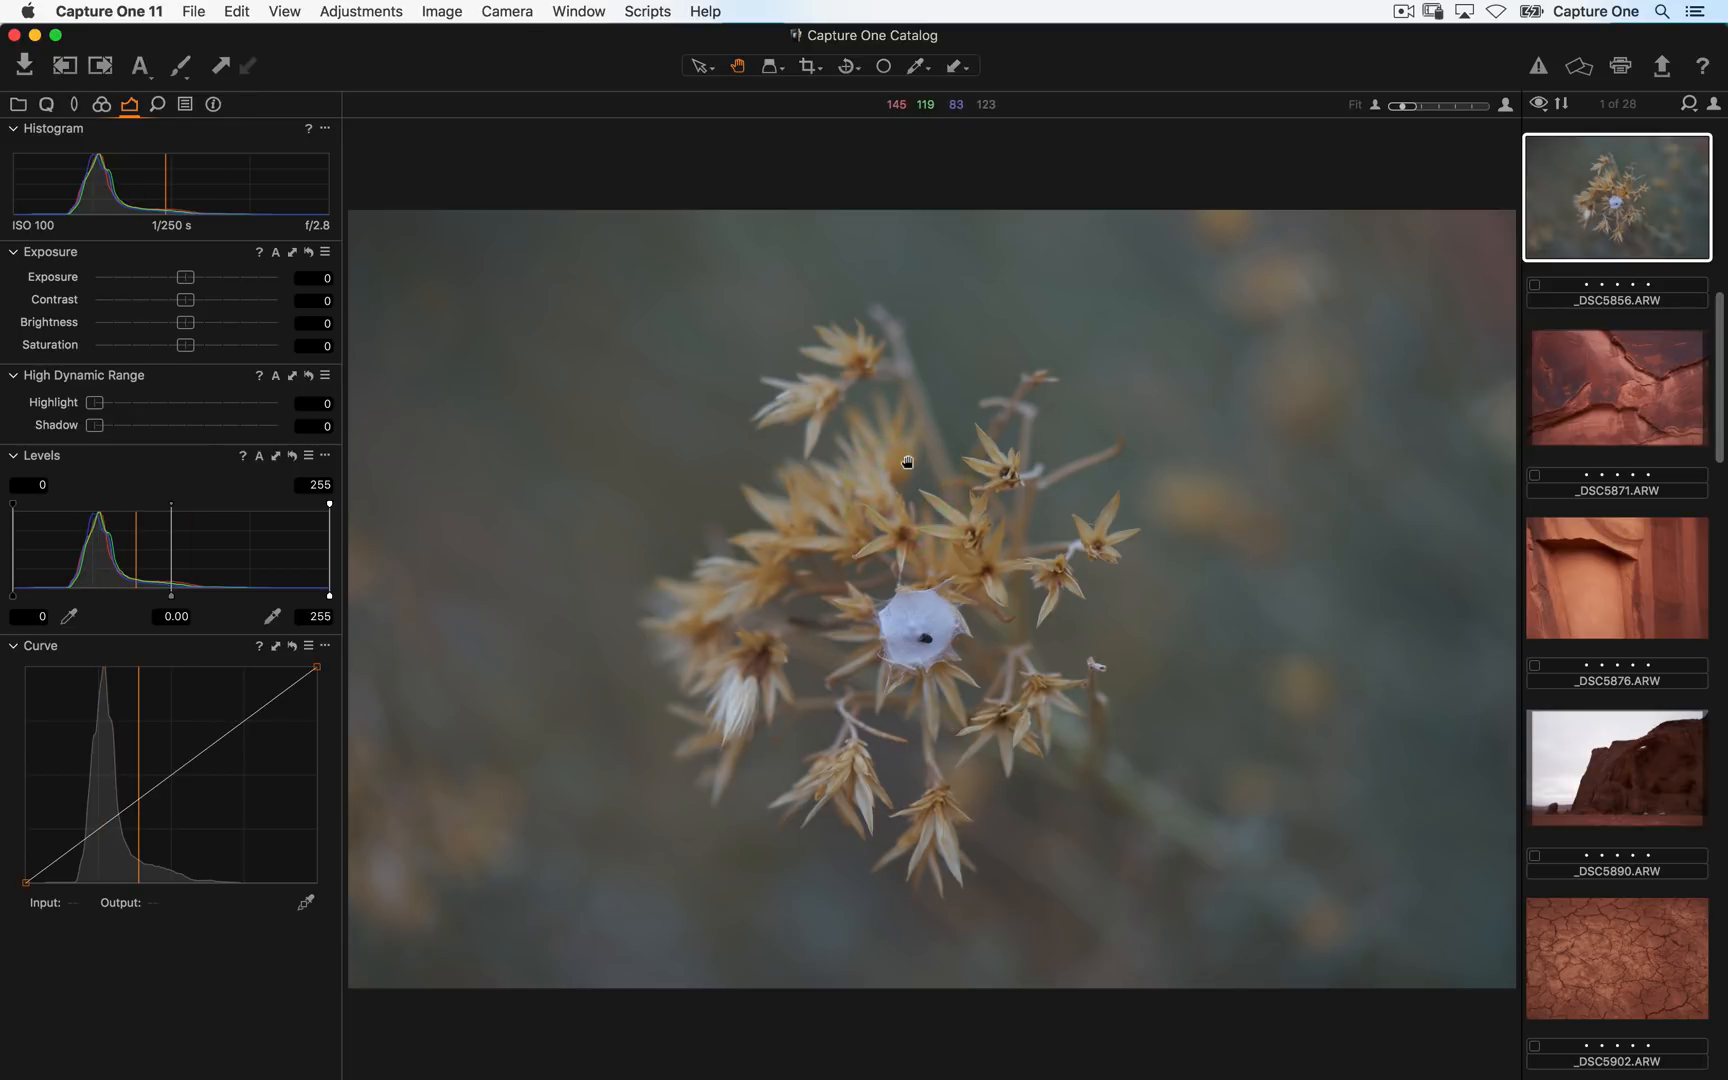
- Step through the imported images in the viewer back to the second image
{"action": "key", "text": "super+Right"}
{"action": "key", "text": "super+Right"}
{"action": "key", "text": "super+Right"}
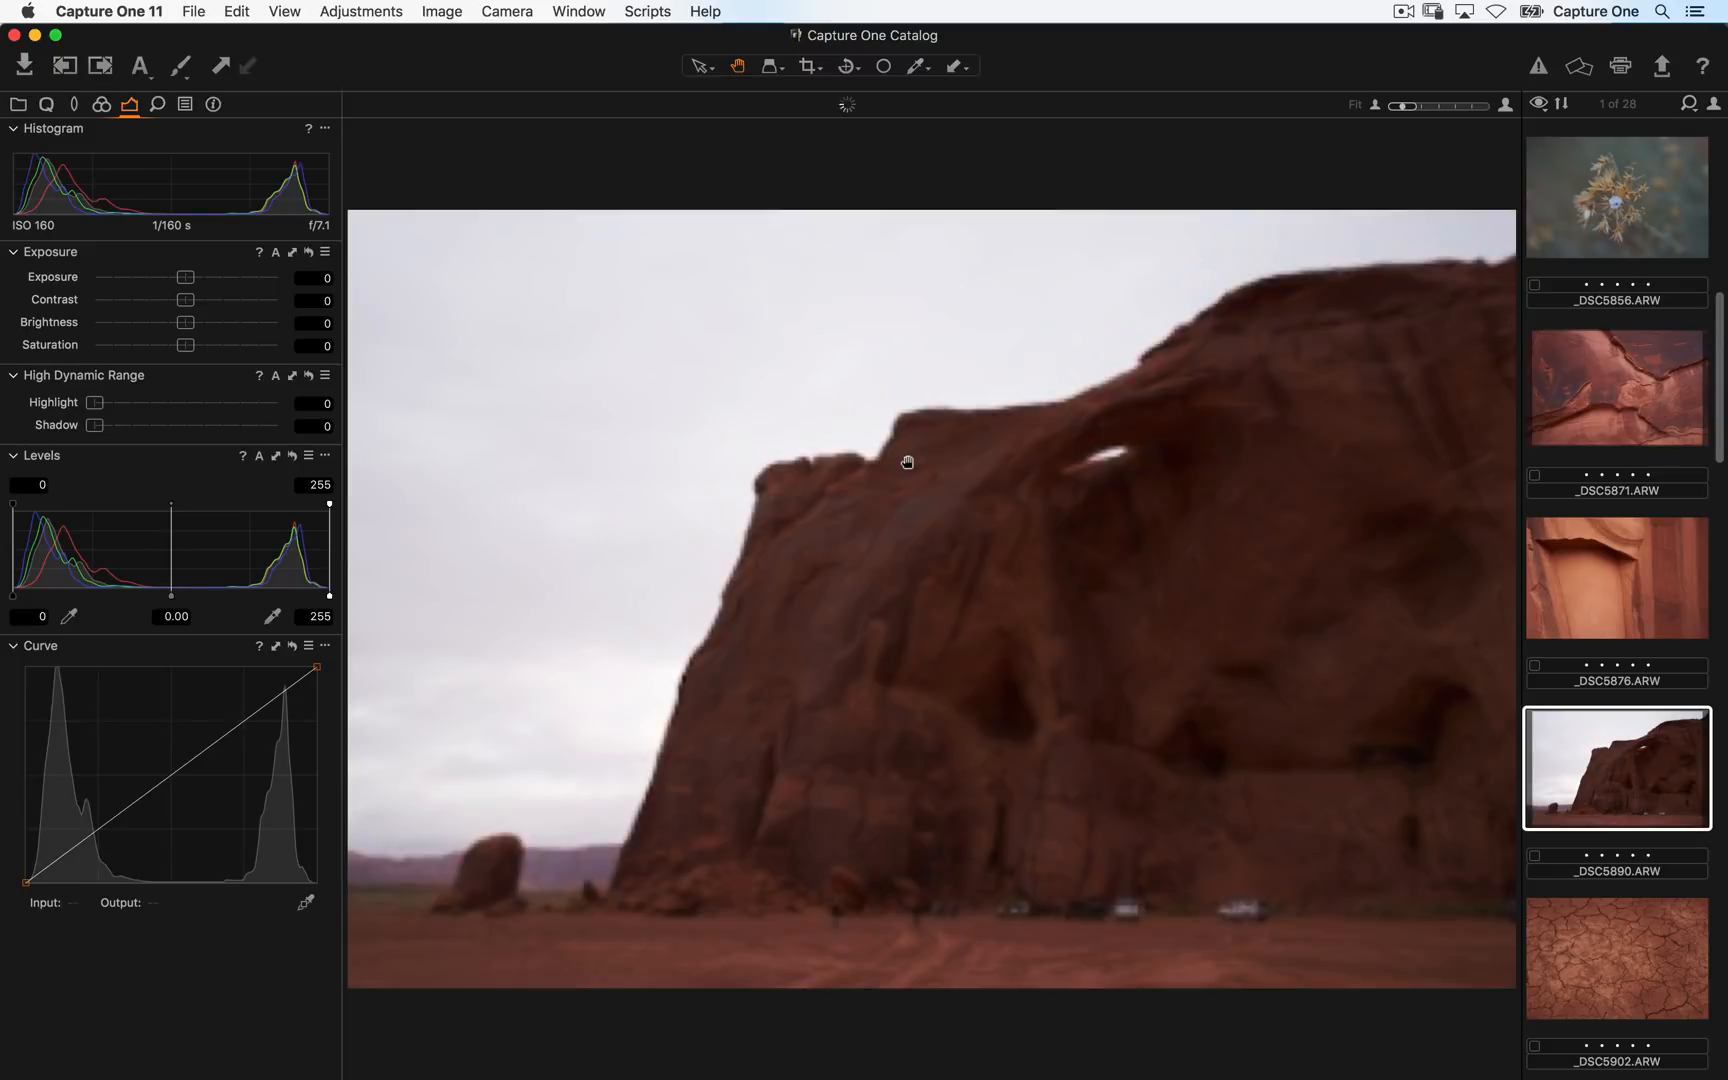
{"action": "key", "text": "super+Left"}
{"action": "key", "text": "super+Left"}
{"action": "key", "text": "super+Left"}
{"action": "key", "text": "super+Left"}
{"action": "key", "text": "super+Left"}
{"action": "key", "text": "super+Left"}
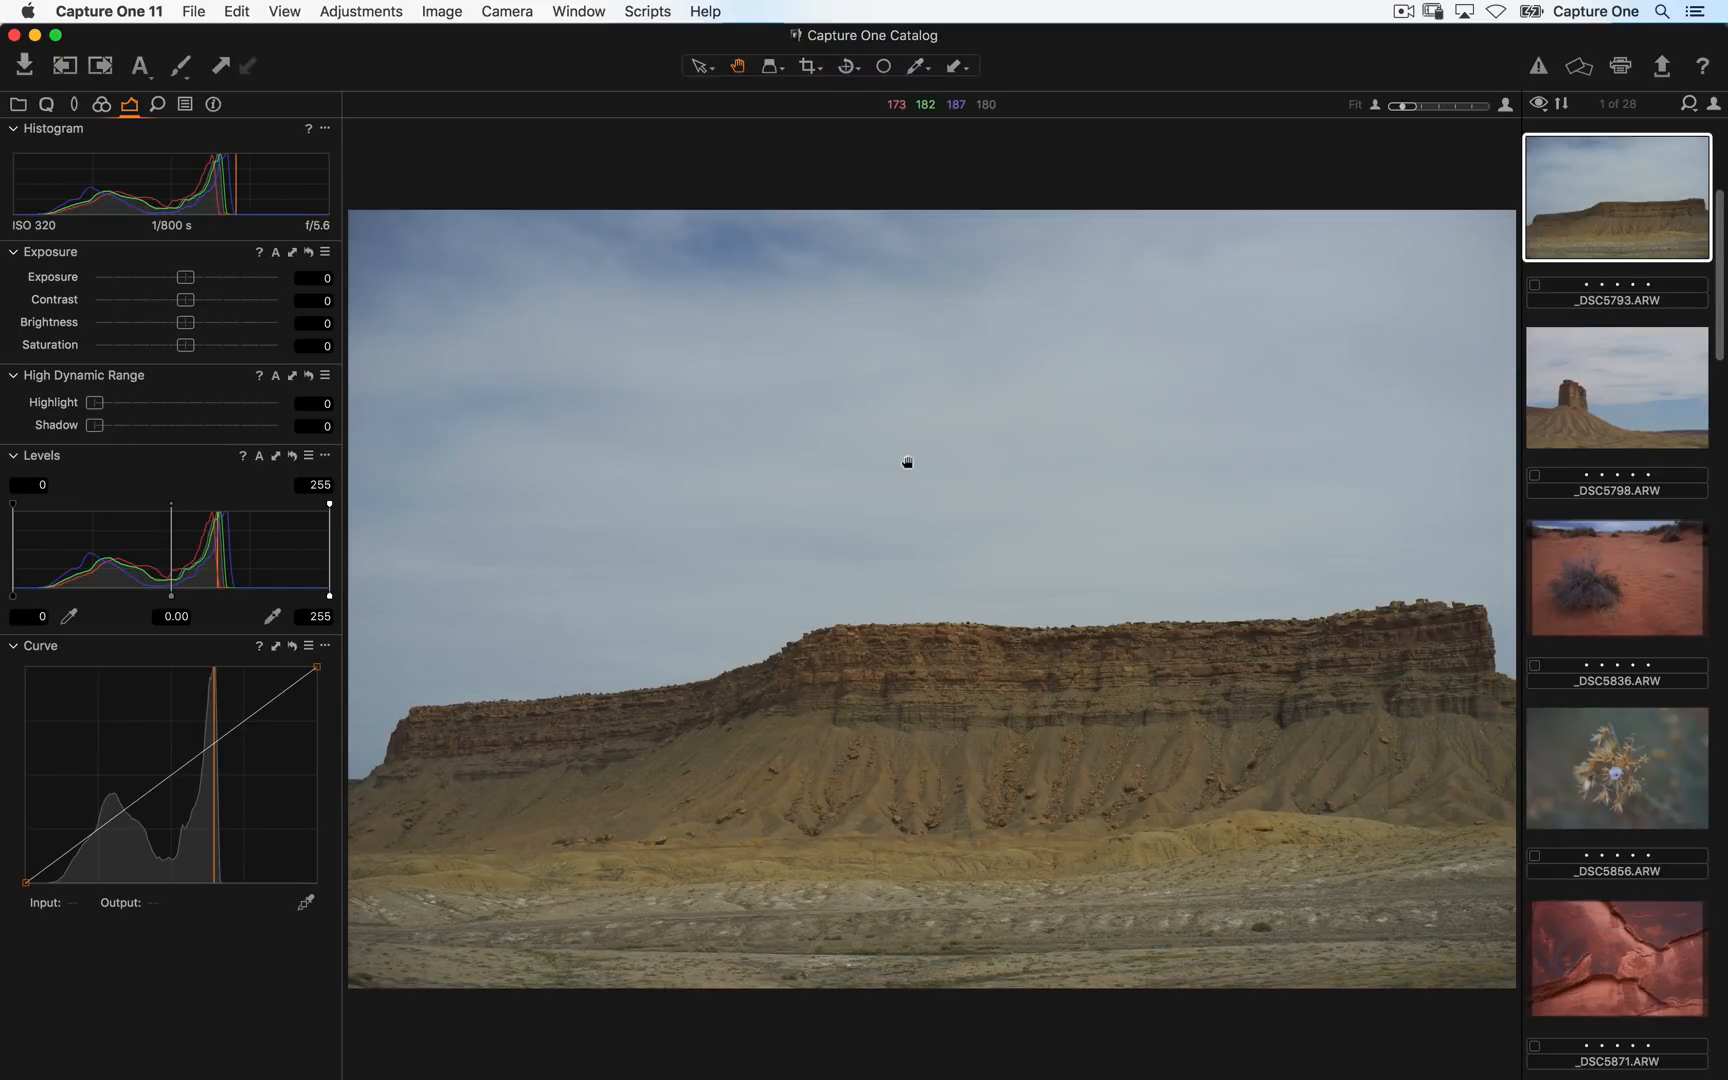
{"action": "key", "text": "super+Left"}
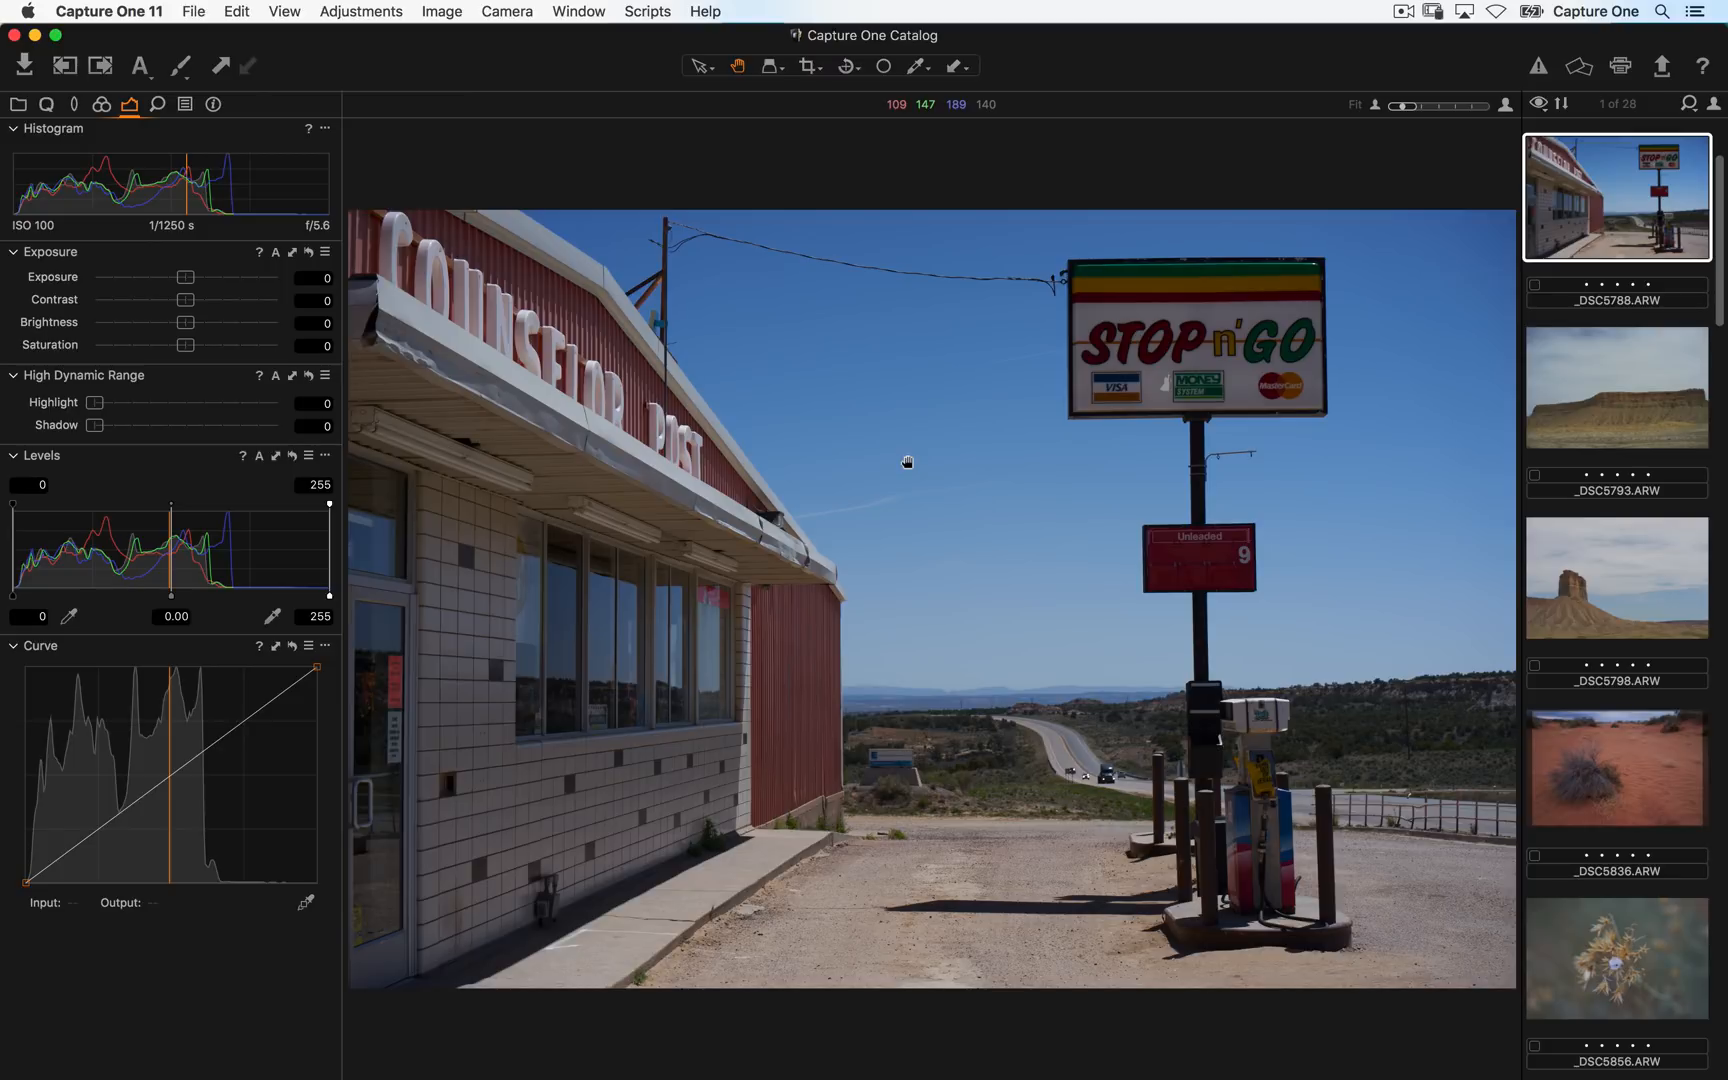
- Browse the tool tabs one after another, ending on the Library tab
{"action": "left_click", "coordinate": [20, 105]}
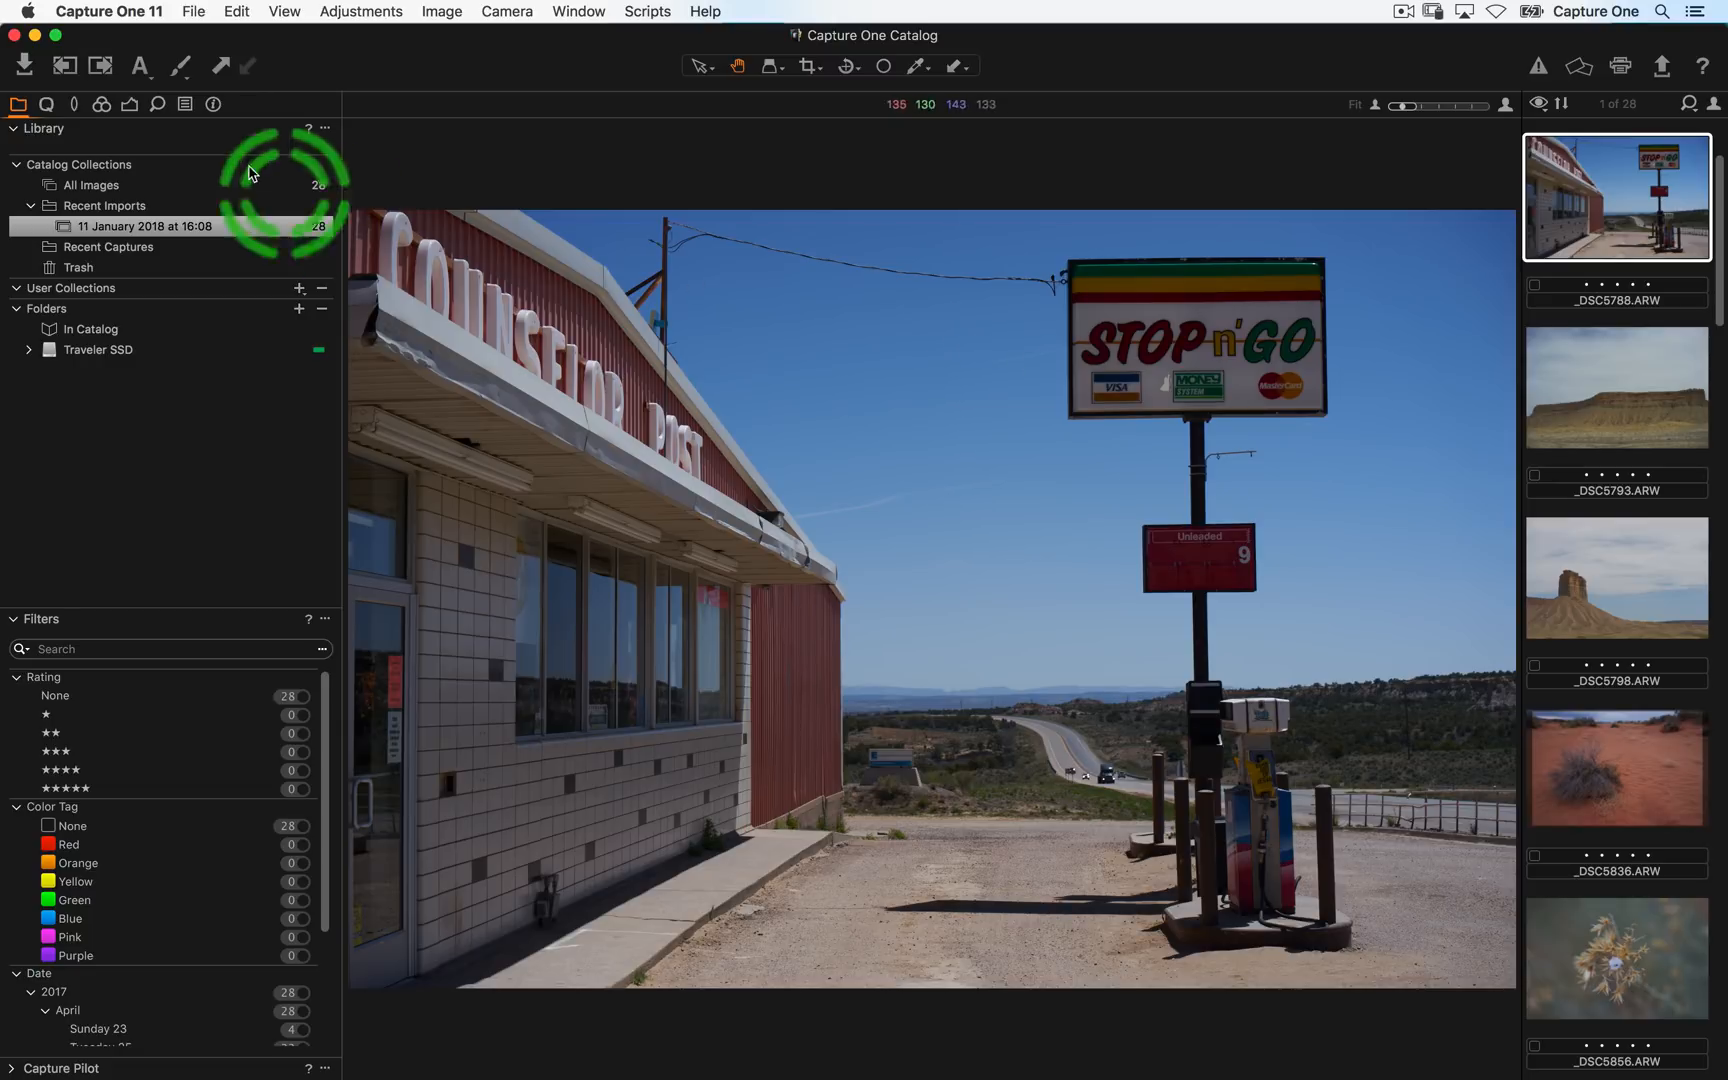
{"action": "left_click", "coordinate": [46, 104]}
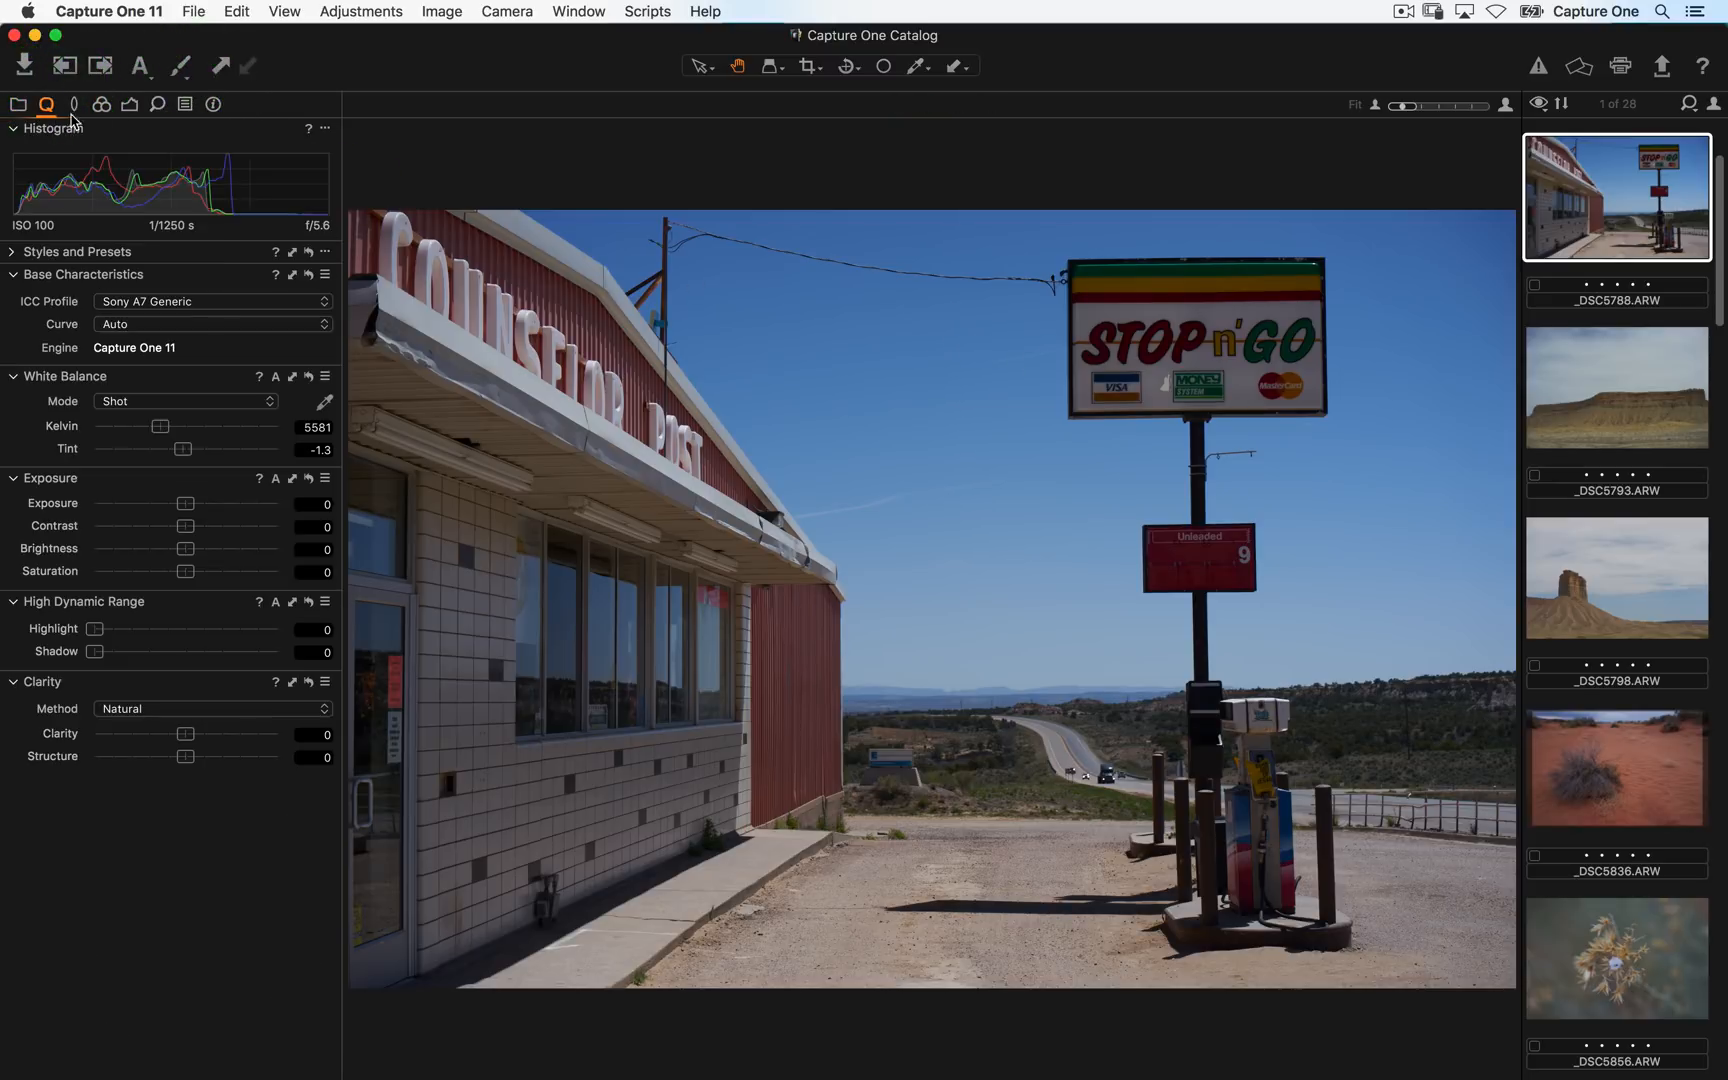
{"action": "left_click", "coordinate": [74, 104]}
{"action": "left_click", "coordinate": [101, 104]}
{"action": "left_click", "coordinate": [129, 104]}
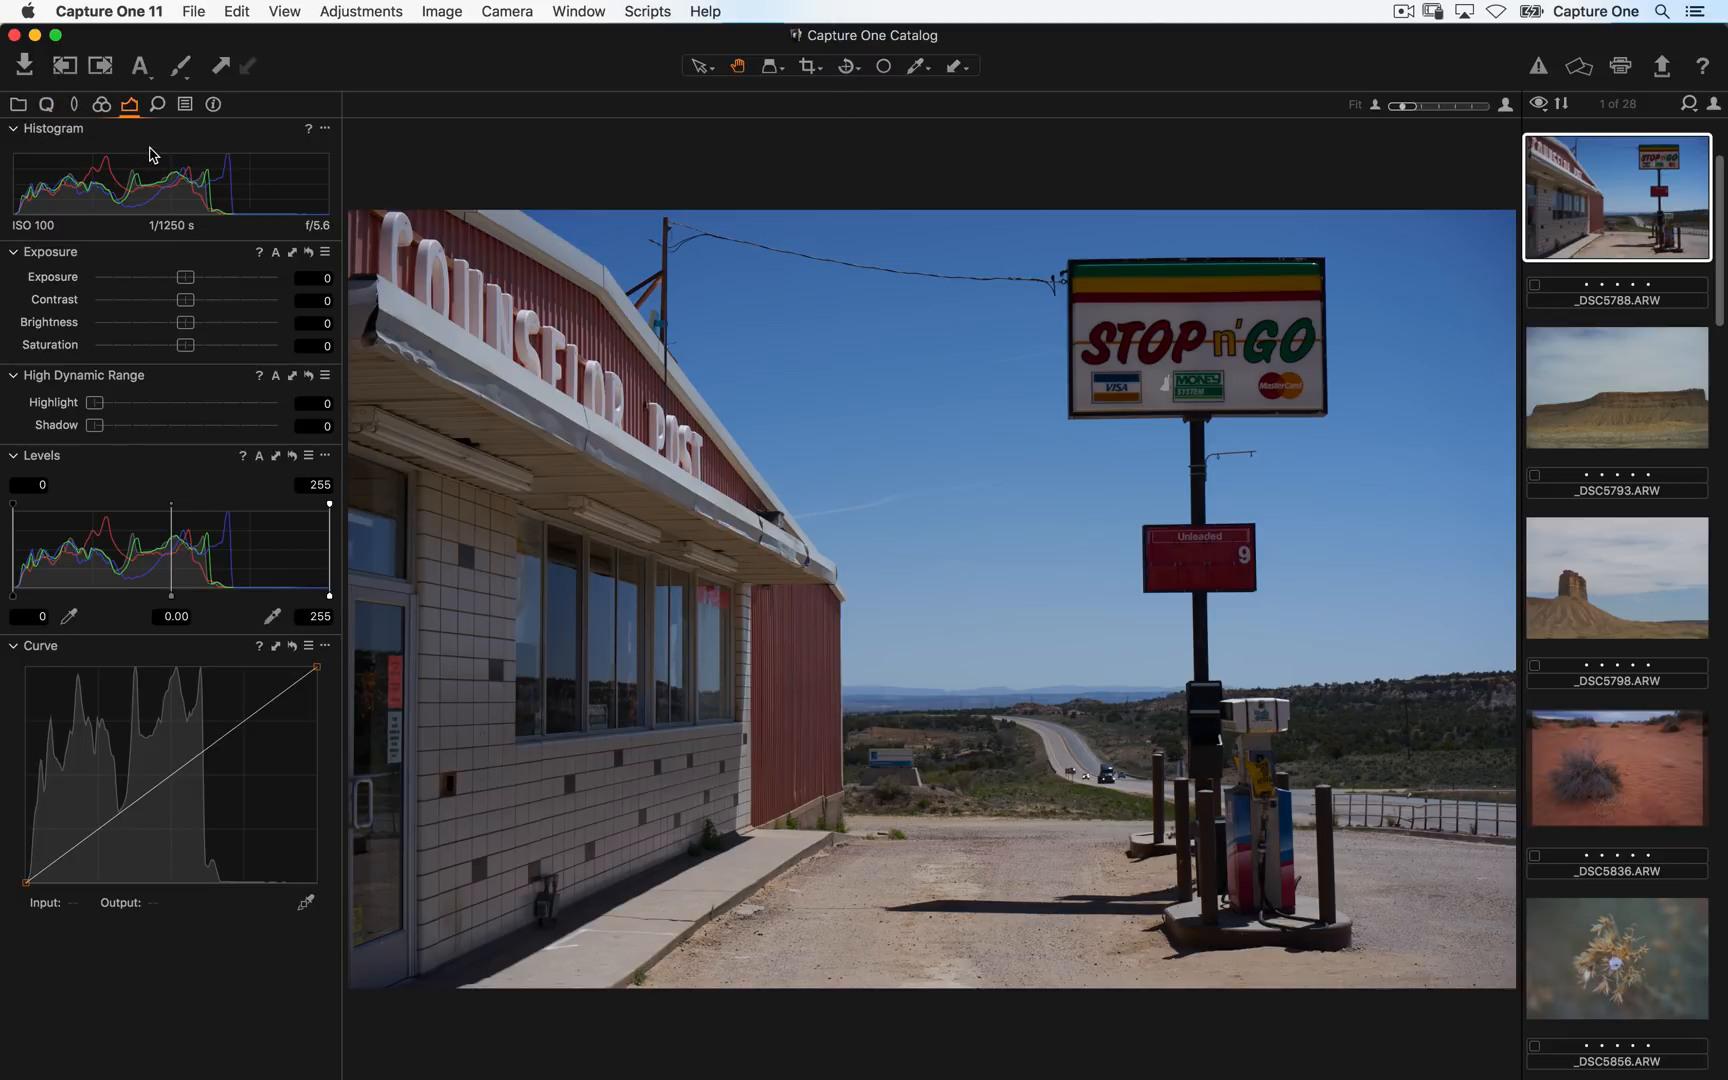
{"action": "left_click", "coordinate": [20, 104]}
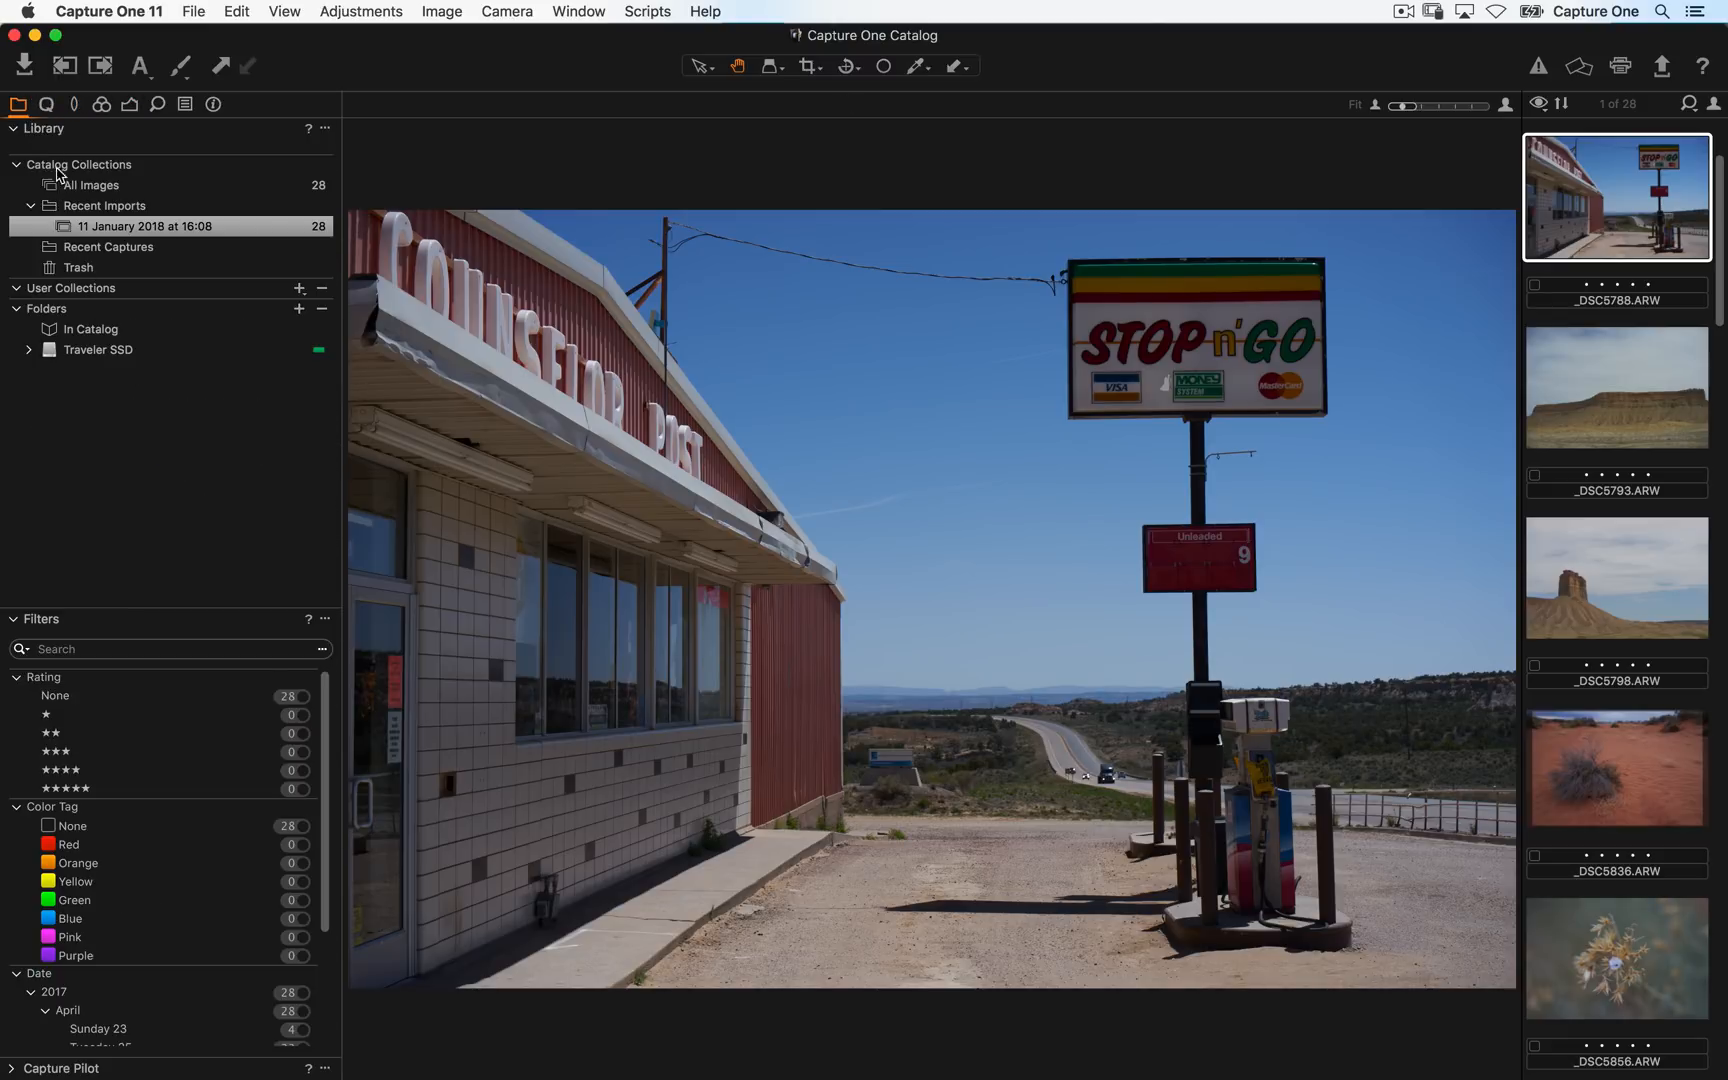
{"action": "left_click", "coordinate": [1115, 436]}
{"action": "left_click", "coordinate": [918, 790]}
{"action": "left_click", "coordinate": [655, 715]}
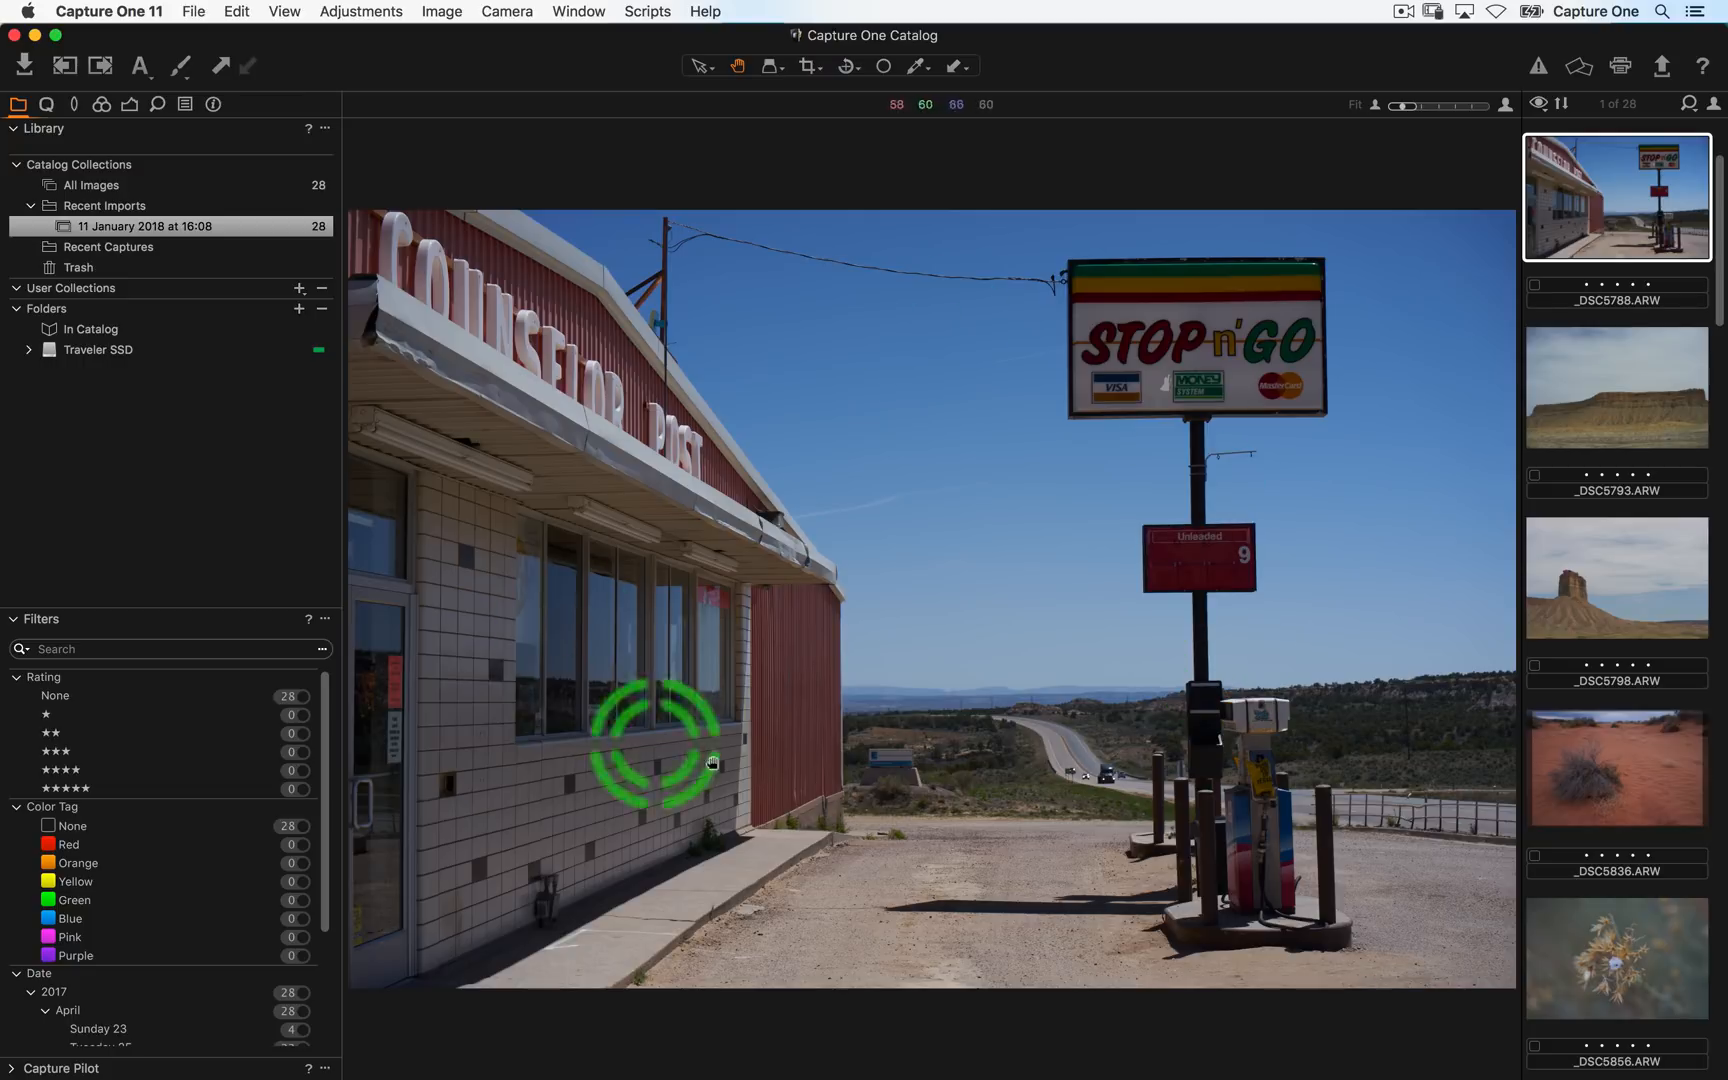
{"action": "left_click", "coordinate": [955, 765]}
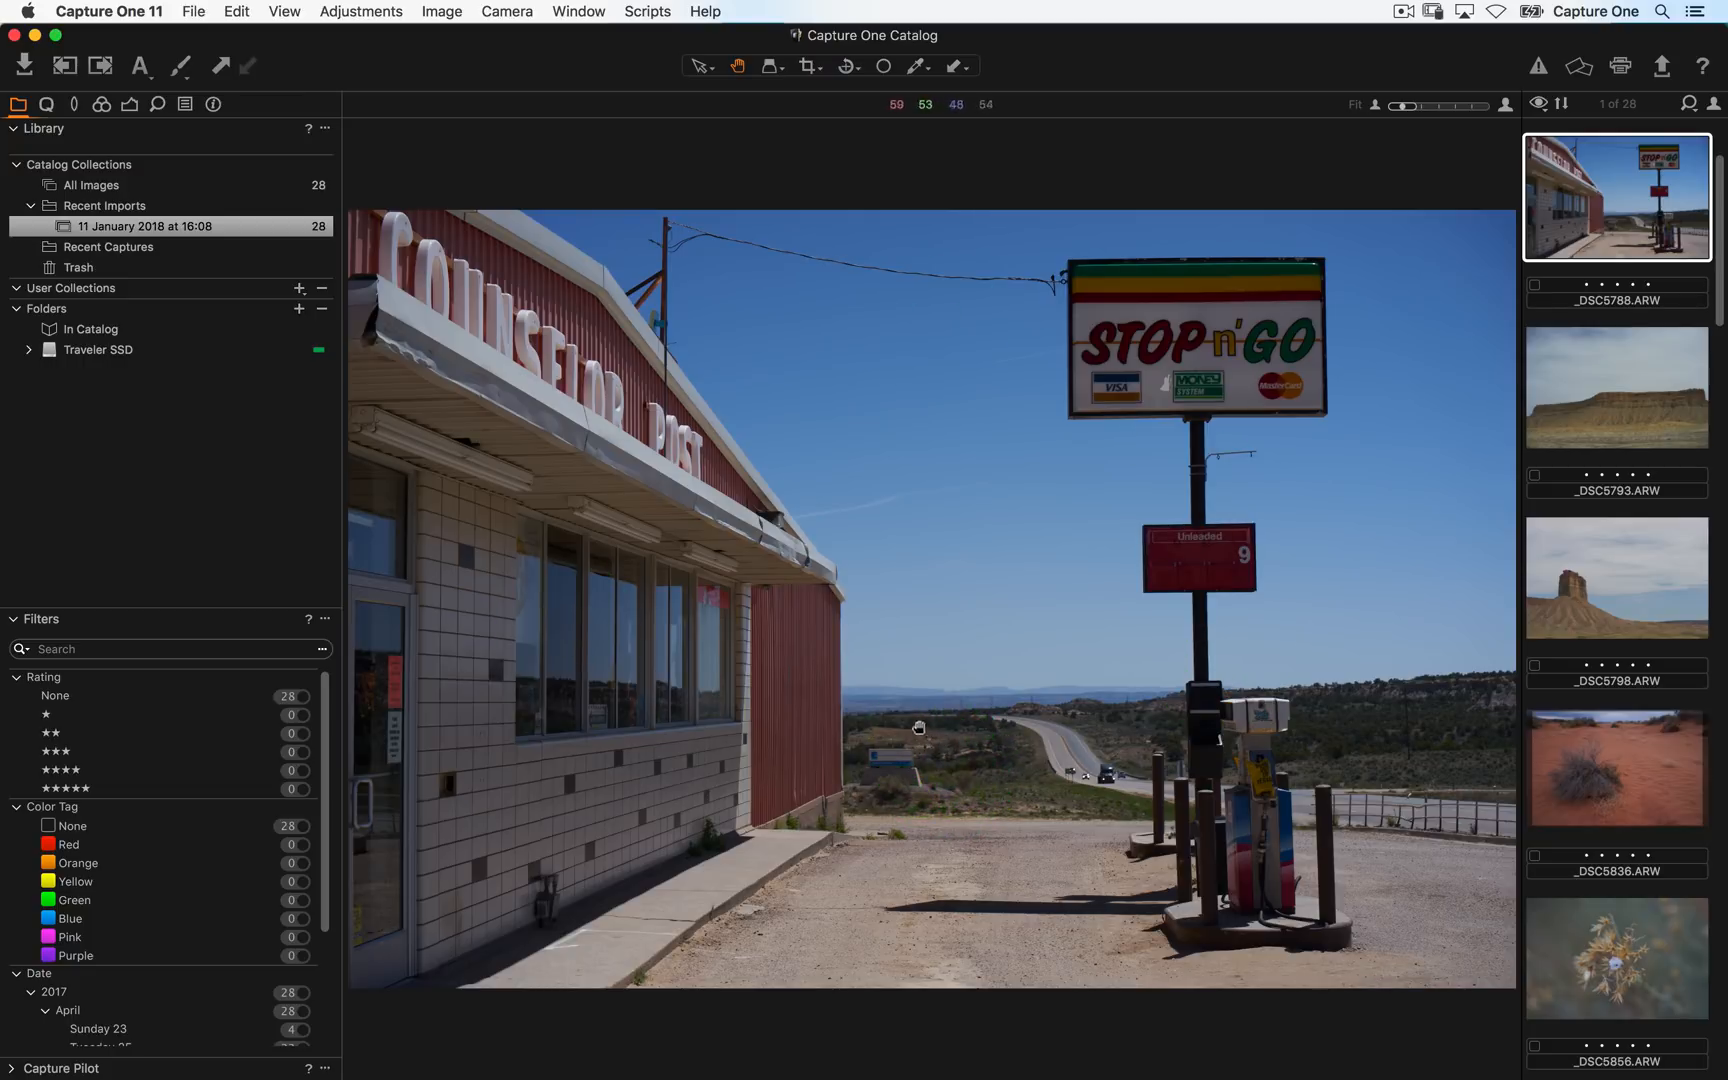
{"action": "scroll", "coordinate": [1607, 364], "scroll_direction": "down", "scroll_amount": 3}
{"action": "scroll", "coordinate": [1640, 575], "scroll_direction": "up", "scroll_amount": 5}
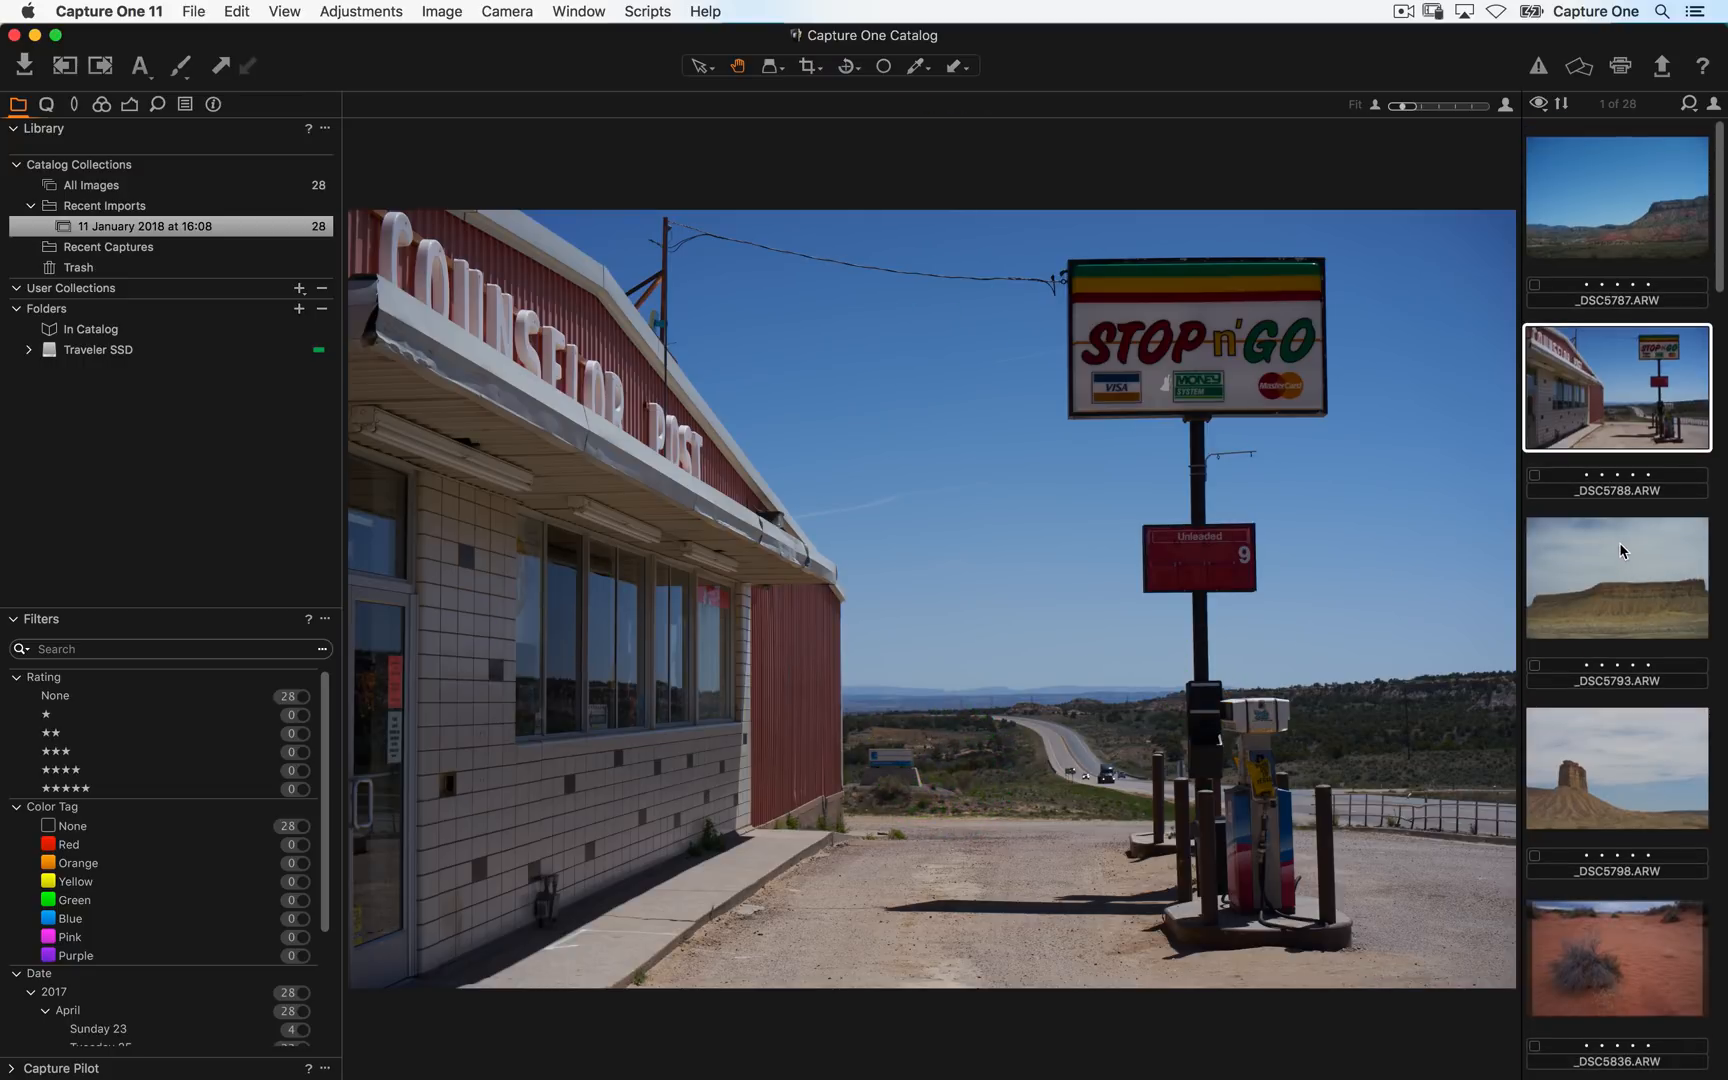
- Place the browser below the viewer, switch it to filmstrip view and scroll through it
{"action": "left_click", "coordinate": [285, 11]}
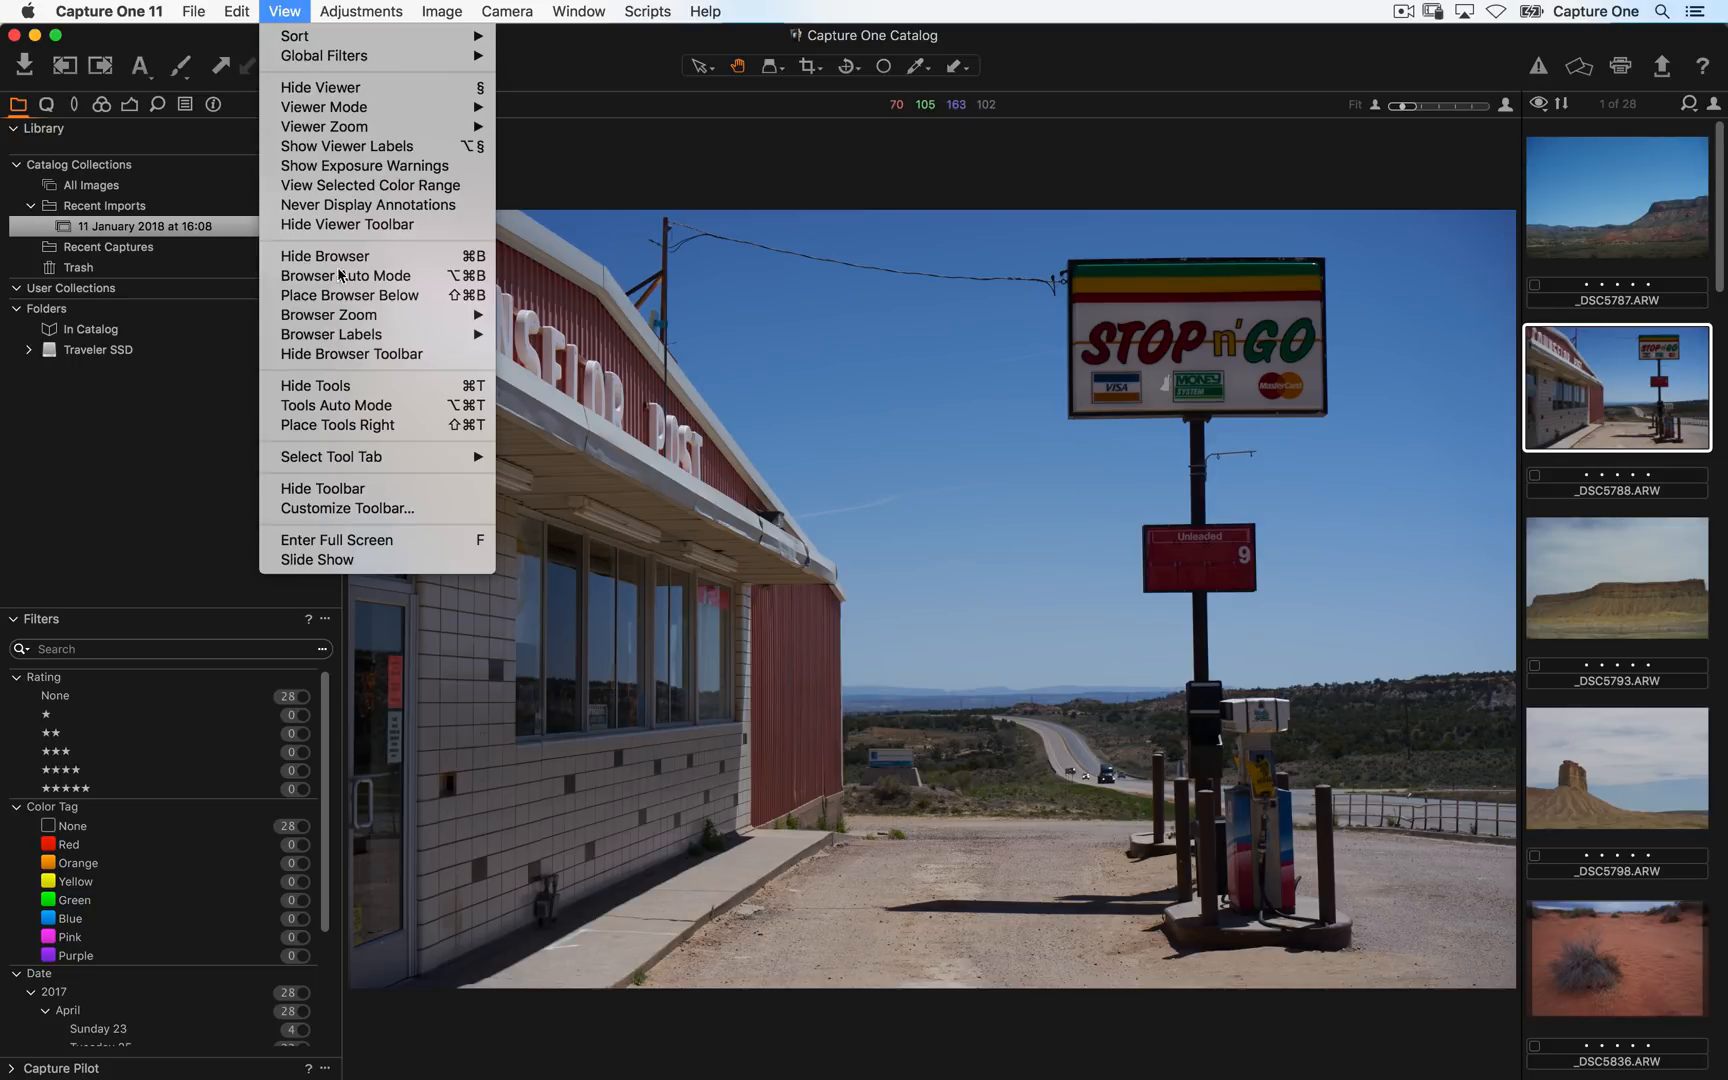
{"action": "left_click", "coordinate": [352, 296]}
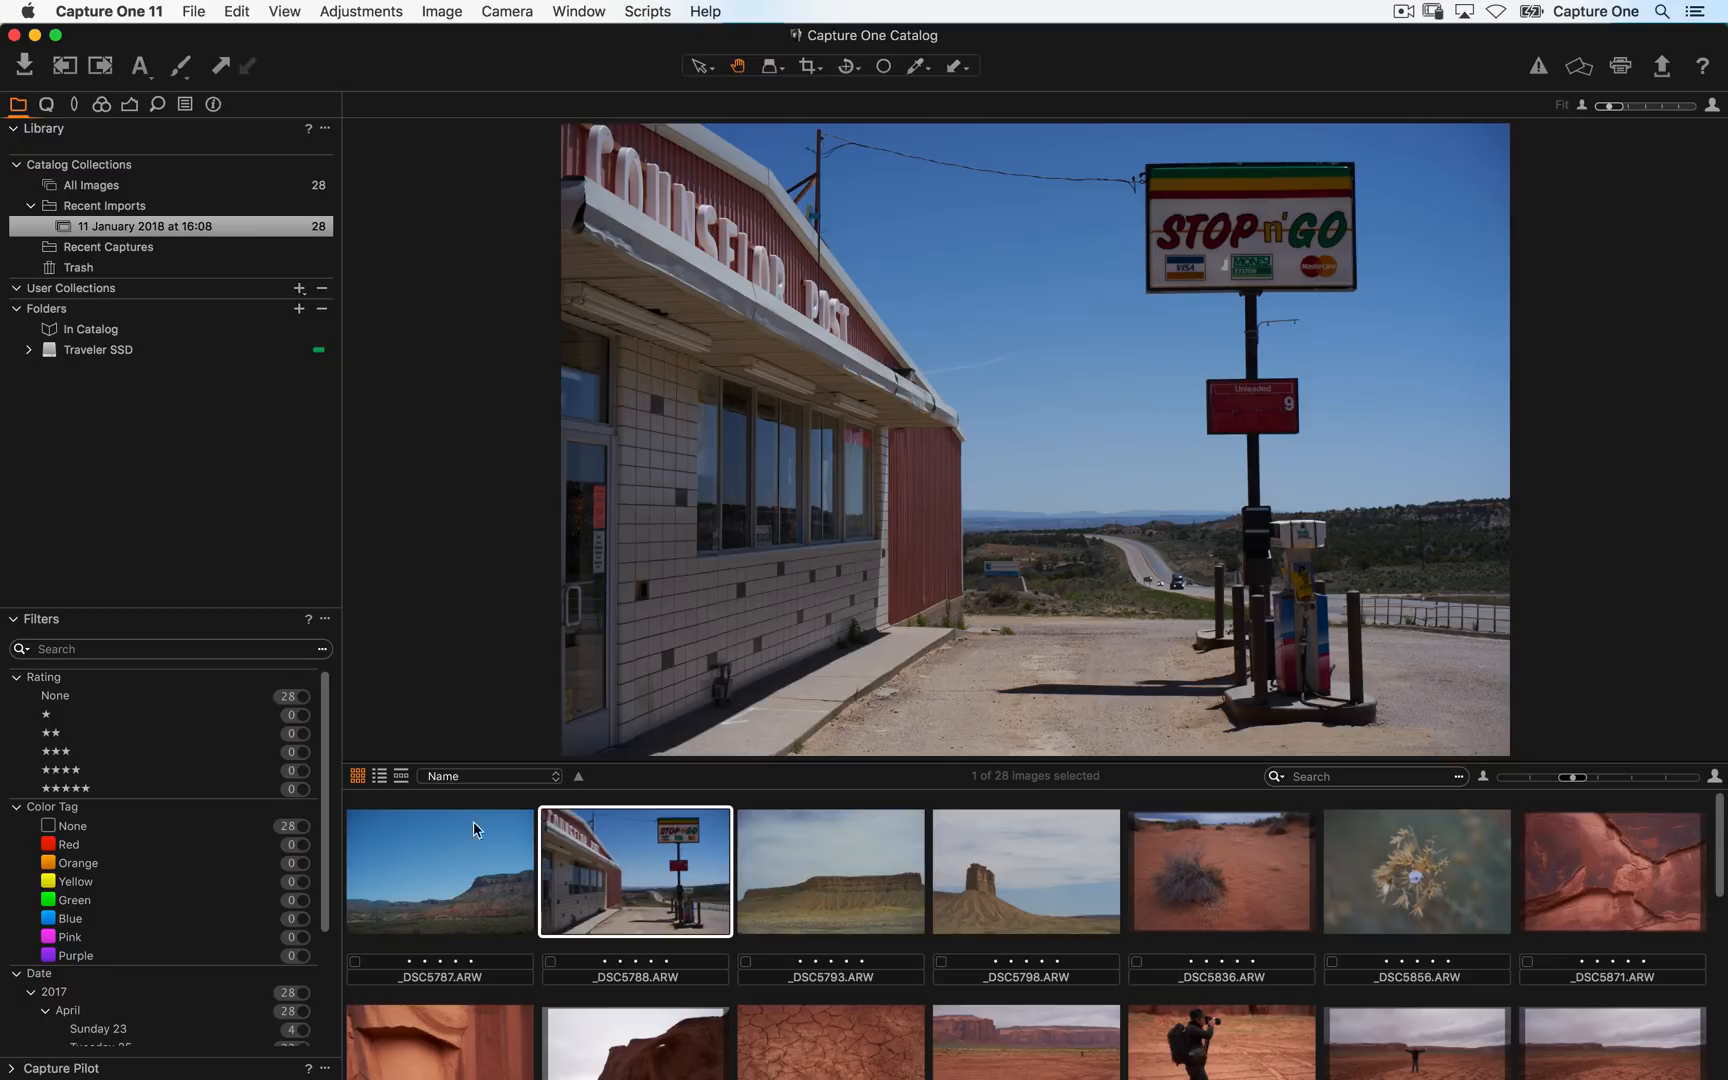
{"action": "left_click", "coordinate": [401, 776]}
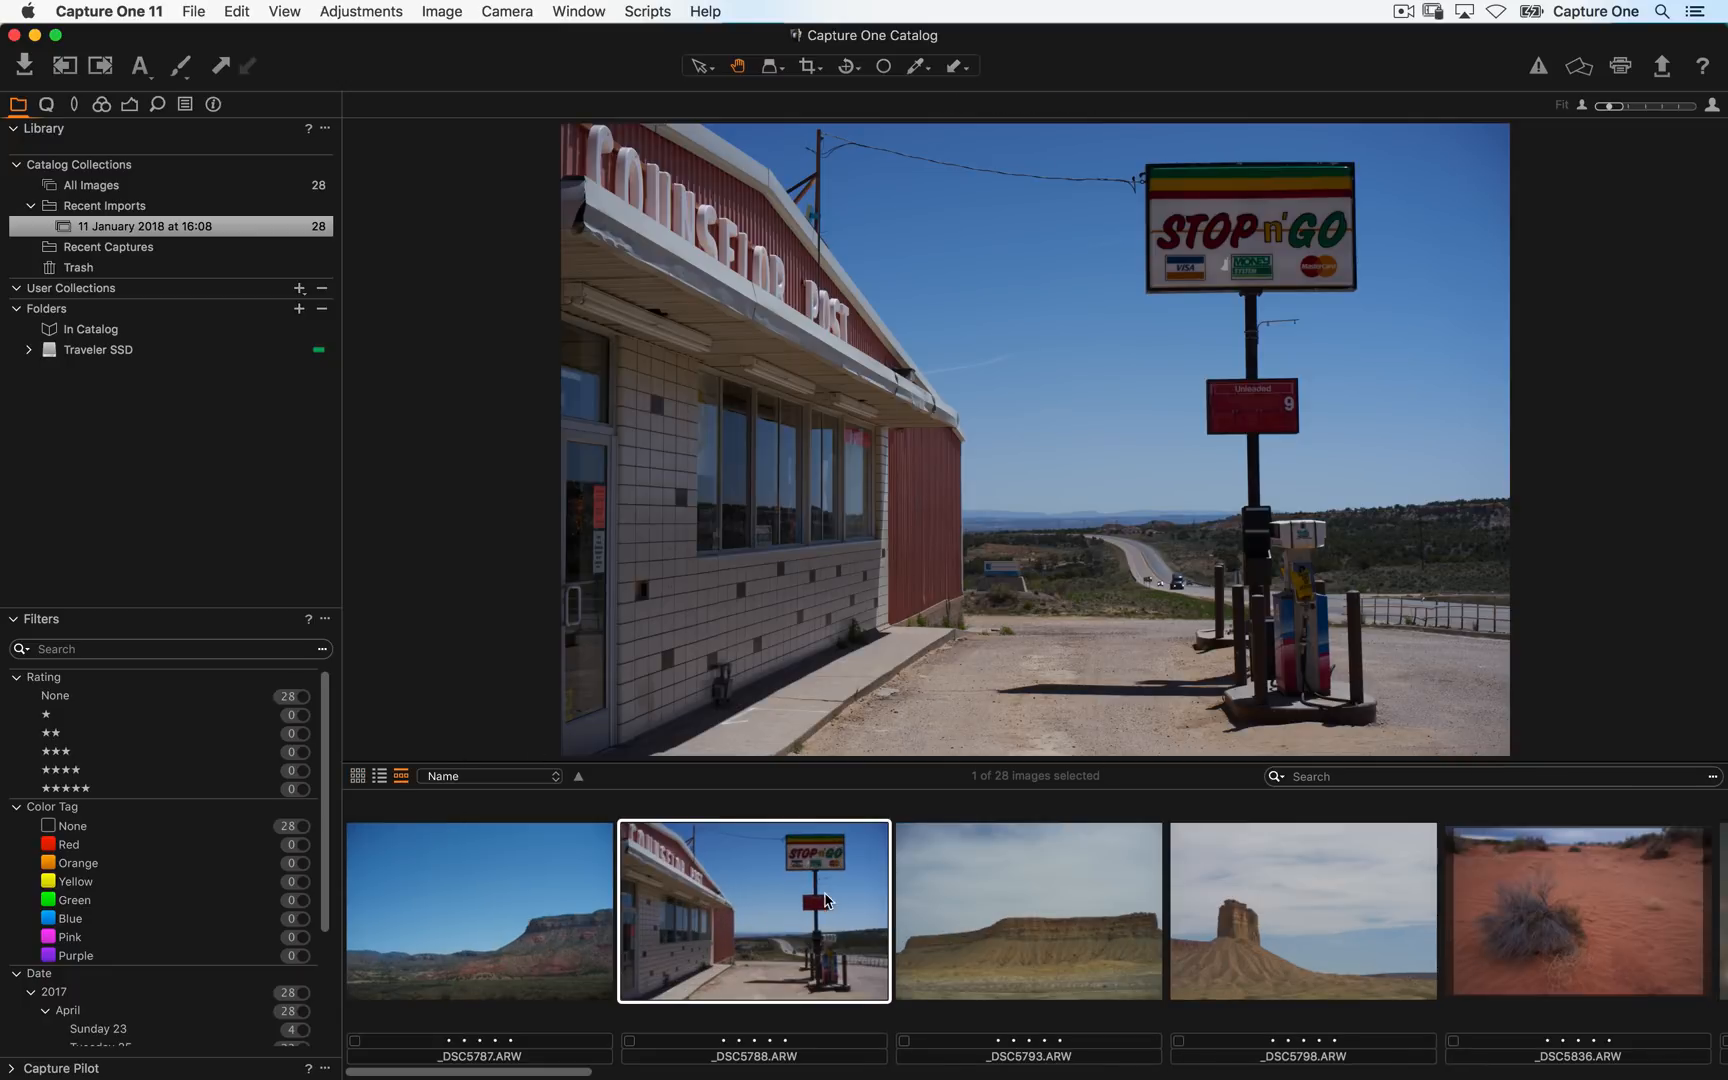
{"action": "scroll", "coordinate": [940, 910], "scroll_direction": "right", "scroll_amount": 10}
{"action": "scroll", "coordinate": [1062, 913], "scroll_direction": "right", "scroll_amount": 5}
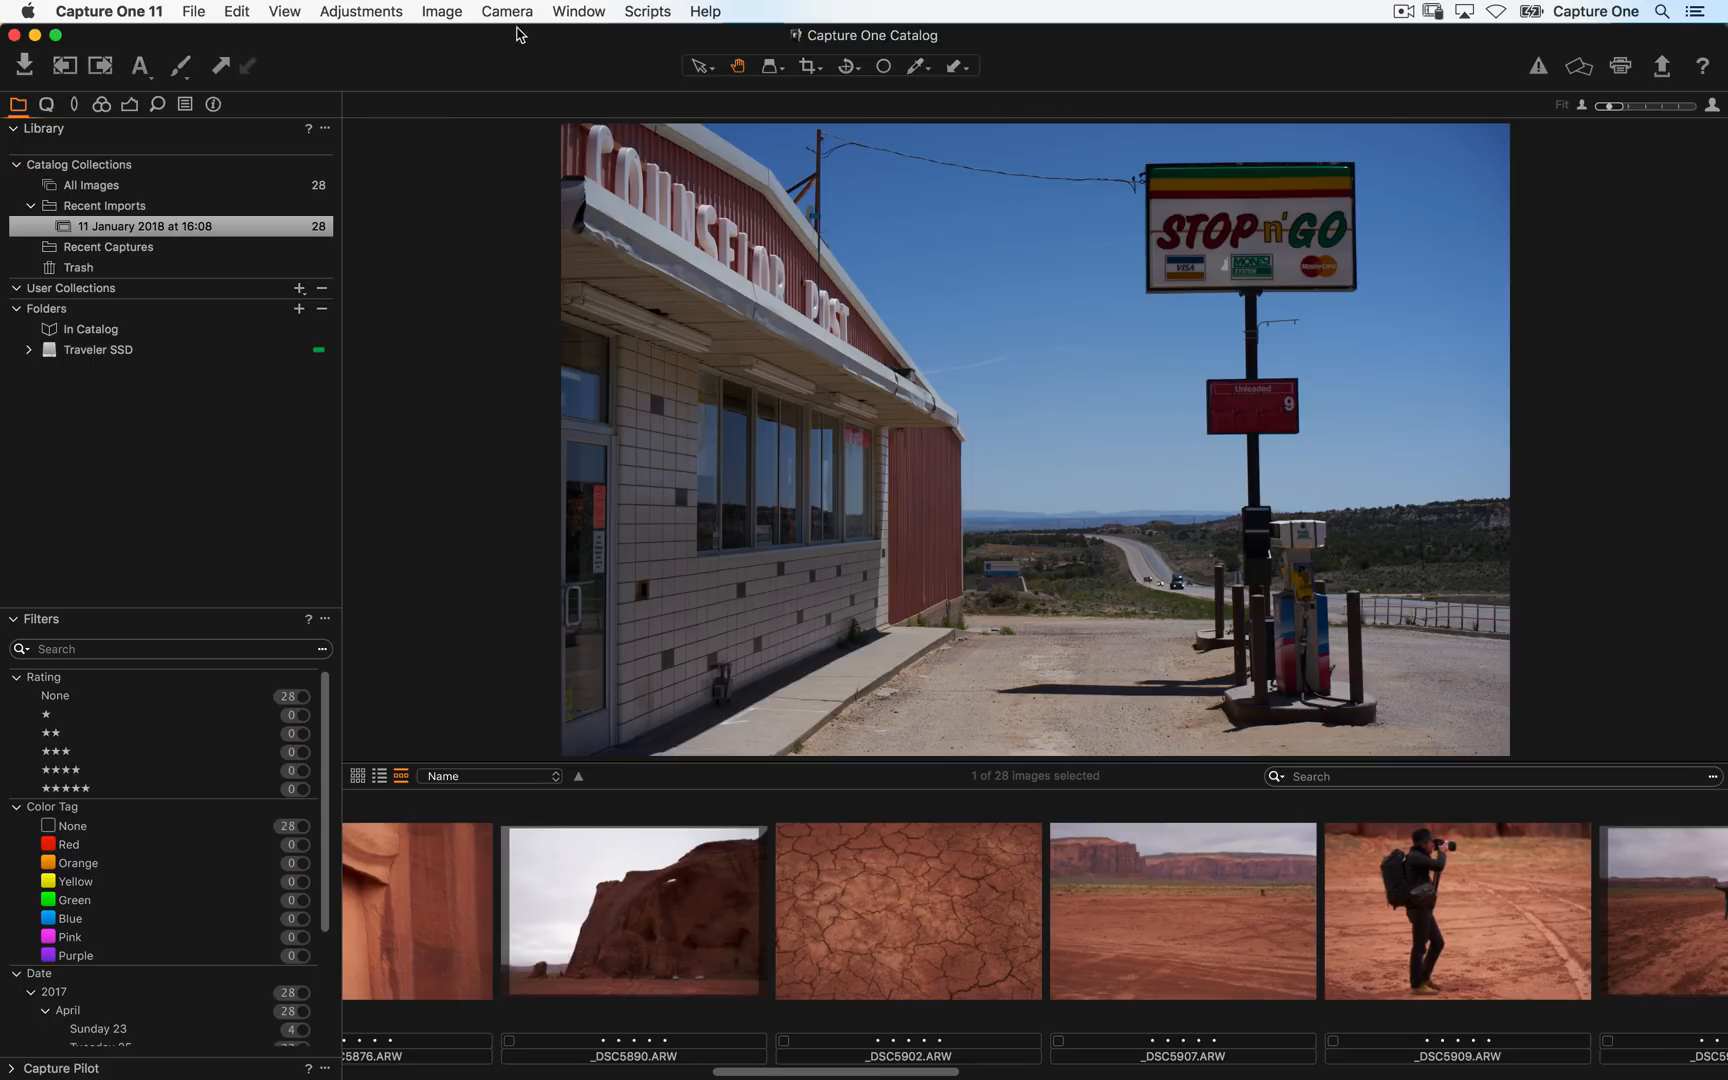
- Move the browser back to the right of the viewer
{"action": "left_click", "coordinate": [293, 12]}
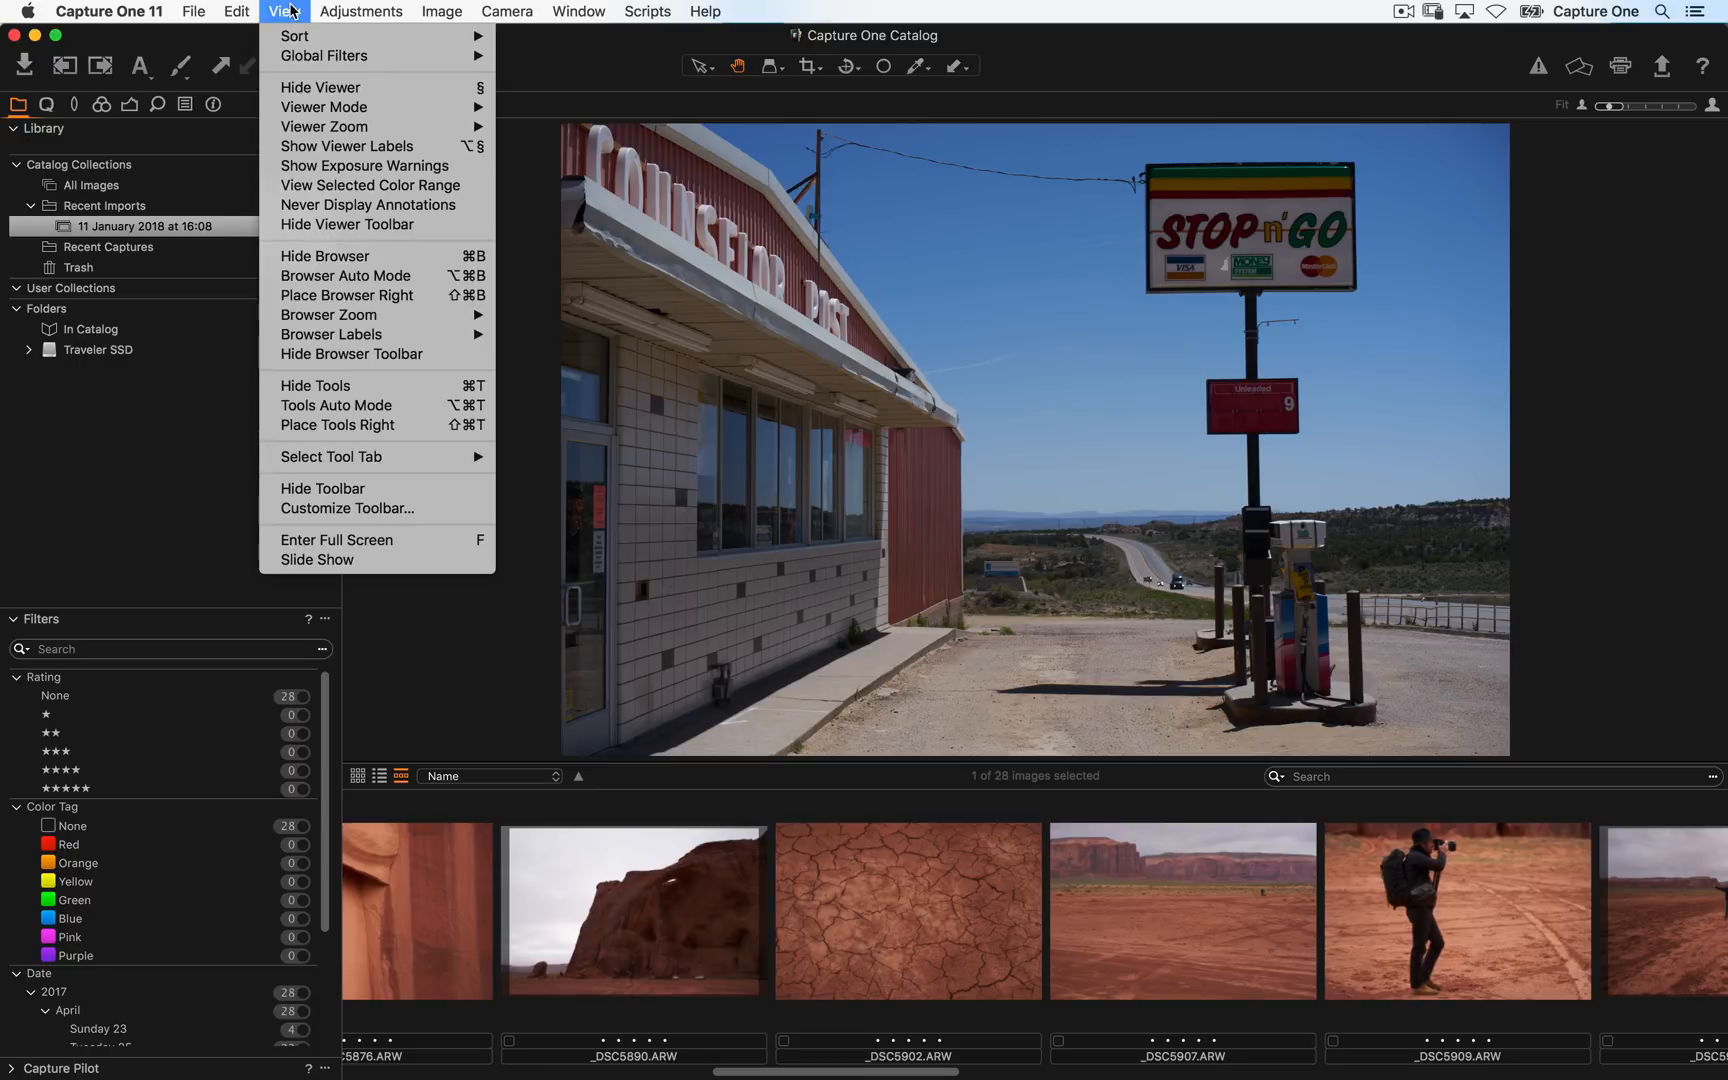
{"action": "left_click", "coordinate": [428, 296]}
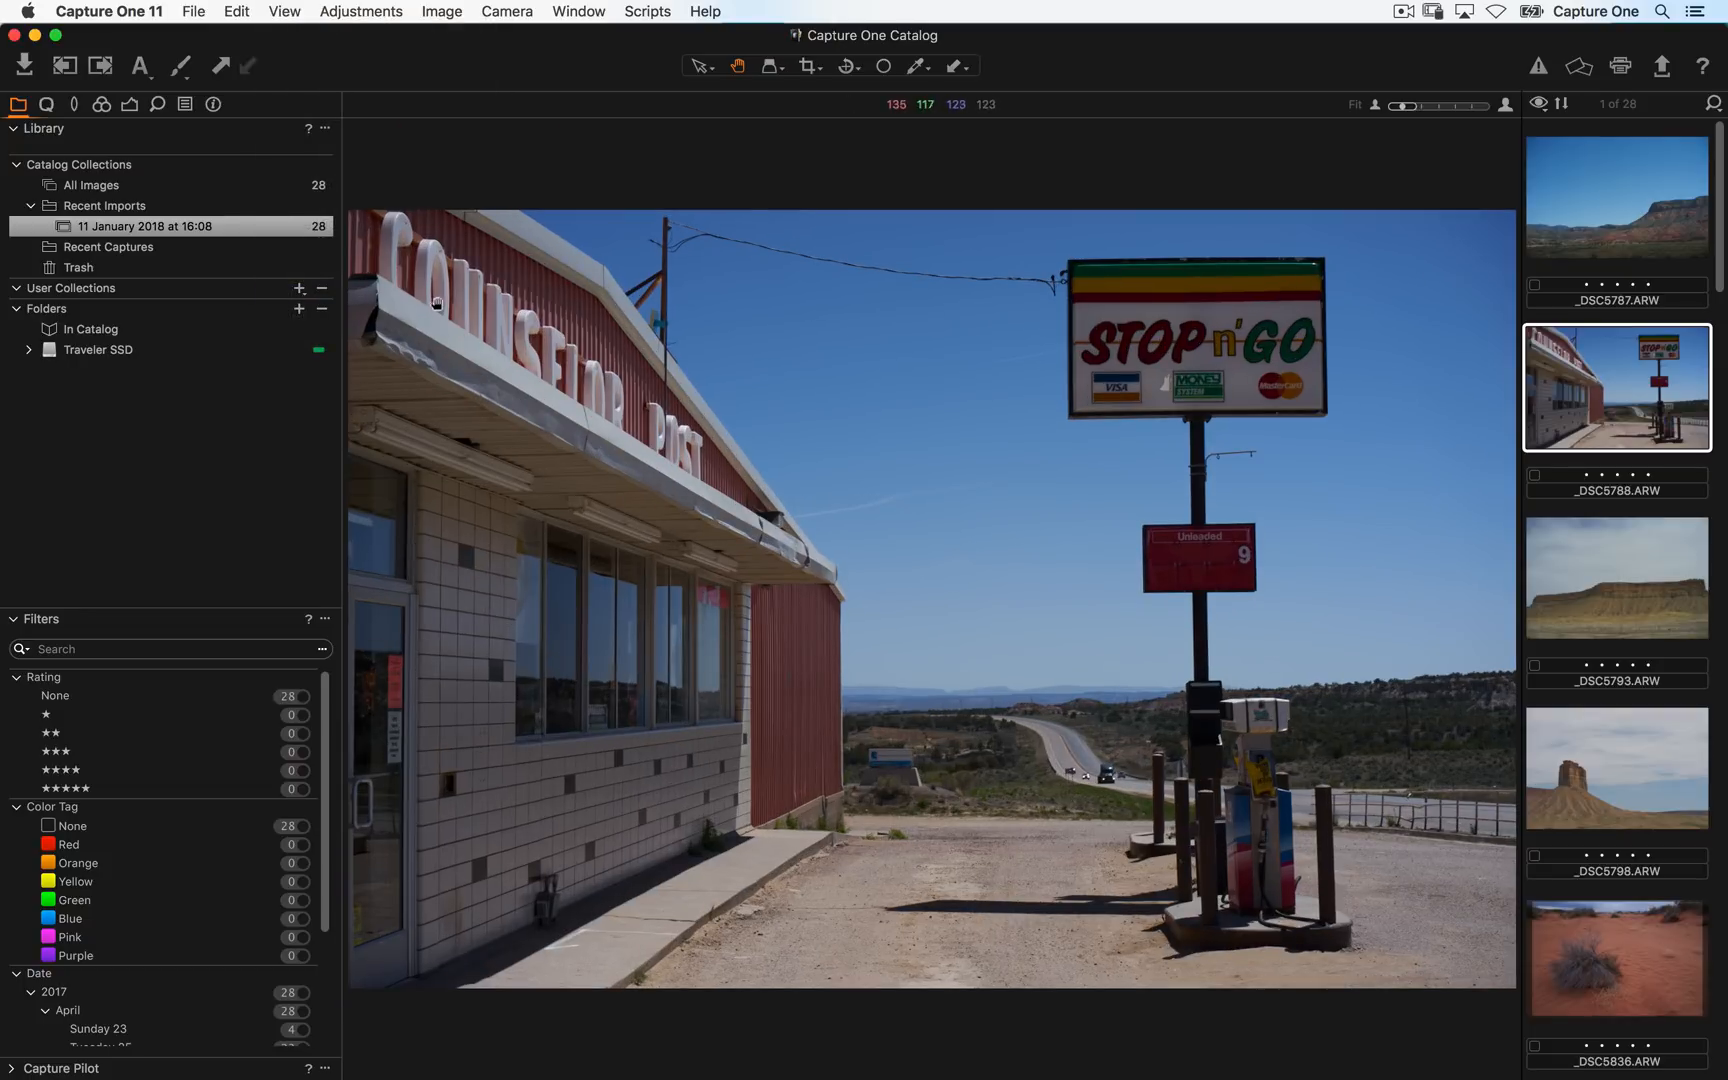
- Place the tools on the right of the viewer, then move them back to the left
{"action": "left_click", "coordinate": [285, 10]}
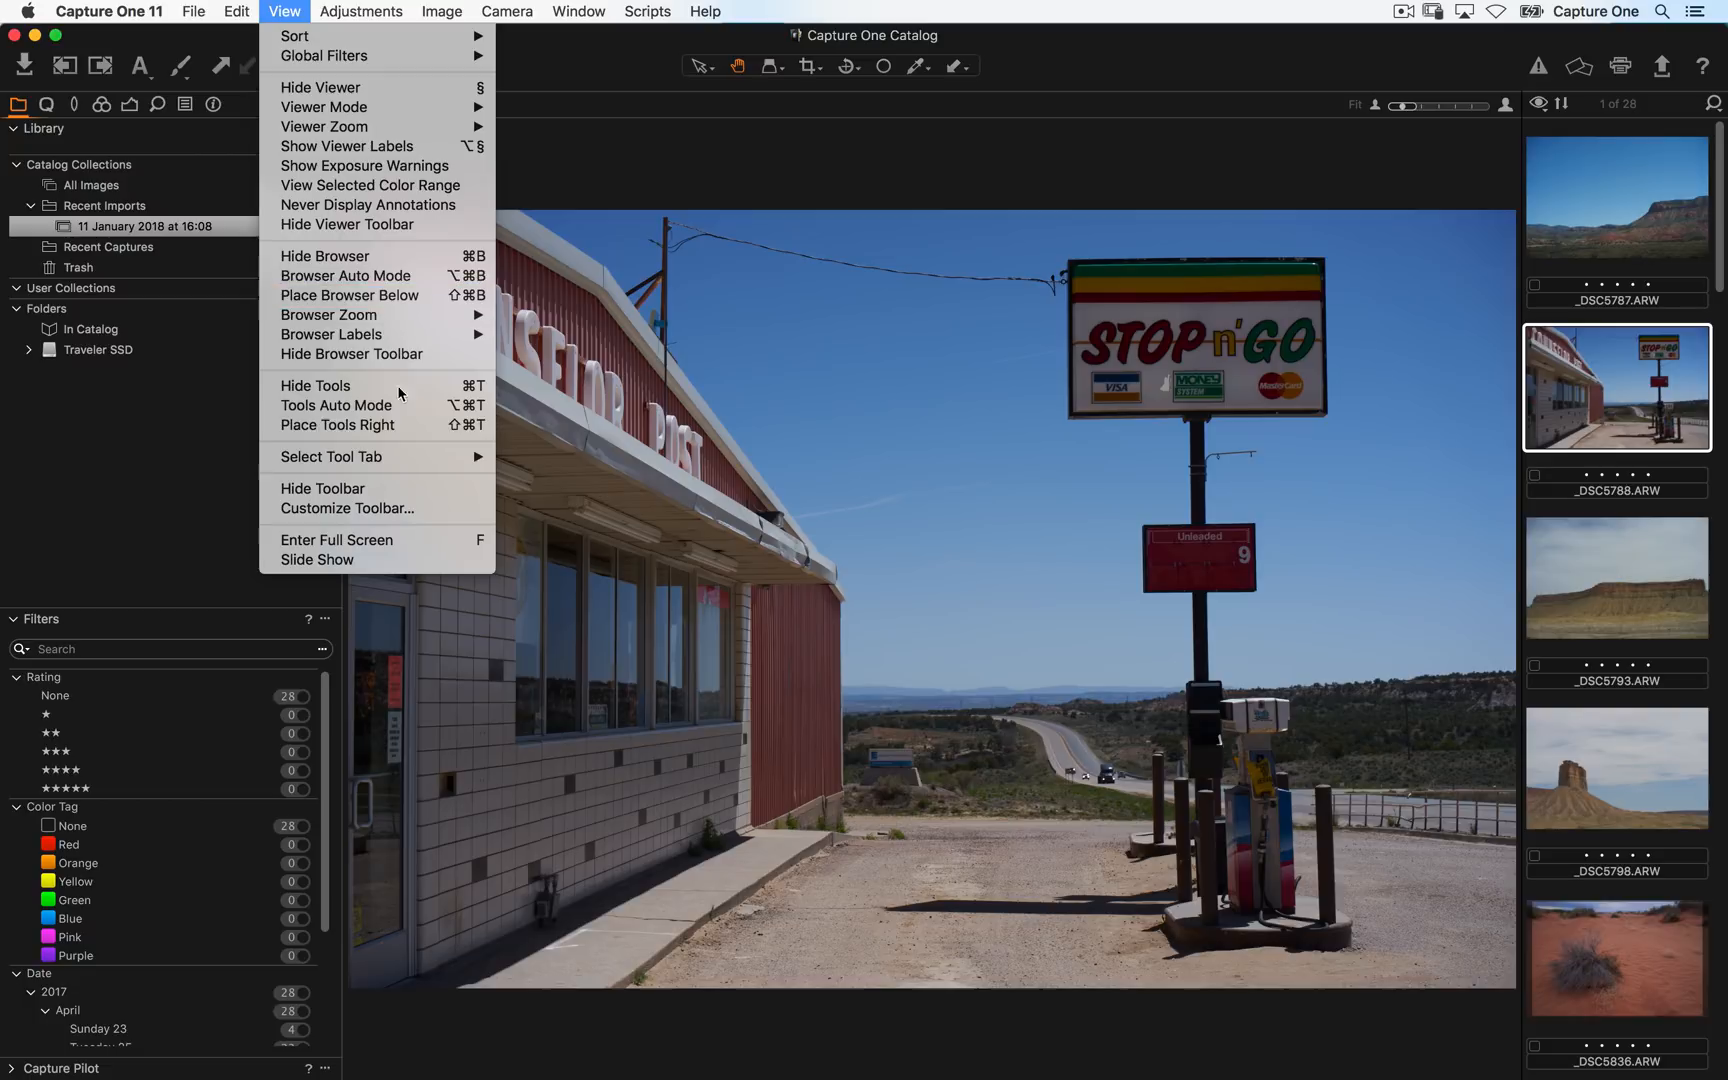
{"action": "left_click", "coordinate": [437, 428]}
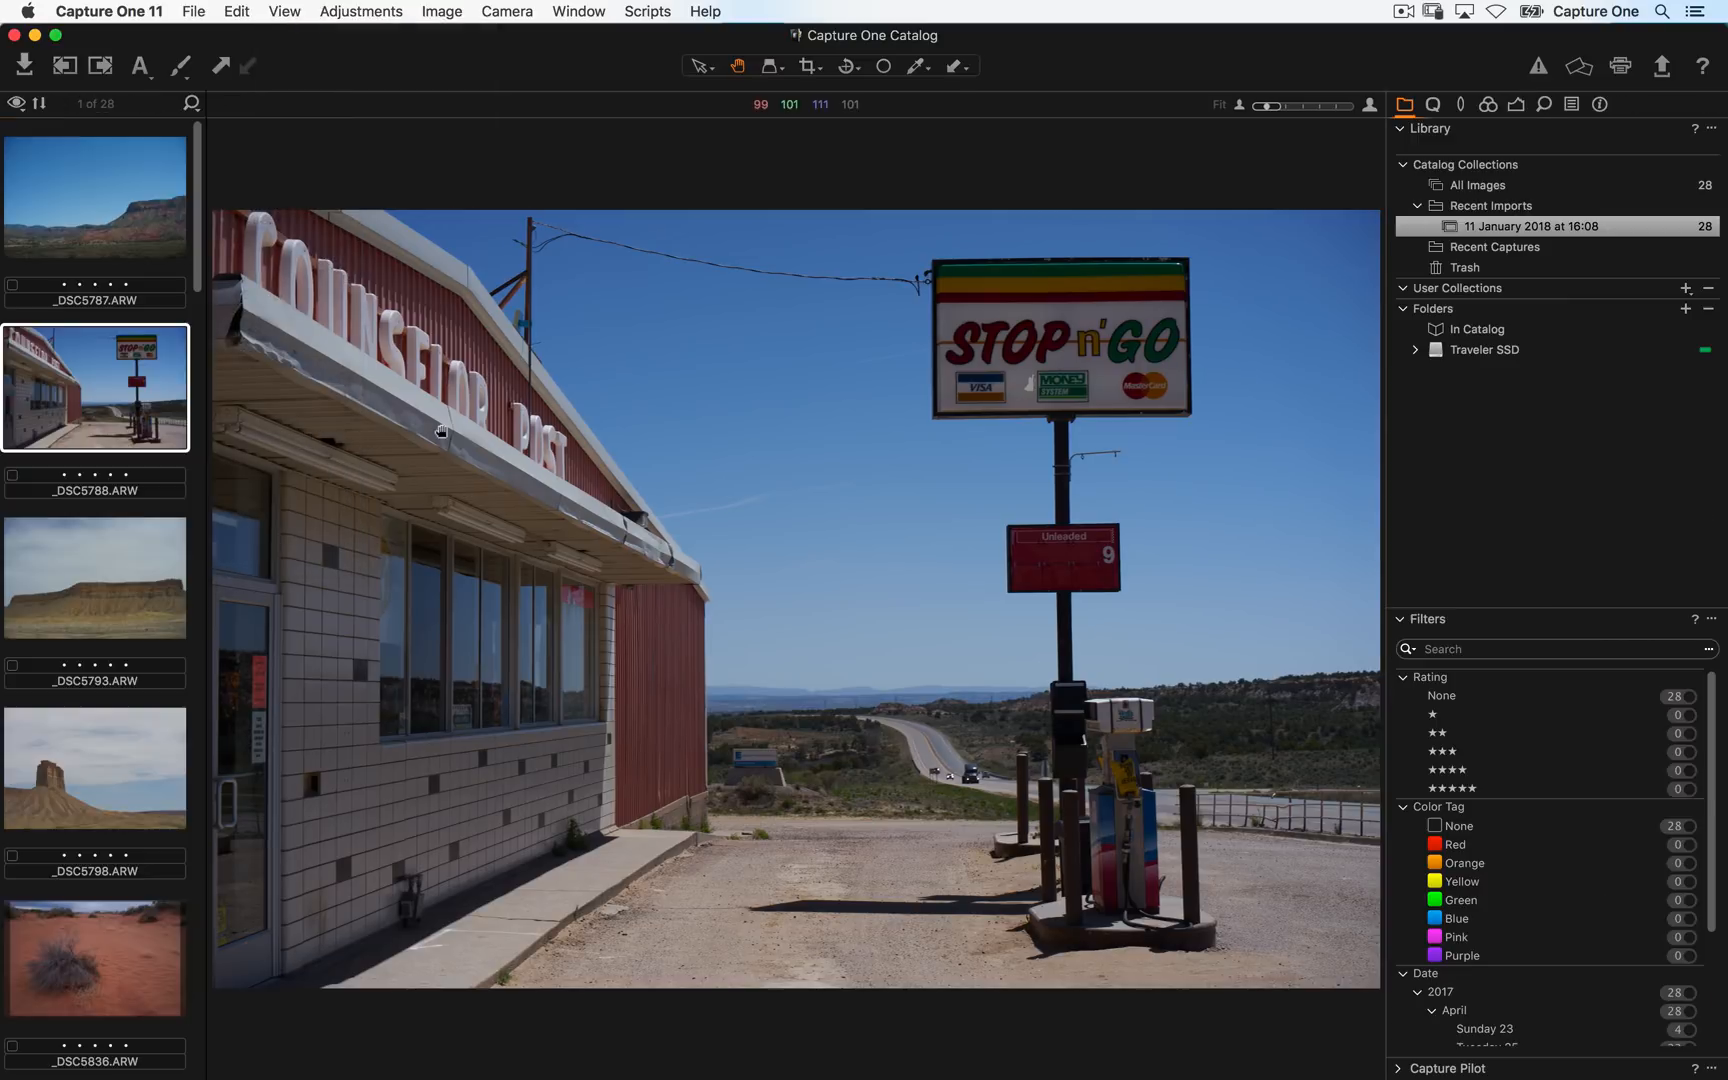
{"action": "left_click", "coordinate": [285, 10]}
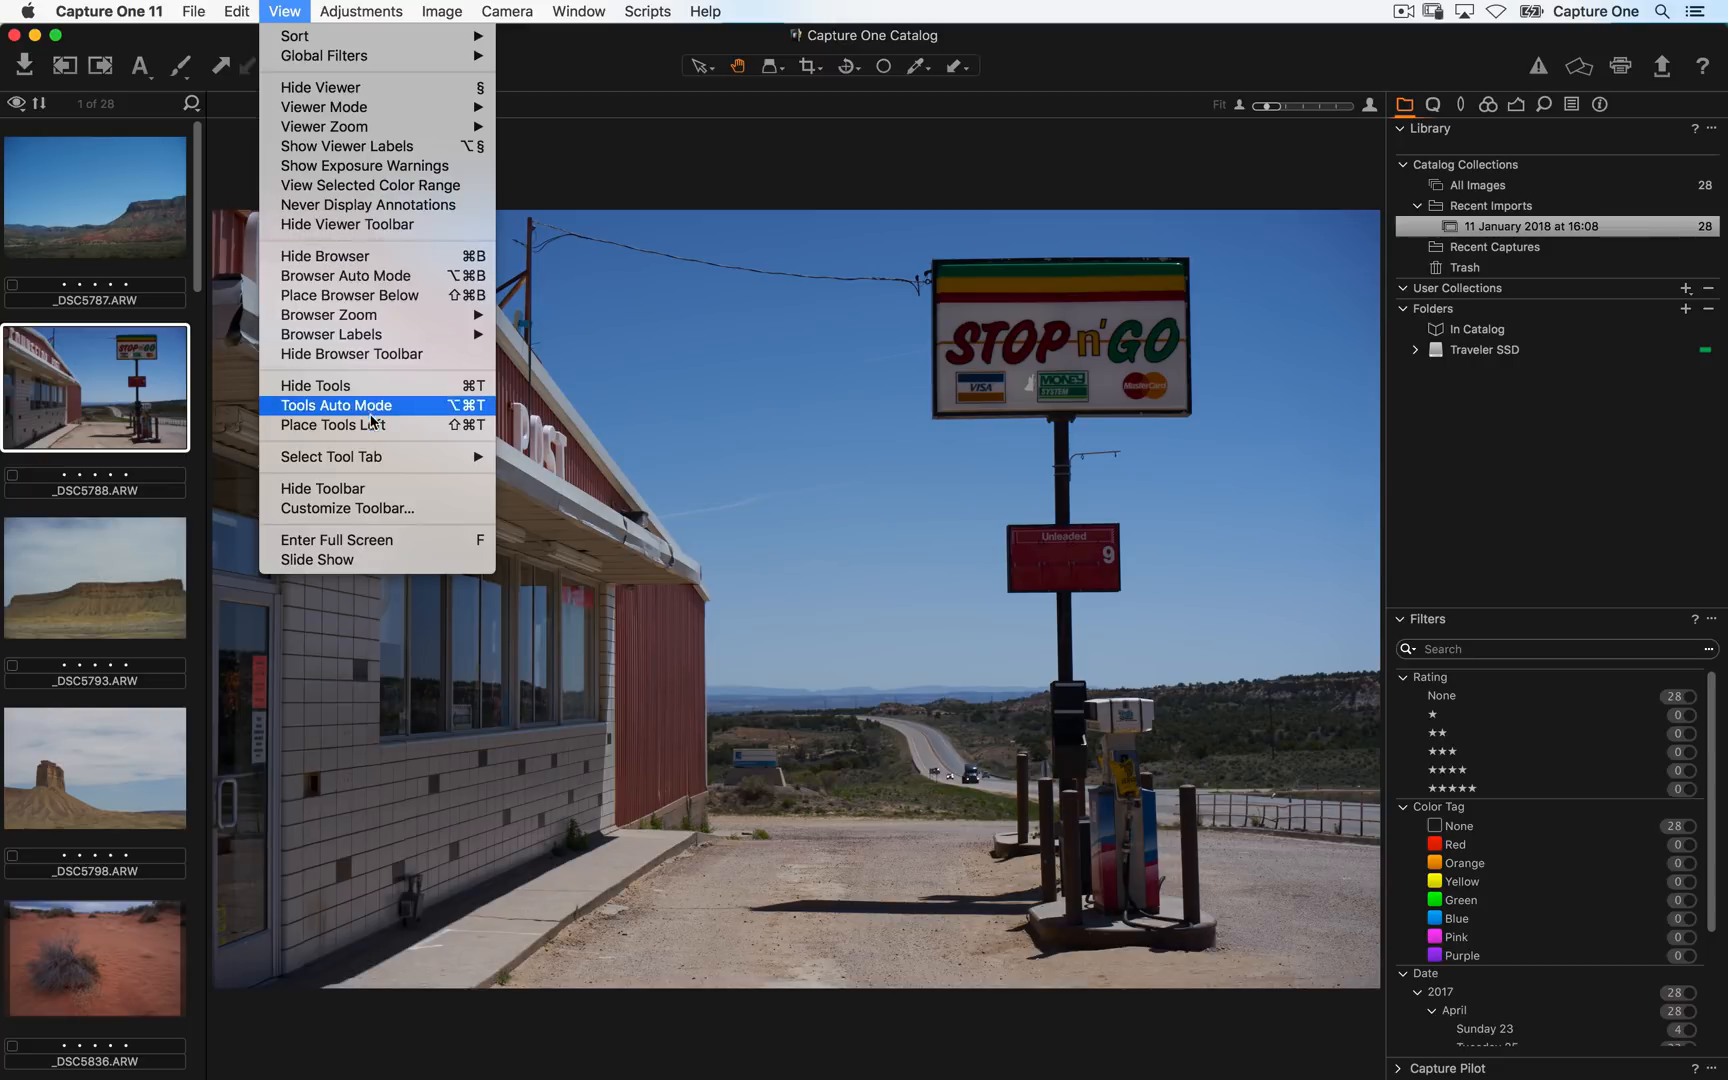
{"action": "left_click", "coordinate": [380, 430]}
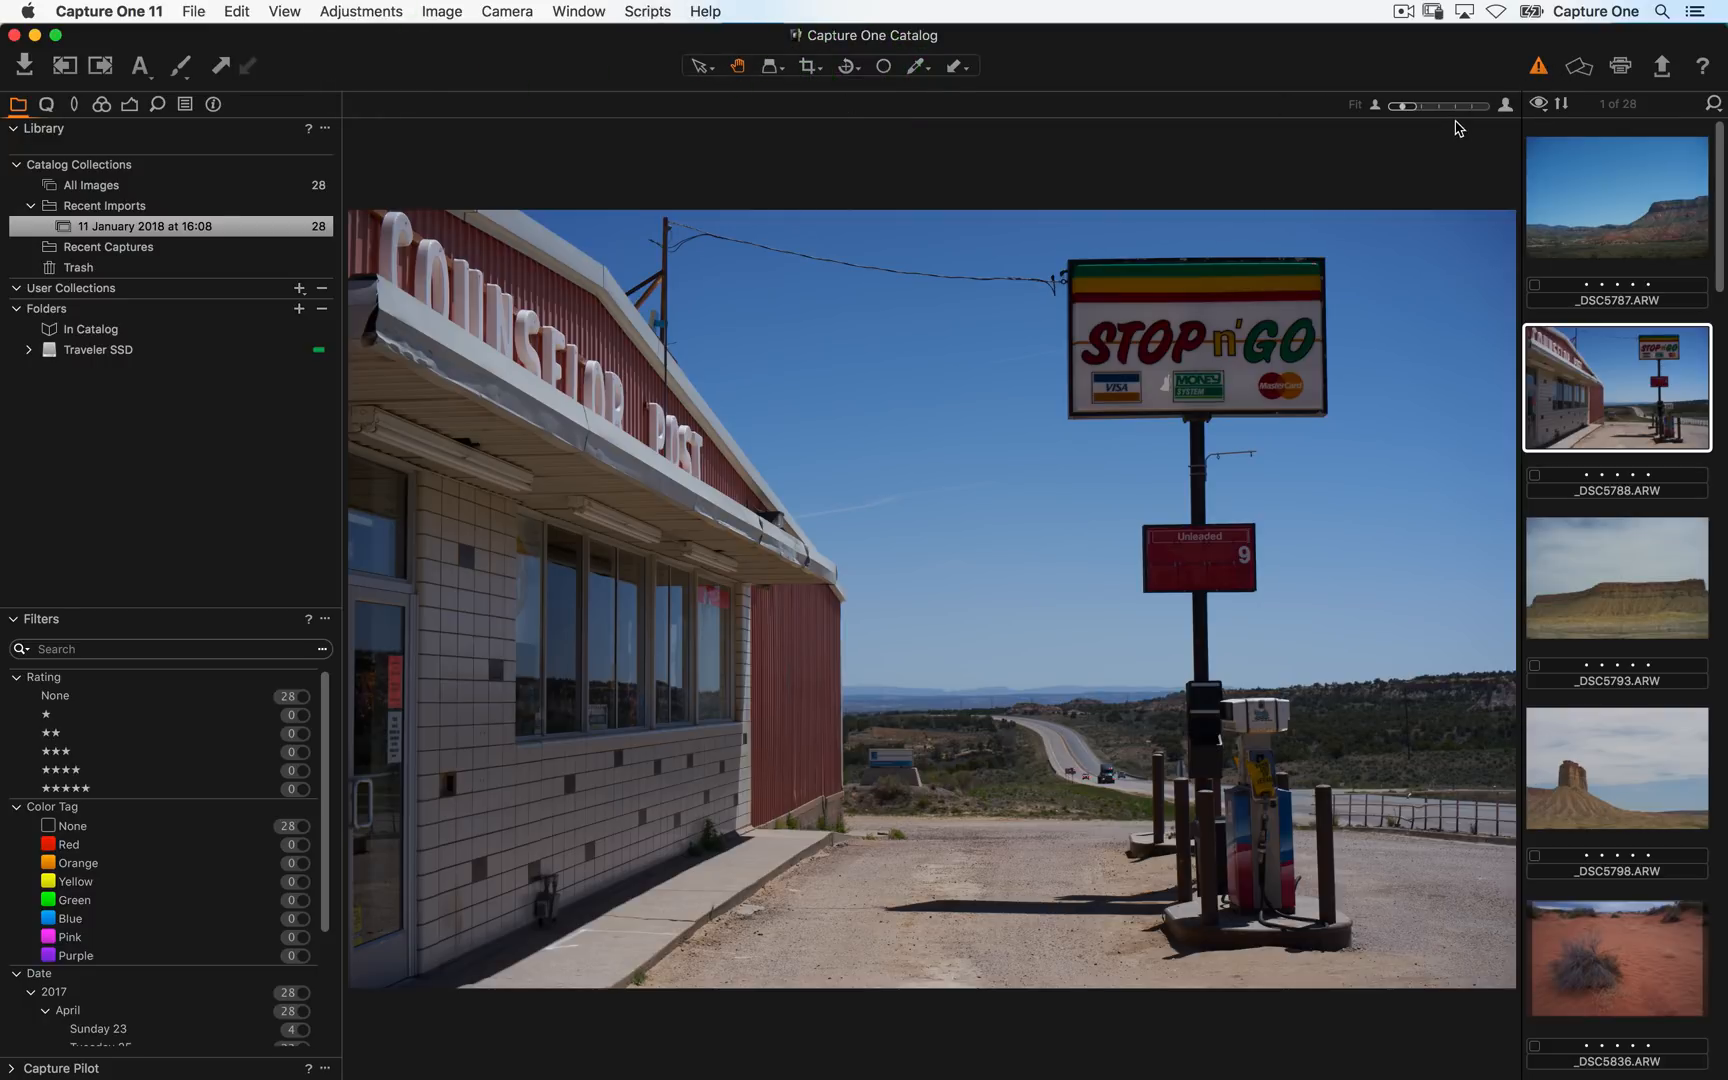
- With exposure warnings enabled, raise the image's exposure to 1.21 in the Exposure tab, then disable the warnings
{"action": "left_click", "coordinate": [1538, 68]}
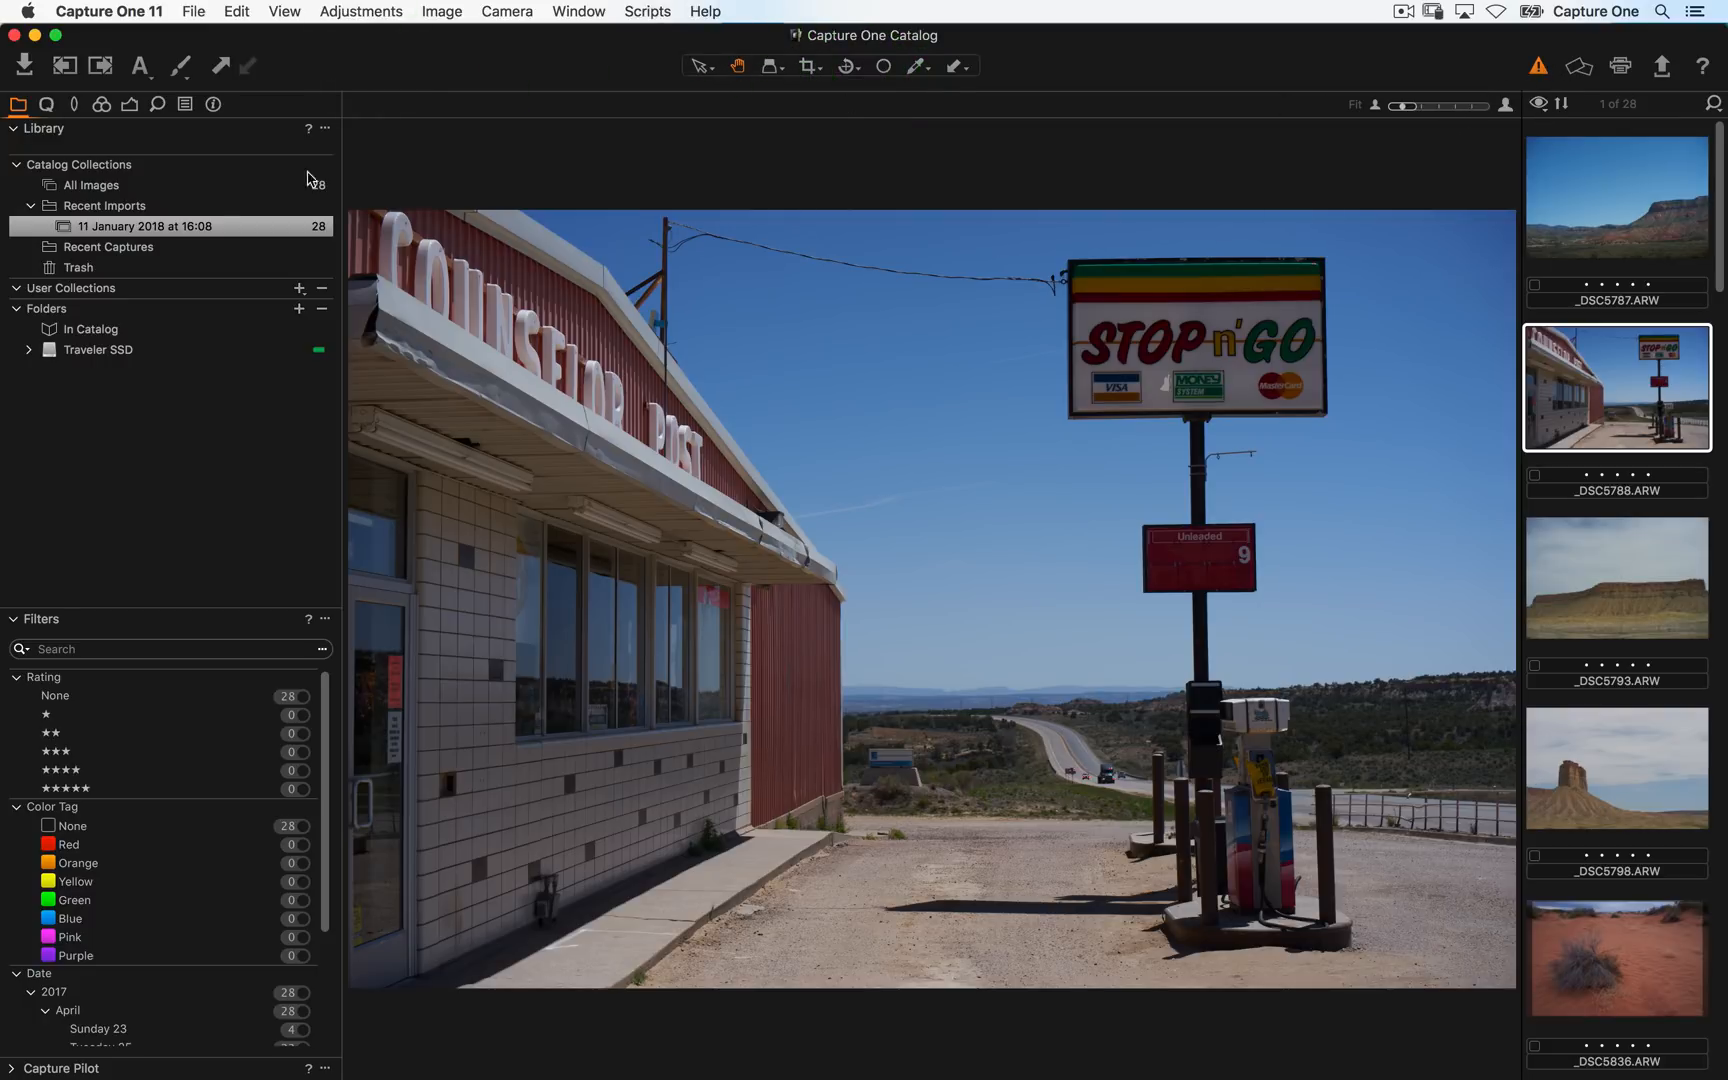
{"action": "left_click", "coordinate": [45, 106]}
{"action": "mouse_move", "coordinate": [184, 504]}
{"action": "left_mouse_down"}
{"action": "mouse_move", "coordinate": [239, 510]}
{"action": "mouse_move", "coordinate": [214, 505]}
{"action": "left_mouse_up"}
{"action": "left_click", "coordinate": [1540, 66]}
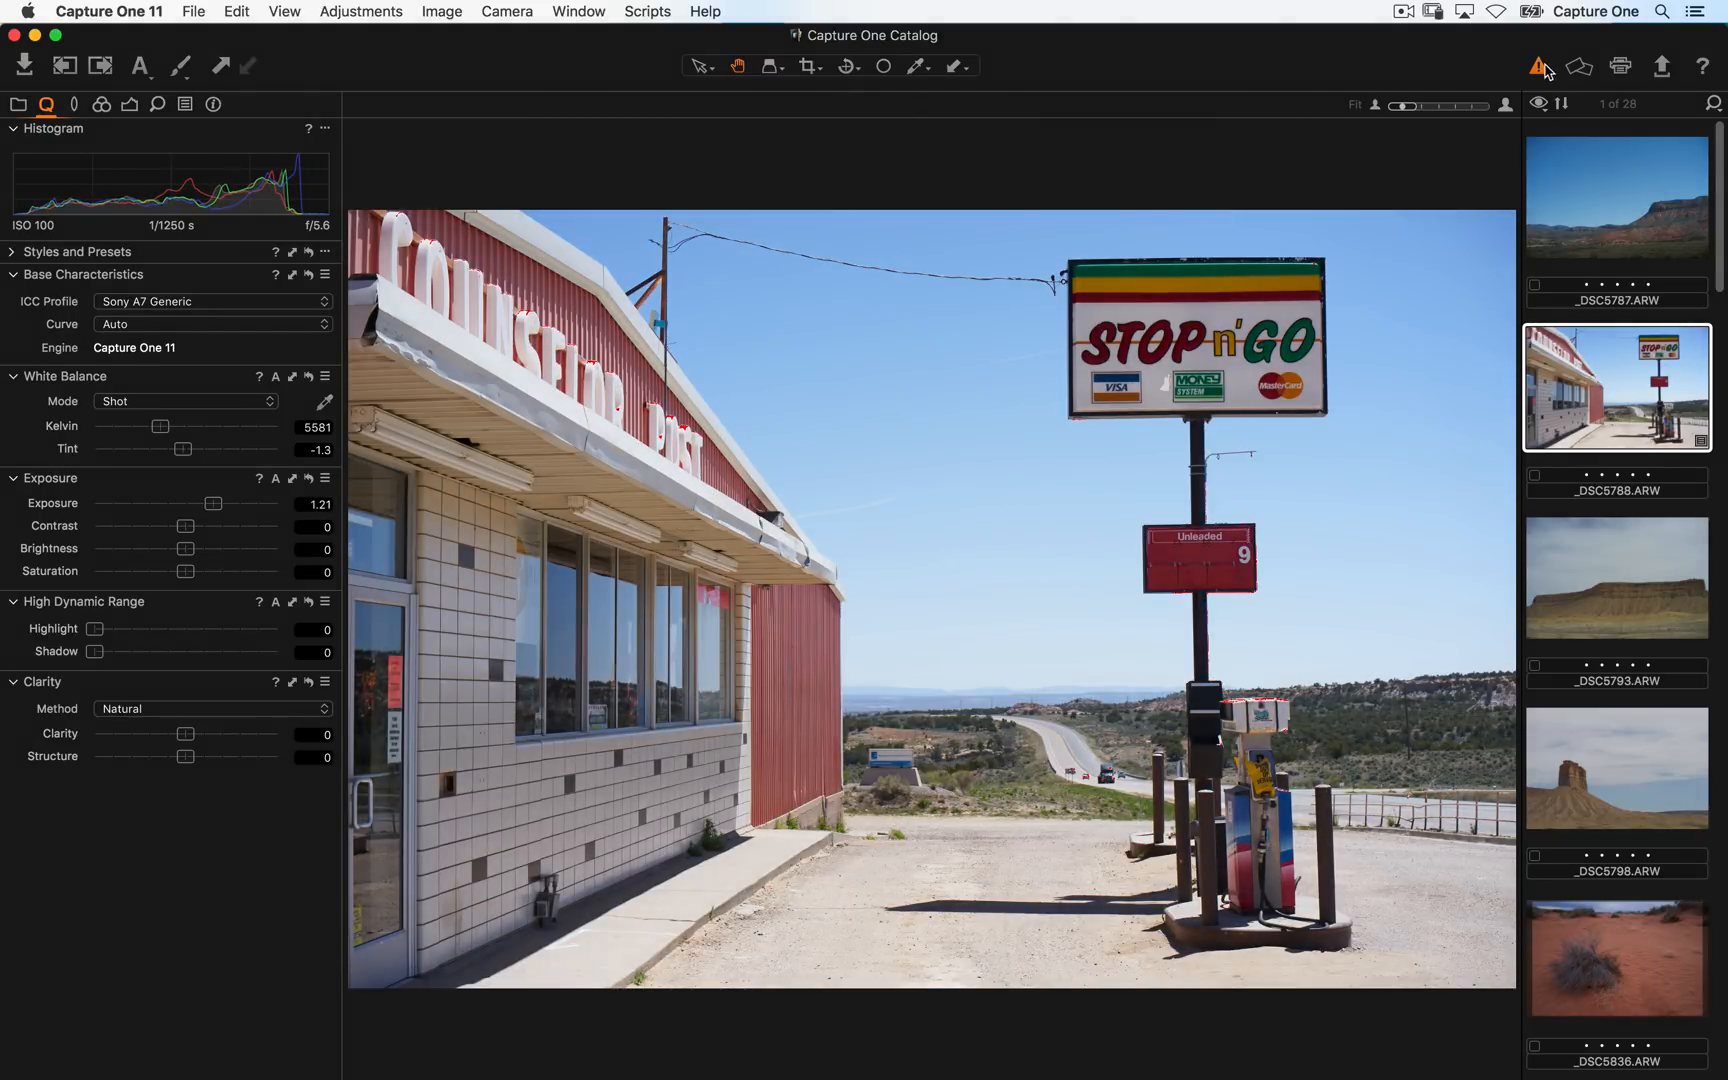
- Customize the toolbar by adding the Reset Adjustments button to it
{"action": "right_click", "coordinate": [507, 64]}
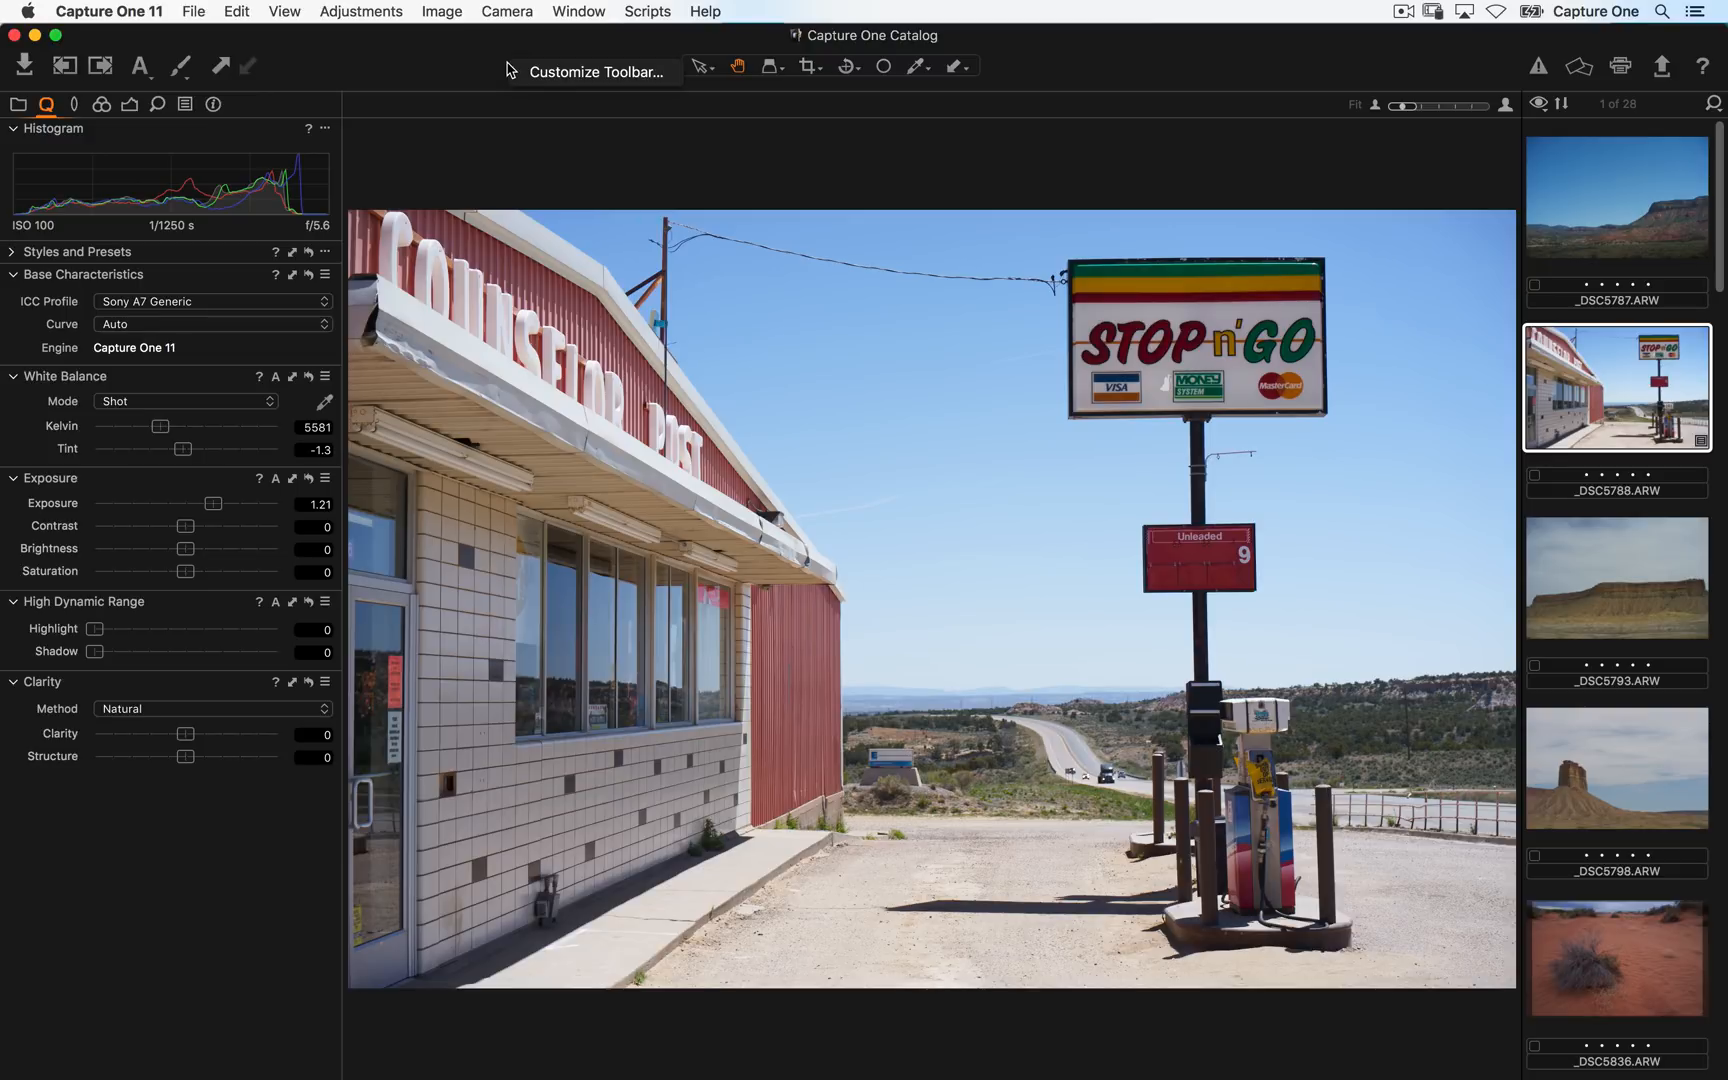
{"action": "left_click", "coordinate": [618, 78]}
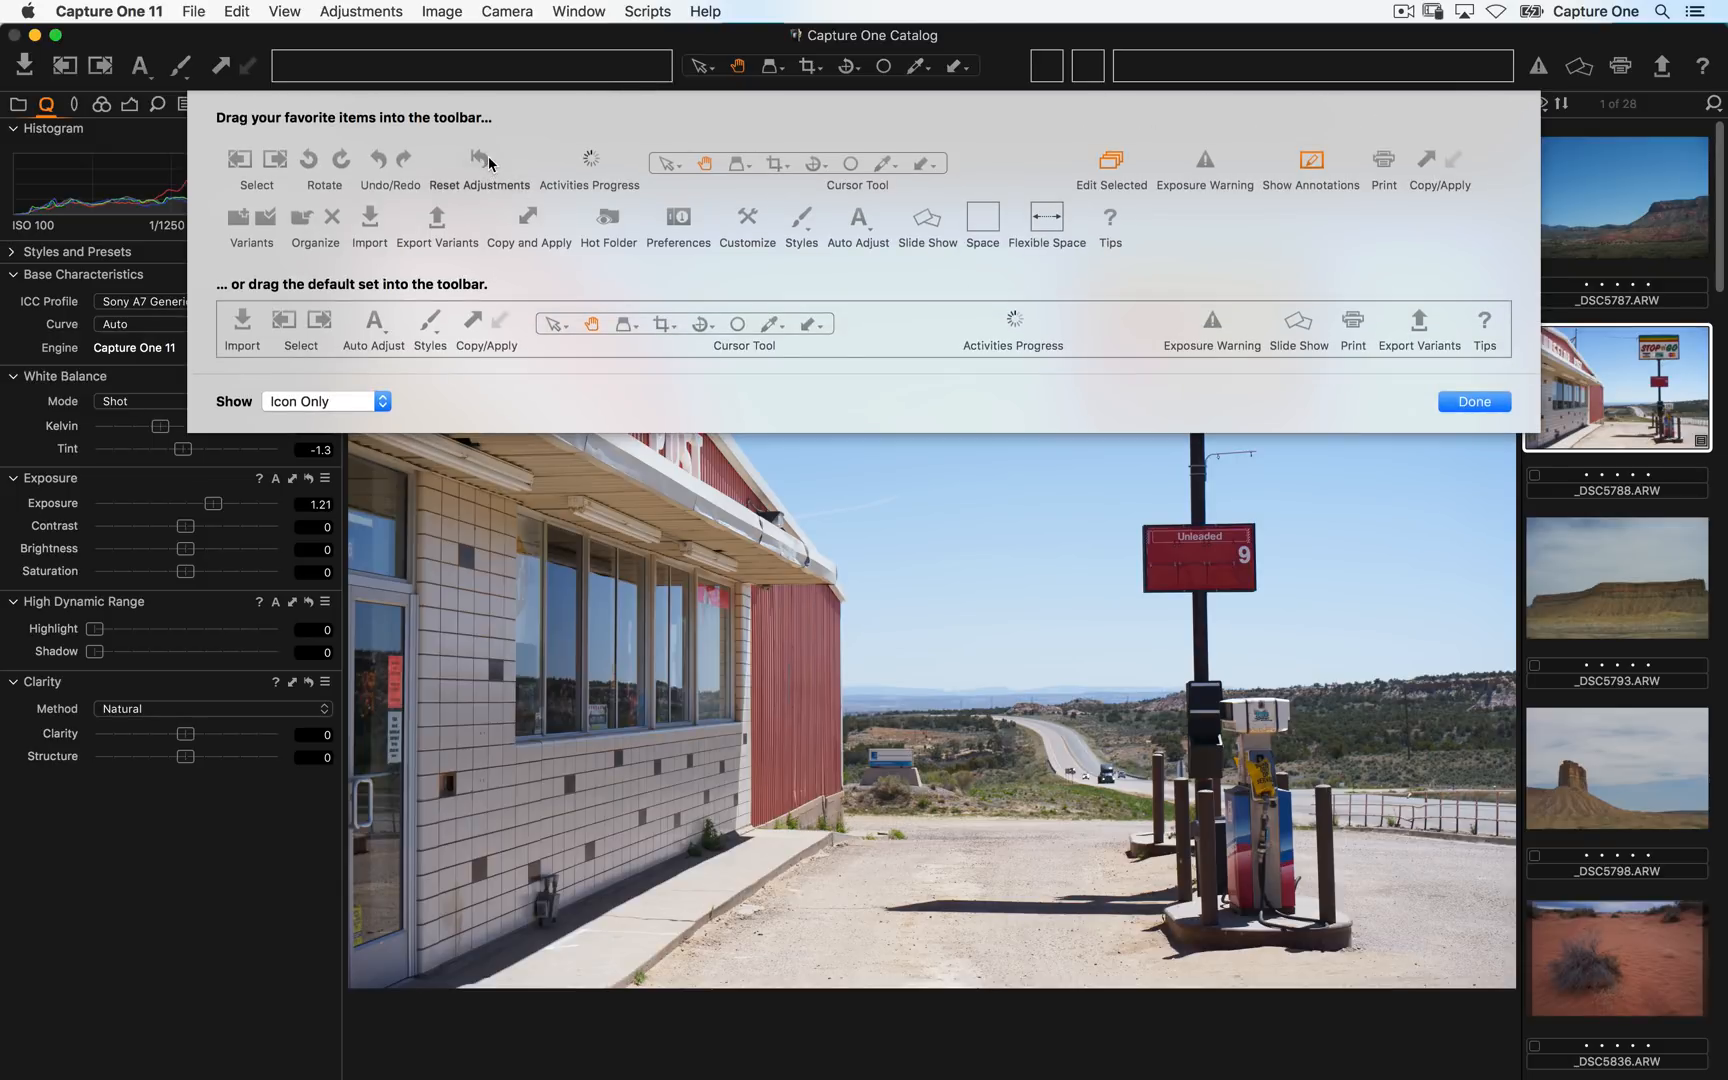
{"action": "left_click_drag", "start_coordinate": [483, 185], "coordinate": [305, 67]}
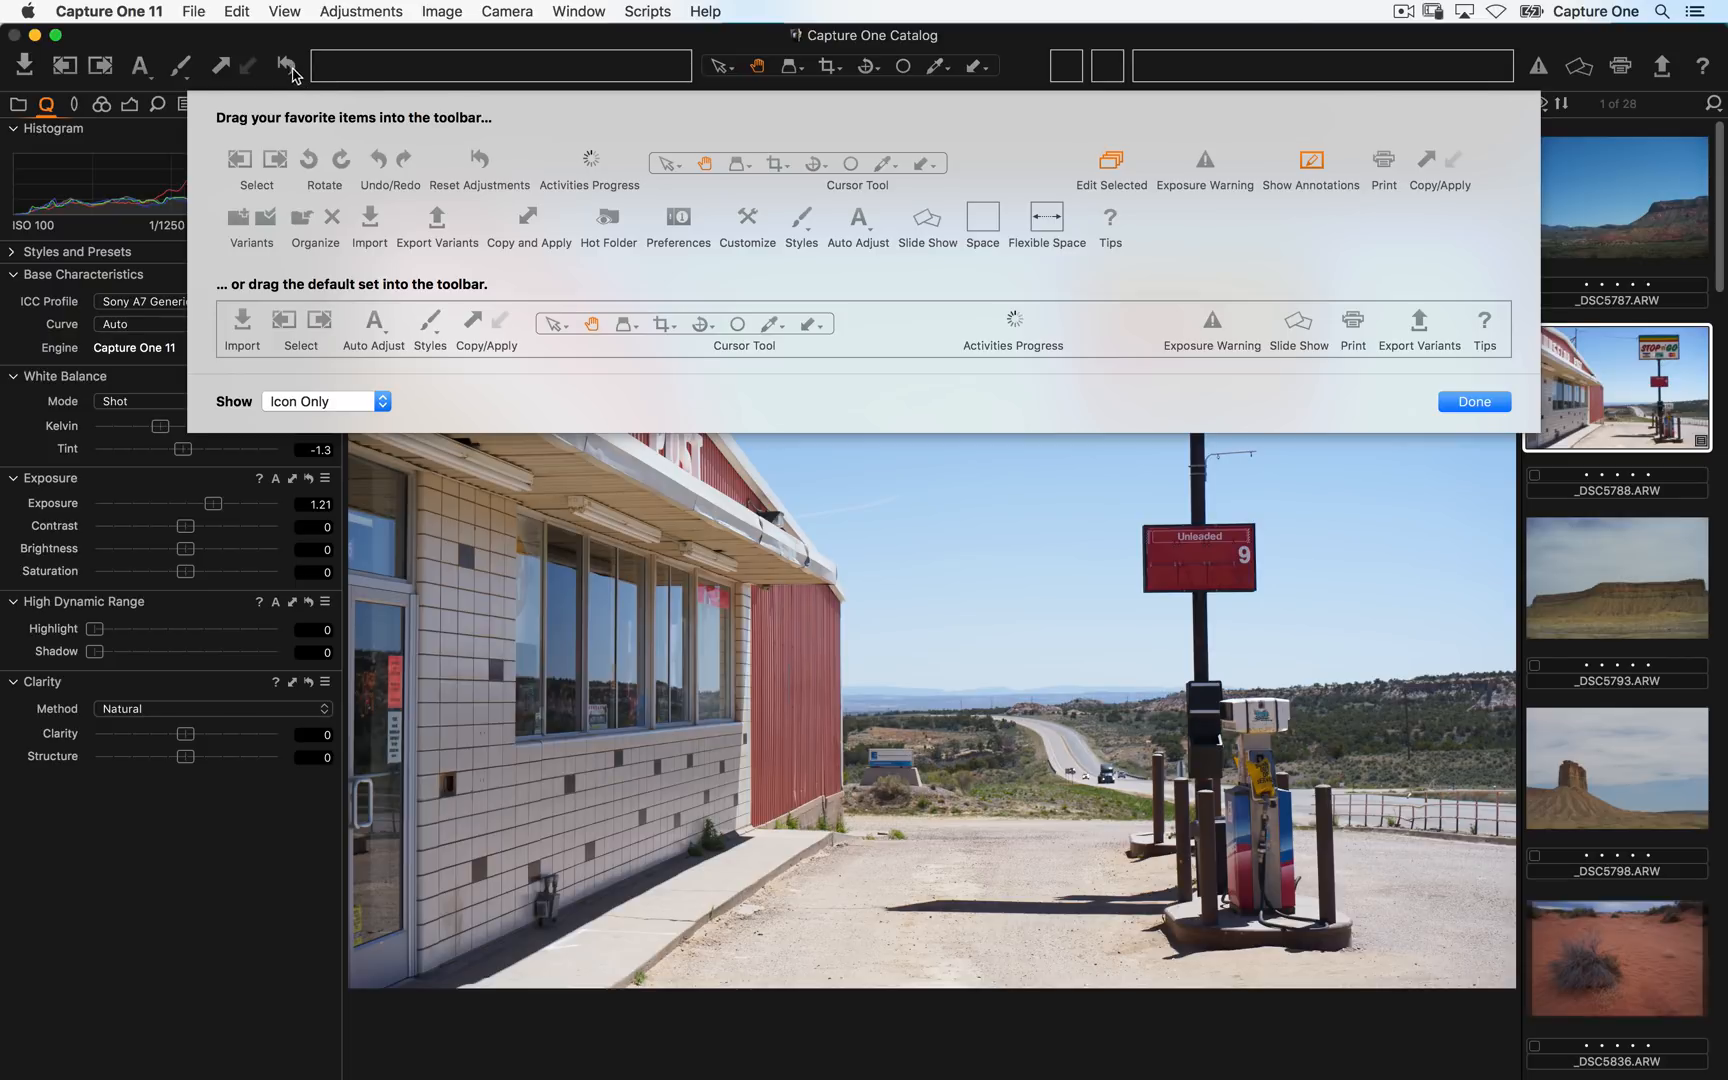
{"action": "left_click", "coordinate": [1474, 402]}
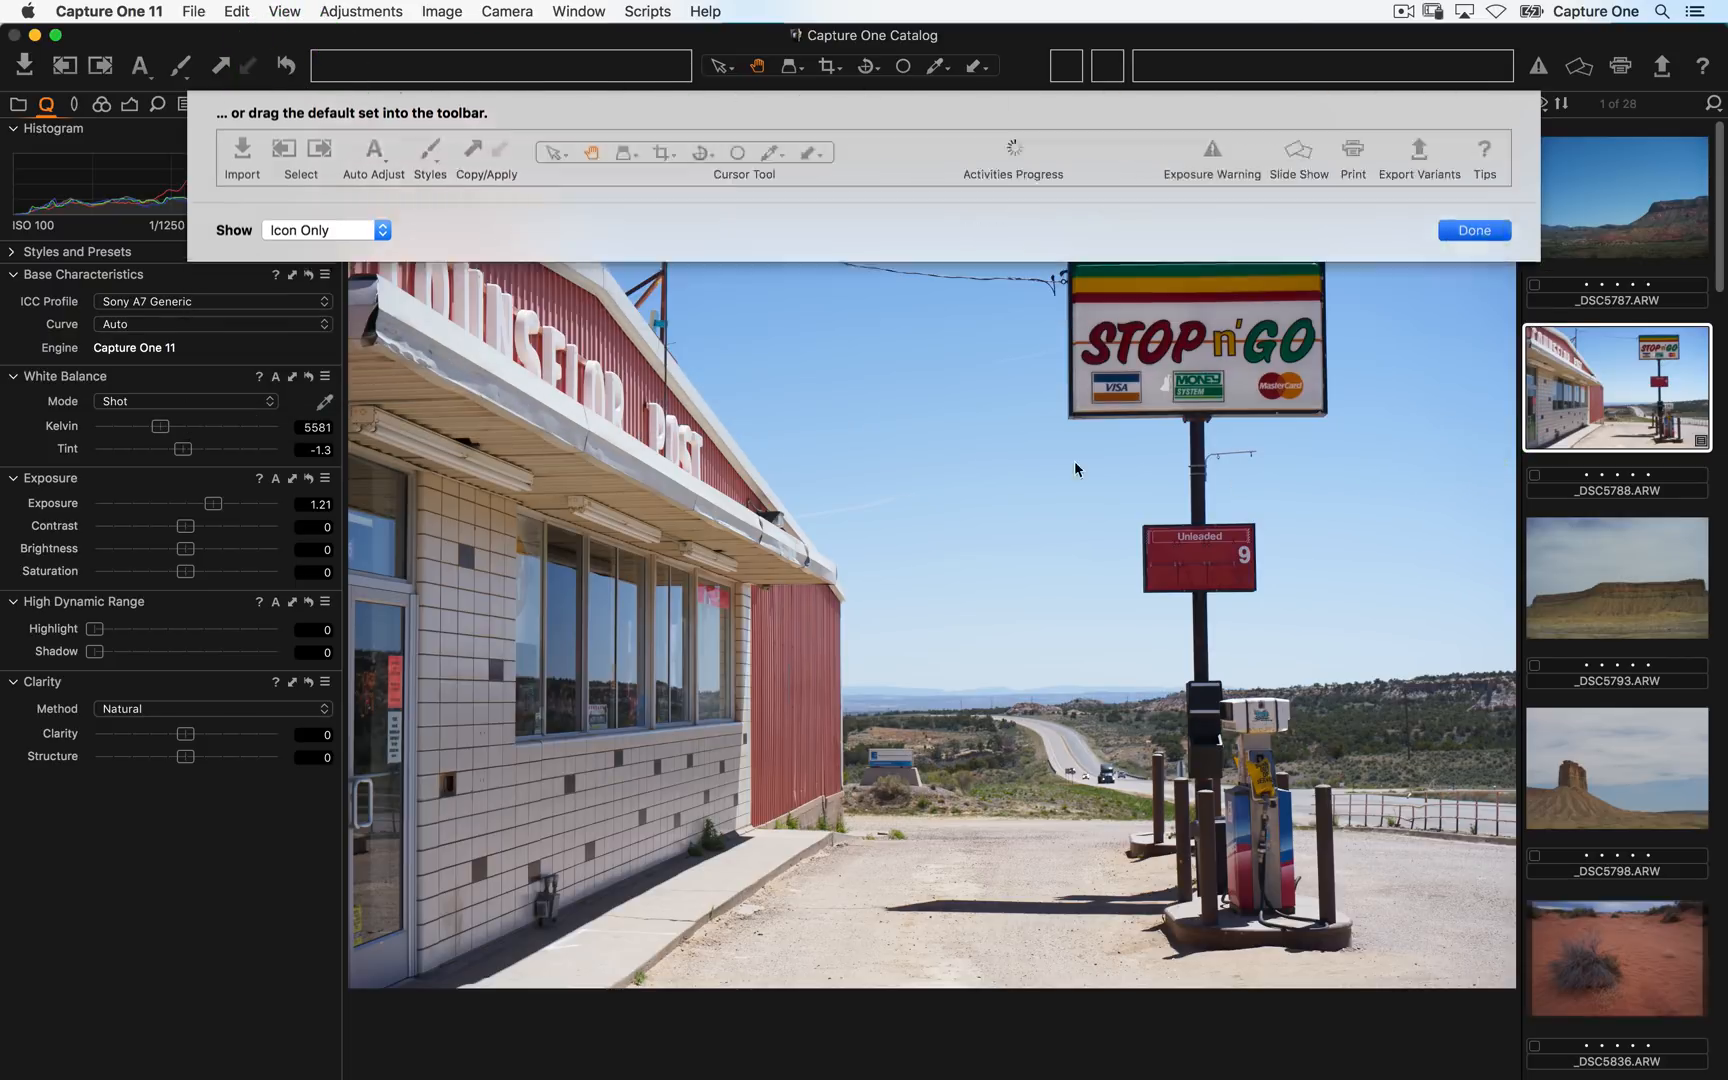
{"action": "left_click", "coordinate": [140, 226]}
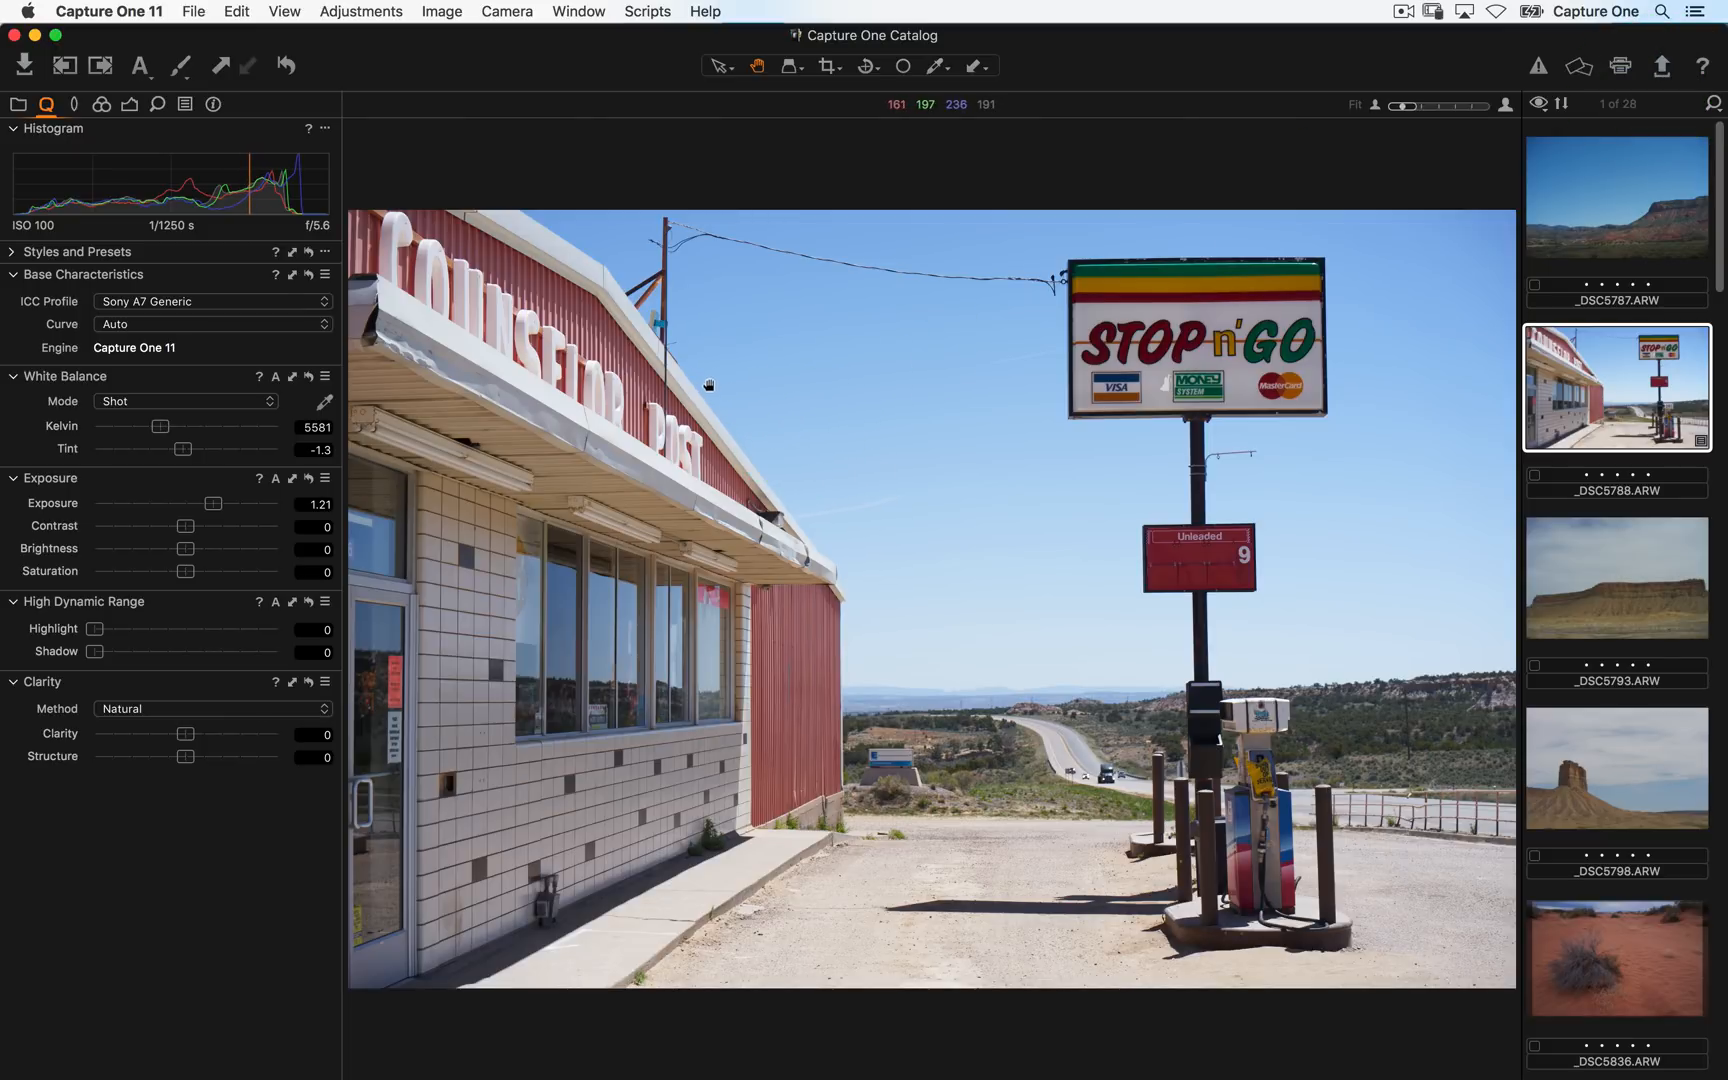
- In the Library tab, expand the Traveler SSD folder hierarchy down to the David Grover folder
{"action": "left_click", "coordinate": [18, 104]}
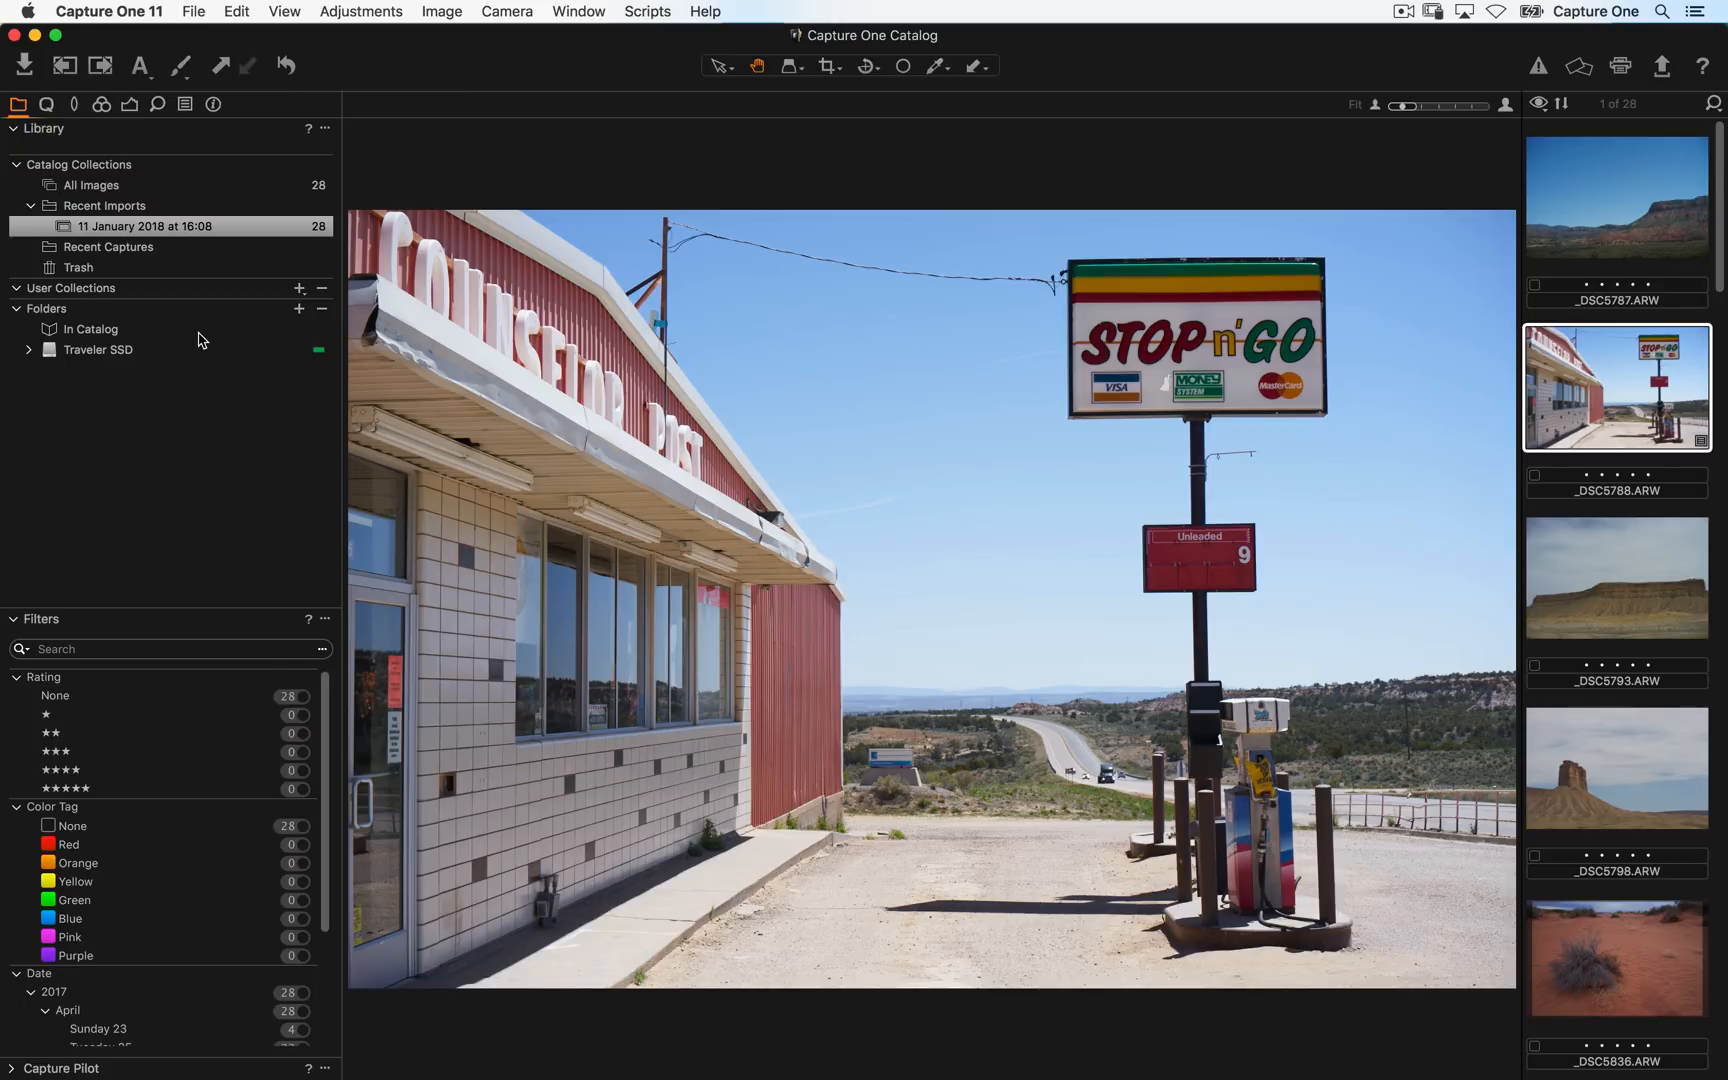
{"action": "left_click", "coordinate": [18, 105]}
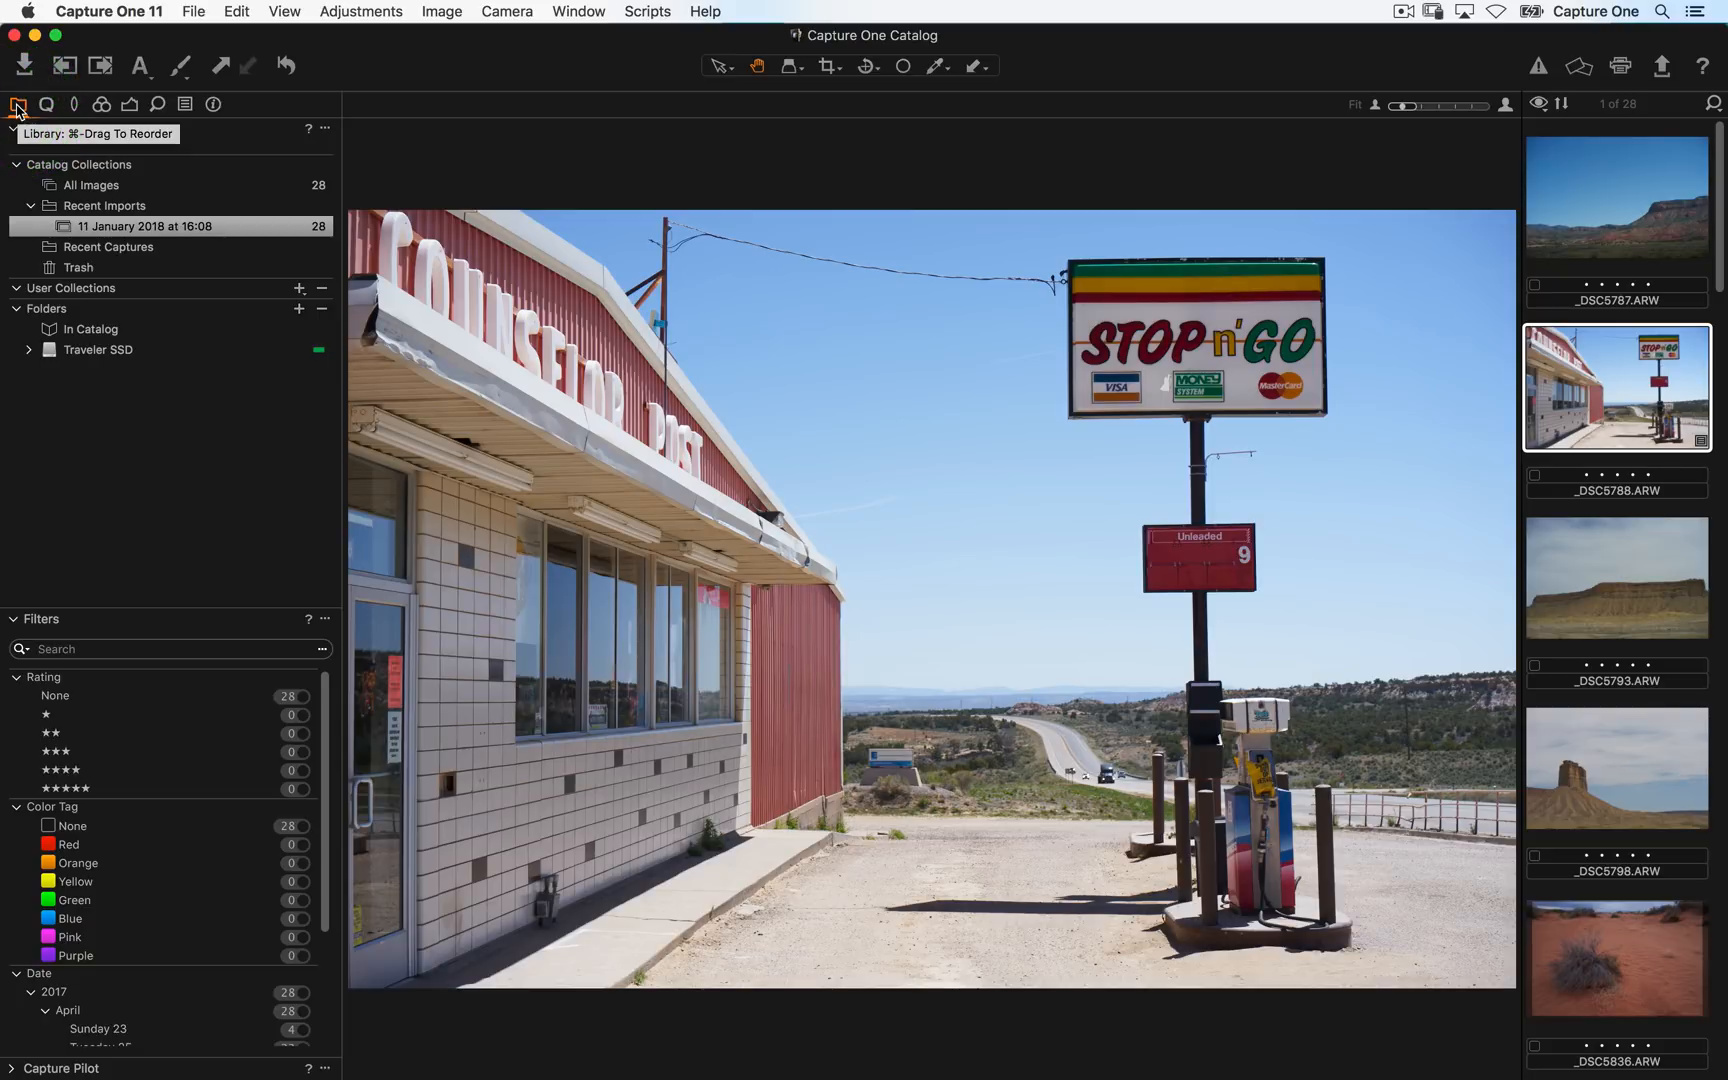
{"action": "left_click", "coordinate": [28, 349]}
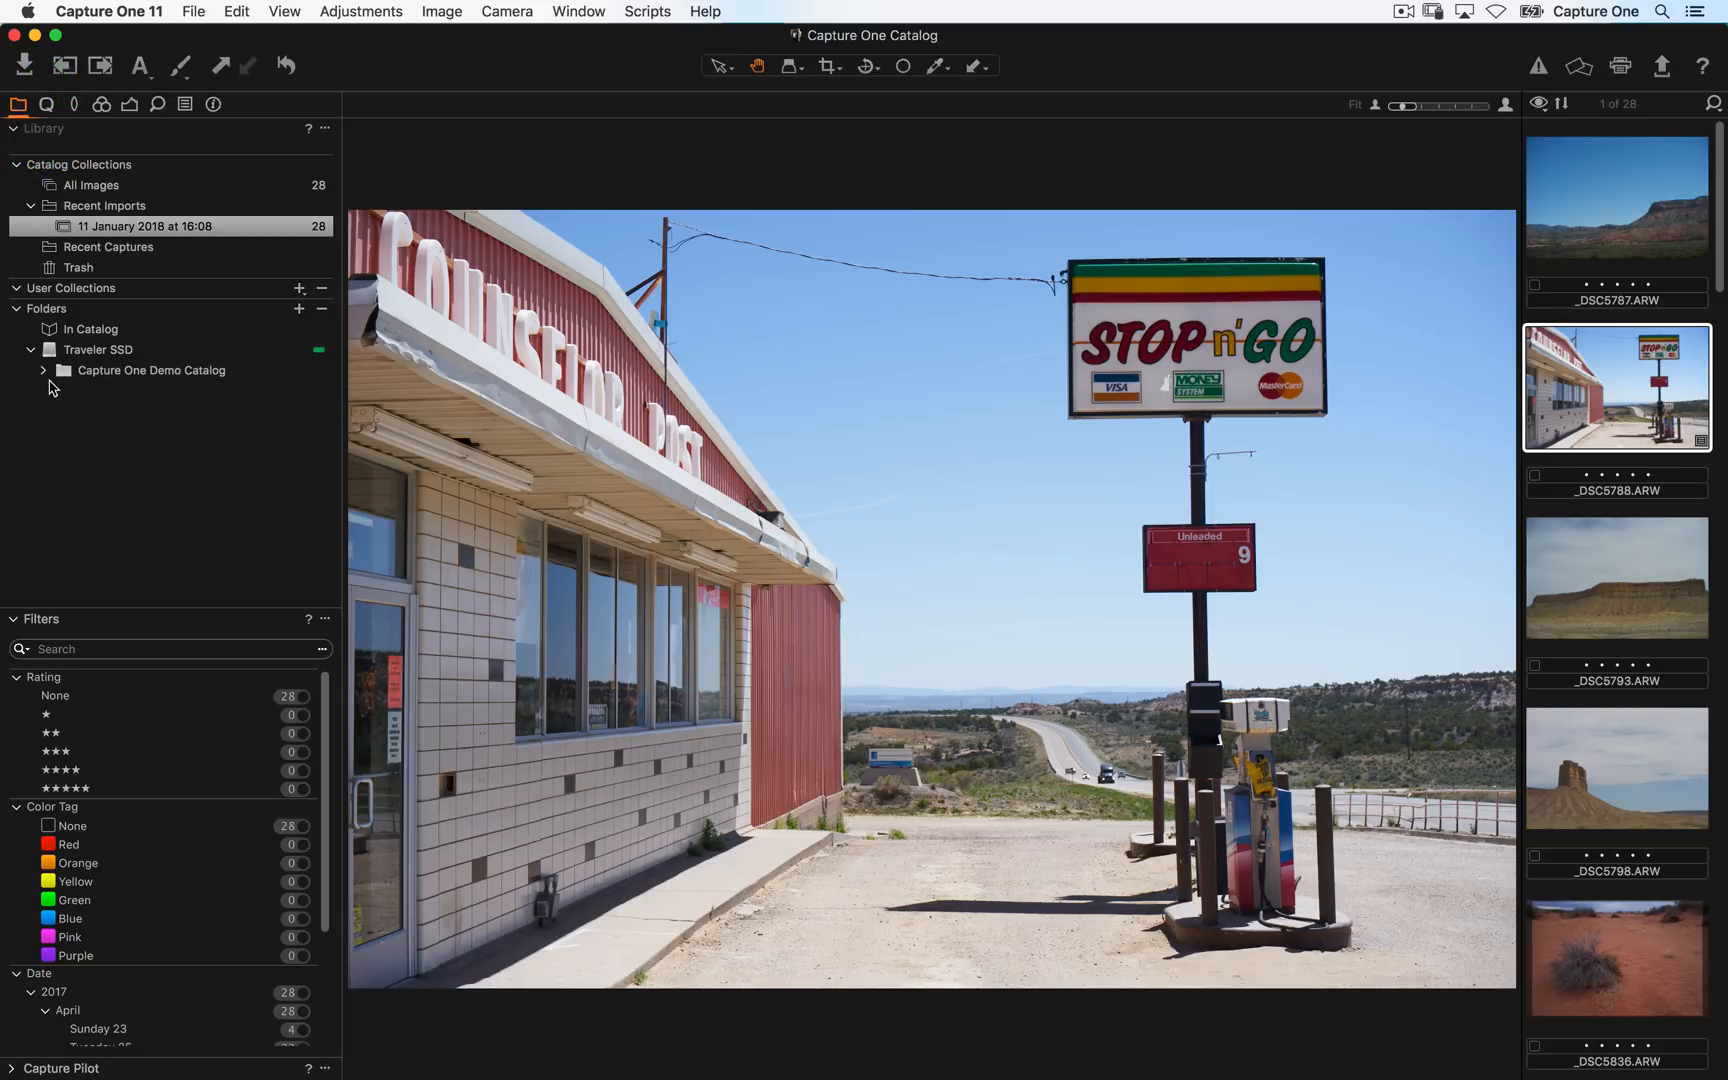
{"action": "left_click", "coordinate": [43, 370]}
{"action": "left_click", "coordinate": [60, 391]}
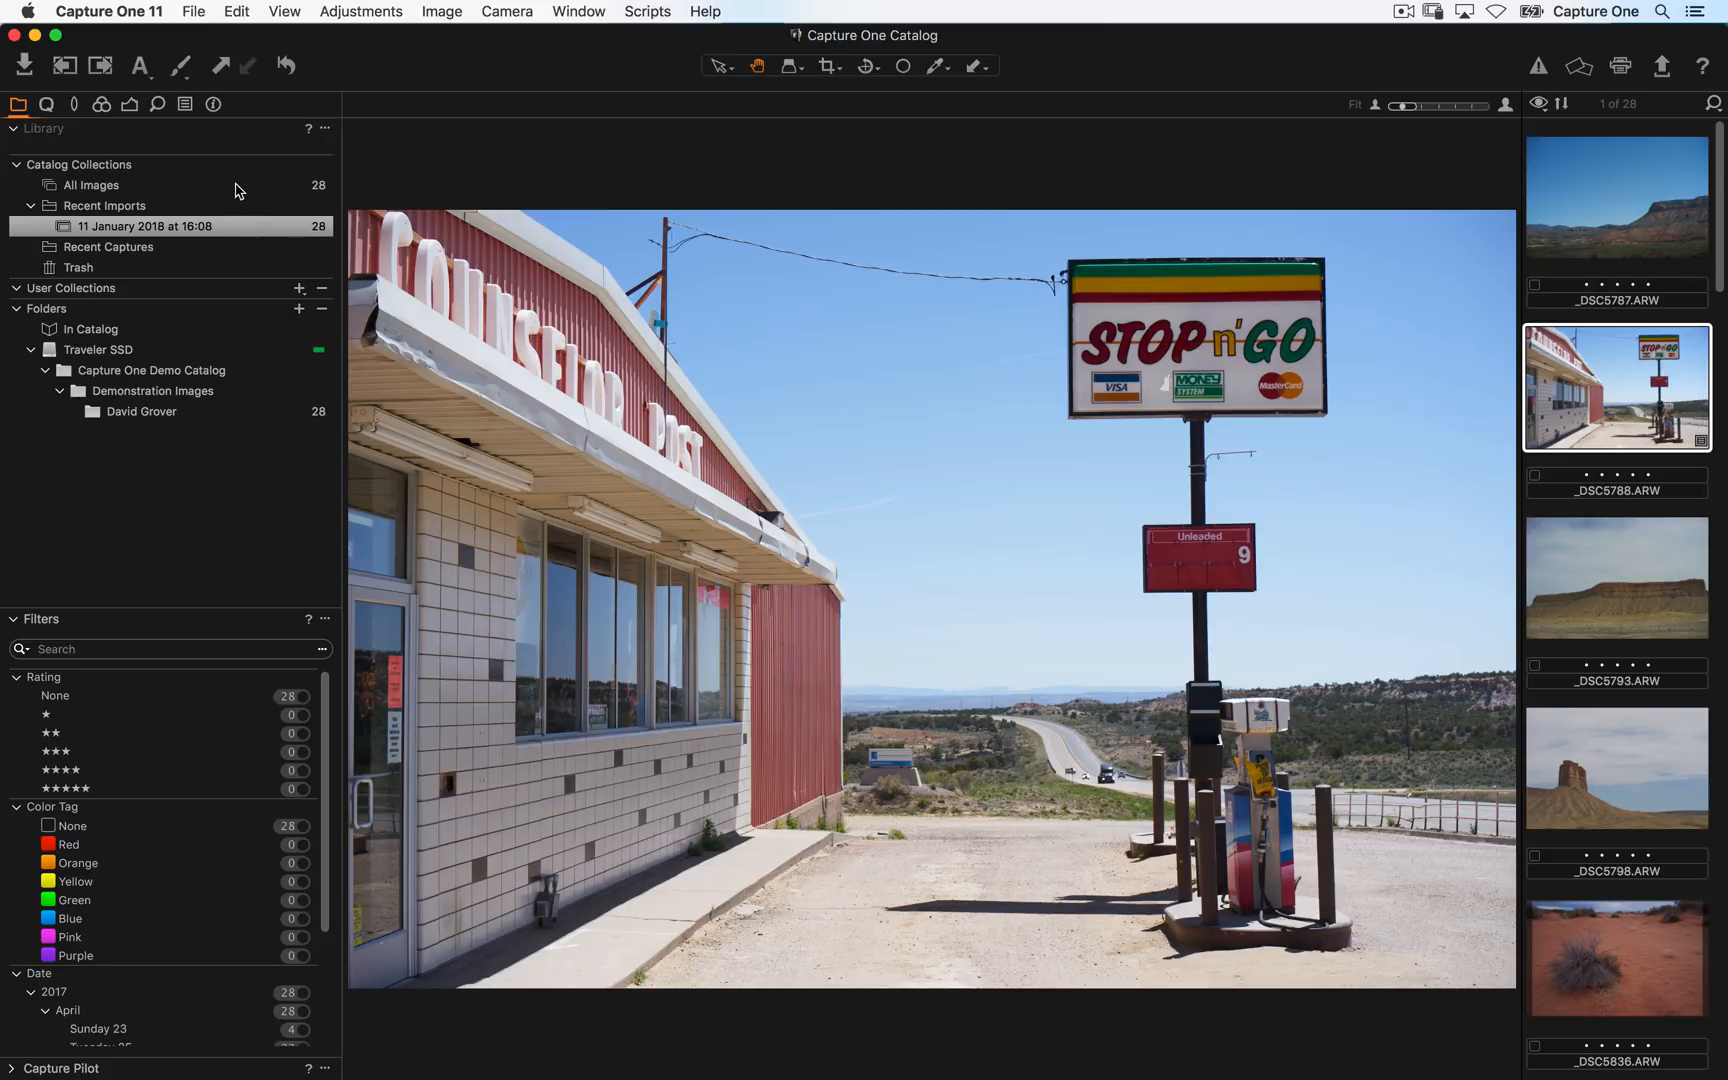
- Browse All Images, Recent Imports, the 11 January 2018 import and the David Grover folder in turn
{"action": "left_click", "coordinate": [131, 182]}
{"action": "left_click", "coordinate": [157, 205]}
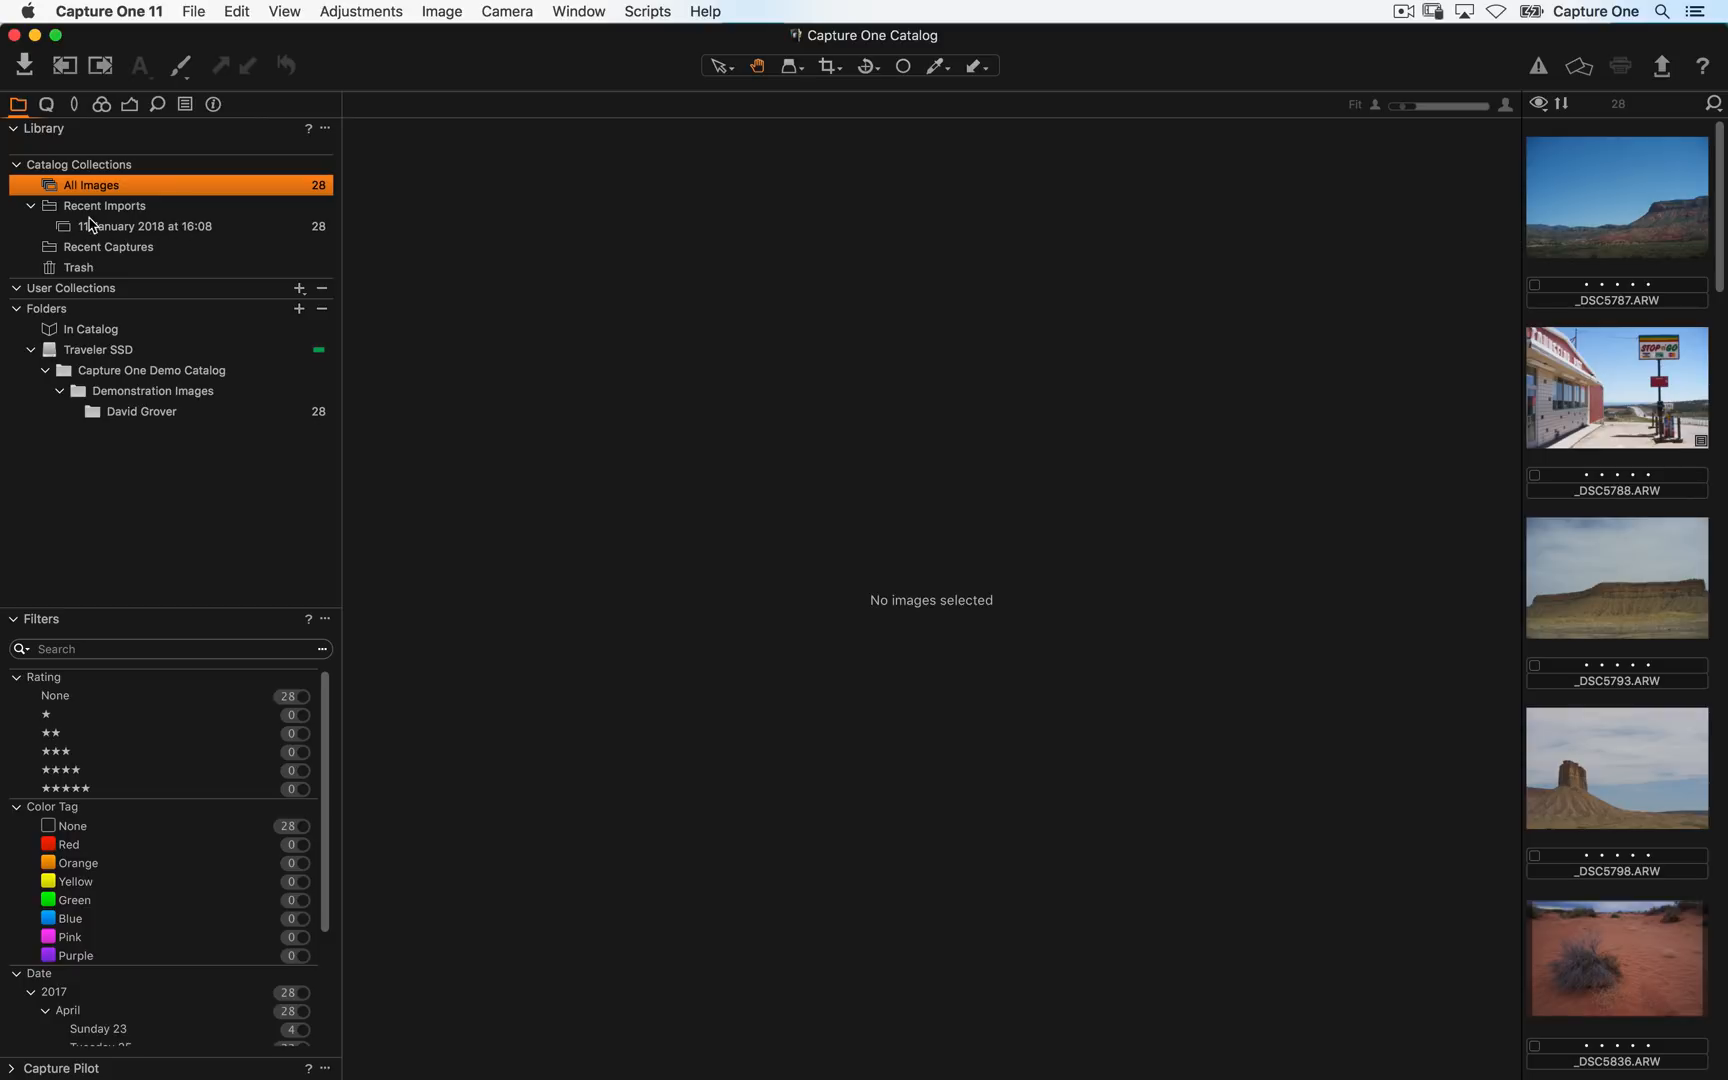
{"action": "left_click", "coordinate": [138, 230]}
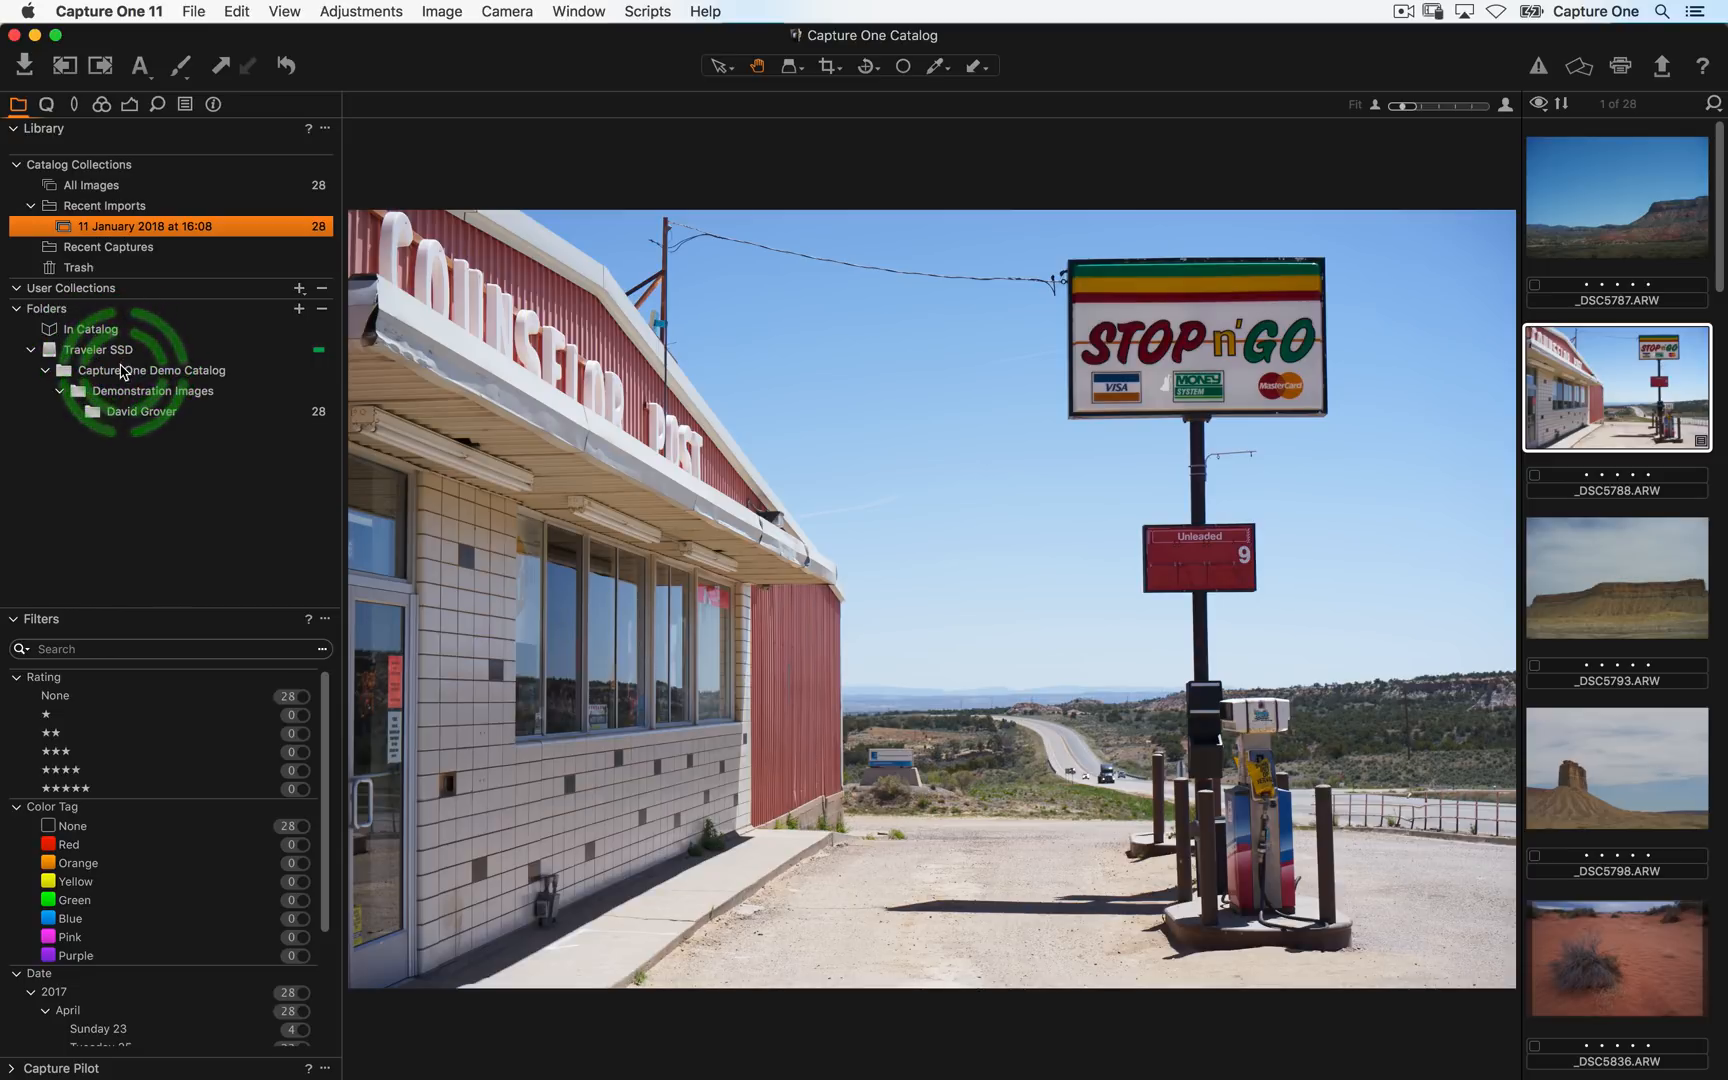
{"action": "left_click", "coordinate": [158, 415]}
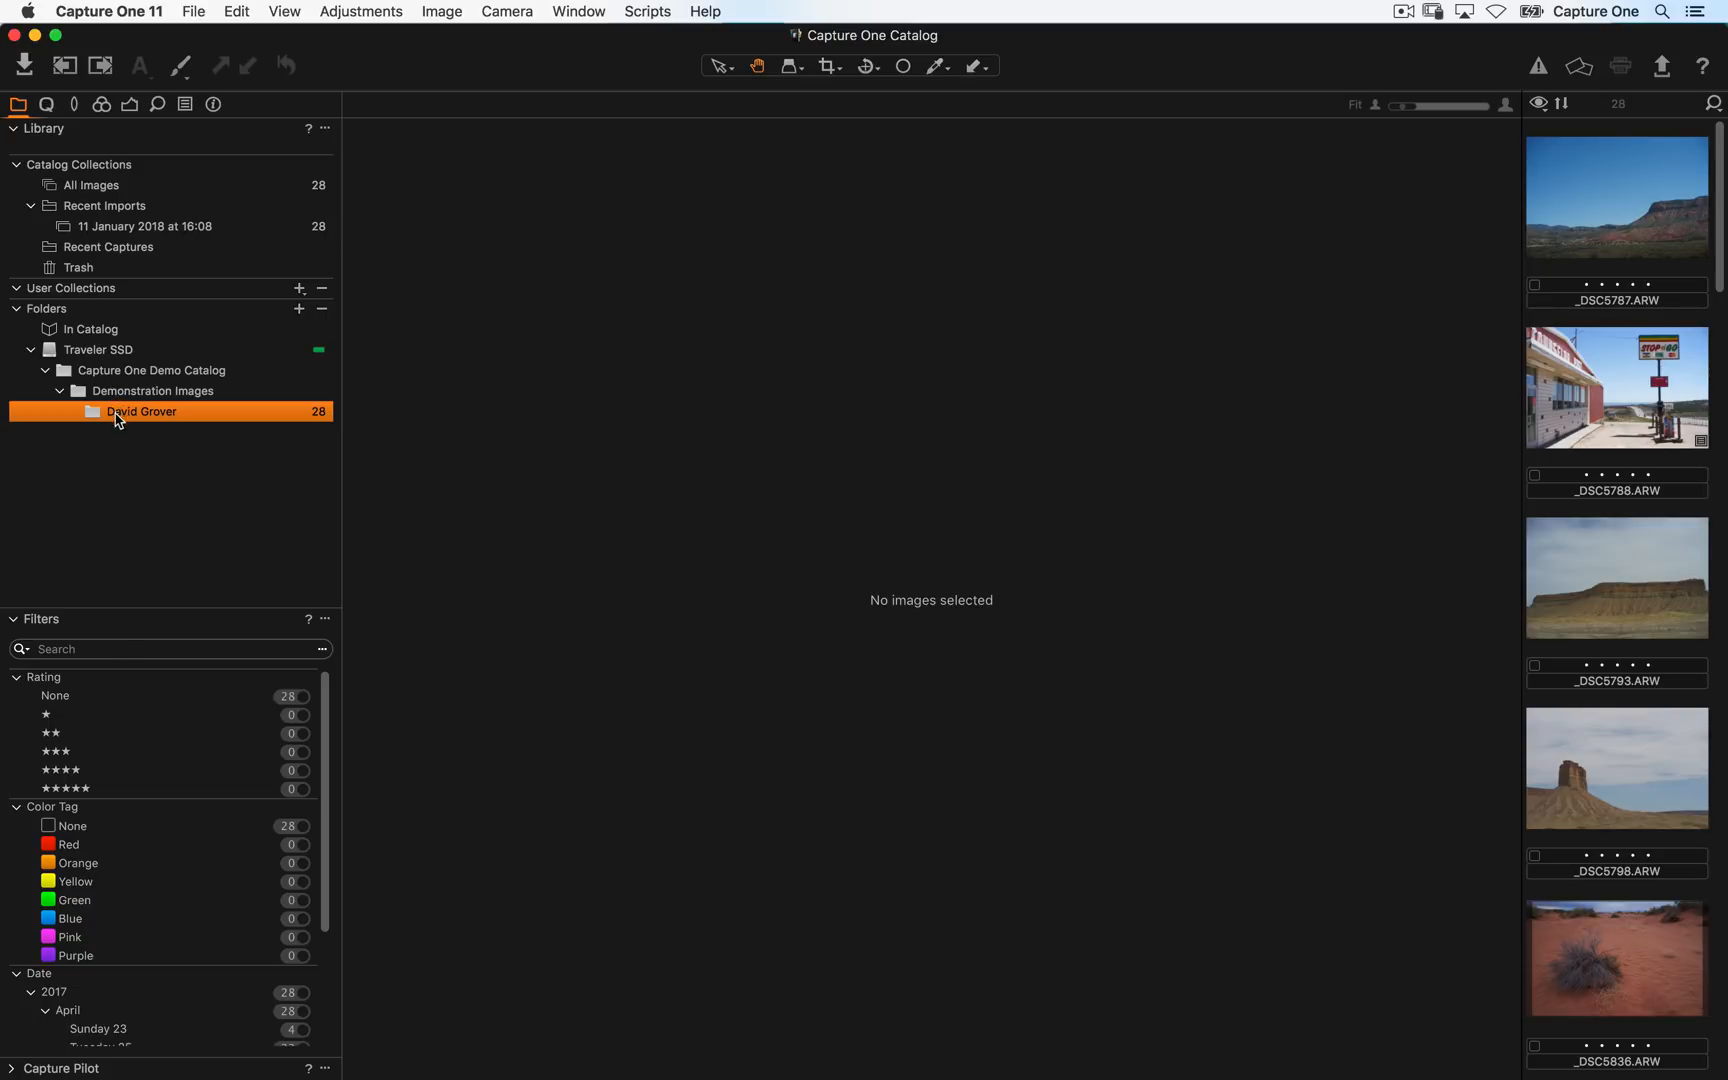
- Hide the viewer so the David Grover images fill the window as a browser grid
{"action": "key", "text": "alt+super+v"}
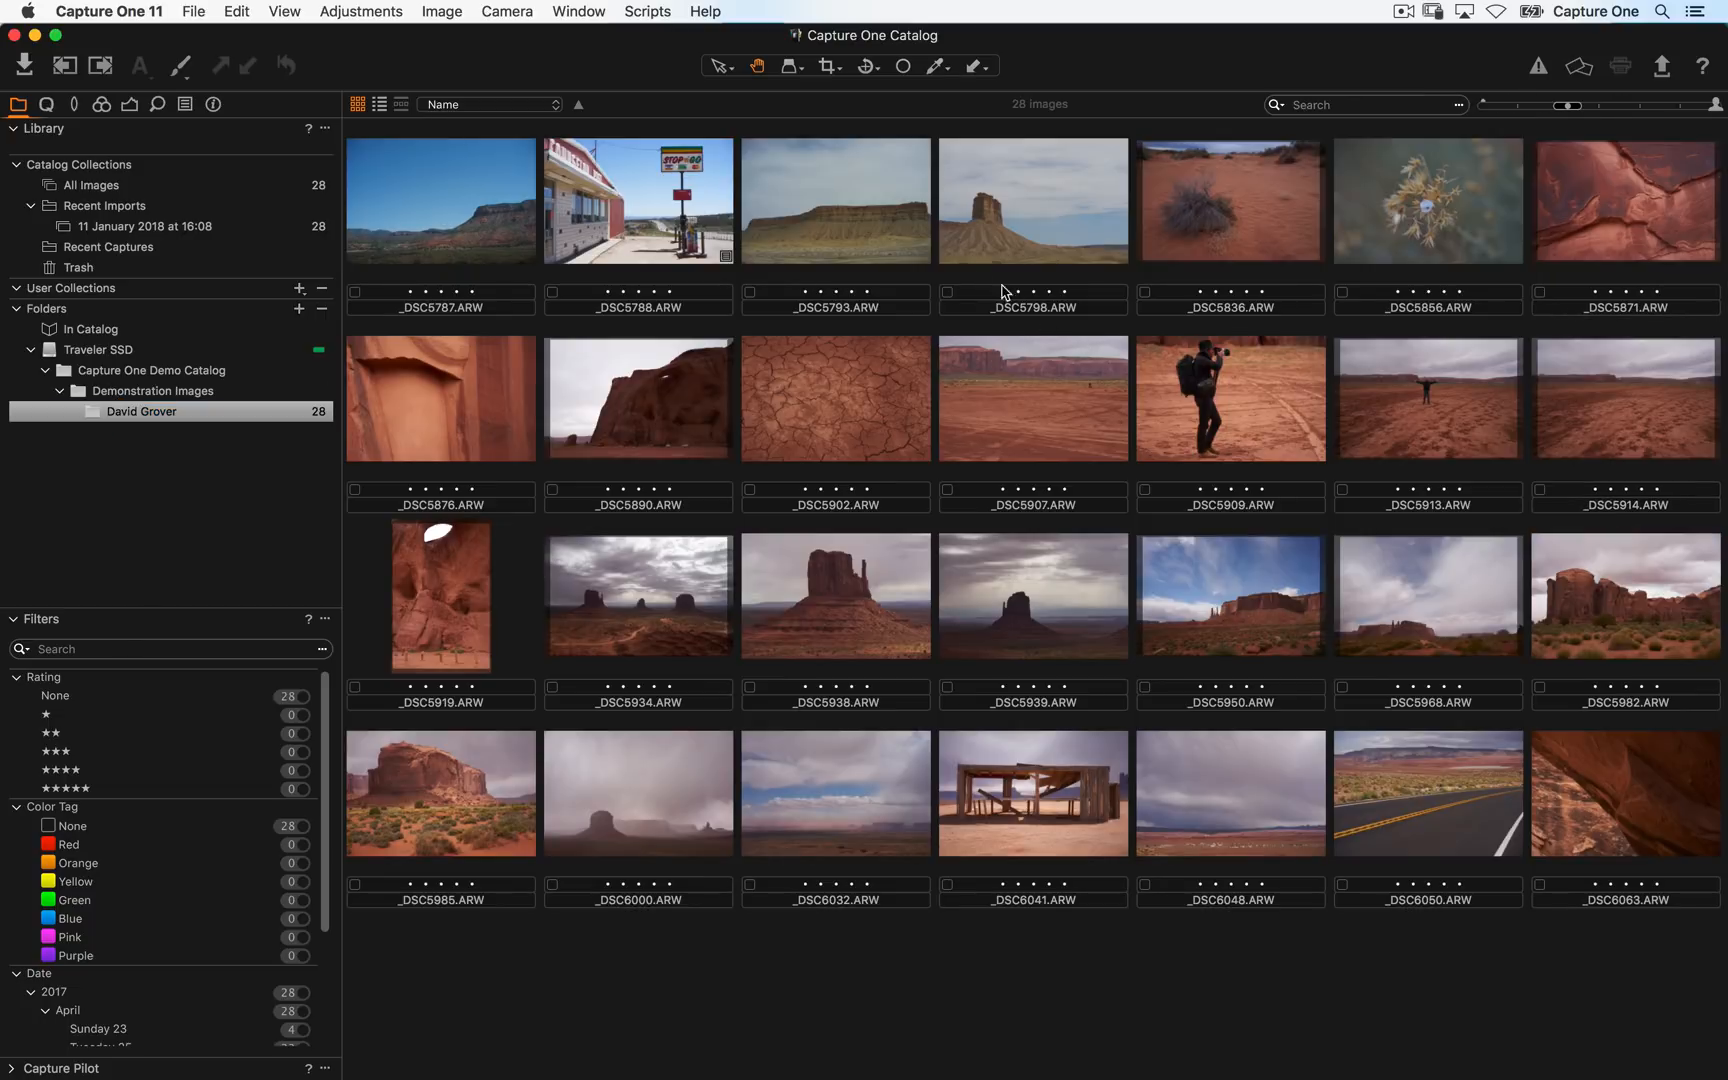
{"action": "left_click_drag", "start_coordinate": [856, 214], "coordinate": [413, 349]}
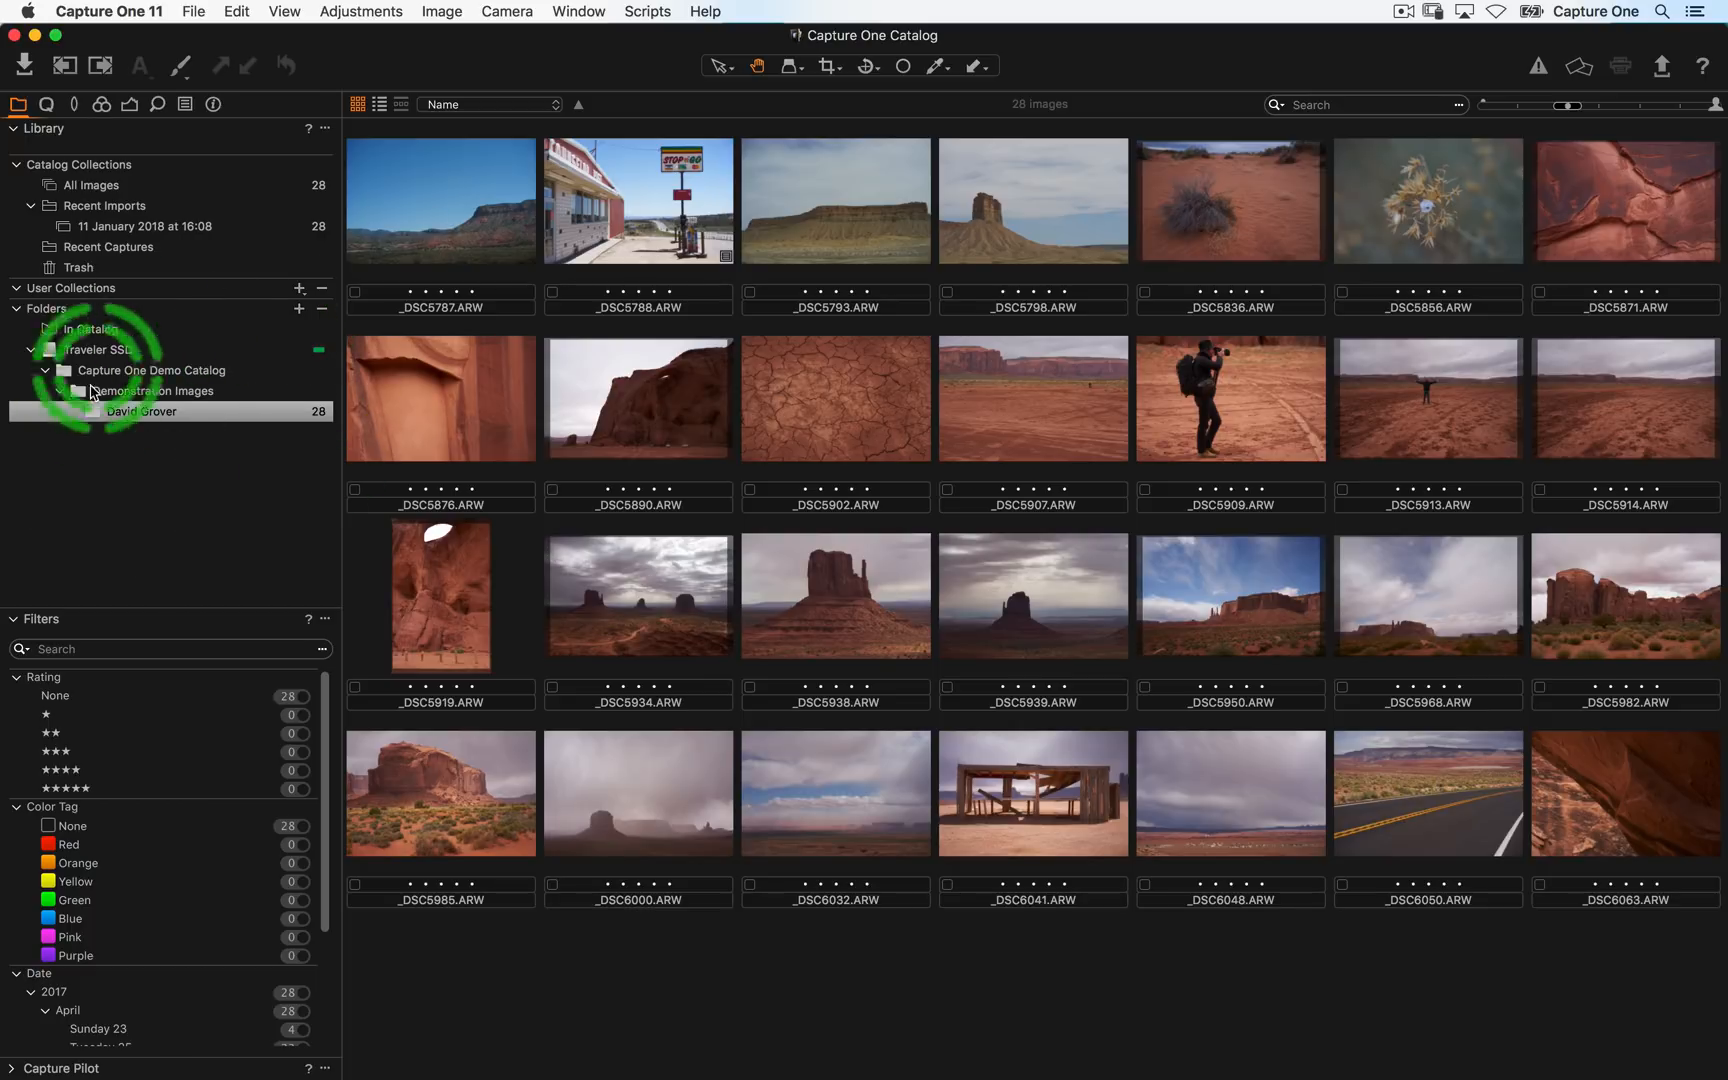
{"action": "left_click_drag", "start_coordinate": [110, 414], "coordinate": [214, 509]}
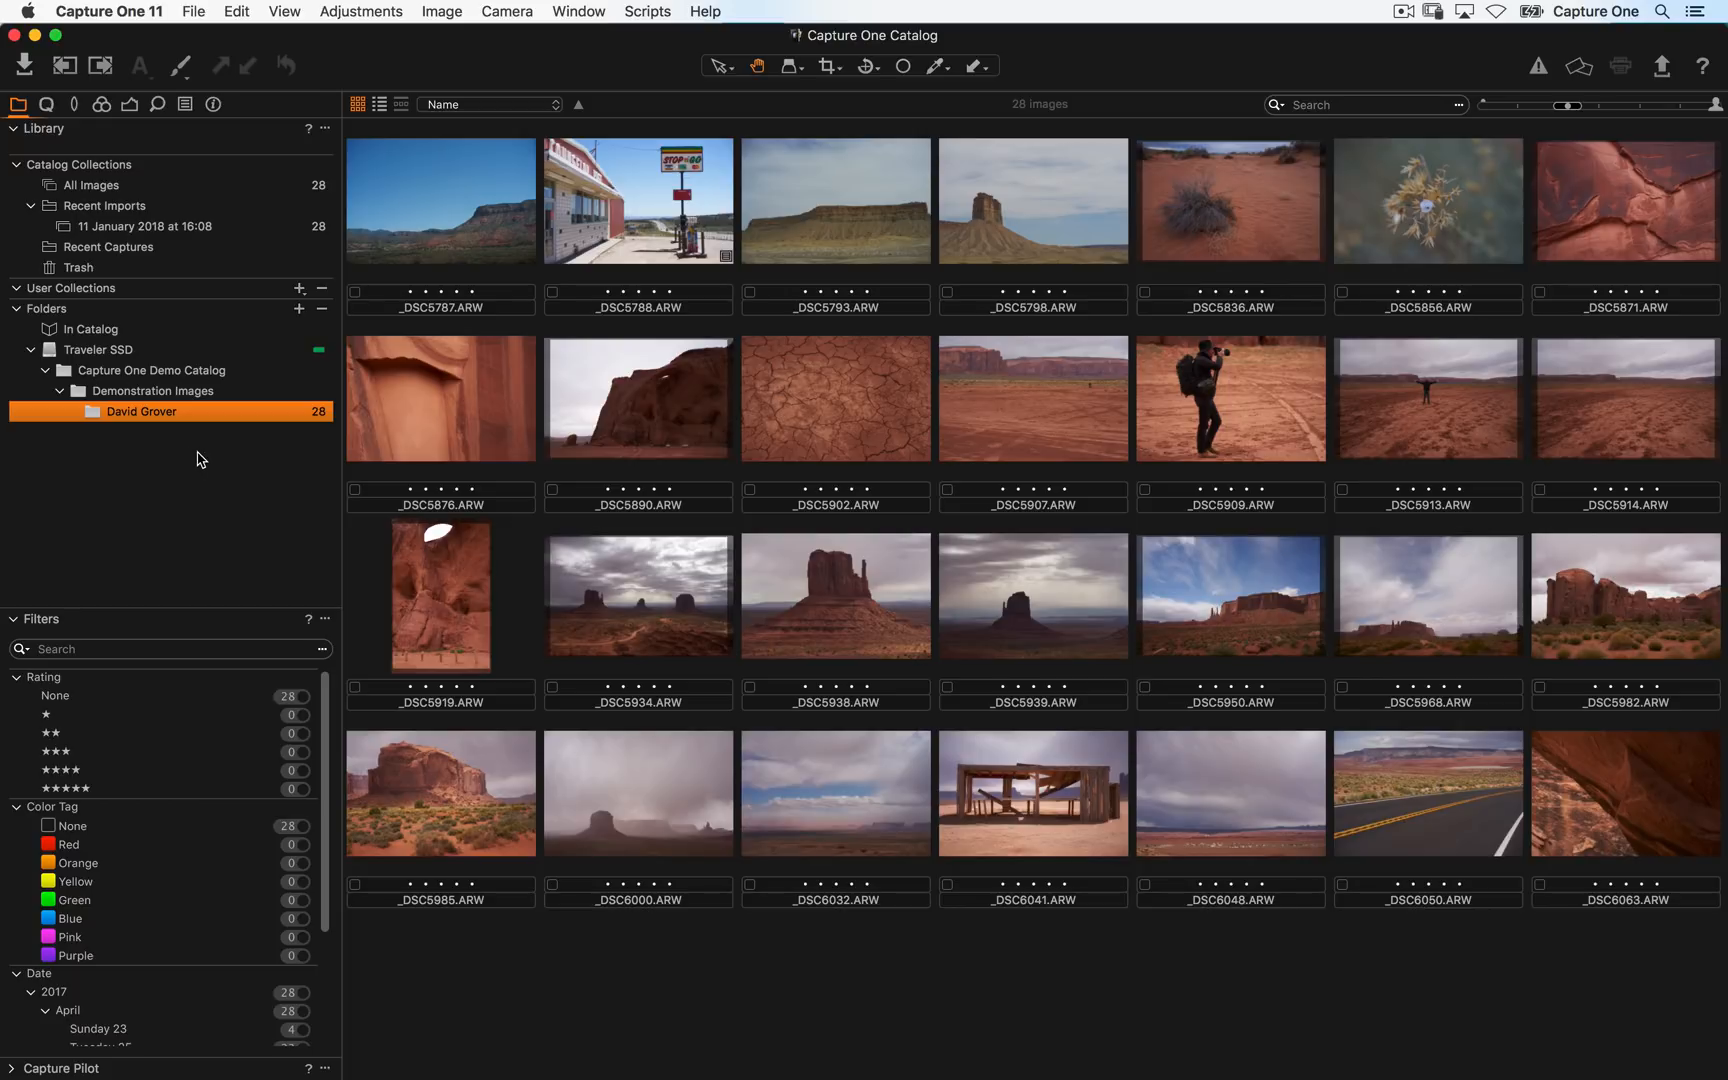
- Switch to Finder, open the Traveler SSD drive, and return to Capture One
{"action": "key", "text": "super+Tab"}
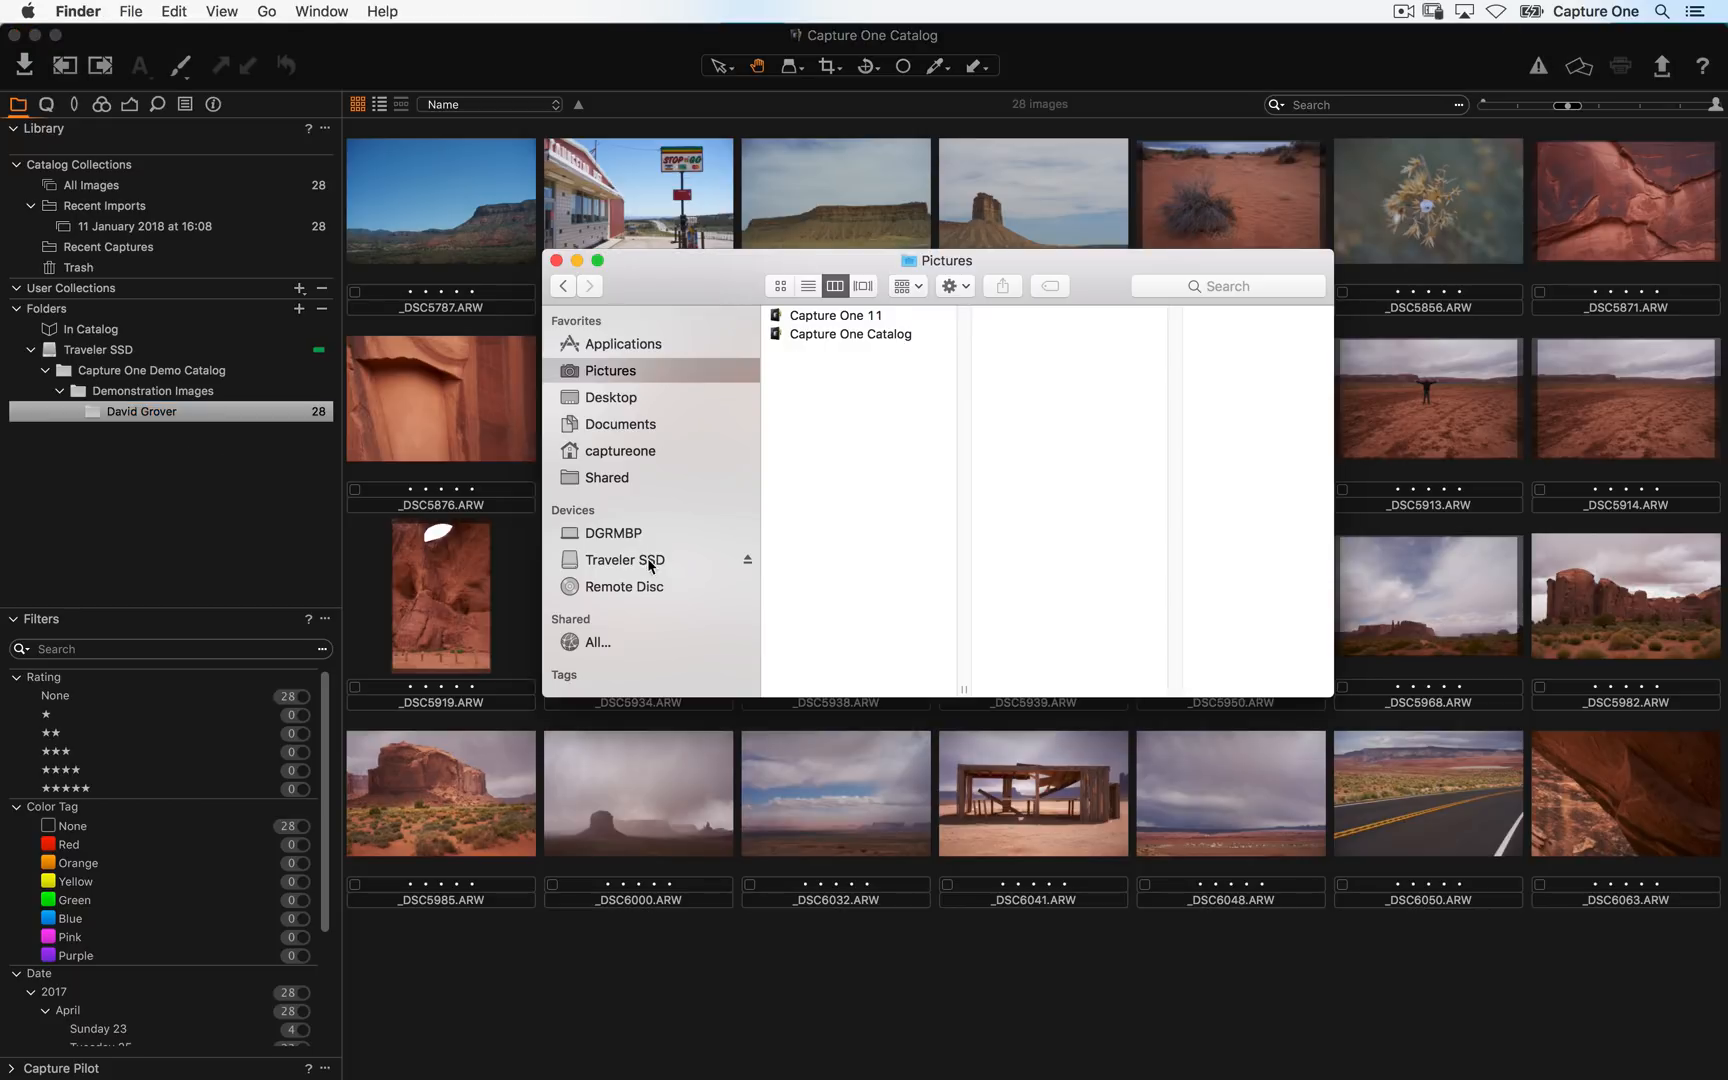
{"action": "left_click", "coordinate": [648, 562]}
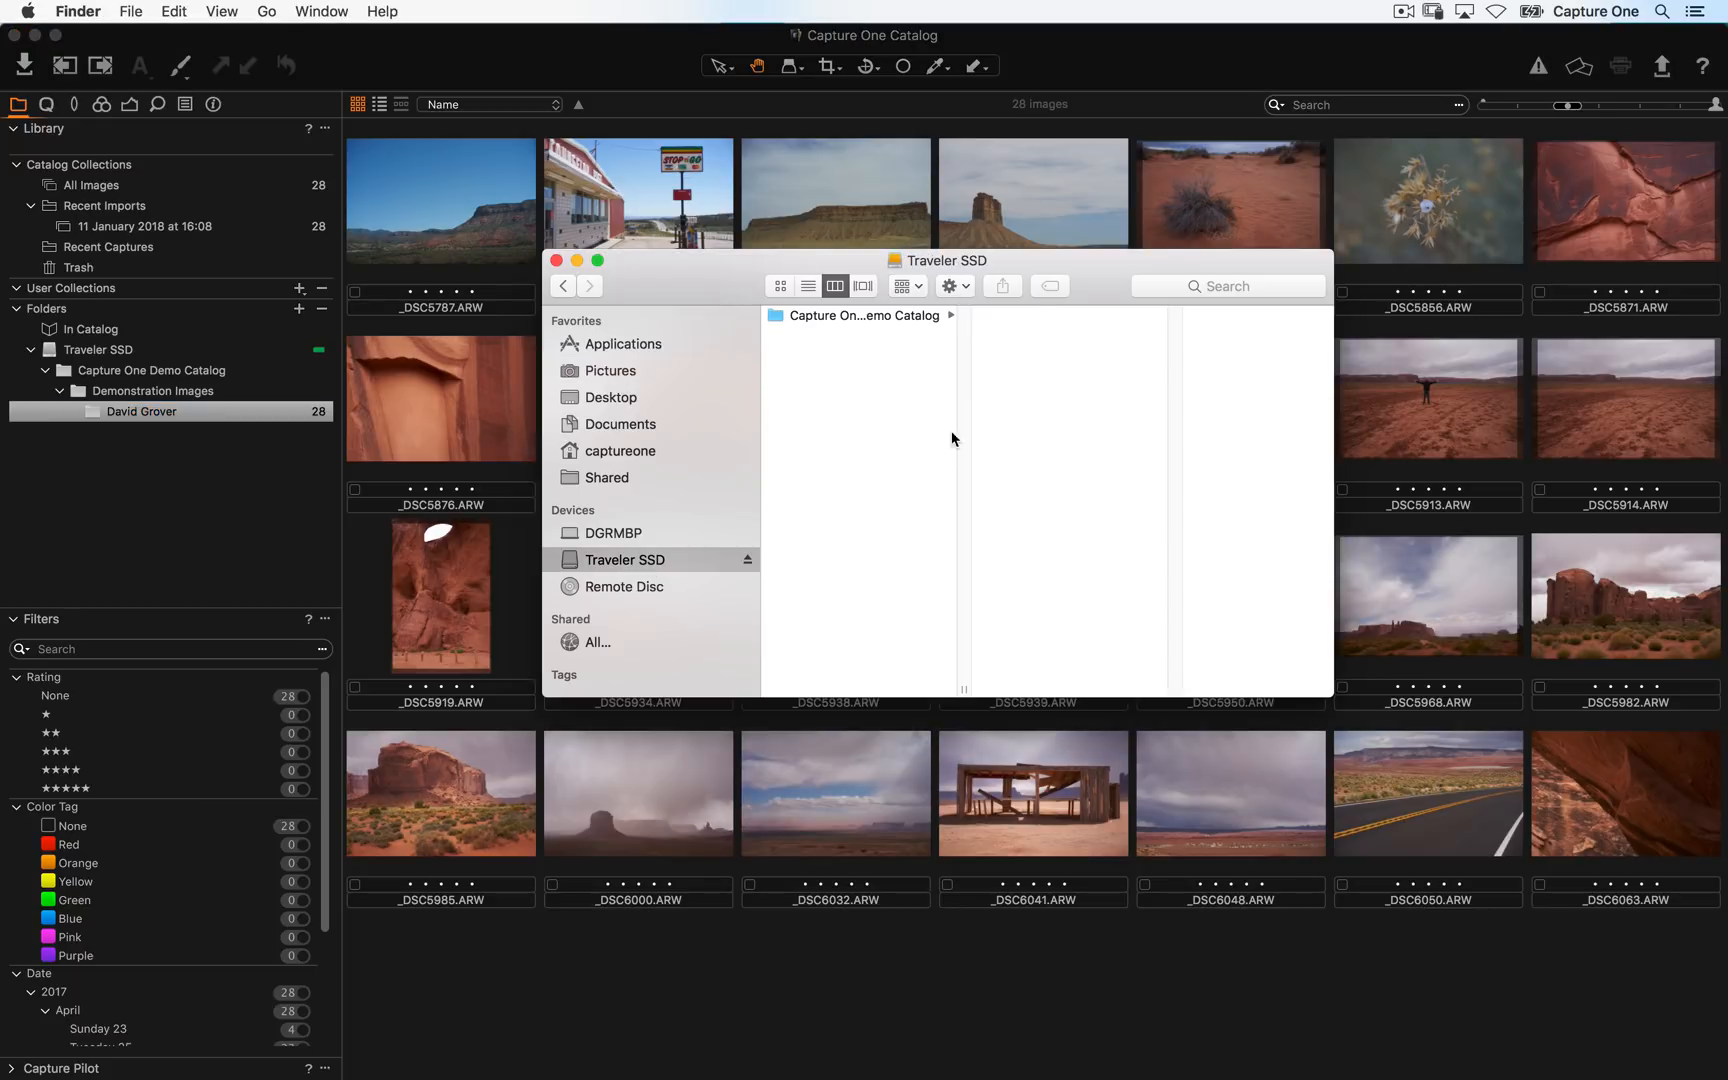
{"action": "left_click", "coordinate": [222, 520]}
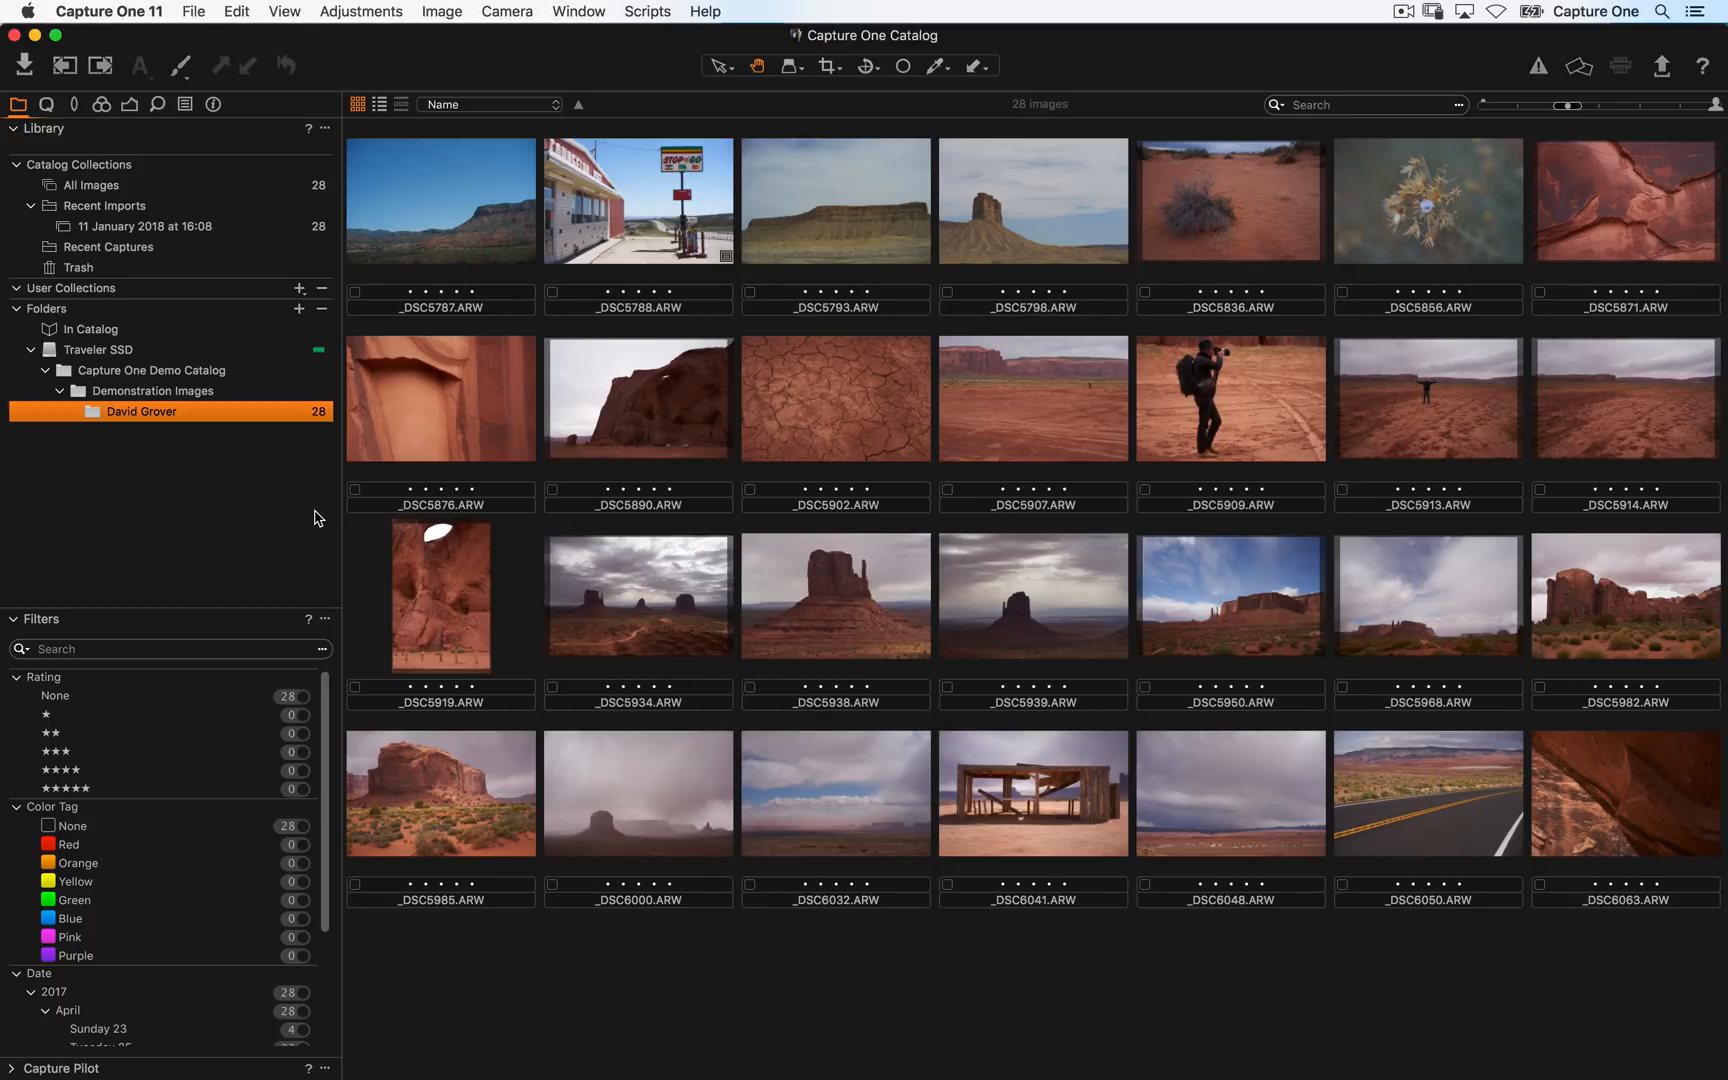
- Examine the context menus of the _DSC5788.ARW thumbnail and the David Grover folder
{"action": "left_click", "coordinate": [628, 224]}
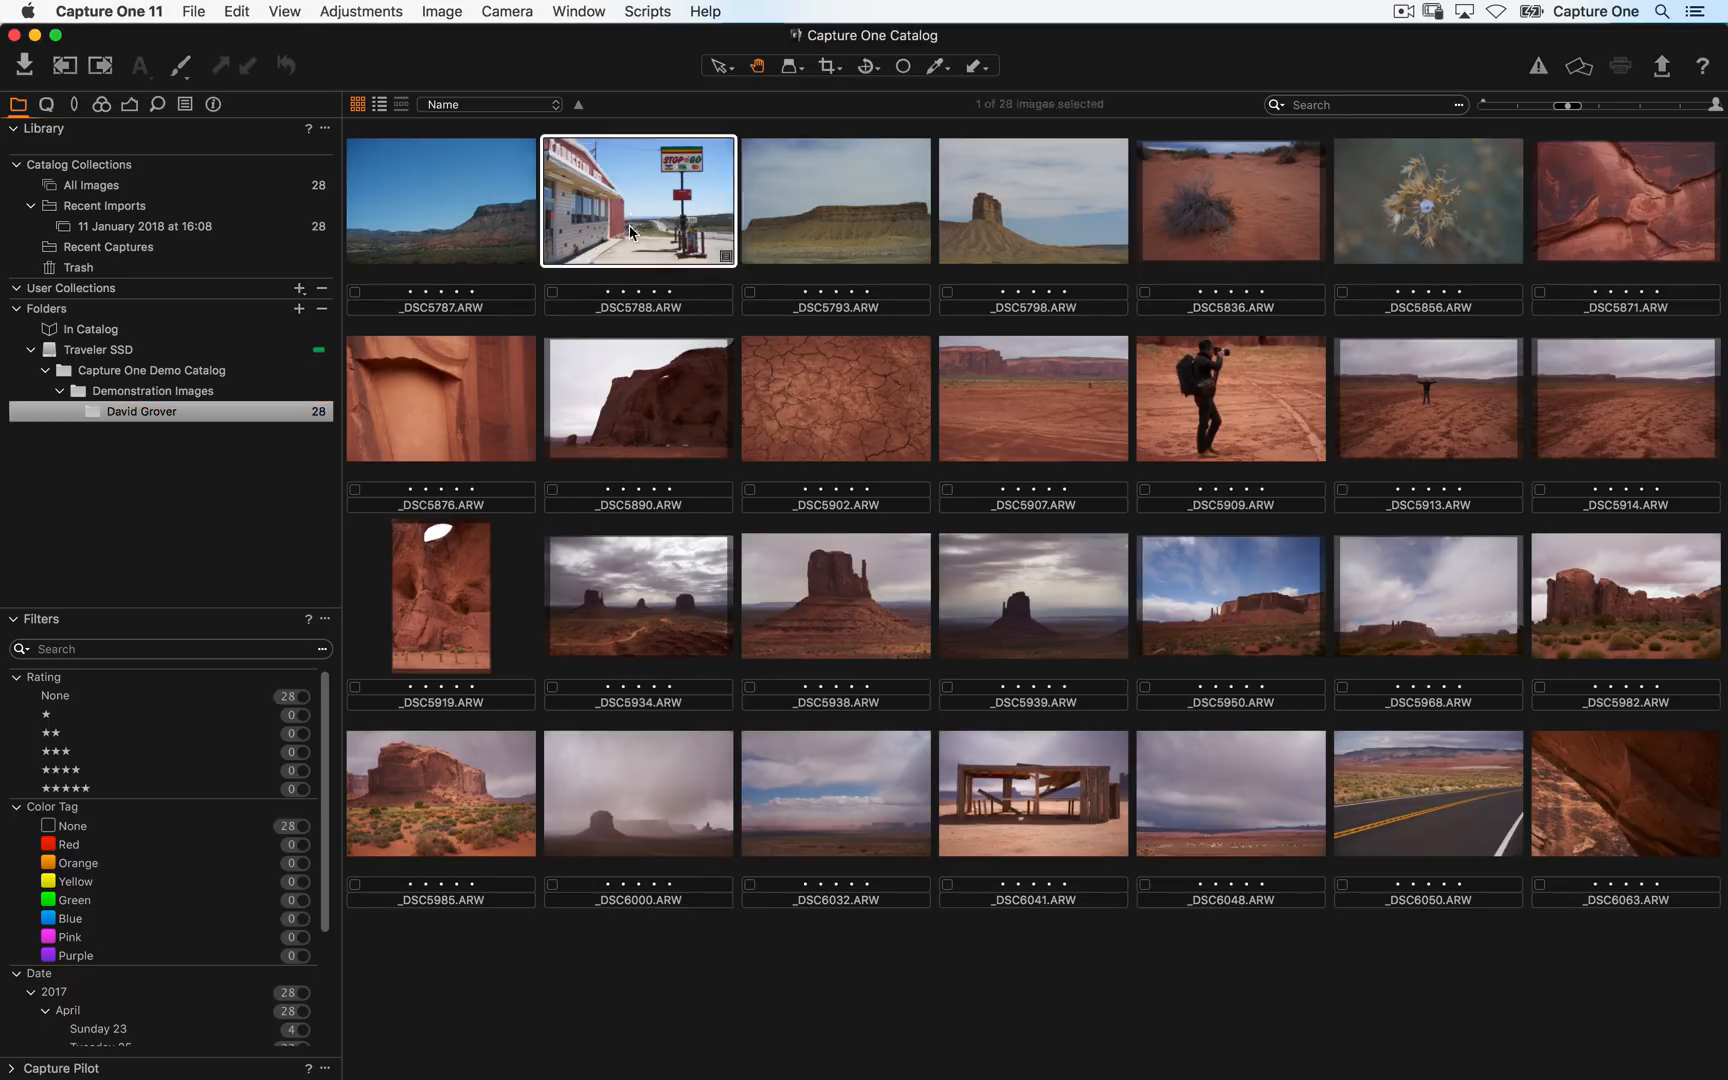
{"action": "right_click", "coordinate": [628, 224]}
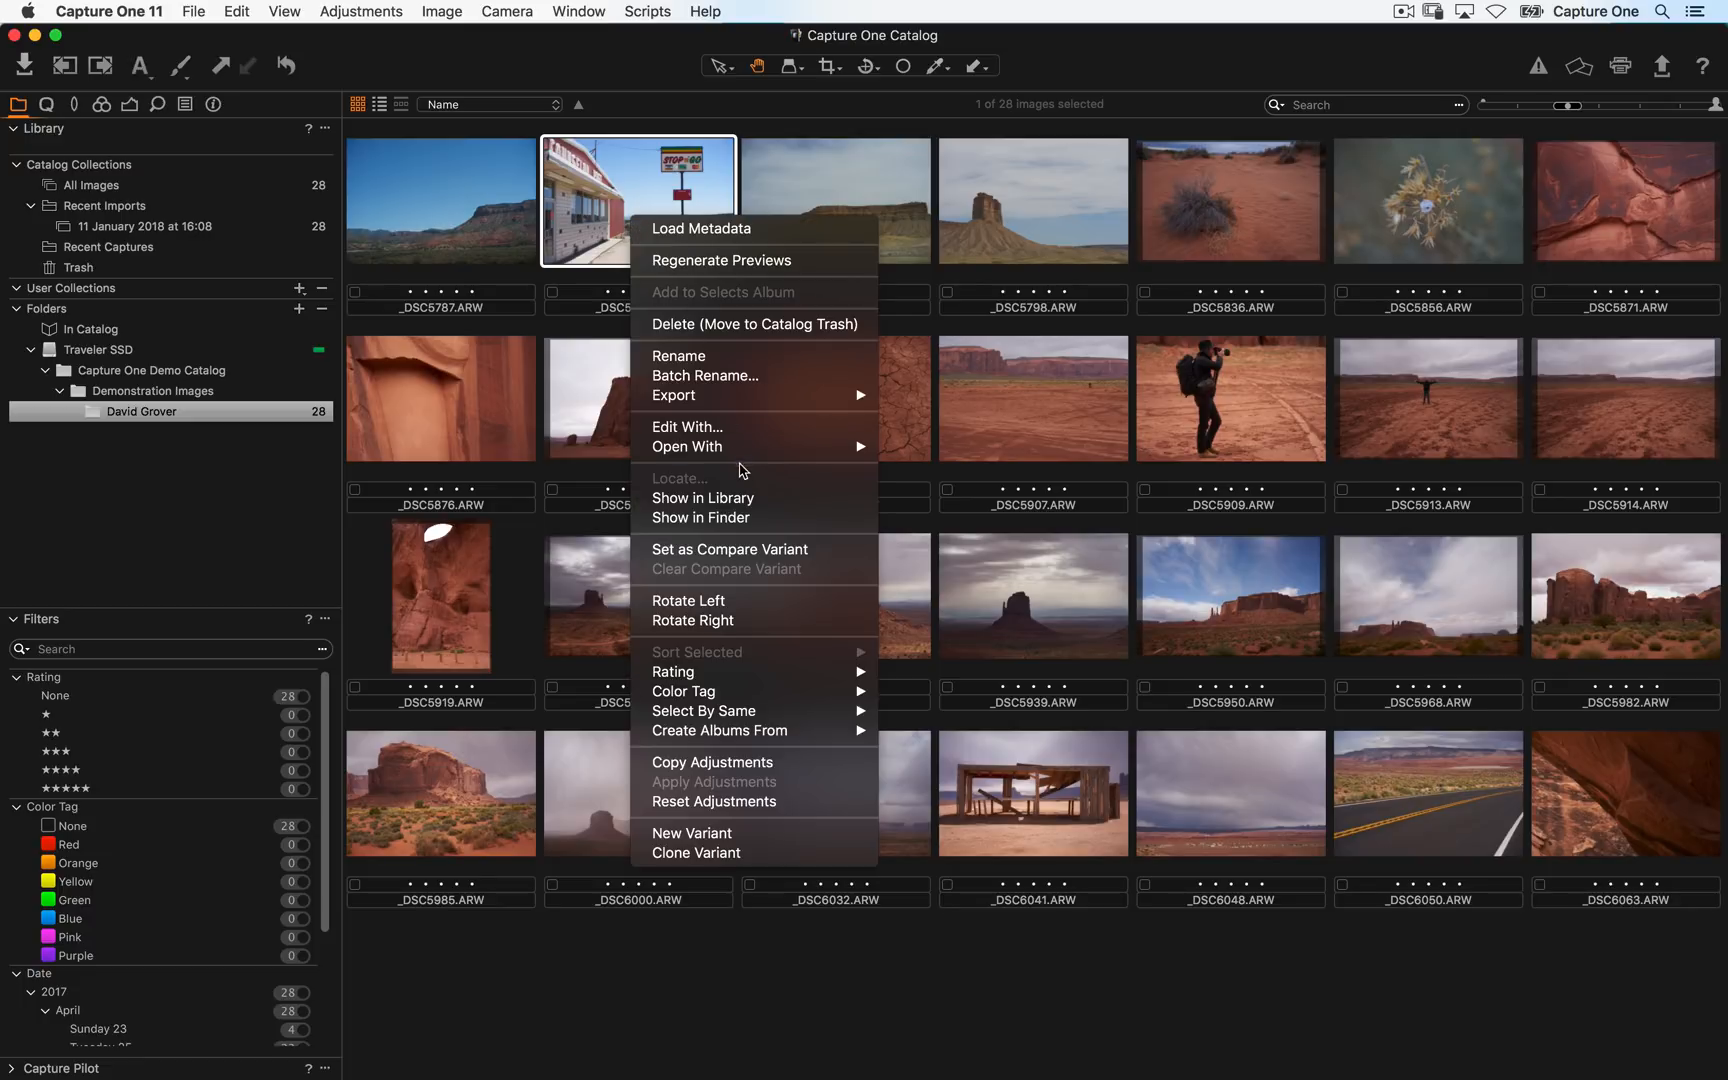
{"action": "key", "text": "Escape"}
{"action": "right_click", "coordinate": [676, 212]}
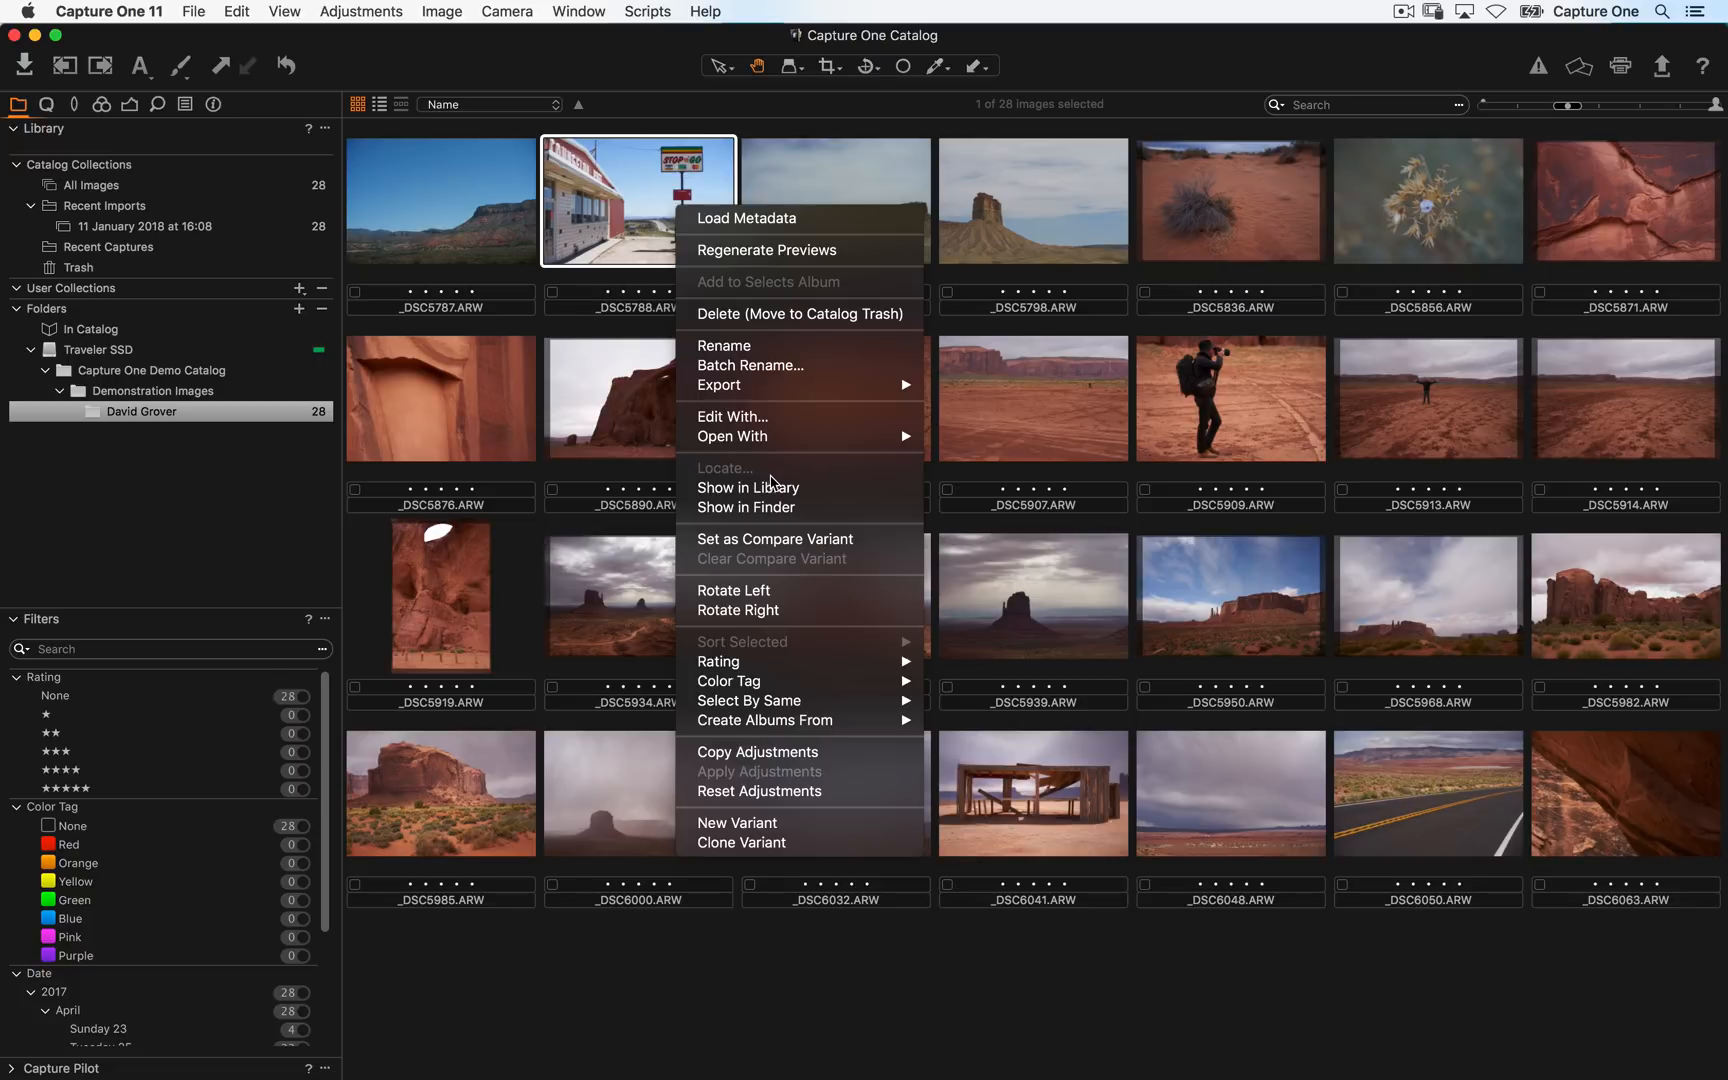
{"action": "left_click", "coordinate": [200, 442]}
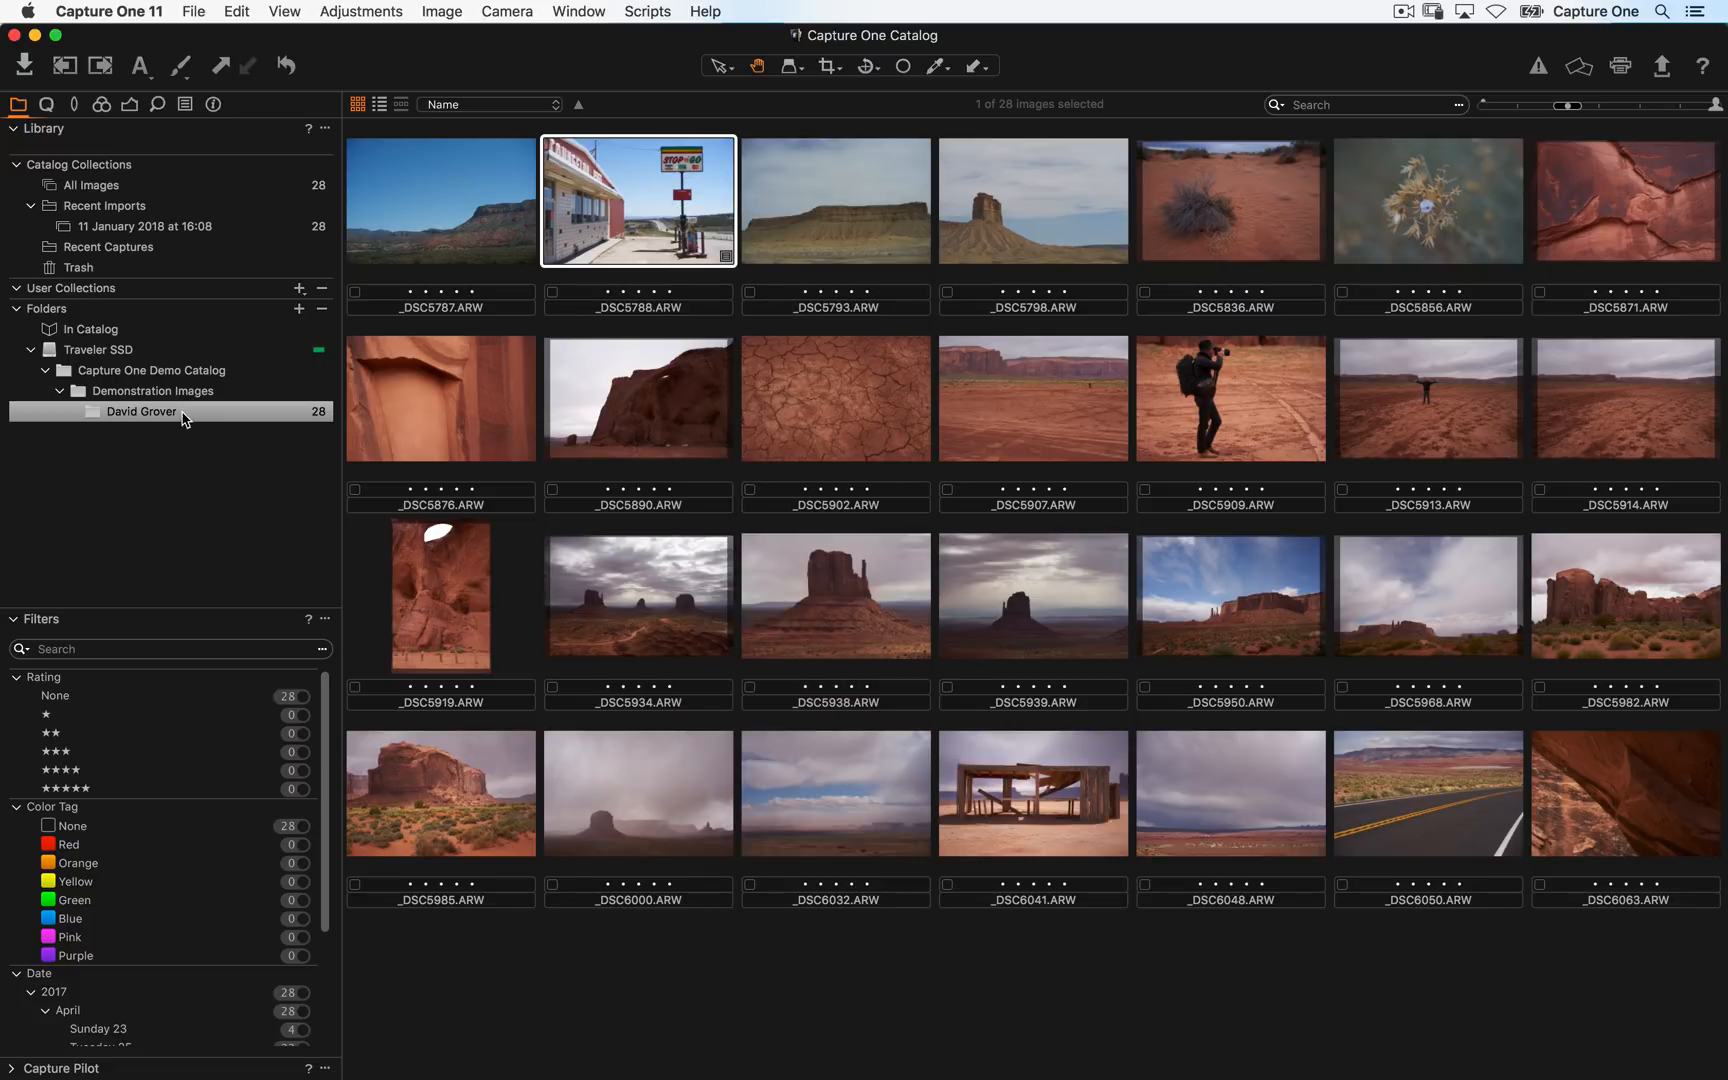
{"action": "right_click", "coordinate": [185, 418]}
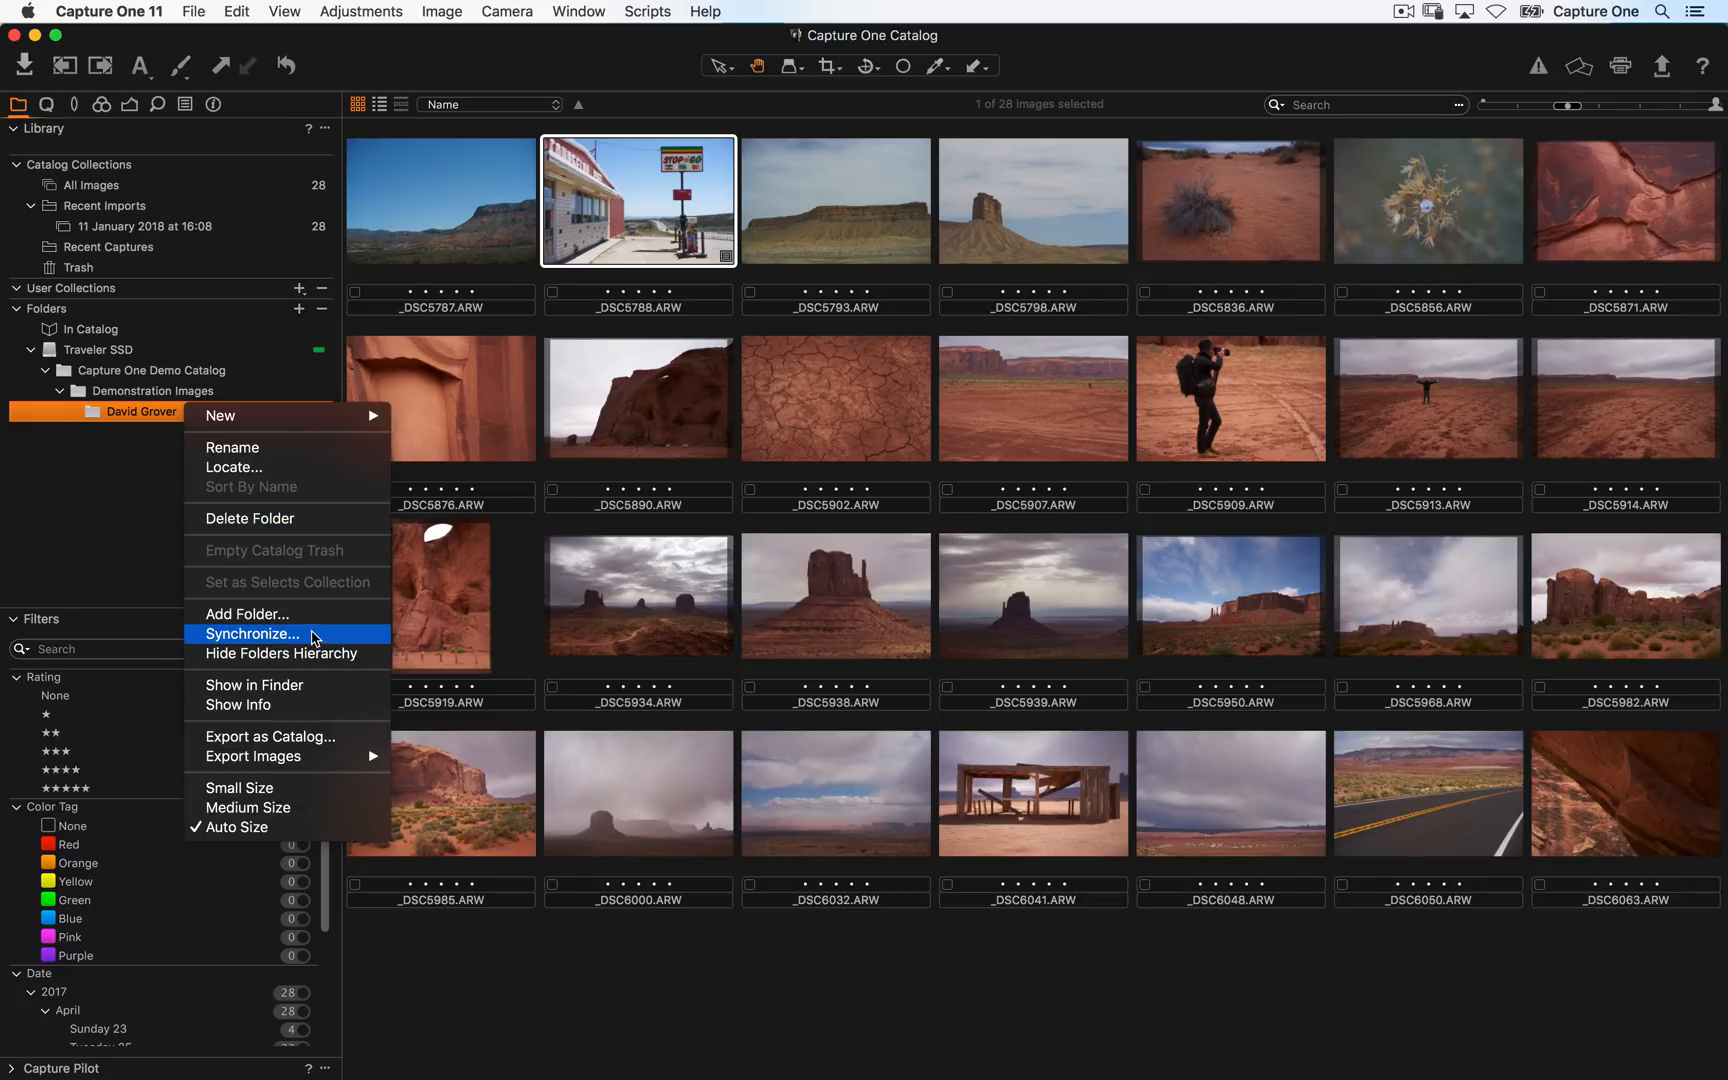
{"action": "left_click", "coordinate": [85, 522]}
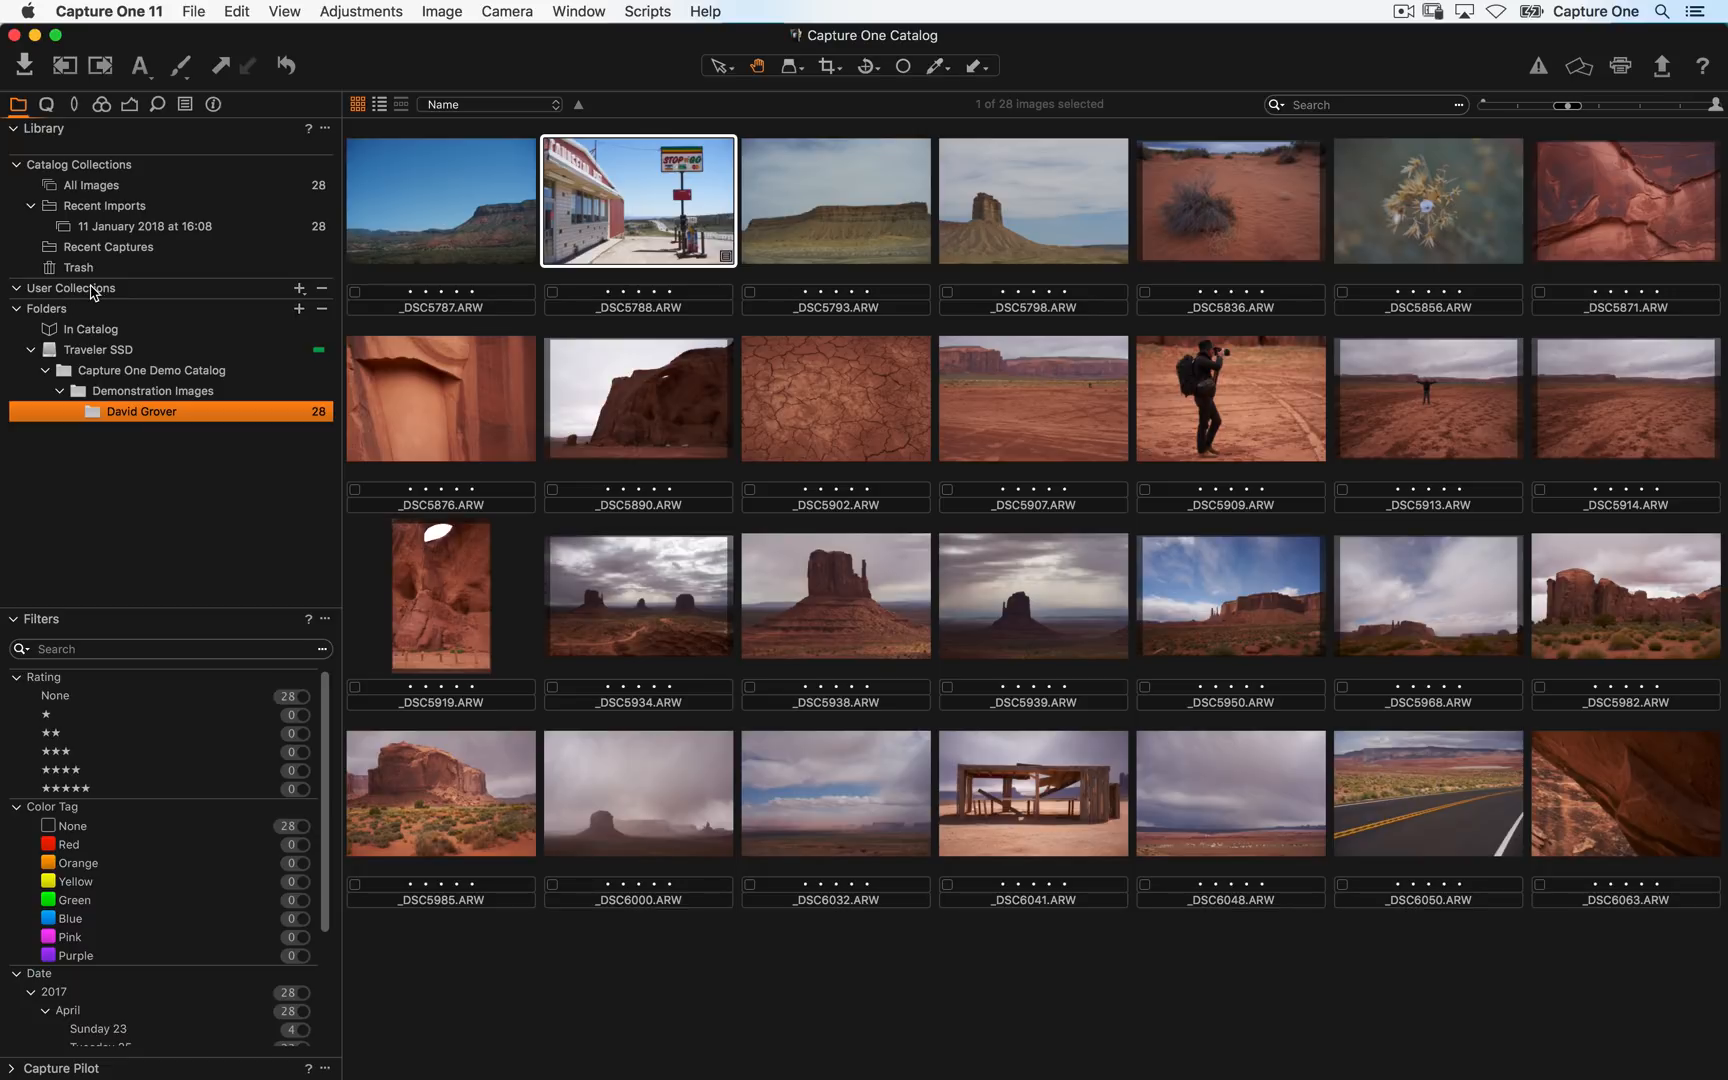
- Create a new album named Utah under User Collections and add _DSC5787.ARW to it
{"action": "left_click", "coordinate": [165, 185]}
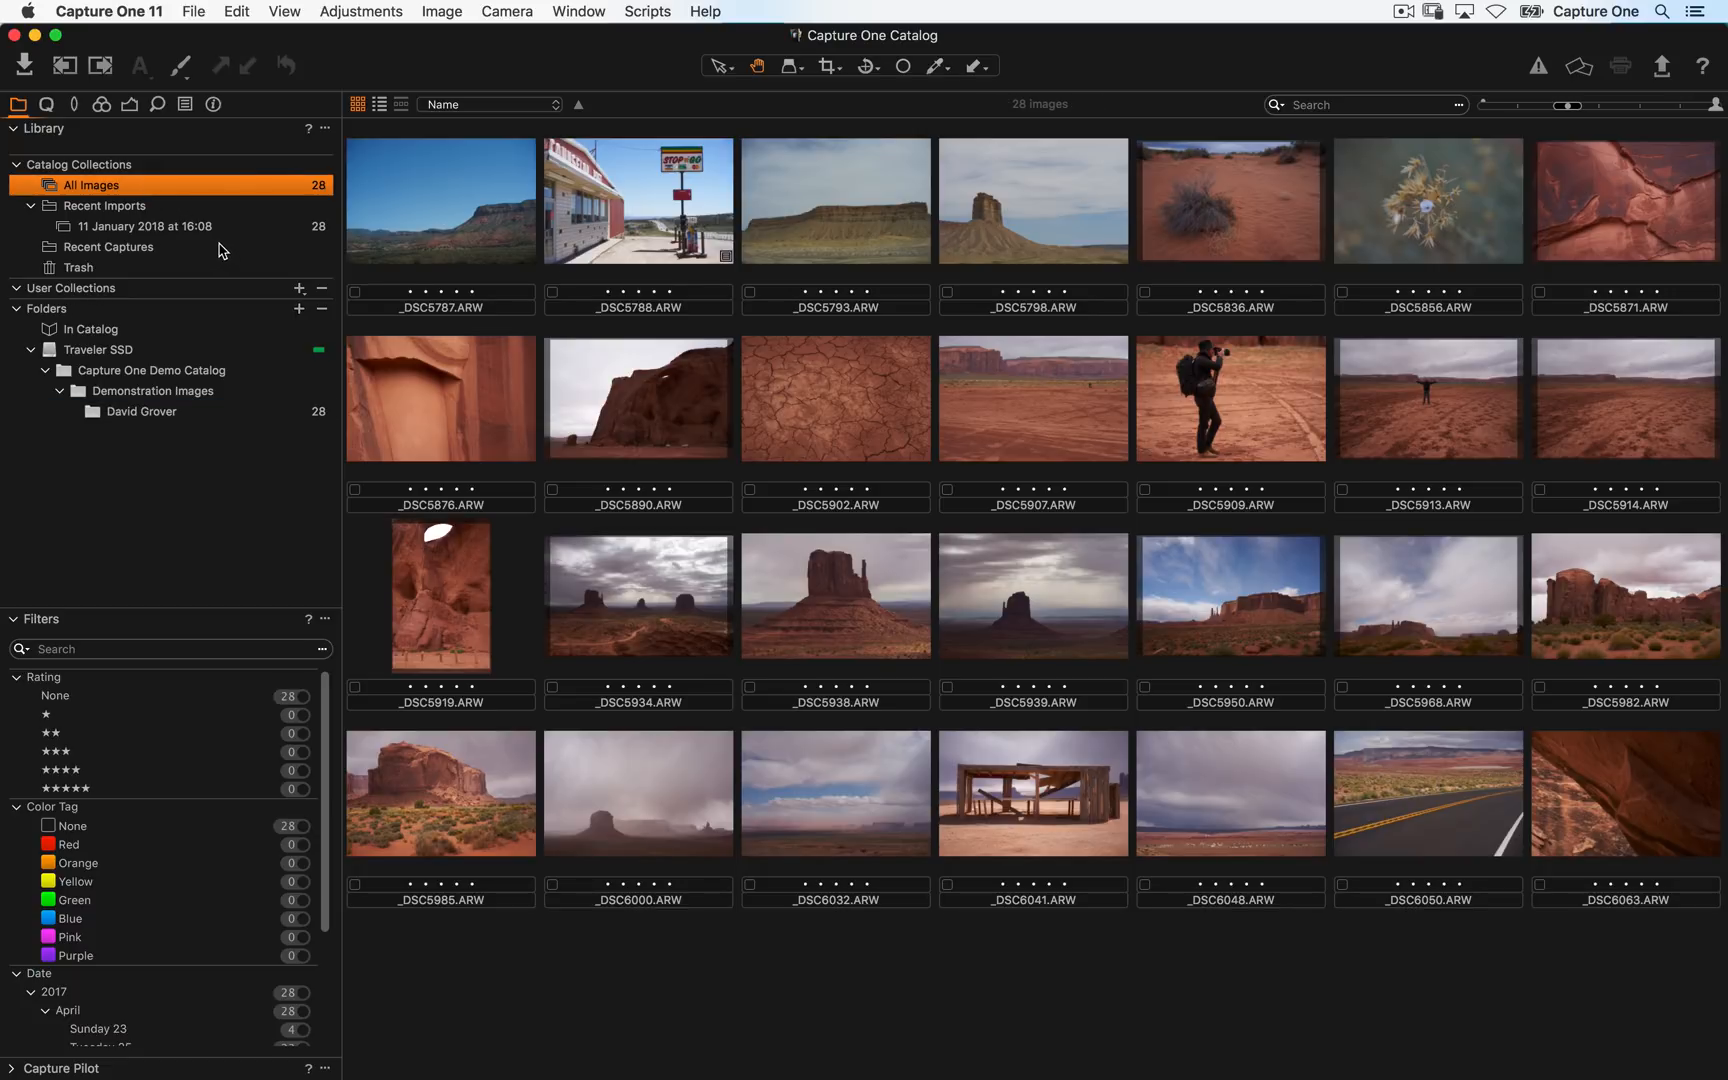
{"action": "left_click", "coordinate": [302, 290]}
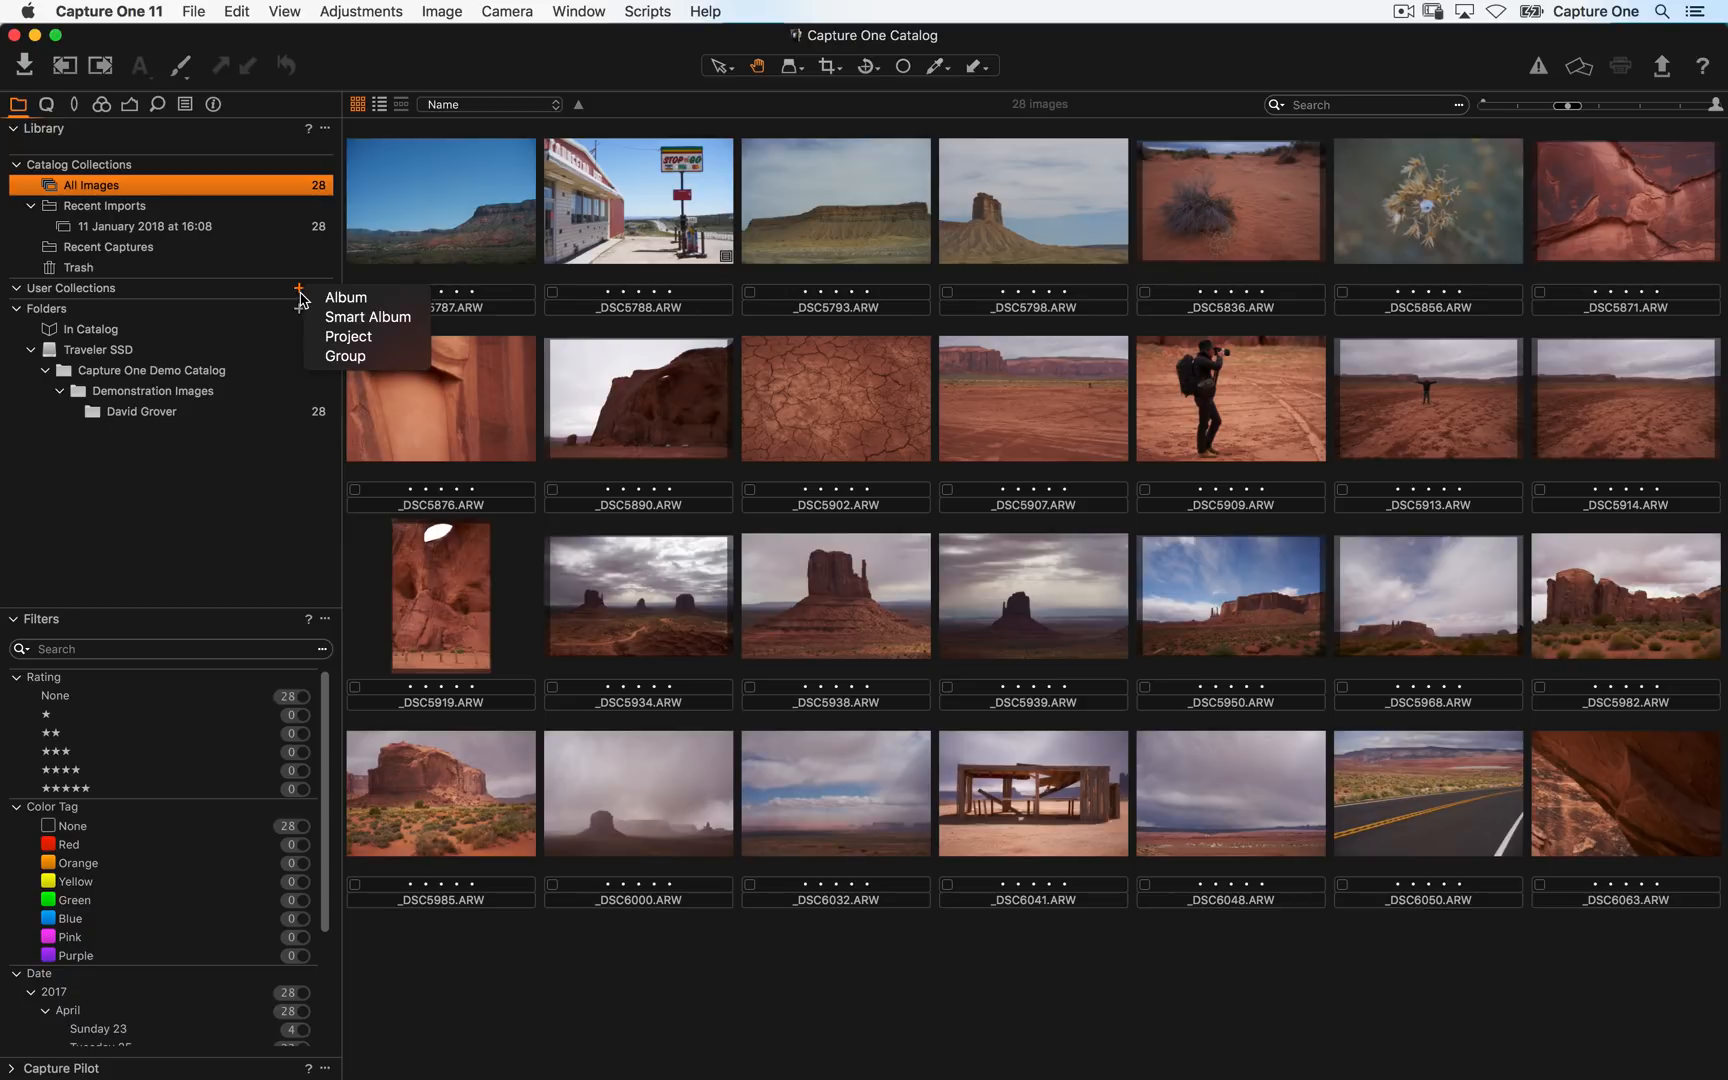
{"action": "left_click", "coordinate": [378, 298]}
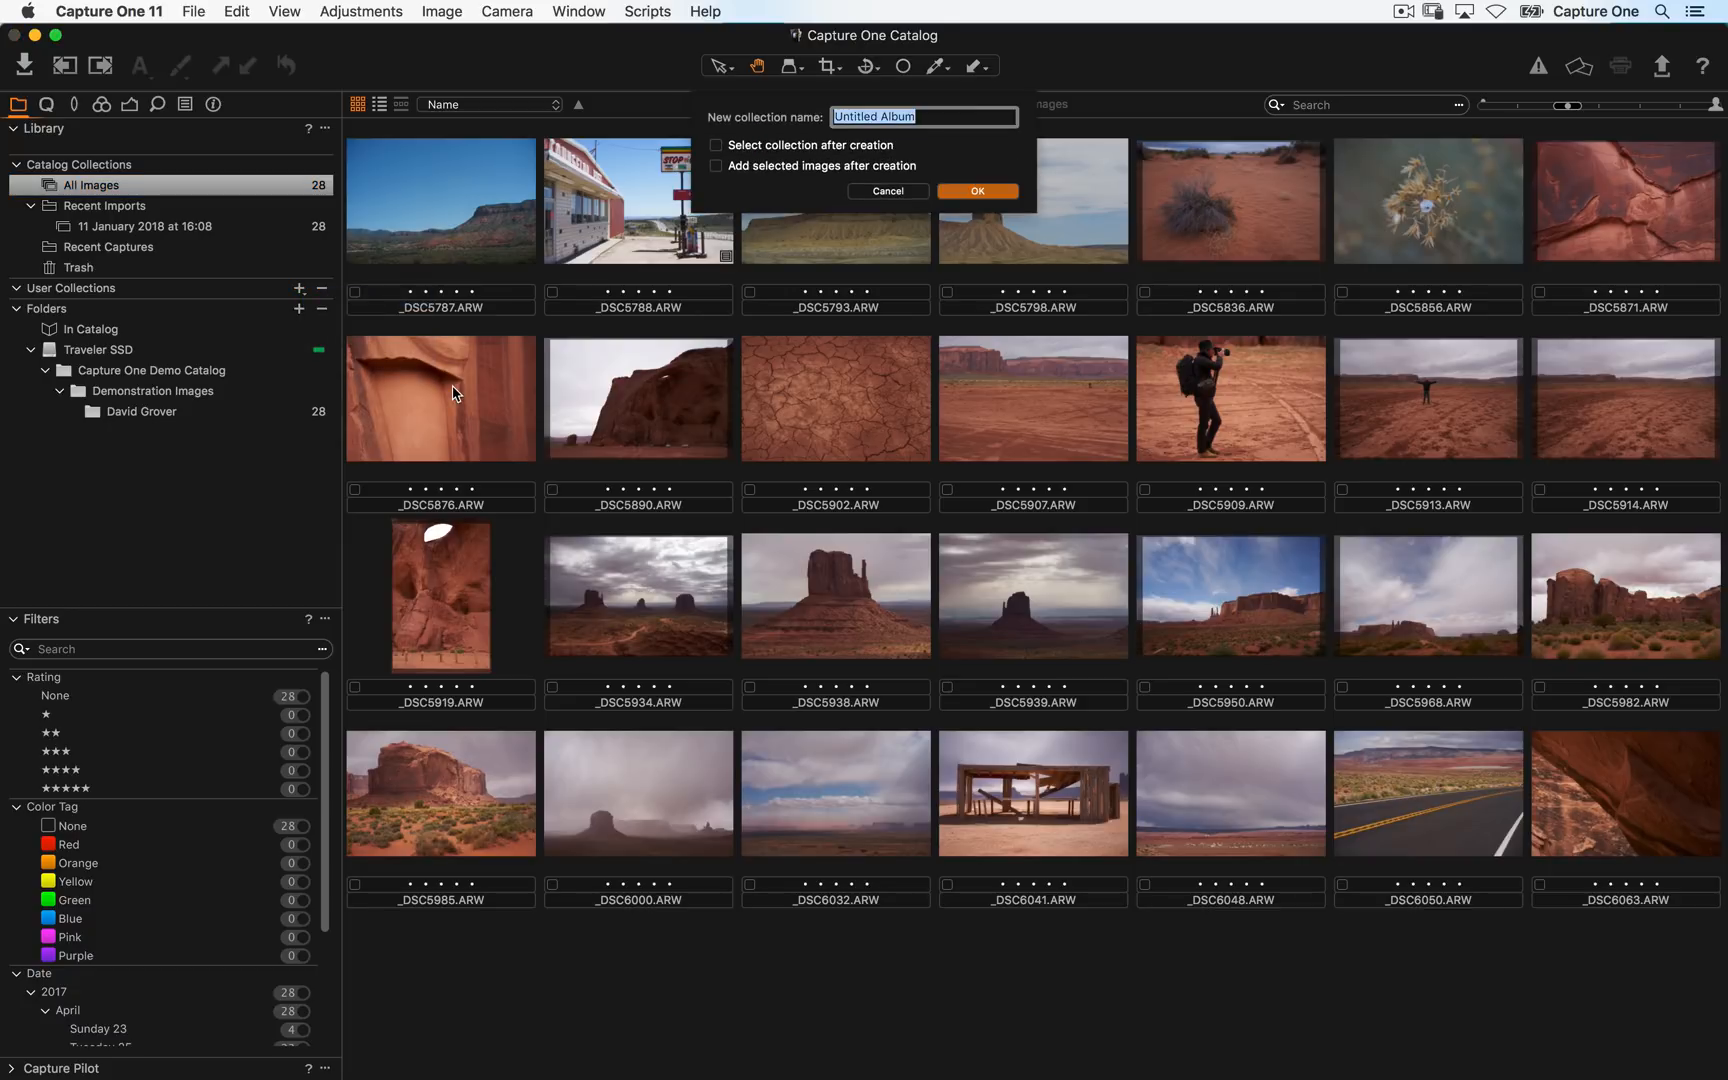
{"action": "type", "text": "Utah"}
{"action": "key", "text": "Return"}
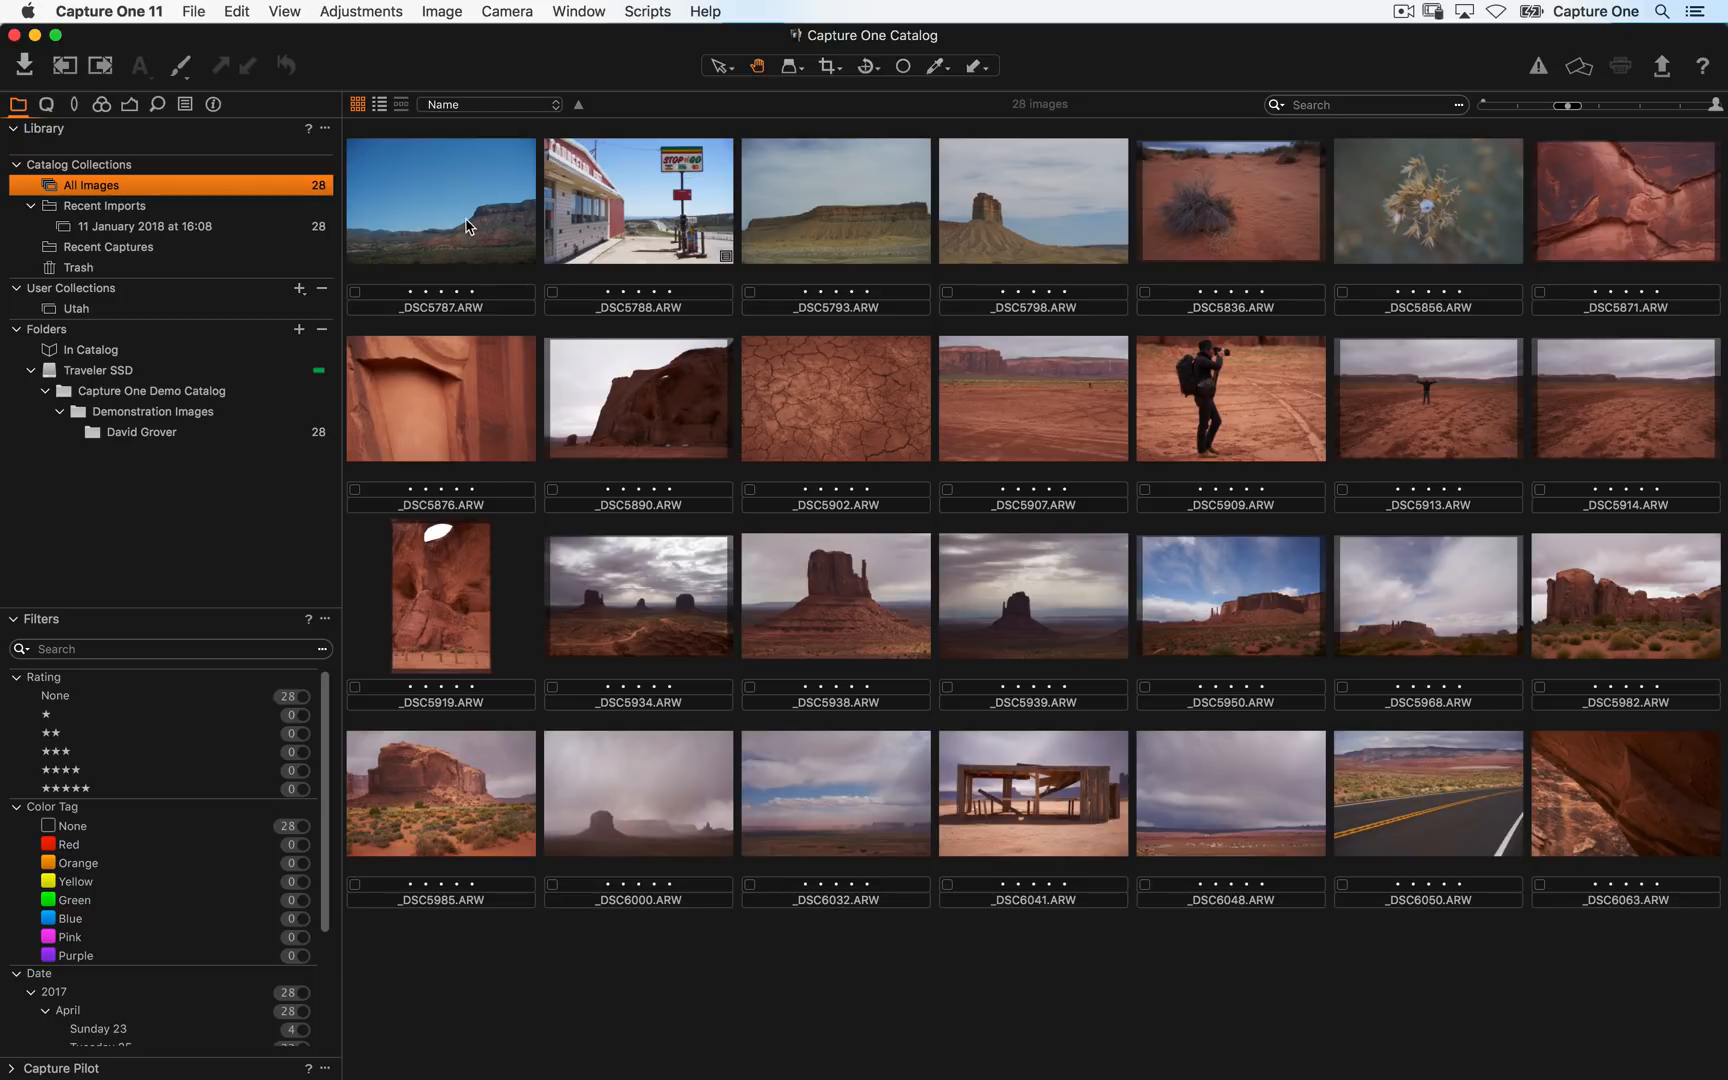
{"action": "left_click_drag", "start_coordinate": [471, 227], "coordinate": [160, 310]}
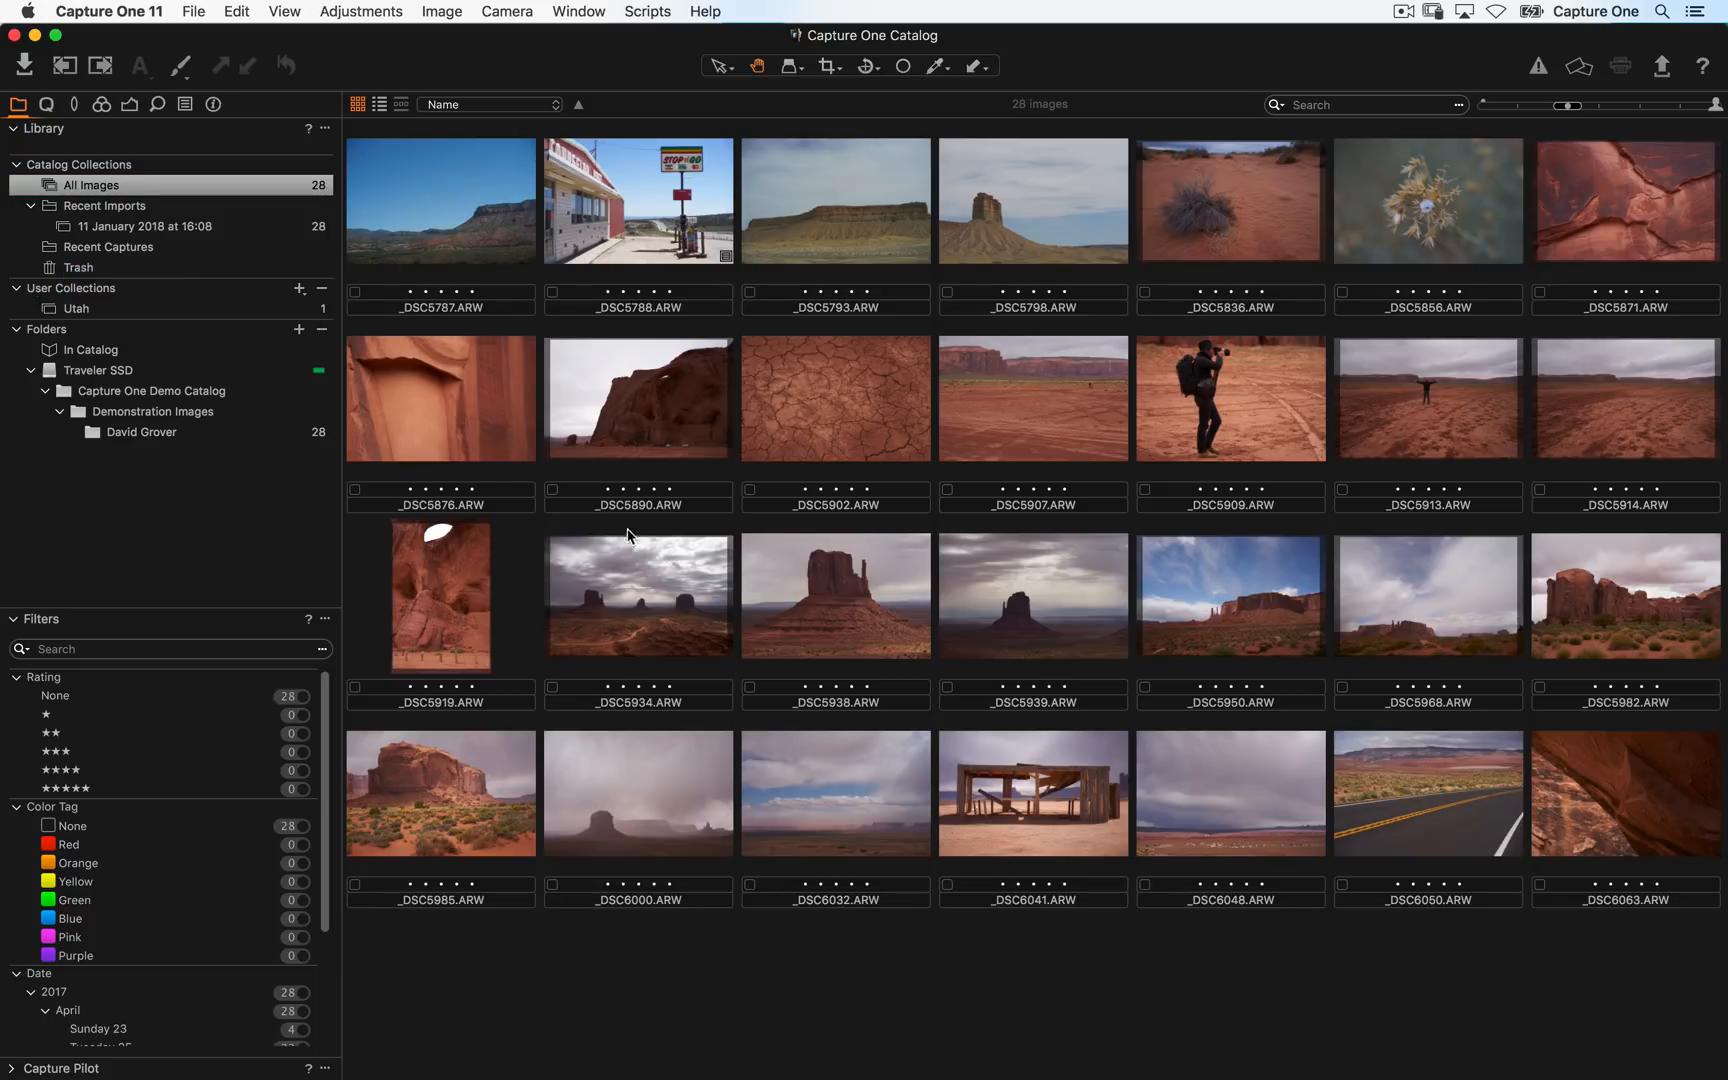
- Add the four images _DSC5876 to _DSC5907 to the Utah album and open that album
{"action": "left_click", "coordinate": [481, 392]}
{"action": "left_click", "coordinate": [1018, 412], "text": "shift"}
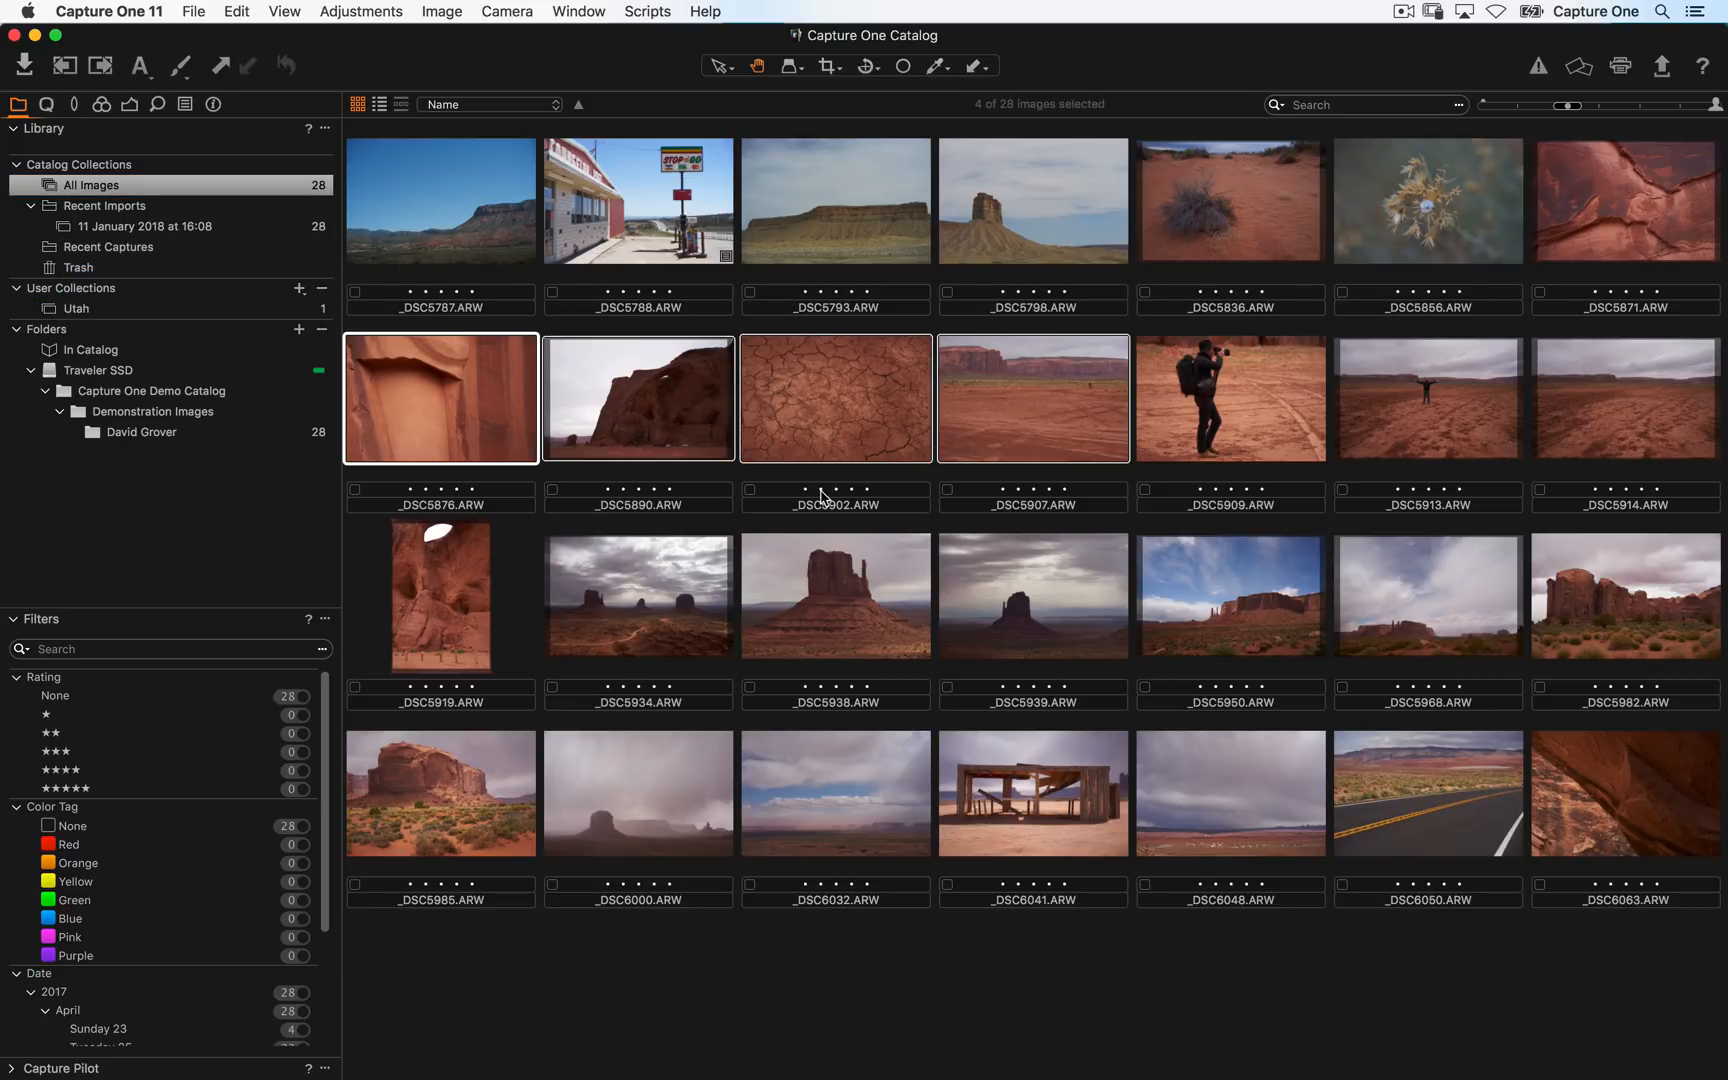
{"action": "left_click_drag", "start_coordinate": [471, 392], "coordinate": [145, 330]}
{"action": "left_click", "coordinate": [138, 308]}
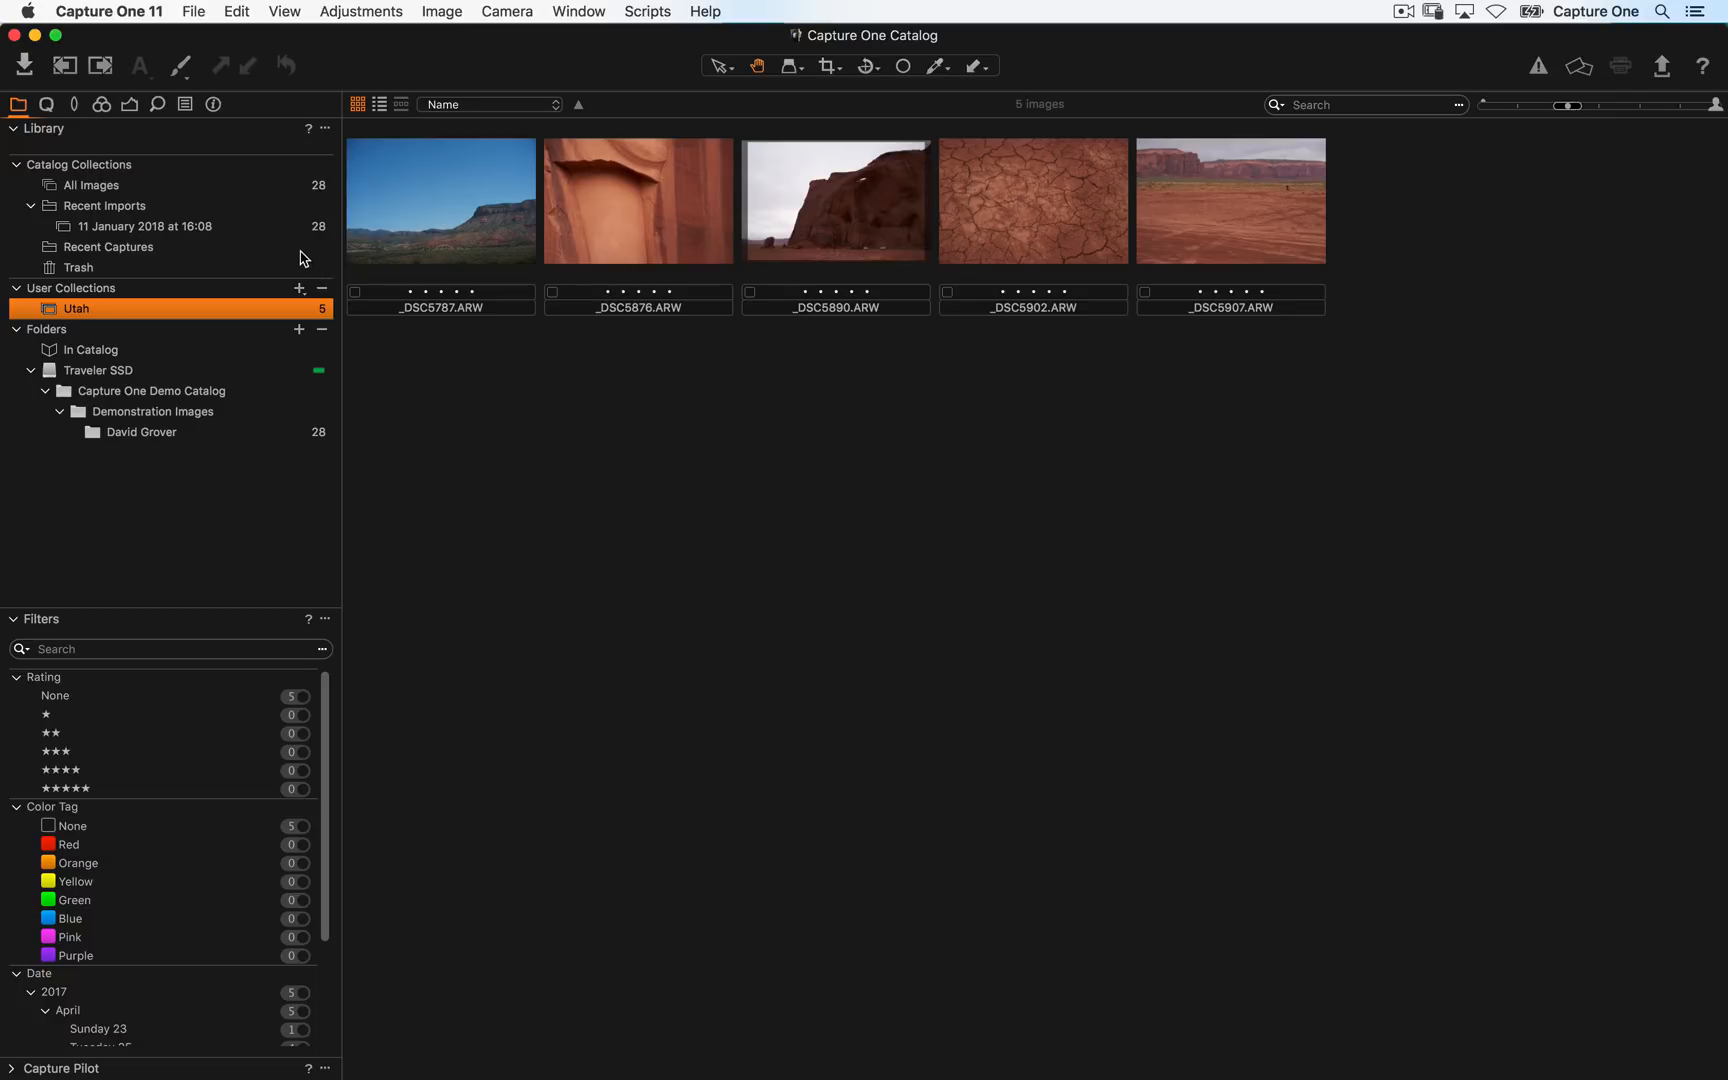
- Create a smart album named Five Star using the five-star rating preset as its rule
{"action": "left_click", "coordinate": [179, 190]}
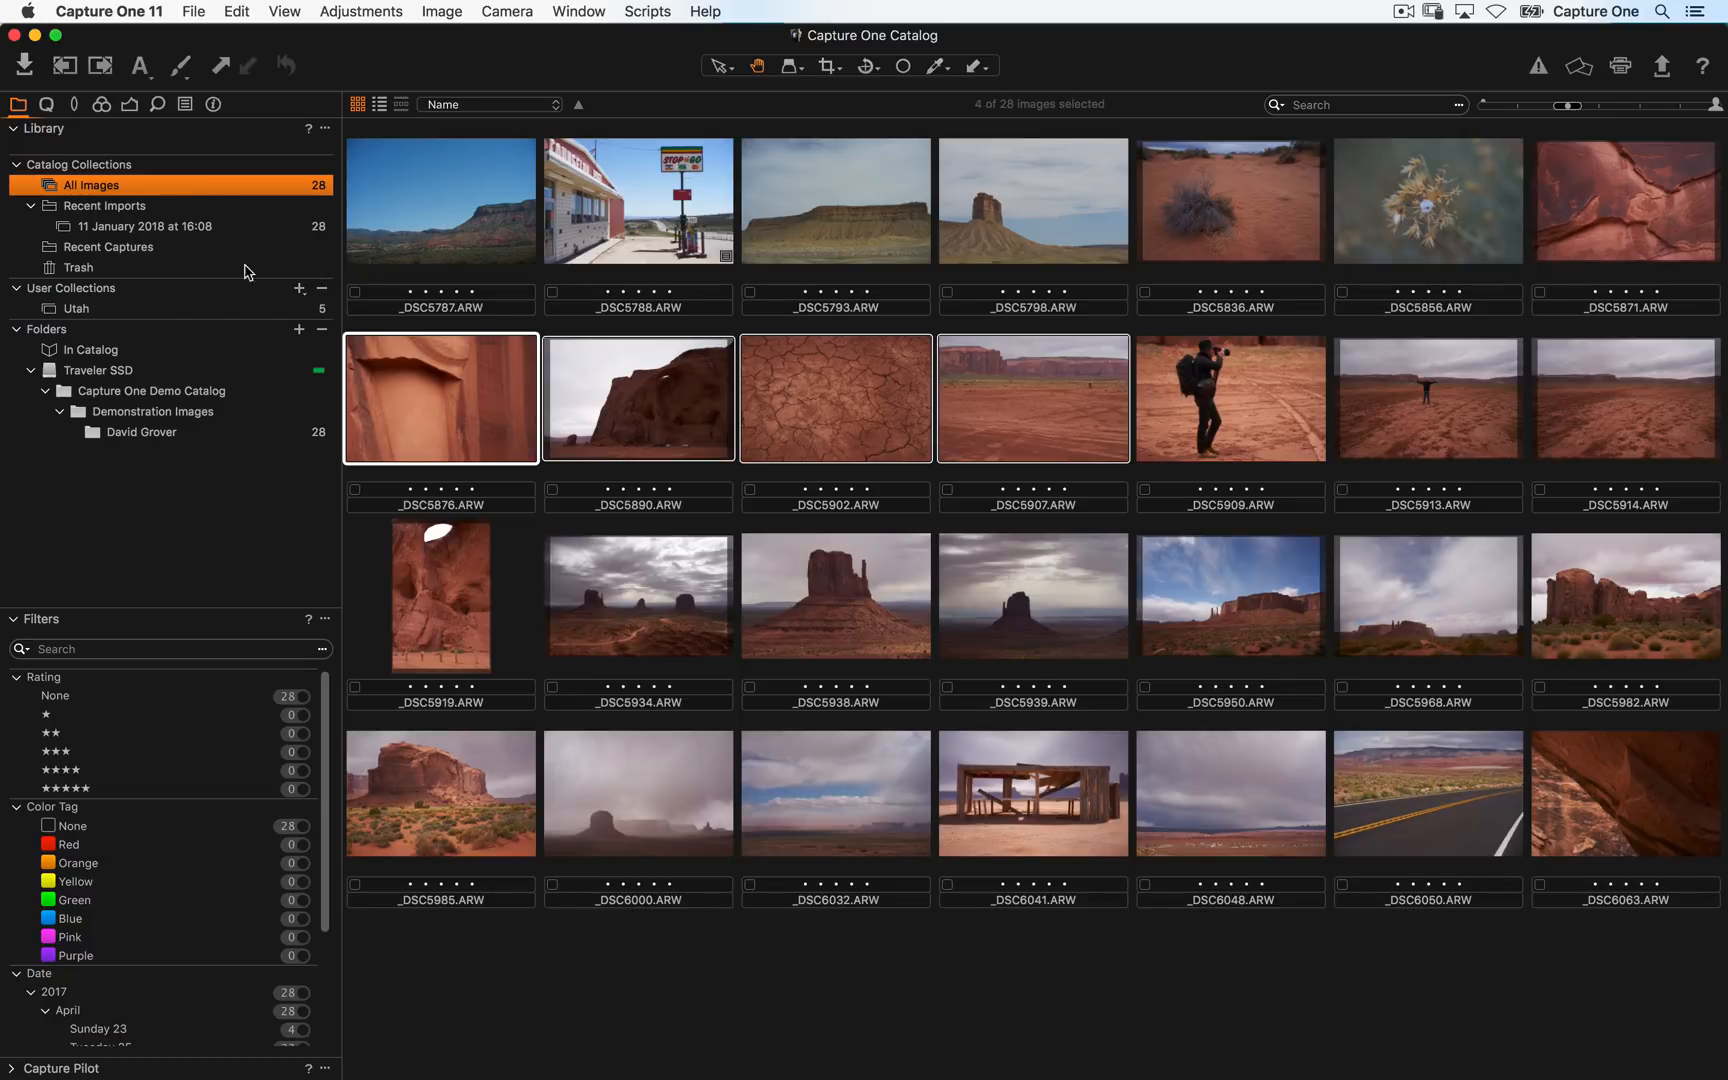
{"action": "left_click", "coordinate": [300, 290]}
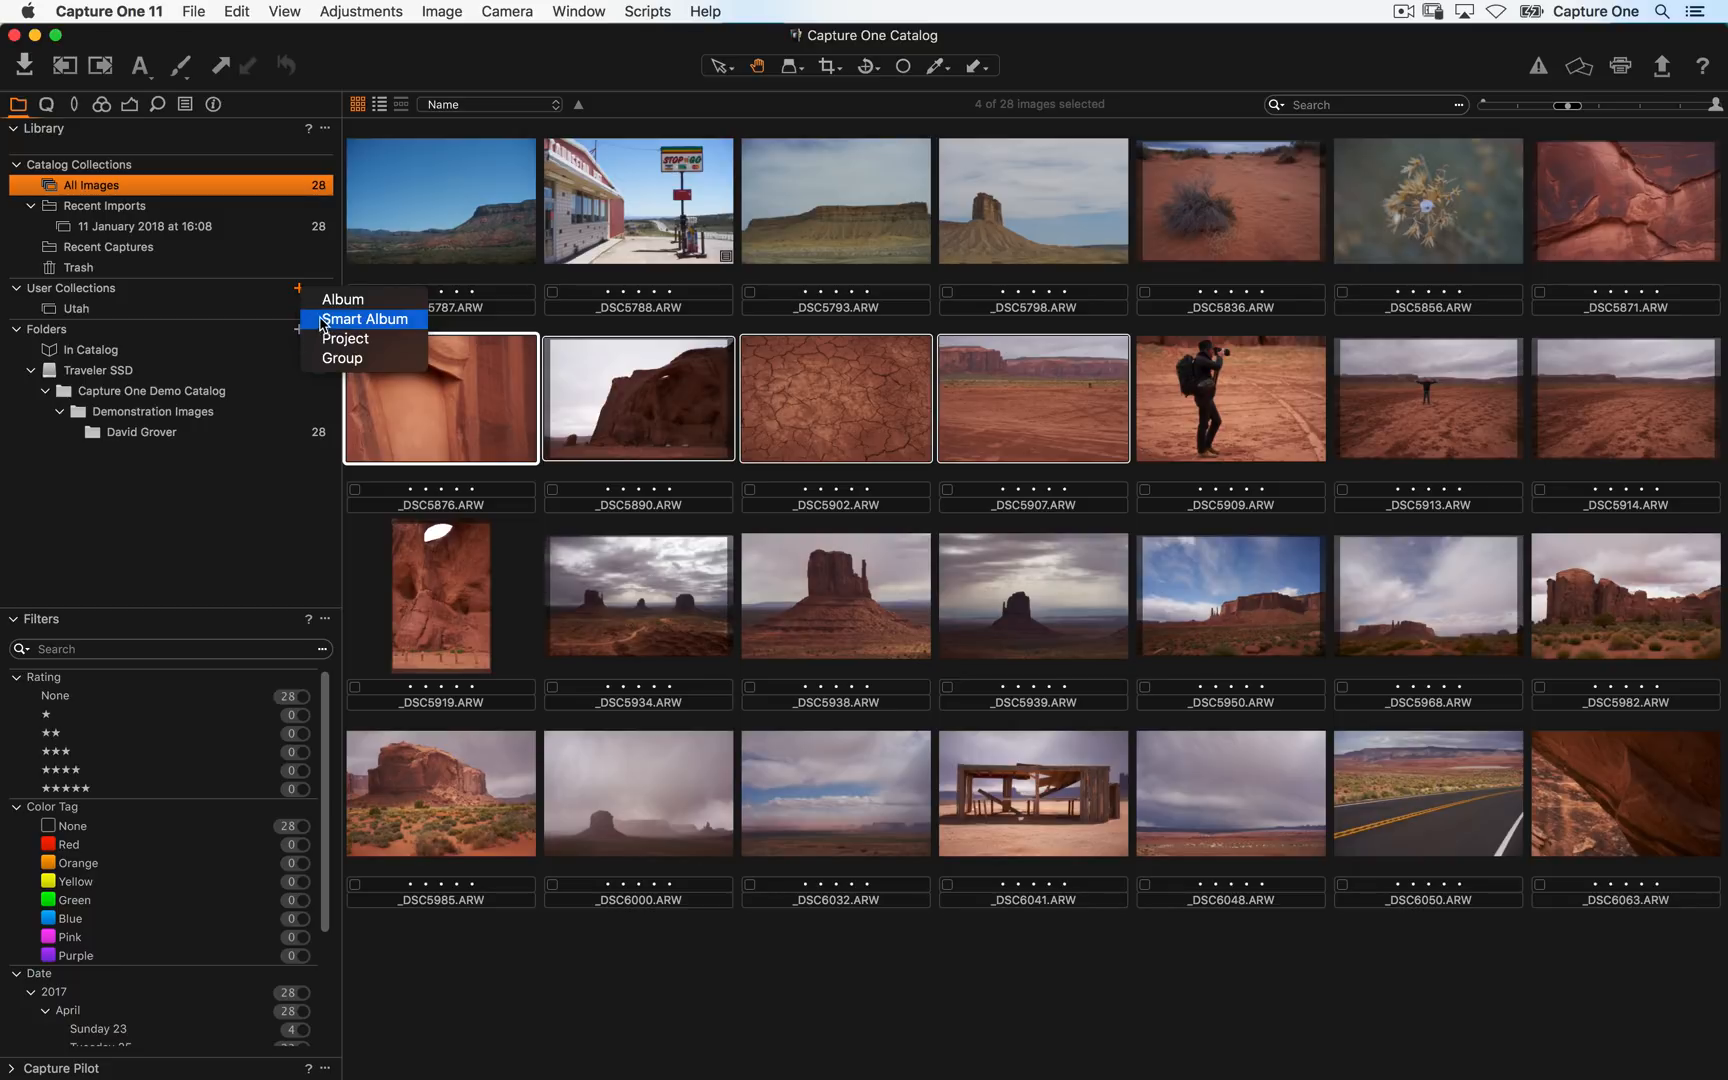
{"action": "left_click", "coordinate": [322, 319]}
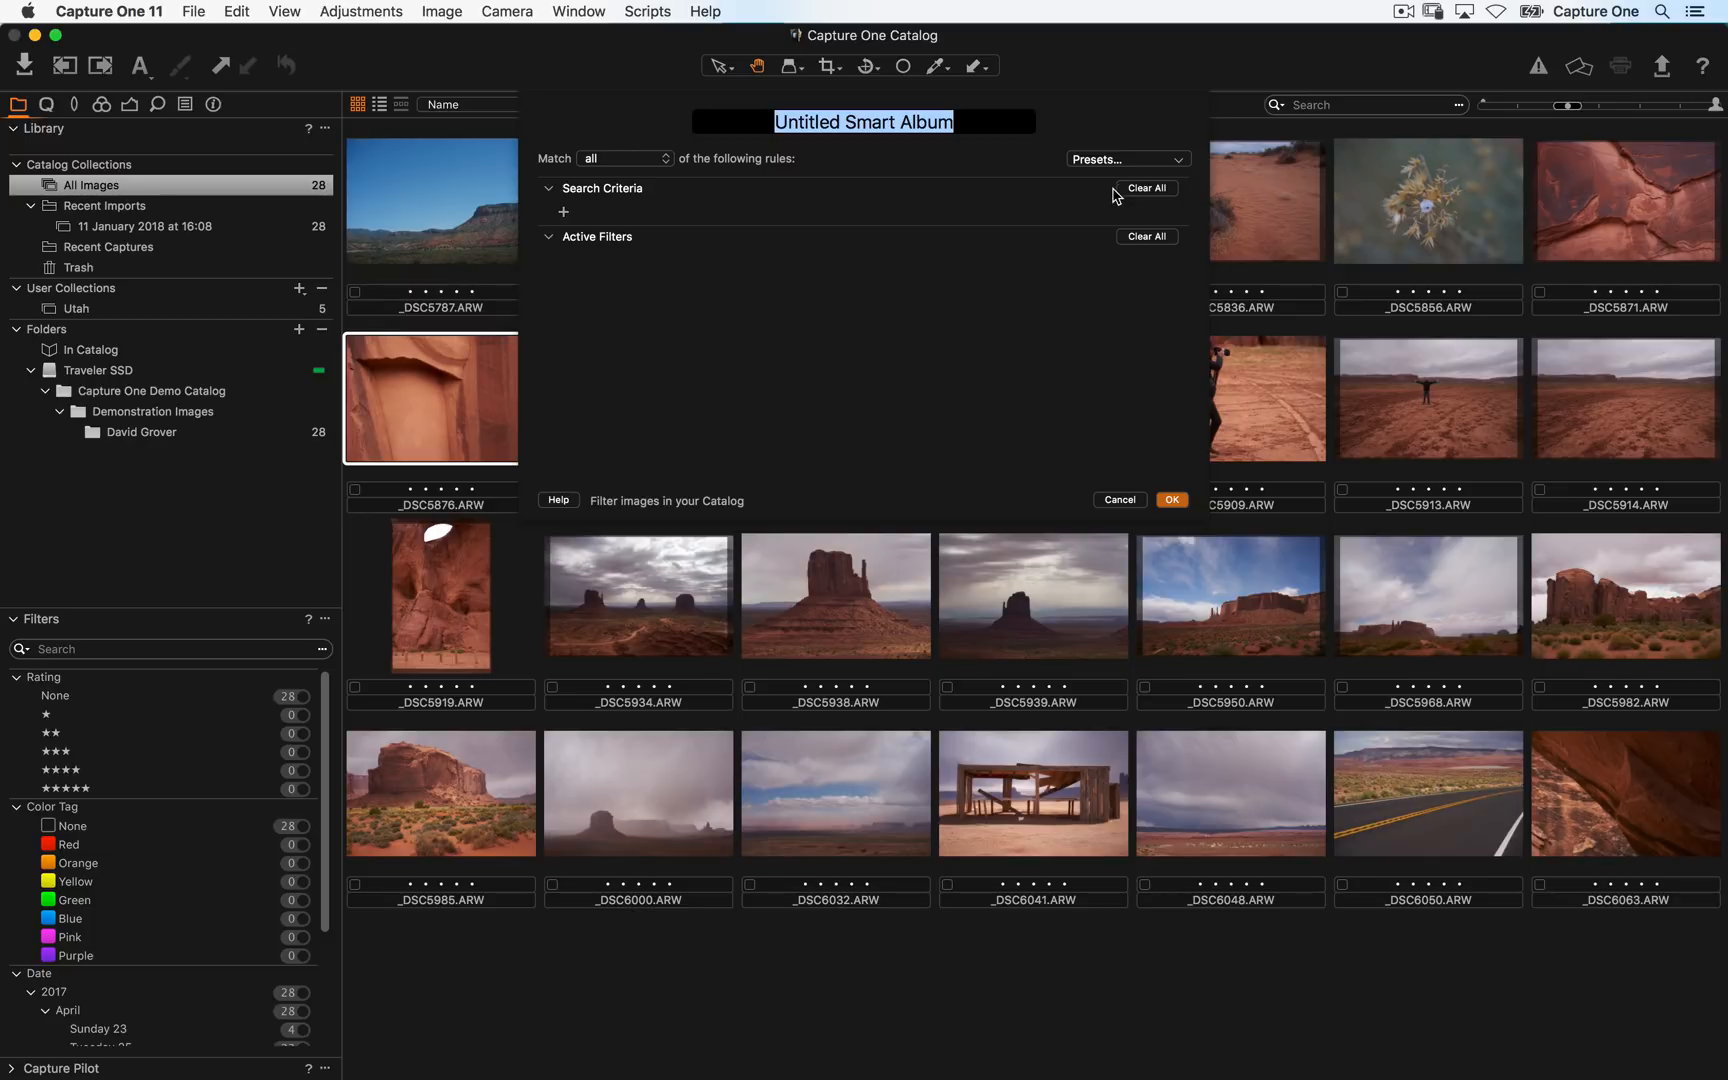
{"action": "left_click", "coordinate": [1133, 163]}
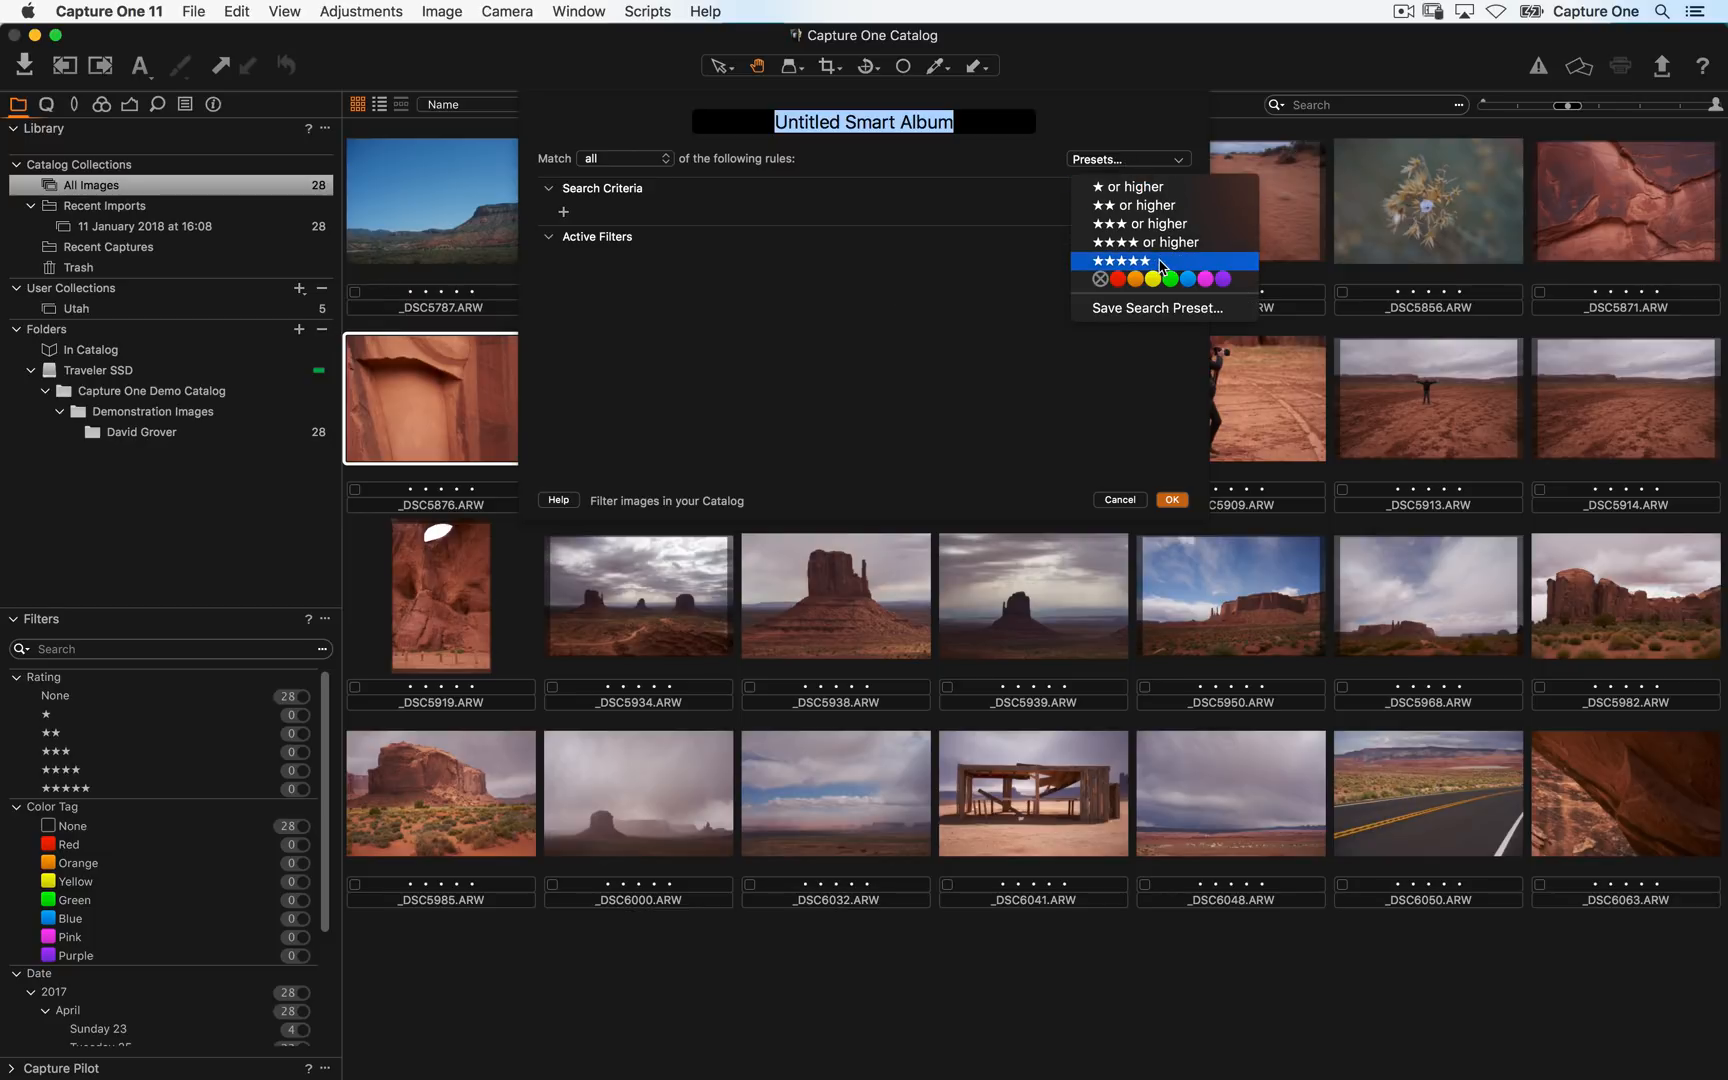
{"action": "left_click", "coordinate": [1161, 262]}
{"action": "type", "text": "F"}
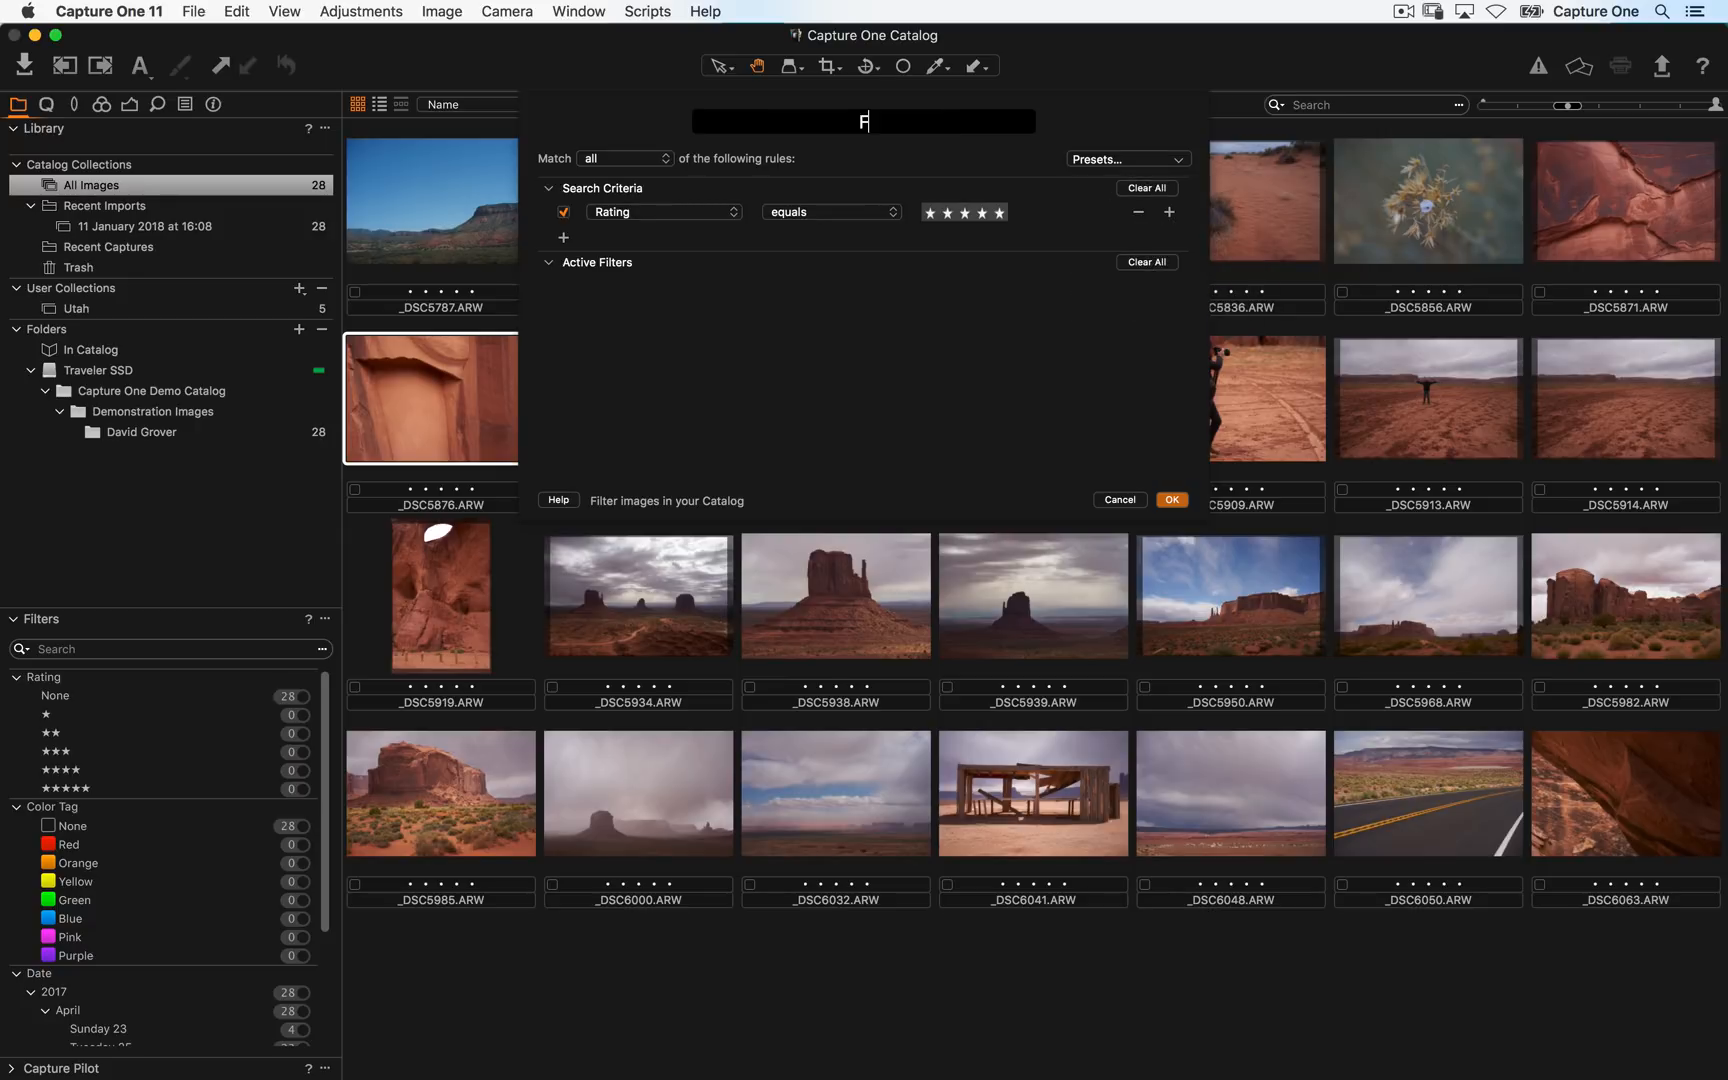
{"action": "type", "text": "ive Star"}
{"action": "key", "text": "Return"}
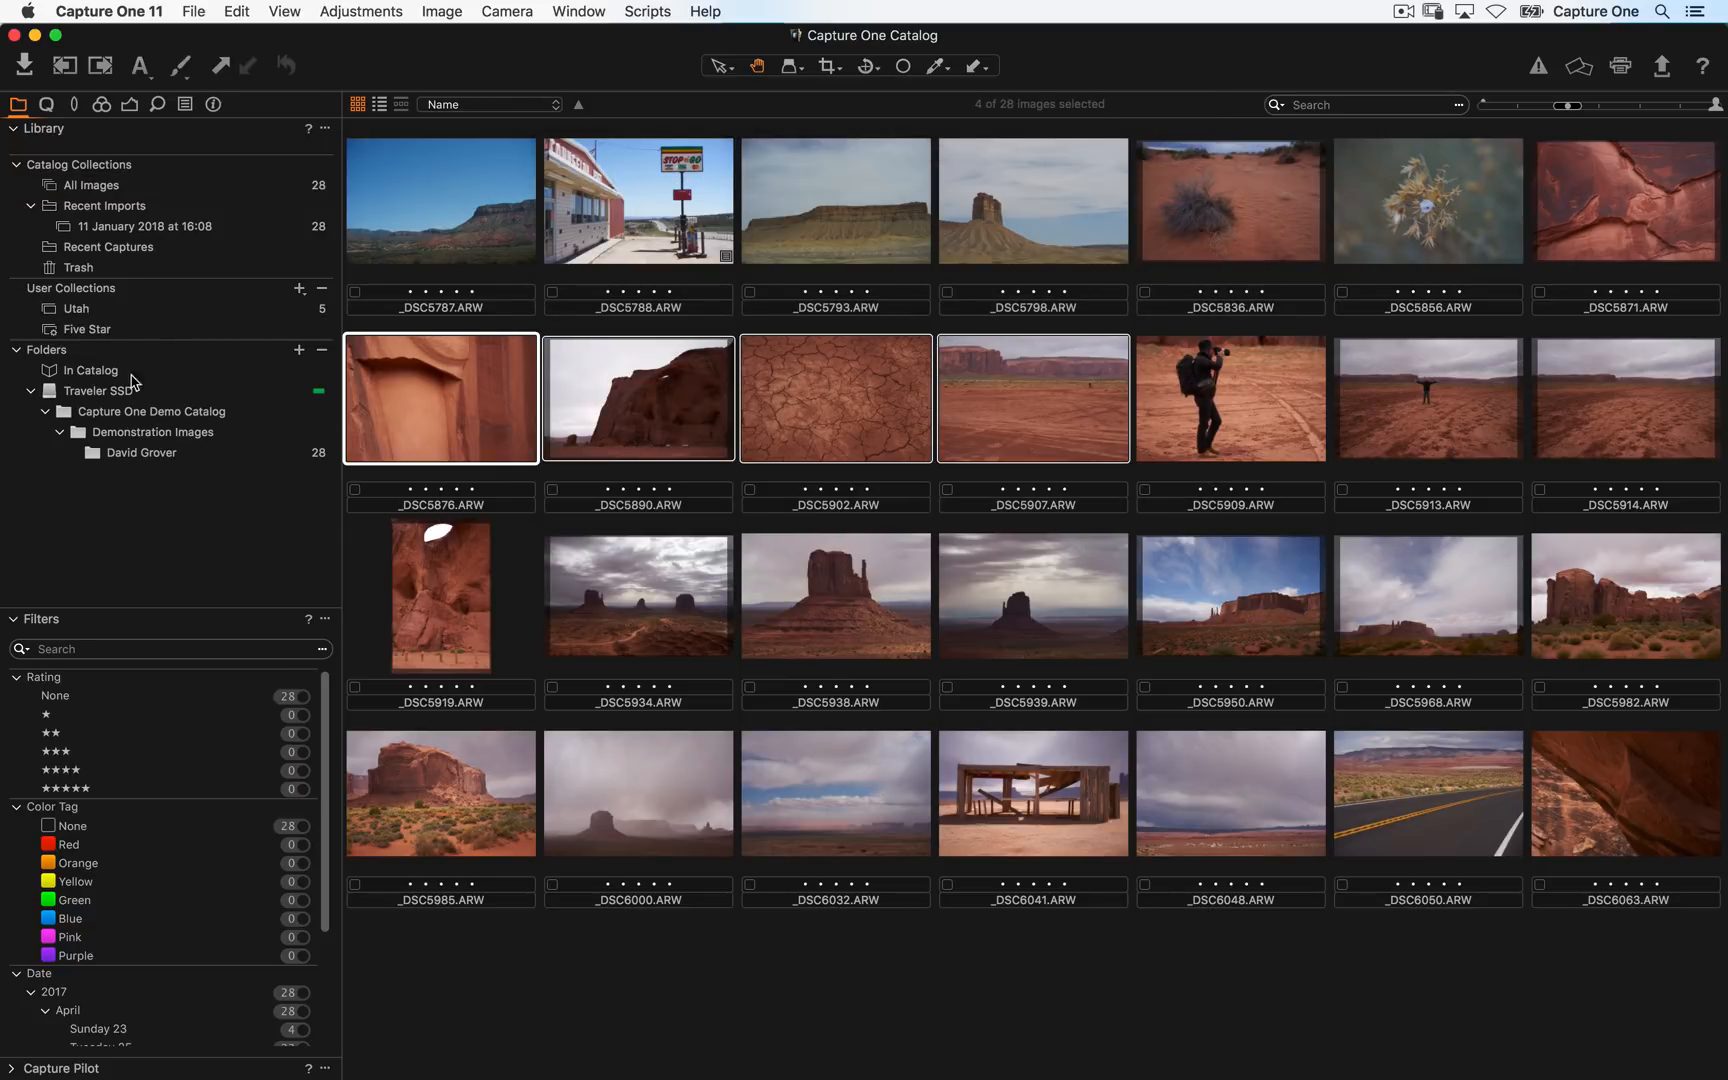
- Give _DSC5788.ARW a five-star rating
{"action": "left_click", "coordinate": [54, 338]}
{"action": "left_click", "coordinate": [625, 270]}
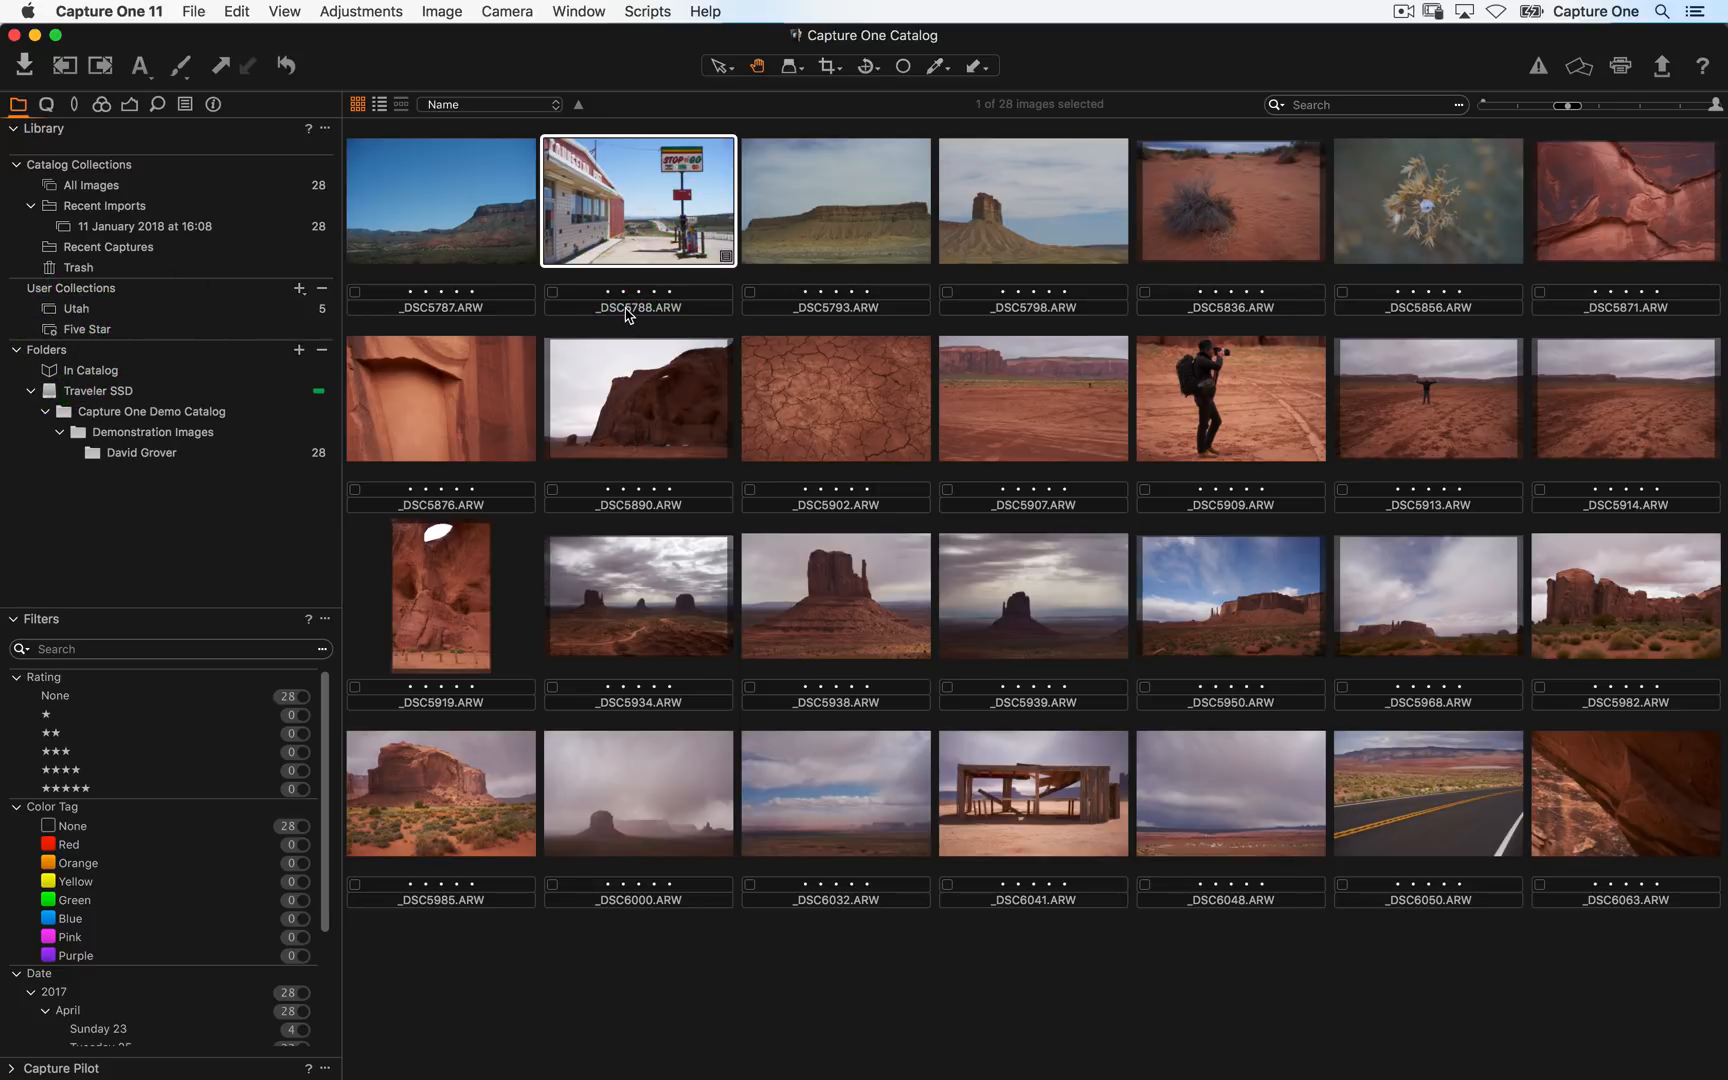
{"action": "left_click", "coordinate": [671, 294]}
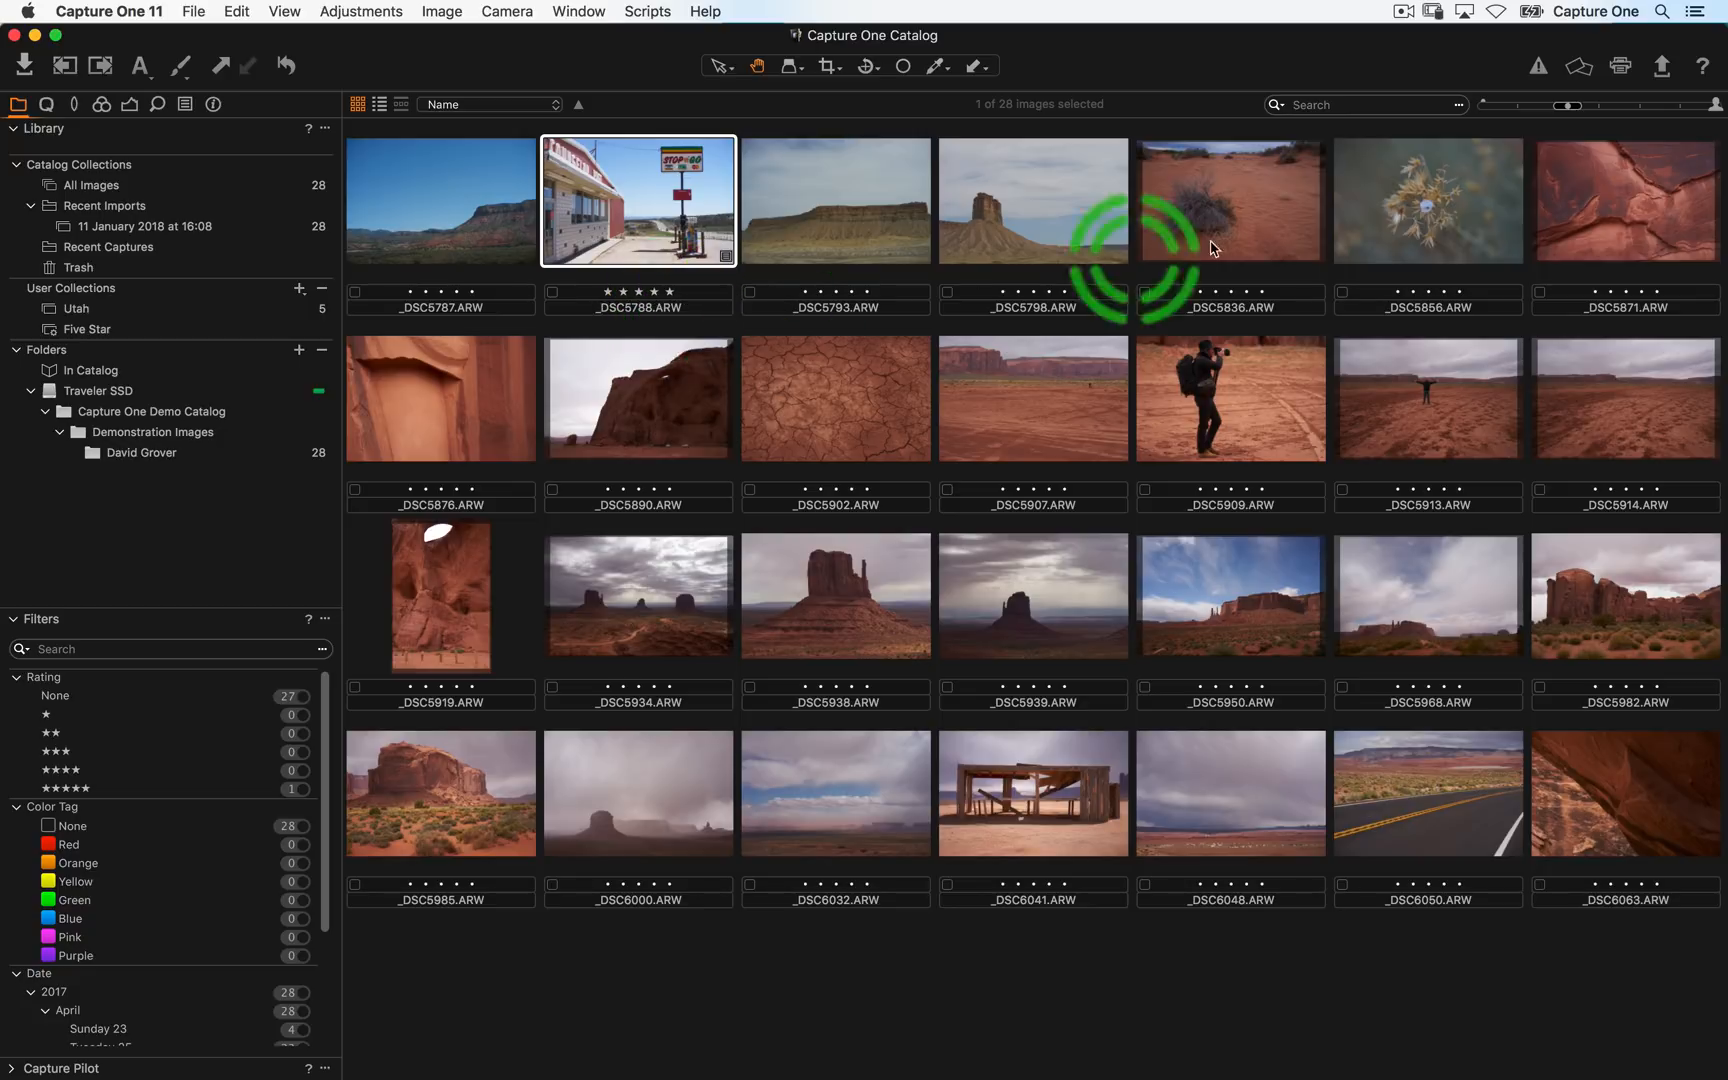
- Enlarge the thumbnails and open the Five Star smart album, then return to All Images
{"action": "left_click", "coordinate": [1648, 105]}
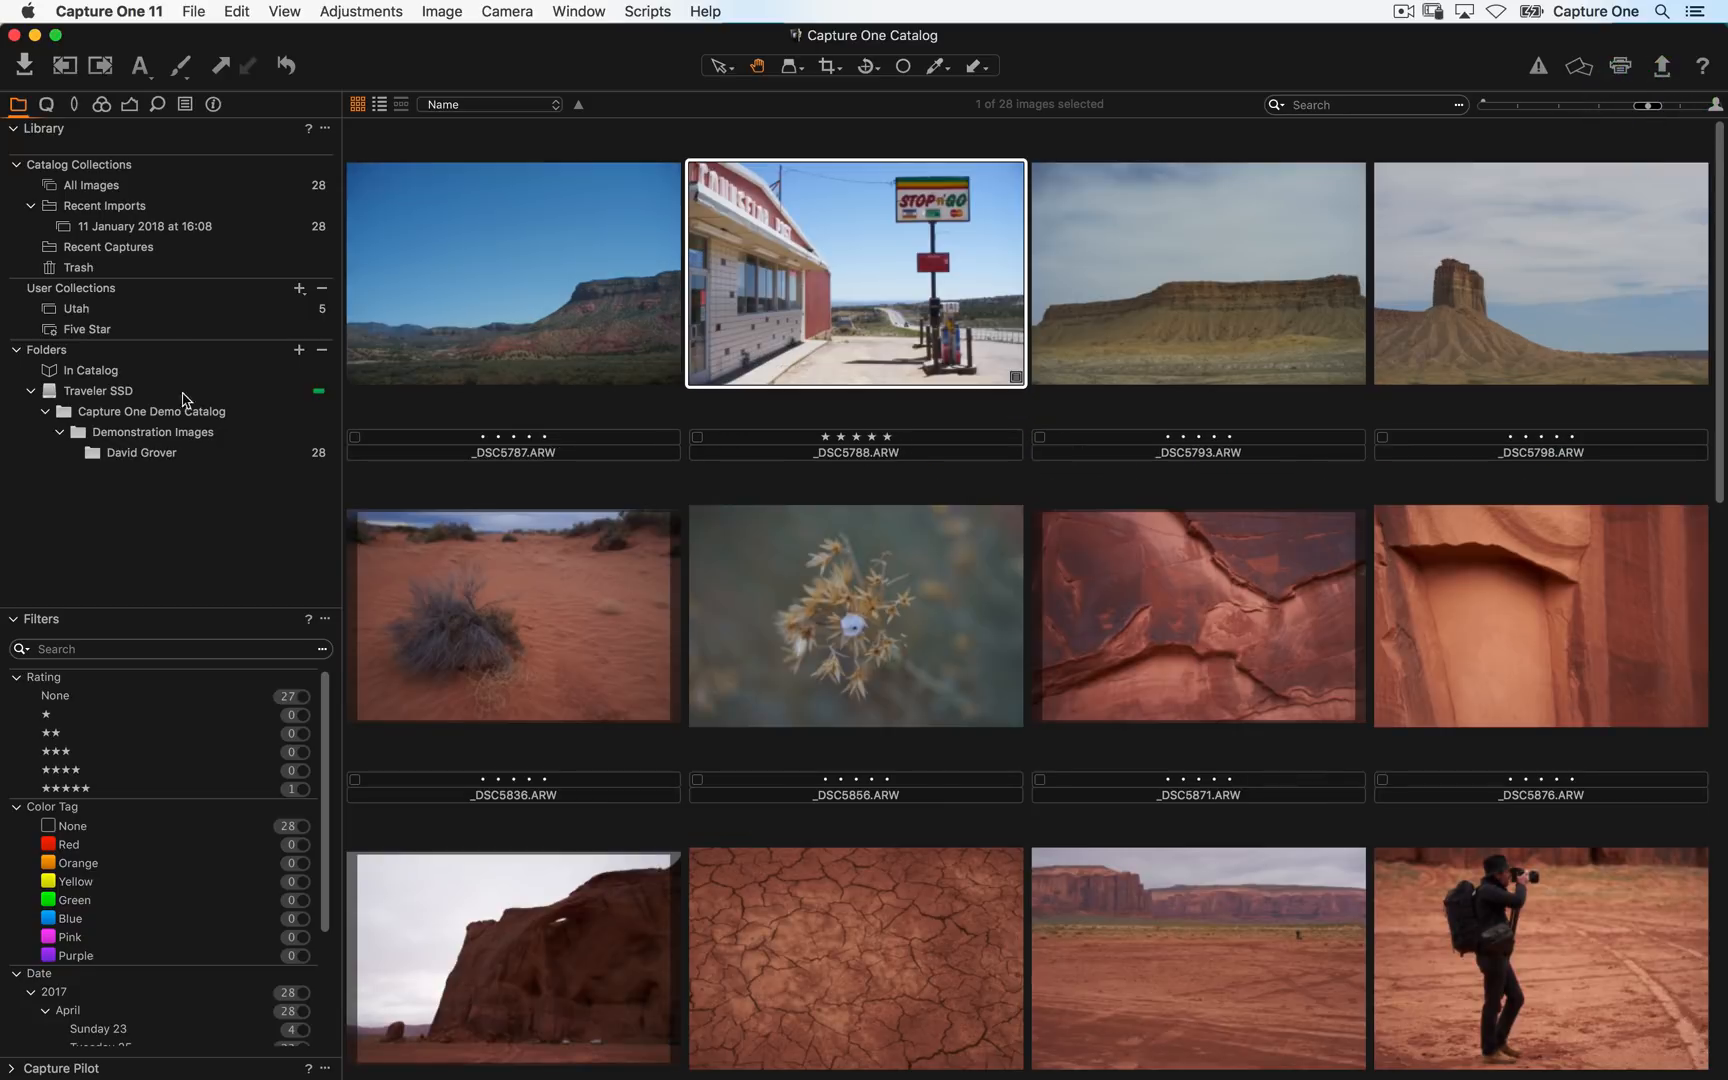
{"action": "left_click", "coordinate": [128, 338]}
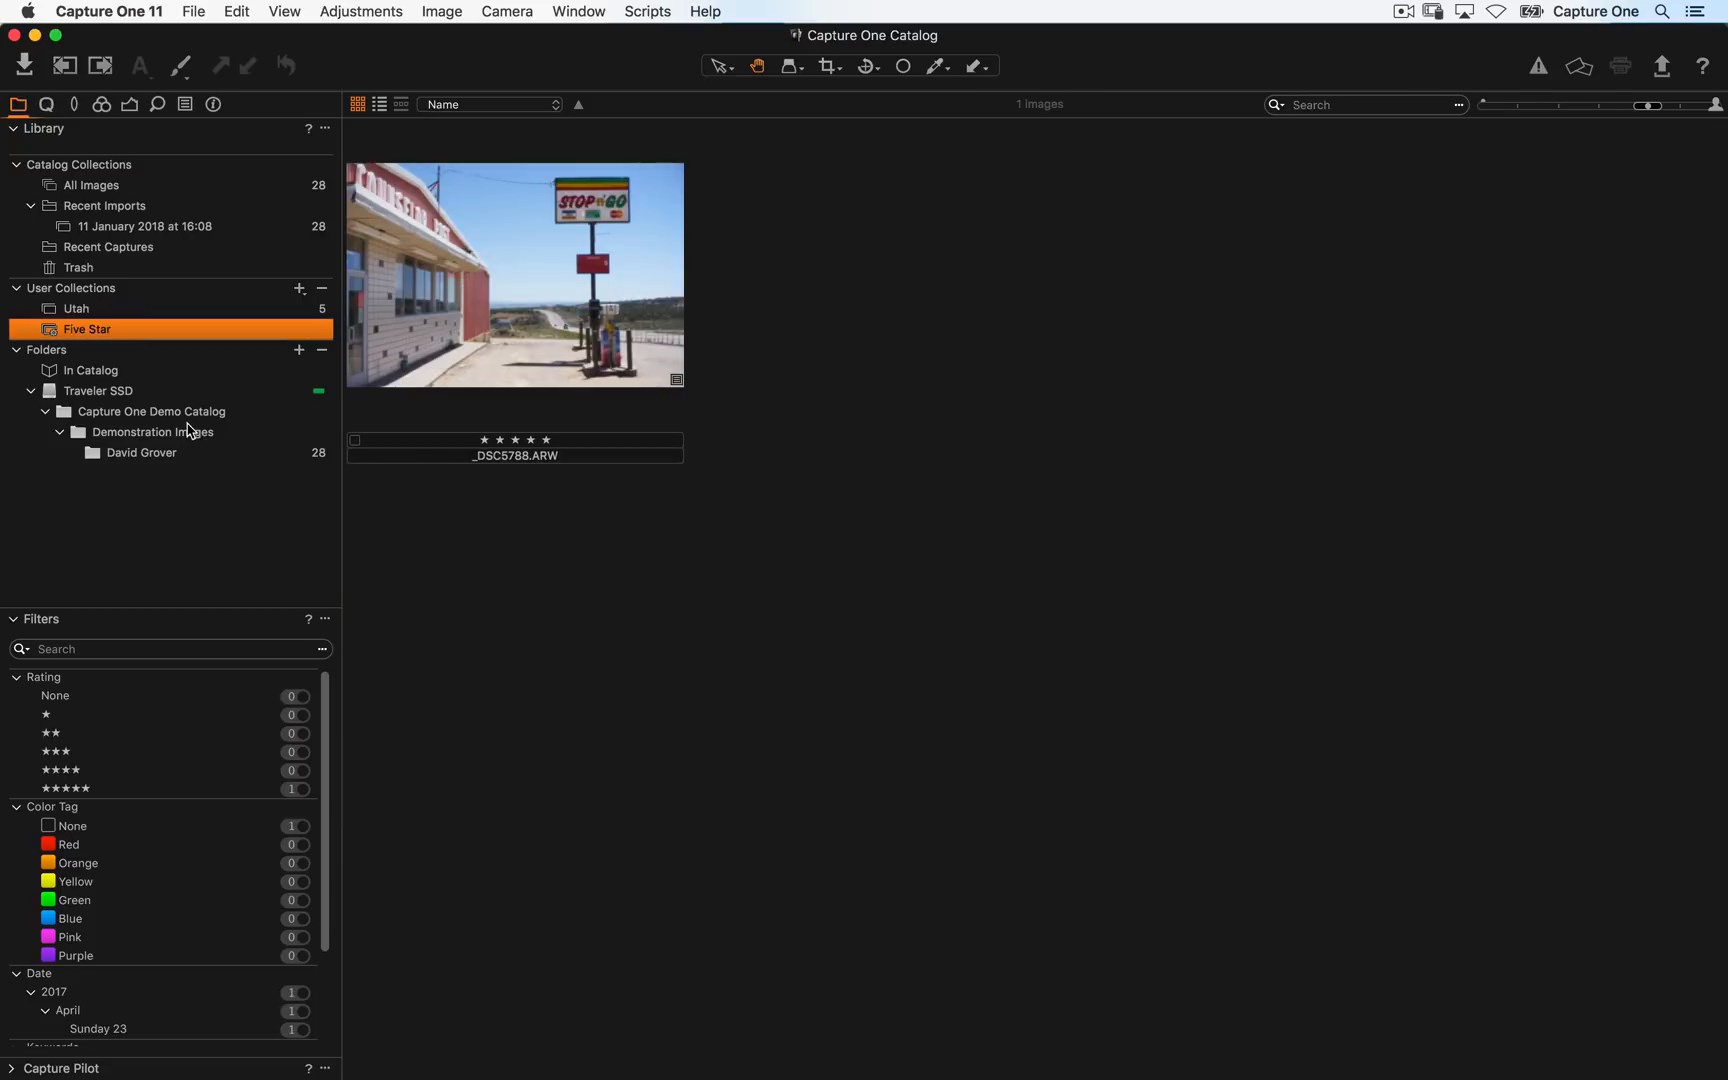
{"action": "left_click", "coordinate": [172, 188]}
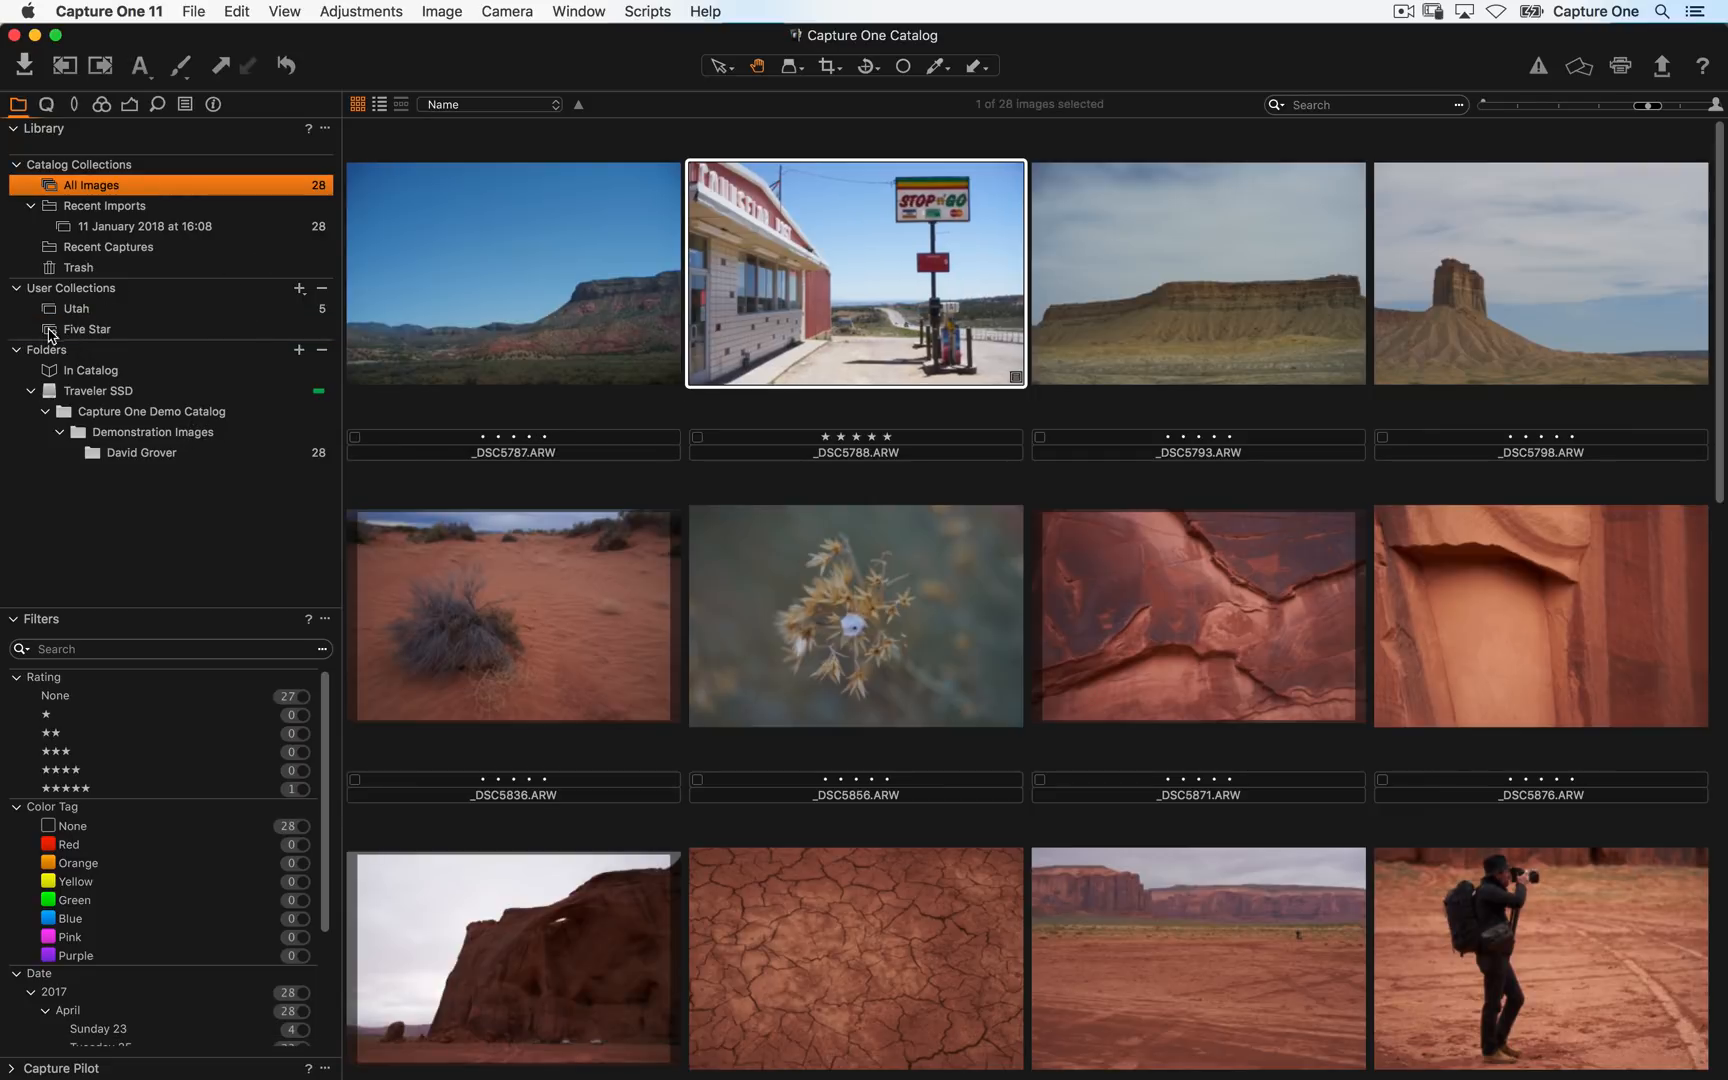
{"action": "left_click", "coordinate": [299, 289]}
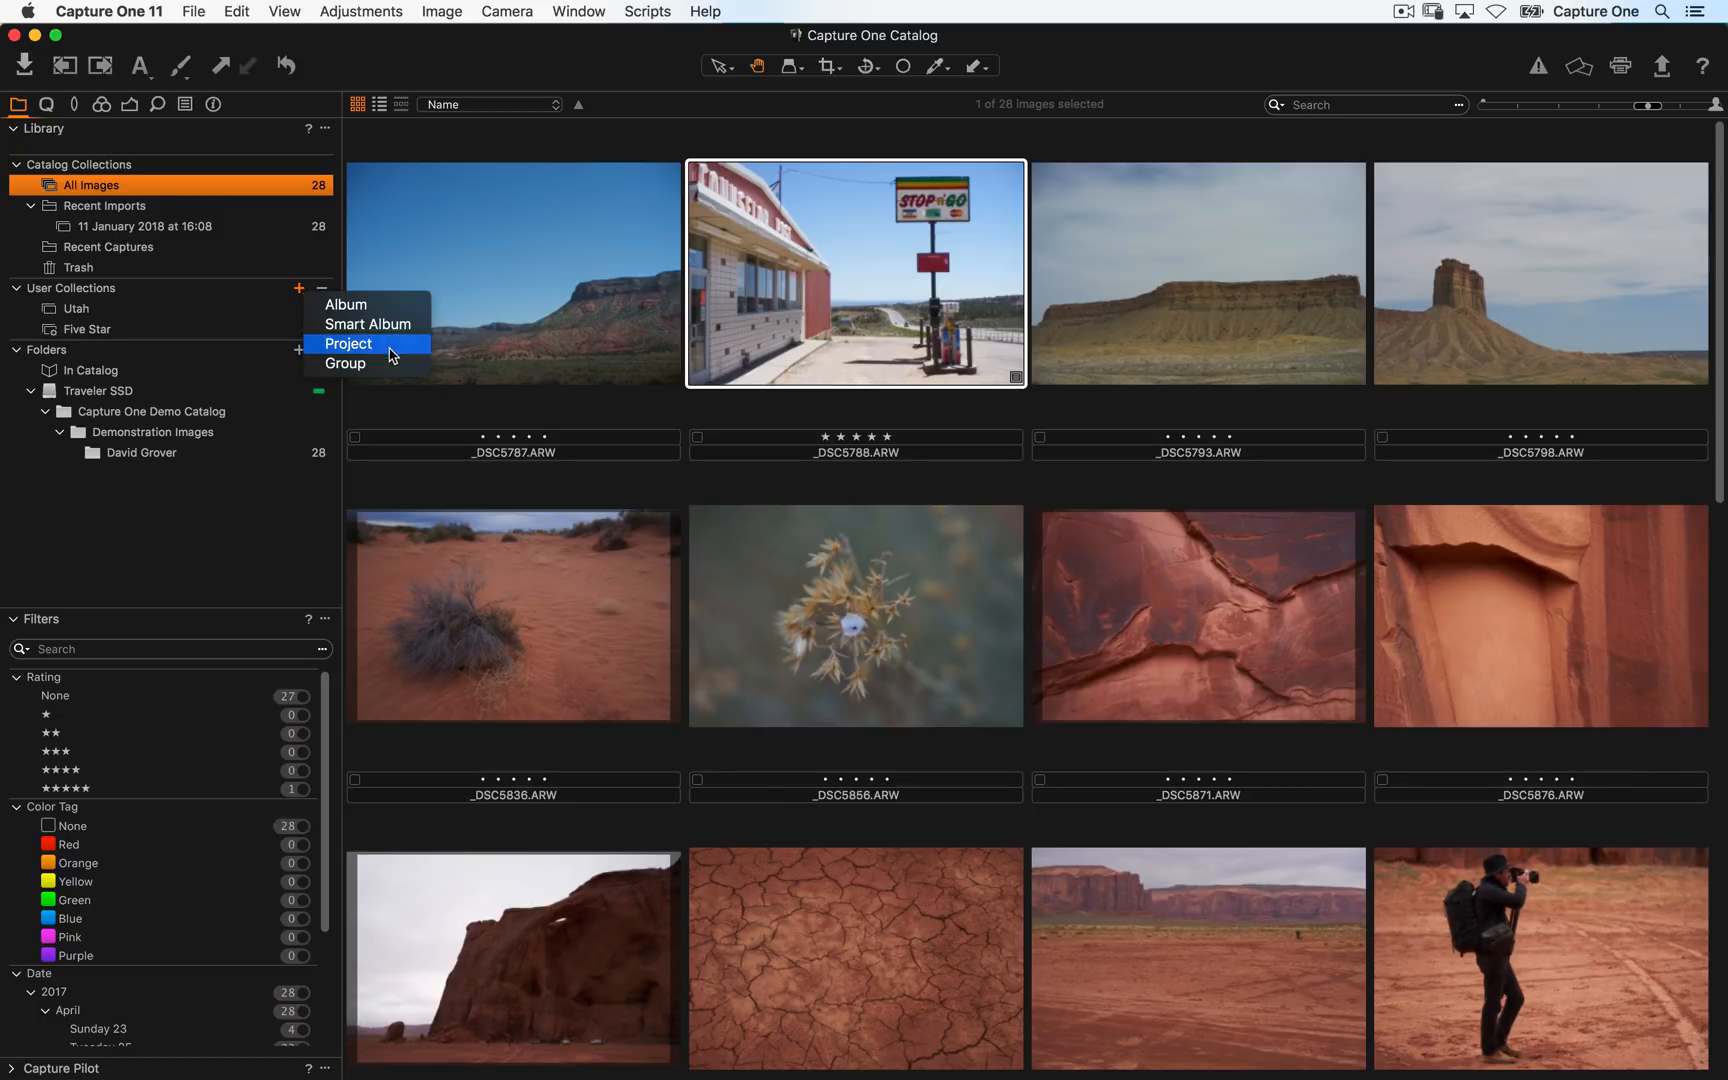
{"action": "left_click", "coordinate": [757, 241]}
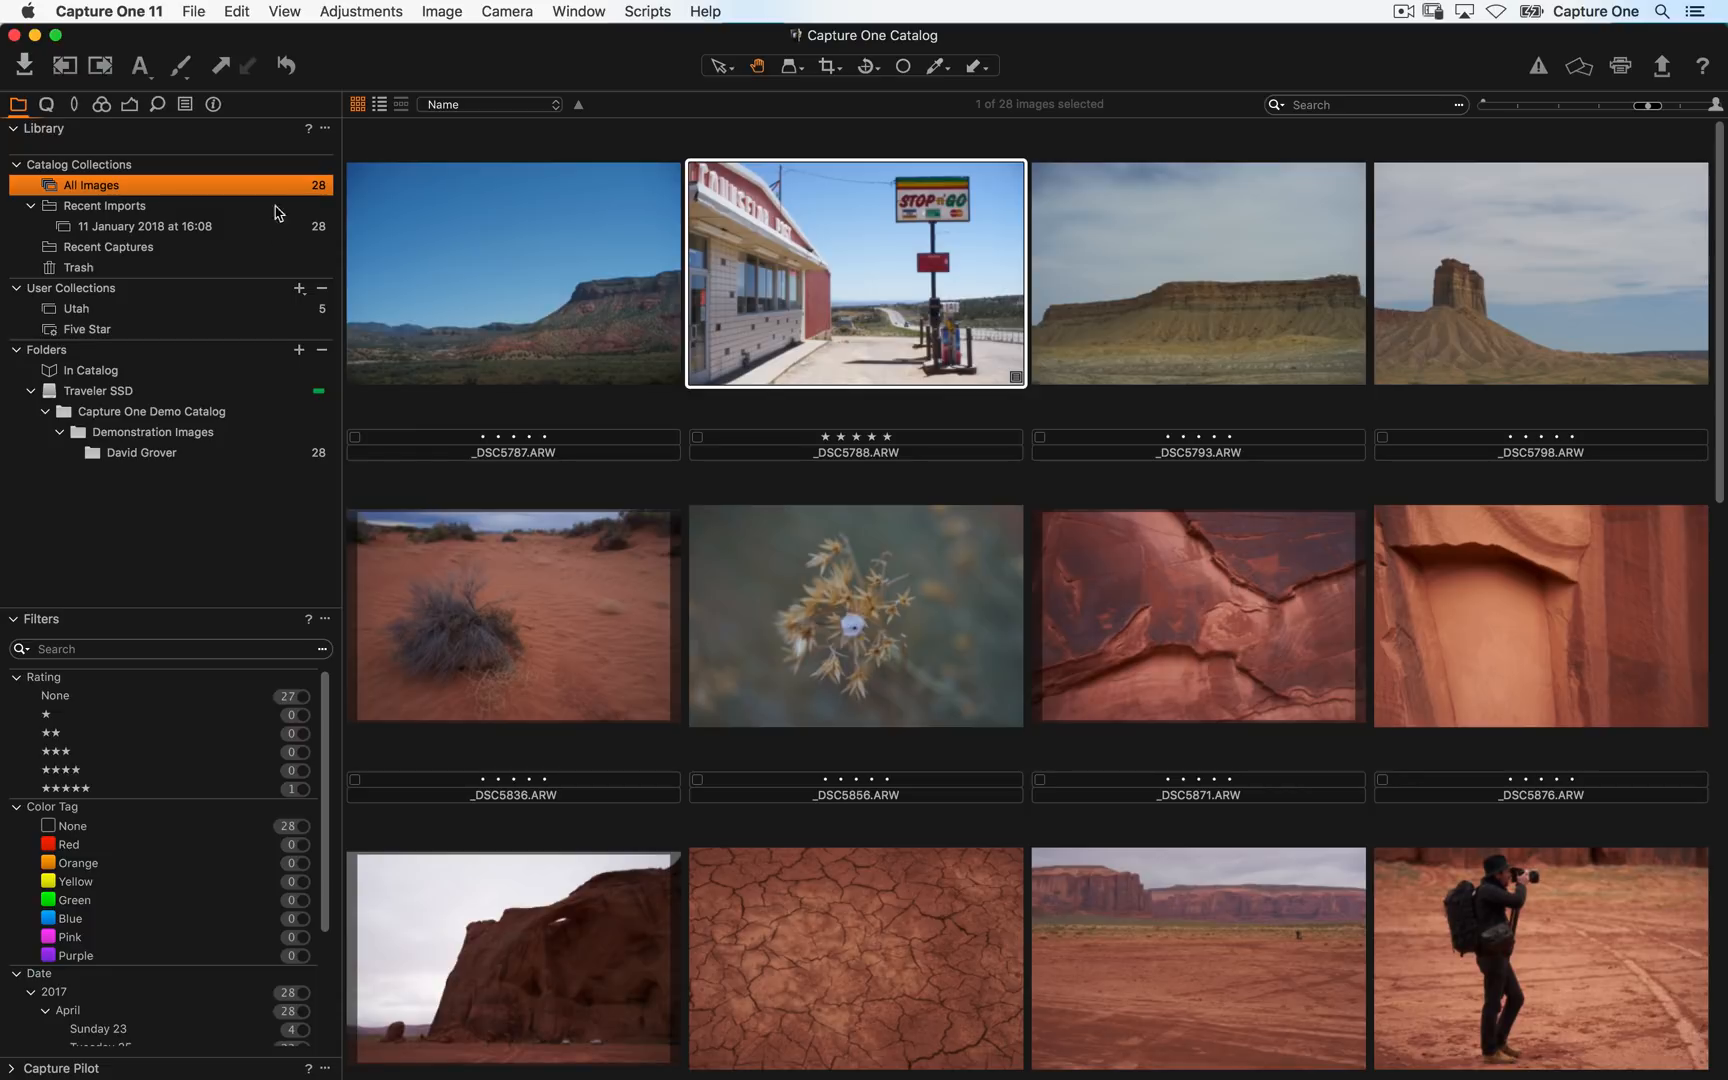
{"action": "left_click", "coordinate": [193, 11]}
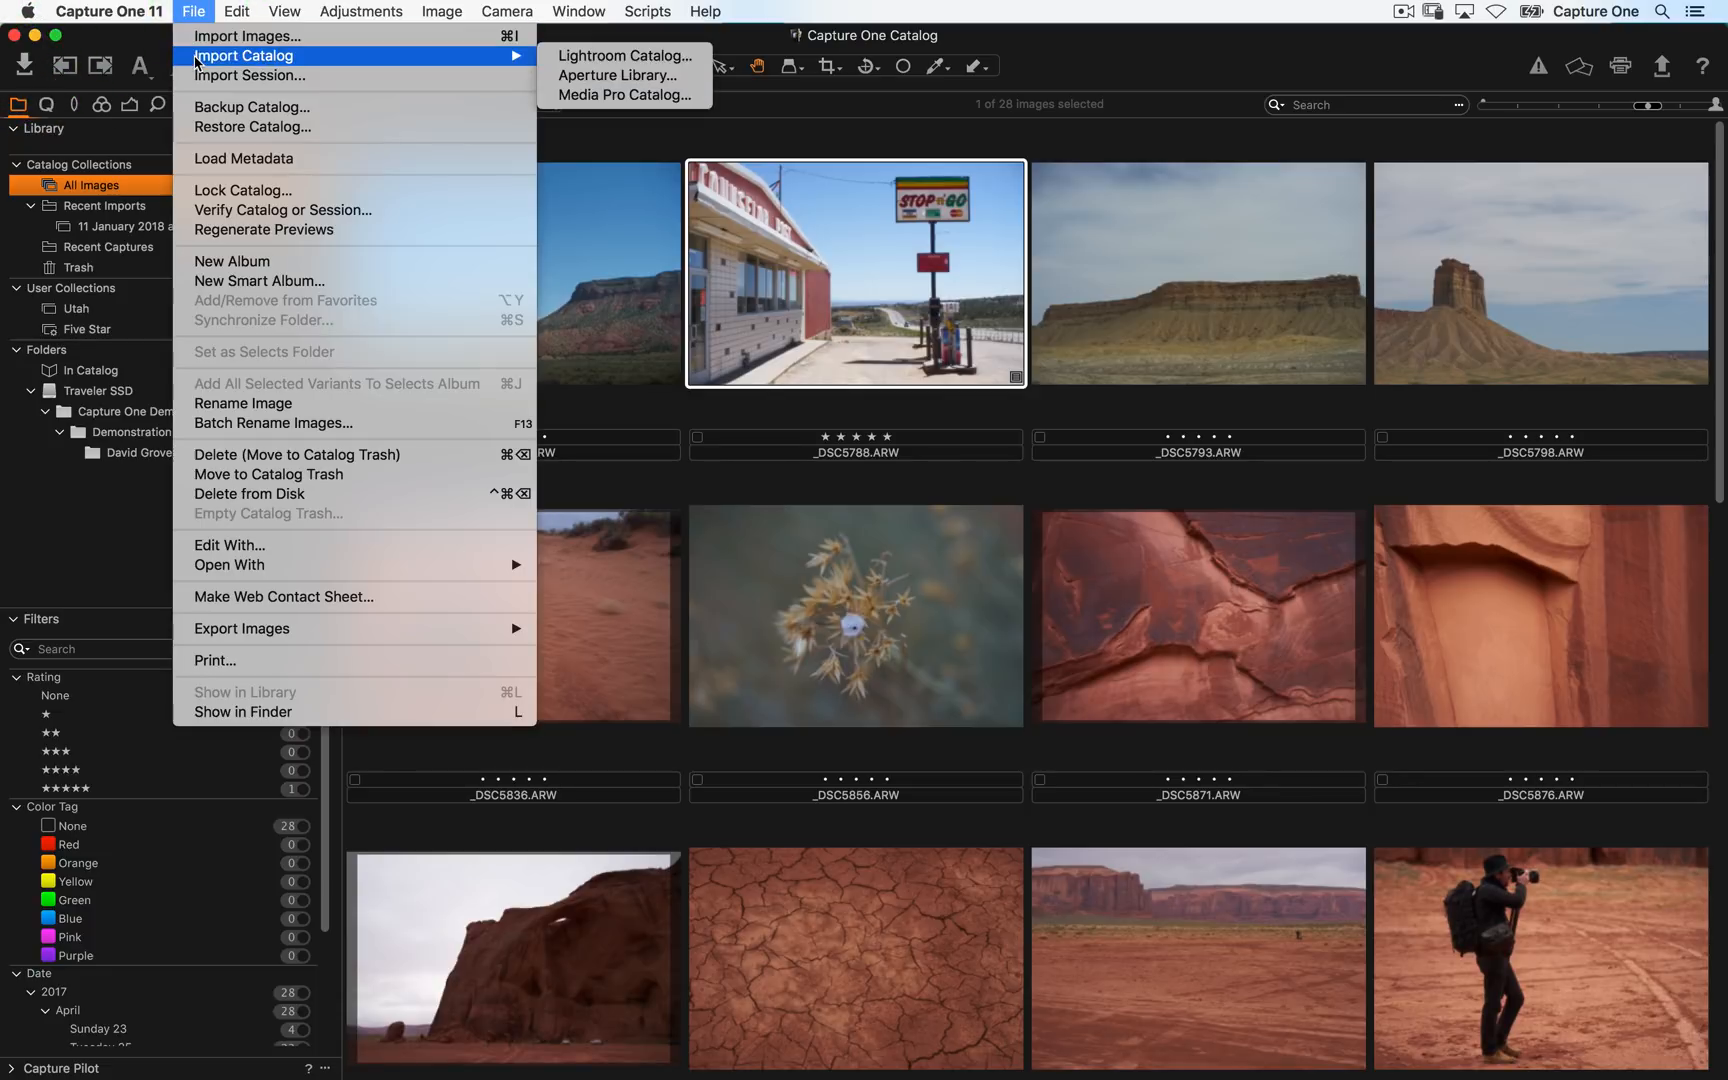
{"action": "left_click", "coordinate": [126, 483]}
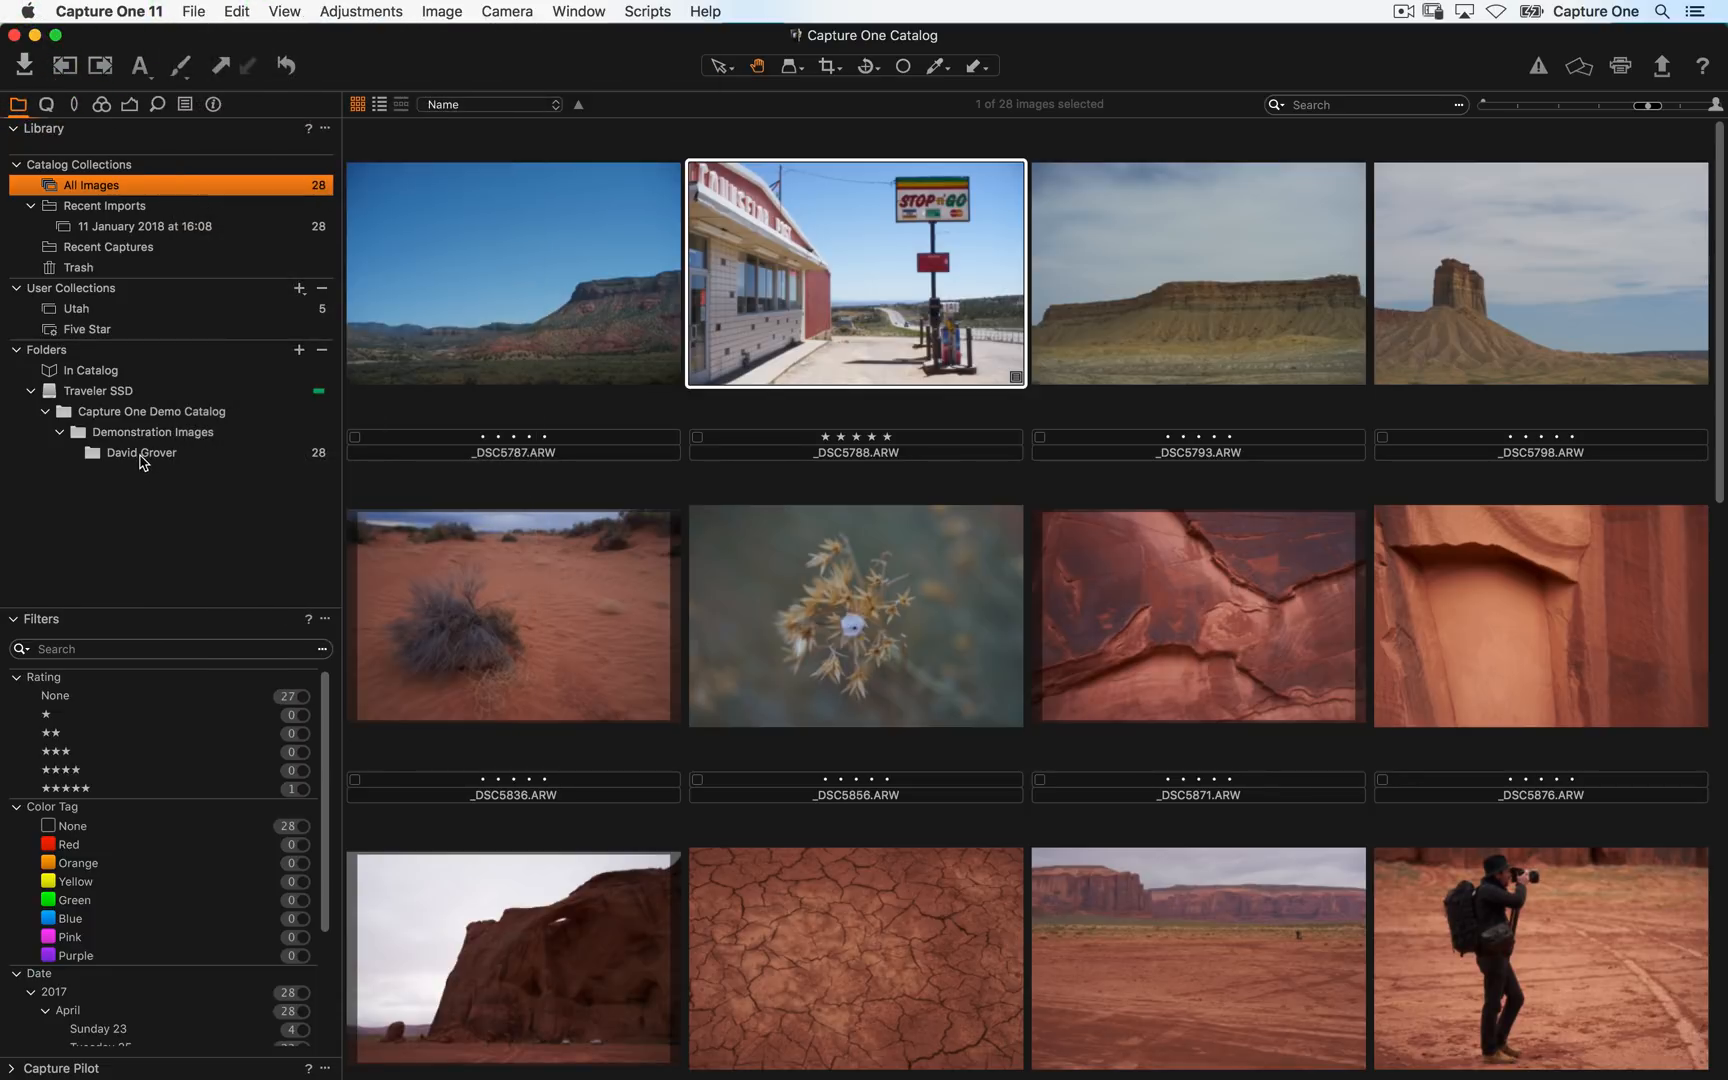
{"action": "right_click", "coordinate": [141, 455]}
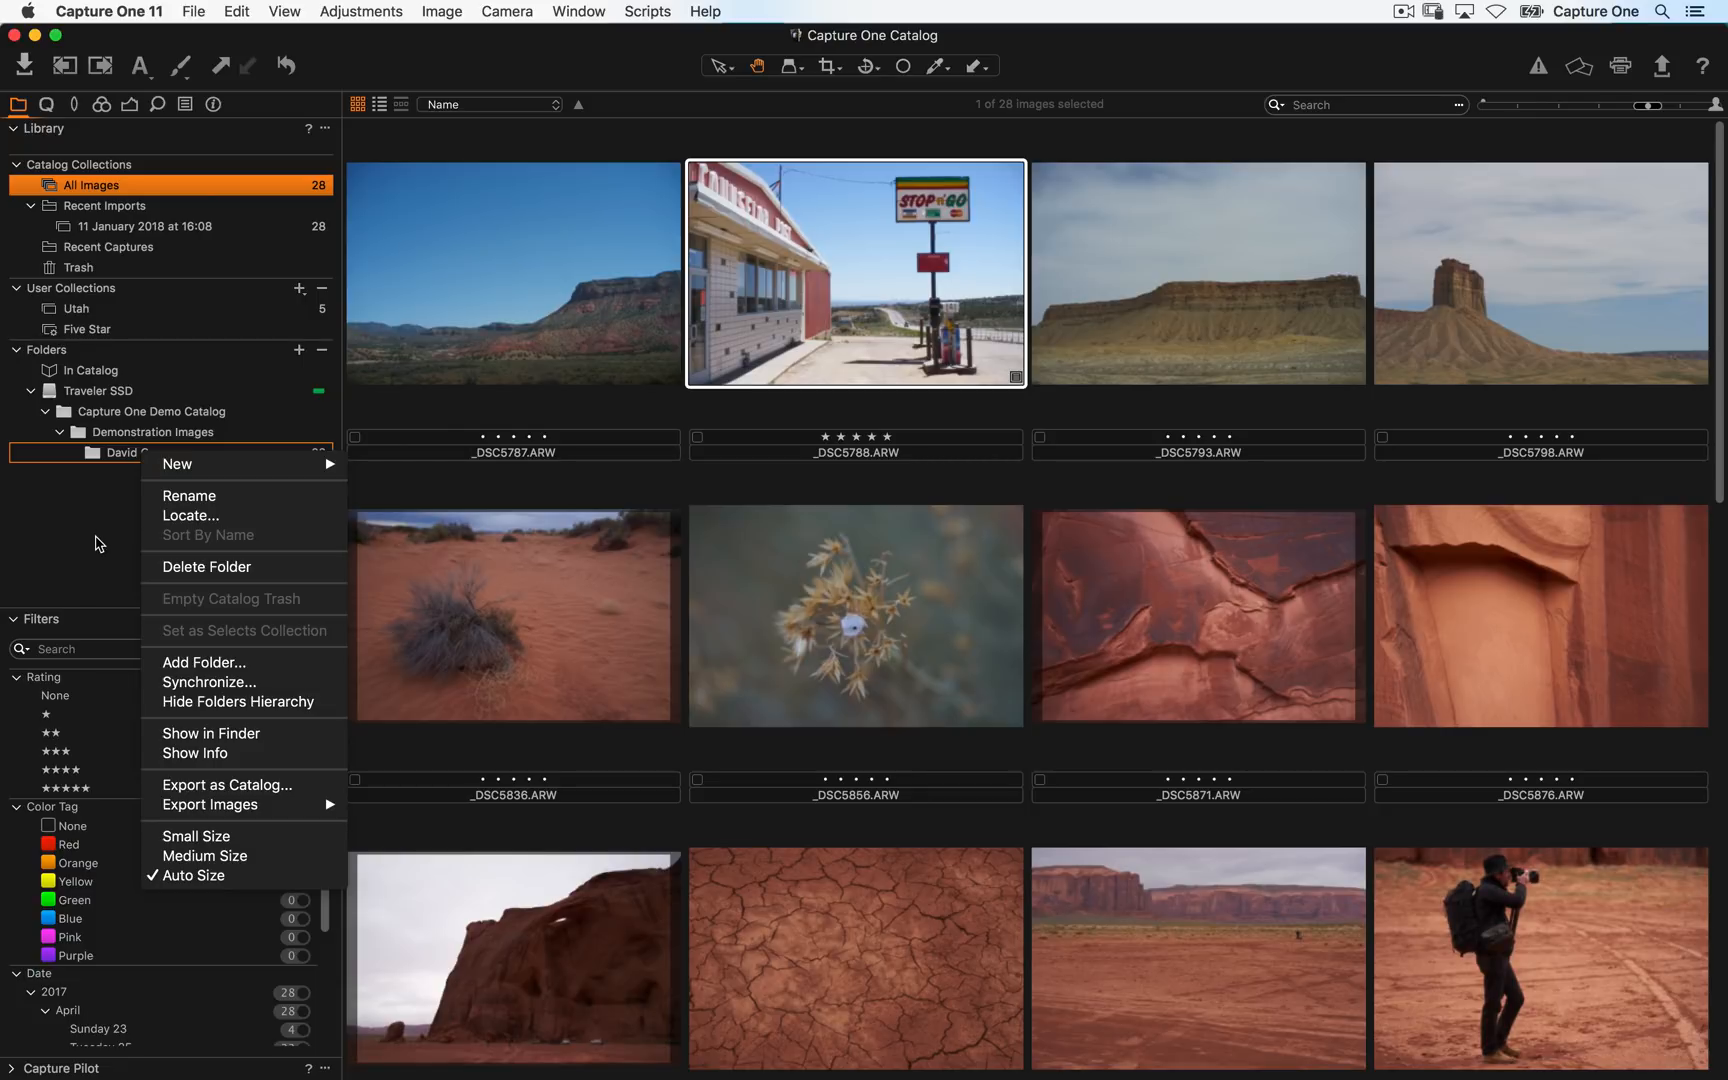
{"action": "left_click", "coordinate": [94, 544]}
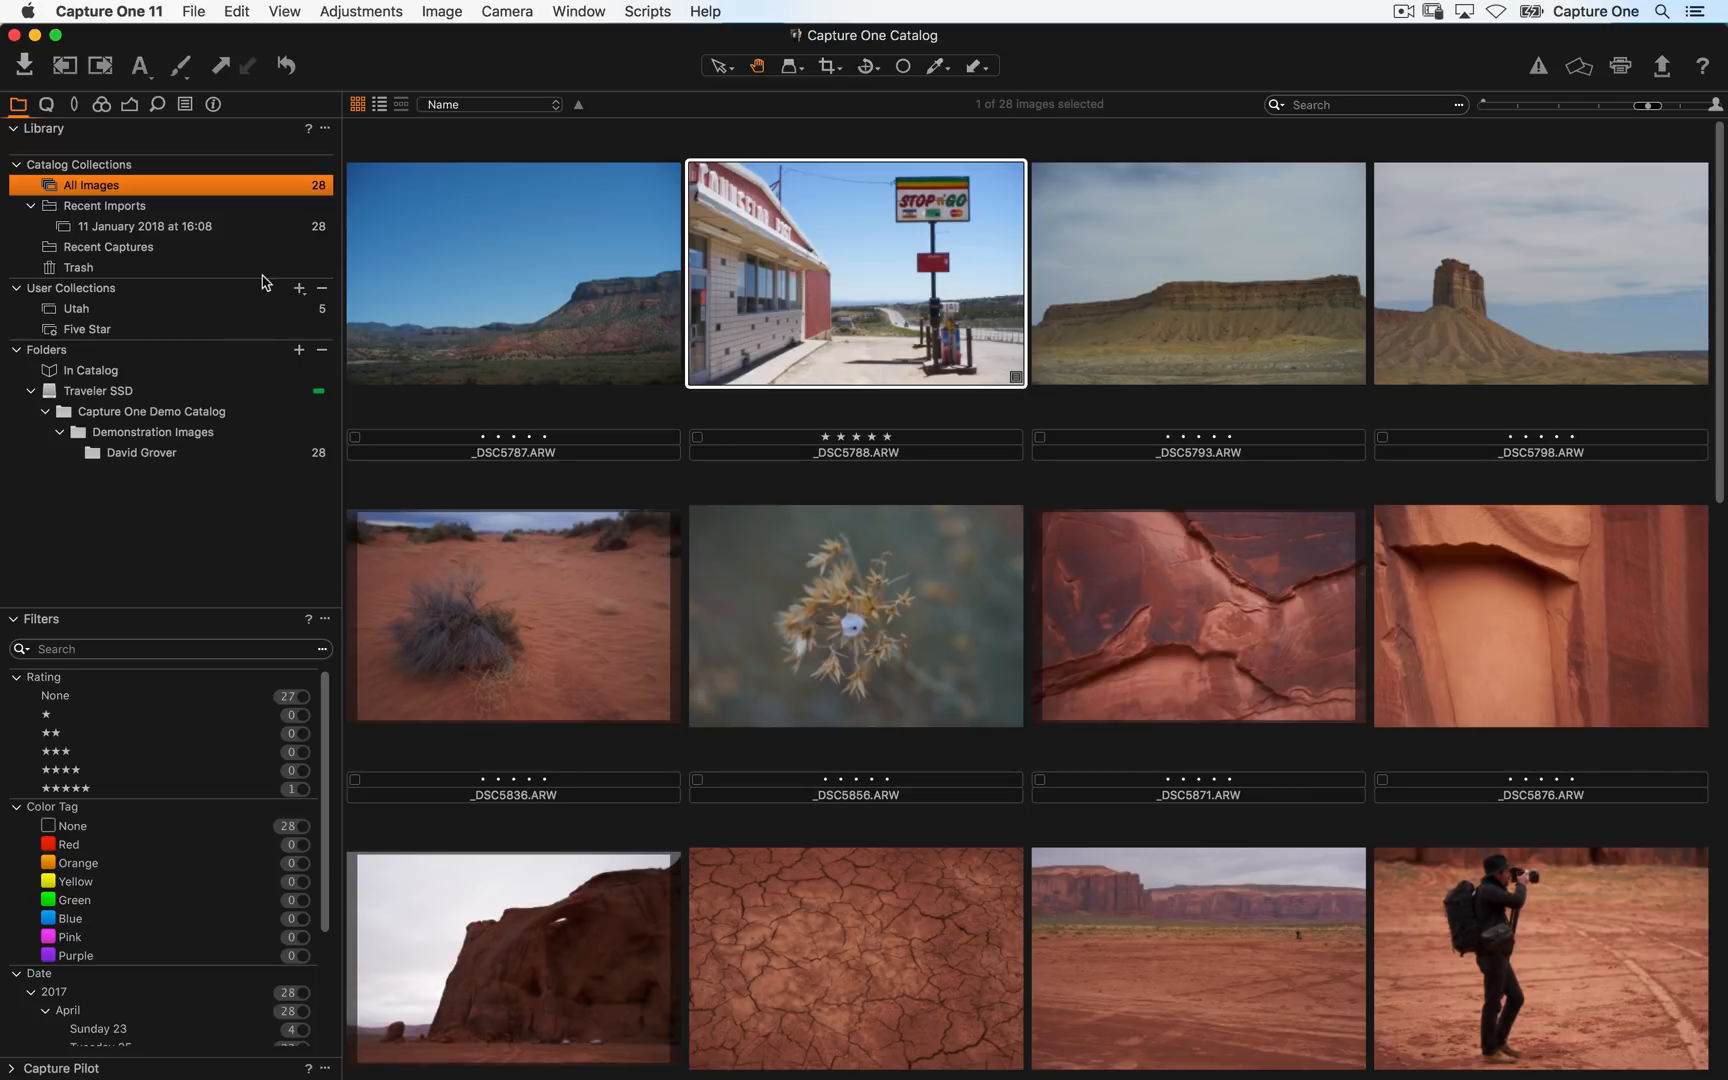
{"action": "left_click", "coordinate": [298, 289]}
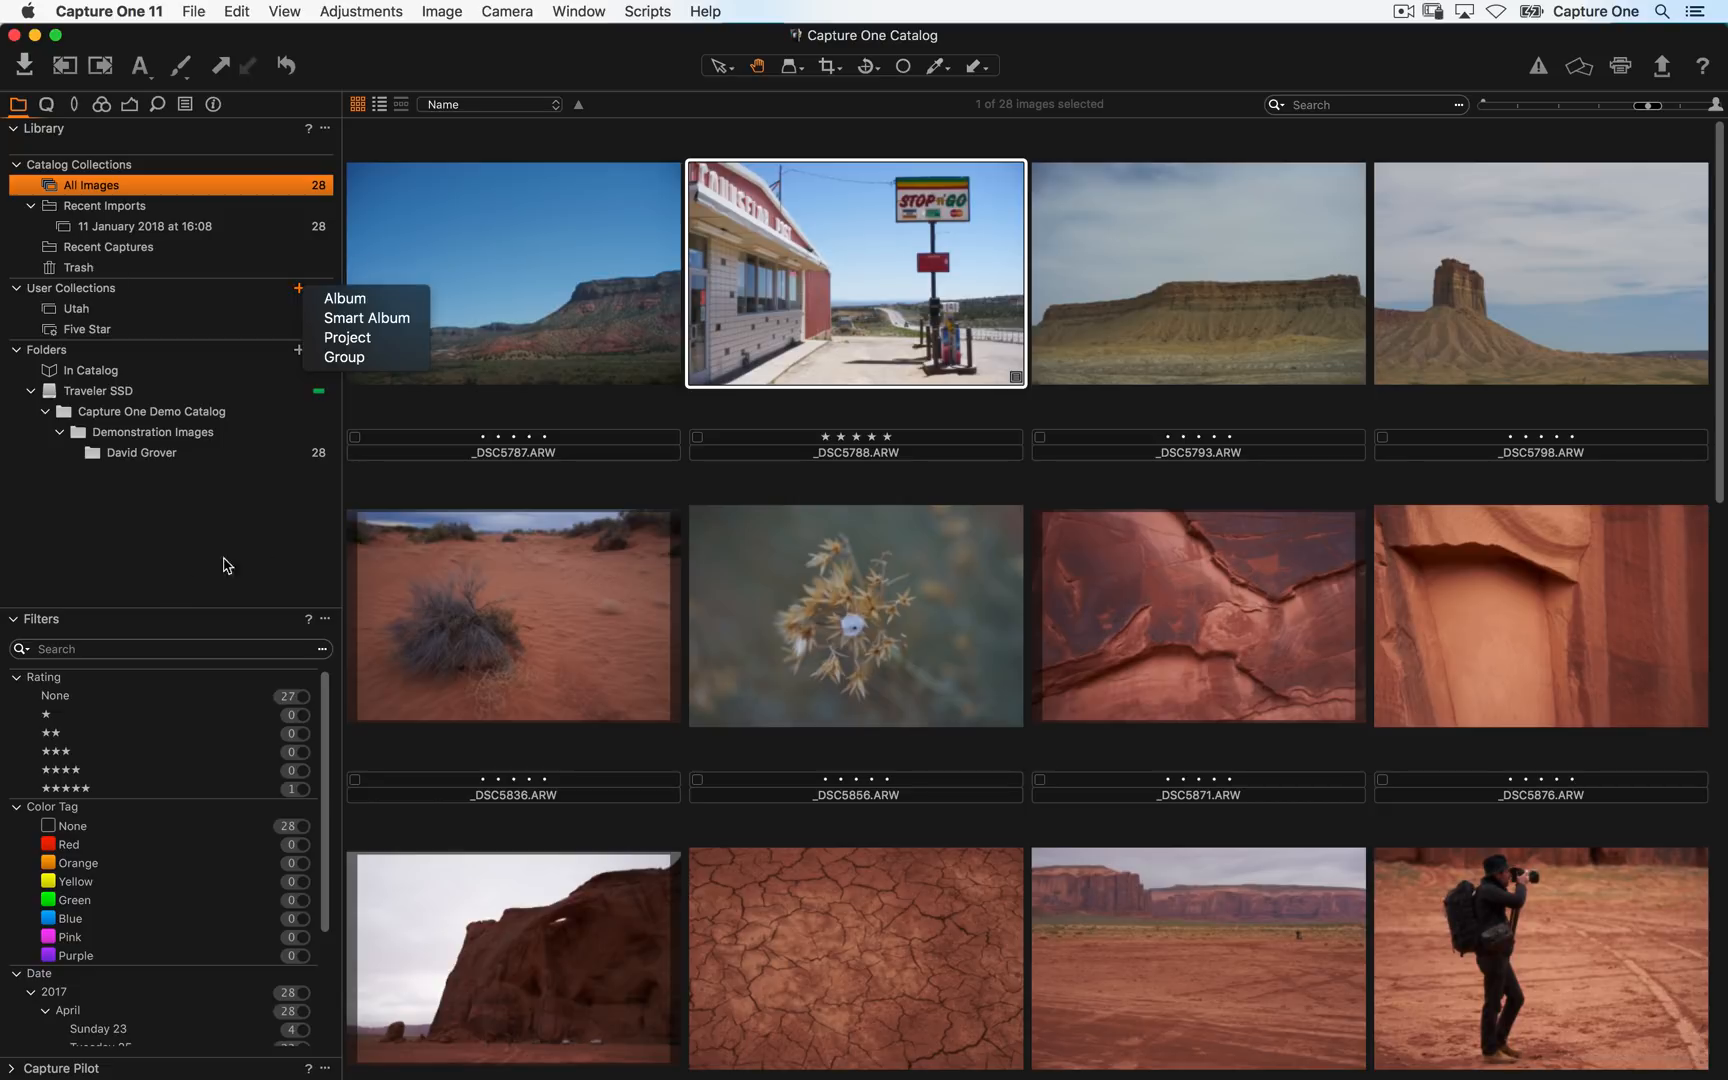
{"action": "left_click", "coordinate": [173, 567]}
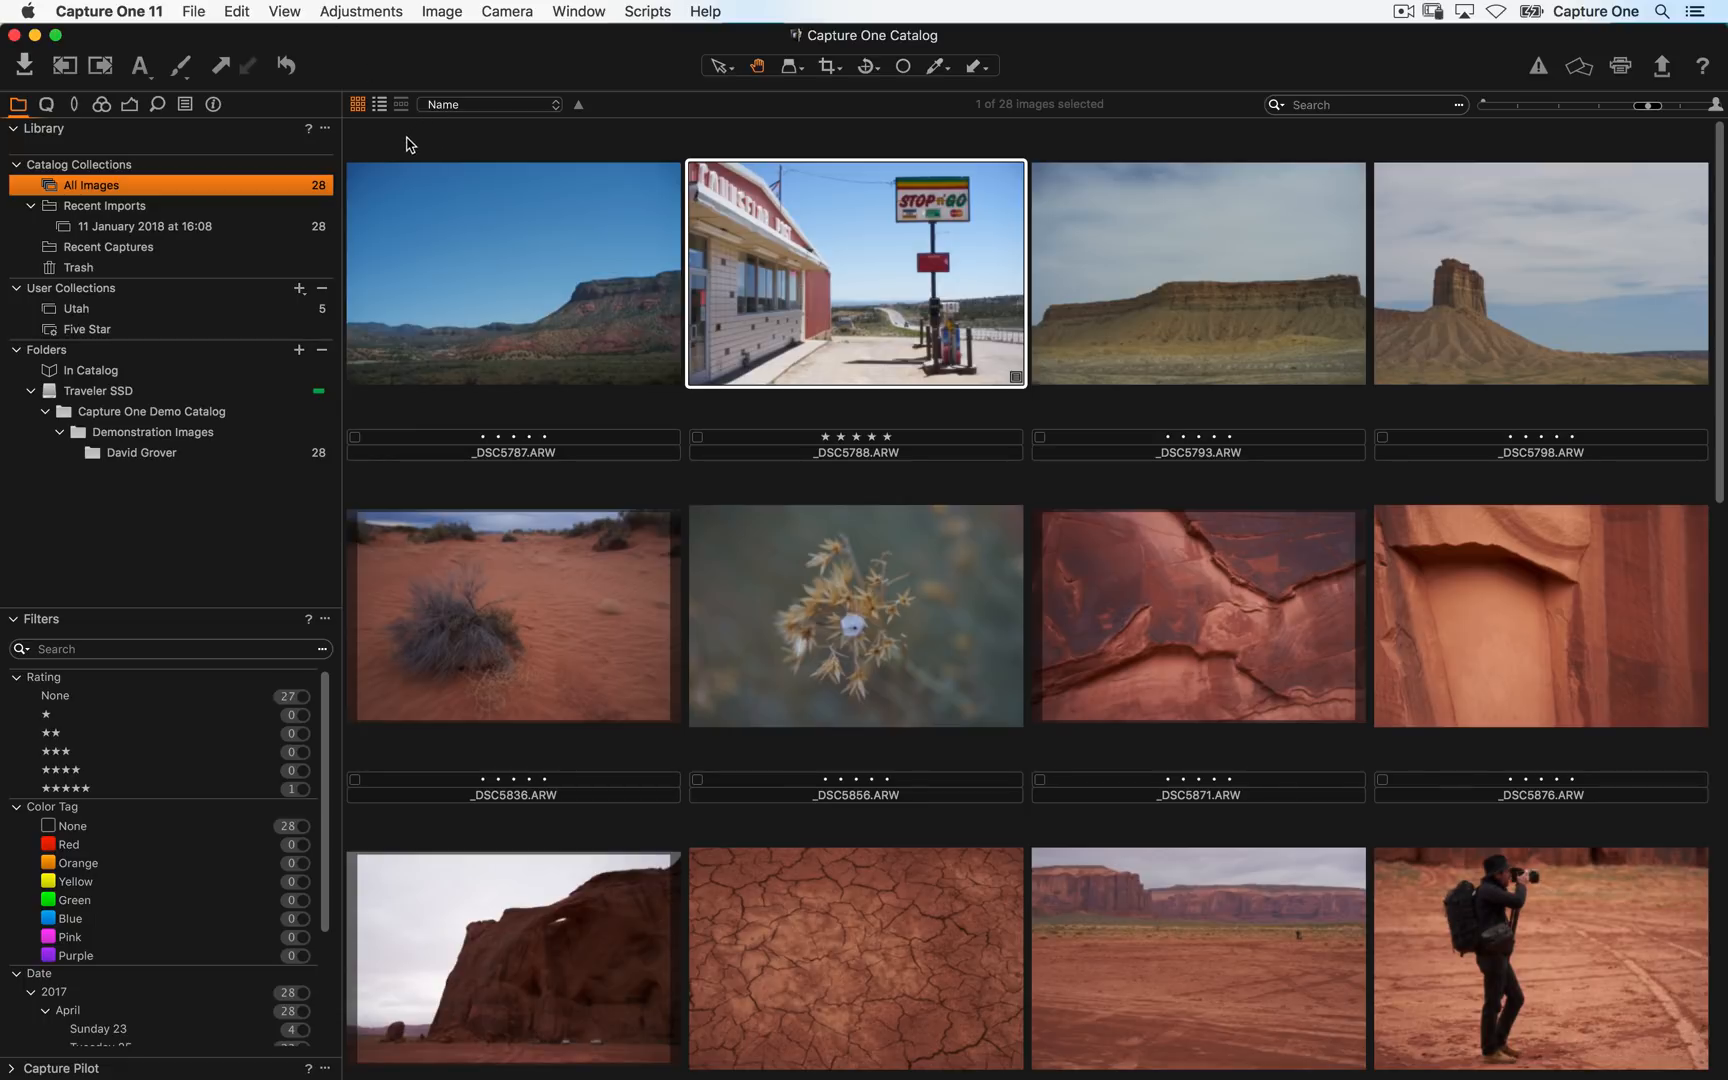
- Toggle the viewer on and off, leaving it shown beside the browser
{"action": "key", "text": "alt+super+v"}
{"action": "key", "text": "alt+super+v"}
{"action": "key", "text": "alt+super+v"}
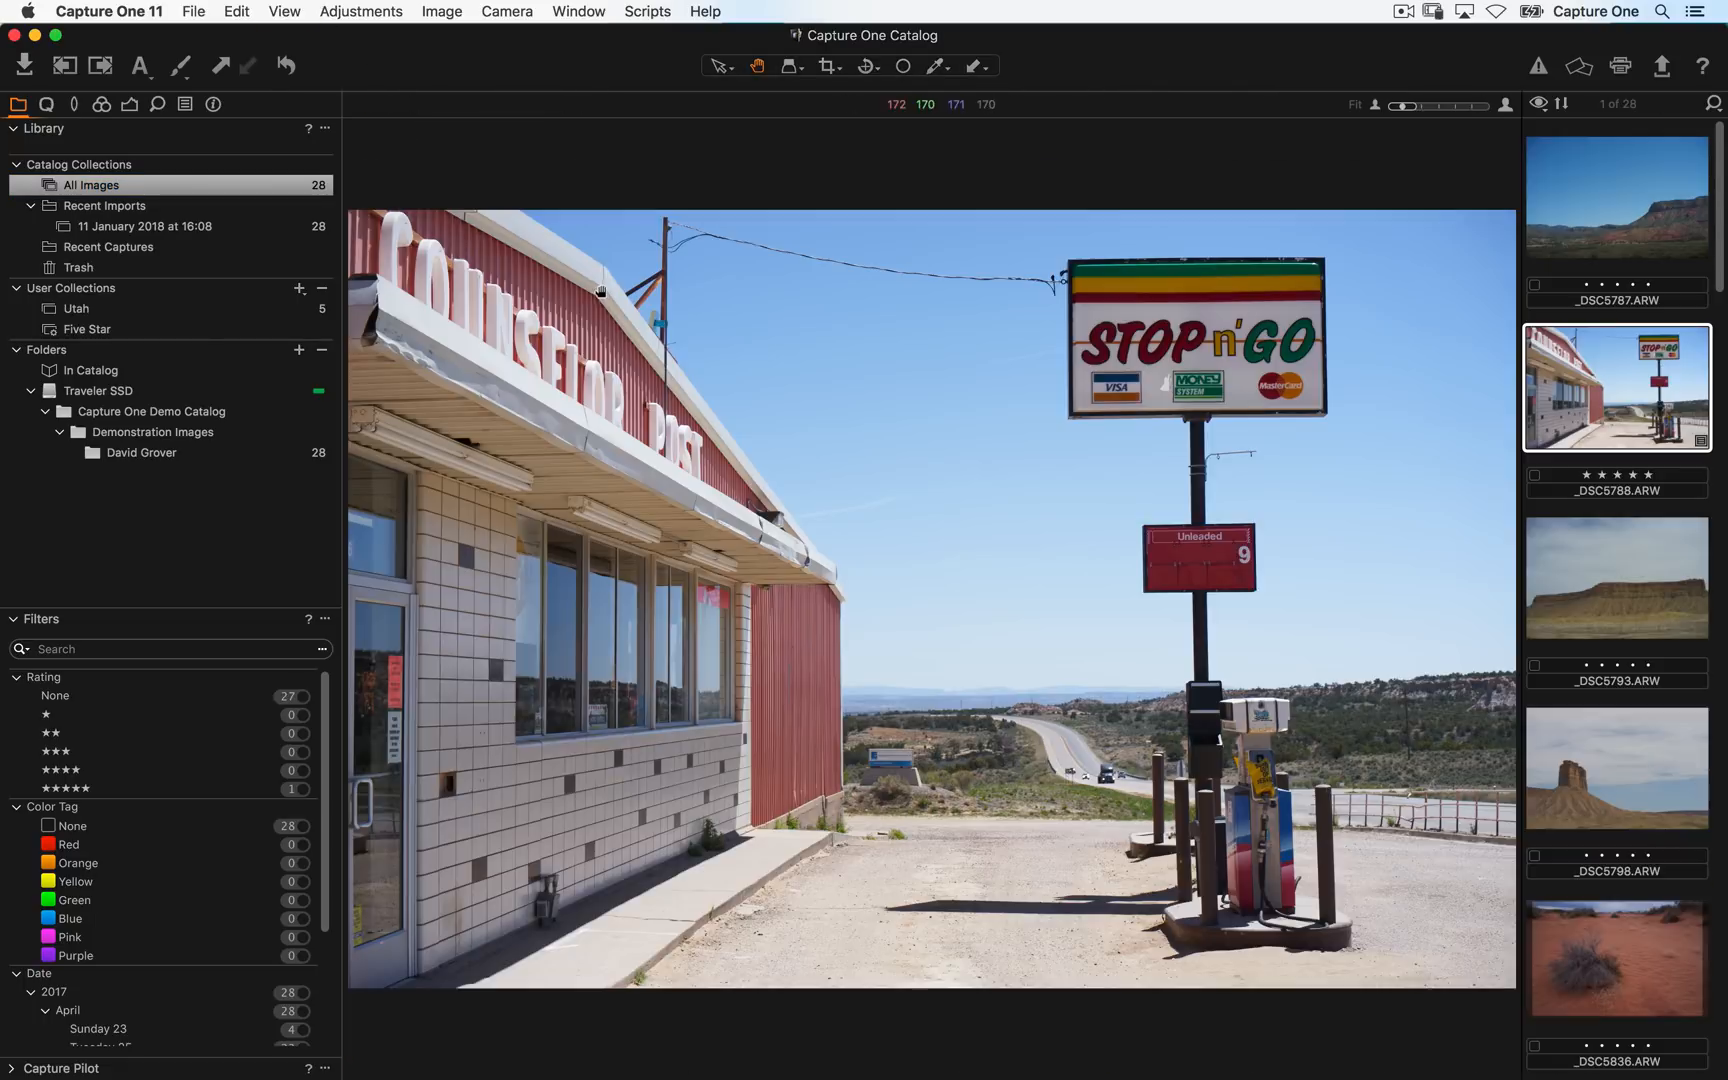
{"action": "key", "text": "alt+super+v"}
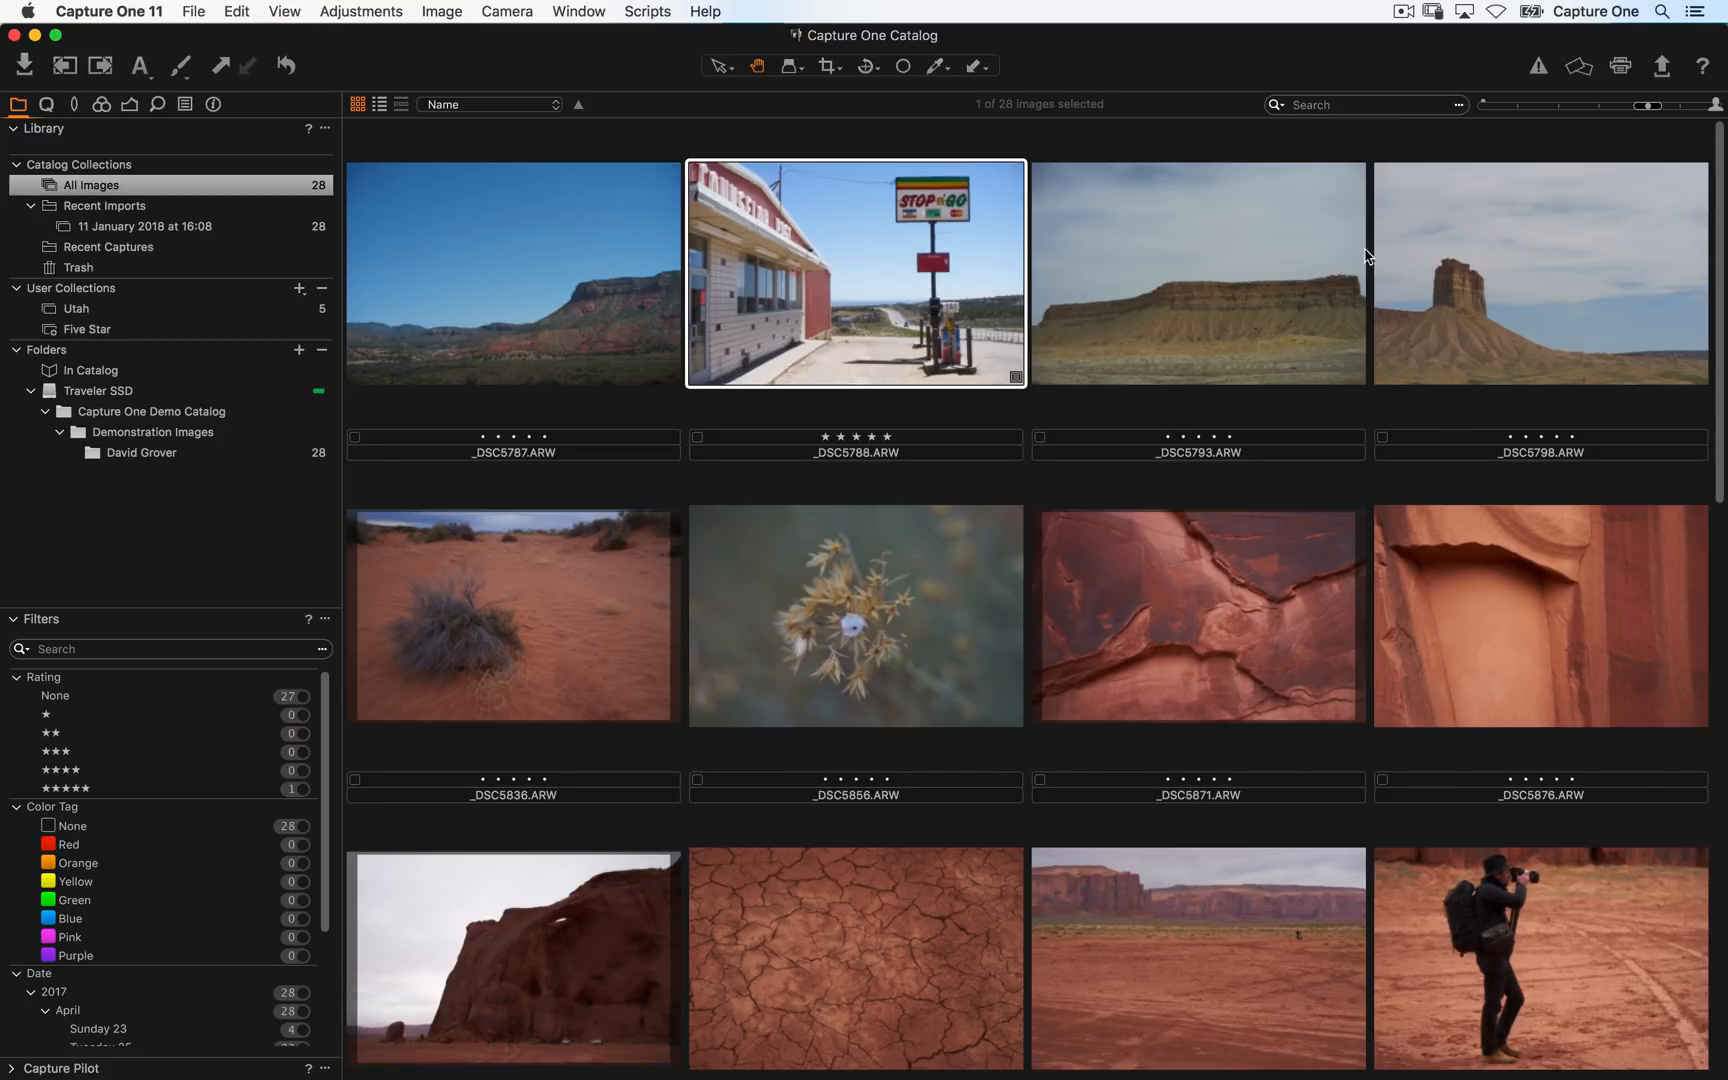
{"action": "key", "text": "alt+super+v"}
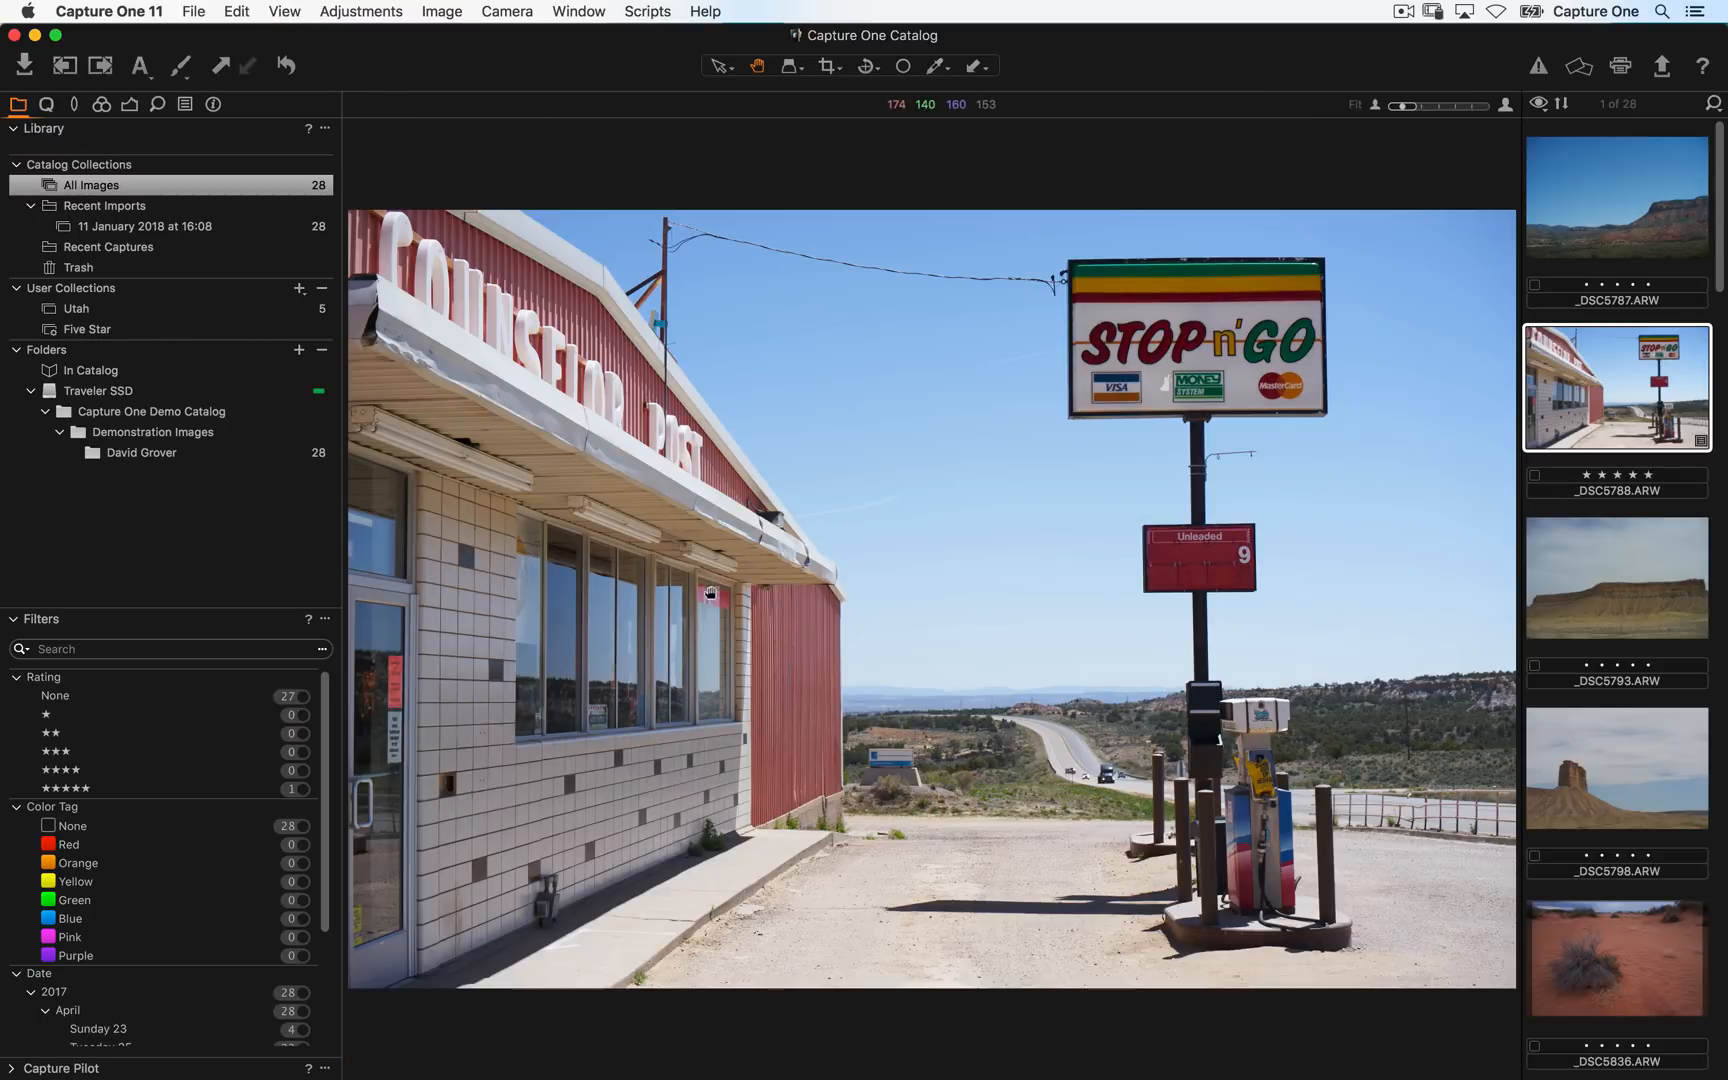
- Check the Hide Viewer entry under View and open the Edit Keyboard Shortcuts dialog
{"action": "left_click", "coordinate": [284, 11]}
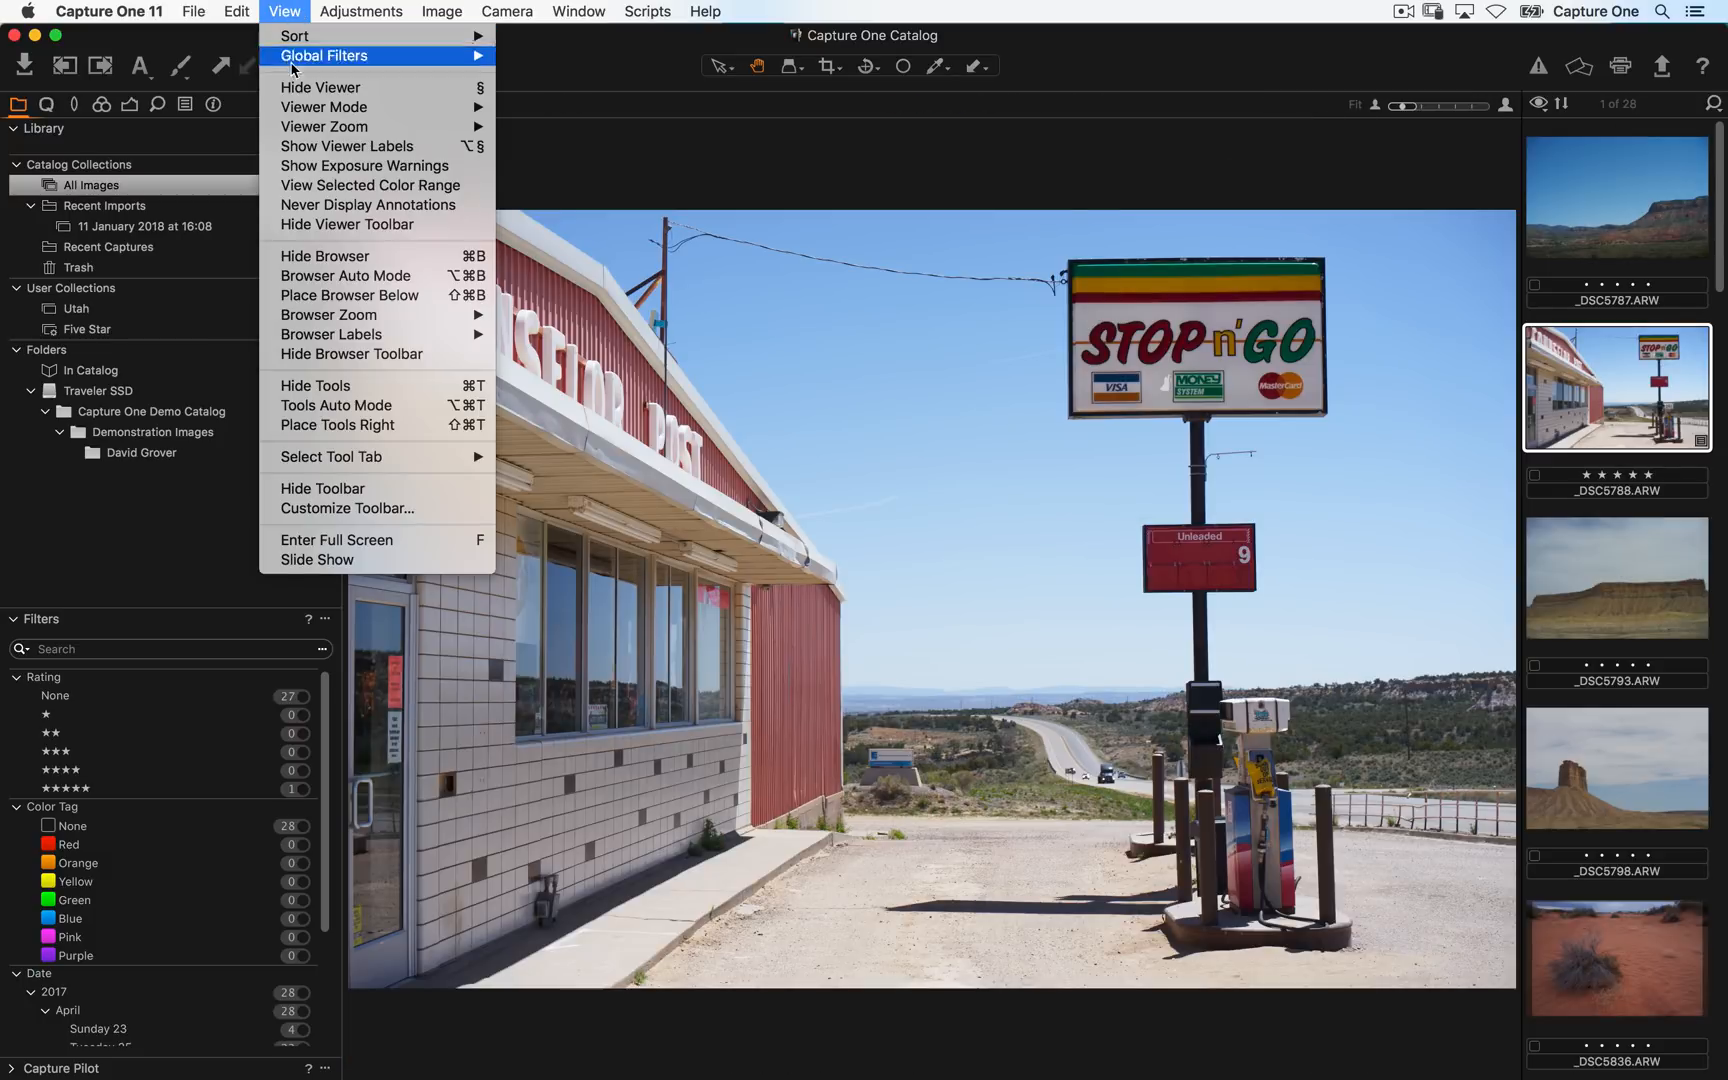
{"action": "mouse_move", "coordinate": [395, 107]}
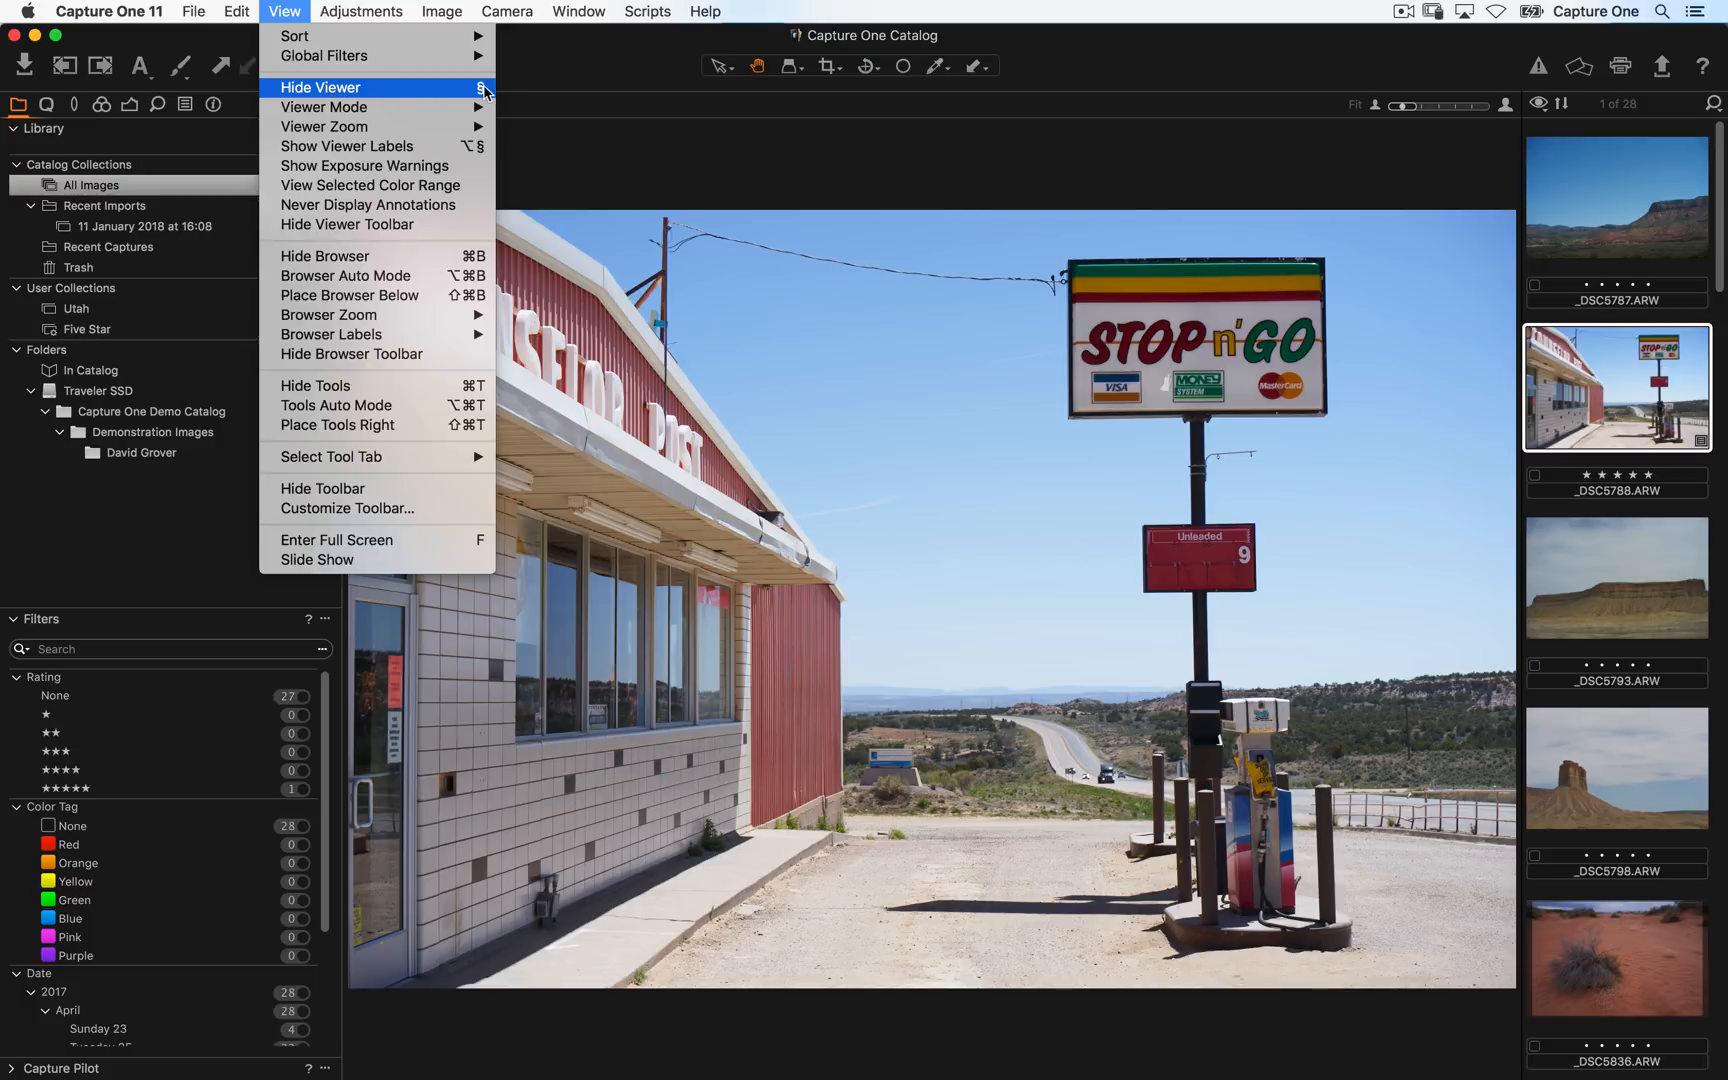
{"action": "left_click", "coordinate": [563, 141]}
{"action": "left_click", "coordinate": [136, 10]}
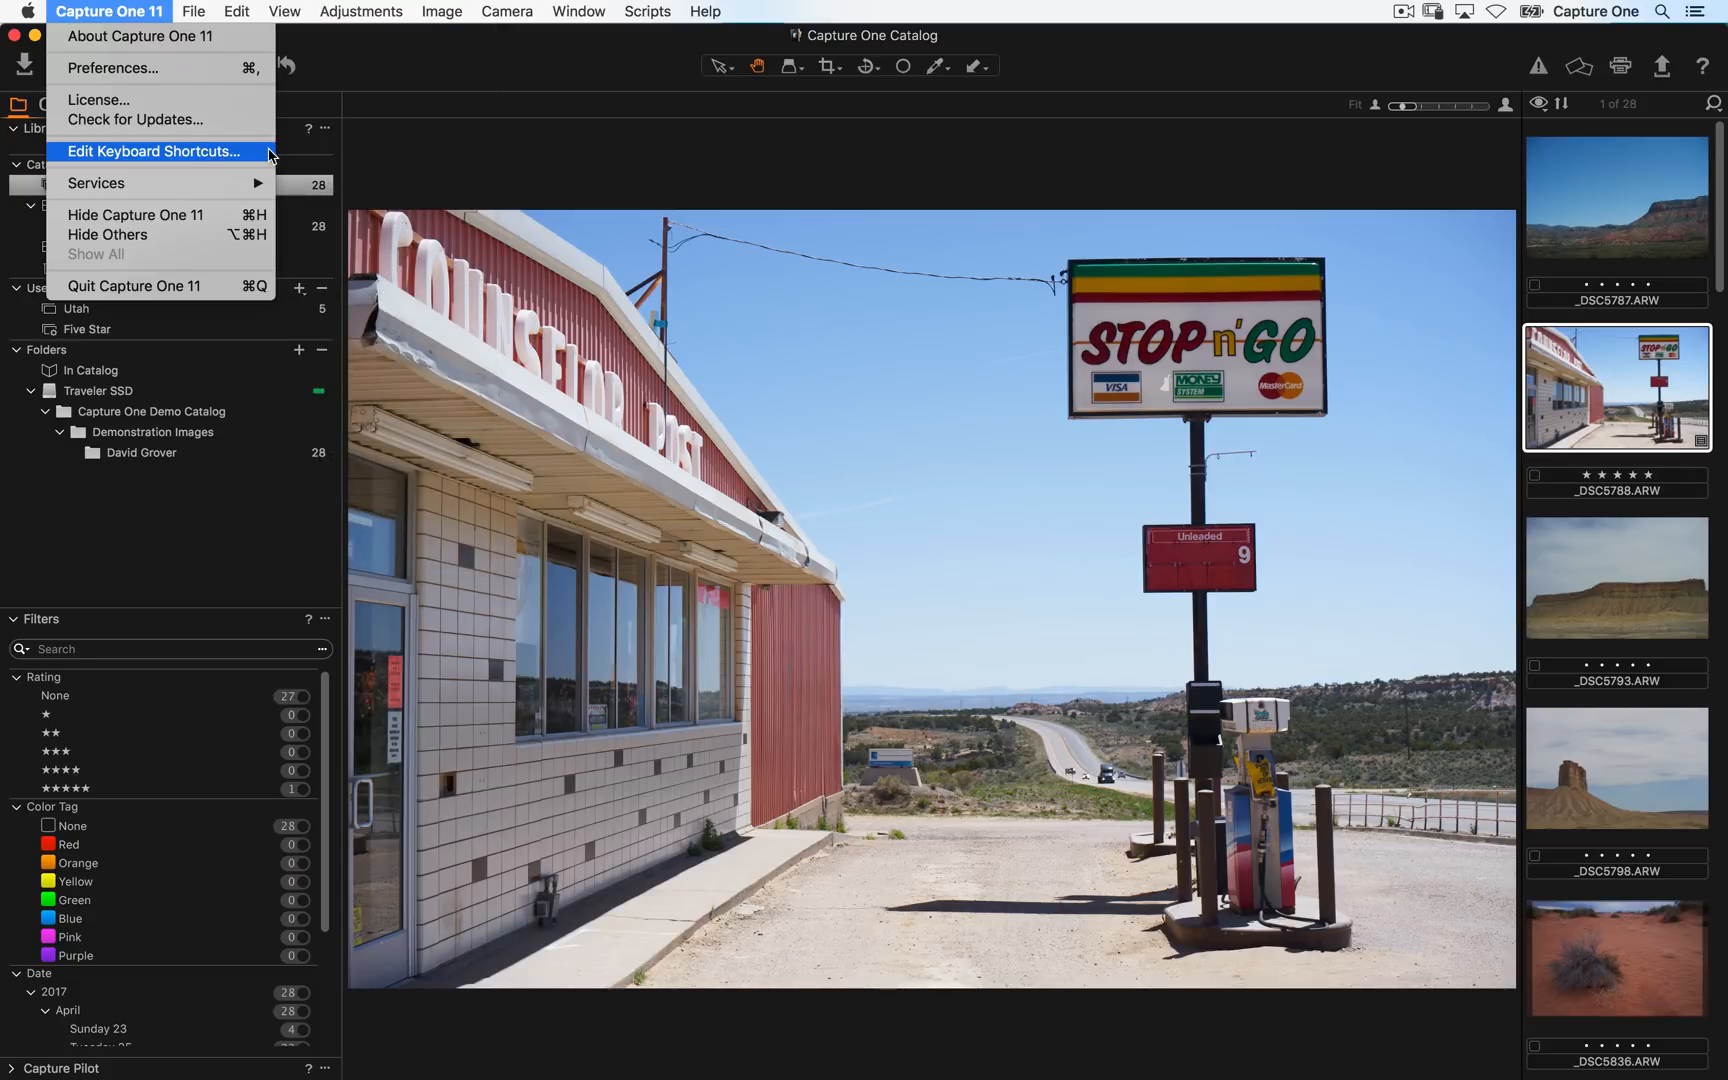
{"action": "left_click", "coordinate": [268, 152]}
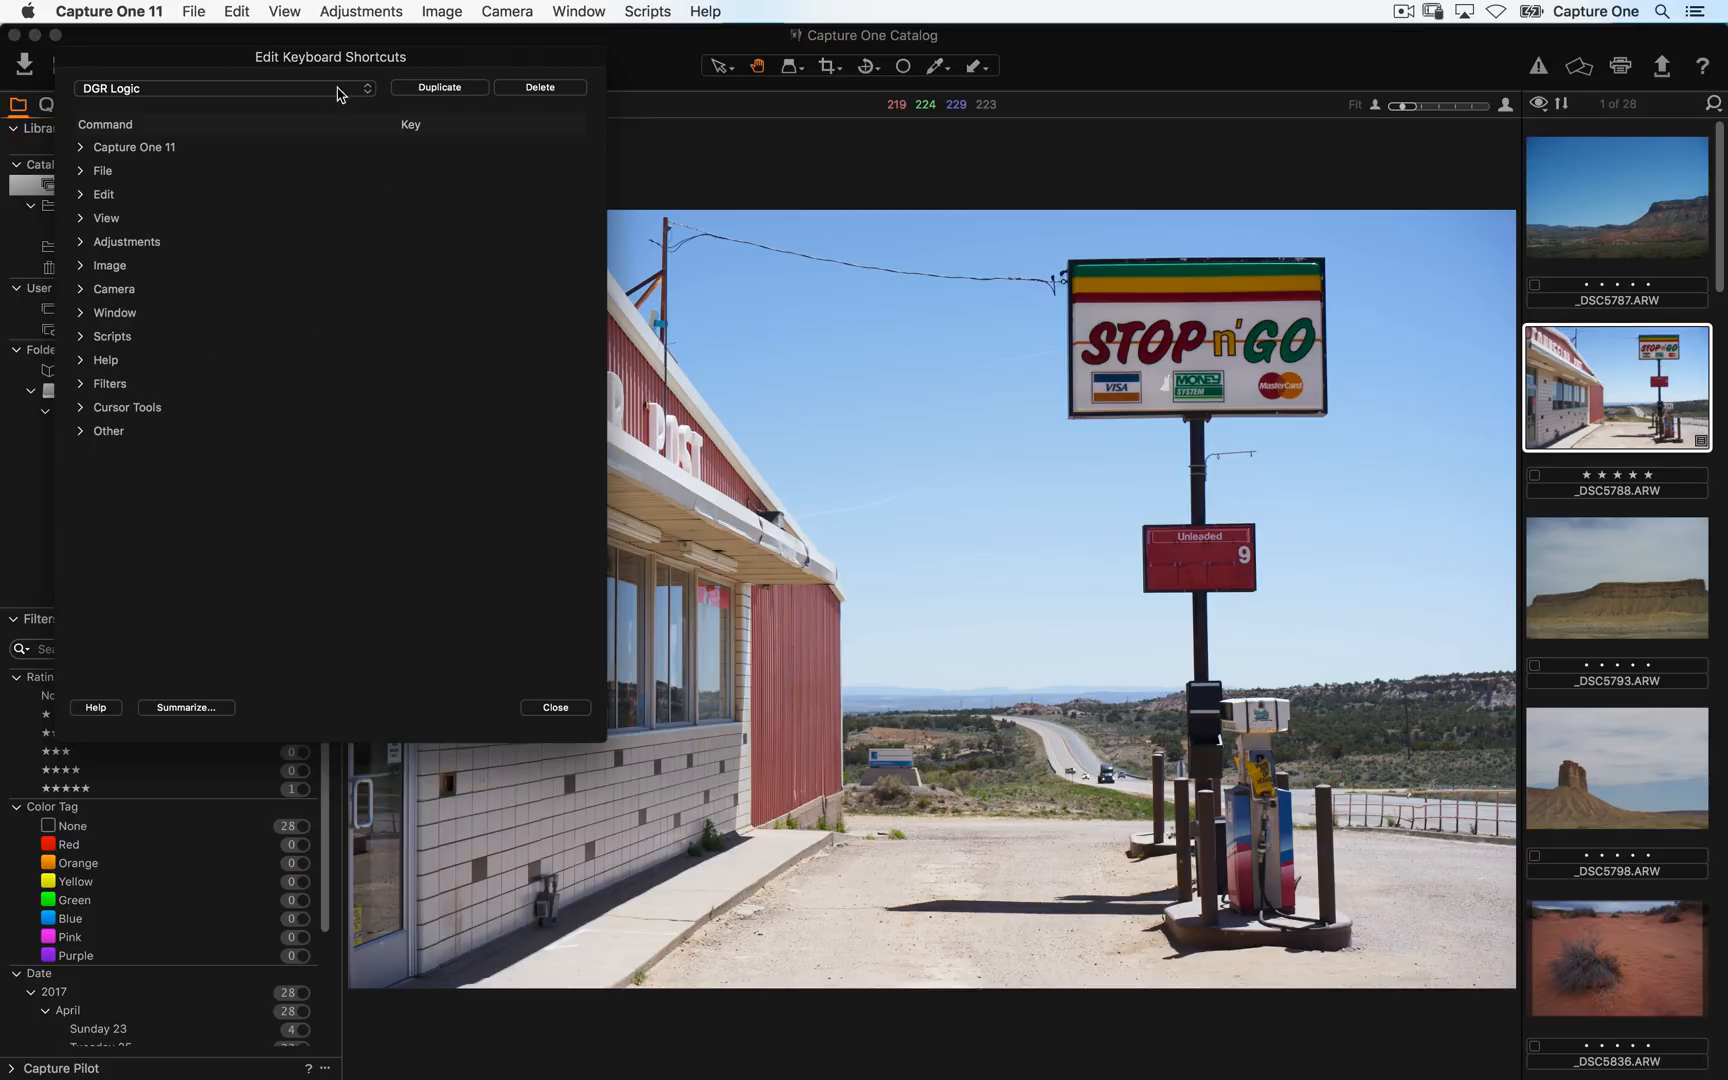
- Expand the View commands in the shortcuts dialog and open the Show/Hide Viewer shortcut for editing
{"action": "left_click", "coordinate": [287, 10]}
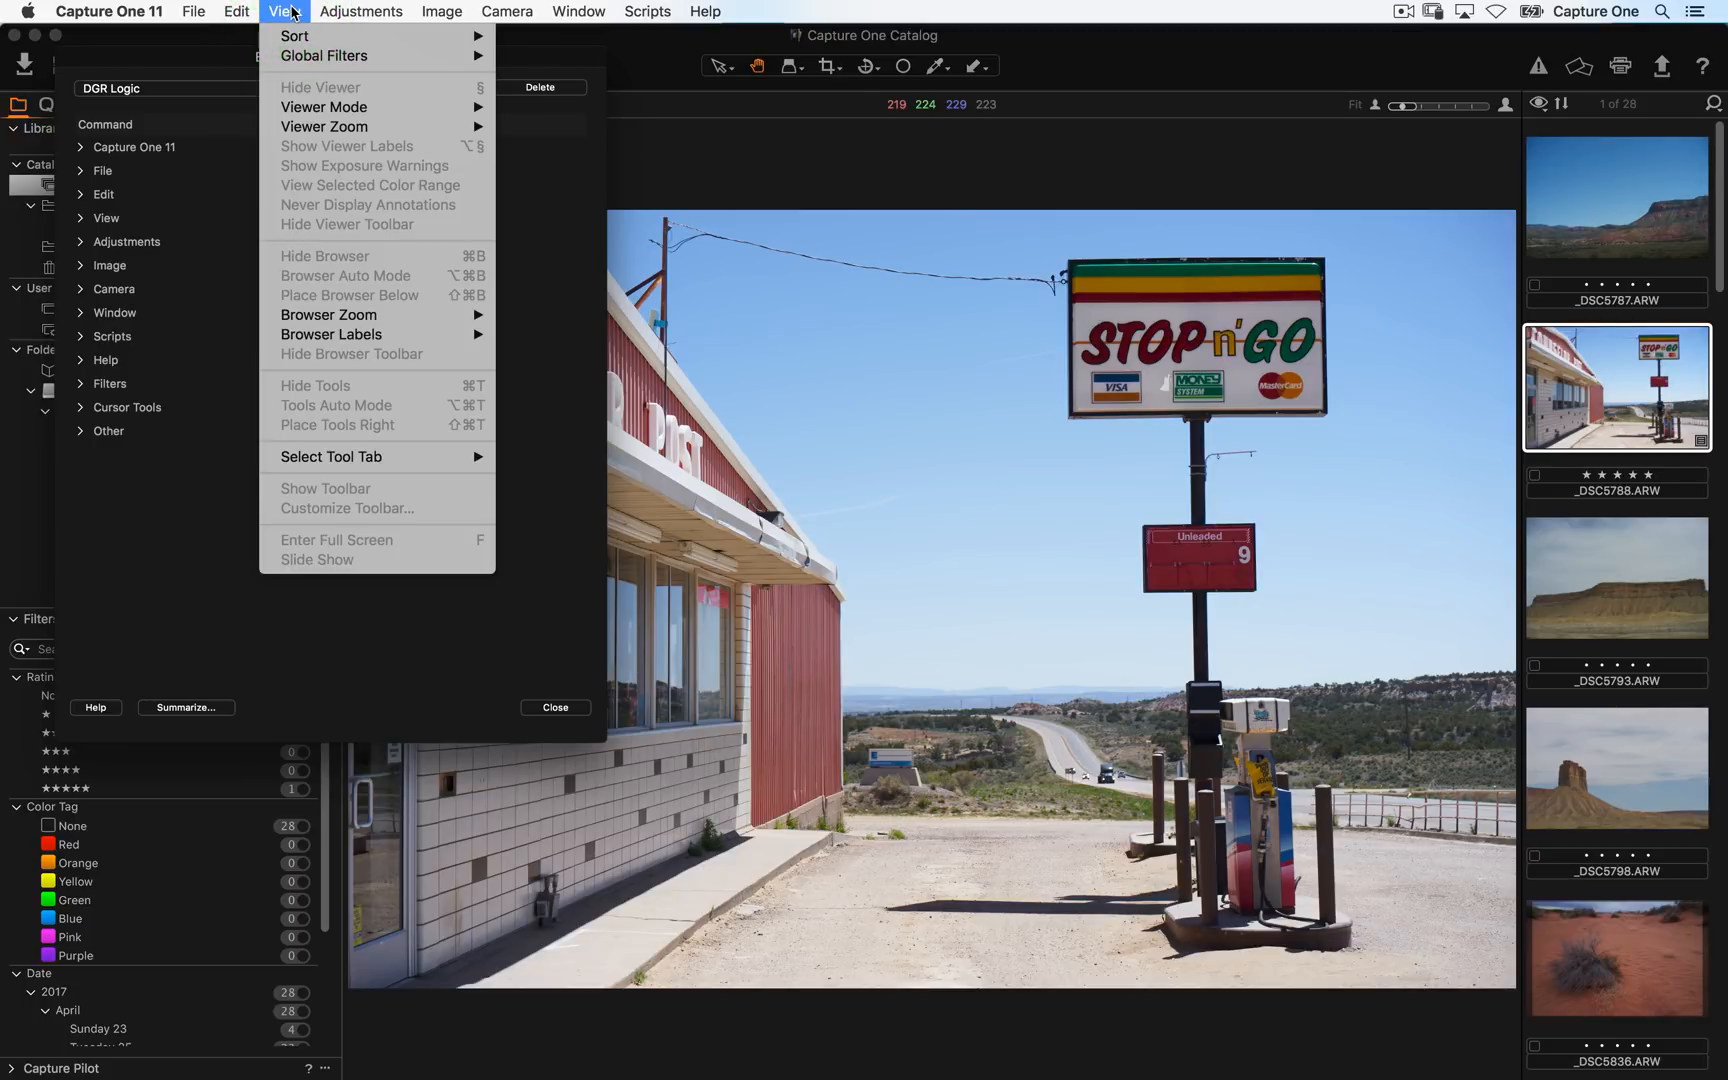
{"action": "key", "text": "Escape"}
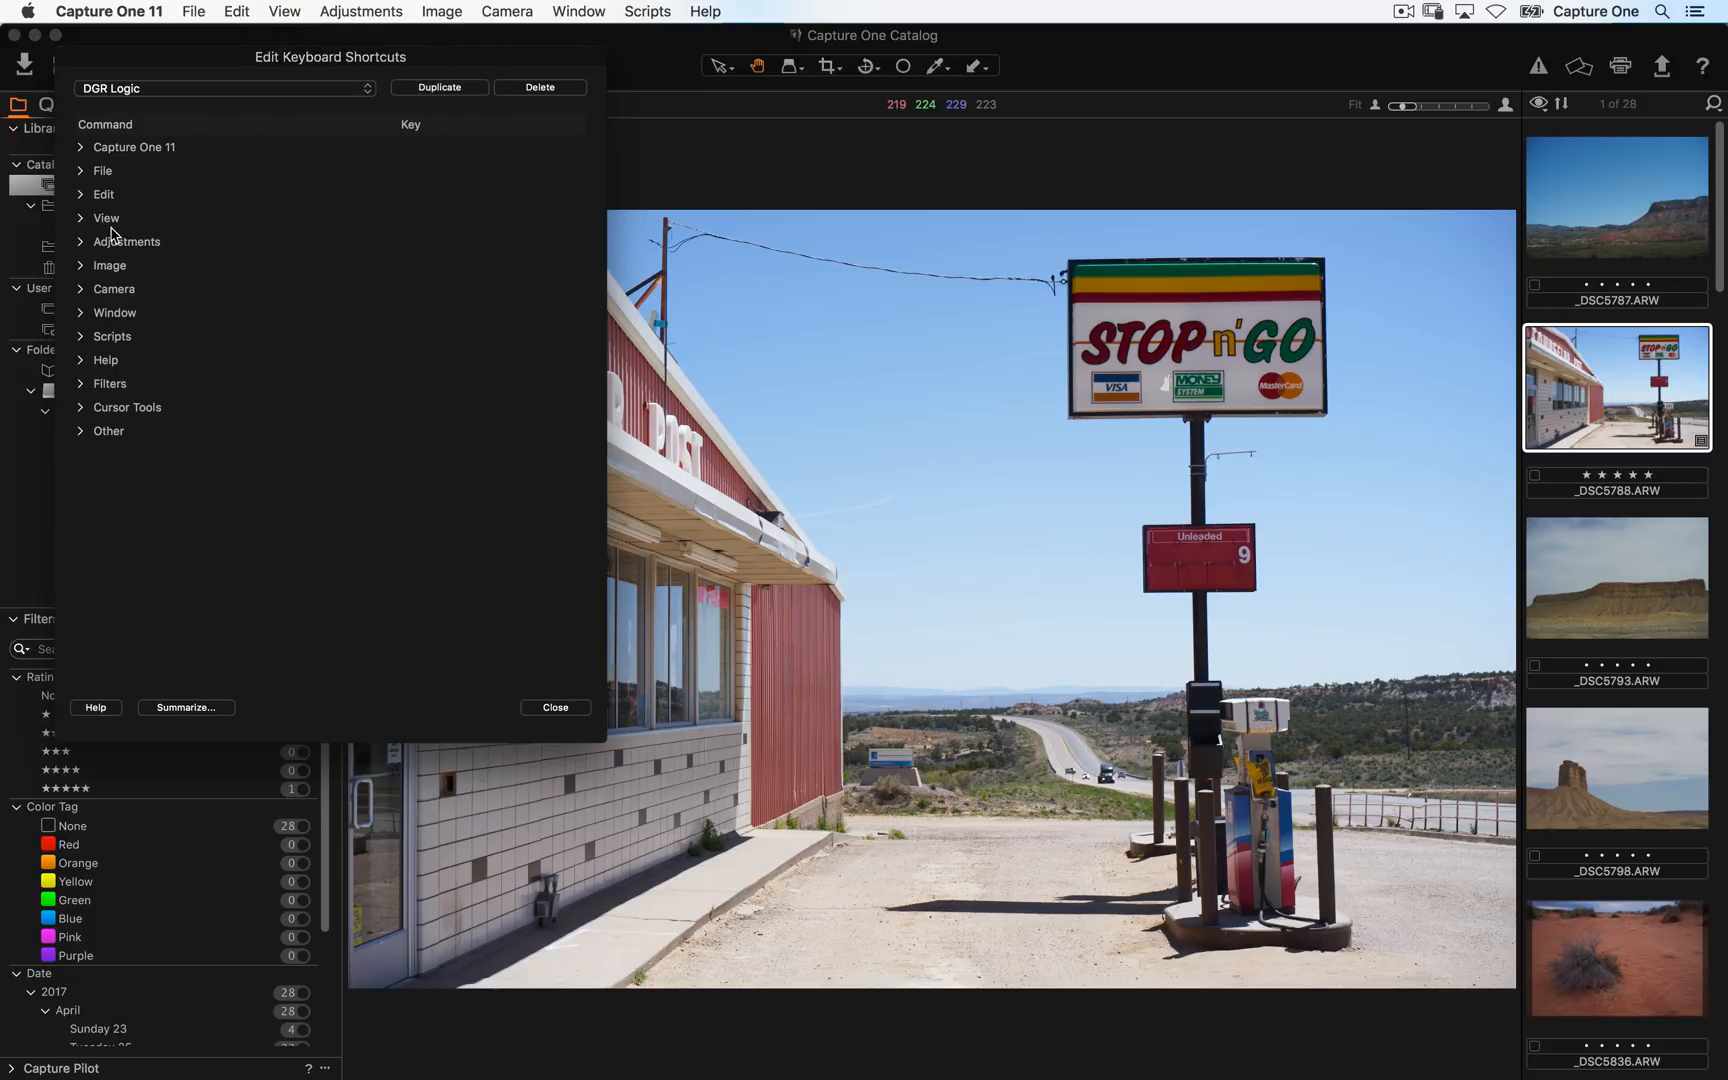
{"action": "left_click", "coordinate": [80, 220]}
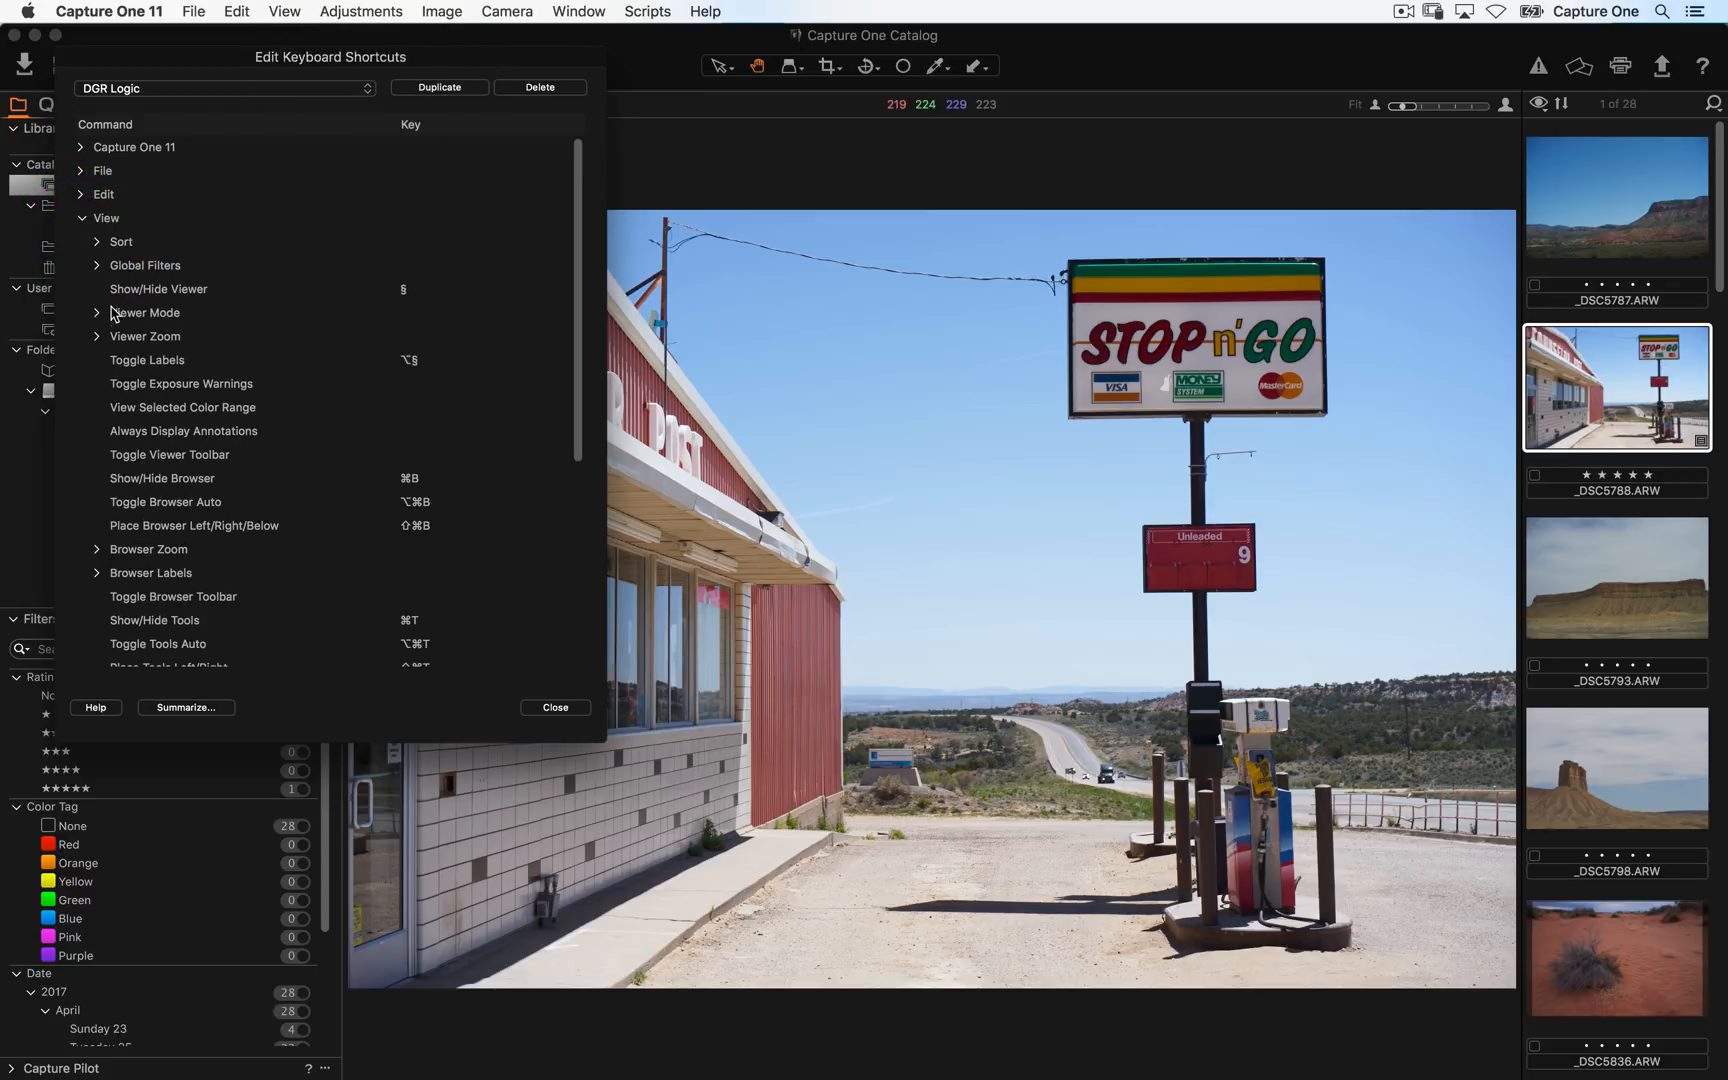
{"action": "left_click", "coordinate": [405, 289]}
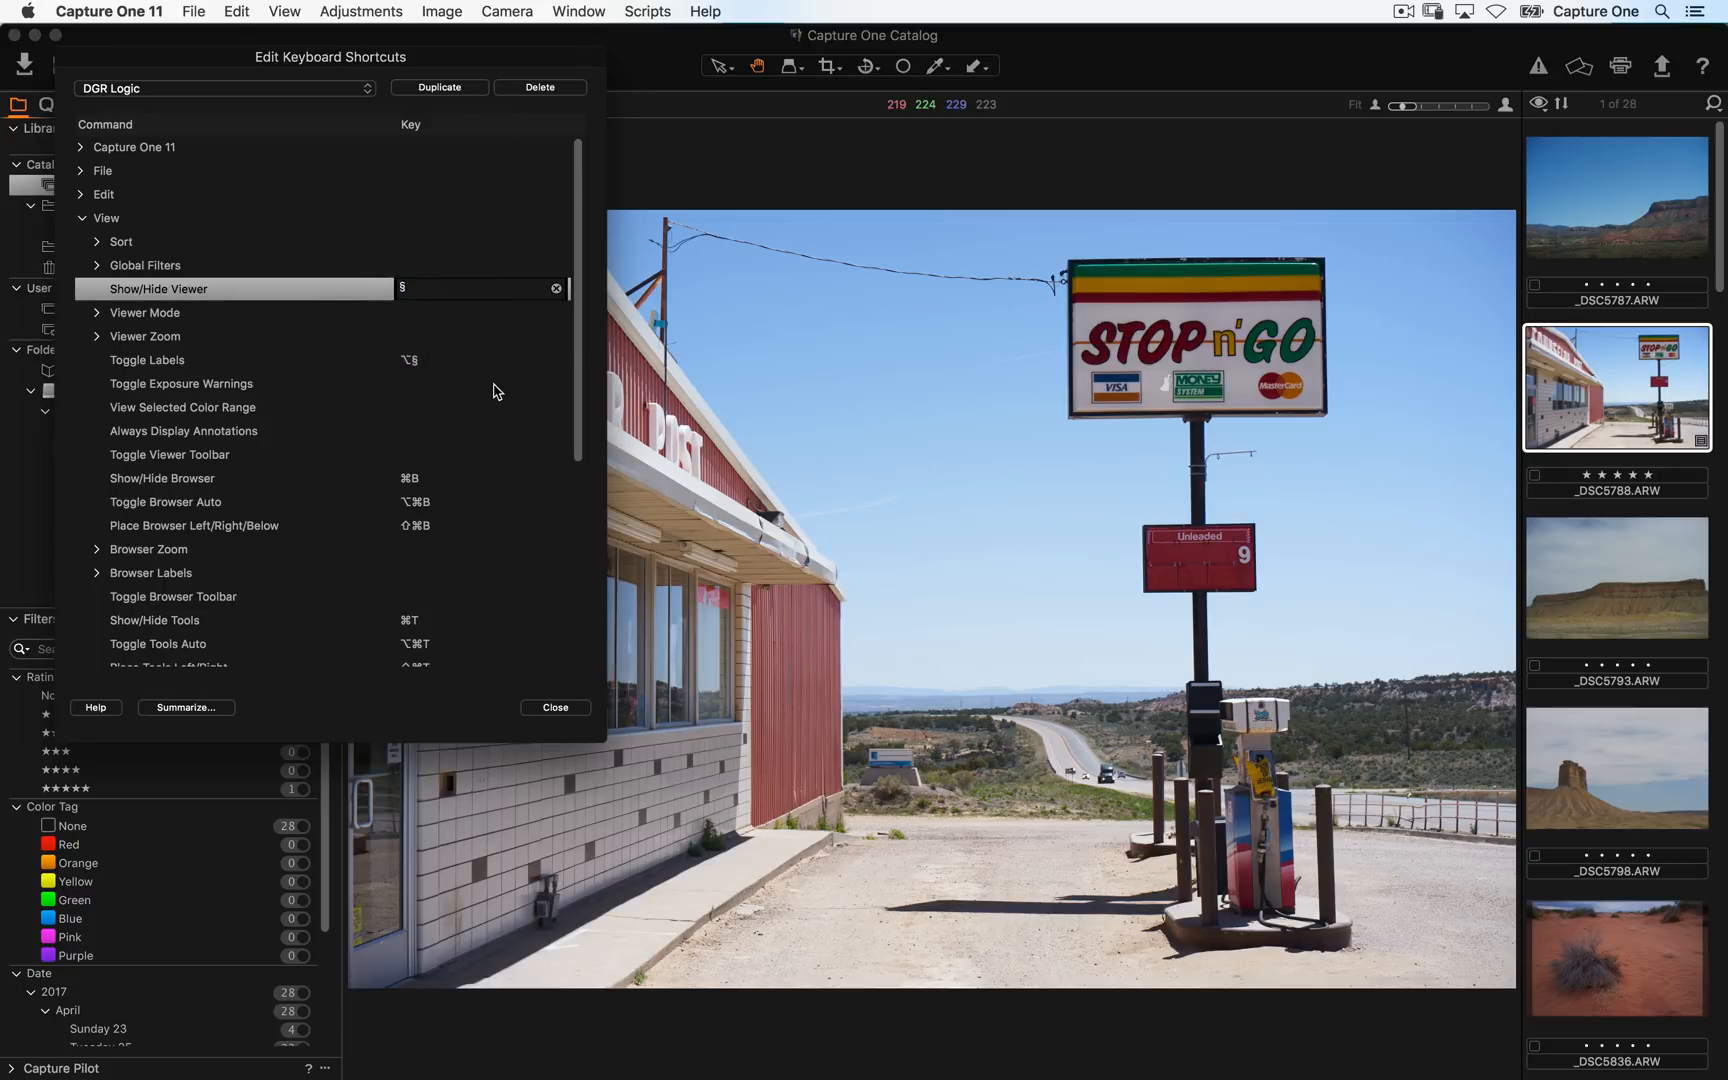
{"action": "left_click", "coordinate": [240, 11]}
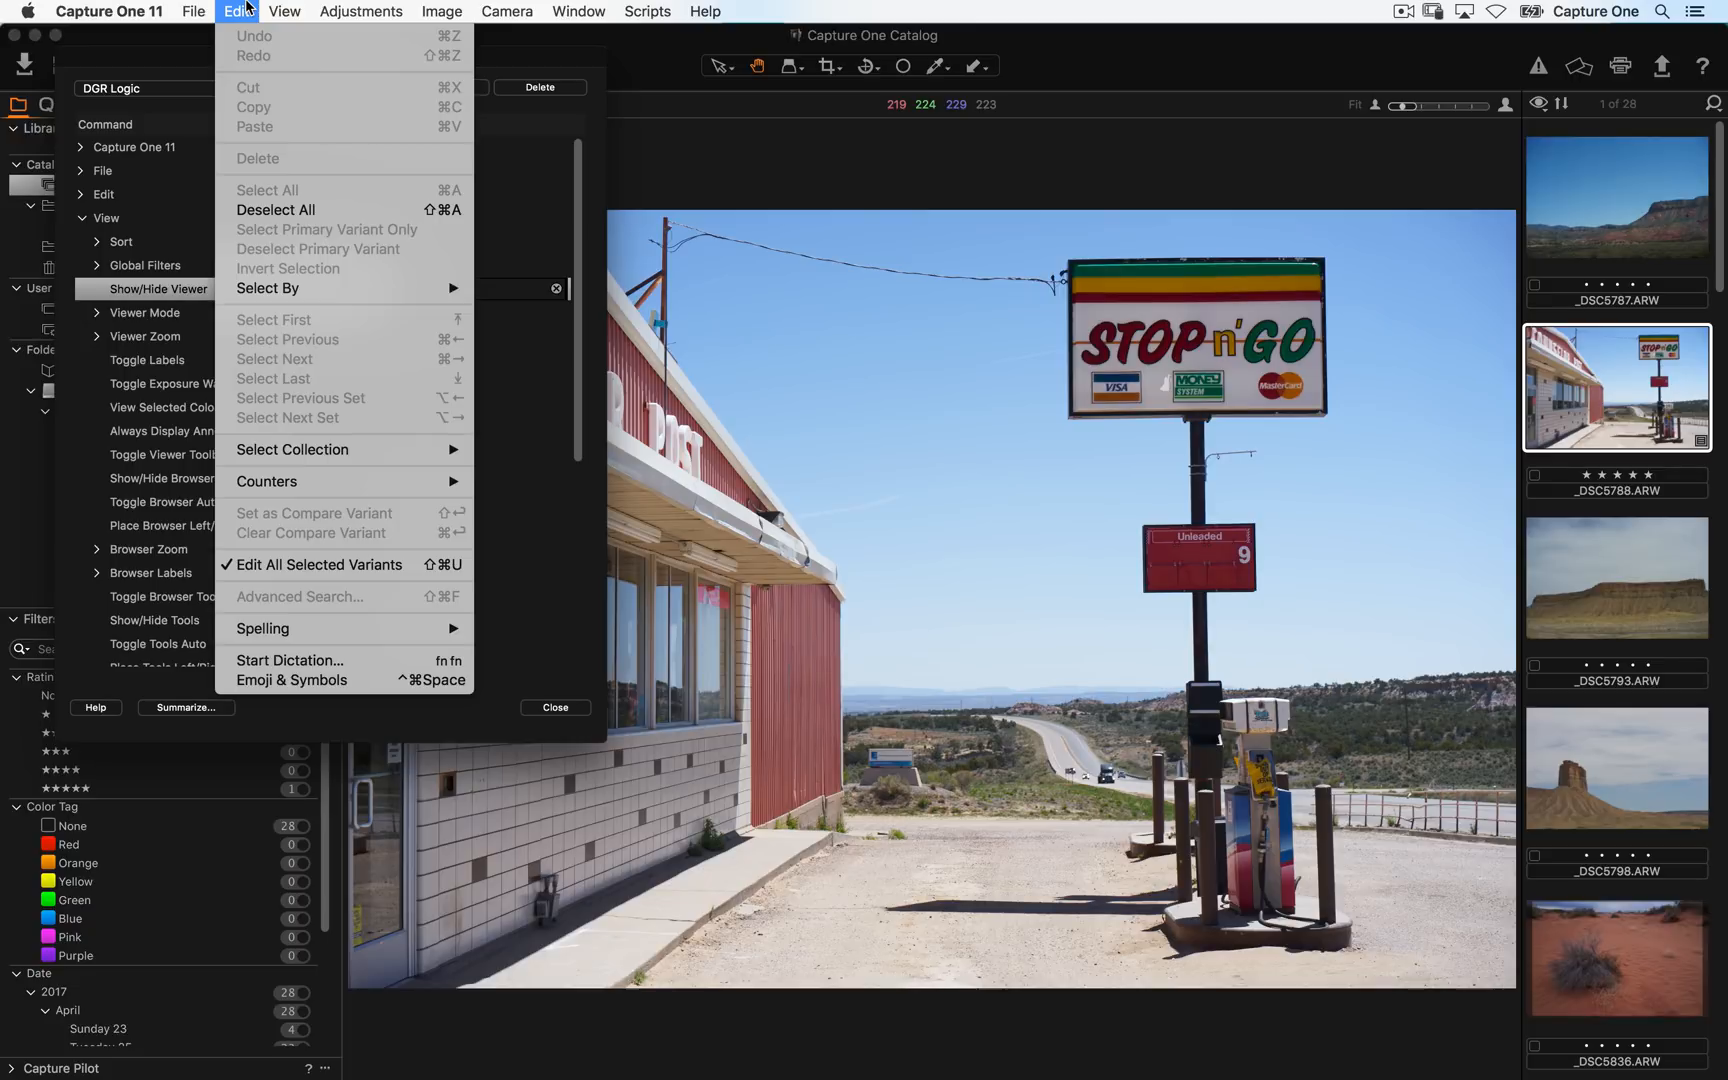
{"action": "left_click", "coordinate": [247, 8]}
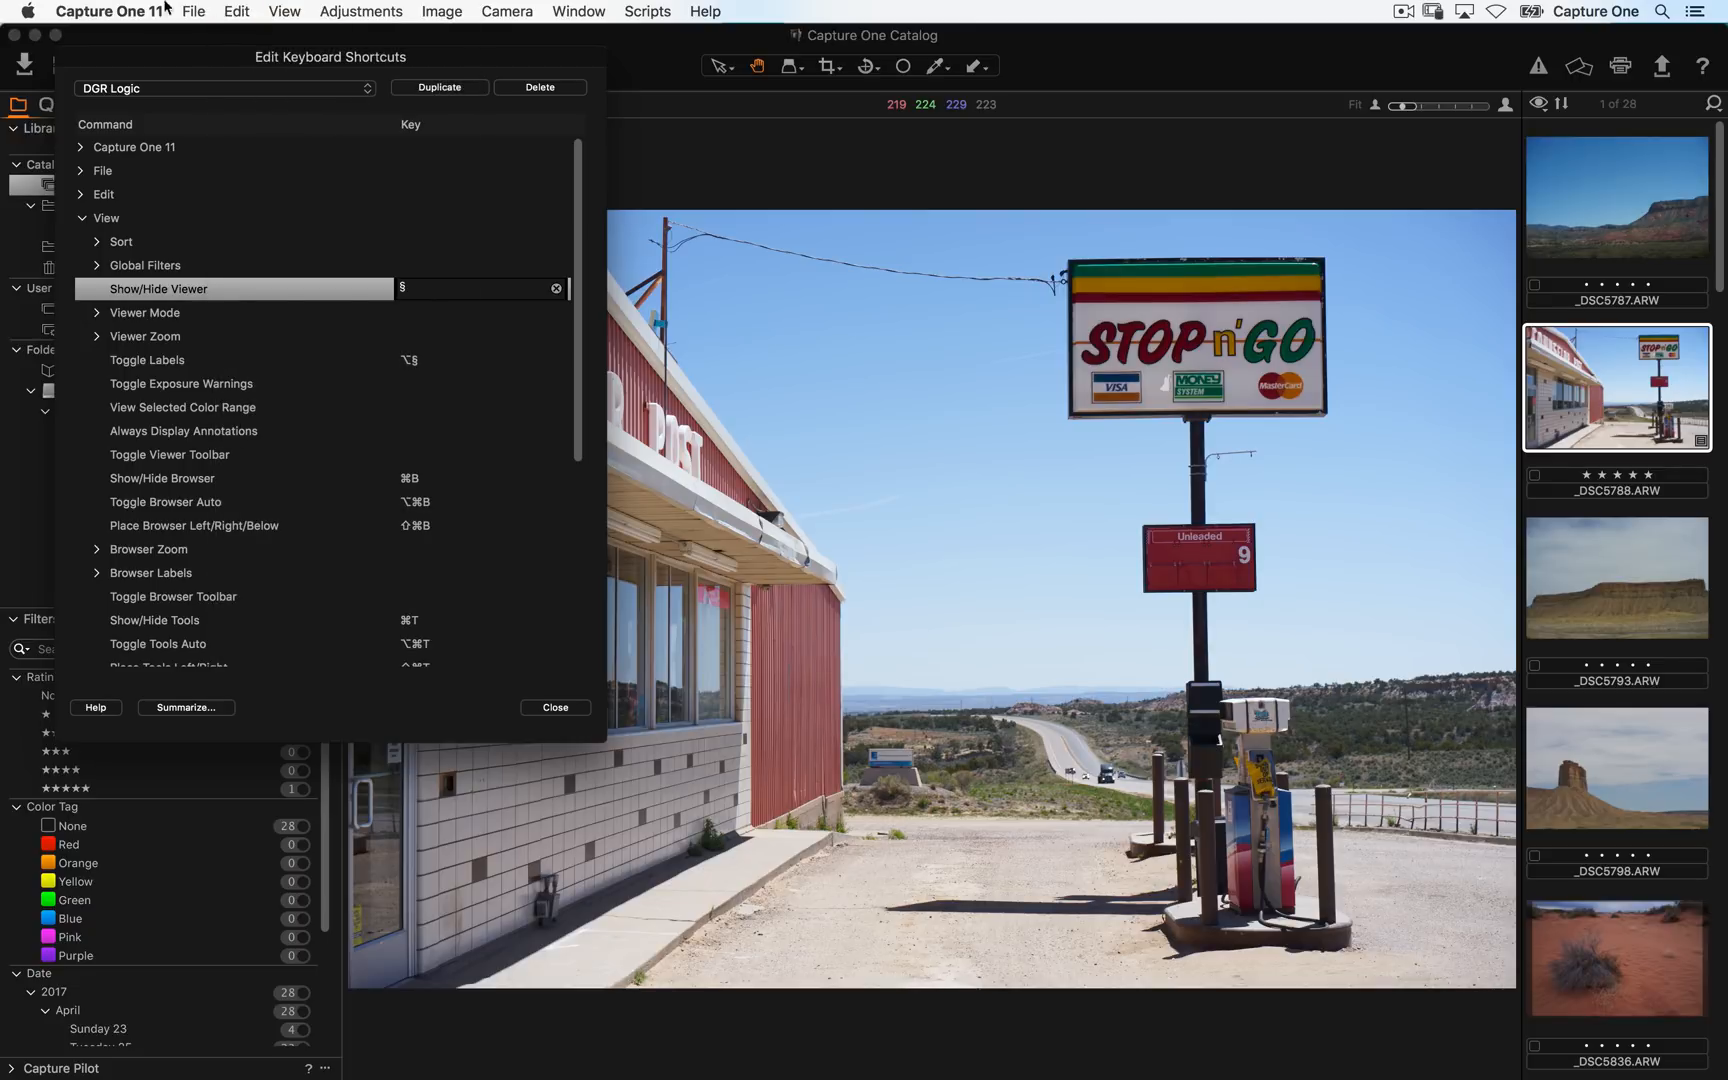
{"action": "left_click", "coordinate": [138, 10]}
{"action": "left_click", "coordinate": [202, 152]}
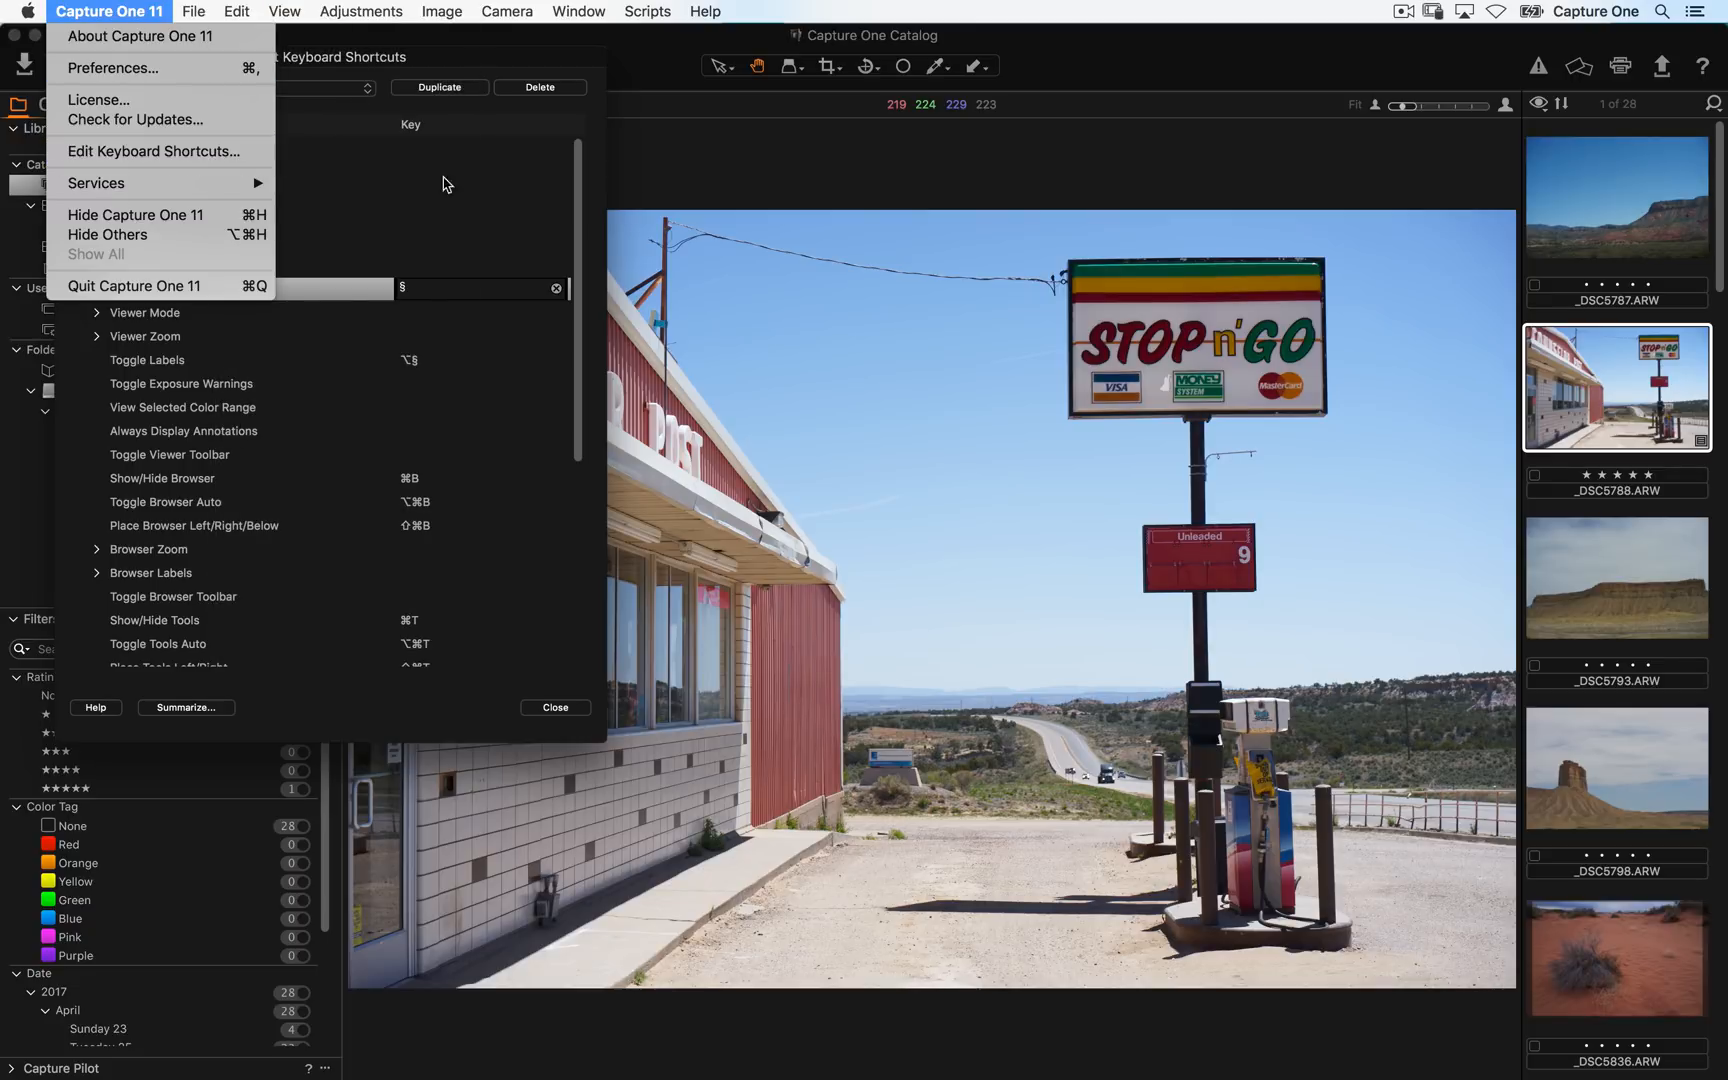
- Close the keyboard shortcuts dialog and toggle the viewer off and on with the new Show/Hide Viewer shortcut
{"action": "left_click", "coordinate": [555, 707]}
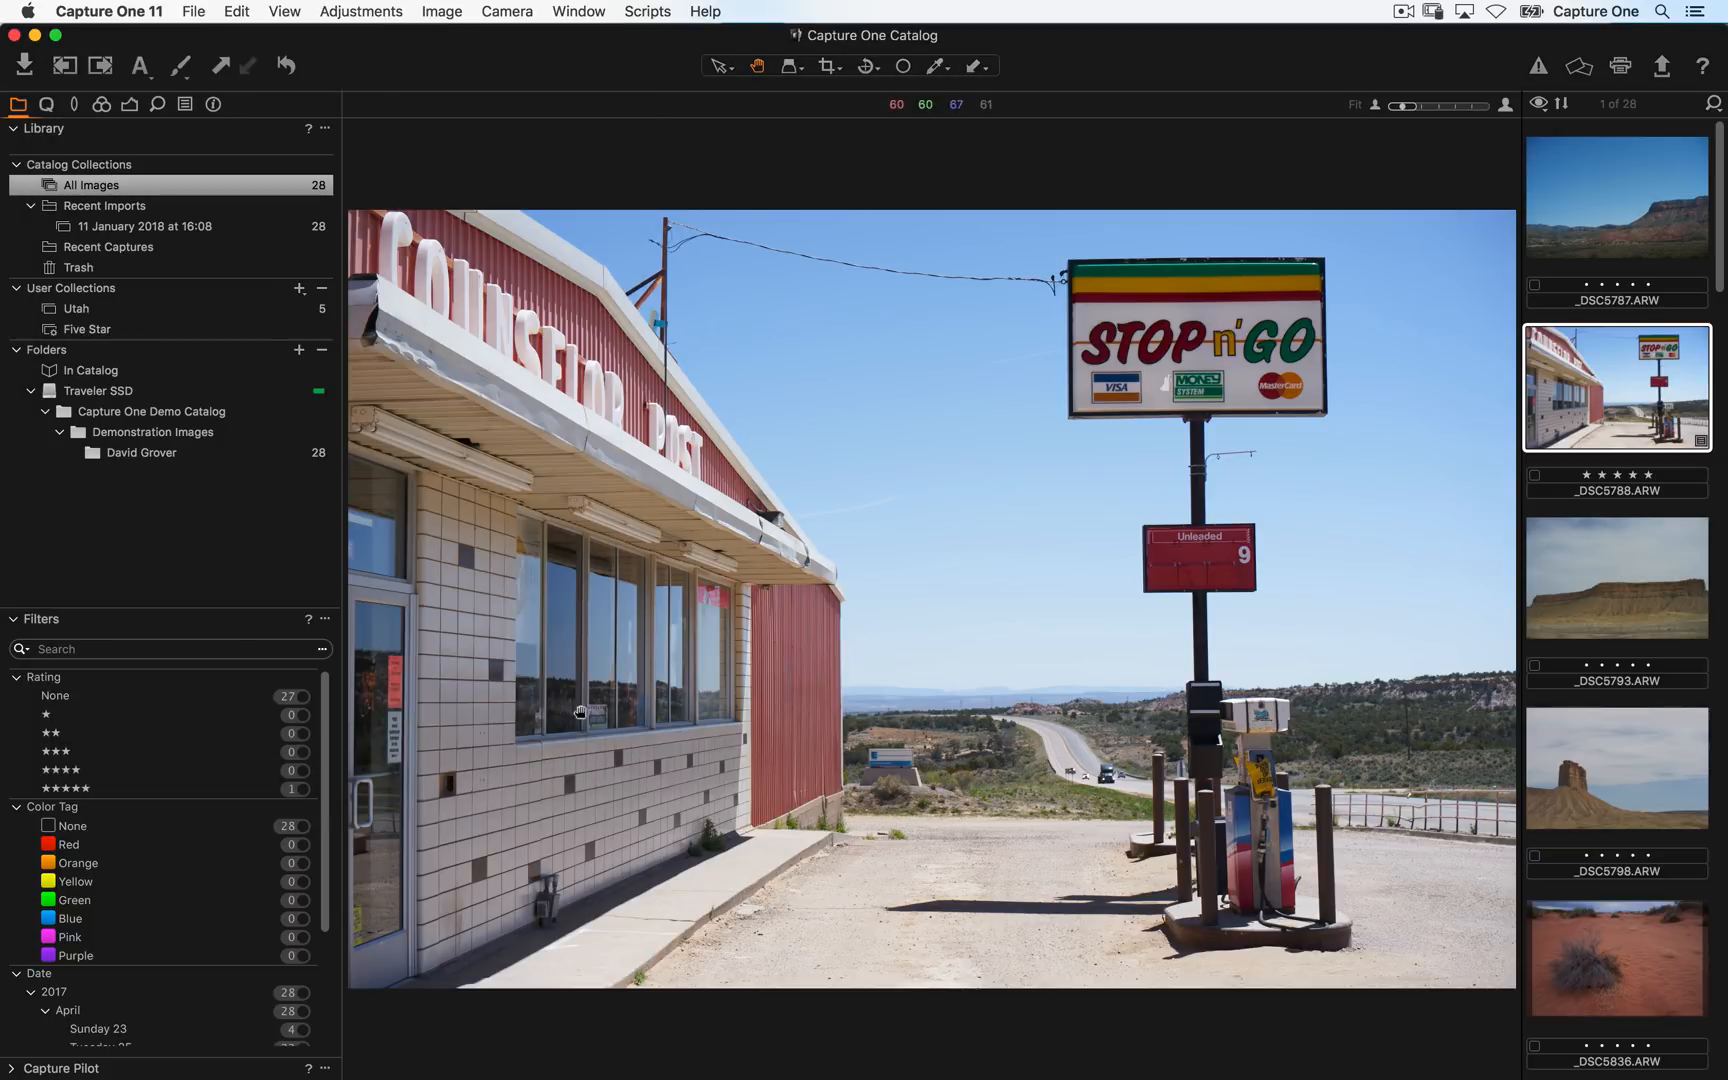
{"action": "key", "text": "alt+super+v"}
{"action": "key", "text": "alt+super+v"}
{"action": "key", "text": "alt+super+v"}
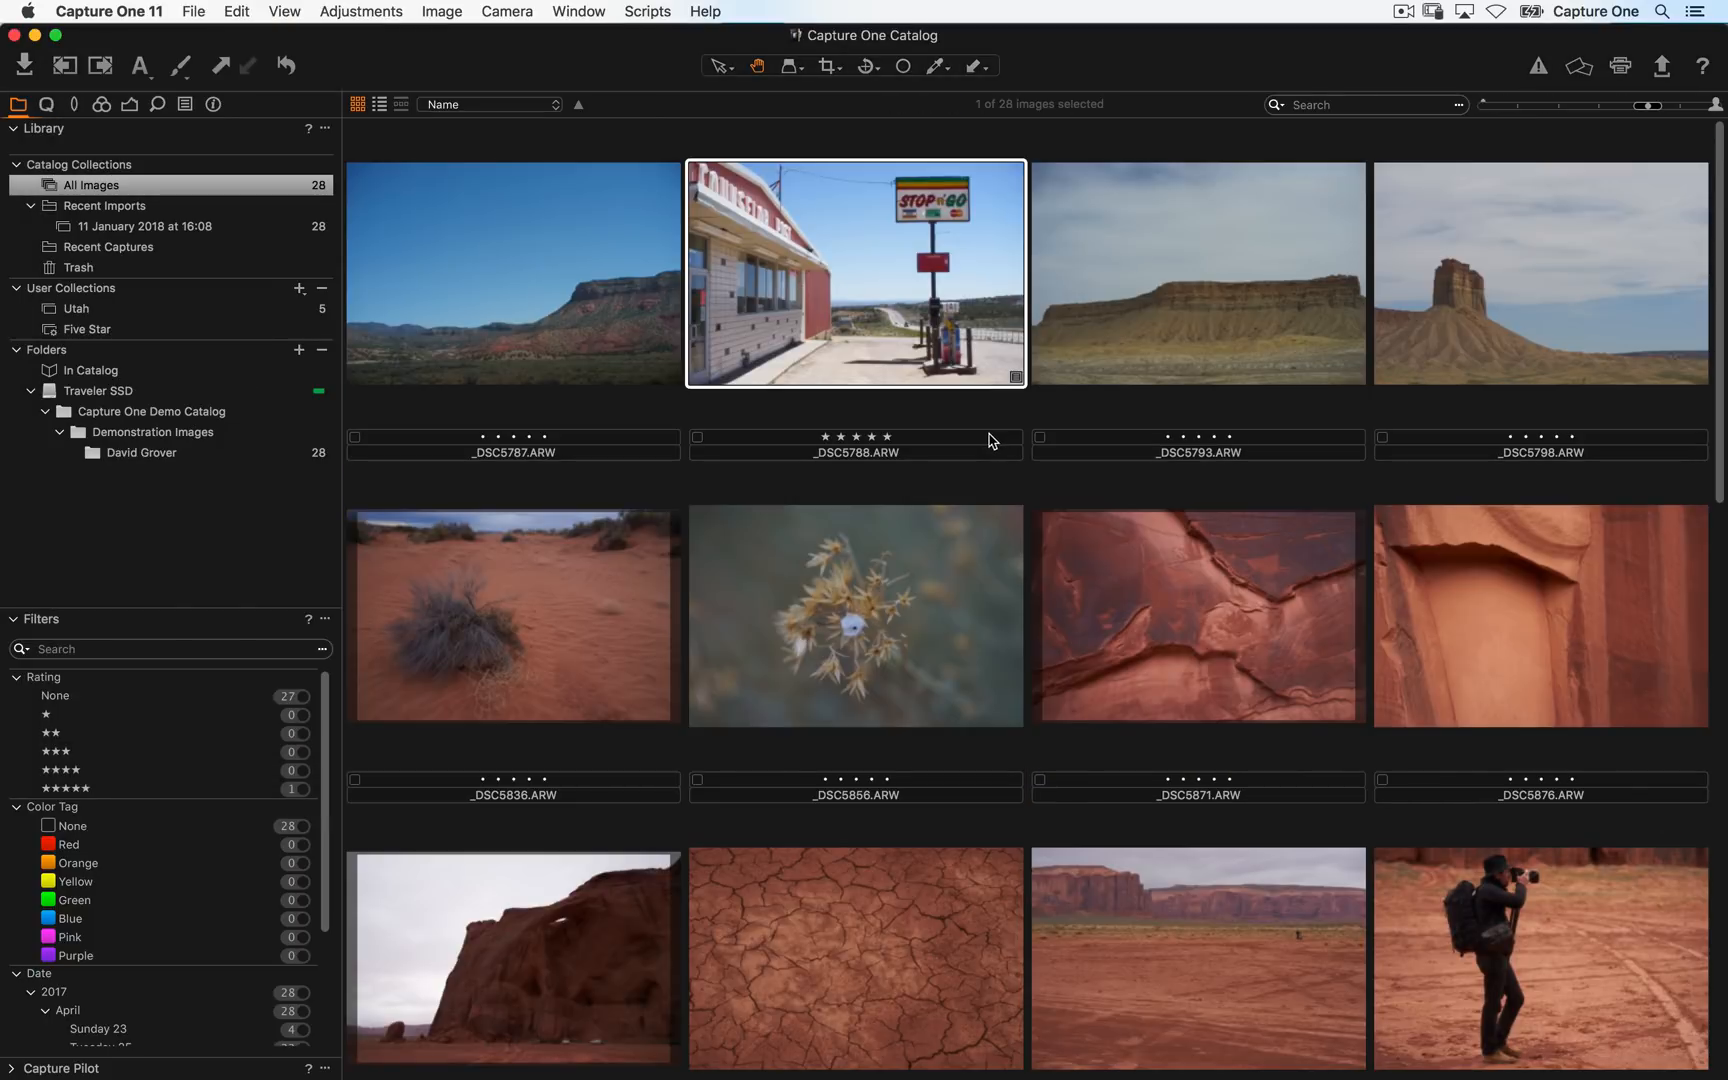
{"action": "key", "text": "alt+super+v"}
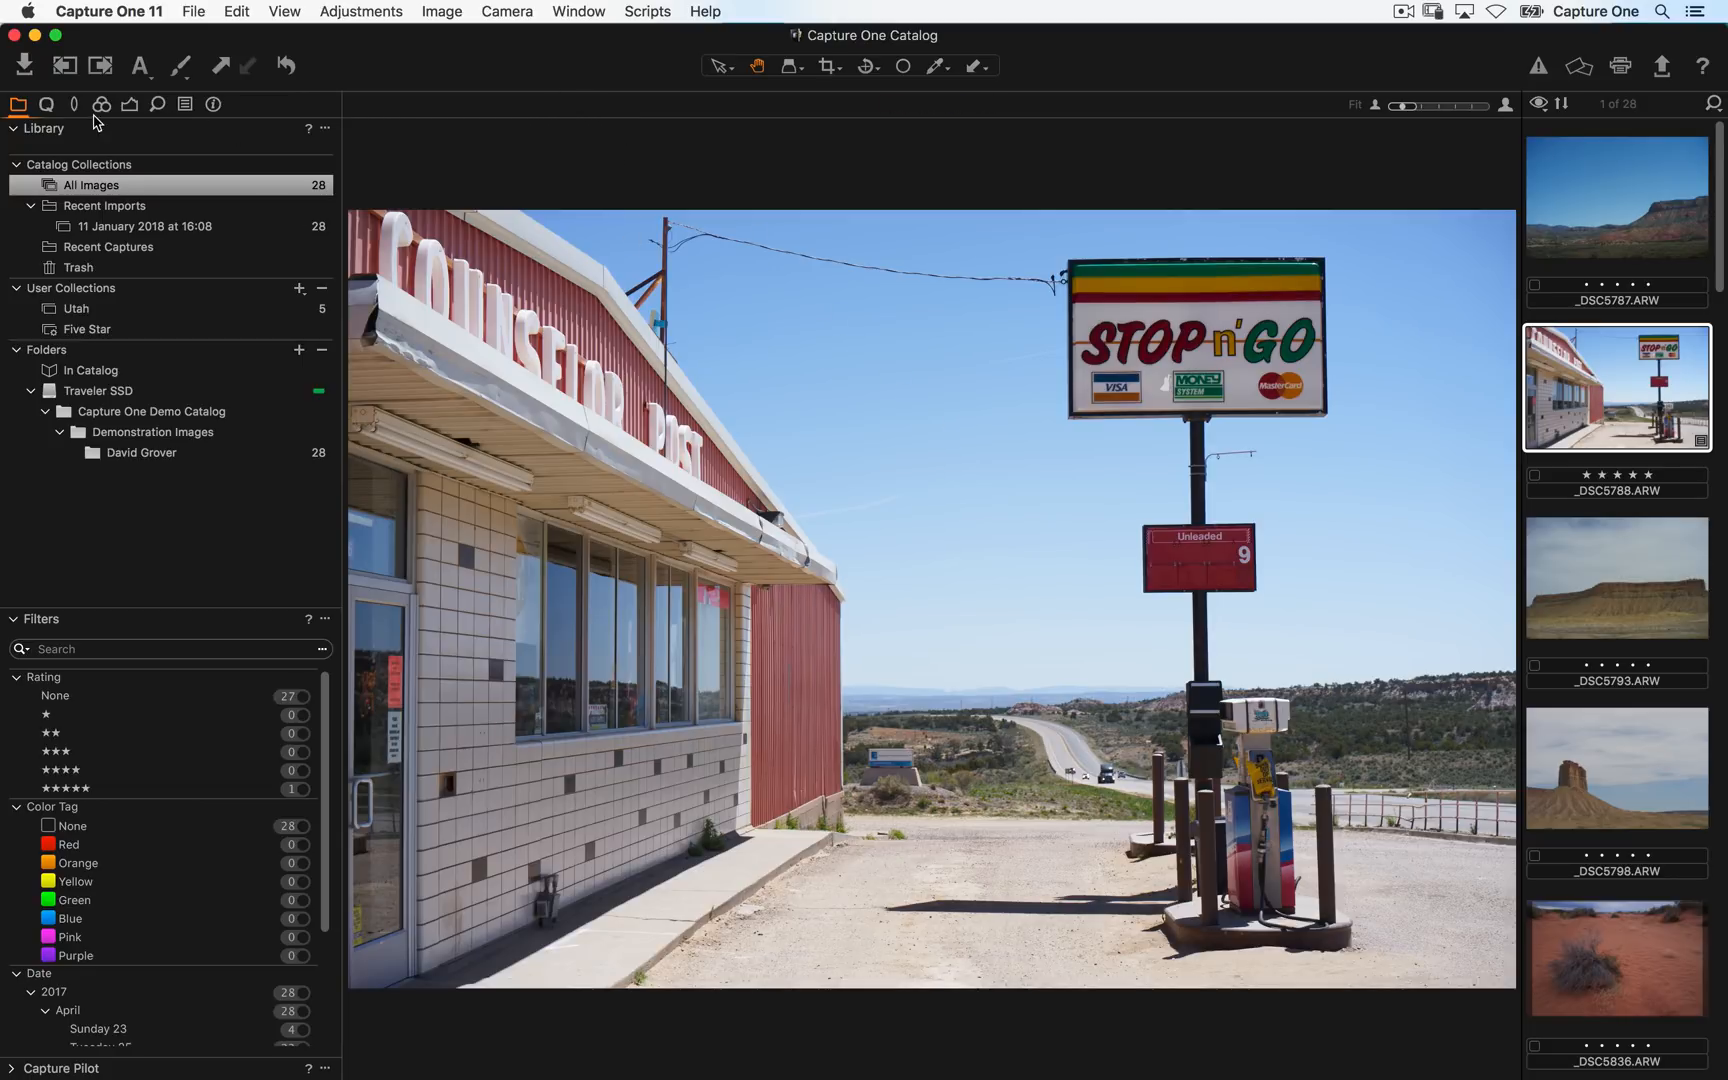
- Browse through each tool tab in turn, ending on the Quick tab
{"action": "left_click", "coordinate": [52, 106]}
{"action": "left_click", "coordinate": [74, 106]}
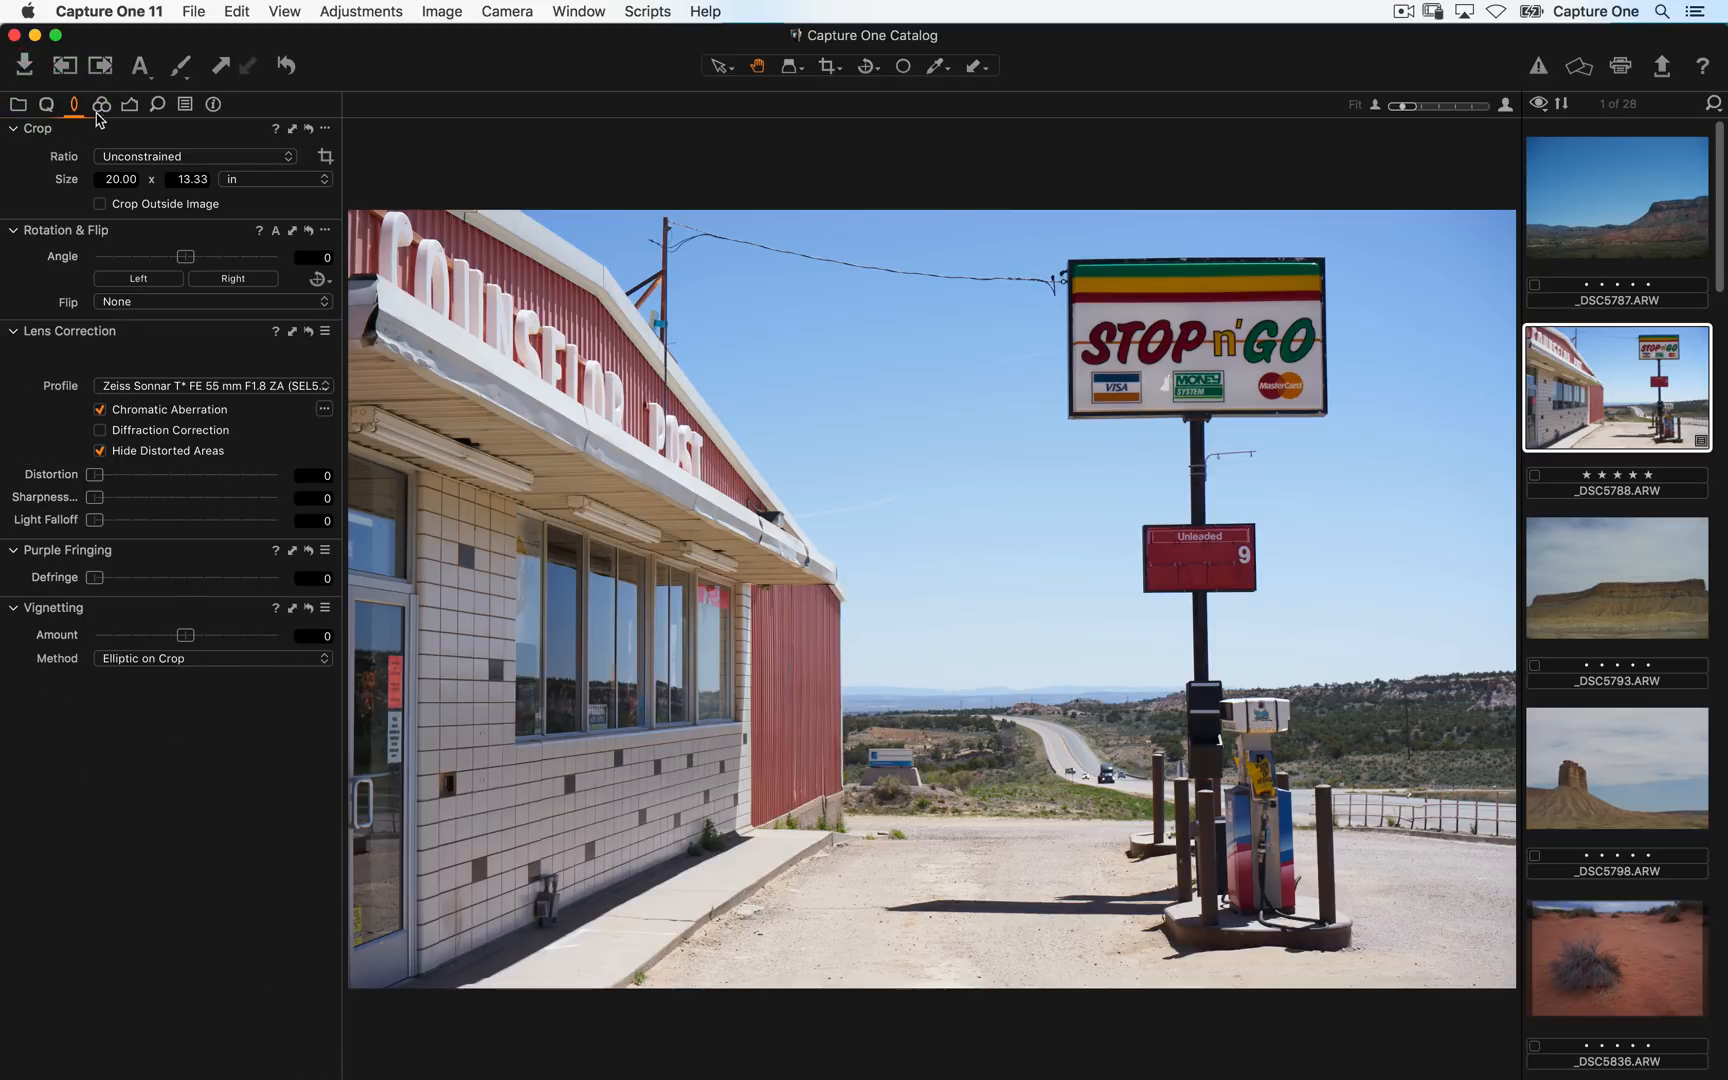
{"action": "left_click", "coordinate": [101, 106]}
{"action": "left_click", "coordinate": [130, 105]}
{"action": "left_click", "coordinate": [158, 105]}
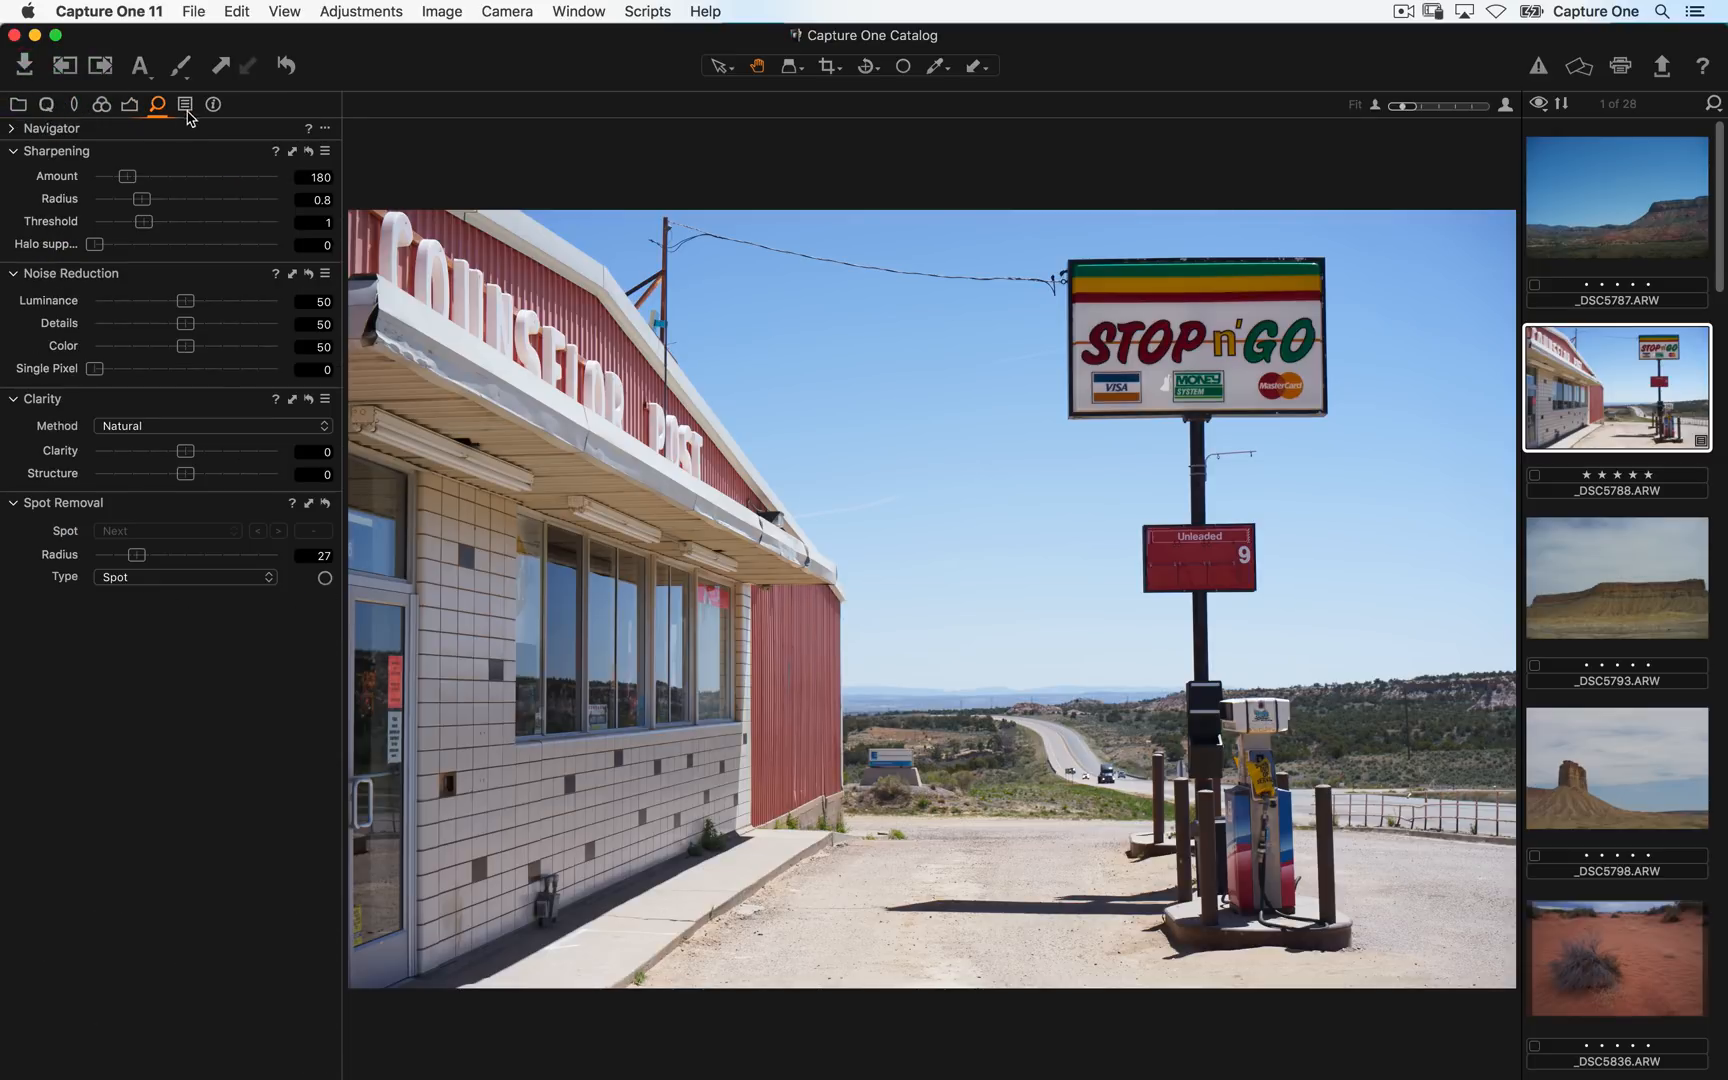
{"action": "left_click", "coordinate": [185, 105]}
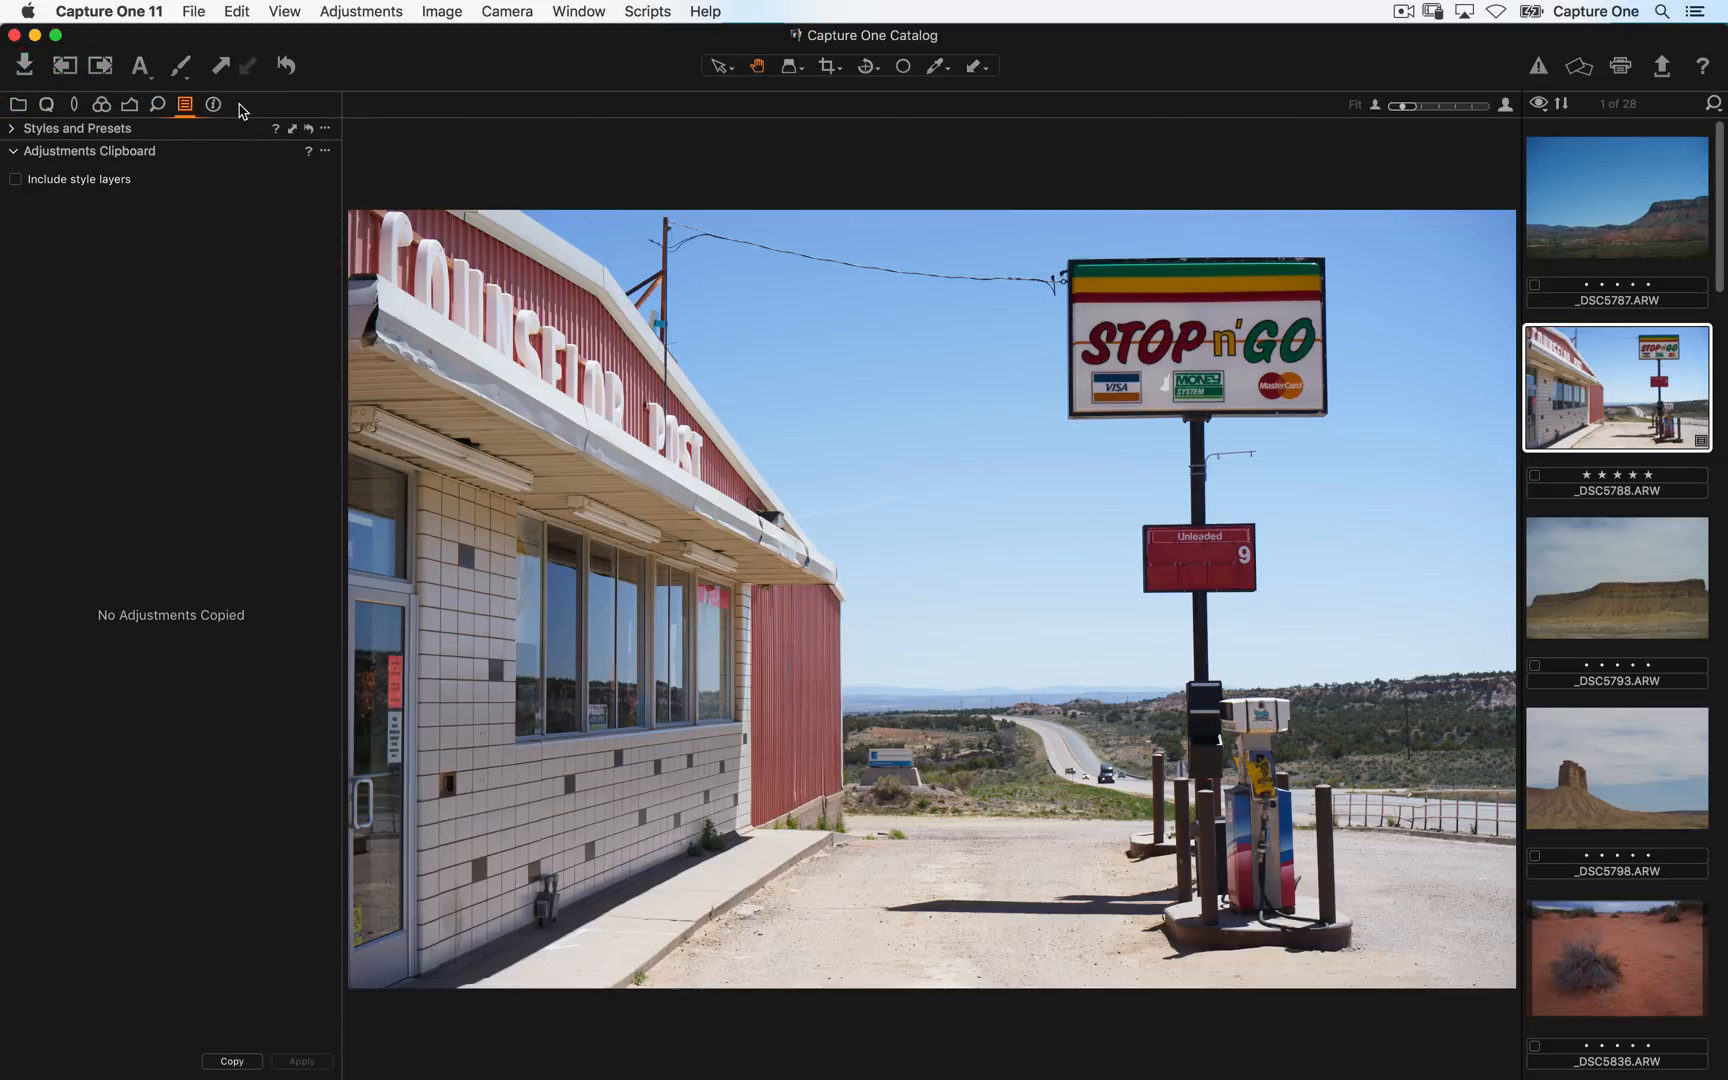
{"action": "left_click", "coordinate": [47, 106]}
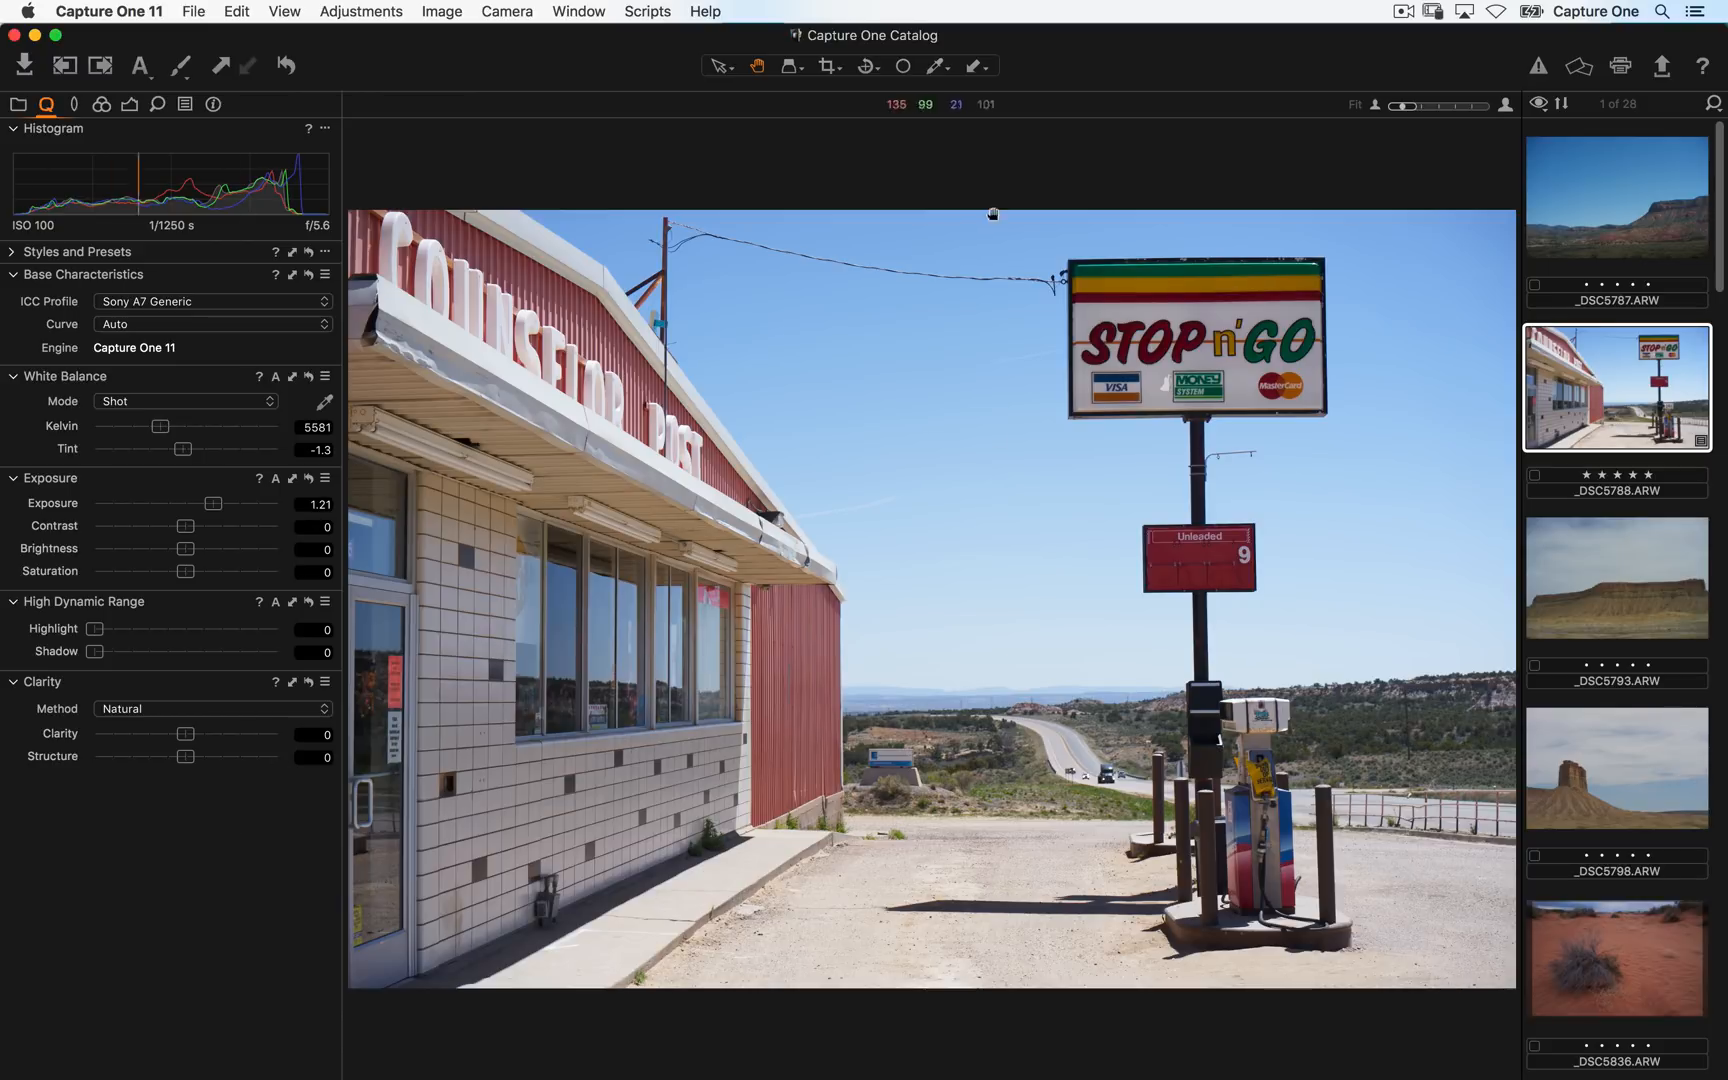
- Hide the viewer, select the _DSC6032 landscape in the browser and show it in the viewer again
{"action": "key", "text": "super+alt+n"}
{"action": "scroll", "coordinate": [780, 668], "scroll_direction": "down", "scroll_amount": 15}
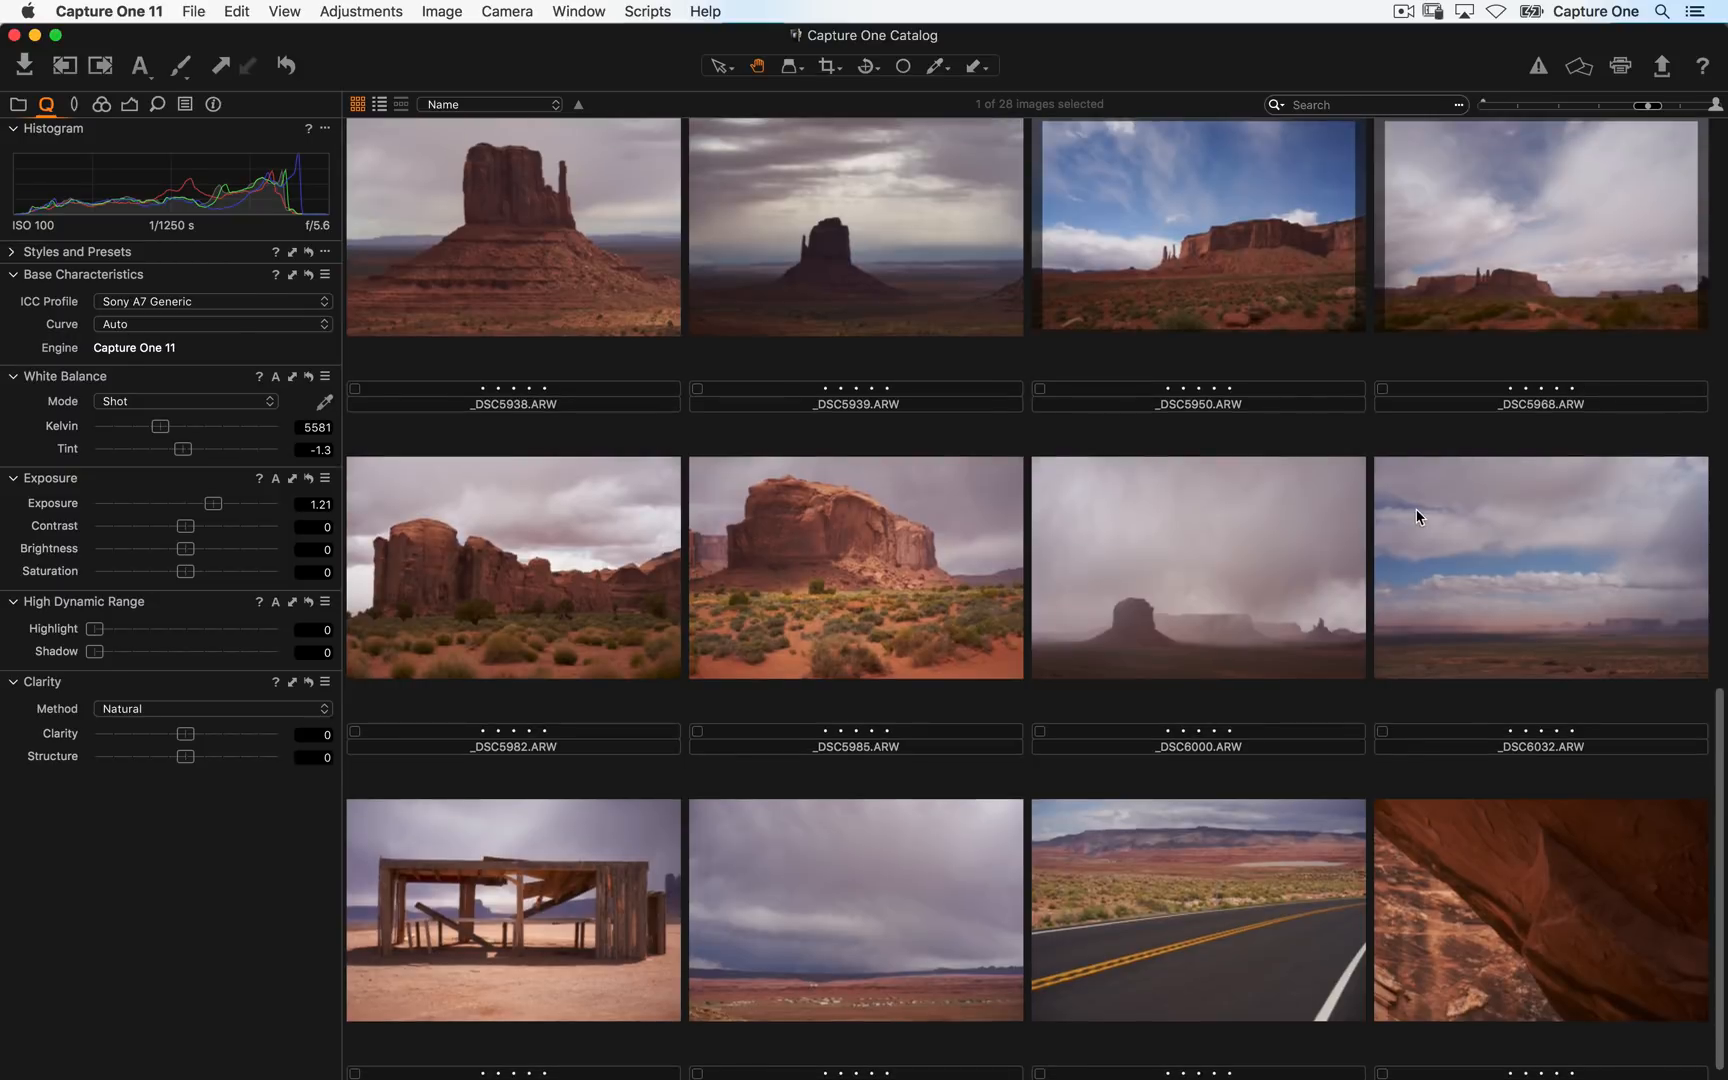
{"action": "left_click", "coordinate": [1416, 509]}
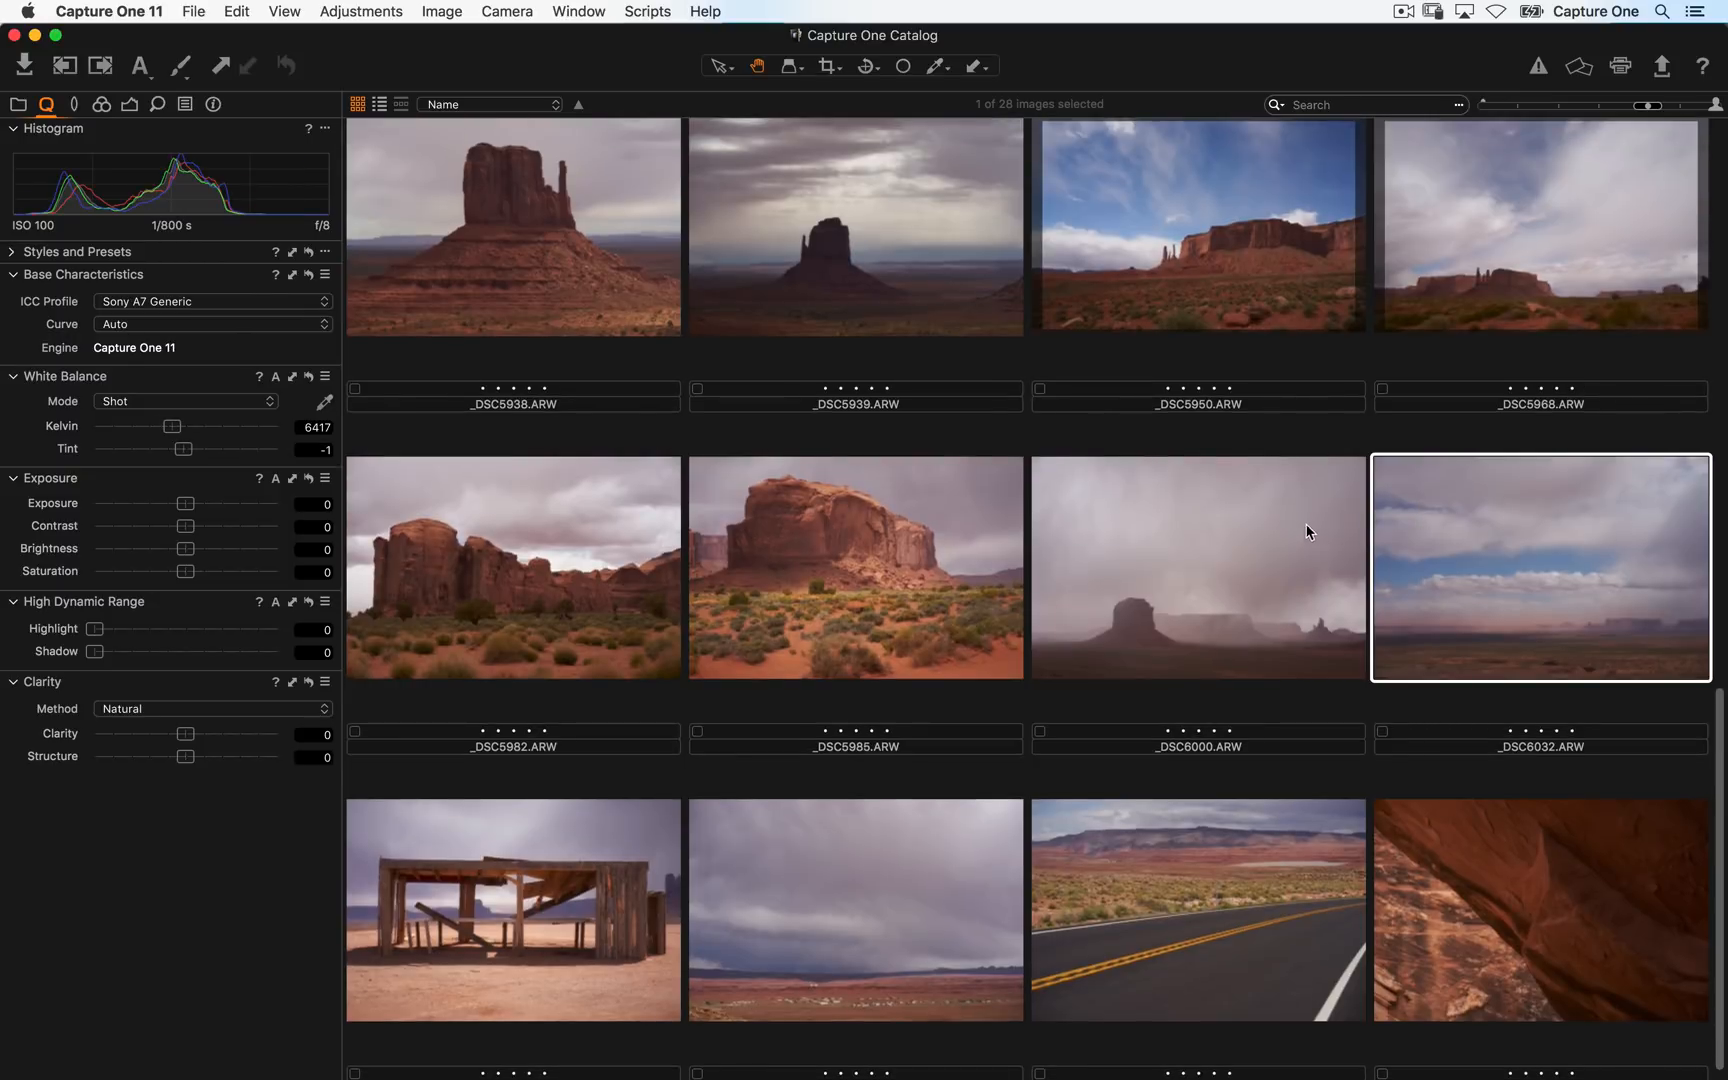
{"action": "key", "text": "super+alt+n"}
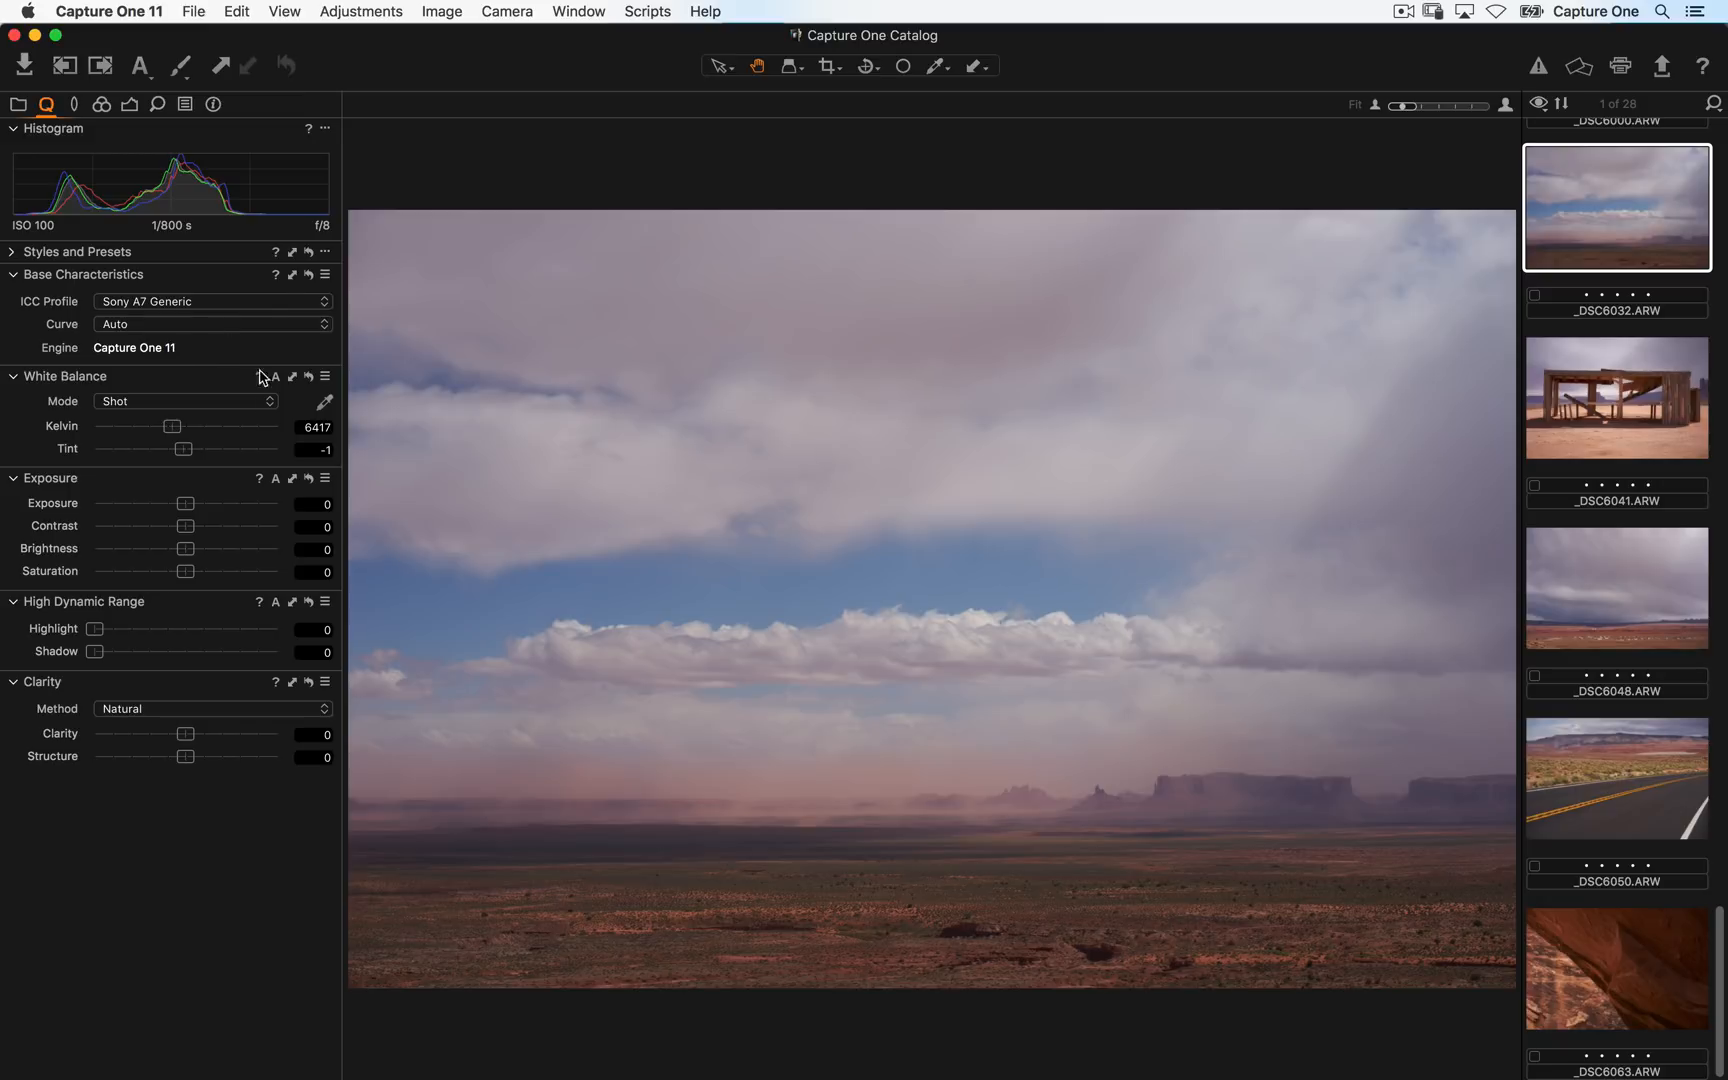
- Set a custom white balance by sampling several neutral cloud areas with the white balance picker
{"action": "left_click", "coordinate": [143, 401]}
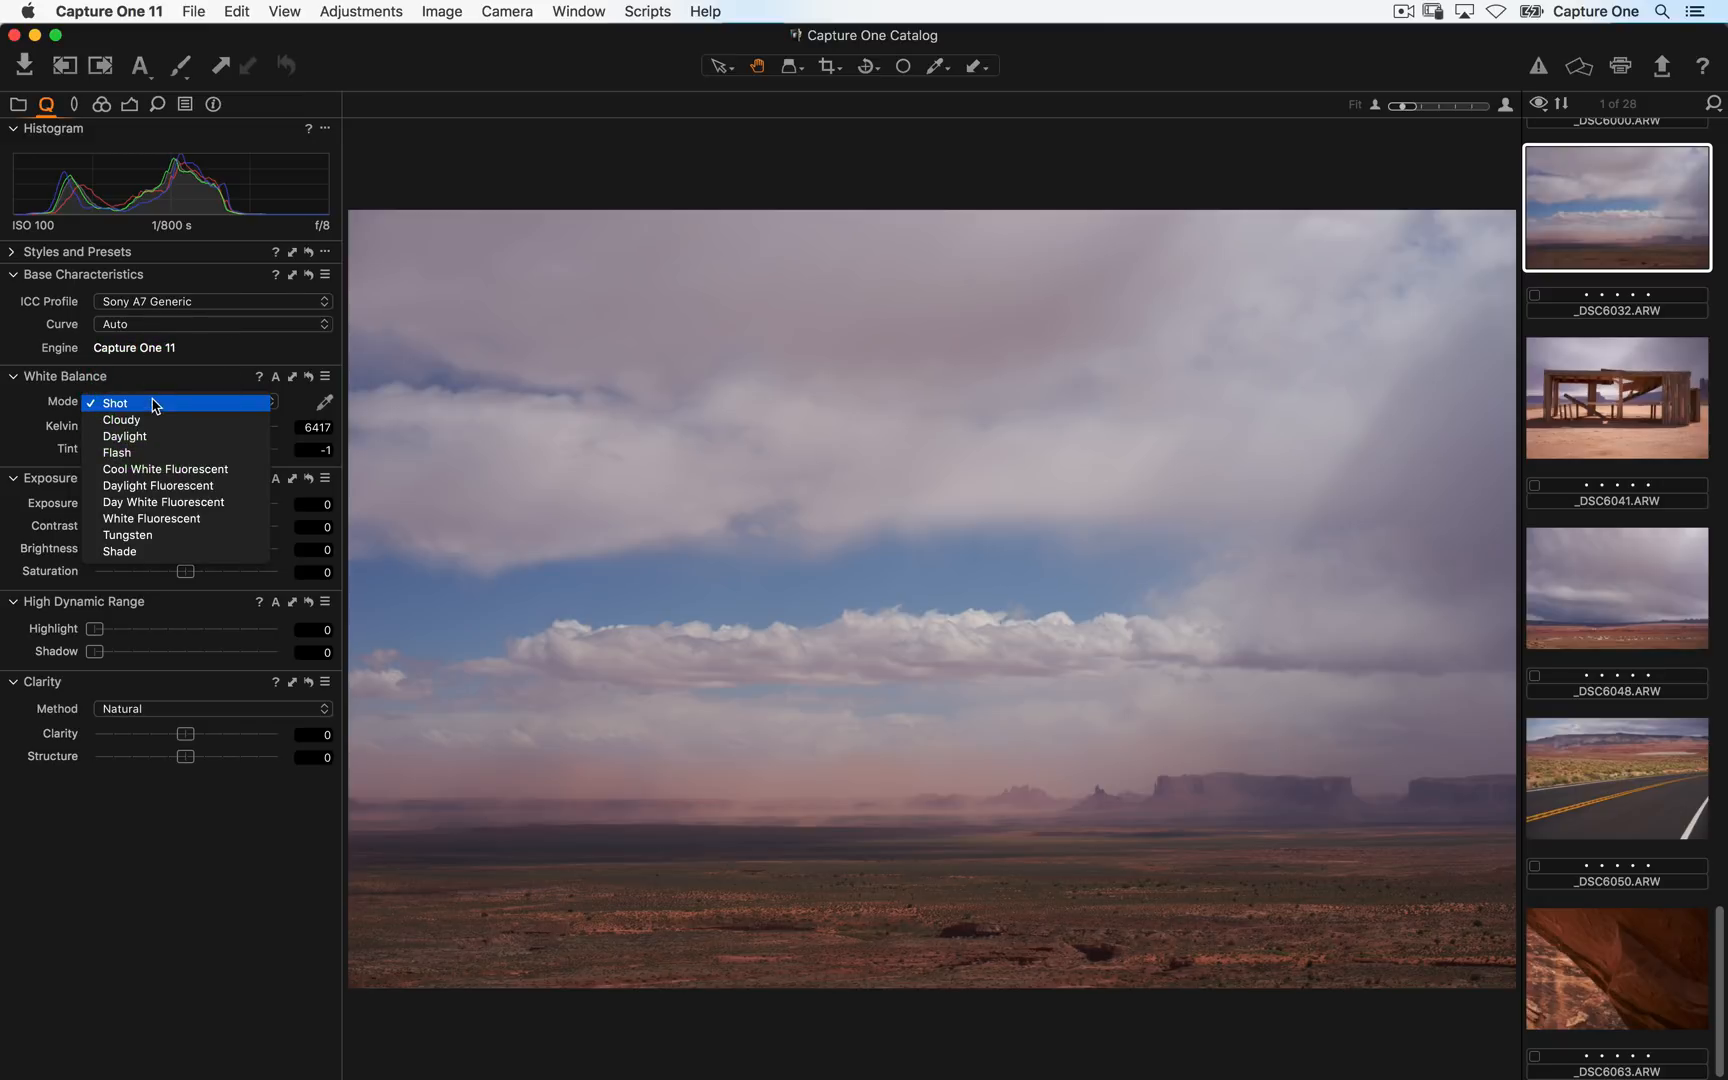
{"action": "left_click", "coordinate": [155, 404]}
{"action": "left_click", "coordinate": [325, 404]}
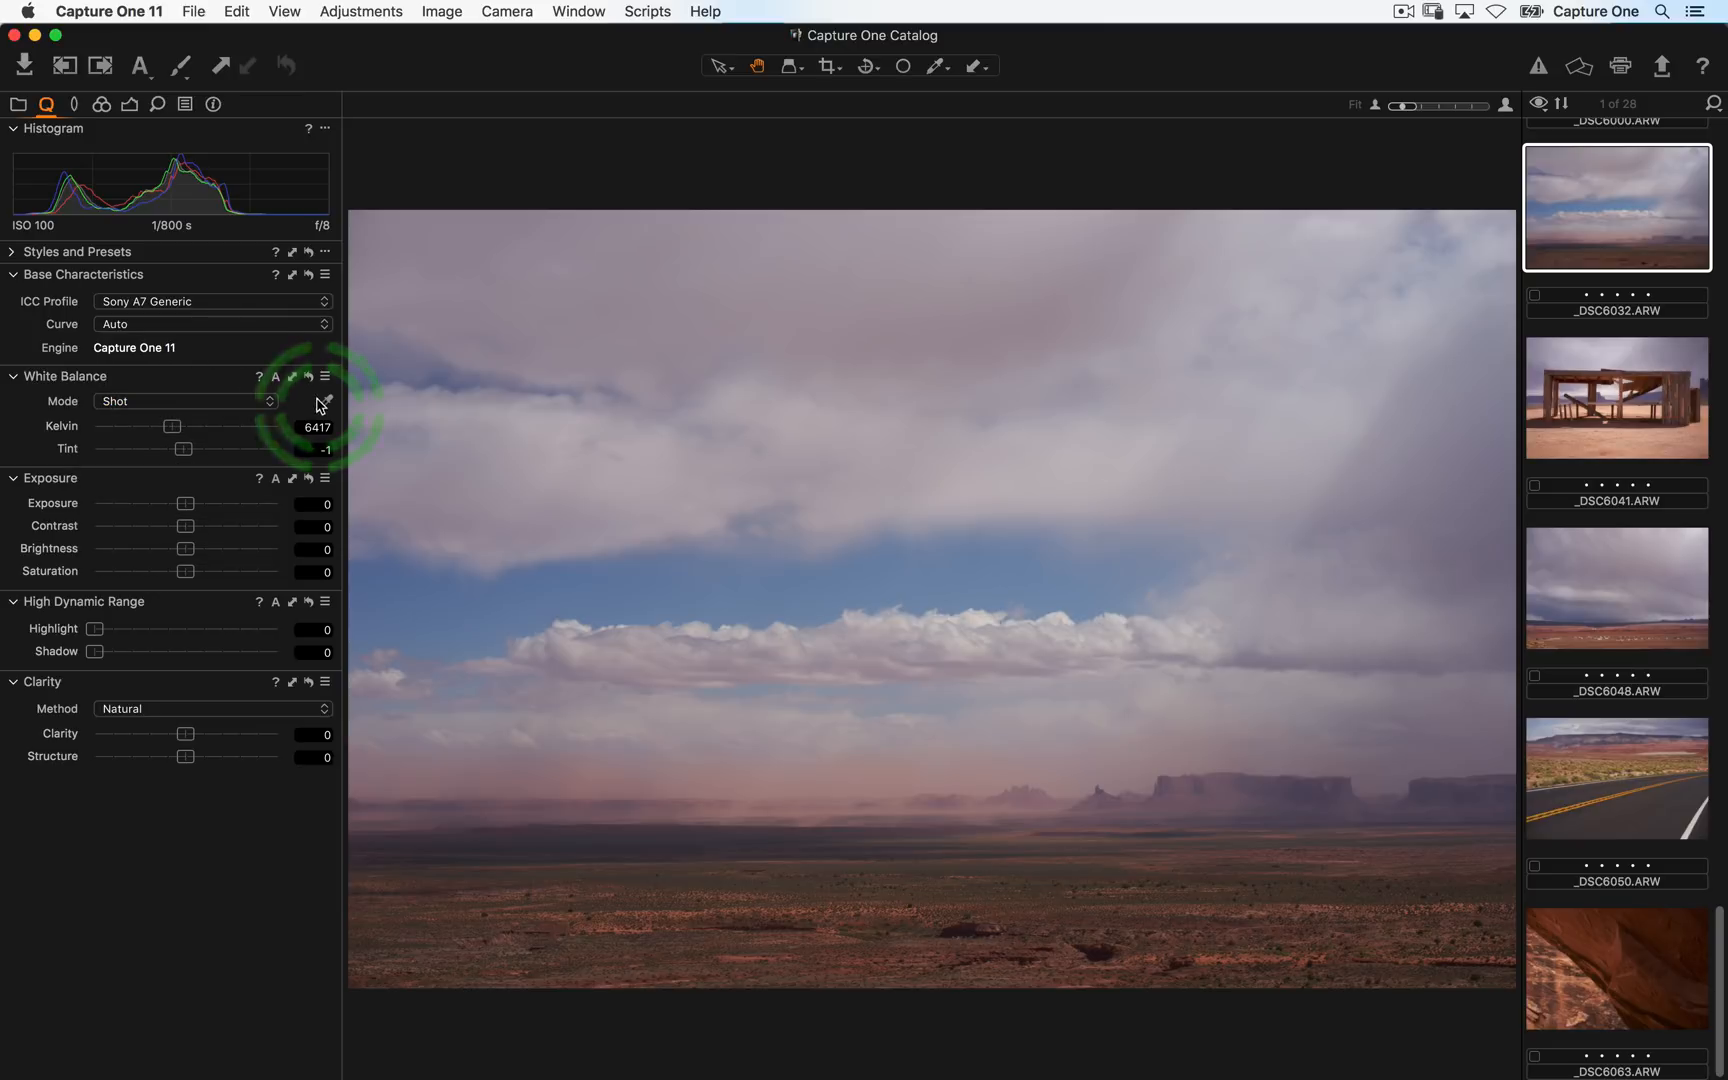
{"action": "left_click", "coordinate": [625, 484]}
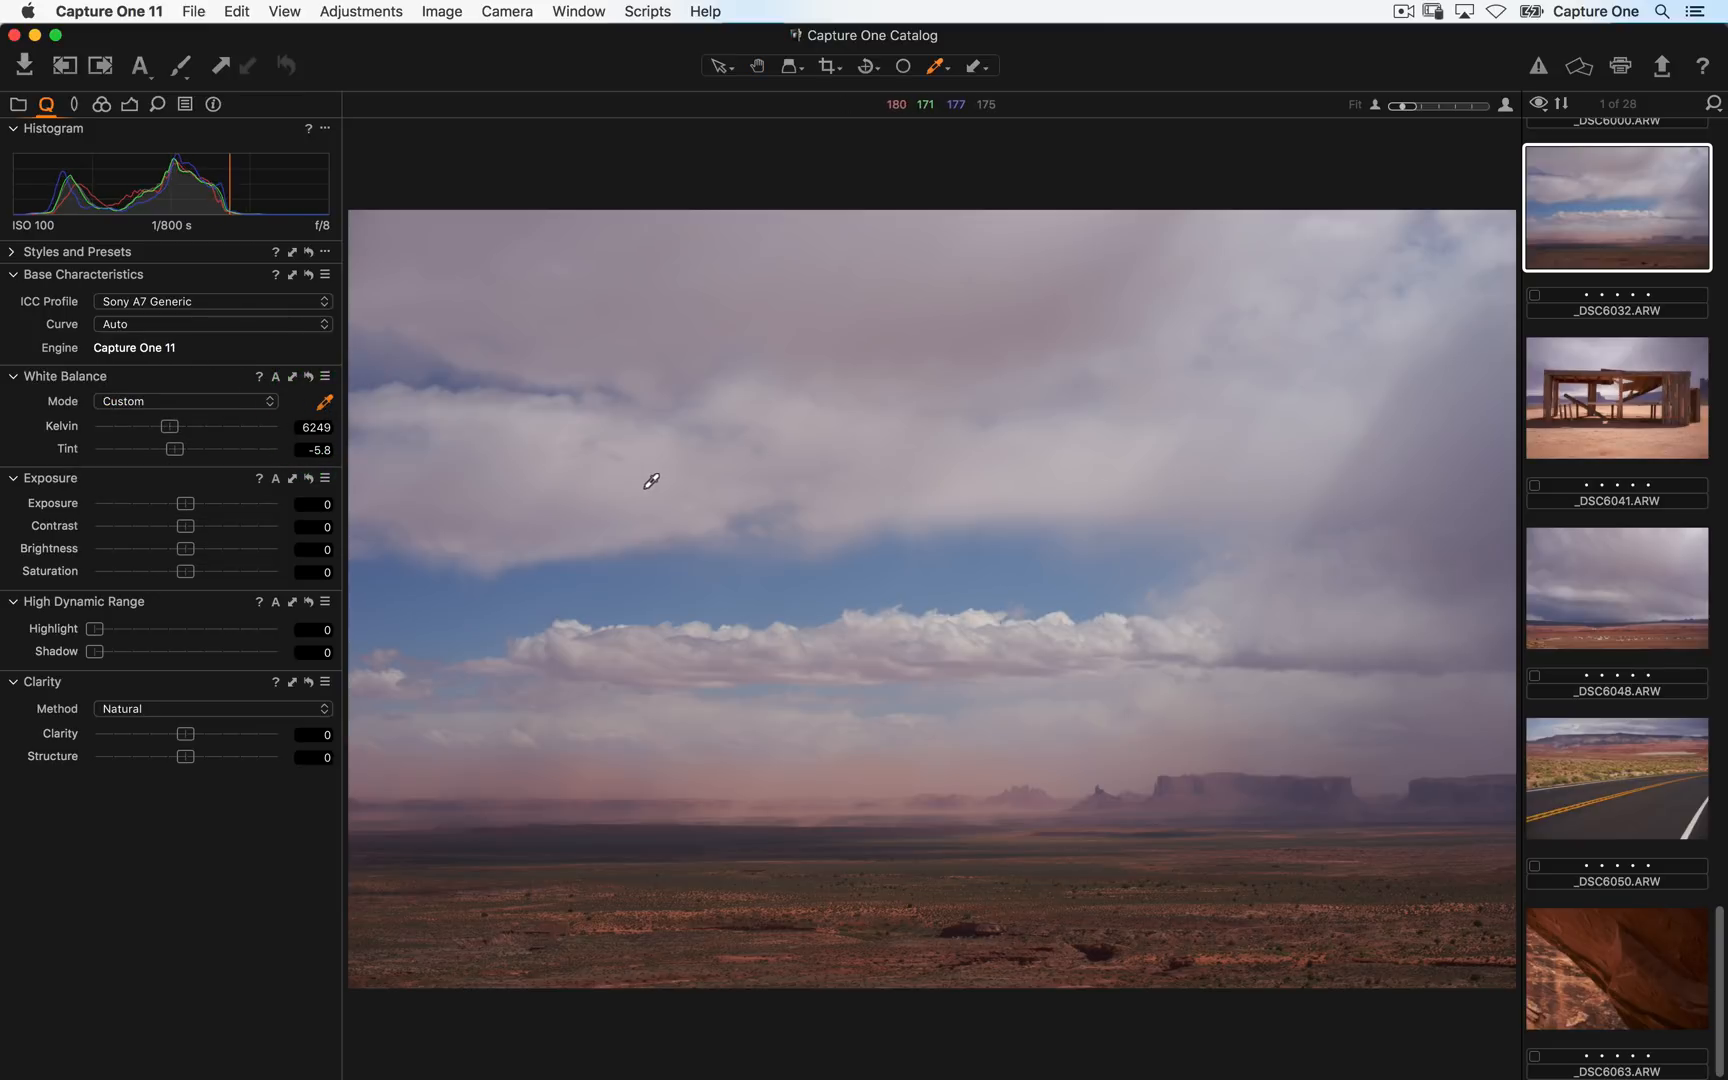
{"action": "left_click", "coordinate": [524, 469]}
{"action": "left_click", "coordinate": [793, 673]}
{"action": "left_click", "coordinate": [692, 749]}
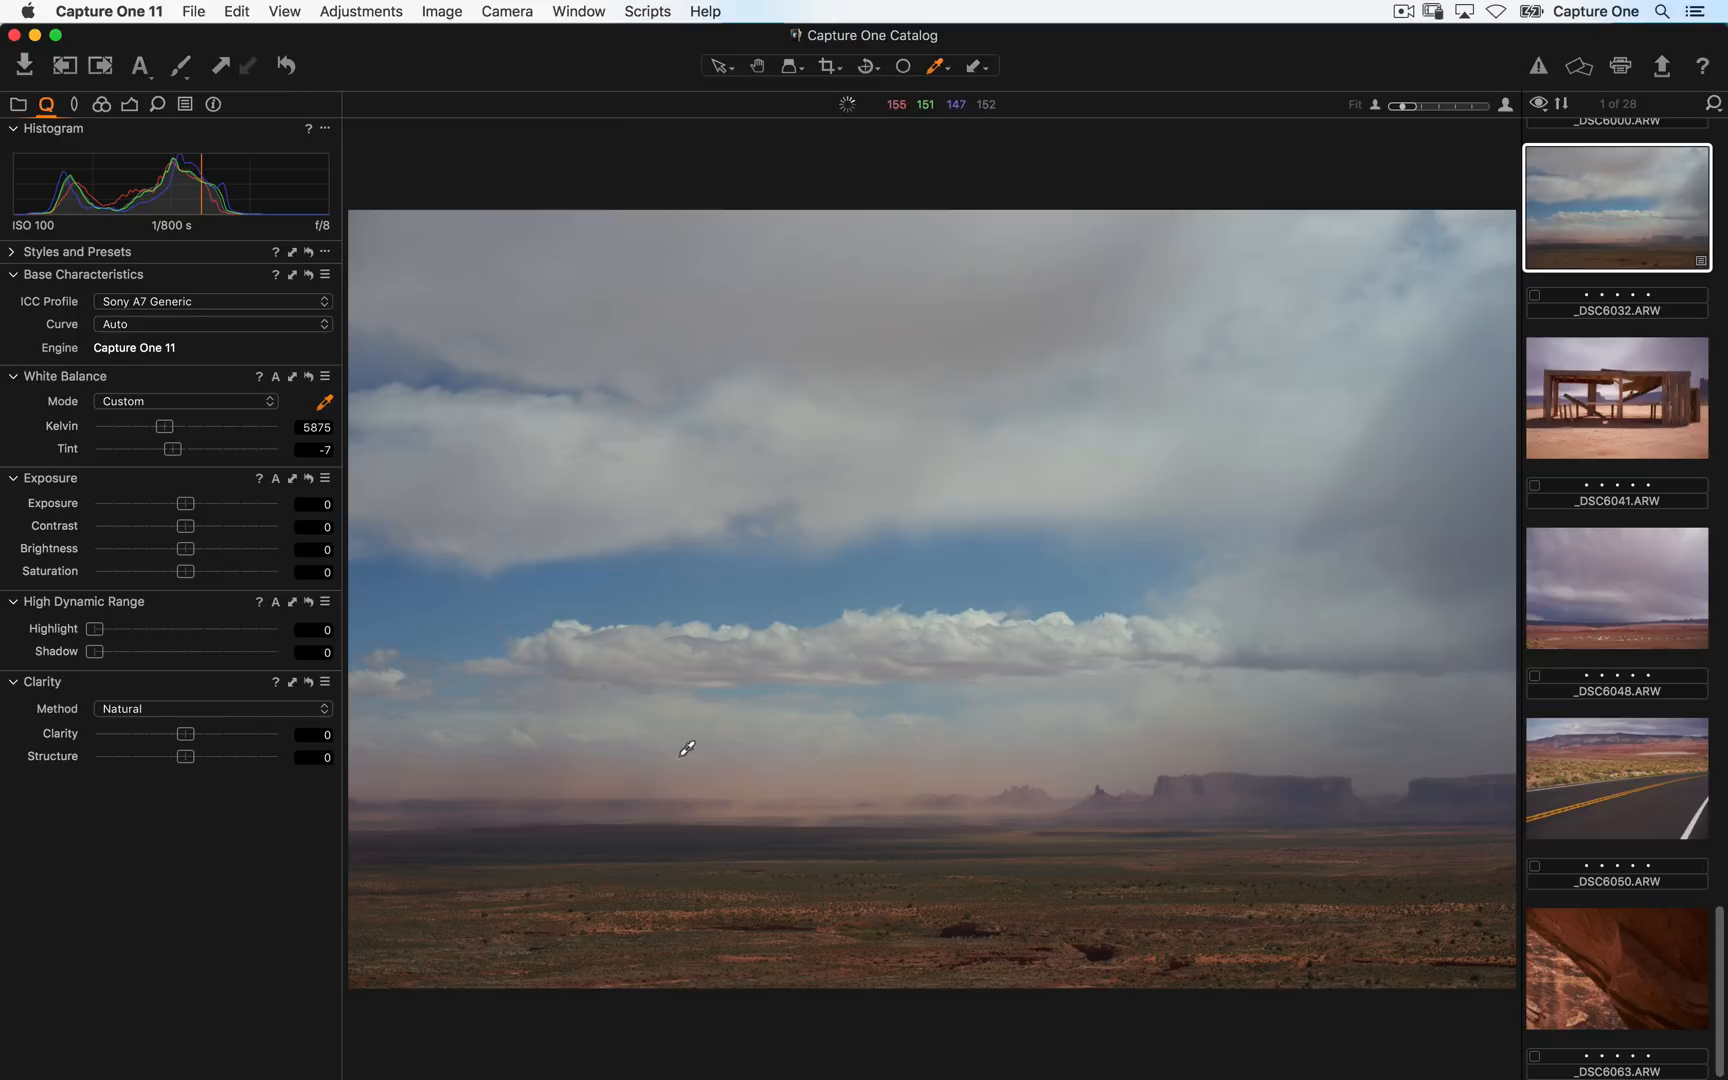
{"action": "left_click", "coordinate": [559, 458]}
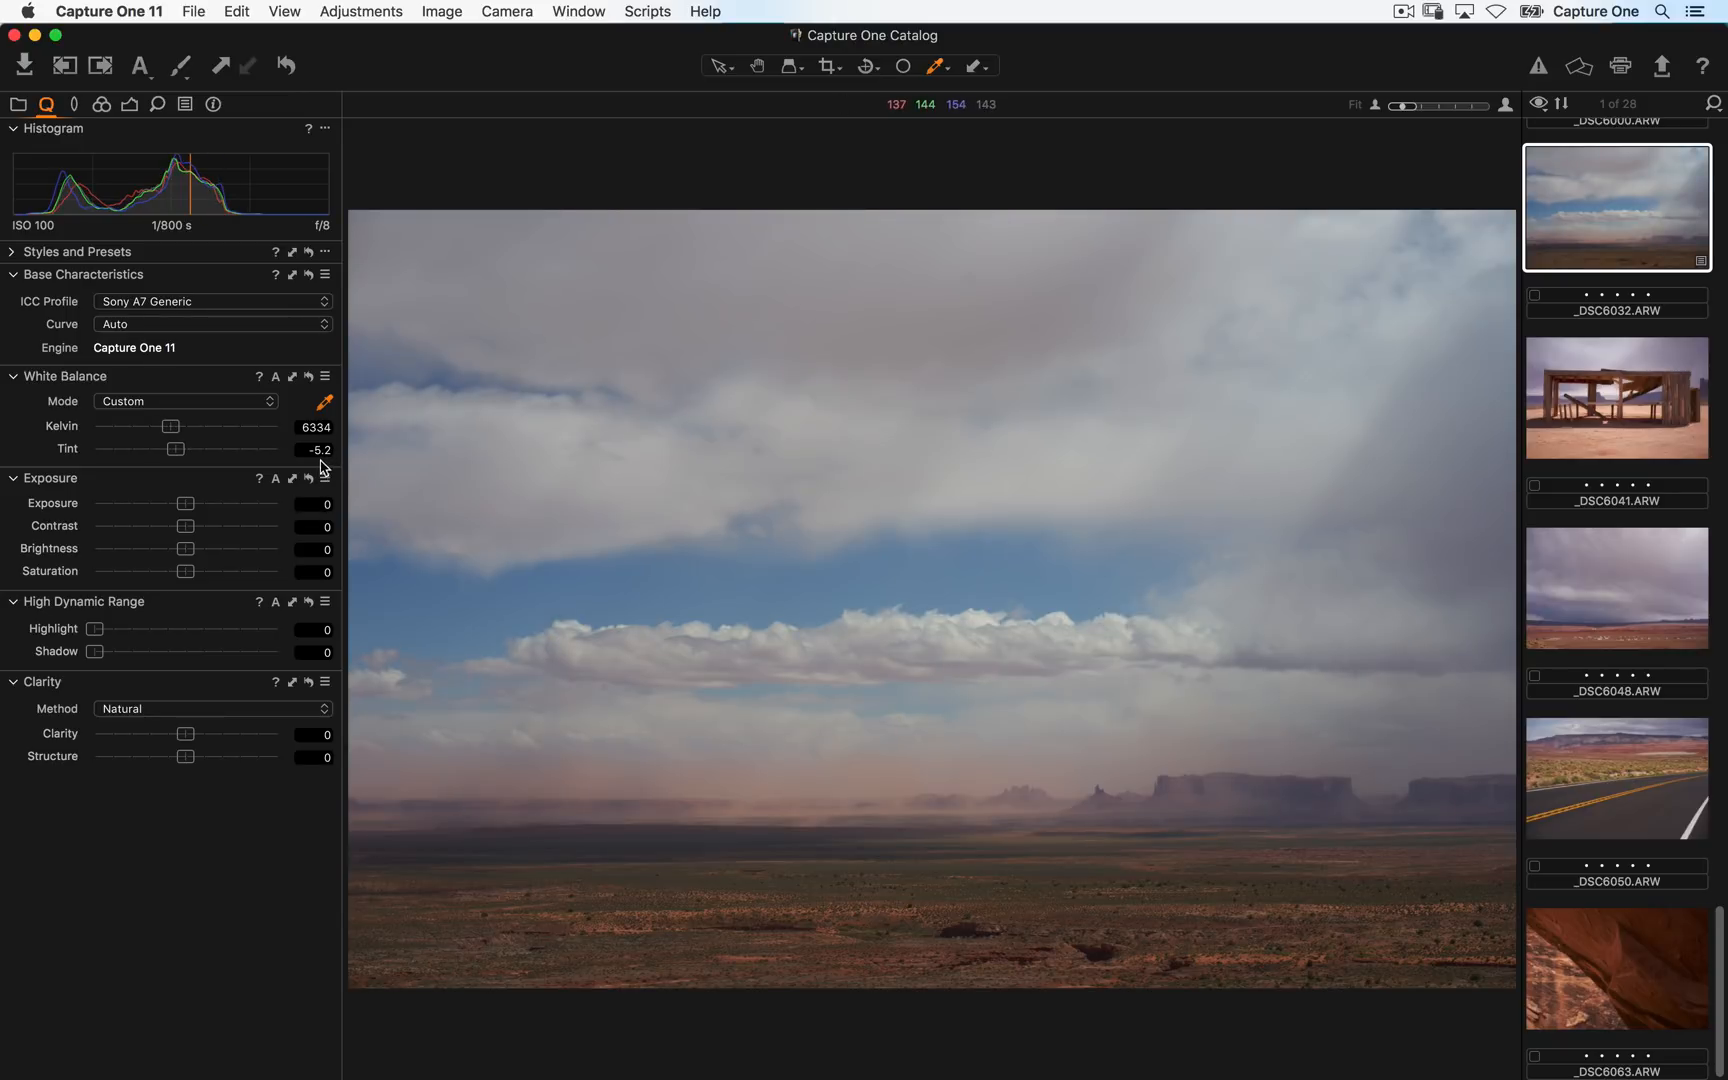
- Set the Kelvin to 5635, Exposure to 0.29 and Contrast to 30
{"action": "mouse_move", "coordinate": [170, 427]}
{"action": "left_mouse_down"}
{"action": "mouse_move", "coordinate": [208, 427]}
{"action": "mouse_move", "coordinate": [154, 431]}
{"action": "mouse_move", "coordinate": [171, 437]}
{"action": "left_mouse_up"}
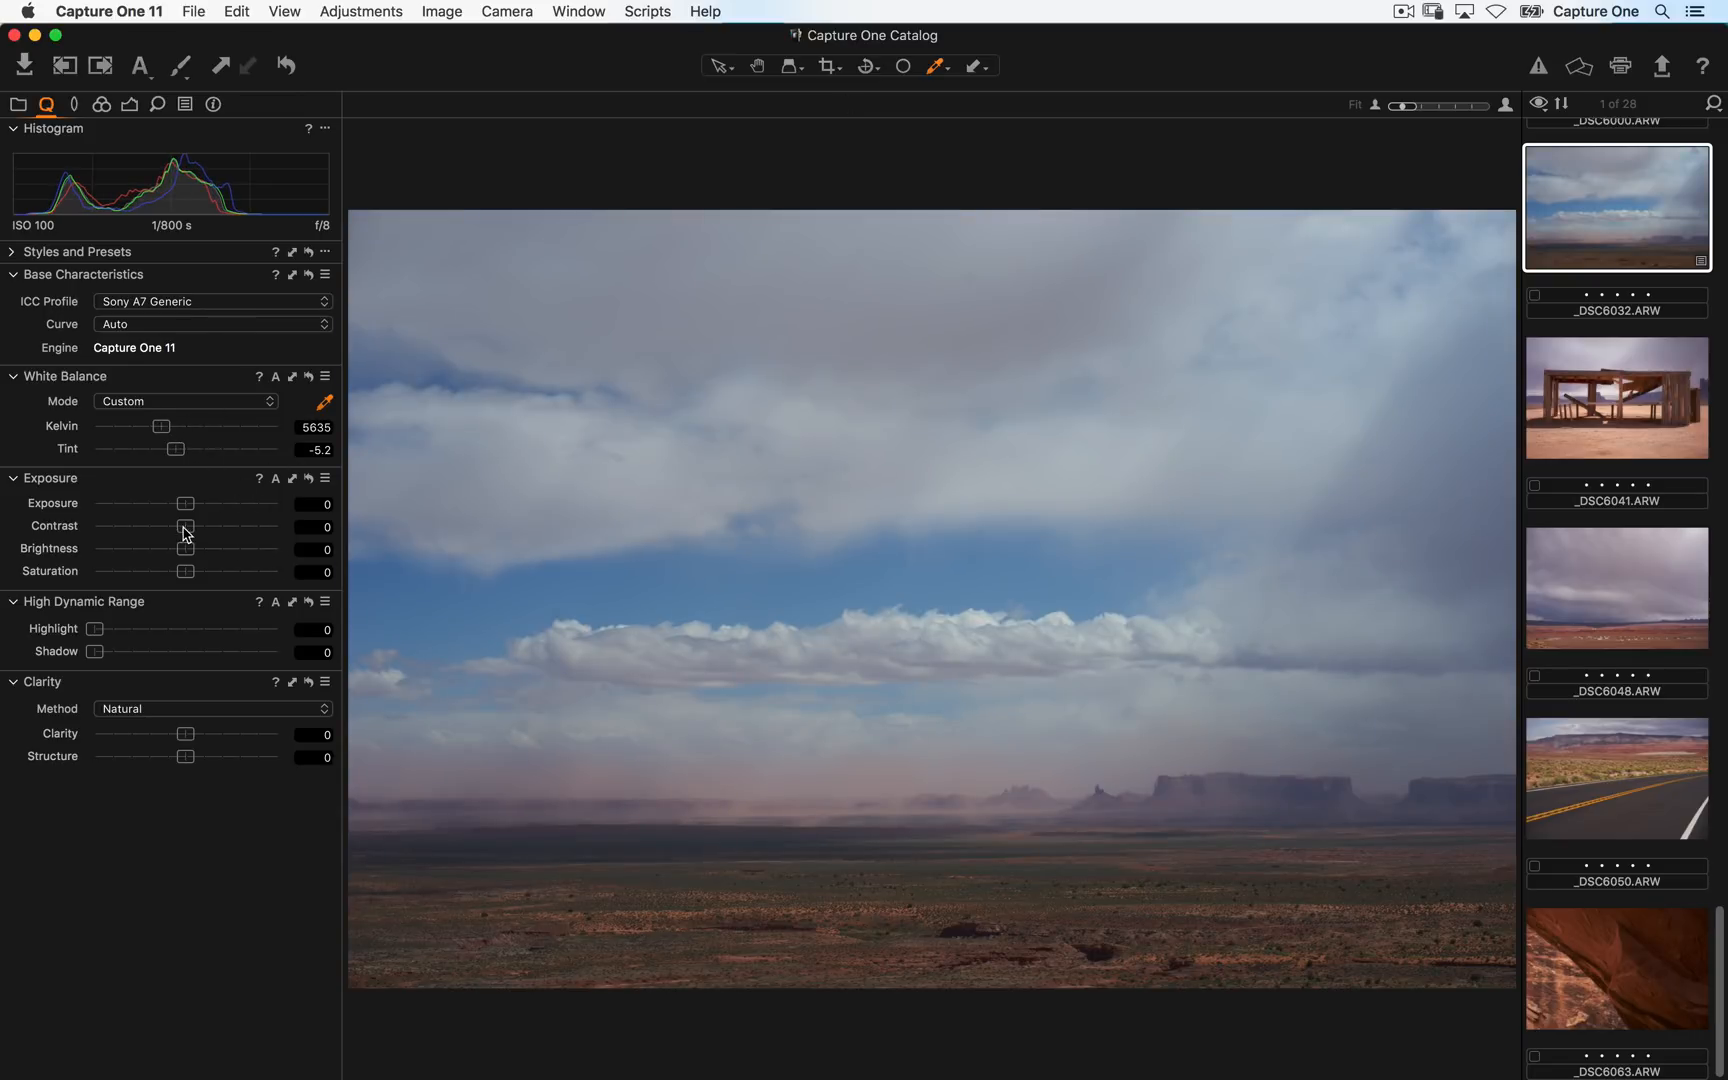
{"action": "mouse_move", "coordinate": [189, 535]}
{"action": "left_mouse_down"}
{"action": "mouse_move", "coordinate": [242, 532]}
{"action": "mouse_move", "coordinate": [199, 505]}
{"action": "left_mouse_up"}
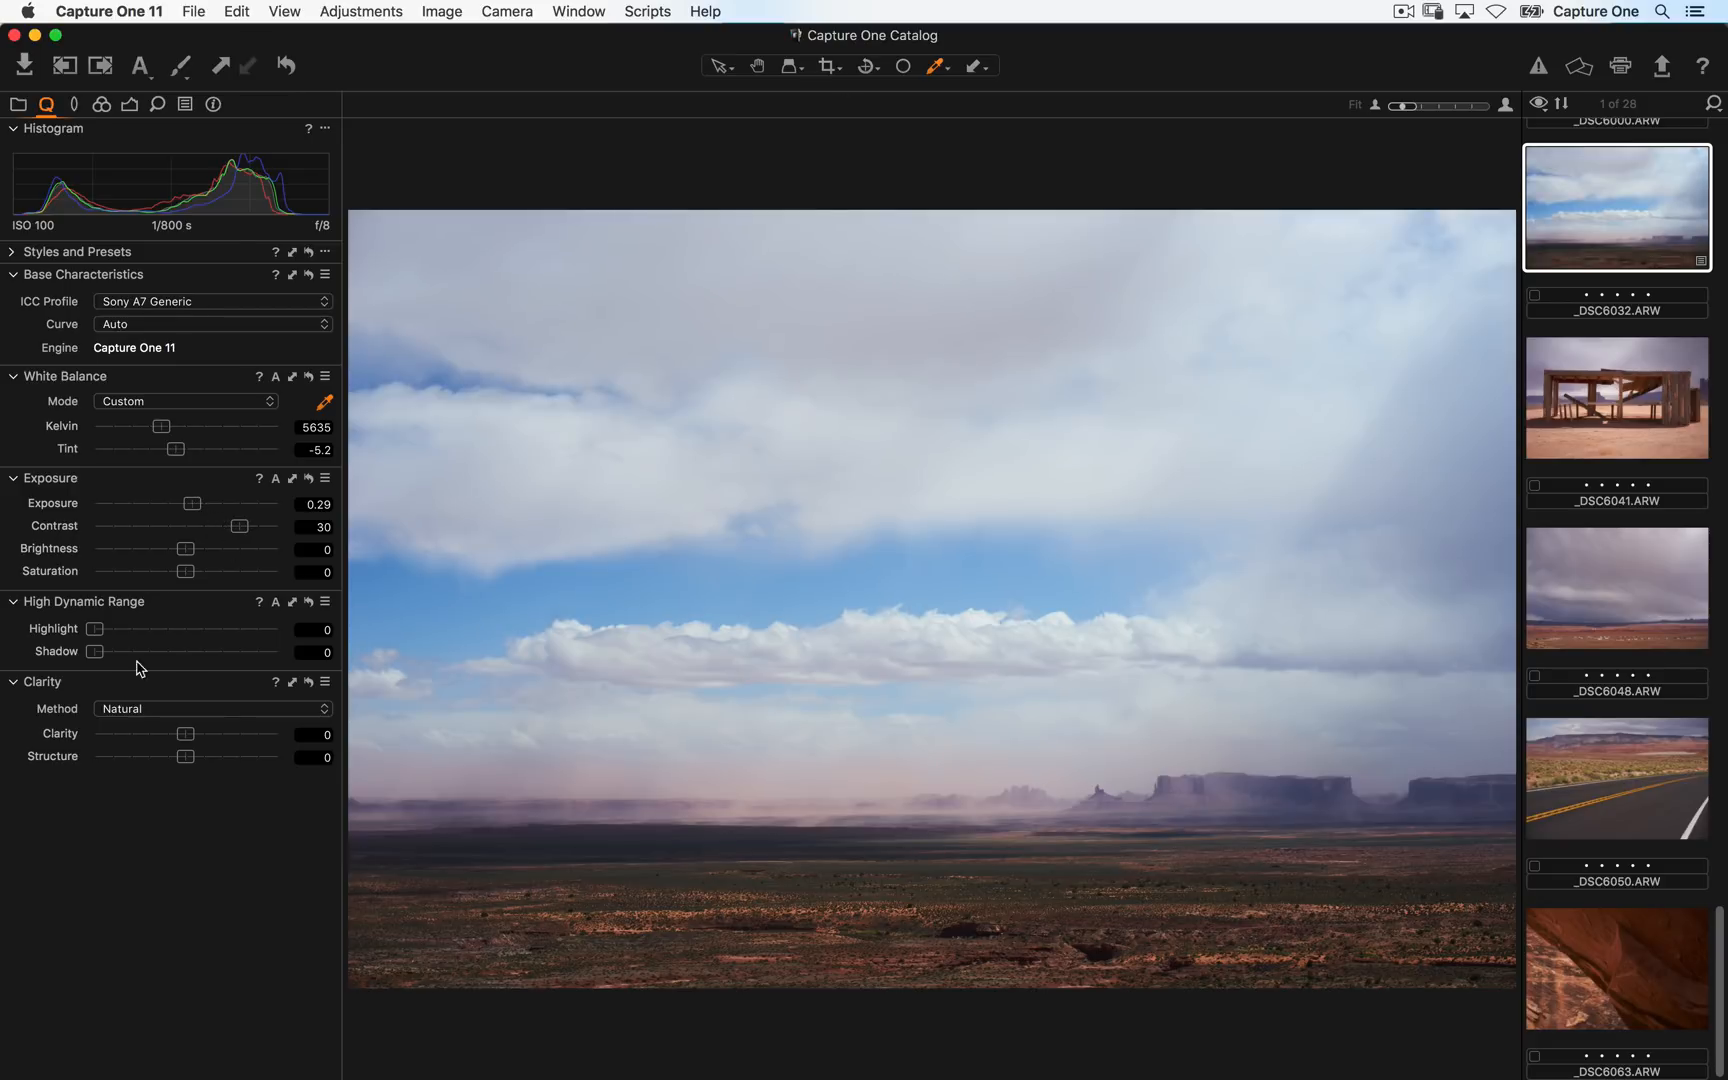
- Set High Dynamic Range Highlight to 15 and Shadow to 29, and Brightness to 8
{"action": "left_click", "coordinate": [95, 652]}
{"action": "left_click_drag", "start_coordinate": [95, 653], "coordinate": [127, 633]}
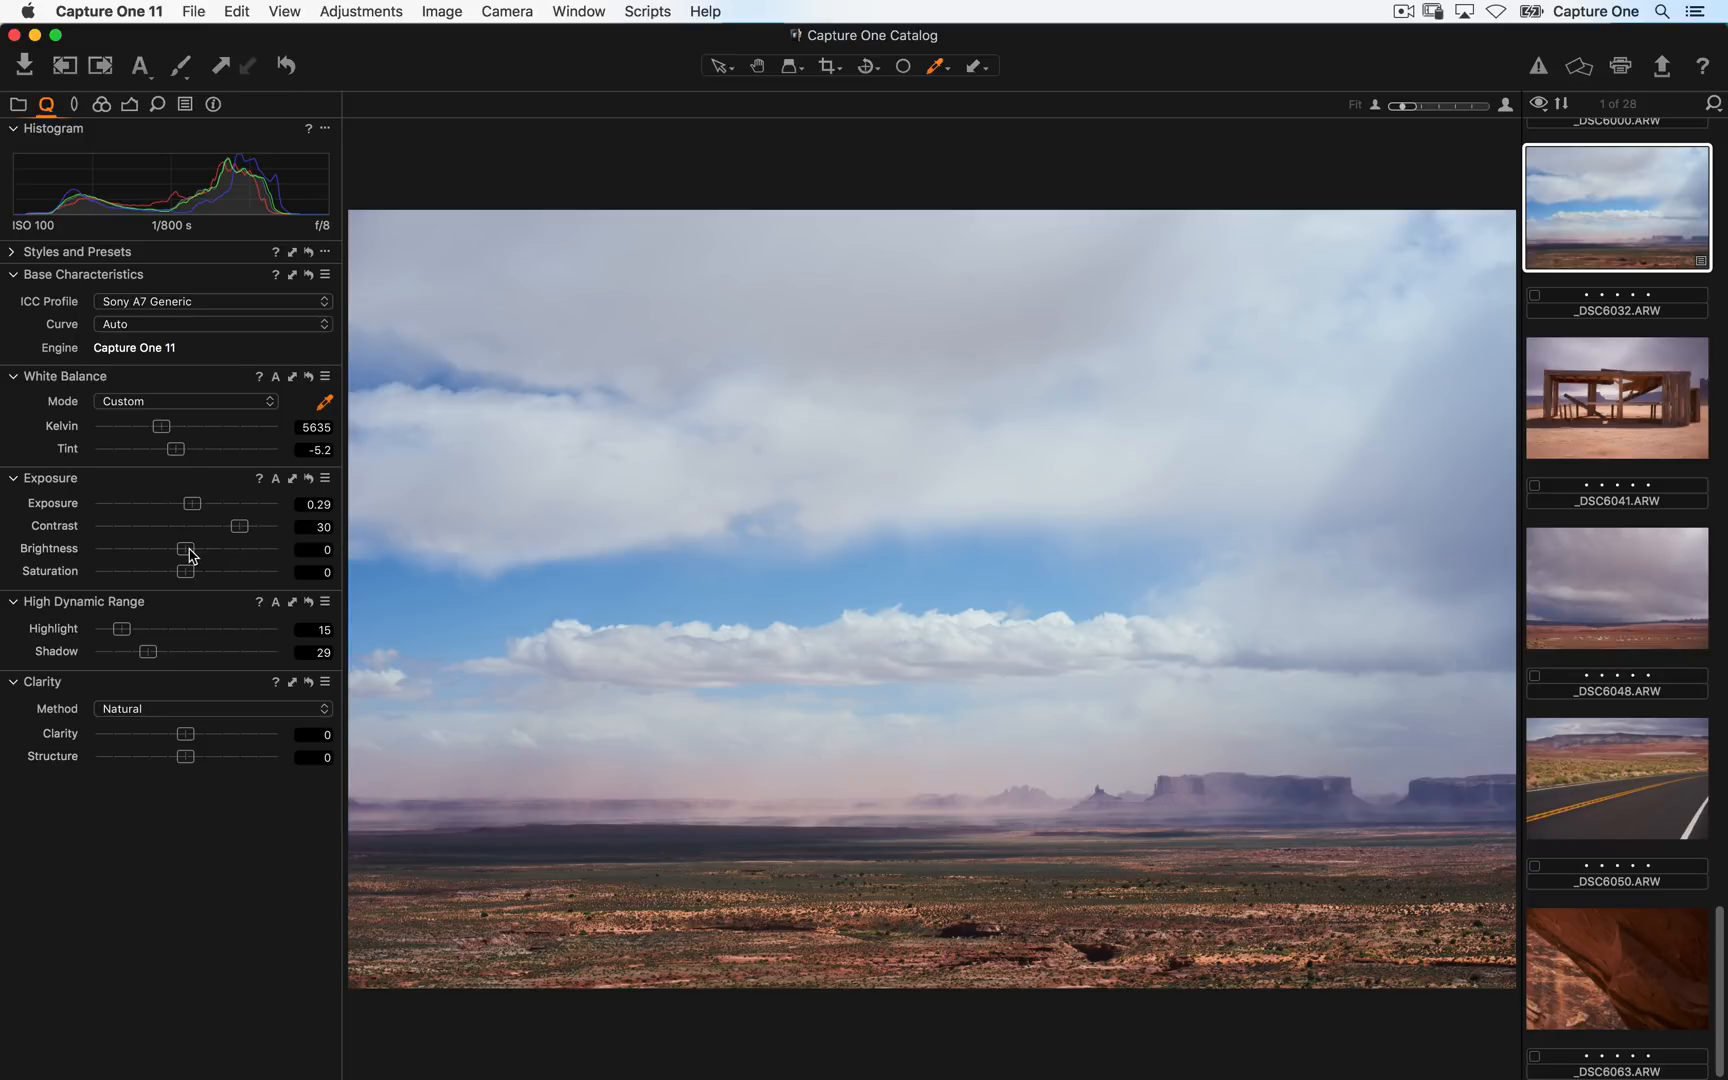
{"action": "left_click_drag", "start_coordinate": [192, 556], "coordinate": [207, 557]}
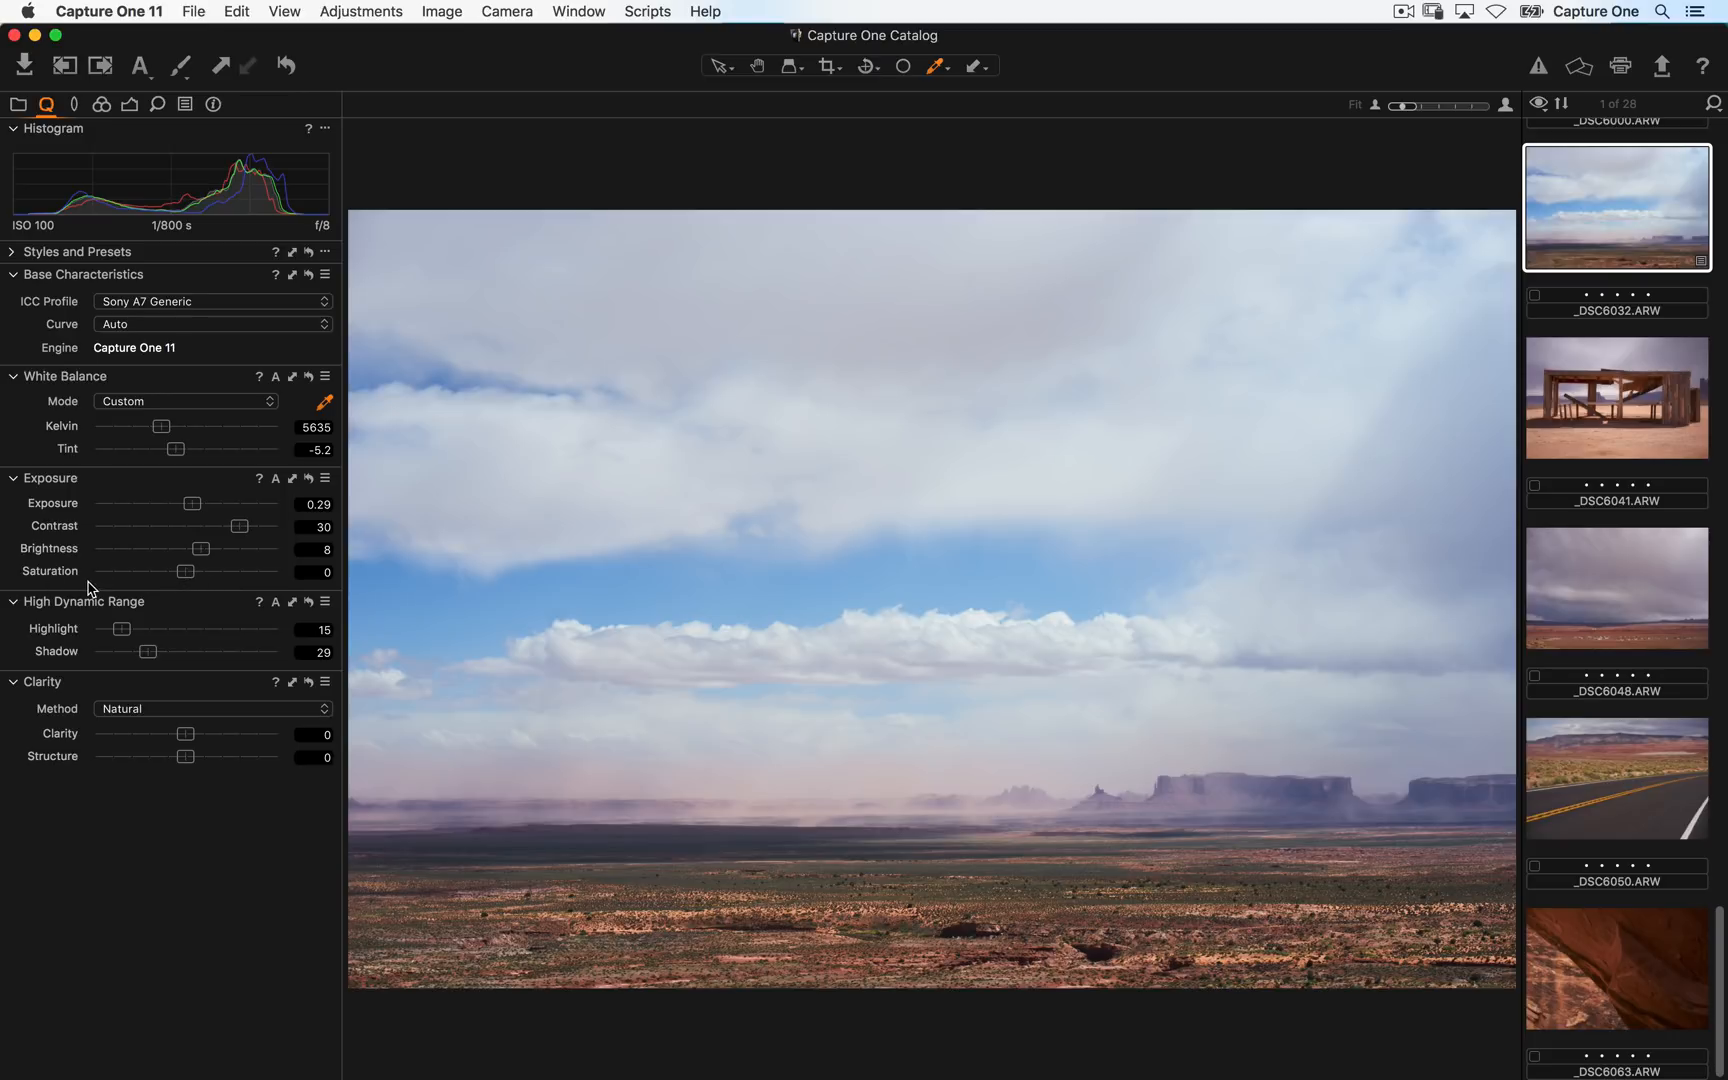
- Set Saturation to 7 and Clarity to 63
{"action": "left_click_drag", "start_coordinate": [185, 571], "coordinate": [222, 575]}
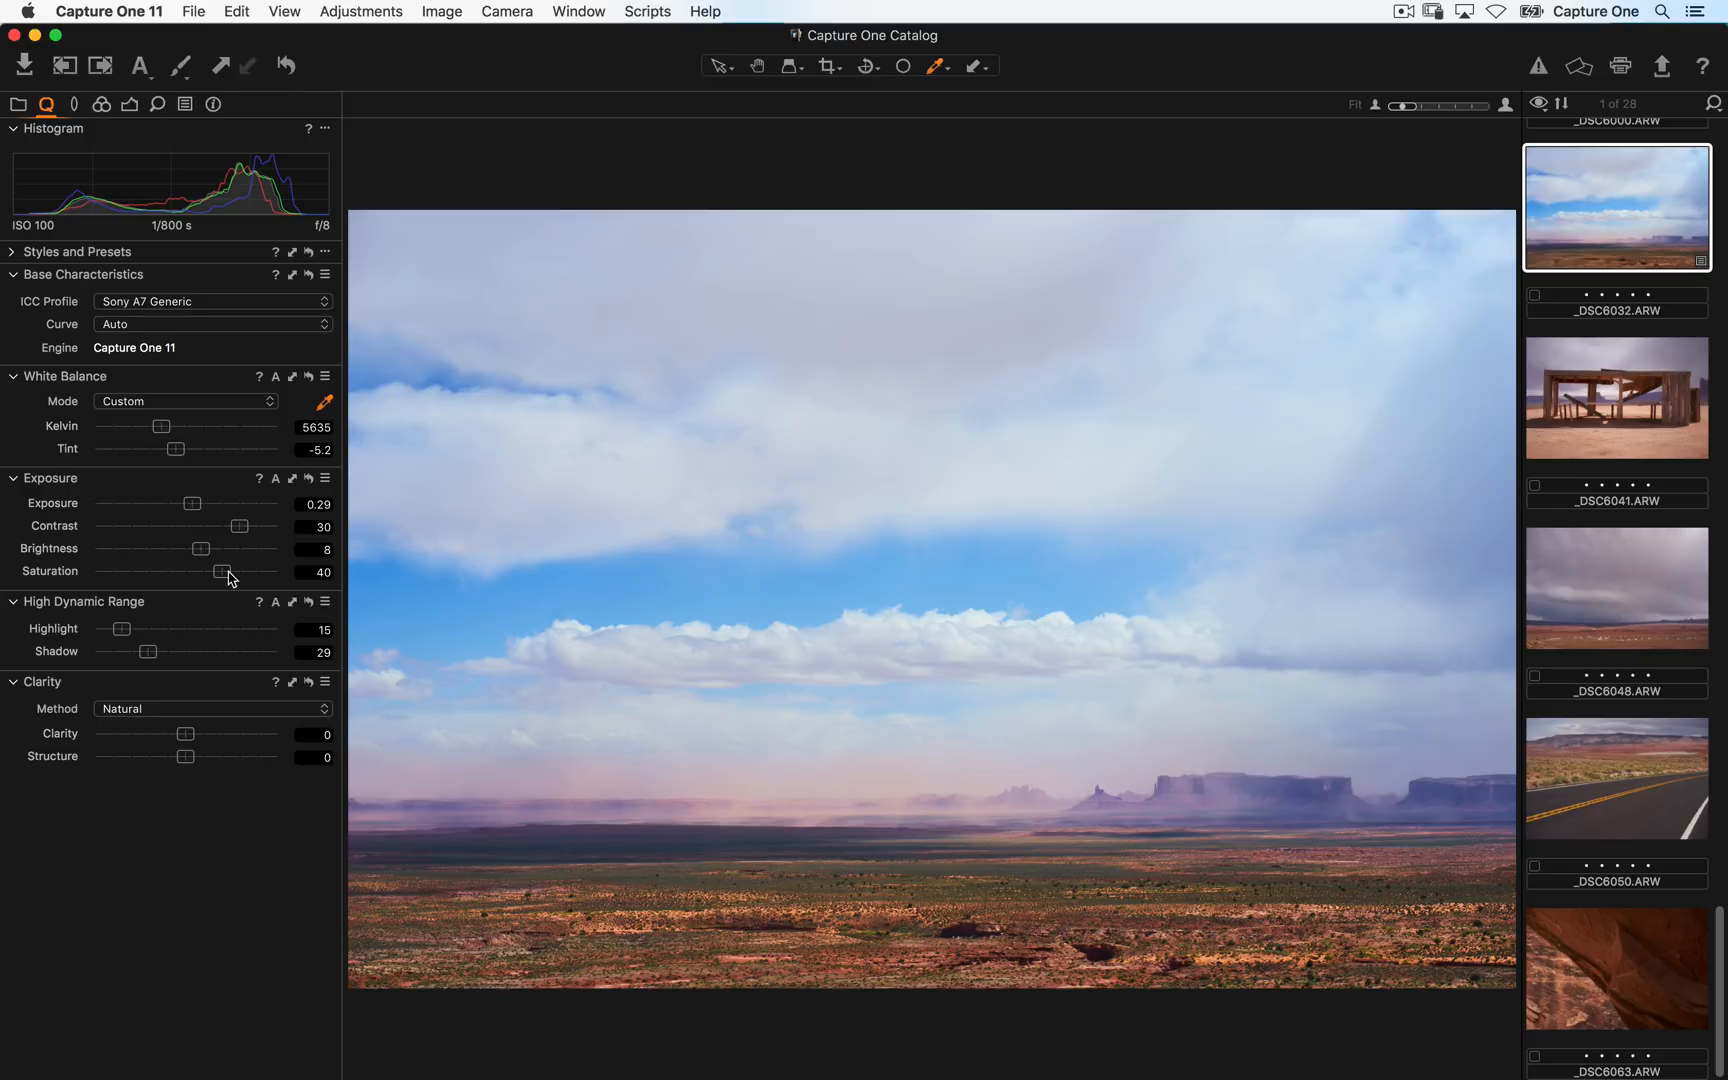
{"action": "left_click_drag", "start_coordinate": [228, 578], "coordinate": [198, 577]}
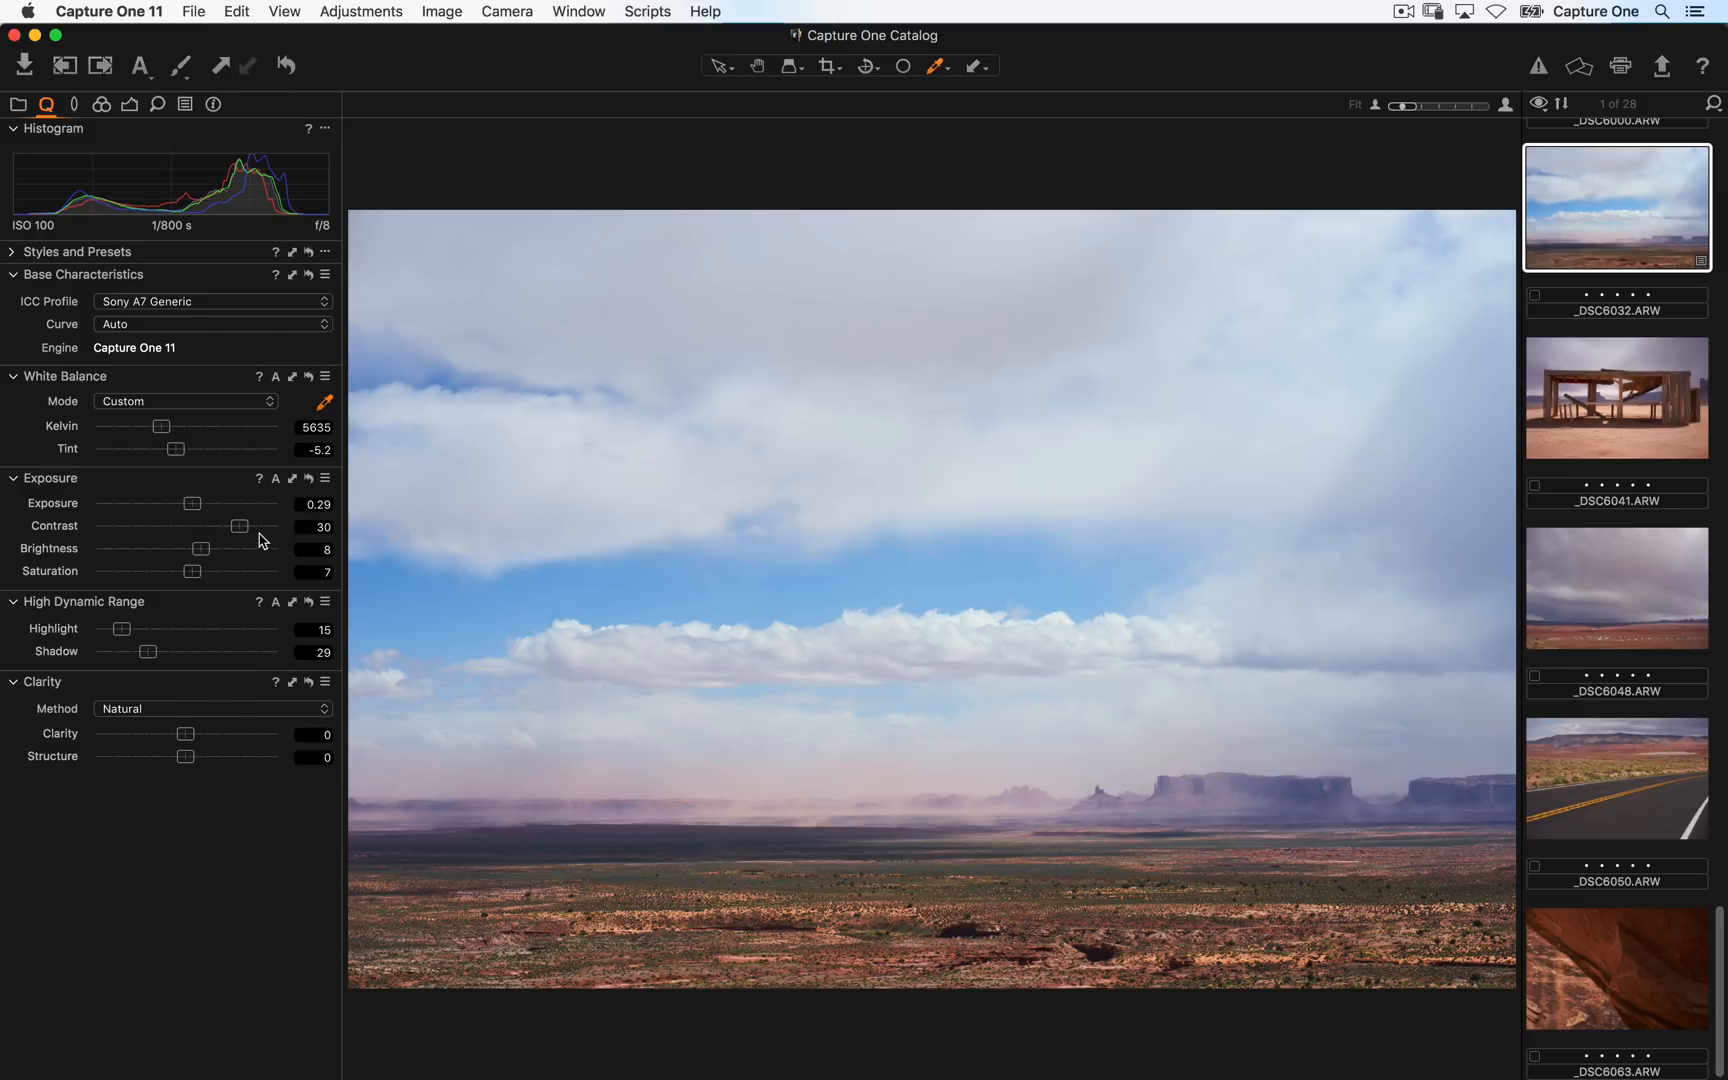
{"action": "left_click_drag", "start_coordinate": [199, 735], "coordinate": [245, 737]}
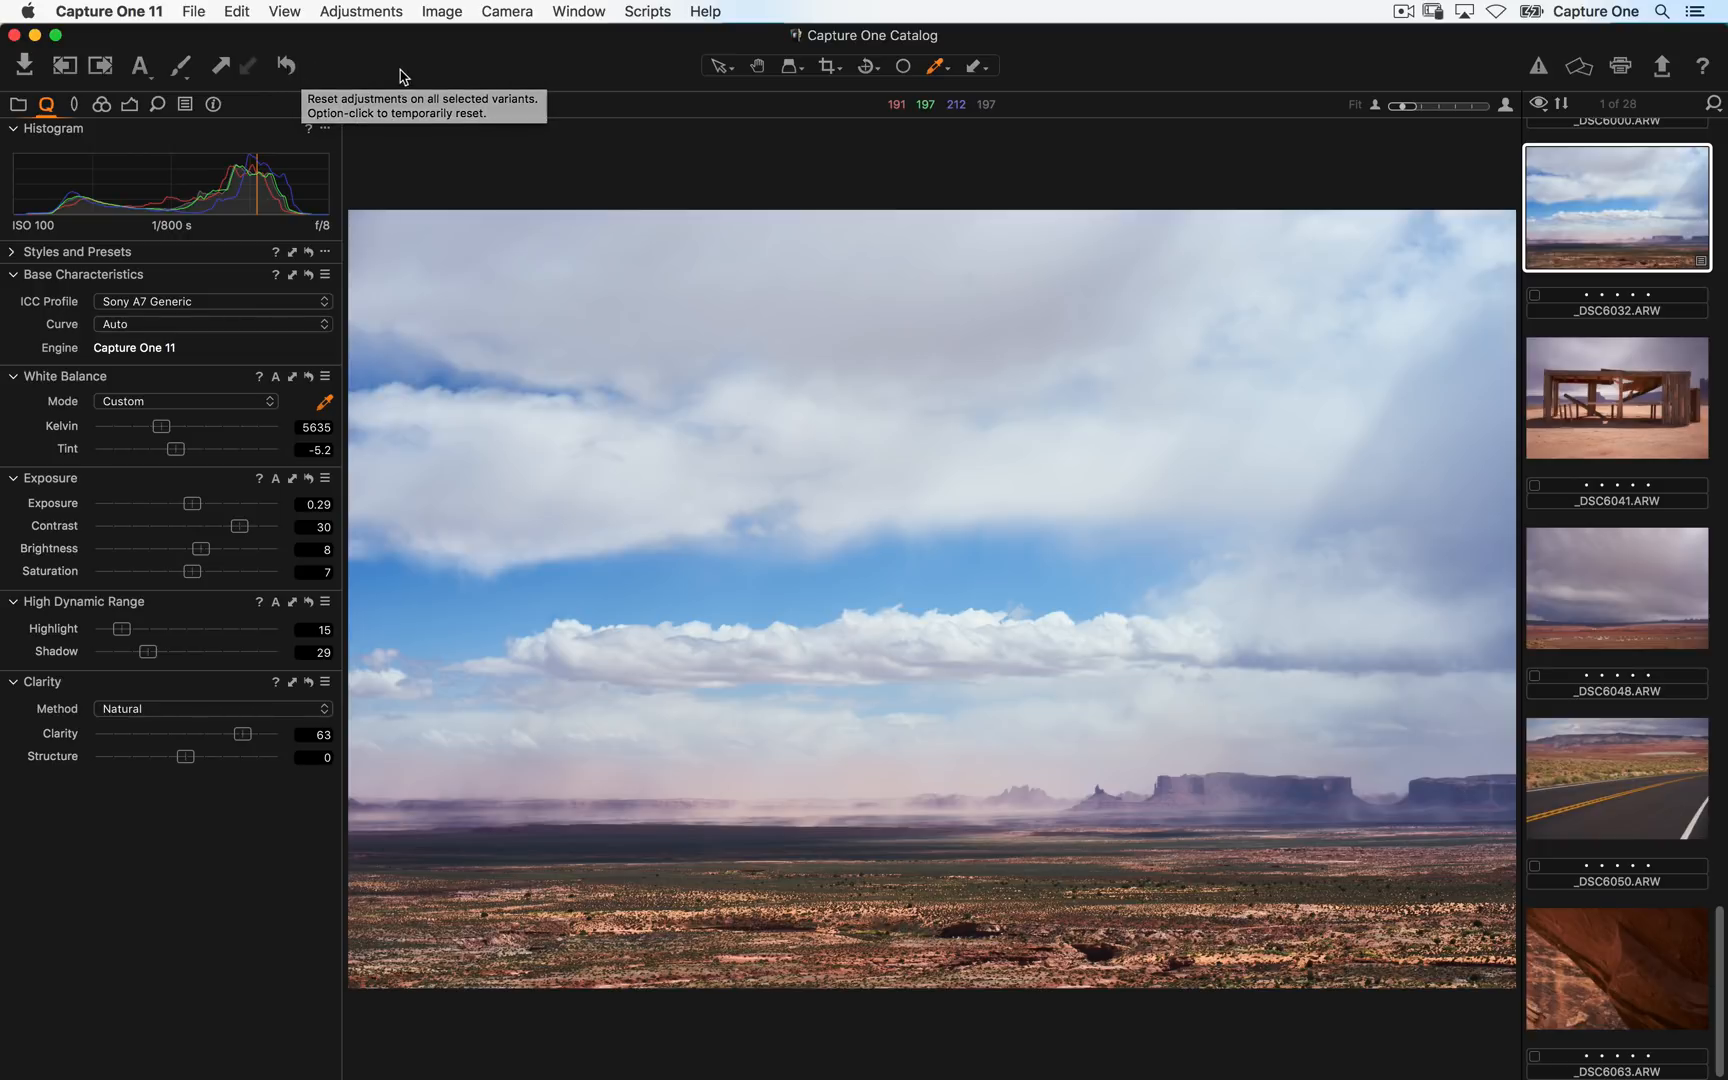
- Compare before and after by repeatedly resetting the adjustments and undoing the reset
{"action": "left_click", "coordinate": [286, 65]}
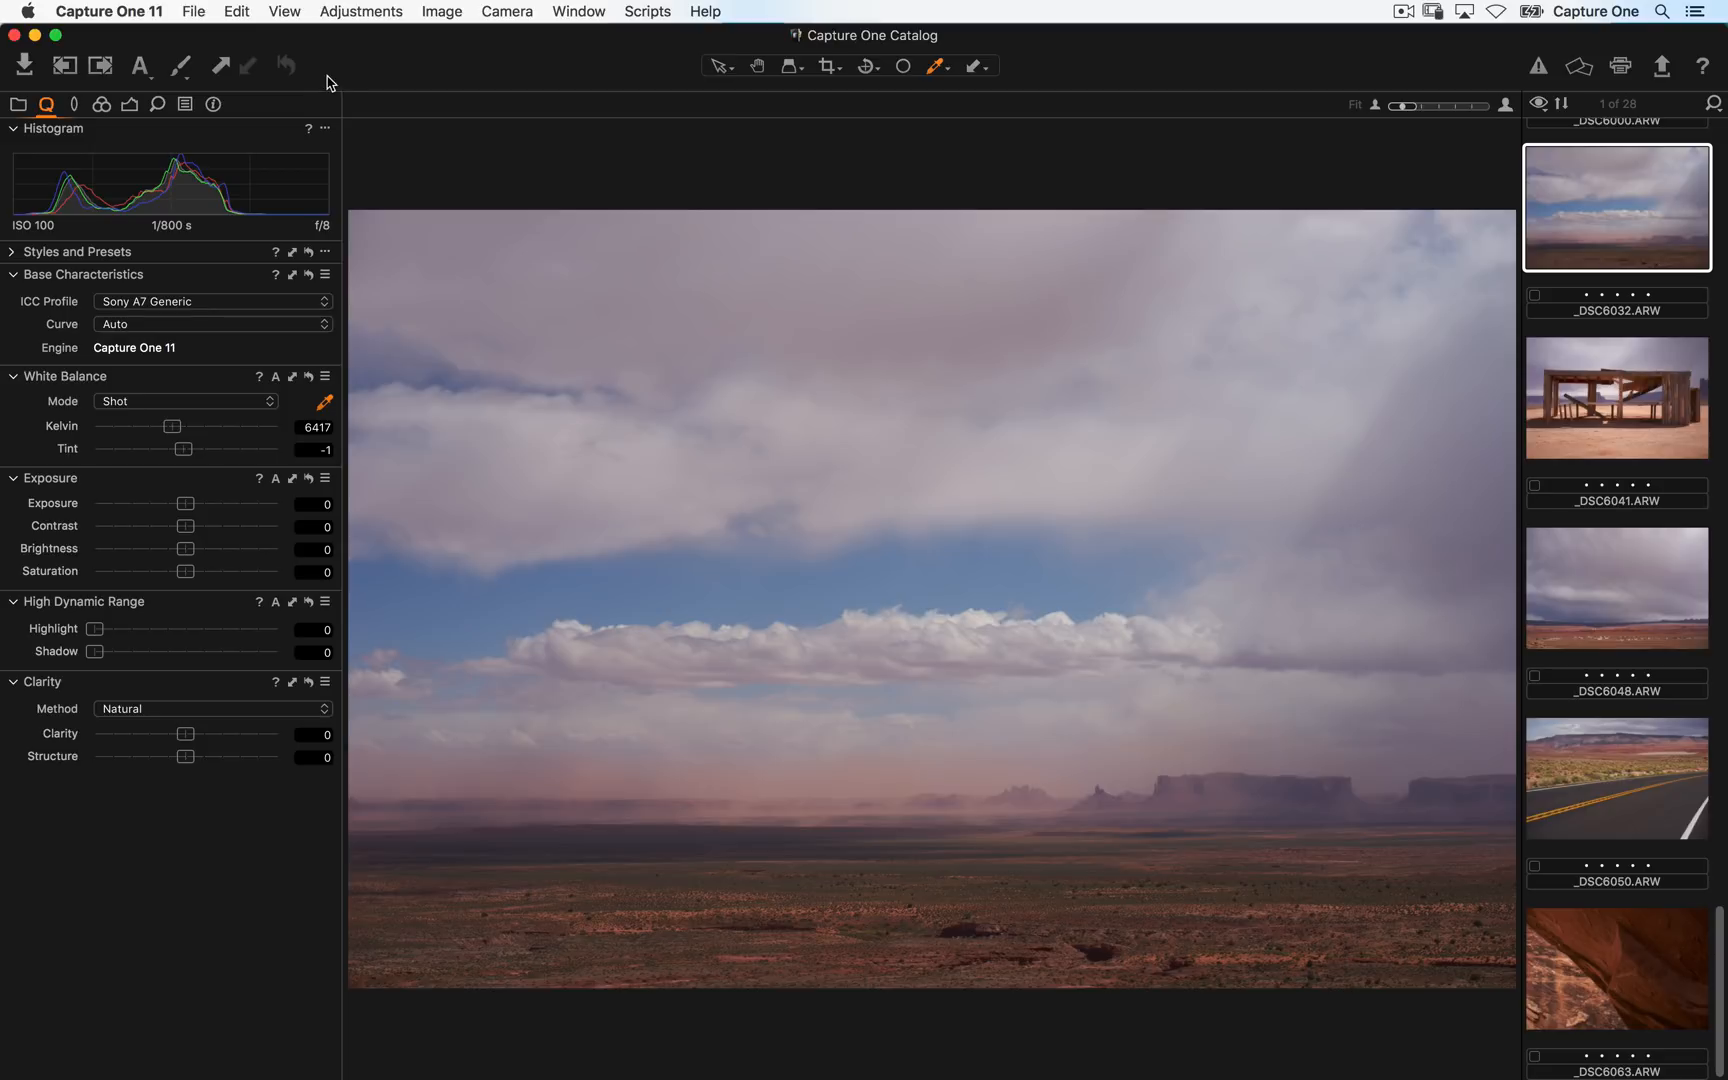
{"action": "key", "text": "super+z"}
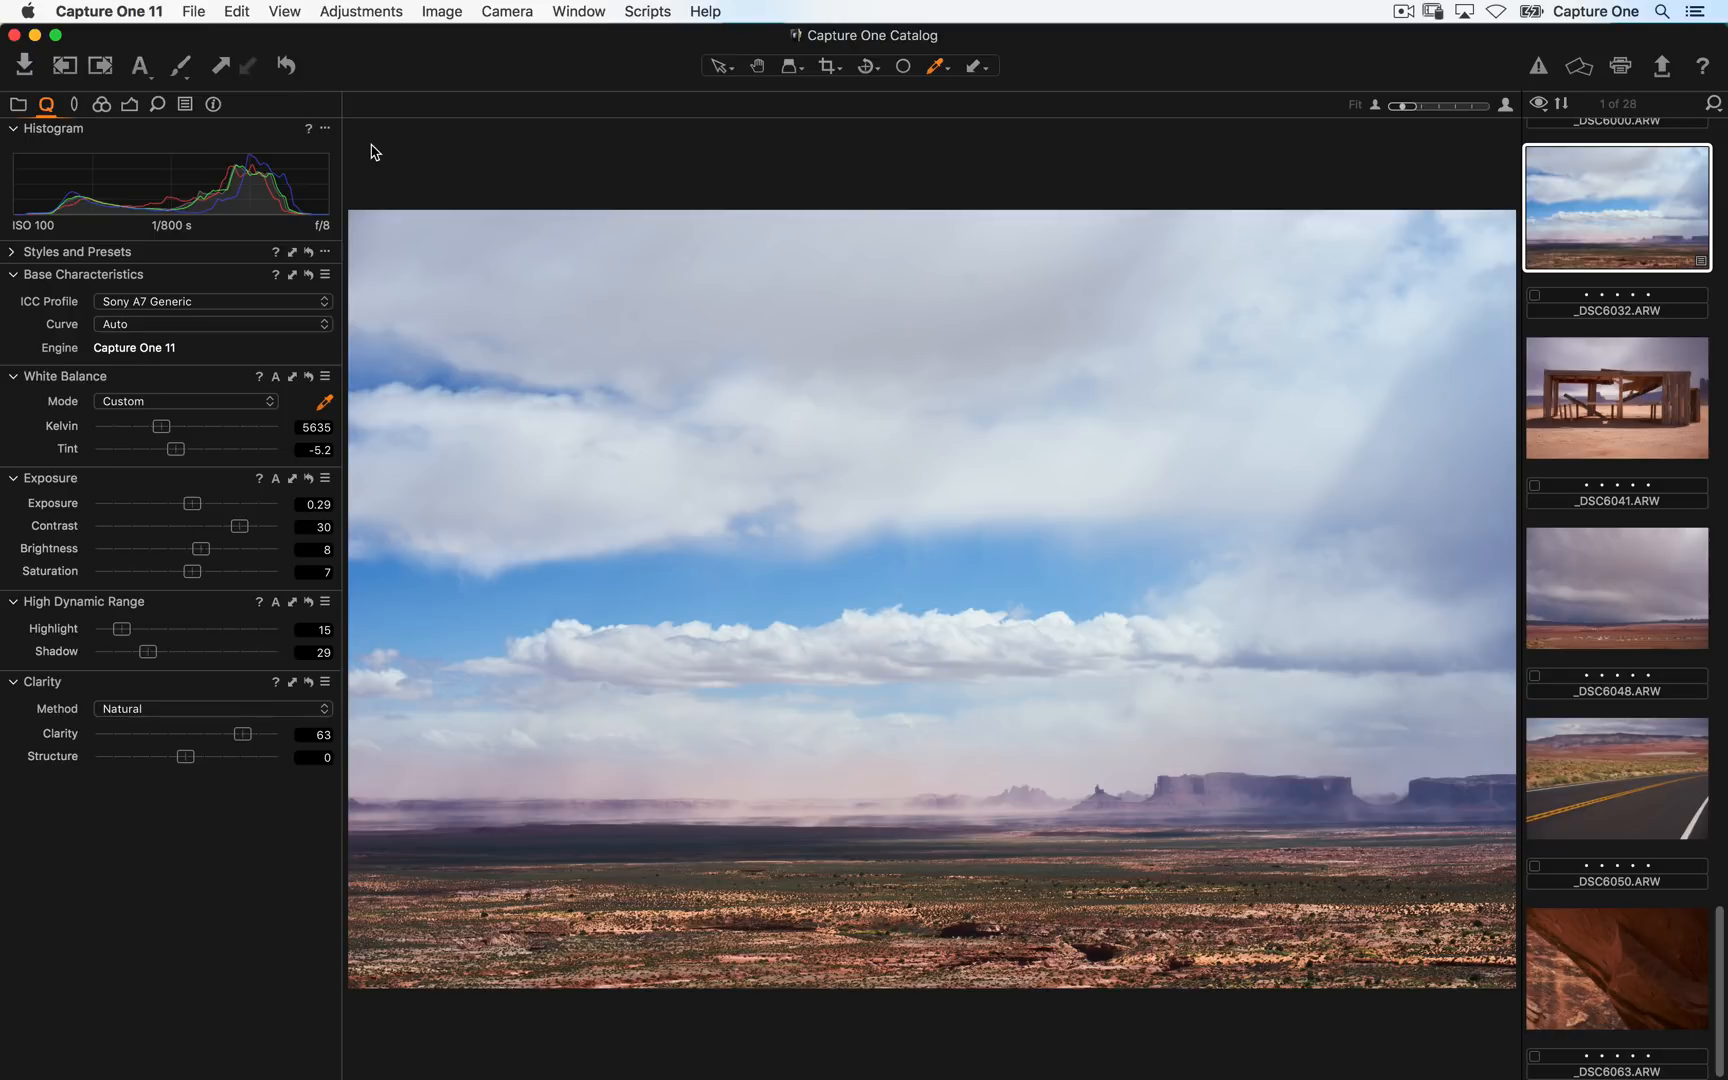
{"action": "left_click", "coordinate": [286, 66]}
{"action": "key", "text": "super+z"}
{"action": "left_click", "coordinate": [286, 66]}
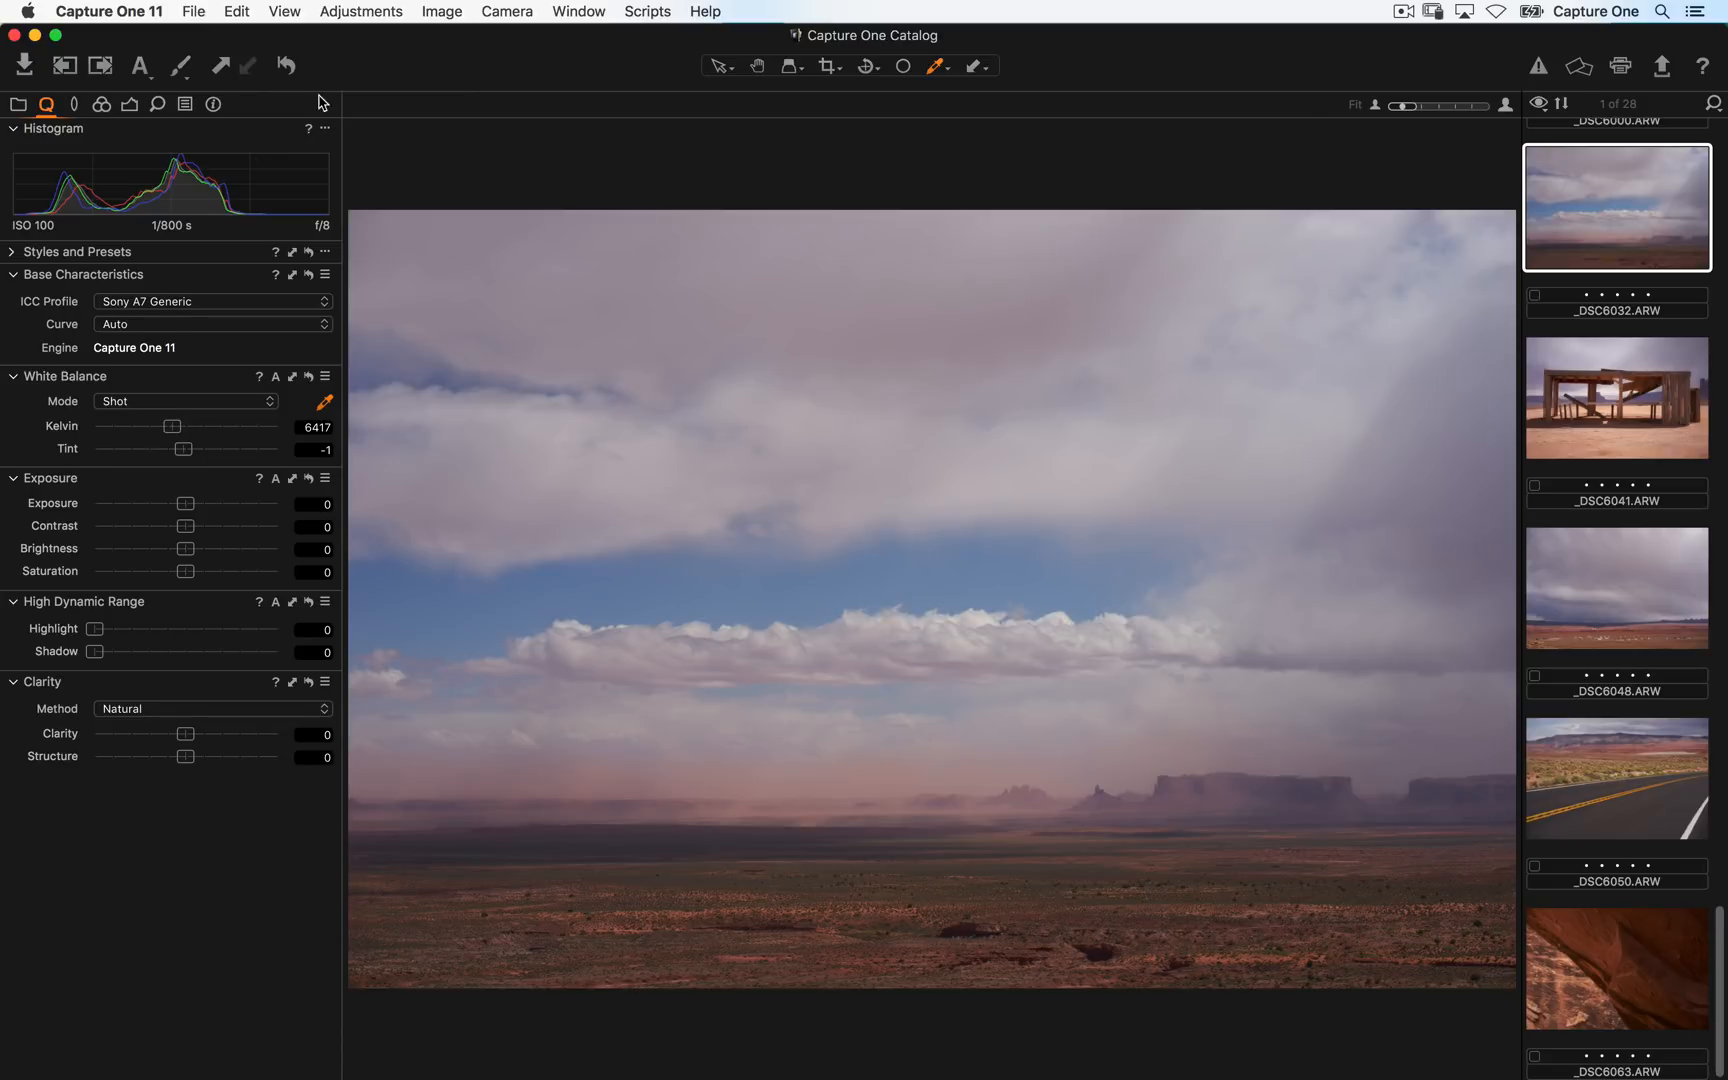
{"action": "key", "text": "super+z"}
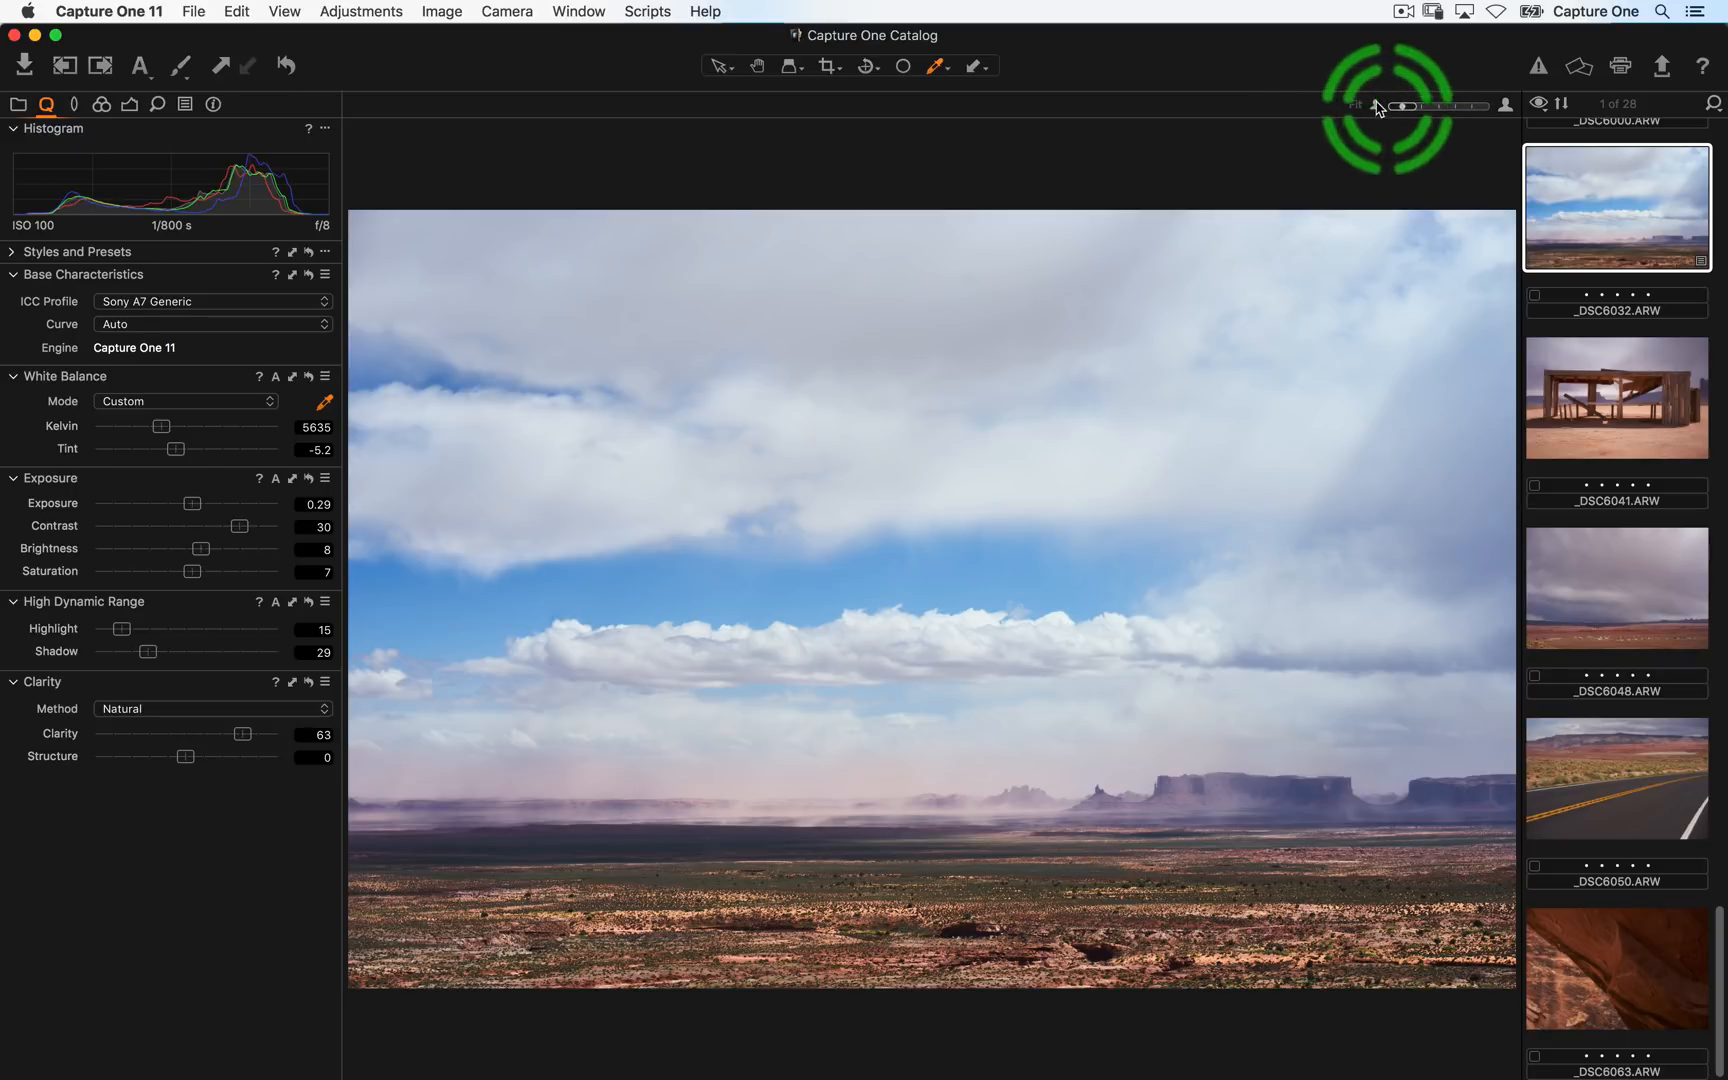
- Inspect the edited image at 100% zoom, panning across the clouds and horizon, and return to fit view
{"action": "left_click", "coordinate": [1505, 104]}
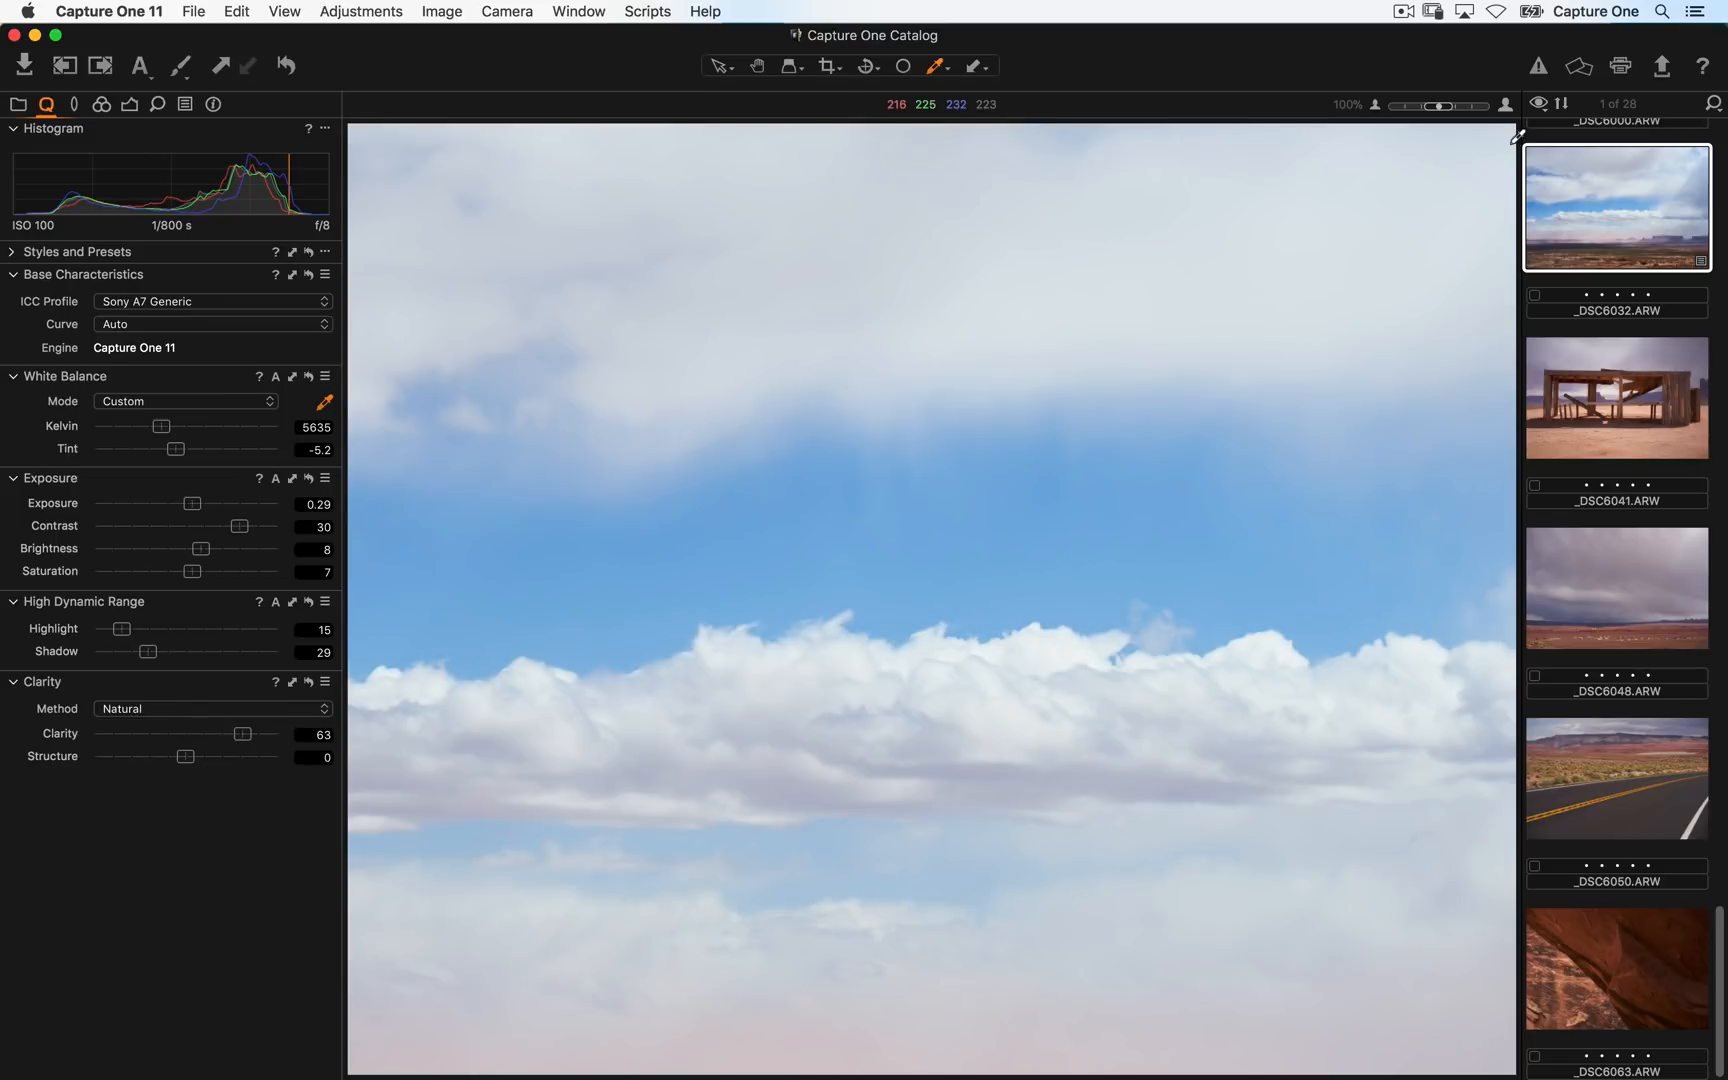
{"action": "key", "text": "space"}
{"action": "left_click_drag", "start_coordinate": [893, 890], "coordinate": [544, 482]}
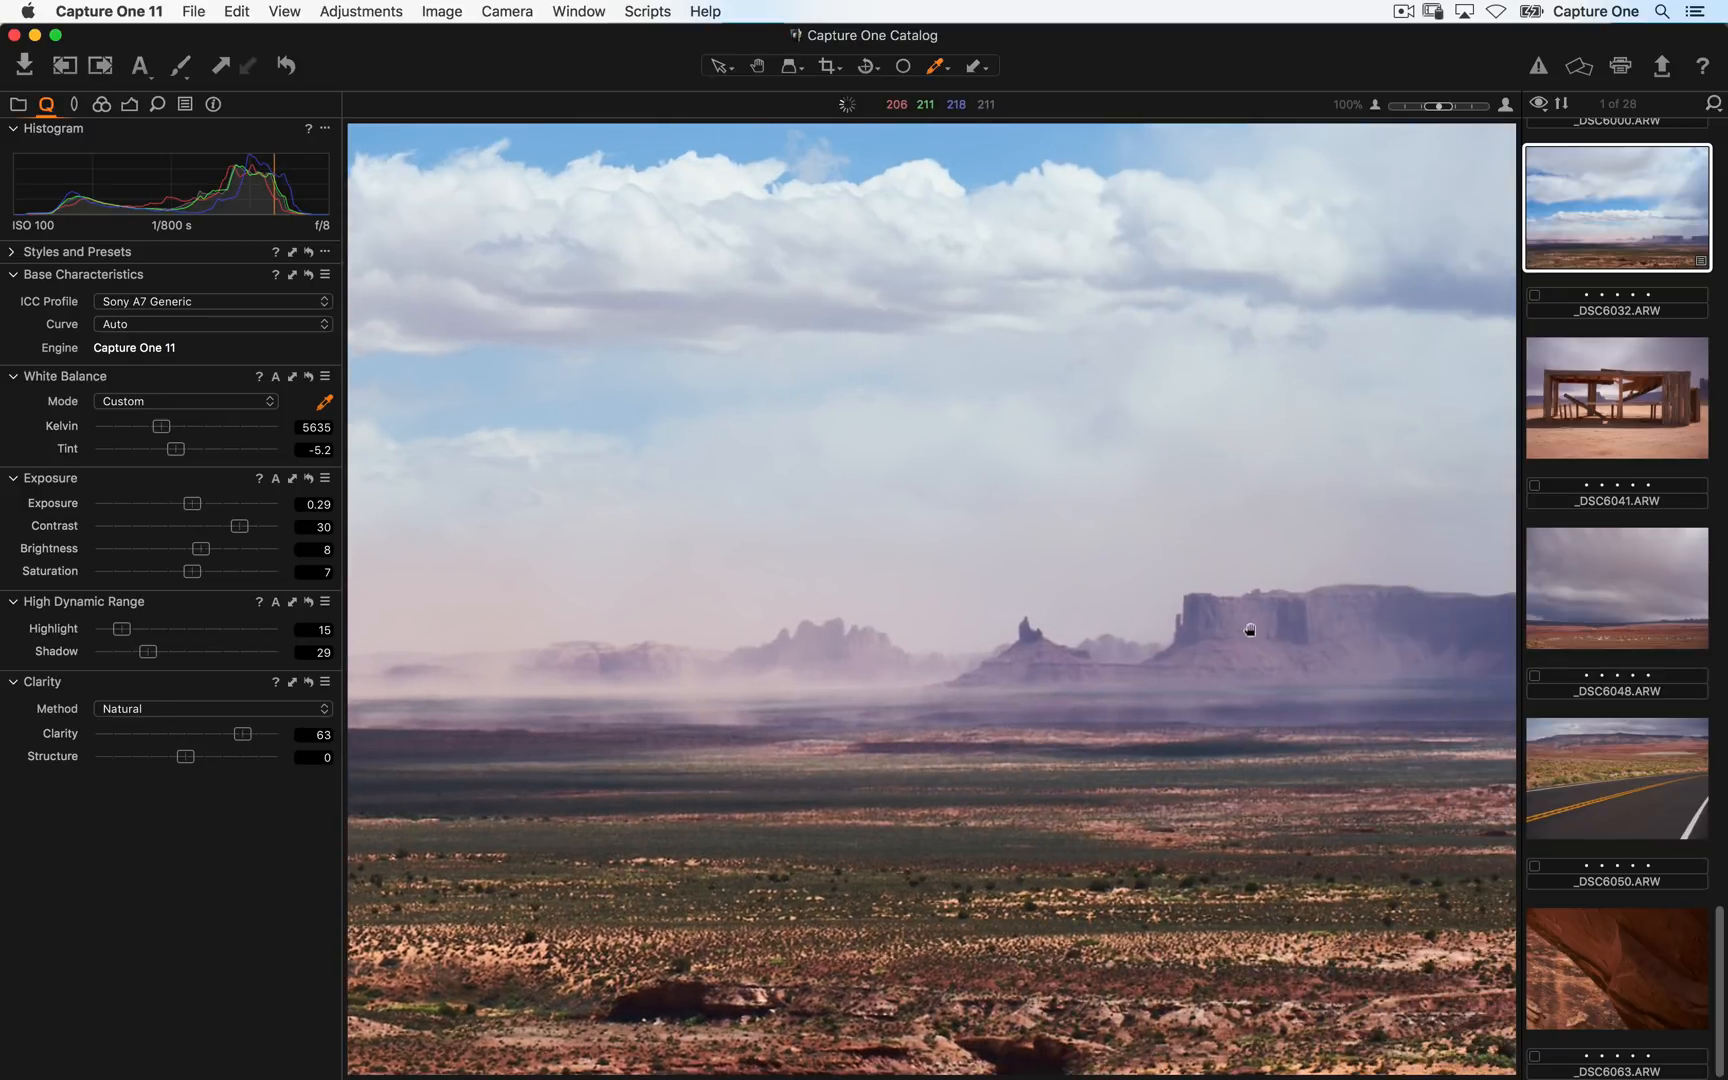
{"action": "left_click_drag", "start_coordinate": [1250, 629], "coordinate": [761, 310]}
{"action": "left_click_drag", "start_coordinate": [680, 815], "coordinate": [875, 757]}
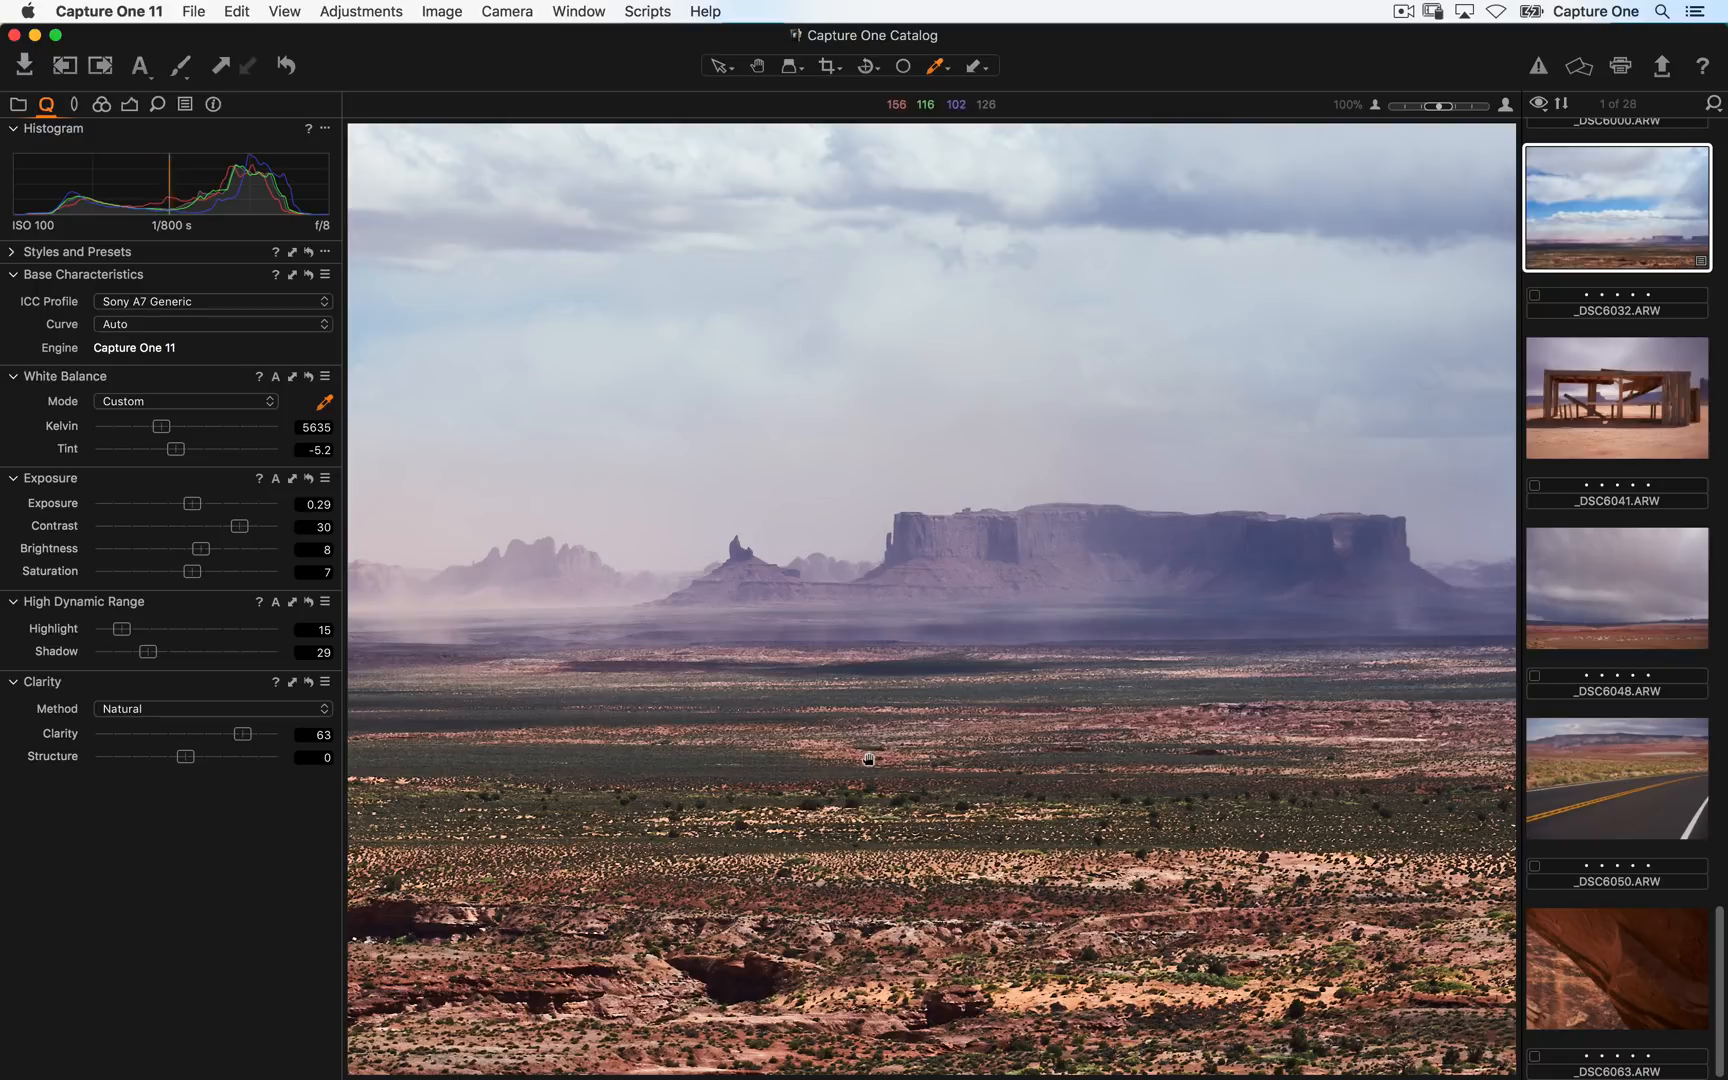
{"action": "left_click_drag", "start_coordinate": [878, 751], "coordinate": [1180, 685]}
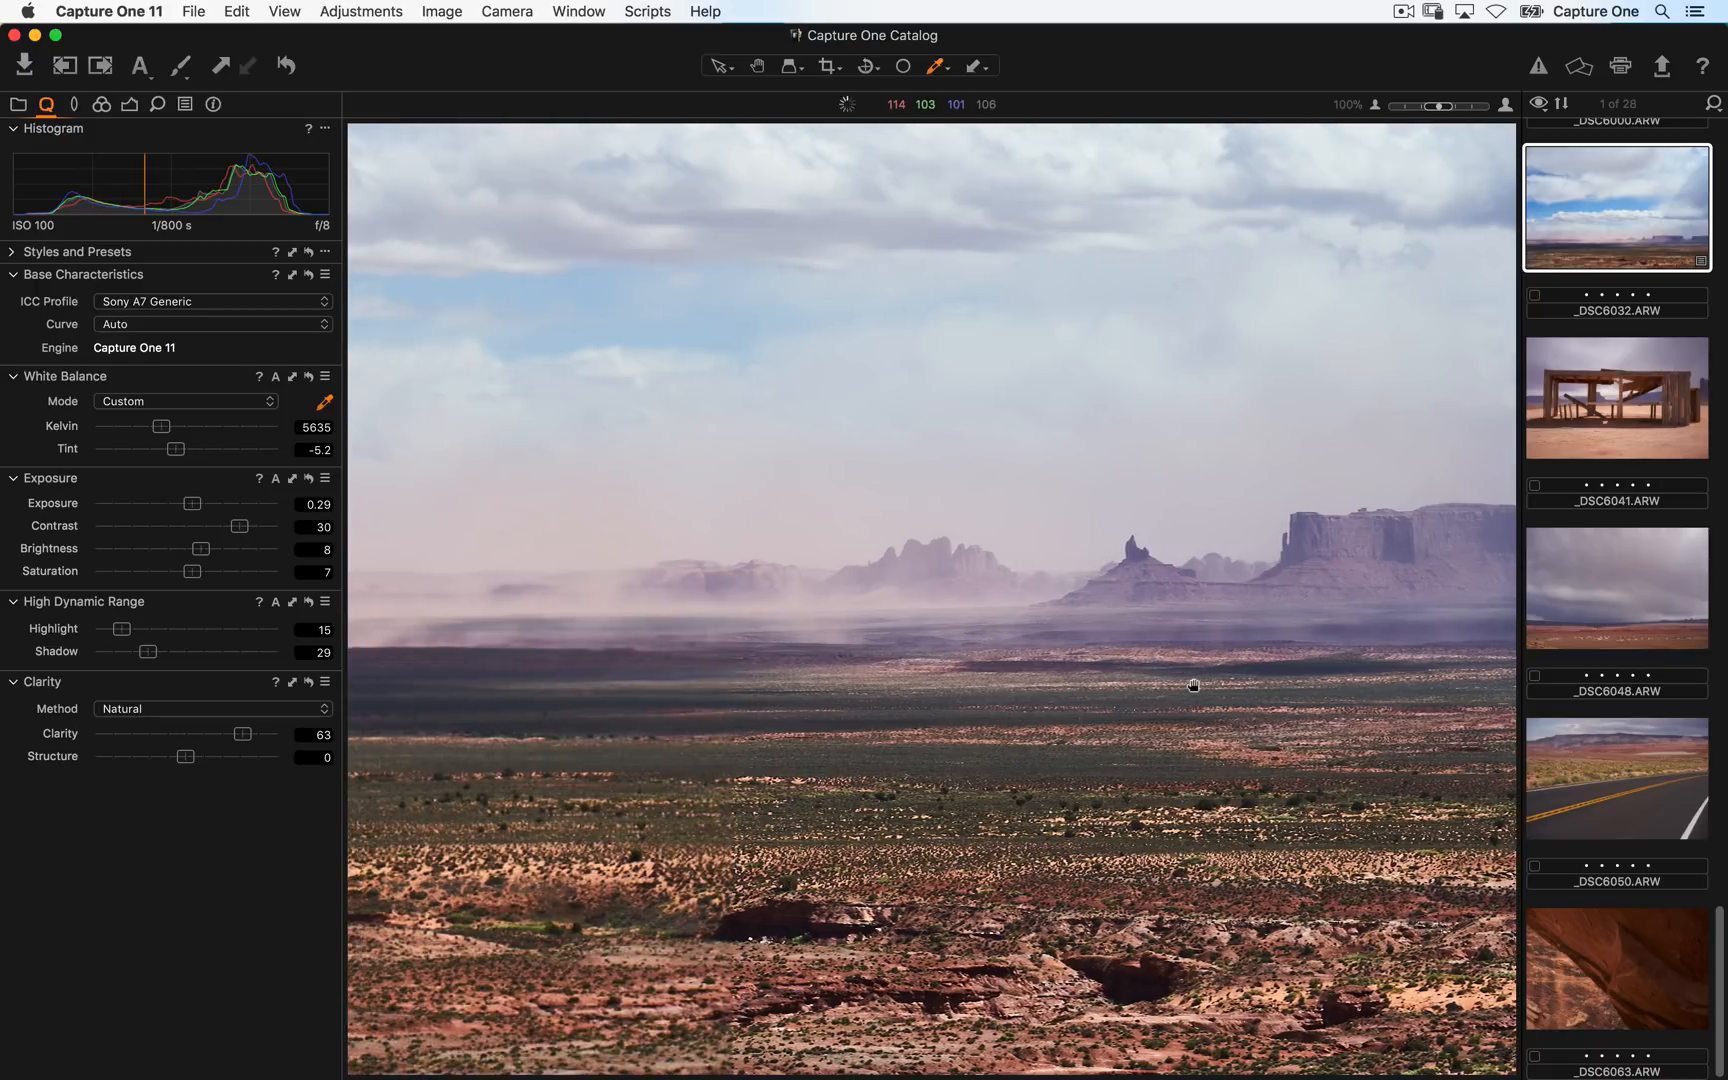
{"action": "double_click", "coordinate": [942, 692]}
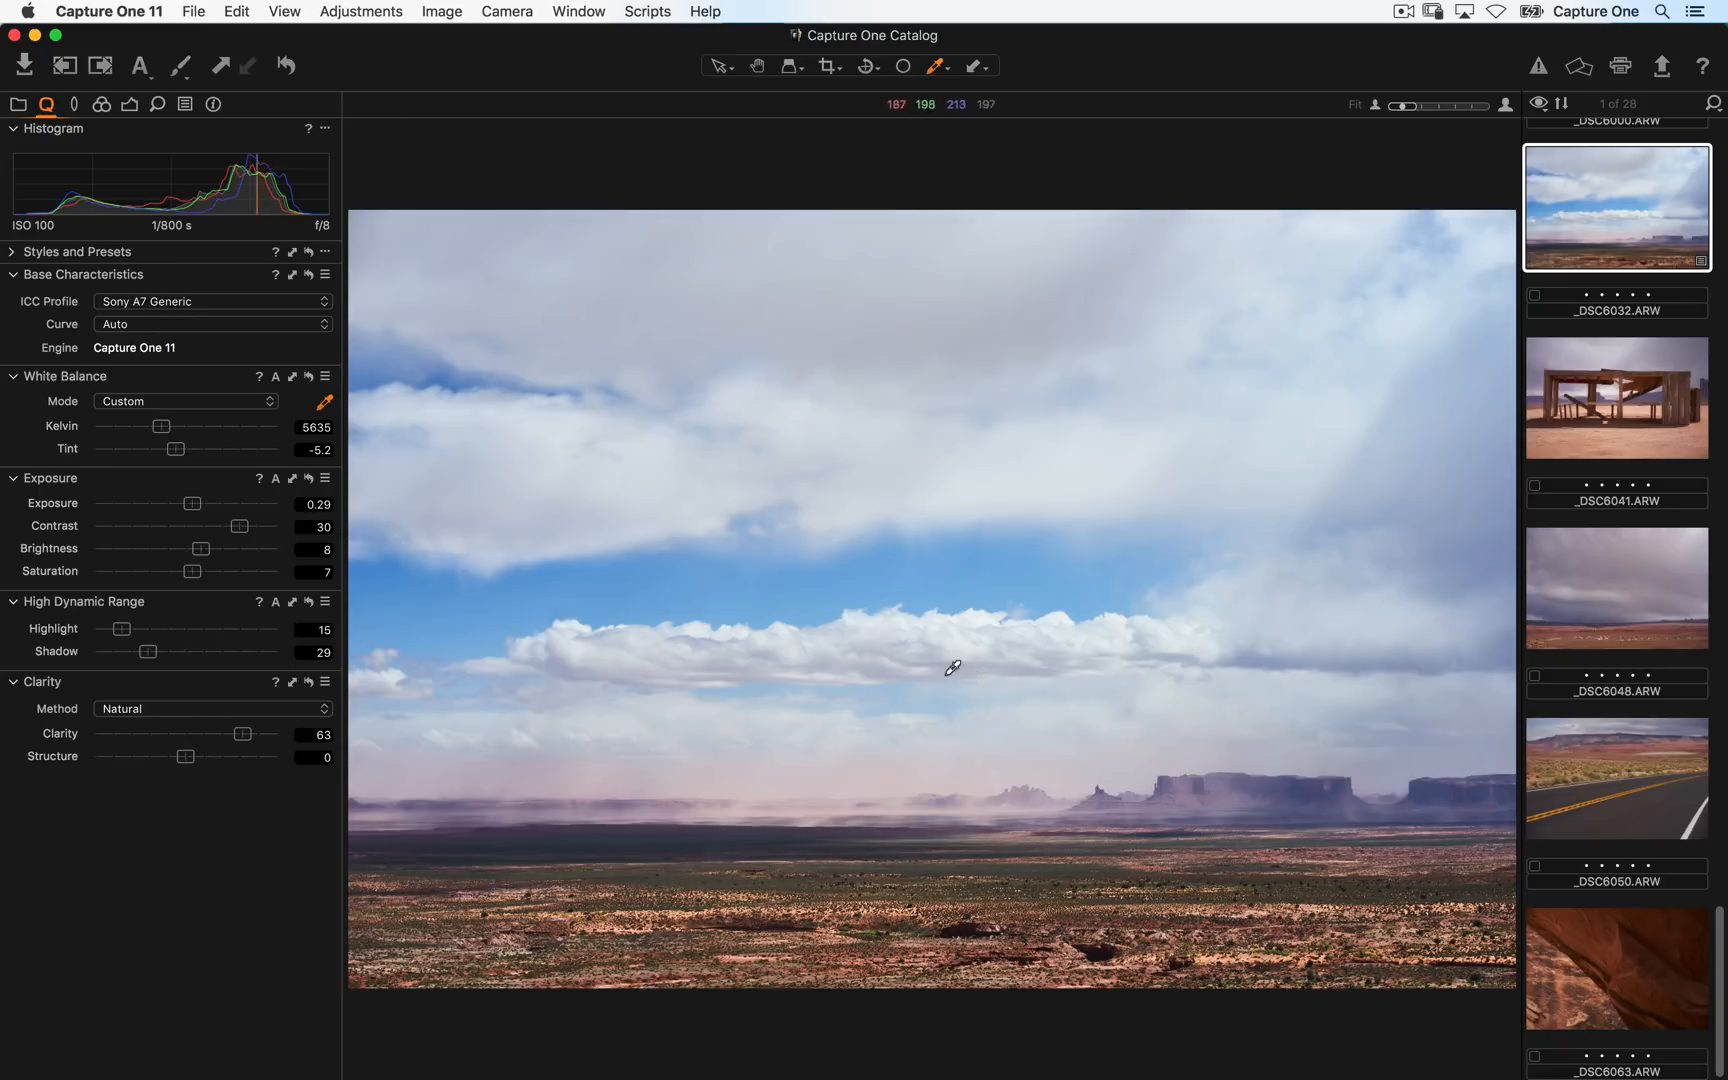
- Select the Pan tool and zoom into the horizon at 100%
{"action": "left_click", "coordinate": [761, 73]}
{"action": "left_click", "coordinate": [830, 72]}
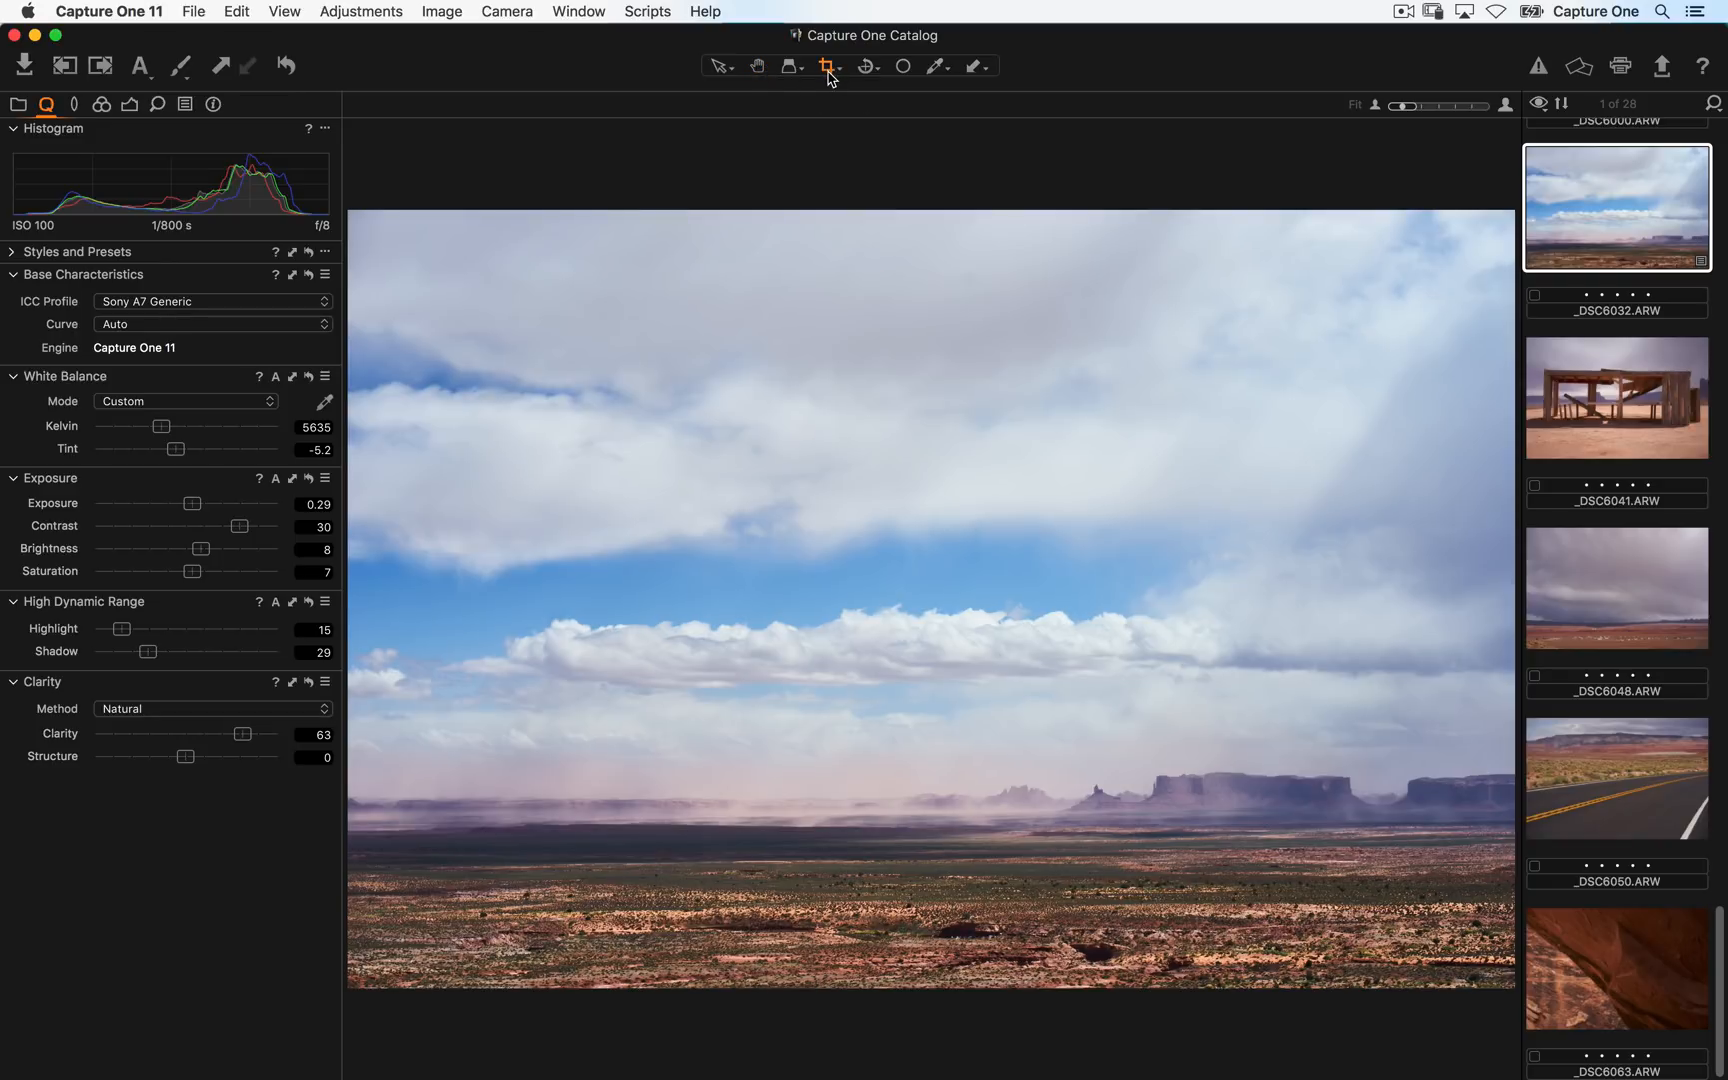
{"action": "left_click", "coordinate": [770, 72]}
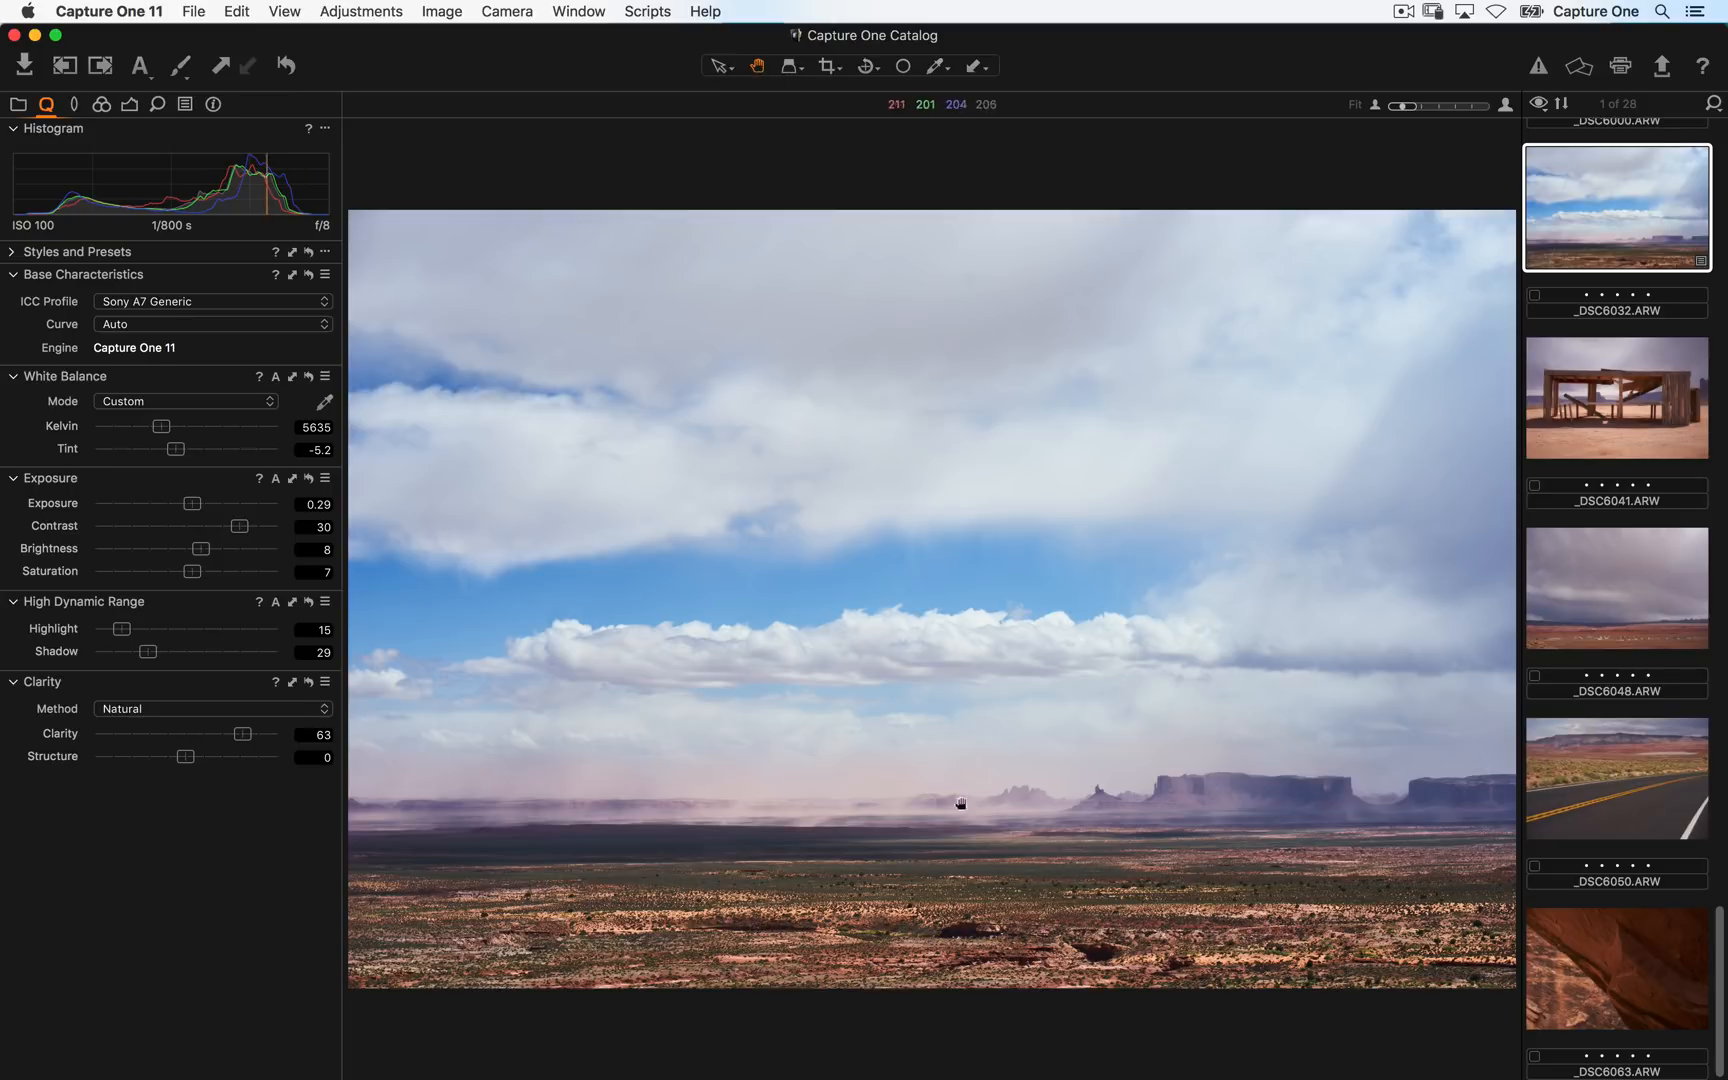
{"action": "left_click", "coordinate": [948, 831]}
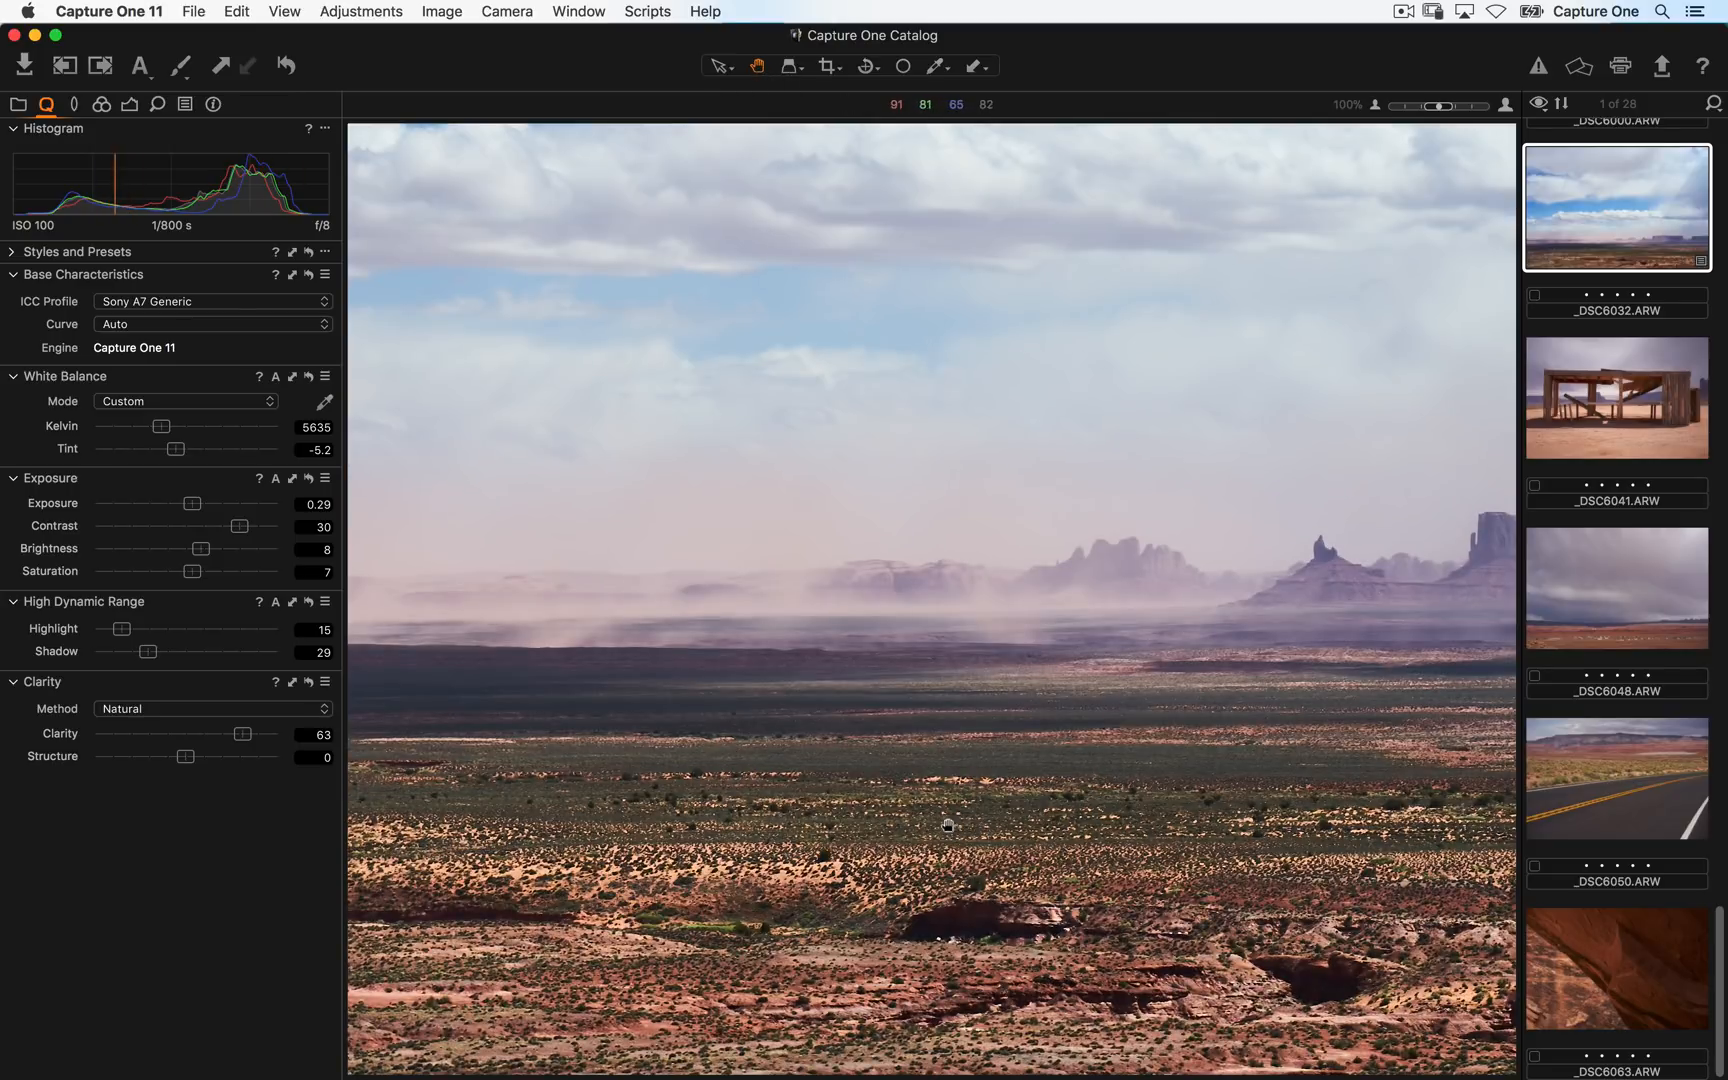
- Zoom back in to check the clouds and distant mesas at 100%, and return to the fitted view
{"action": "left_click", "coordinate": [925, 795]}
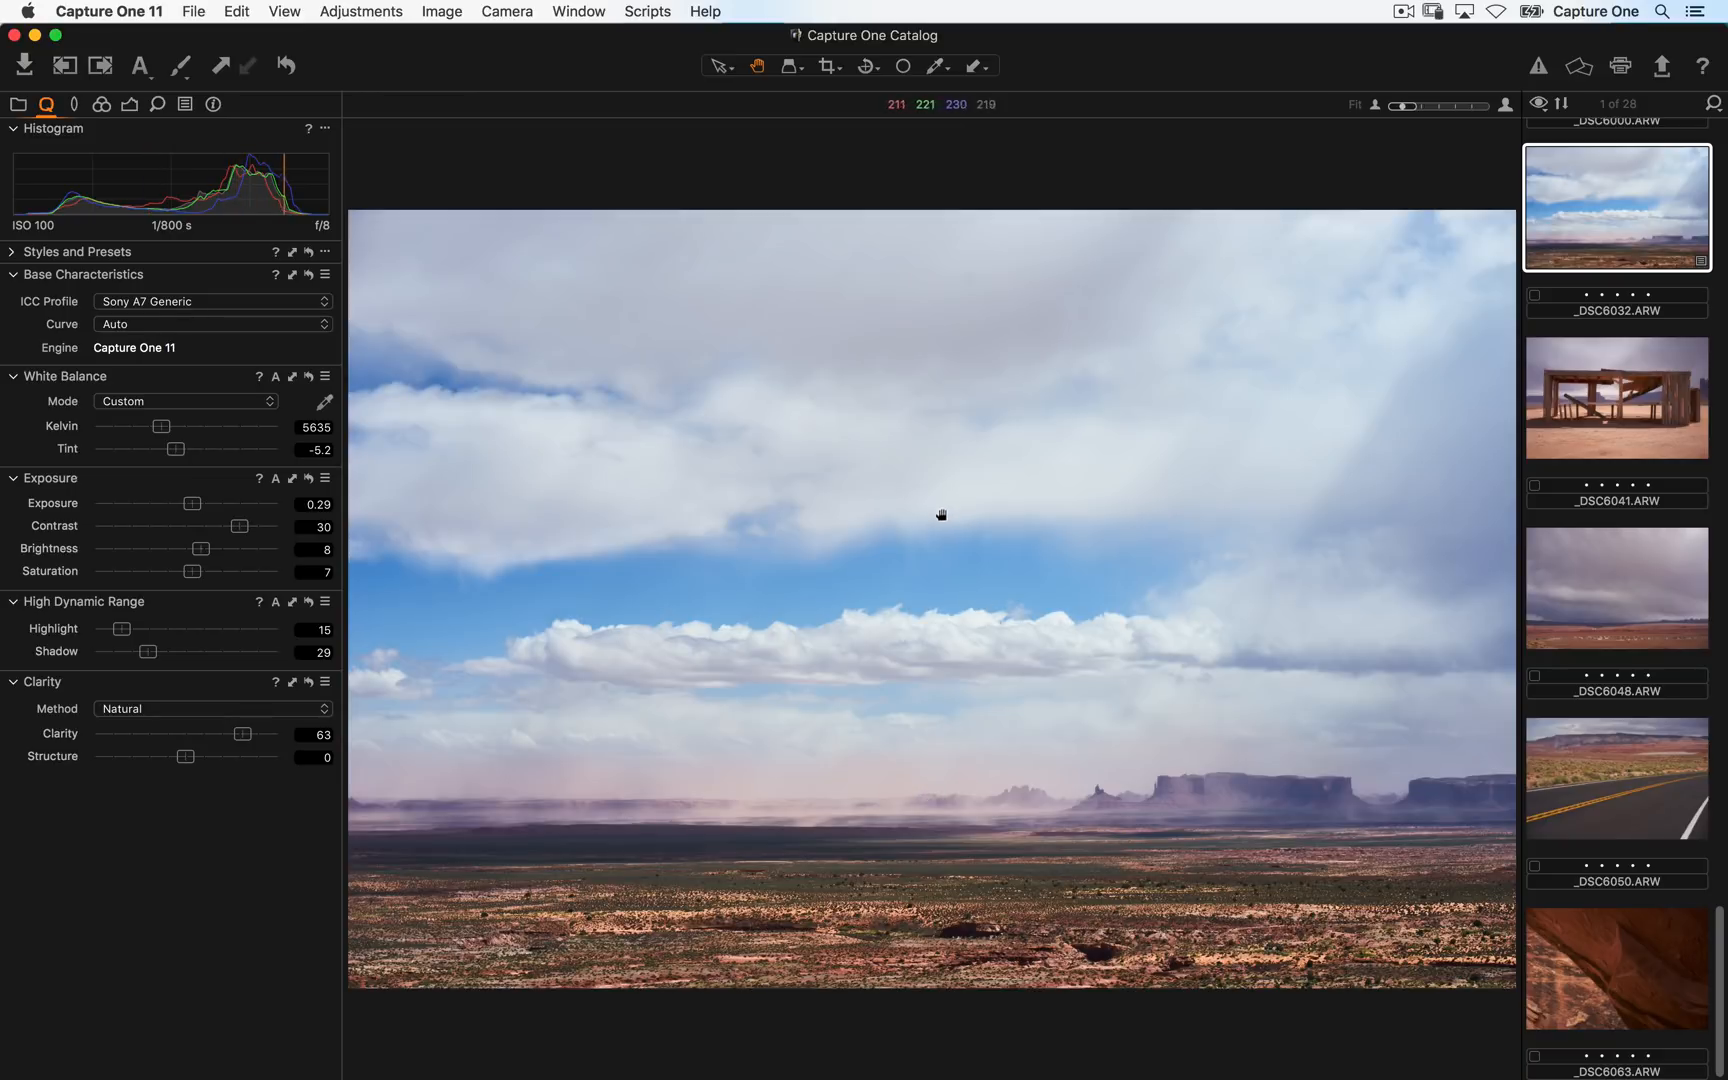
{"action": "left_click", "coordinate": [865, 649]}
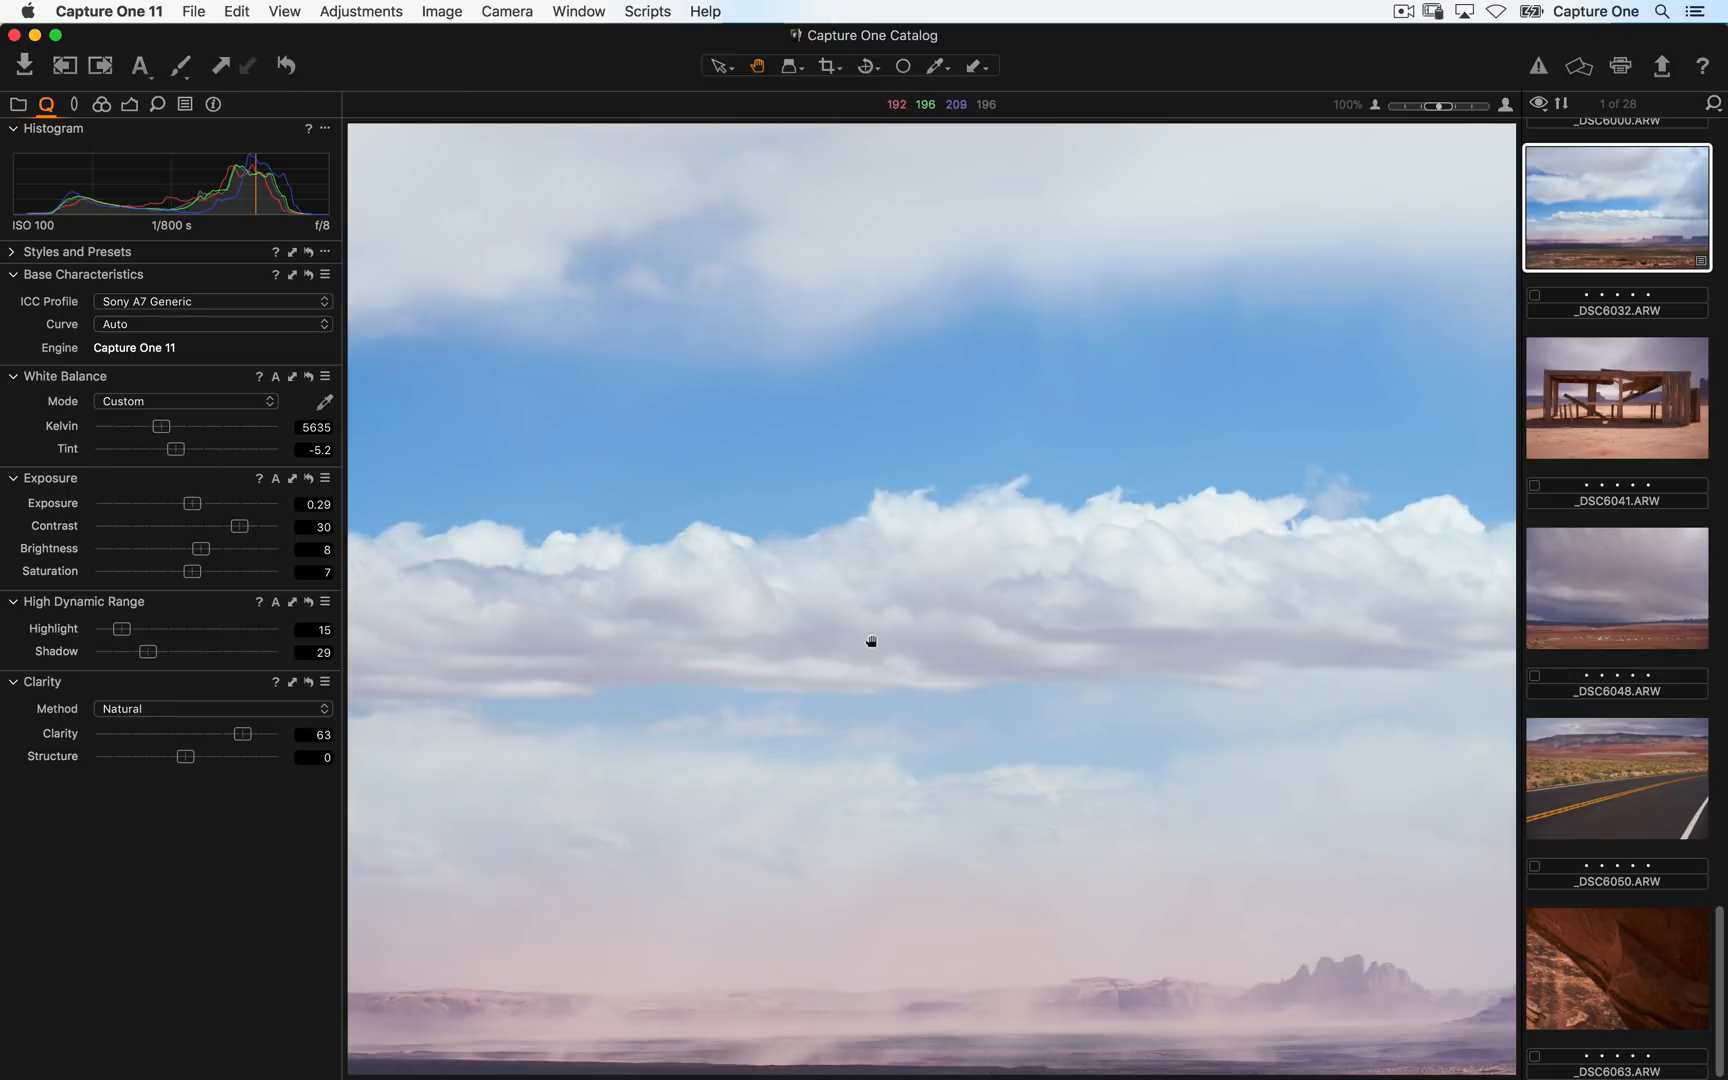
{"action": "left_click_drag", "start_coordinate": [864, 594], "coordinate": [942, 618]}
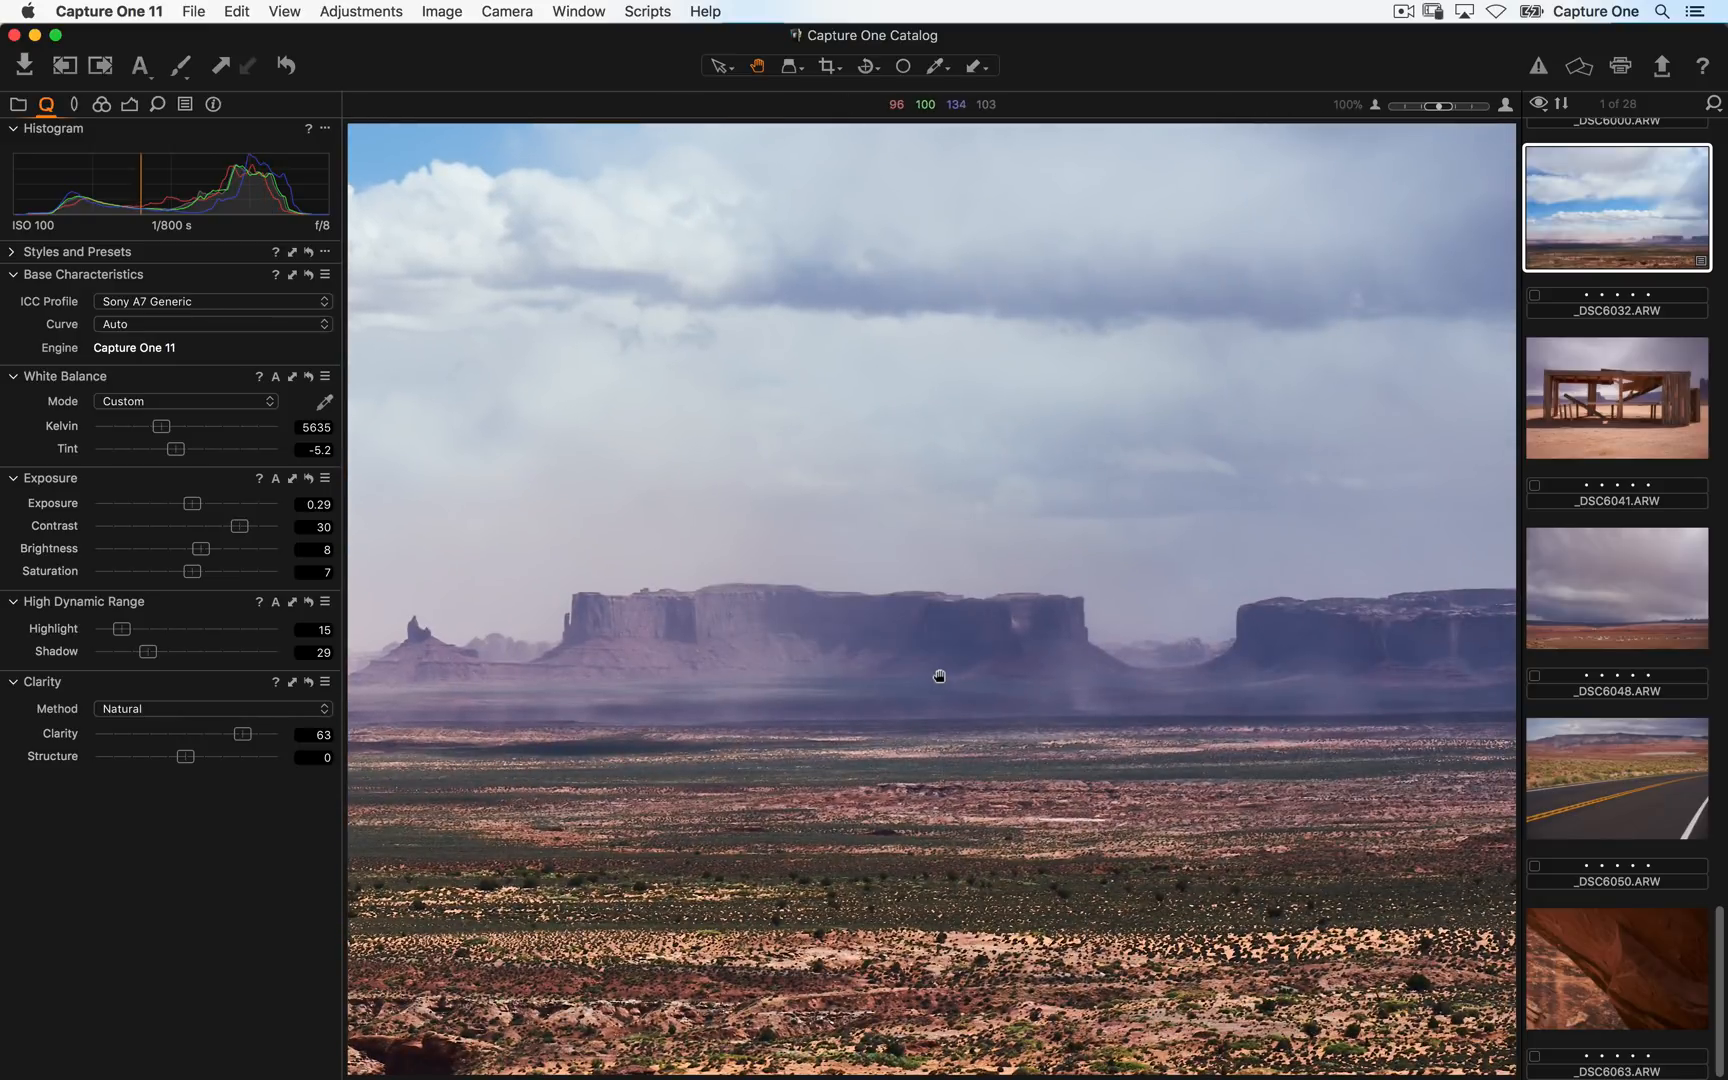
{"action": "double_click", "coordinate": [934, 681]}
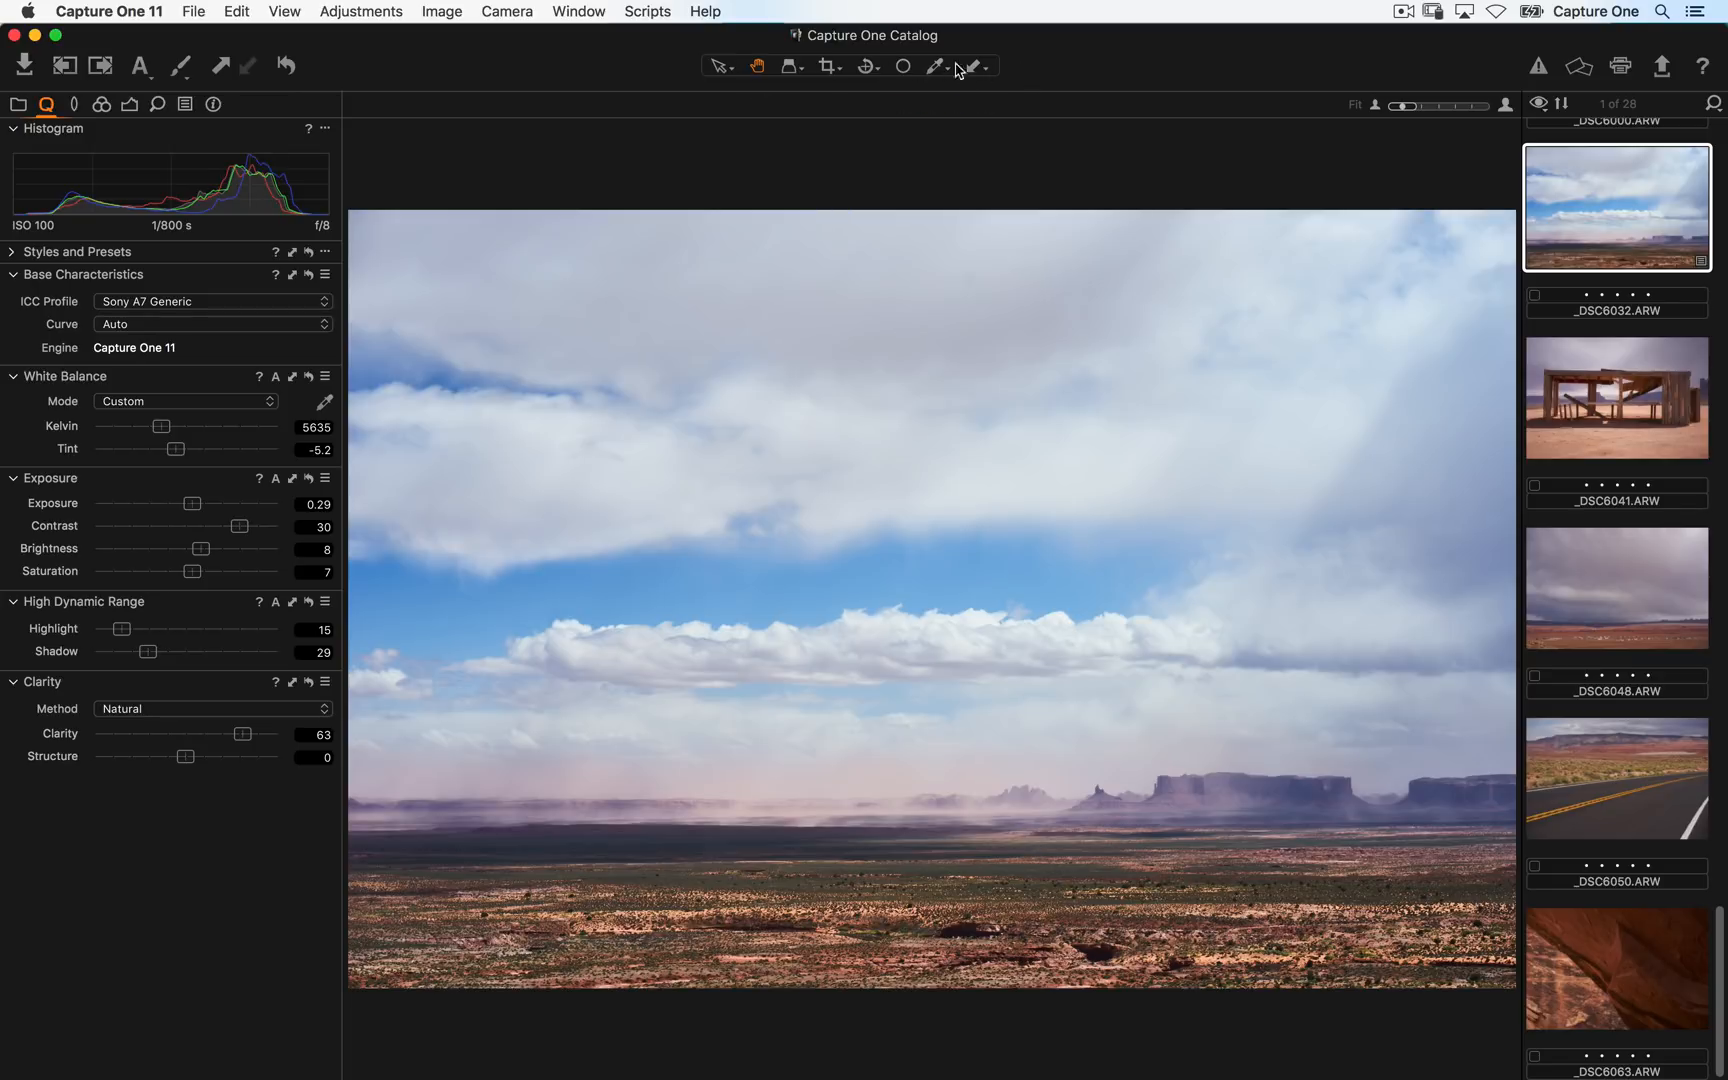
- Crop the landscape with the Crop tool to about 19.50 × 11.59 in, trimming the top and edges
{"action": "left_click", "coordinate": [826, 72]}
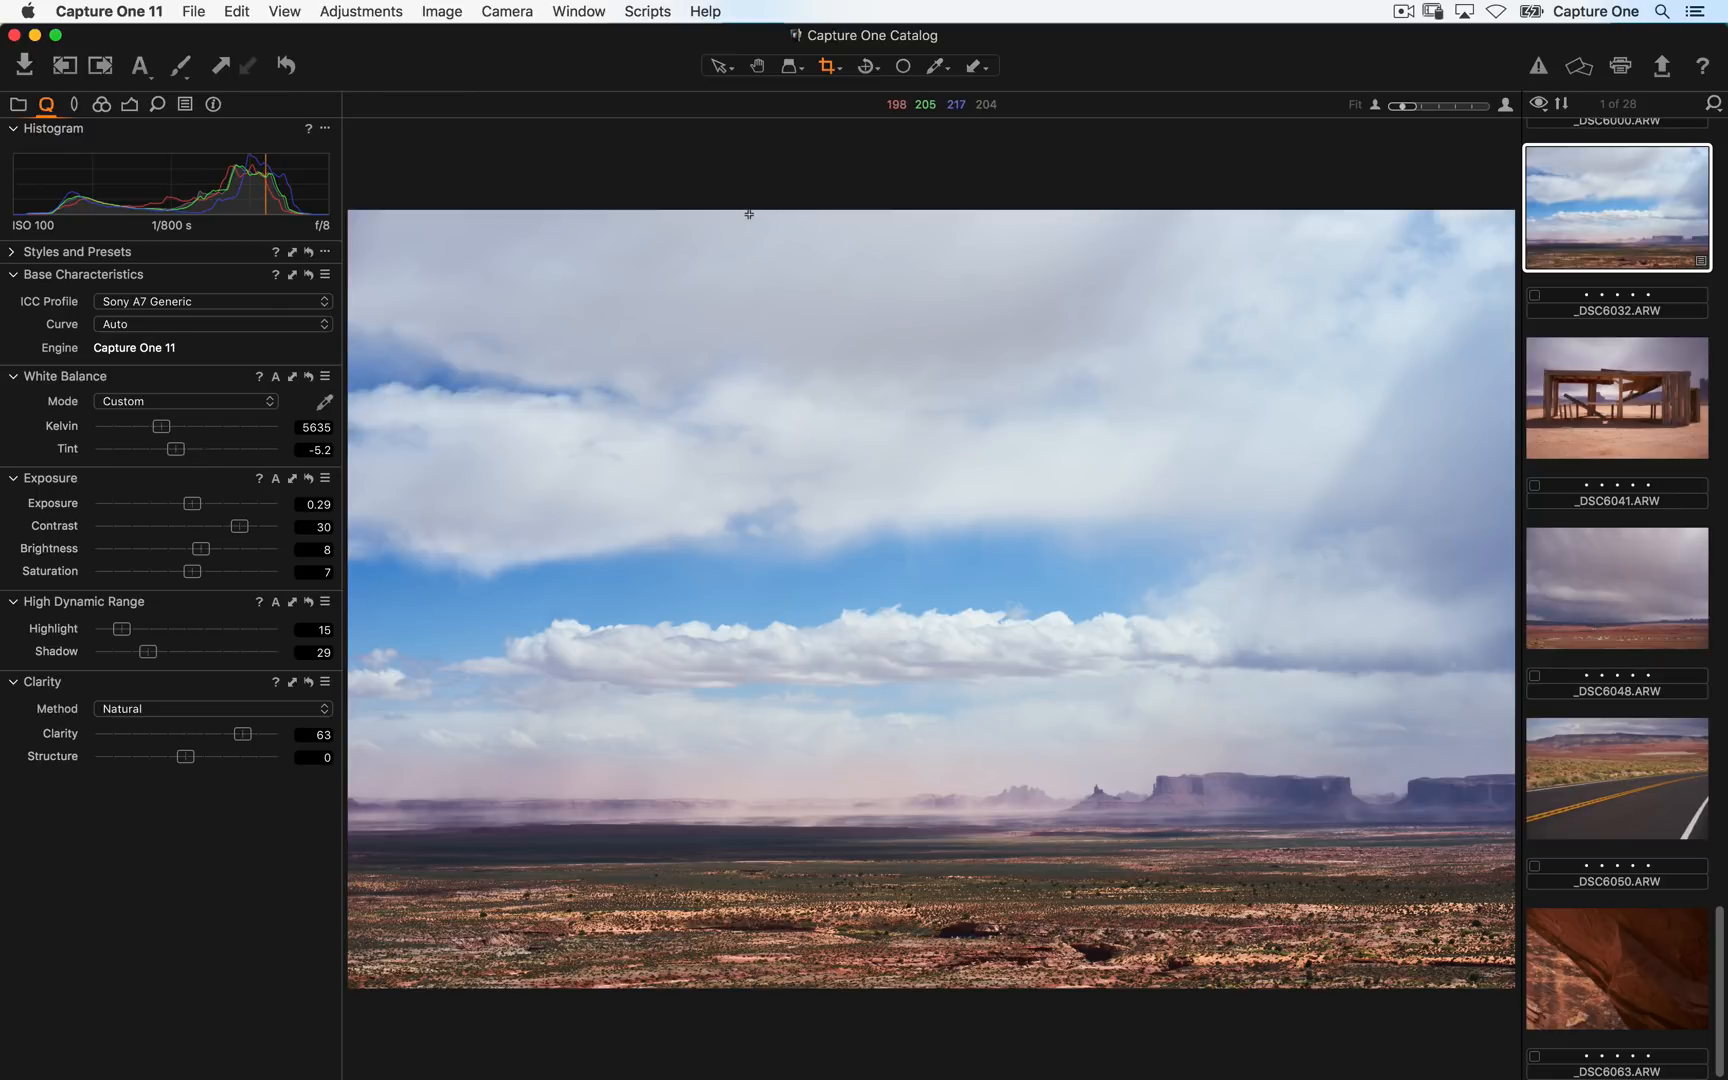
{"action": "left_click_drag", "start_coordinate": [390, 245], "coordinate": [1497, 895]}
{"action": "left_click_drag", "start_coordinate": [1368, 742], "coordinate": [1372, 767]}
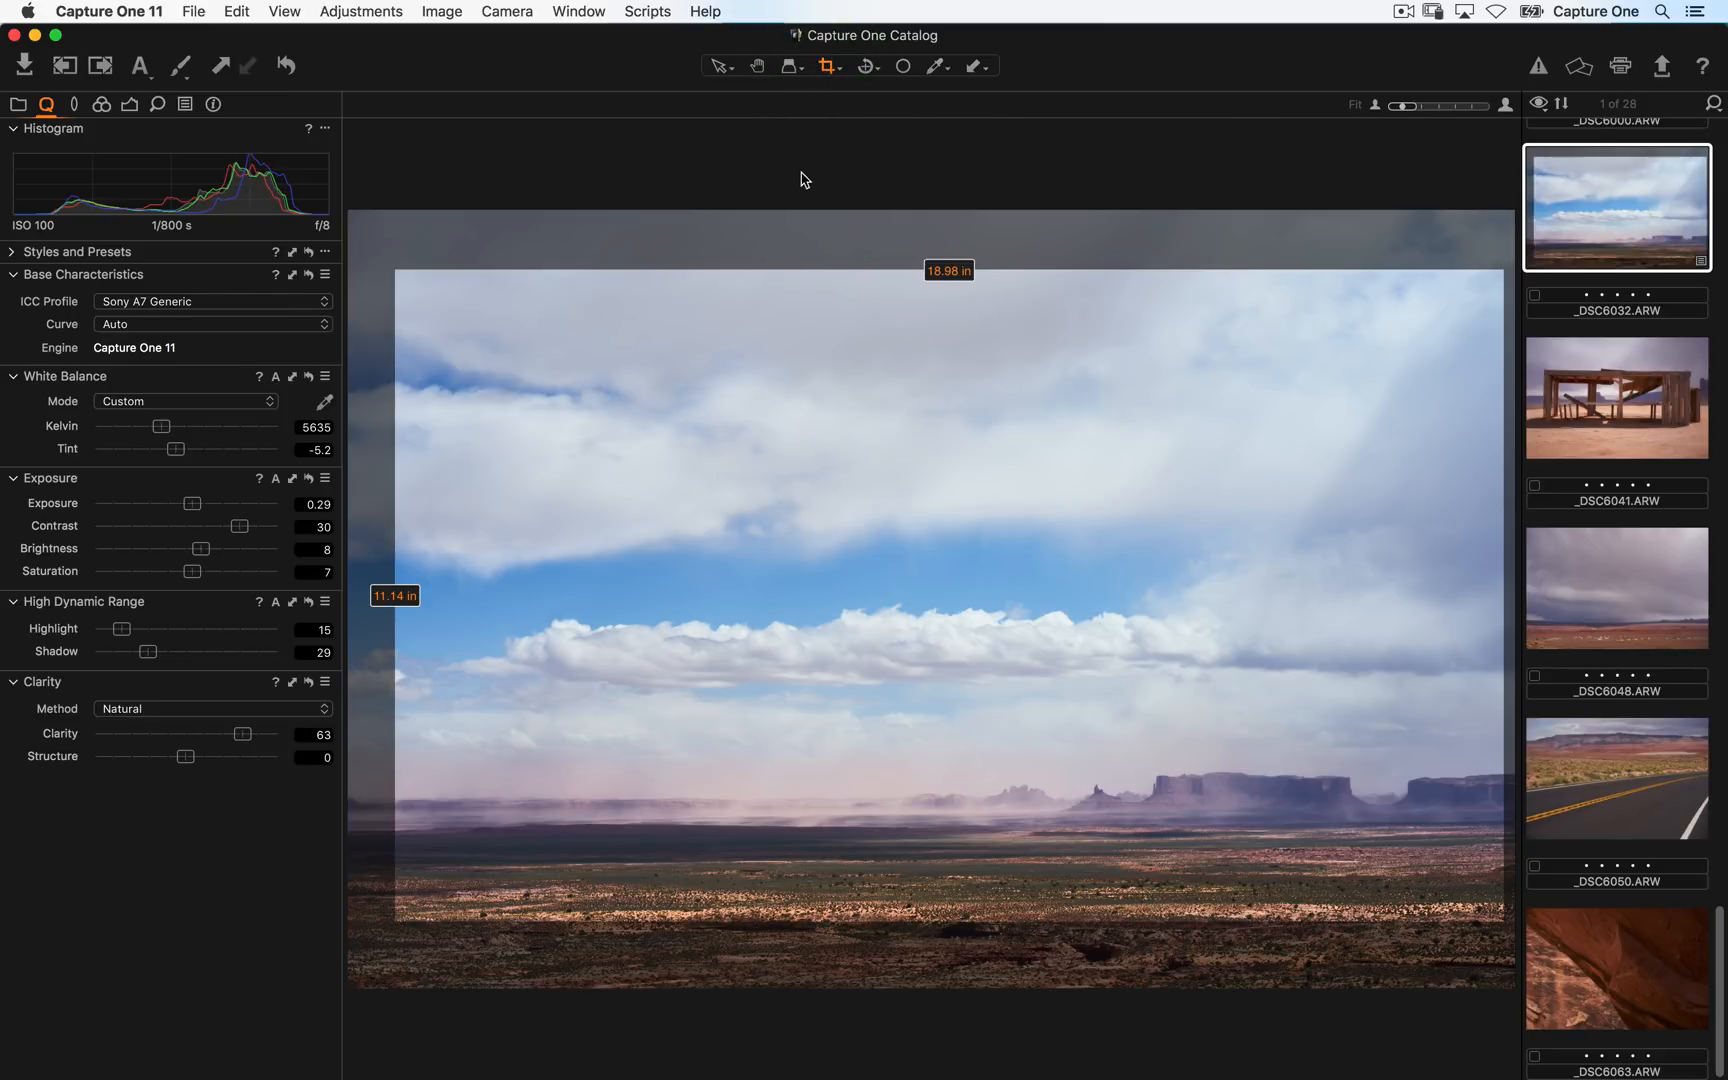
{"action": "key", "text": "h"}
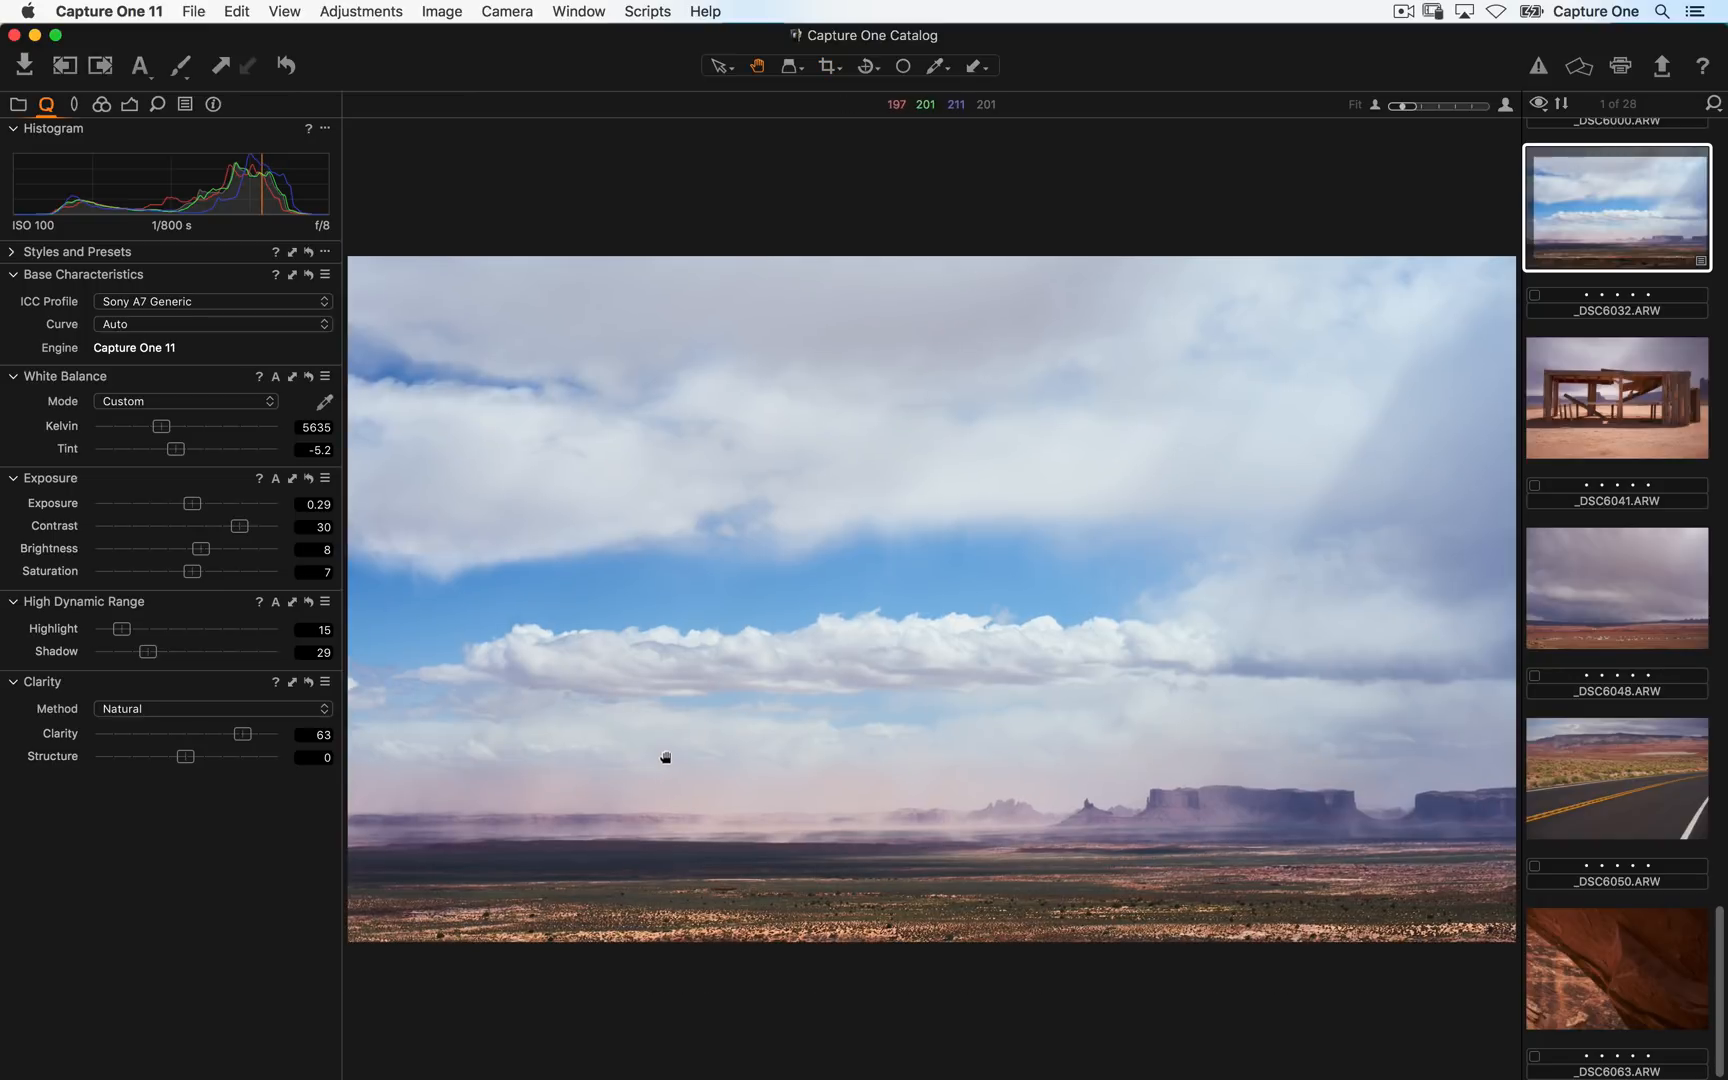
{"action": "key", "text": "c"}
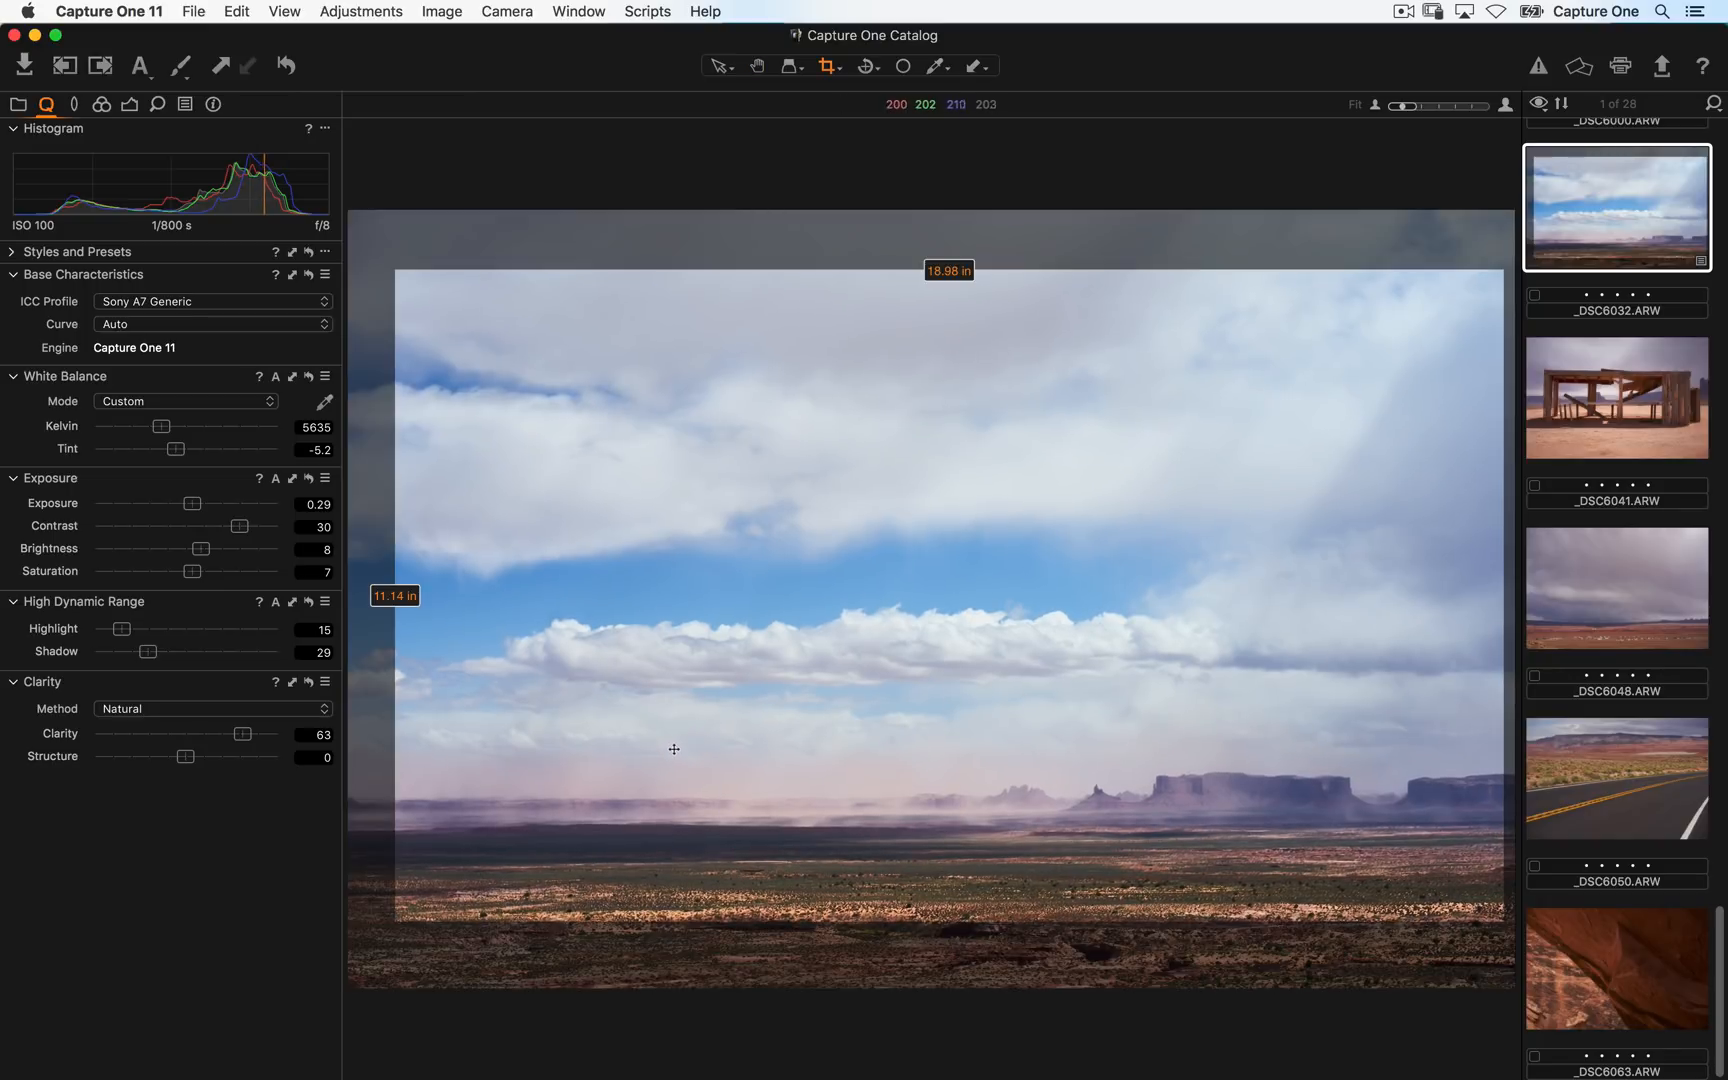
{"action": "left_click_drag", "start_coordinate": [396, 270], "coordinate": [364, 244]}
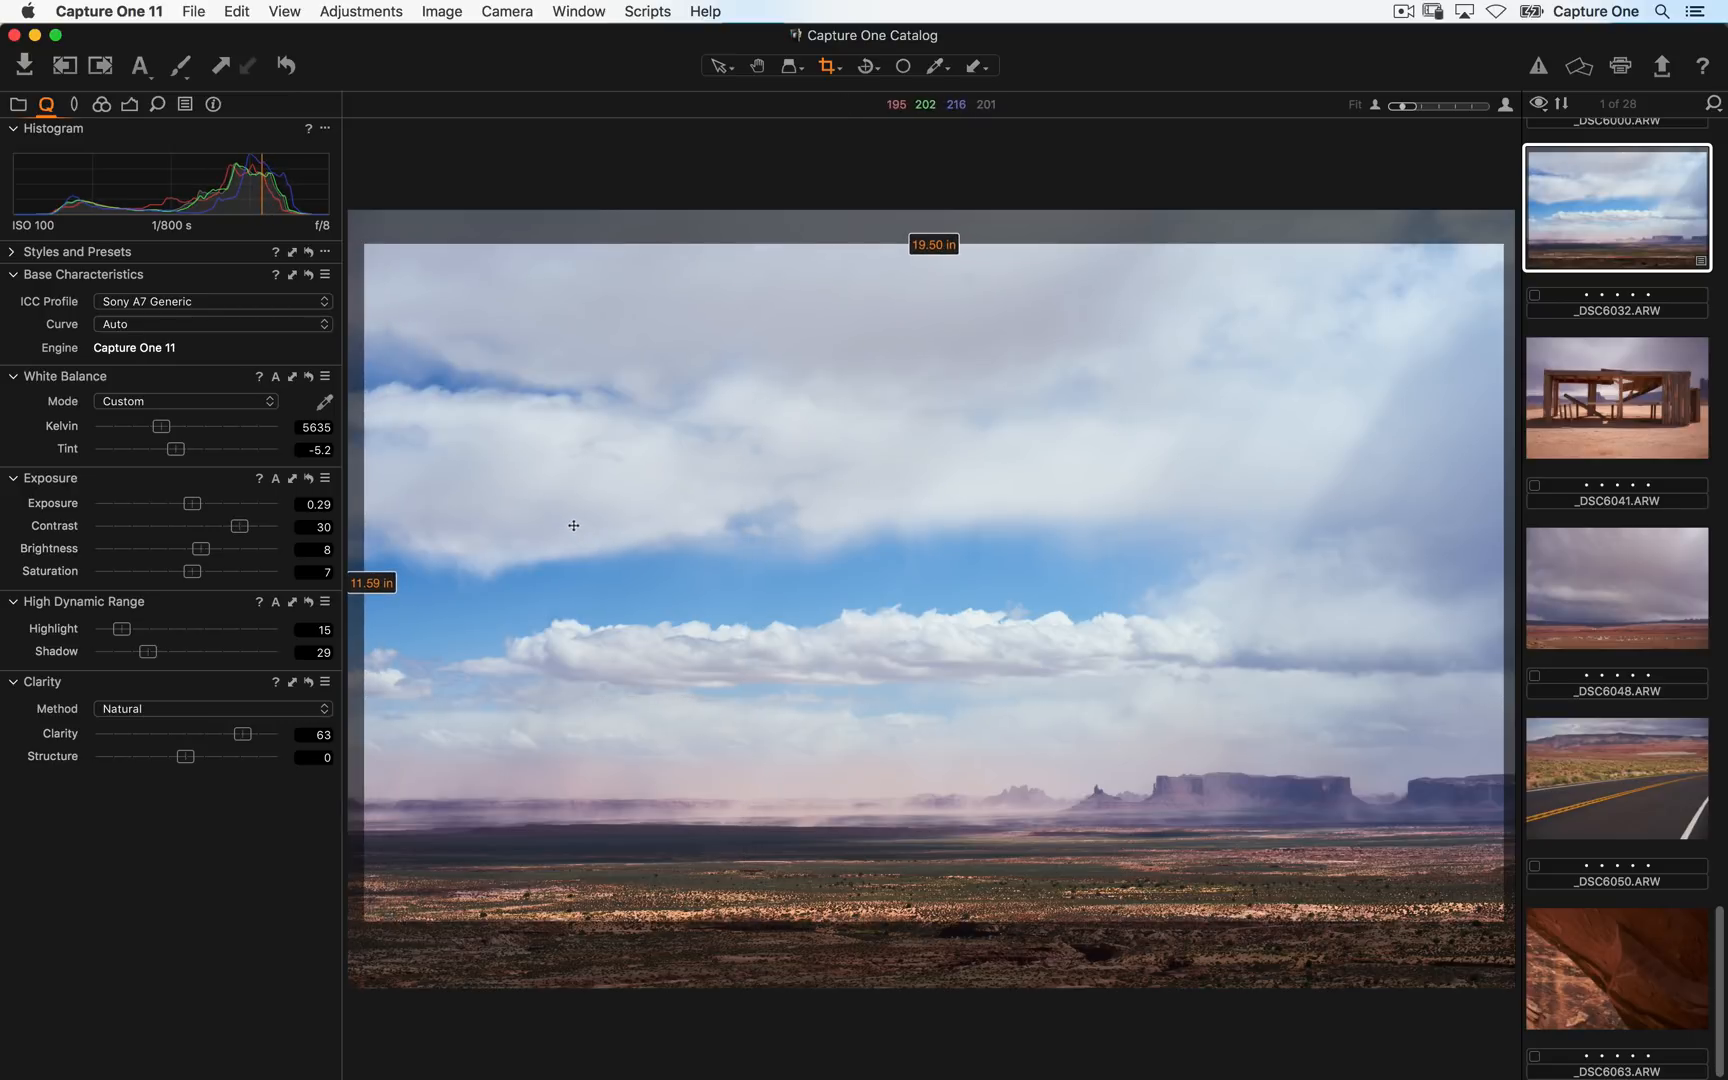
{"action": "key", "text": "h"}
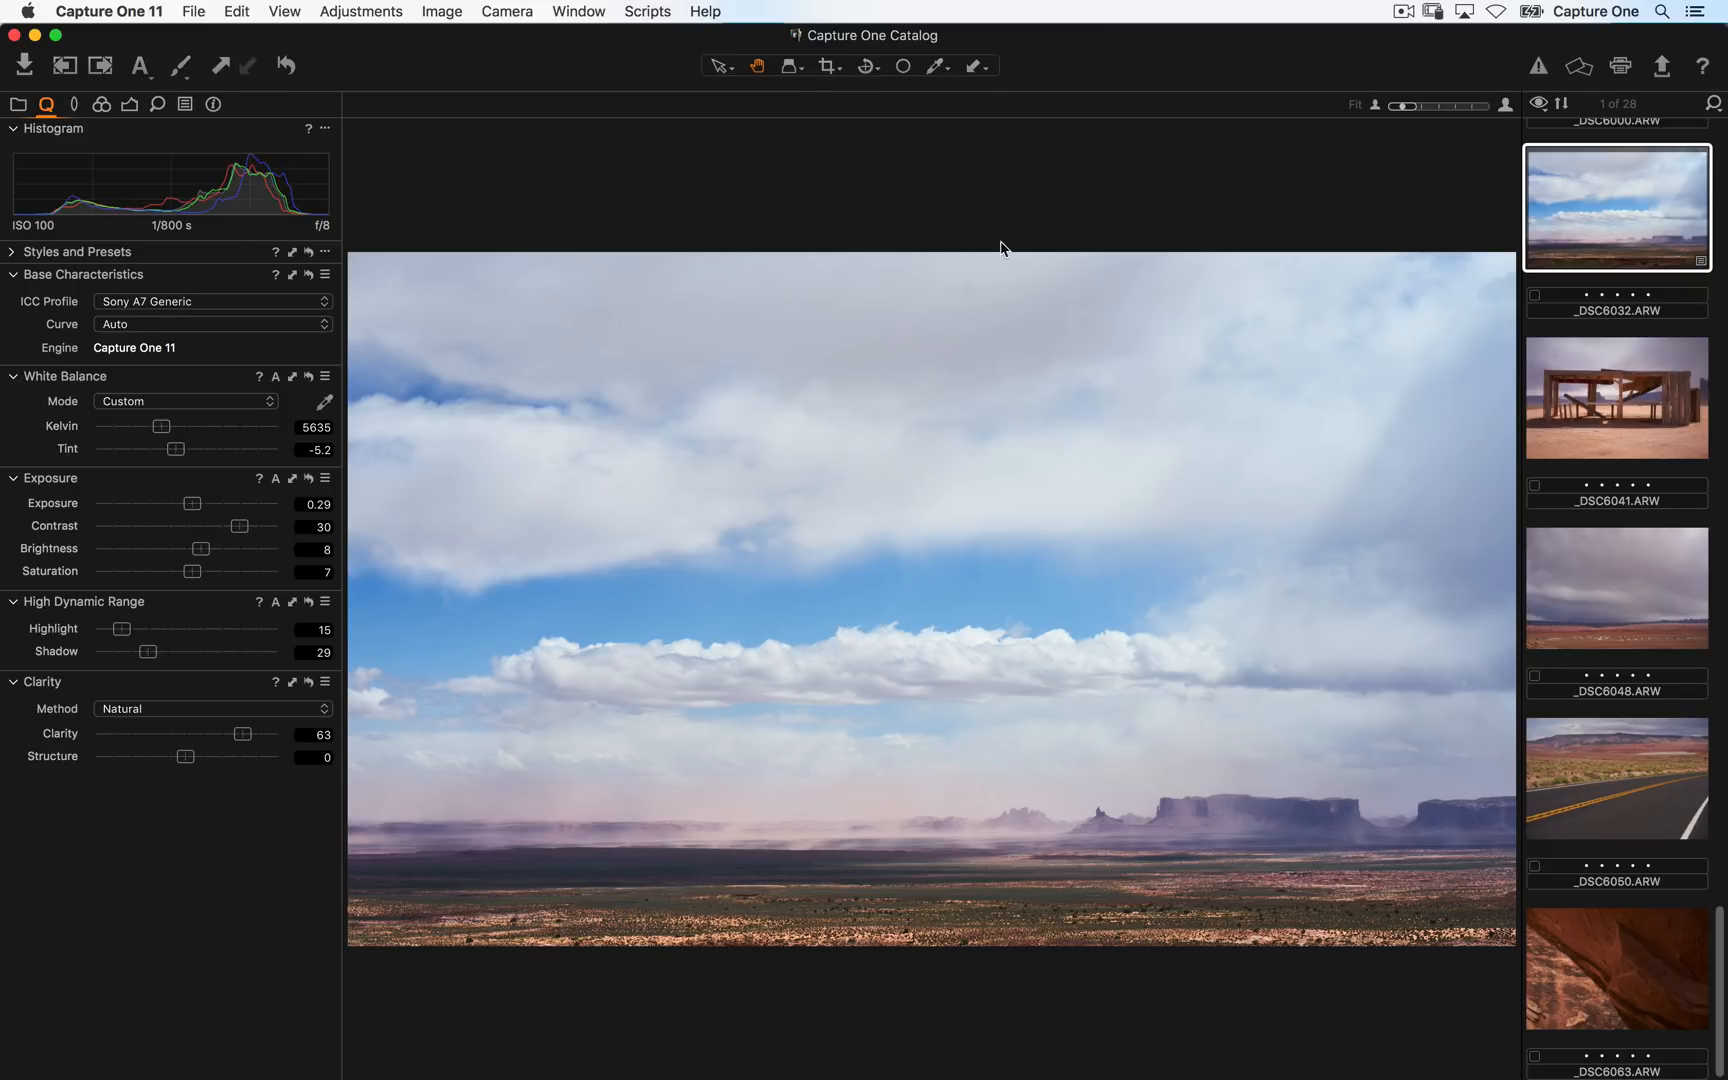
{"action": "left_click", "coordinate": [799, 74]}
{"action": "left_click", "coordinate": [831, 78]}
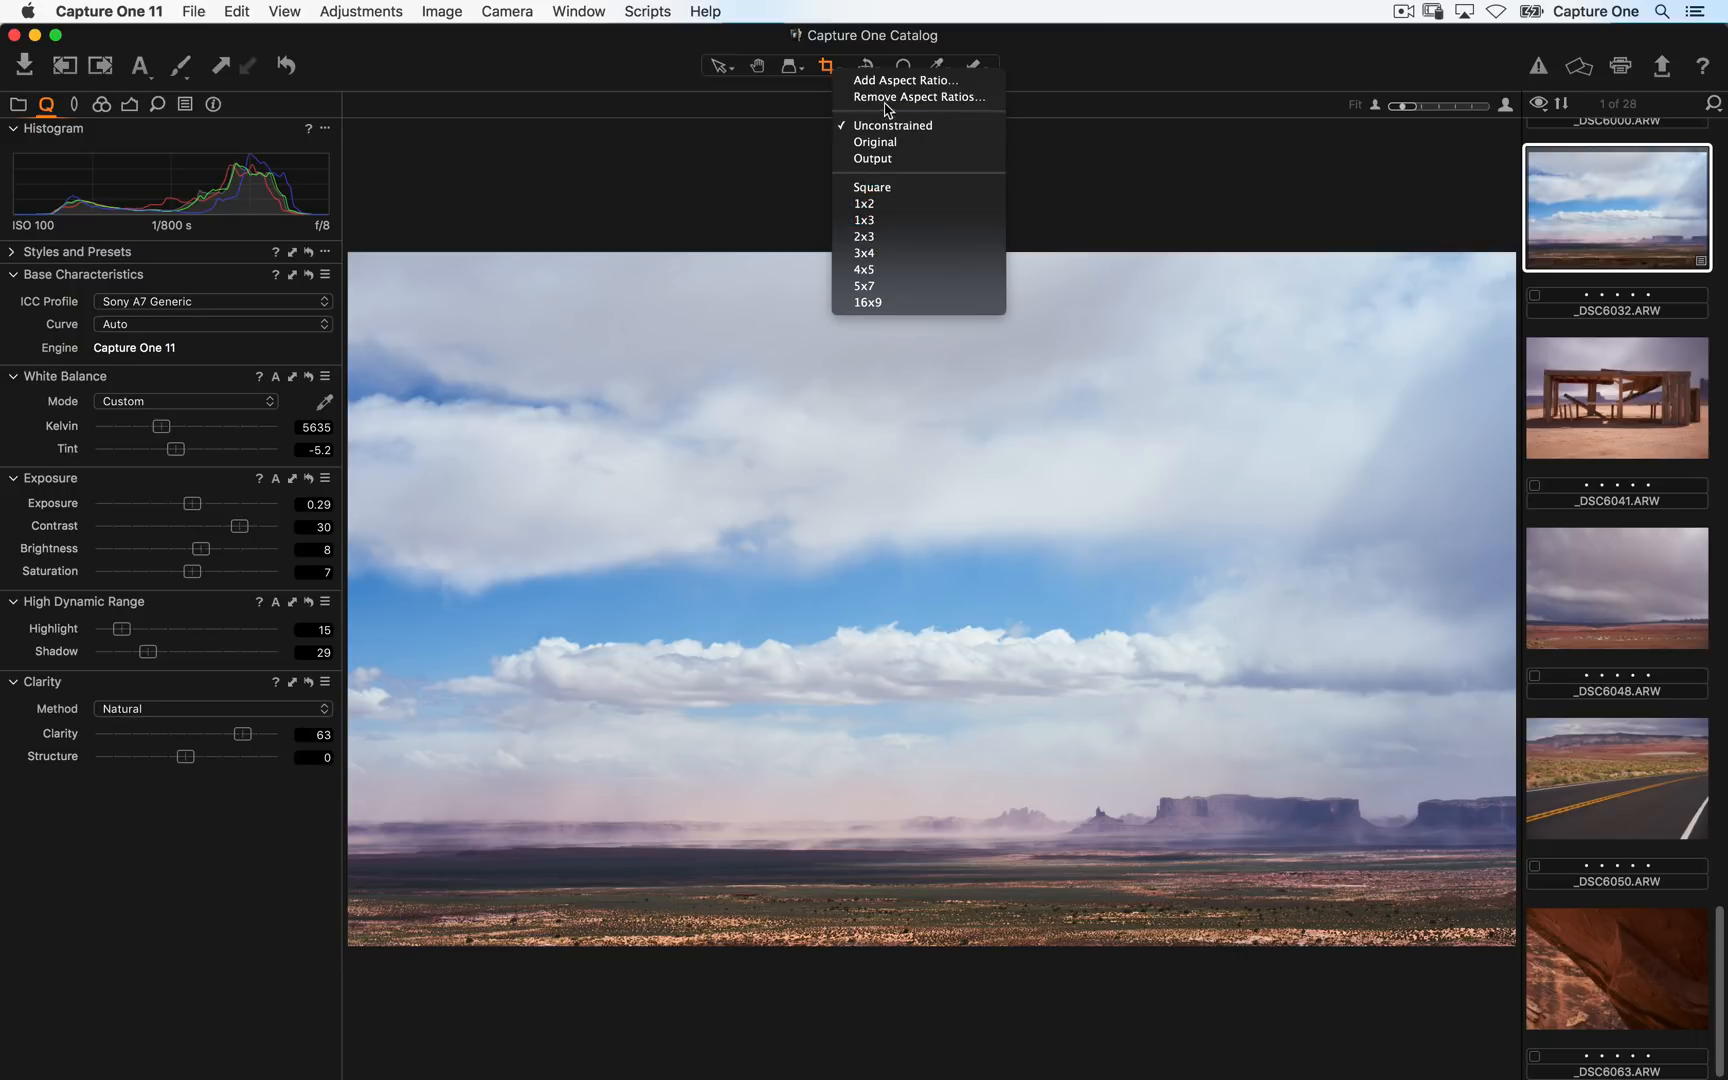
{"action": "left_click", "coordinate": [1125, 157]}
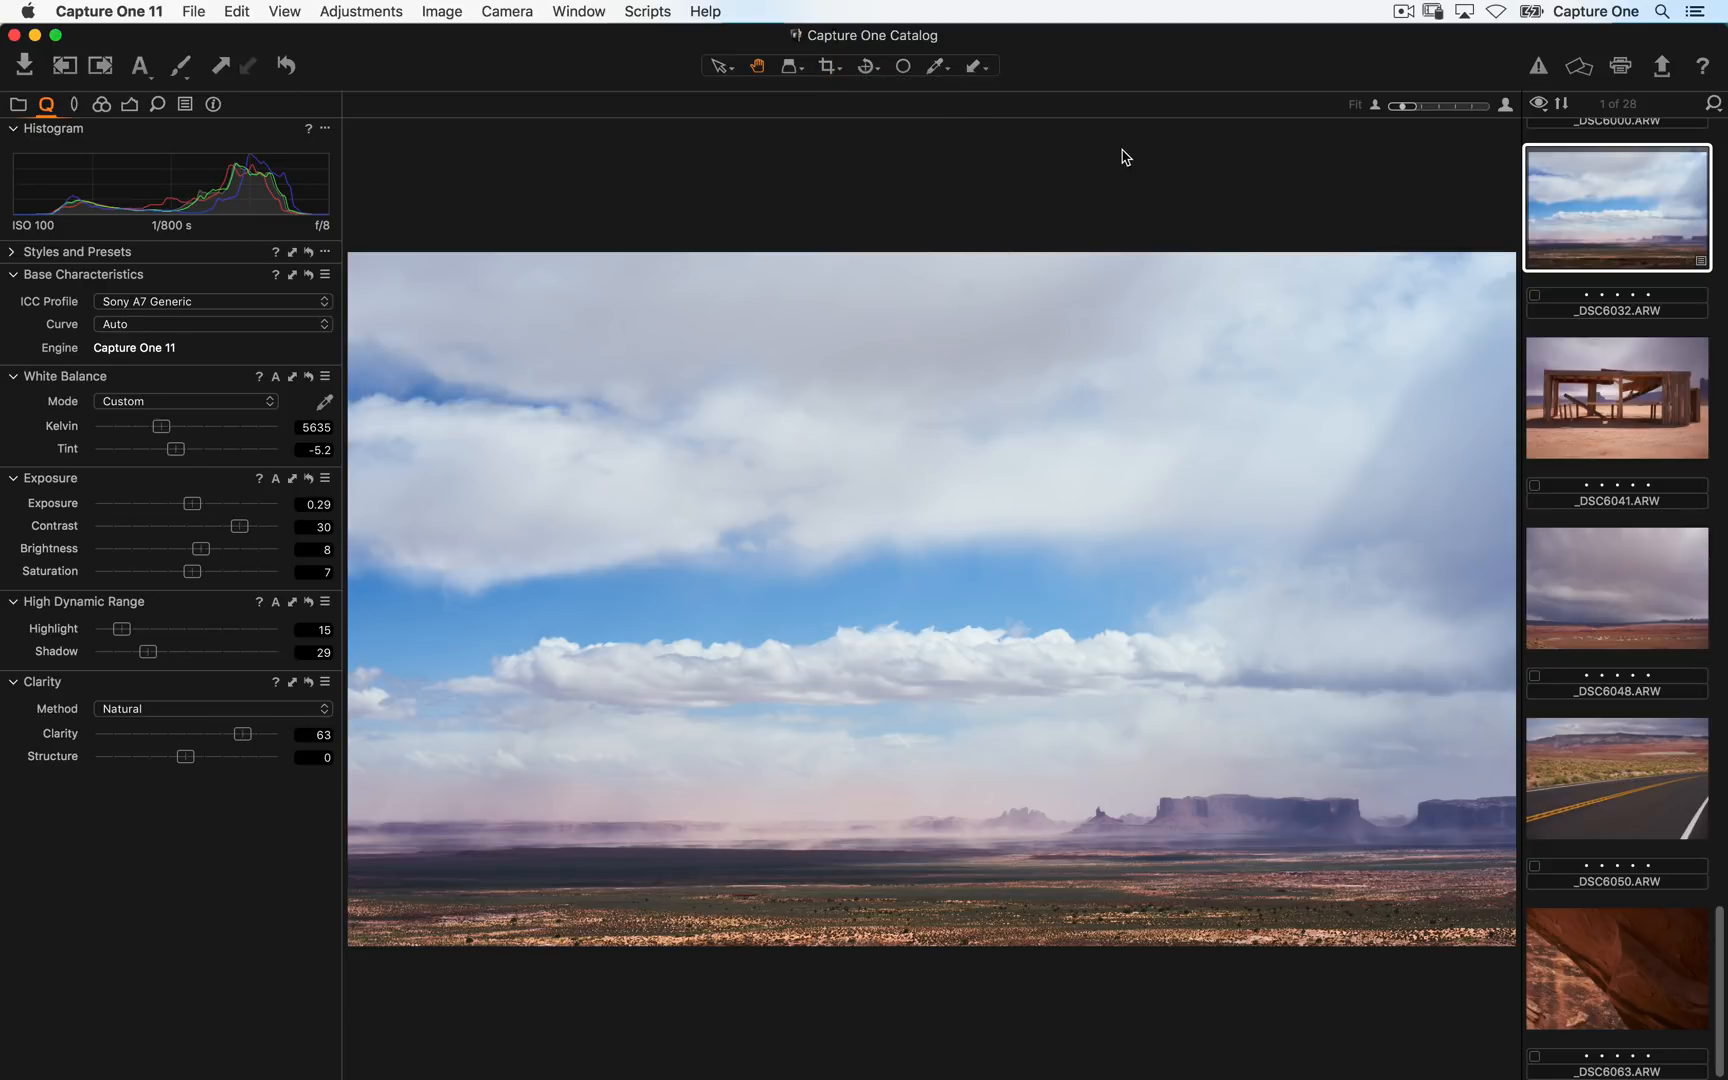
{"action": "left_click", "coordinate": [874, 70]}
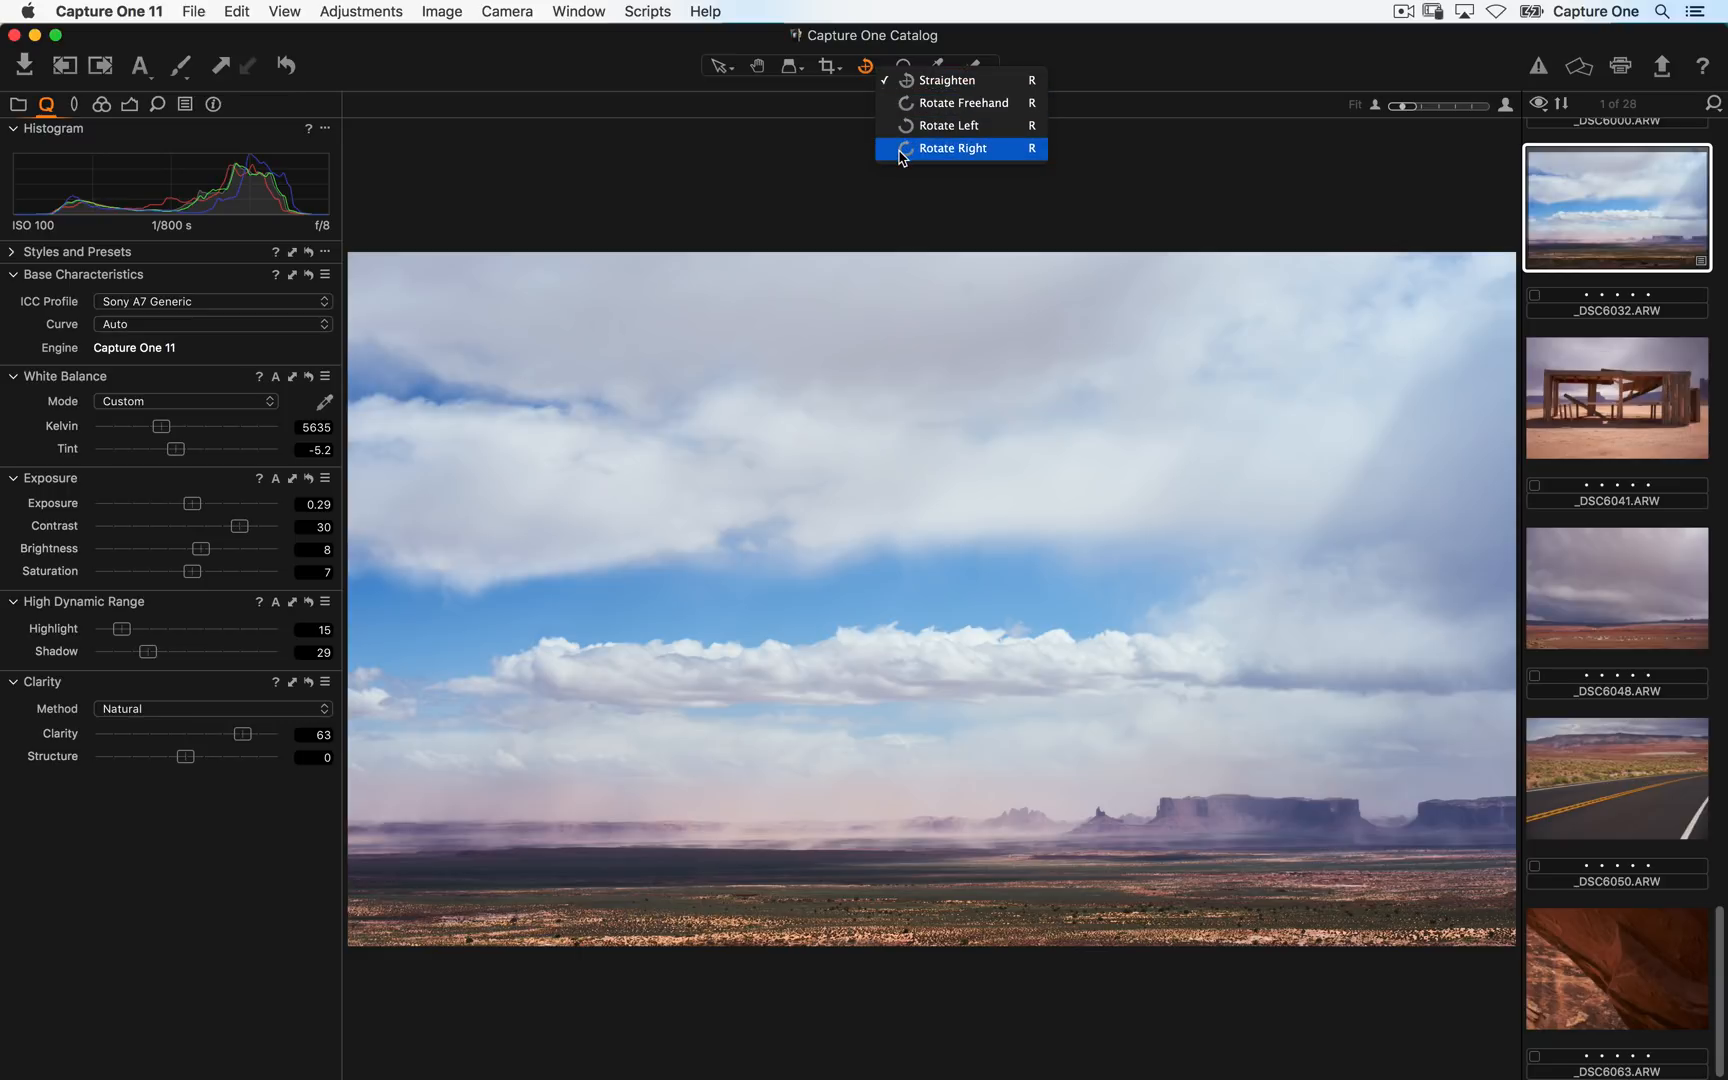
{"action": "left_click", "coordinate": [840, 168]}
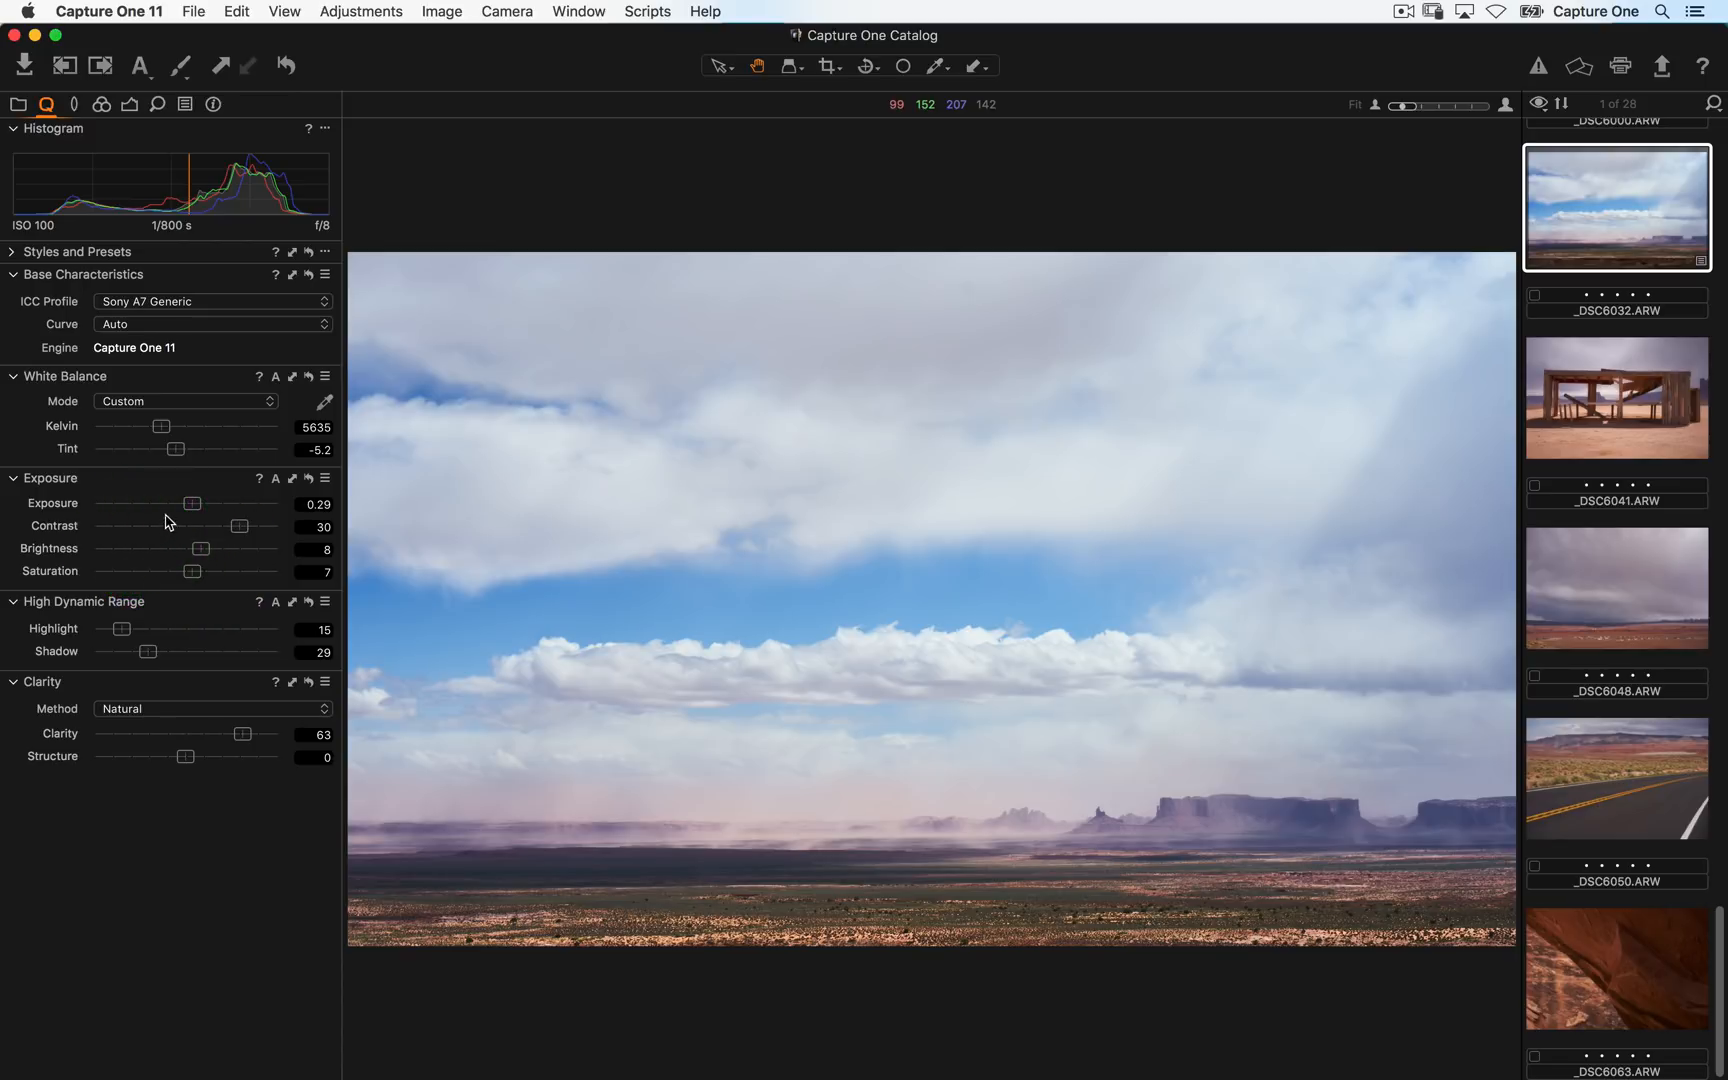
- Open the help page for the Exposure tool and return to the image
{"action": "left_click", "coordinate": [261, 479]}
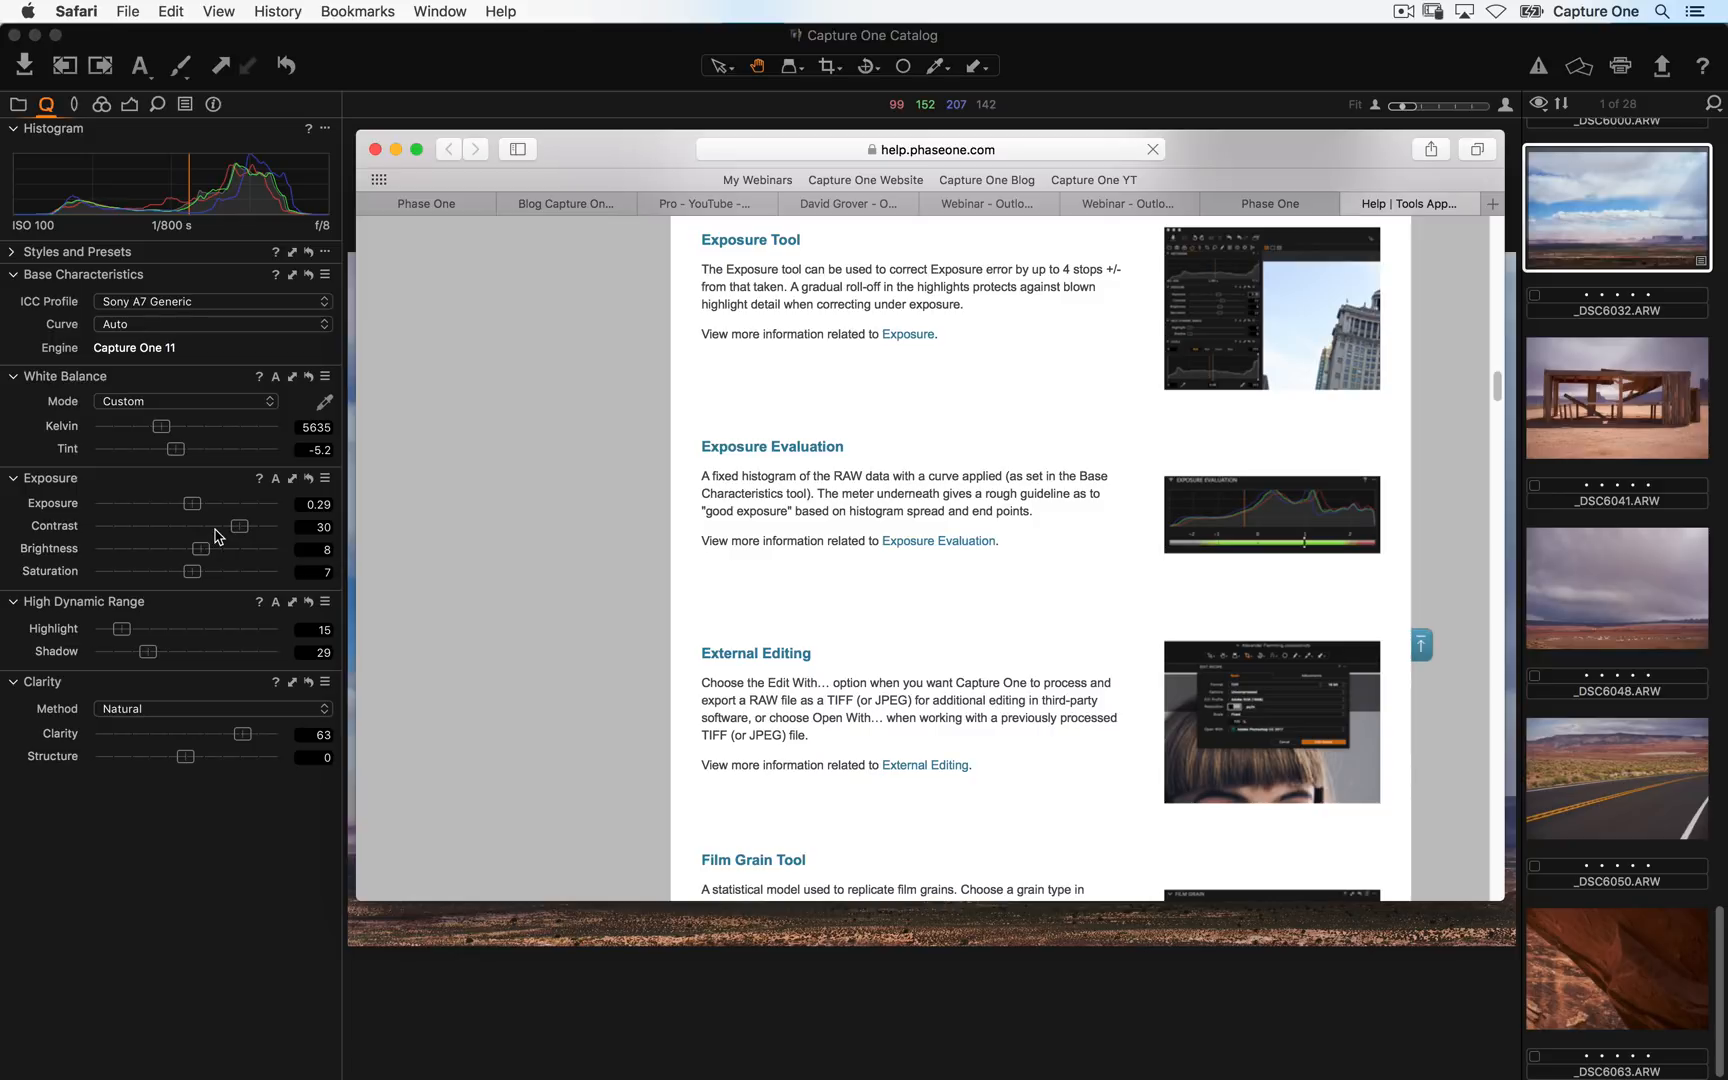
{"action": "left_click", "coordinate": [155, 882]}
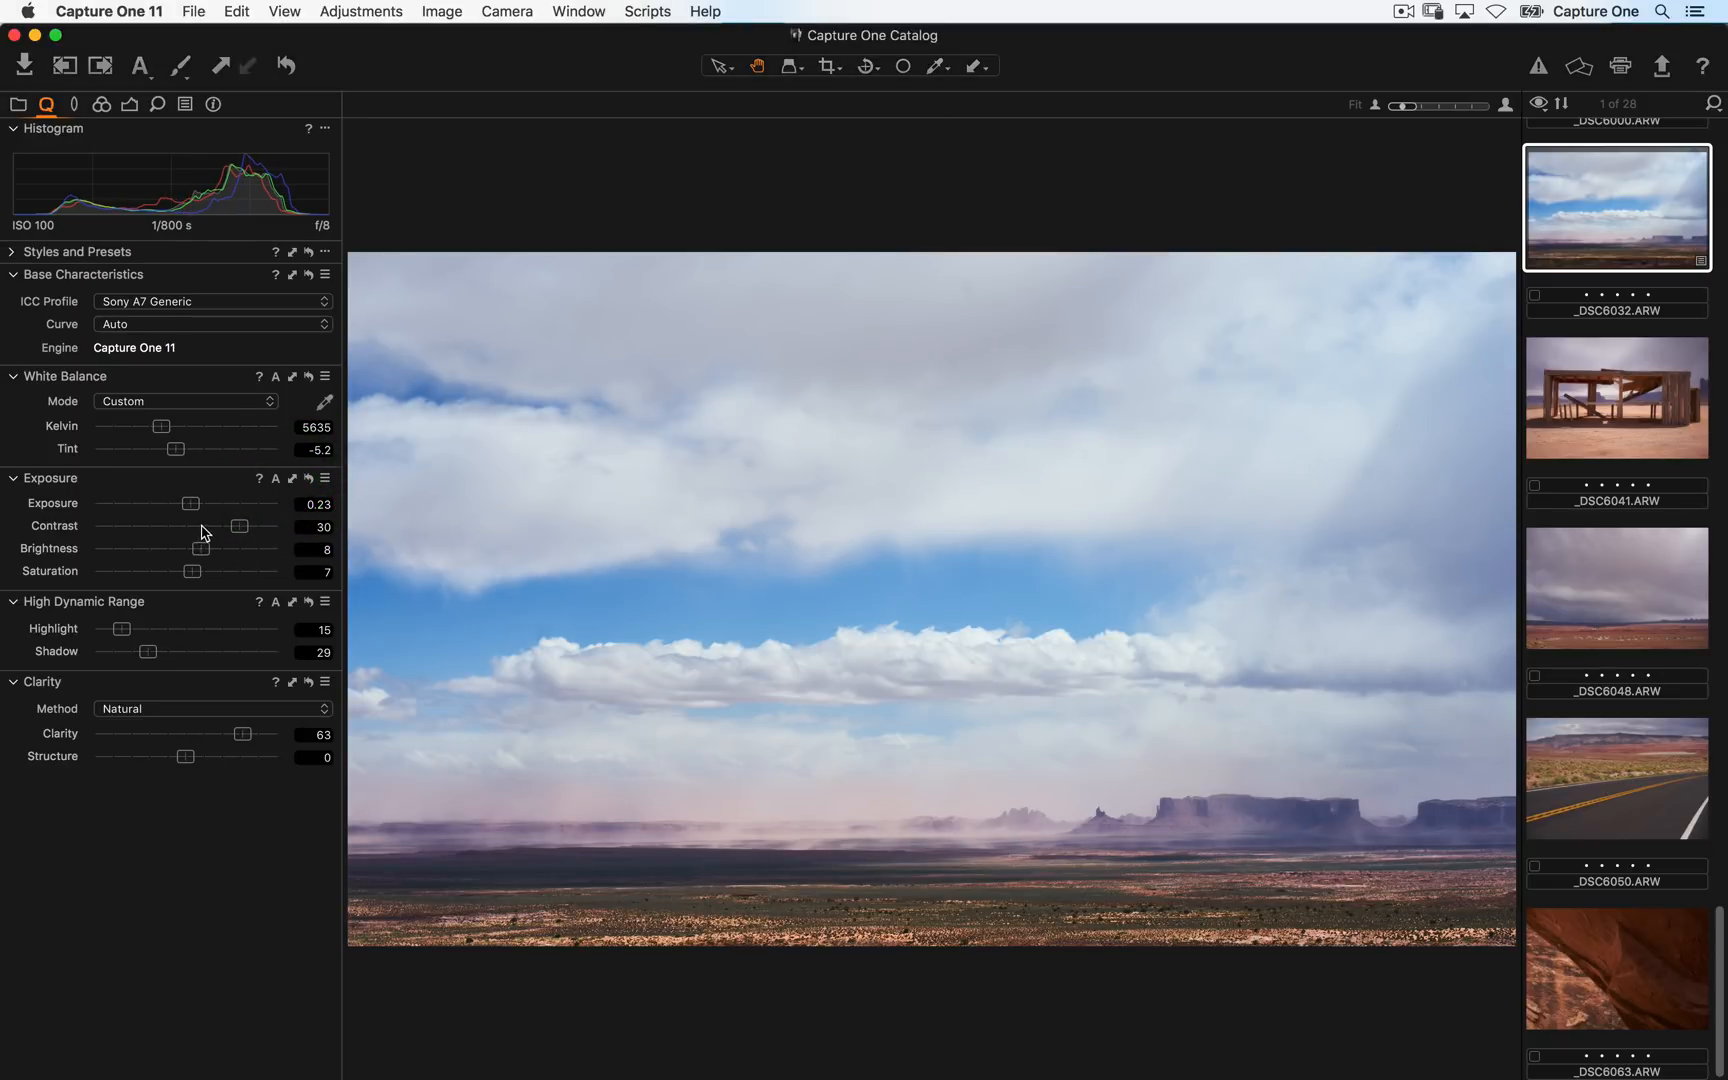
- Compare the Exposure tool settings against their reset state, undoing the full reset of all adjustments
{"action": "left_click", "coordinate": [292, 479]}
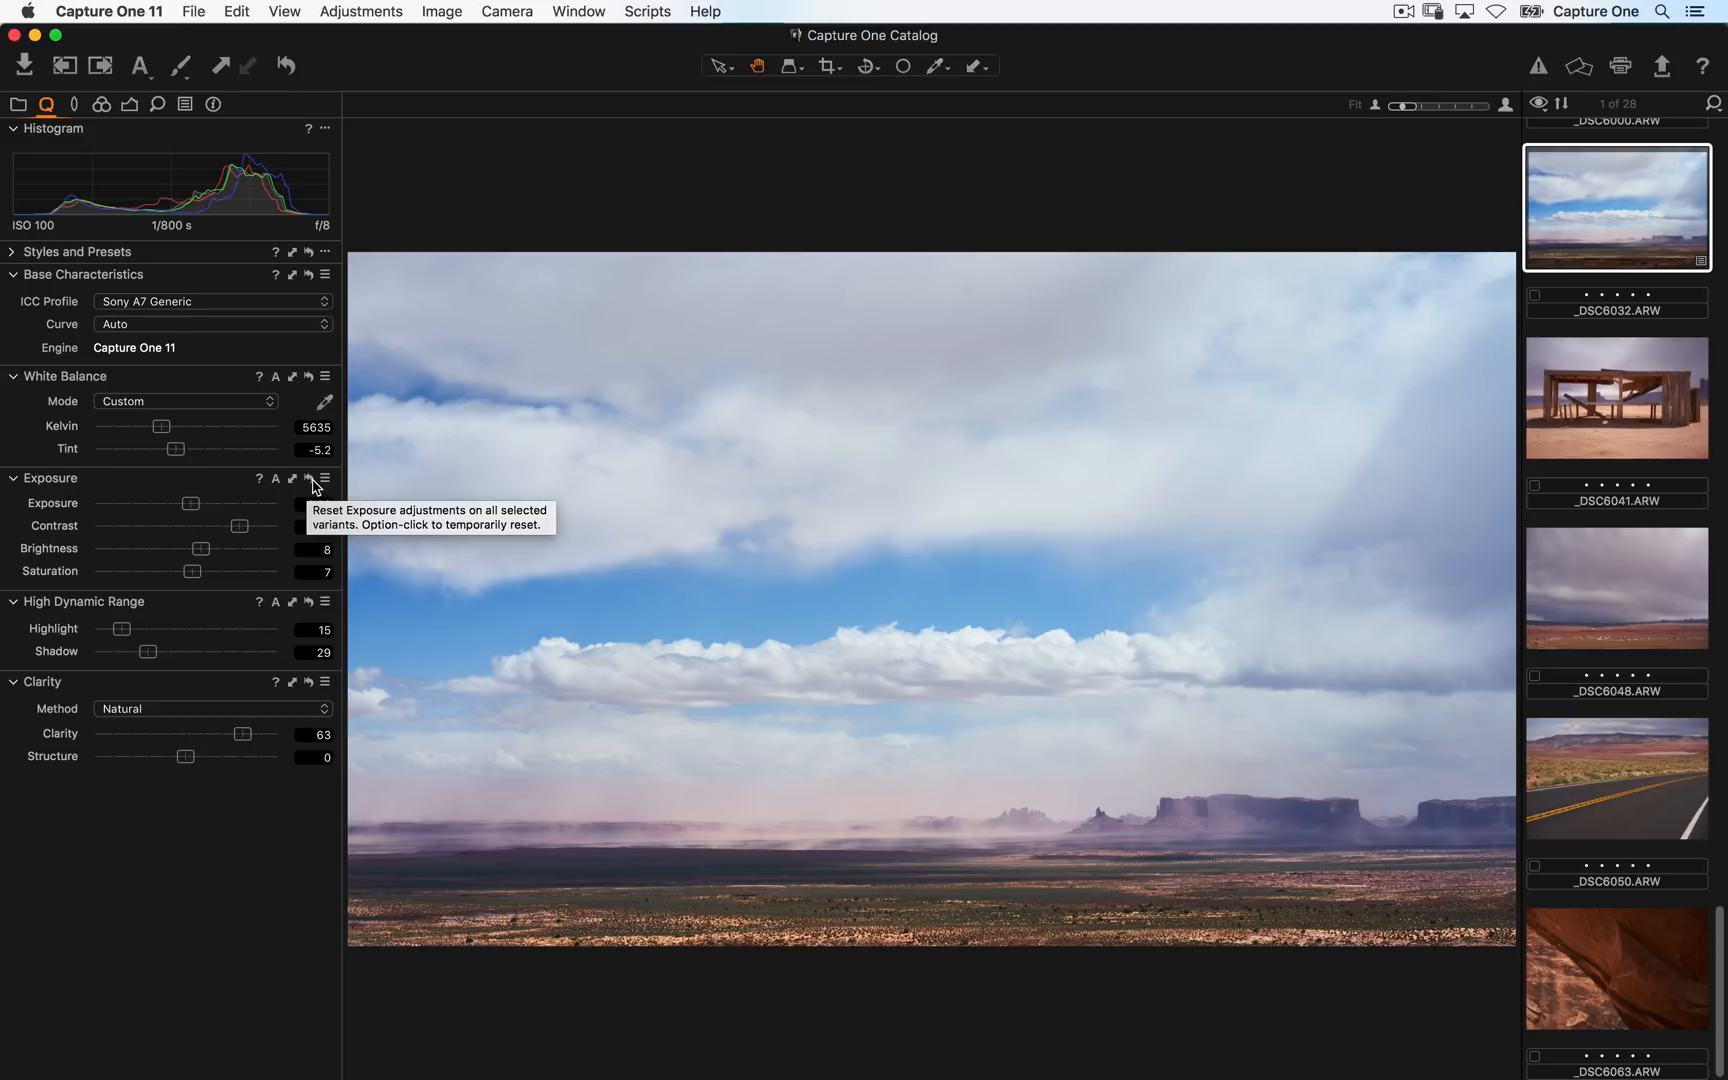
{"action": "left_click", "coordinate": [310, 479]}
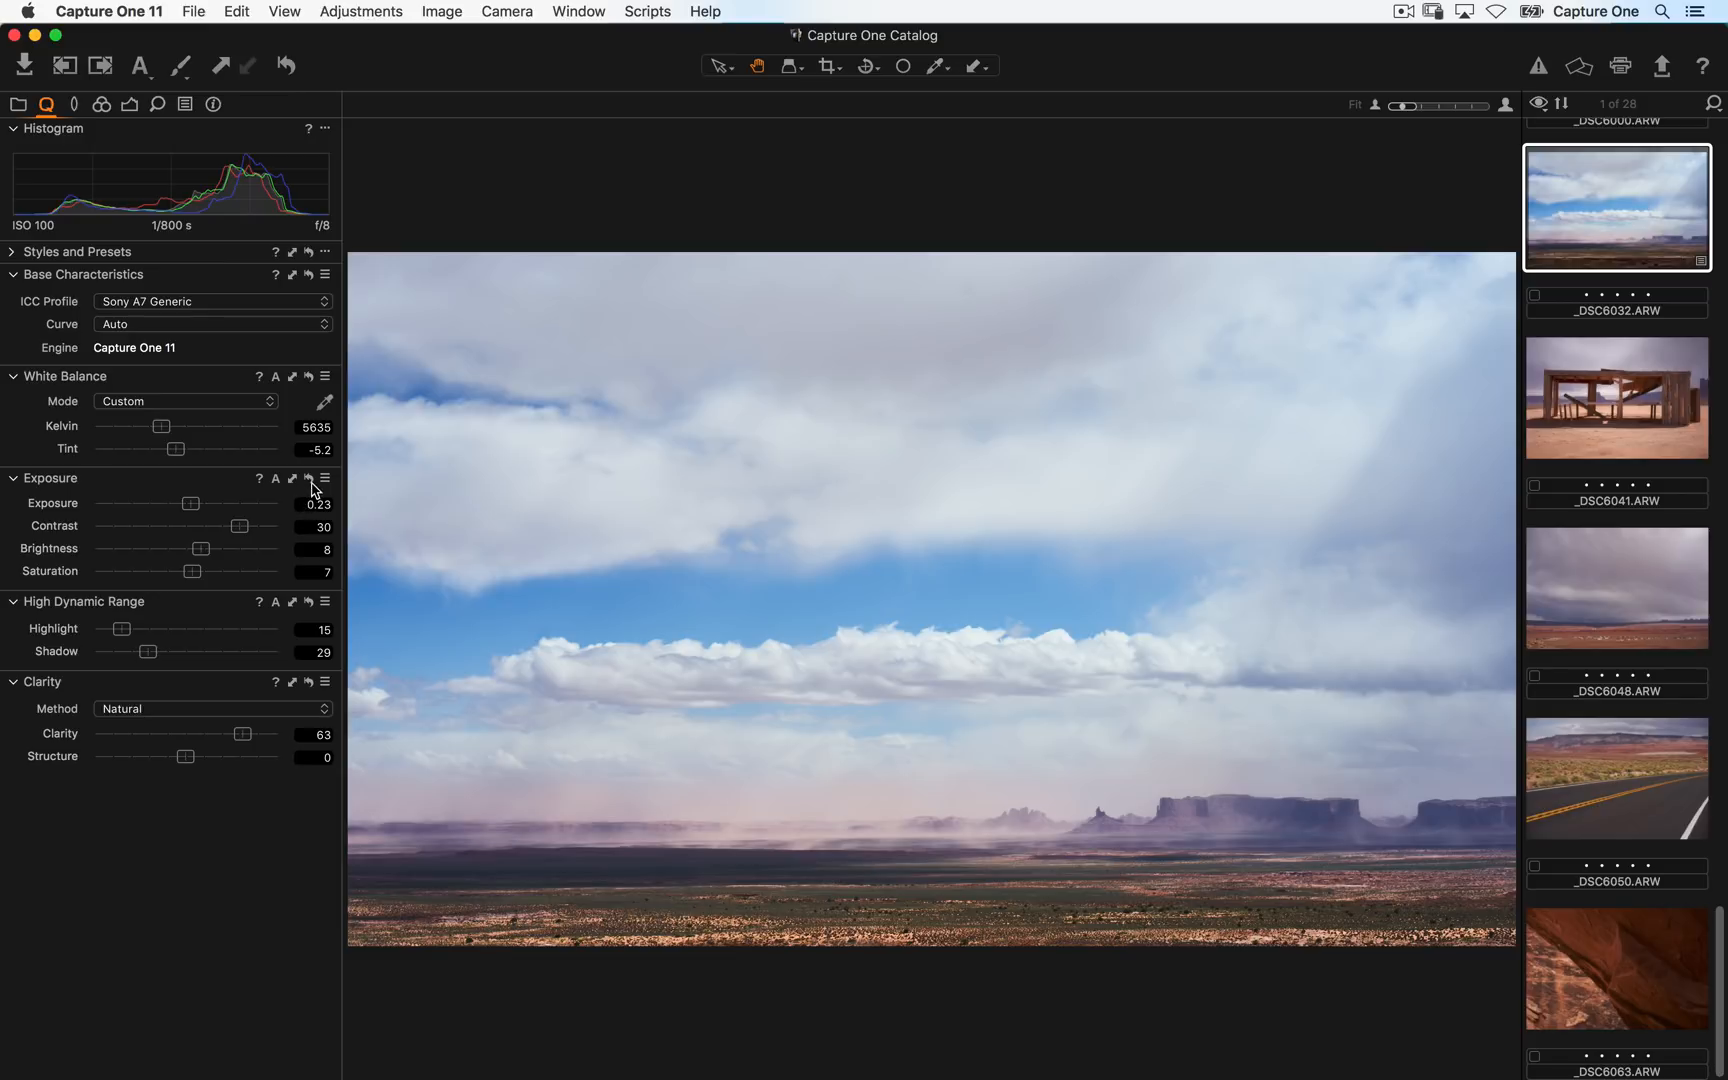
{"action": "left_click", "coordinate": [287, 66]}
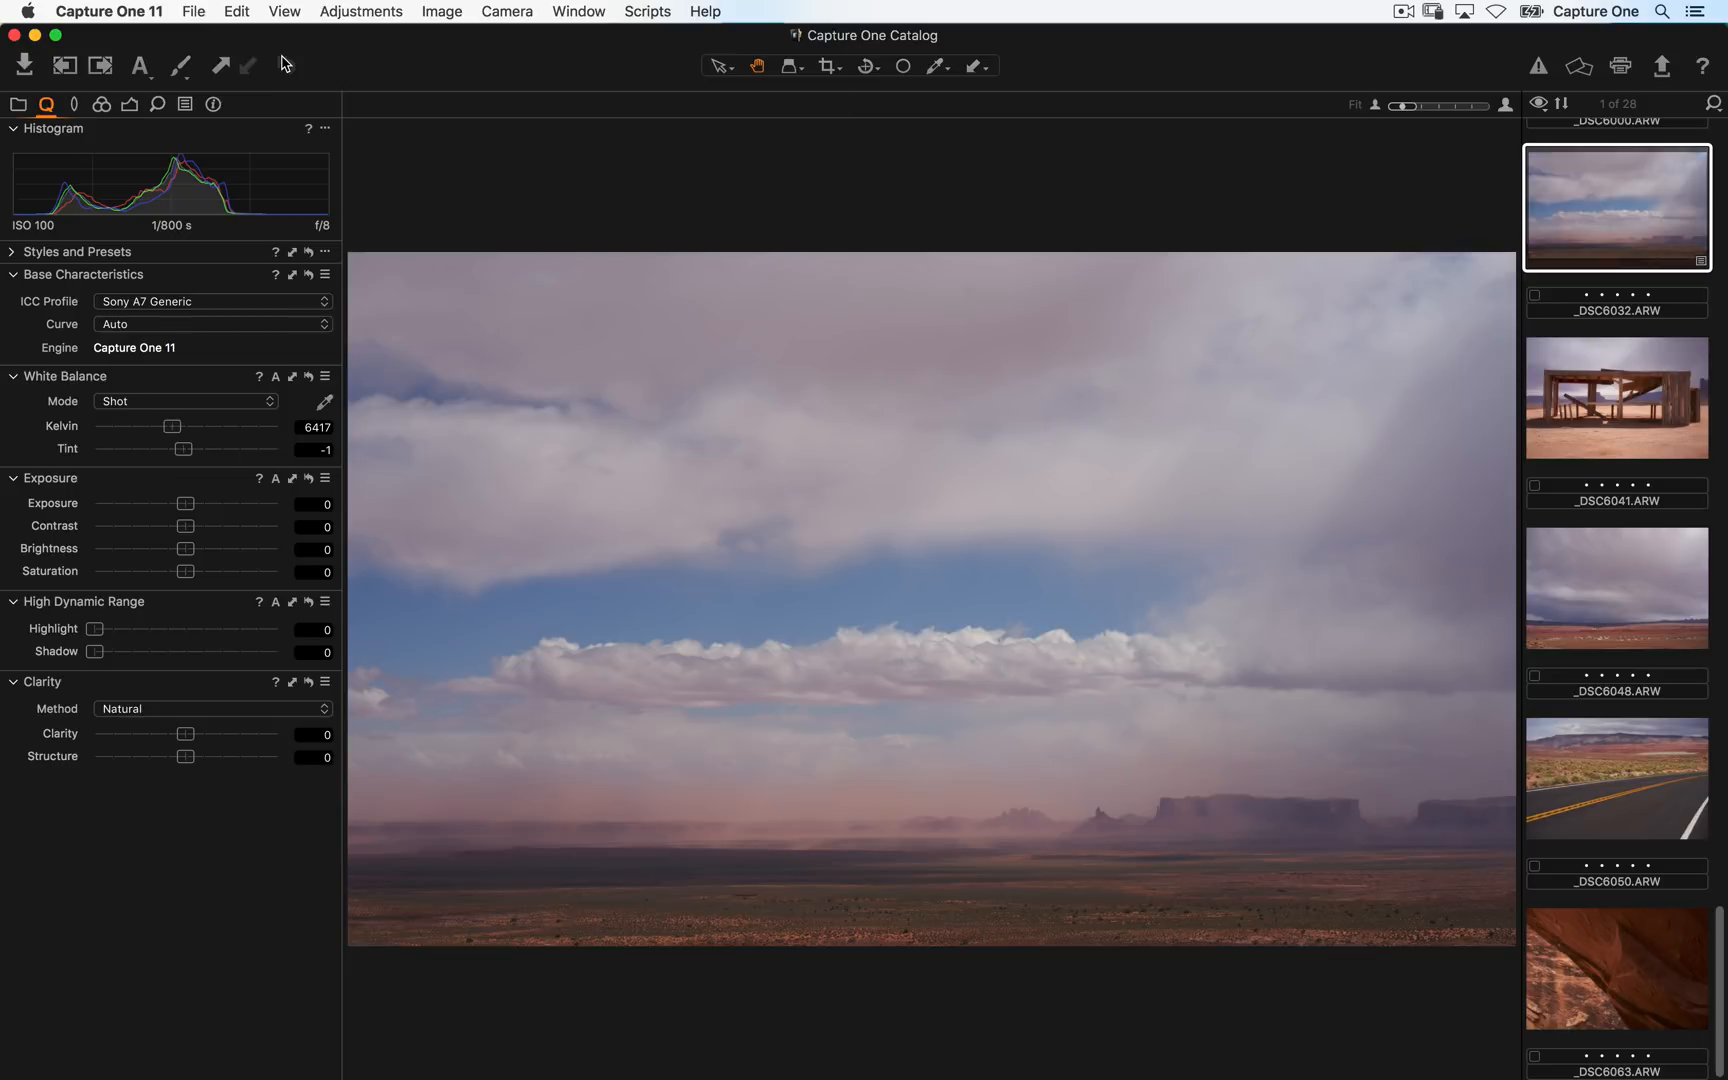
{"action": "key", "text": "super+z"}
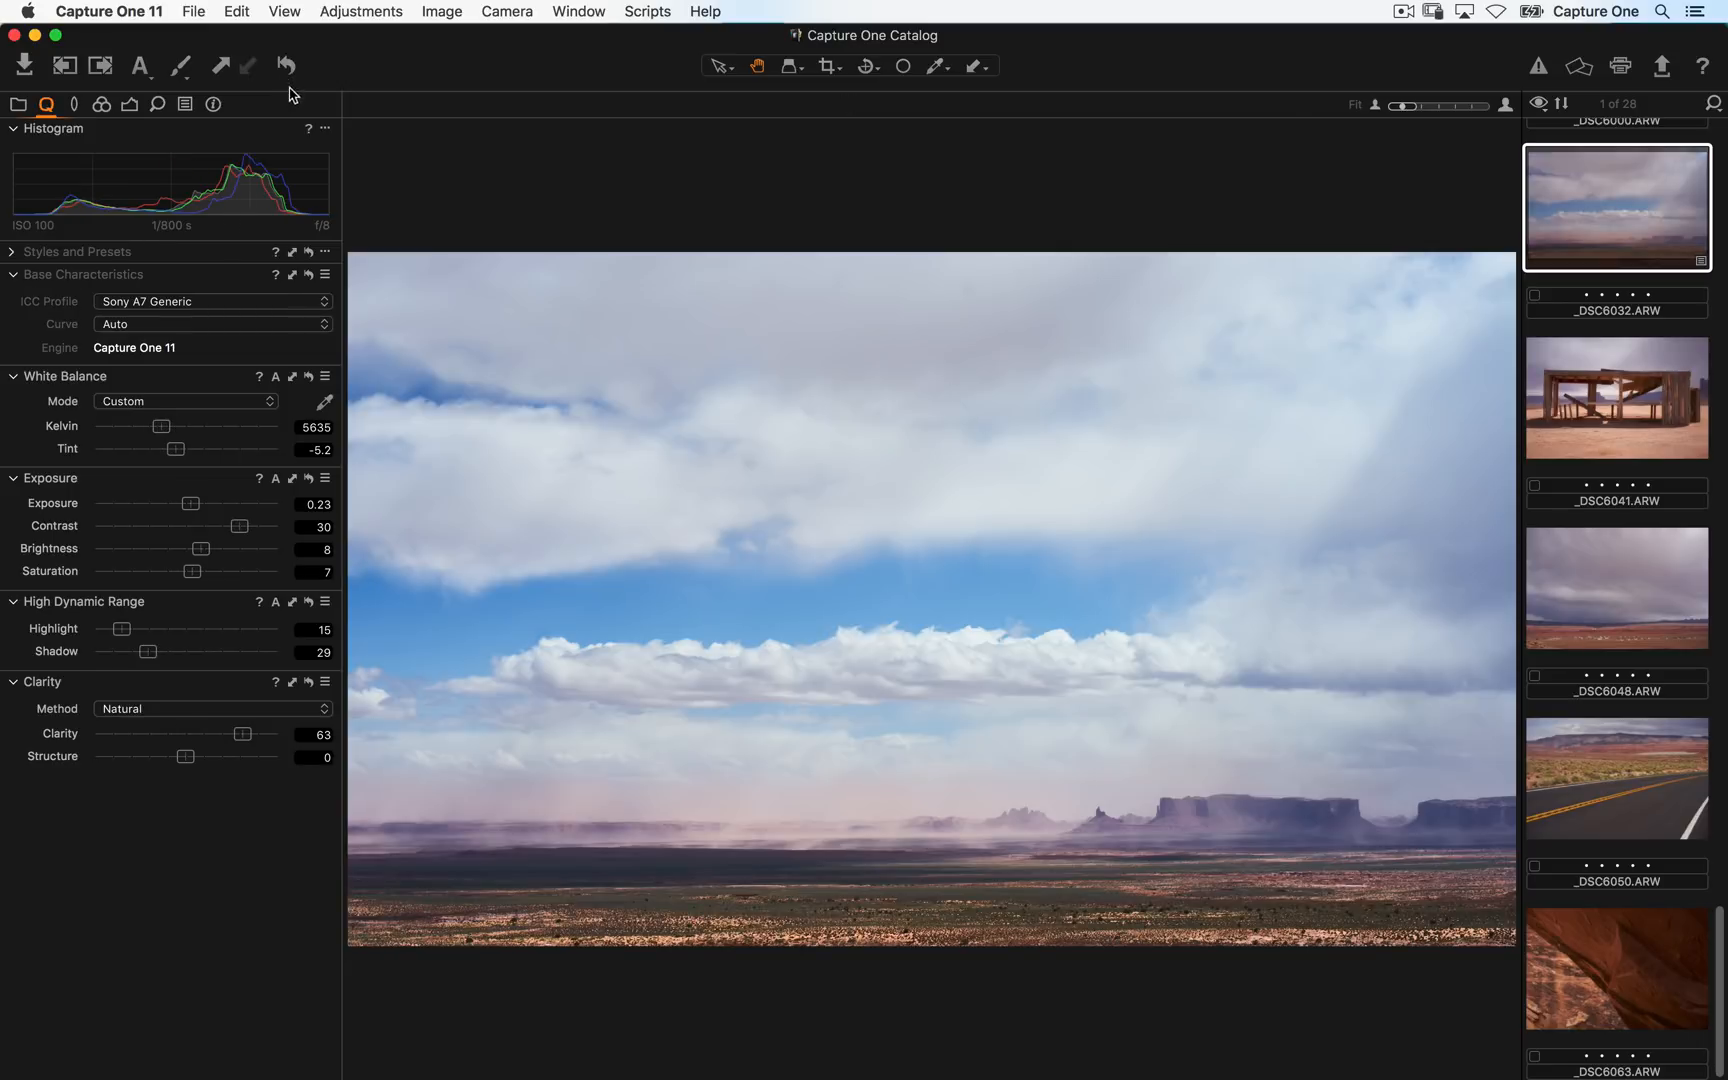
{"action": "left_click", "coordinate": [309, 479]}
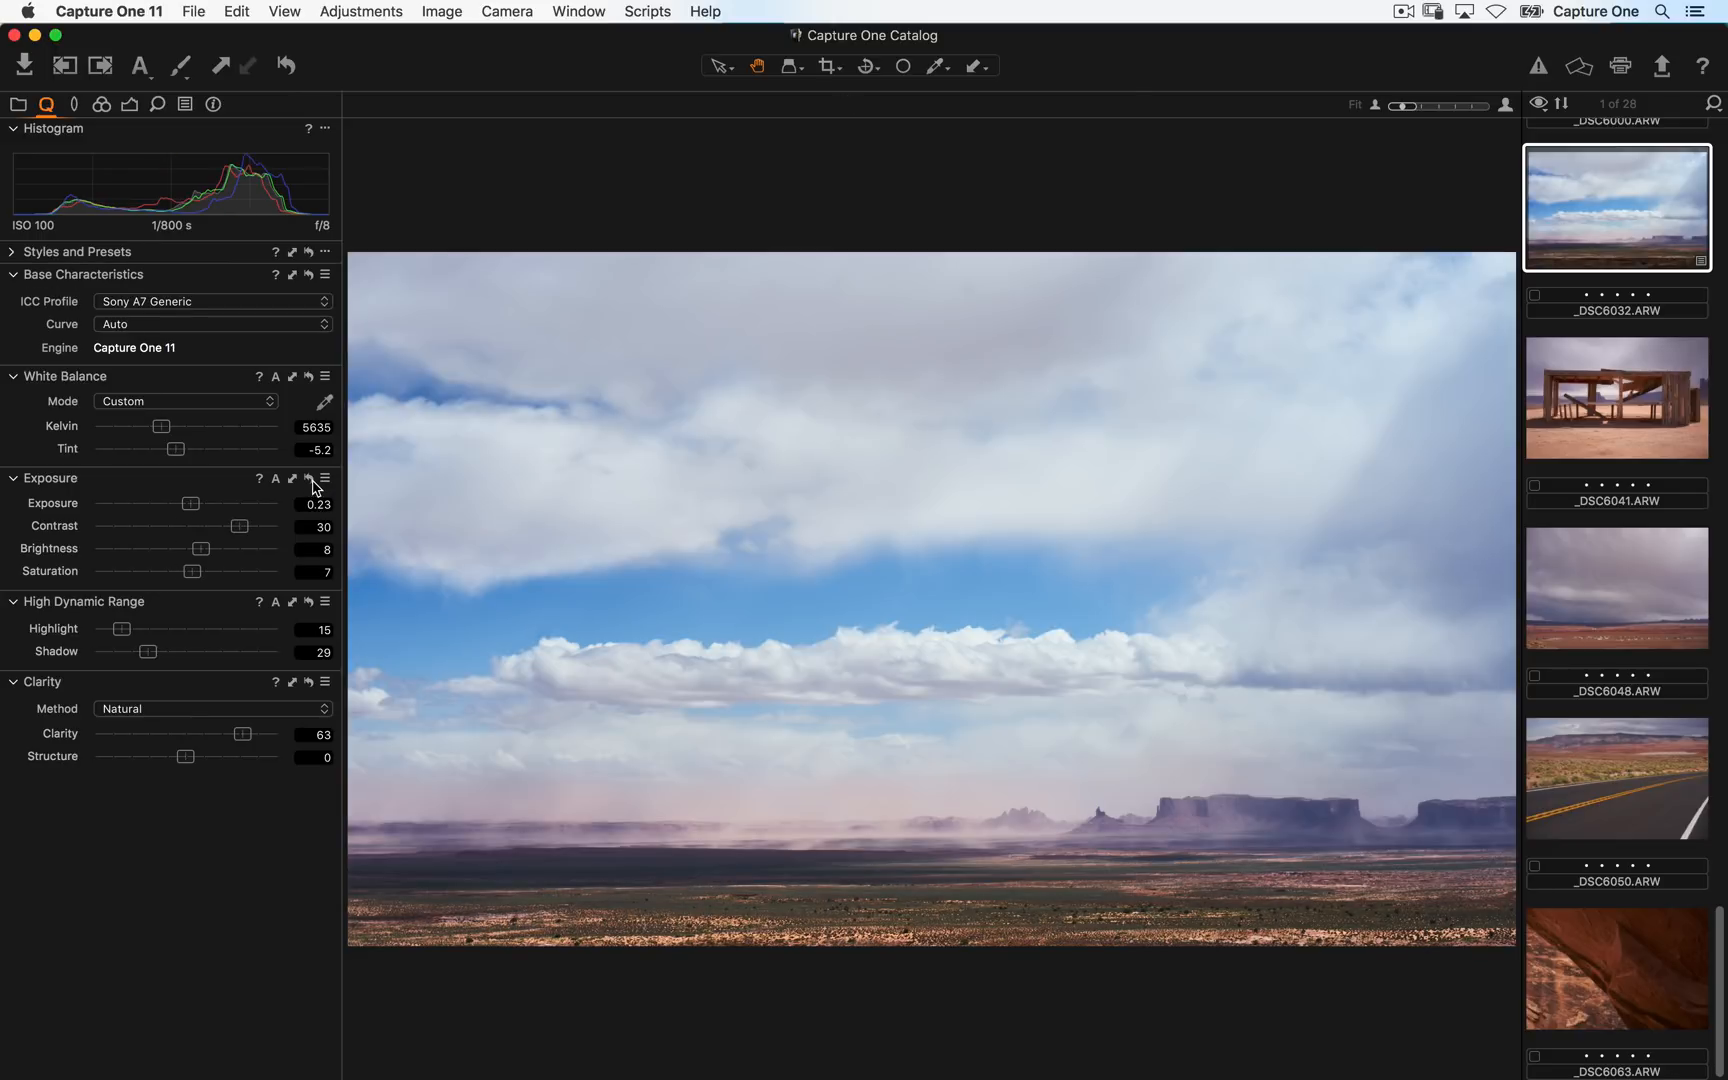
{"action": "left_click", "coordinate": [311, 481], "text": "alt"}
- Toggle the Contrast adjustment off and on repeatedly to compare its effect on the landscape
{"action": "double_click", "coordinate": [58, 527]}
{"action": "left_click", "coordinate": [60, 529]}
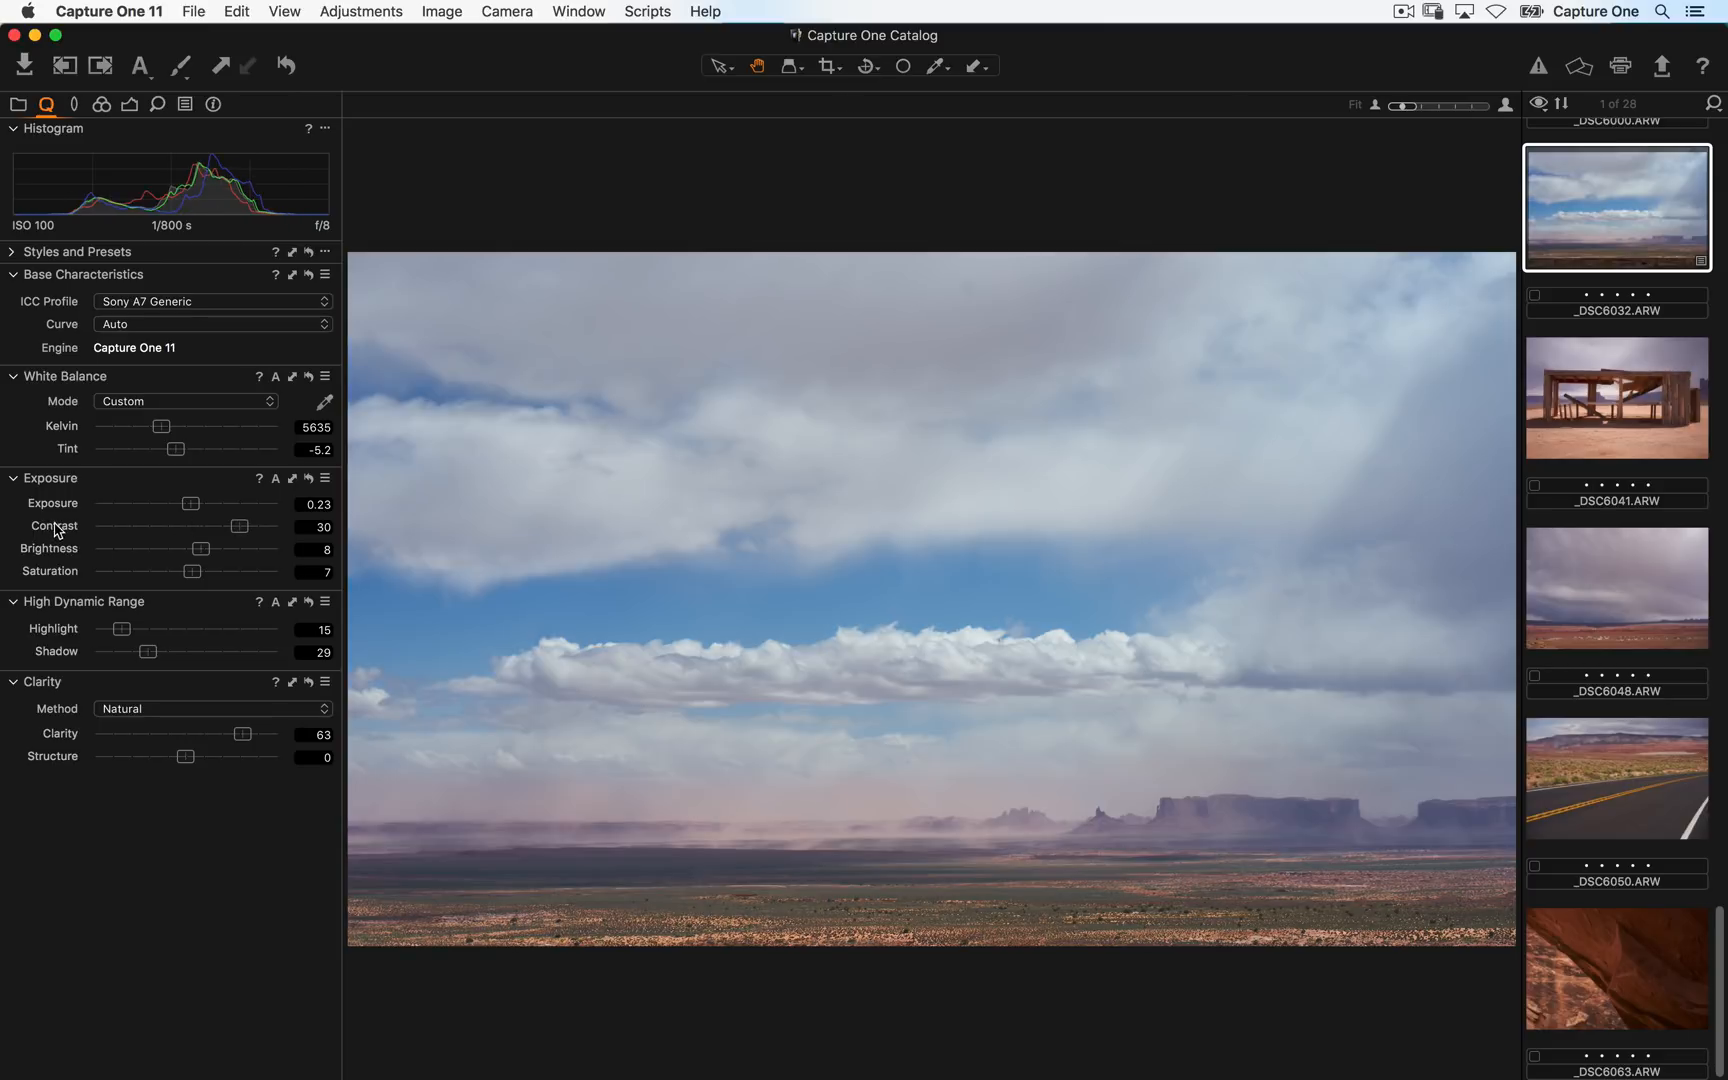
{"action": "left_click", "coordinate": [59, 529]}
{"action": "left_click", "coordinate": [59, 529]}
{"action": "left_click", "coordinate": [59, 529]}
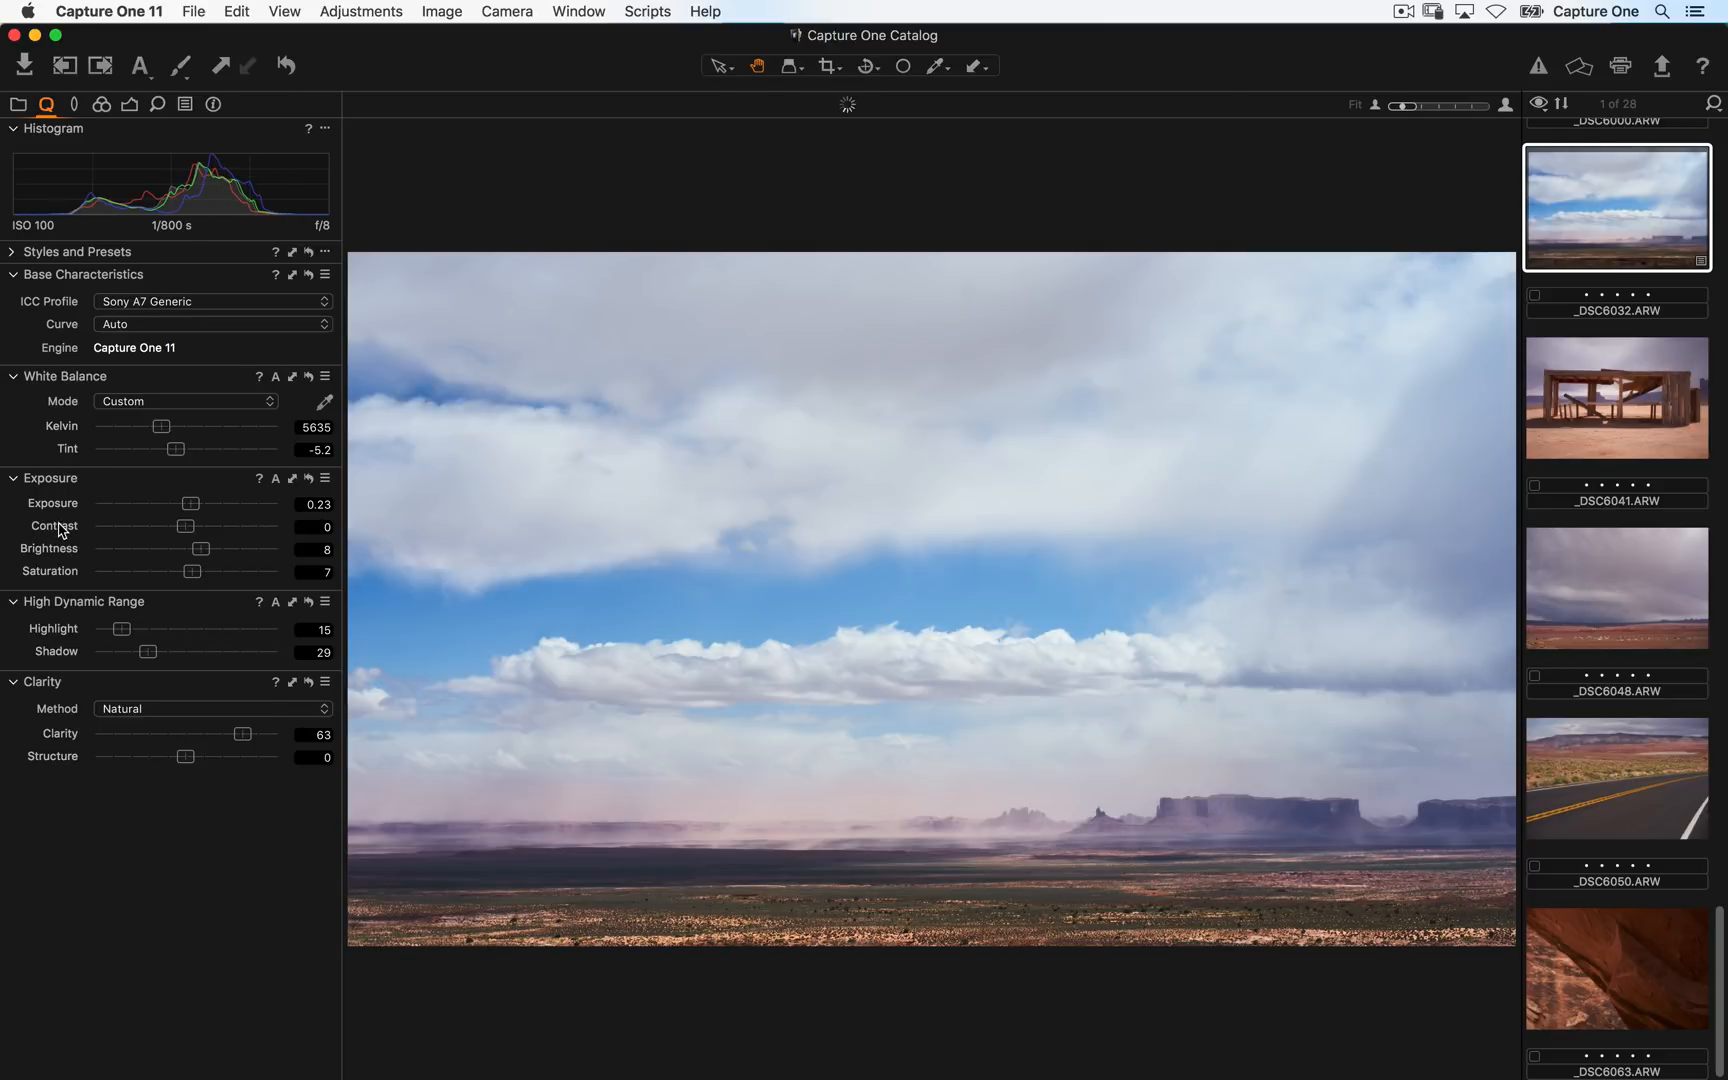
{"action": "left_click", "coordinate": [59, 529]}
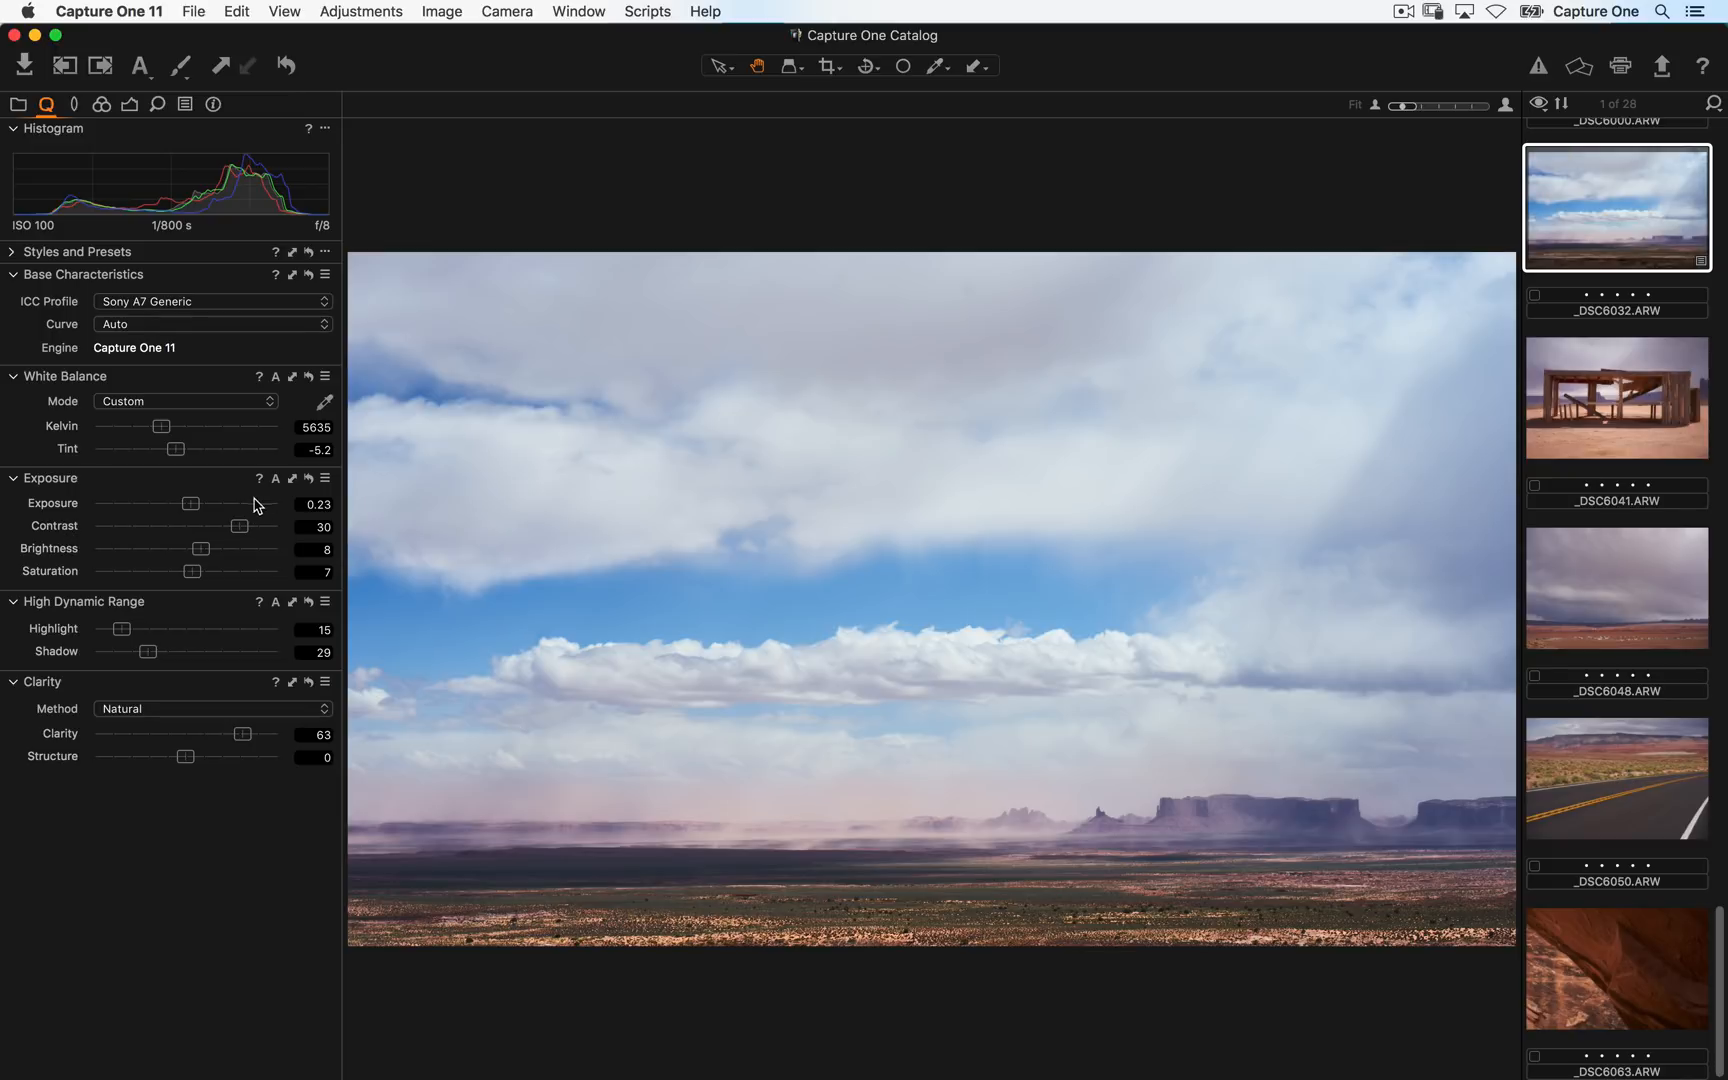
- Reset Contrast and set it to 25
{"action": "double_click", "coordinate": [270, 528]}
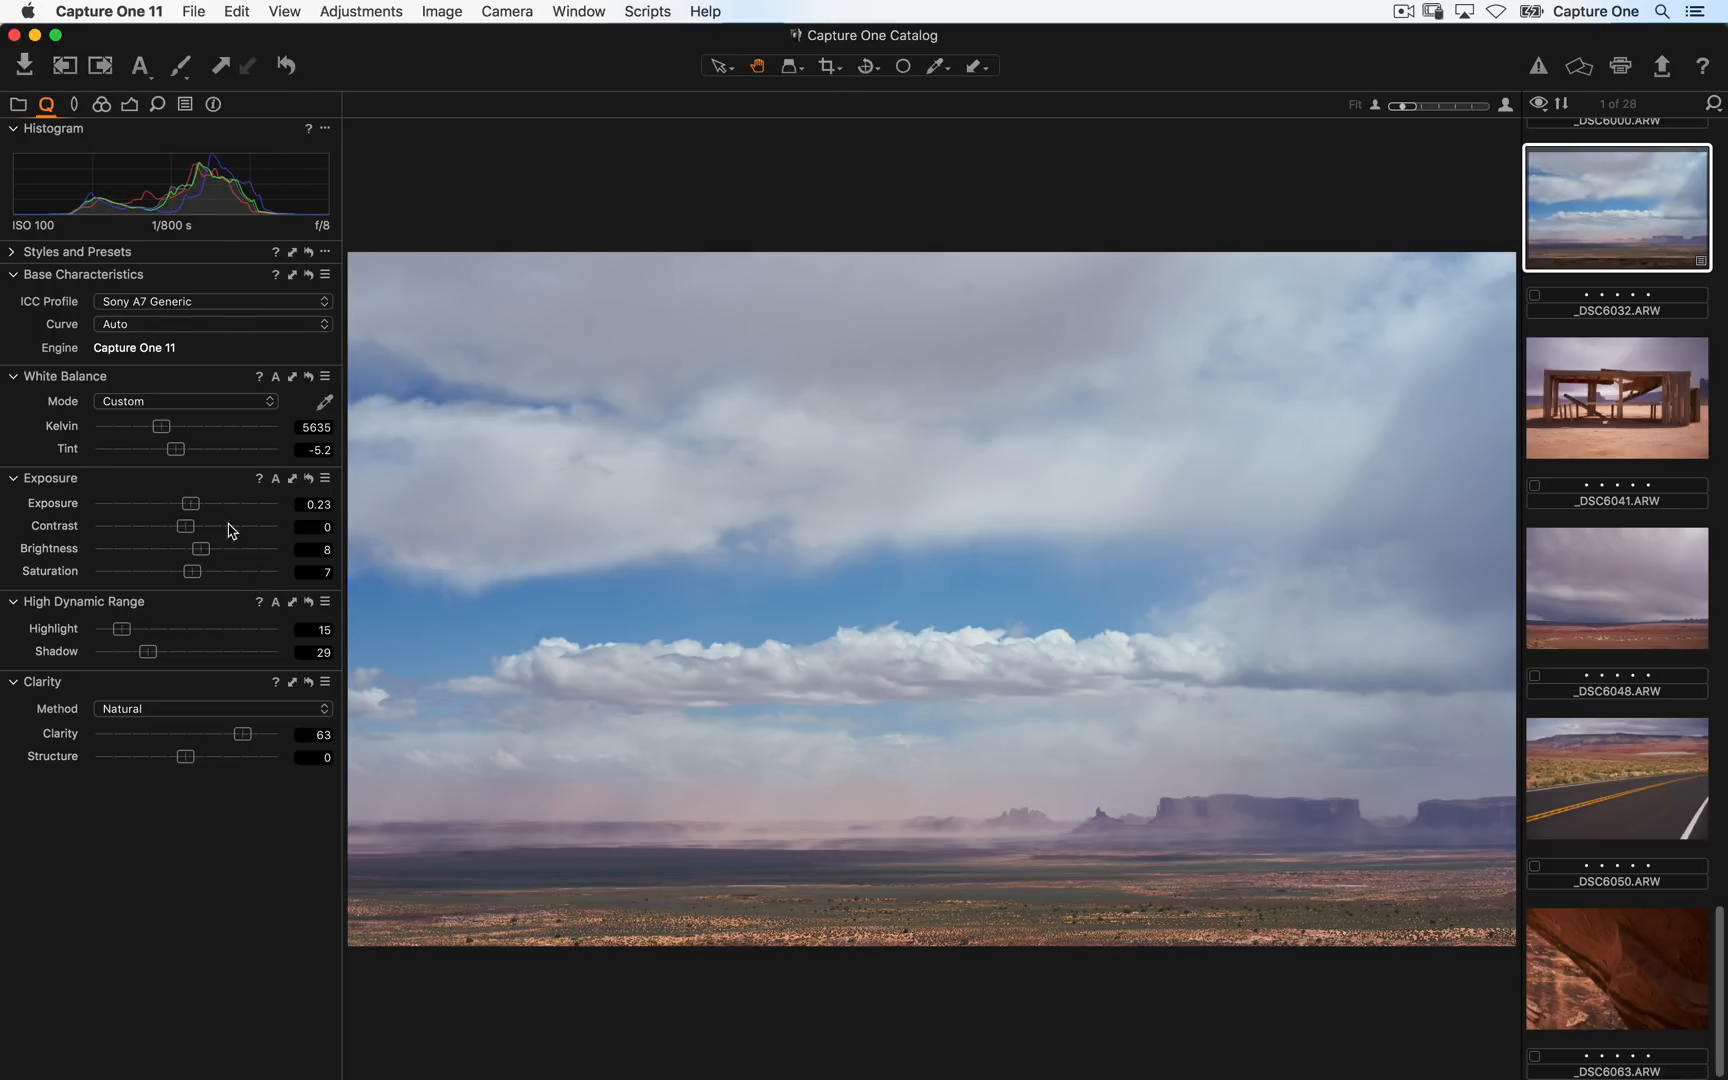
{"action": "left_click_drag", "start_coordinate": [185, 527], "coordinate": [231, 533]}
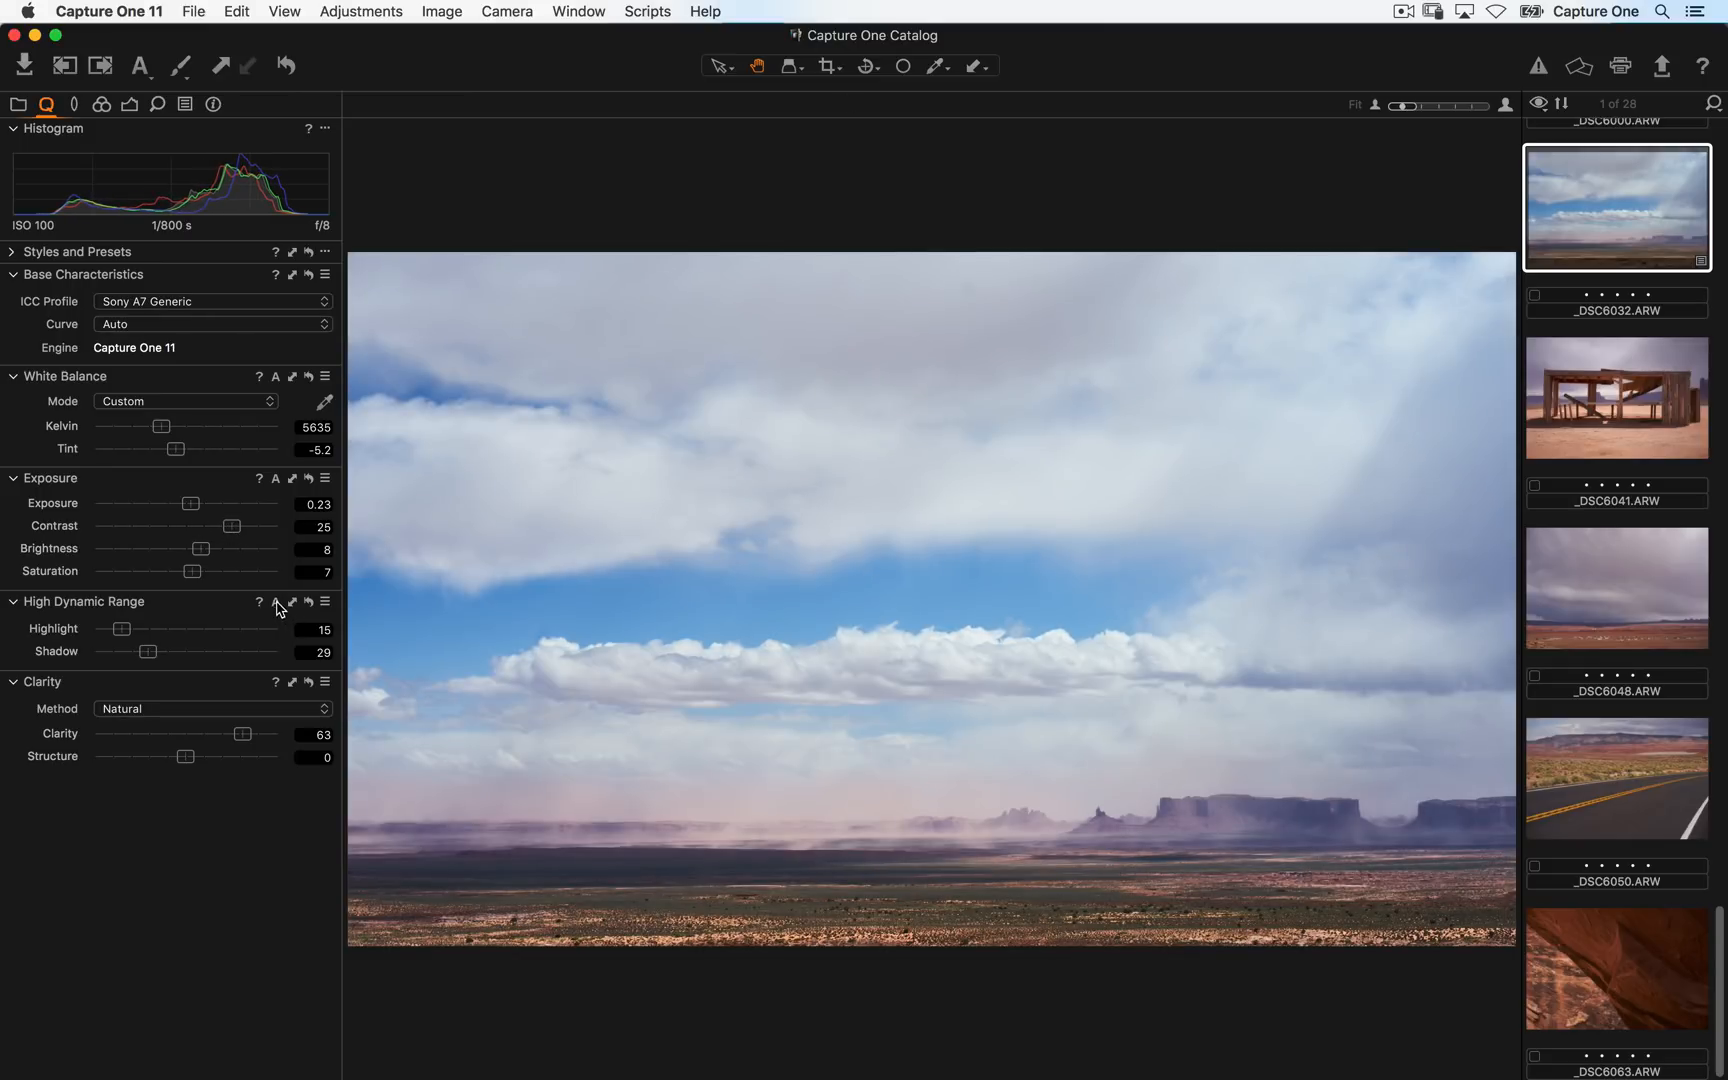
- Preview the Exposure tool presets such as Simple B&W medium contrast without applying any, and open the Lens tools
{"action": "left_click", "coordinate": [325, 480]}
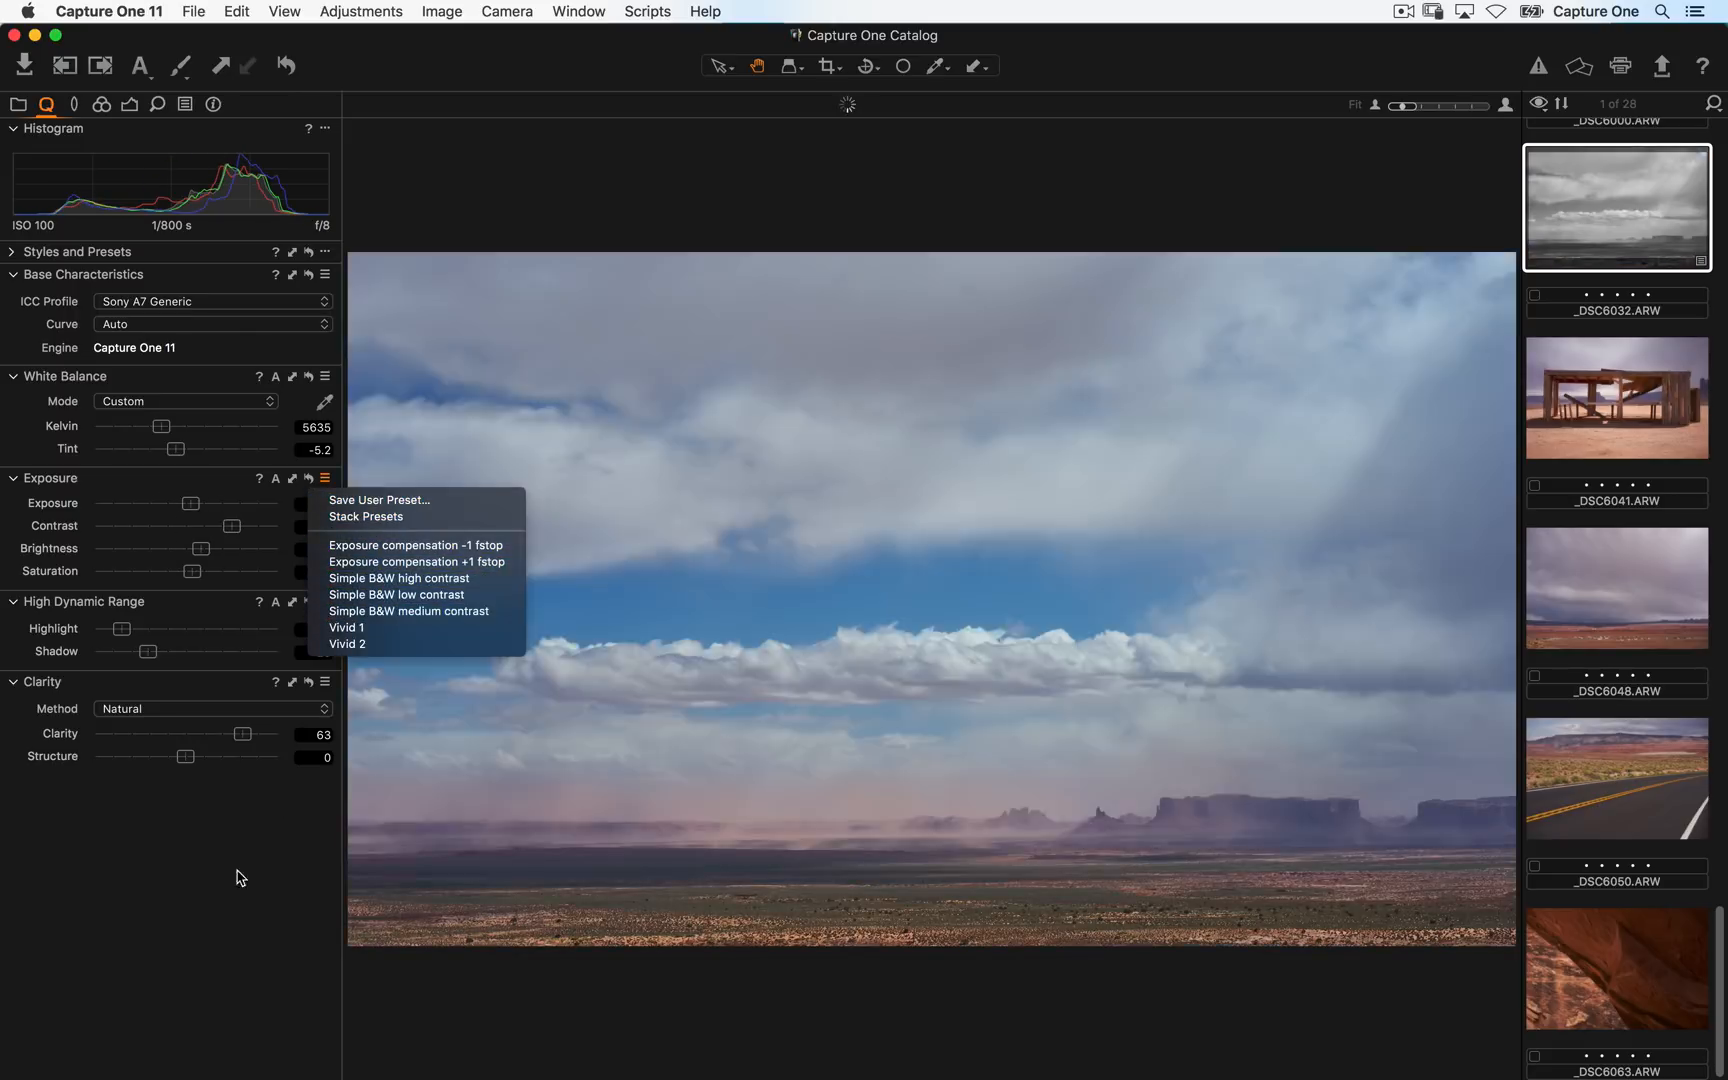
{"action": "left_click", "coordinate": [195, 869]}
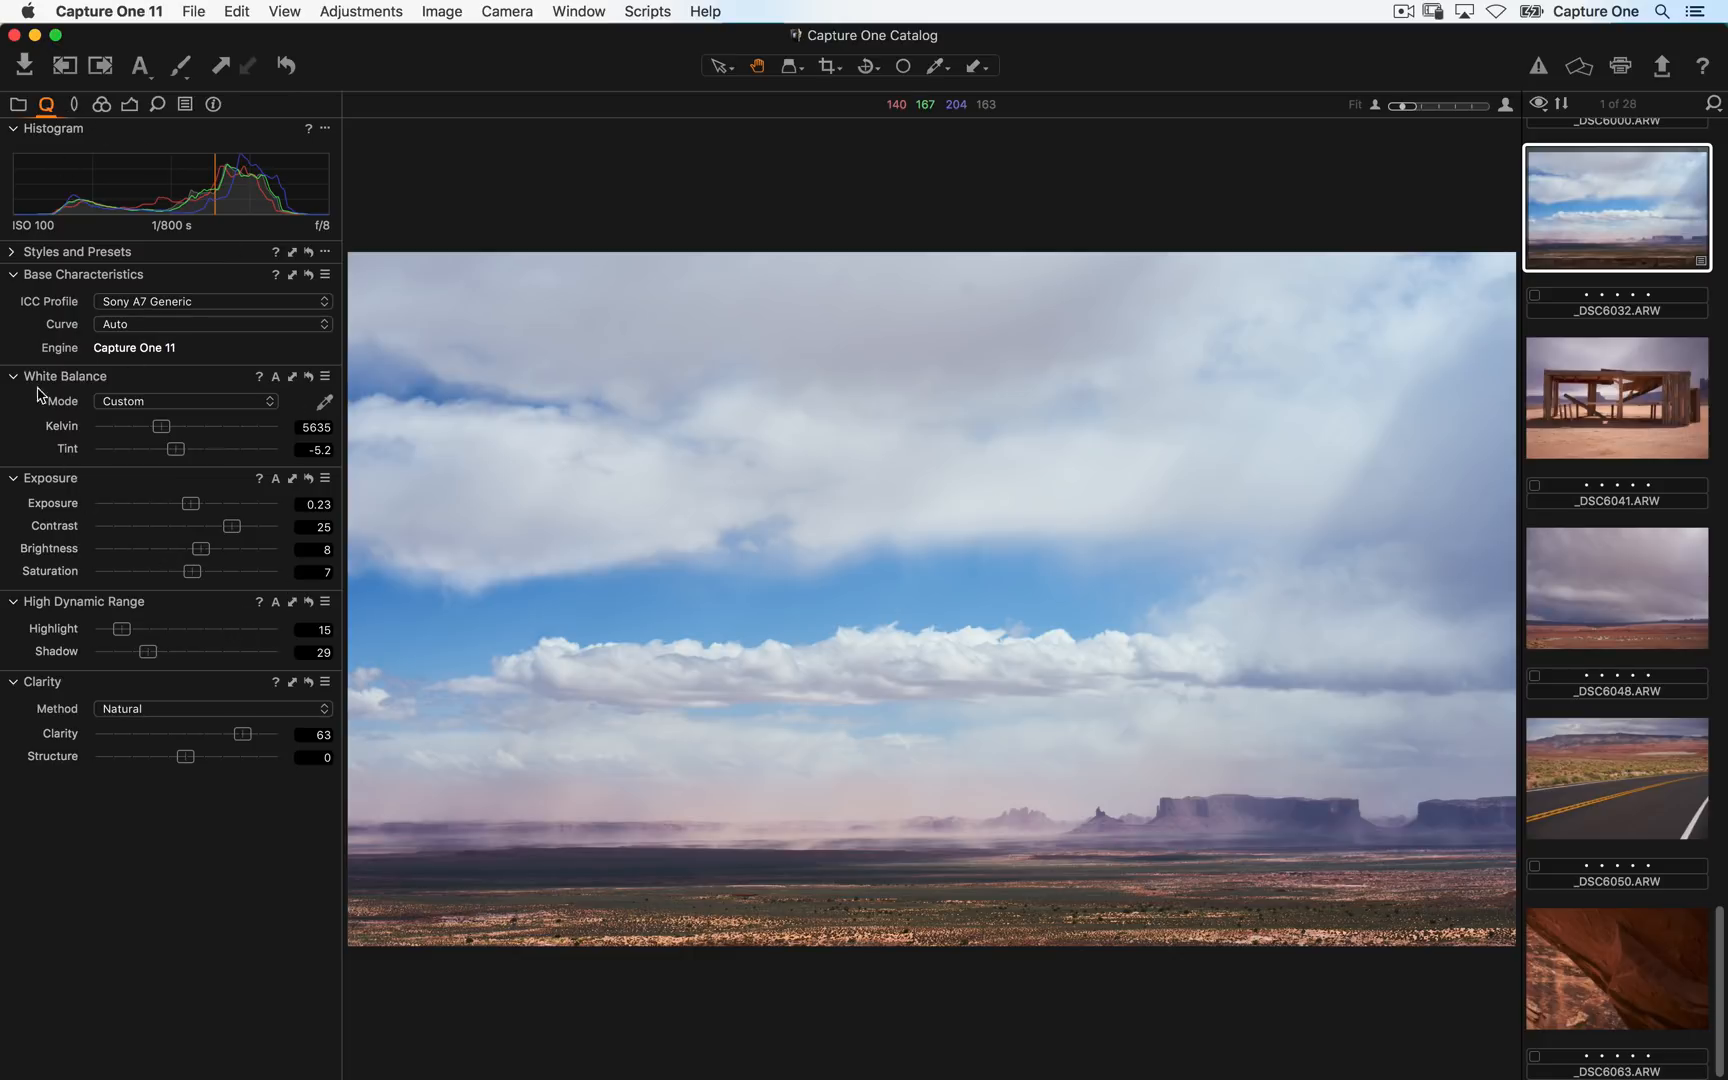
{"action": "left_click", "coordinate": [75, 106]}
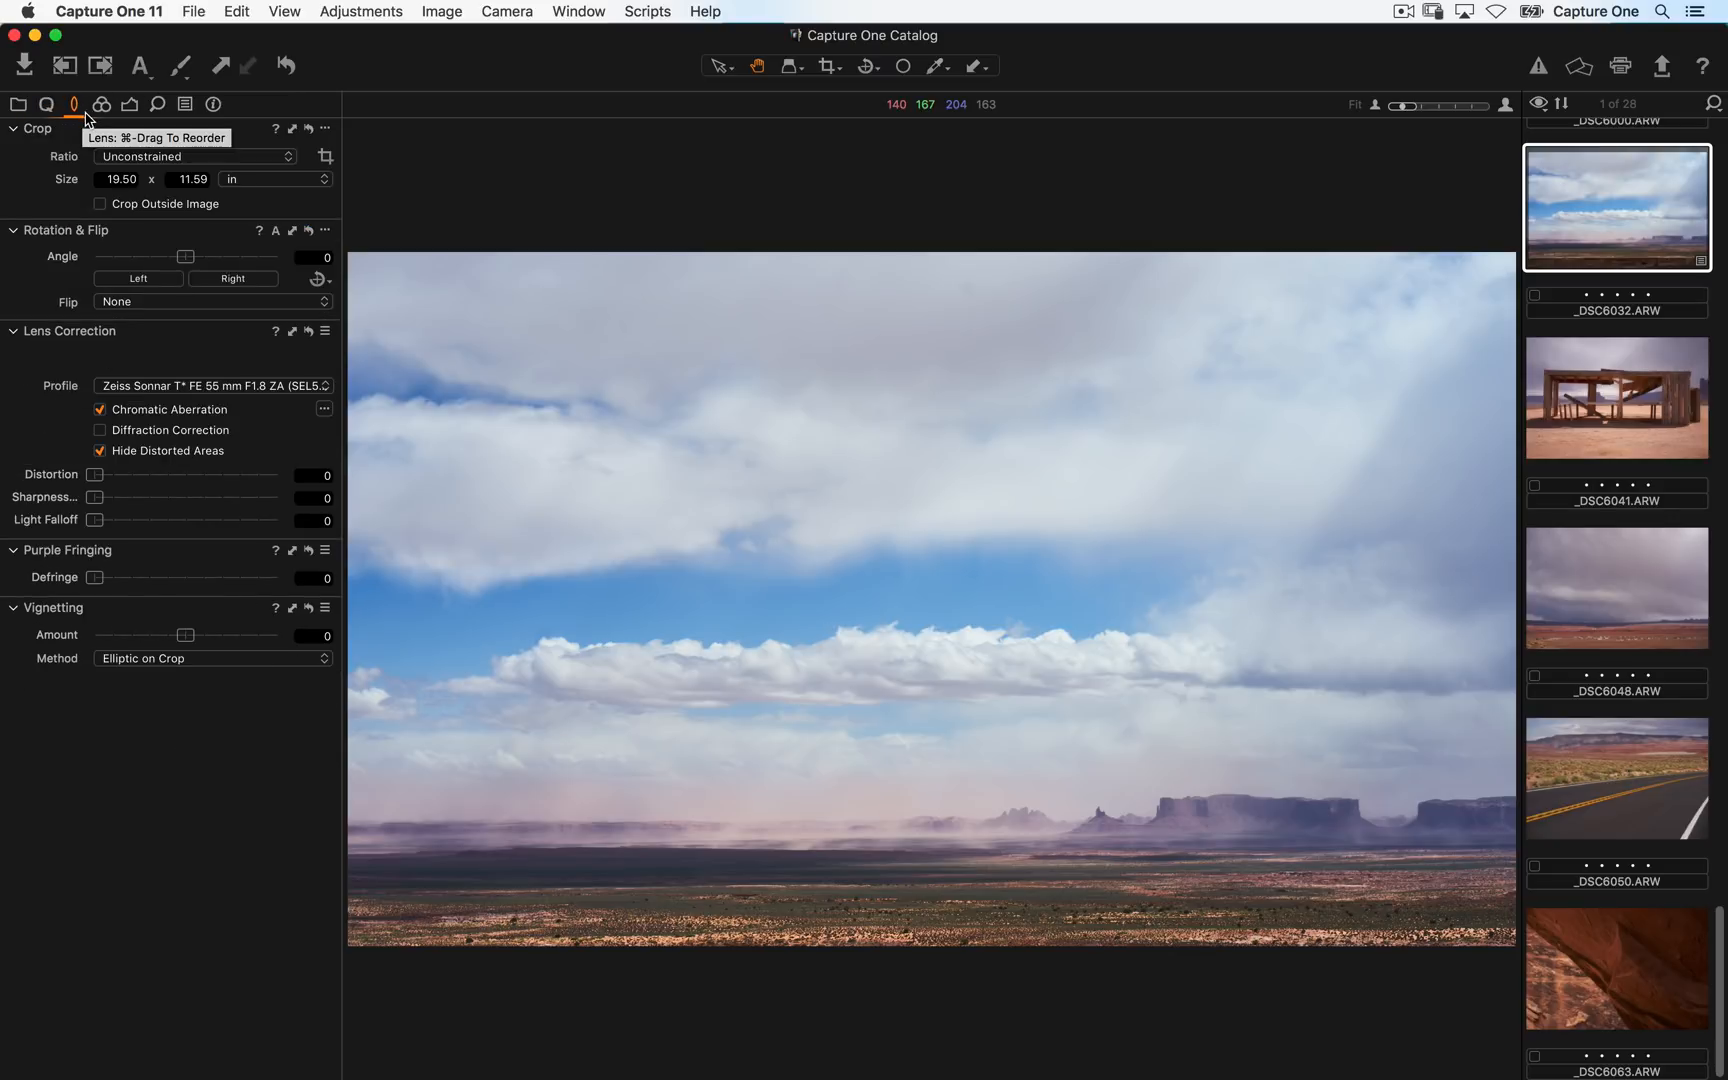
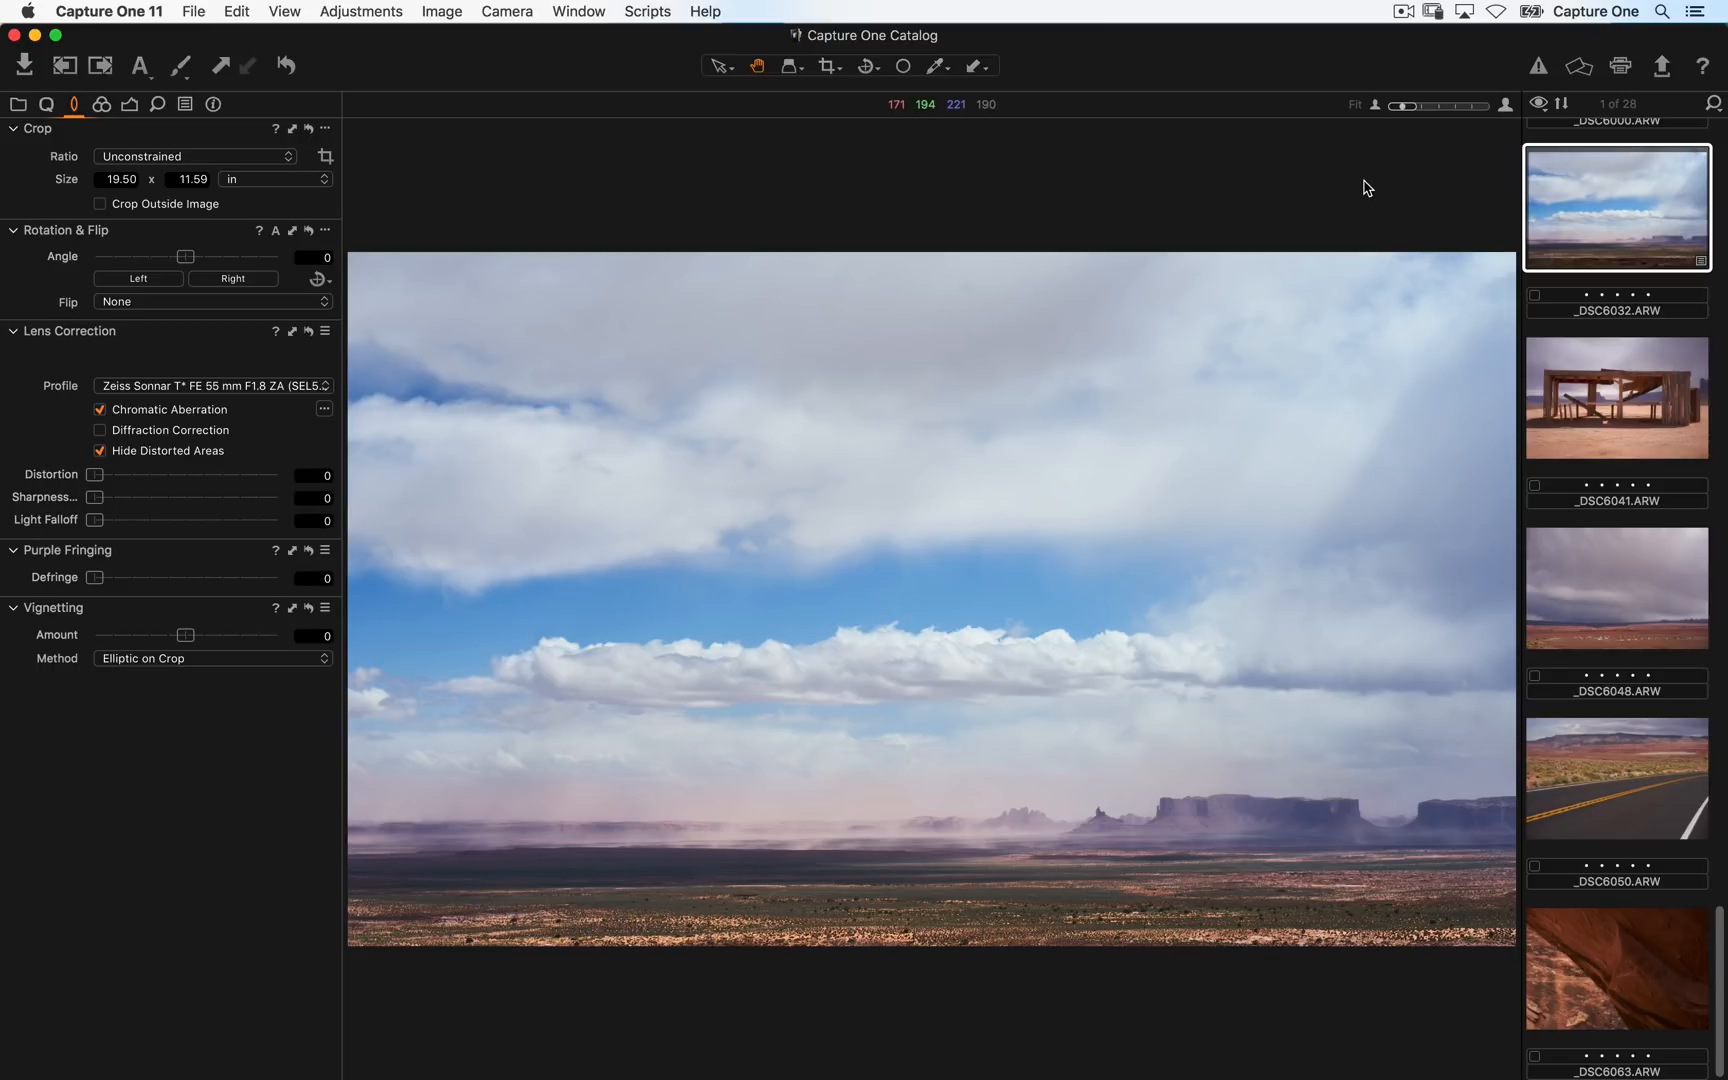
- Browse other images in the grid to compare their lens correction profiles, then return to the cloudy landscape in the viewer
{"action": "key", "text": "alt+super+v"}
{"action": "scroll", "coordinate": [1272, 305], "scroll_direction": "down", "scroll_amount": 5}
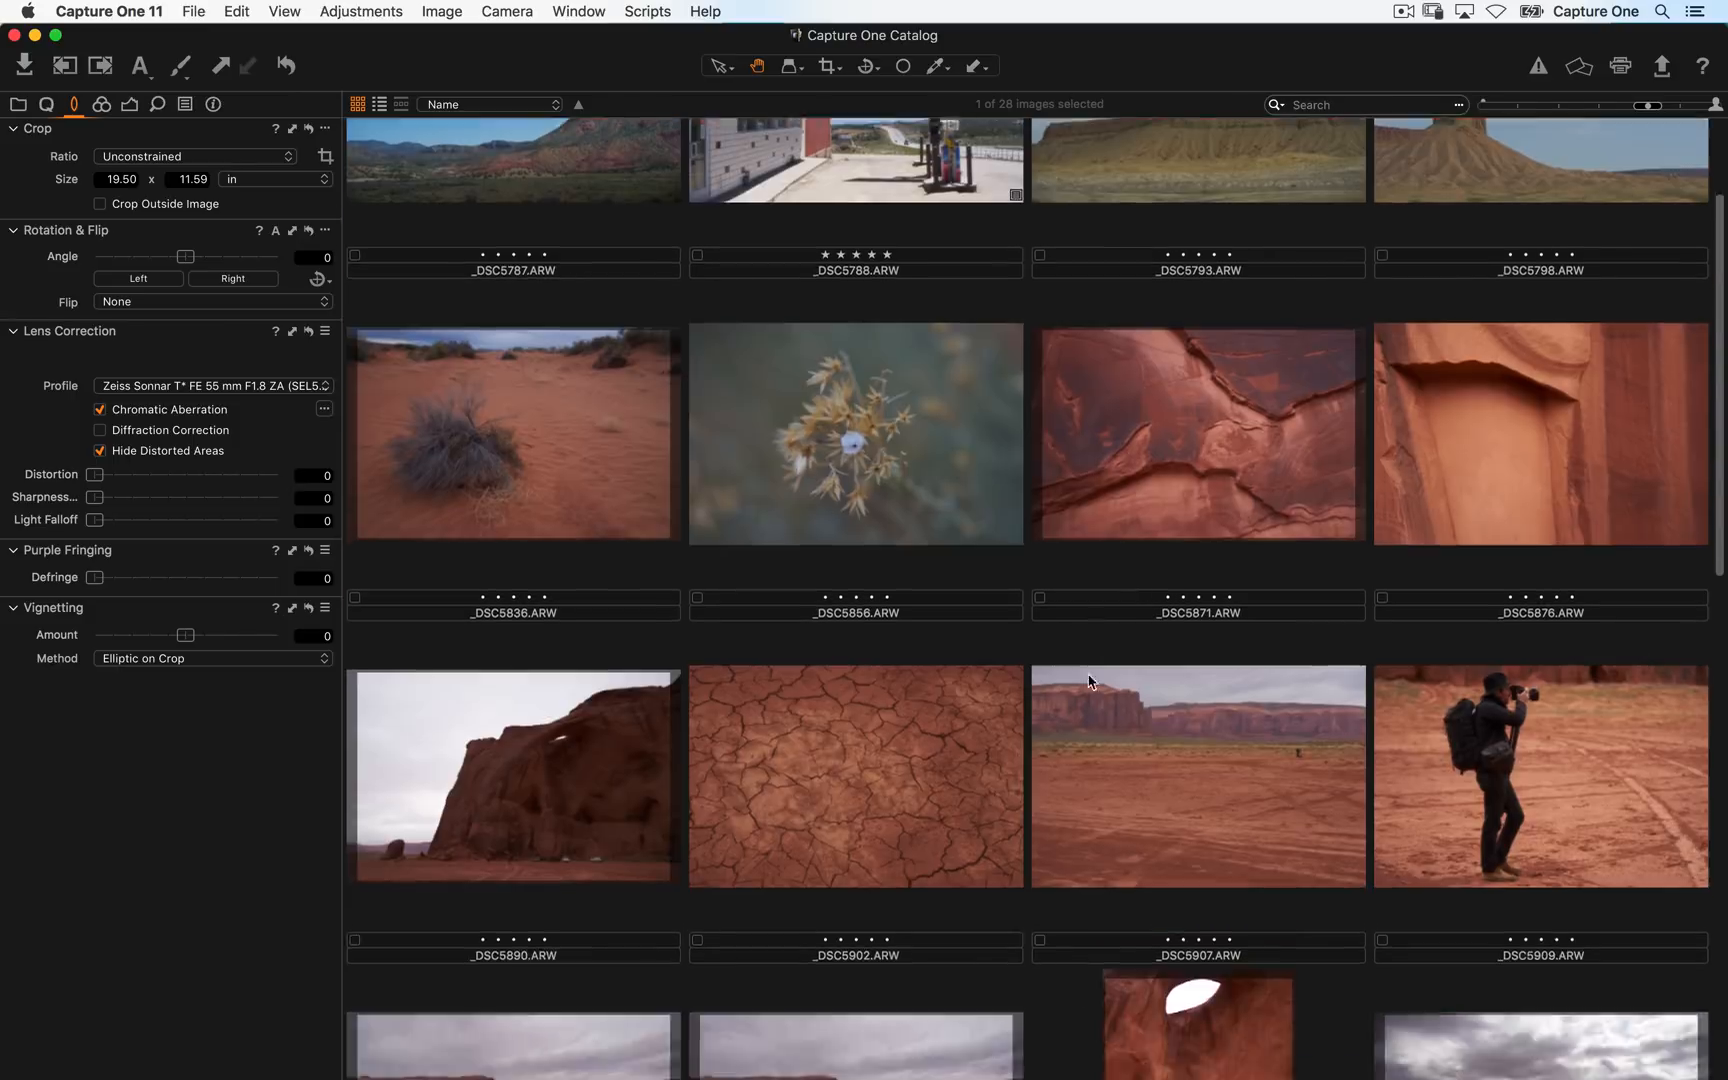
{"action": "scroll", "coordinate": [1265, 265], "scroll_direction": "up", "scroll_amount": 5}
{"action": "left_click", "coordinate": [899, 865]}
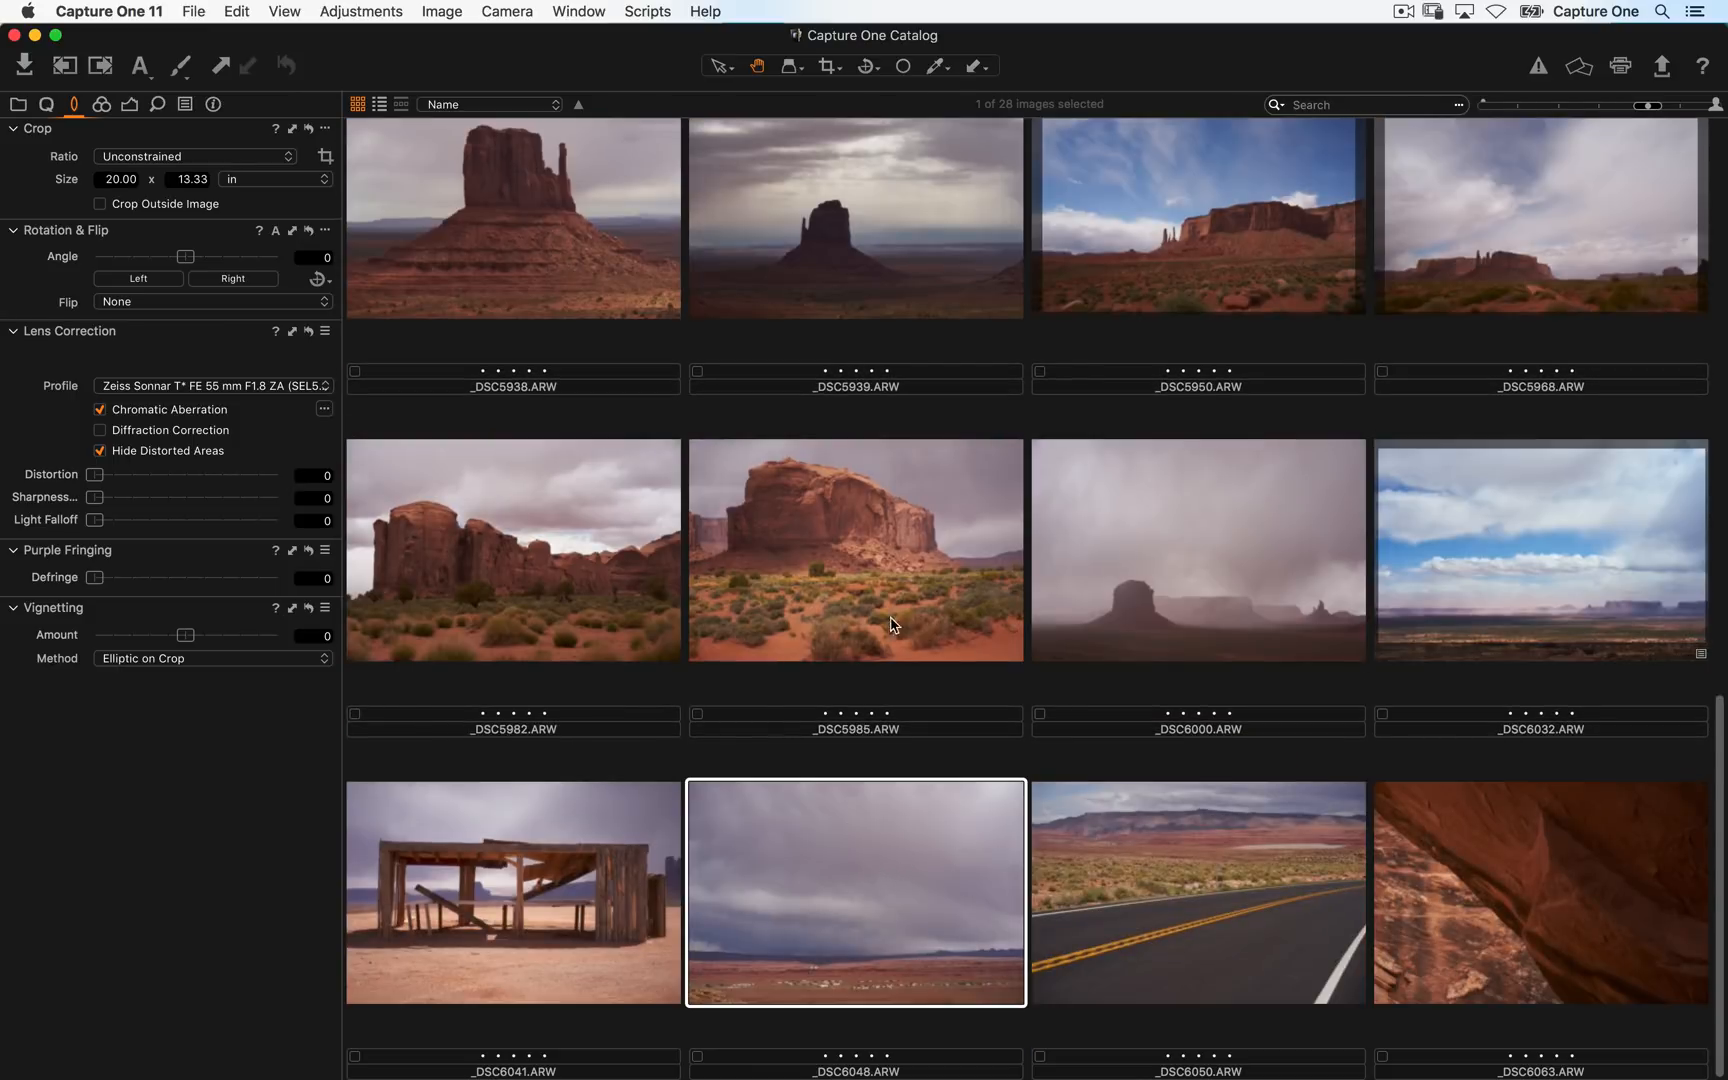
{"action": "scroll", "coordinate": [893, 624], "scroll_direction": "up", "scroll_amount": 7}
{"action": "left_click", "coordinate": [613, 528]}
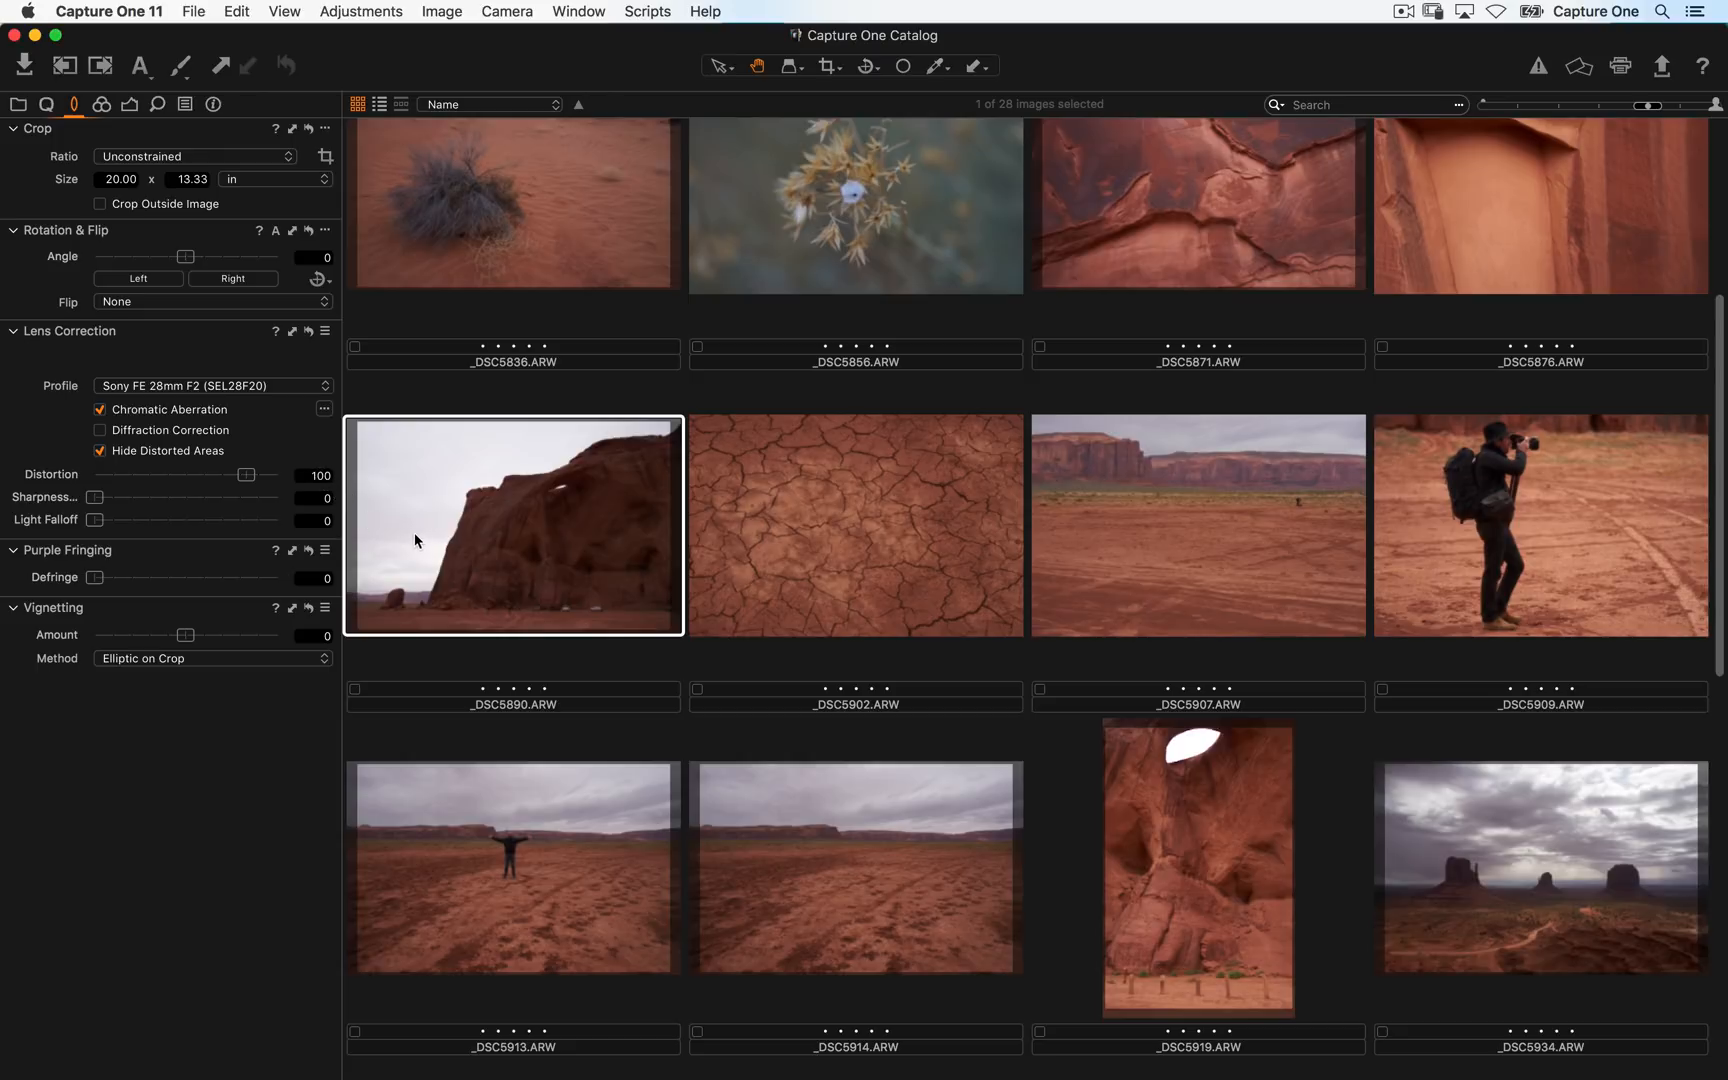
{"action": "scroll", "coordinate": [772, 617], "scroll_direction": "down", "scroll_amount": 10}
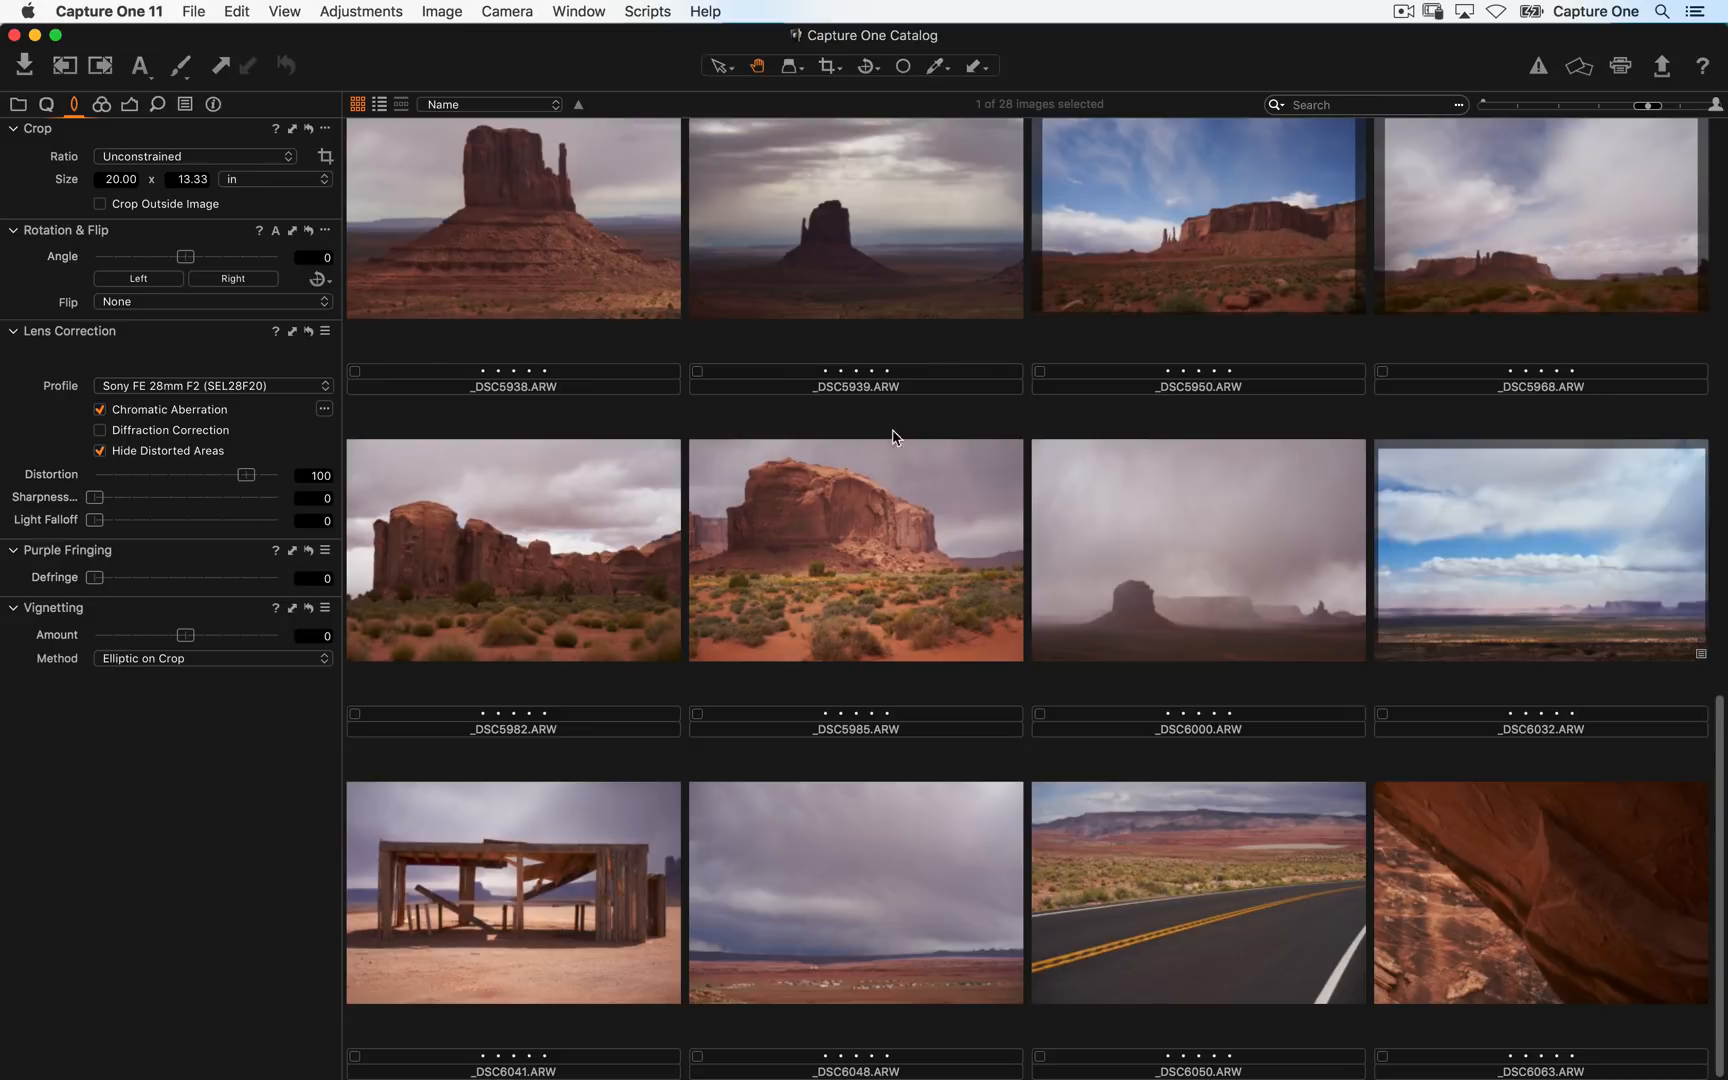
{"action": "left_click", "coordinate": [1575, 520]}
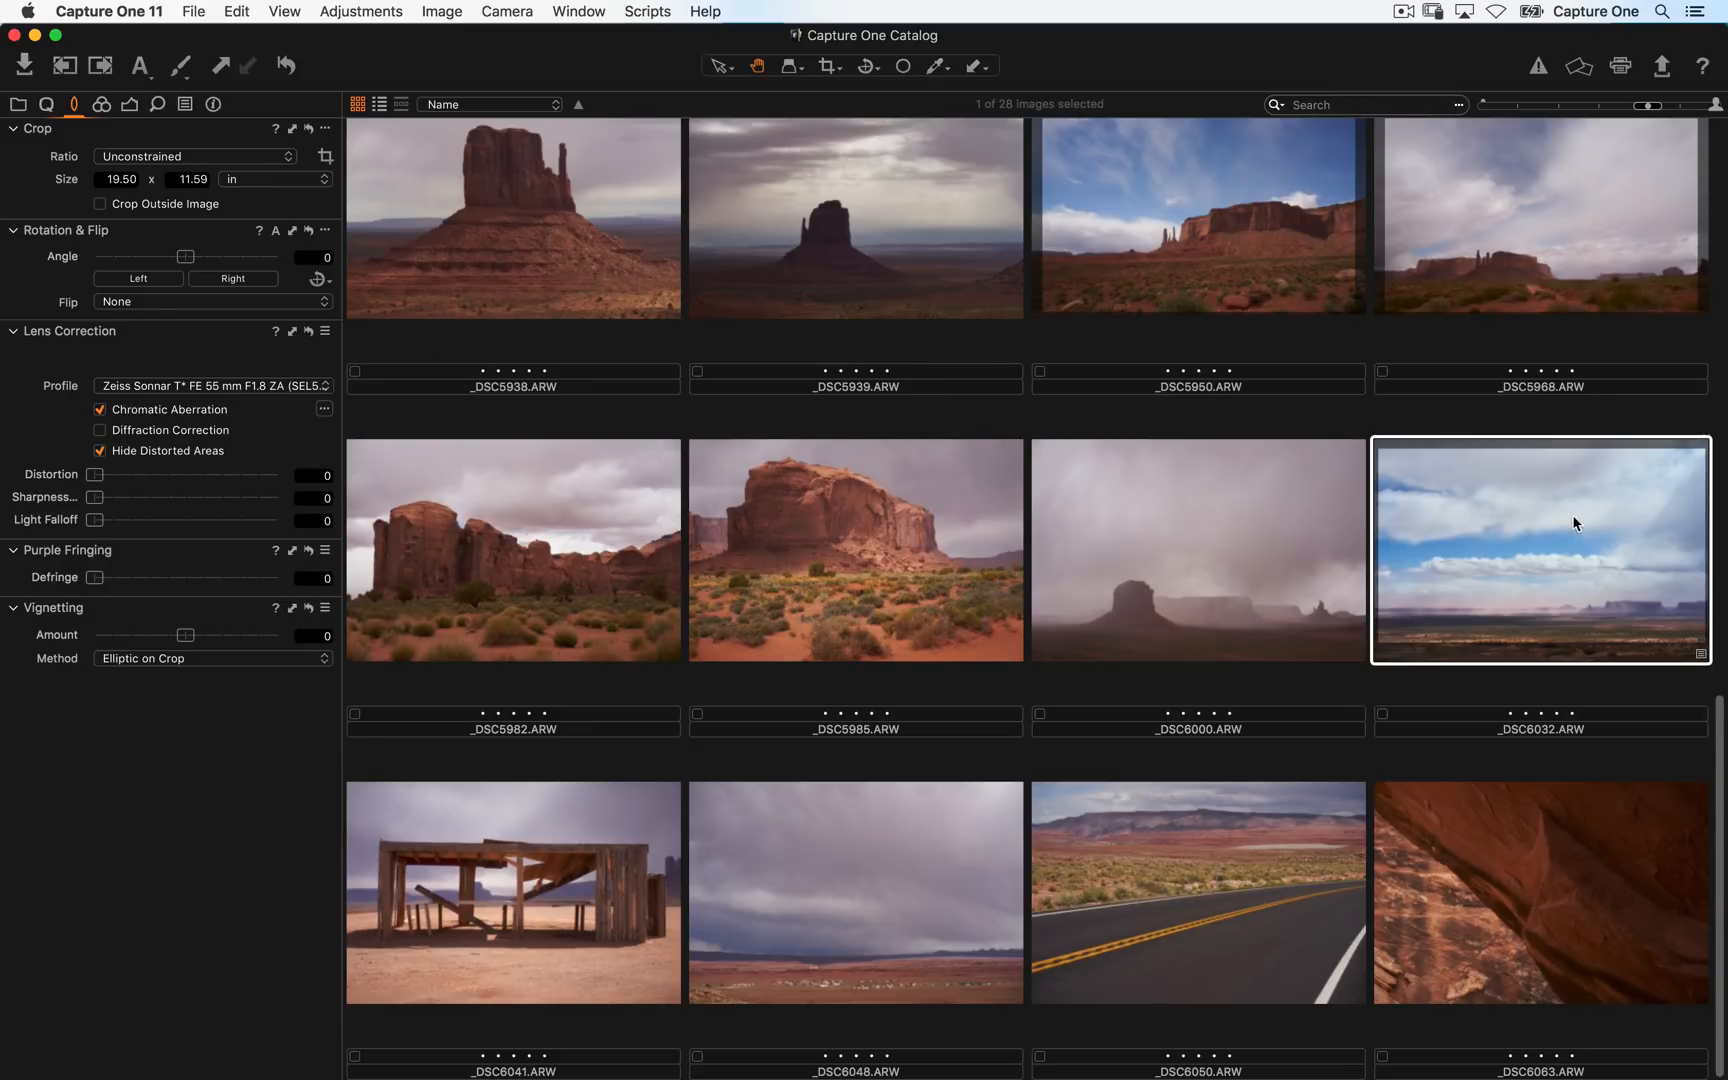
{"action": "key", "text": "alt+super+v"}
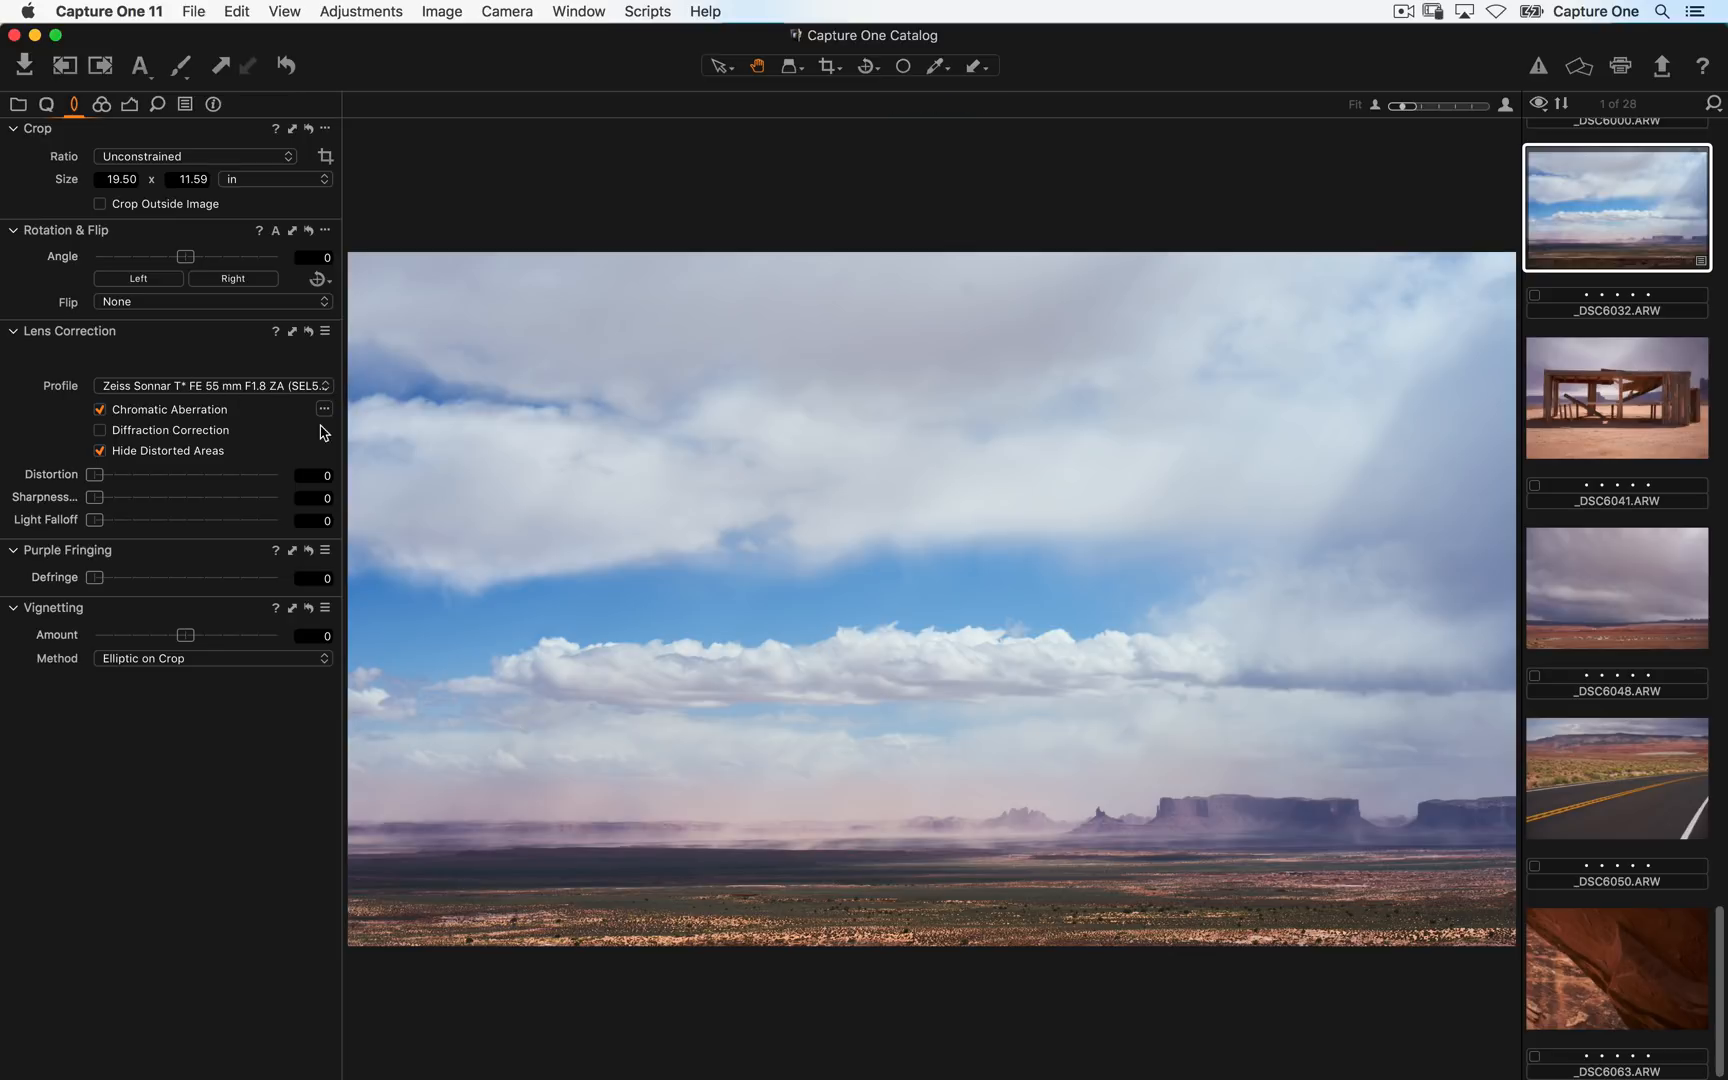
- Switch the lens profile to Manufacturer Profile and back to Zeiss Sonnar T* FE 55 mm F1.8 ZA to compare the correction
{"action": "left_click", "coordinate": [255, 390]}
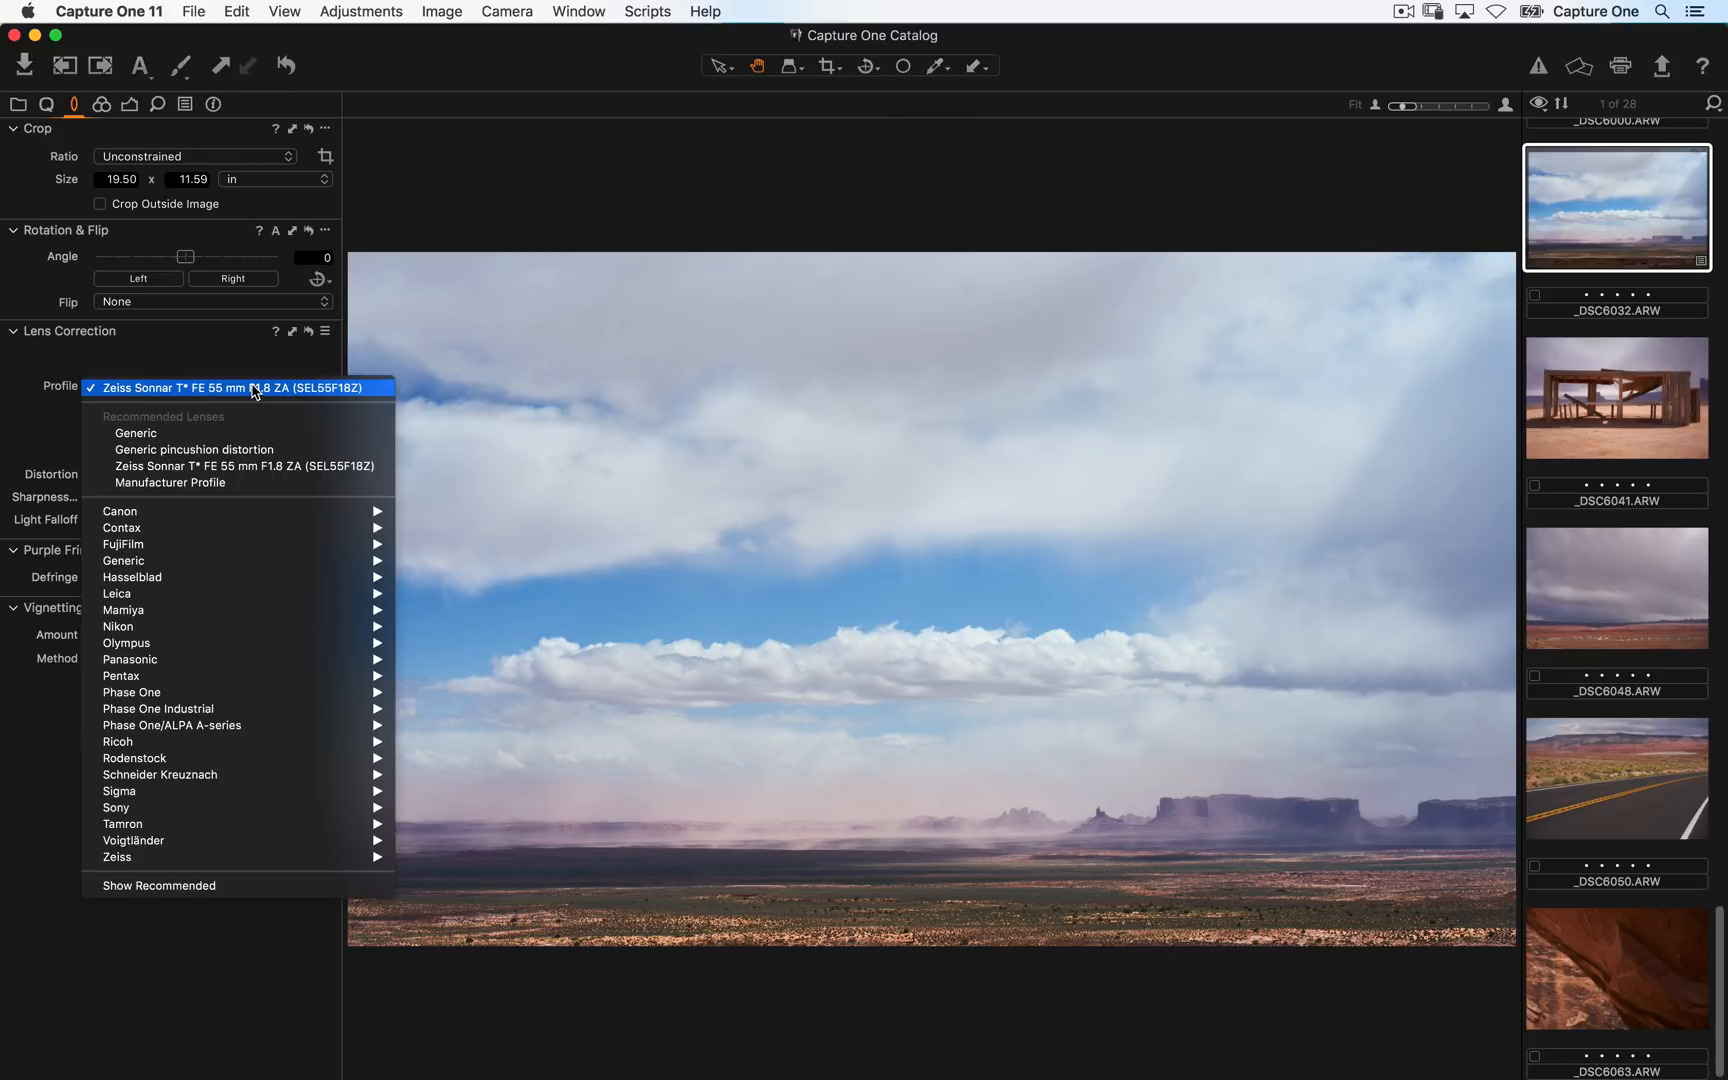
{"action": "left_click", "coordinate": [279, 484]}
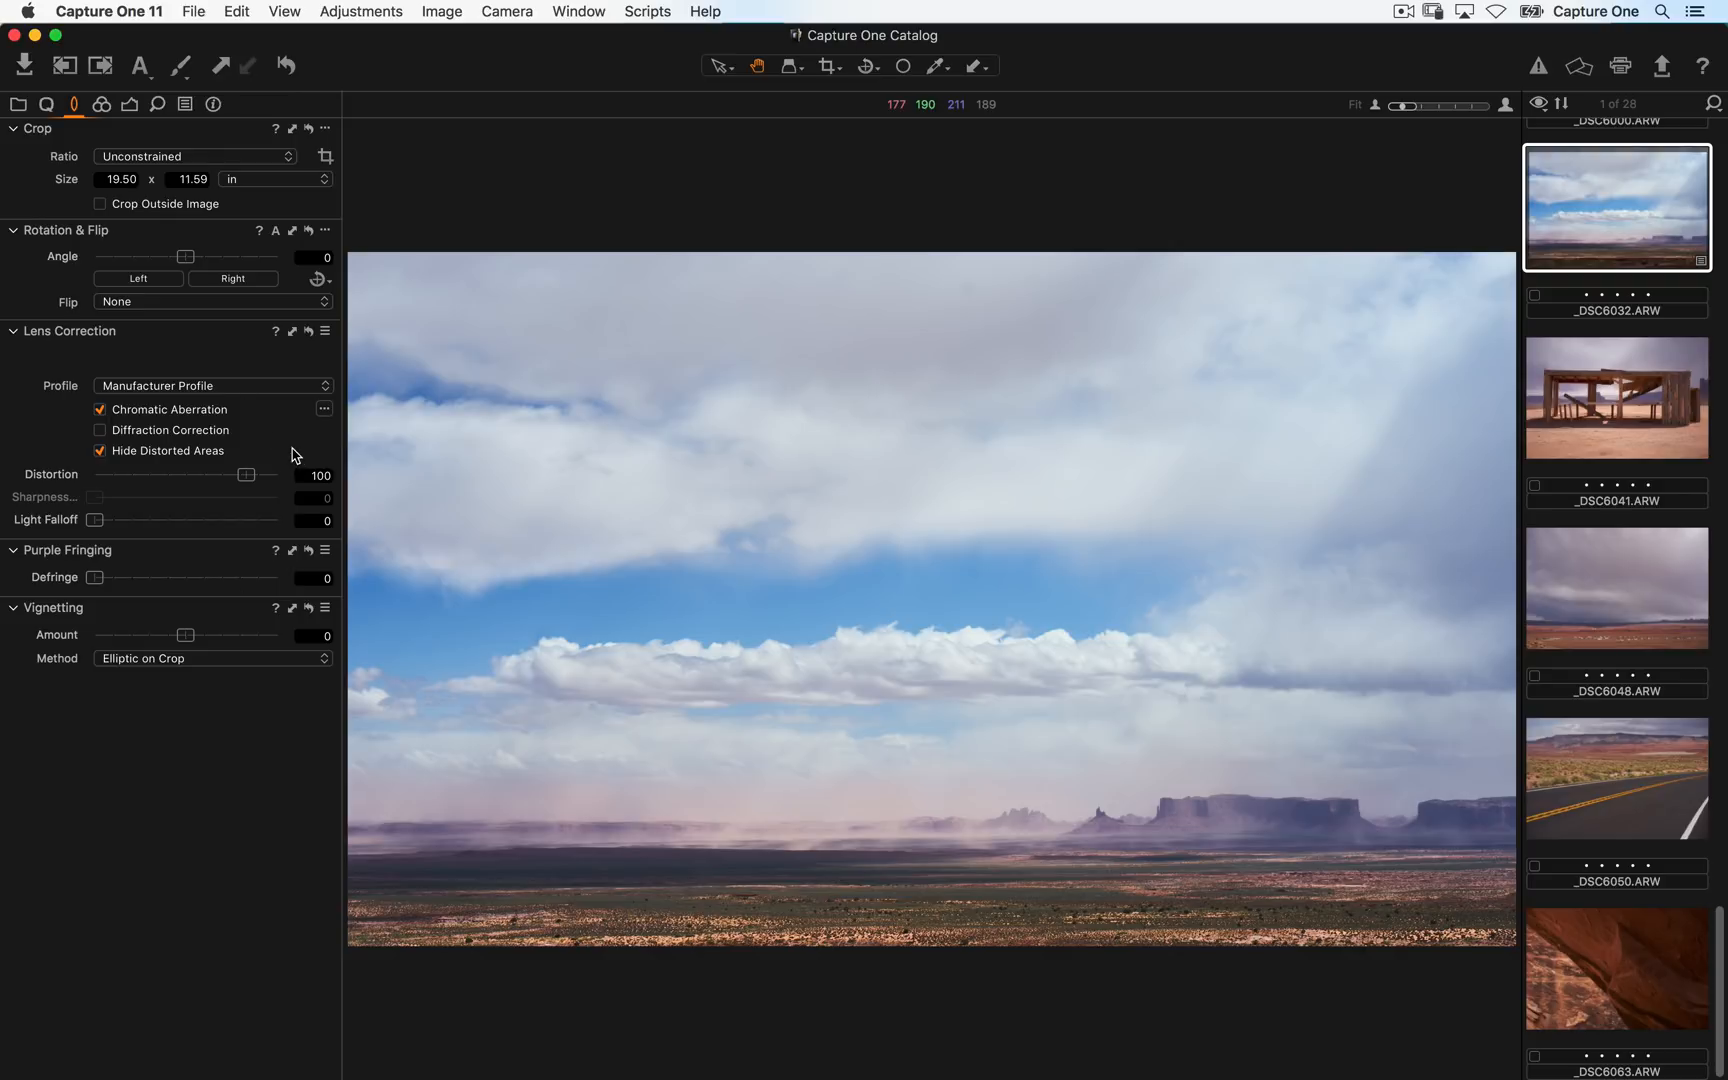
{"action": "left_click", "coordinate": [246, 385]}
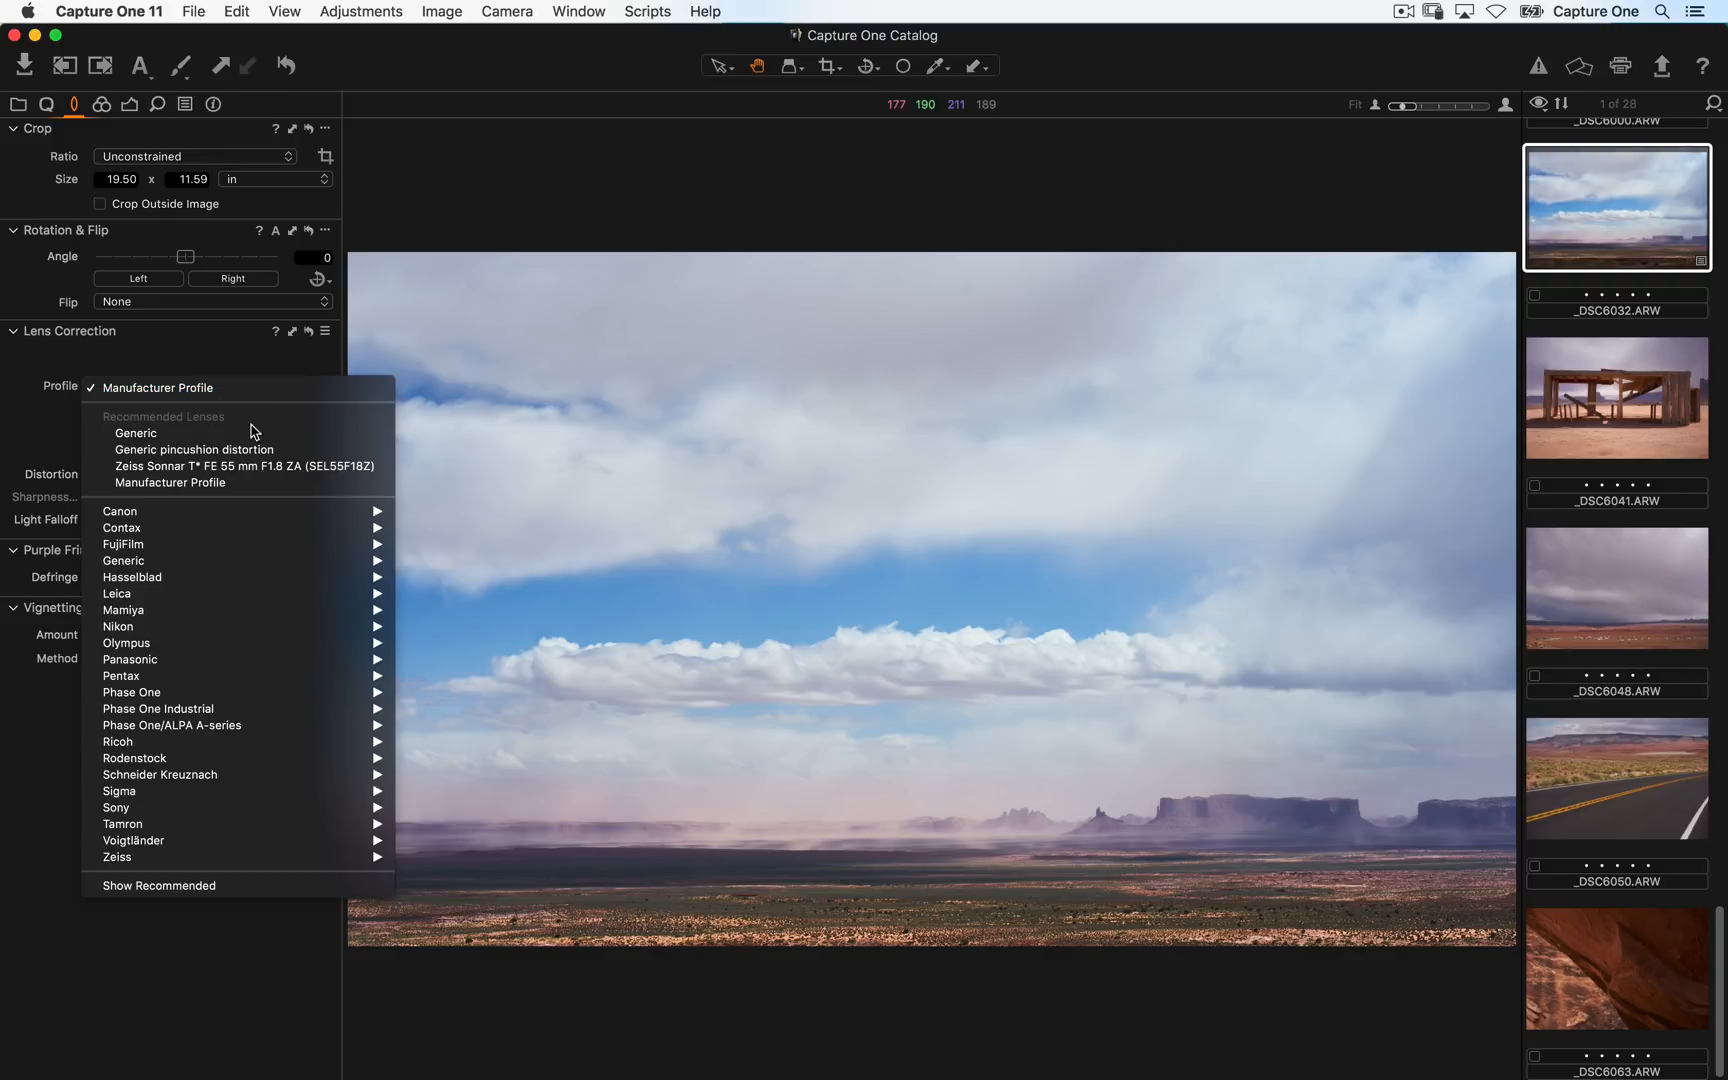
{"action": "left_click", "coordinate": [252, 466]}
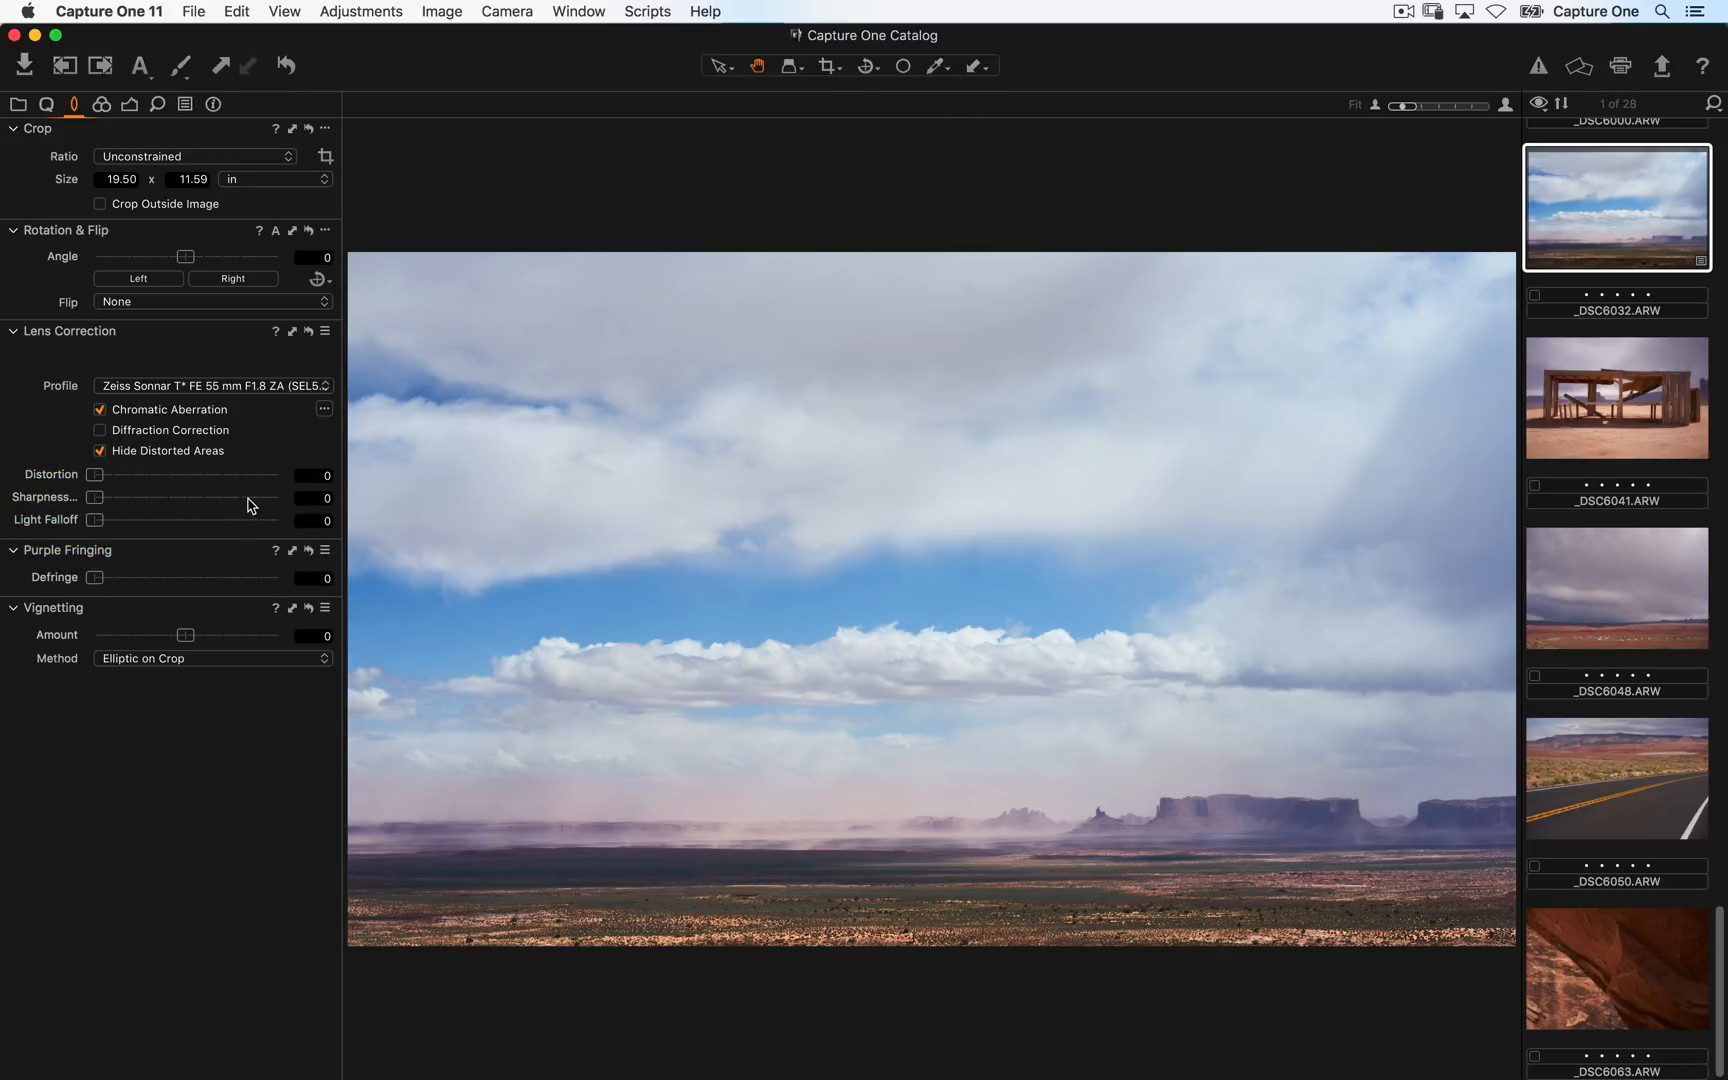
{"action": "left_click", "coordinate": [280, 388]}
{"action": "left_click", "coordinate": [222, 486]}
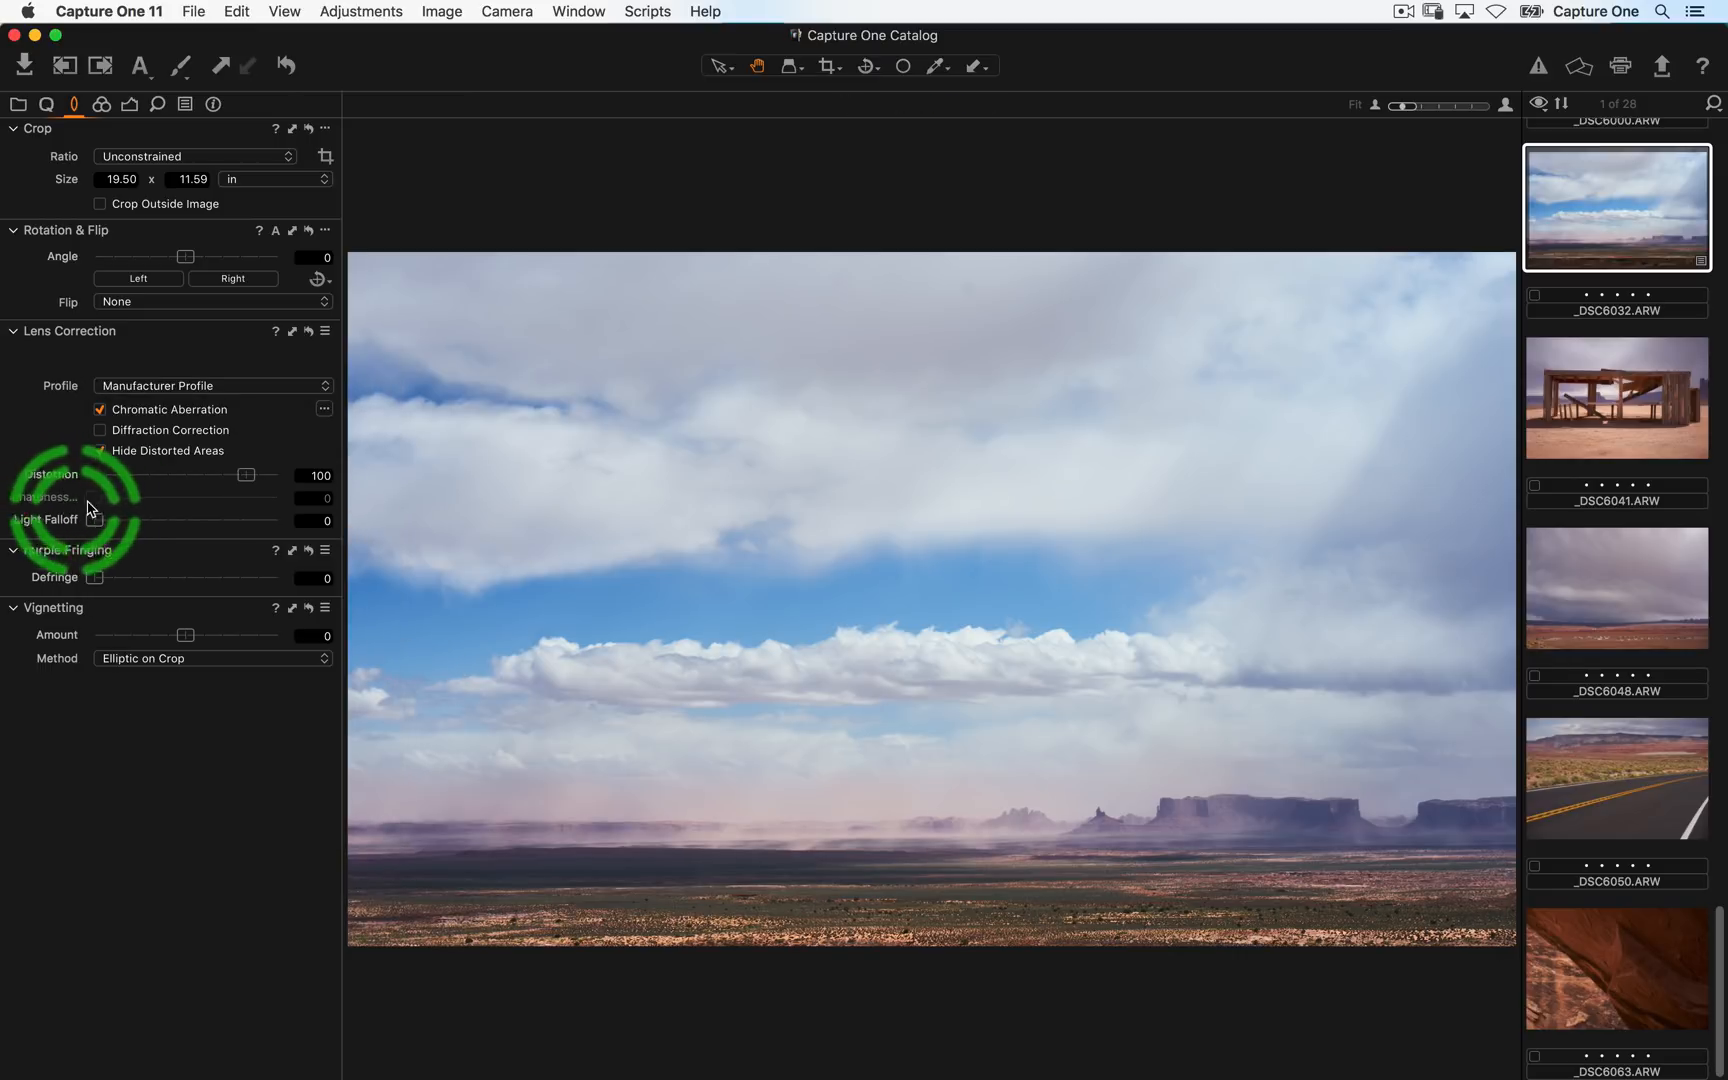
{"action": "left_click", "coordinate": [240, 386]}
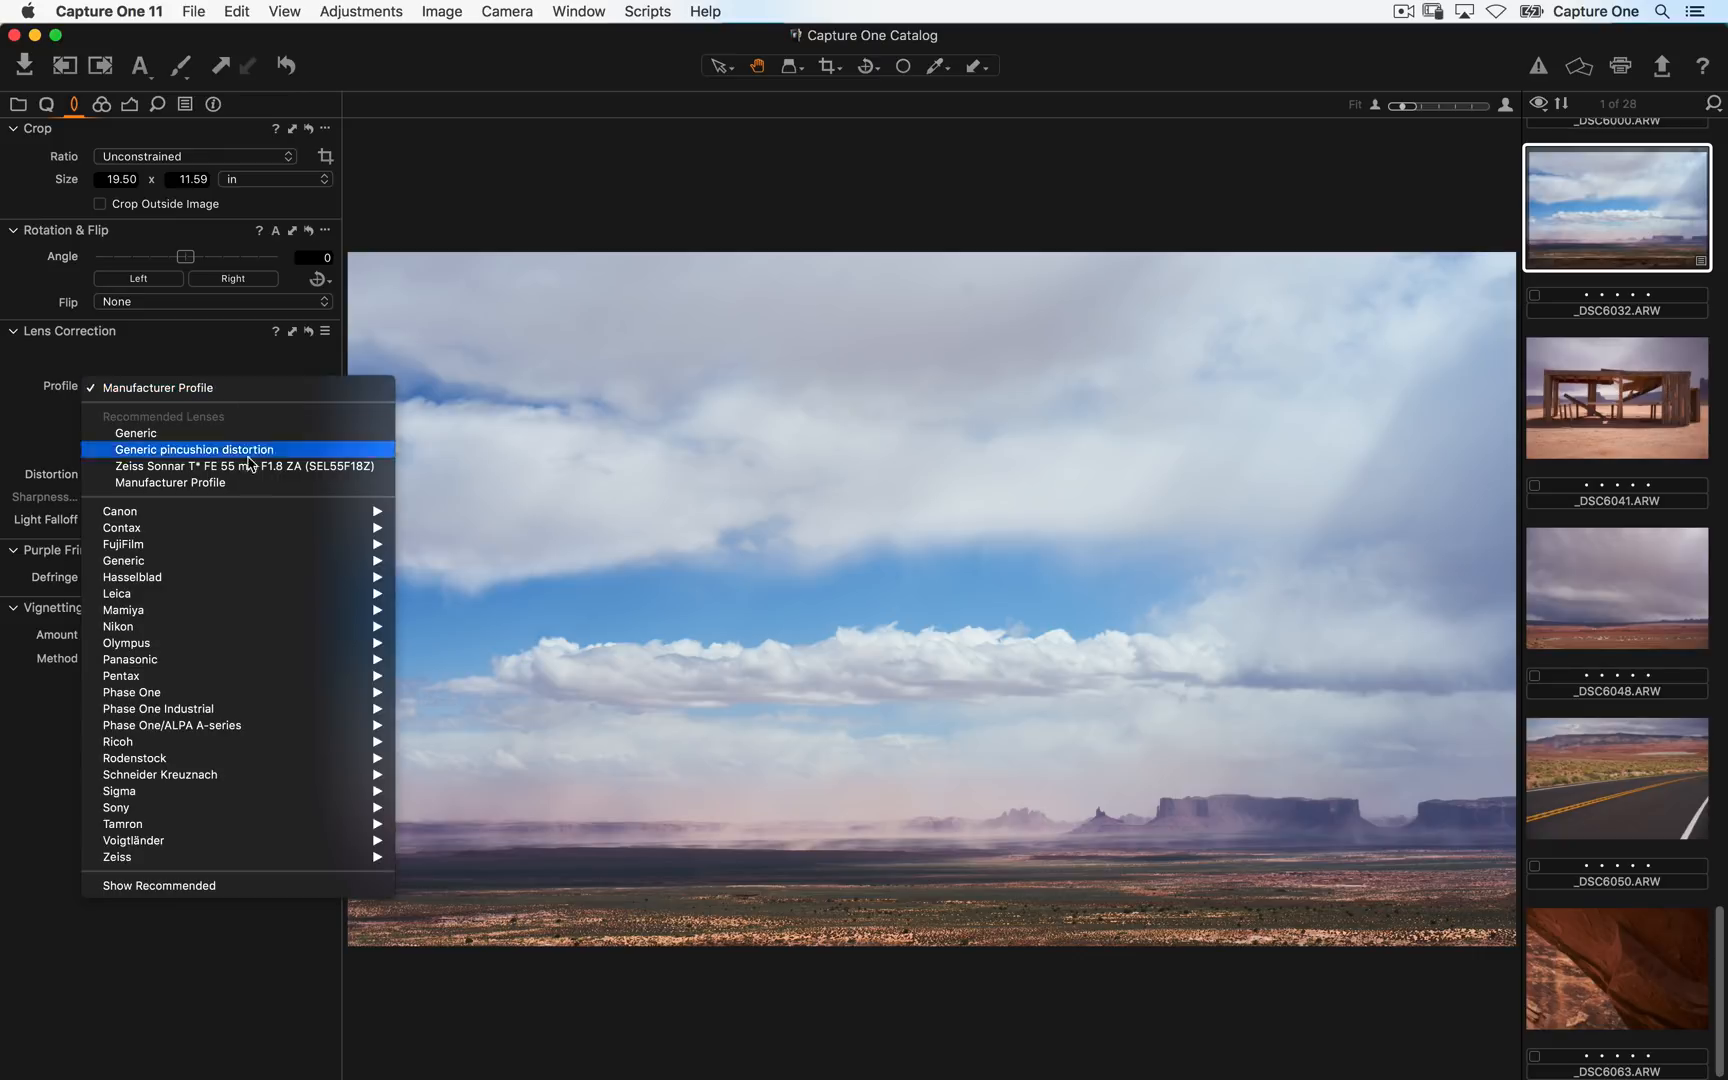
{"action": "left_click", "coordinate": [268, 463]}
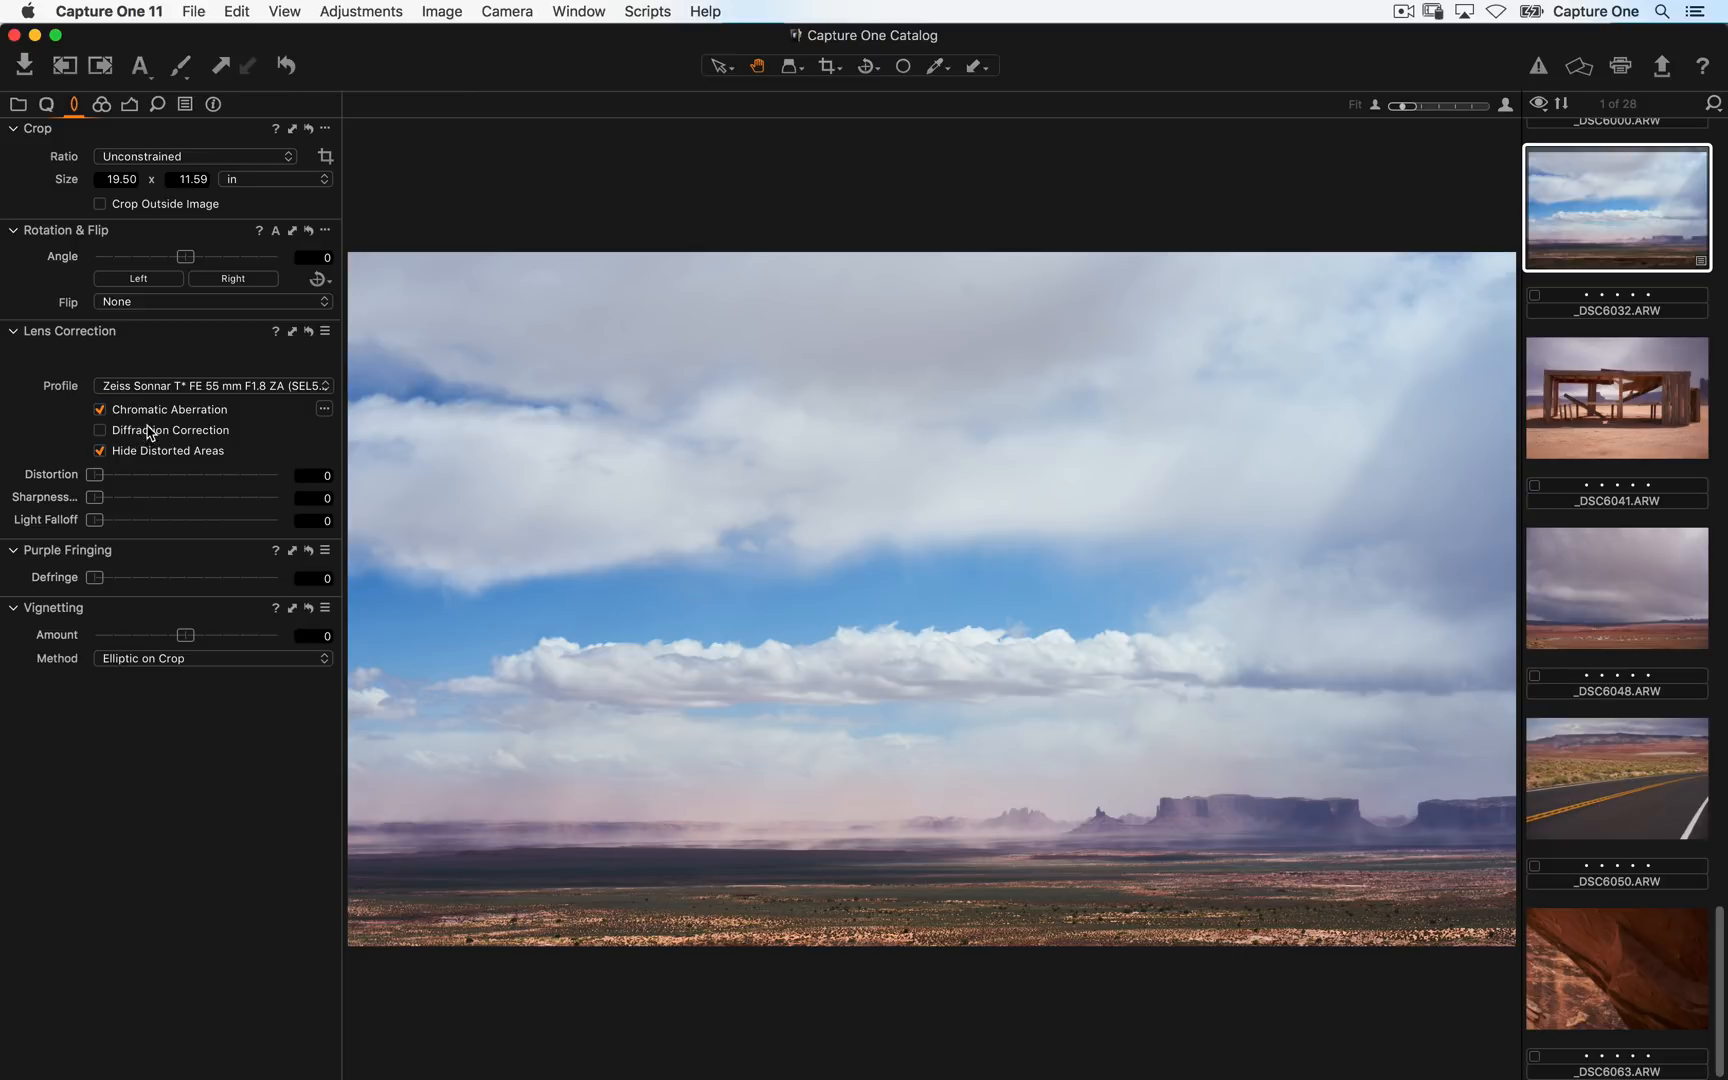
- Open the color tools and select each color range in the Color Editor in turn
{"action": "left_click", "coordinate": [103, 104]}
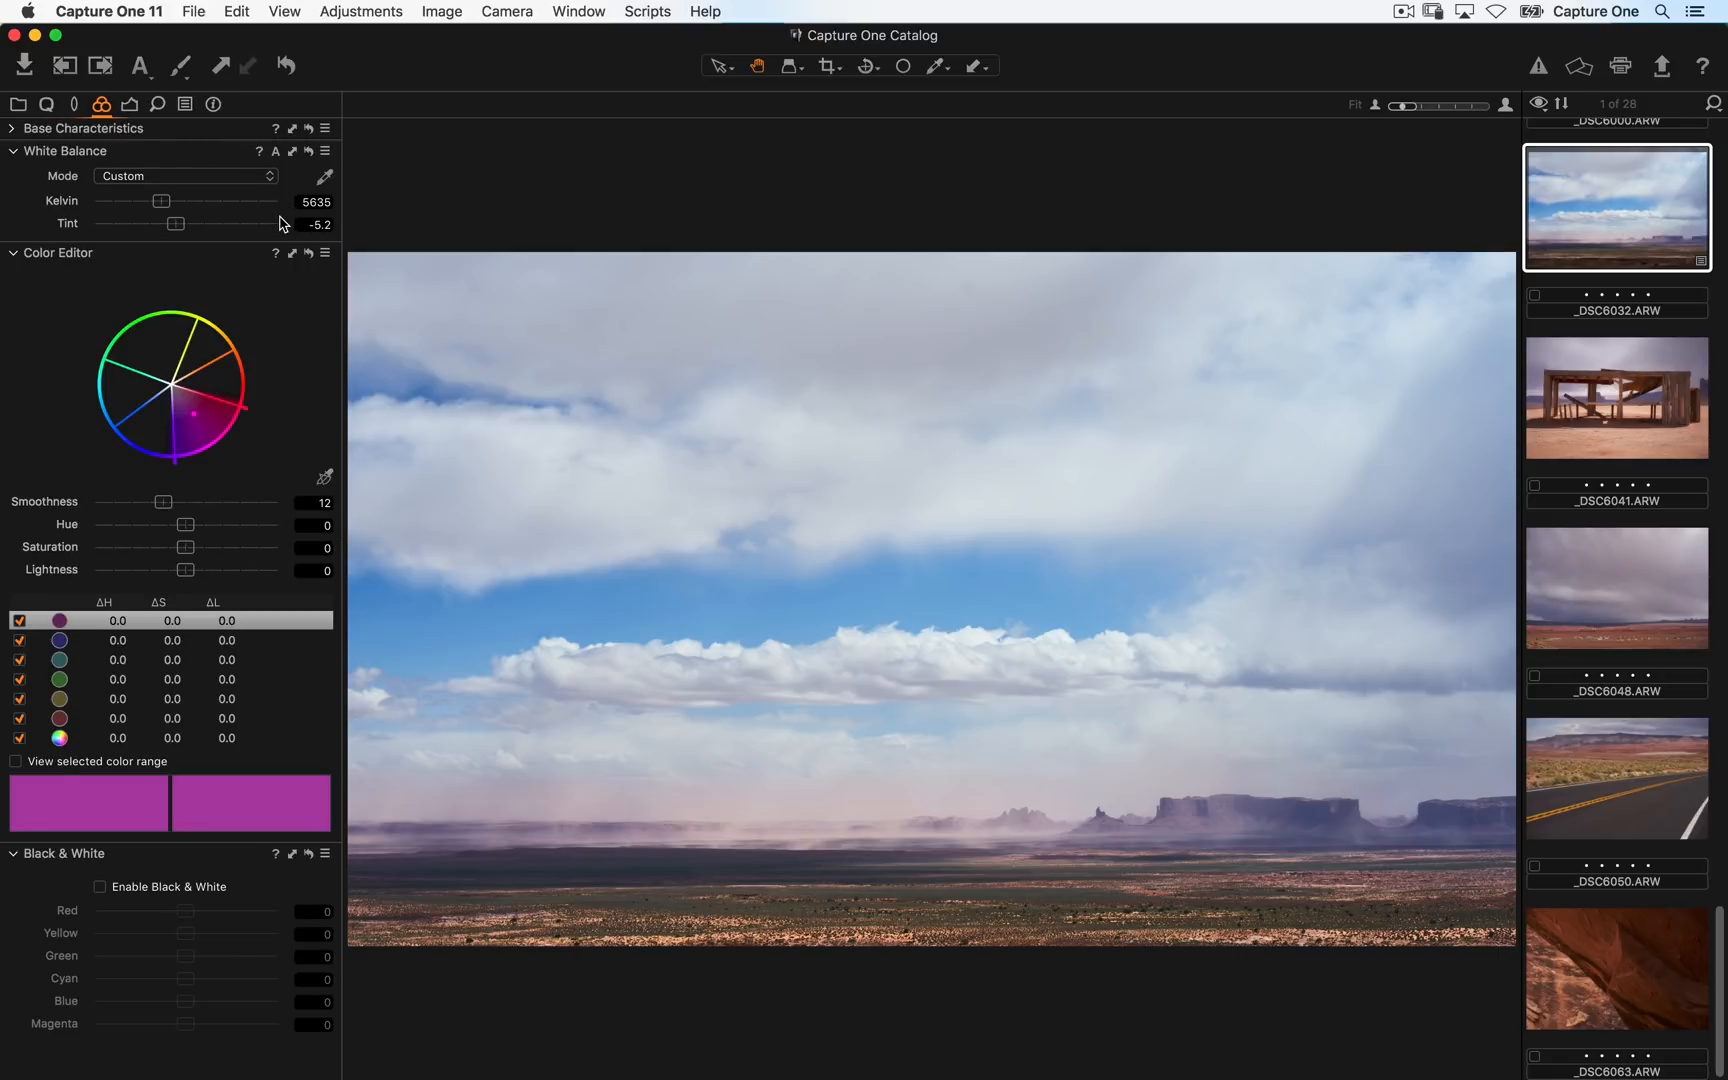
{"action": "left_click", "coordinate": [12, 130]}
{"action": "left_click", "coordinate": [12, 134]}
{"action": "left_click", "coordinate": [182, 891]}
{"action": "left_click", "coordinate": [94, 640]}
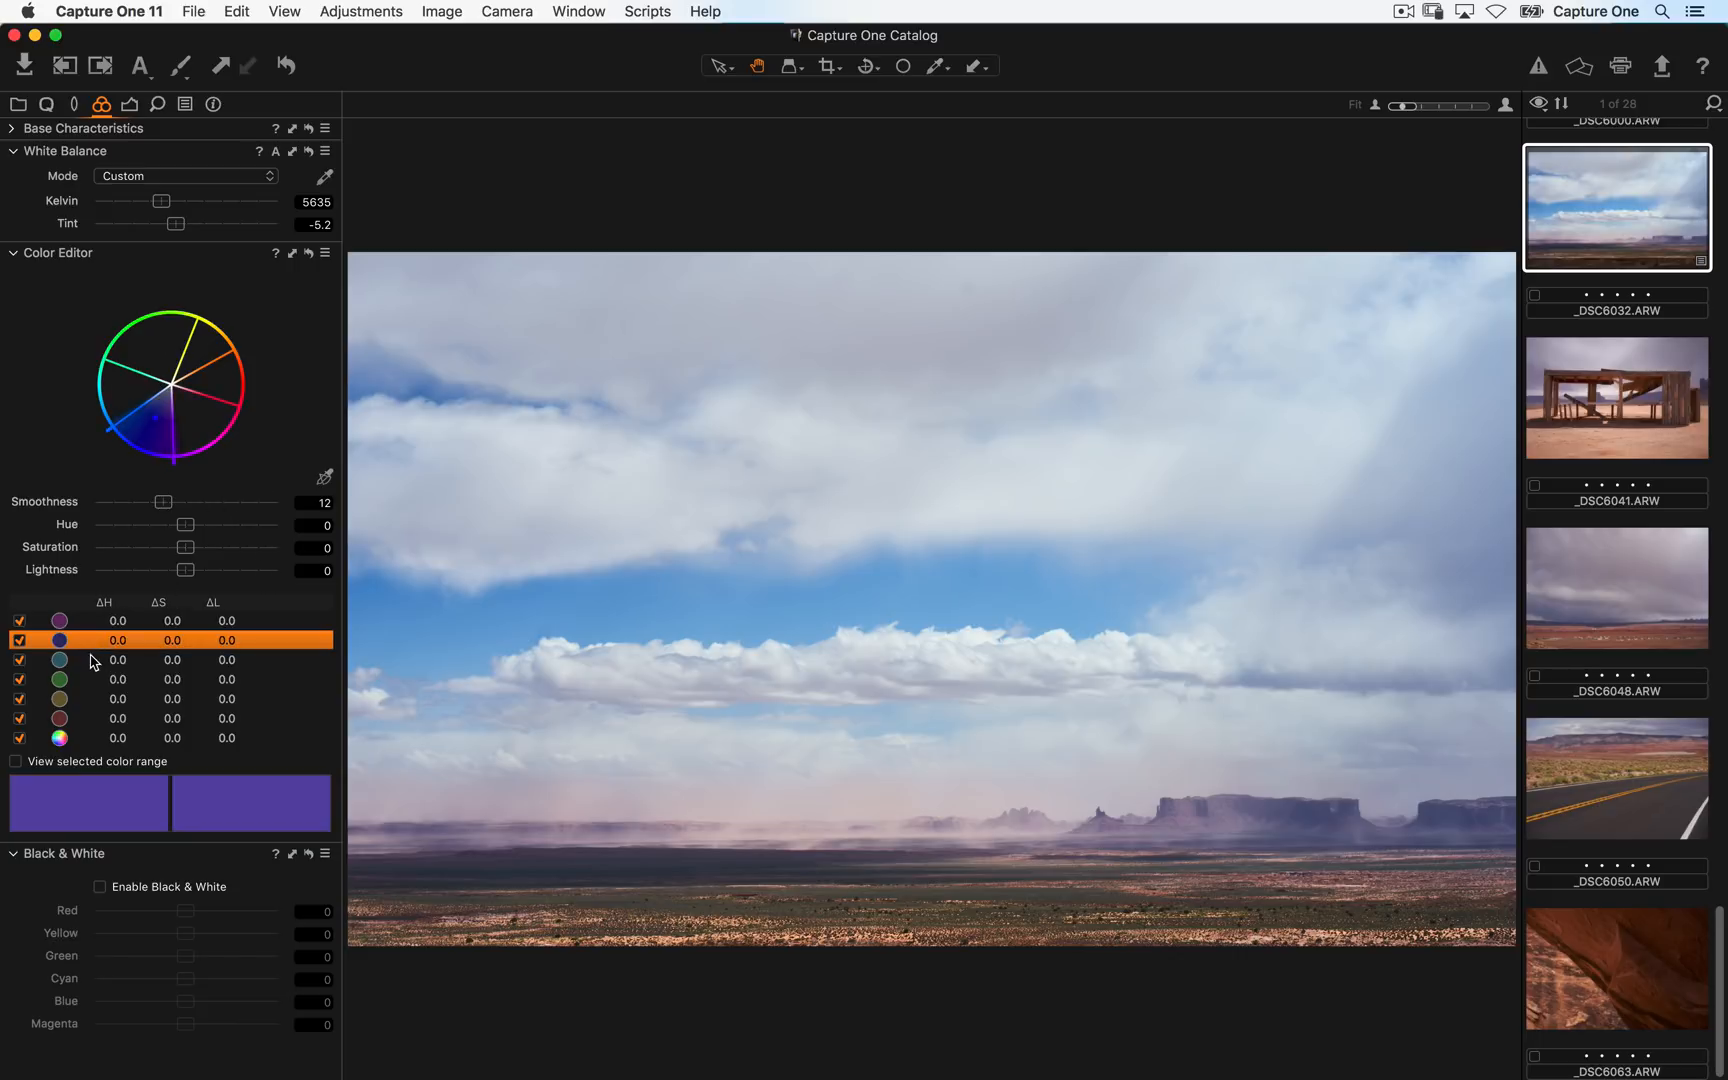
{"action": "left_click", "coordinate": [92, 660]}
{"action": "left_click", "coordinate": [94, 680]}
{"action": "left_click", "coordinate": [94, 699]}
{"action": "left_click", "coordinate": [94, 718]}
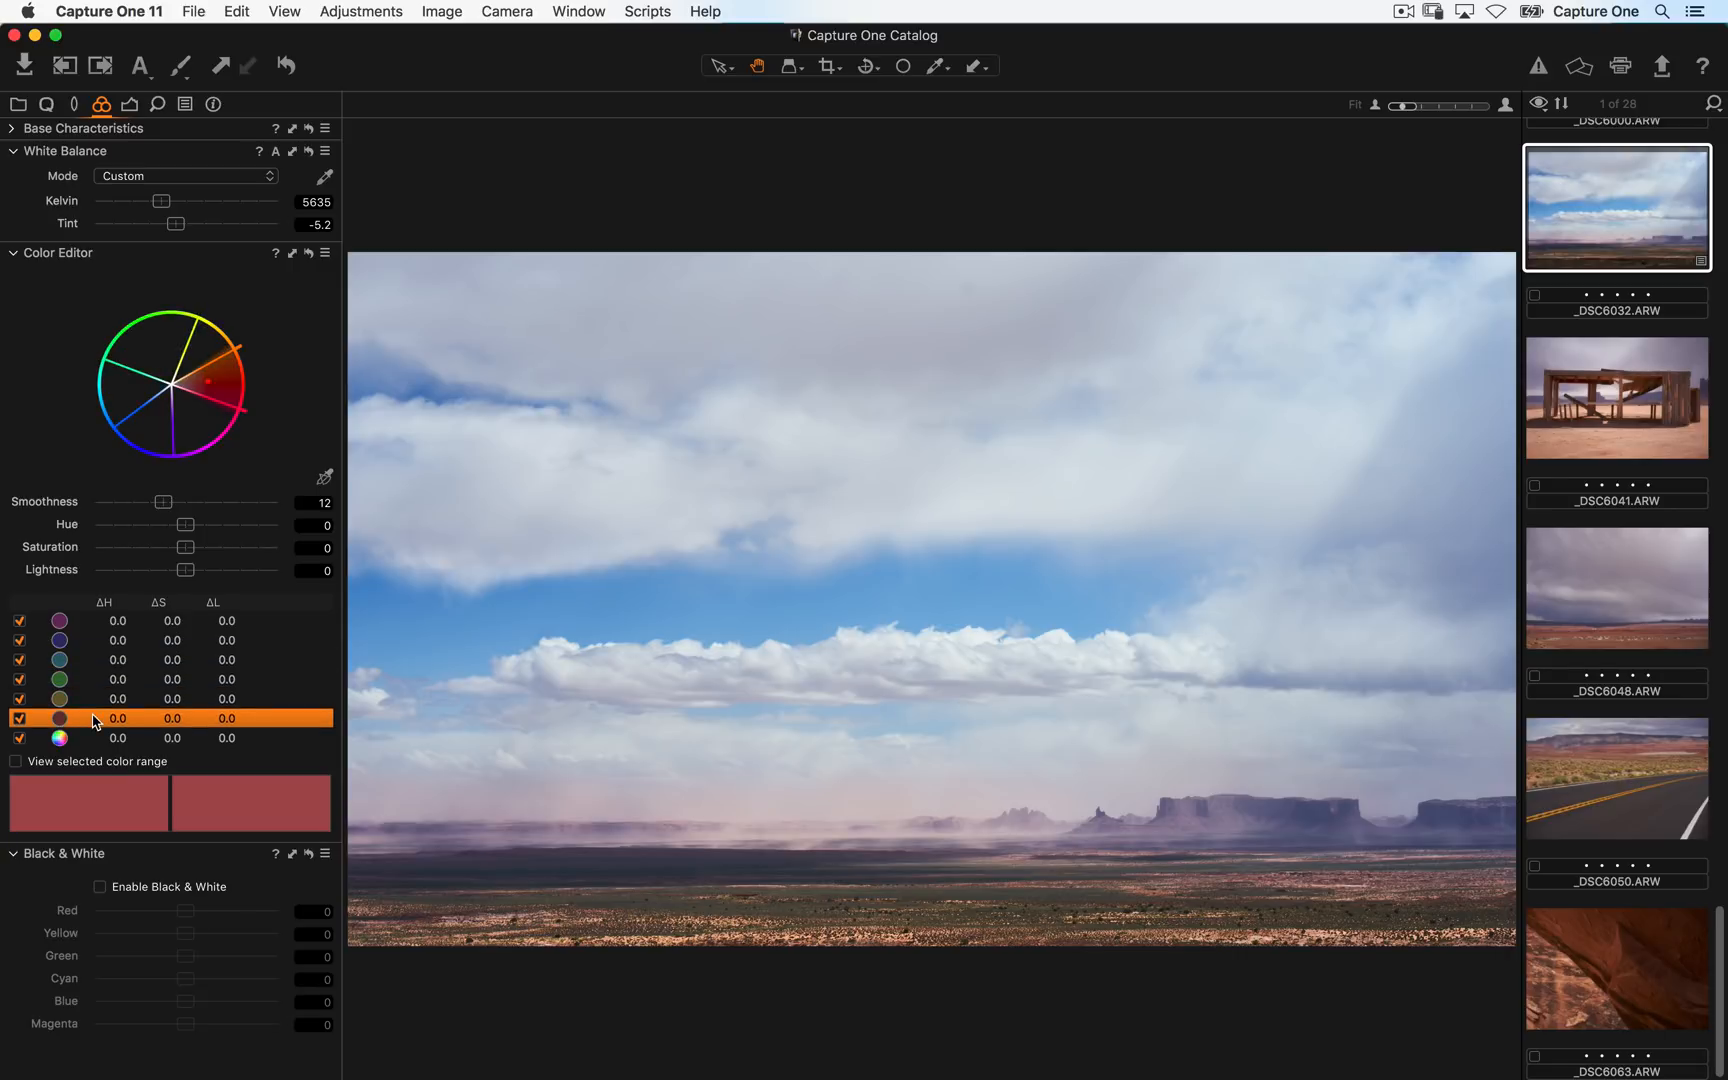
{"action": "left_click", "coordinate": [90, 619]}
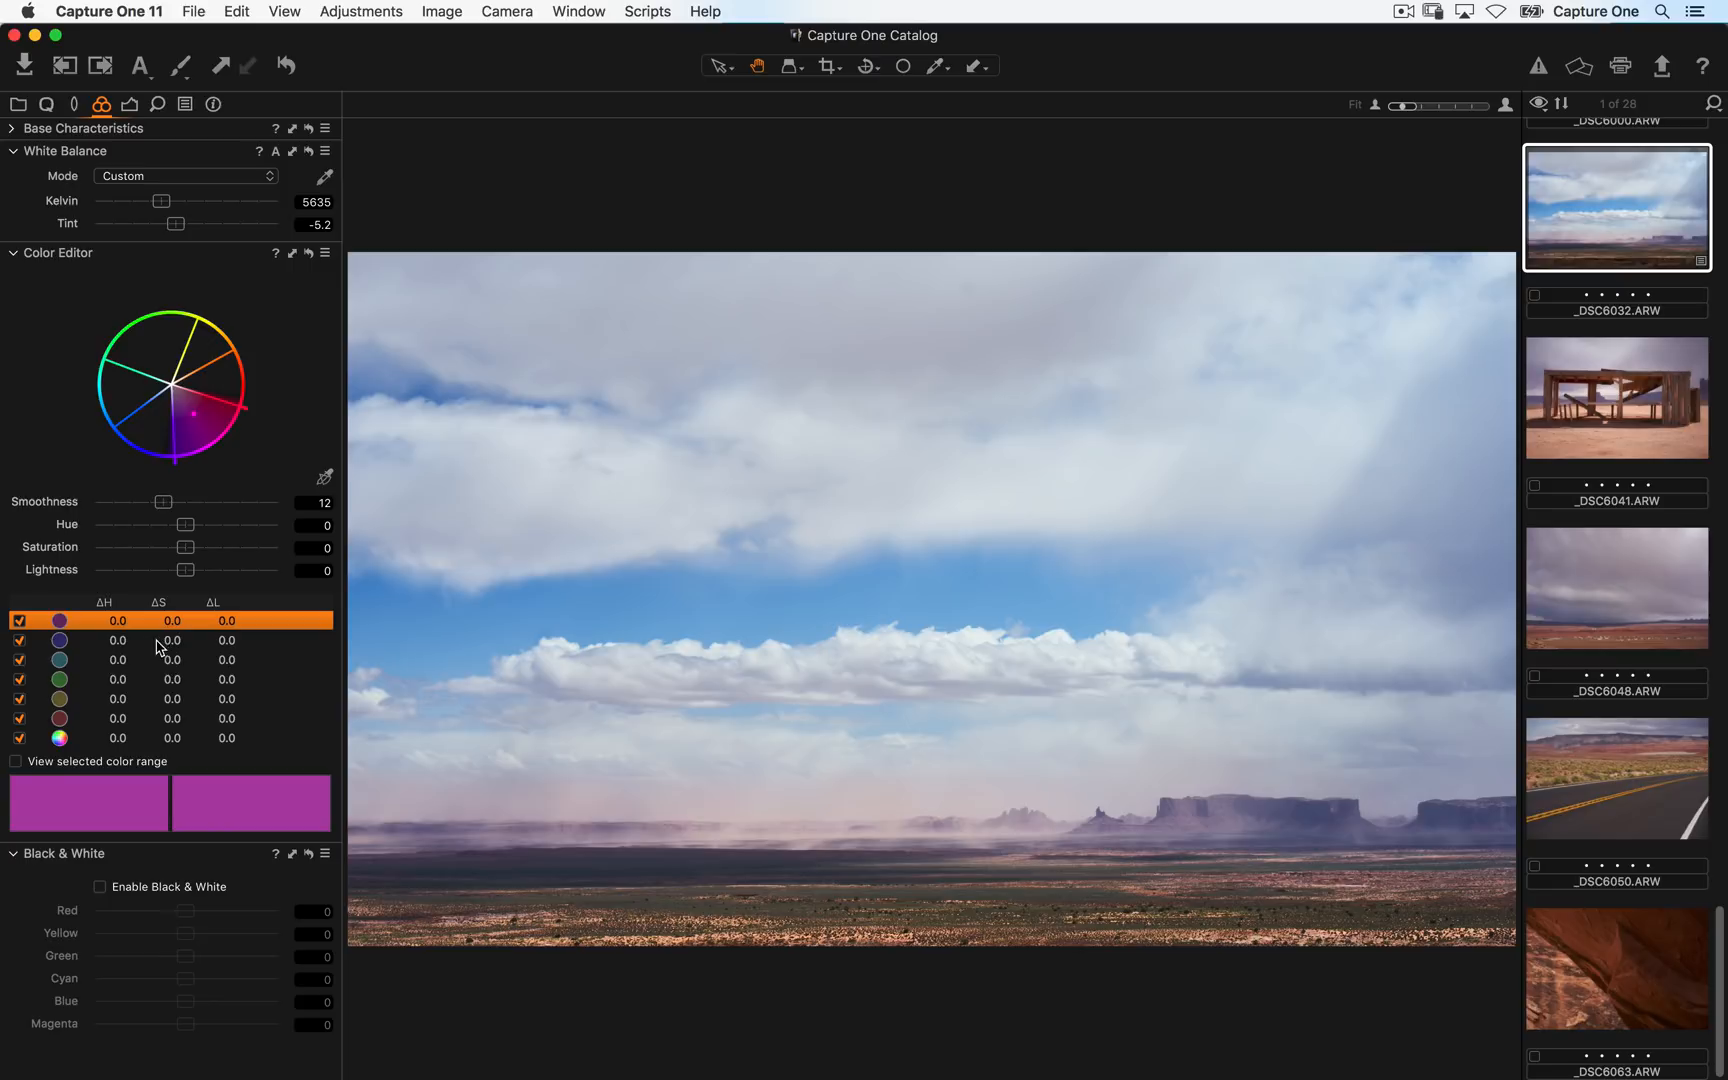
{"action": "left_click", "coordinate": [125, 640]}
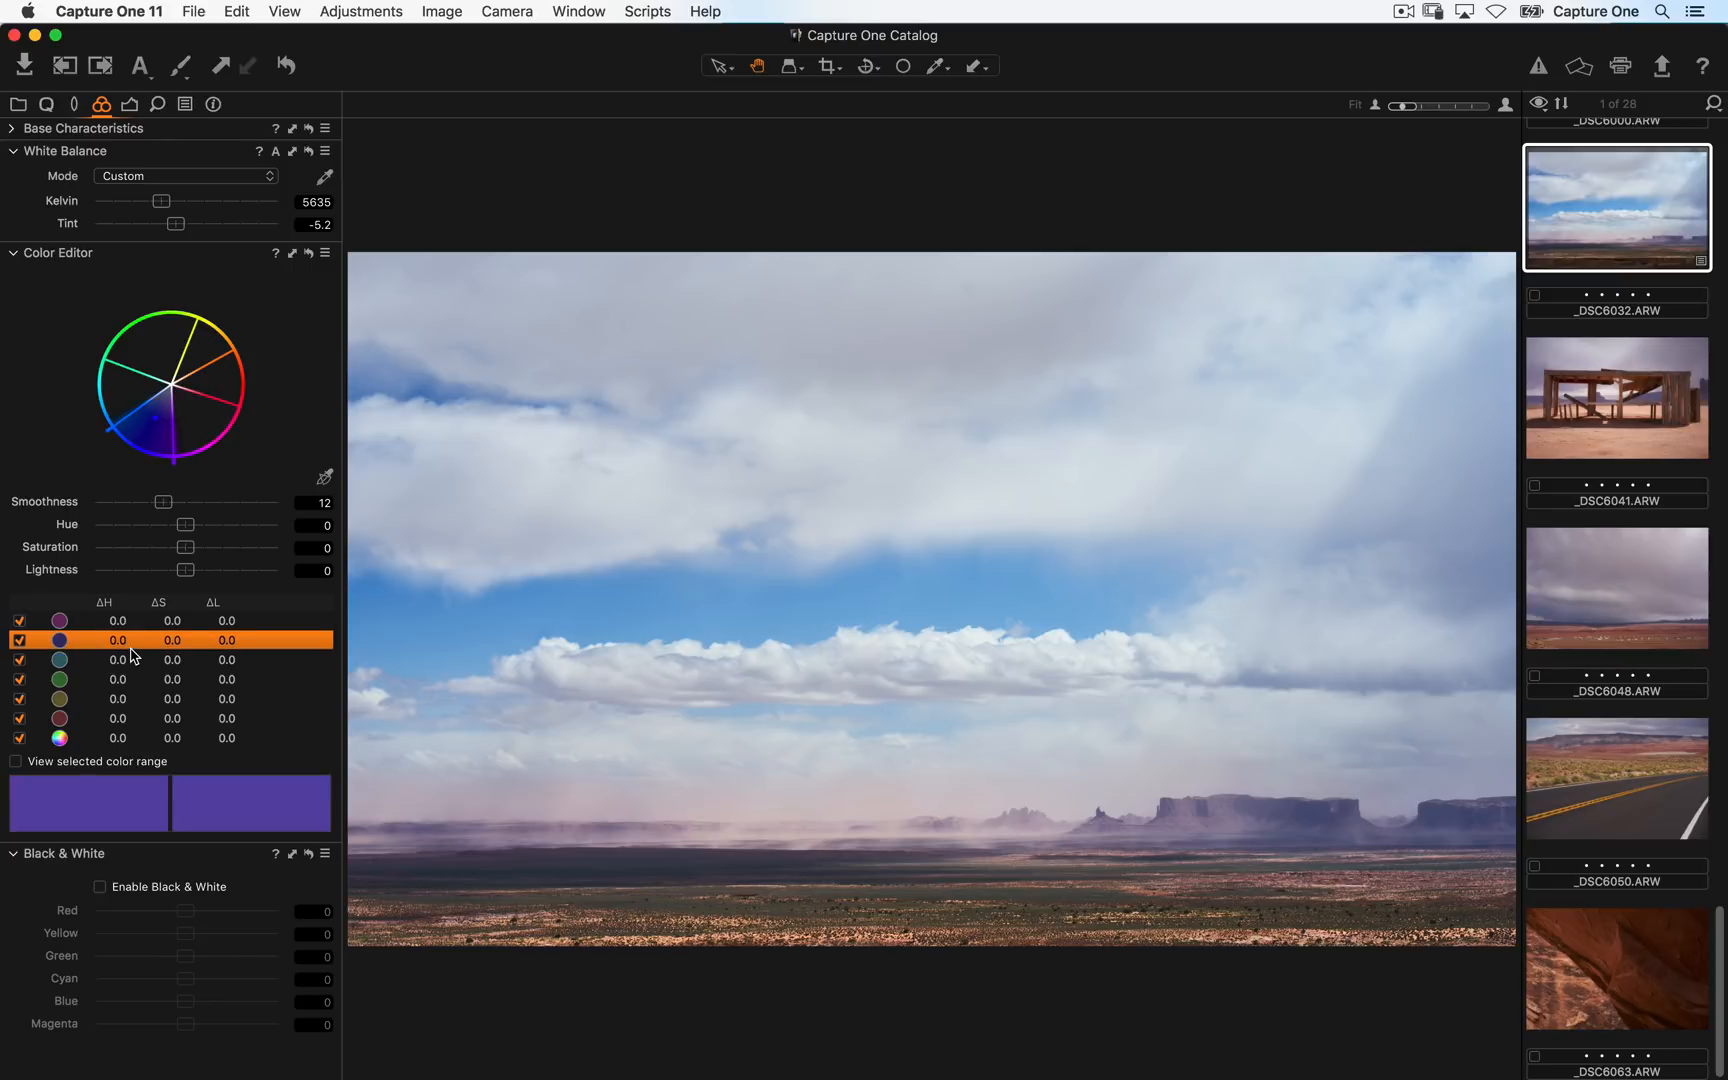
- Pick the sky's blue with the Color Editor picker and set that range's saturation to -21.4 and lightness to 0.3
{"action": "mouse_move", "coordinate": [186, 578]}
{"action": "left_mouse_down"}
{"action": "mouse_move", "coordinate": [30, 592]}
{"action": "mouse_move", "coordinate": [446, 545]}
{"action": "mouse_move", "coordinate": [0, 594]}
{"action": "mouse_move", "coordinate": [185, 572]}
{"action": "left_mouse_up"}
{"action": "left_click", "coordinate": [326, 478]}
{"action": "left_click", "coordinate": [702, 597]}
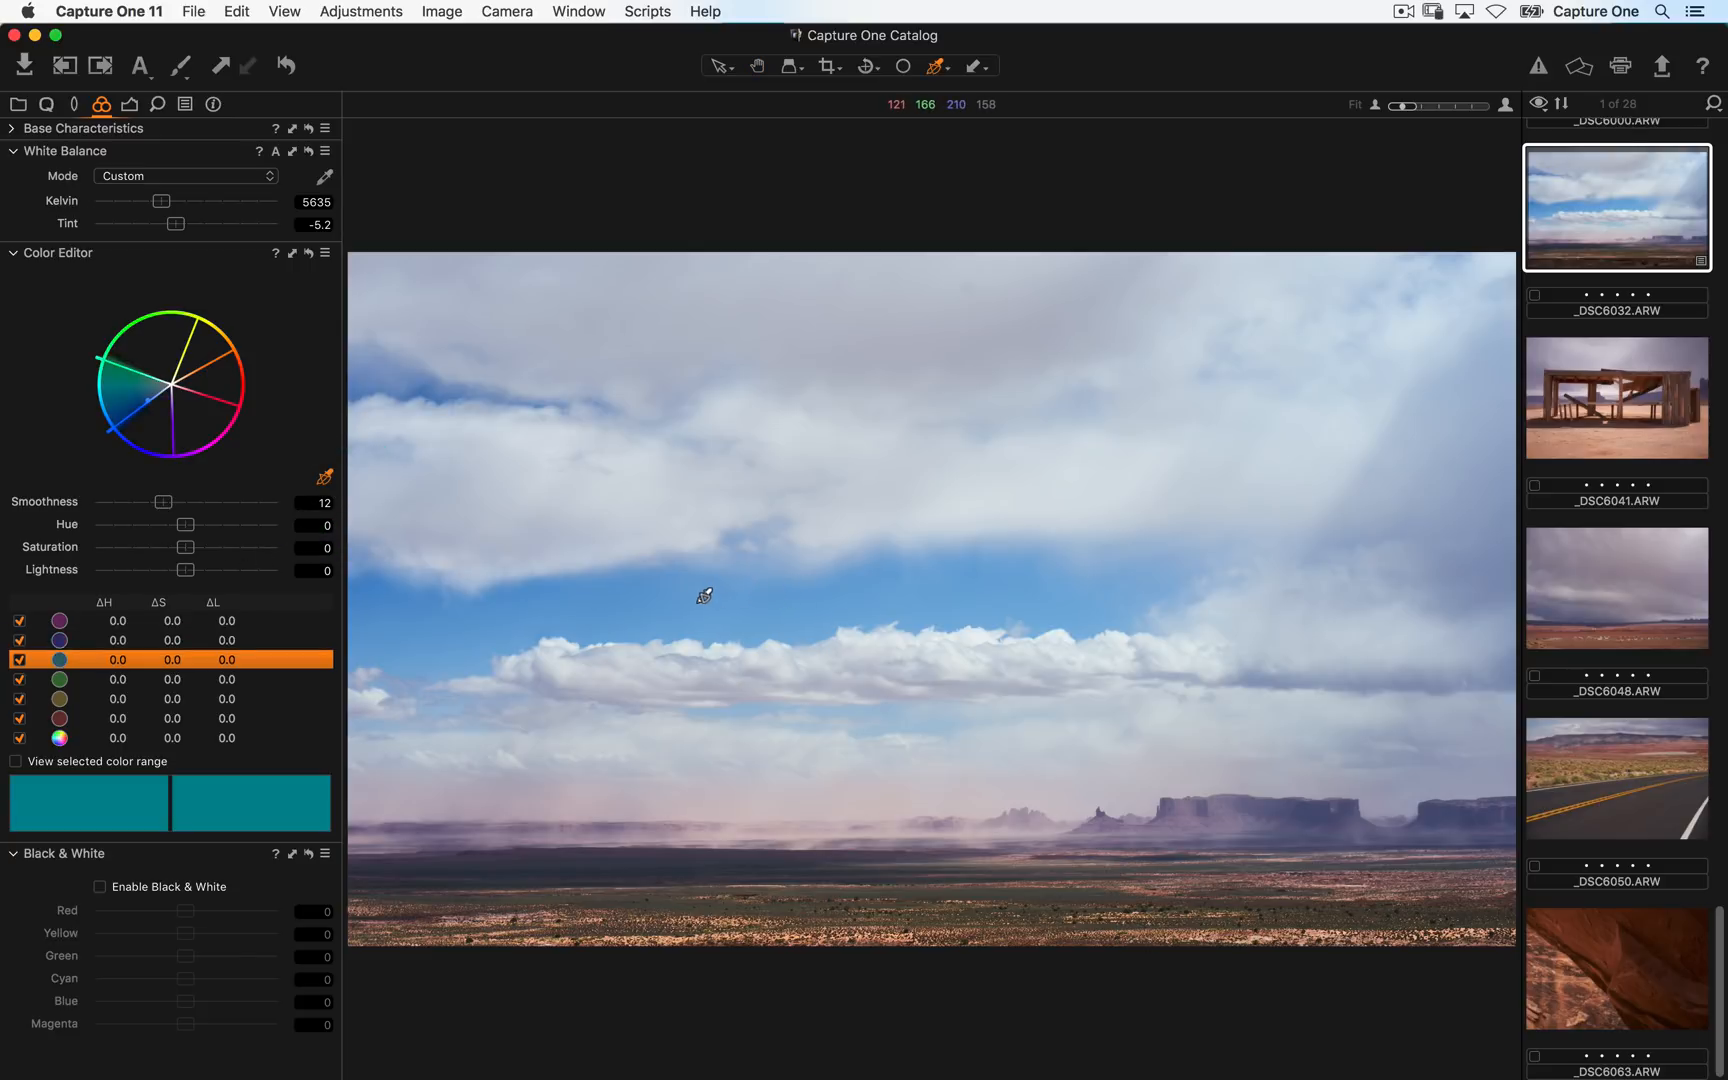
{"action": "mouse_move", "coordinate": [139, 427]}
{"action": "left_mouse_down"}
{"action": "mouse_move", "coordinate": [150, 410]}
{"action": "mouse_move", "coordinate": [151, 434]}
{"action": "mouse_move", "coordinate": [126, 390]}
{"action": "mouse_move", "coordinate": [138, 432]}
{"action": "left_mouse_up"}
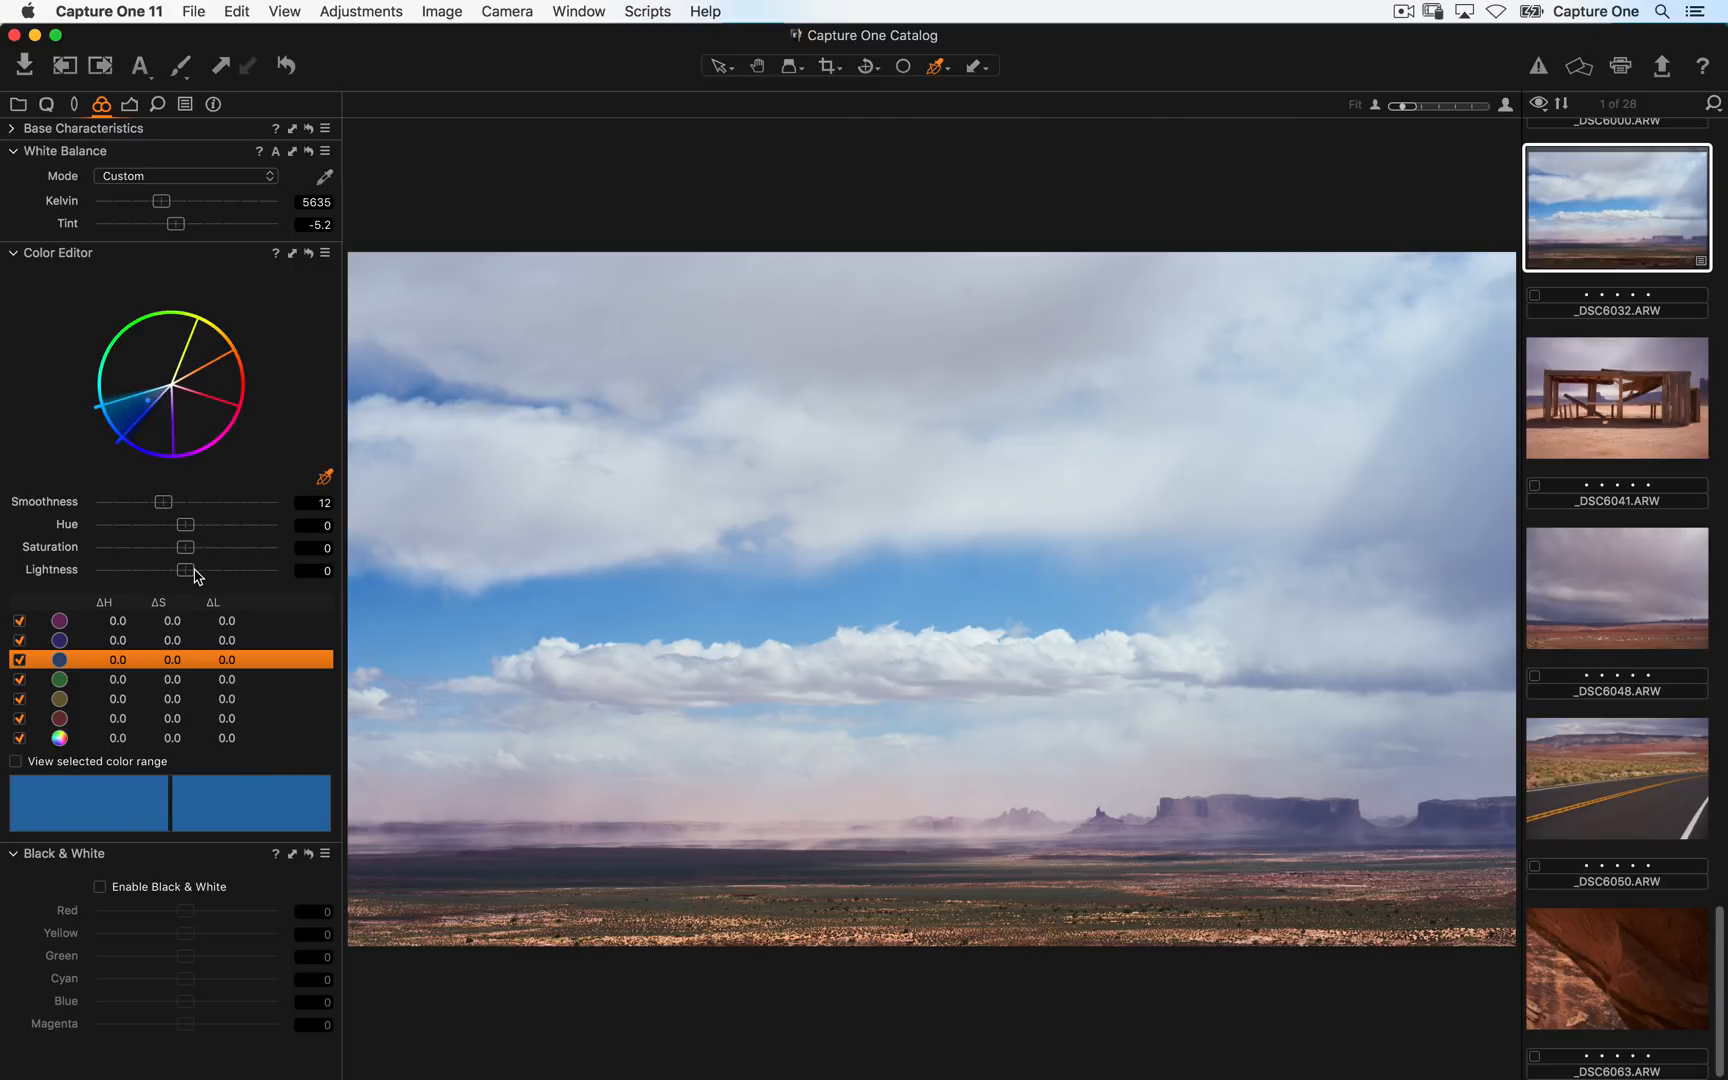
{"action": "left_click_drag", "start_coordinate": [190, 570], "coordinate": [376, 580]}
{"action": "left_click_drag", "start_coordinate": [170, 588], "coordinate": [4, 597]}
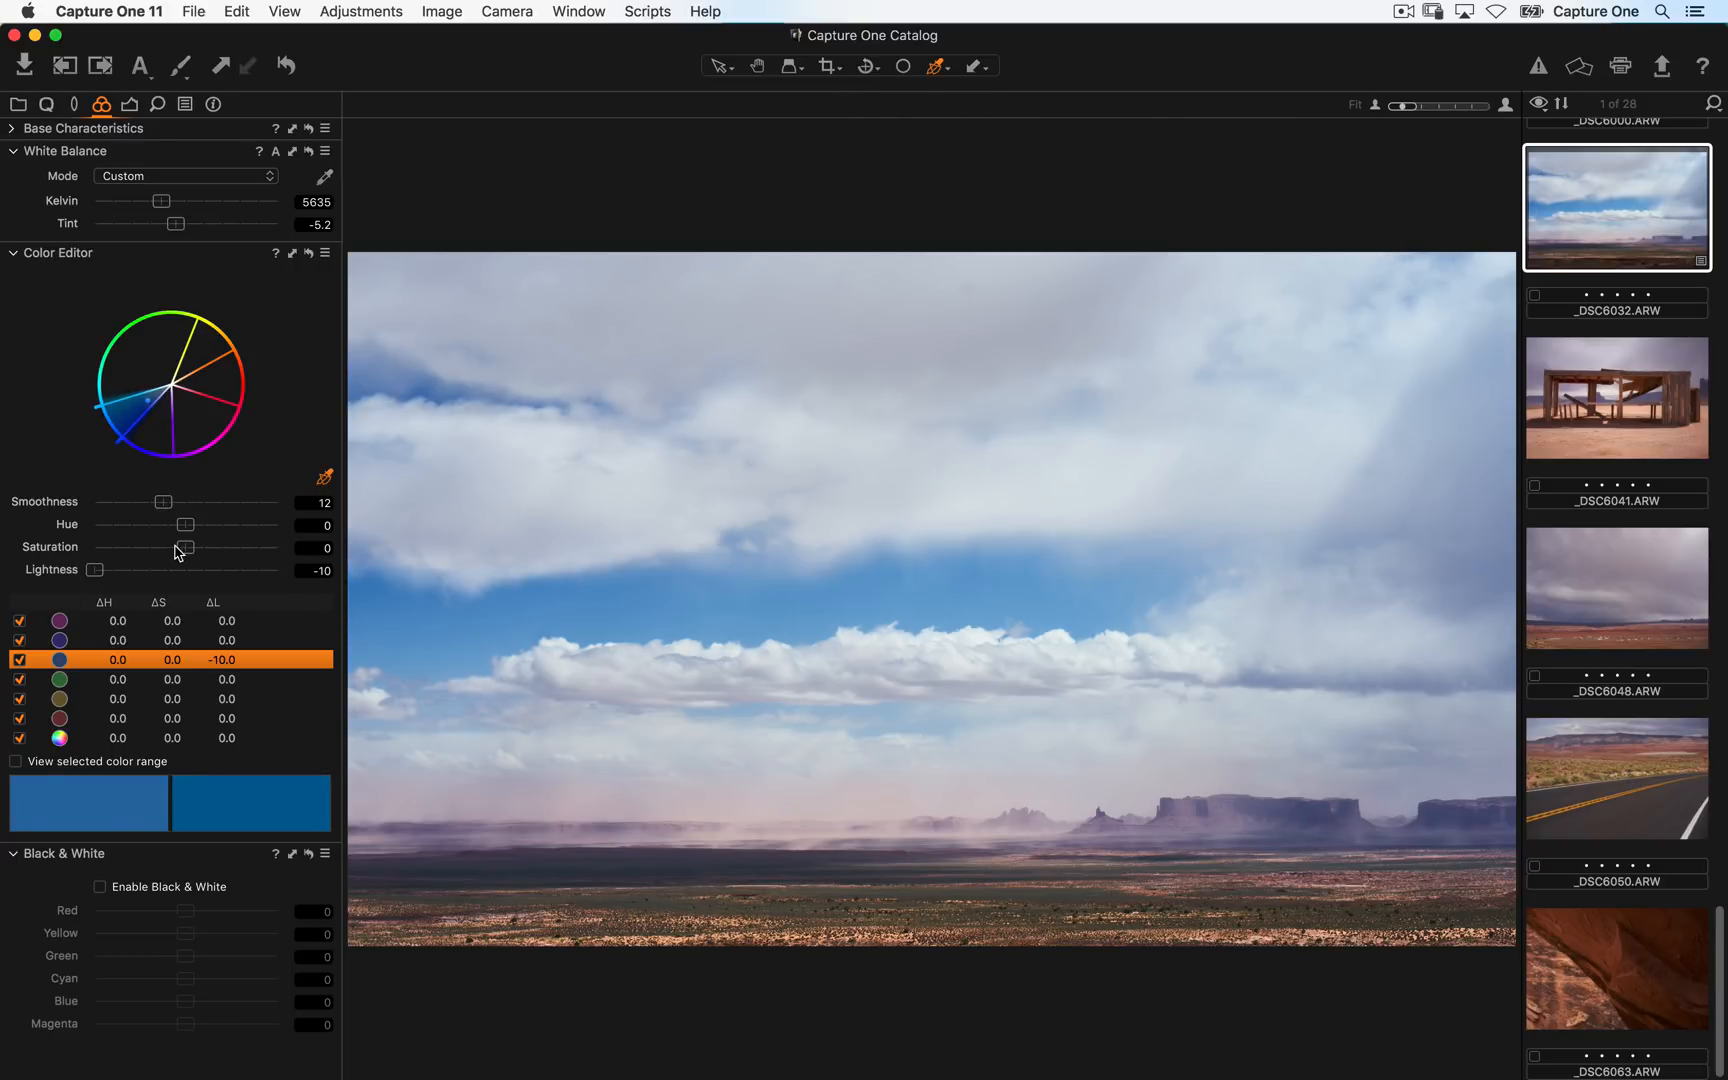
{"action": "left_click_drag", "start_coordinate": [187, 545], "coordinate": [4, 580]}
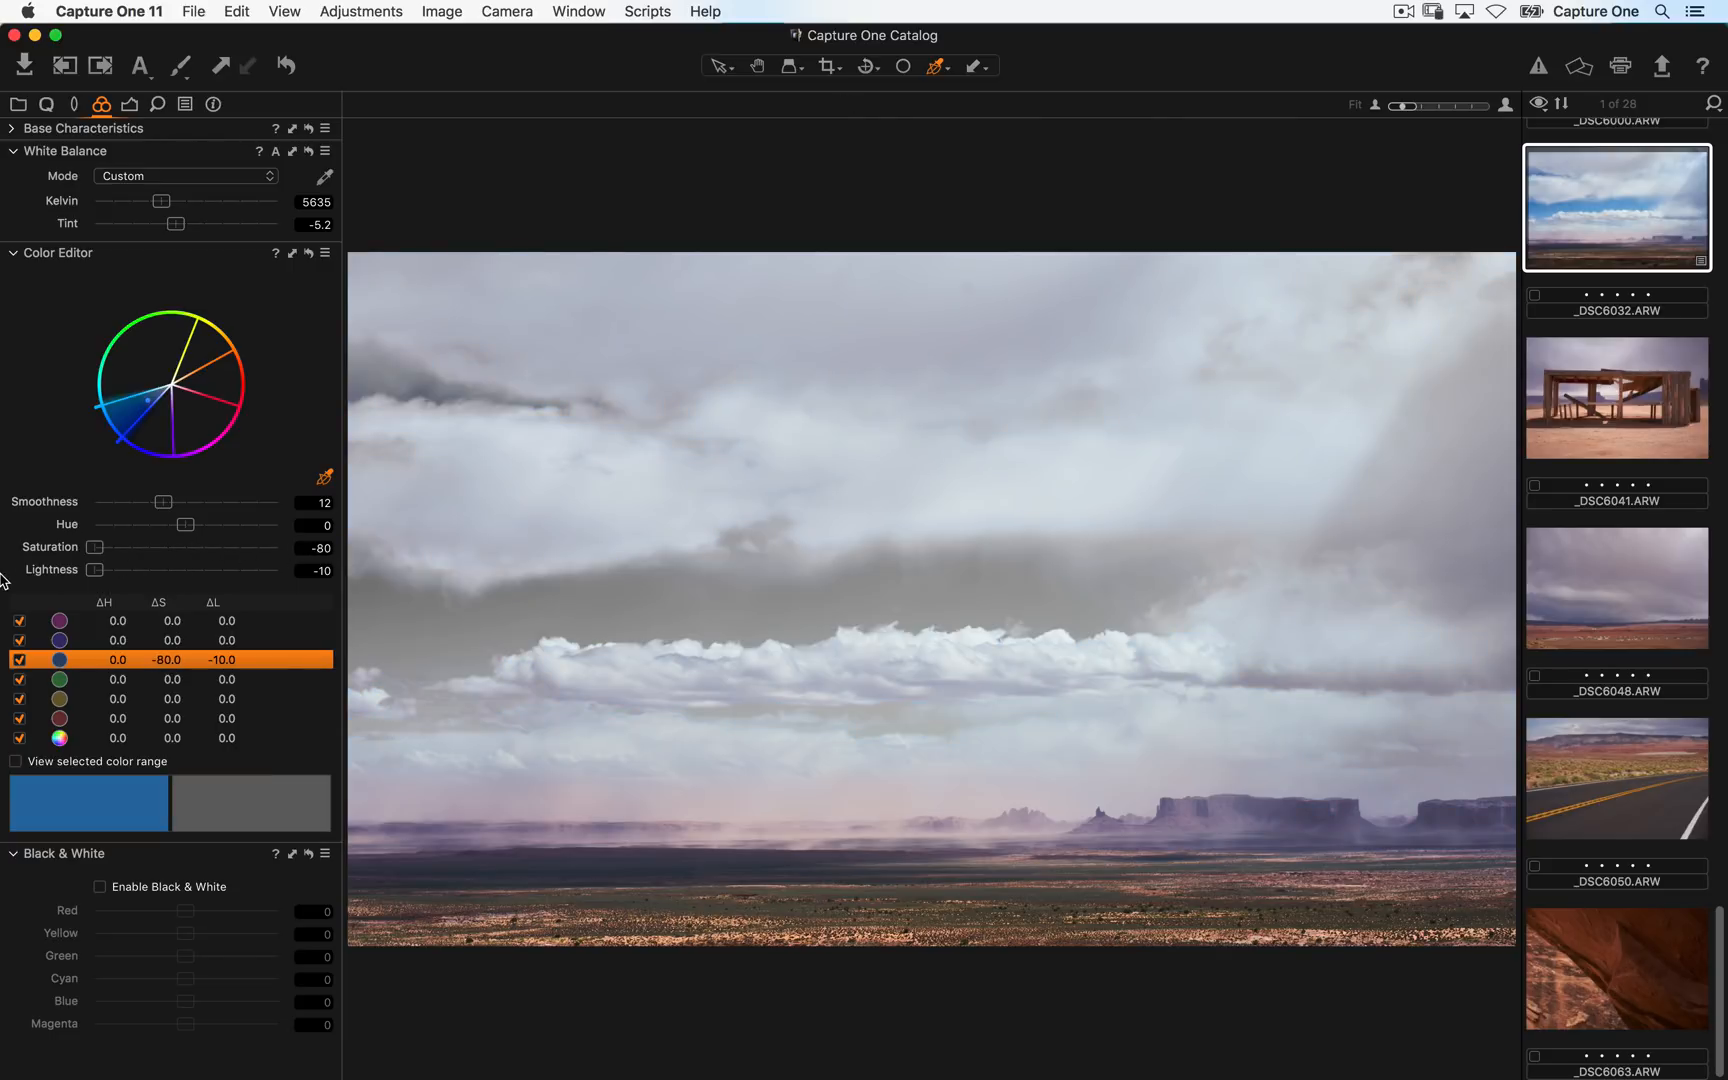
{"action": "left_click_drag", "start_coordinate": [128, 552], "coordinate": [190, 576]}
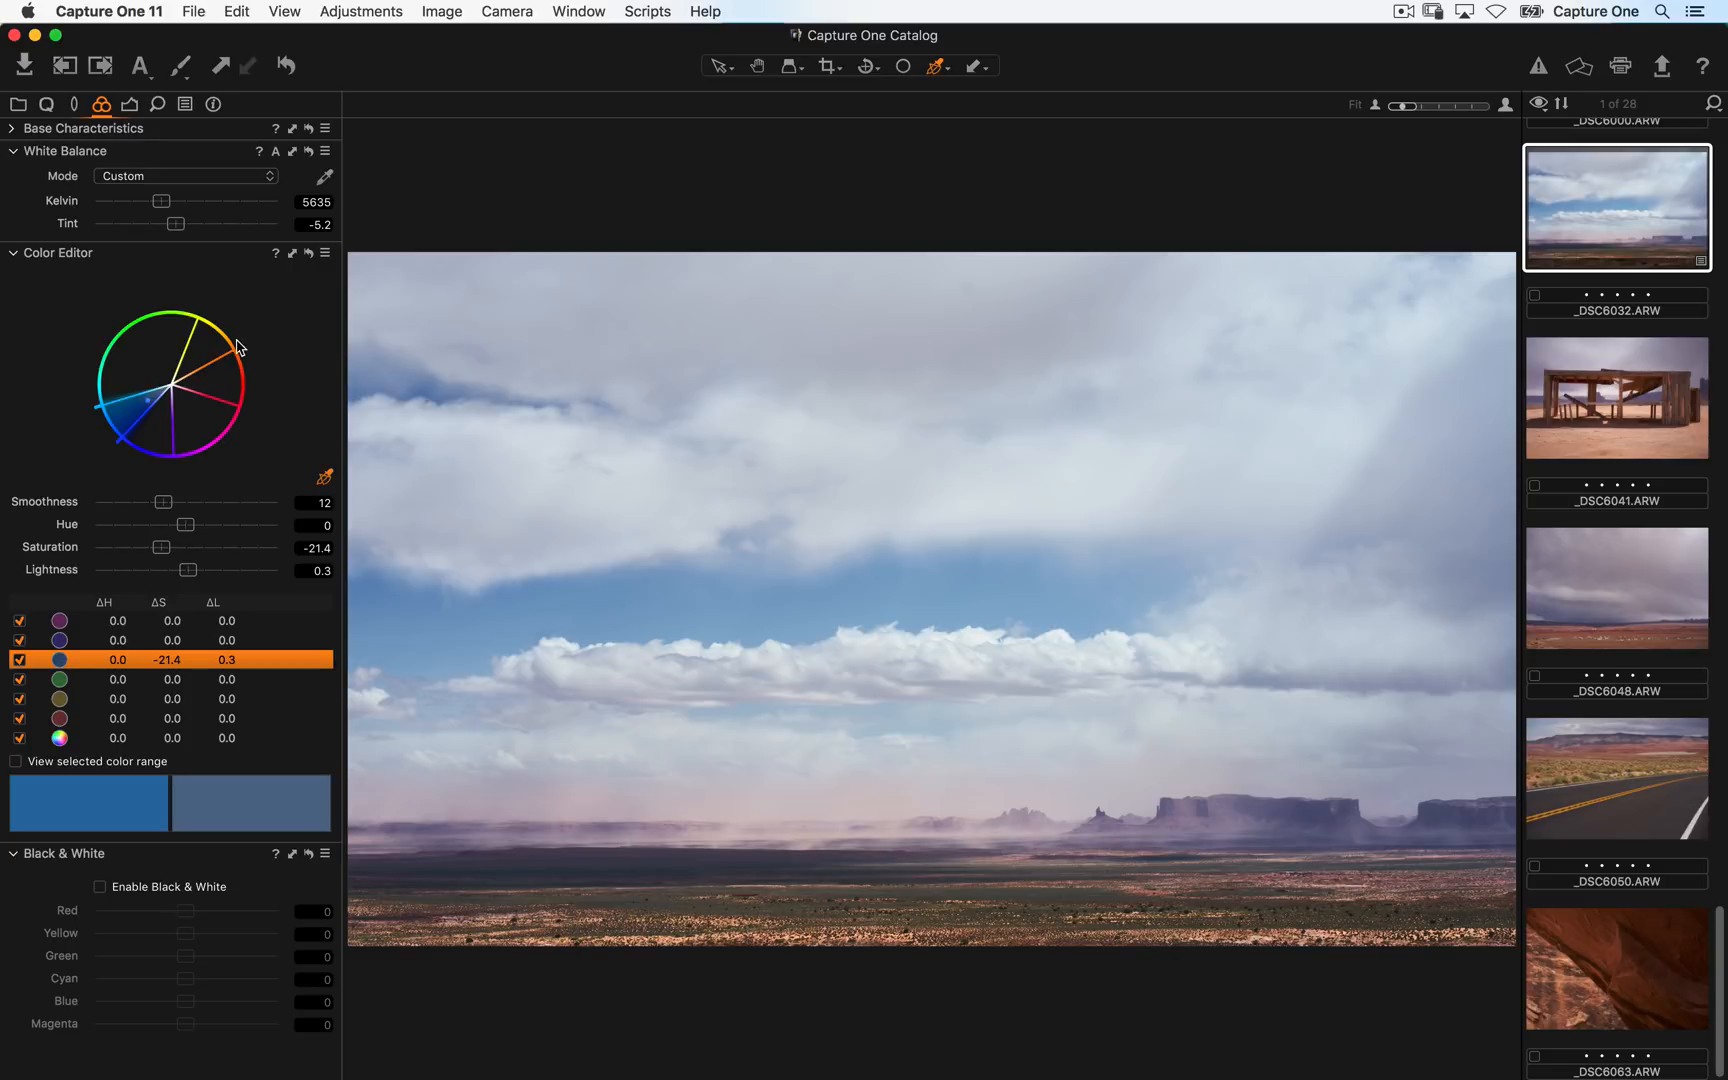
- Try raising the saturation of all colors to 80 in the Color Editor, then reset it
{"action": "left_click", "coordinate": [90, 738]}
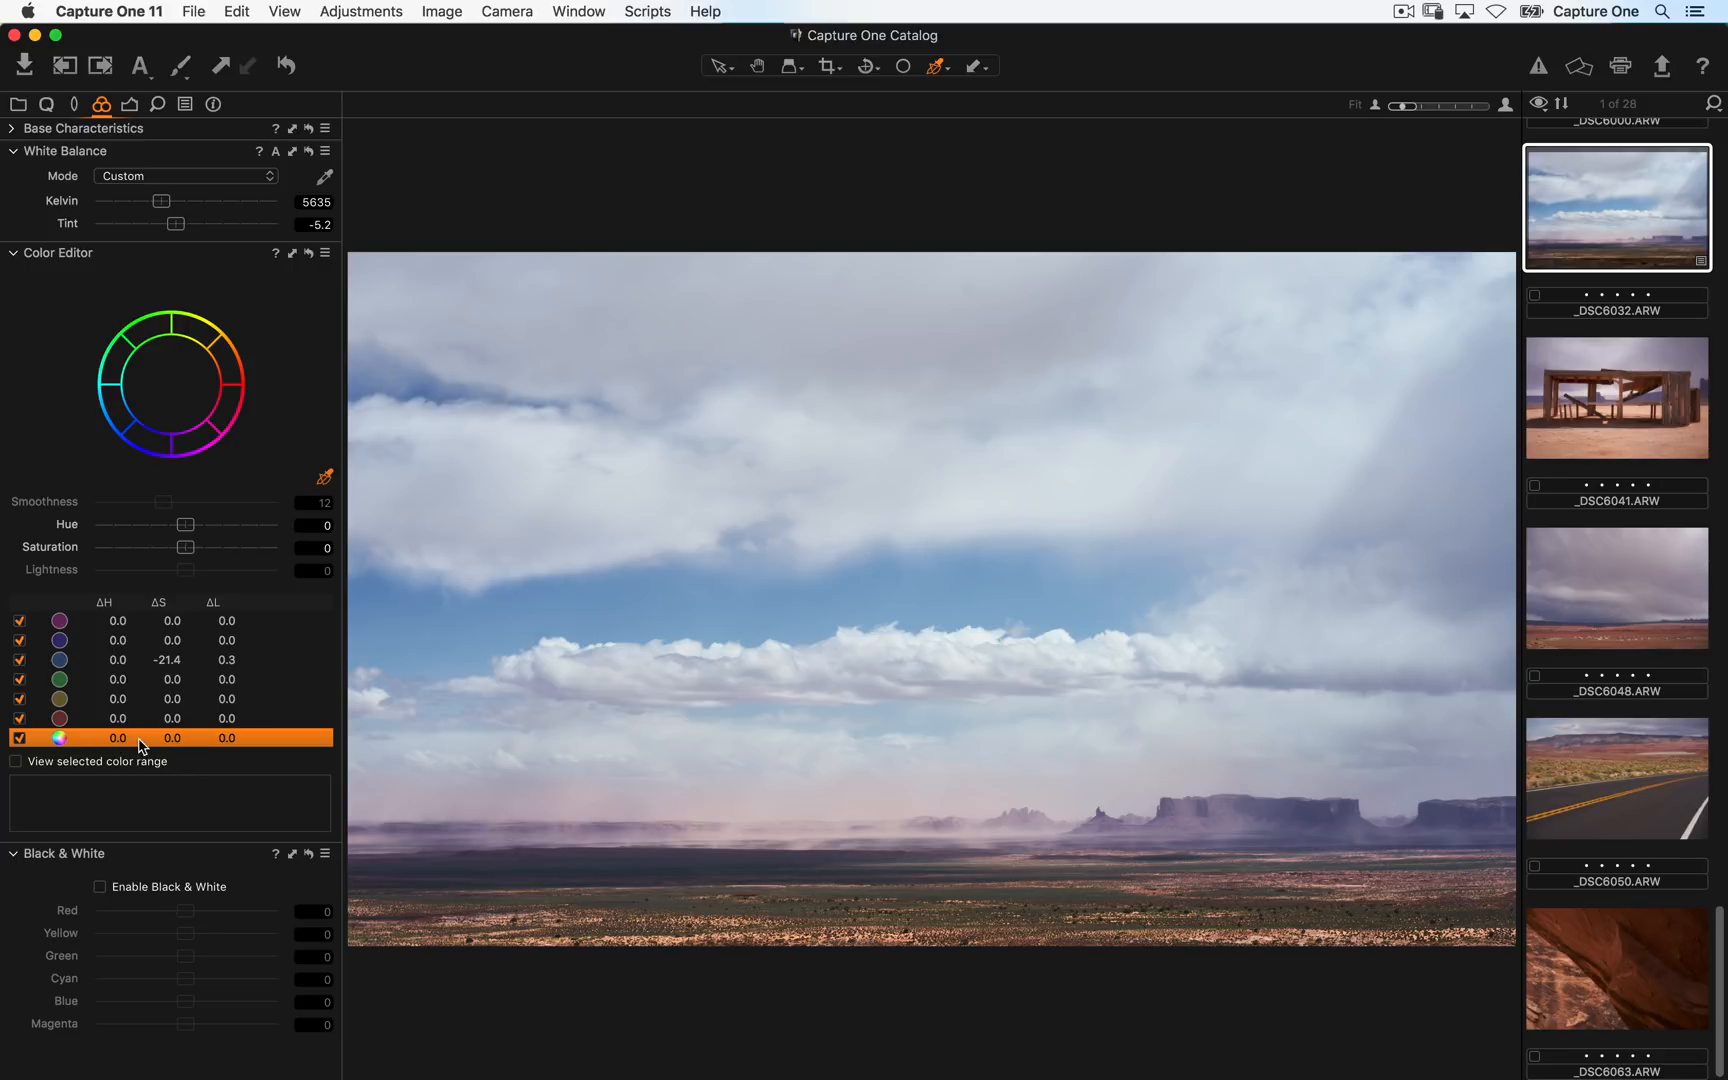
{"action": "left_click", "coordinate": [70, 740]}
{"action": "left_click_drag", "start_coordinate": [185, 547], "coordinate": [405, 540]}
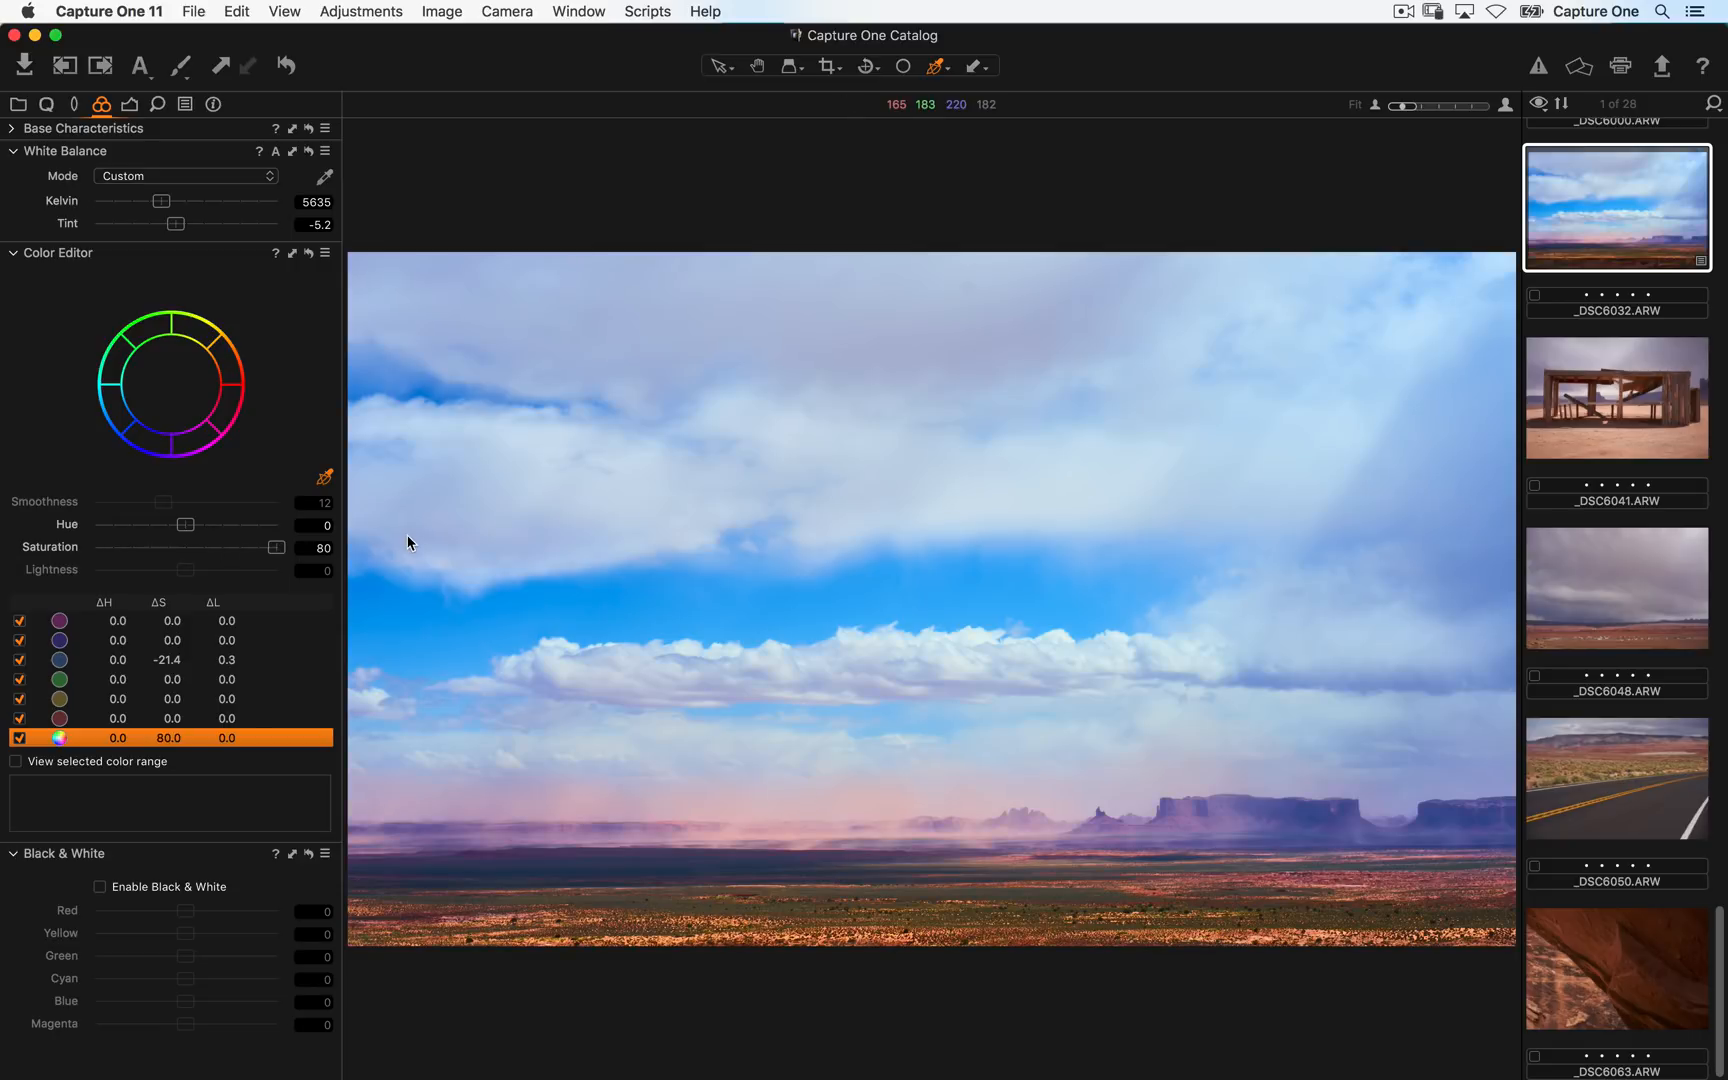
{"action": "double_click", "coordinate": [182, 545]}
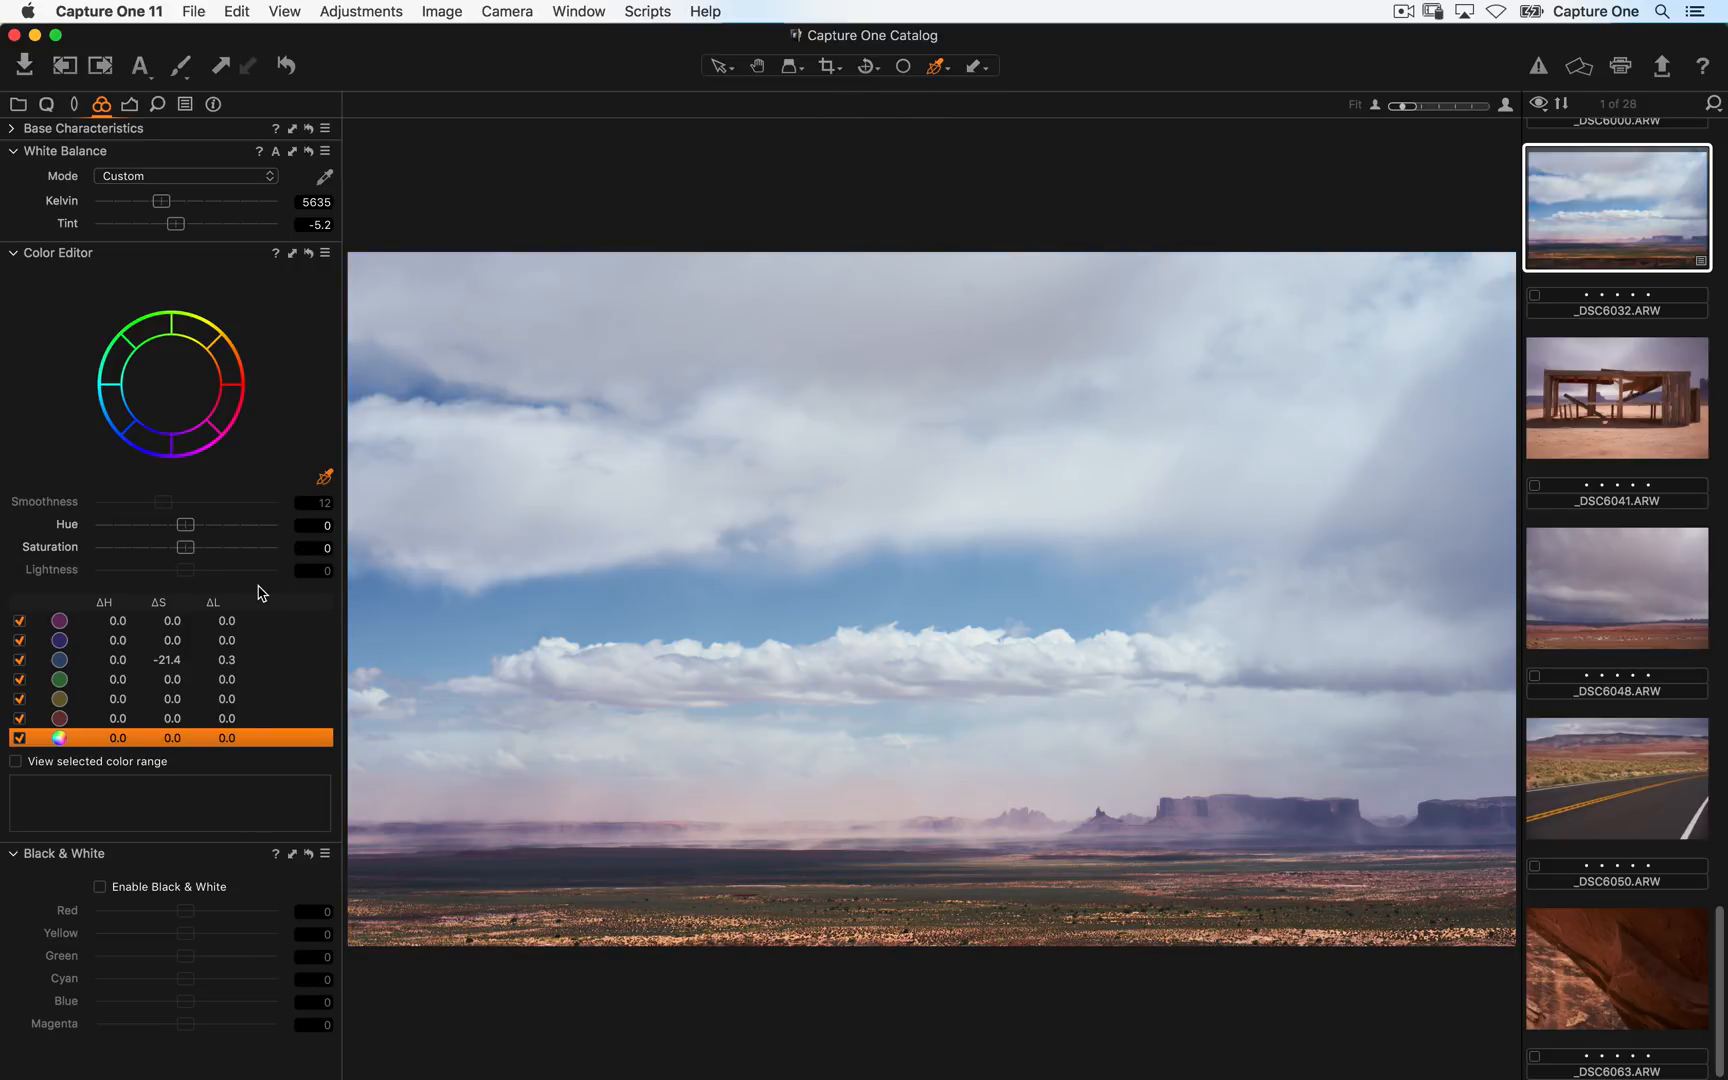
- Enable Black & White and set Red 27, Yellow 43, Green -56, Blue -100 and Magenta -62
{"action": "left_click", "coordinate": [85, 660]}
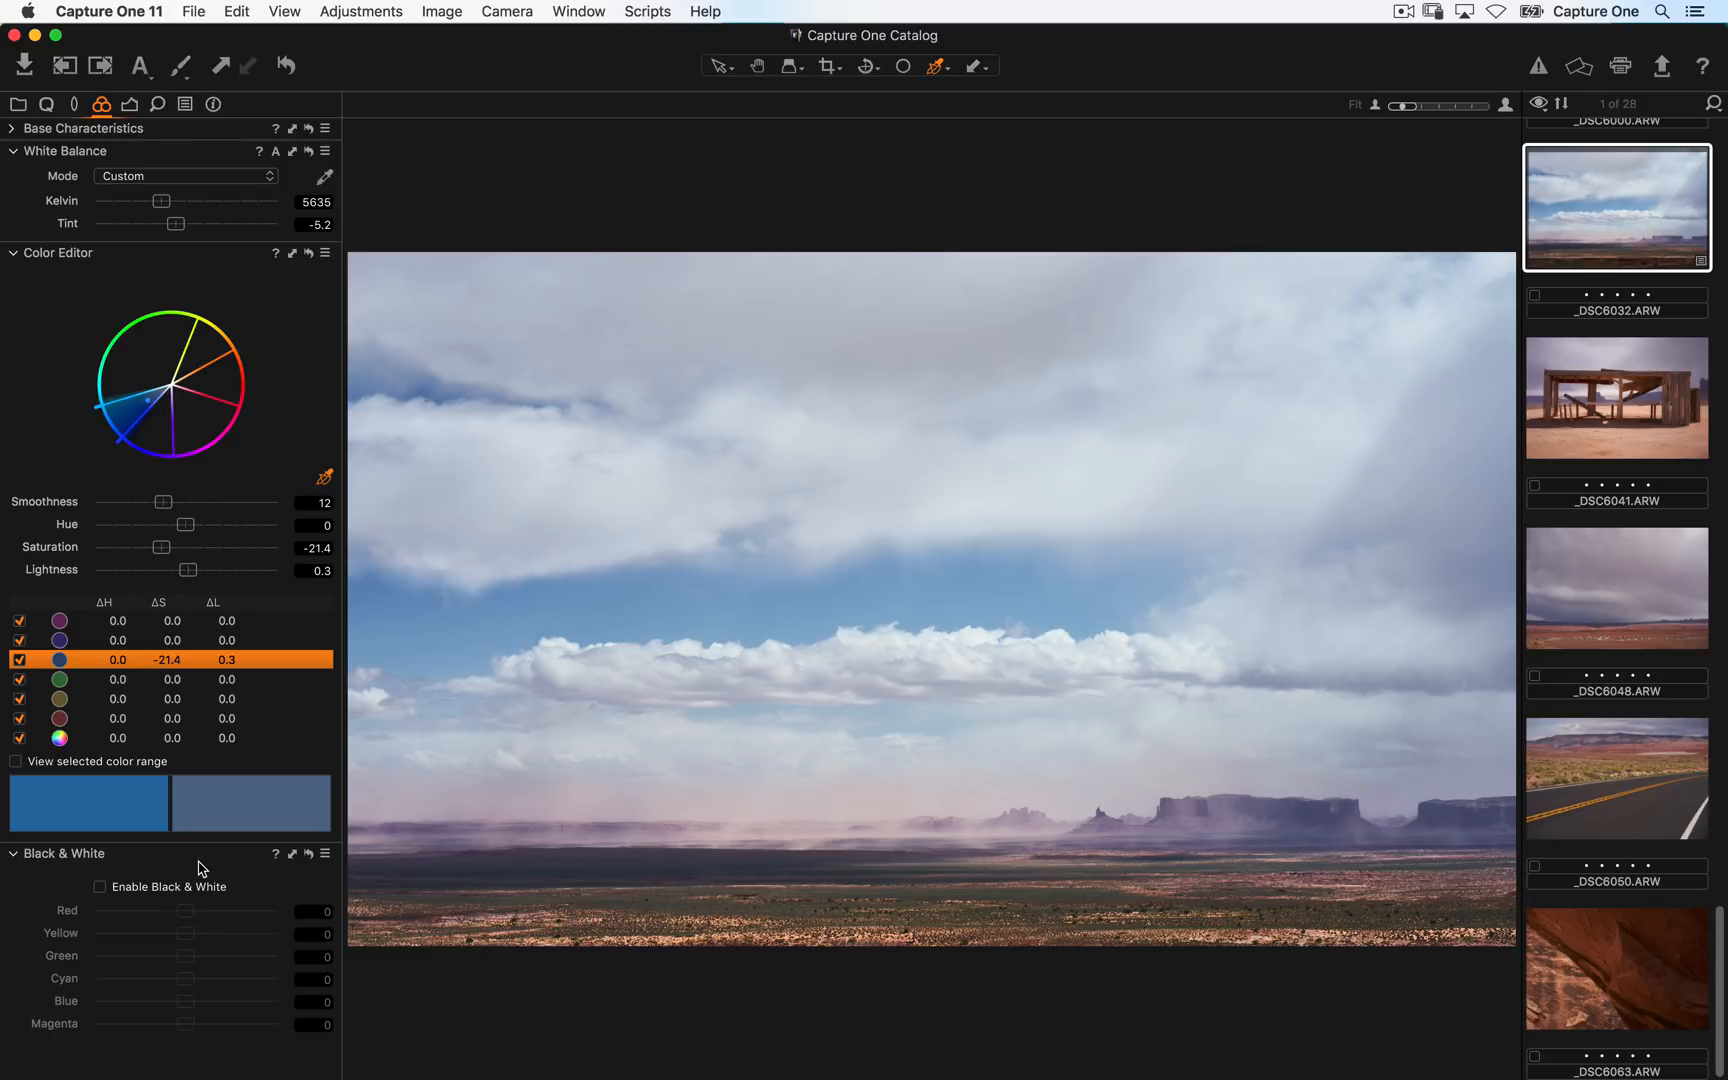
{"action": "left_click", "coordinate": [101, 890]}
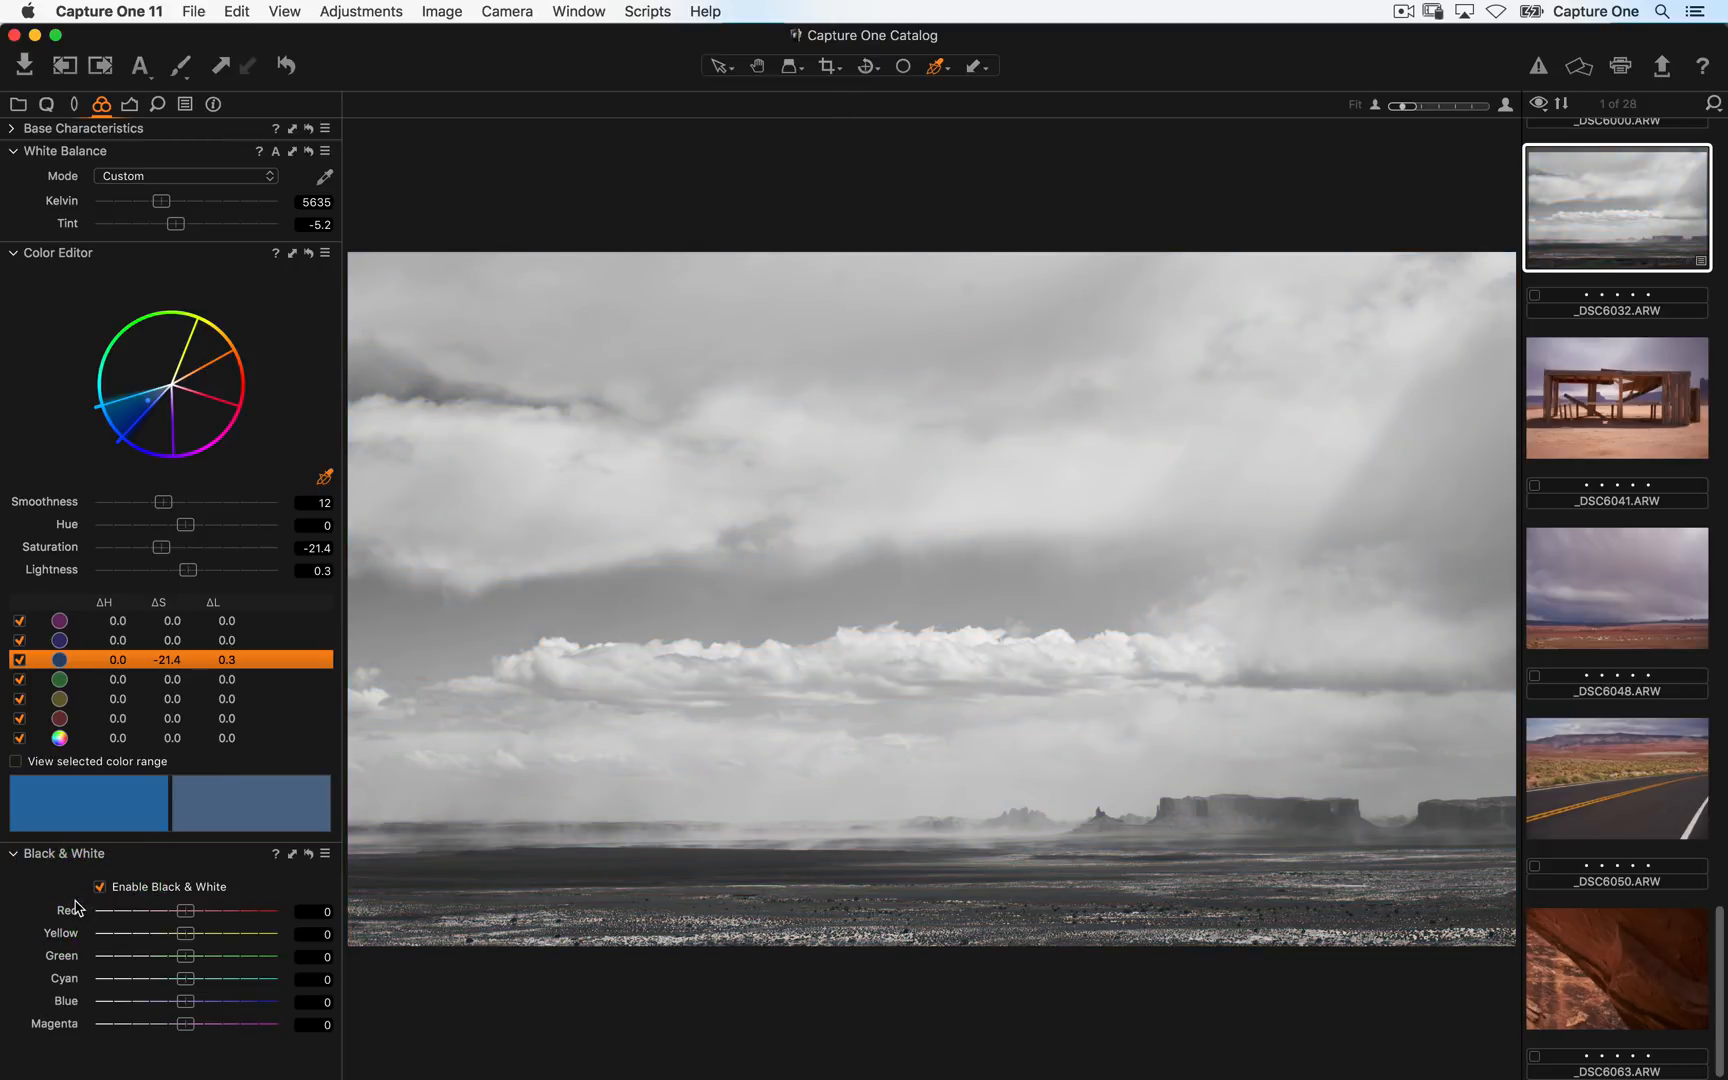
{"action": "mouse_move", "coordinate": [198, 908]}
{"action": "left_mouse_down"}
{"action": "mouse_move", "coordinate": [141, 918]}
{"action": "mouse_move", "coordinate": [250, 920]}
{"action": "mouse_move", "coordinate": [185, 918]}
{"action": "mouse_move", "coordinate": [231, 918]}
{"action": "mouse_move", "coordinate": [209, 916]}
{"action": "left_mouse_up"}
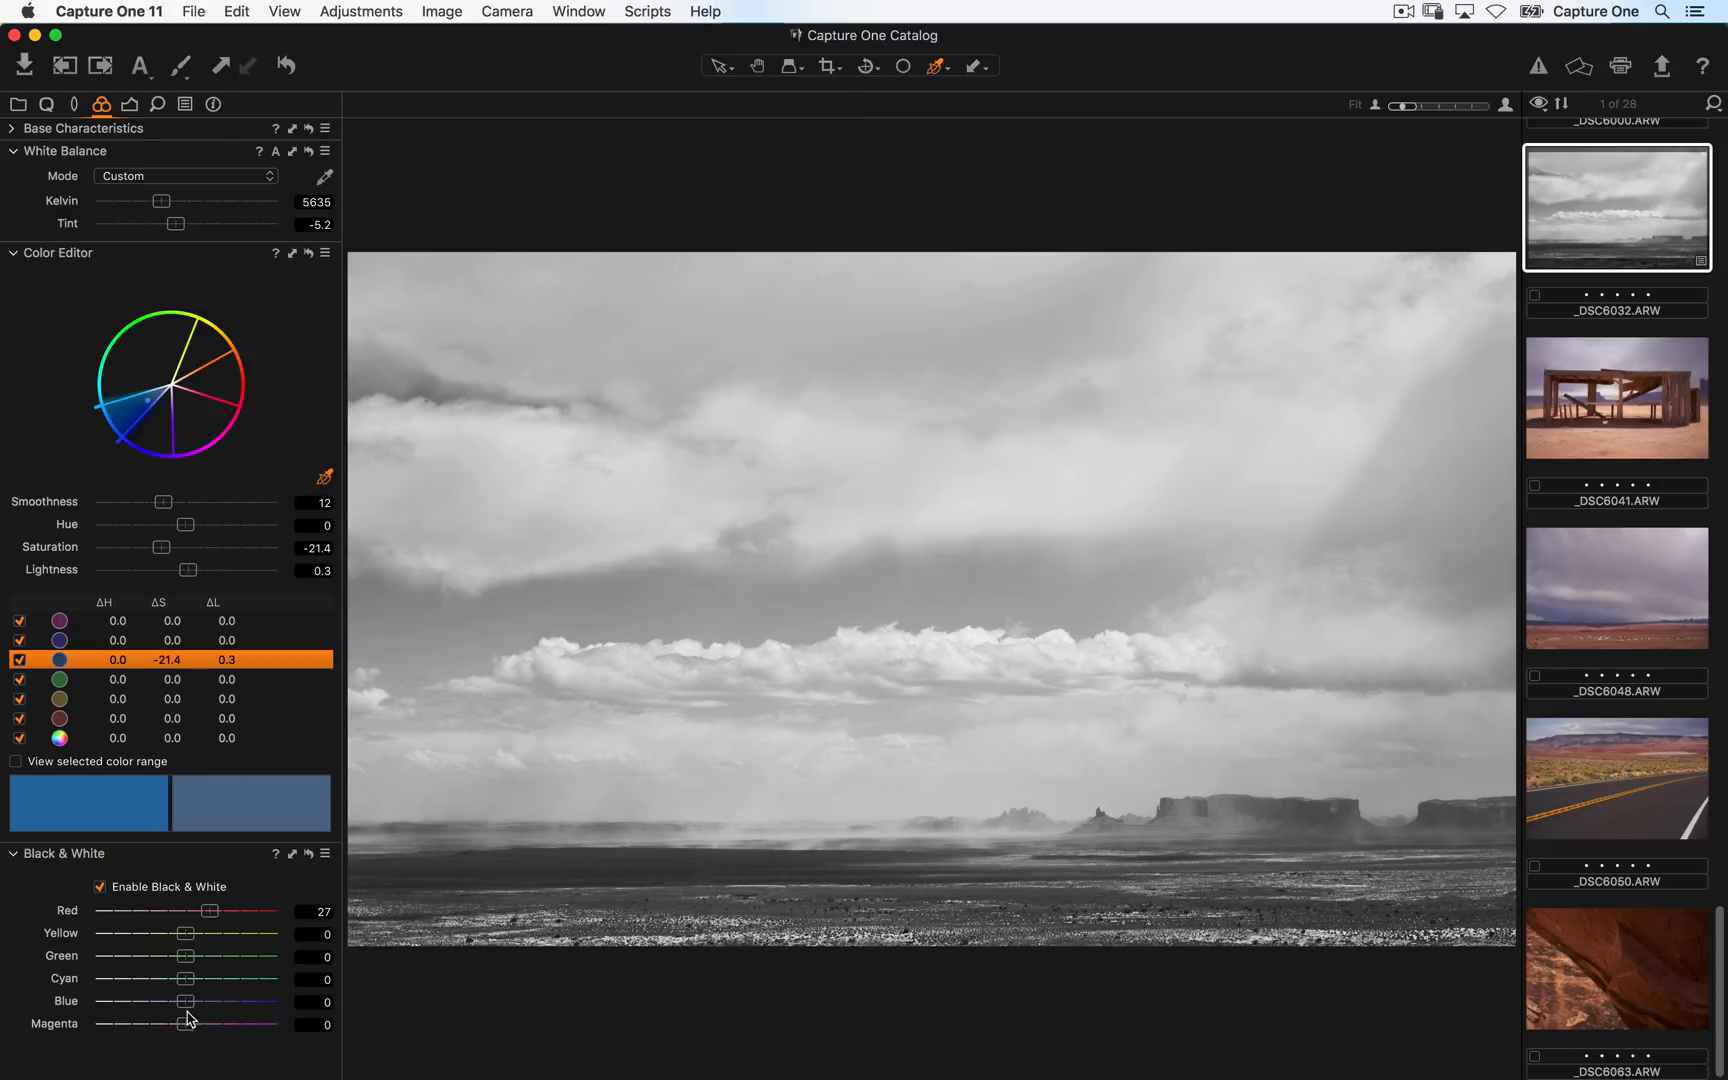
{"action": "left_click_drag", "start_coordinate": [186, 1003], "coordinate": [48, 1010]}
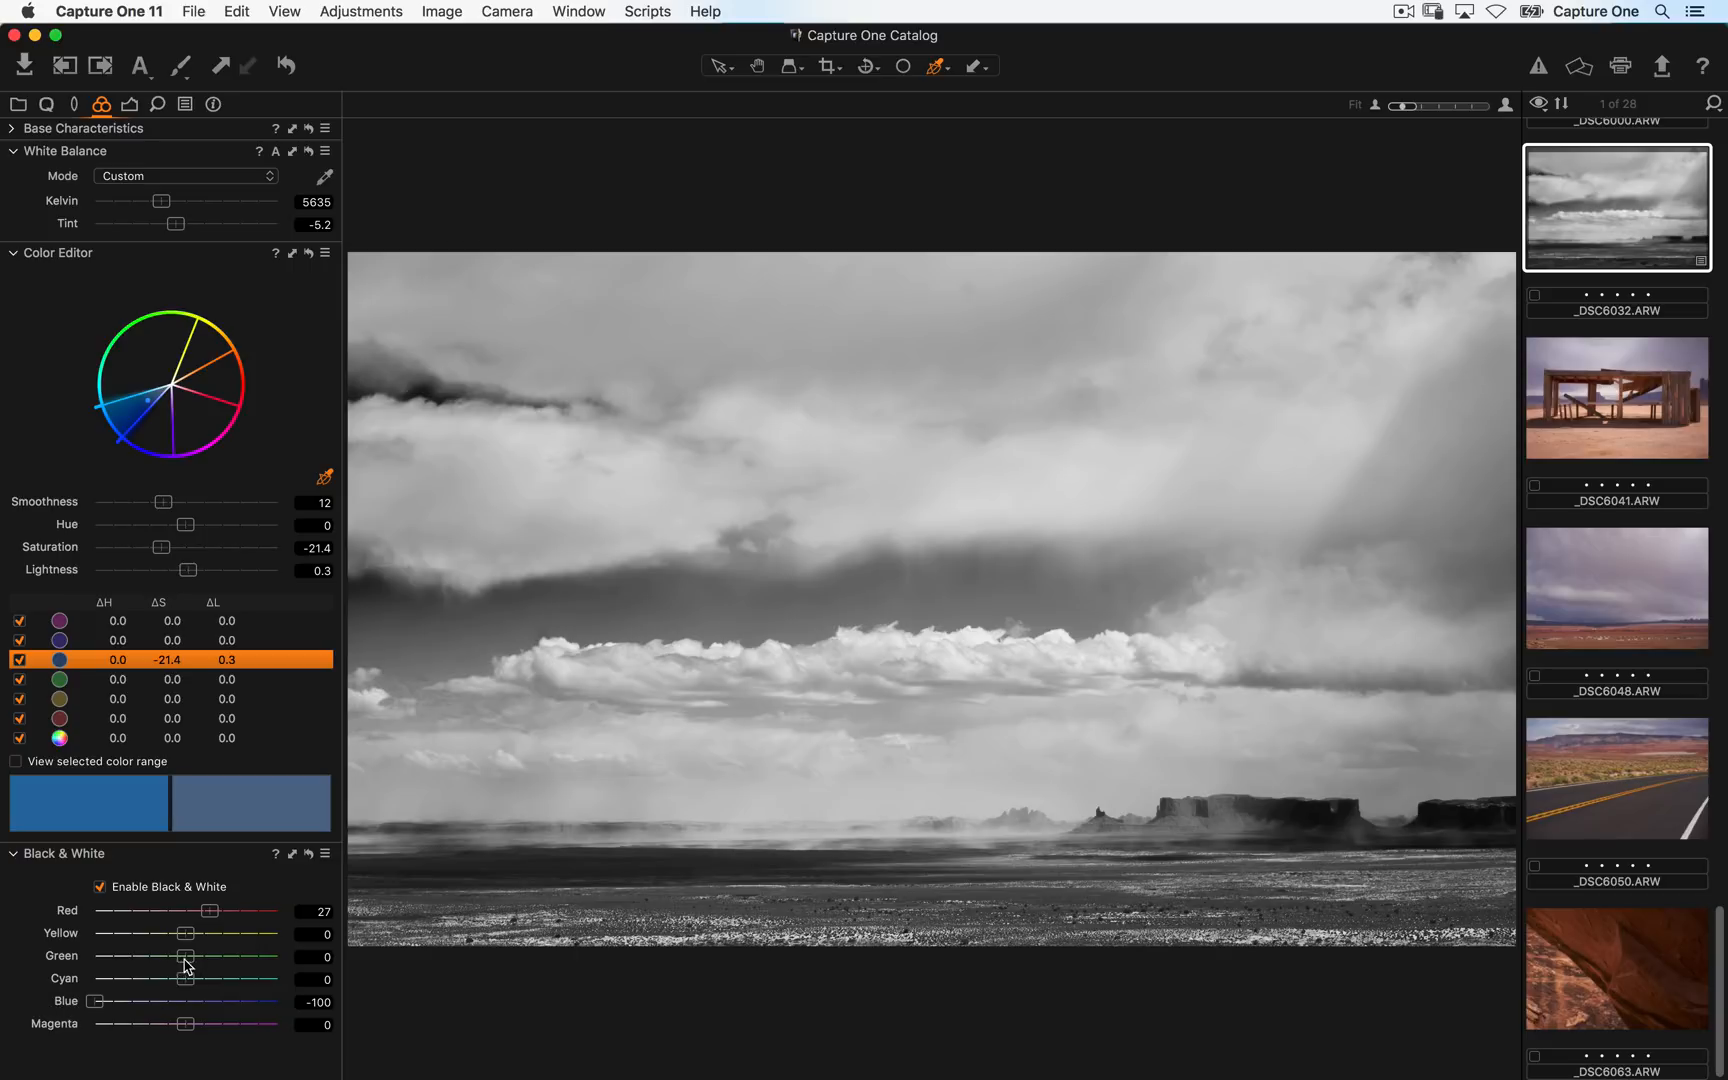
{"action": "left_click_drag", "start_coordinate": [184, 957], "coordinate": [136, 958]}
{"action": "left_click_drag", "start_coordinate": [184, 1027], "coordinate": [128, 1024]}
{"action": "left_click_drag", "start_coordinate": [184, 934], "coordinate": [223, 936]}
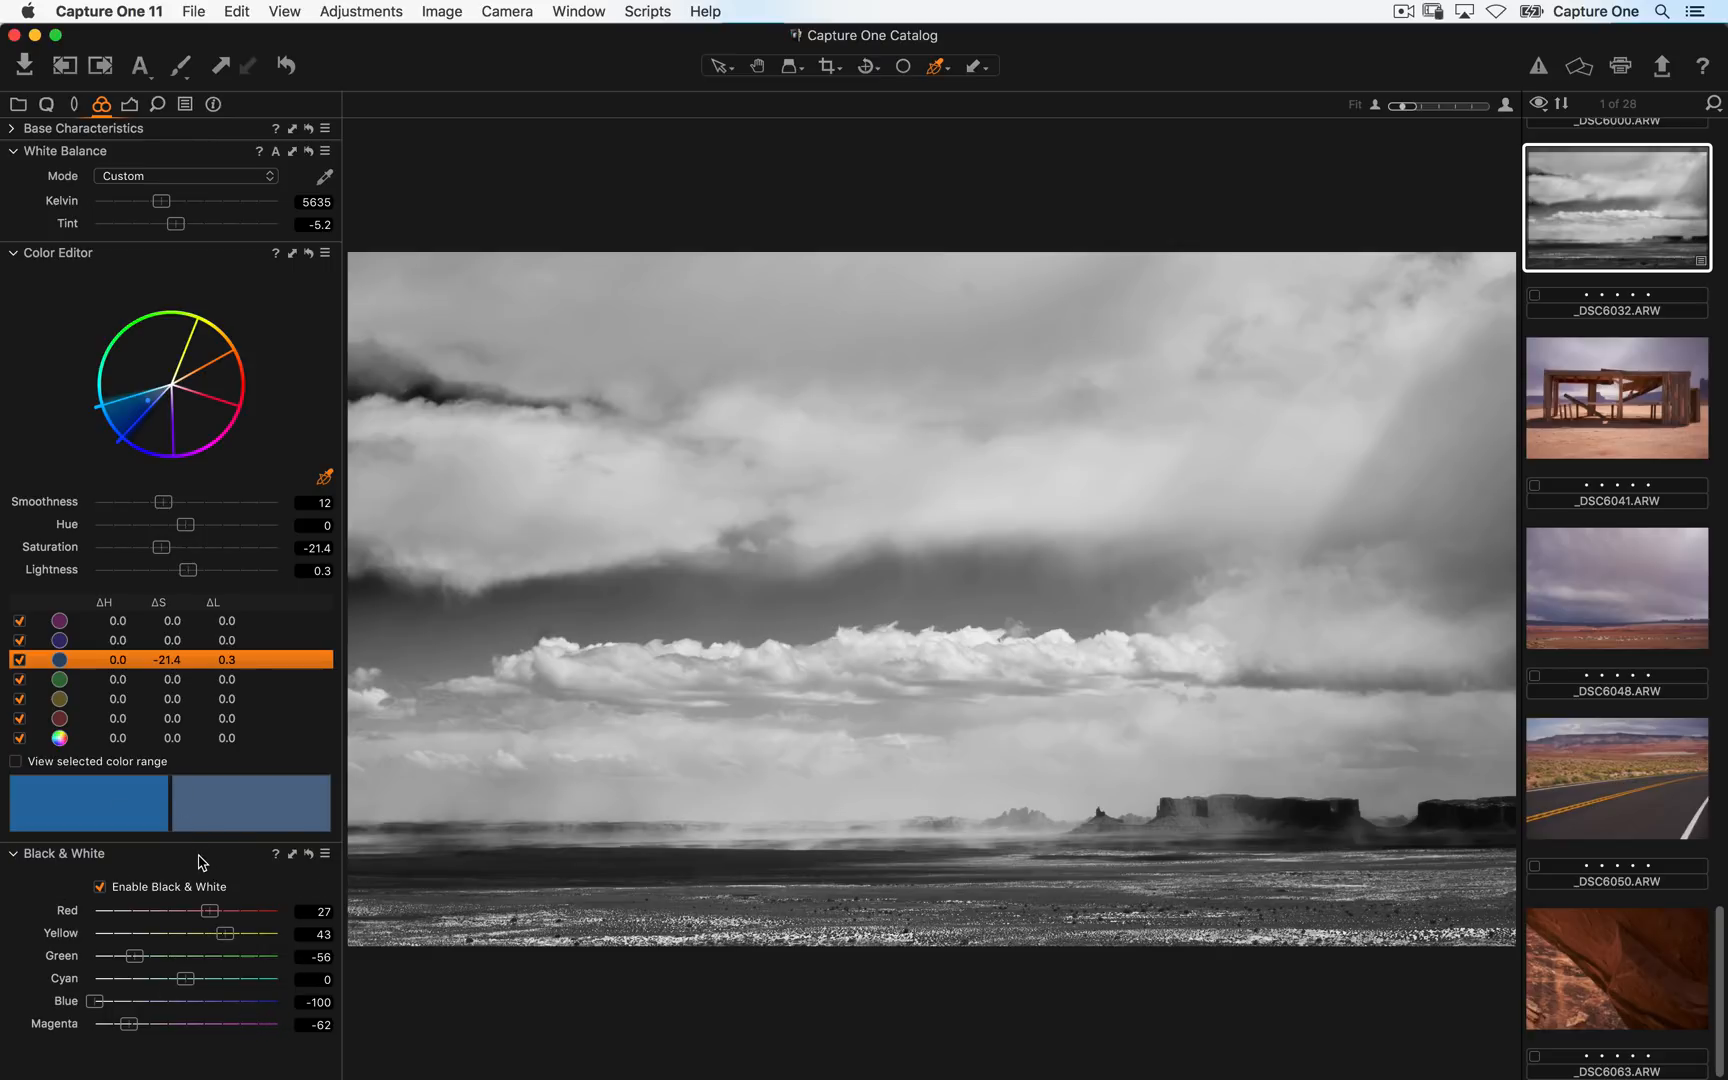
- Clone the current black-and-white image as a new variant
{"action": "left_click", "coordinate": [129, 104]}
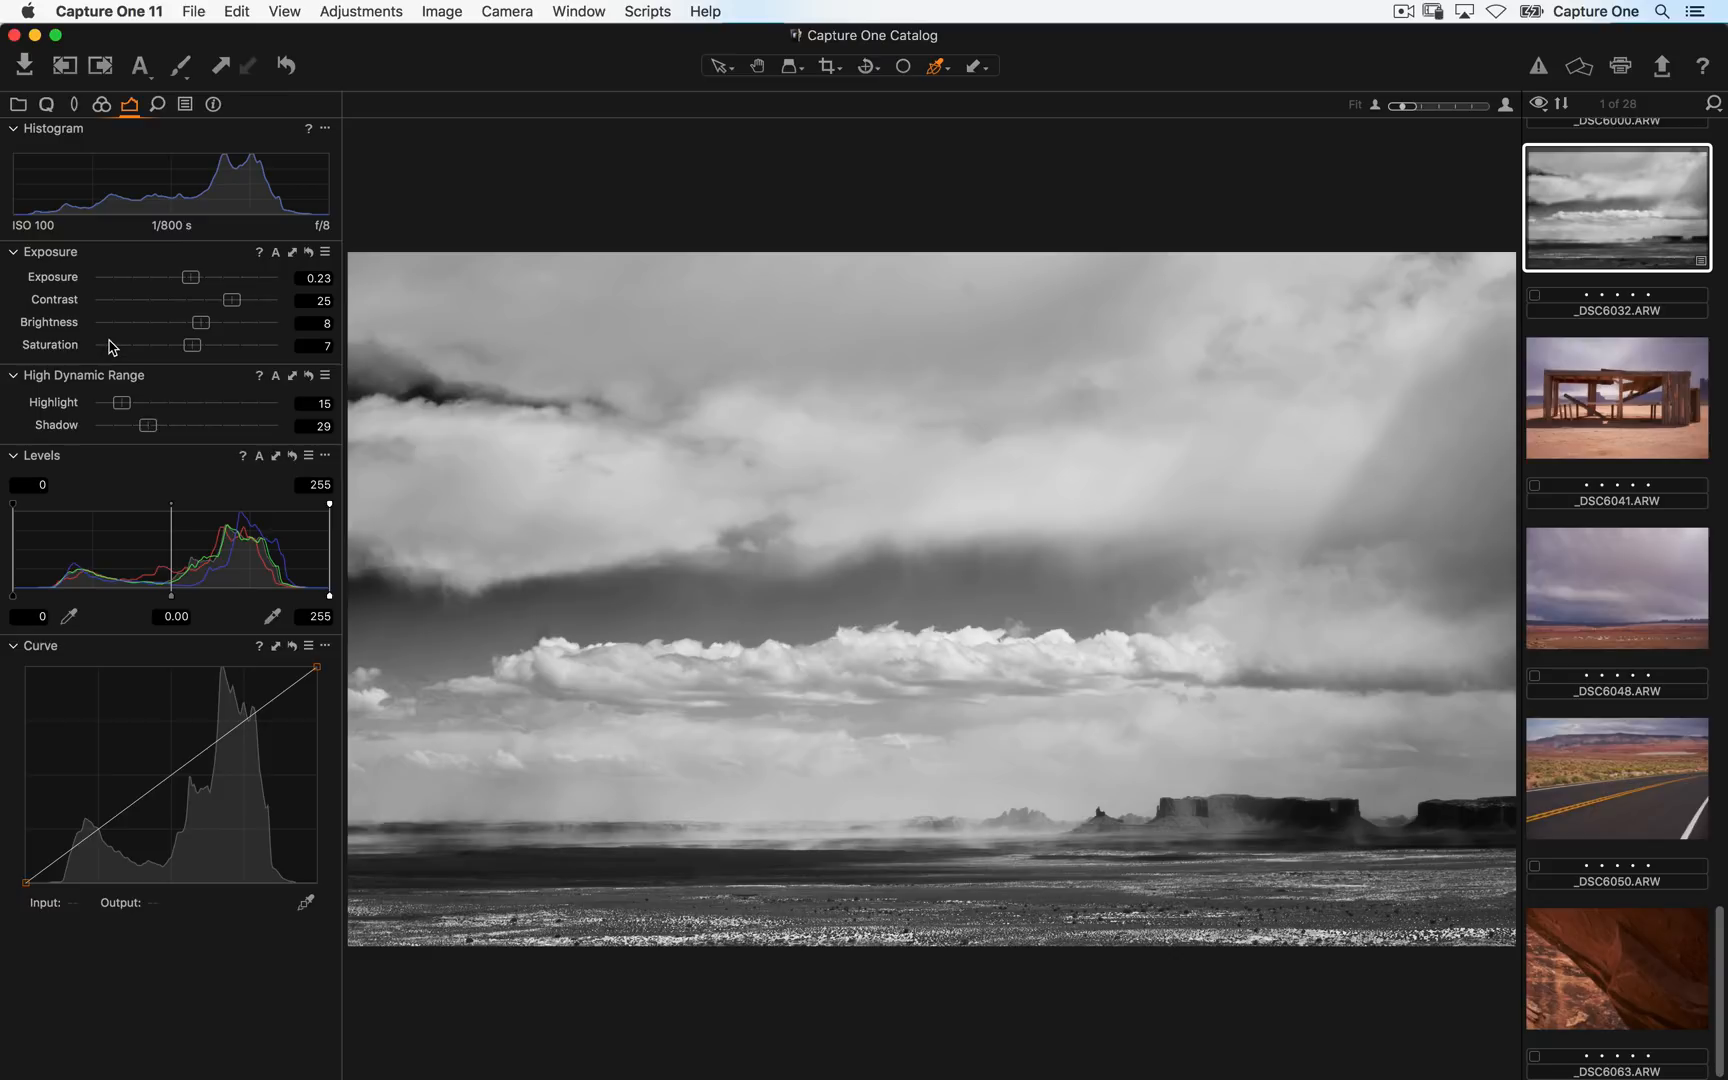
{"action": "left_click", "coordinate": [101, 104]}
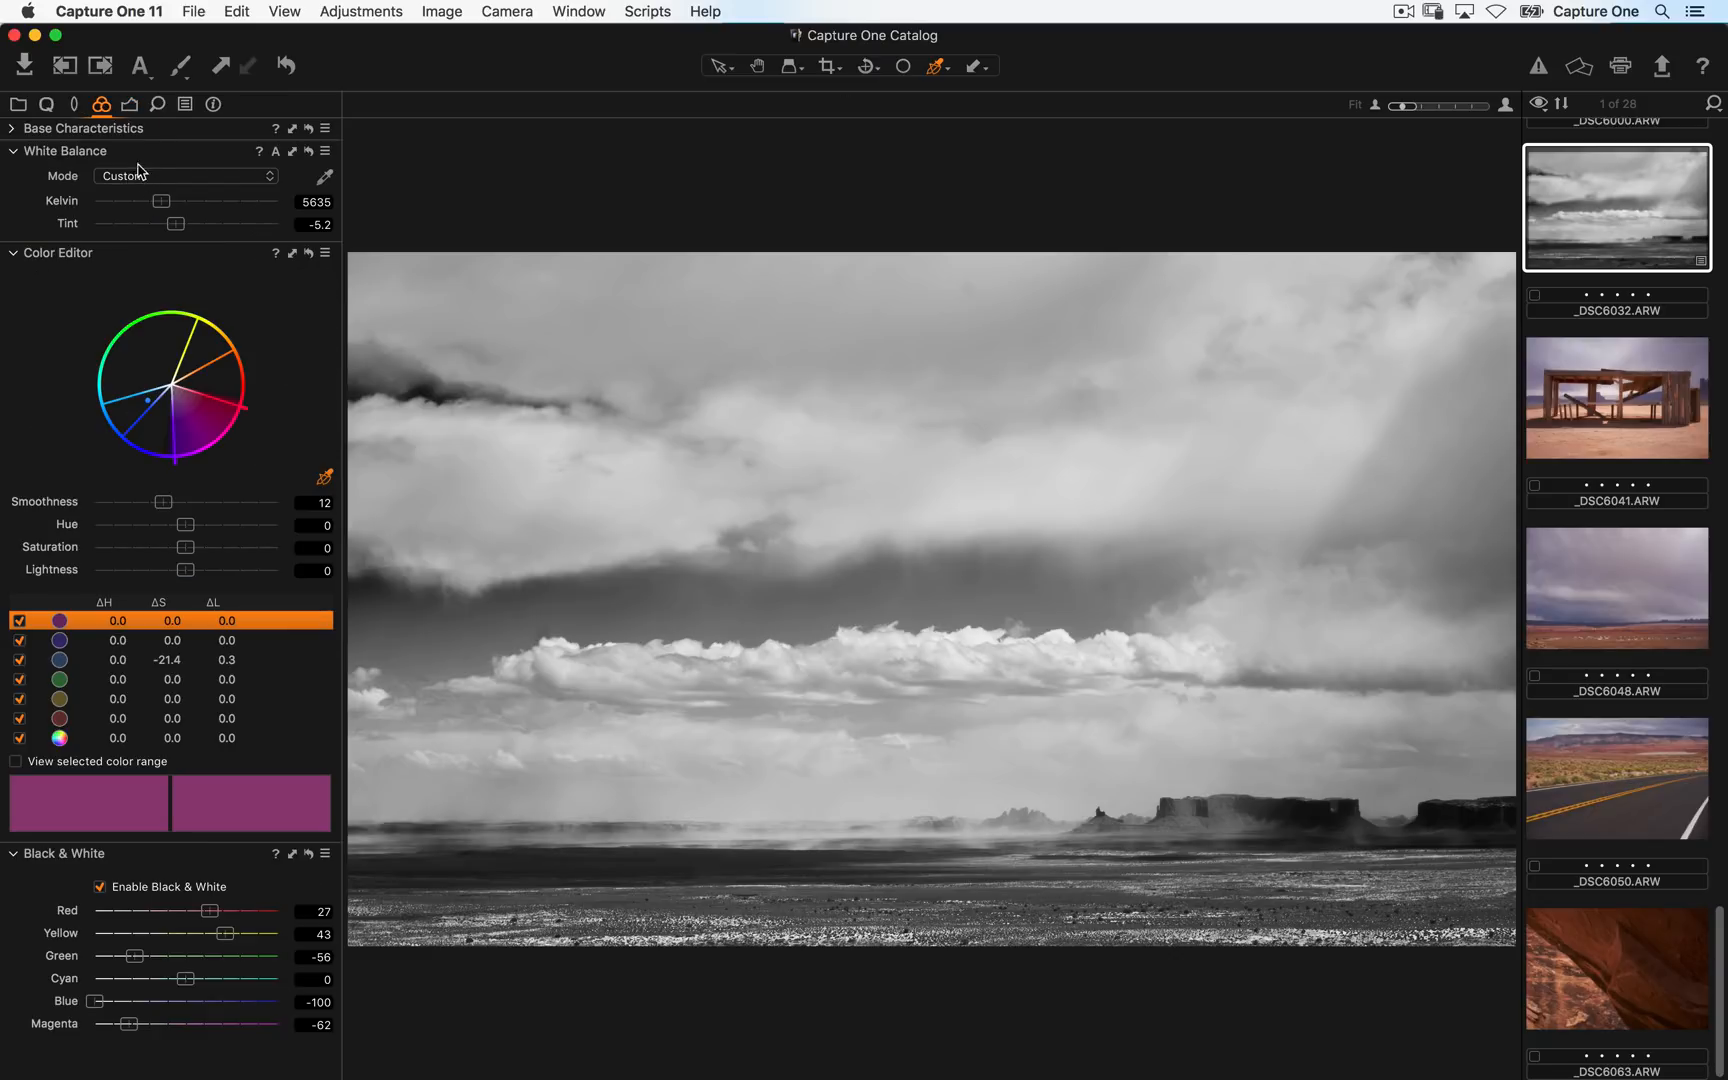
{"action": "scroll", "coordinate": [1620, 447], "scroll_direction": "up", "scroll_amount": 3}
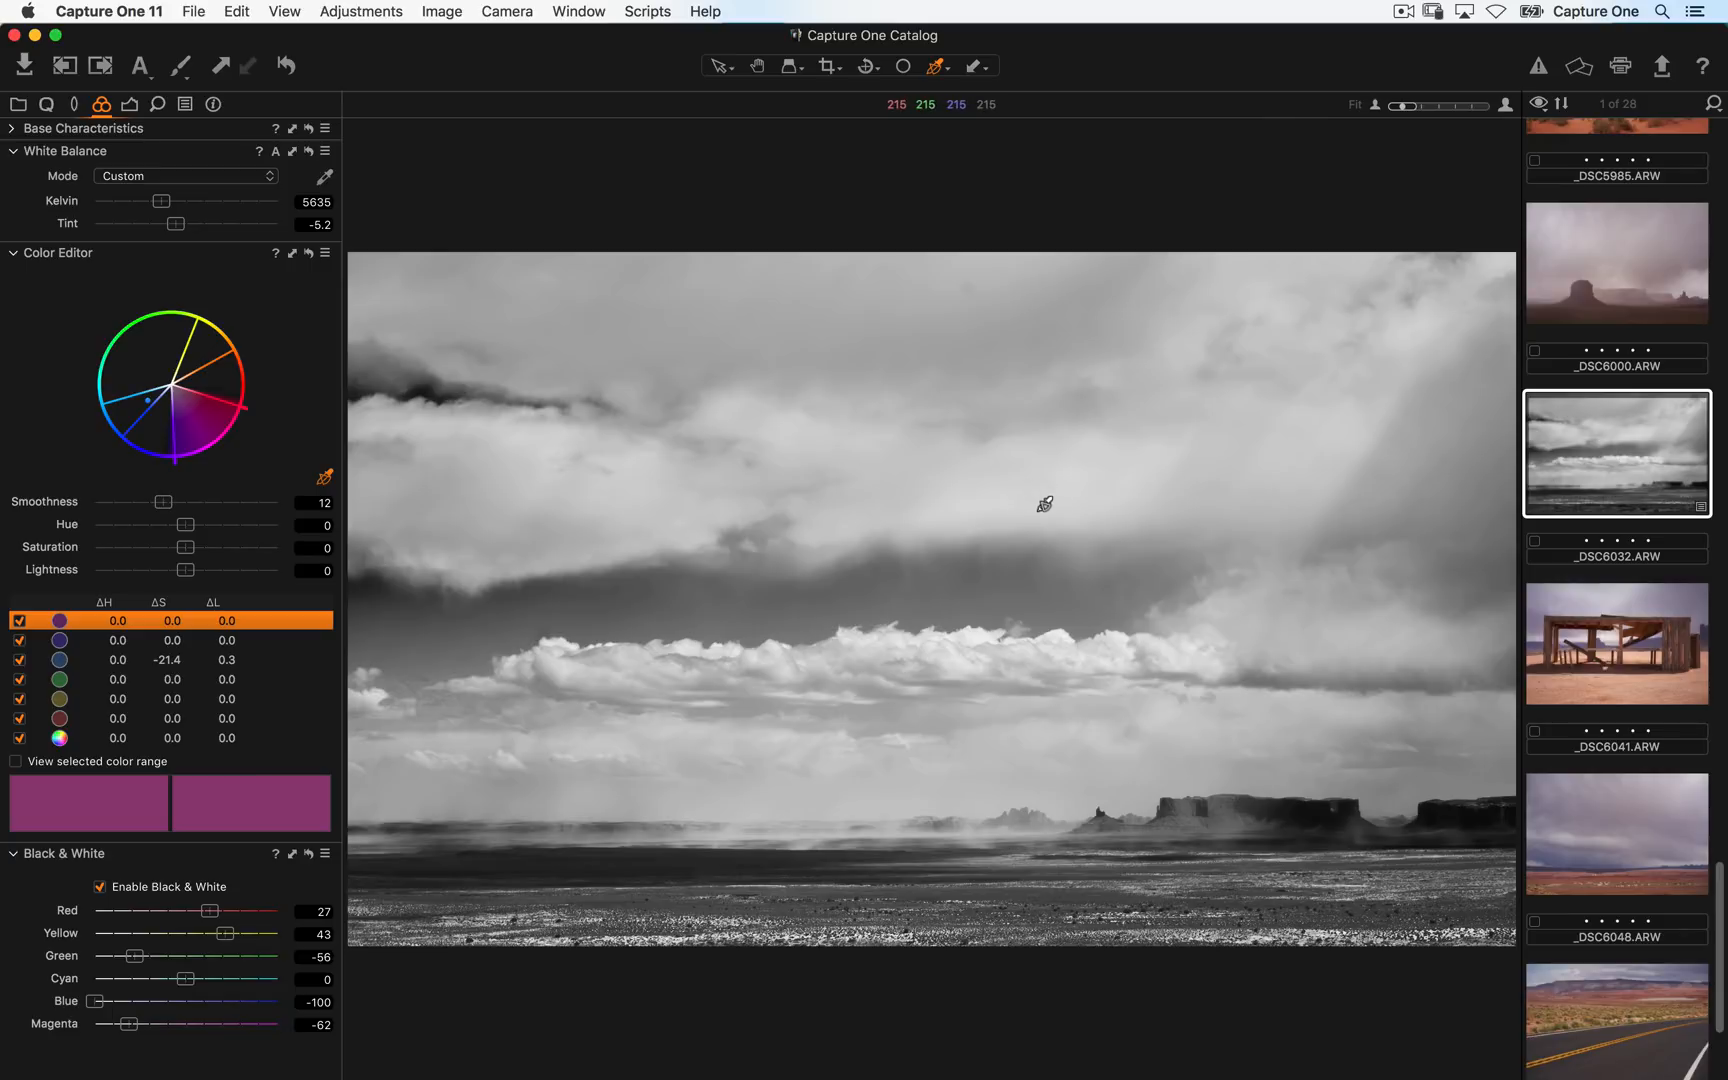
{"action": "left_click", "coordinate": [455, 10]}
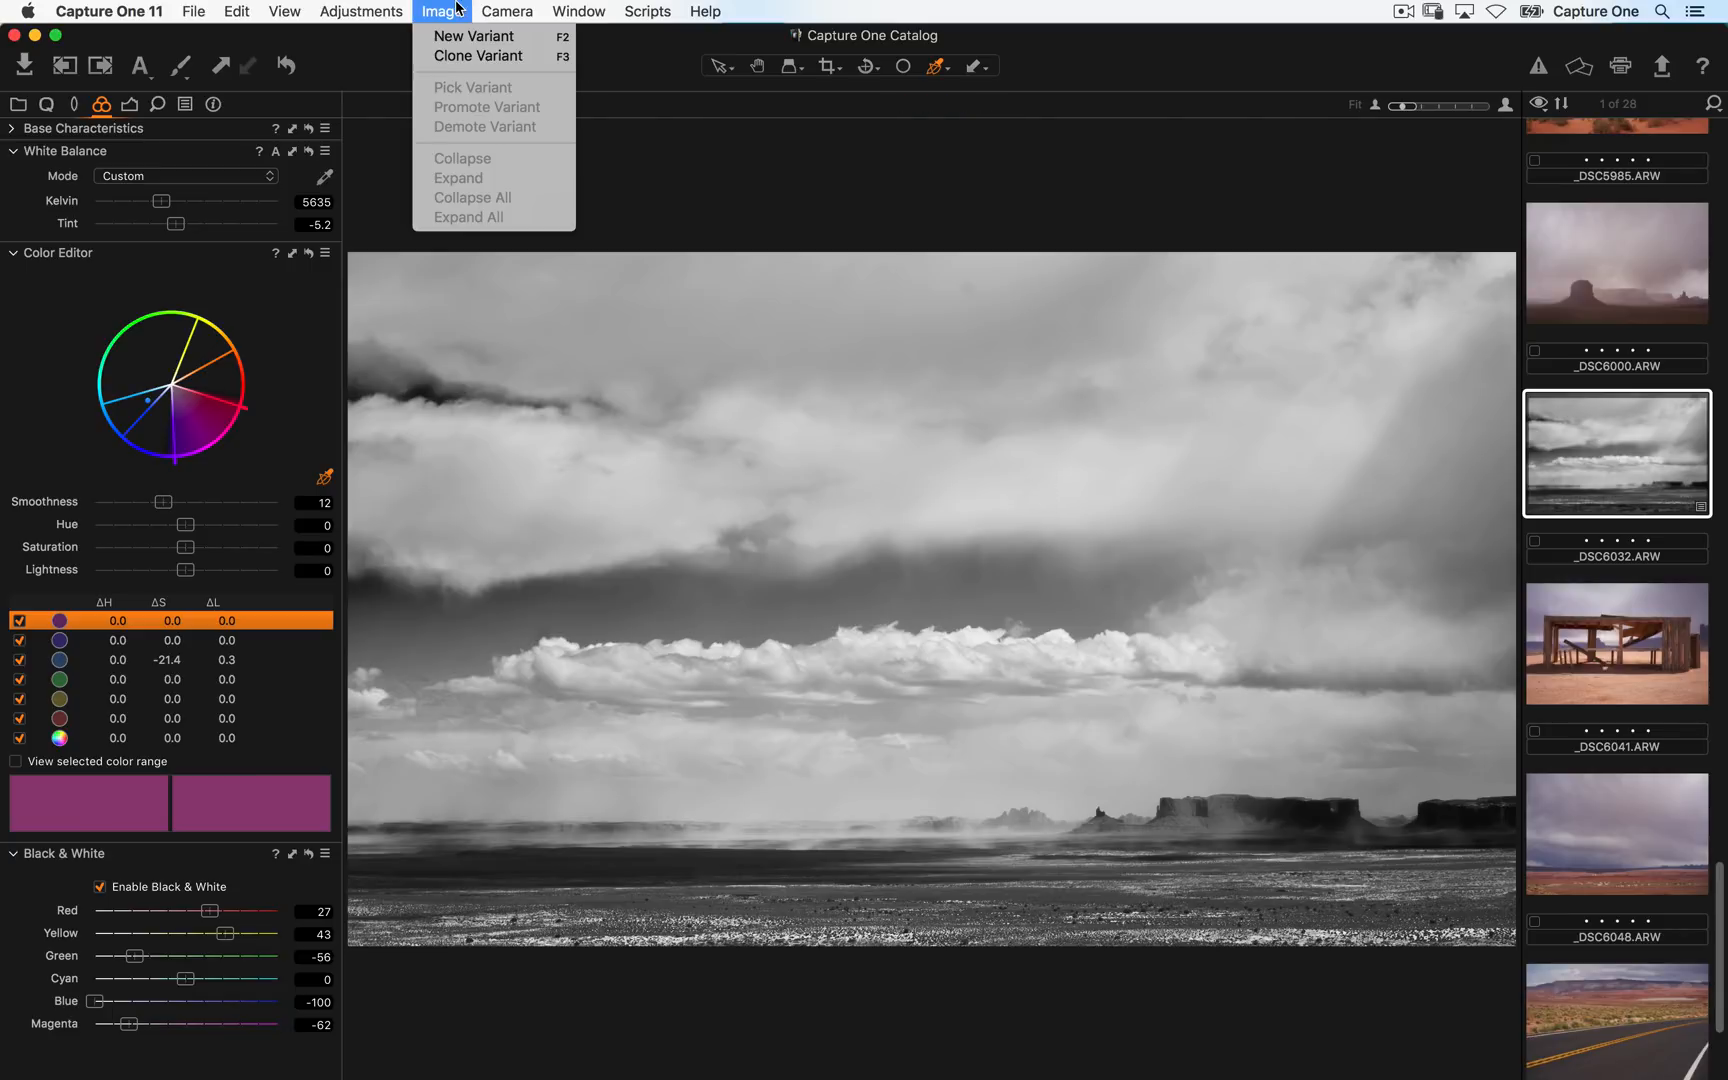
{"action": "left_click", "coordinate": [540, 60]}
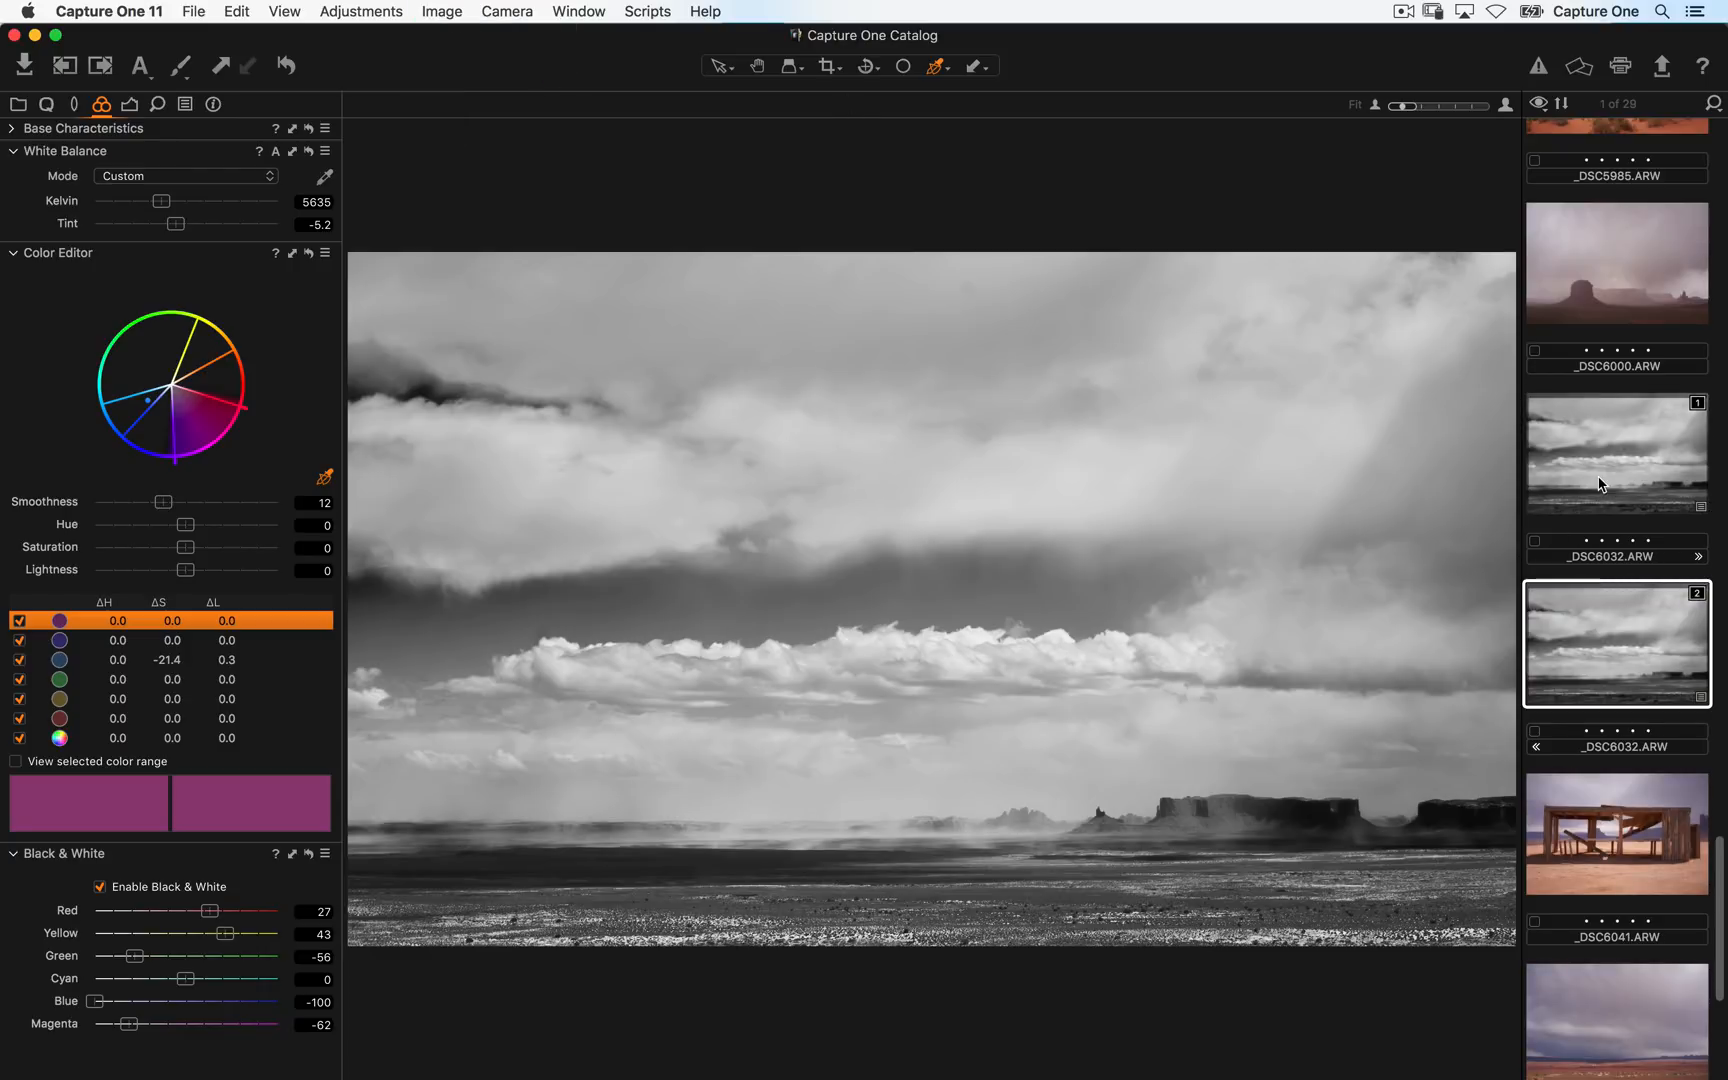
- Turn off Black & White on the first variant, then select the second variant
{"action": "left_click", "coordinate": [1602, 485]}
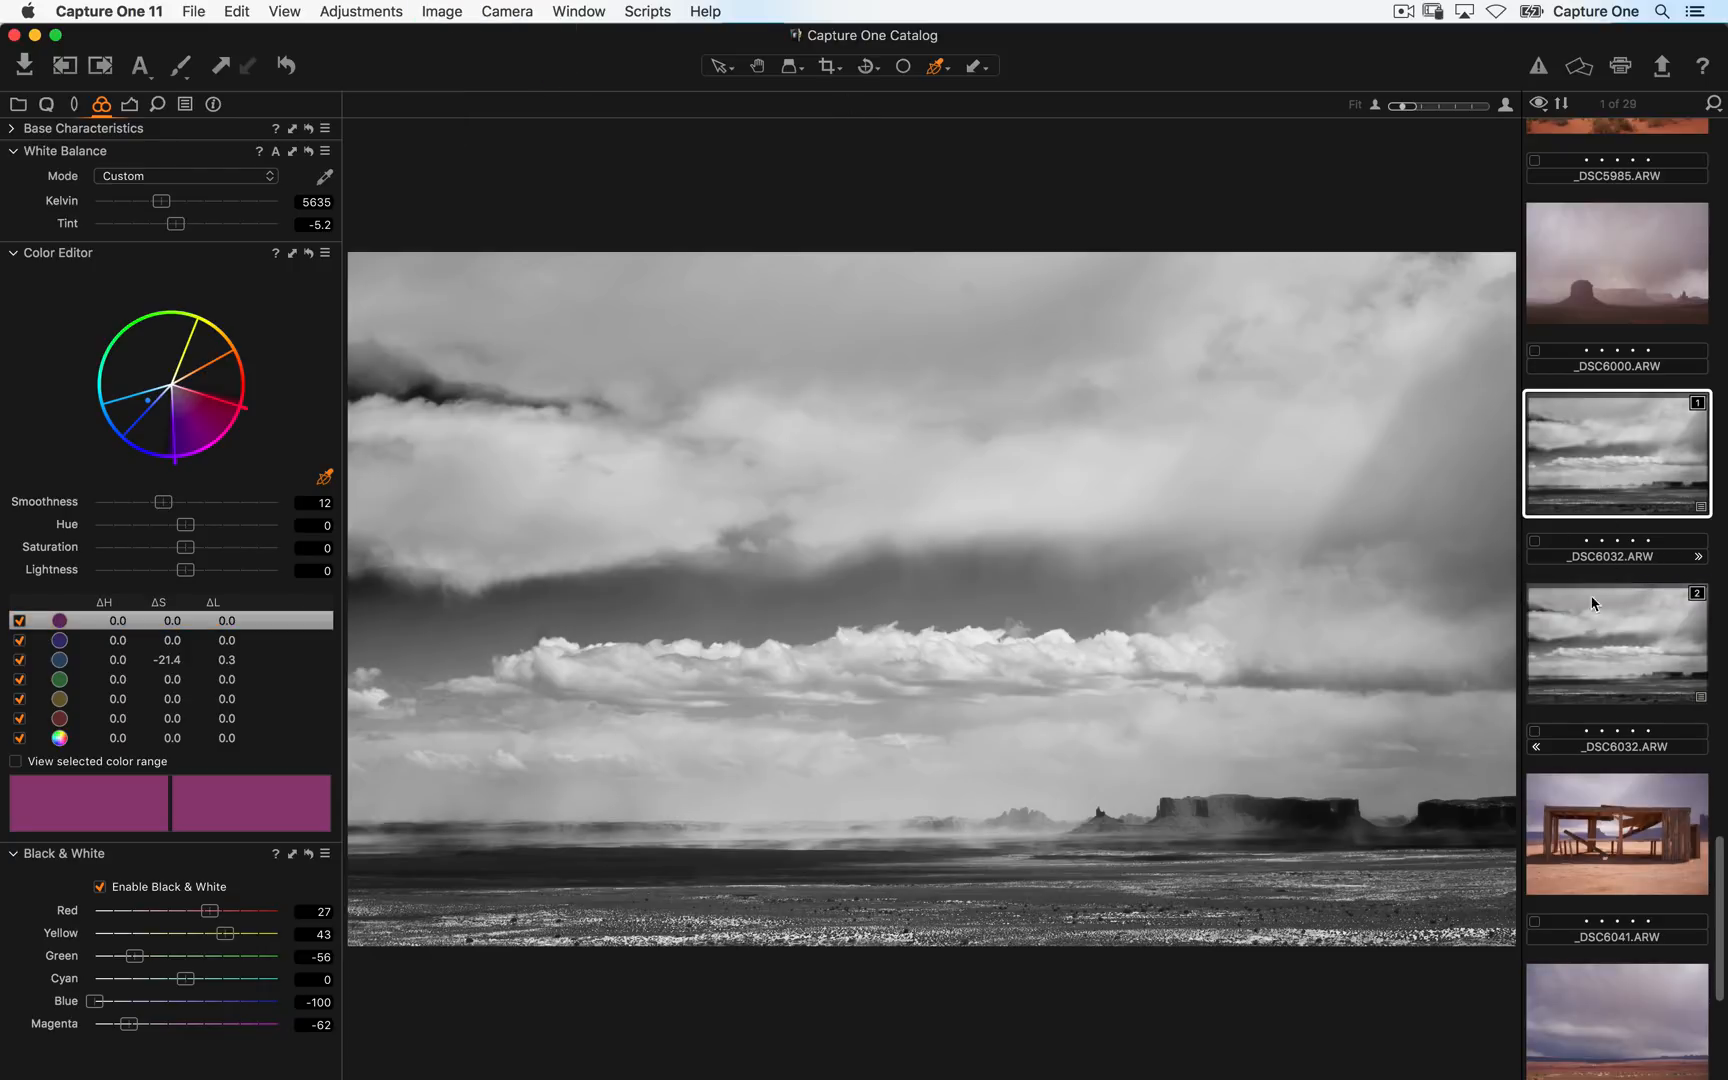
{"action": "left_click", "coordinate": [1576, 648]}
{"action": "left_click", "coordinate": [1616, 476]}
{"action": "left_click", "coordinate": [100, 887]}
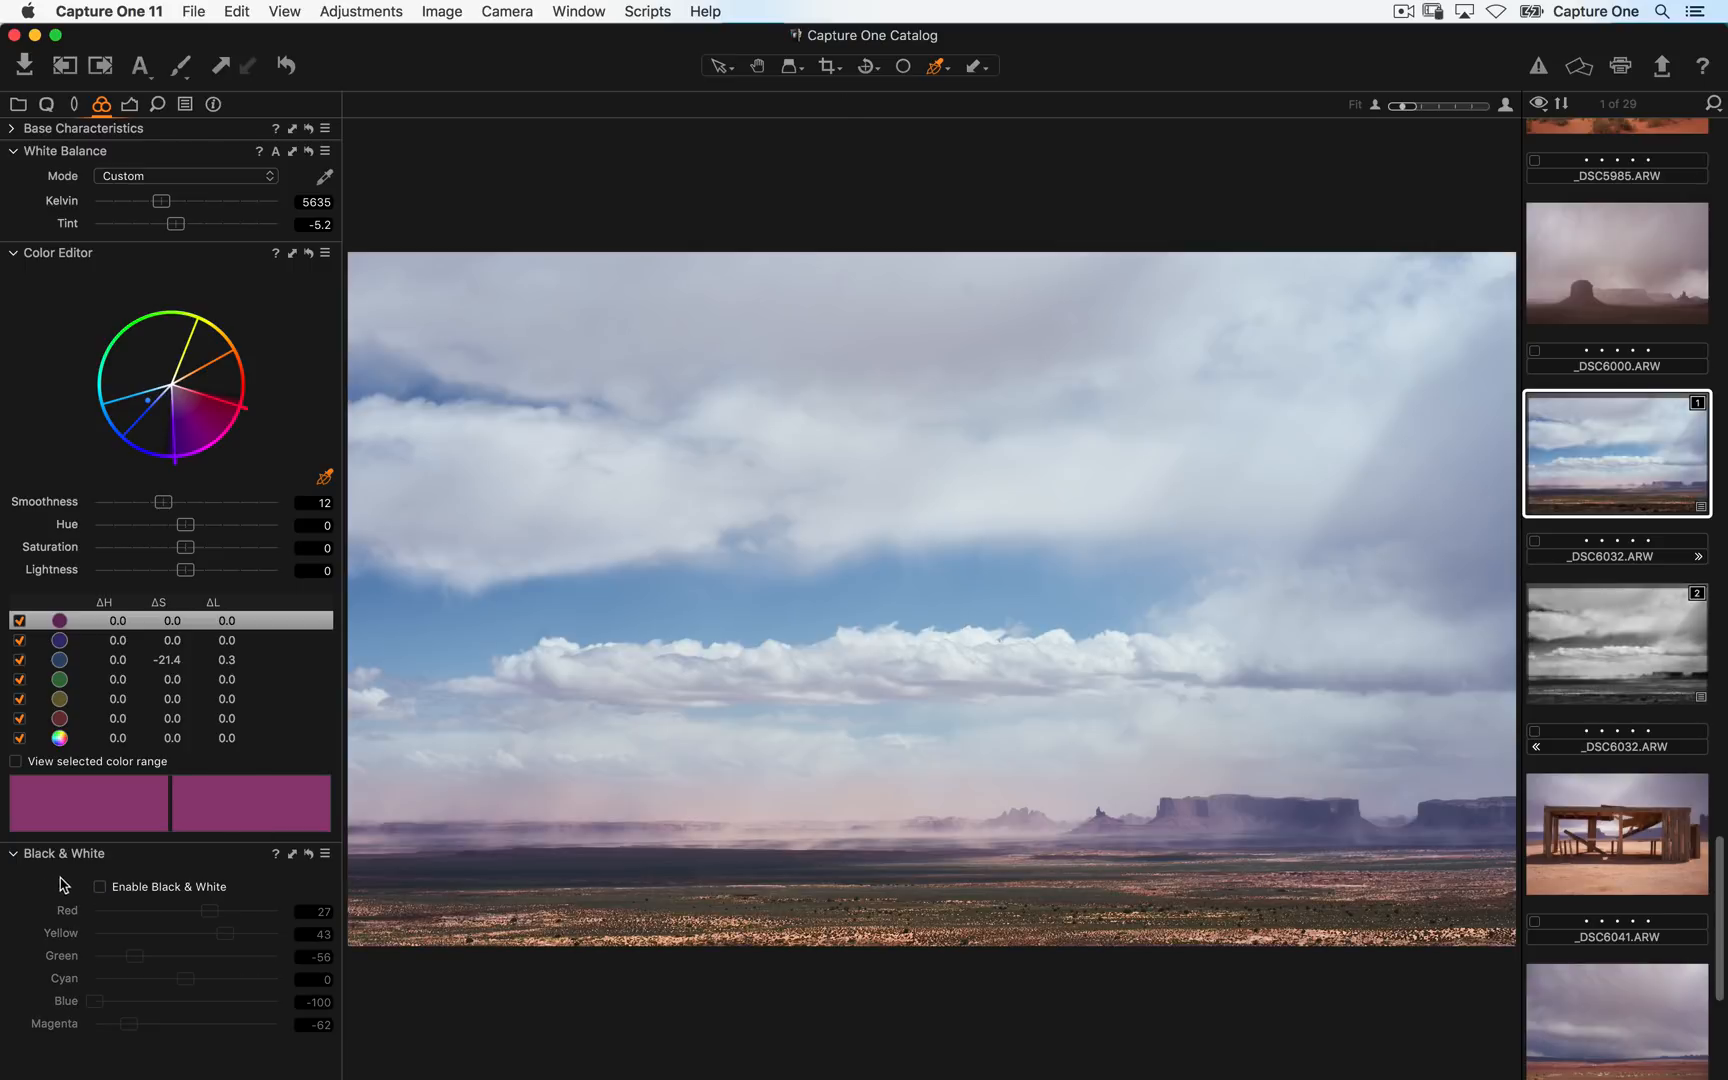
{"action": "left_click", "coordinate": [1580, 648]}
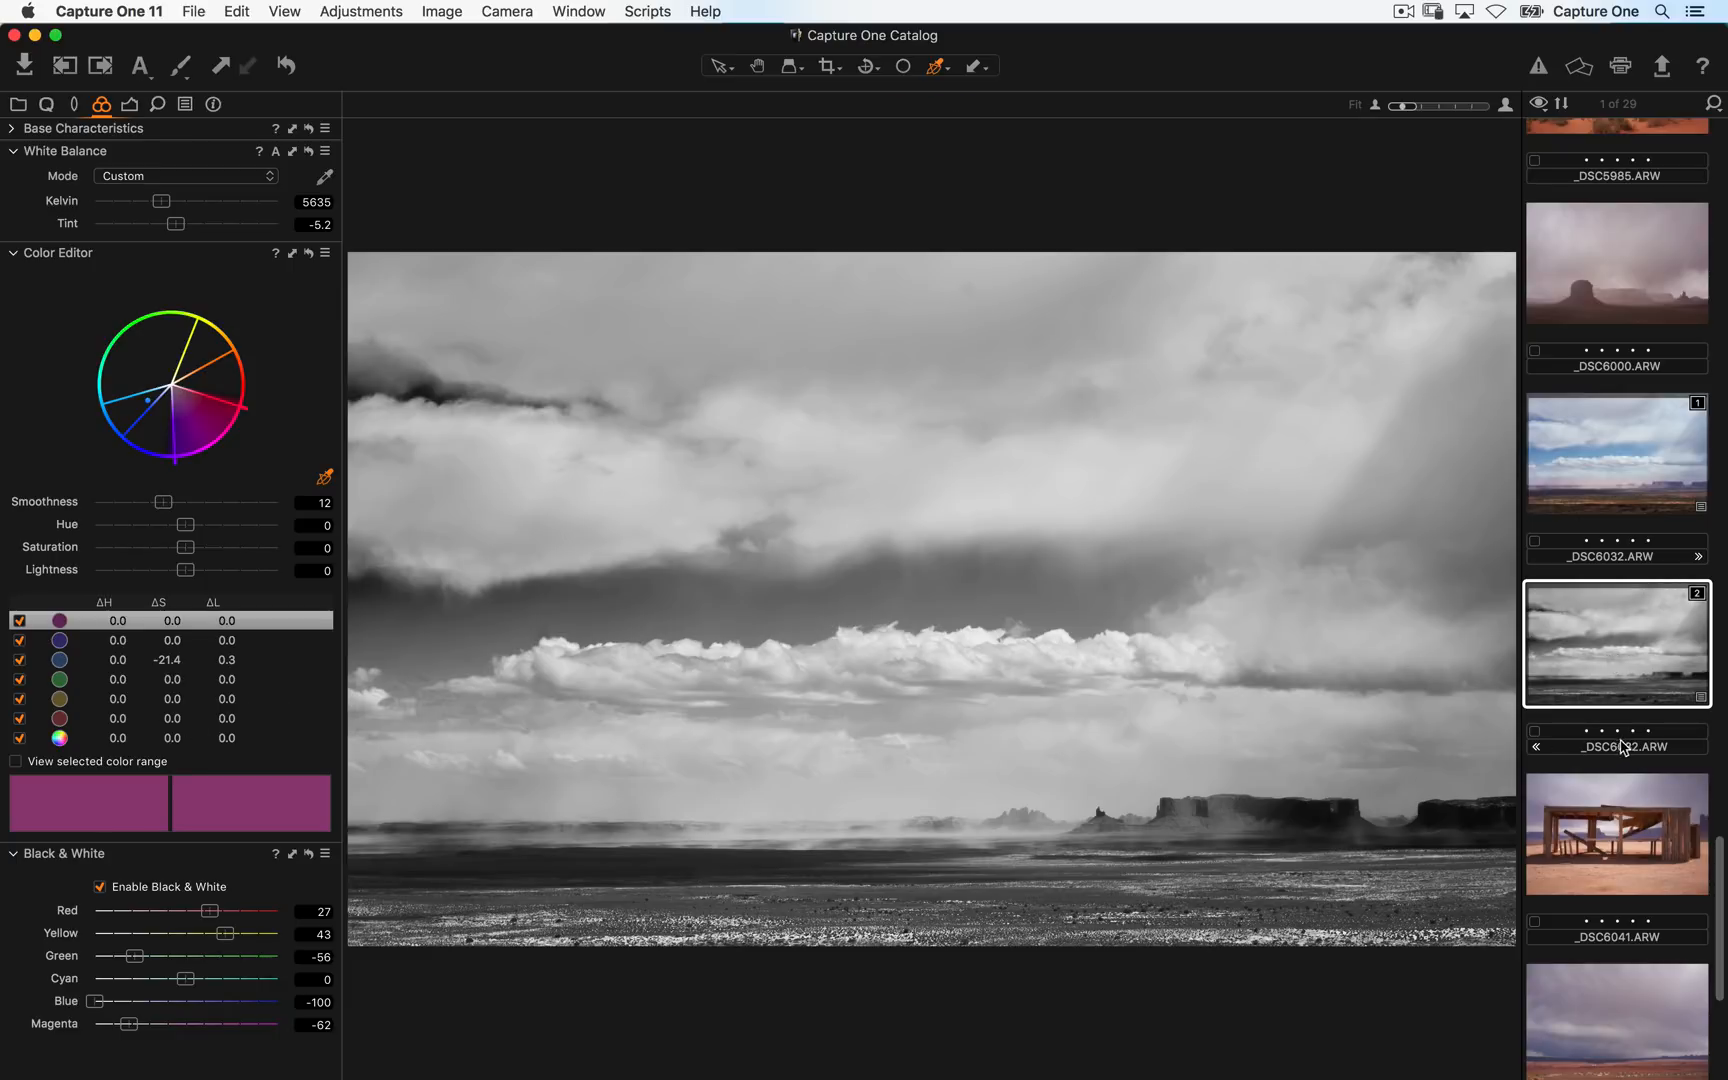
- Clone the black-and-white variant again to create a third variant
{"action": "mouse_move", "coordinate": [1622, 748]}
{"action": "left_mouse_down"}
{"action": "mouse_move", "coordinate": [1658, 432]}
{"action": "mouse_move", "coordinate": [1686, 397]}
{"action": "mouse_move", "coordinate": [1686, 575]}
{"action": "left_mouse_up"}
{"action": "left_click", "coordinate": [443, 11]}
{"action": "left_click", "coordinate": [470, 58]}
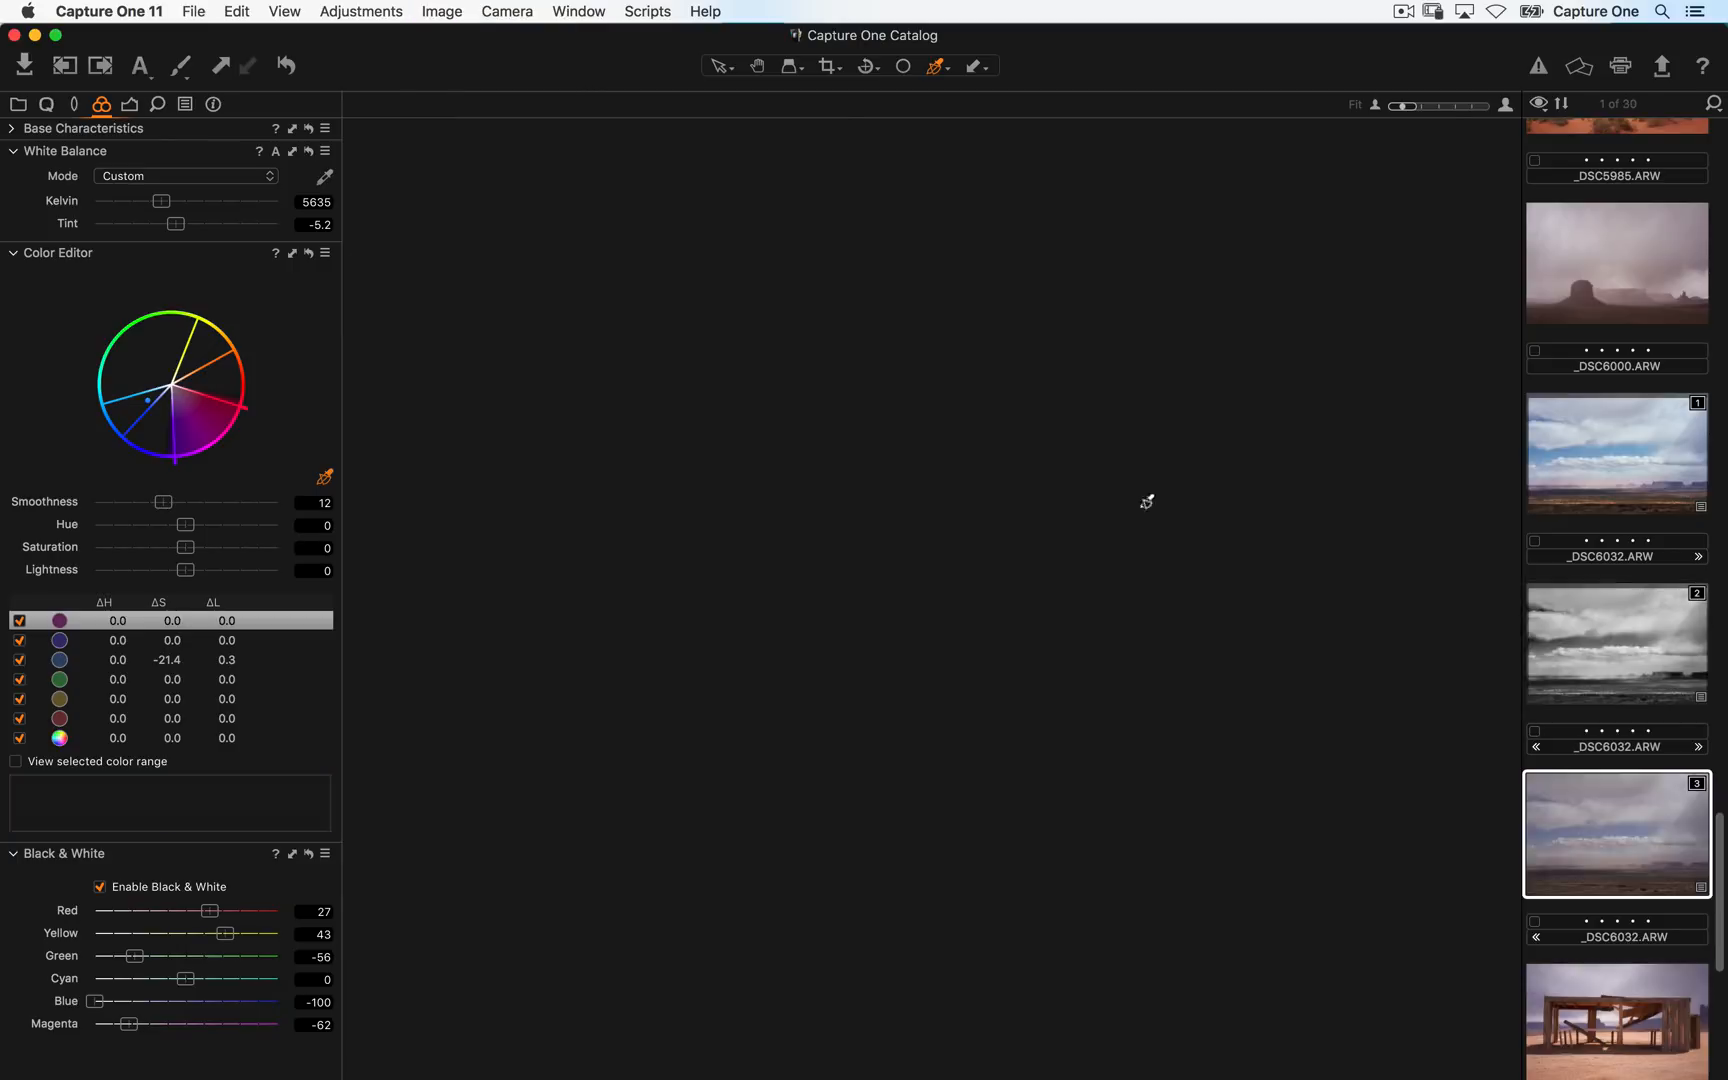
- Add an S-curve to the third variant's Curve, darkening the shadows and lifting the highlights
{"action": "left_click", "coordinate": [129, 104]}
{"action": "left_click_drag", "start_coordinate": [84, 840], "coordinate": [83, 850]}
{"action": "left_click_drag", "start_coordinate": [247, 722], "coordinate": [249, 709]}
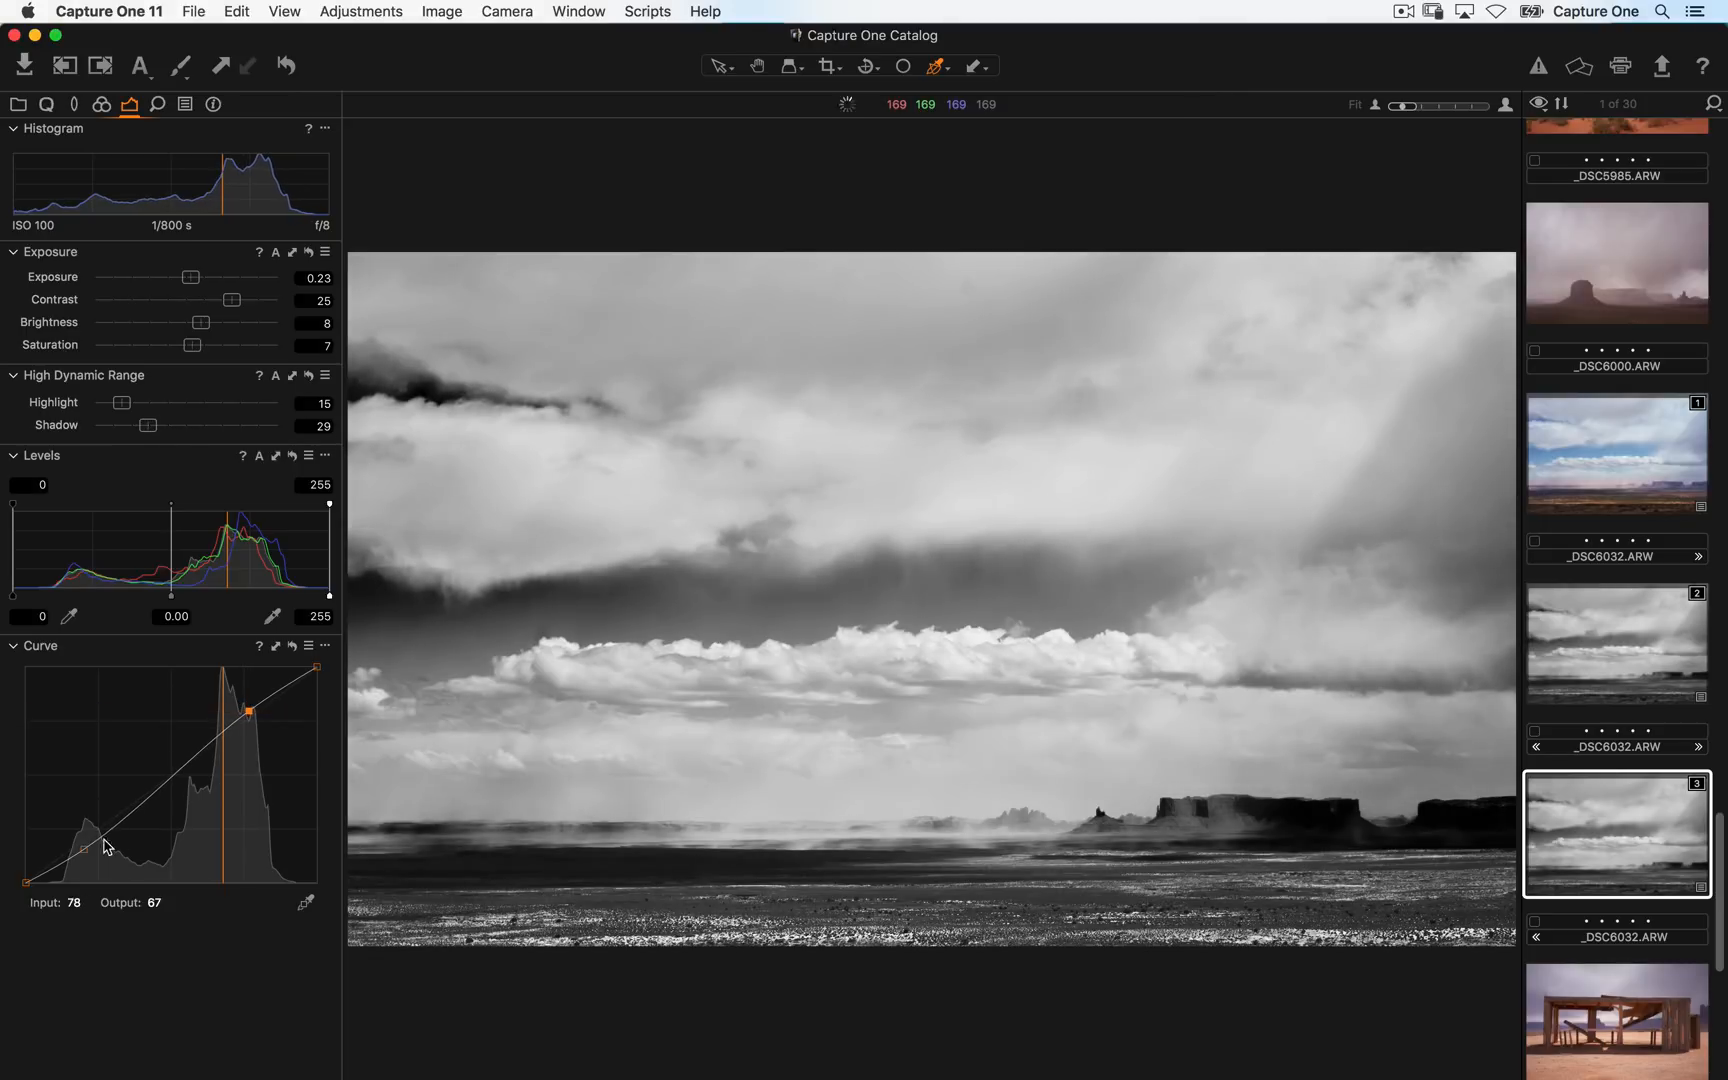
{"action": "left_click_drag", "start_coordinate": [84, 848], "coordinate": [73, 855]}
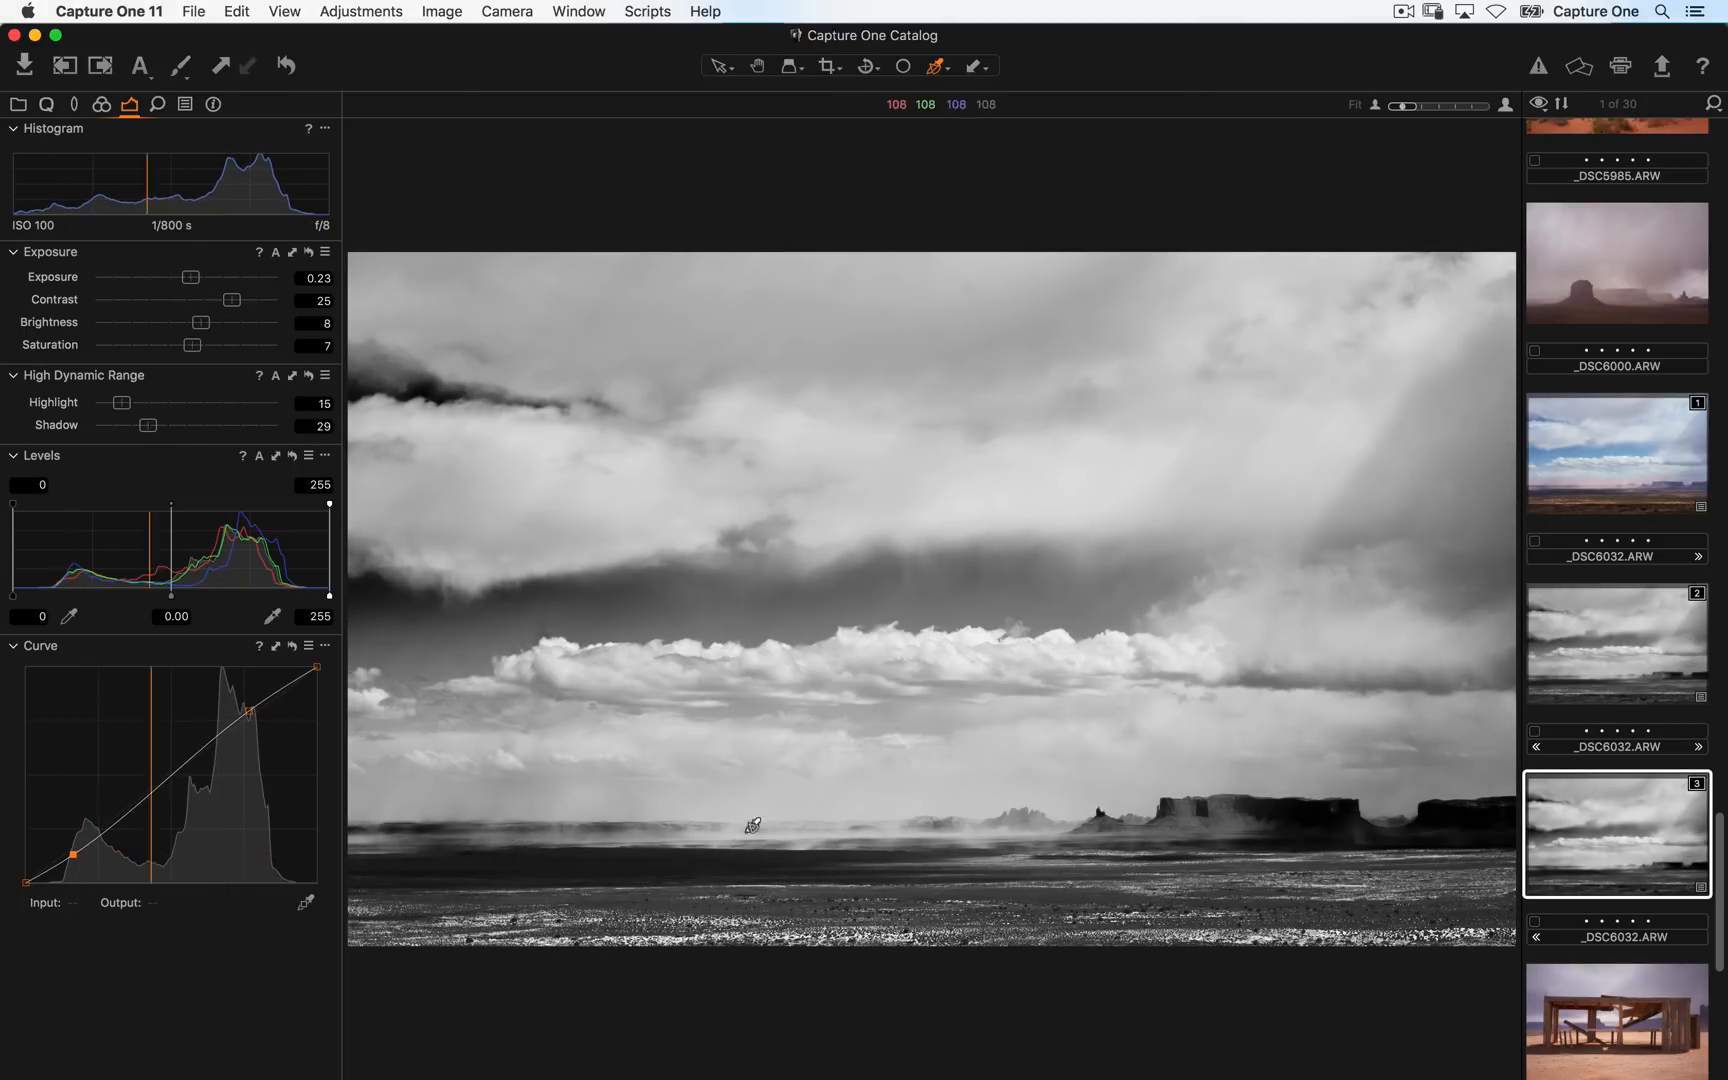
- Select the colour variant and switch its lens correction profile to Generic
{"action": "left_click", "coordinate": [1650, 487]}
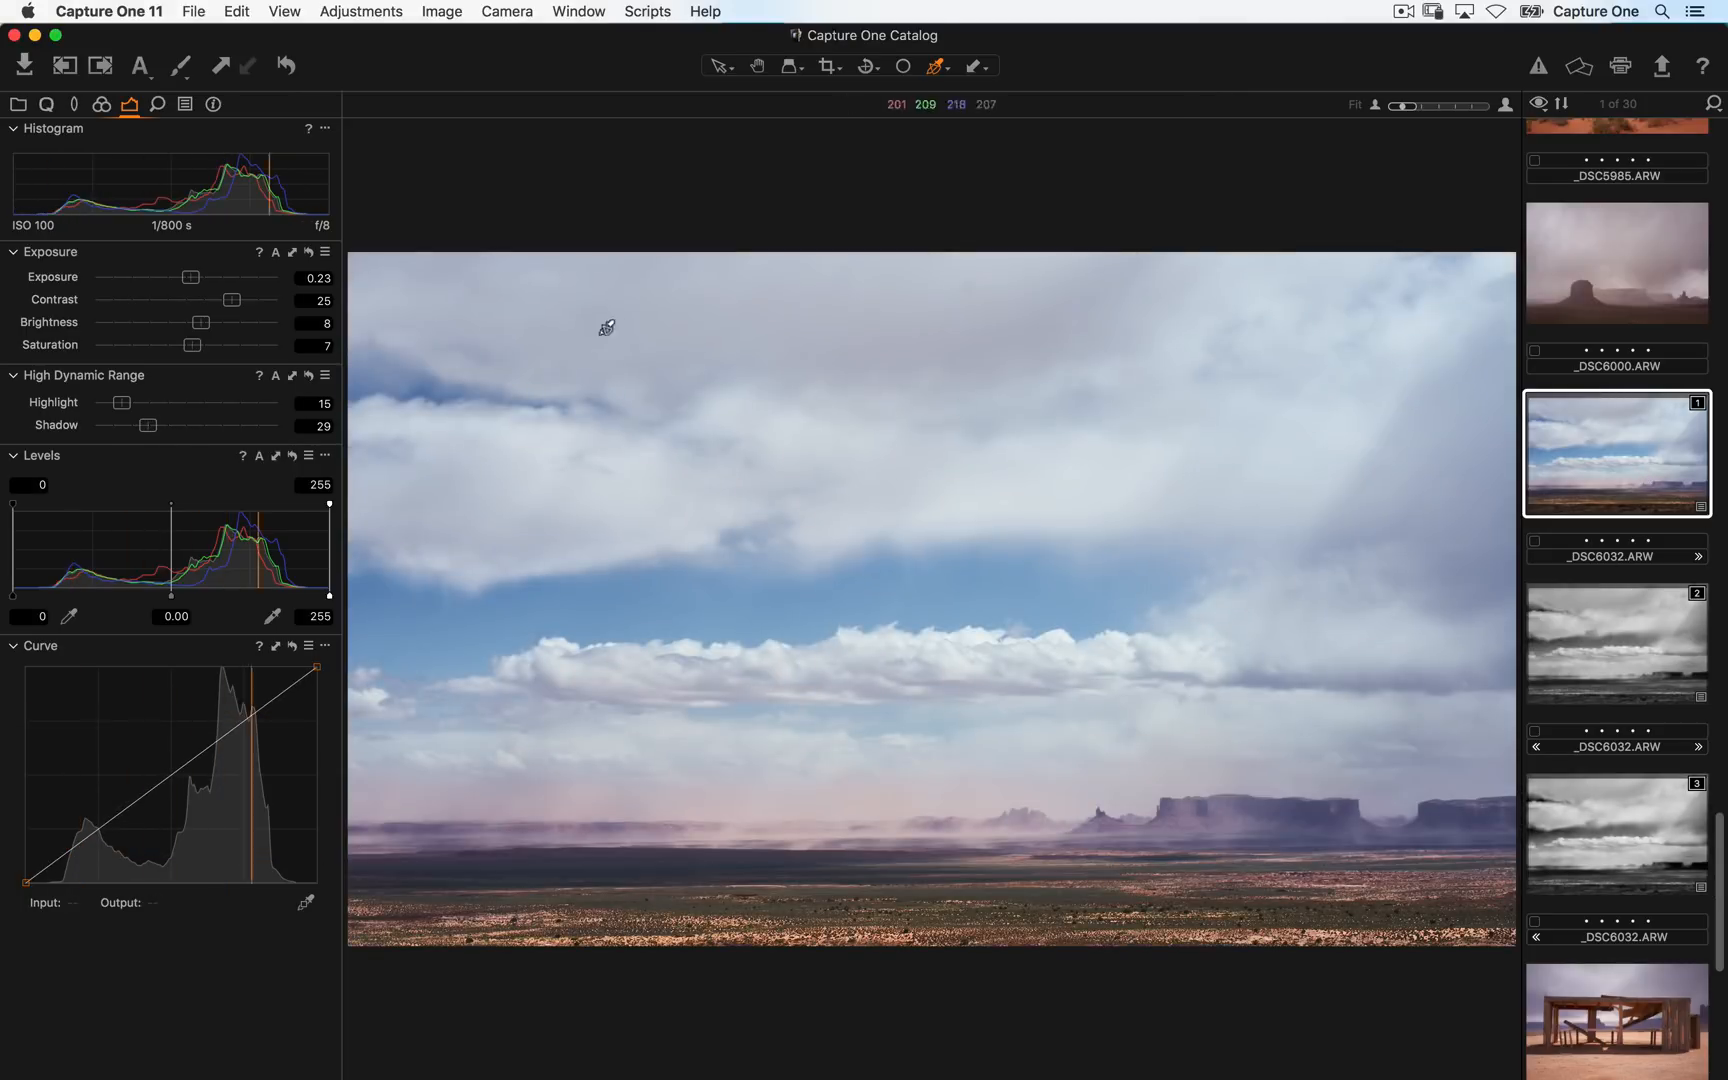
{"action": "left_click", "coordinate": [101, 105]}
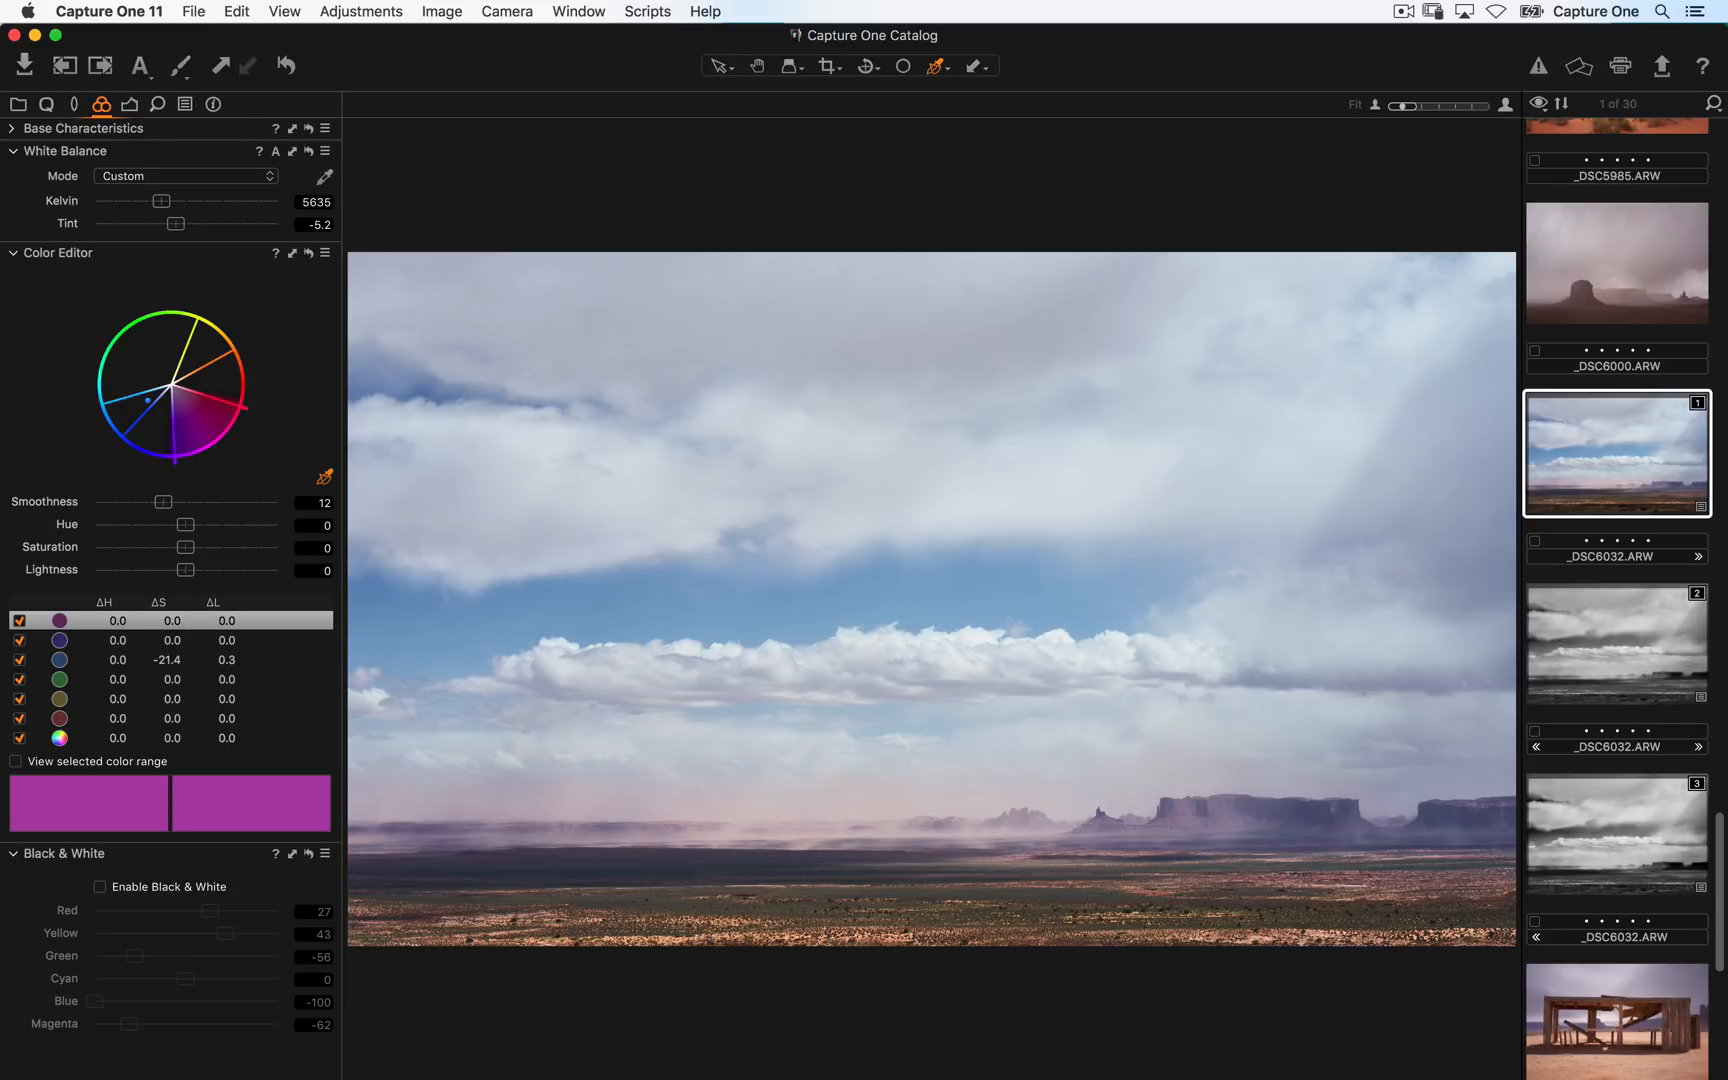
{"action": "left_click", "coordinate": [73, 105]}
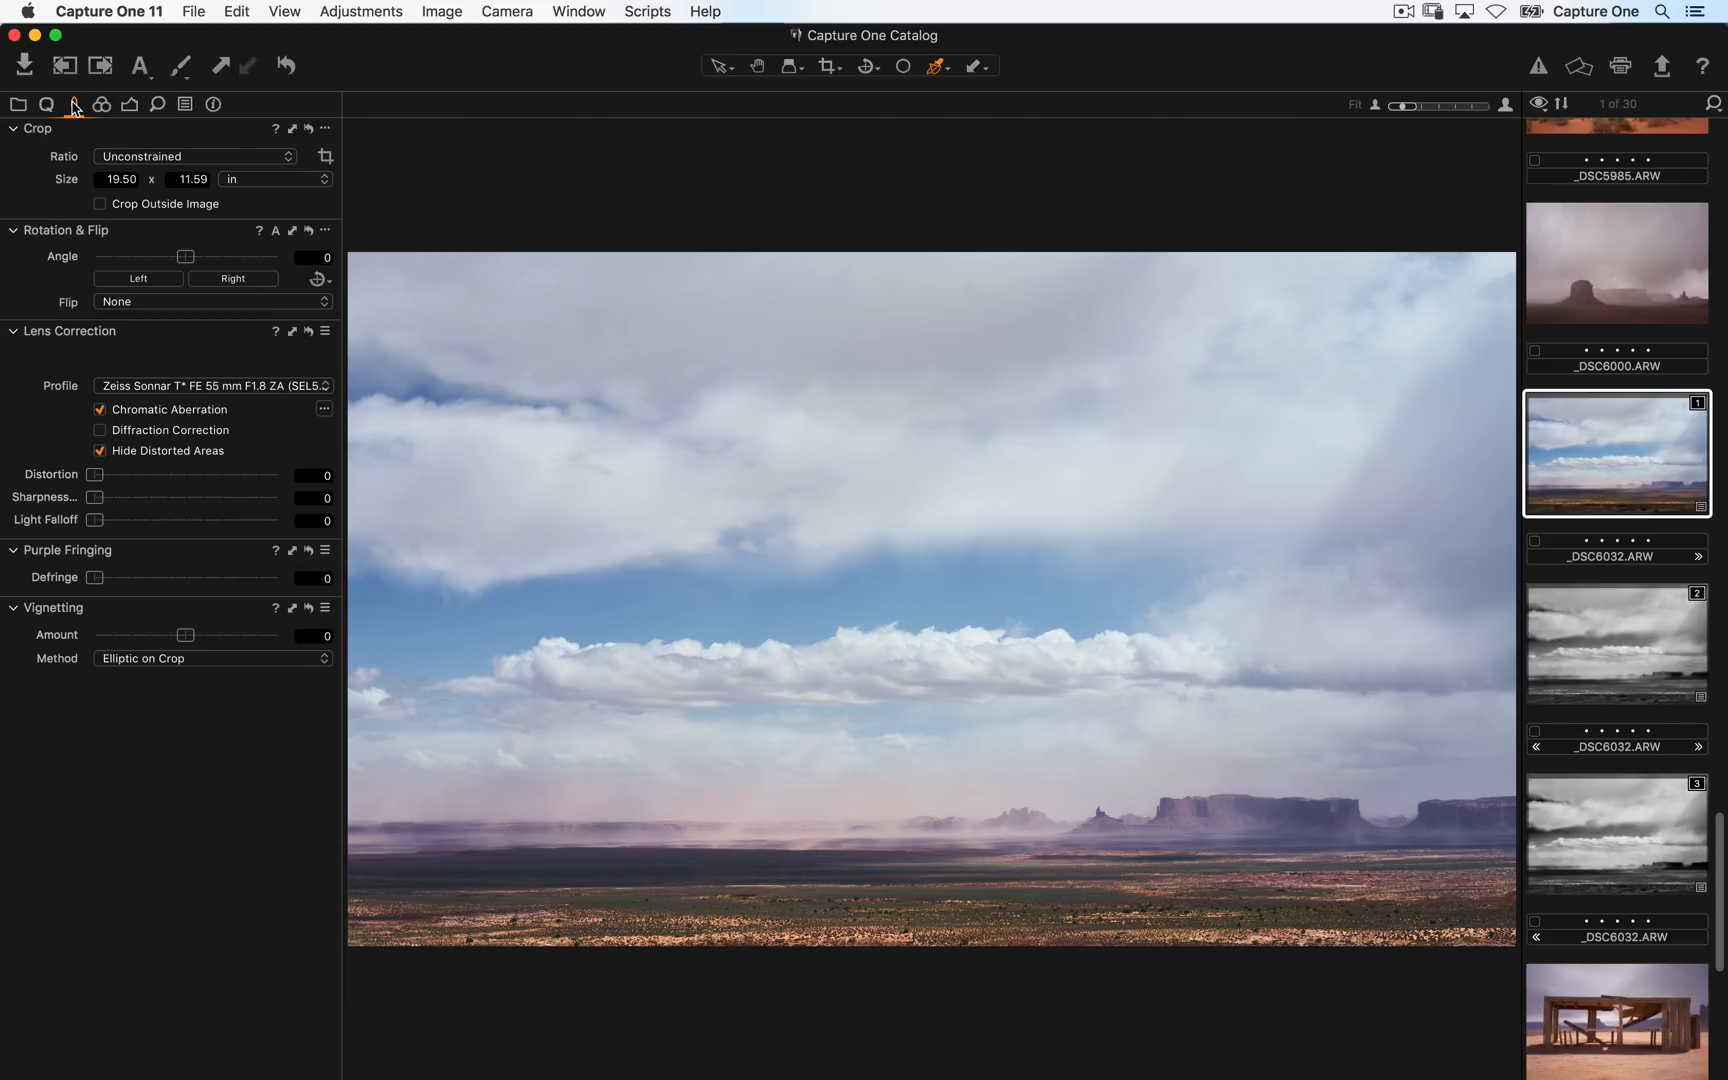
{"action": "left_click", "coordinate": [190, 388]}
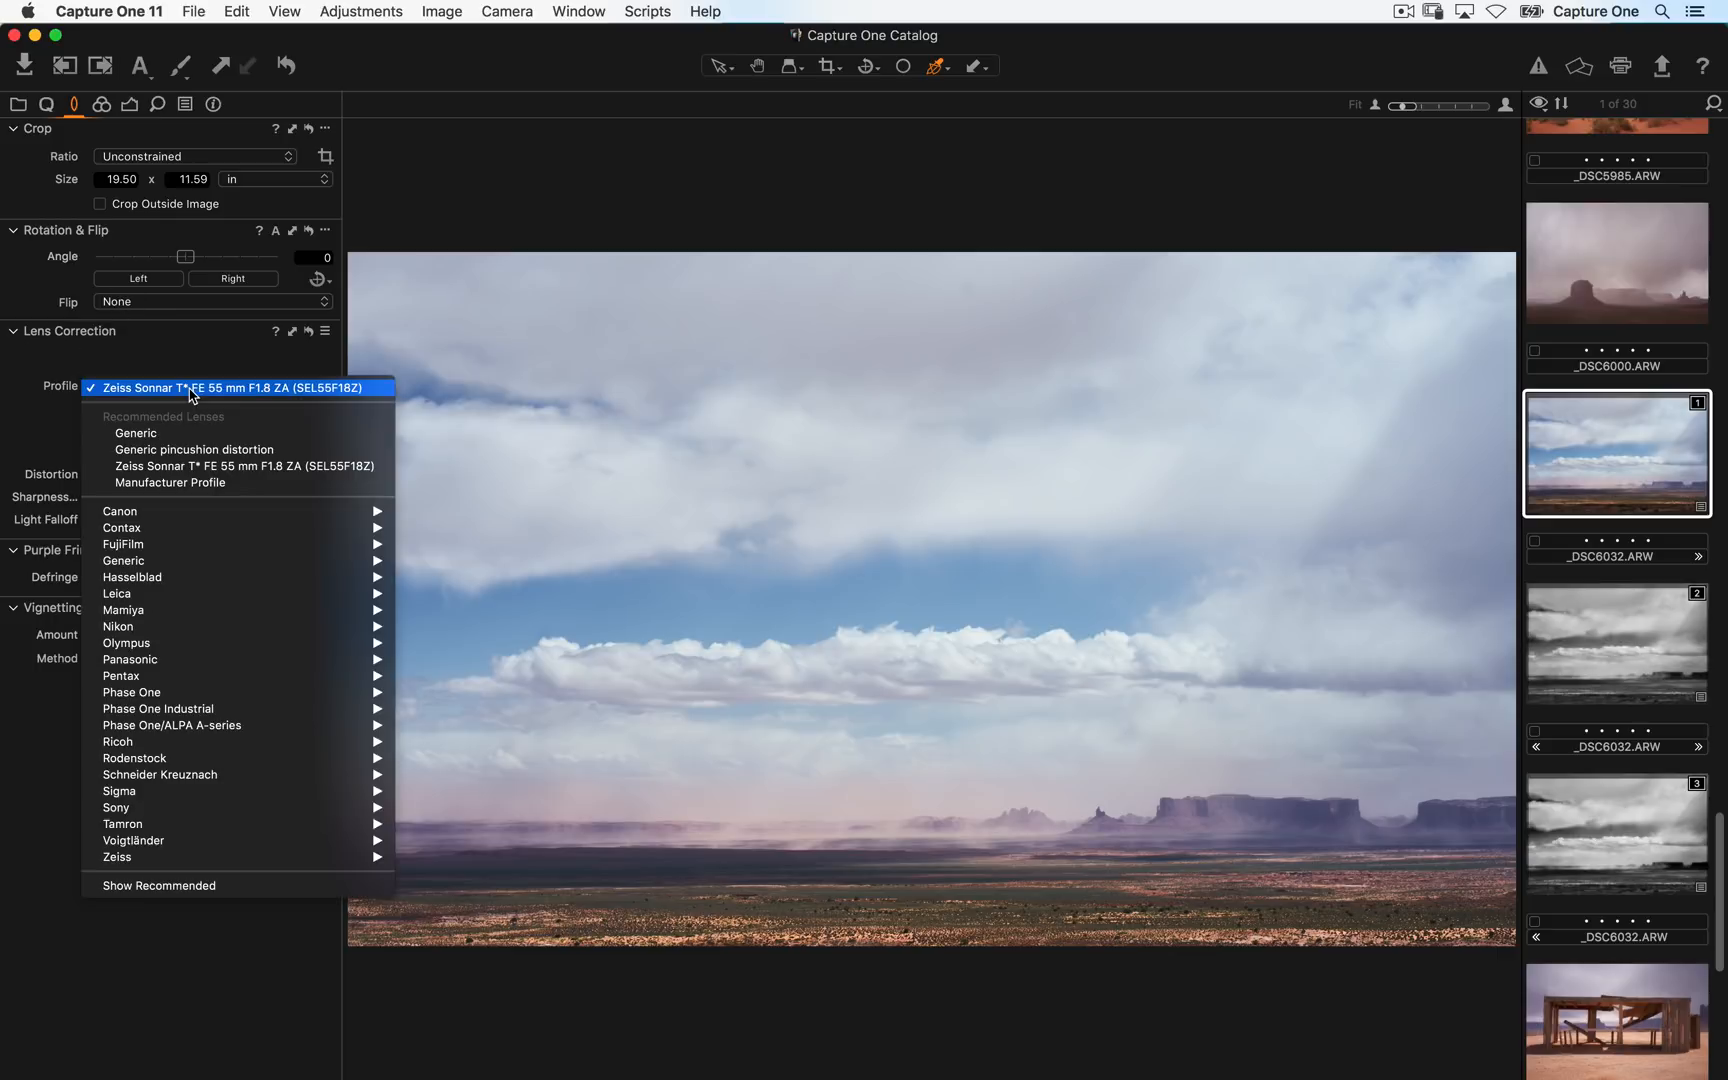
{"action": "left_click", "coordinate": [198, 436]}
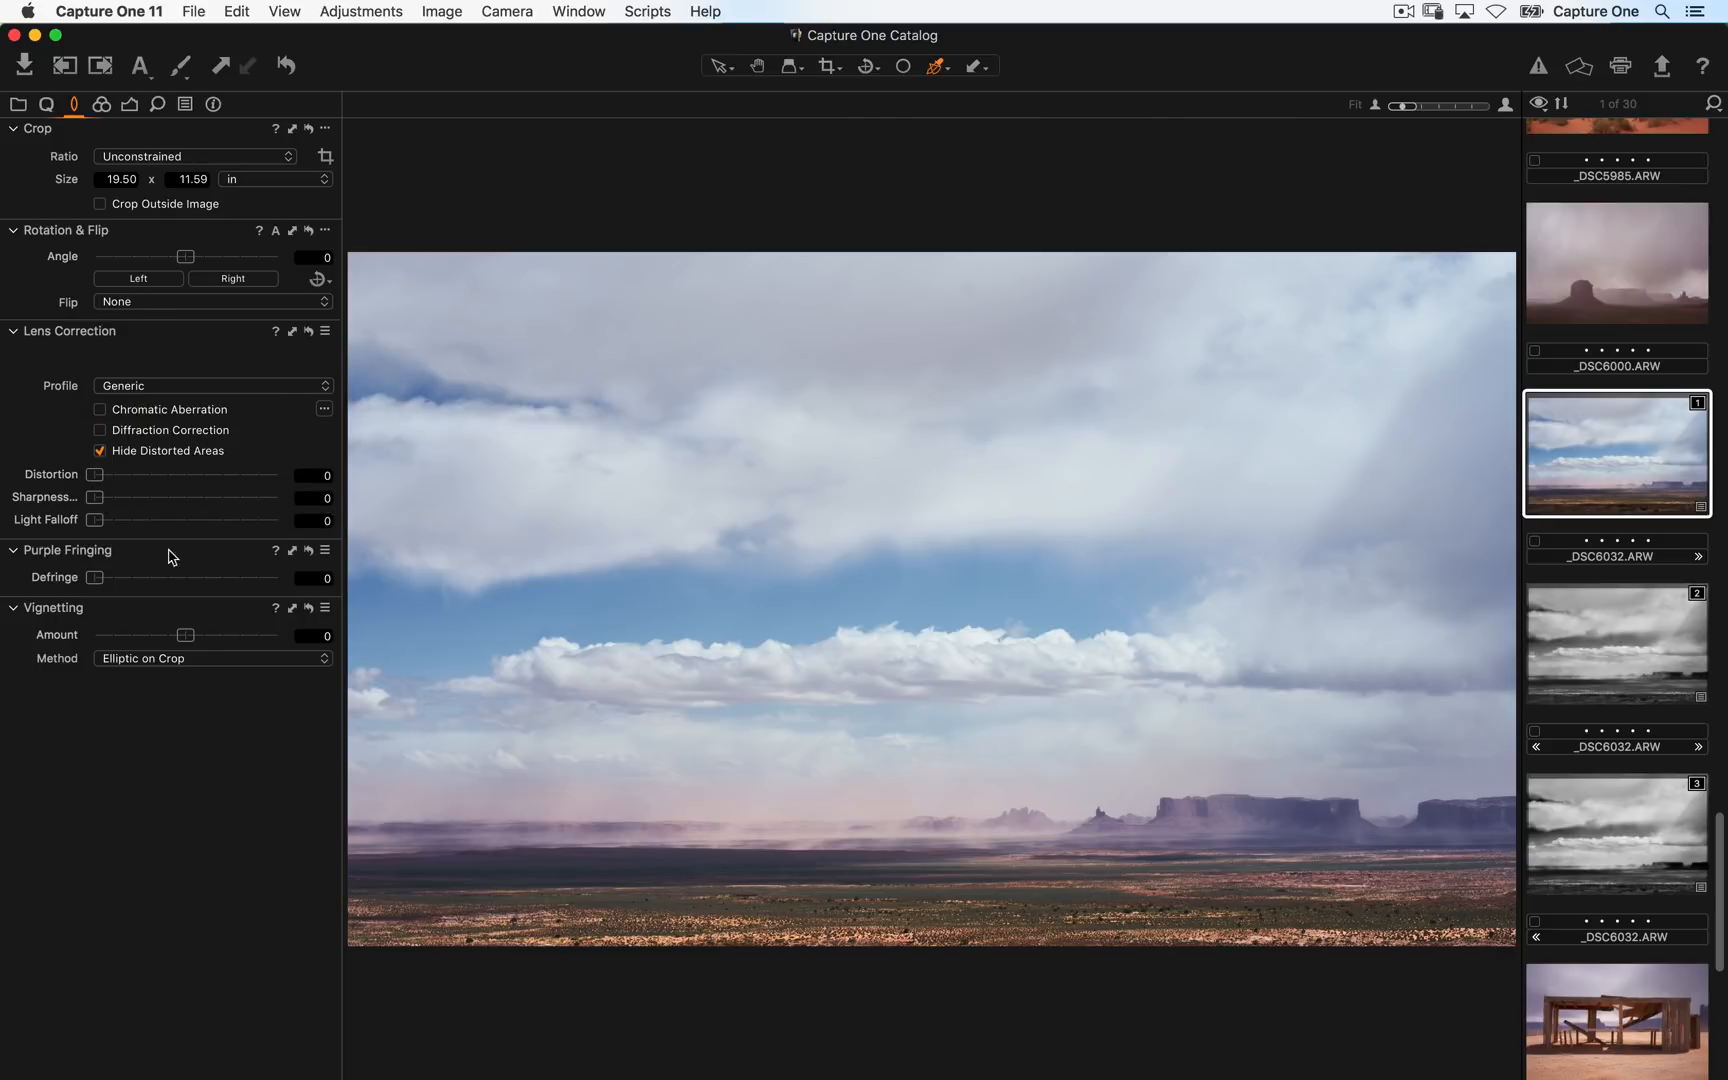
- Restore the lens correction profile to Zeiss Sonnar T* FE 55 mm F1.8 ZA (SEL55F18Z)
{"action": "left_click", "coordinate": [327, 334]}
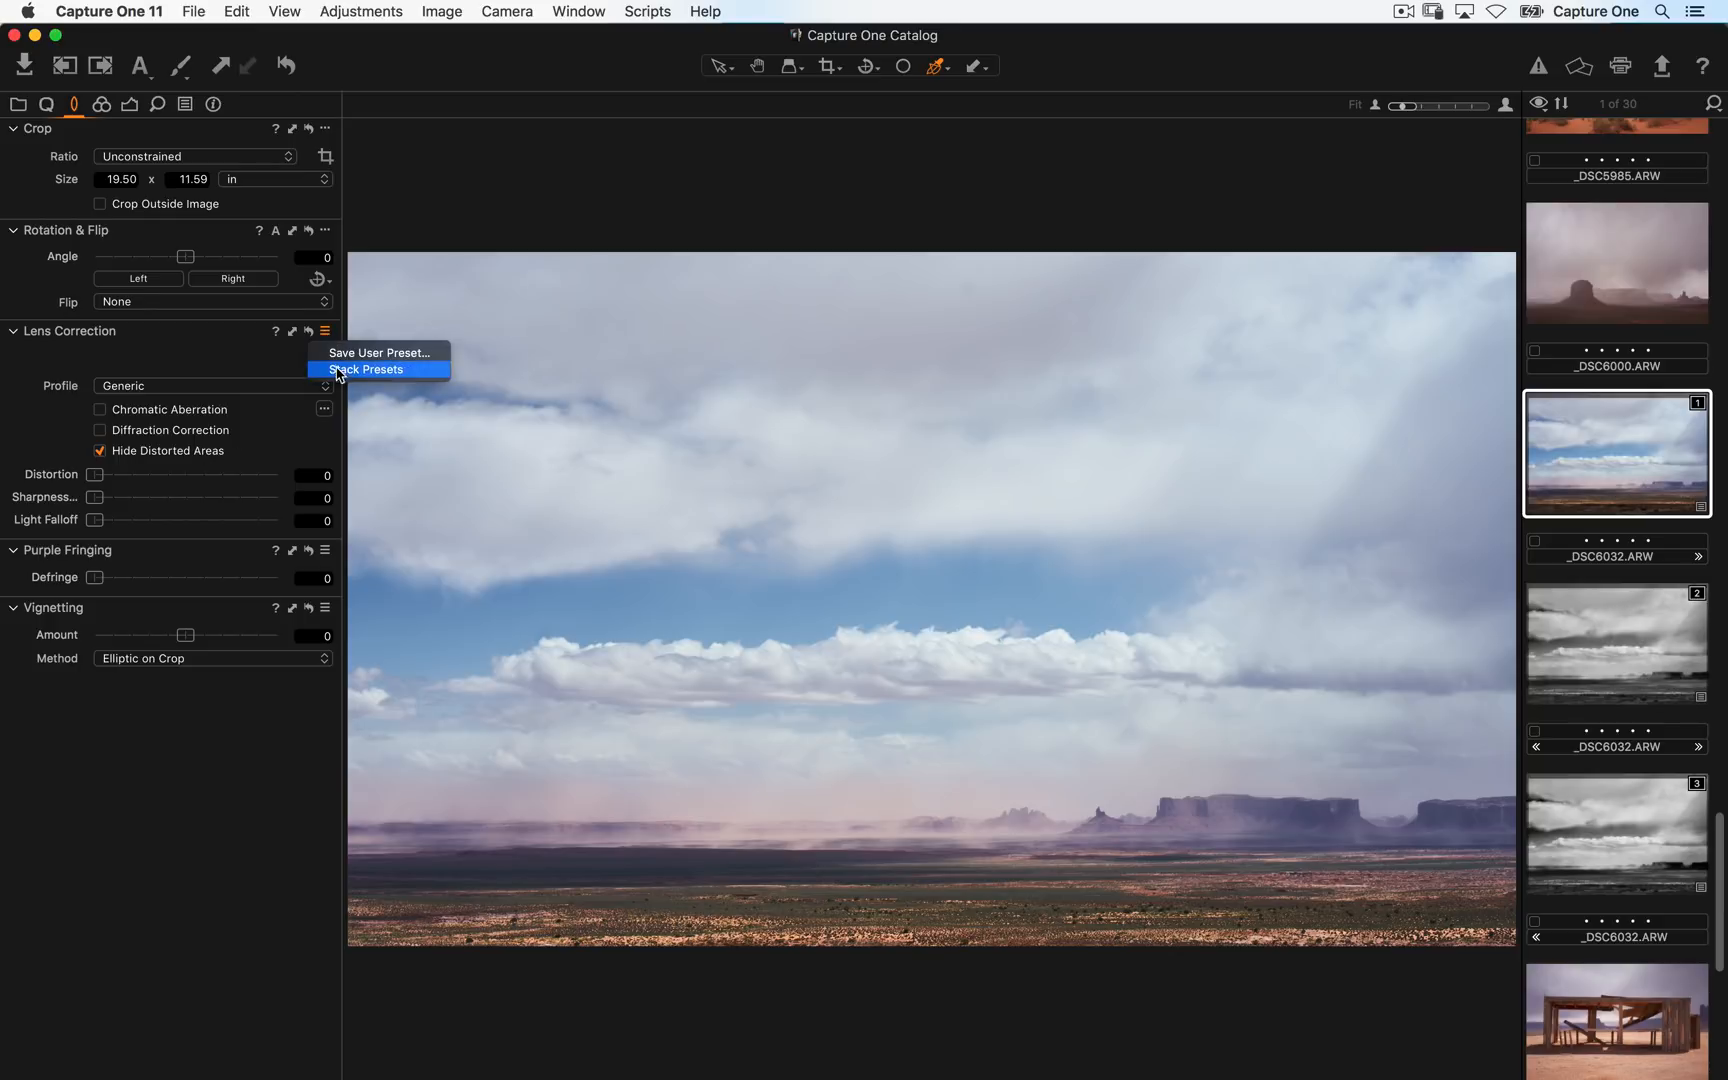
{"action": "left_click", "coordinate": [208, 353]}
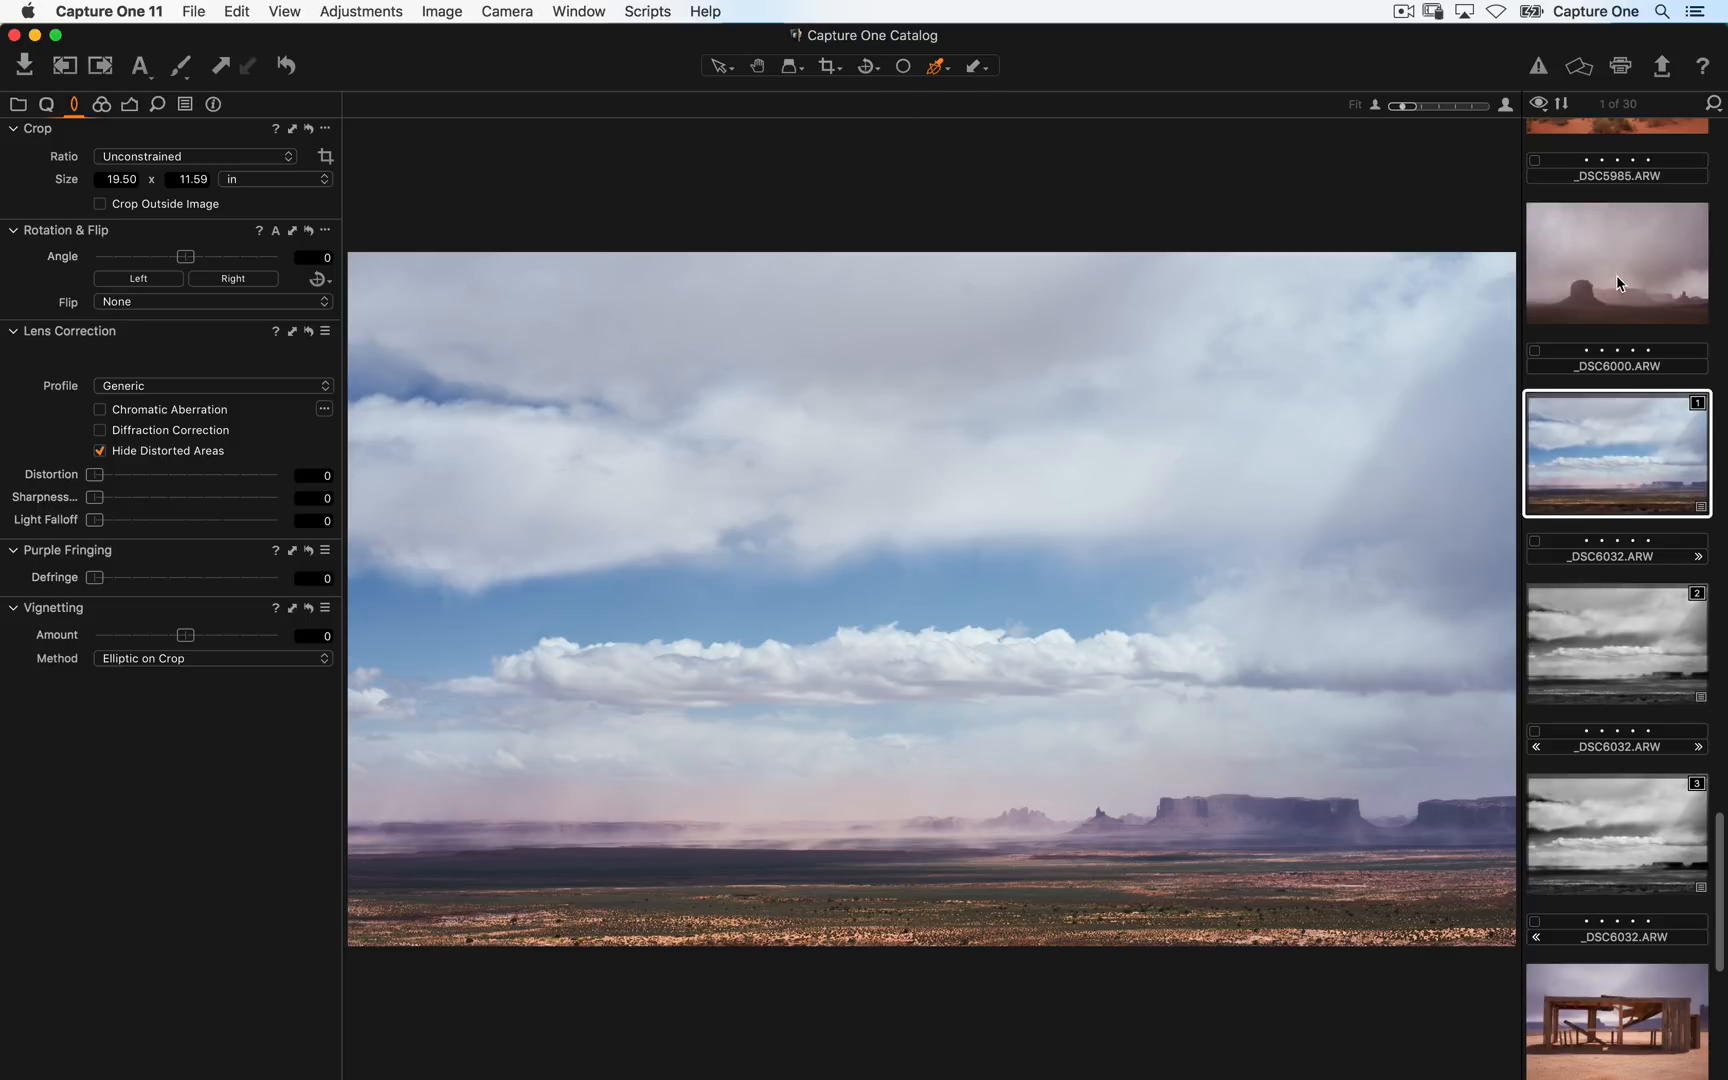
{"action": "left_click", "coordinate": [170, 390]}
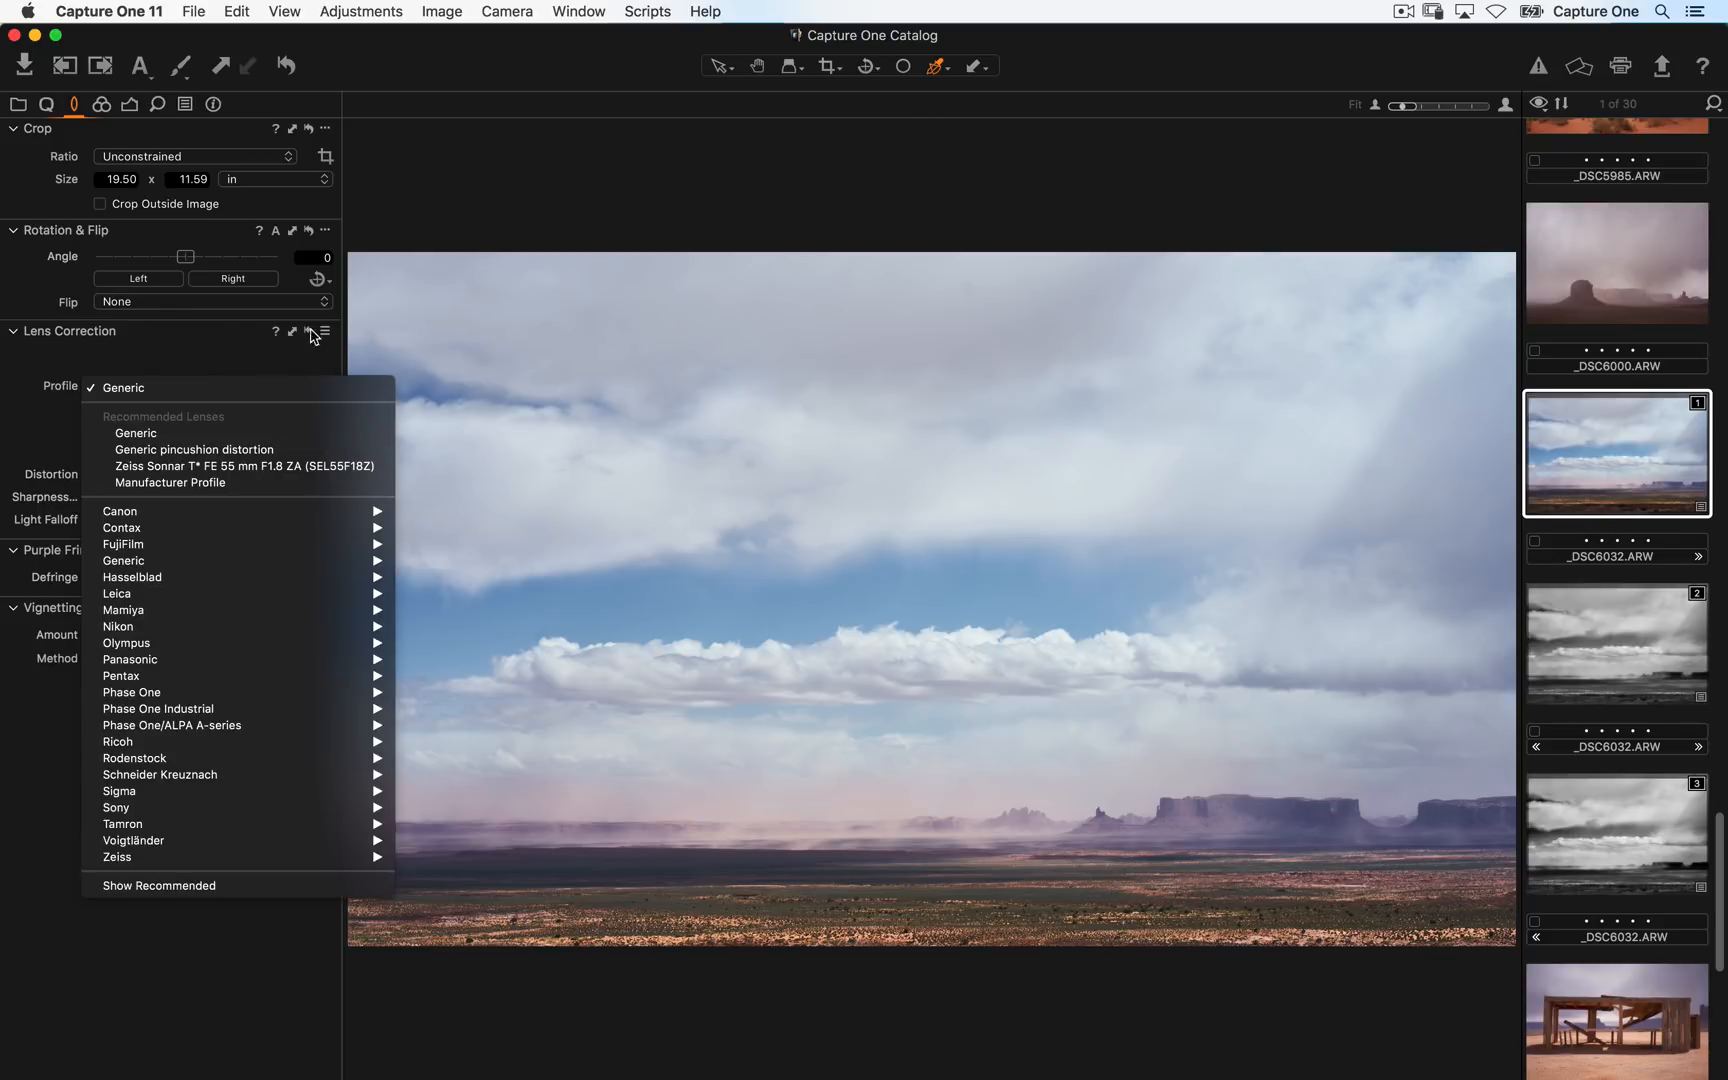
{"action": "left_click", "coordinate": [328, 334]}
{"action": "left_click", "coordinate": [328, 334]}
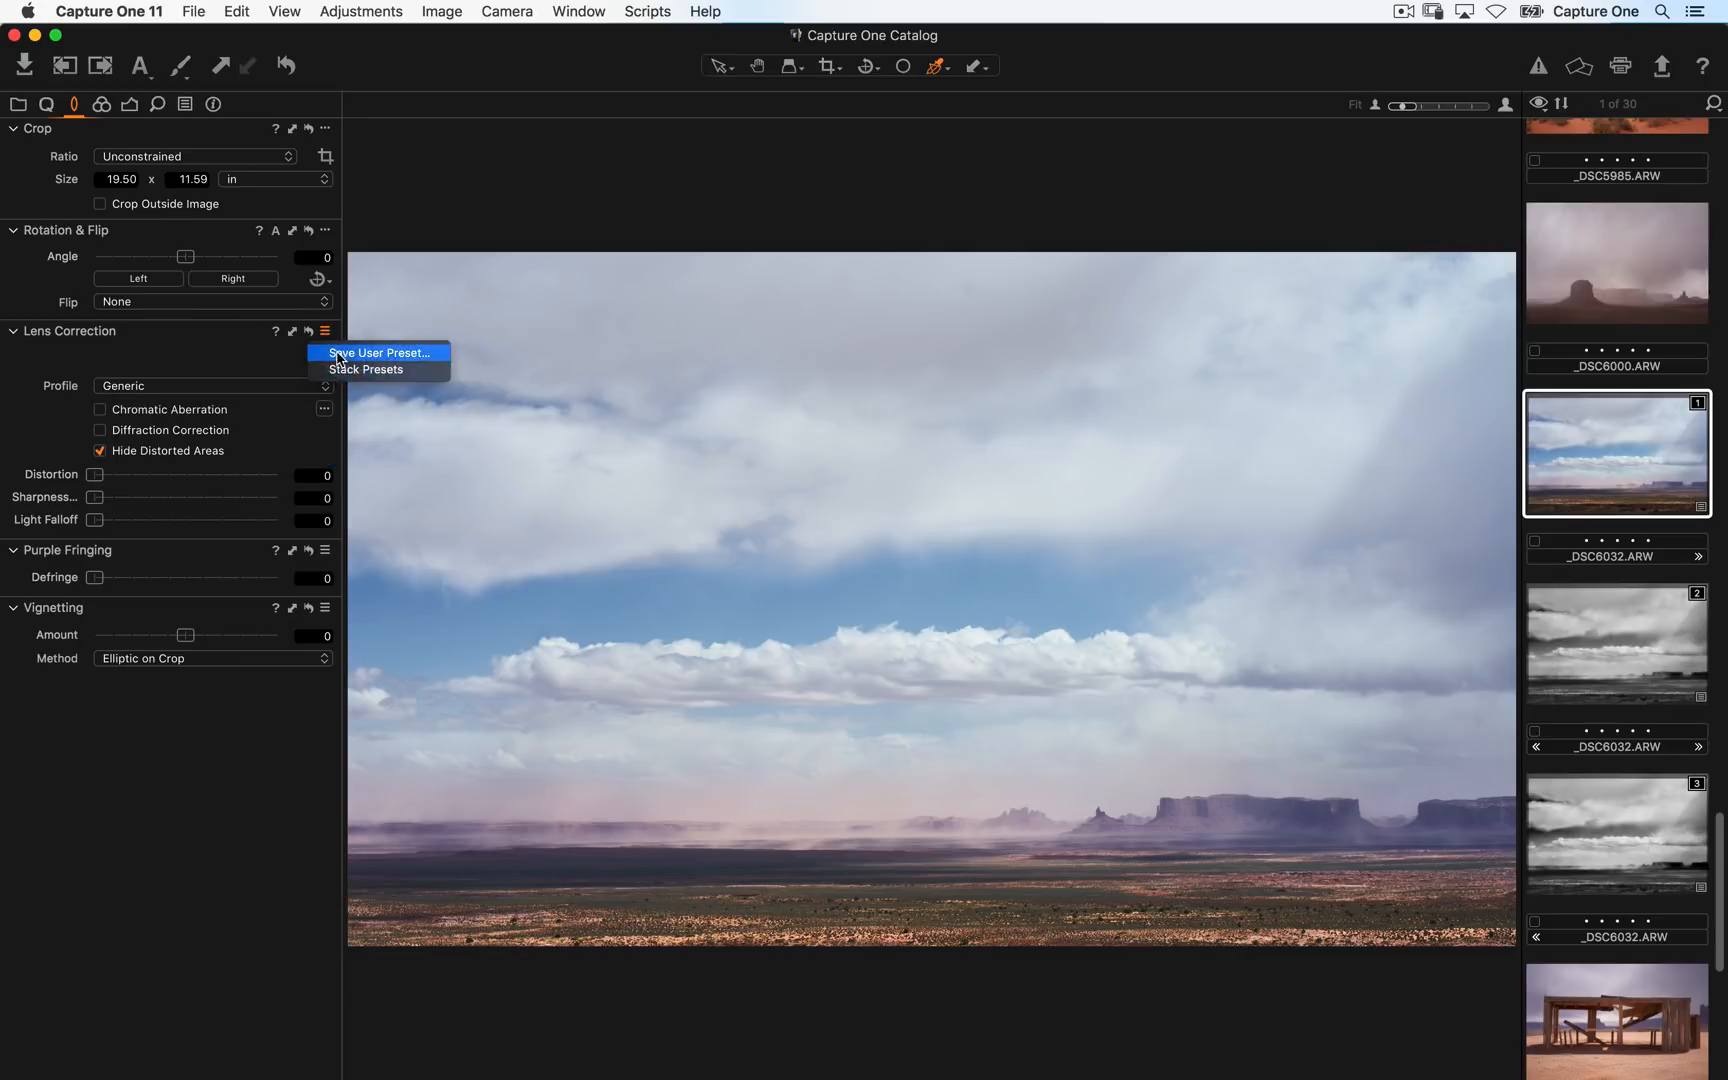
{"action": "left_click", "coordinate": [202, 390]}
{"action": "left_click", "coordinate": [197, 467]}
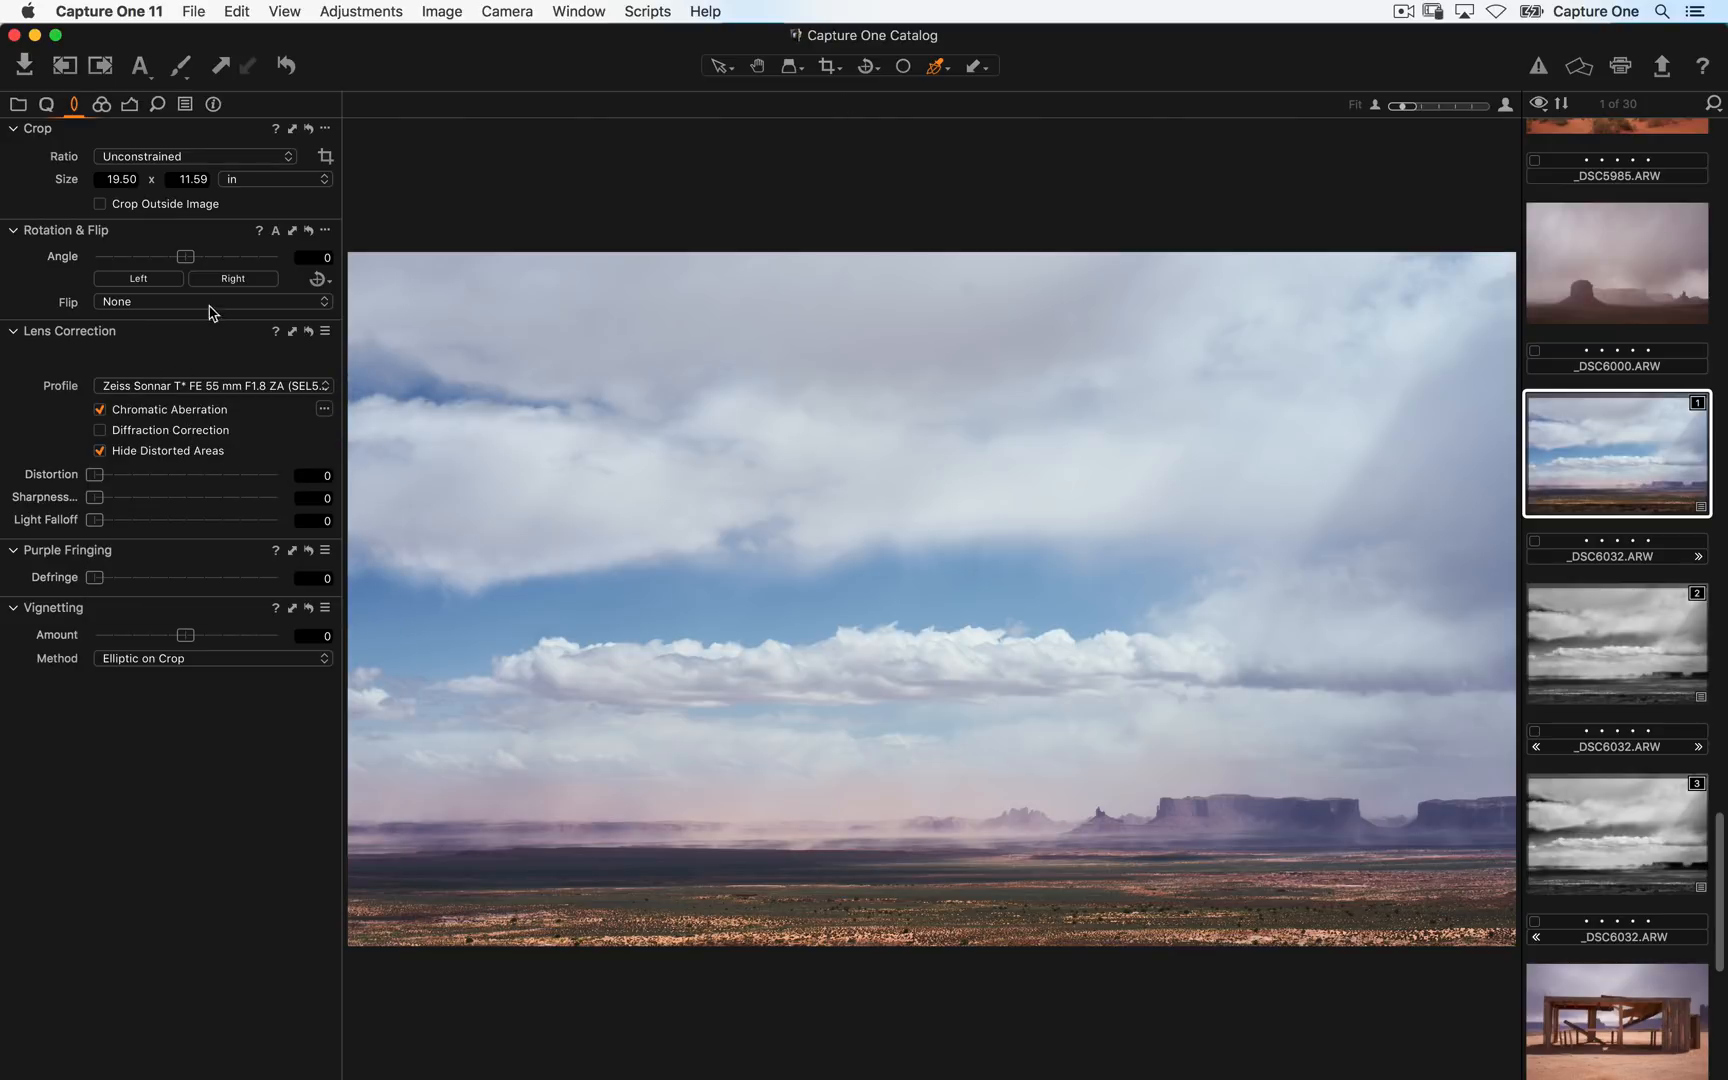
- Set the colour variant's Levels to 22 for shadows and 237 for highlights
{"action": "left_click", "coordinate": [101, 104]}
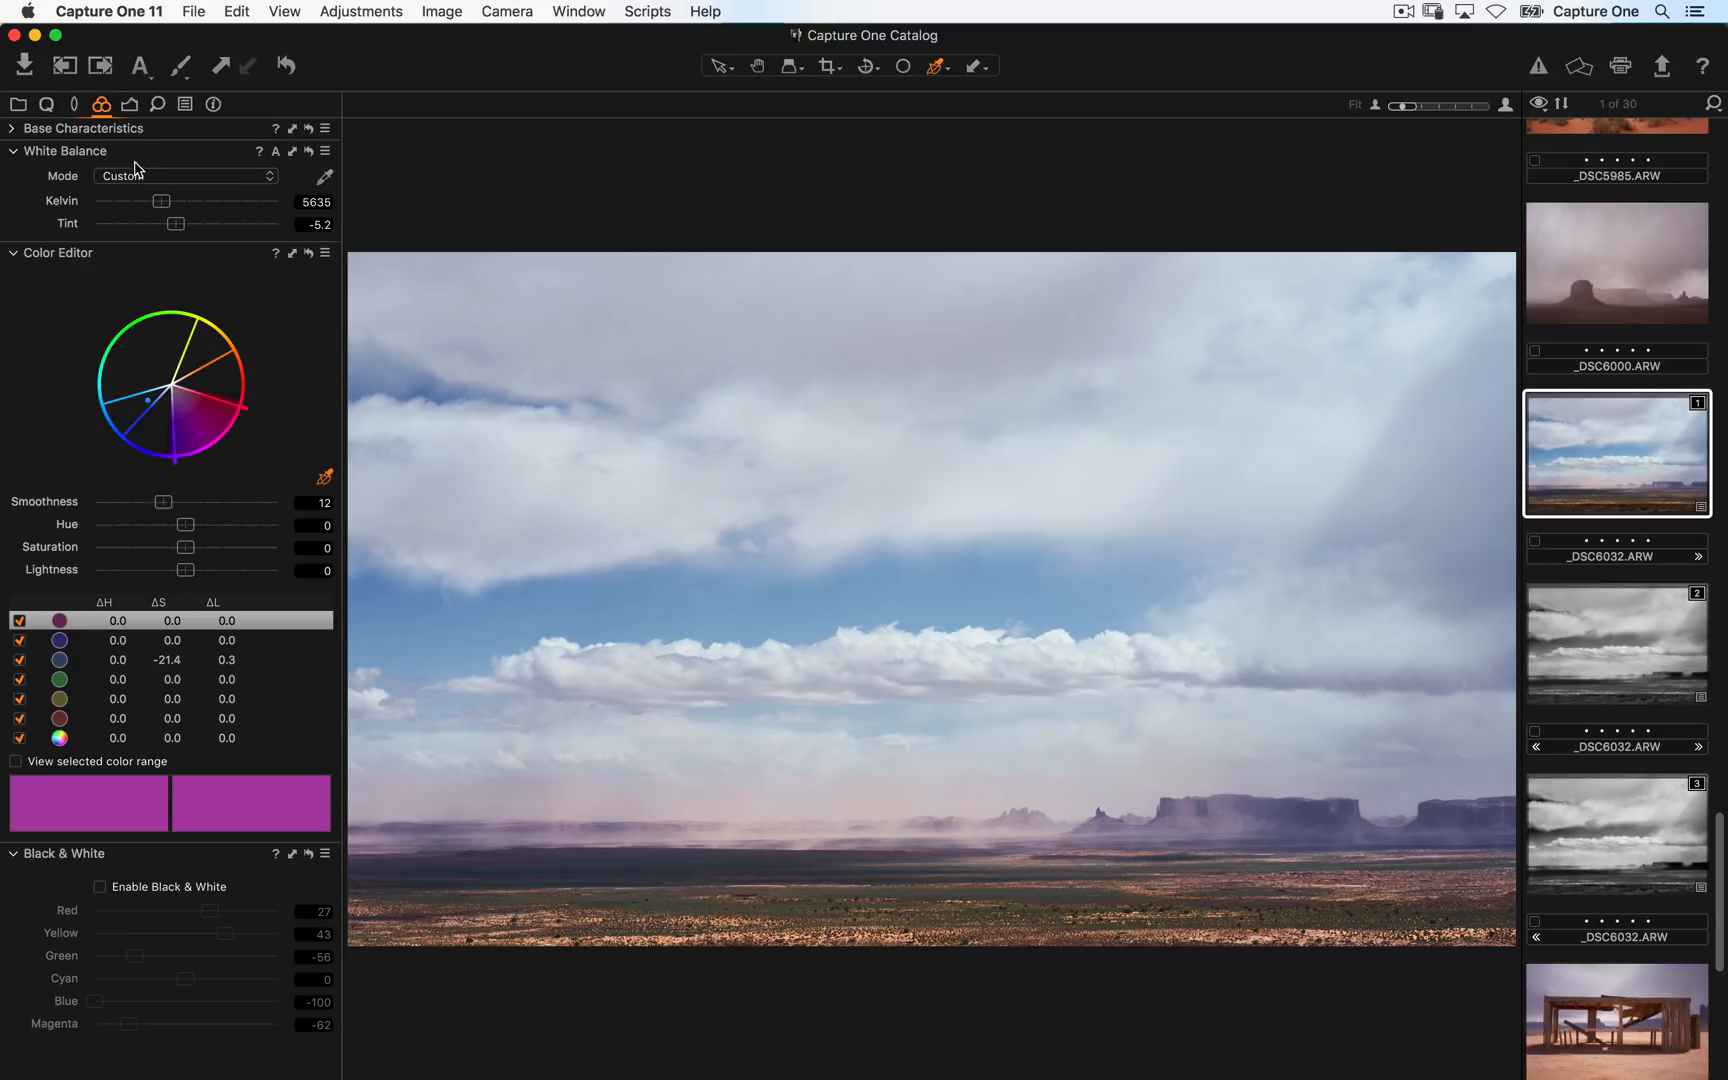
{"action": "left_click", "coordinate": [131, 104]}
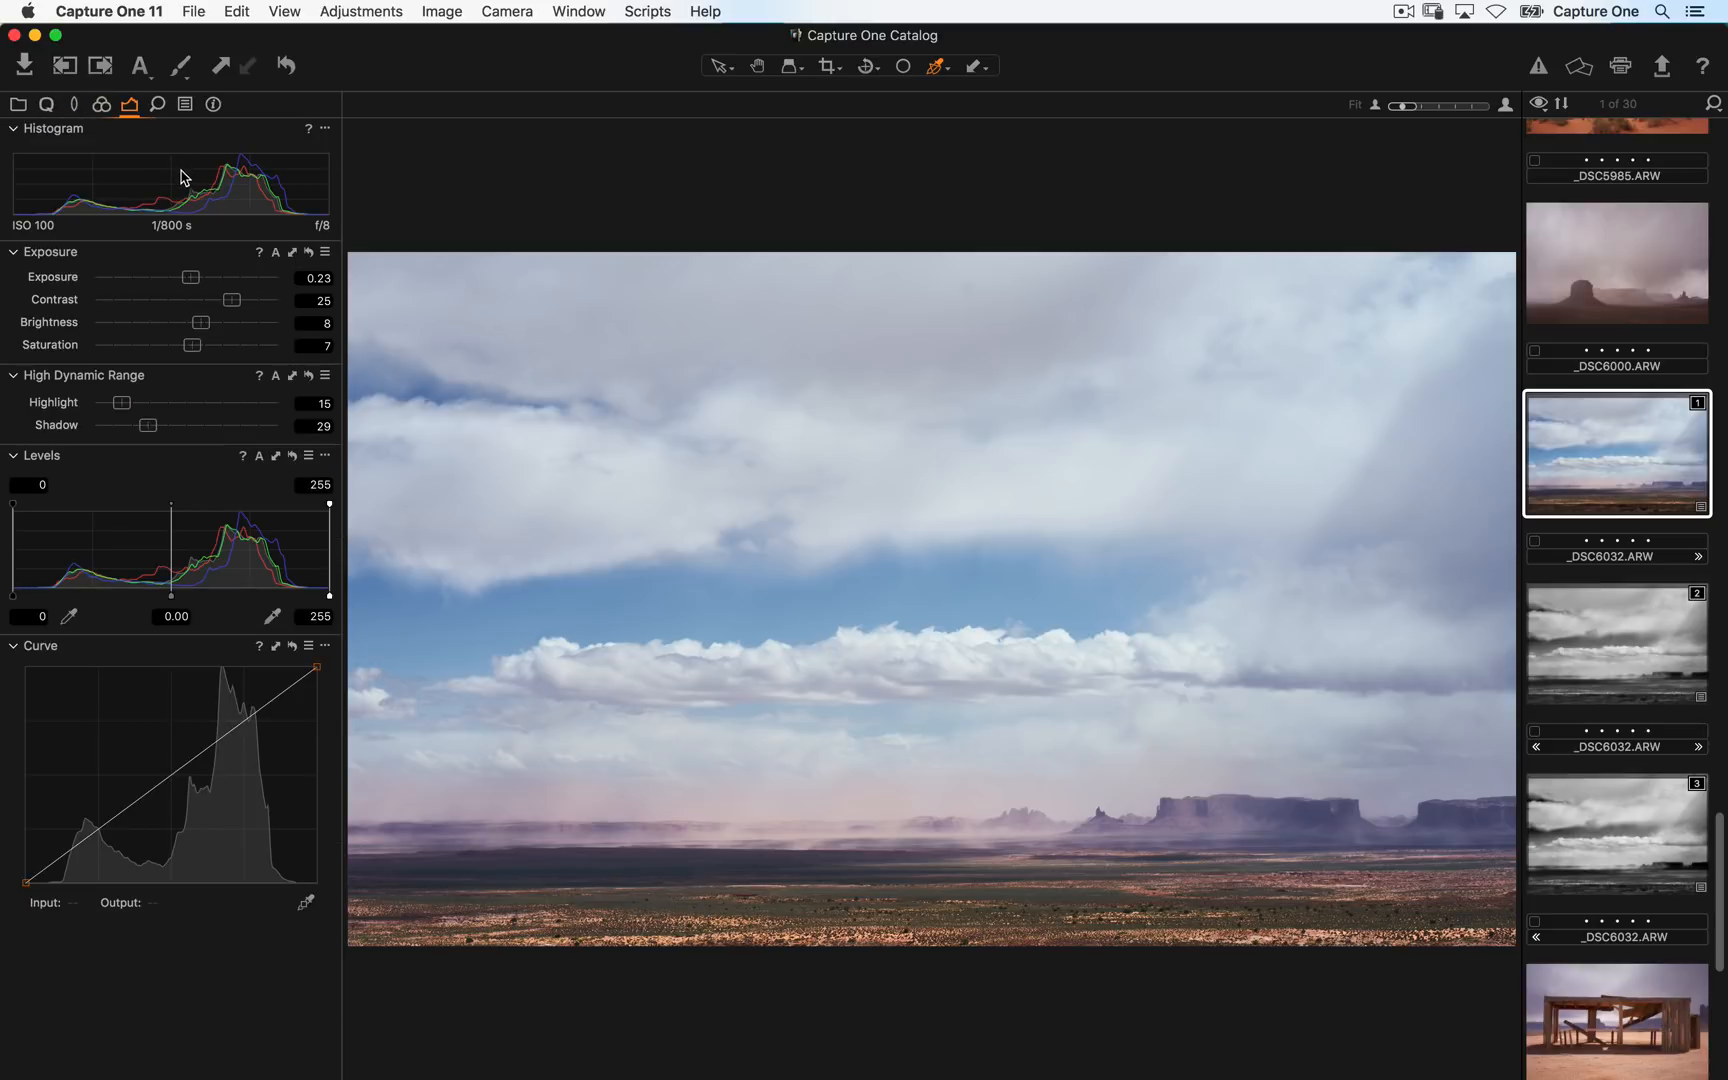
{"action": "left_click", "coordinate": [157, 110]}
{"action": "mouse_move", "coordinate": [13, 600]}
{"action": "left_mouse_down"}
{"action": "mouse_move", "coordinate": [162, 601]}
{"action": "mouse_move", "coordinate": [42, 600]}
{"action": "left_mouse_up"}
{"action": "mouse_move", "coordinate": [330, 601]}
{"action": "left_mouse_down"}
{"action": "mouse_move", "coordinate": [204, 587]}
{"action": "mouse_move", "coordinate": [305, 596]}
{"action": "left_mouse_up"}
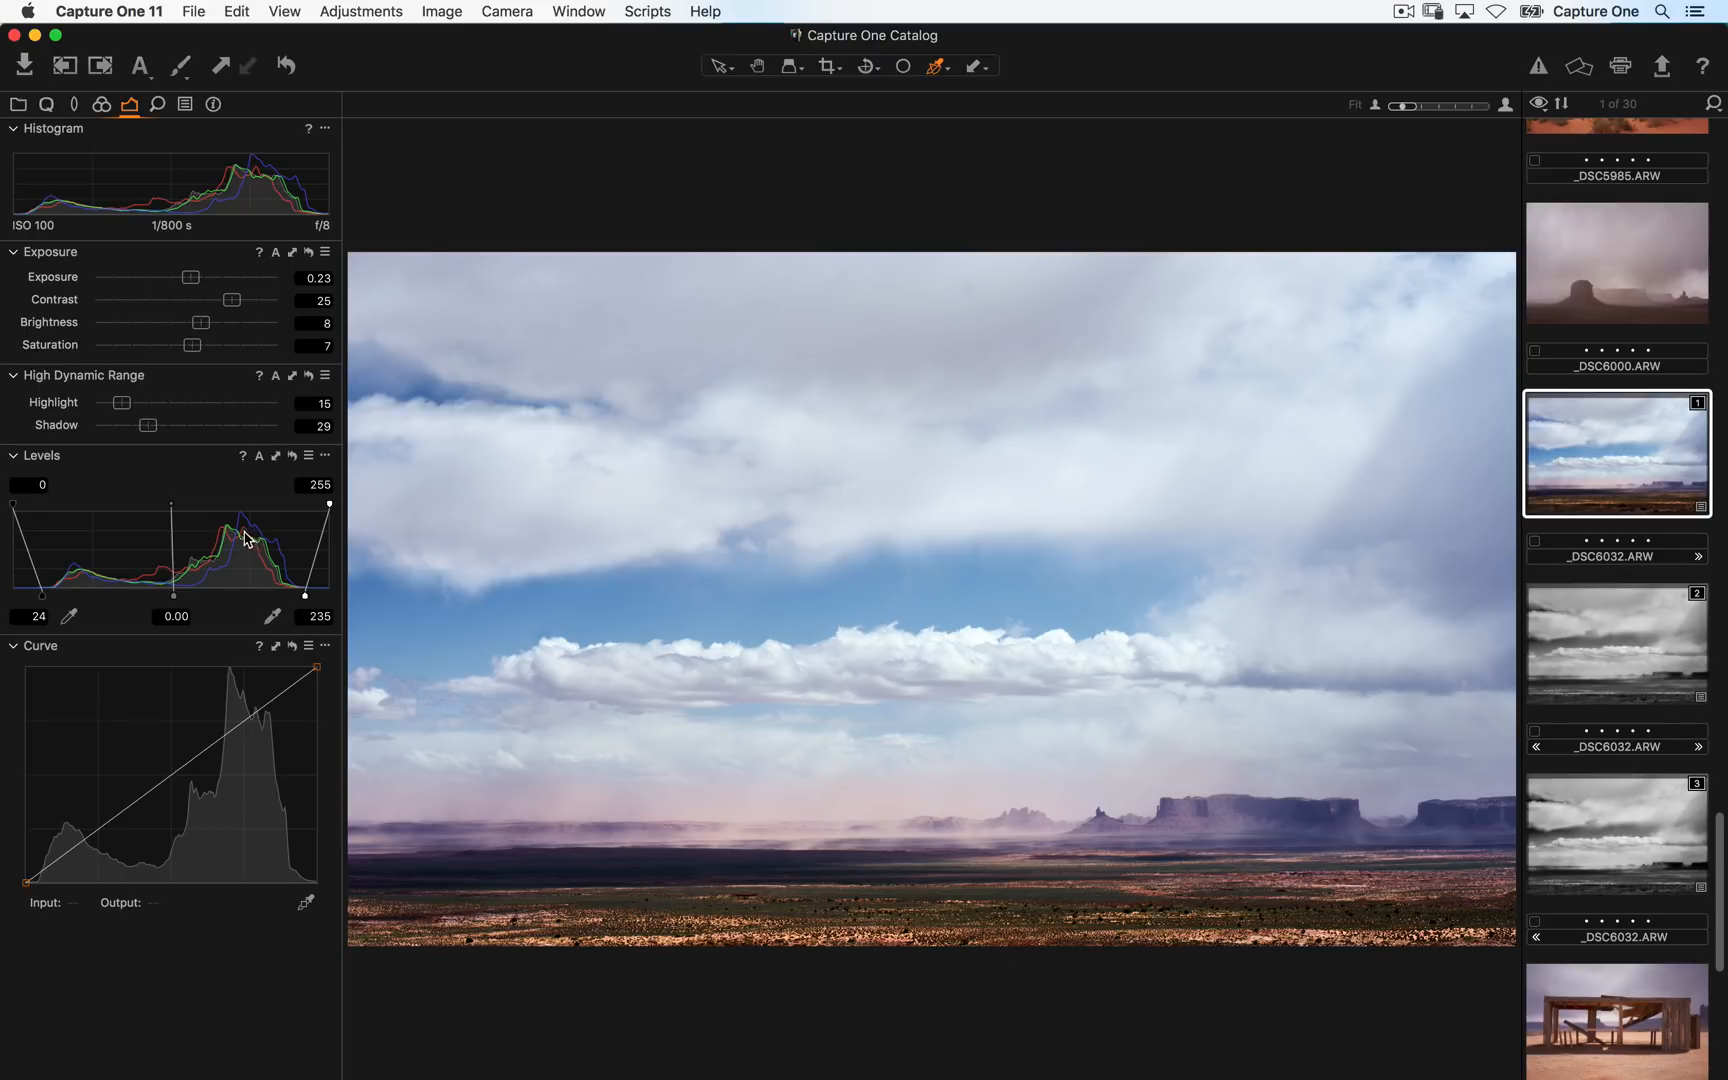
{"action": "left_click", "coordinate": [259, 456]}
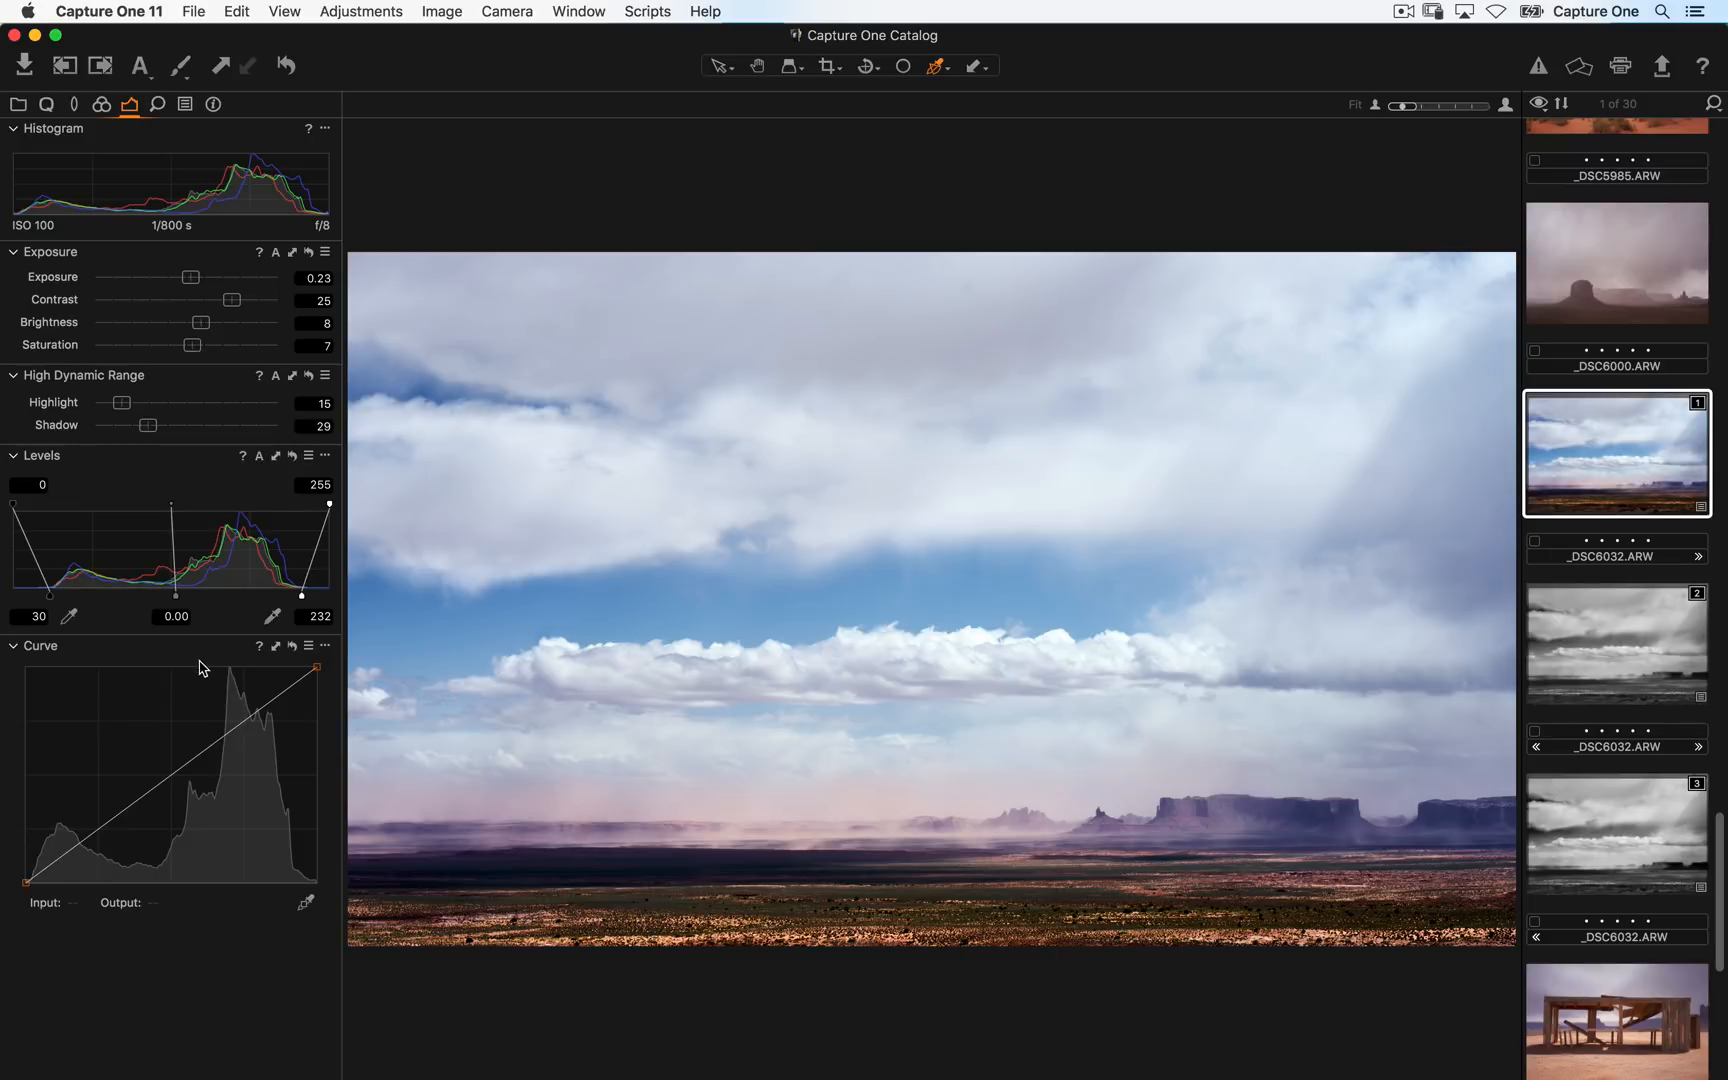
{"action": "left_click_drag", "start_coordinate": [50, 596], "coordinate": [37, 597]}
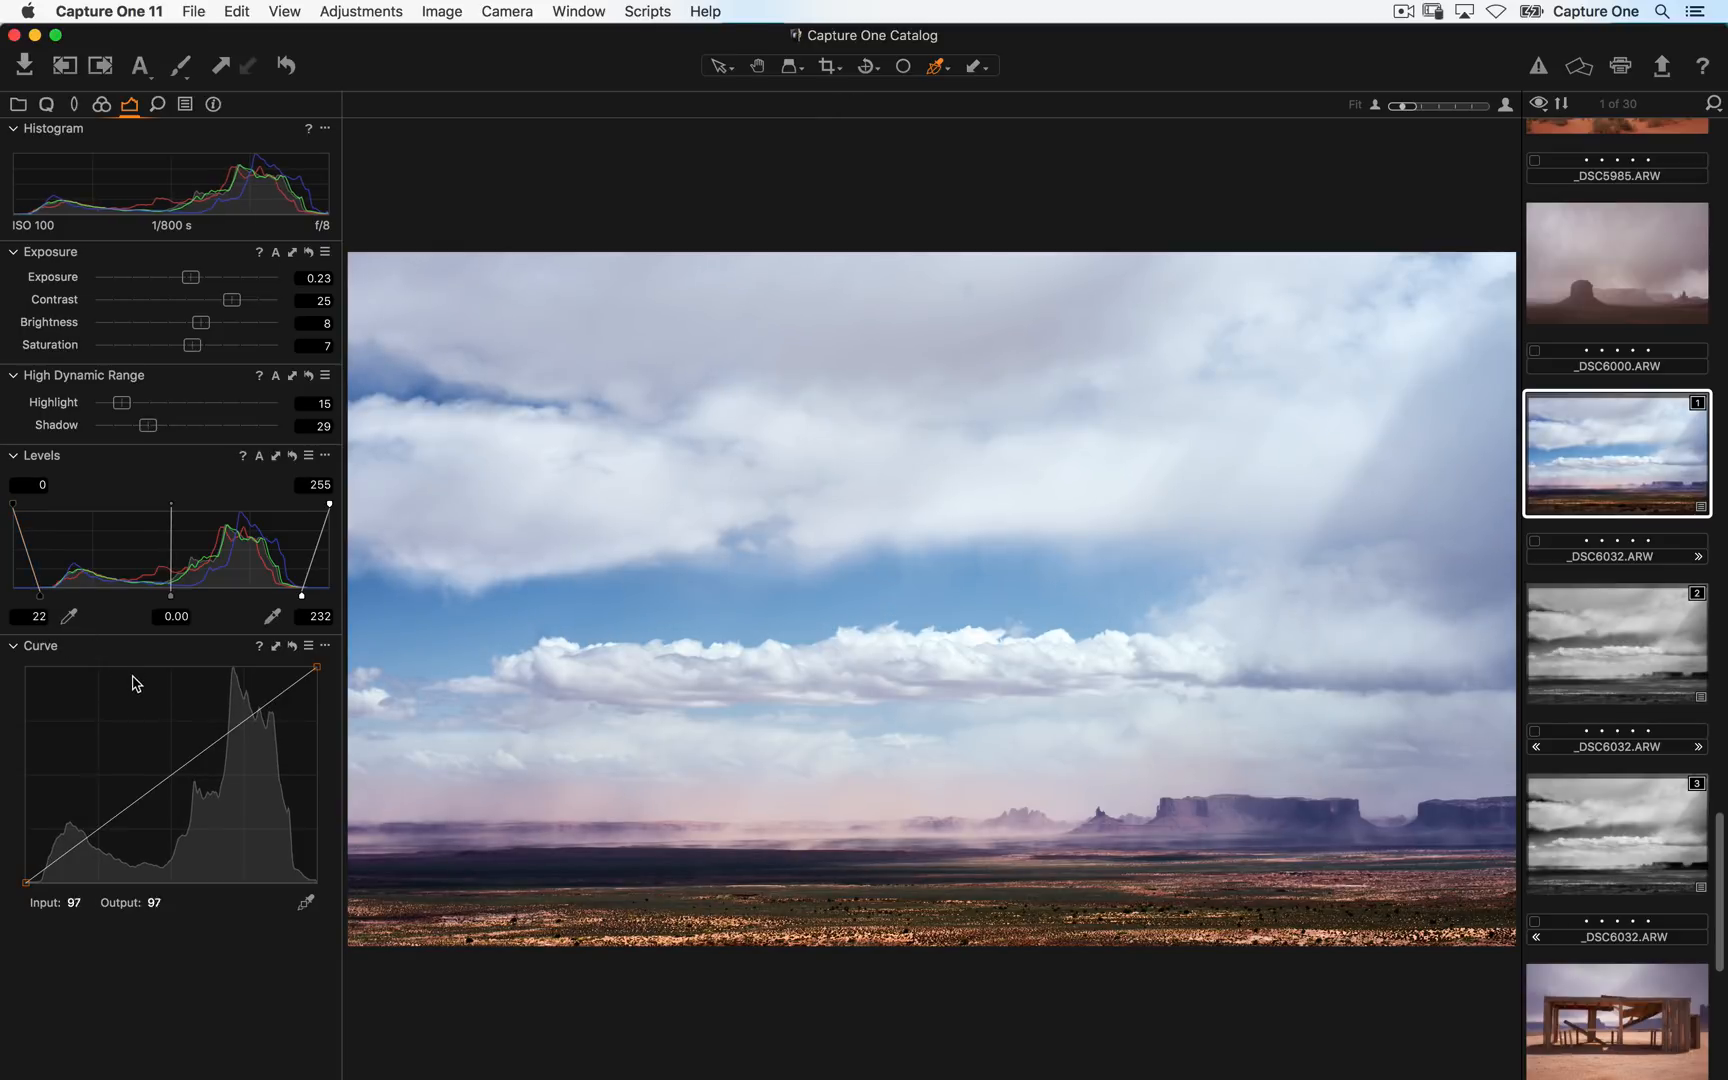
{"action": "left_click_drag", "start_coordinate": [303, 597], "coordinate": [308, 597]}
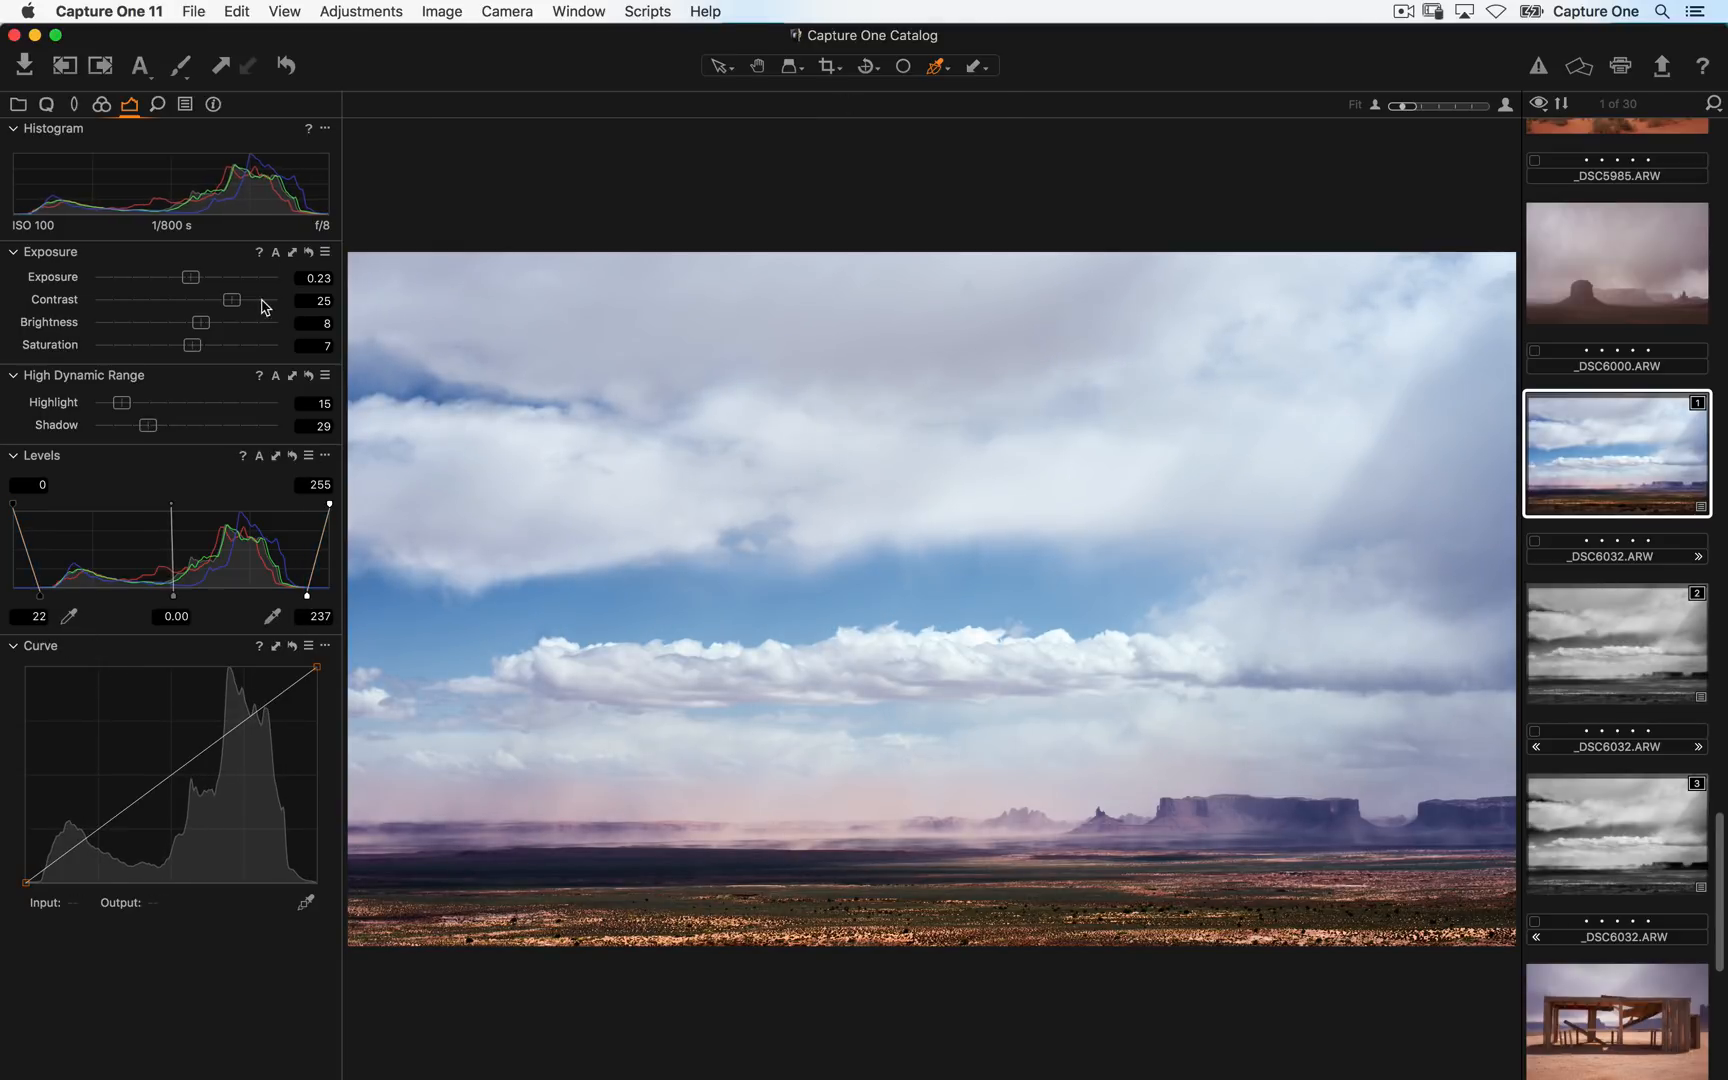
- Lower Contrast to 12 and add a gentle S-curve with a midpoint in Curve
{"action": "left_click_drag", "start_coordinate": [232, 300], "coordinate": [207, 302]}
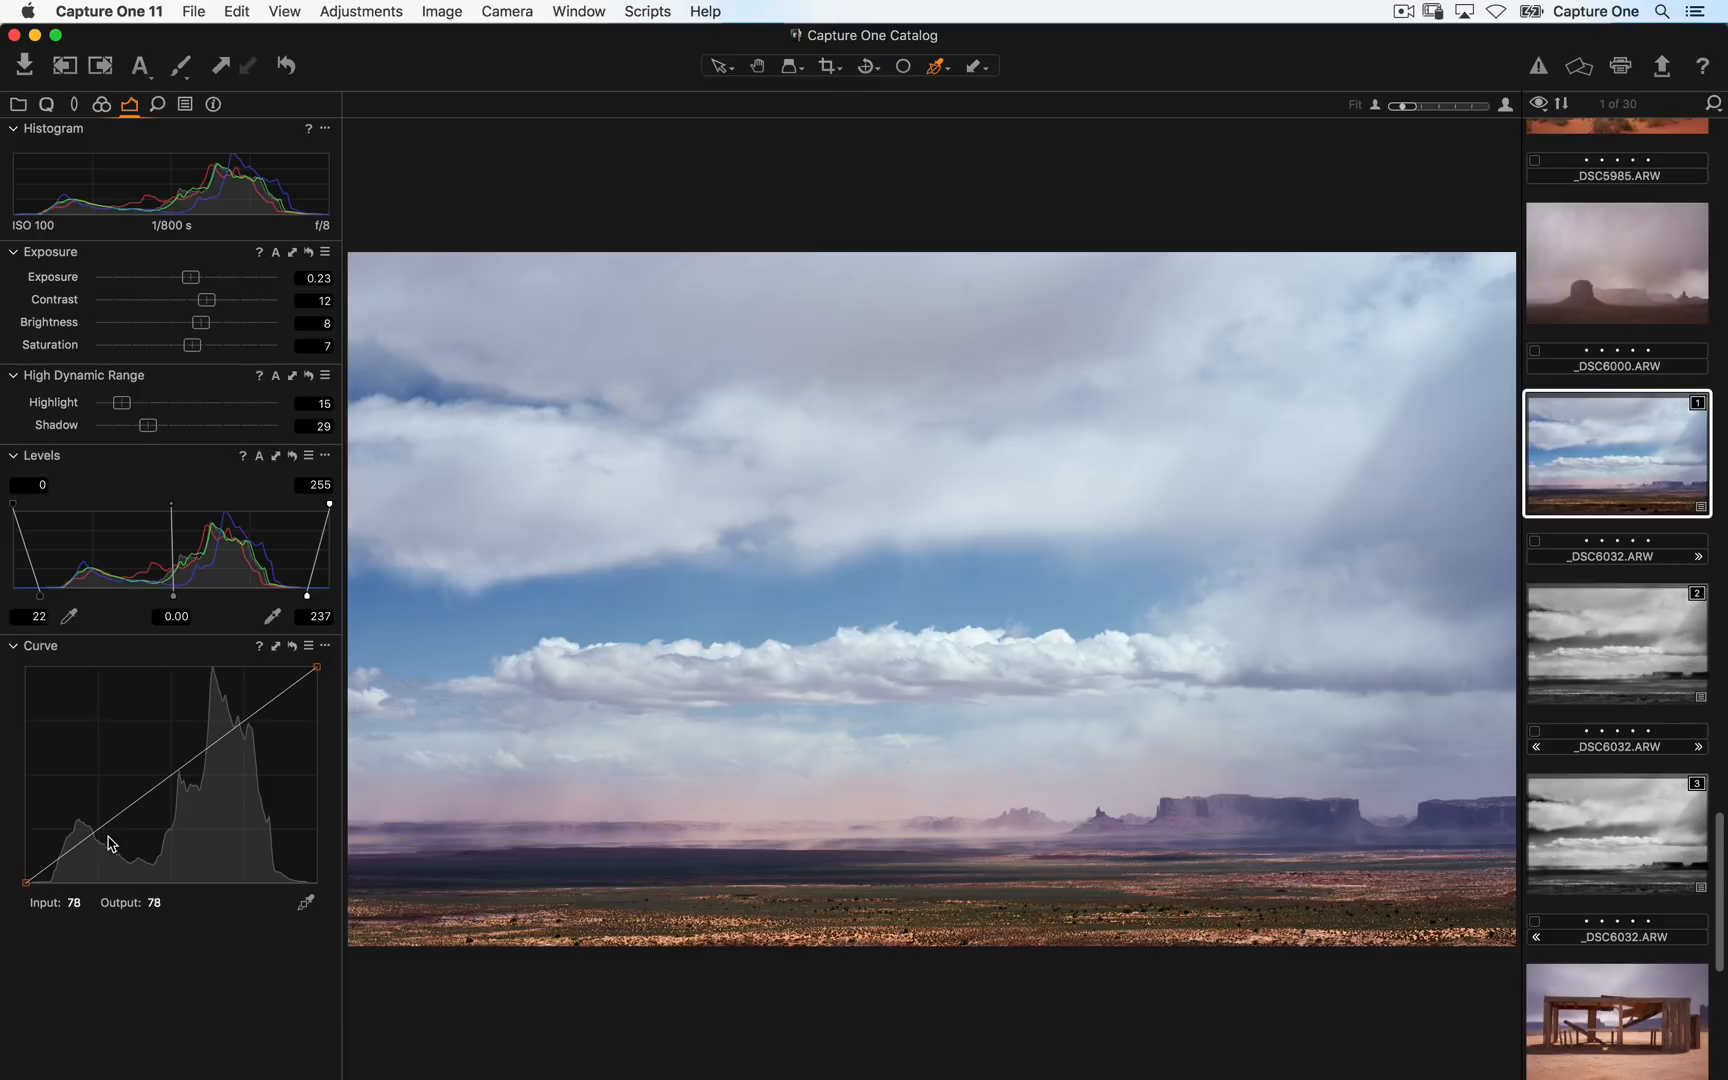
{"action": "left_click", "coordinate": [80, 846]}
{"action": "left_click_drag", "start_coordinate": [250, 716], "coordinate": [250, 705]}
{"action": "left_click", "coordinate": [169, 778]}
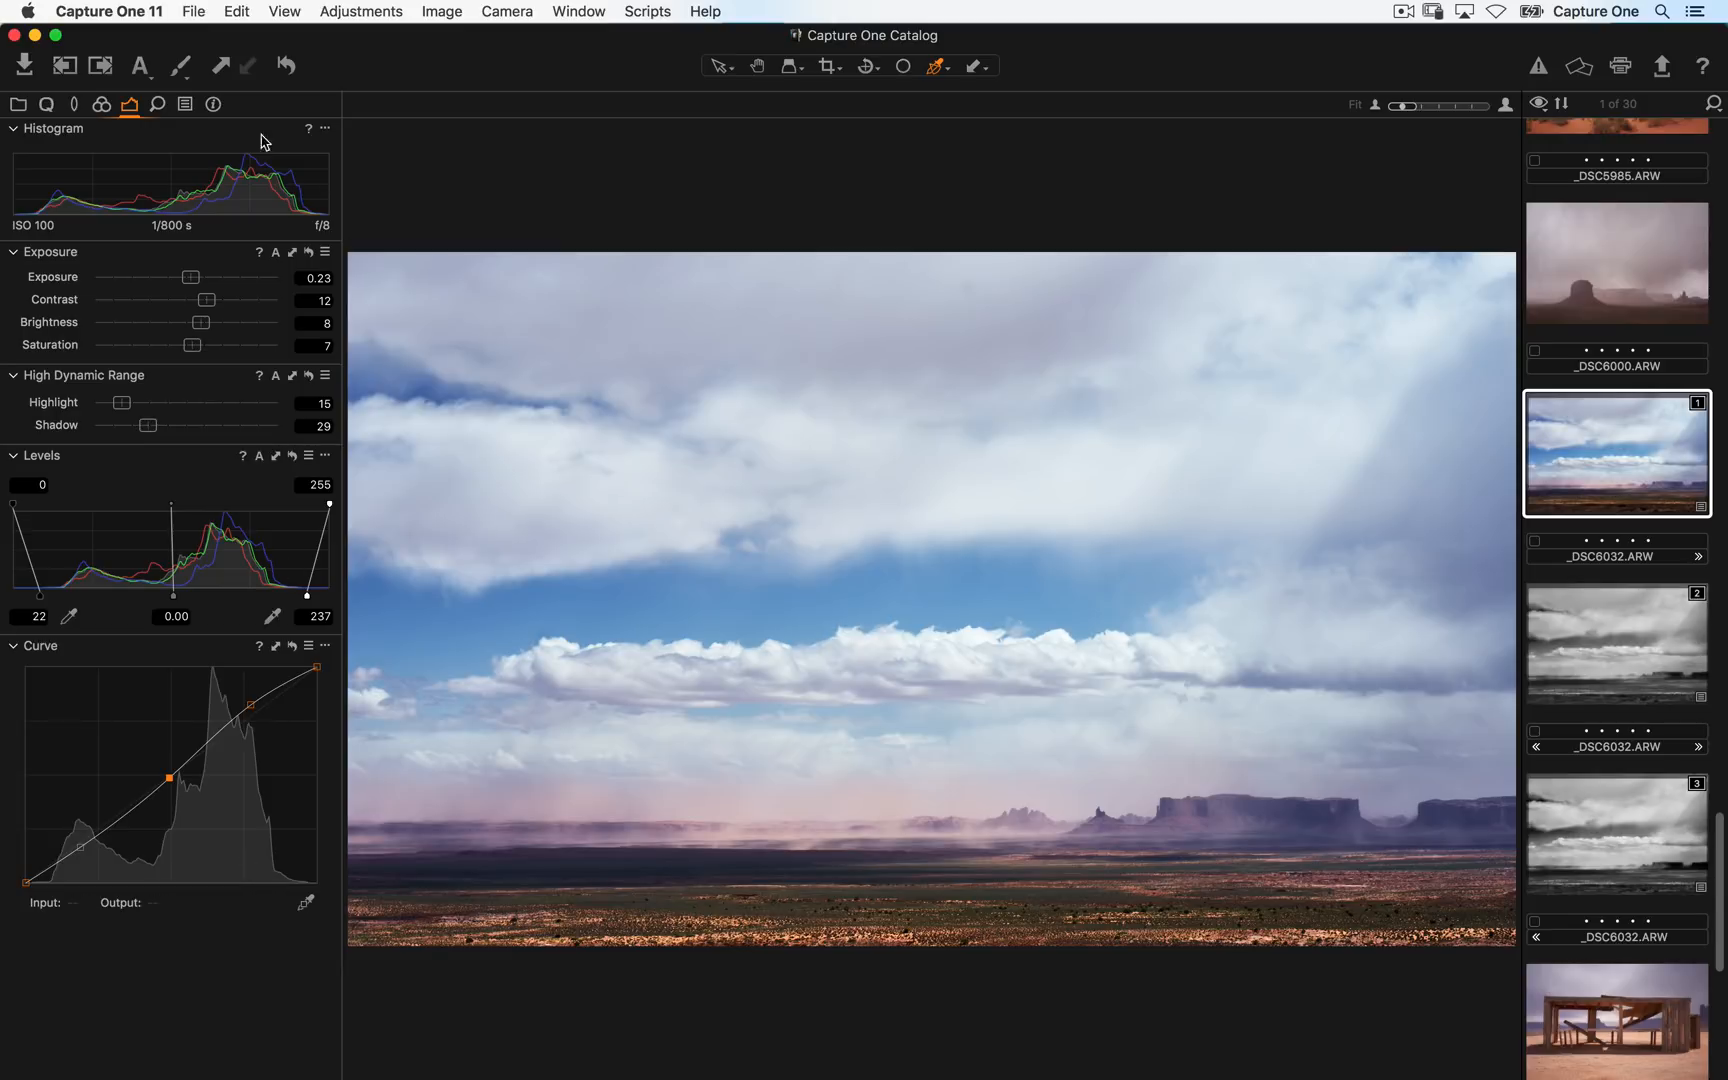
- Zoom the colour variant to 100% and raise Clarity's Structure to 18
{"action": "left_click", "coordinate": [159, 106]}
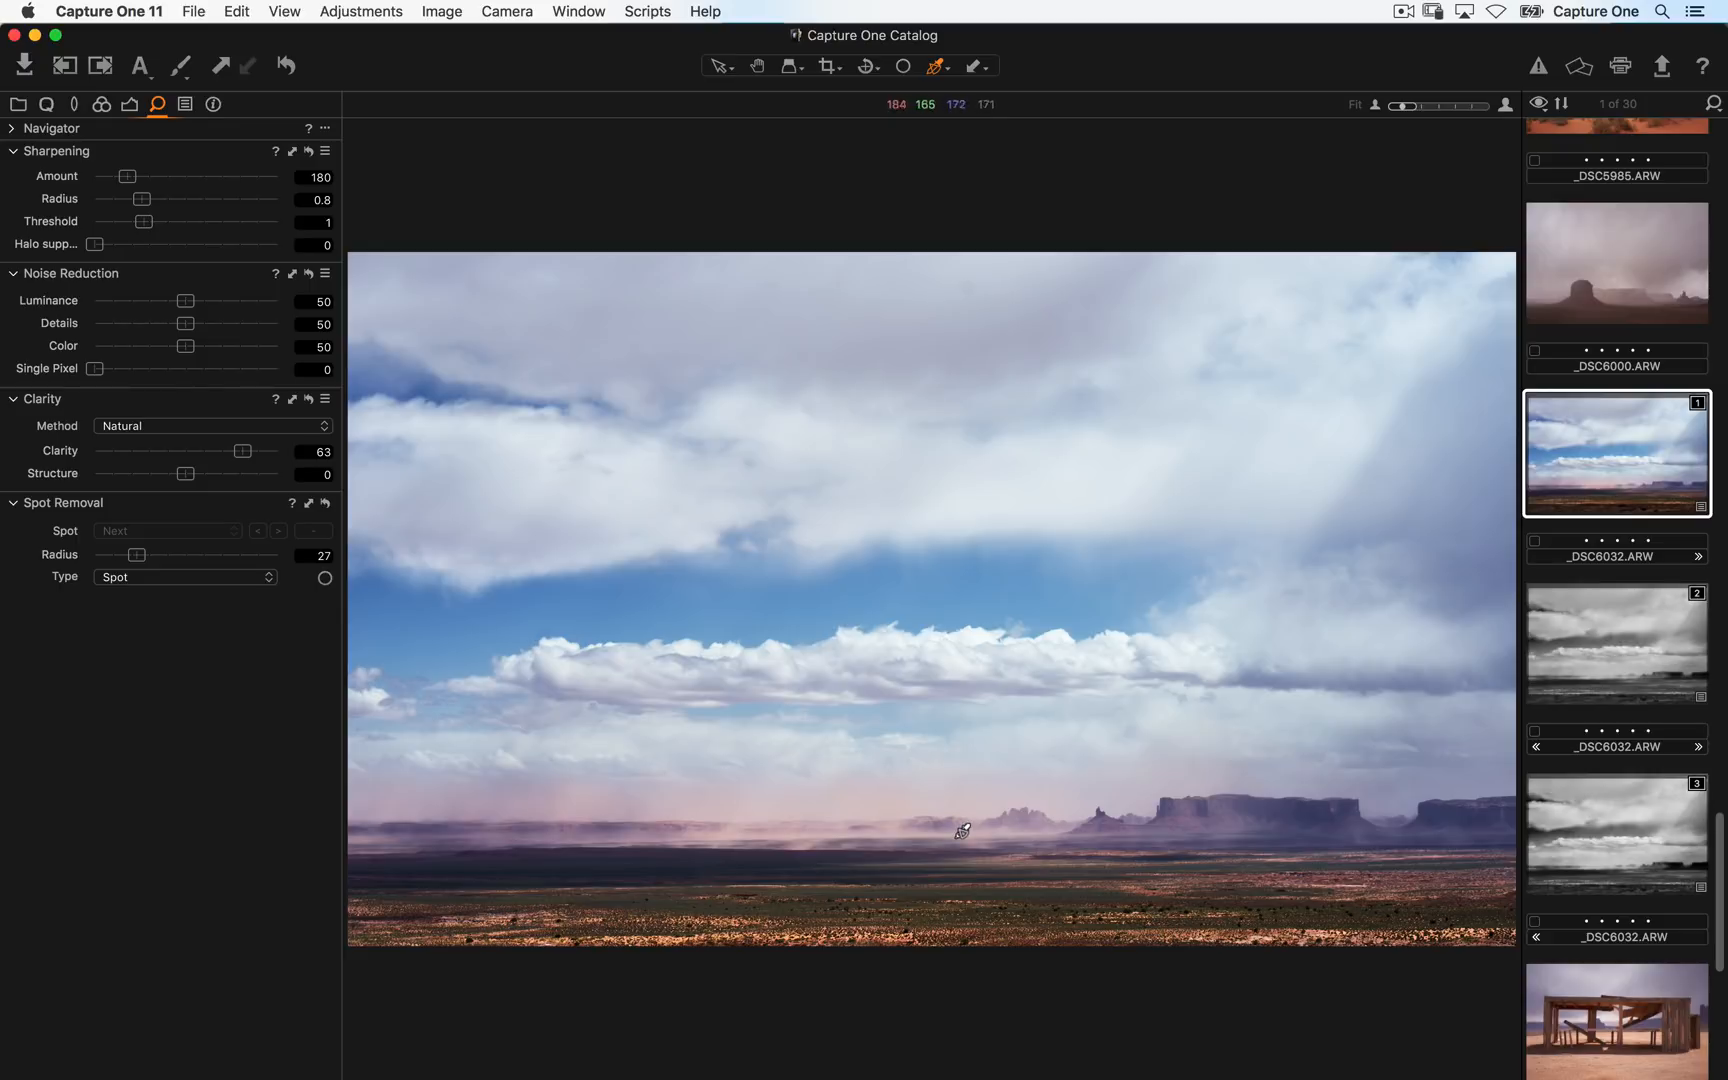
{"action": "key", "text": "h"}
{"action": "left_click", "coordinate": [948, 866]}
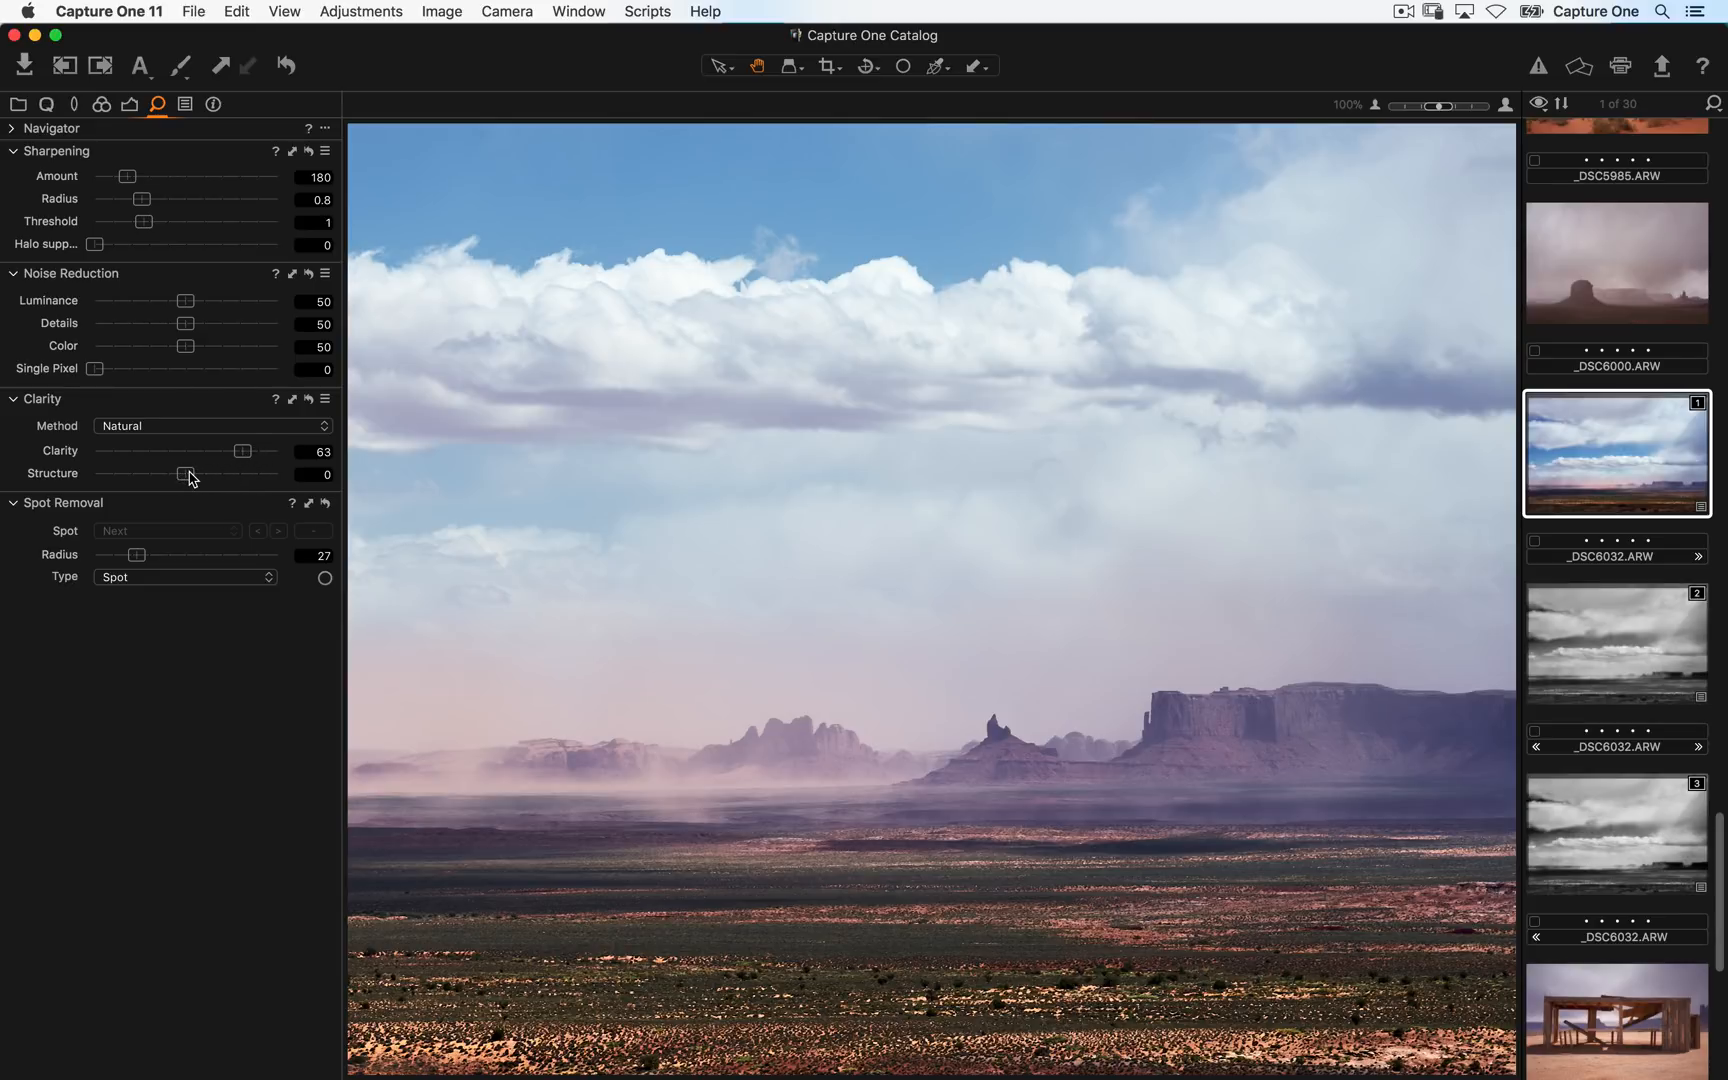
{"action": "left_click_drag", "start_coordinate": [190, 481], "coordinate": [212, 489]}
{"action": "left_click_drag", "start_coordinate": [1064, 936], "coordinate": [451, 880]}
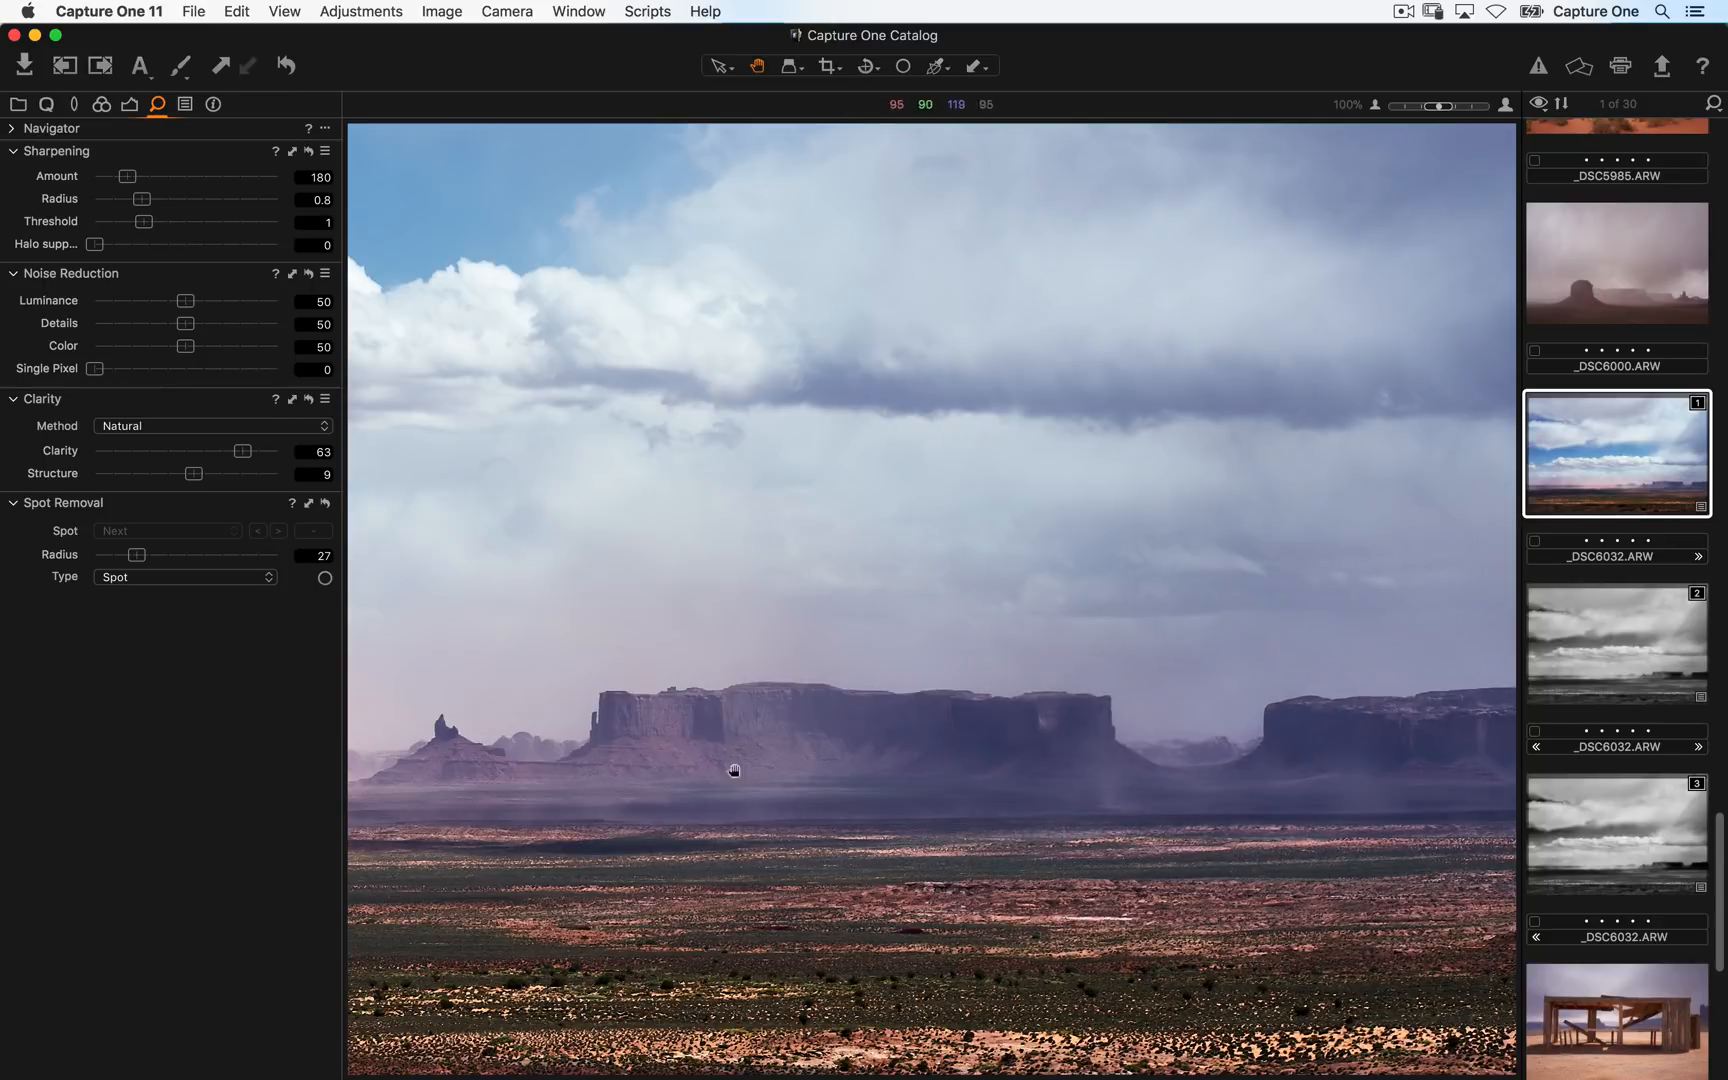
{"action": "left_click_drag", "start_coordinate": [194, 473], "coordinate": [201, 473]}
{"action": "left_click", "coordinate": [690, 737]}
{"action": "left_click", "coordinate": [1182, 810]}
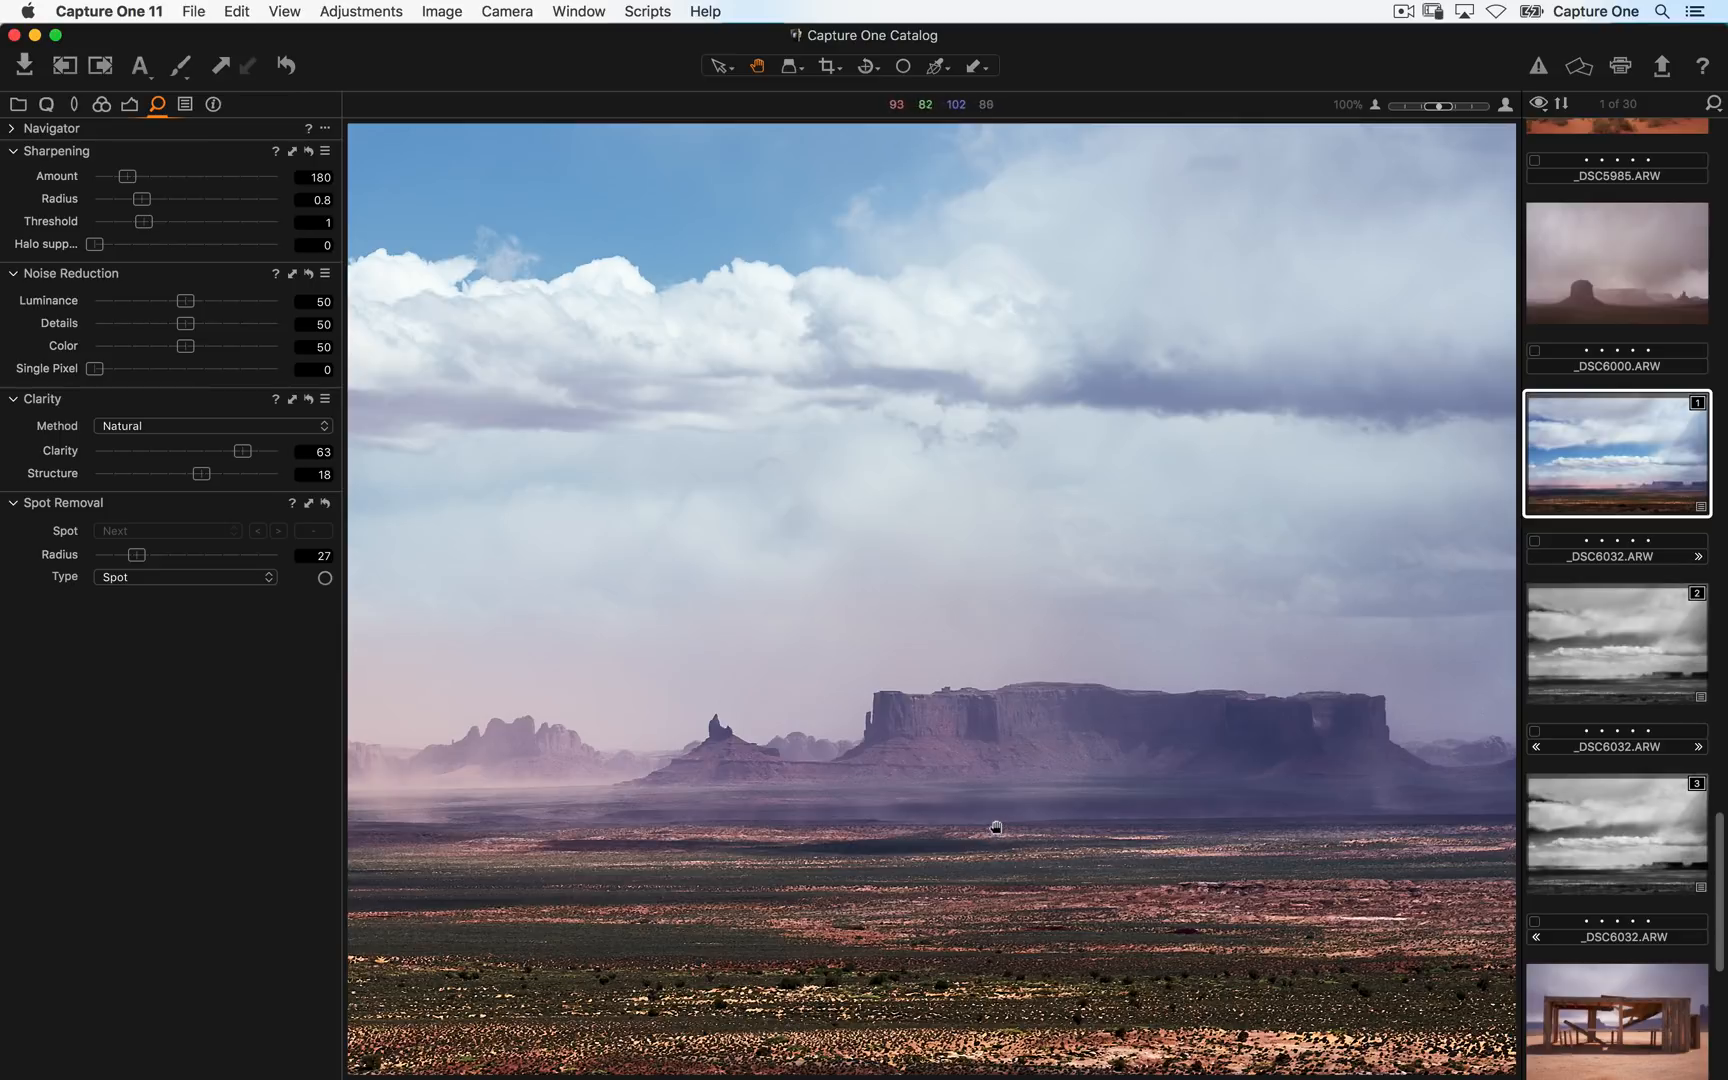
- Select the wooden shelter image and set its Clarity Structure to 43
{"action": "left_click", "coordinate": [1600, 1005]}
{"action": "left_click_drag", "start_coordinate": [1065, 323], "coordinate": [943, 756]}
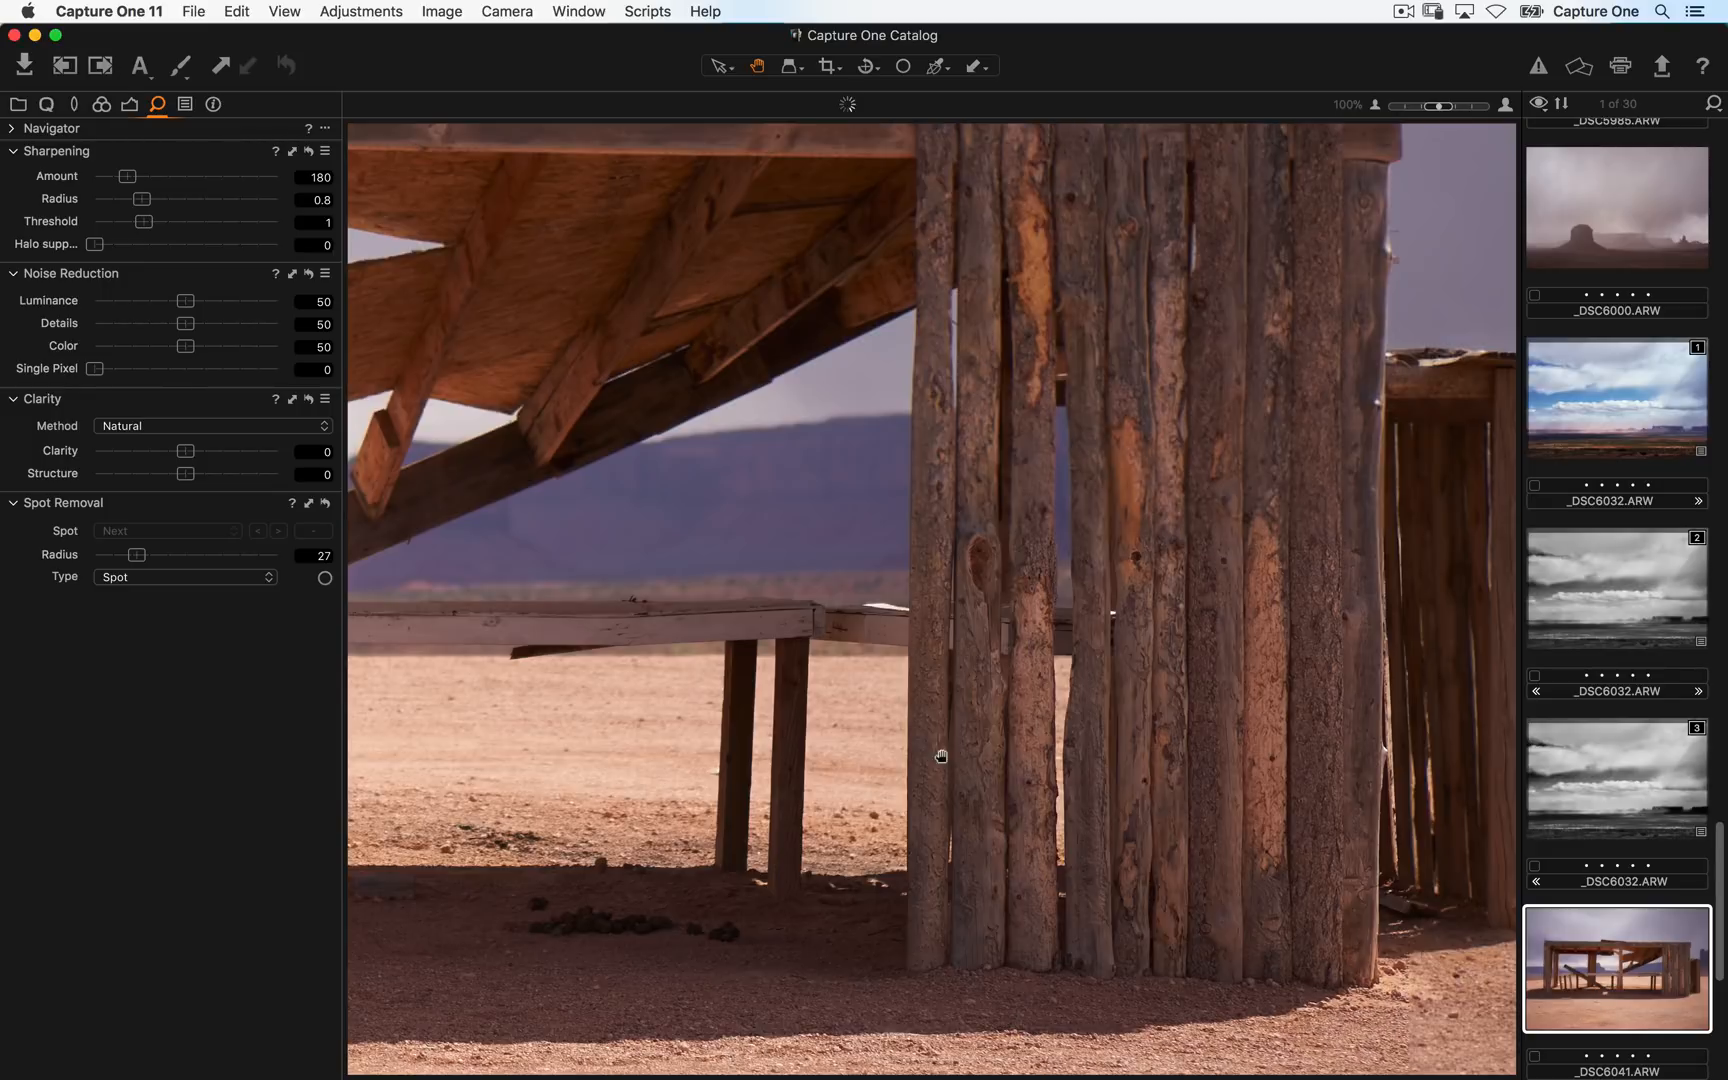
{"action": "left_click_drag", "start_coordinate": [185, 473], "coordinate": [225, 474]}
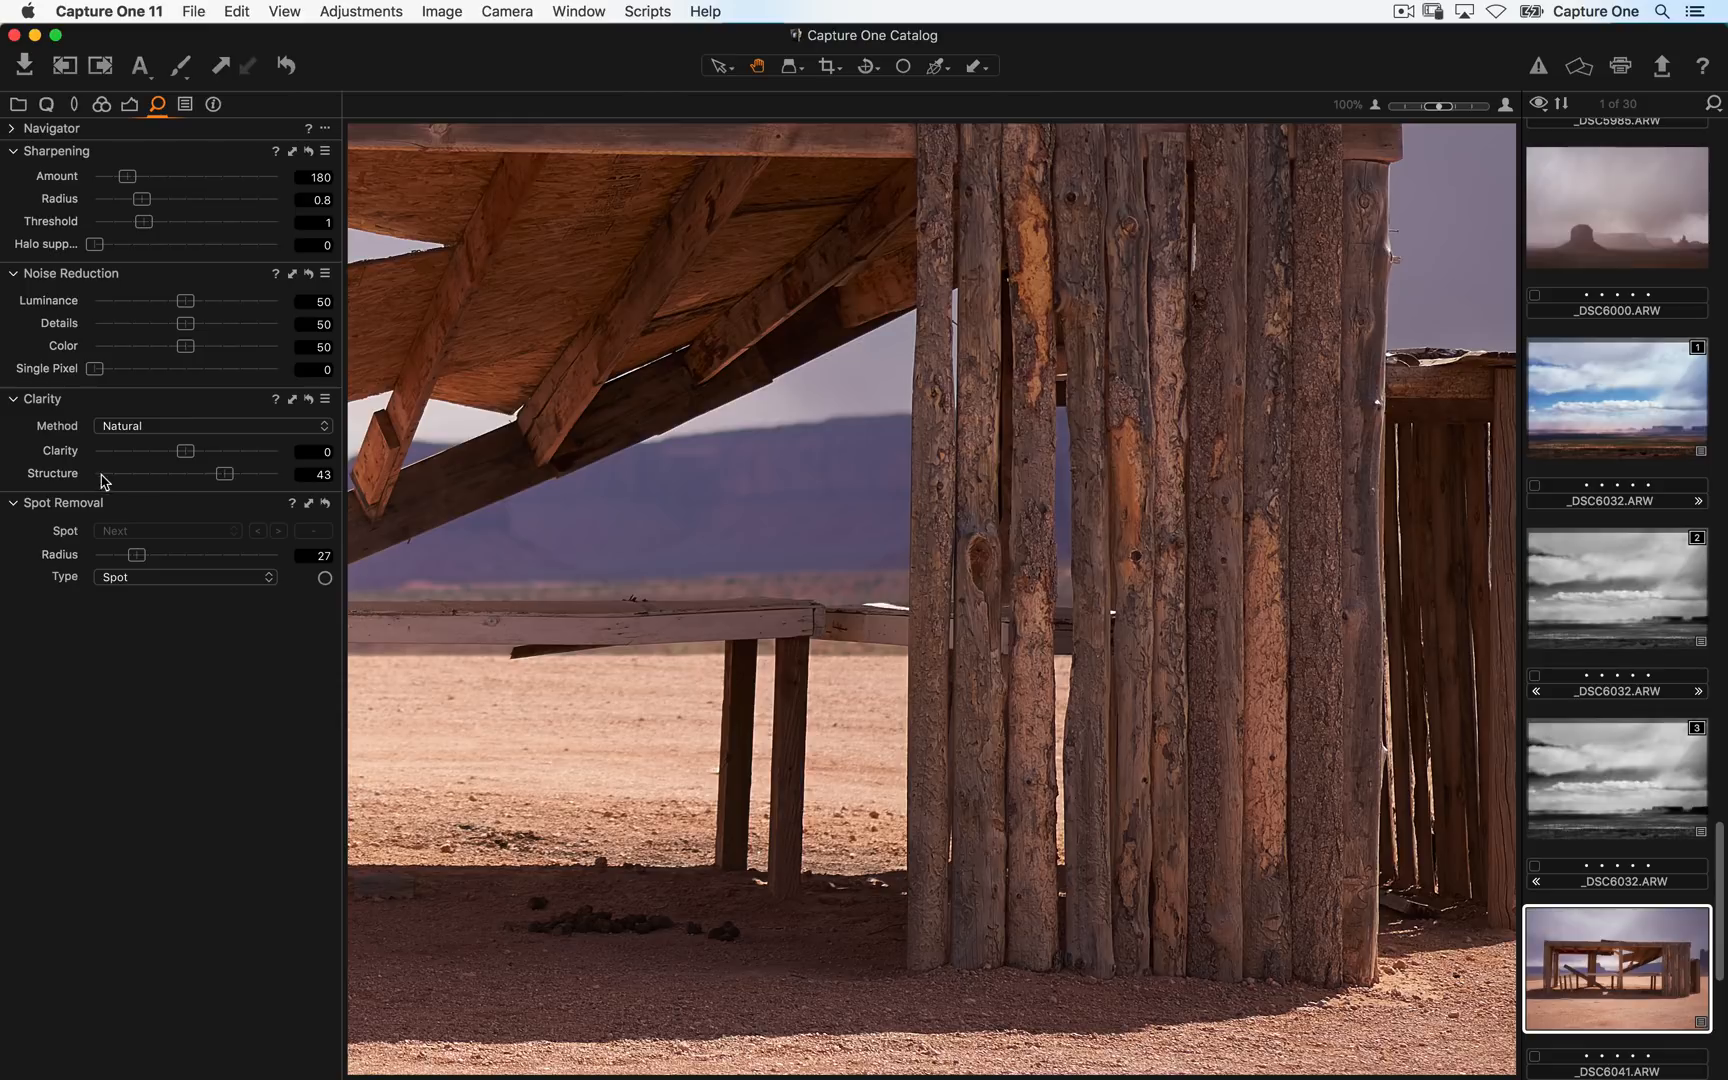
- Switch to the browser and scroll through the catalogue's thumbnails
{"action": "double_click", "coordinate": [70, 474]}
{"action": "key", "text": "super+z"}
{"action": "key", "text": "super+alt+v"}
{"action": "scroll", "coordinate": [1068, 582], "scroll_direction": "up", "scroll_amount": 15}
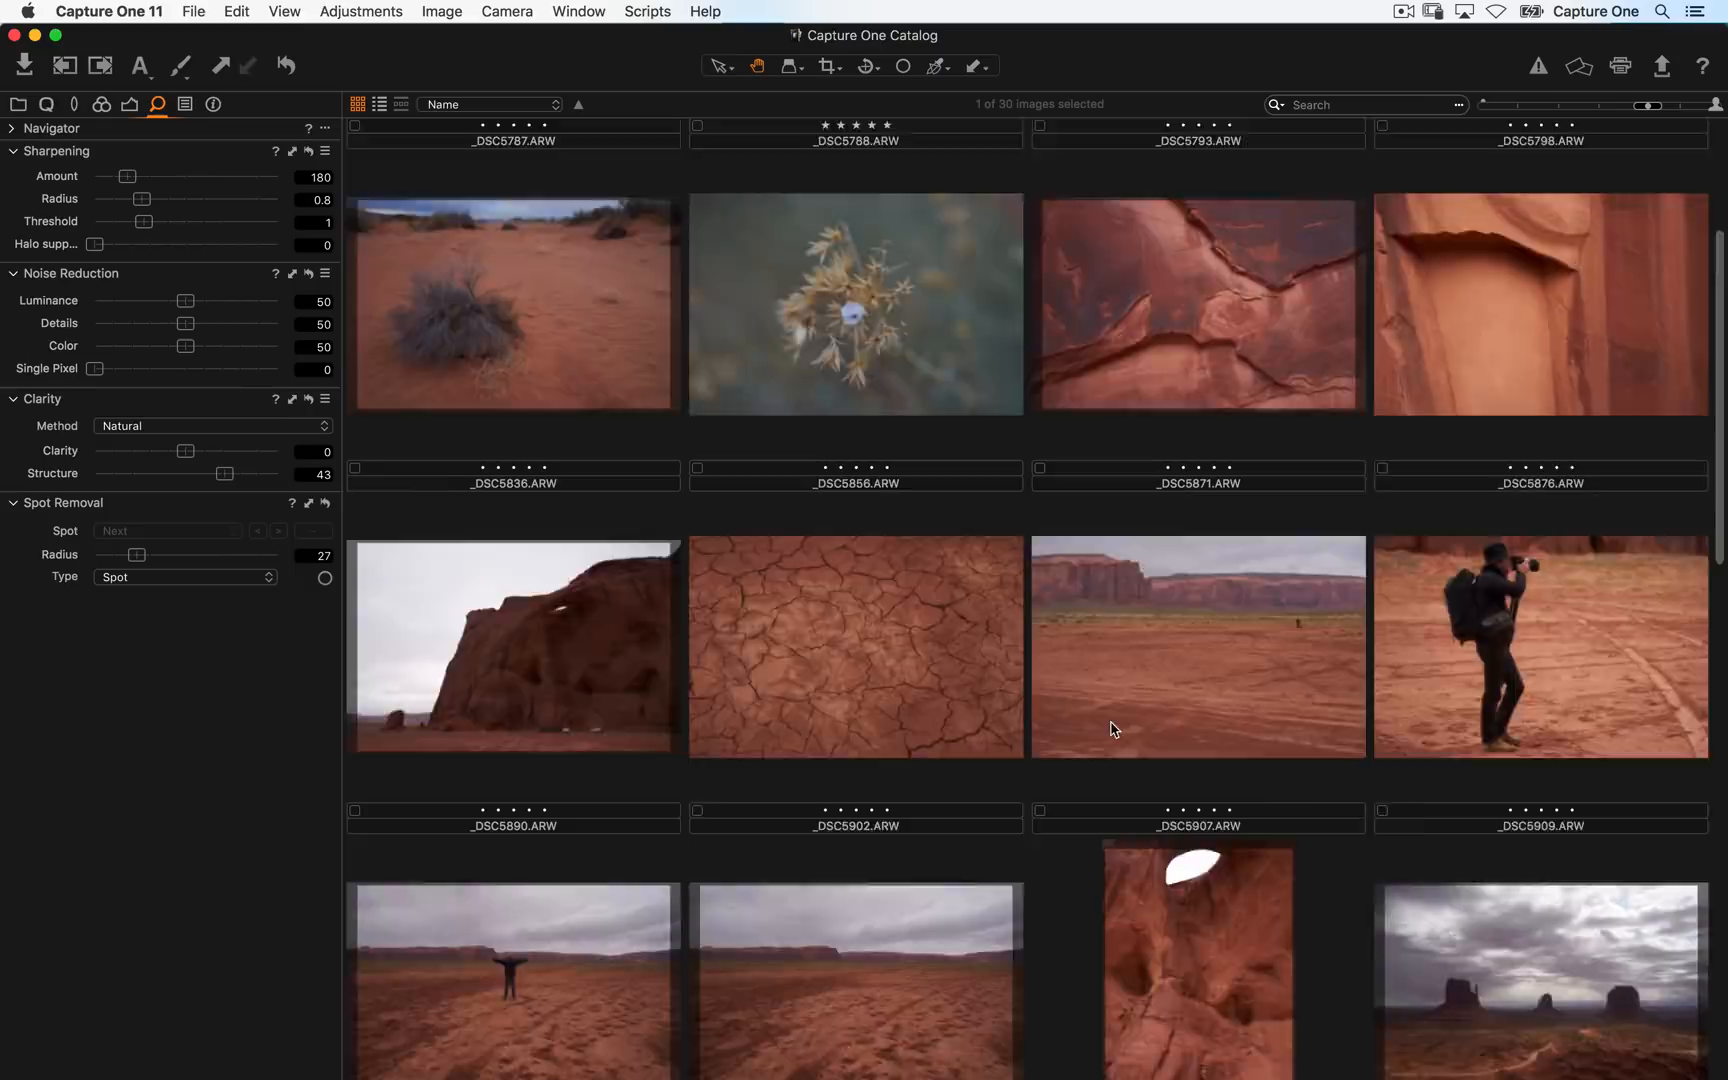
{"action": "scroll", "coordinate": [1113, 728], "scroll_direction": "up", "scroll_amount": 3}
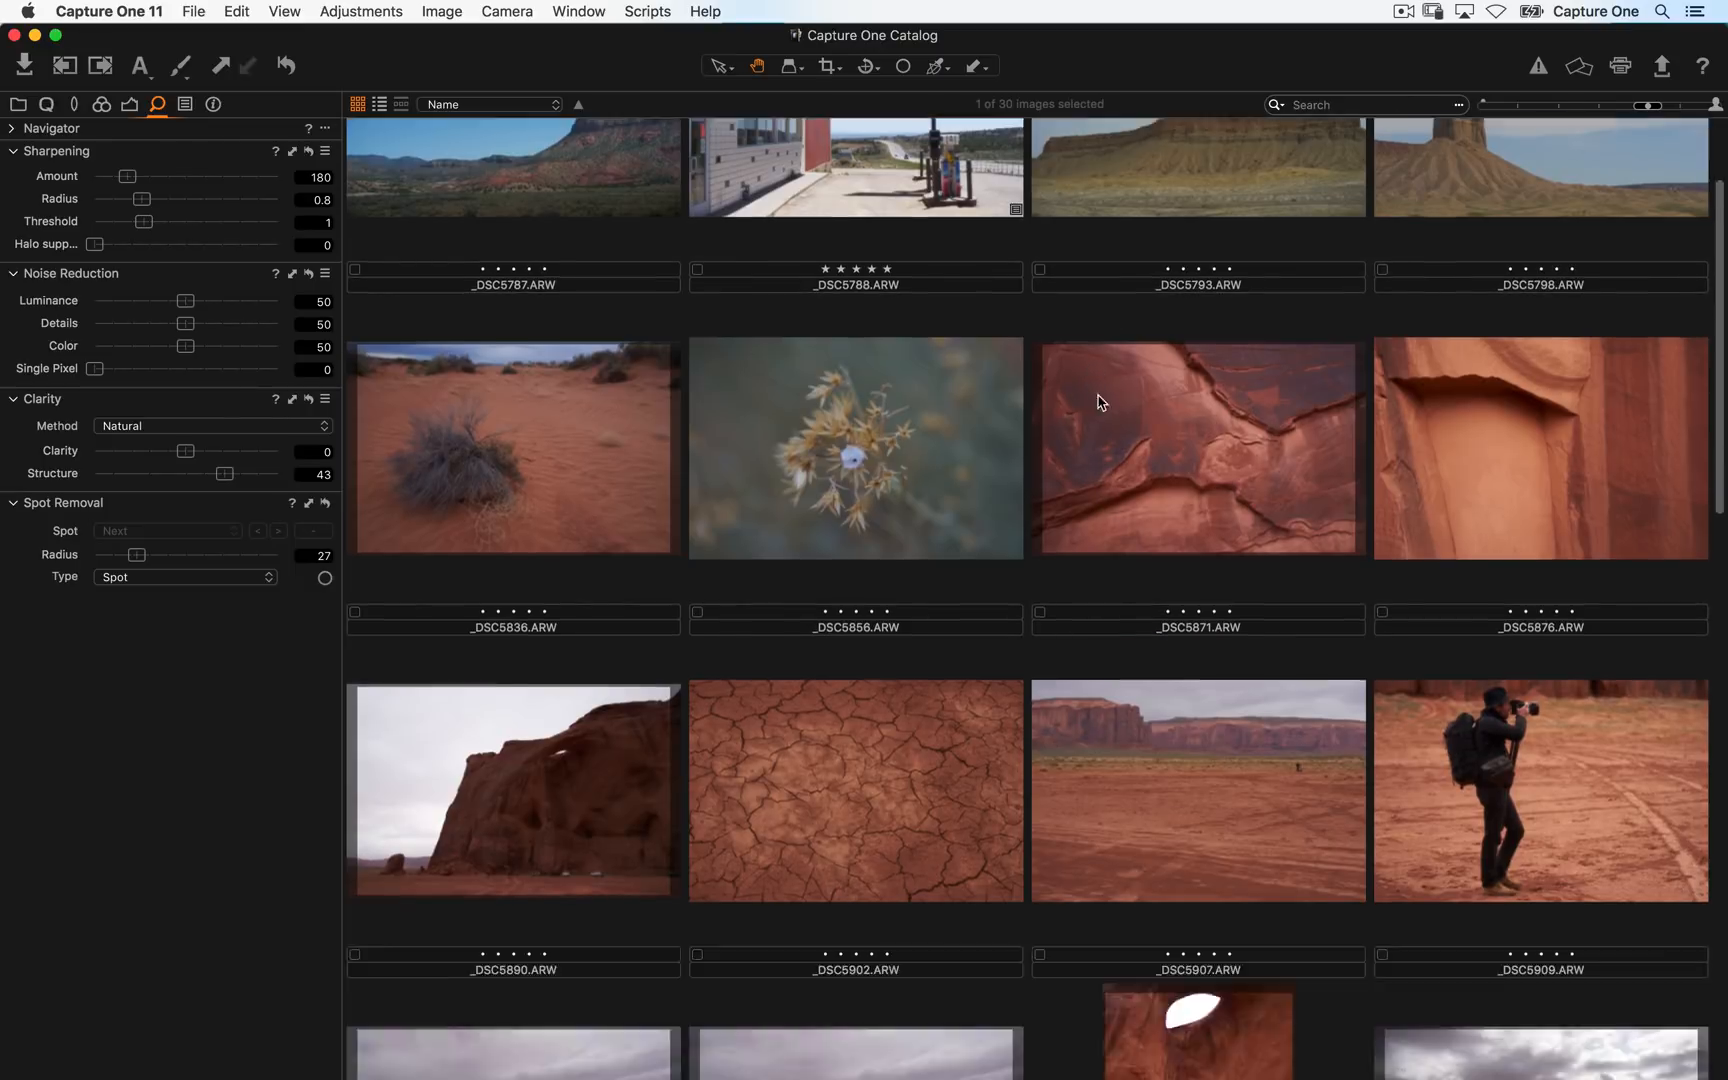
{"action": "scroll", "coordinate": [1100, 402], "scroll_direction": "down", "scroll_amount": 20}
{"action": "scroll", "coordinate": [1055, 464], "scroll_direction": "up", "scroll_amount": 8}
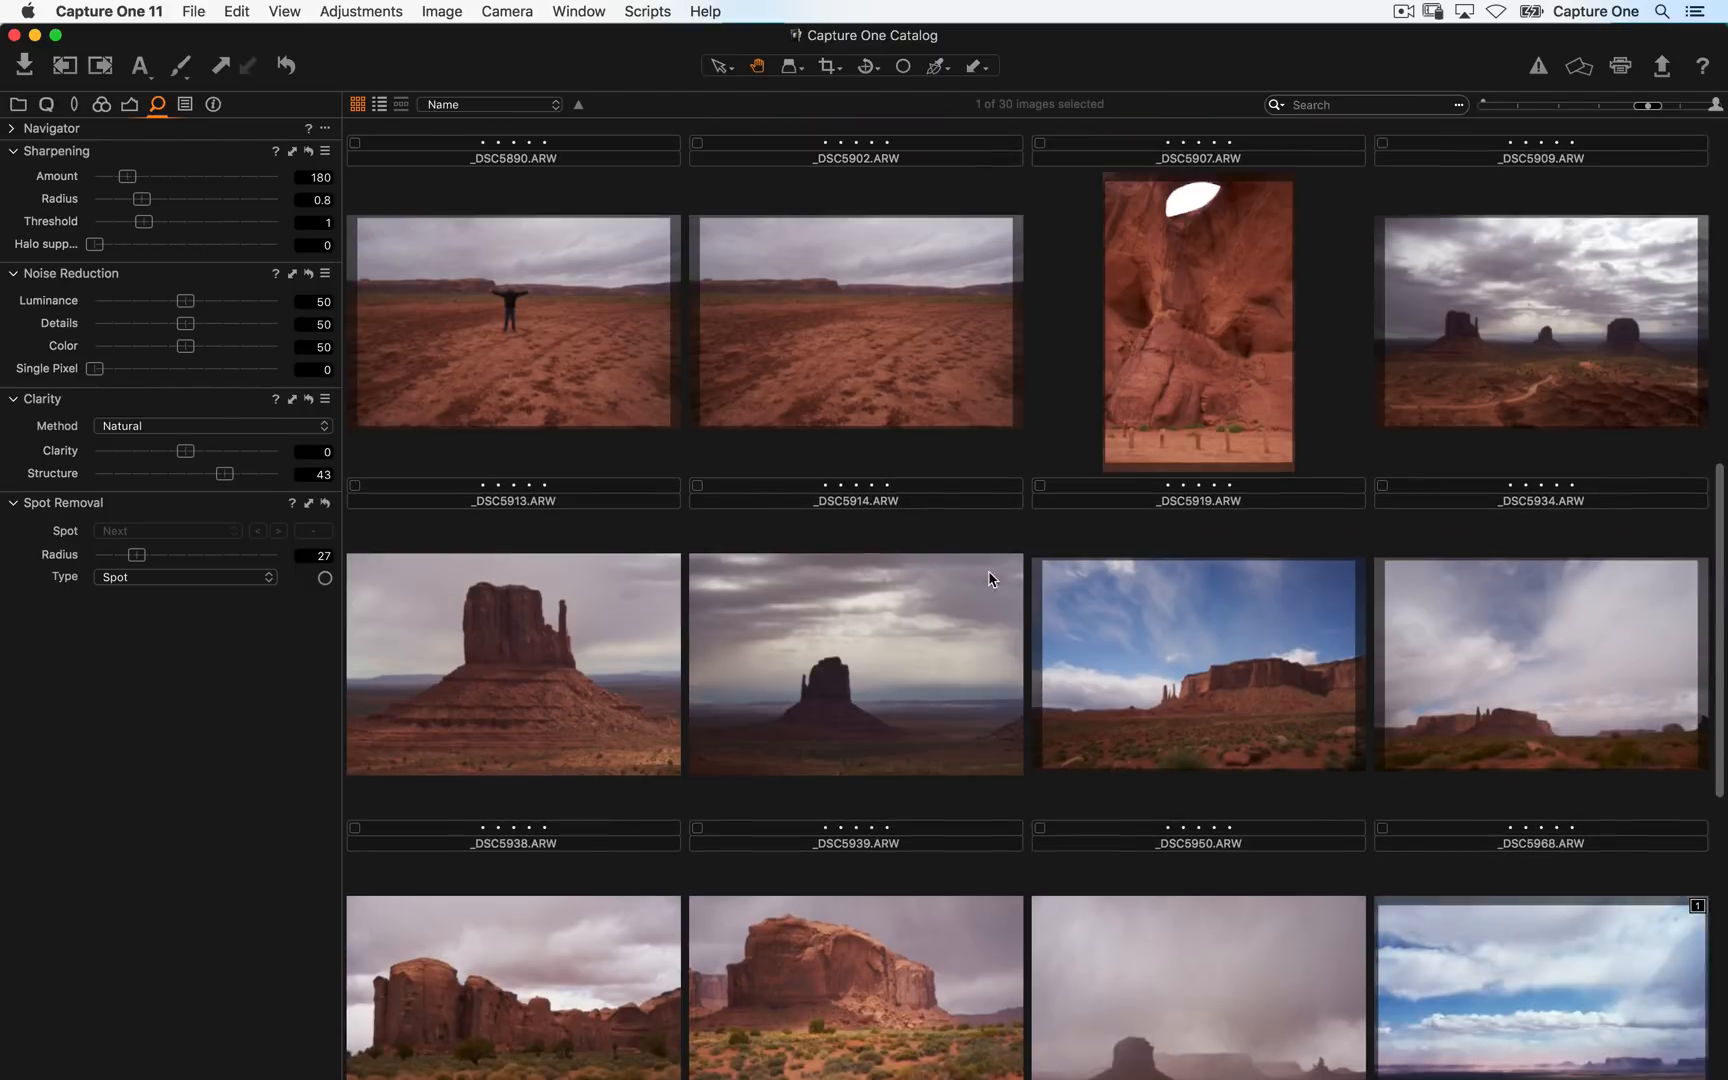
- Import the boy's portrait _DSC0987.ARW from the David Grover source into the catalog
{"action": "left_click", "coordinate": [26, 64]}
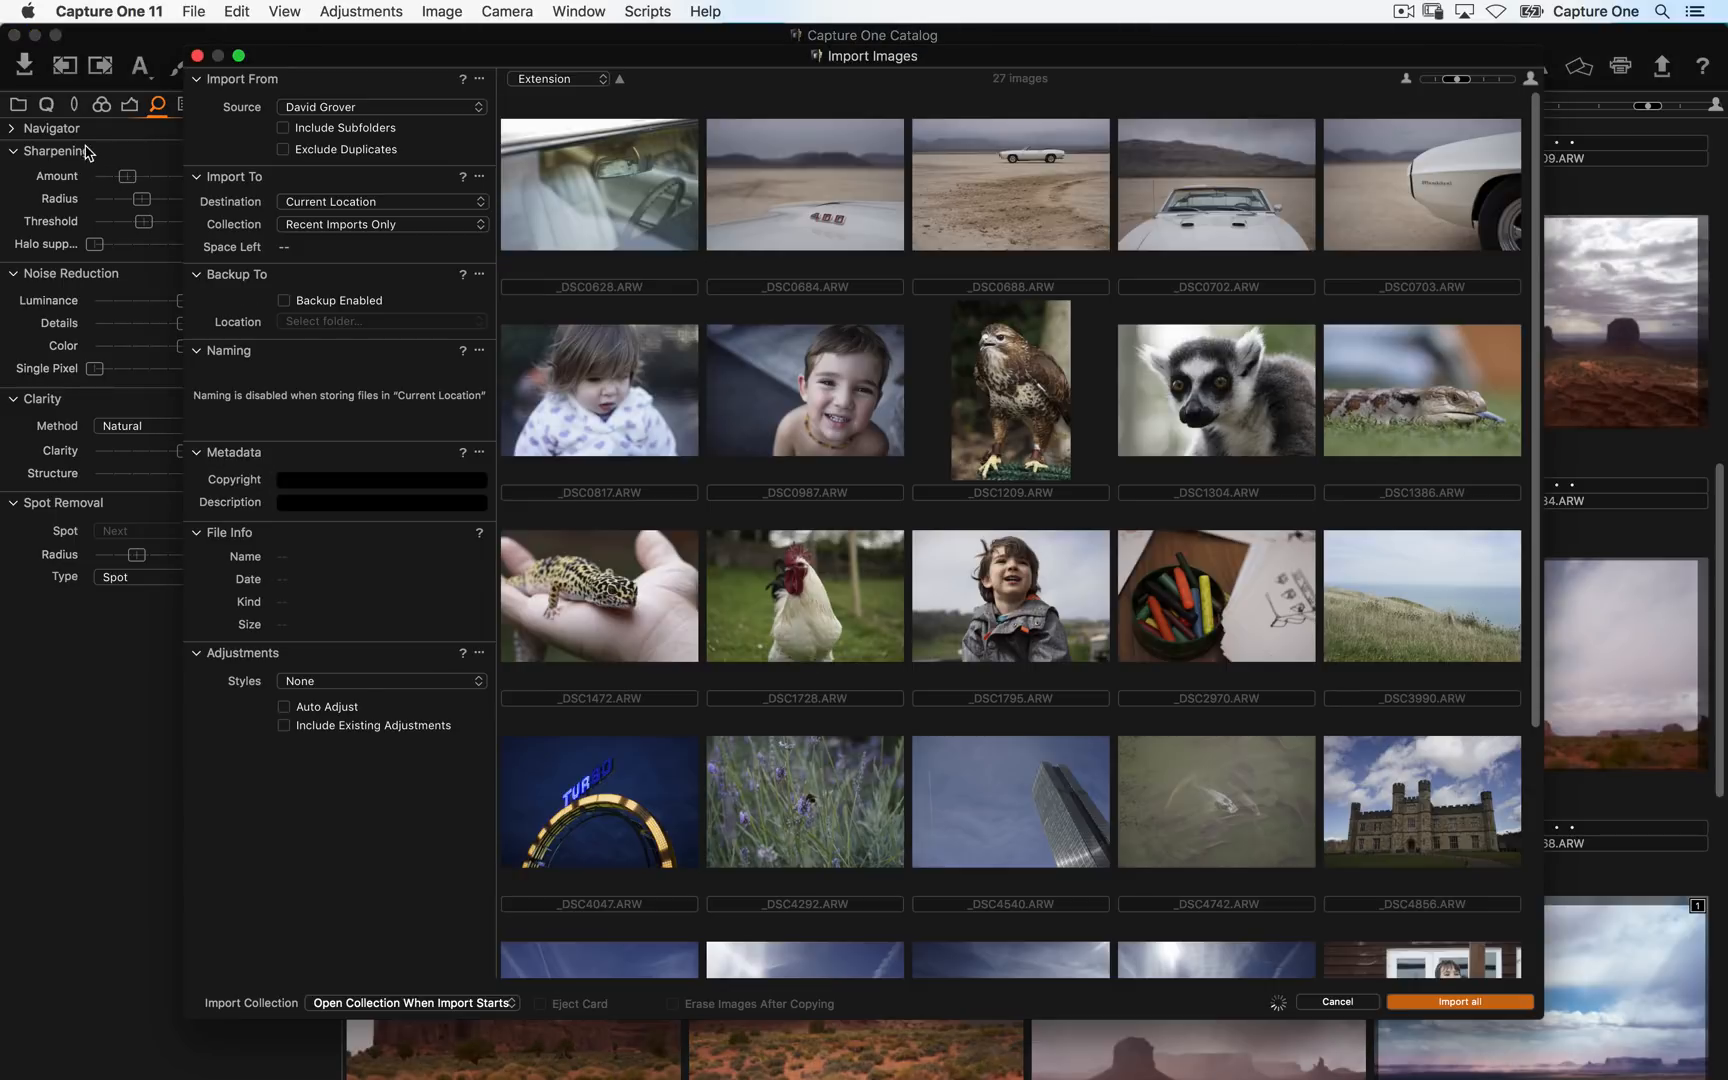
{"action": "left_click", "coordinate": [855, 452]}
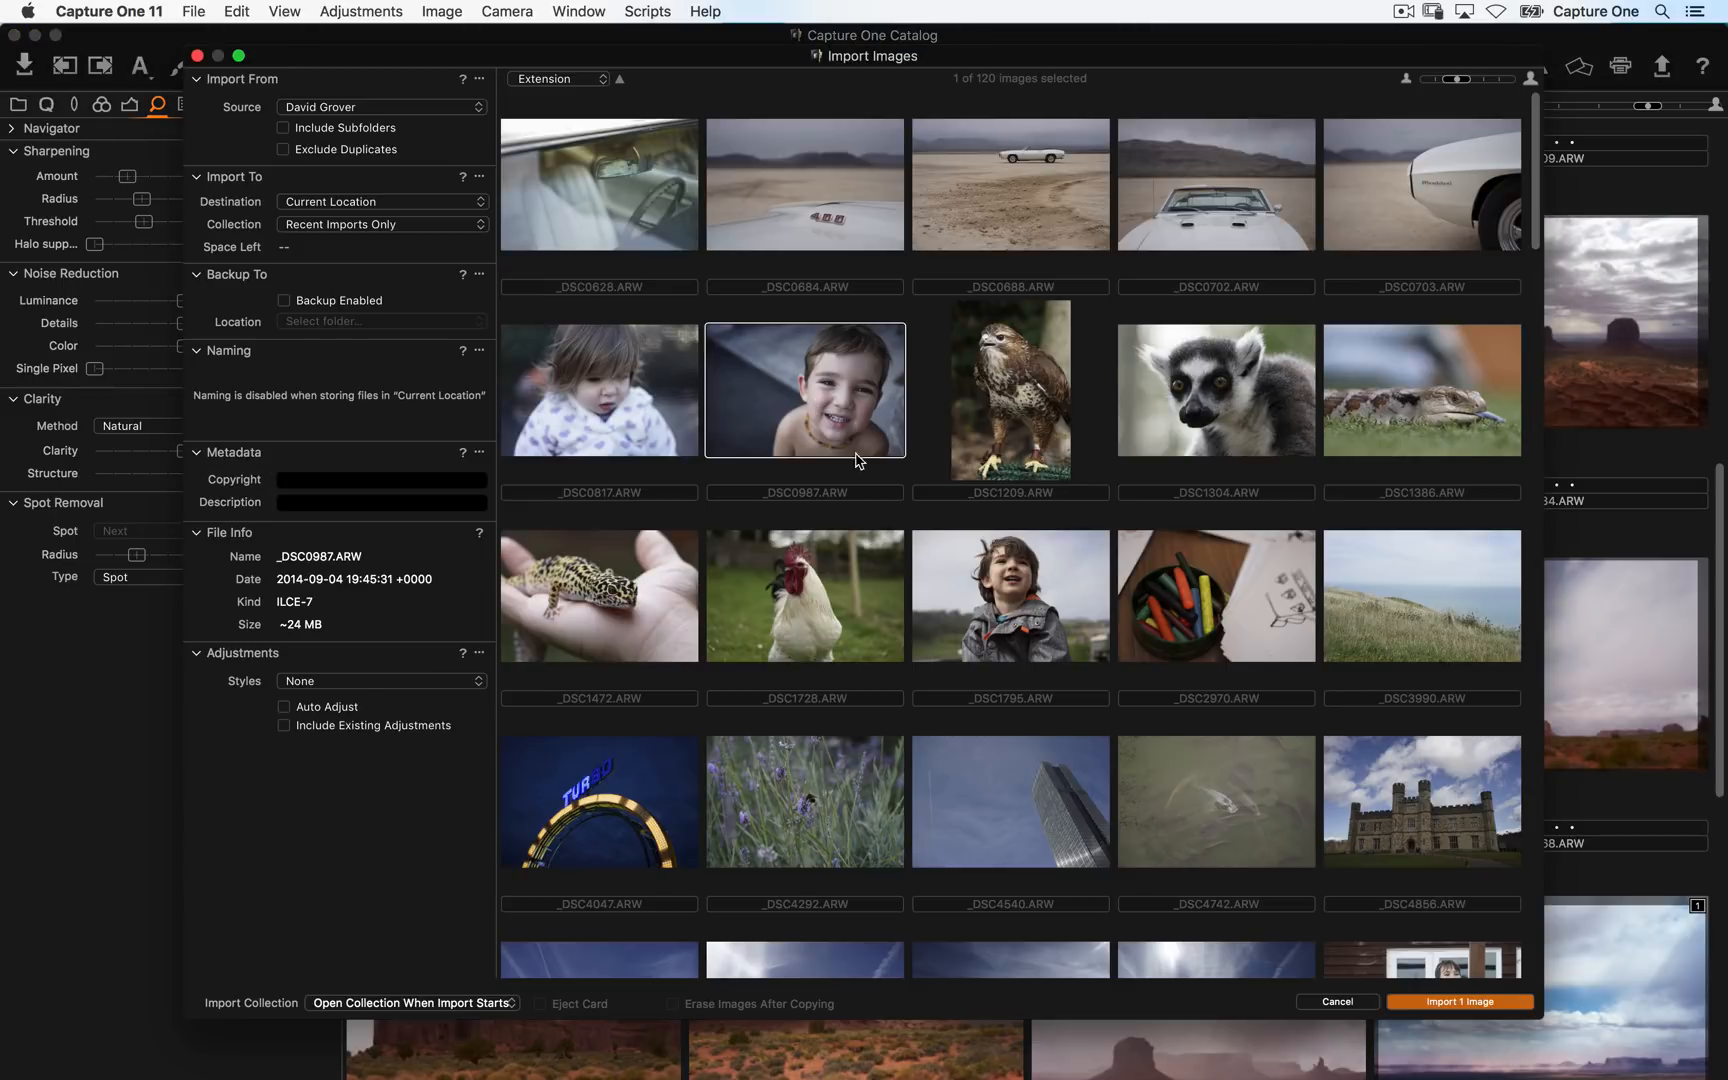
{"action": "left_click", "coordinate": [1460, 1002]}
- Open the portrait at 100%, pan to the face, and review the Spot Removal Type options
{"action": "double_click", "coordinate": [584, 314]}
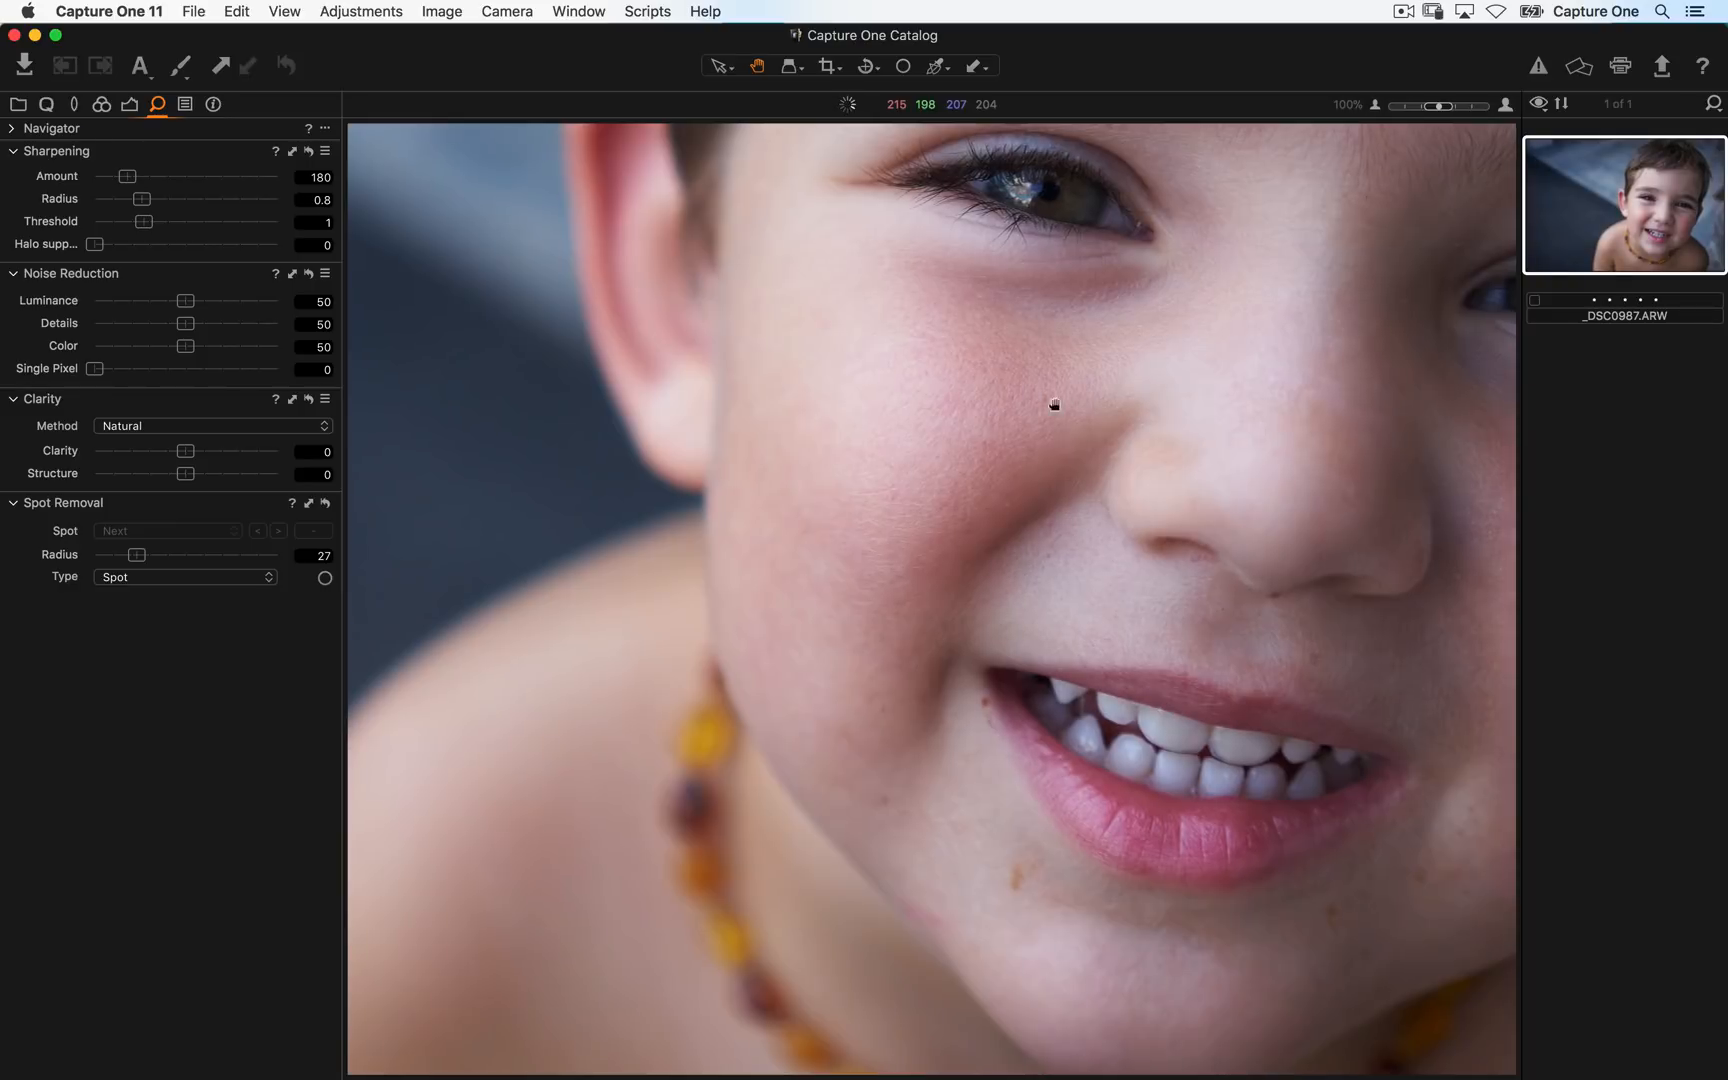
{"action": "left_click_drag", "start_coordinate": [1053, 405], "coordinate": [945, 401]}
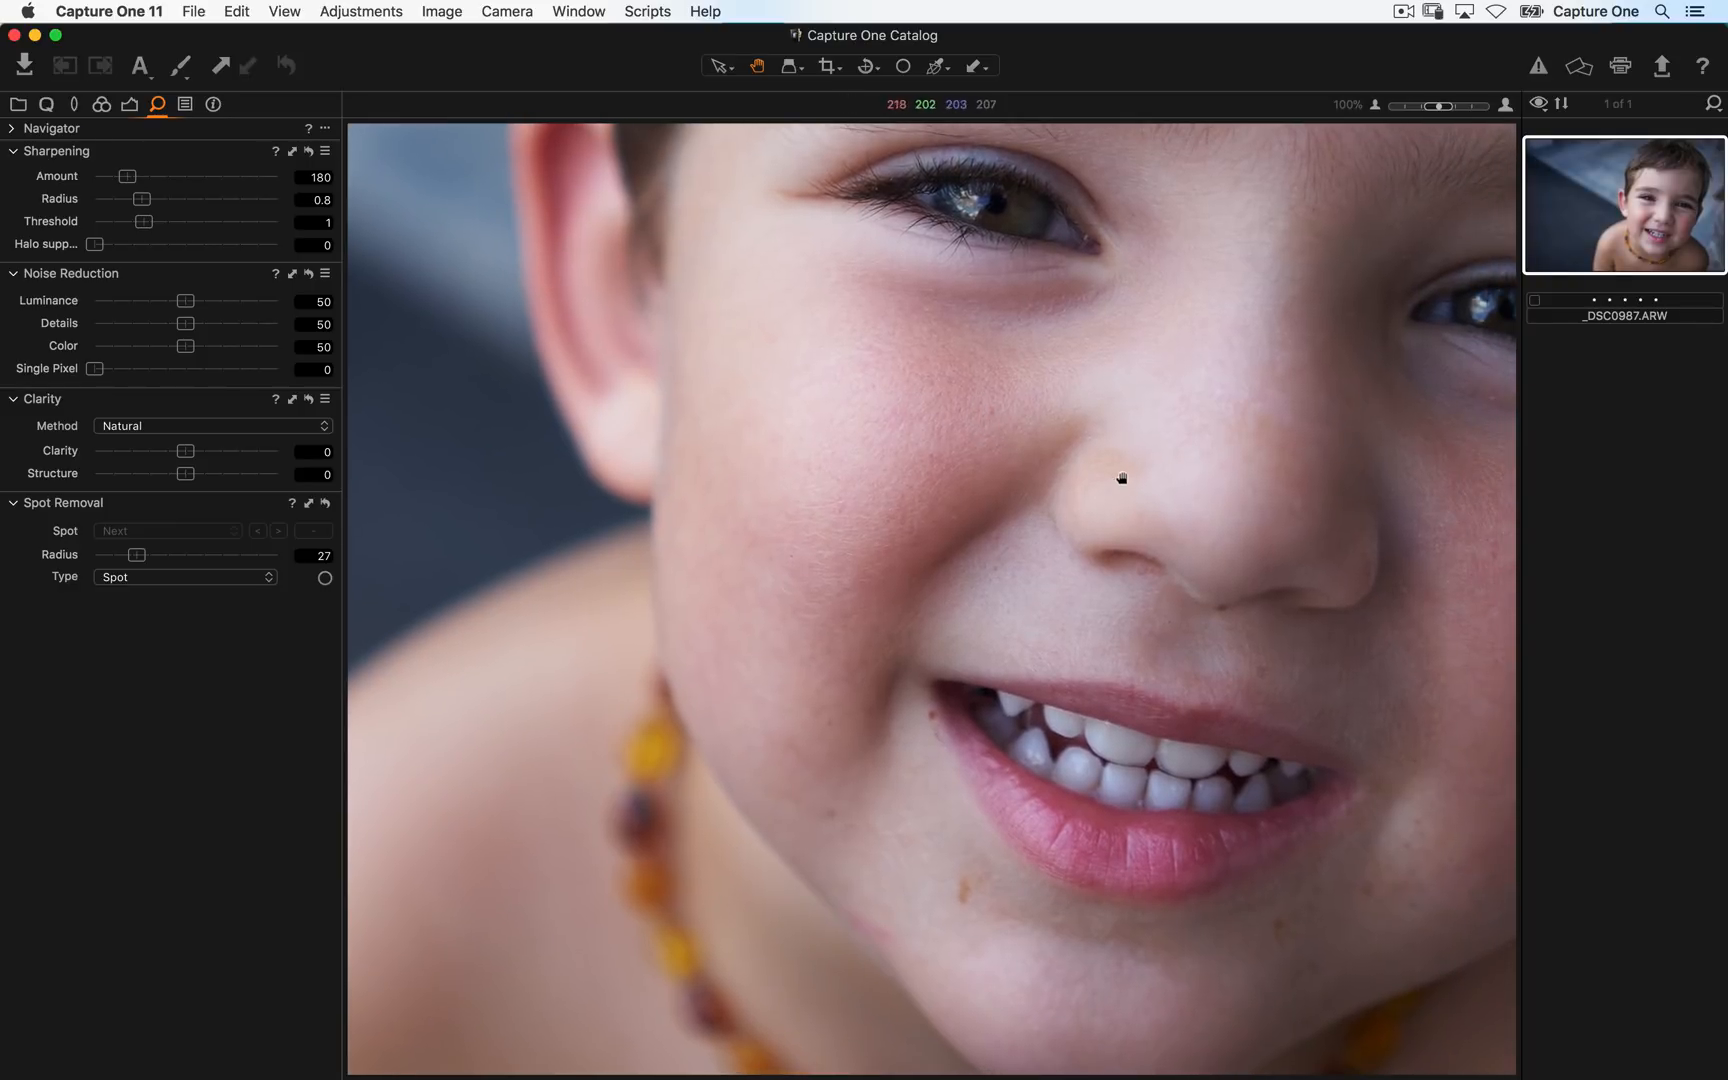
{"action": "left_click_drag", "start_coordinate": [964, 510], "coordinate": [910, 444]}
{"action": "left_click", "coordinate": [210, 577]}
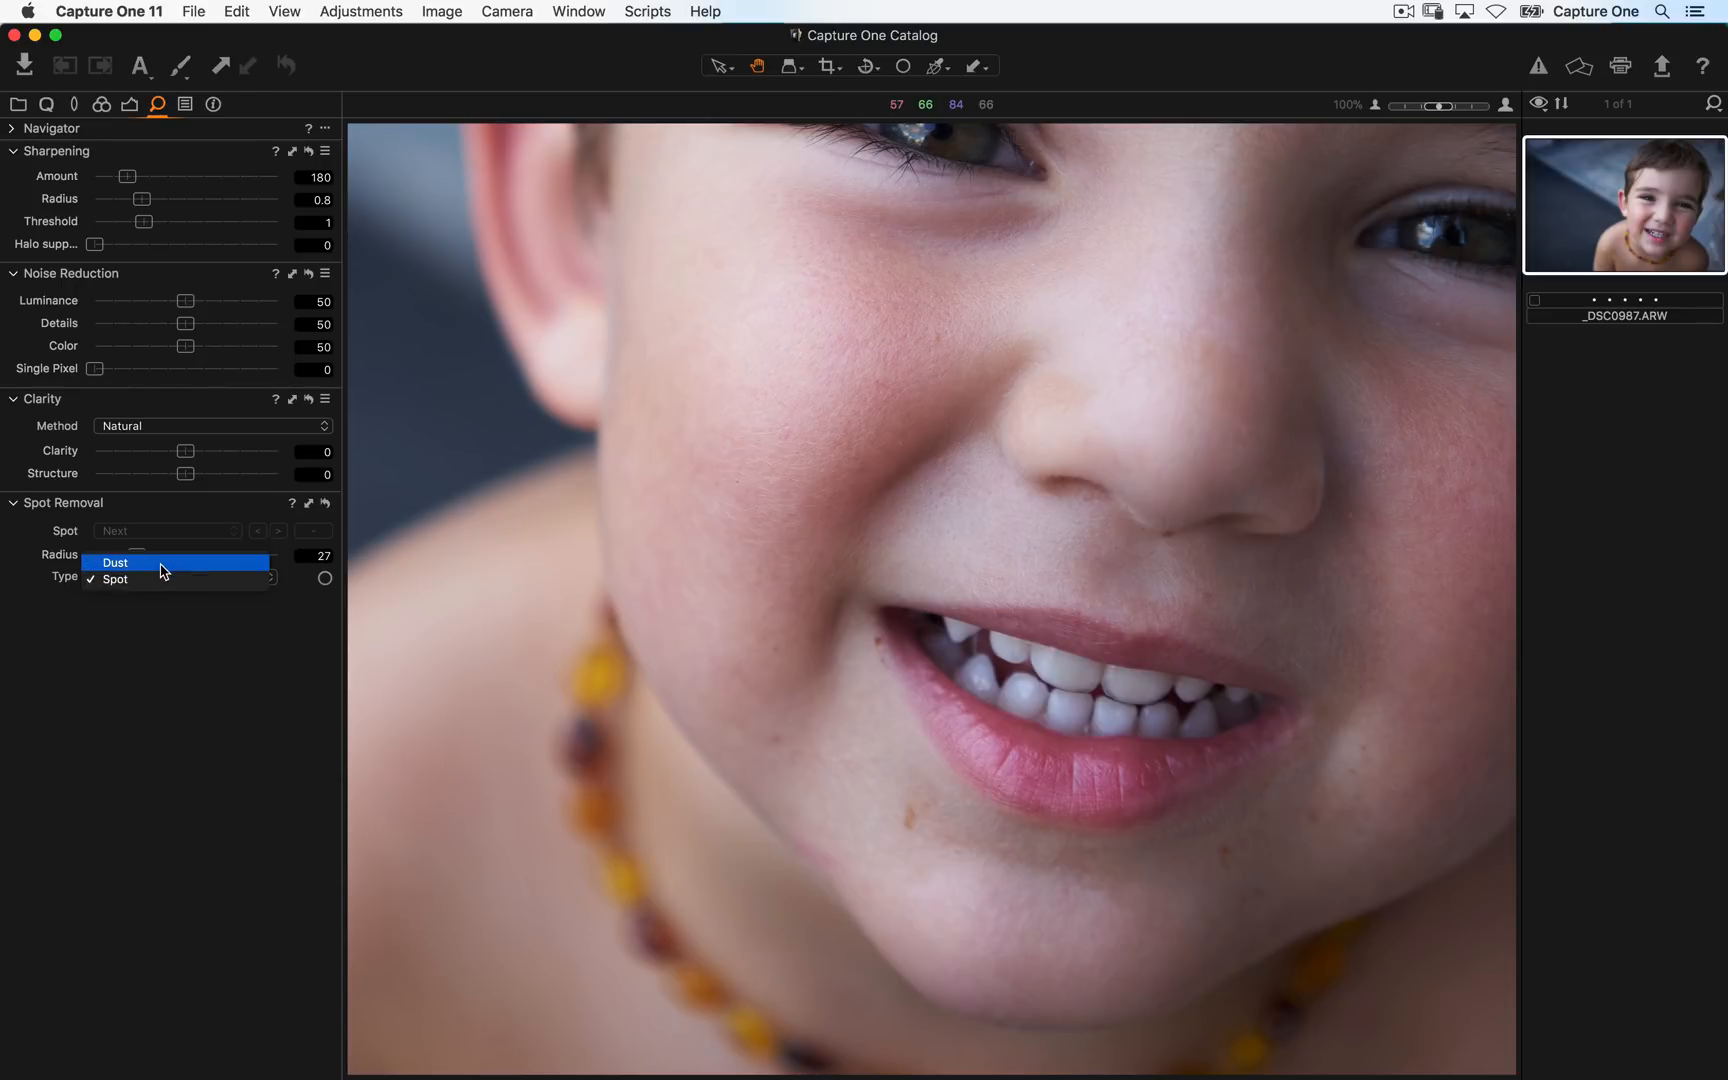
{"action": "left_click", "coordinate": [168, 563]}
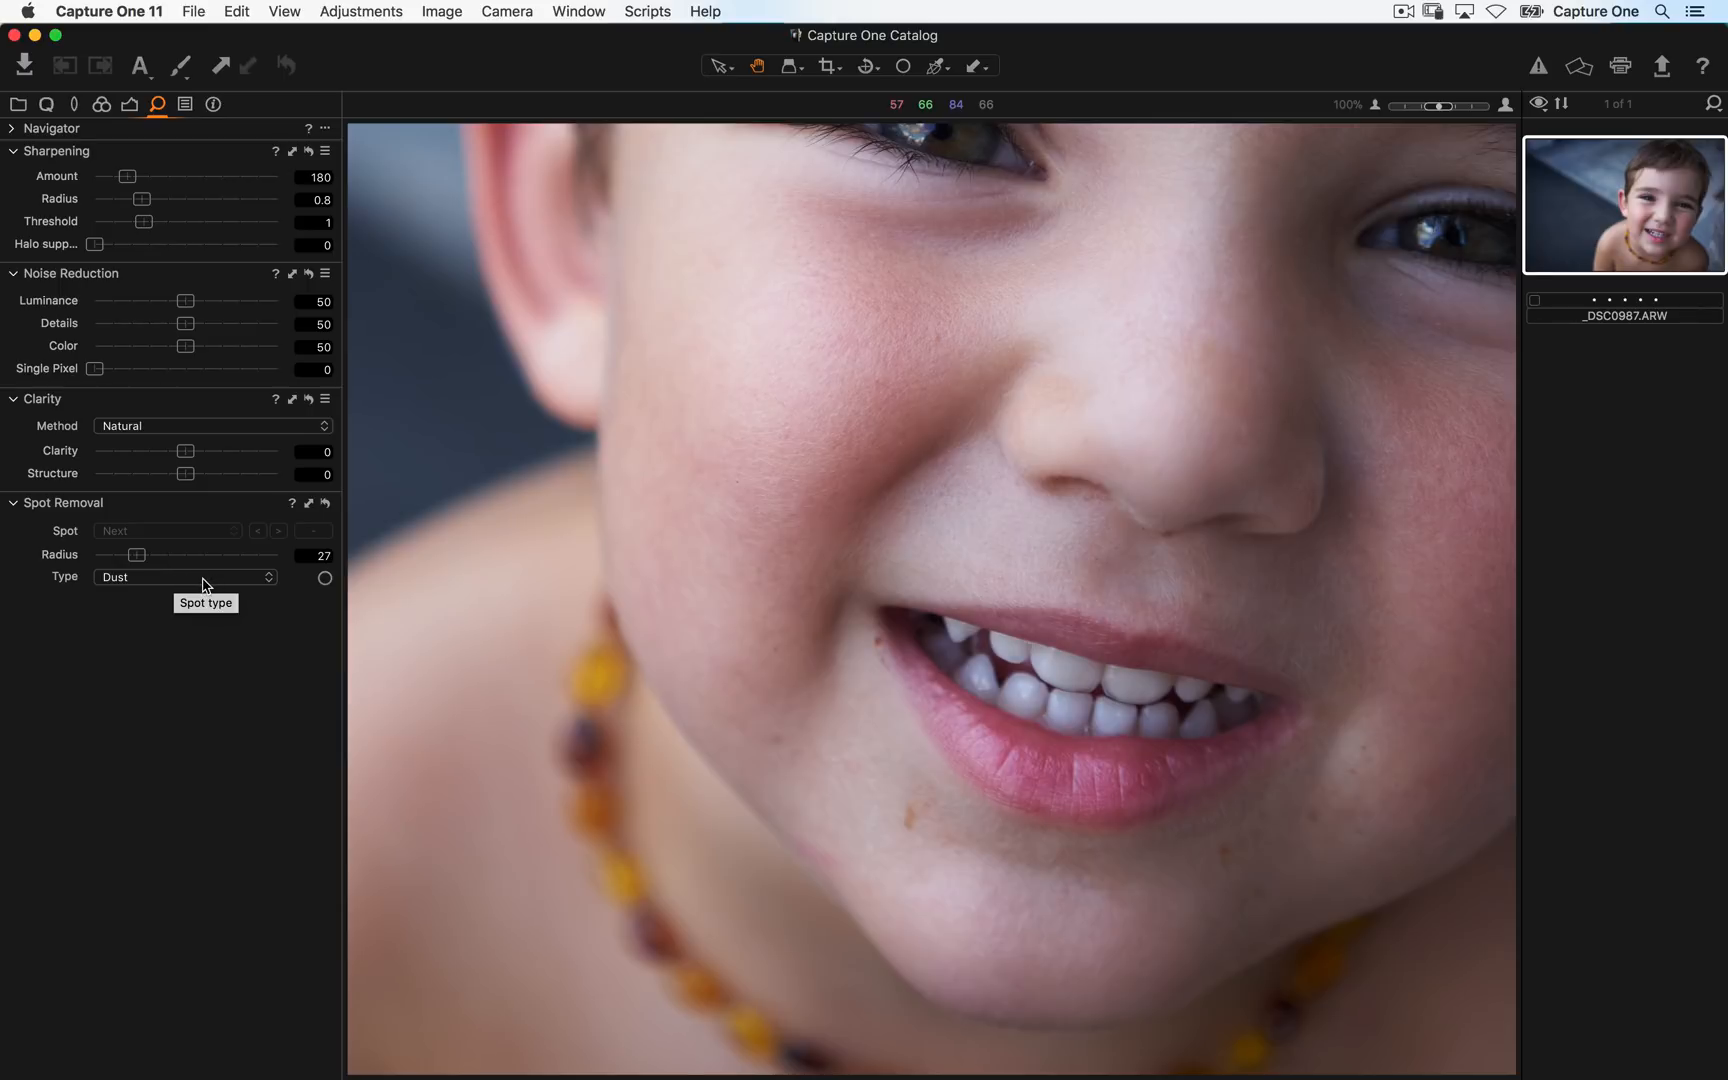
{"action": "left_click", "coordinate": [200, 585]}
{"action": "left_click", "coordinate": [200, 596]}
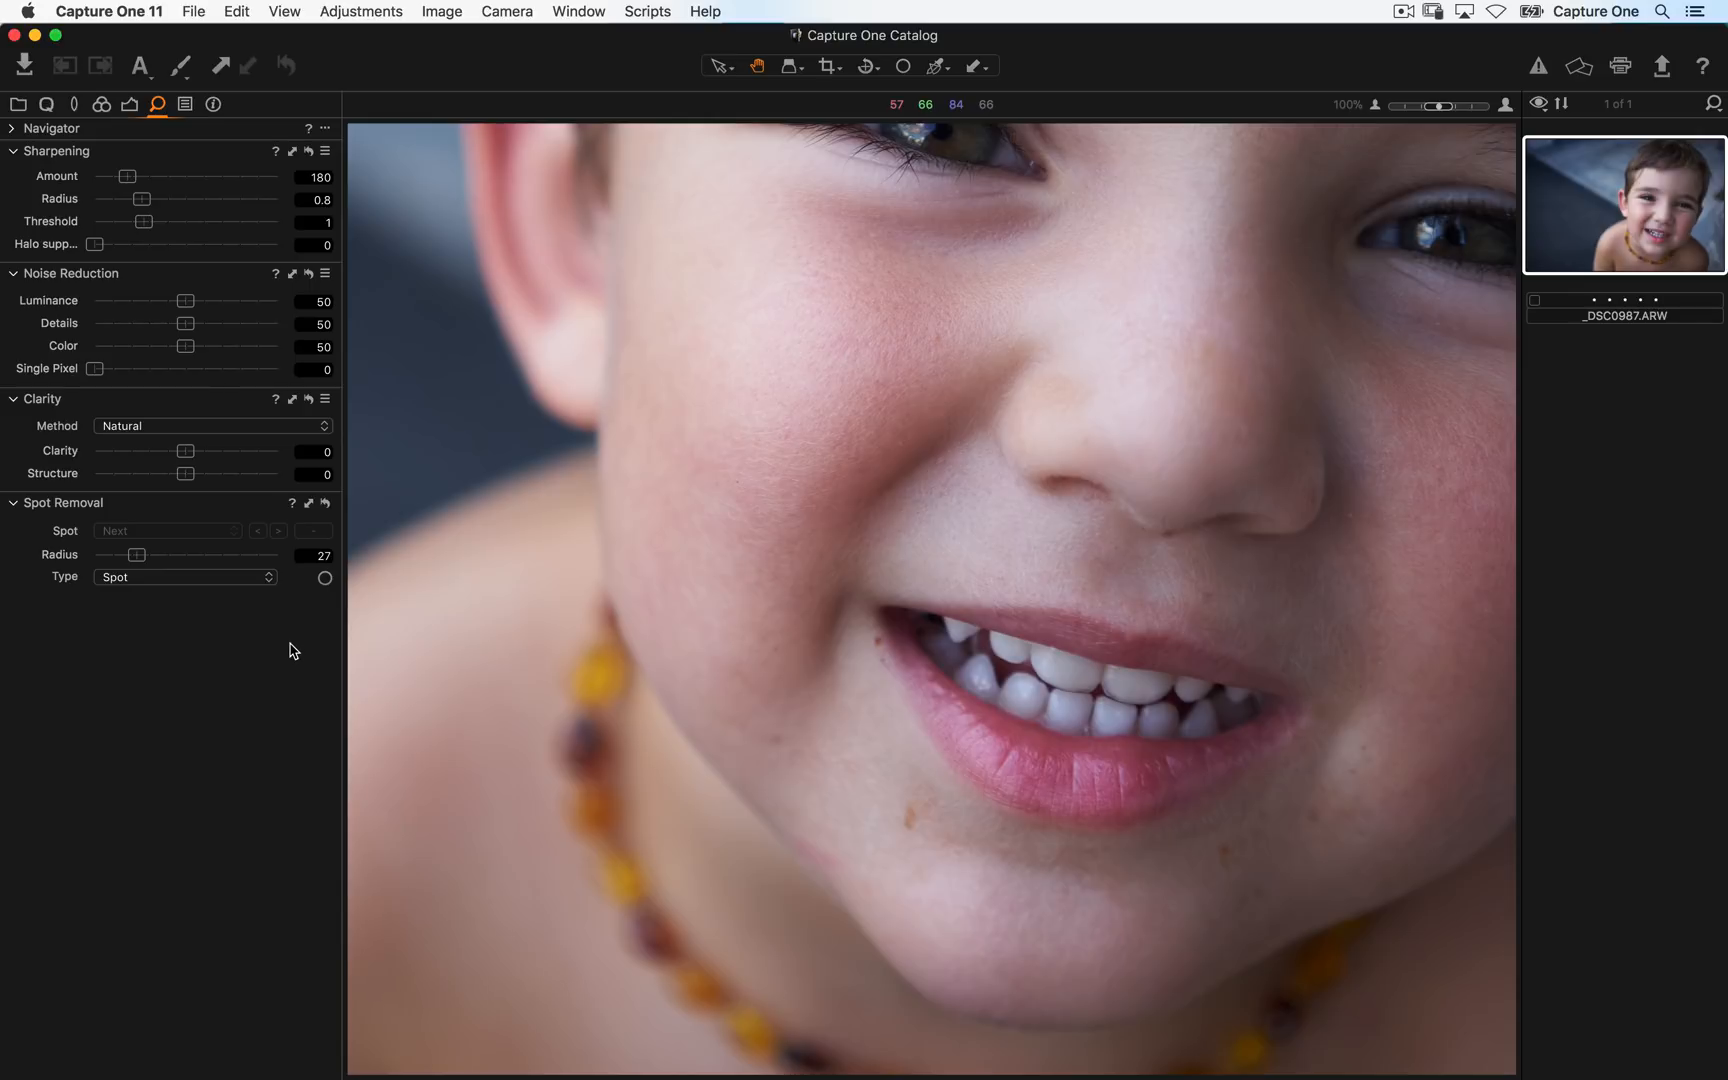
{"action": "left_click", "coordinate": [150, 578]}
{"action": "left_click", "coordinate": [150, 589]}
- Remove blemishes around the boy's mouth and chin with eight spot-removal circles
{"action": "left_click", "coordinate": [326, 579]}
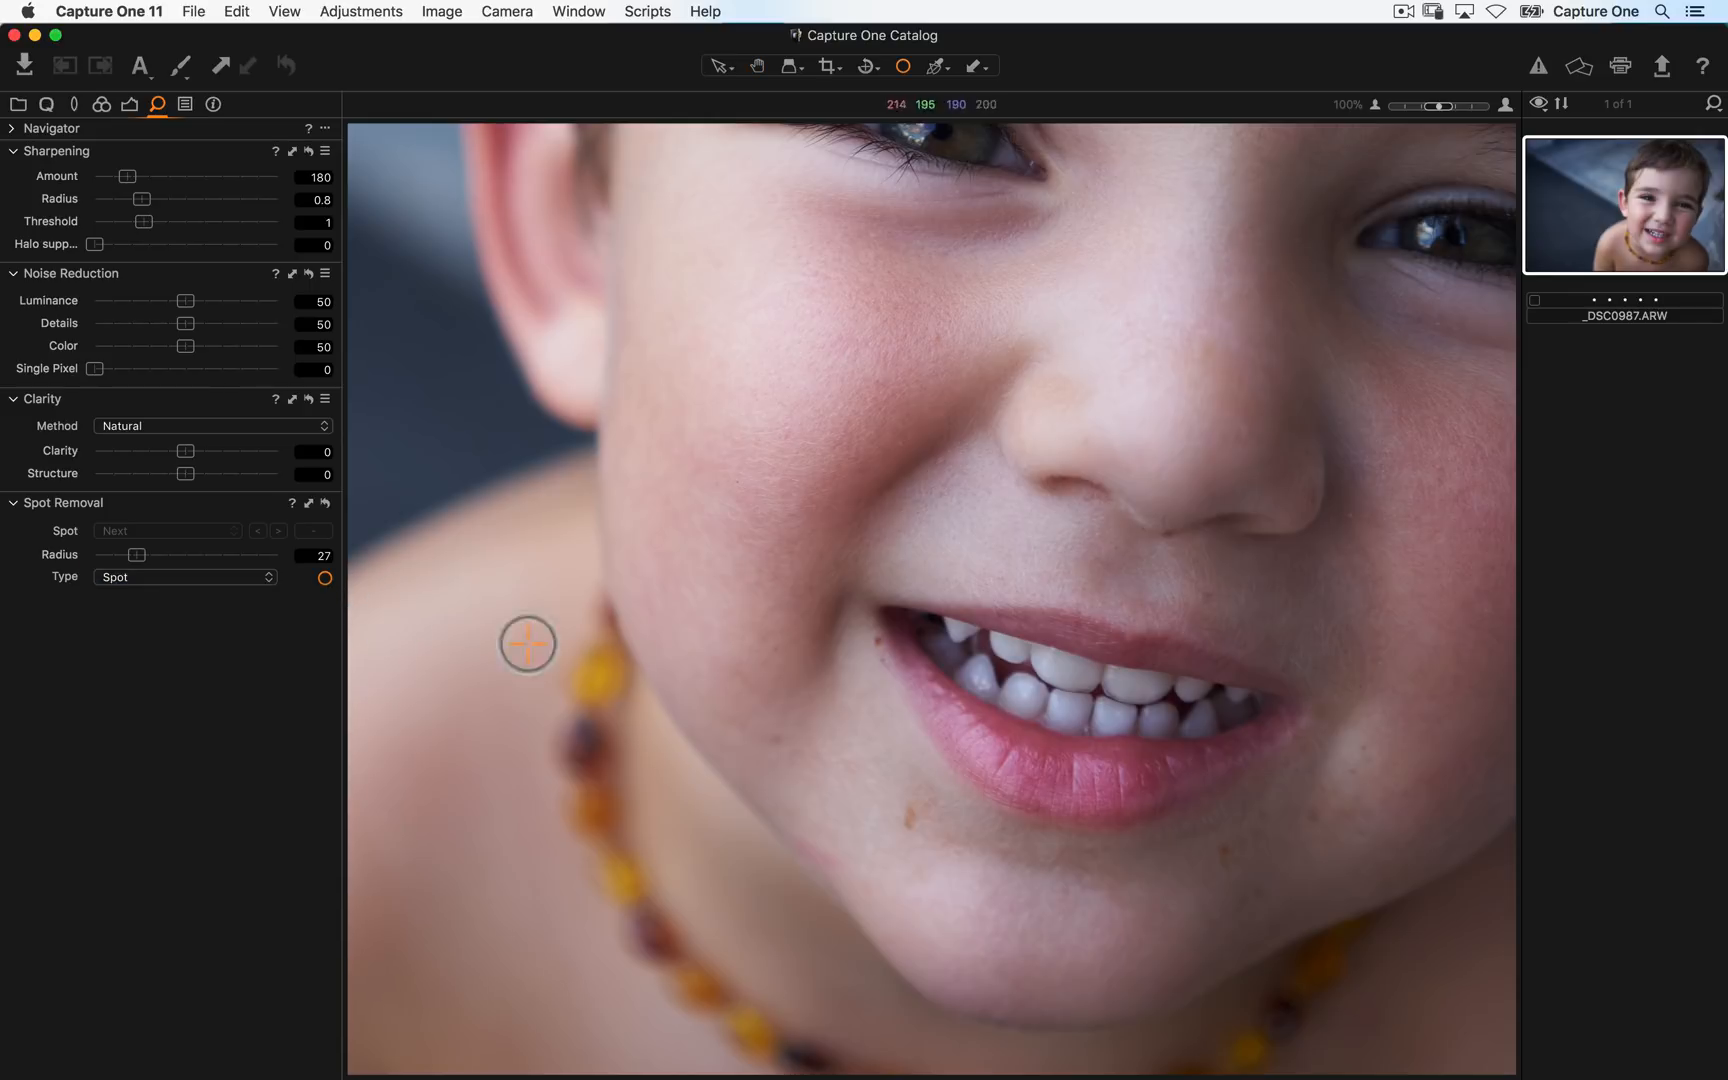
{"action": "left_click", "coordinate": [873, 642]}
{"action": "left_click_drag", "start_coordinate": [882, 656], "coordinate": [881, 653]}
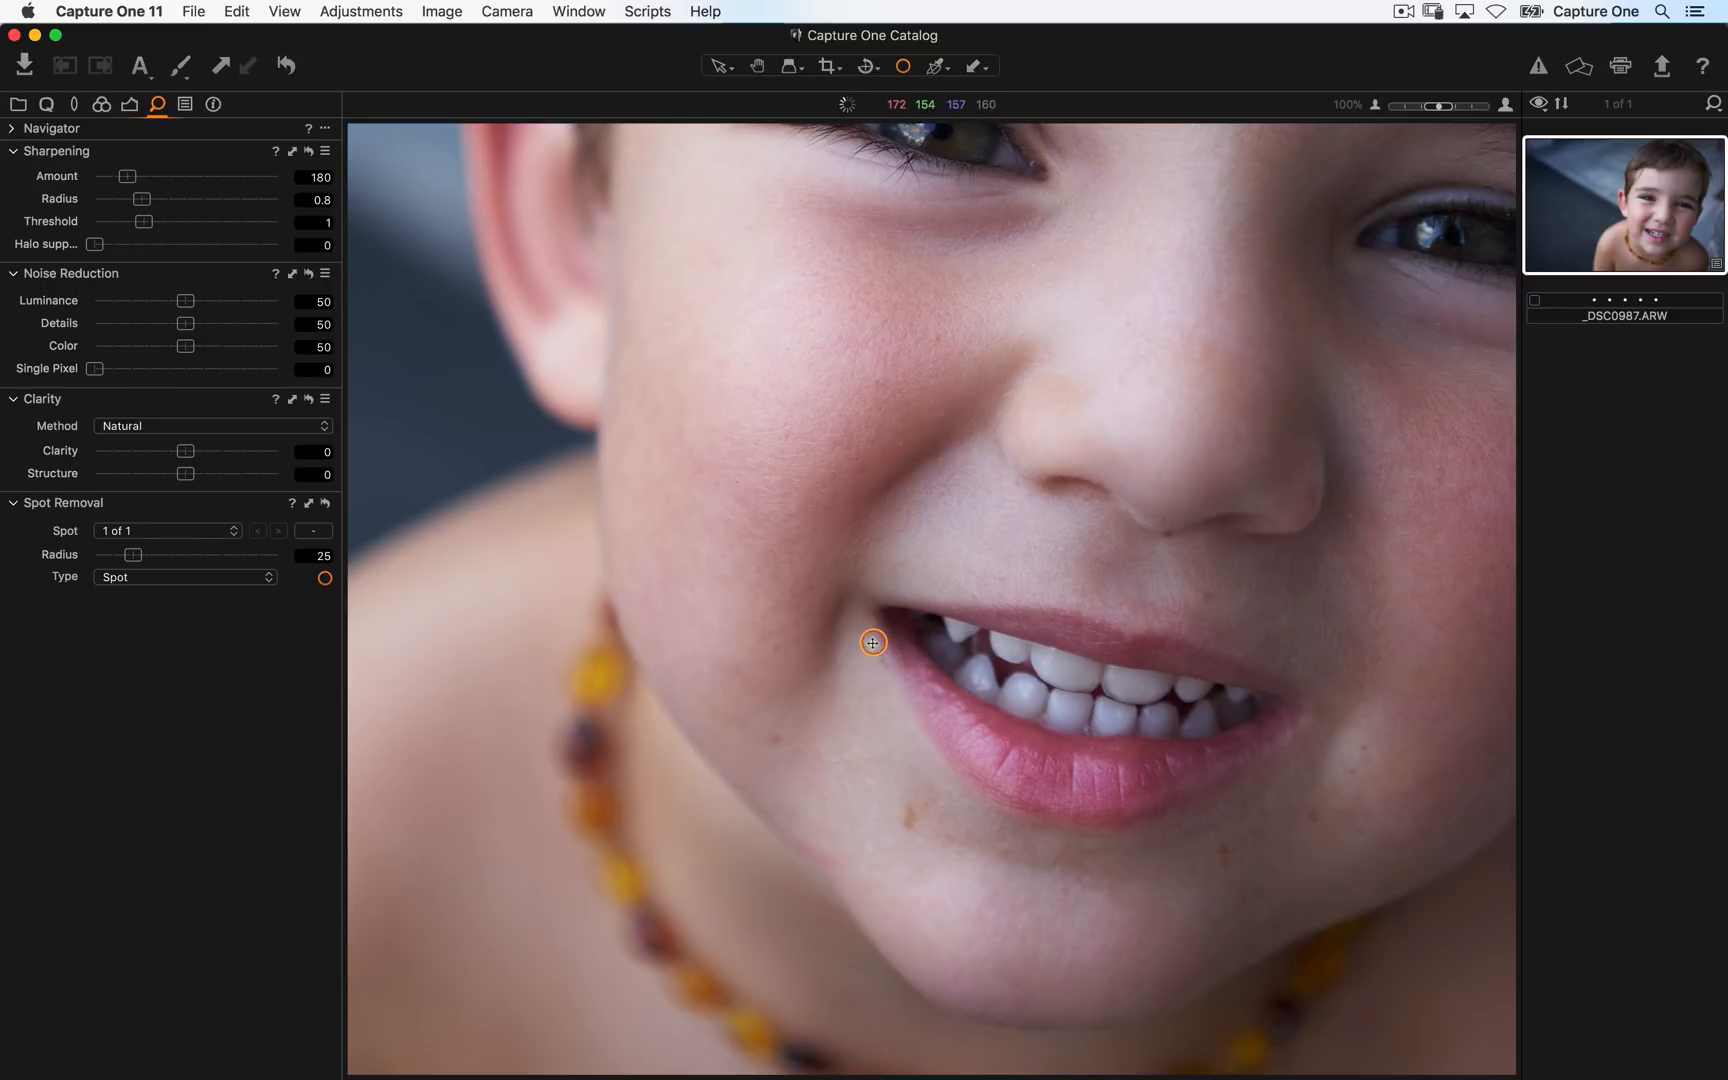
{"action": "left_click", "coordinate": [777, 741]}
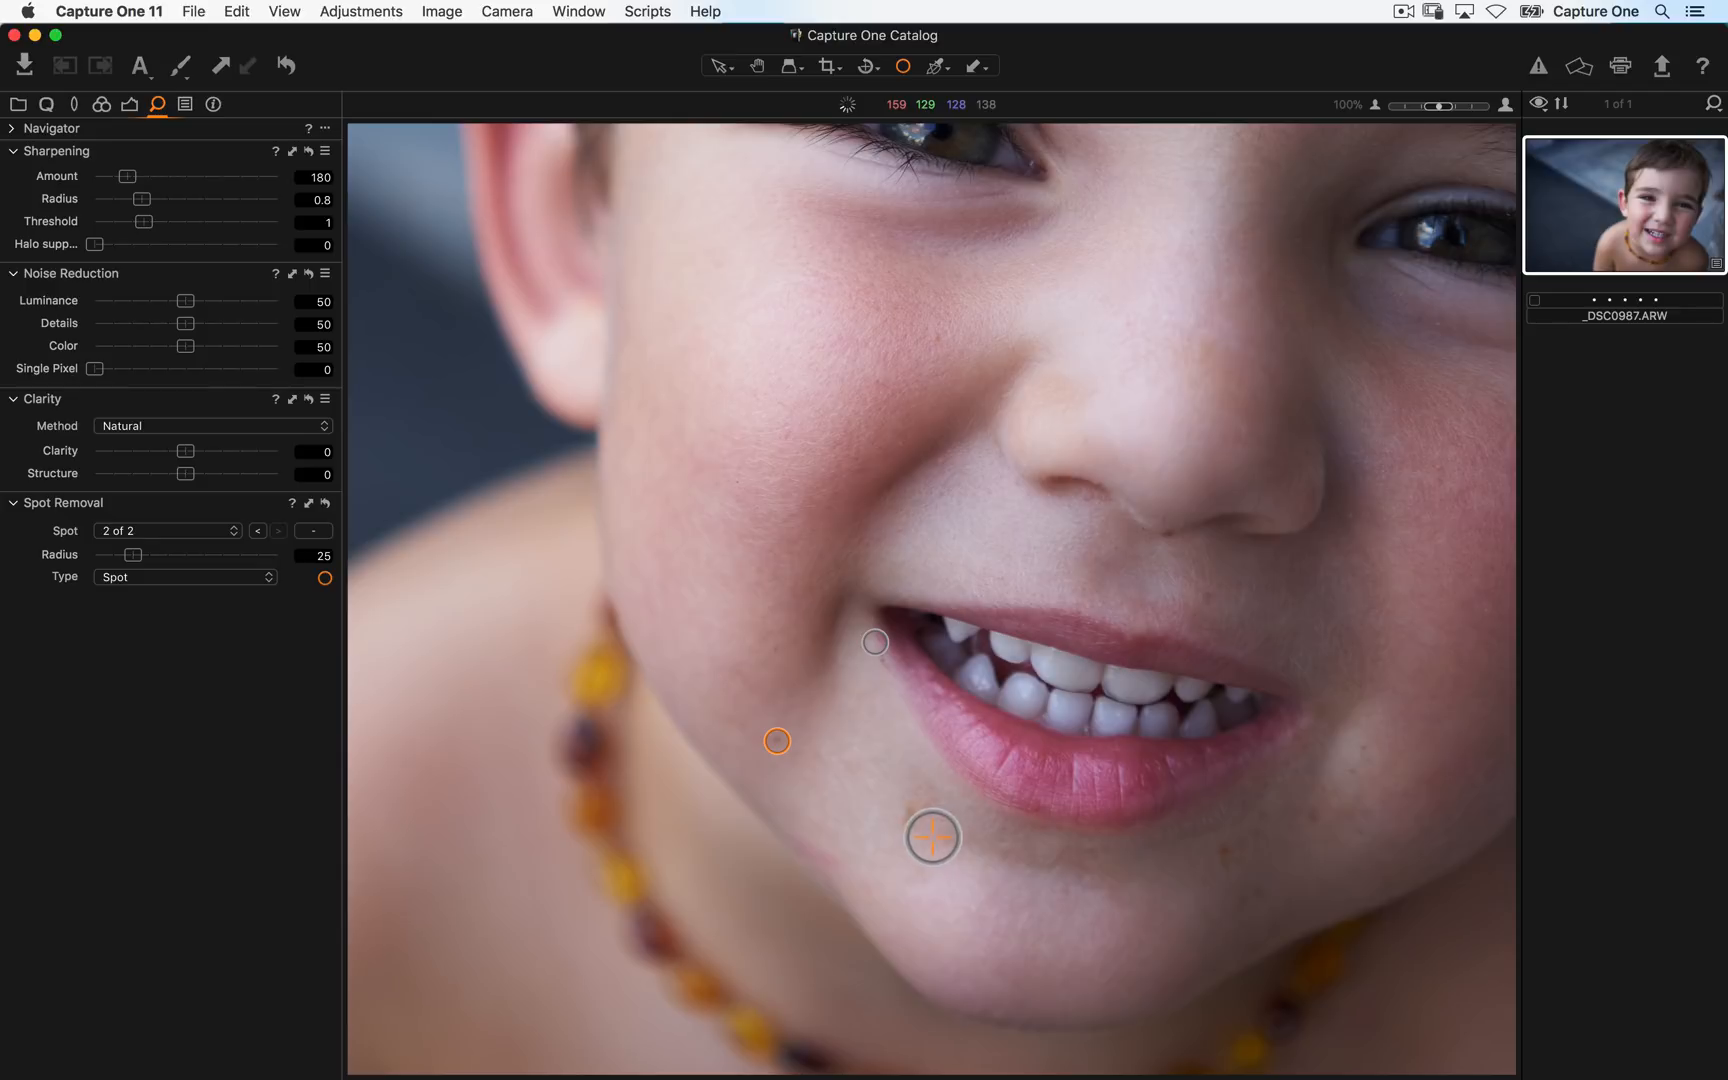
{"action": "left_click", "coordinate": [908, 821]}
{"action": "left_click_drag", "start_coordinate": [915, 829], "coordinate": [924, 839]}
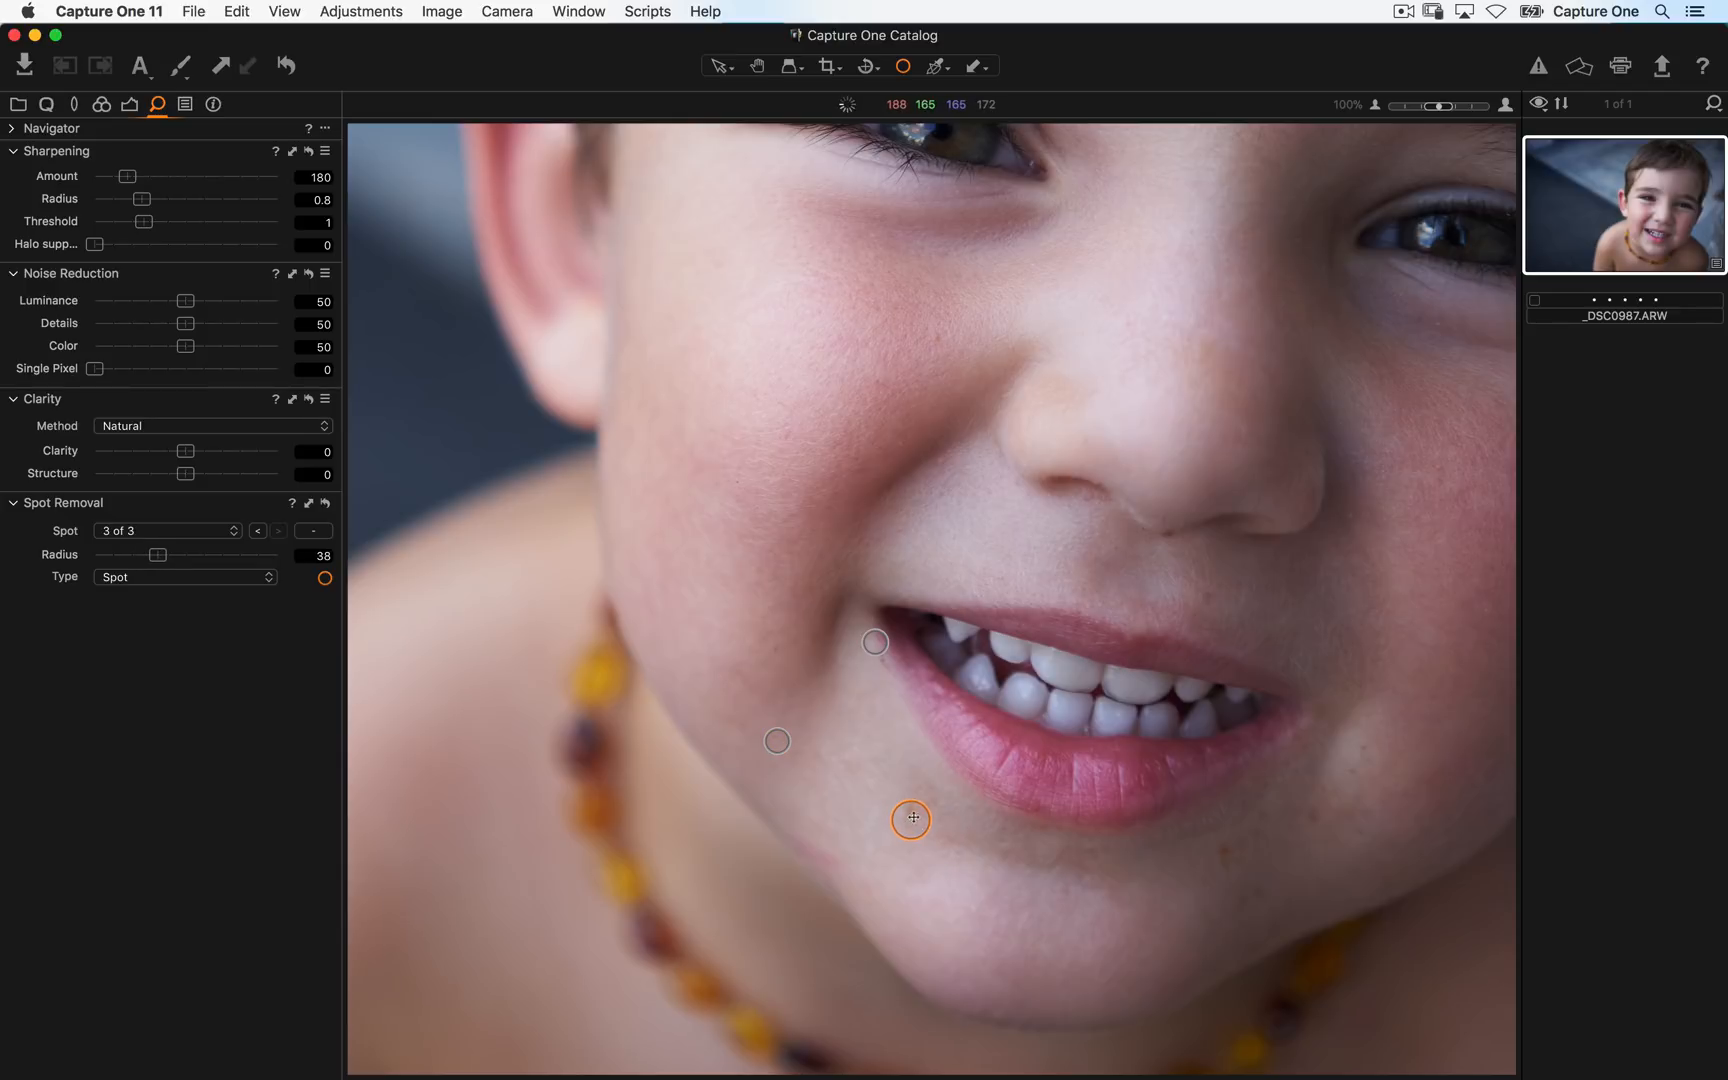
{"action": "left_click", "coordinate": [1227, 850]}
{"action": "left_click_drag", "start_coordinate": [1242, 864], "coordinate": [1237, 860]}
{"action": "left_click", "coordinate": [1305, 820]}
{"action": "left_click", "coordinate": [1351, 773]}
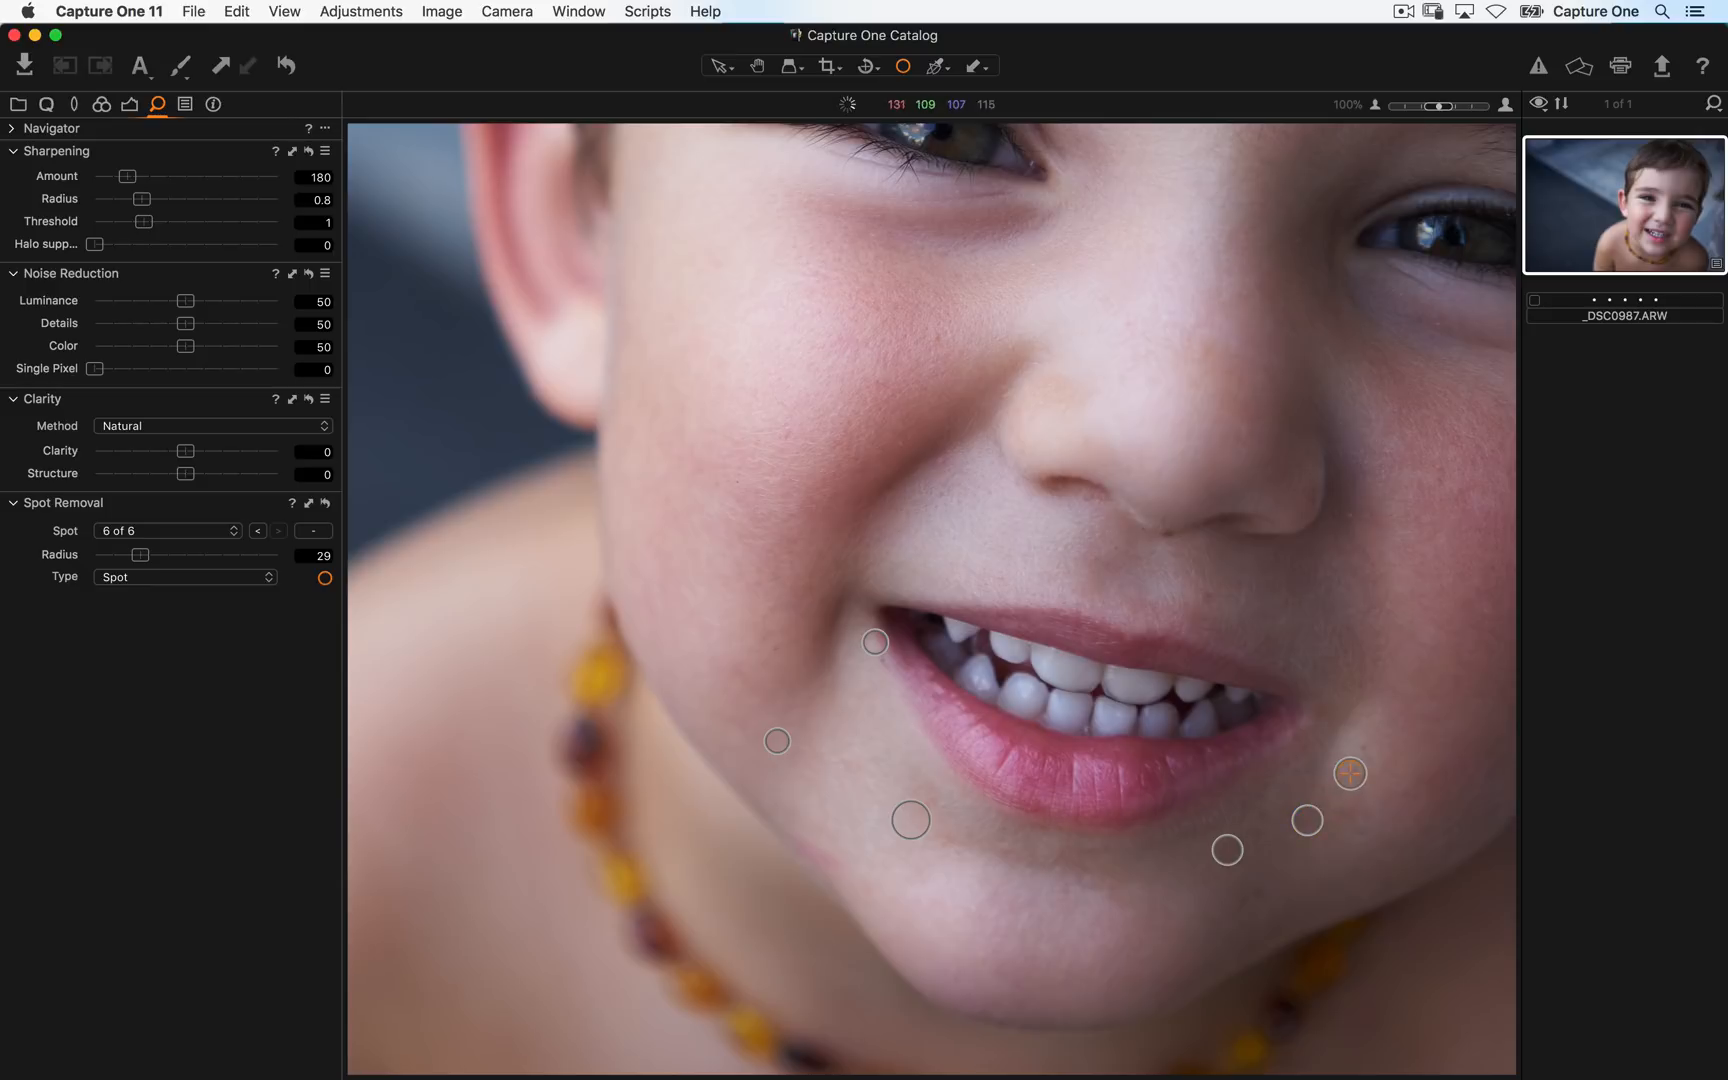
{"action": "left_click", "coordinate": [1365, 748]}
{"action": "left_click", "coordinate": [1205, 598]}
{"action": "left_click", "coordinate": [216, 579]}
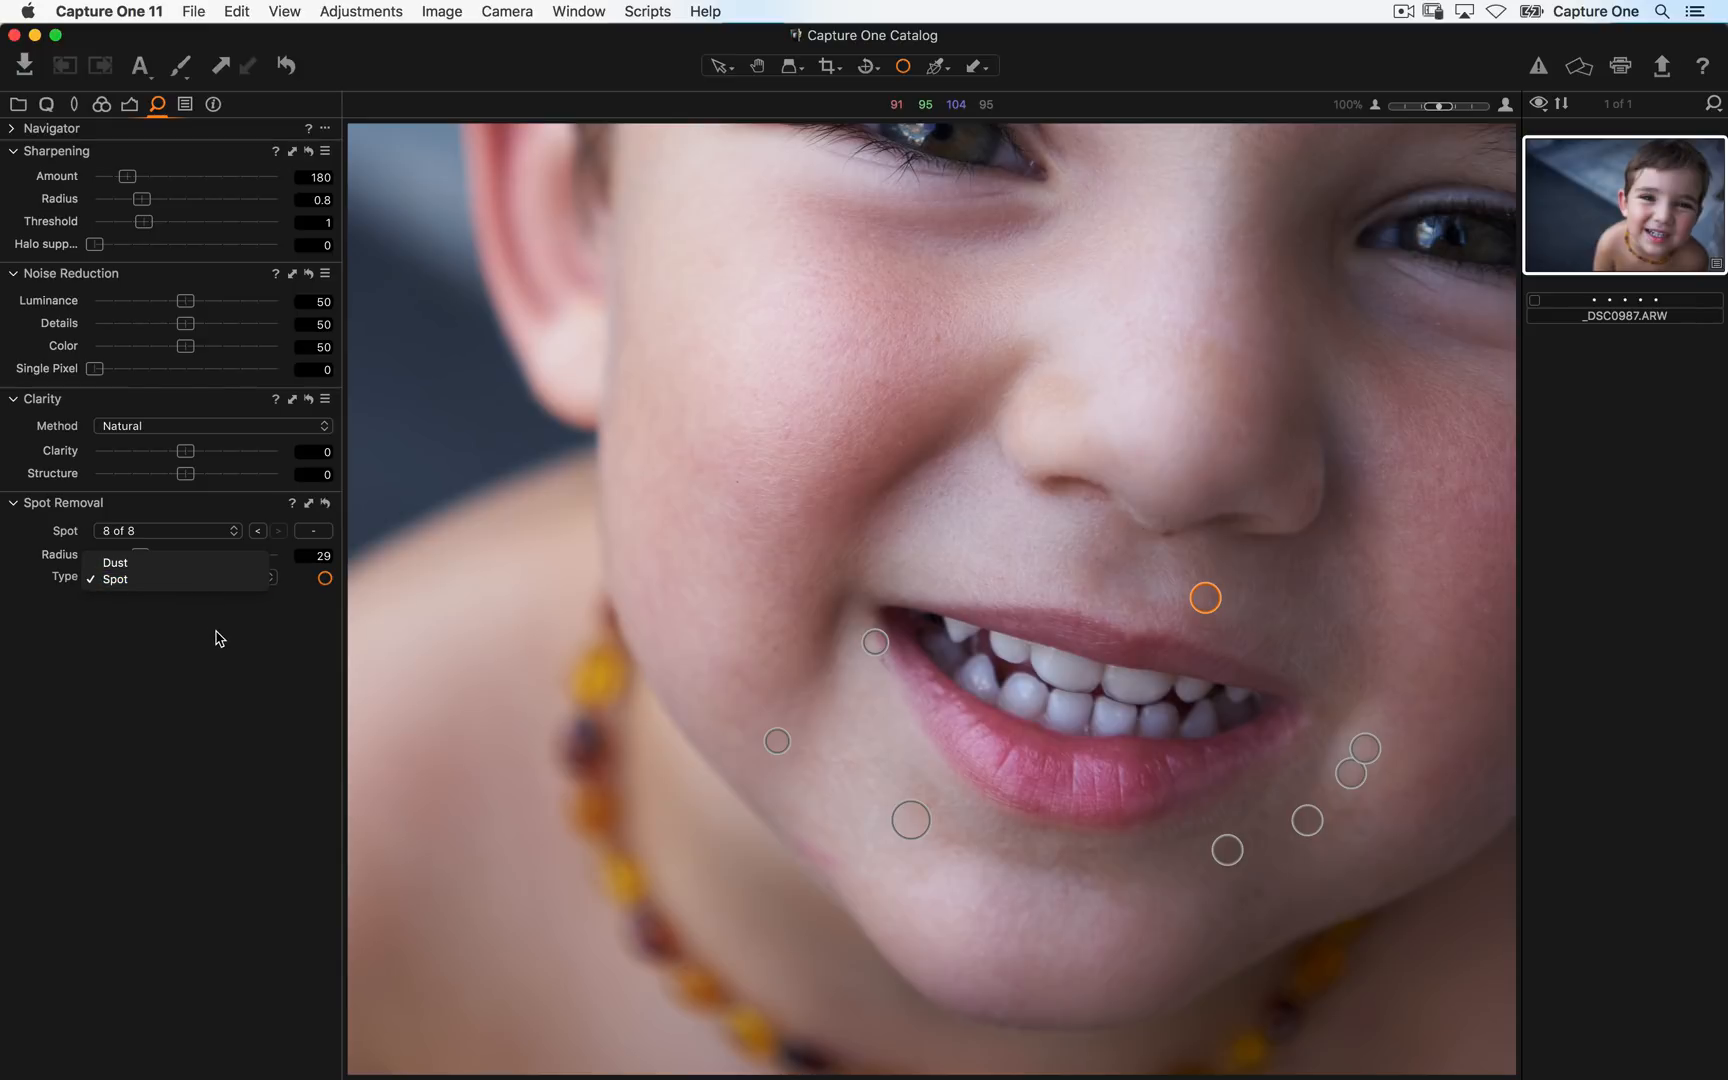
{"action": "left_click", "coordinate": [166, 582]}
{"action": "left_click", "coordinate": [172, 578]}
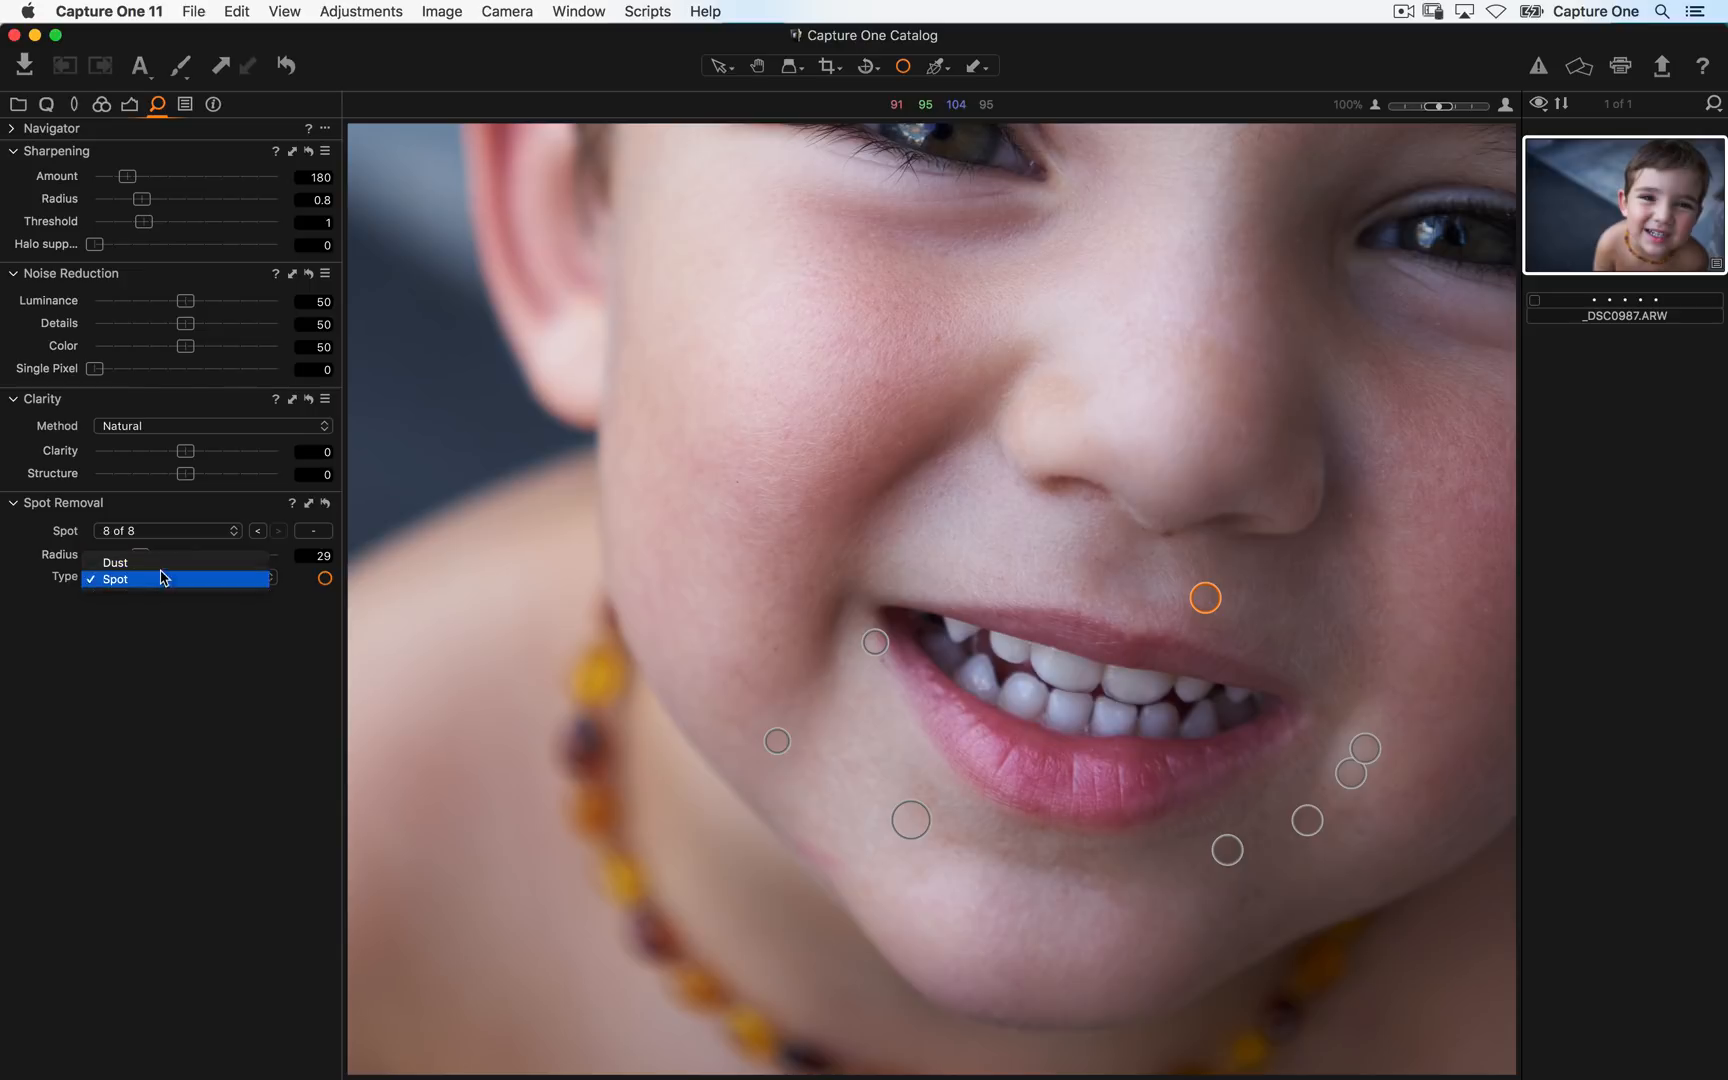
{"action": "left_click", "coordinate": [164, 580]}
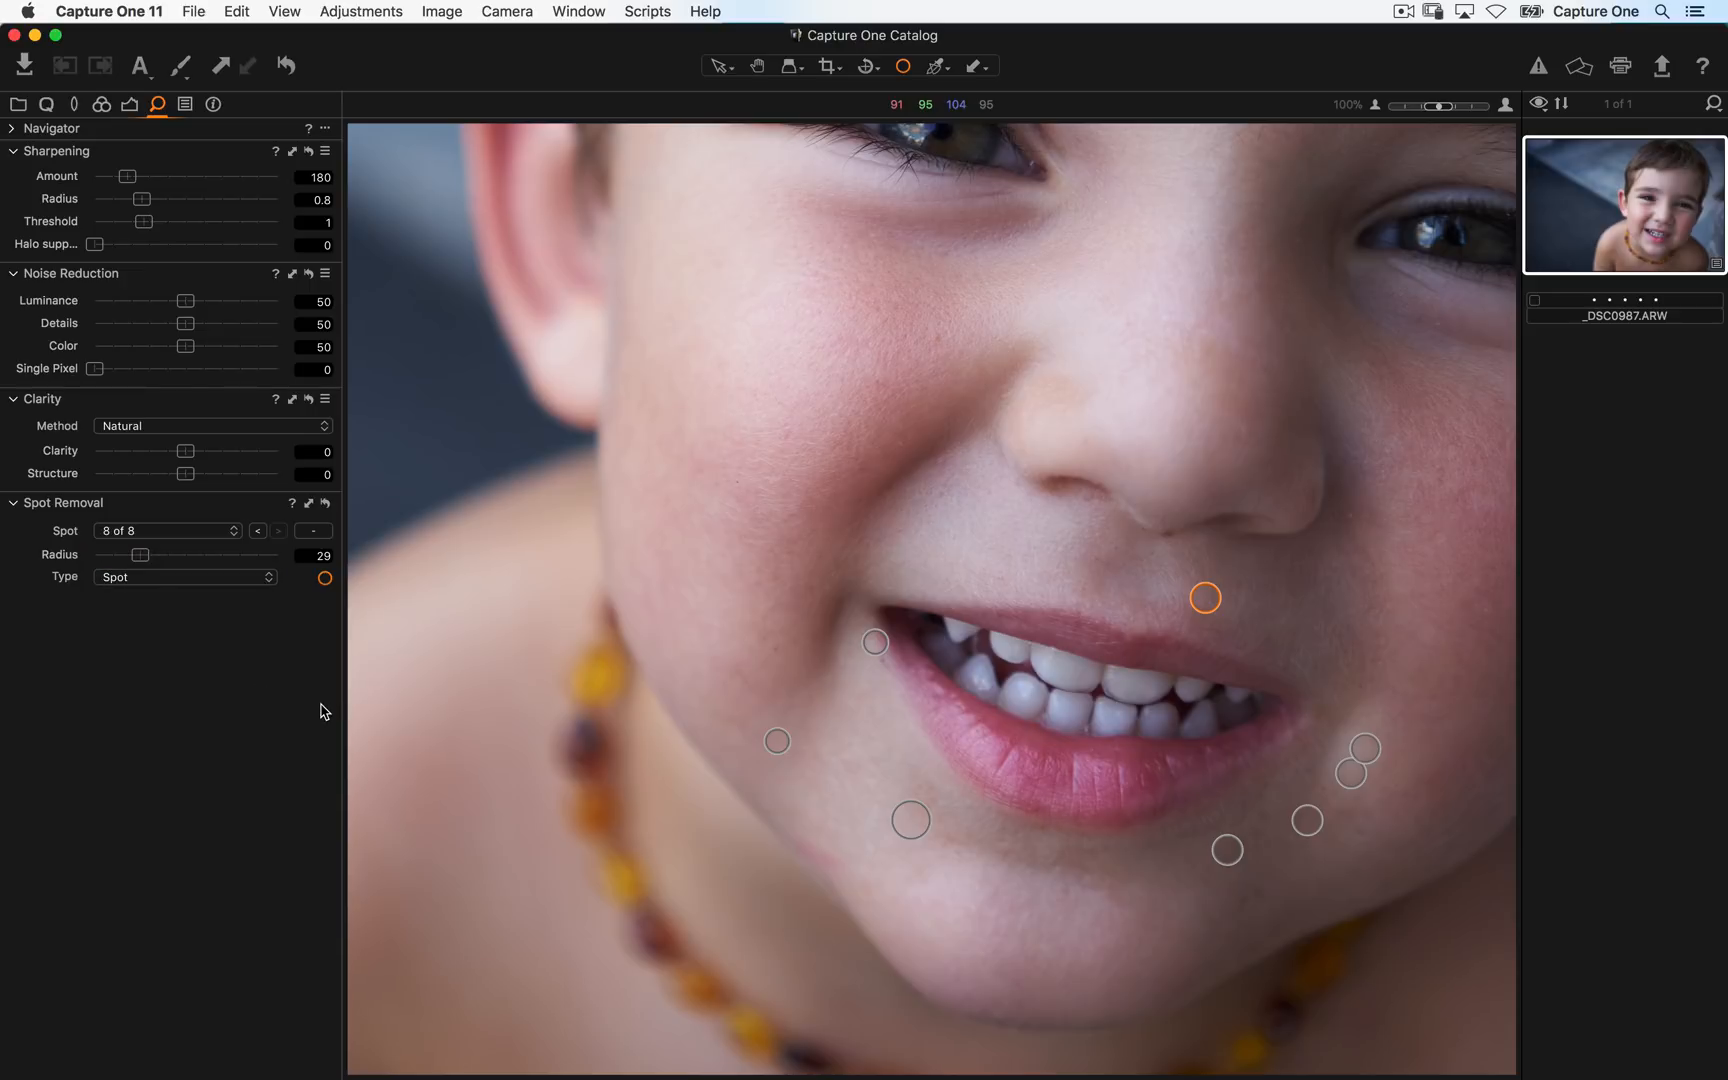
- Browse the All Images and Recent Imports collections in the library grid
{"action": "left_click", "coordinate": [22, 106]}
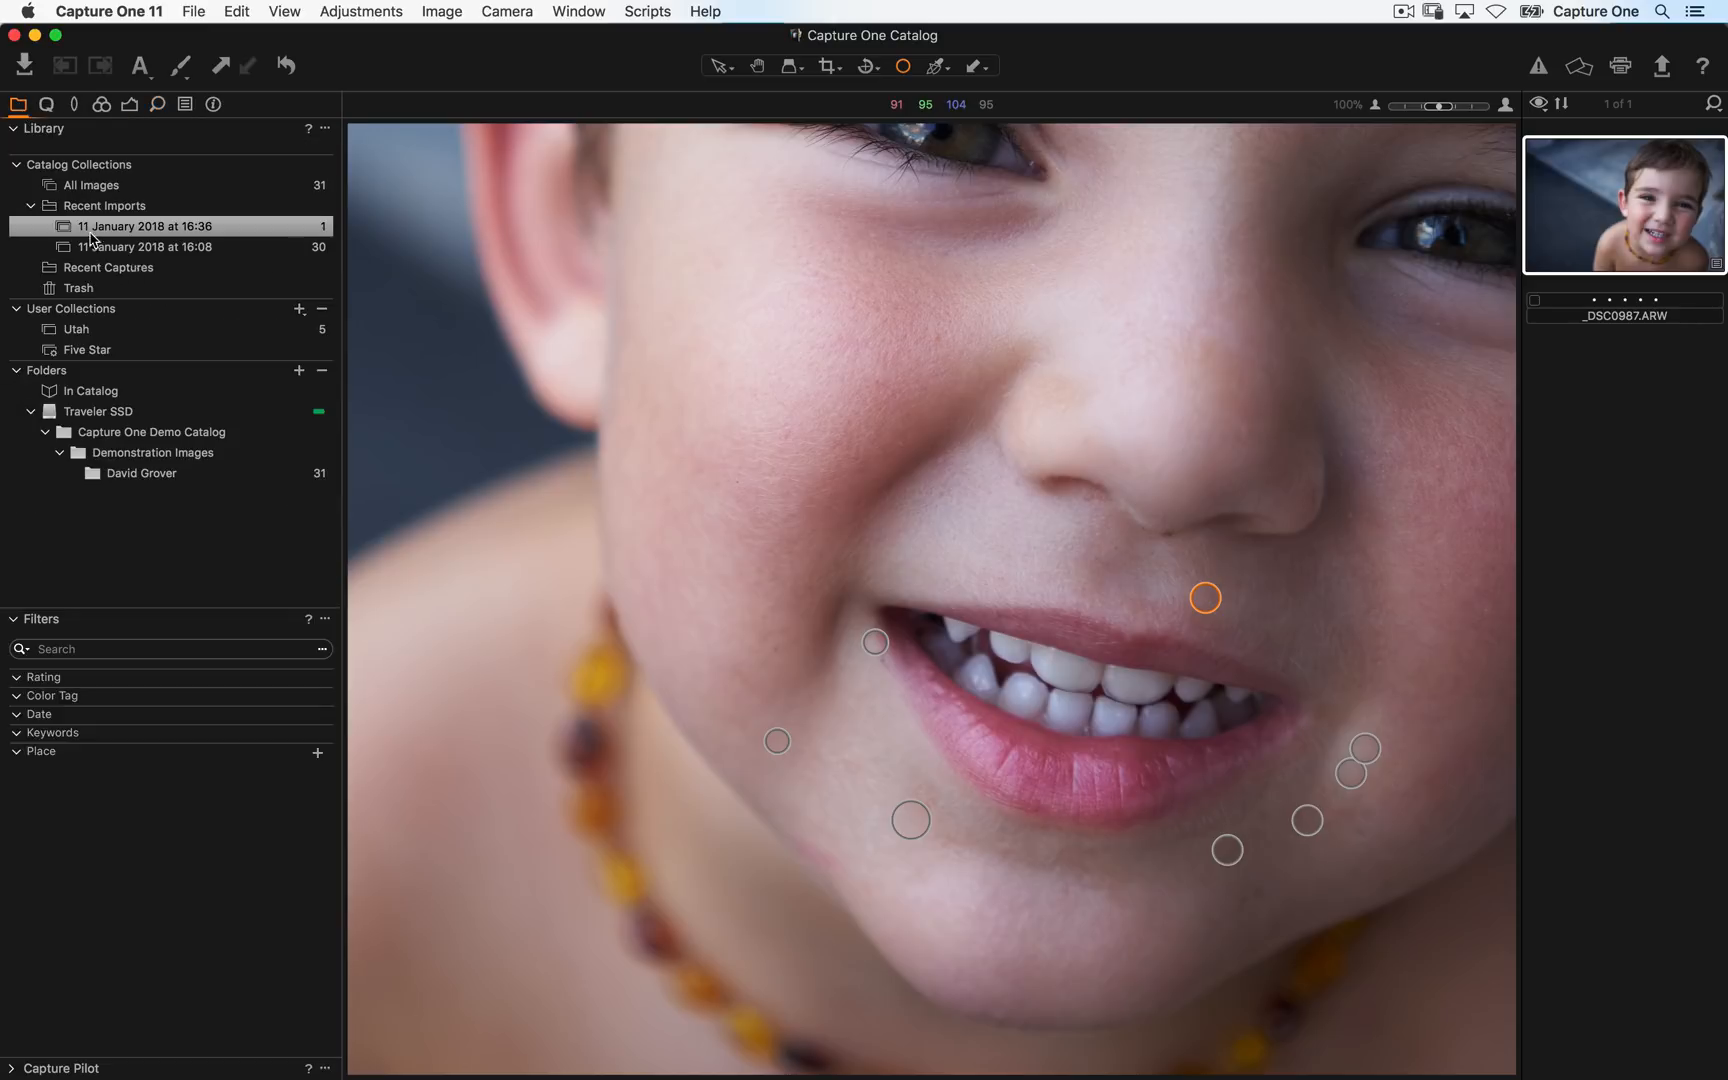
{"action": "key", "text": "super+alt+v"}
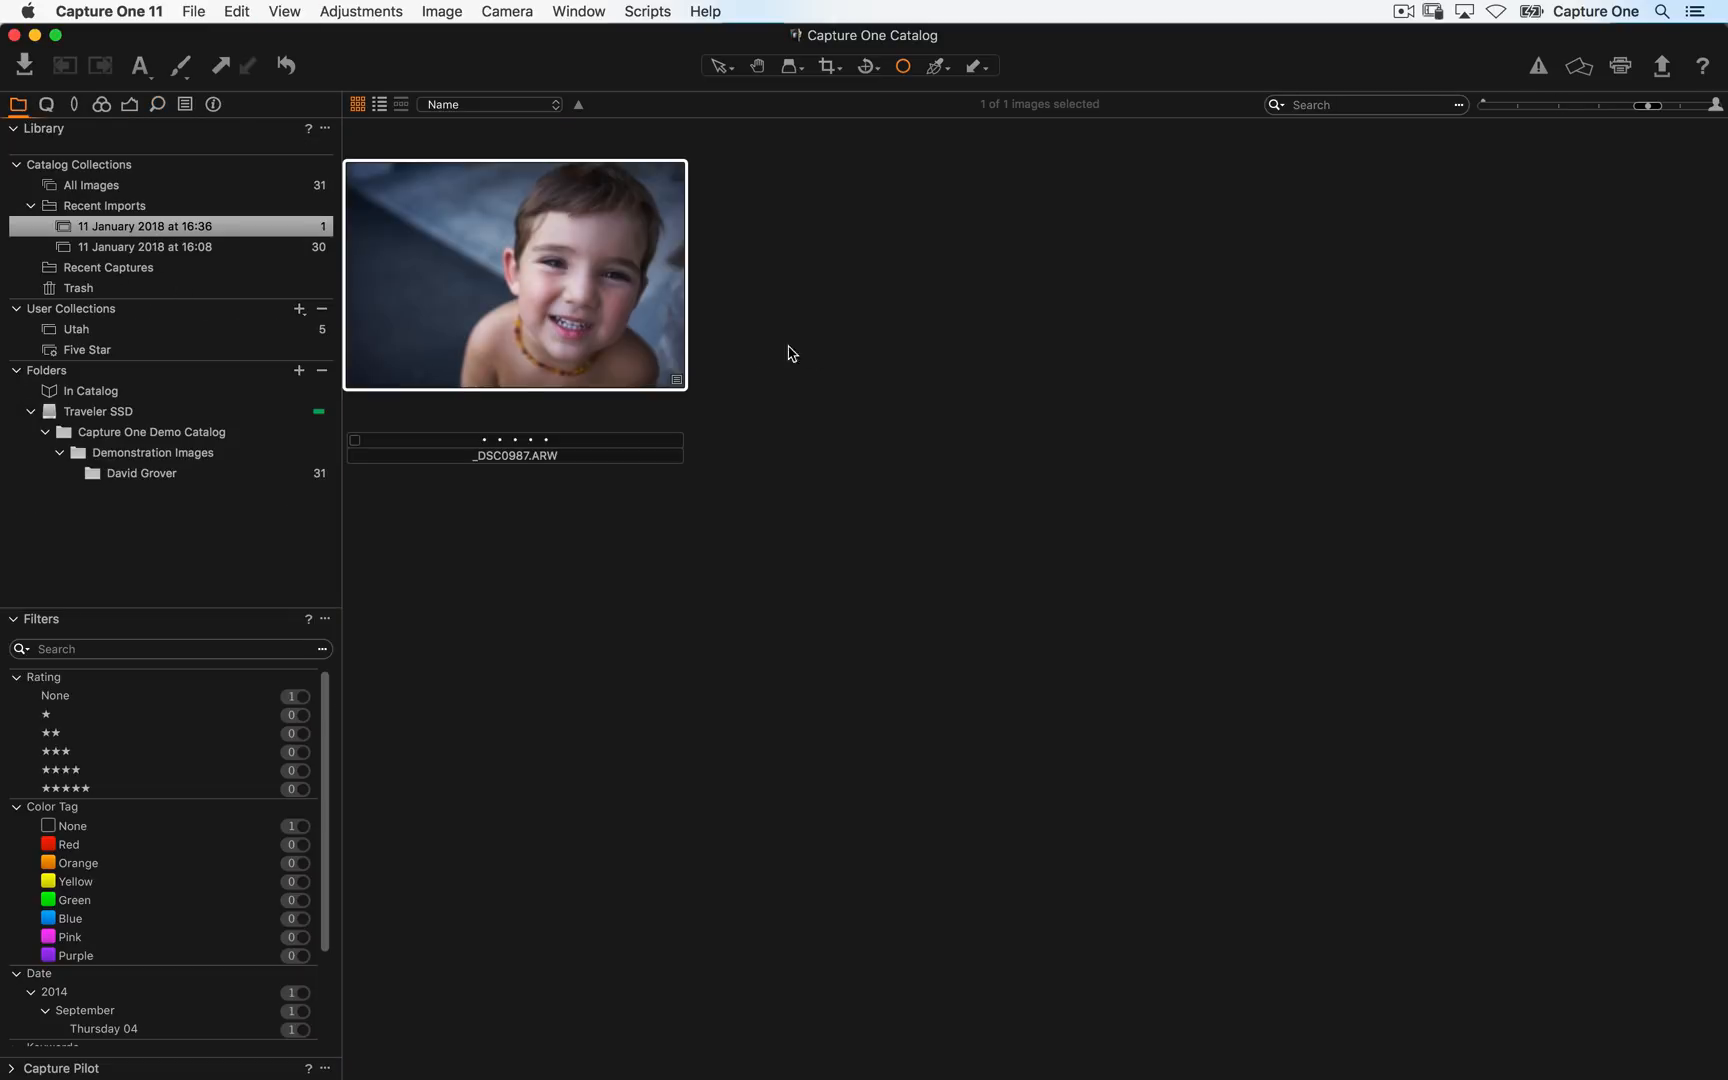
{"action": "left_click", "coordinate": [130, 186]}
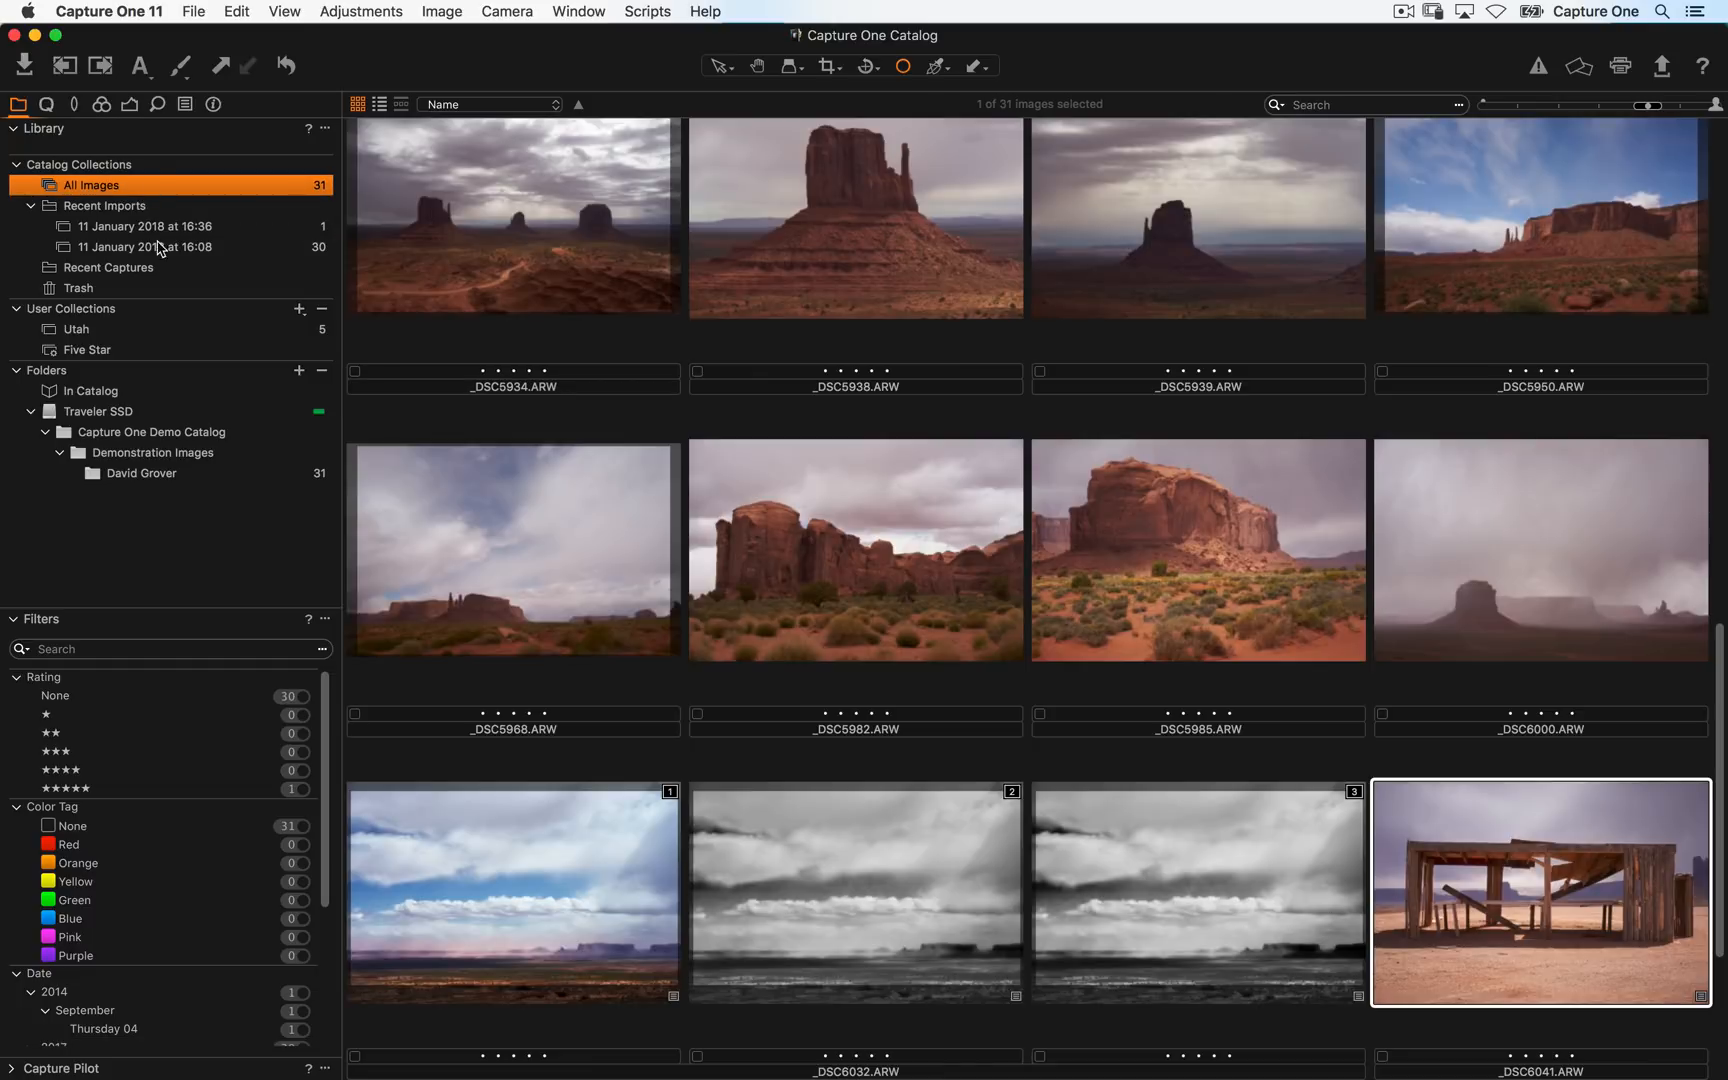
{"action": "left_click", "coordinate": [145, 227]}
{"action": "left_click", "coordinate": [157, 248]}
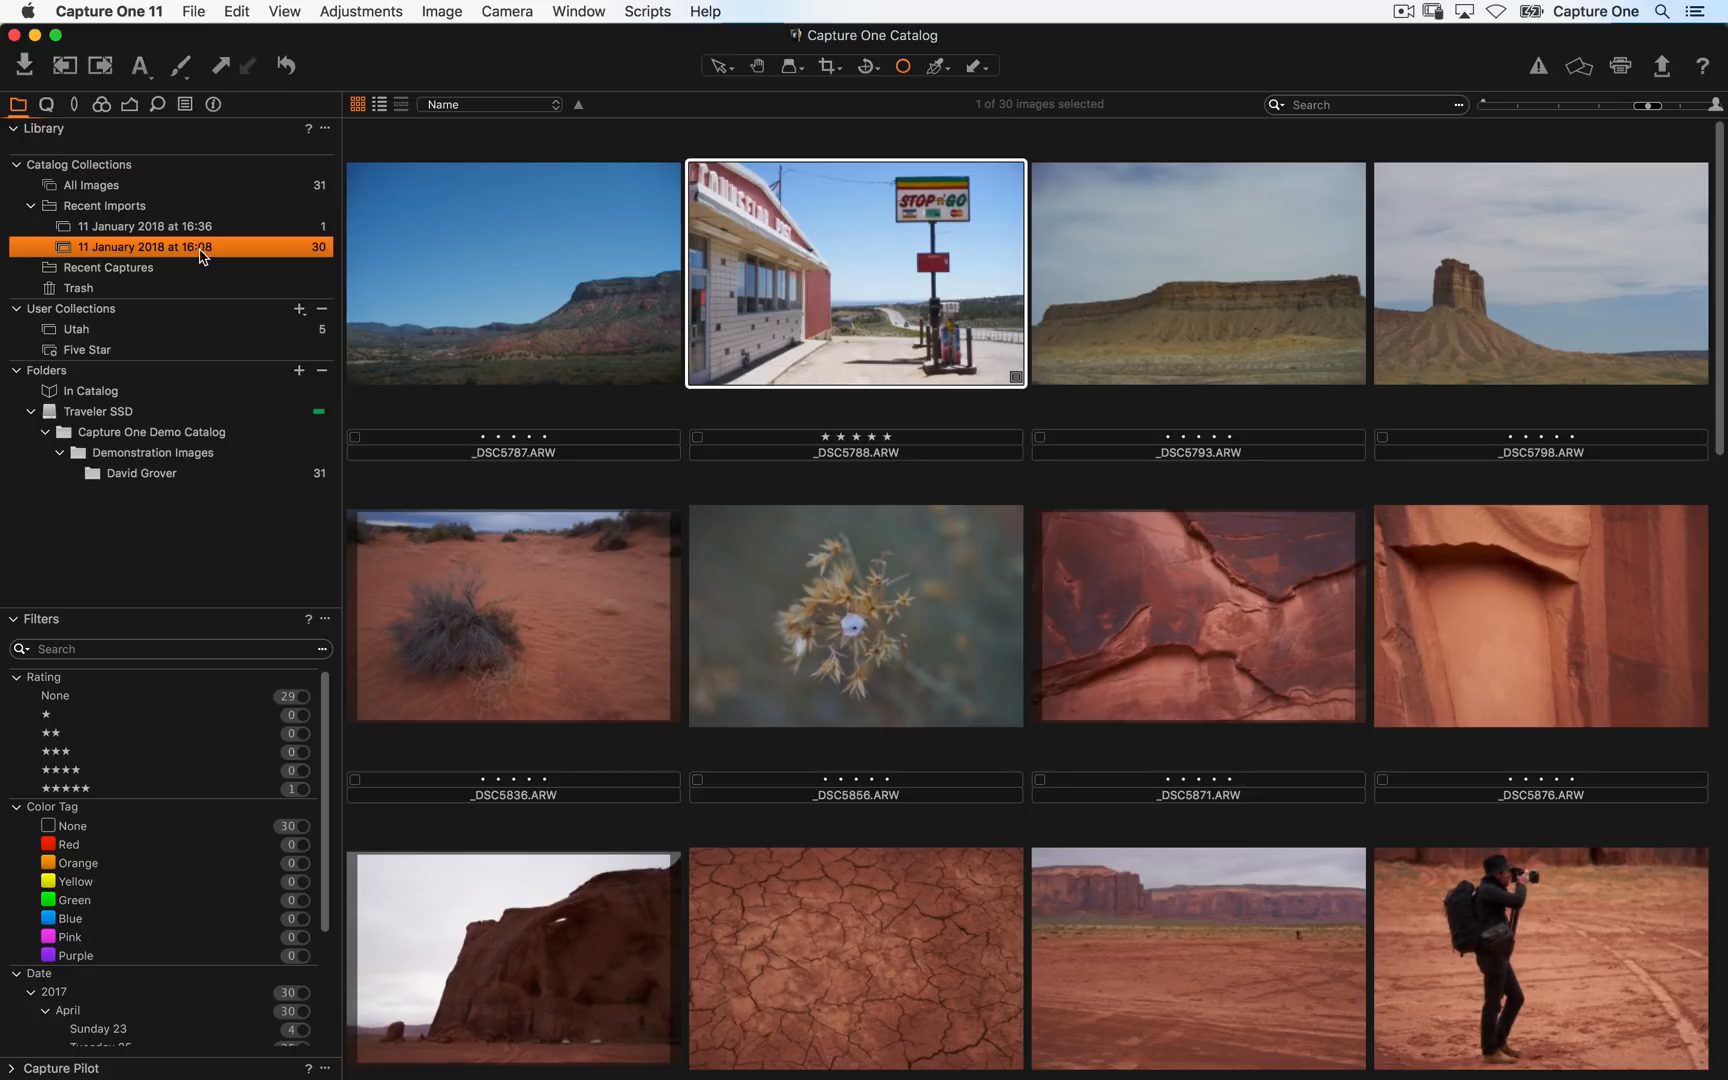
{"action": "left_click", "coordinate": [190, 228]}
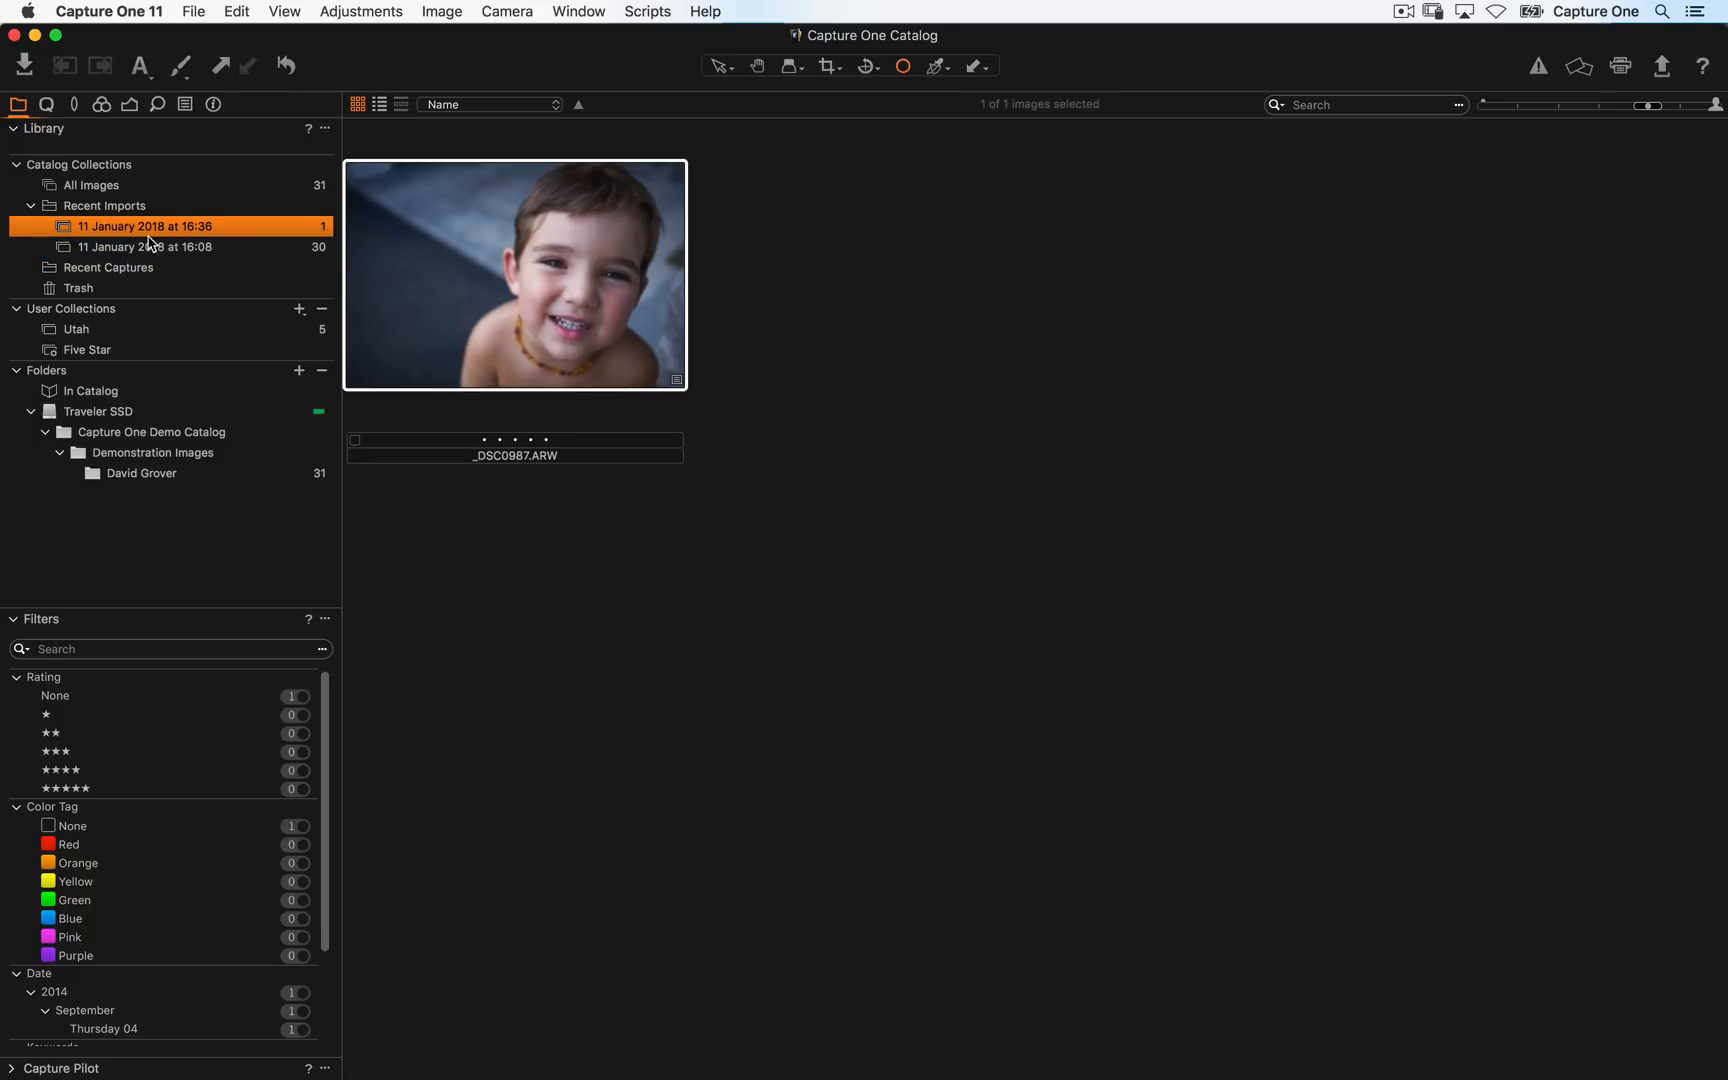
{"action": "left_click", "coordinate": [92, 185]}
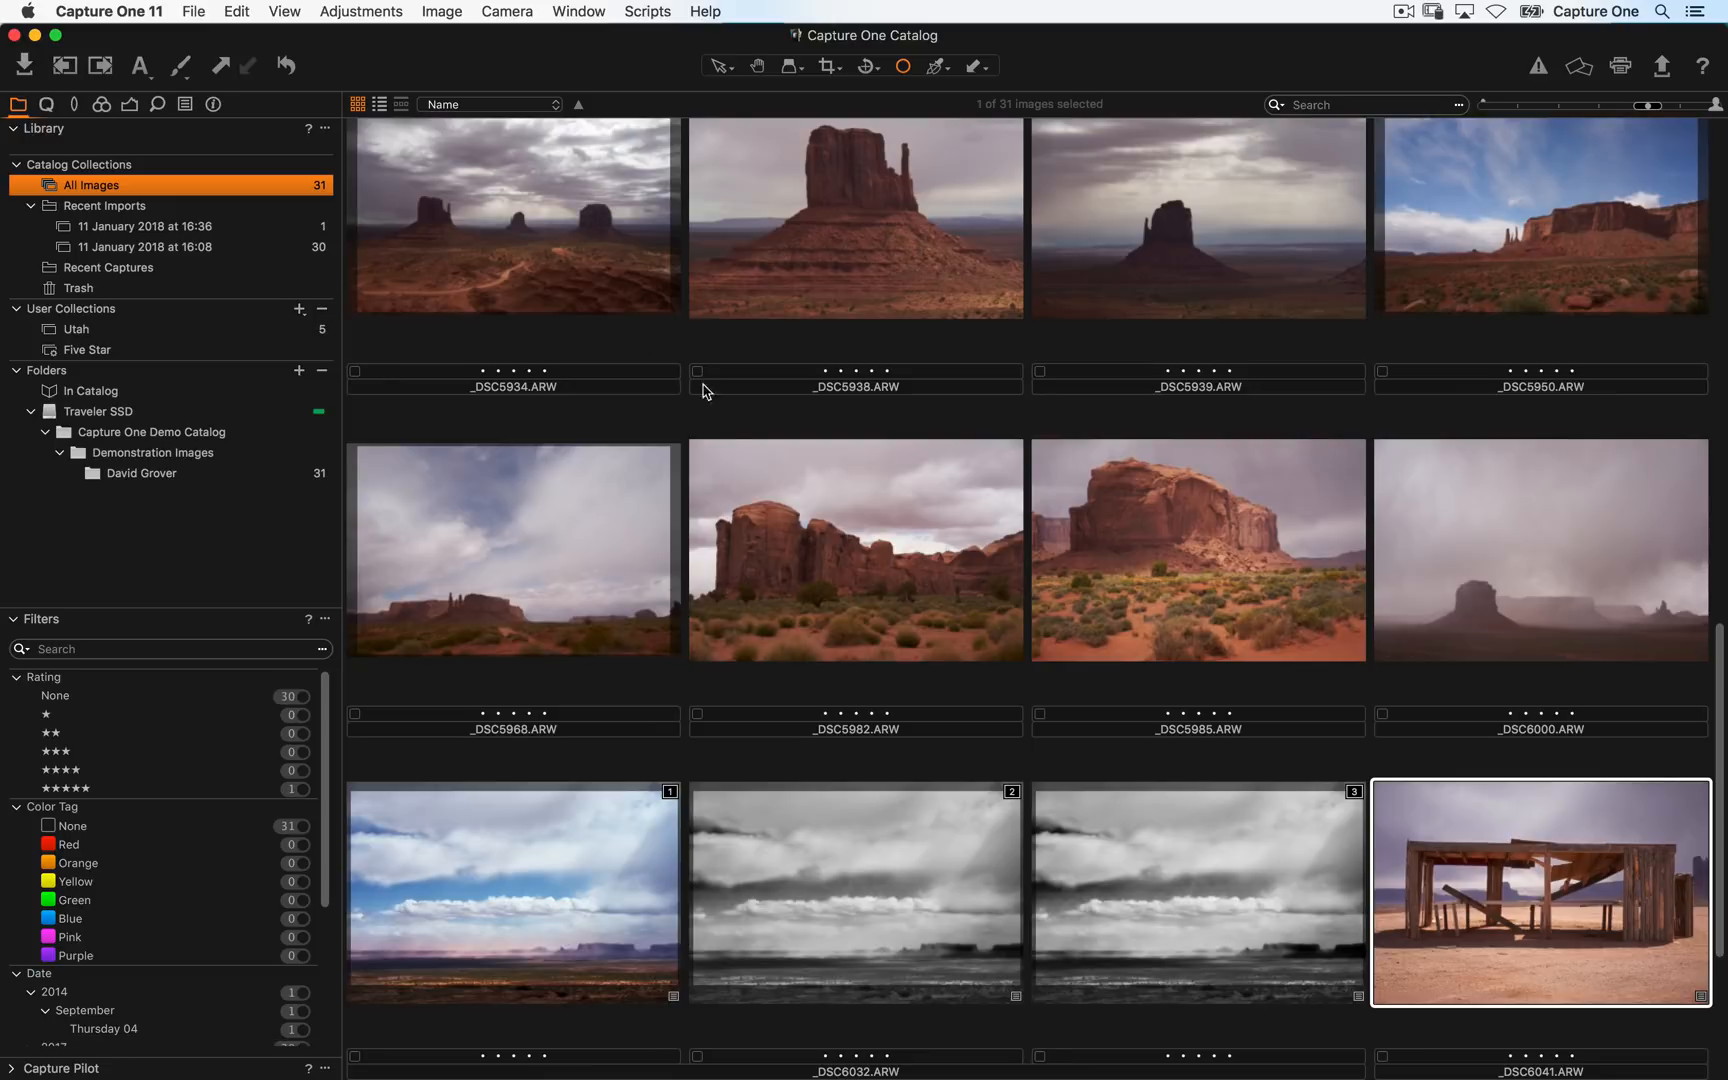
{"action": "scroll", "coordinate": [724, 658], "scroll_direction": "down", "scroll_amount": 5}
{"action": "scroll", "coordinate": [719, 610], "scroll_direction": "down", "scroll_amount": 5}
{"action": "scroll", "coordinate": [771, 413], "scroll_direction": "up", "scroll_amount": 10}
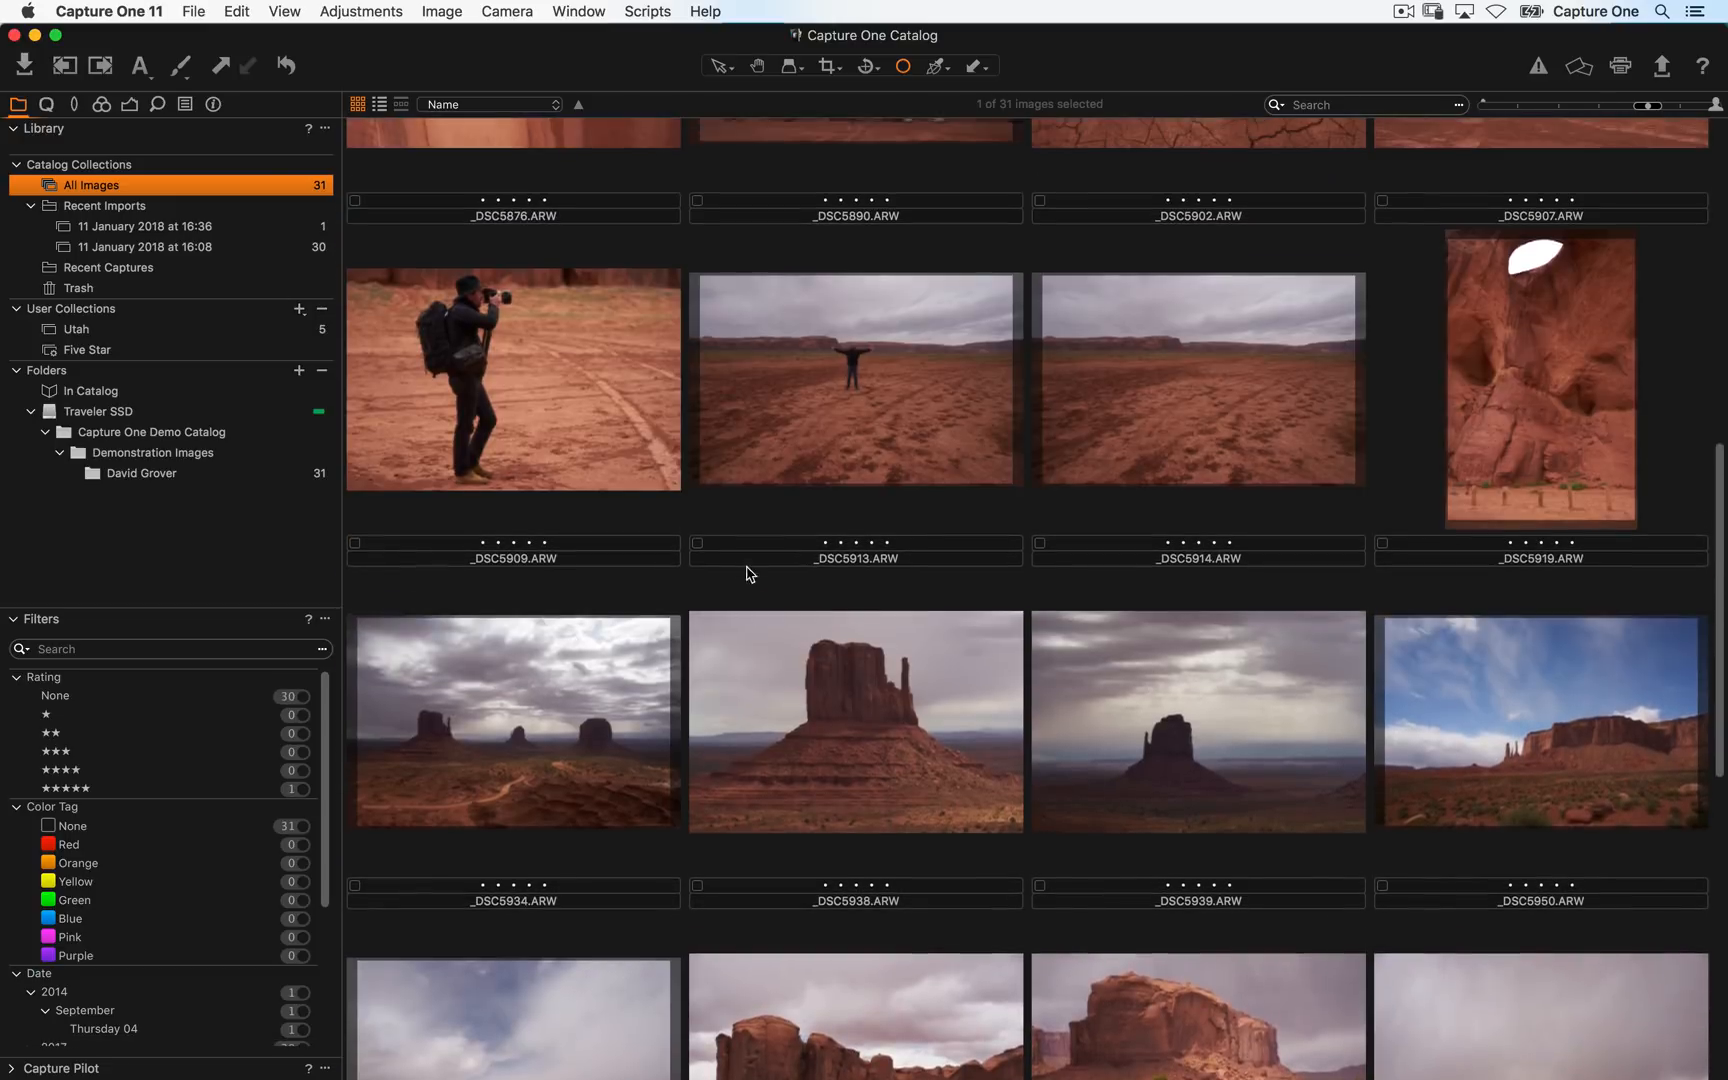
{"action": "scroll", "coordinate": [741, 562], "scroll_direction": "up", "scroll_amount": 3}
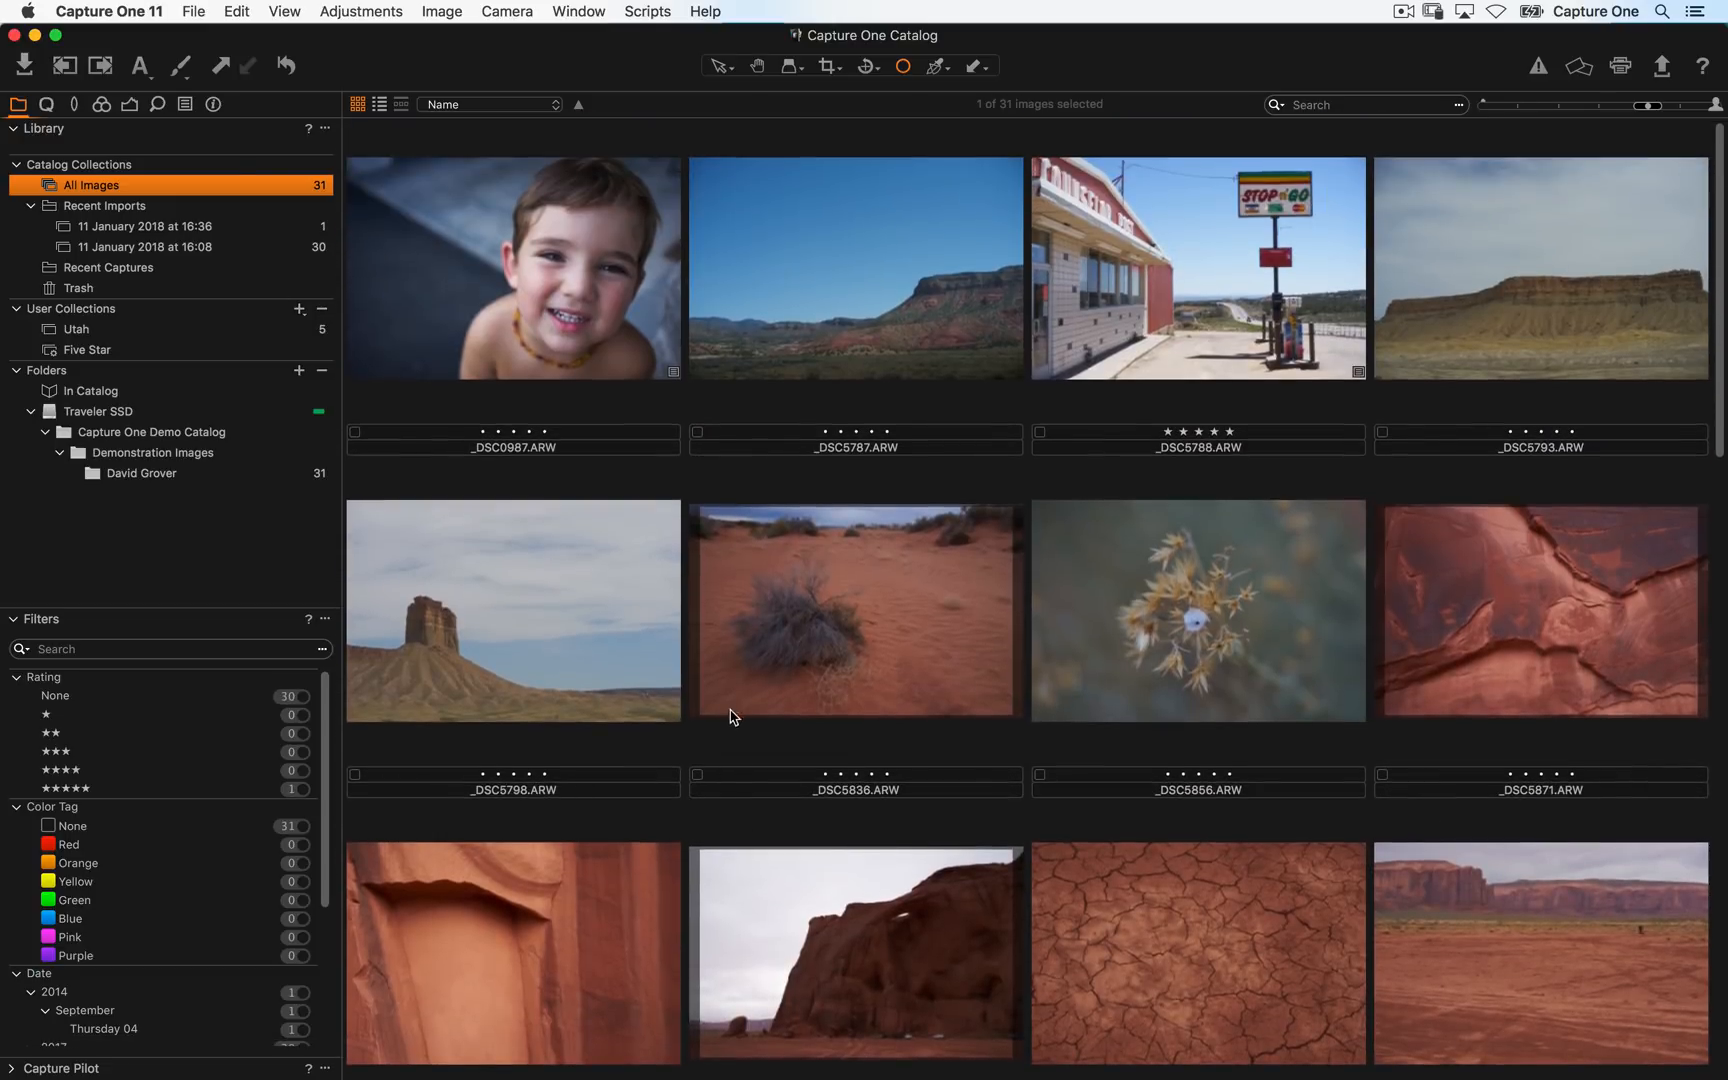
{"action": "scroll", "coordinate": [735, 700], "scroll_direction": "down", "scroll_amount": 6}
{"action": "scroll", "coordinate": [742, 538], "scroll_direction": "down", "scroll_amount": 10}
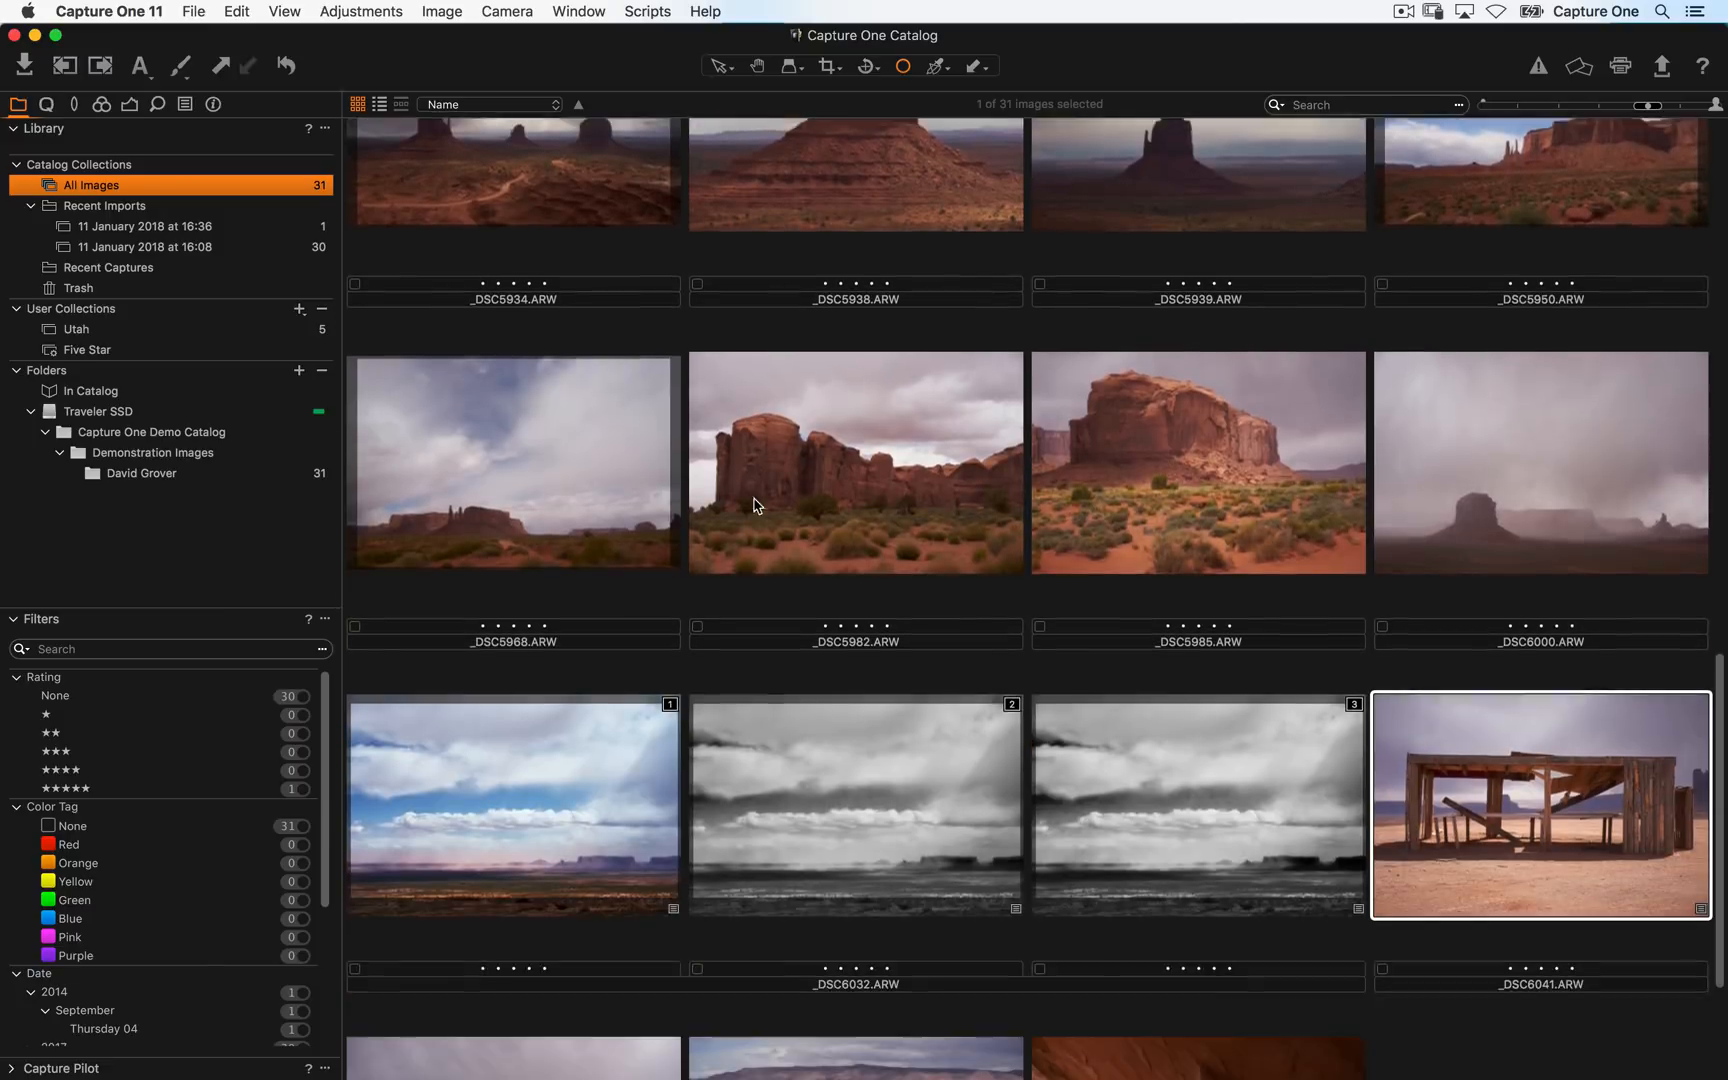
{"action": "scroll", "coordinate": [772, 345], "scroll_direction": "up", "scroll_amount": 3}
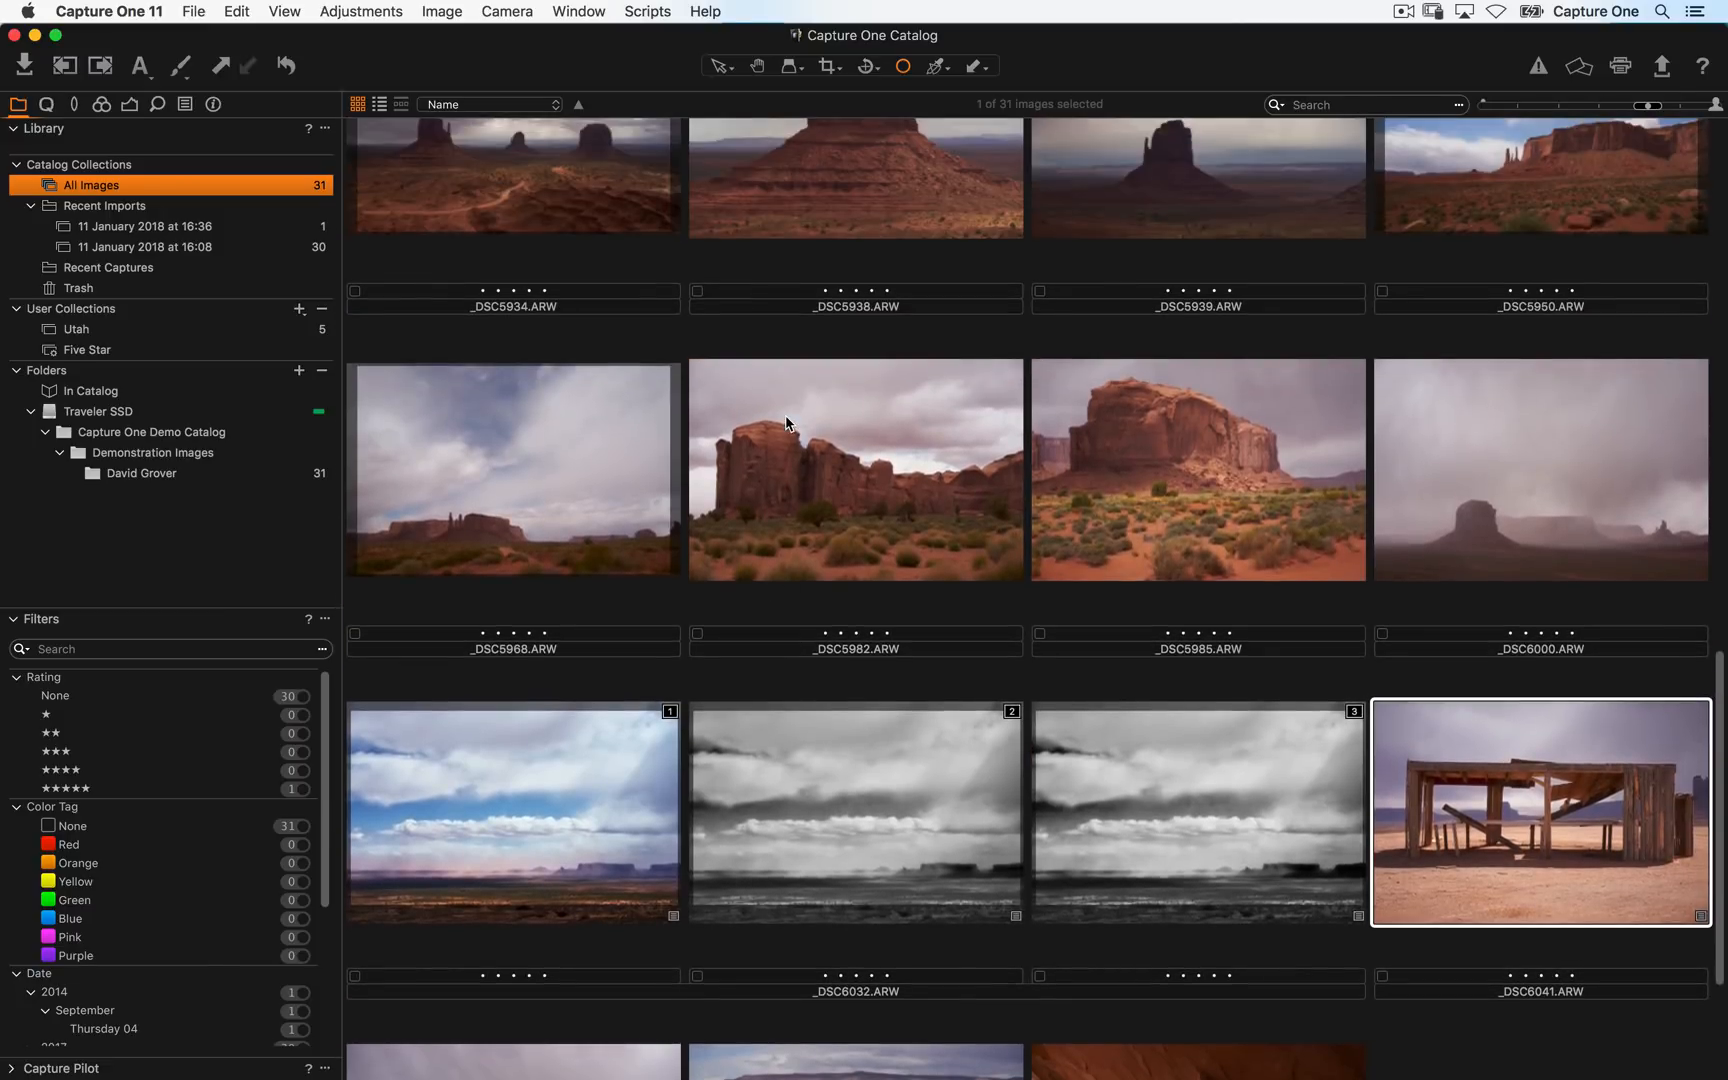
- Open the red rock-formation image _DSC5982 in the viewer and fit it to the window
{"action": "left_click", "coordinate": [866, 522]}
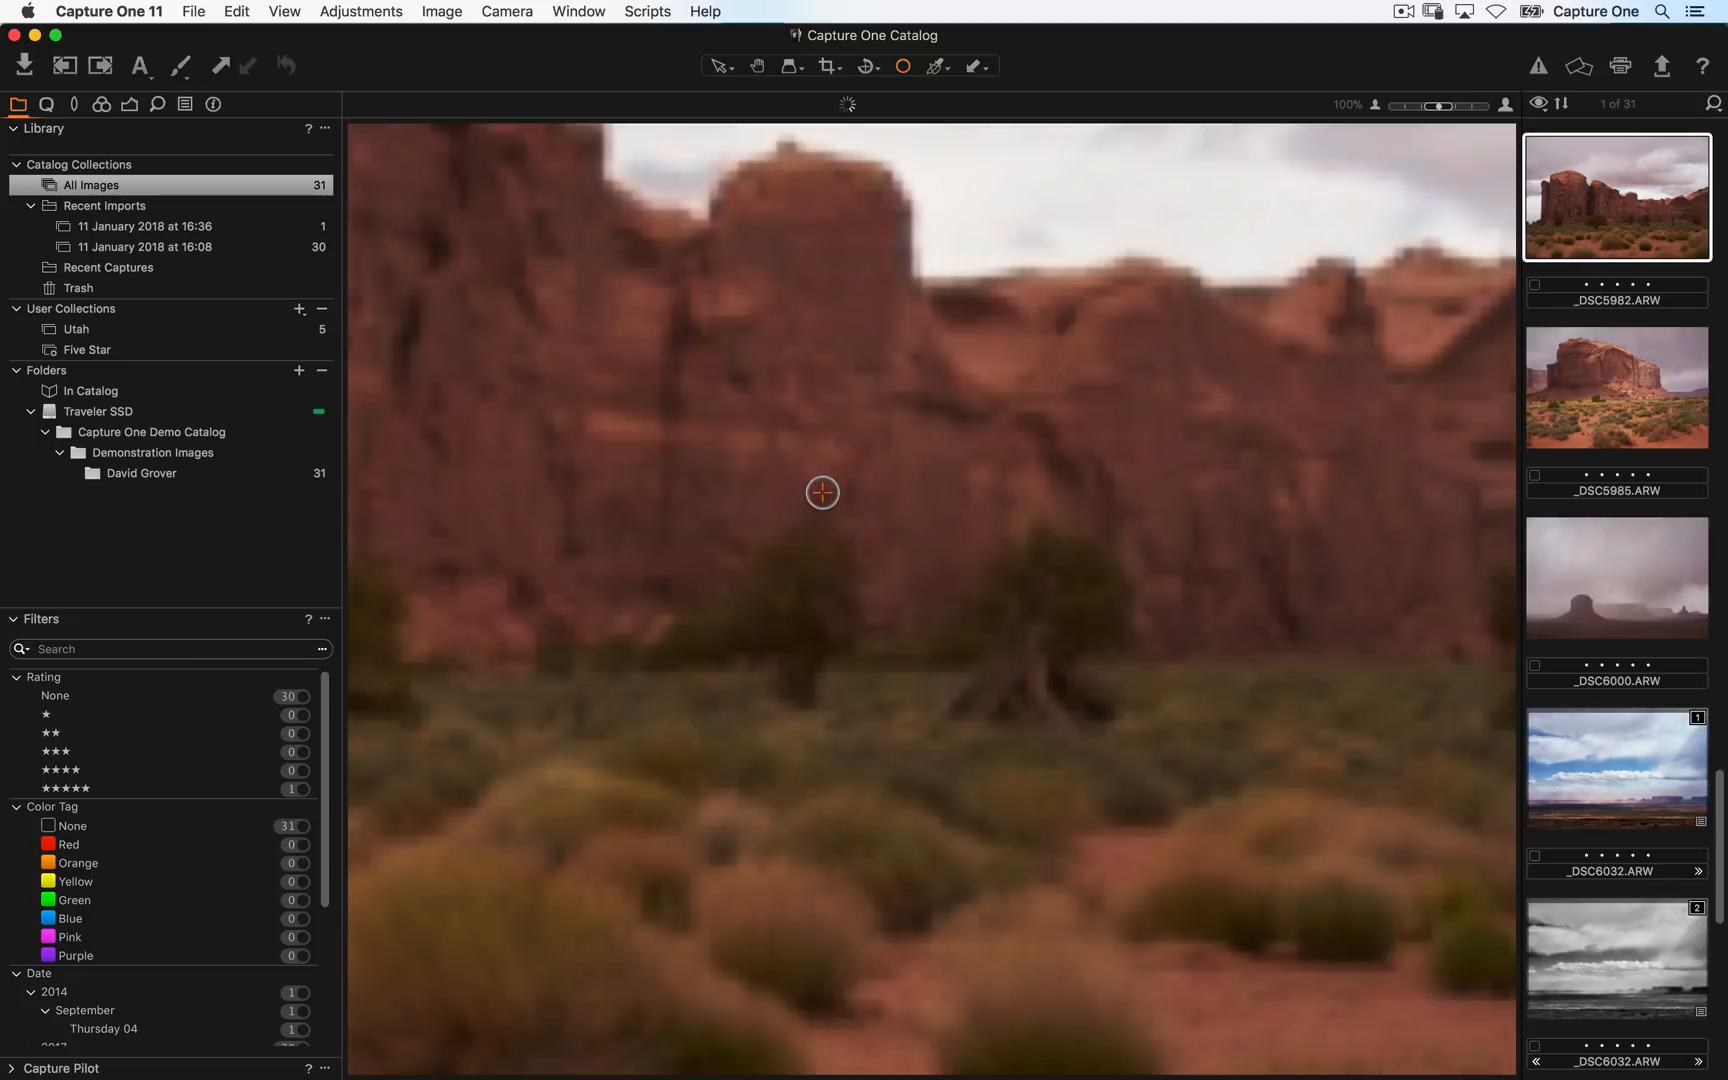
{"action": "double_click", "coordinate": [822, 494]}
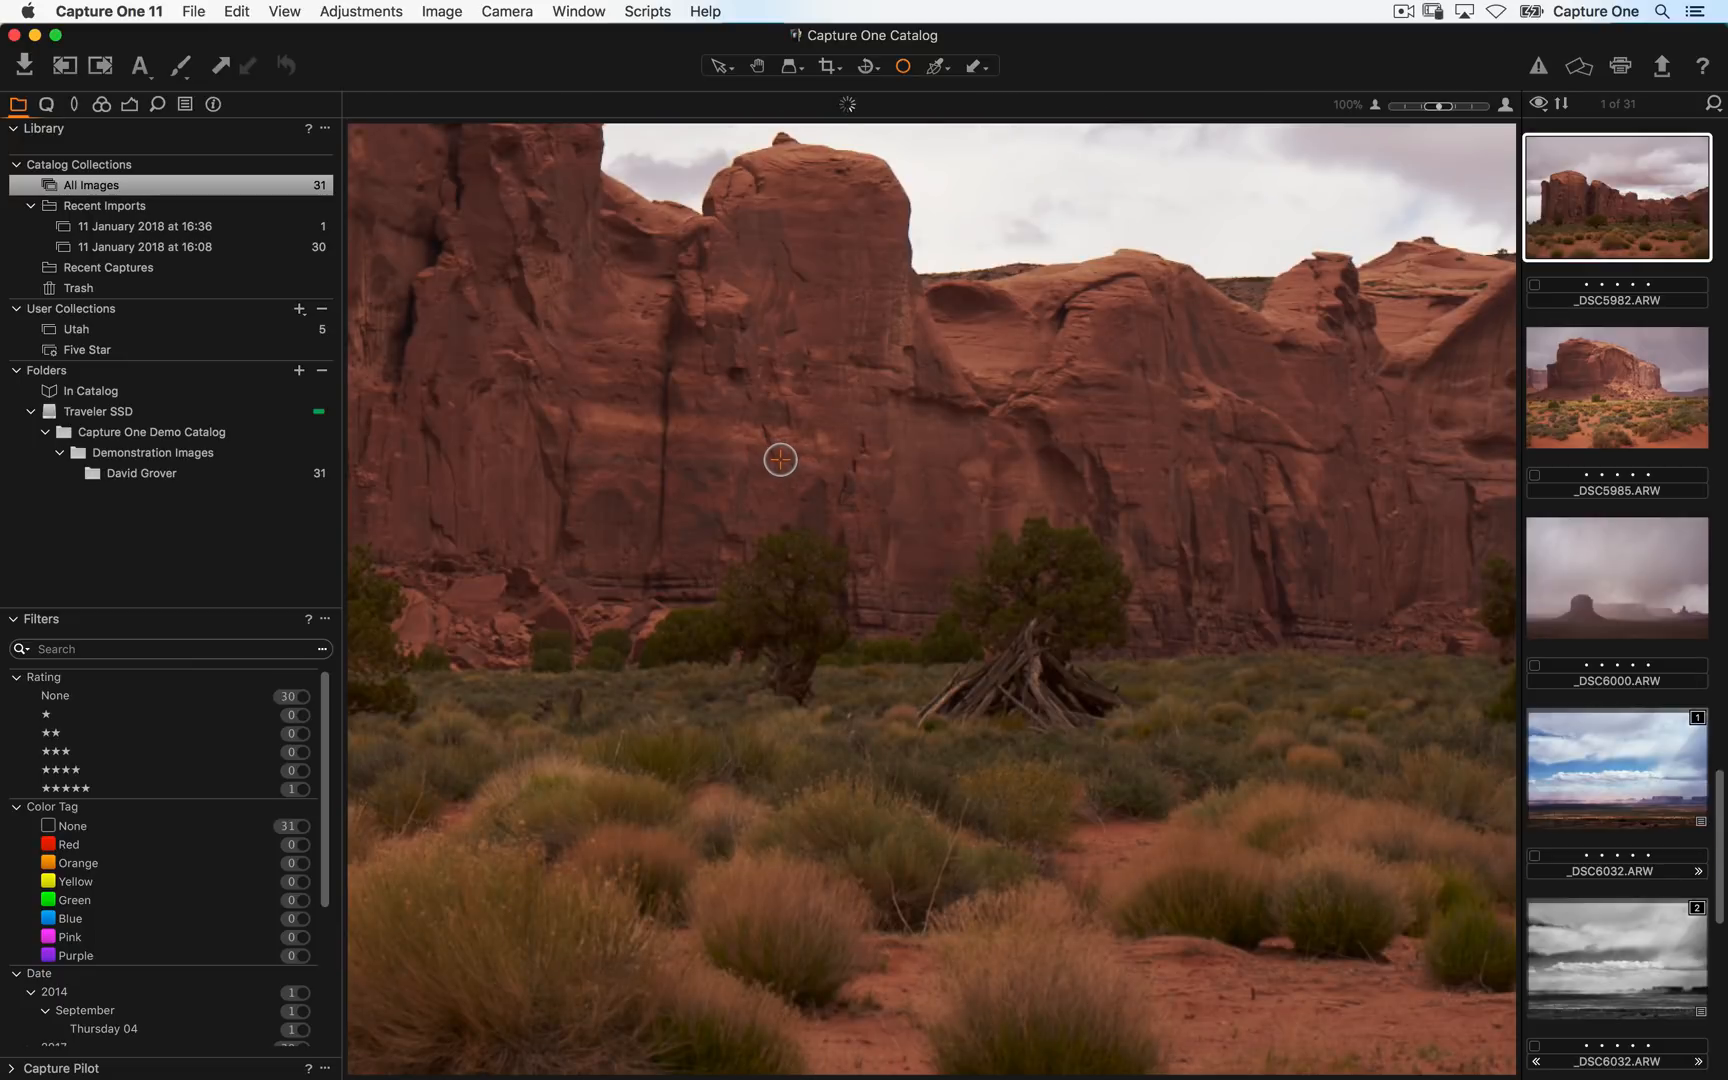
{"action": "key", "text": "v"}
{"action": "key", "text": "h"}
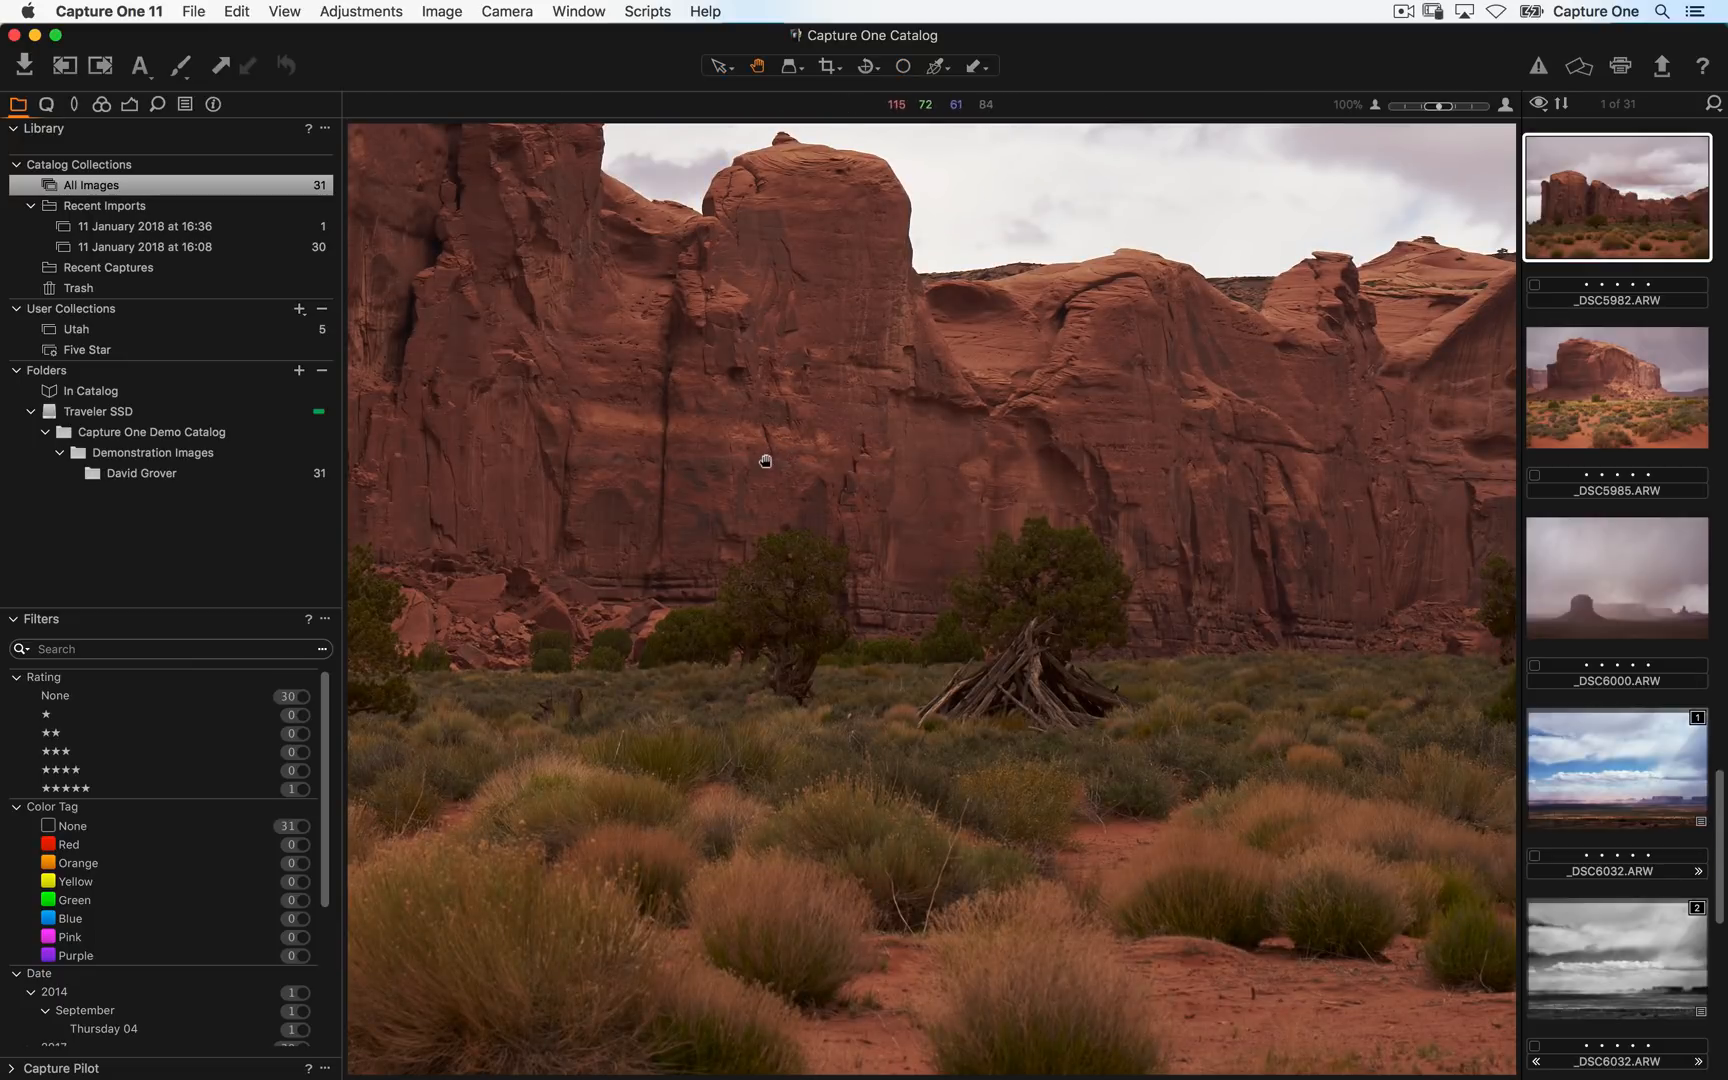
{"action": "double_click", "coordinate": [776, 466]}
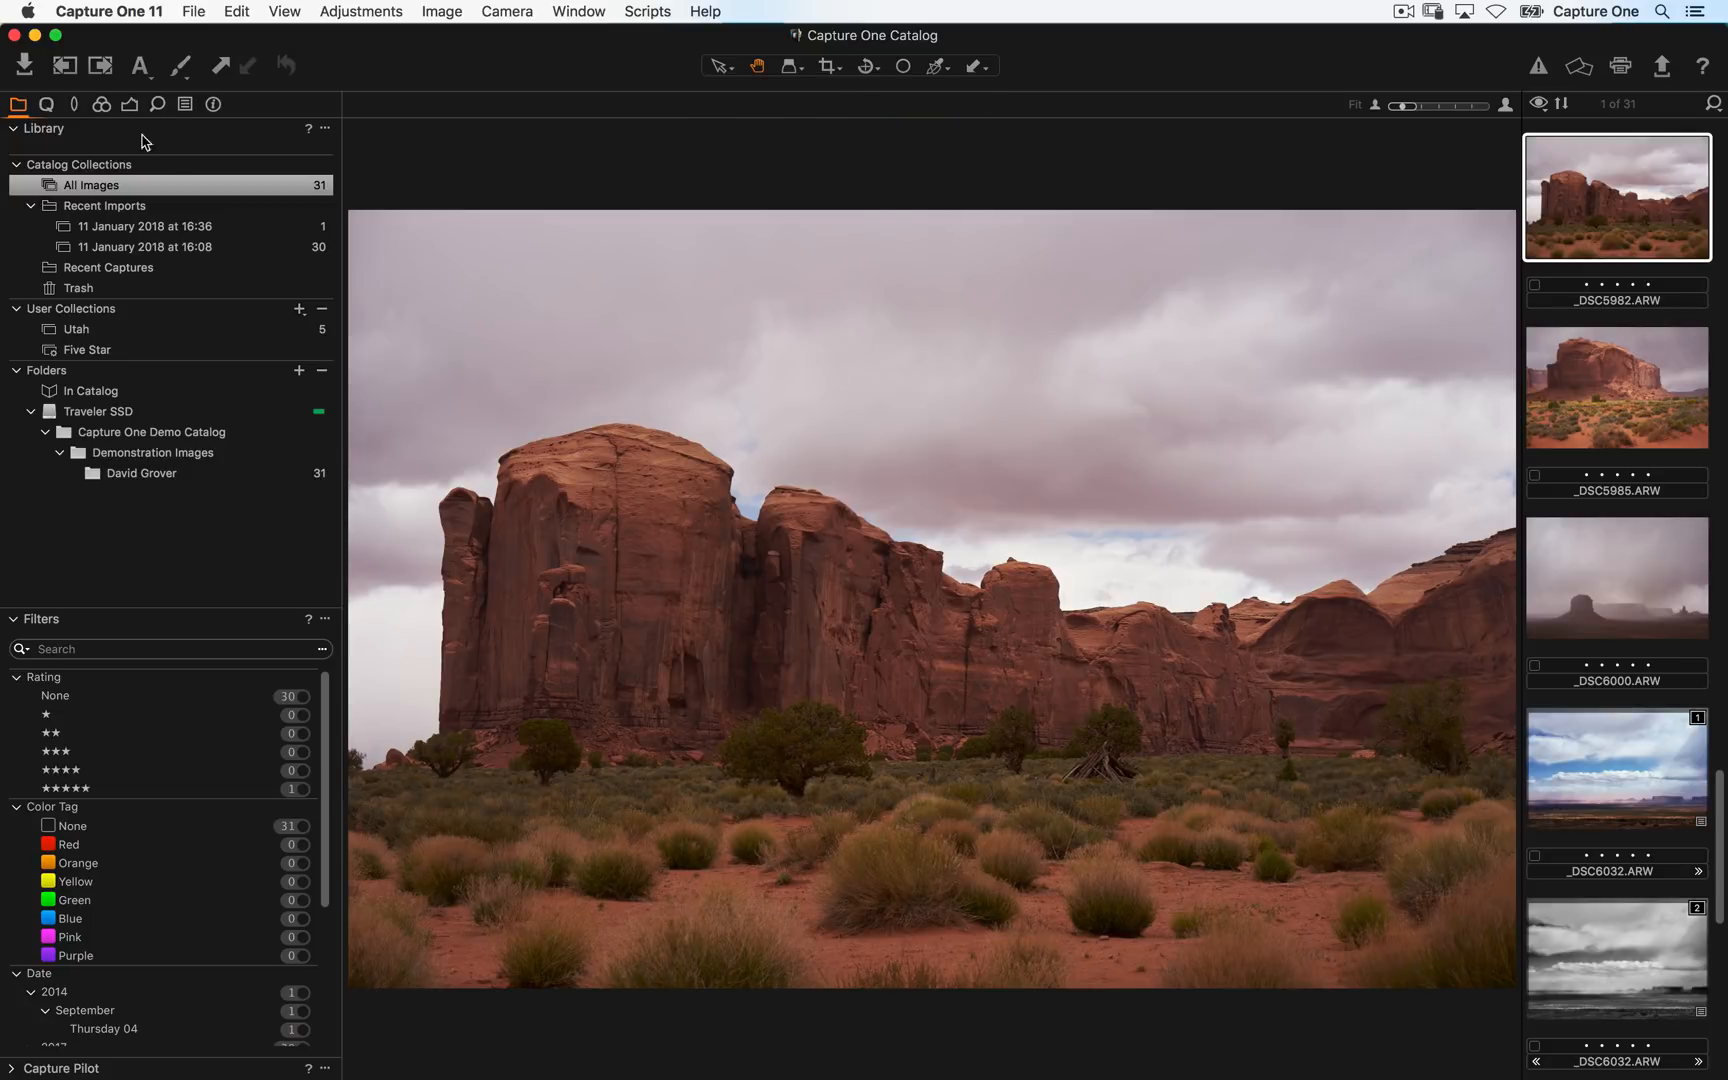
- Set the rock image's Exposure to 0.31, Contrast to 10 and HDR Shadow to 31
{"action": "left_click", "coordinate": [130, 105]}
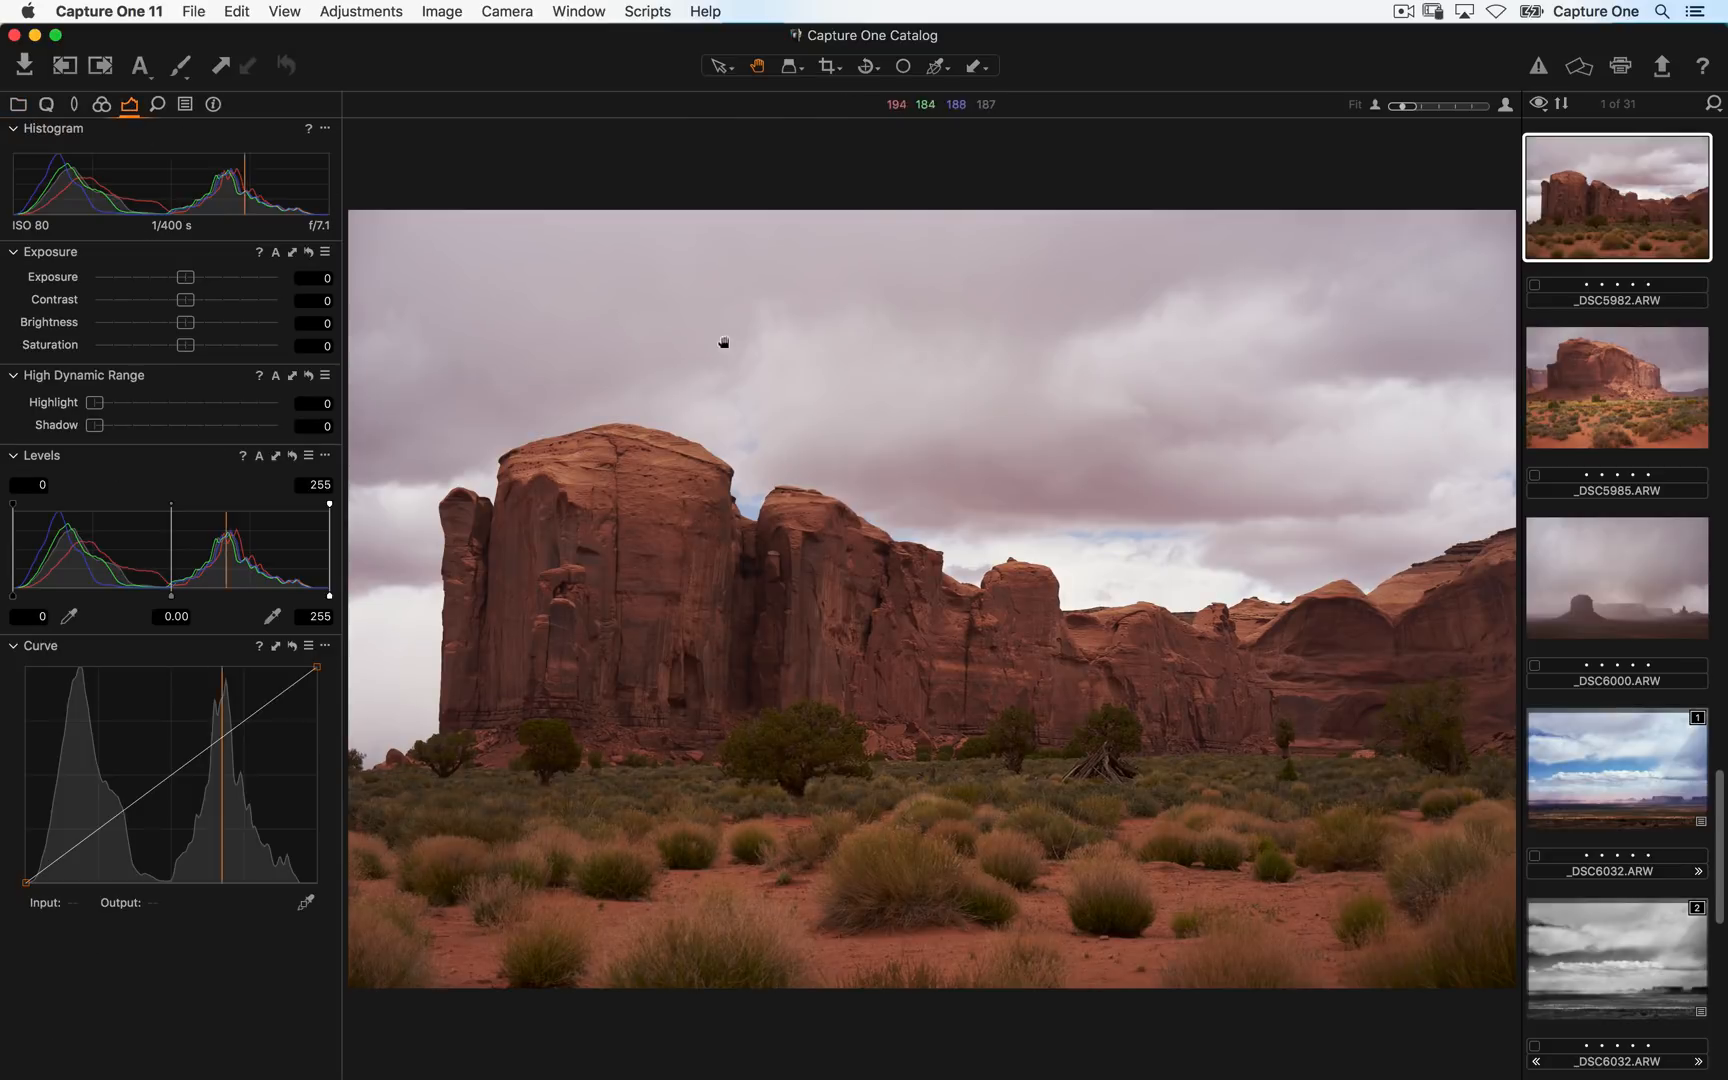
{"action": "left_click_drag", "start_coordinate": [191, 277], "coordinate": [210, 300]}
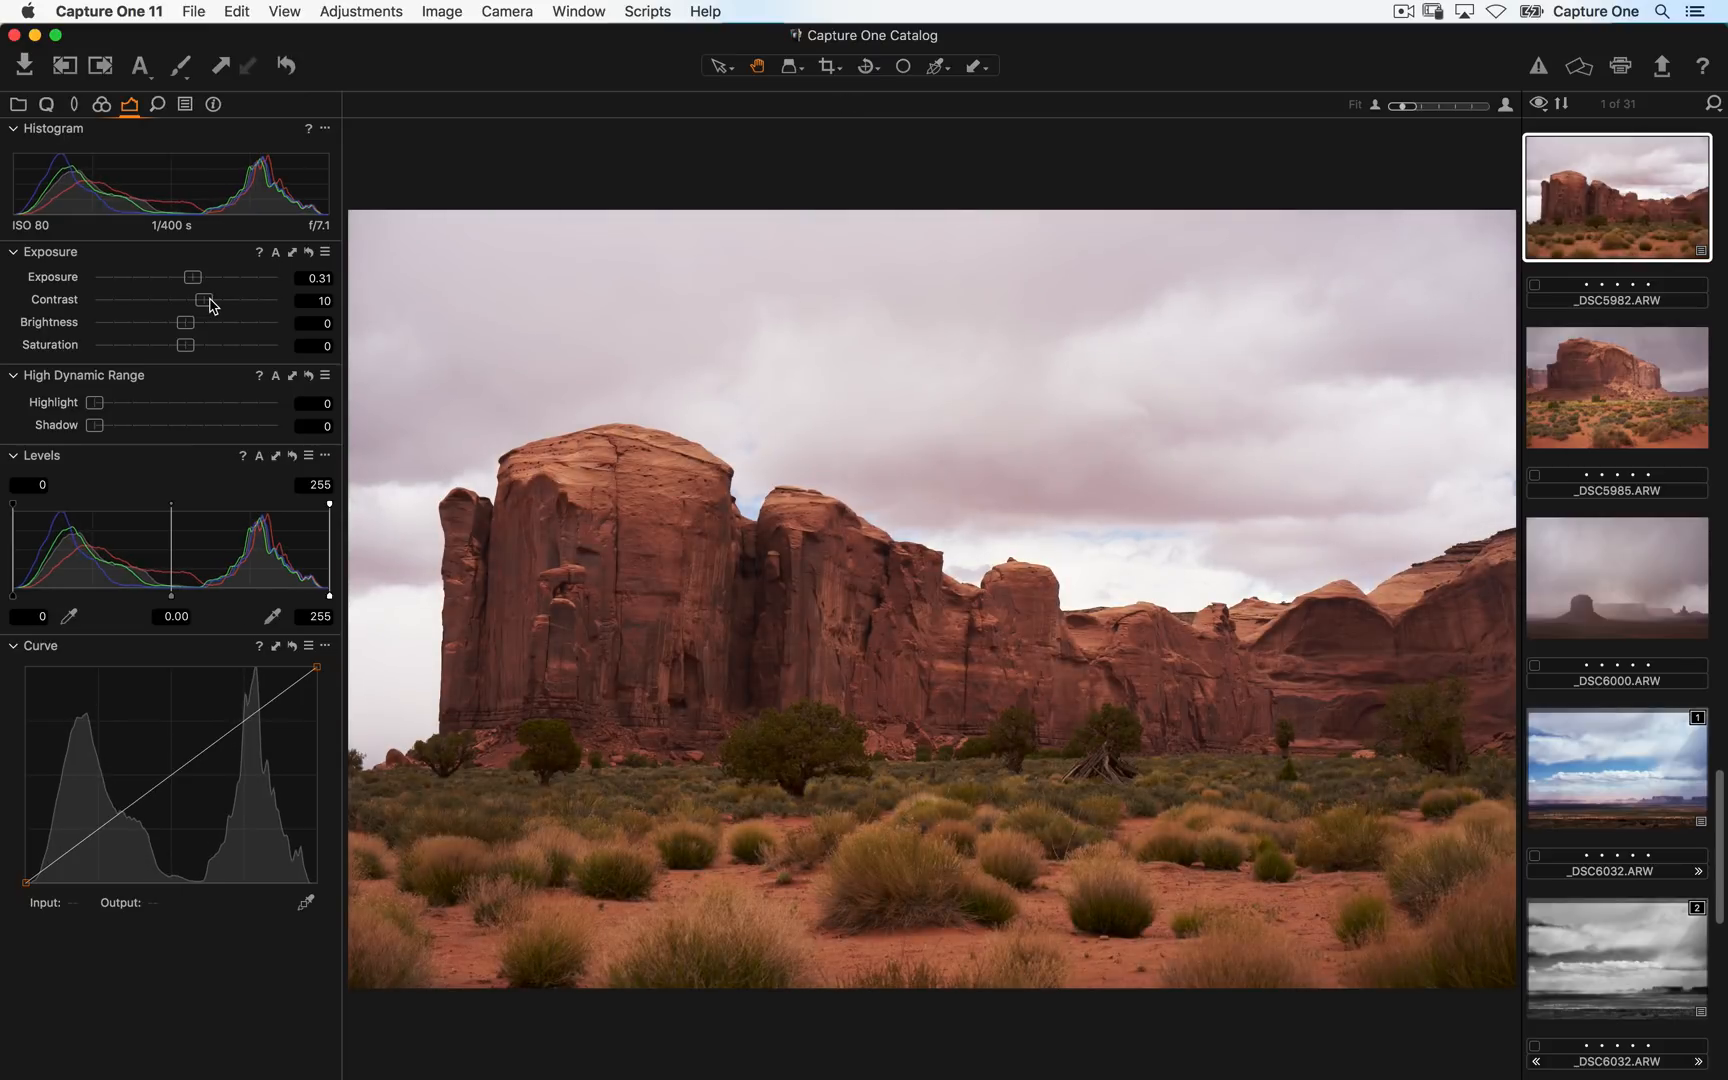
{"action": "left_click_drag", "start_coordinate": [98, 428], "coordinate": [149, 426]}
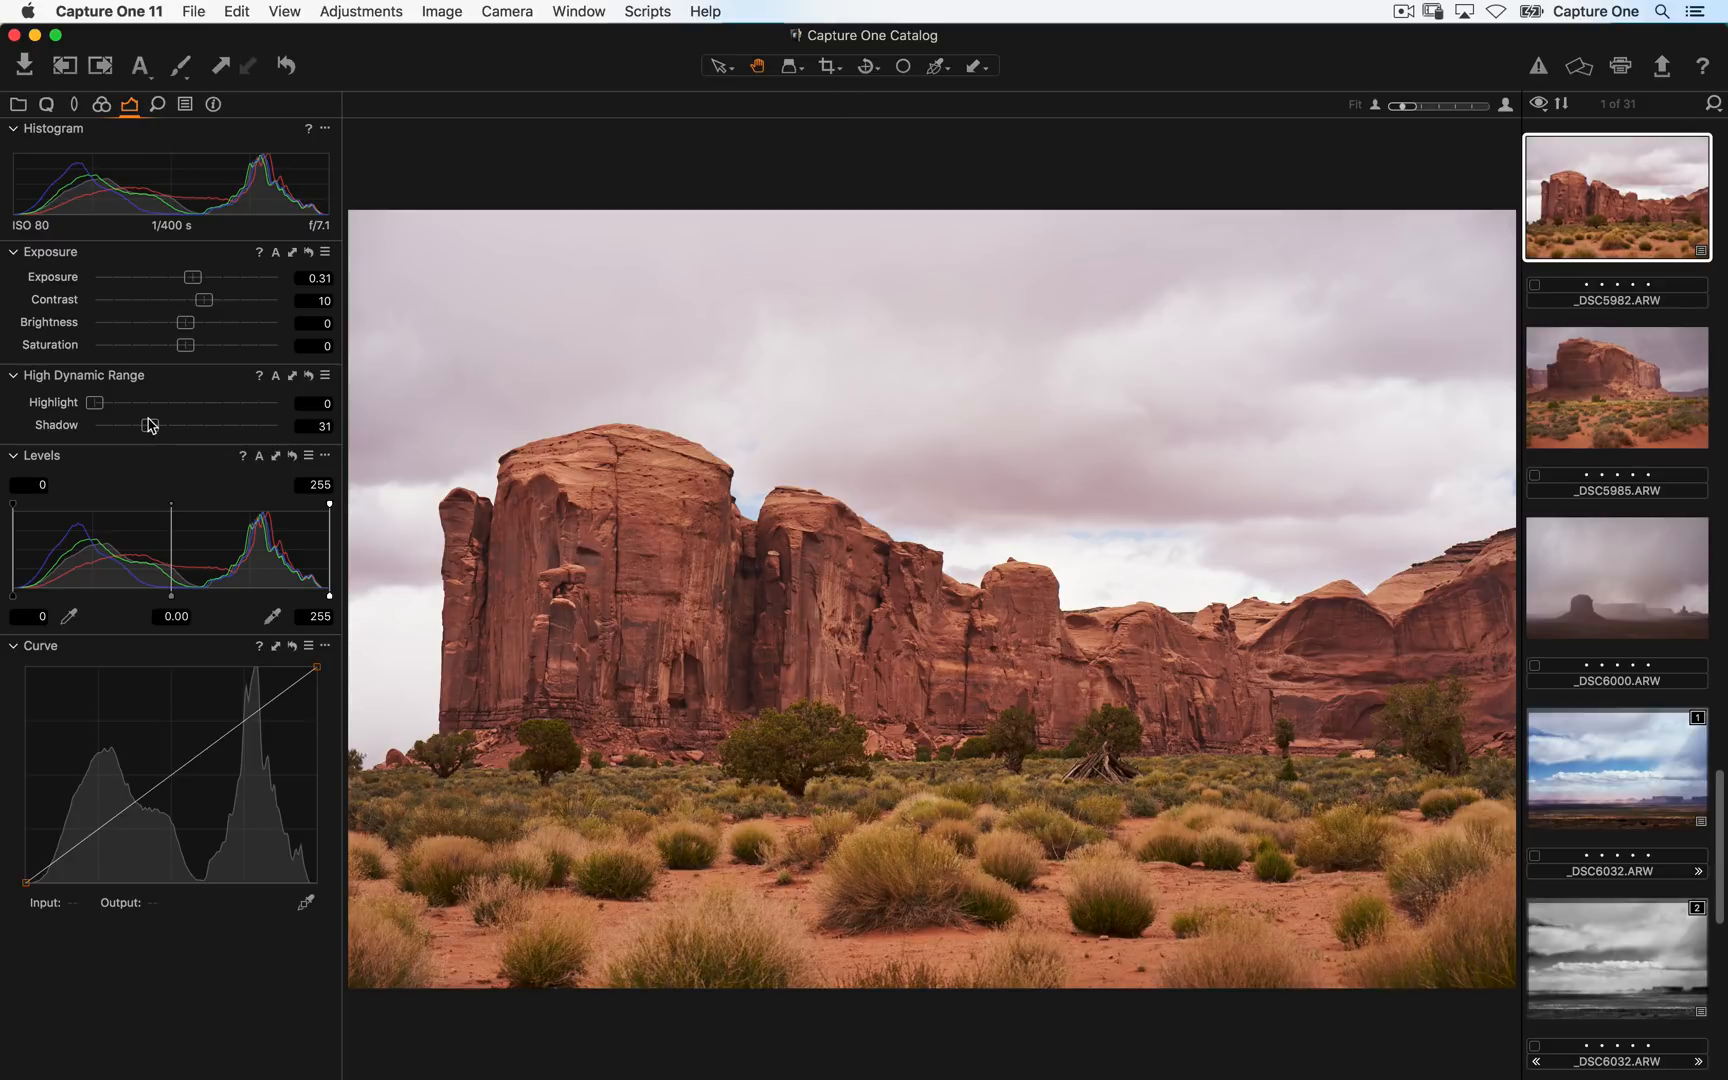
{"action": "left_click", "coordinate": [45, 102]}
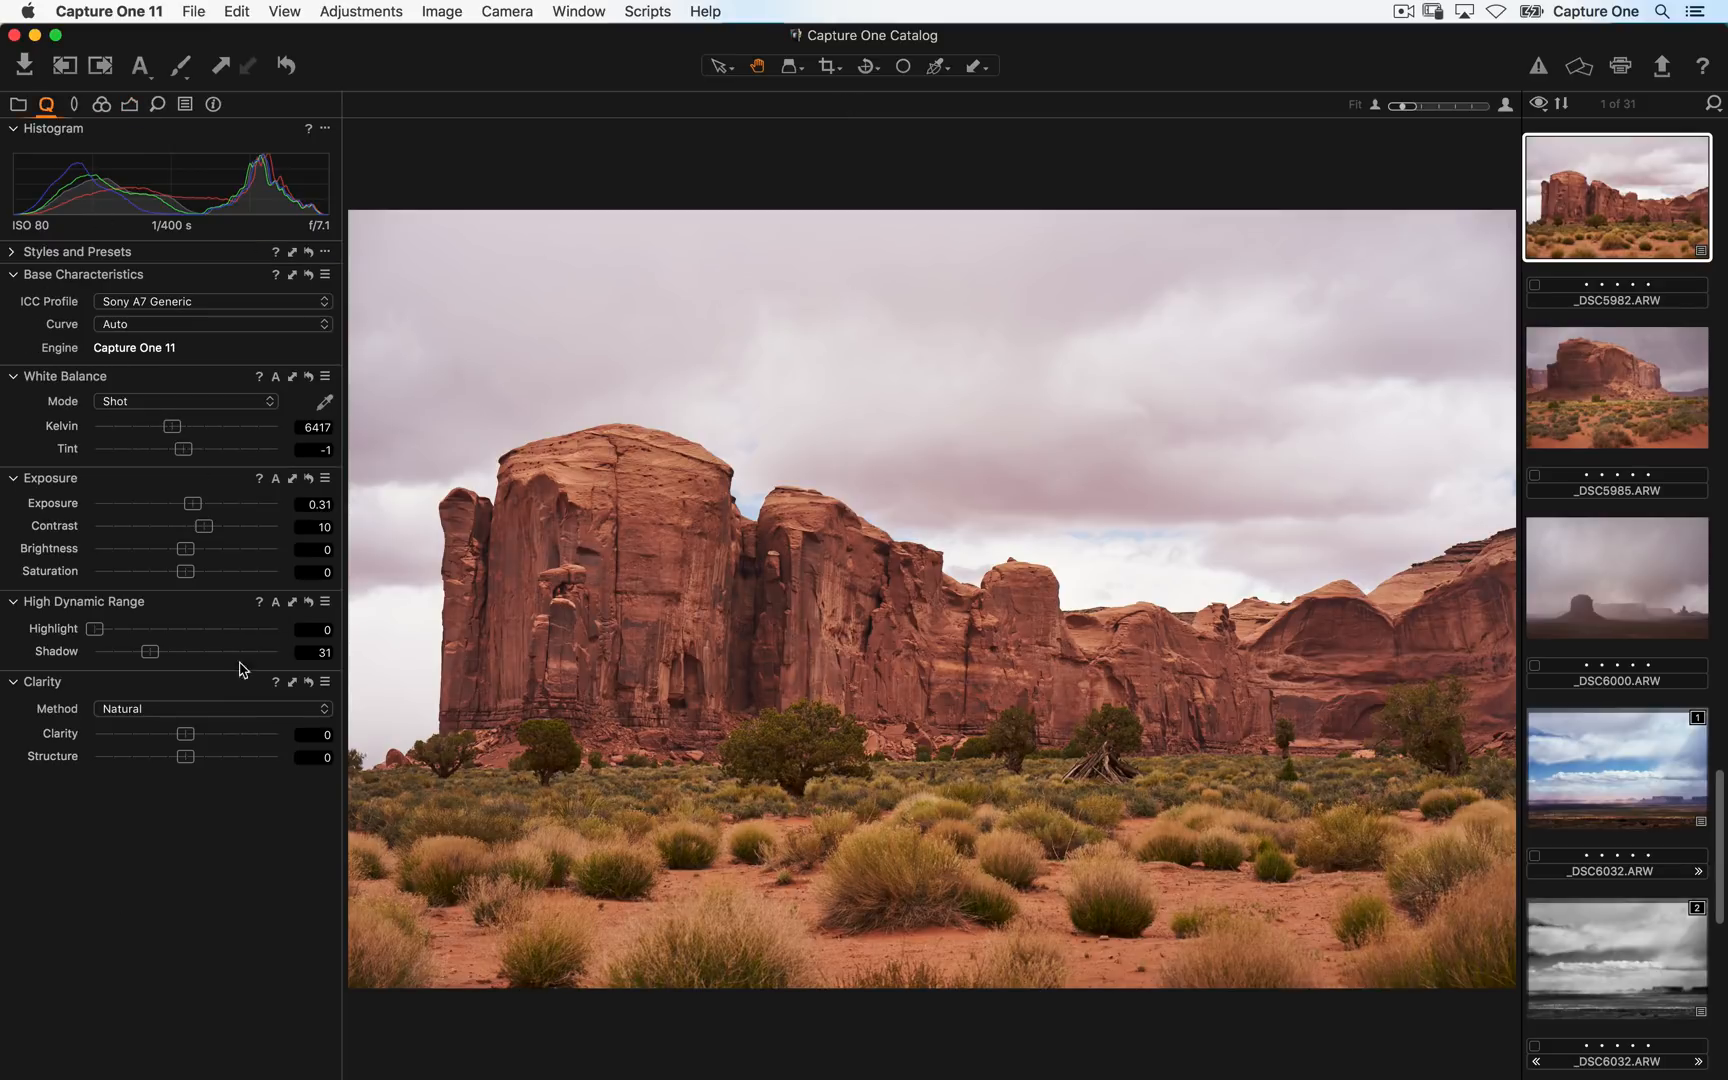
- Set the rock image's Clarity to 26, Structure to 14 and HDR Highlight to 19, undoing an accidental reset
{"action": "mouse_move", "coordinate": [186, 735]}
{"action": "left_mouse_down"}
{"action": "mouse_move", "coordinate": [214, 743]}
{"action": "mouse_move", "coordinate": [208, 762]}
{"action": "left_mouse_up"}
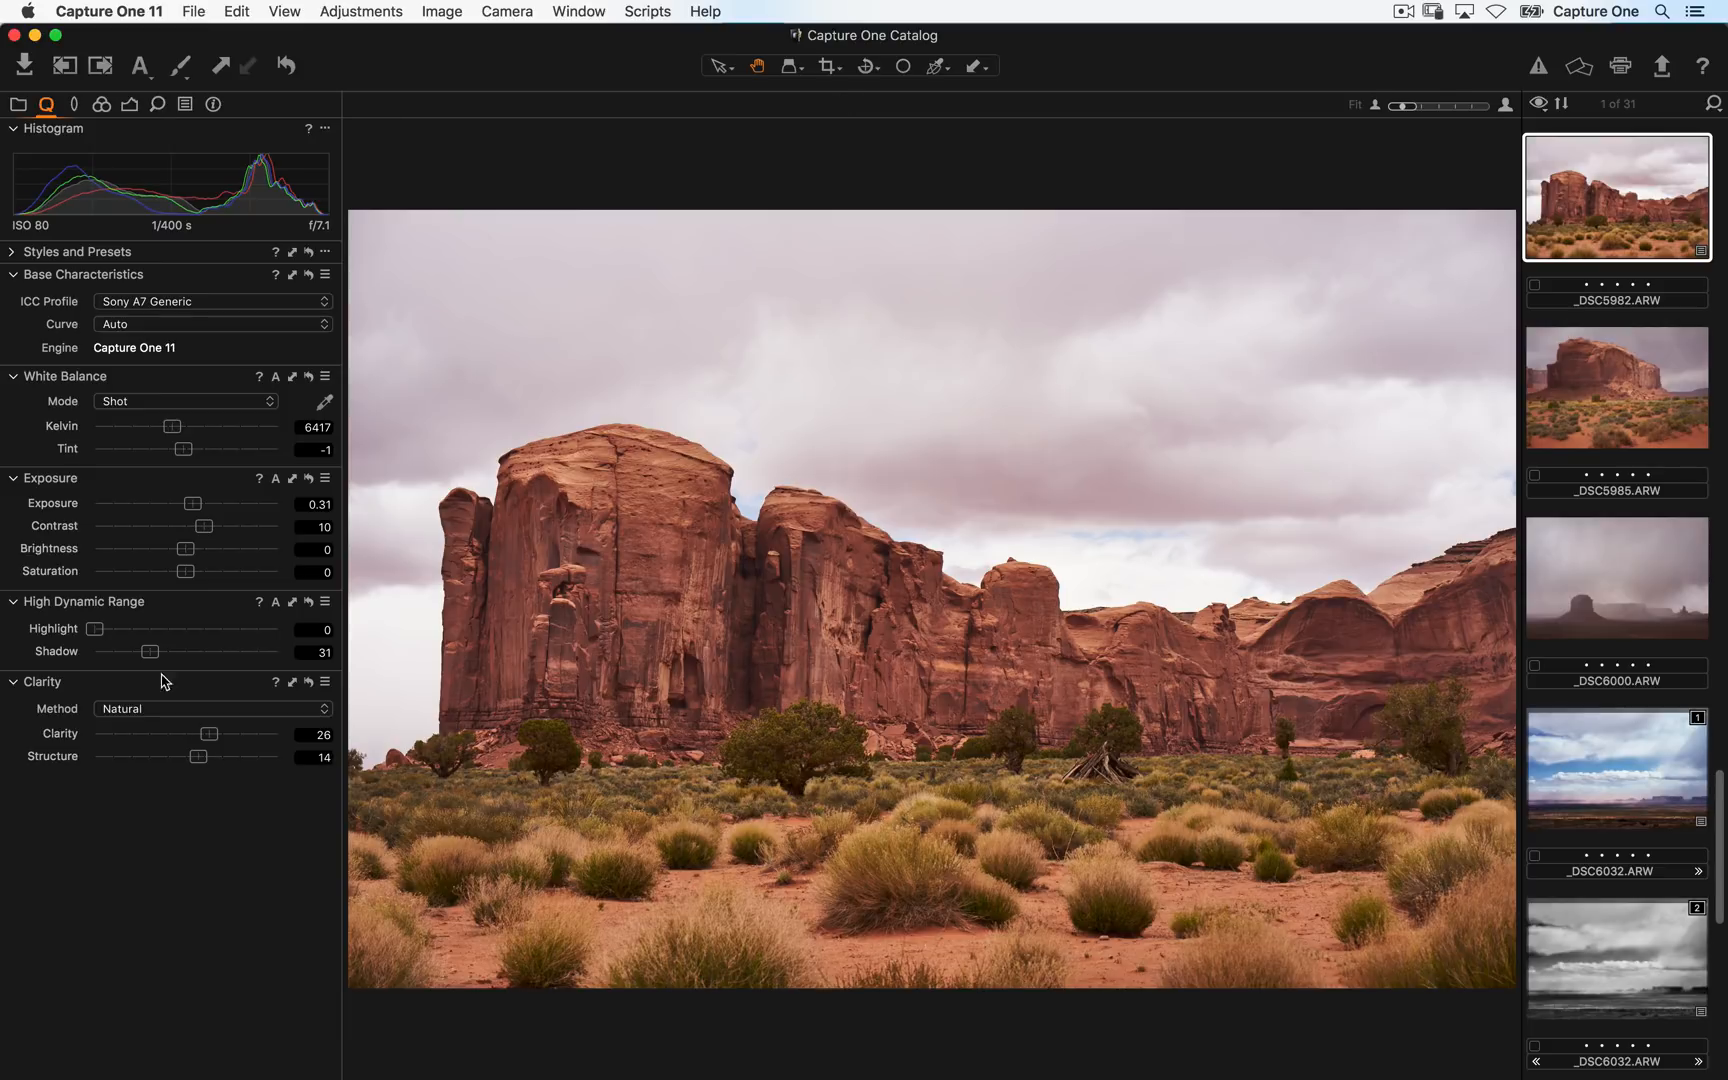
{"action": "left_click_drag", "start_coordinate": [96, 629], "coordinate": [128, 632]}
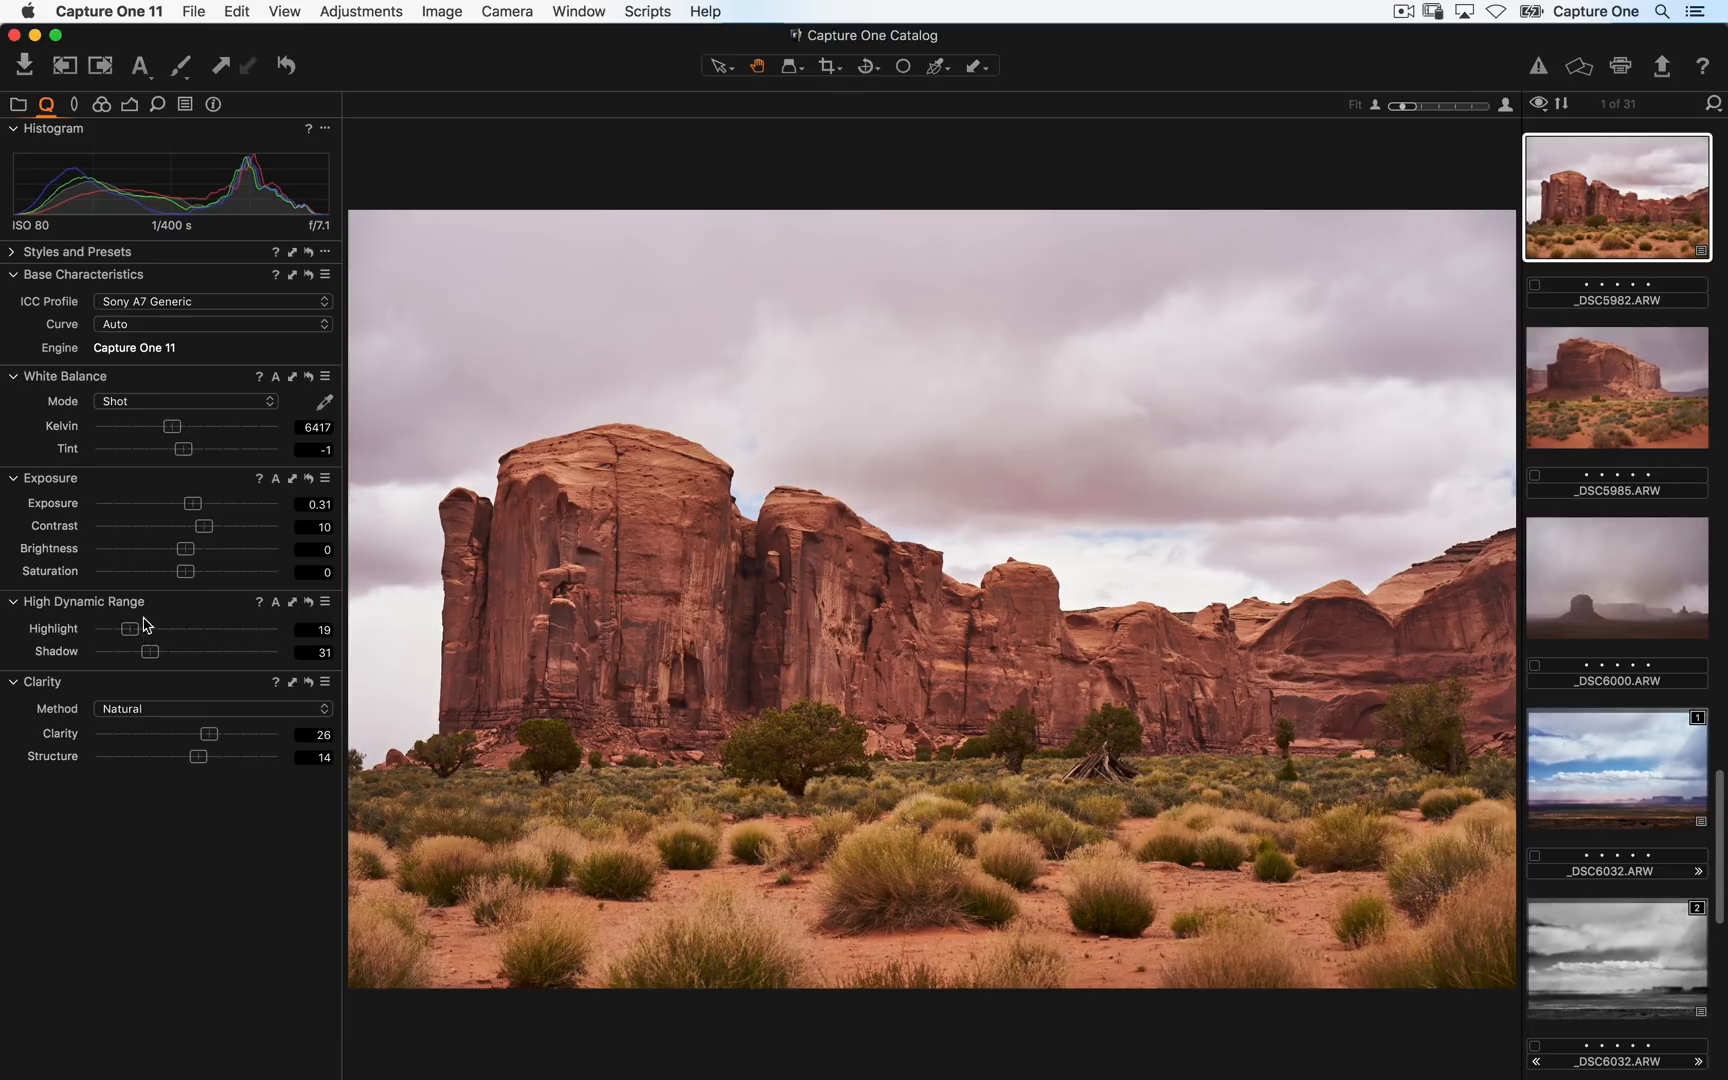
{"action": "left_click", "coordinate": [288, 66]}
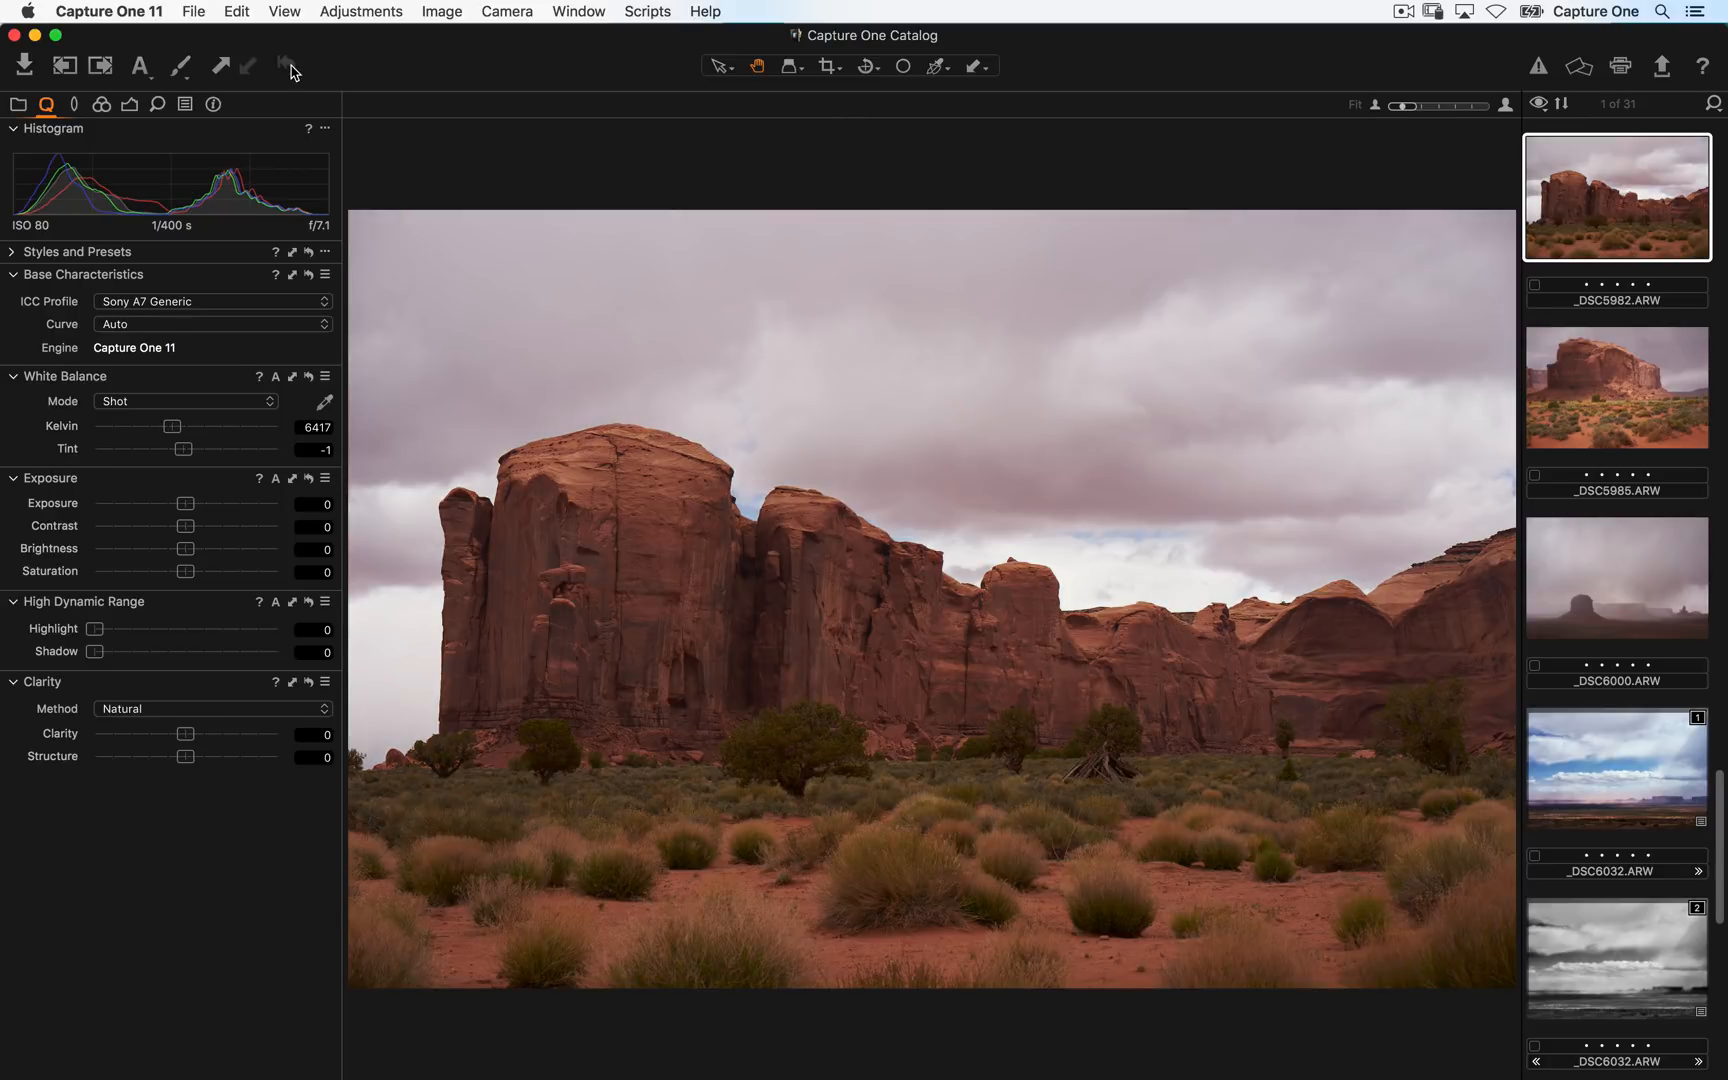
{"action": "key", "text": "super+z"}
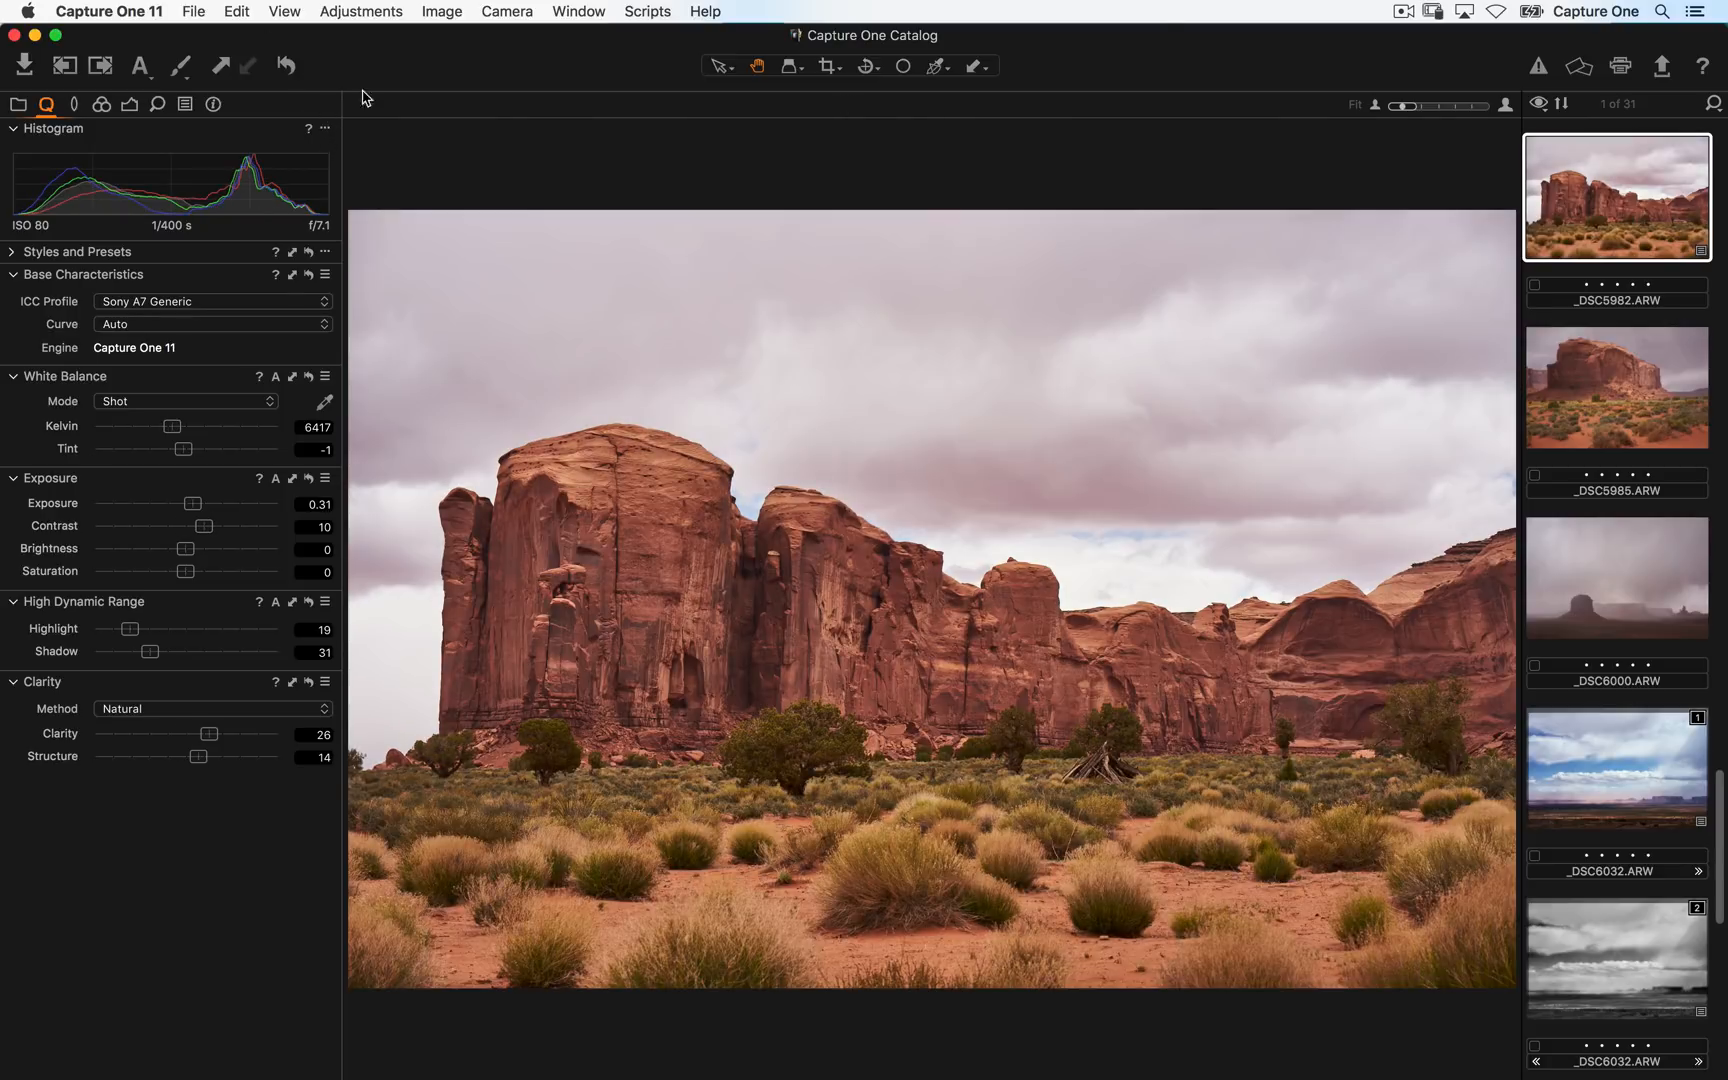
- Copy the rock image's adjustments and apply them to the neighbouring image _DSC5985
{"action": "left_click", "coordinate": [1650, 178]}
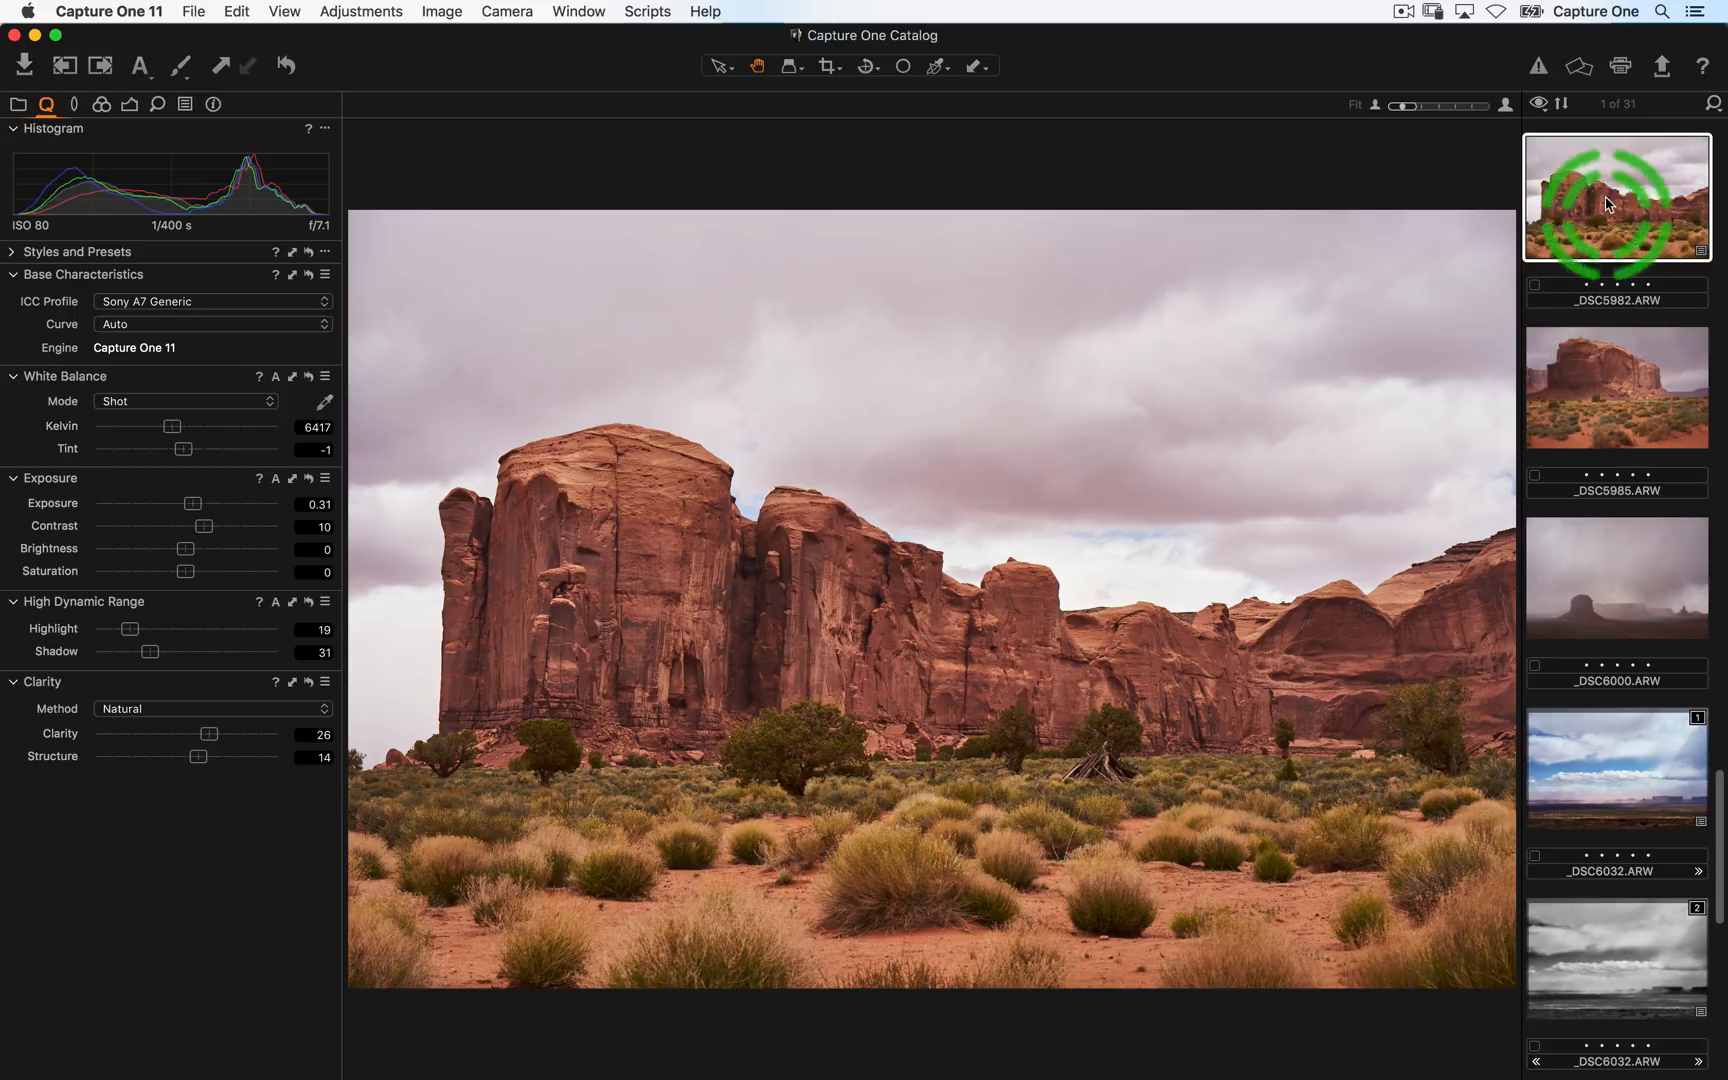
{"action": "left_click", "coordinate": [1612, 372]}
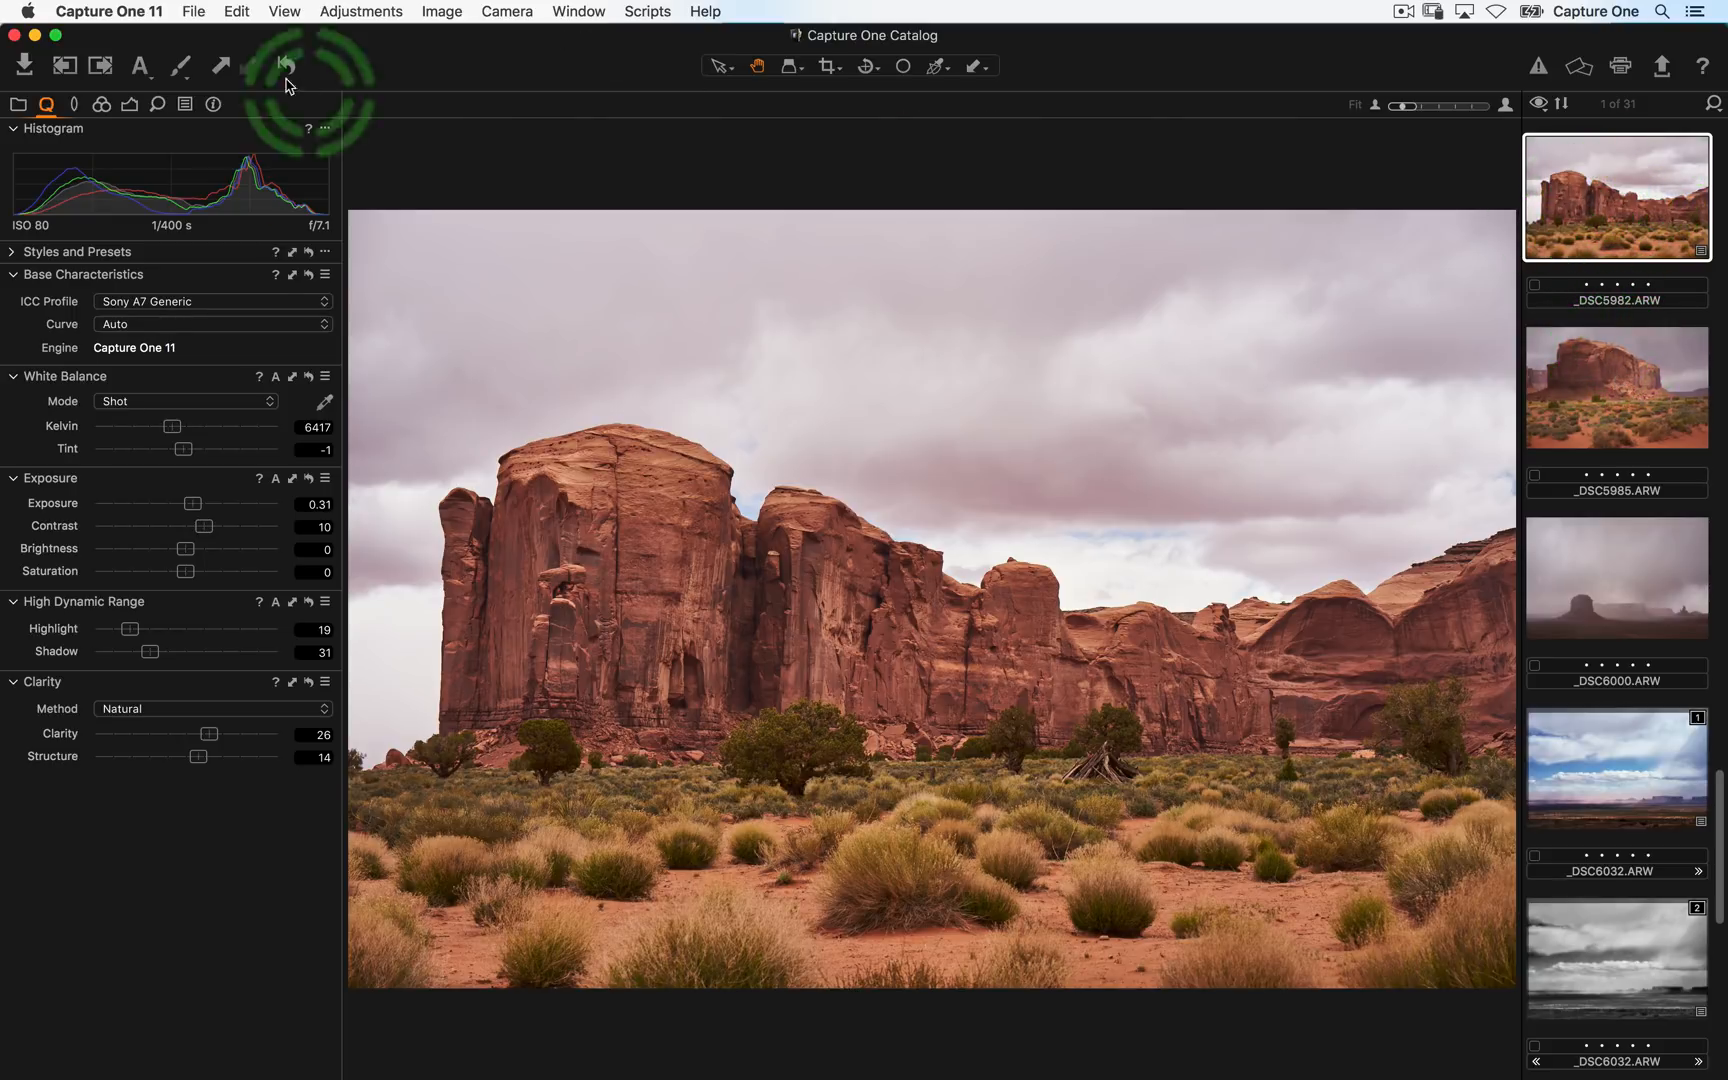
{"action": "left_click", "coordinate": [224, 66]}
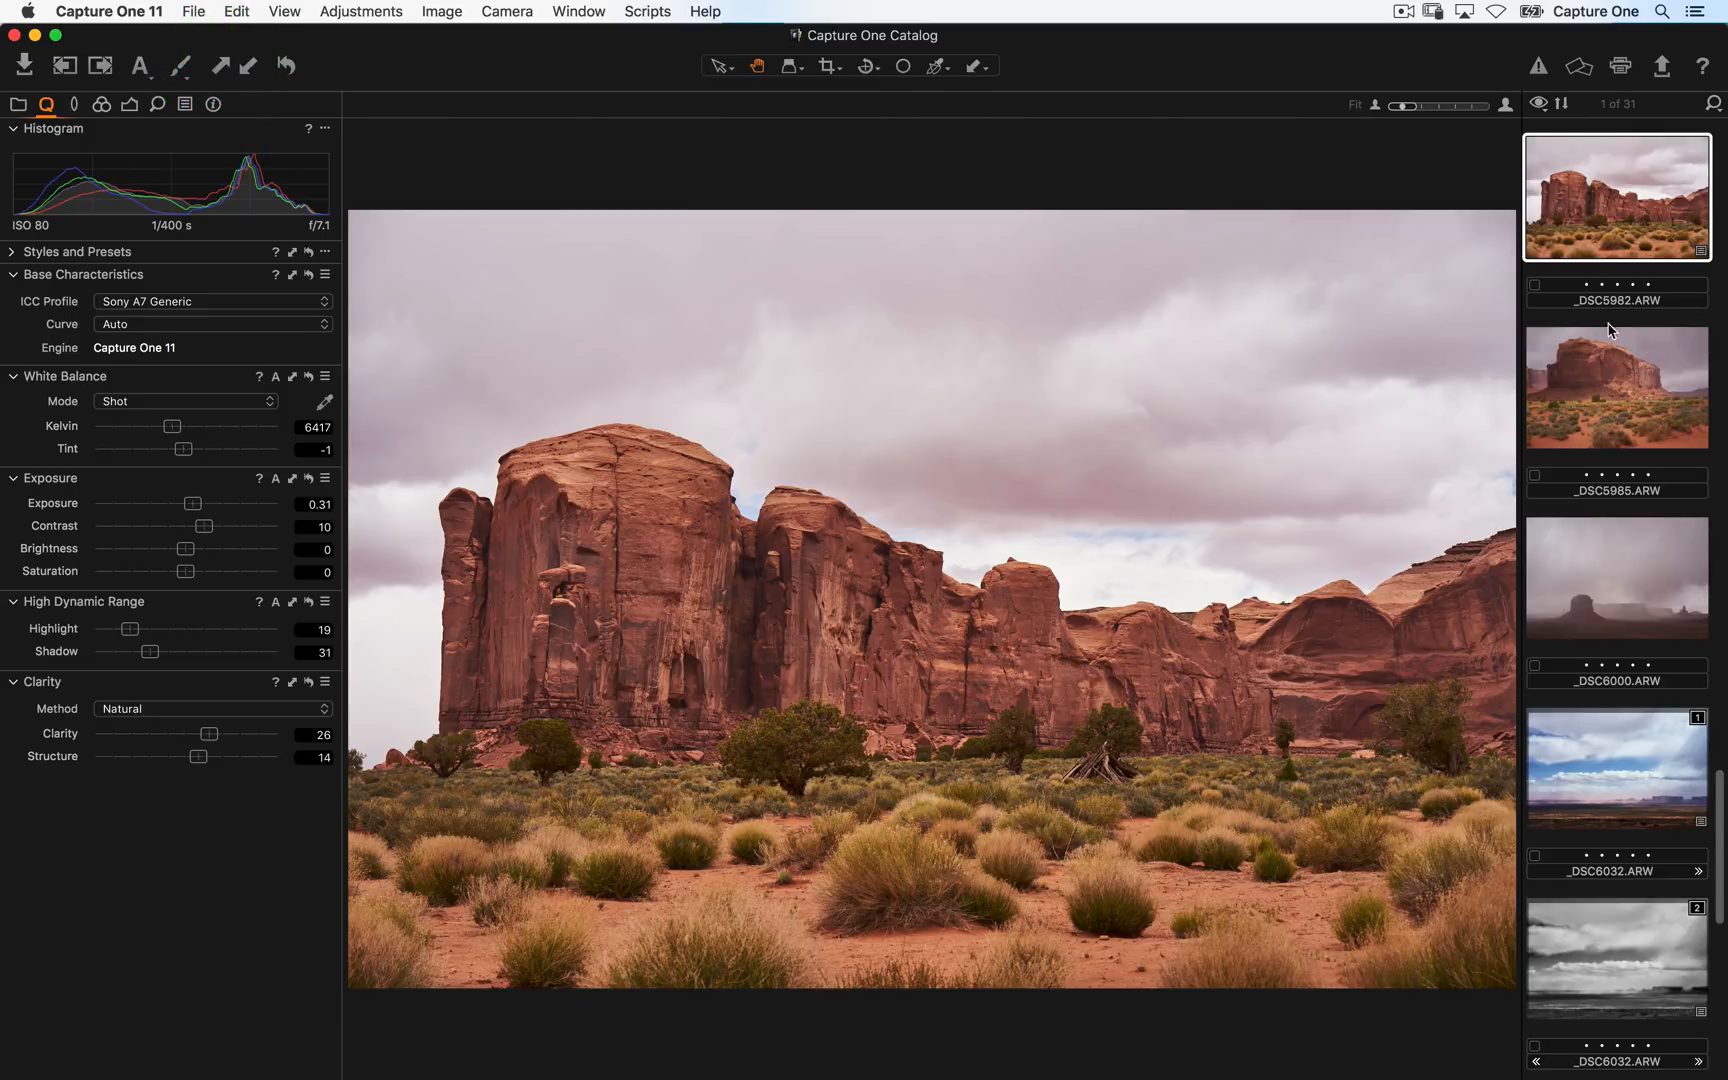
{"action": "left_click", "coordinate": [1612, 383], "text": "super"}
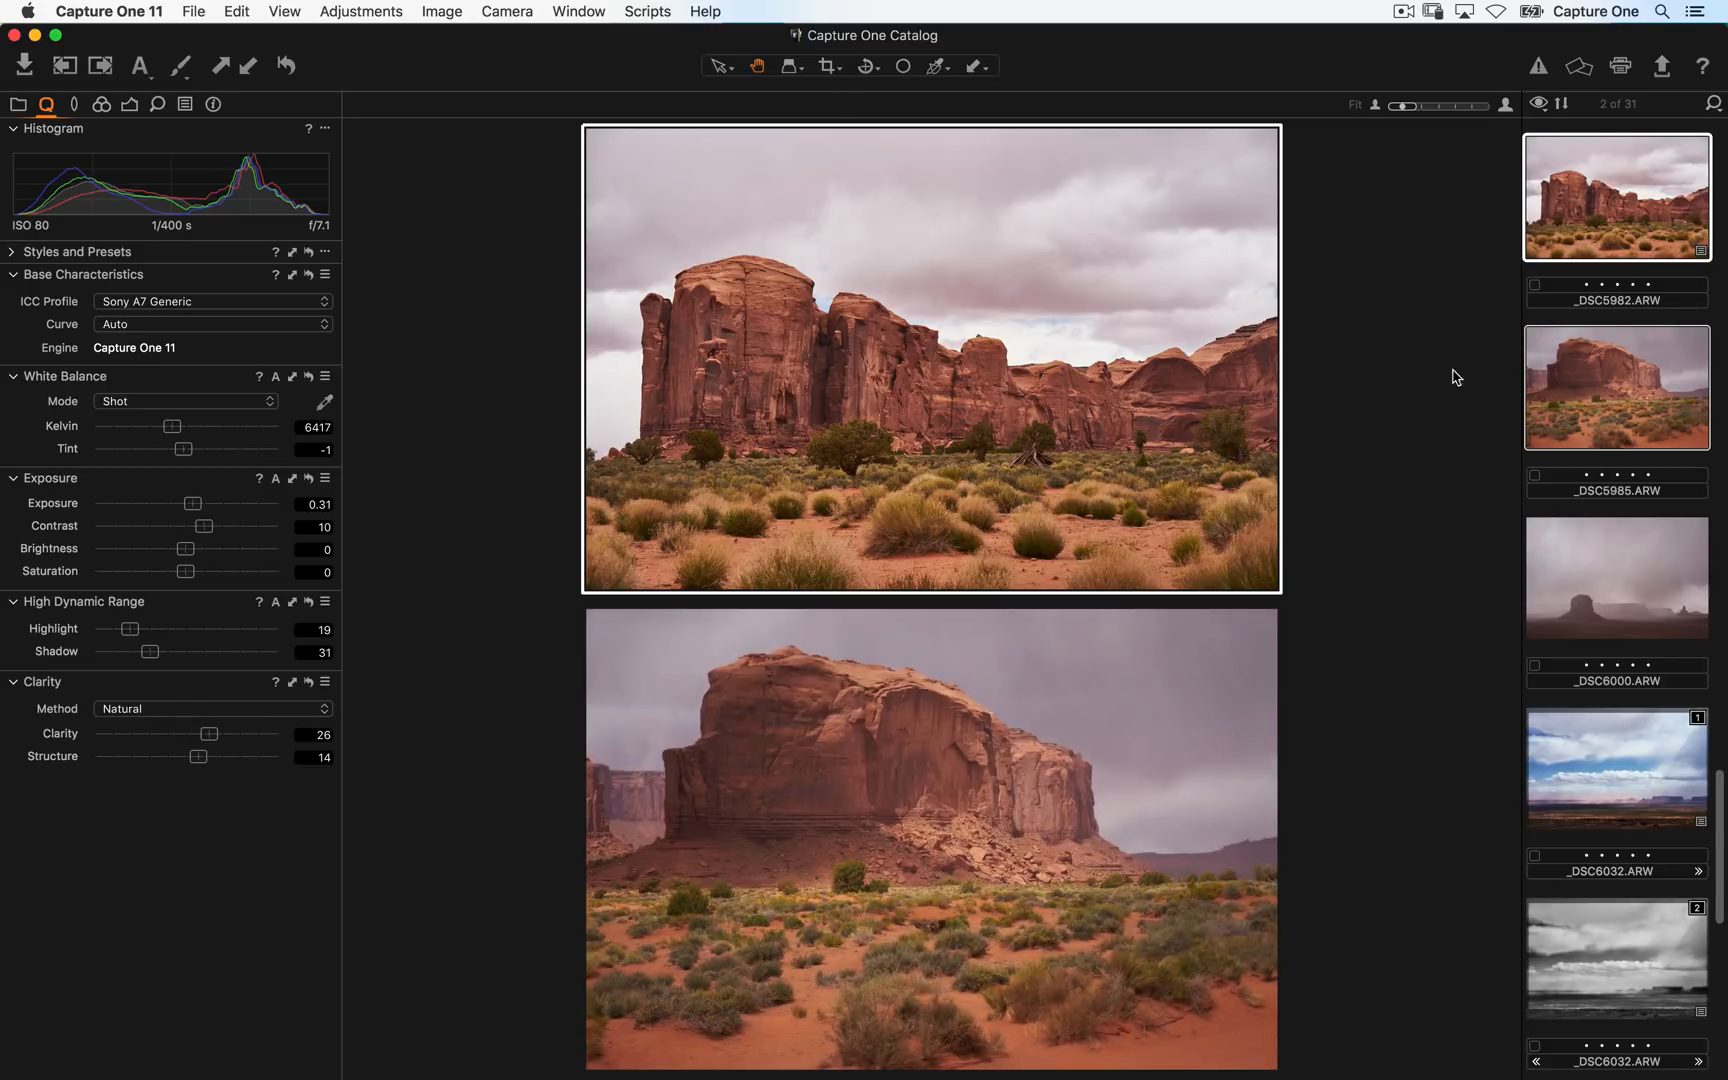
{"action": "left_click", "coordinate": [248, 66]}
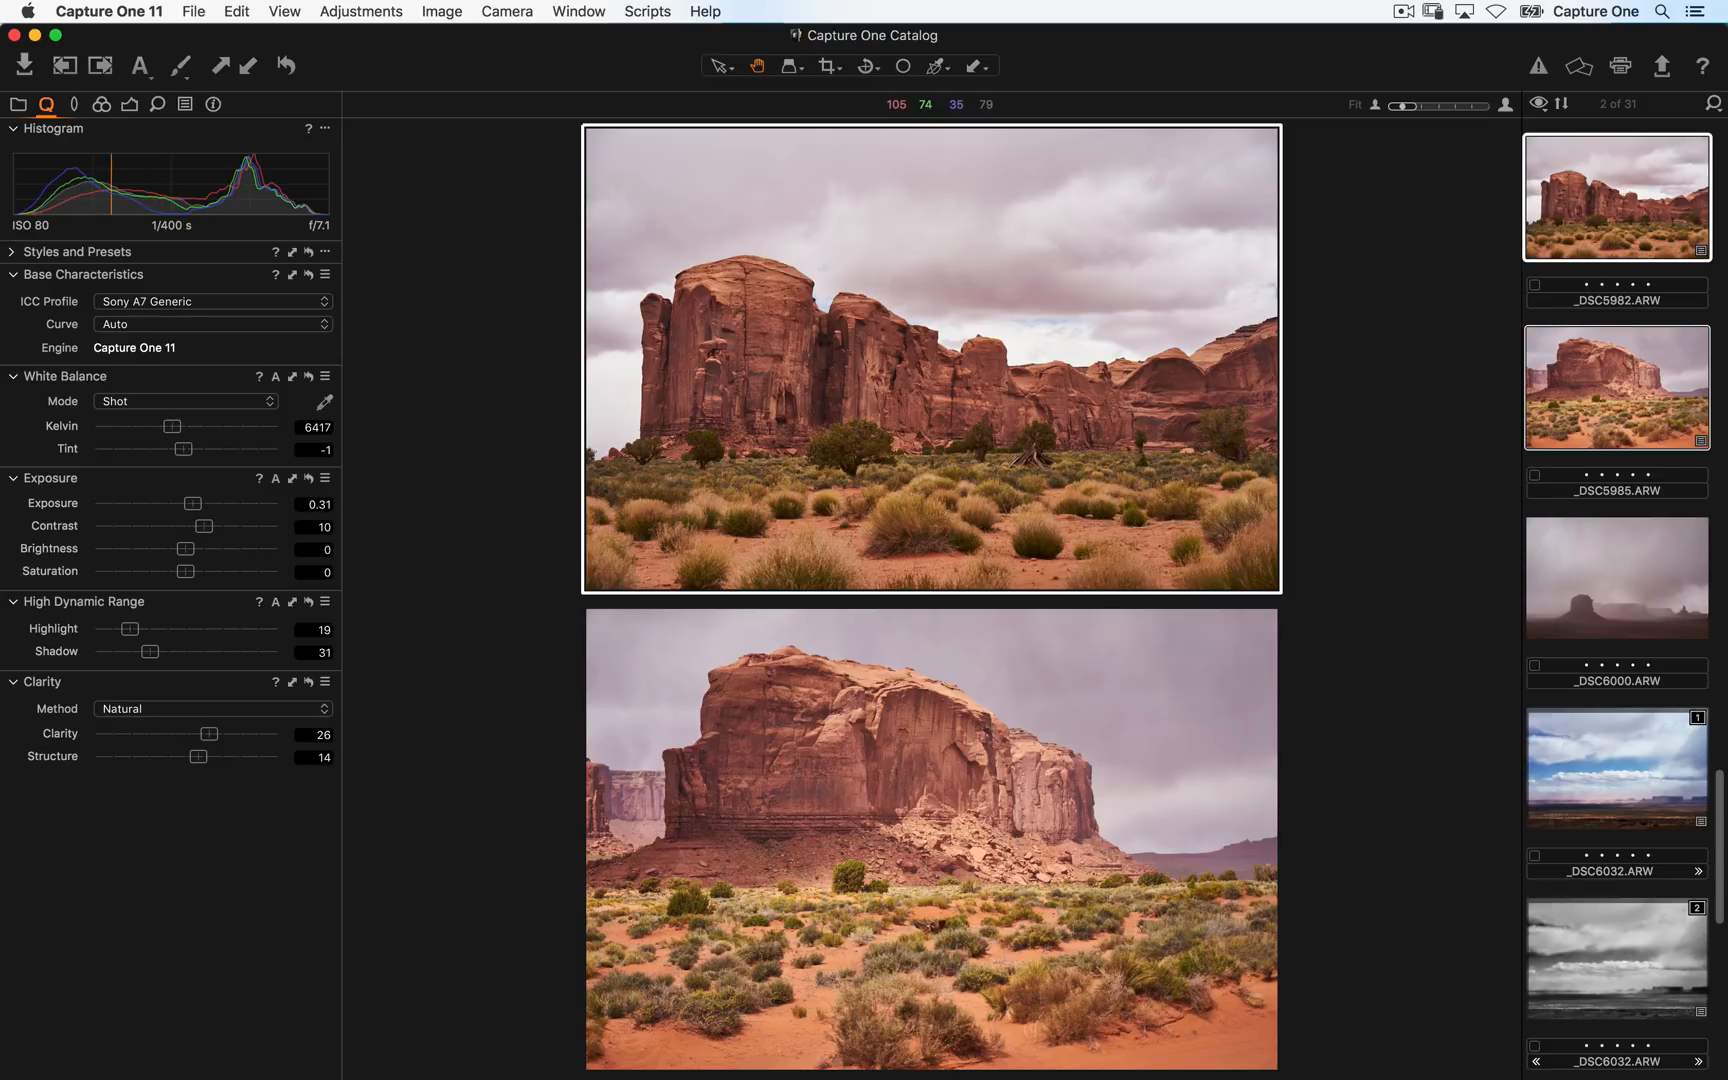
- Select only _DSC5985 and reset all its adjustments
{"action": "left_click", "coordinate": [1676, 323]}
{"action": "left_click", "coordinate": [1676, 409]}
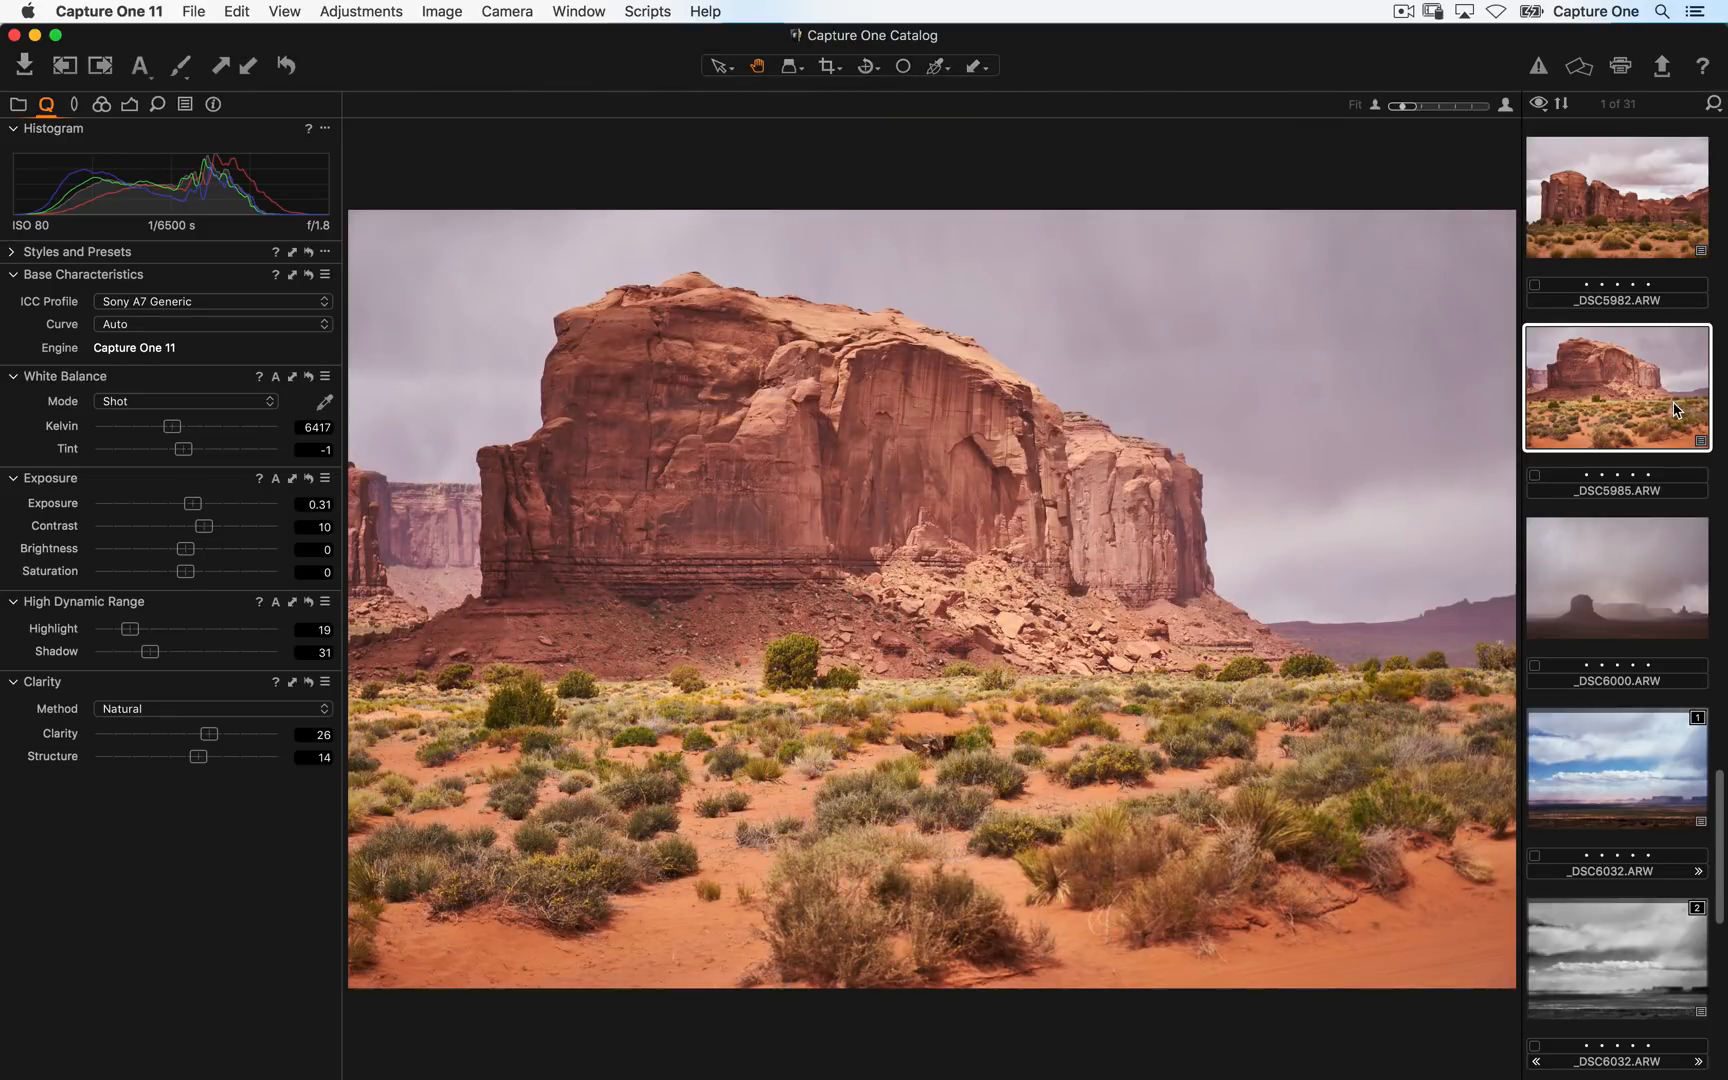
{"action": "key", "text": "super+r"}
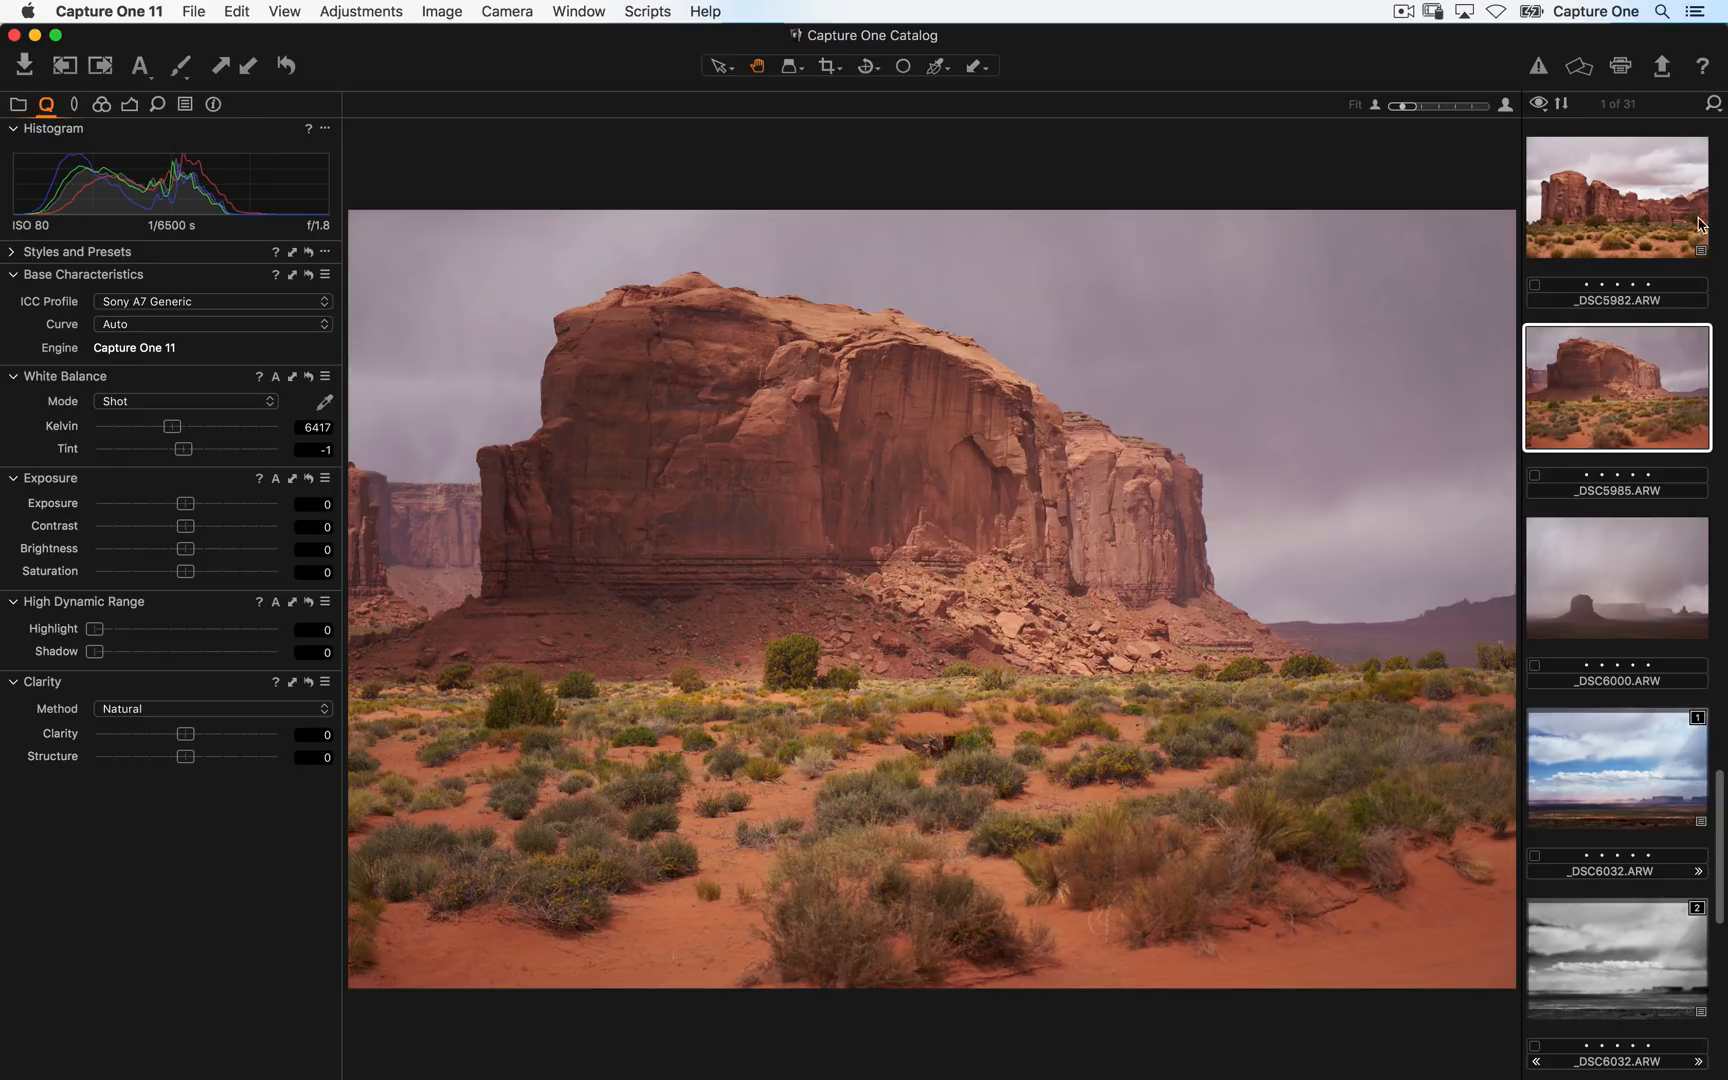
- Return to _DSC5982 and crop it to a frame of about 18.36 x 11.78 in
{"action": "left_click", "coordinate": [1622, 186]}
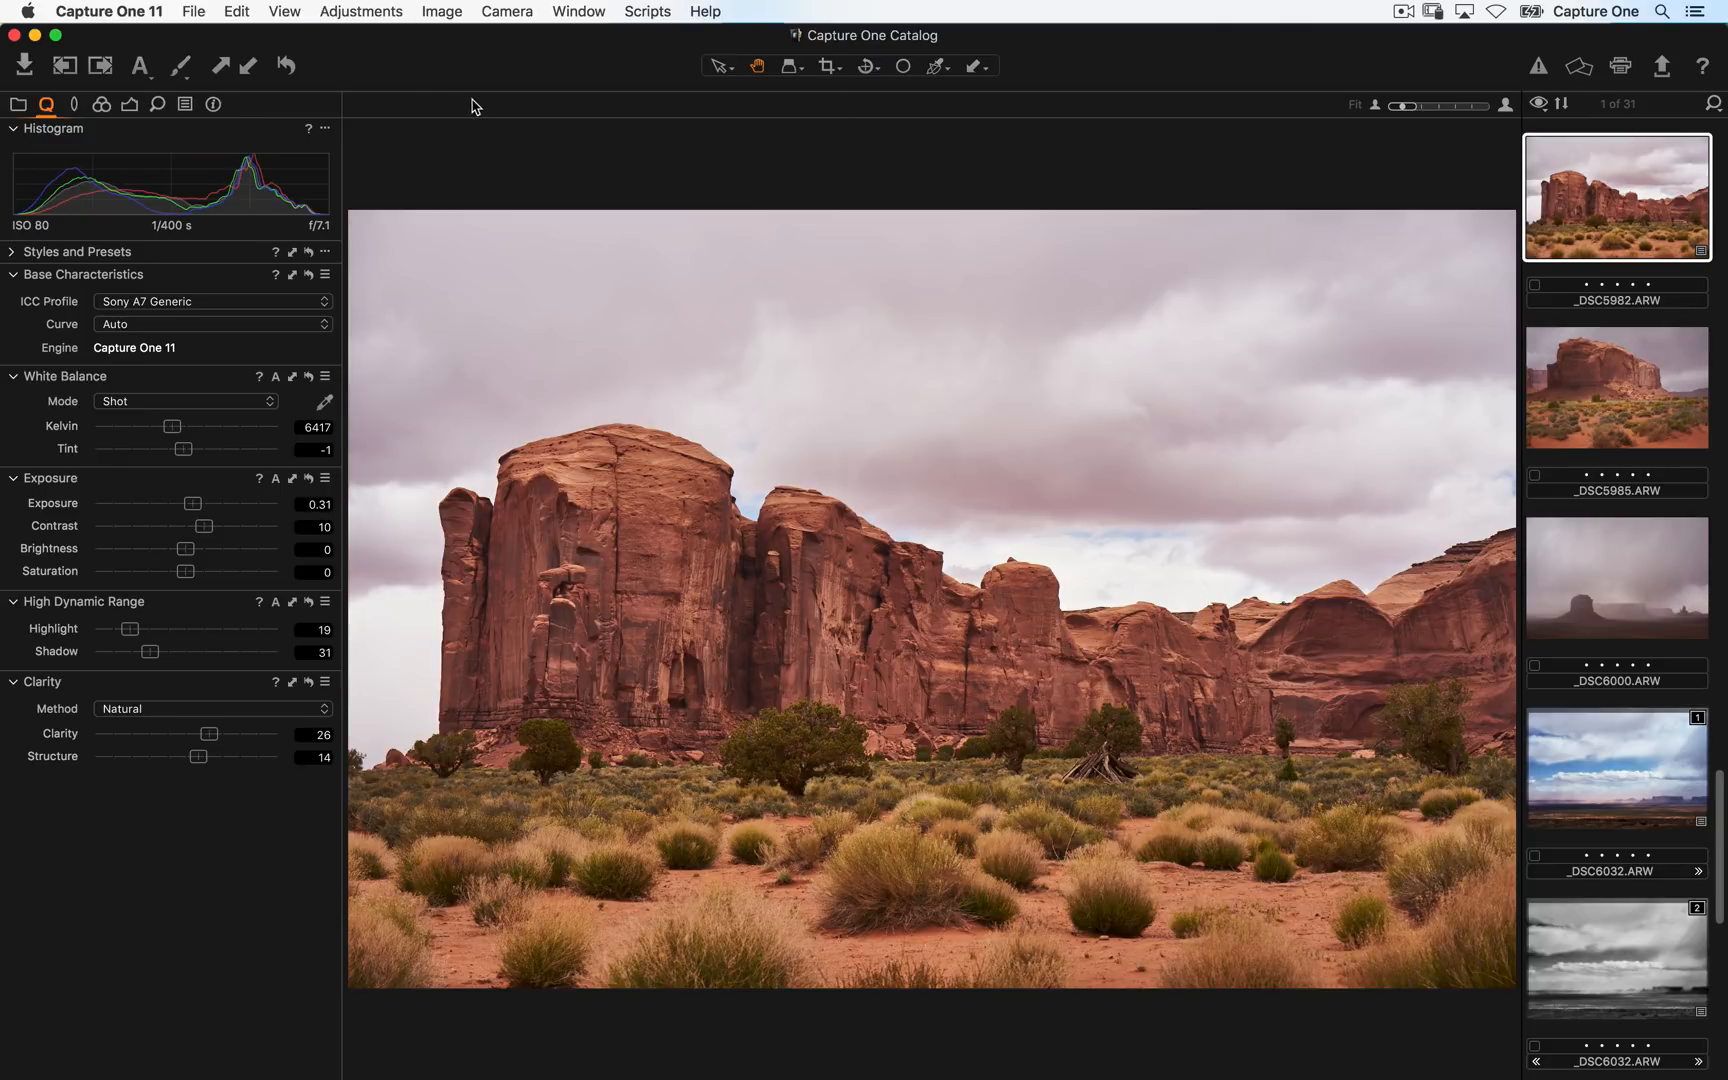
{"action": "left_click", "coordinate": [826, 67]}
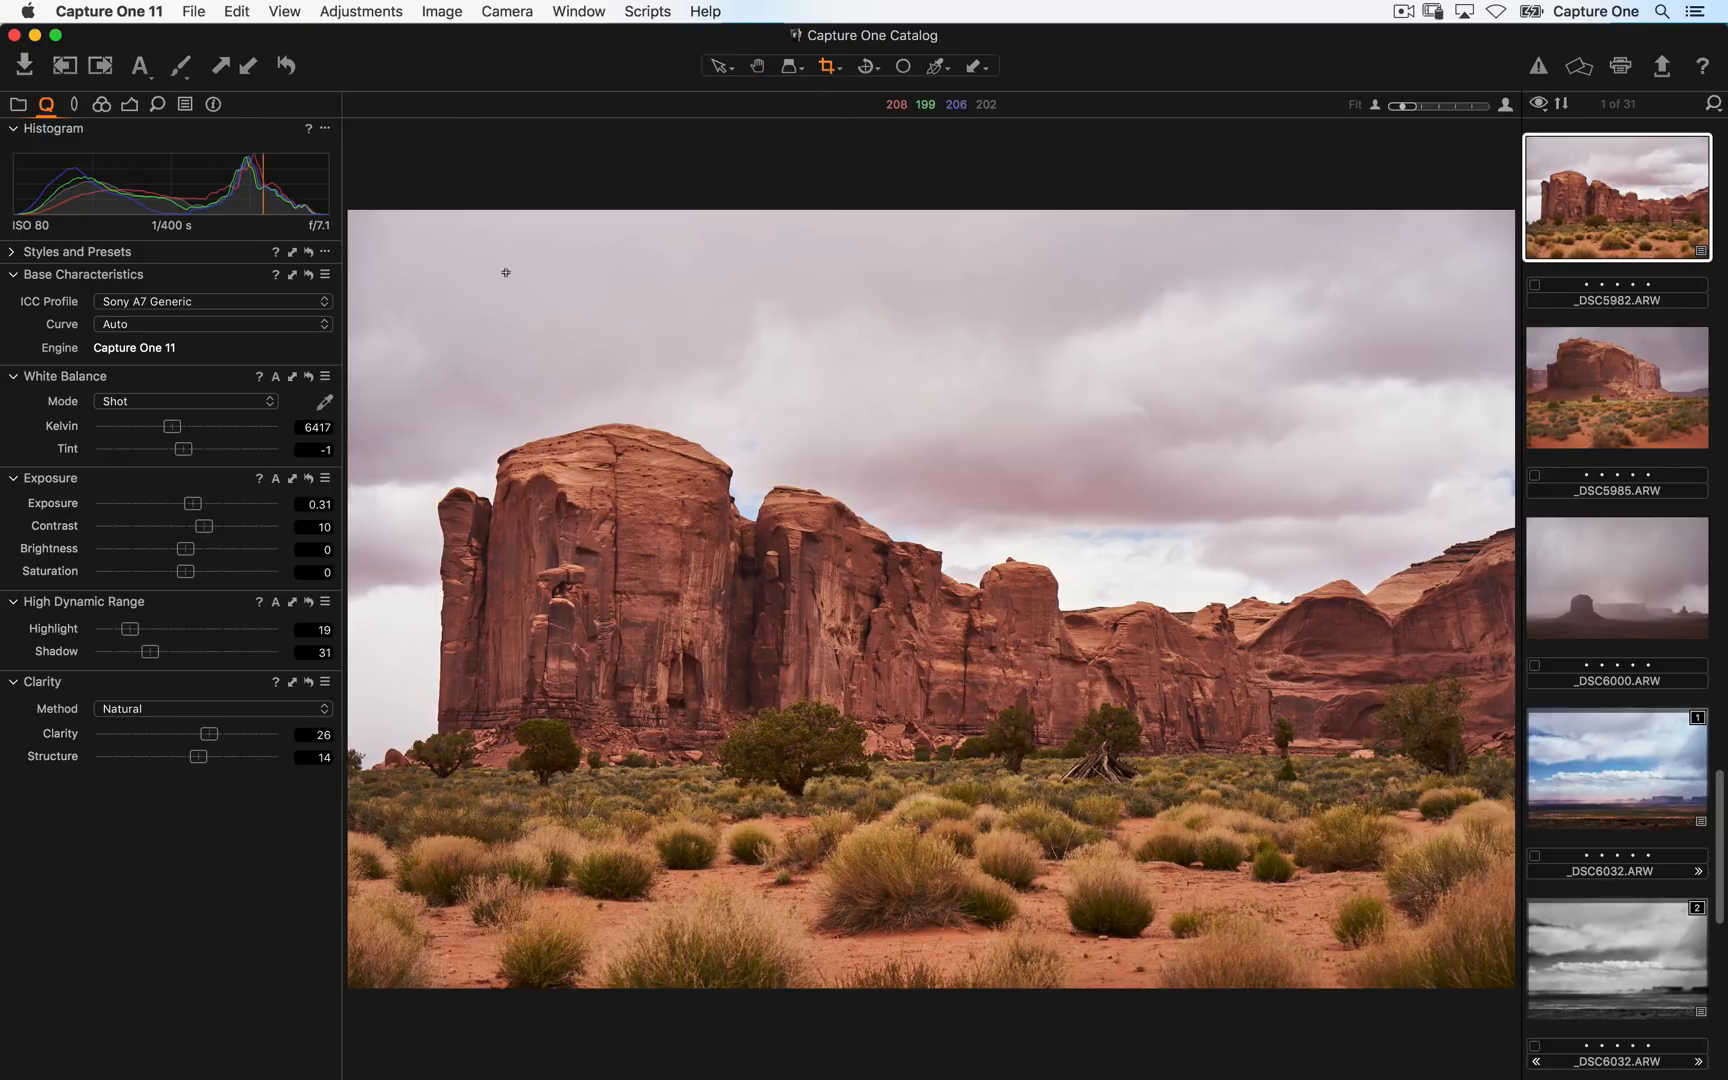
{"action": "left_click_drag", "start_coordinate": [403, 254], "coordinate": [1481, 945]}
{"action": "mouse_move", "coordinate": [1307, 800]}
{"action": "left_mouse_down"}
{"action": "mouse_move", "coordinate": [1250, 782]}
{"action": "mouse_move", "coordinate": [1284, 810]}
{"action": "left_mouse_up"}
- Copy _DSC5982's adjustments without the crop and apply them to _DSC5985 as well
{"action": "left_click", "coordinate": [325, 131]}
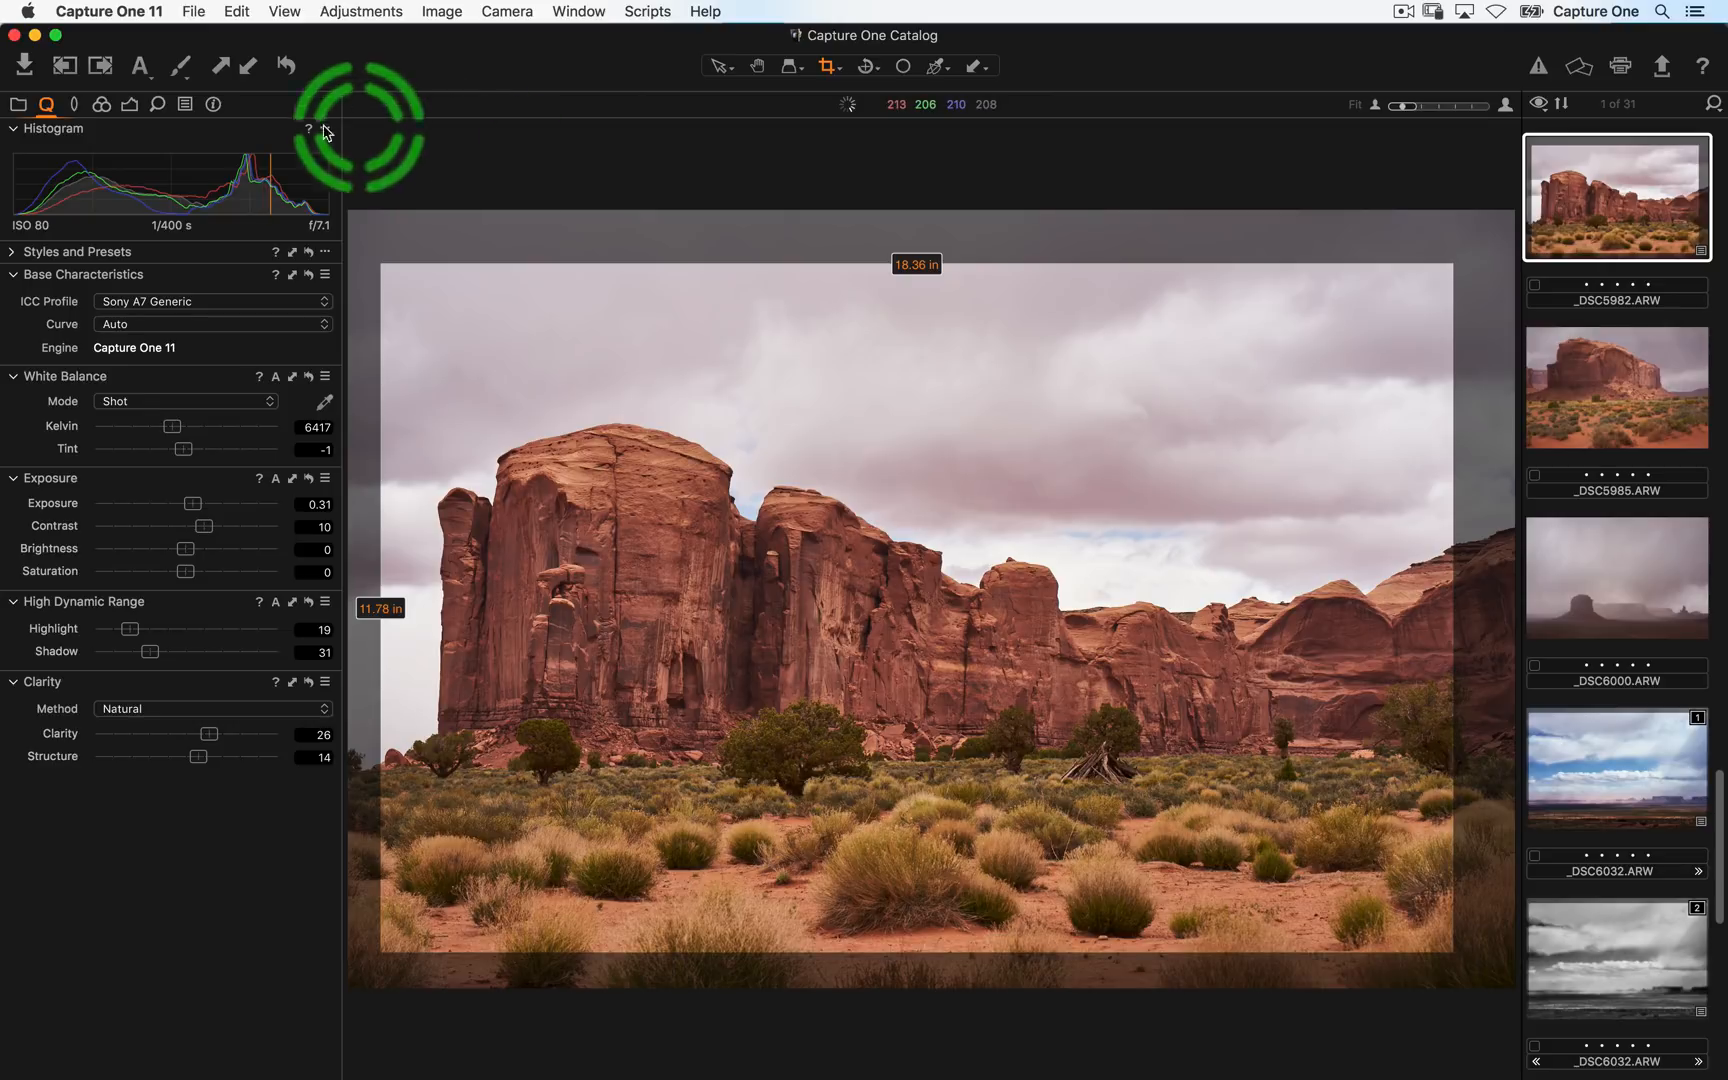
{"action": "left_click", "coordinate": [185, 105]}
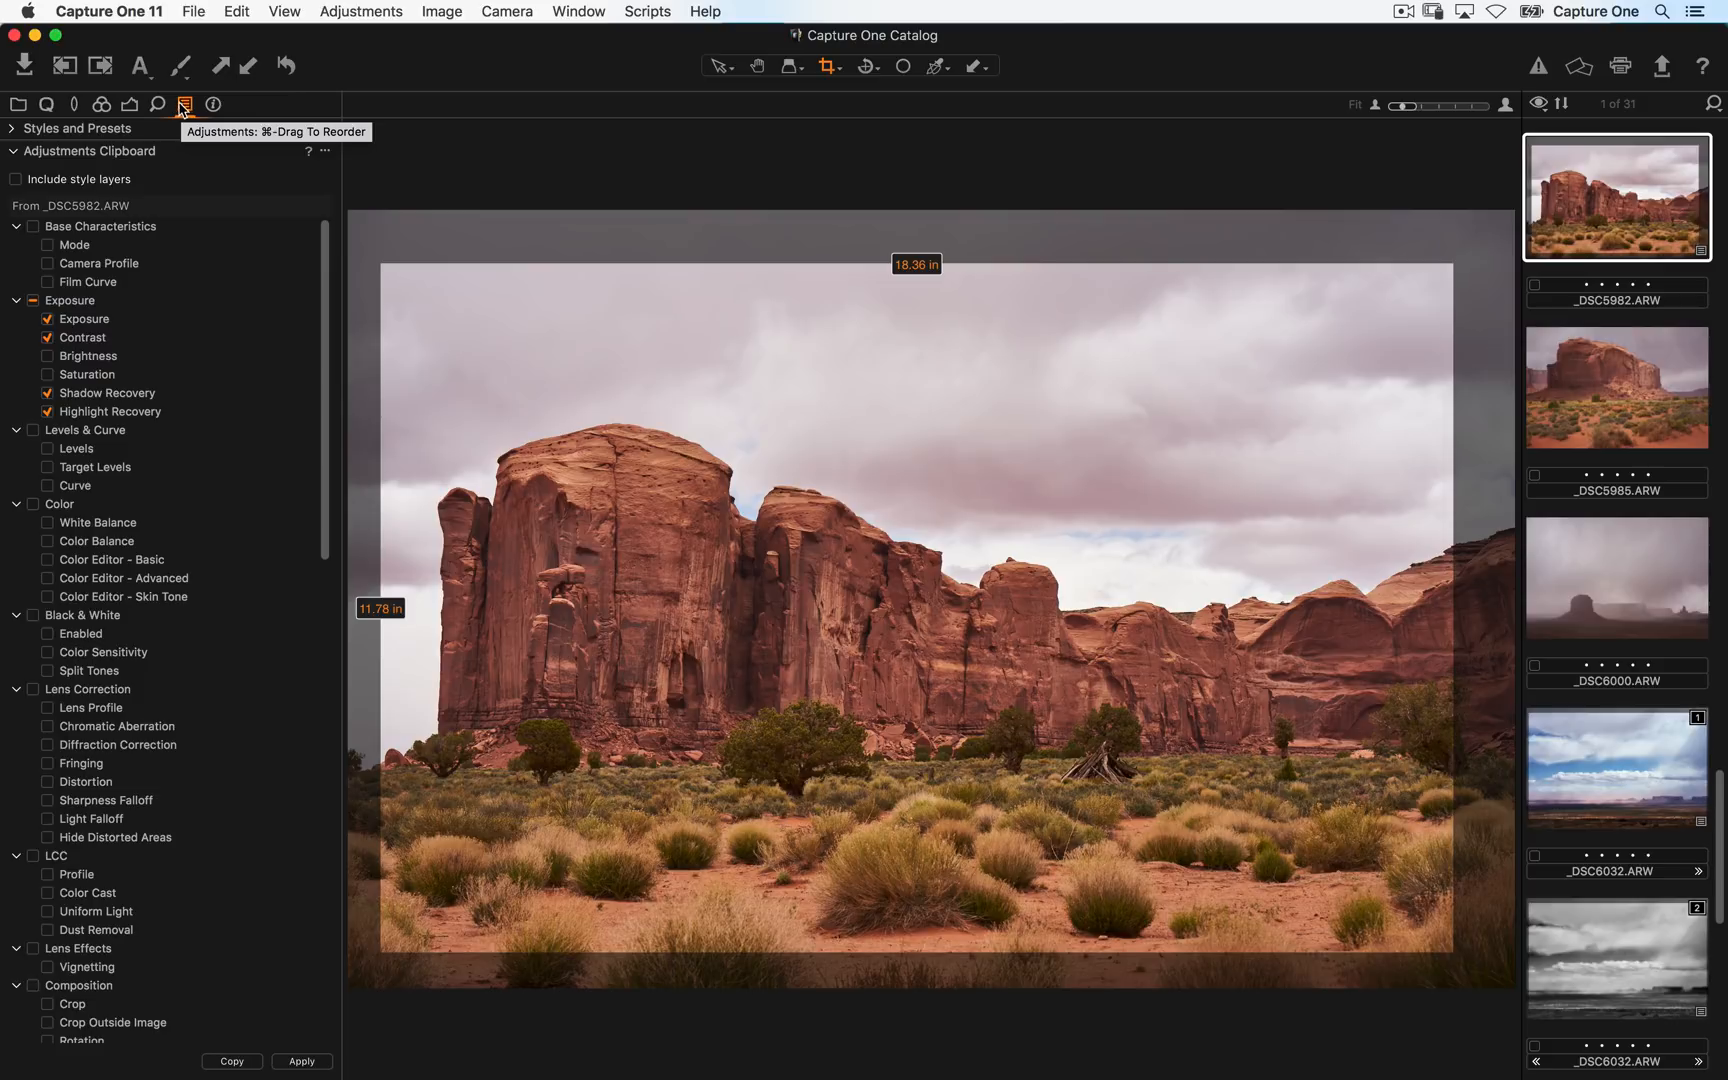
{"action": "left_click", "coordinate": [245, 68]}
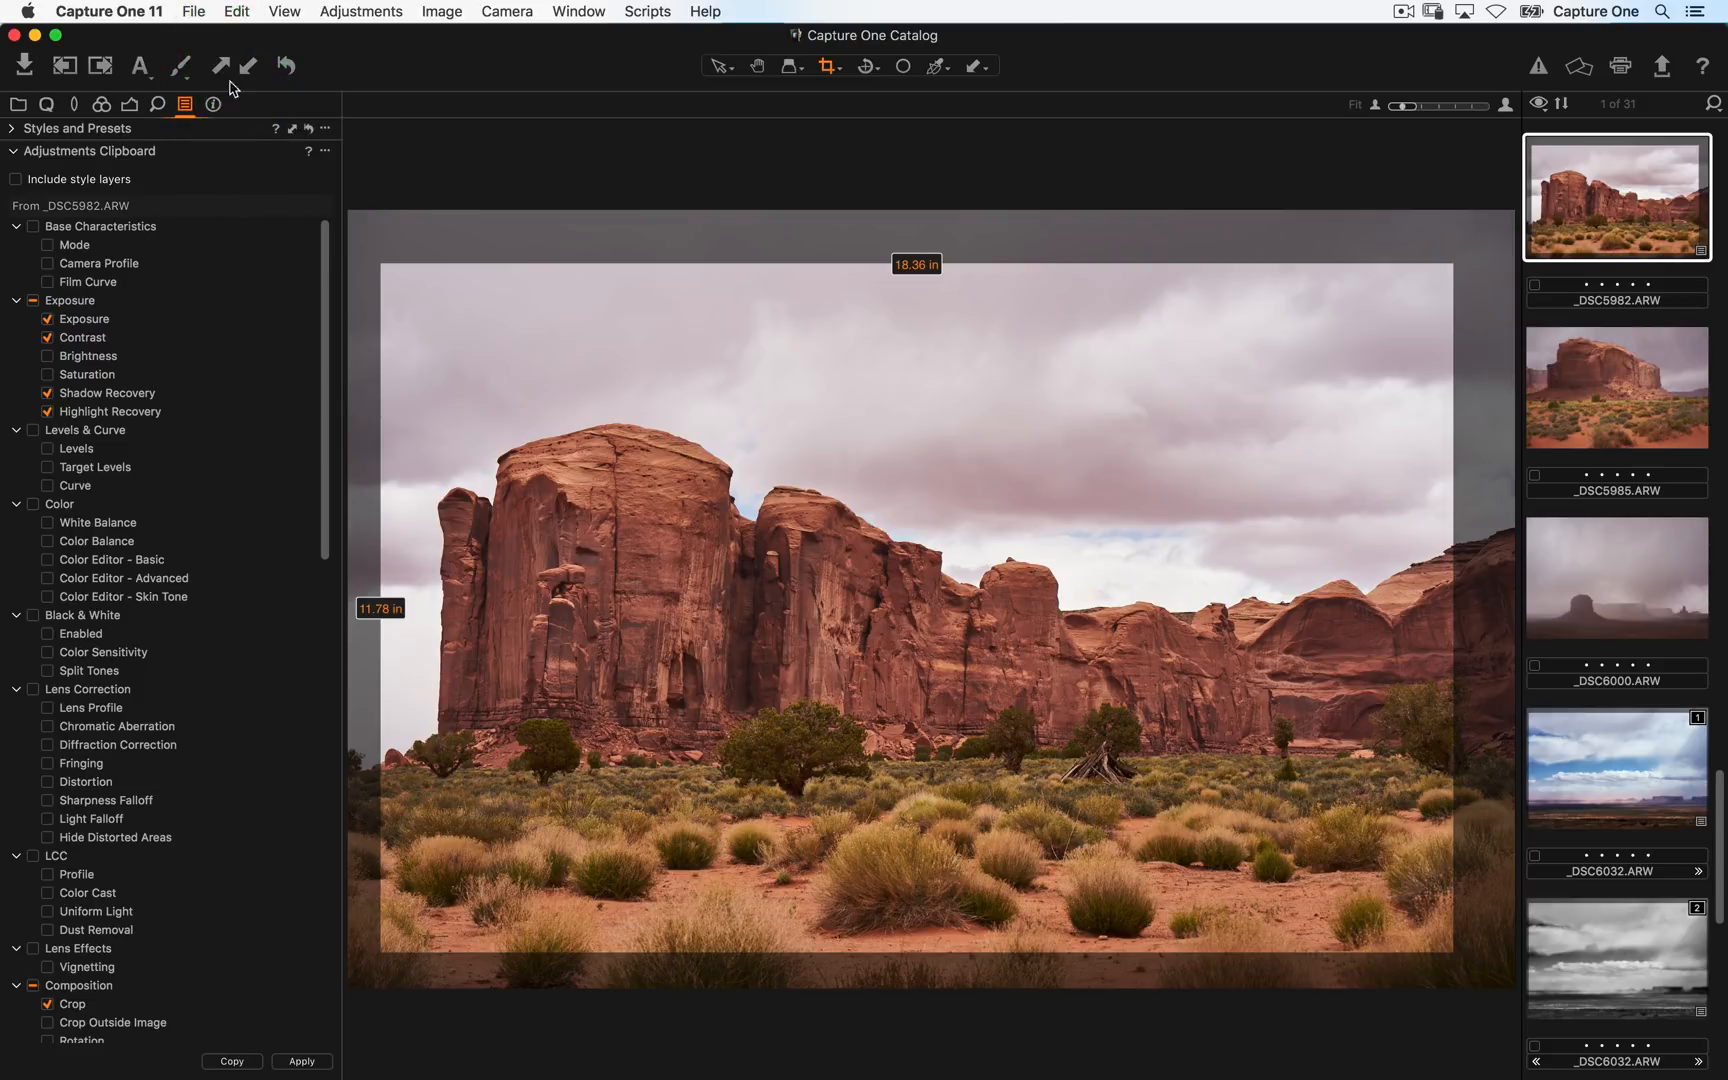
{"action": "scroll", "coordinate": [325, 240], "scroll_direction": "down", "scroll_amount": 3}
{"action": "scroll", "coordinate": [325, 240], "scroll_direction": "up", "scroll_amount": 3}
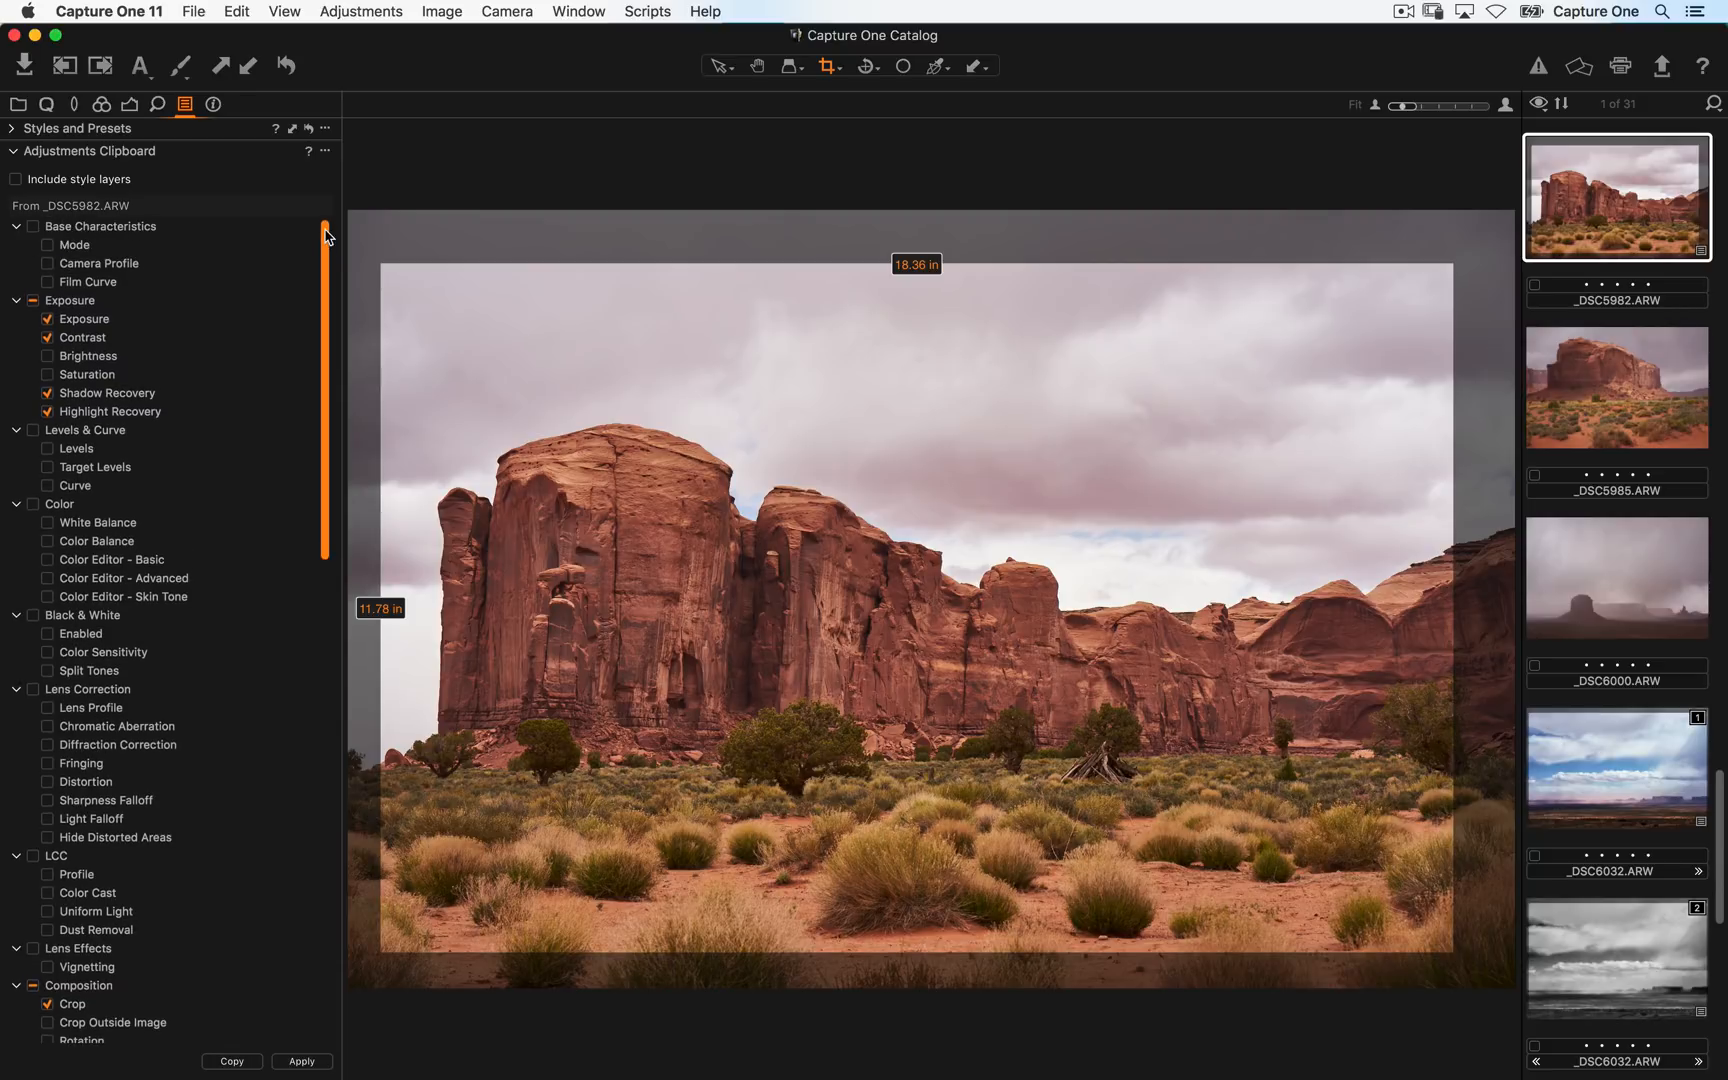
{"action": "scroll", "coordinate": [330, 260], "scroll_direction": "down", "scroll_amount": 15}
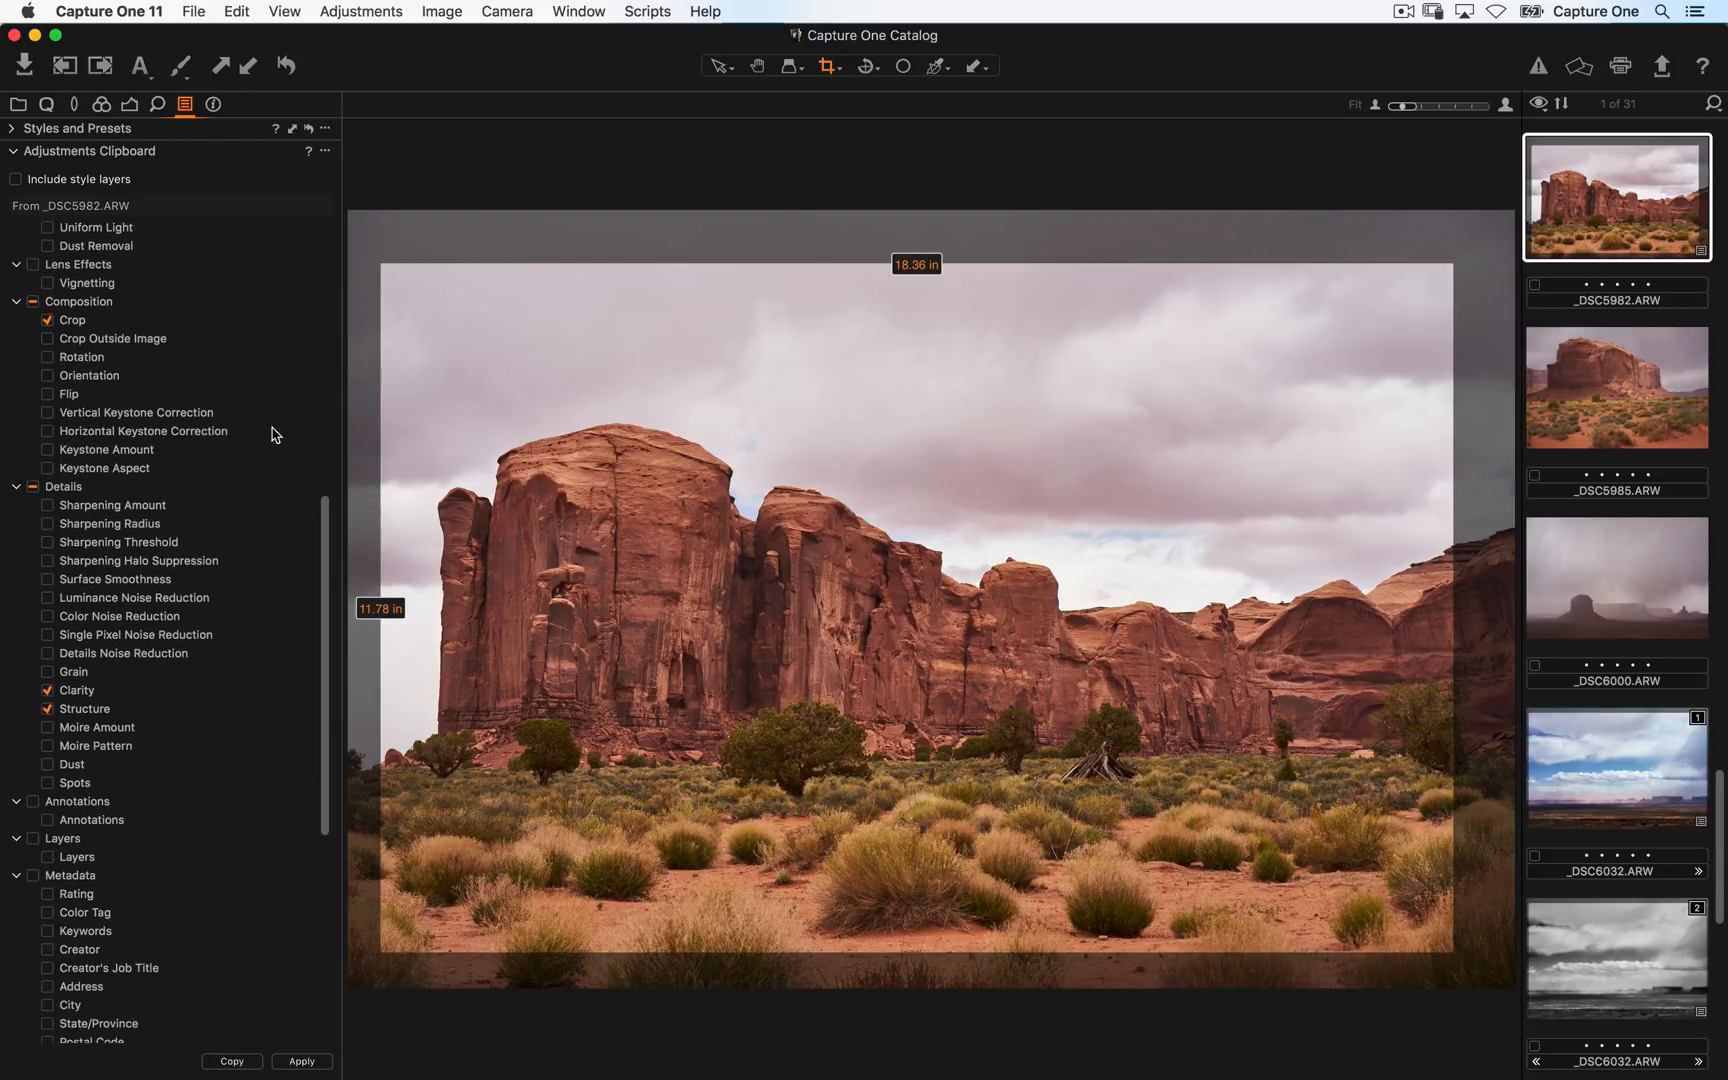
{"action": "left_click", "coordinate": [33, 302]}
{"action": "left_click", "coordinate": [1610, 405], "text": "super"}
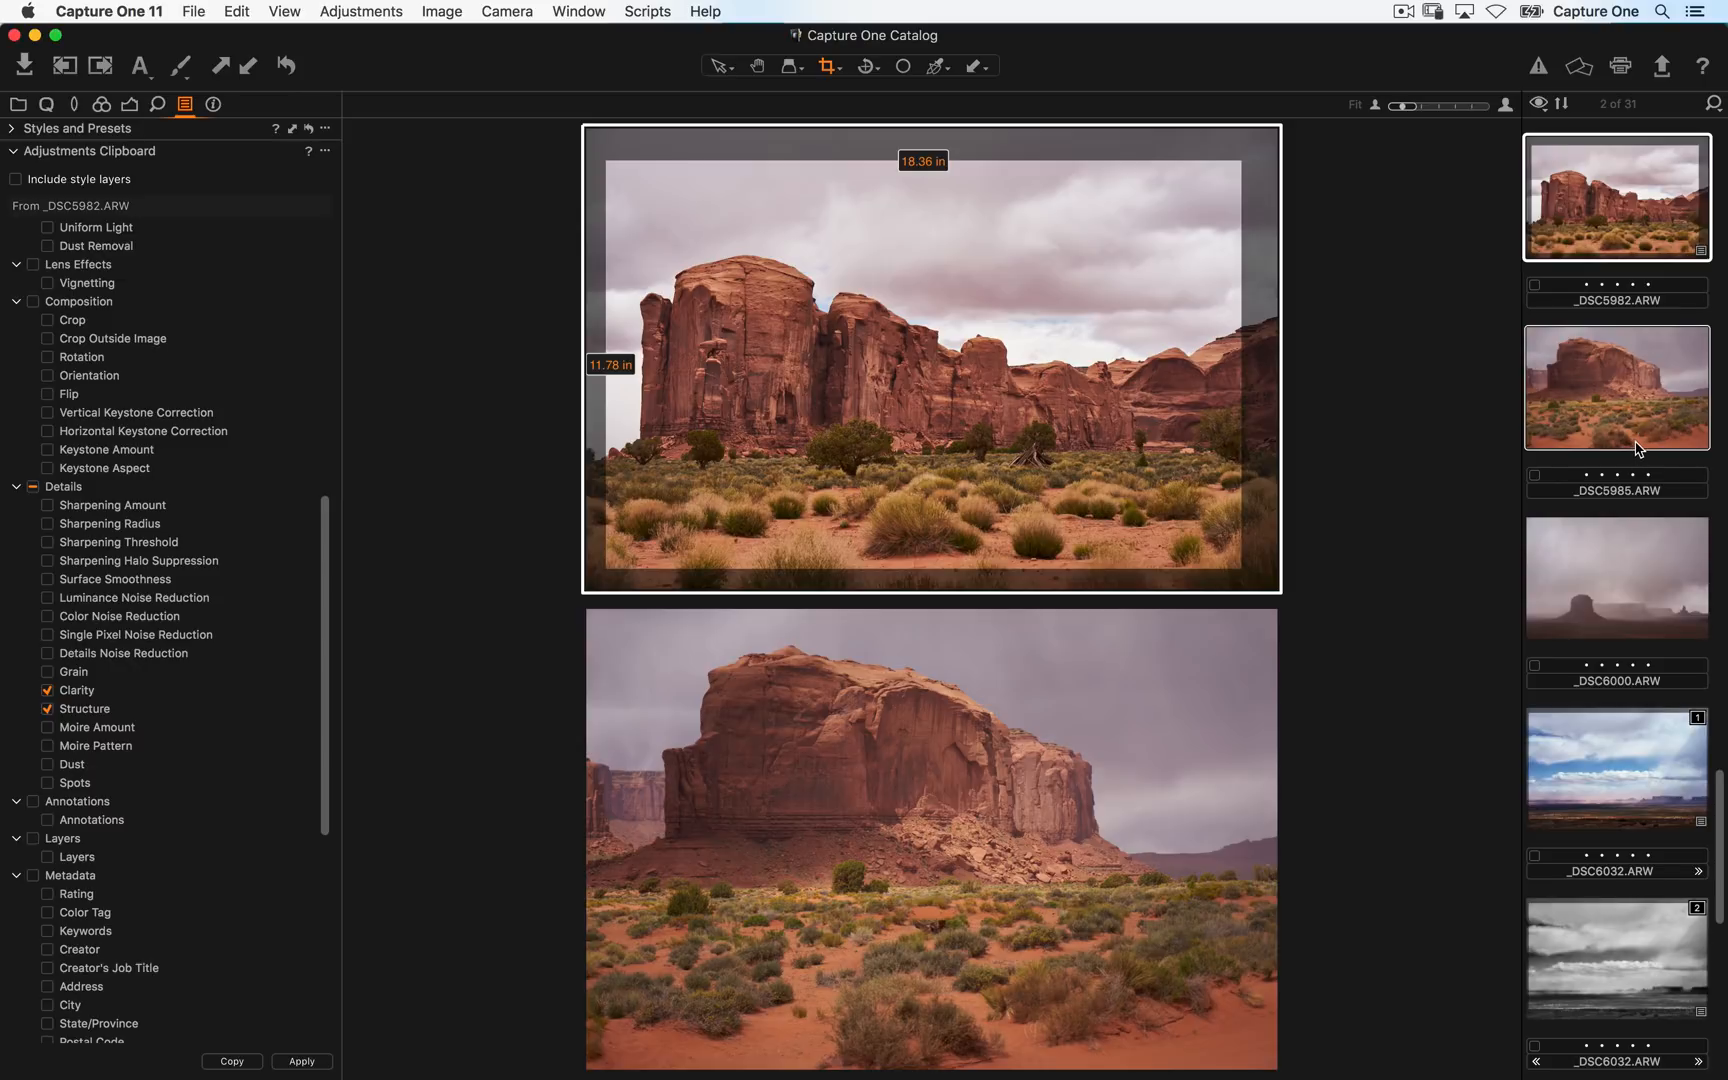
{"action": "left_click", "coordinate": [248, 70]}
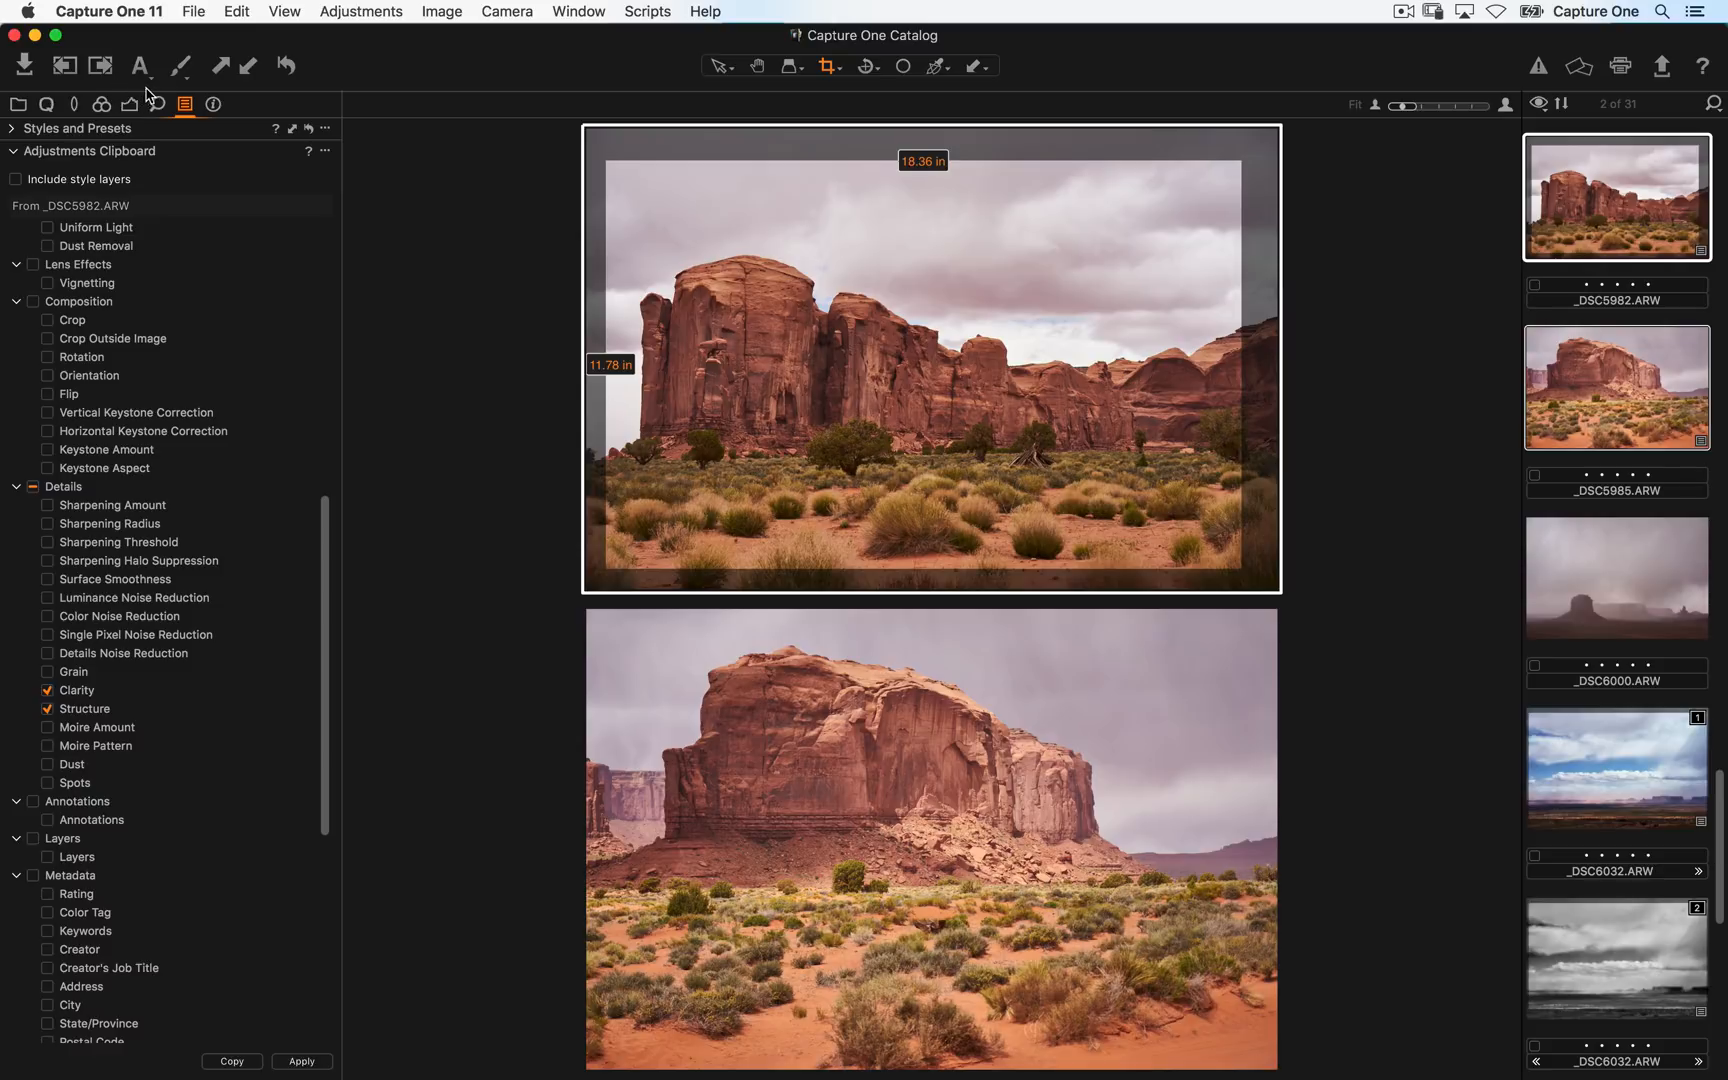
- Copy _DSC5982's crop and apply it to _DSC5985 from the Crop tool
{"action": "left_click", "coordinate": [78, 110]}
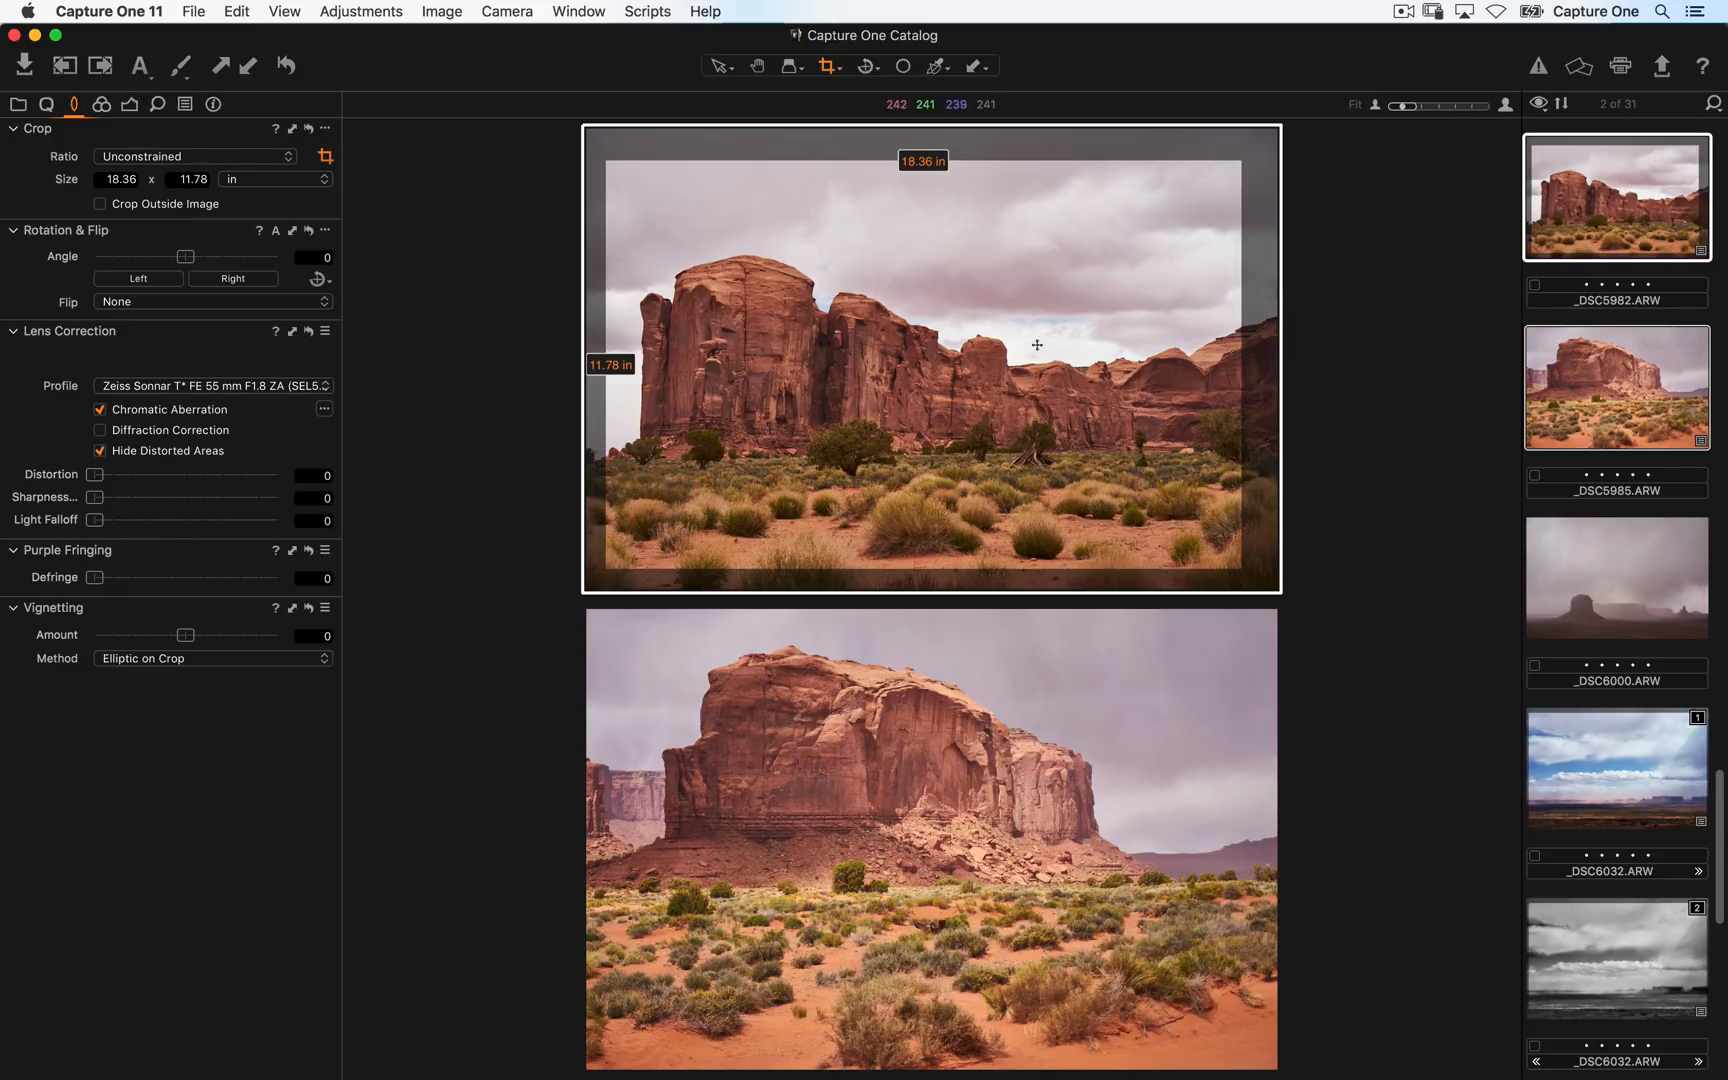
{"action": "left_click", "coordinate": [1018, 289]}
{"action": "left_click", "coordinate": [291, 134]}
{"action": "left_click", "coordinate": [291, 130]}
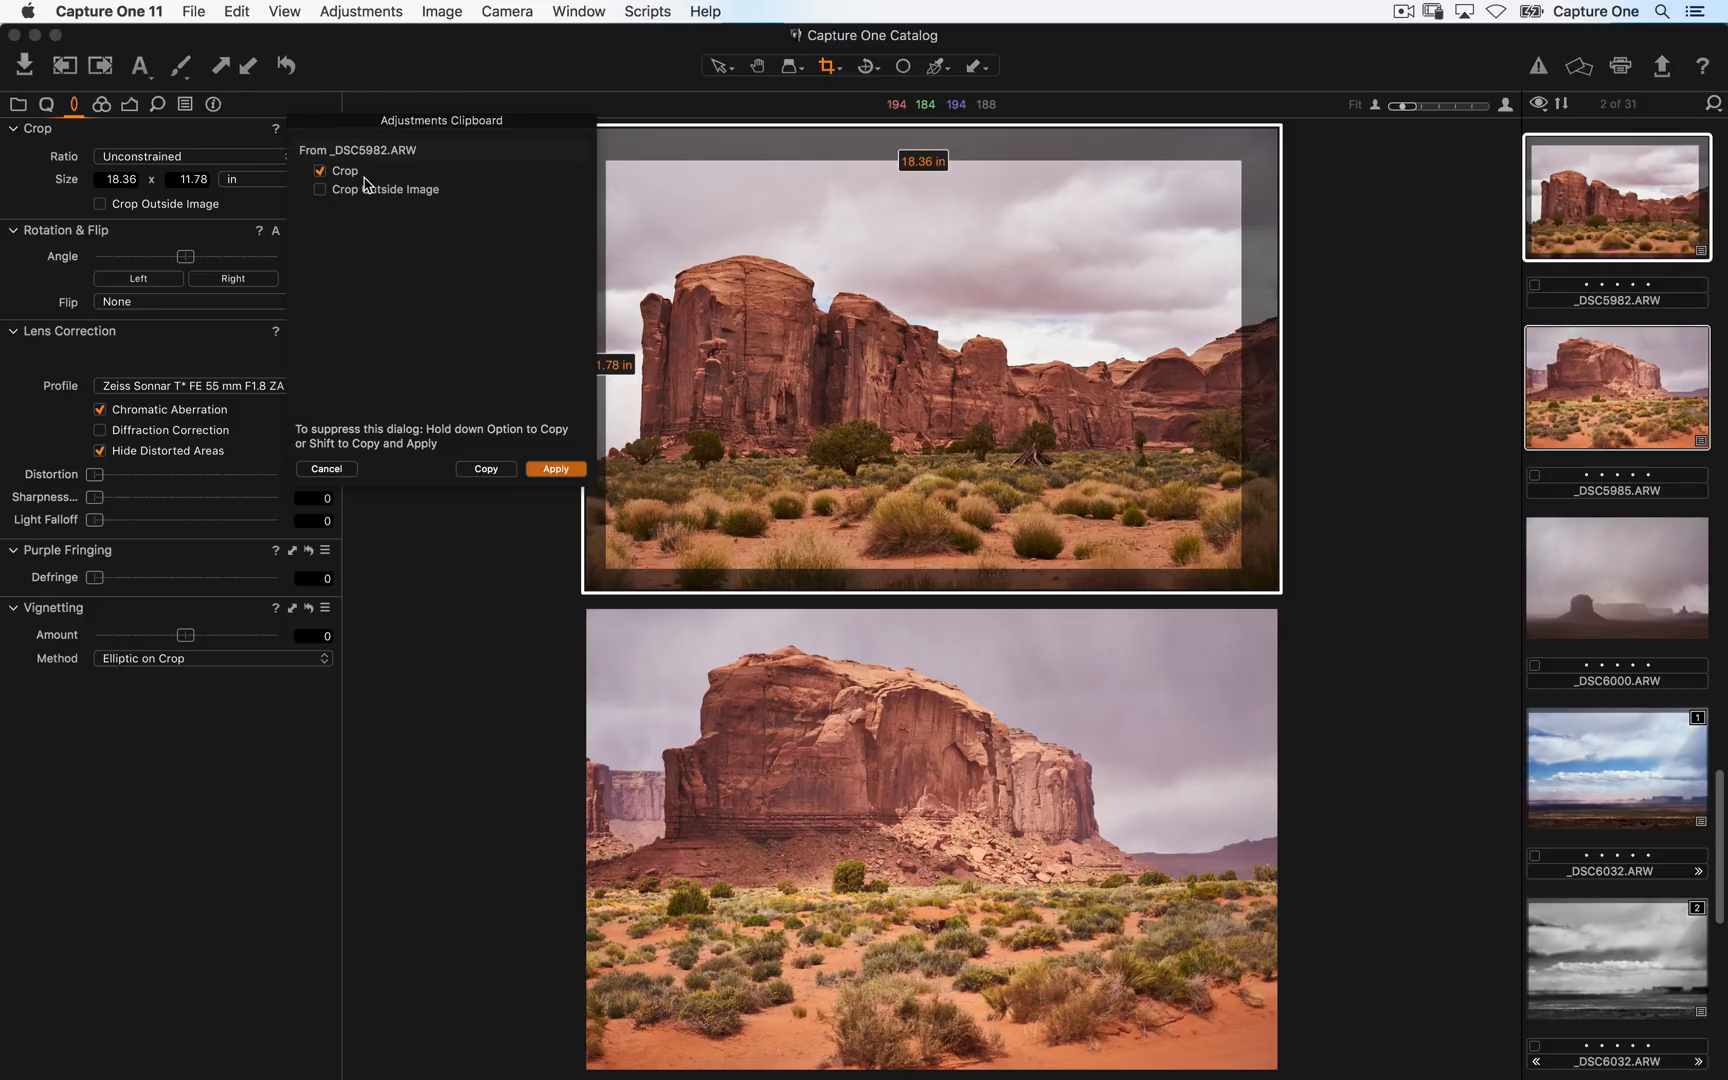
{"action": "left_click", "coordinate": [558, 471]}
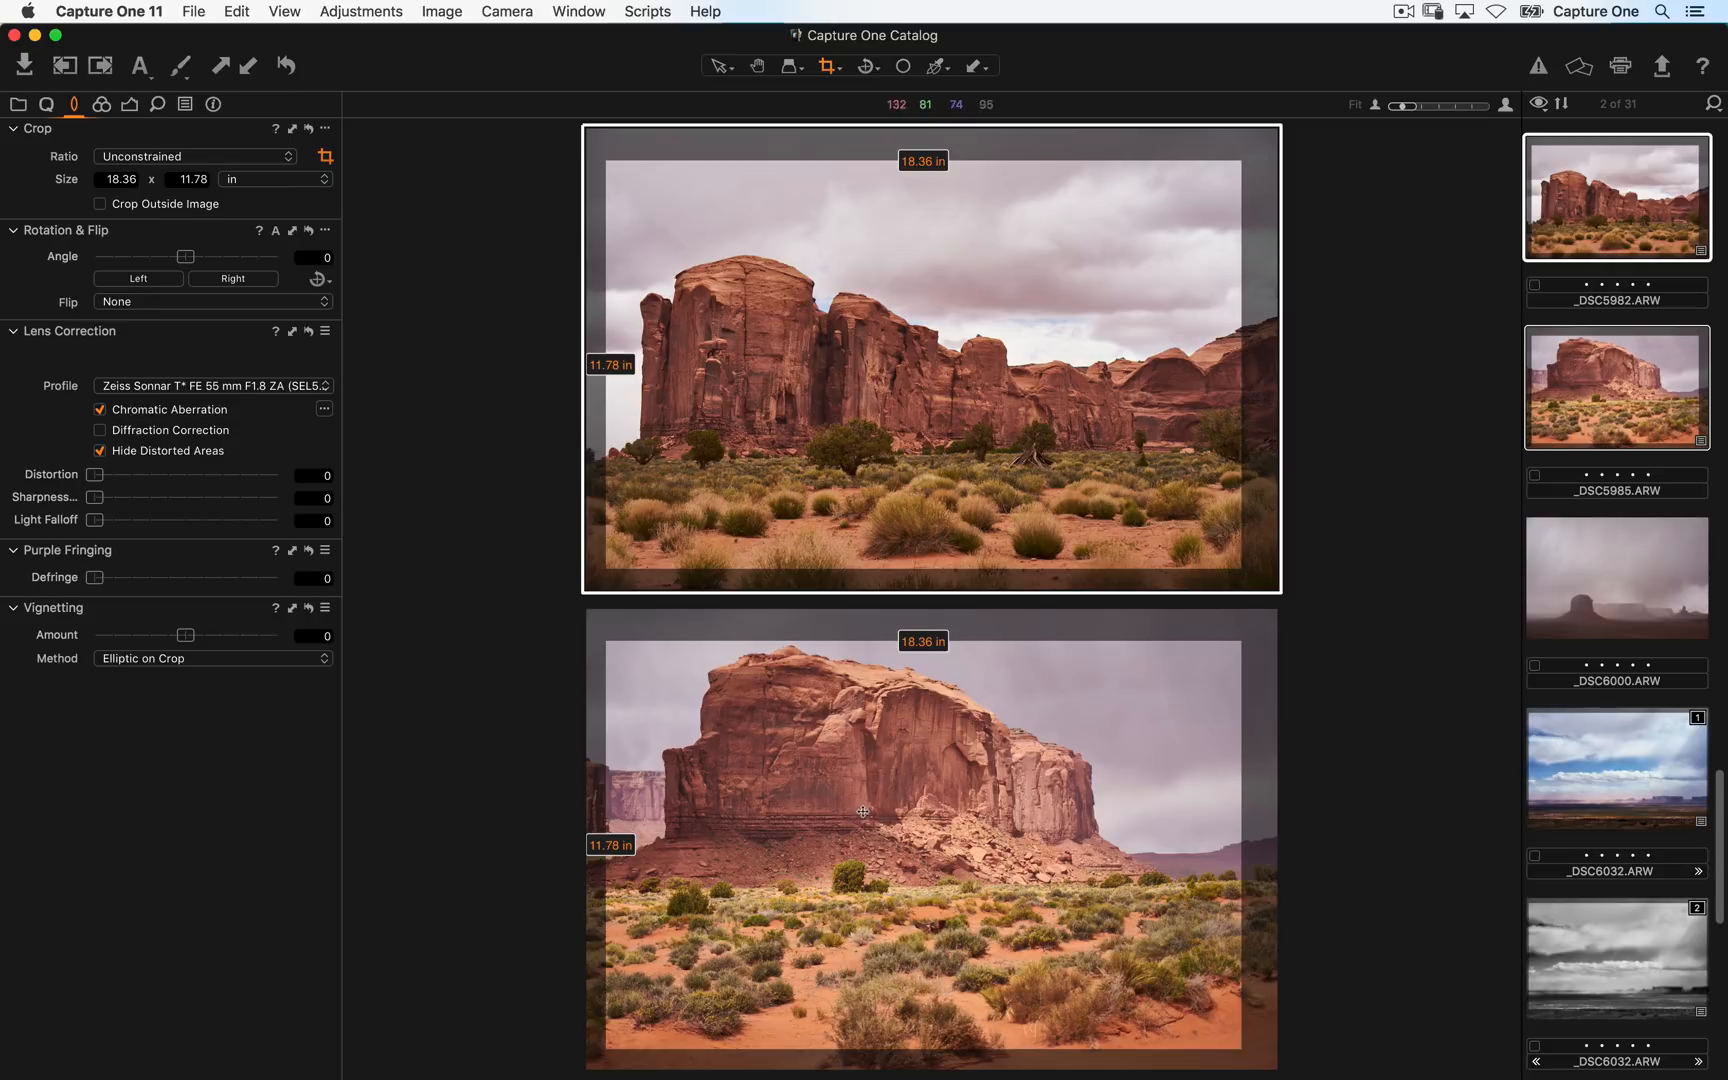
- Shrink _DSC5982's crop to about 10.63 x 10.04 in and apply the crop to _DSC5985
{"action": "left_click_drag", "start_coordinate": [1243, 567], "coordinate": [903, 457]}
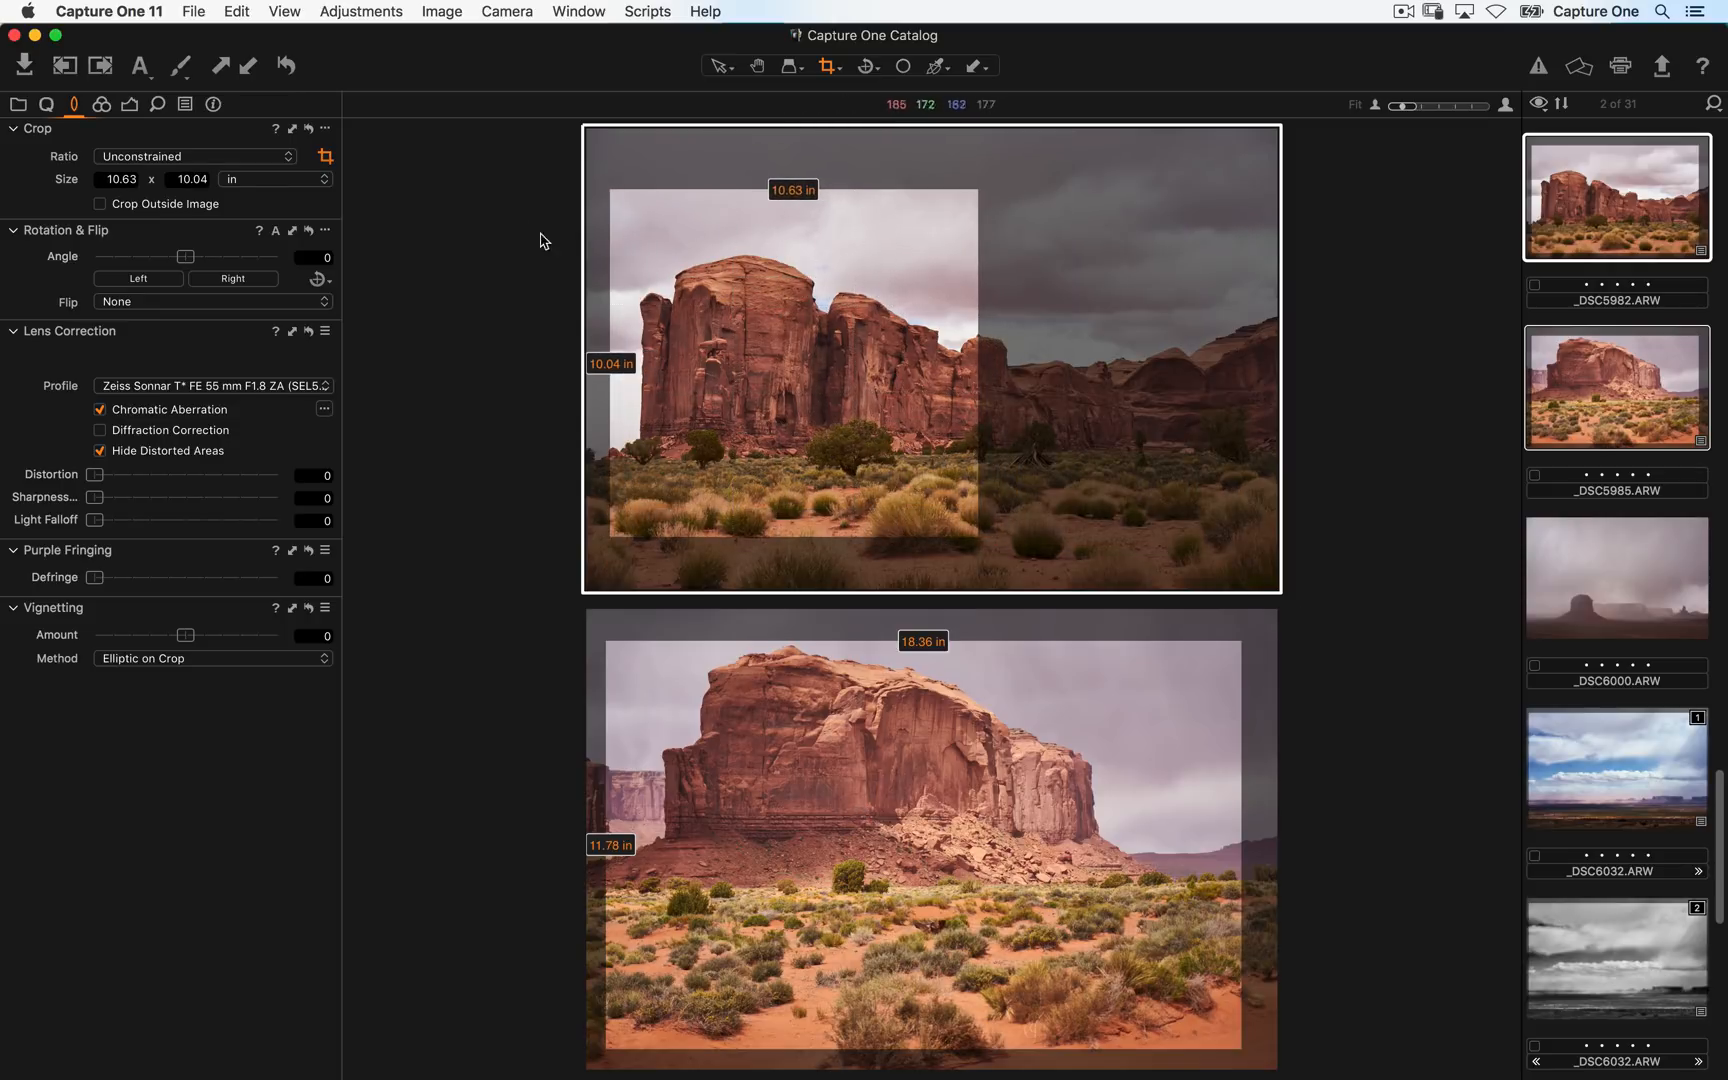
{"action": "left_click", "coordinate": [292, 130]}
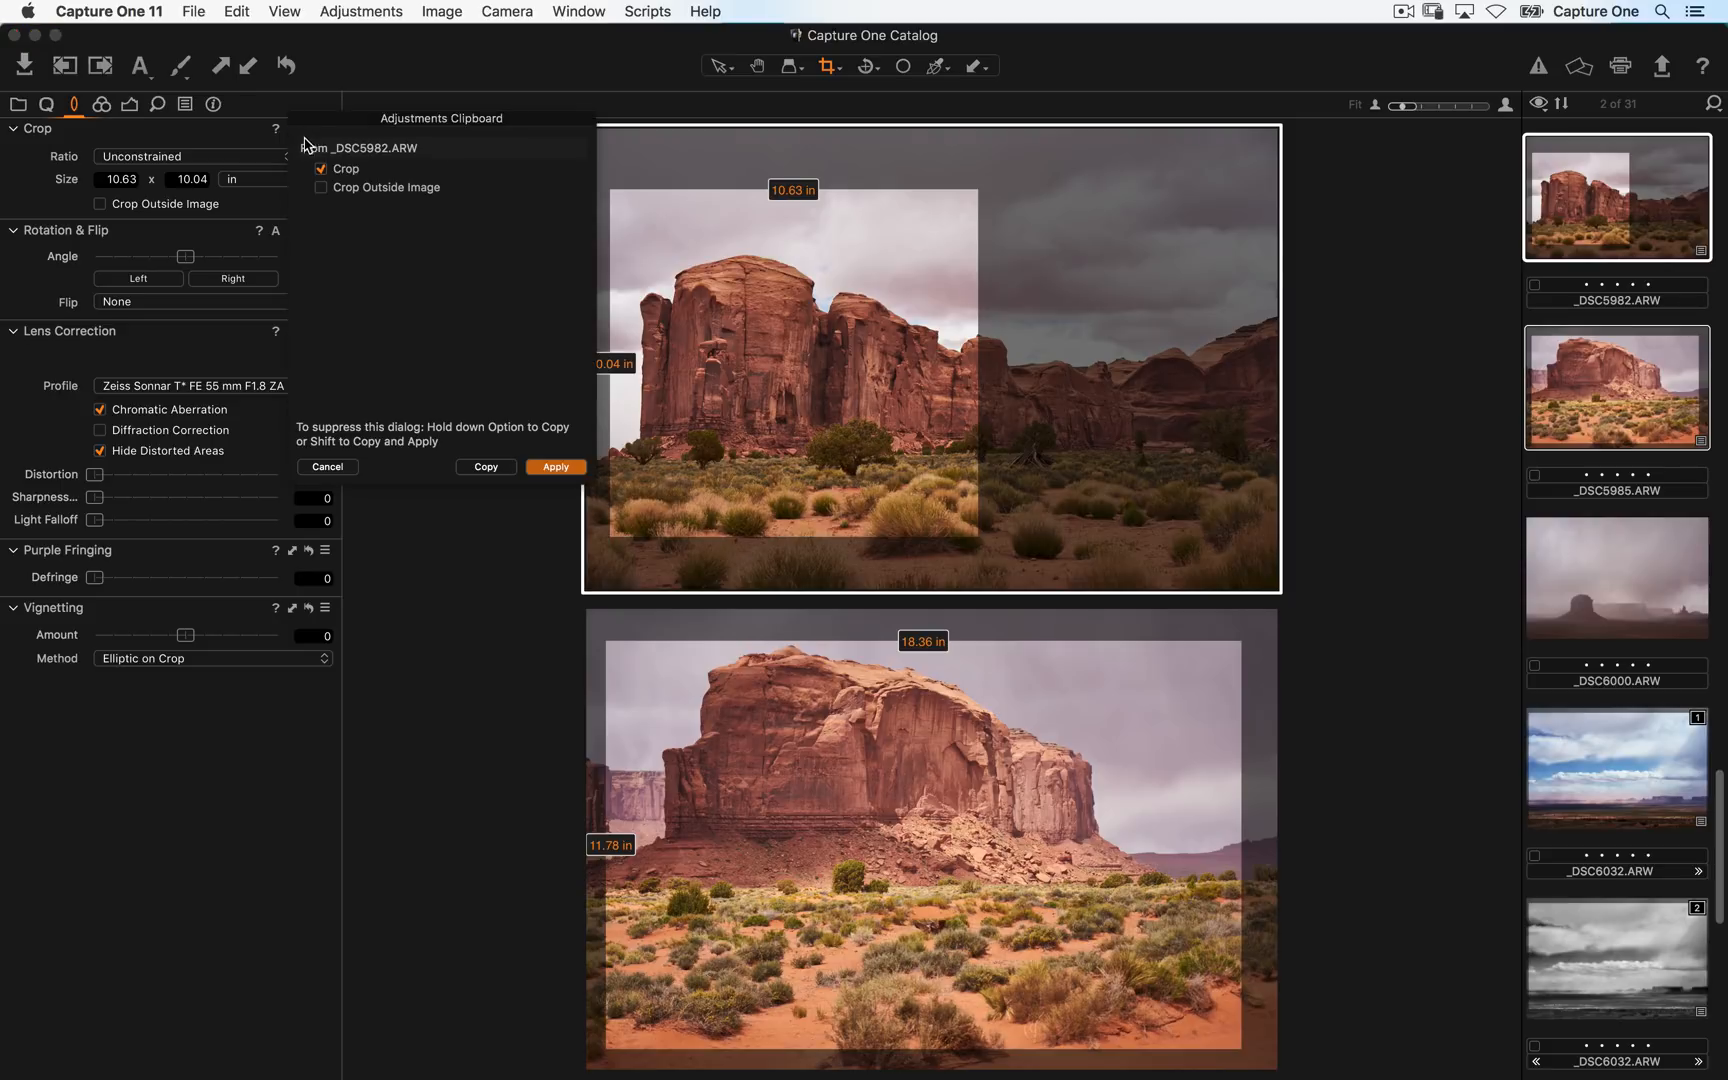
{"action": "left_click", "coordinate": [556, 467]}
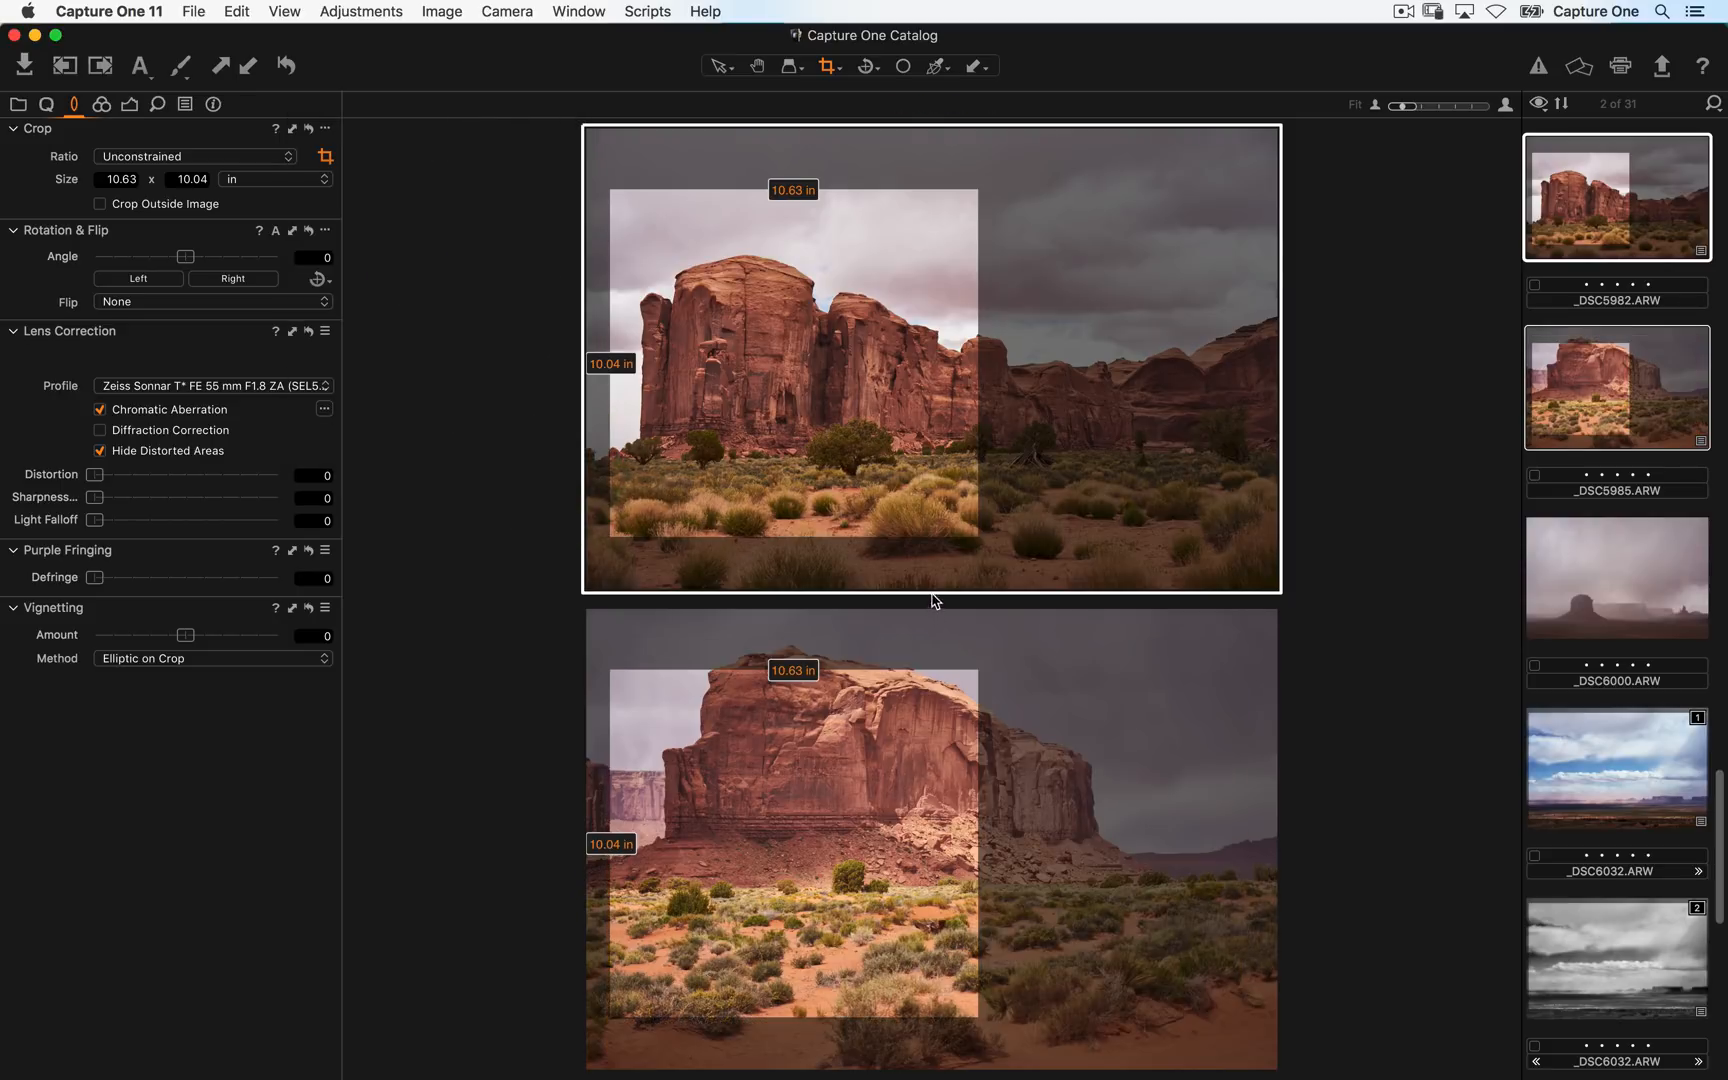
- Widen _DSC5982's crop to about 17.94 x 10.39 in, undoing an accidental rotation
{"action": "left_click_drag", "start_coordinate": [979, 536], "coordinate": [1198, 548]}
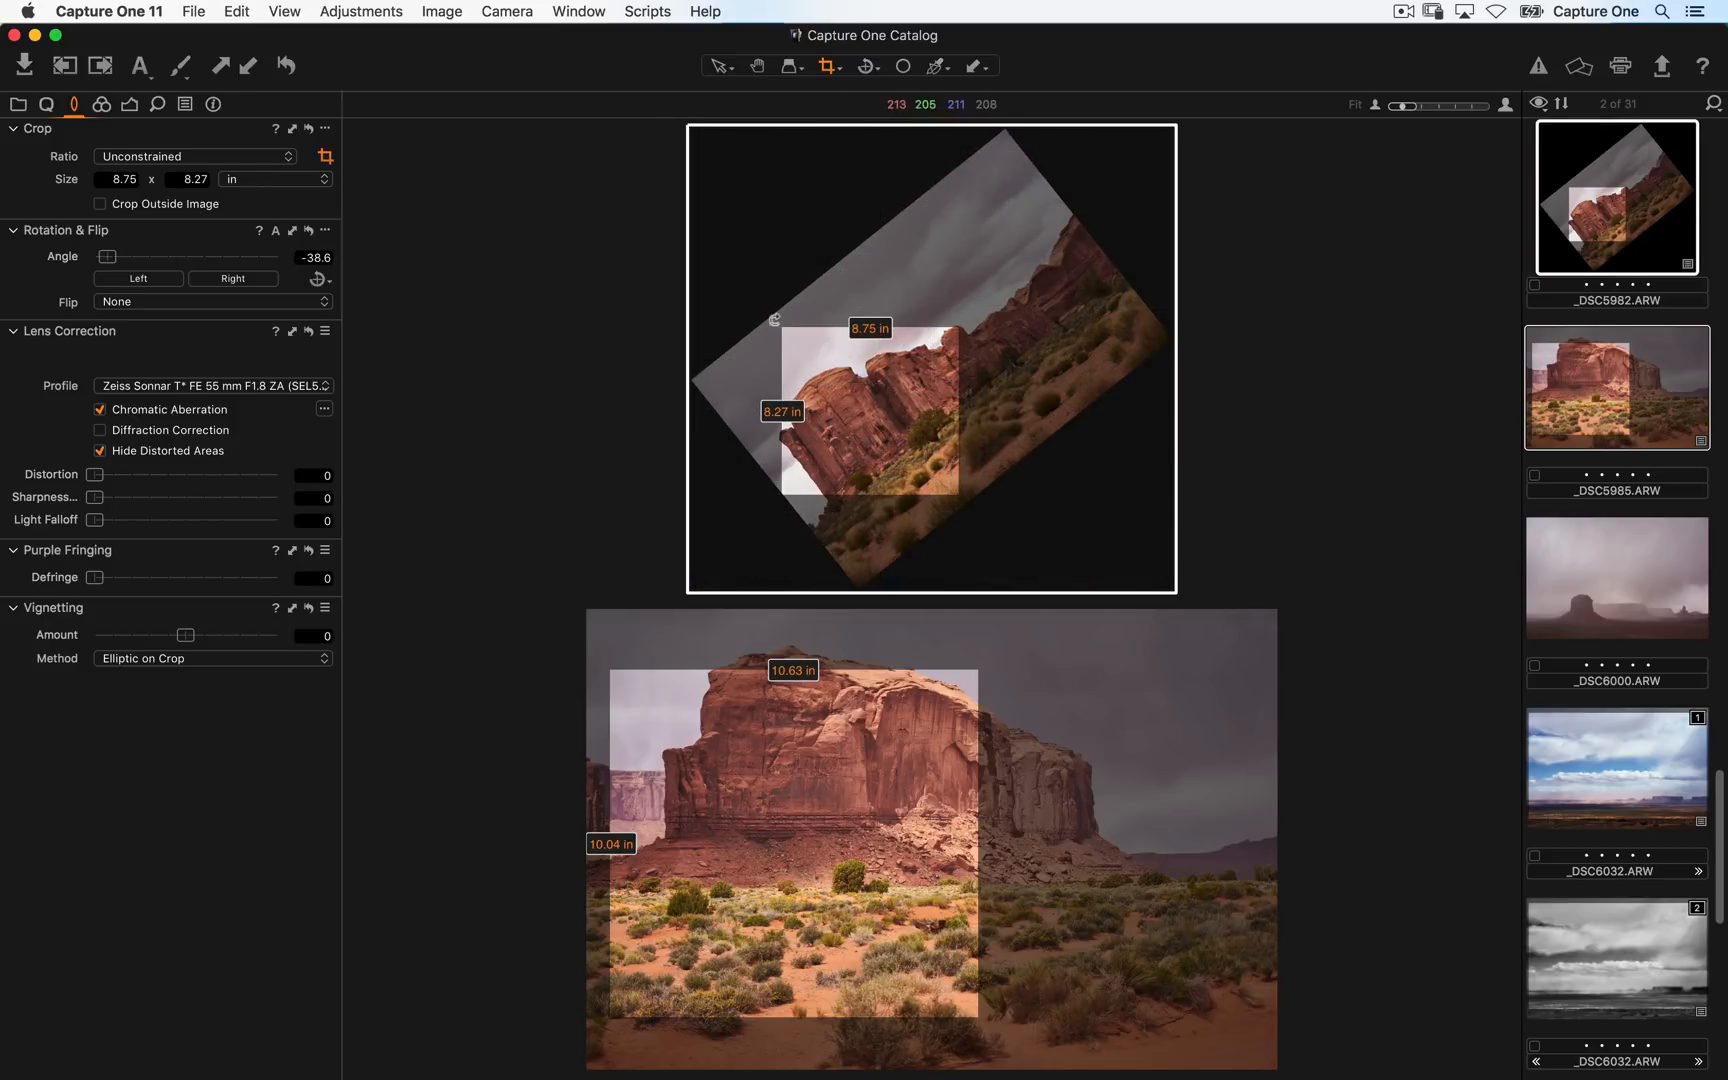
{"action": "key", "text": "super+z"}
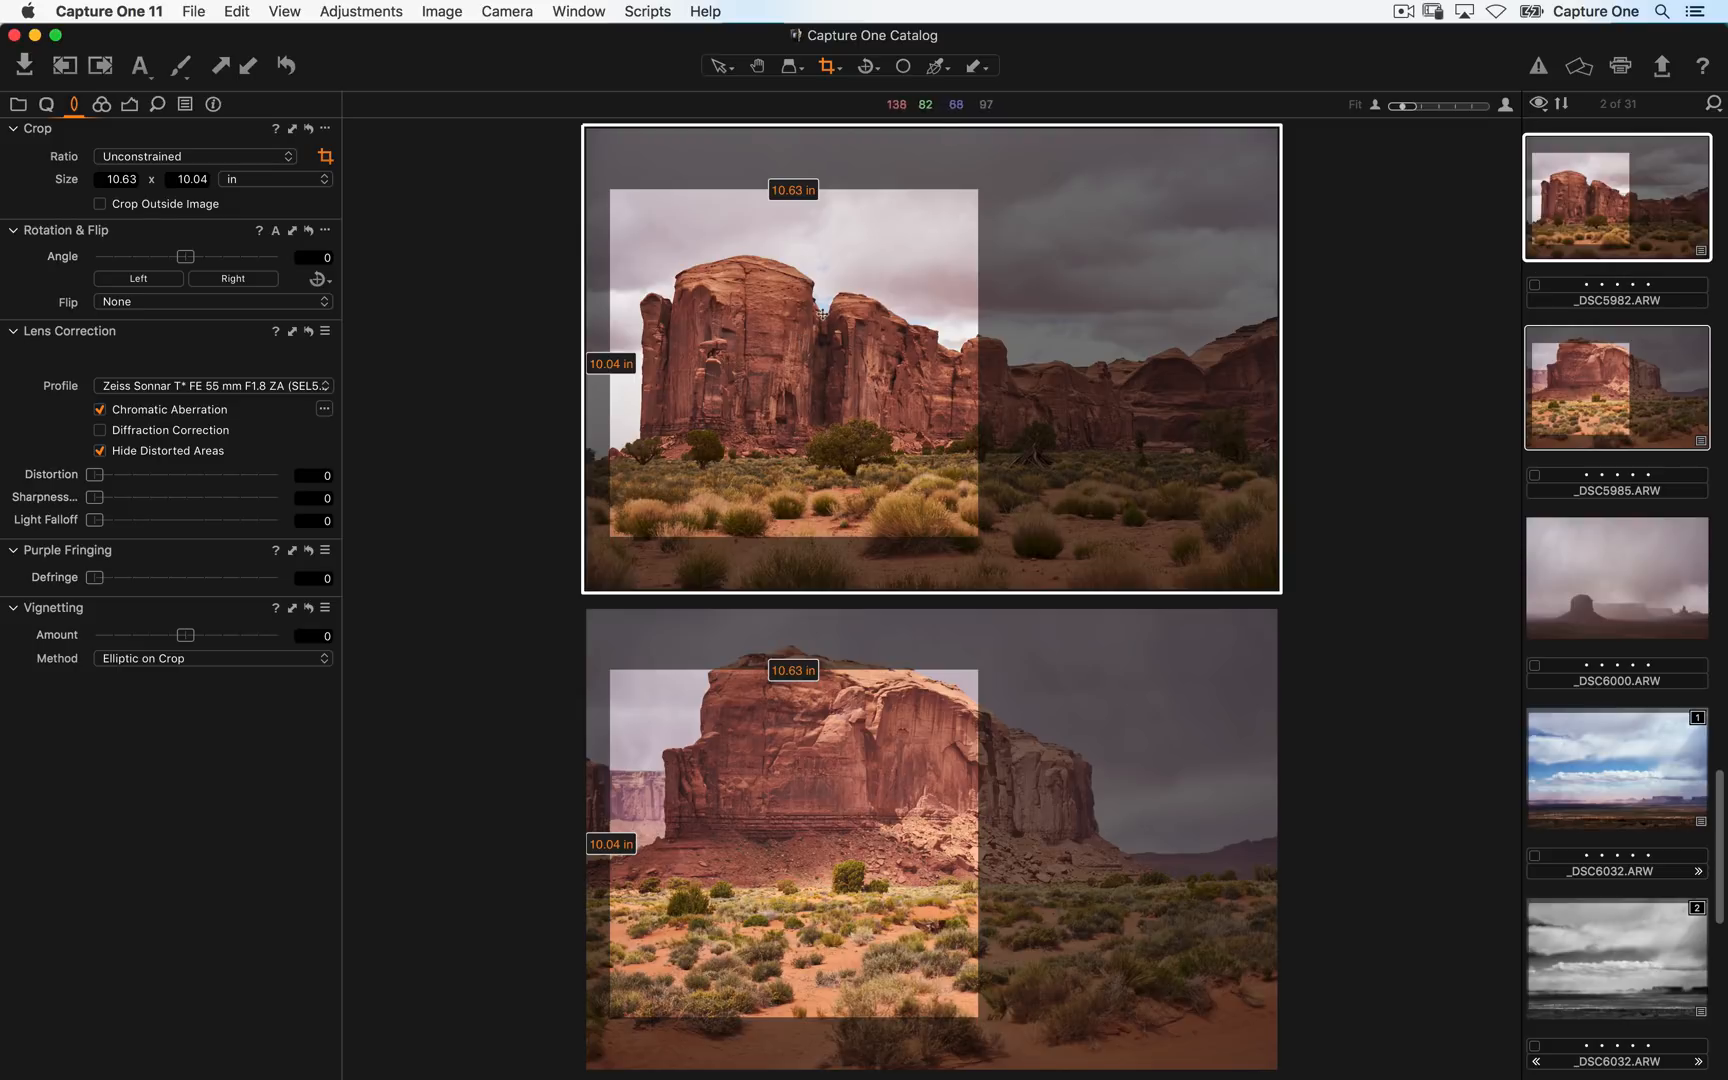
{"action": "left_click_drag", "start_coordinate": [976, 538], "coordinate": [1230, 549]}
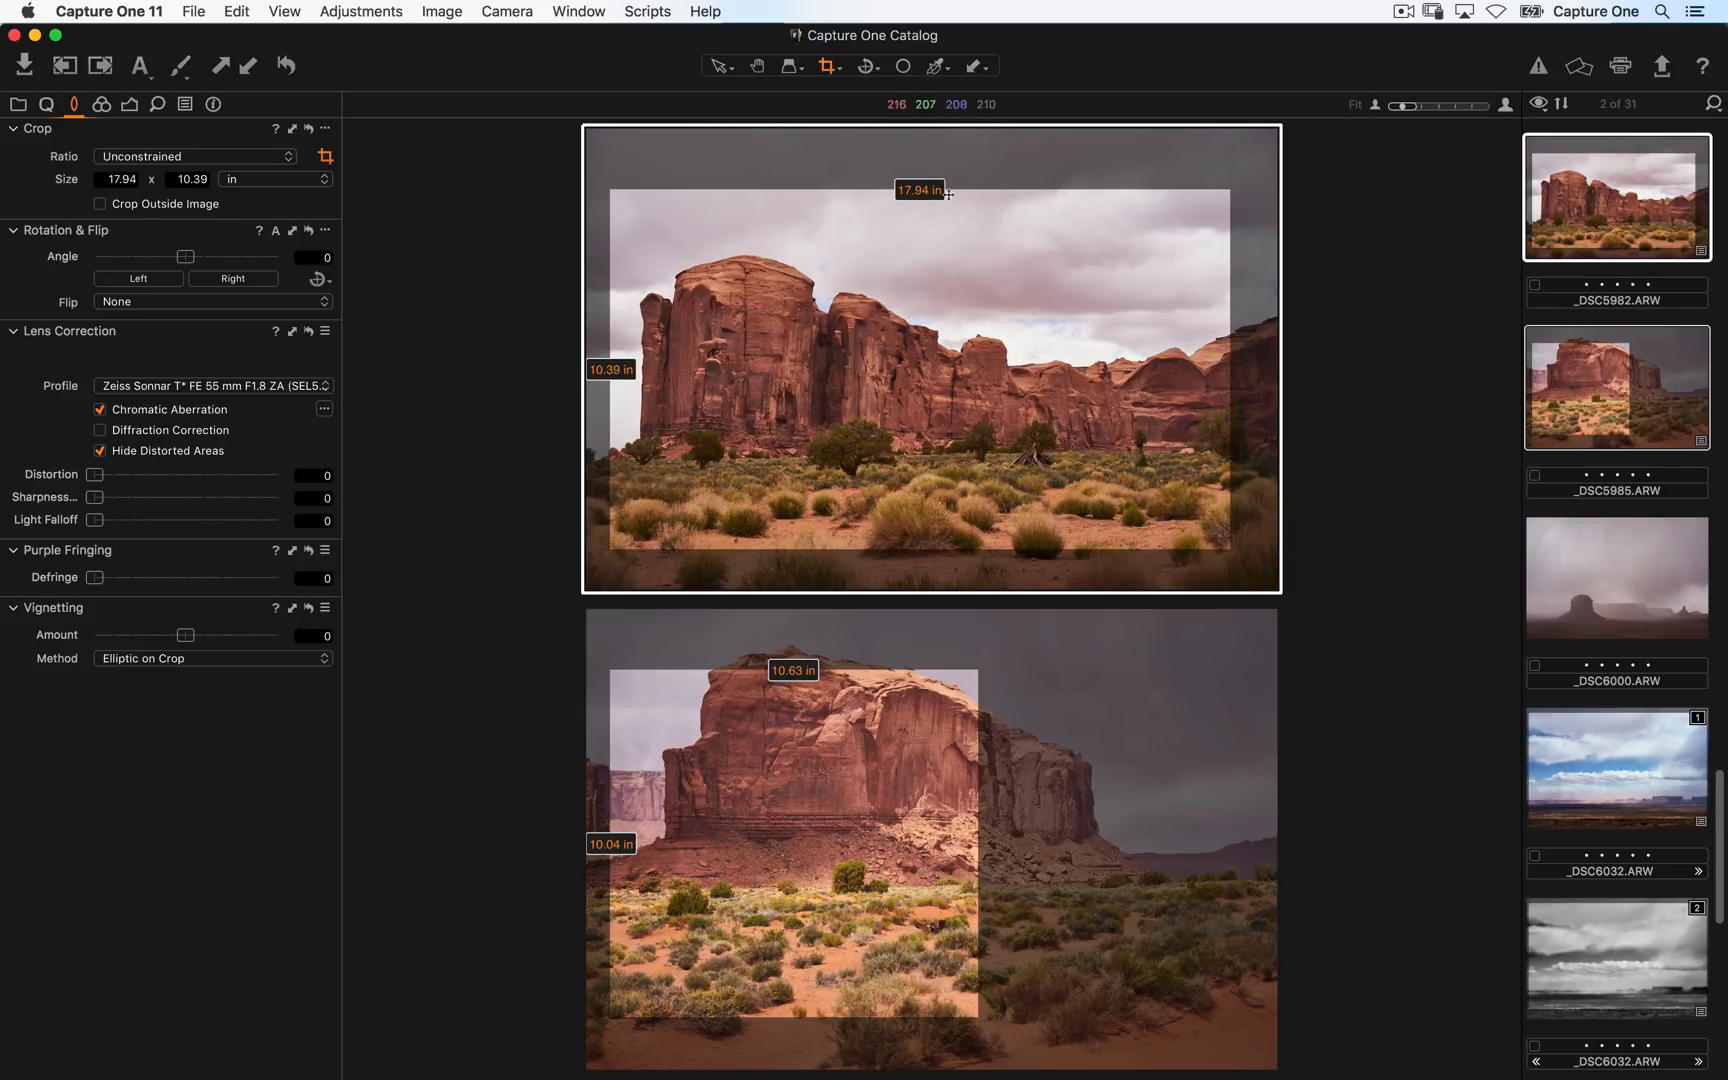
- Apply the 17.94 x 10.39 in crop to _DSC5985 as well
{"action": "left_click", "coordinate": [833, 77]}
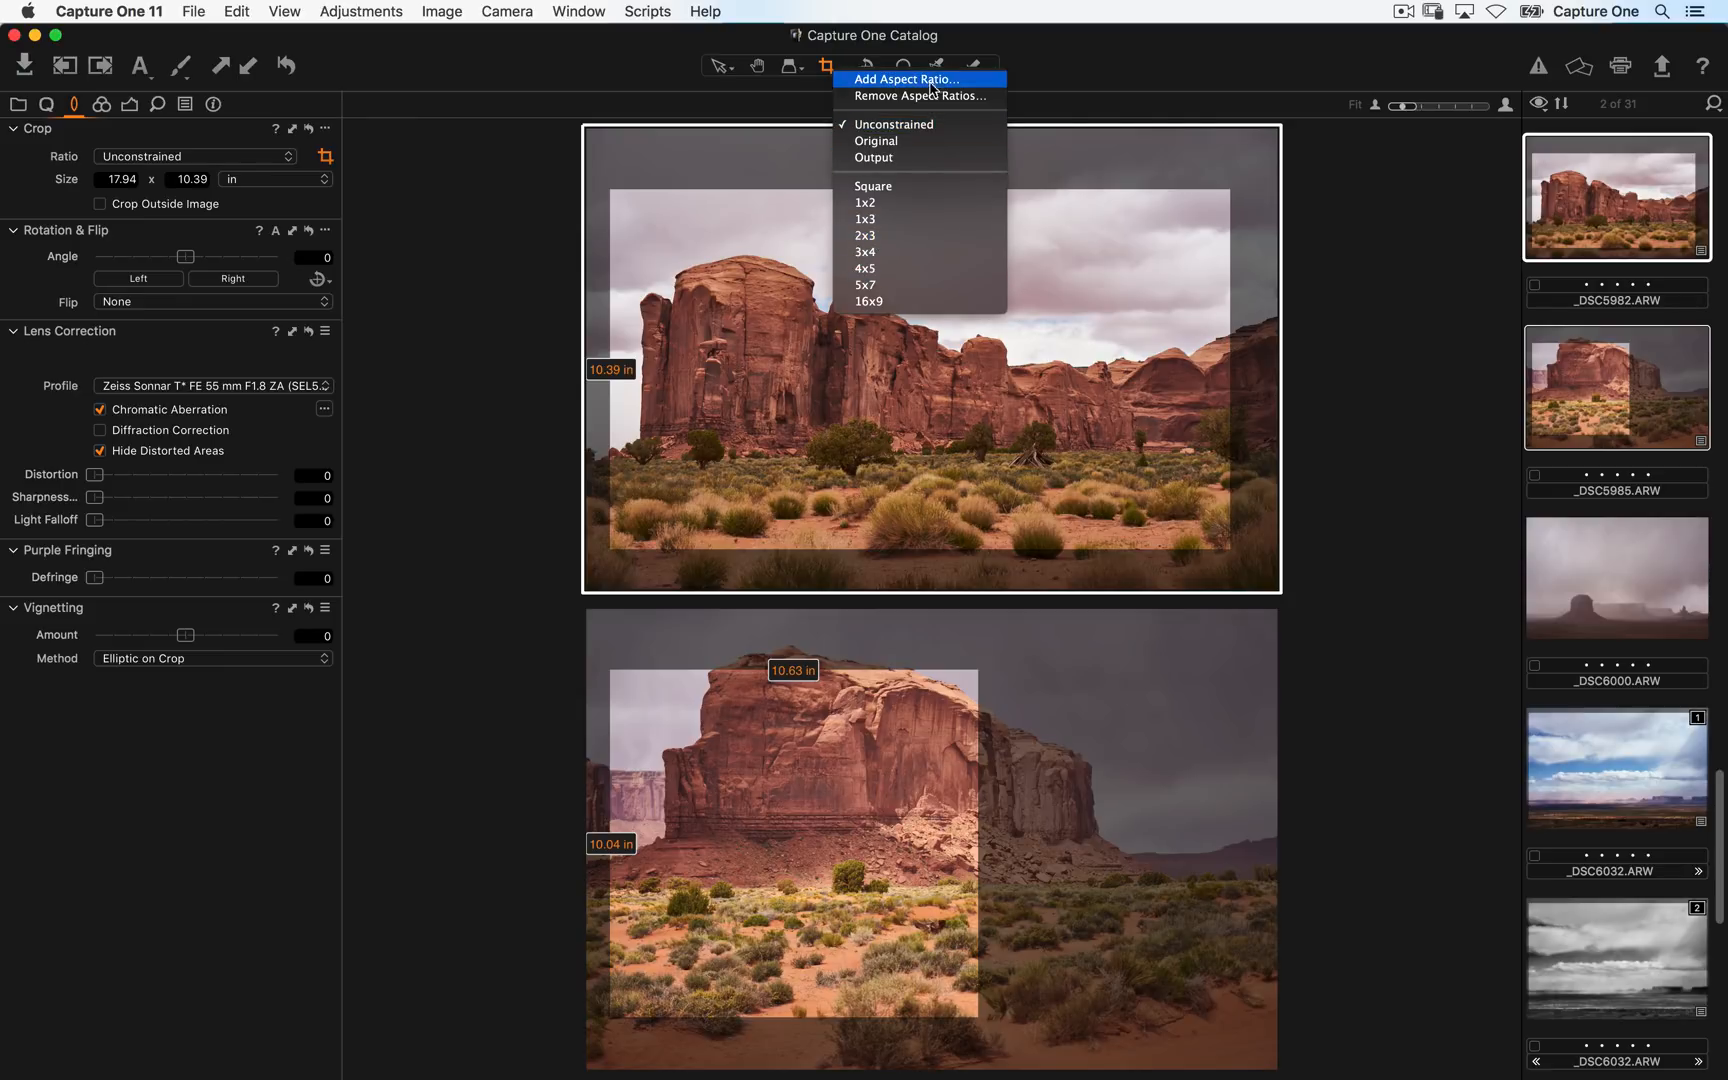
{"action": "left_click", "coordinate": [1052, 63]}
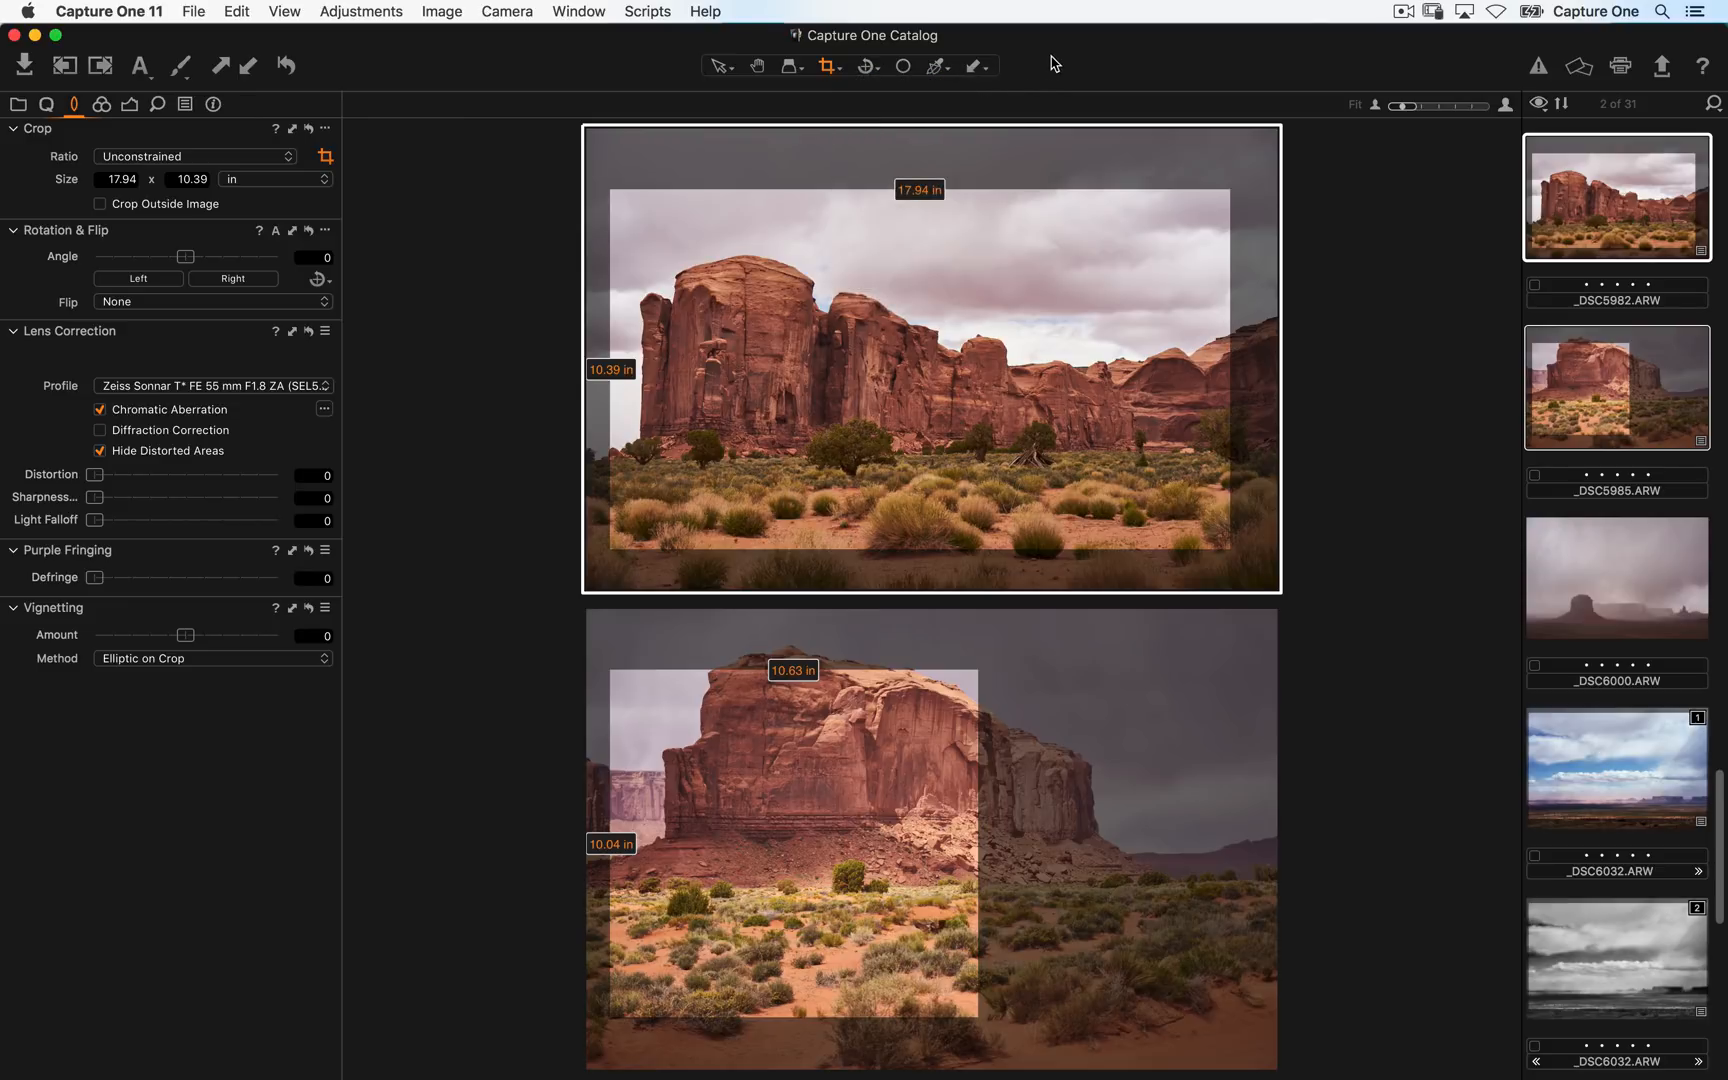
{"action": "left_click", "coordinate": [283, 160]}
{"action": "left_click", "coordinate": [292, 129]}
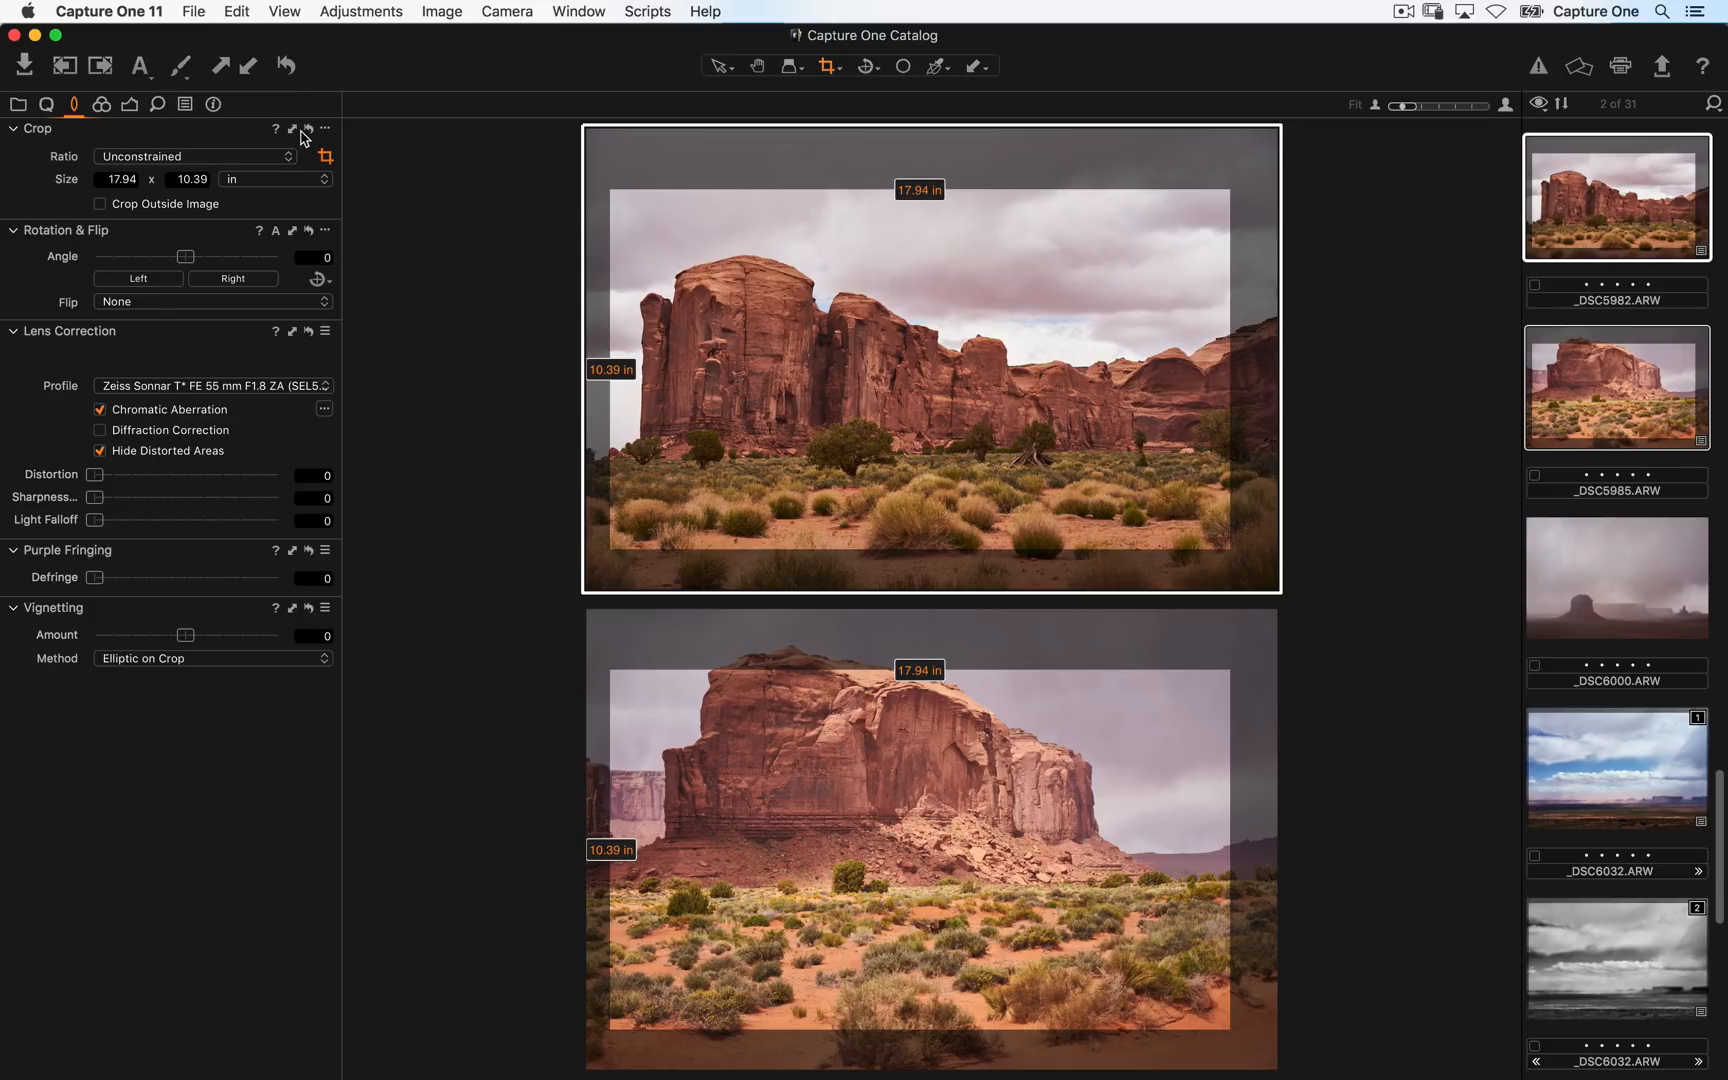
- Set _DSC5982's Saturation to -100 for a black-and-white look
{"action": "left_click", "coordinate": [131, 101]}
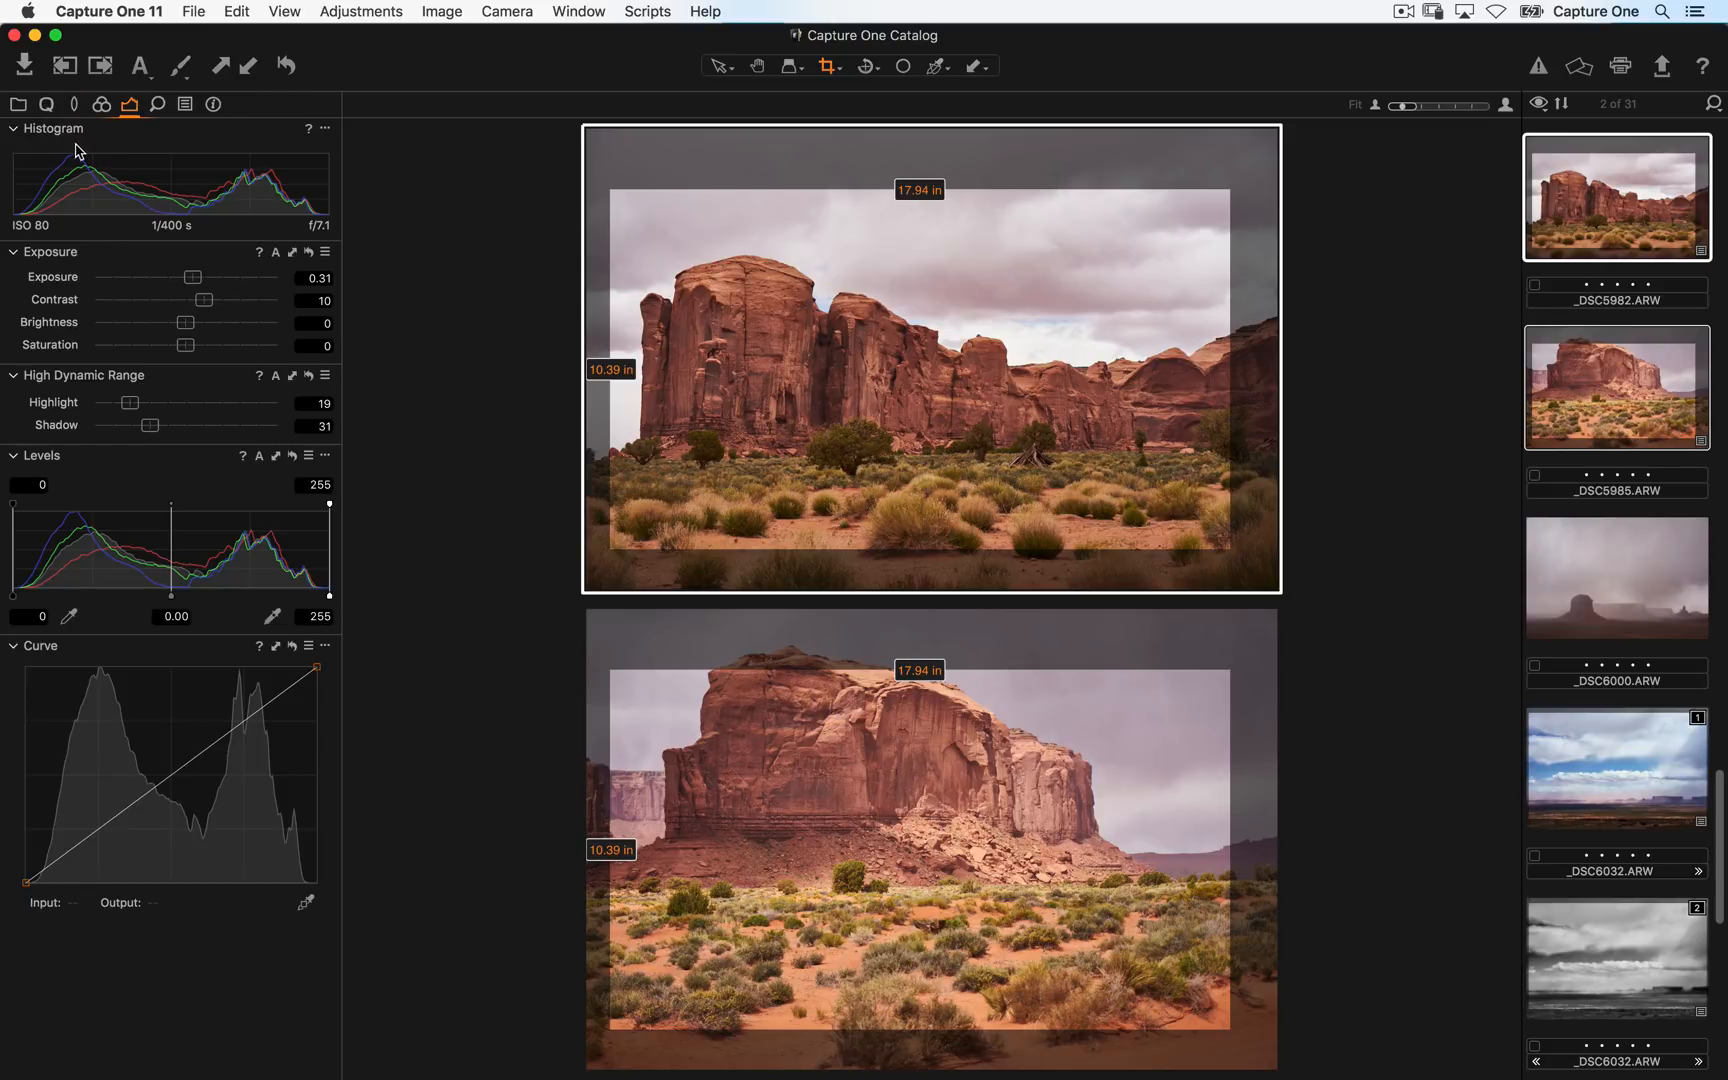
{"action": "left_click_drag", "start_coordinate": [187, 346], "coordinate": [82, 362]}
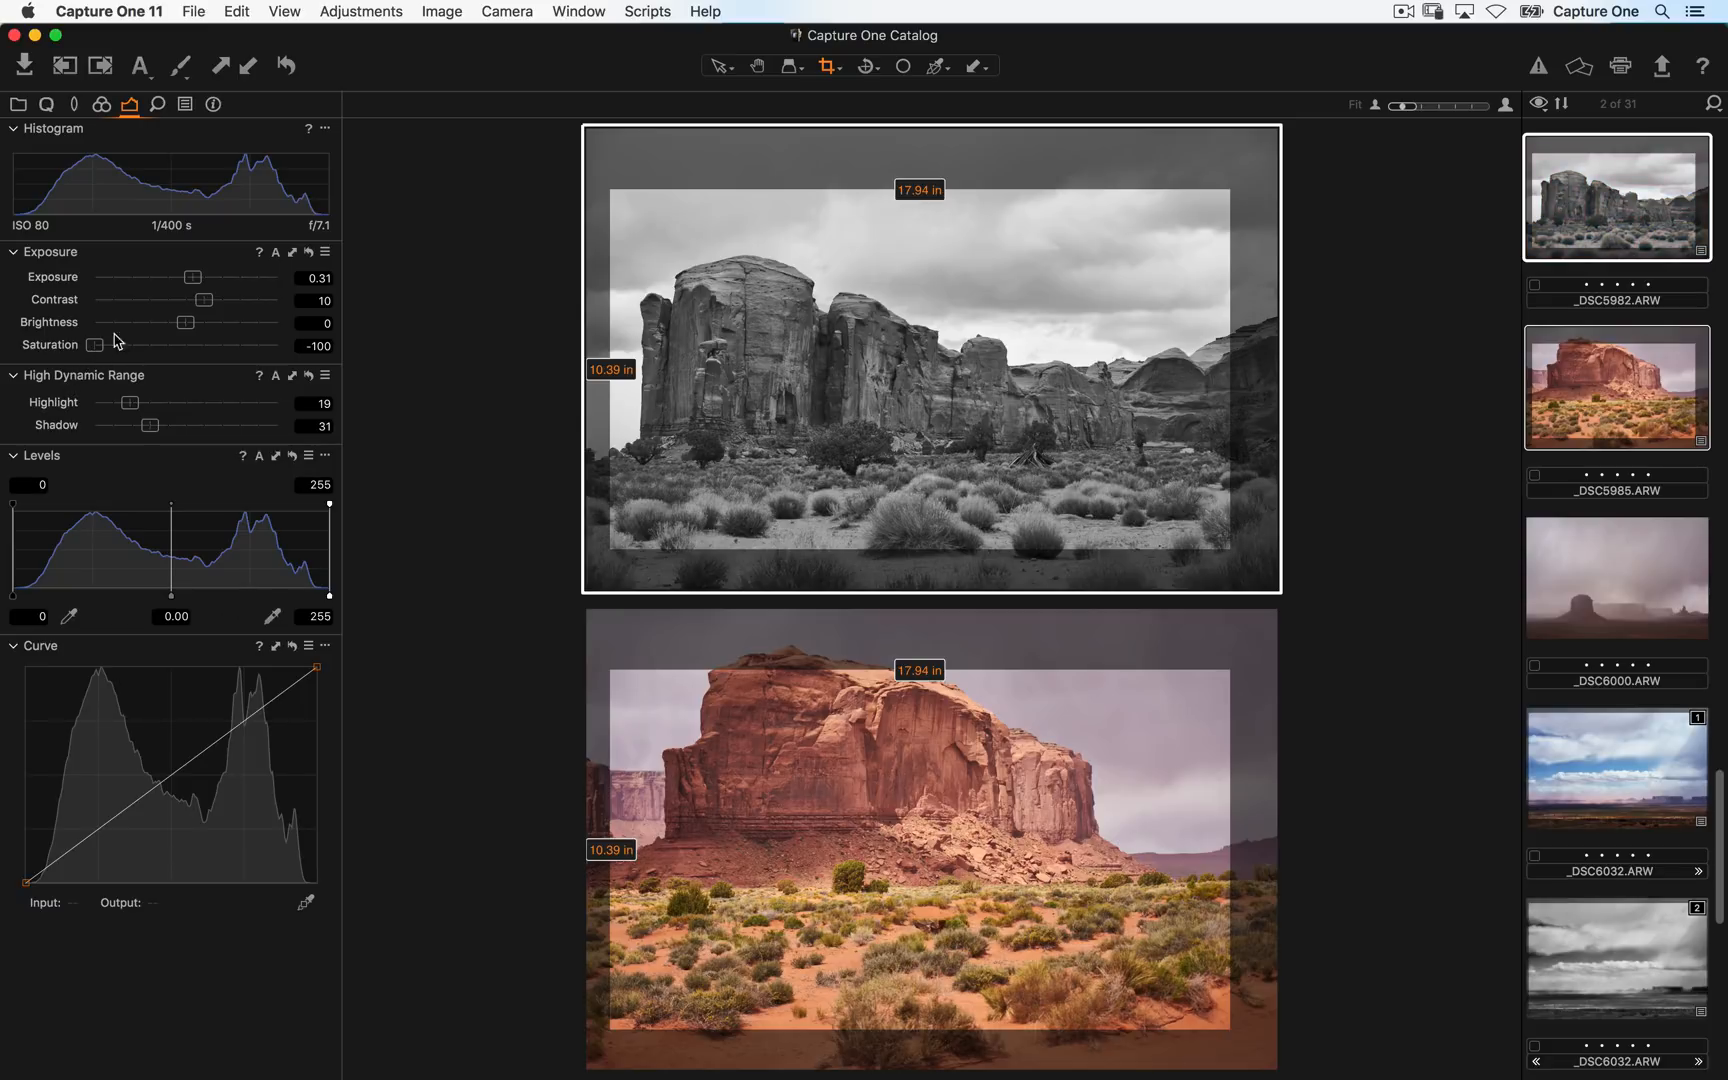
- Apply the Exposure settings to _DSC5985 and set _DSC5982's Saturation to 45
{"action": "left_click", "coordinate": [294, 254]}
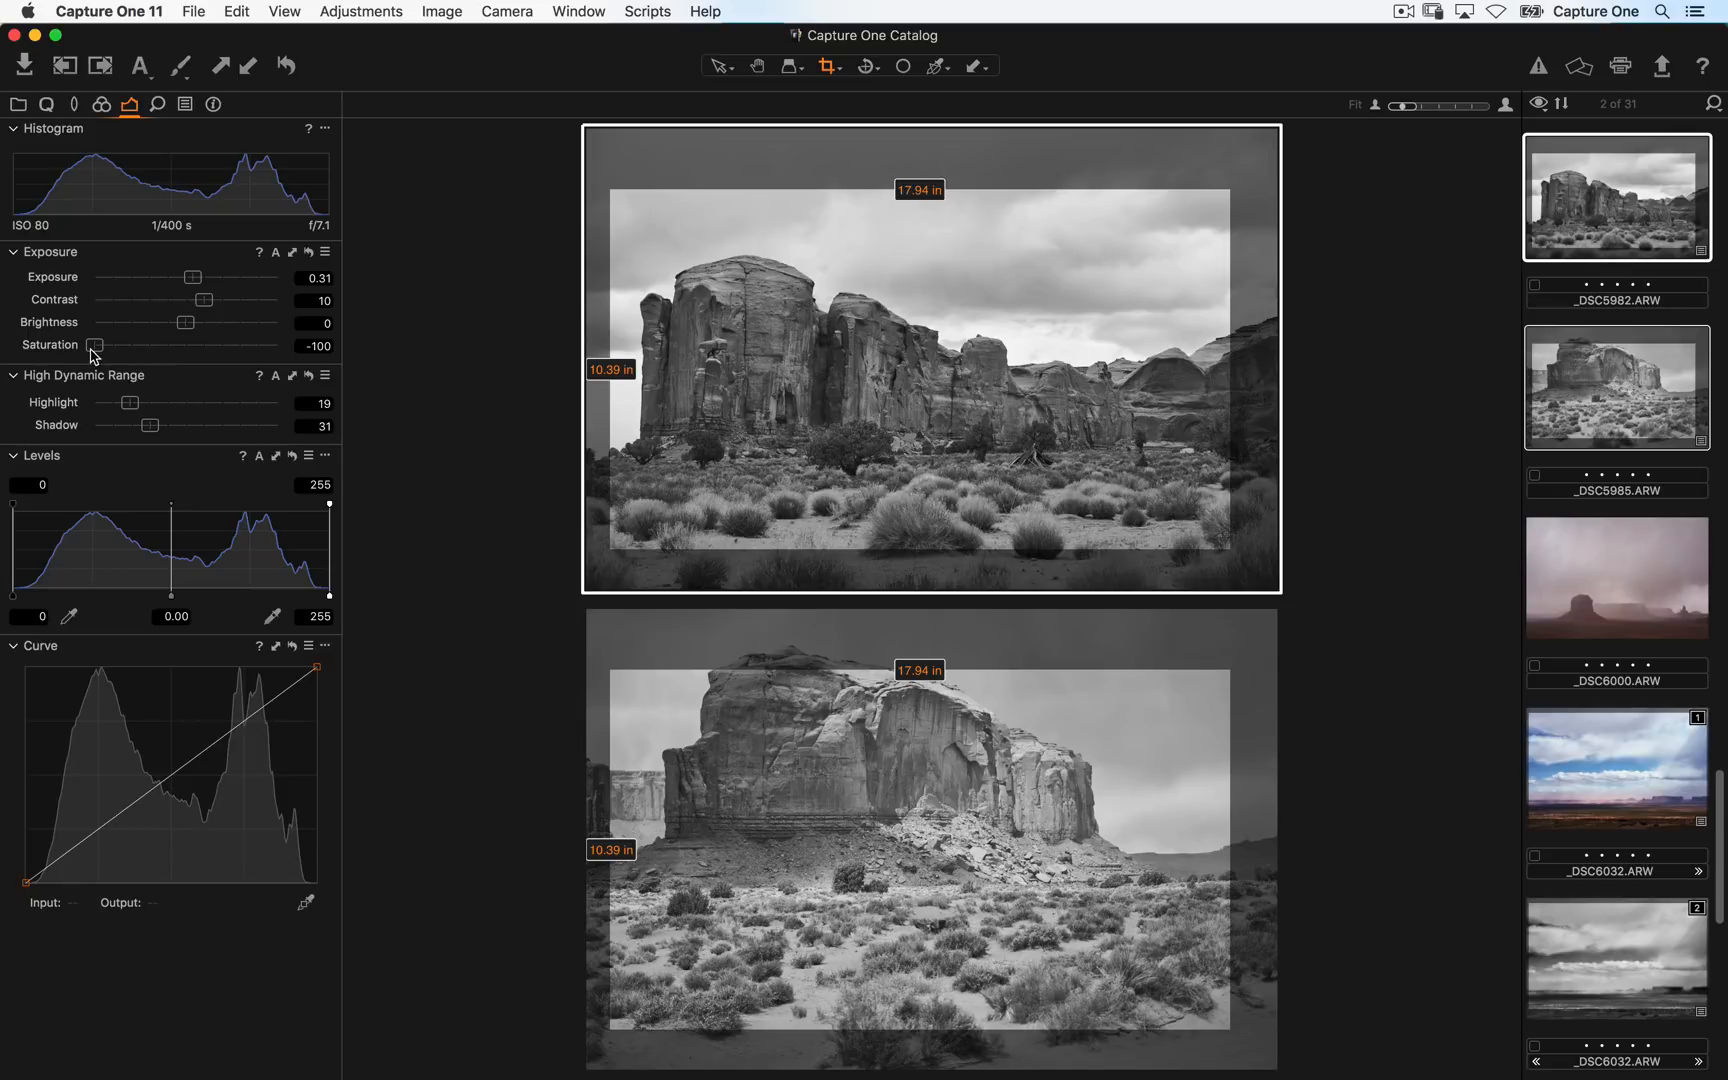
{"action": "left_click_drag", "start_coordinate": [92, 355], "coordinate": [227, 343]}
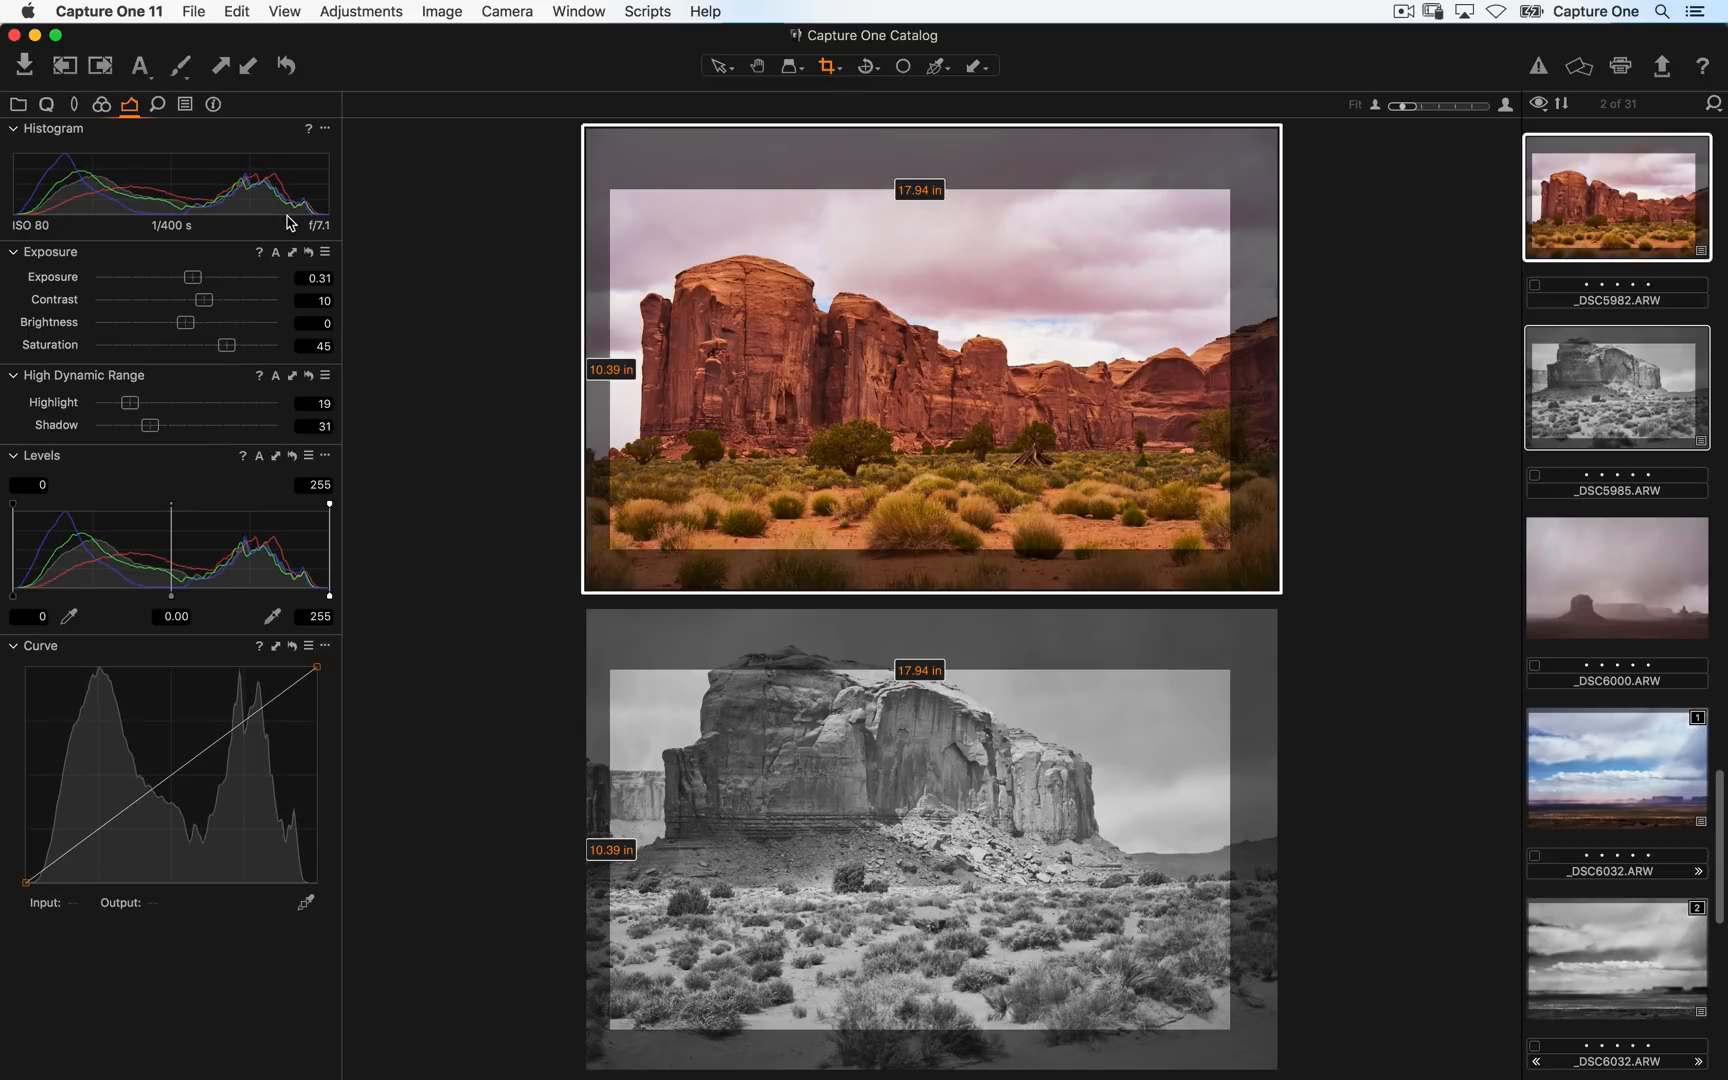
- Set _DSC5982's Saturation to -27 and apply the Exposure settings to _DSC5985 as well
{"action": "left_click", "coordinate": [293, 254]}
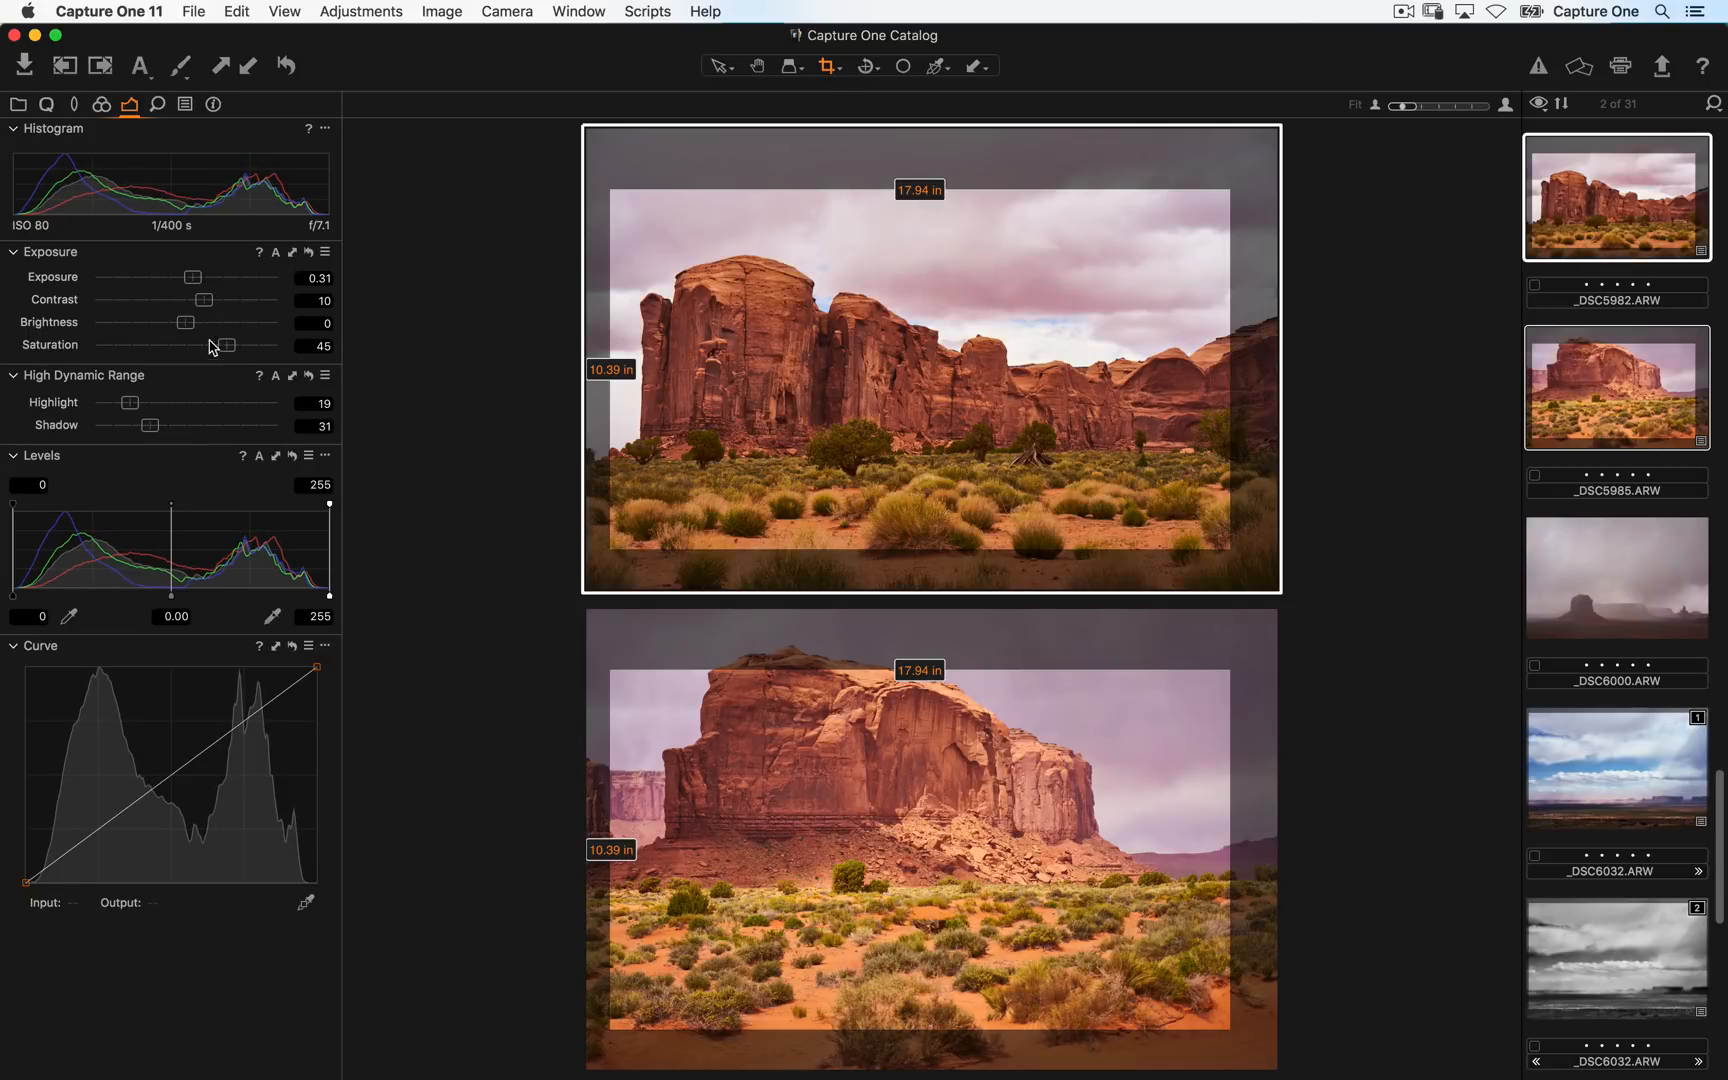
{"action": "left_click_drag", "start_coordinate": [213, 345], "coordinate": [163, 345]}
{"action": "left_click", "coordinate": [294, 255]}
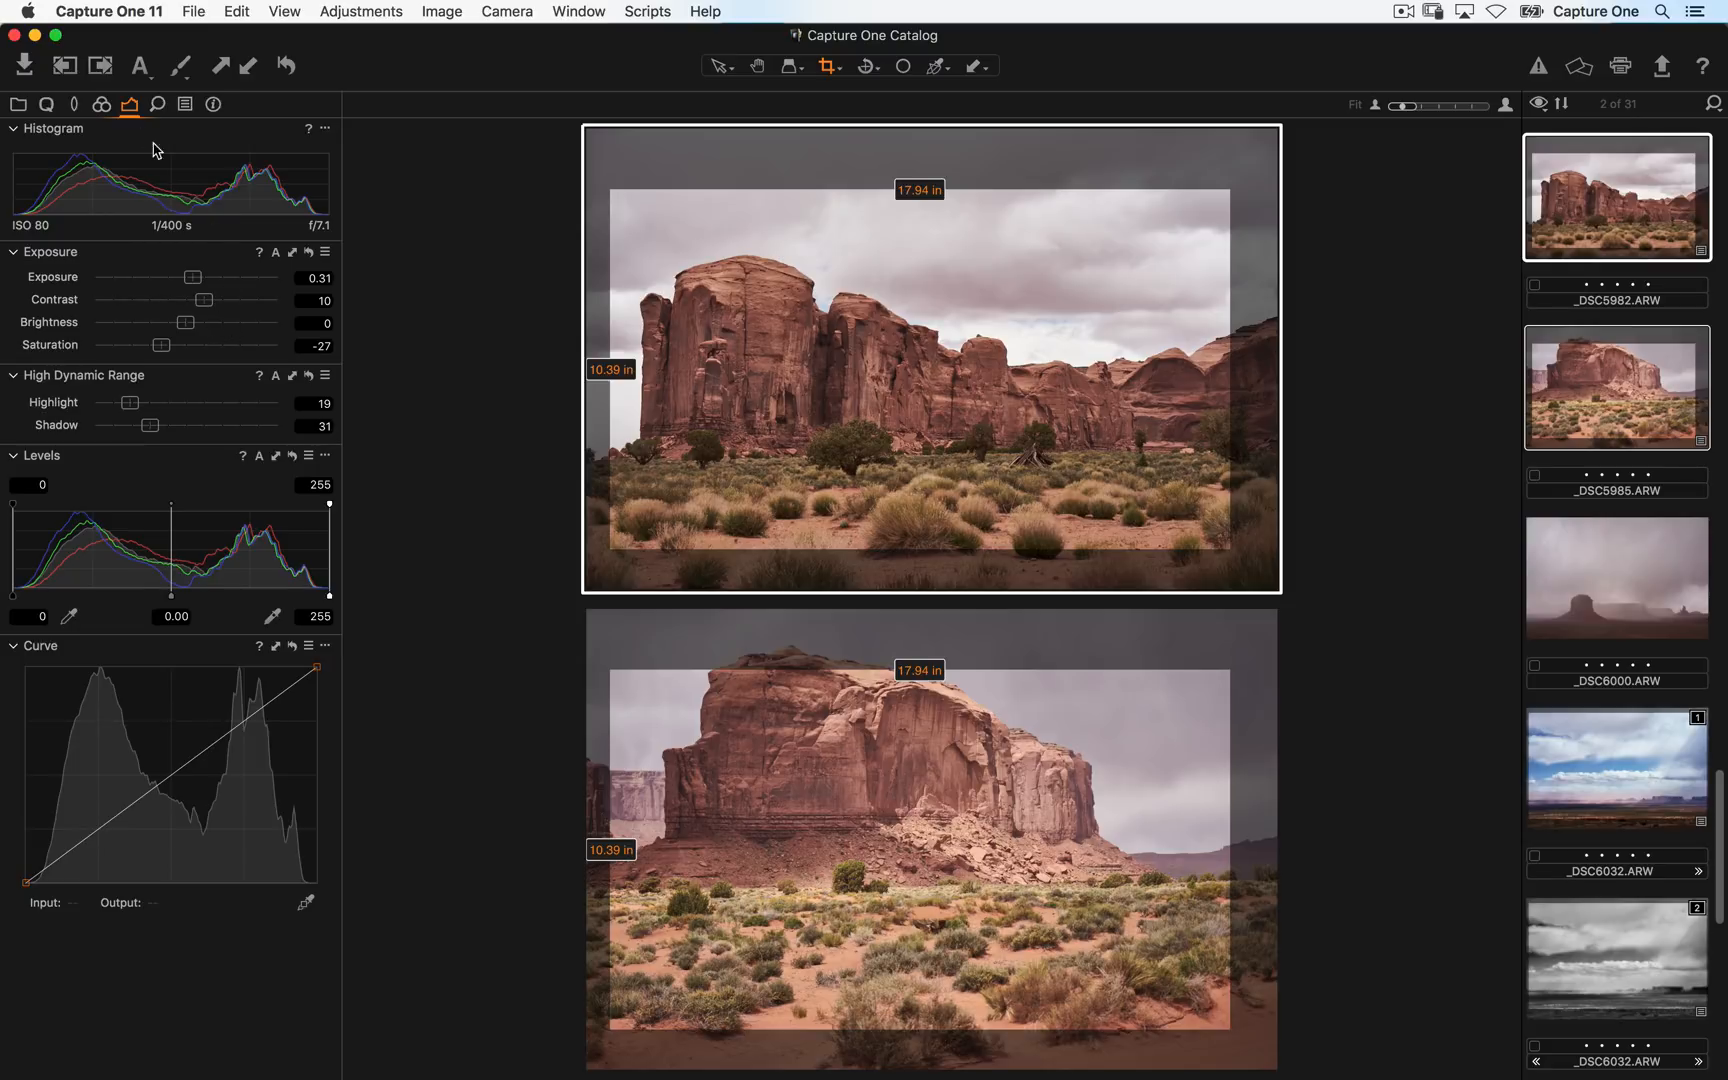
- Copy _DSC5982's adjustments and apply them to all selected variants
{"action": "left_click", "coordinate": [222, 66]}
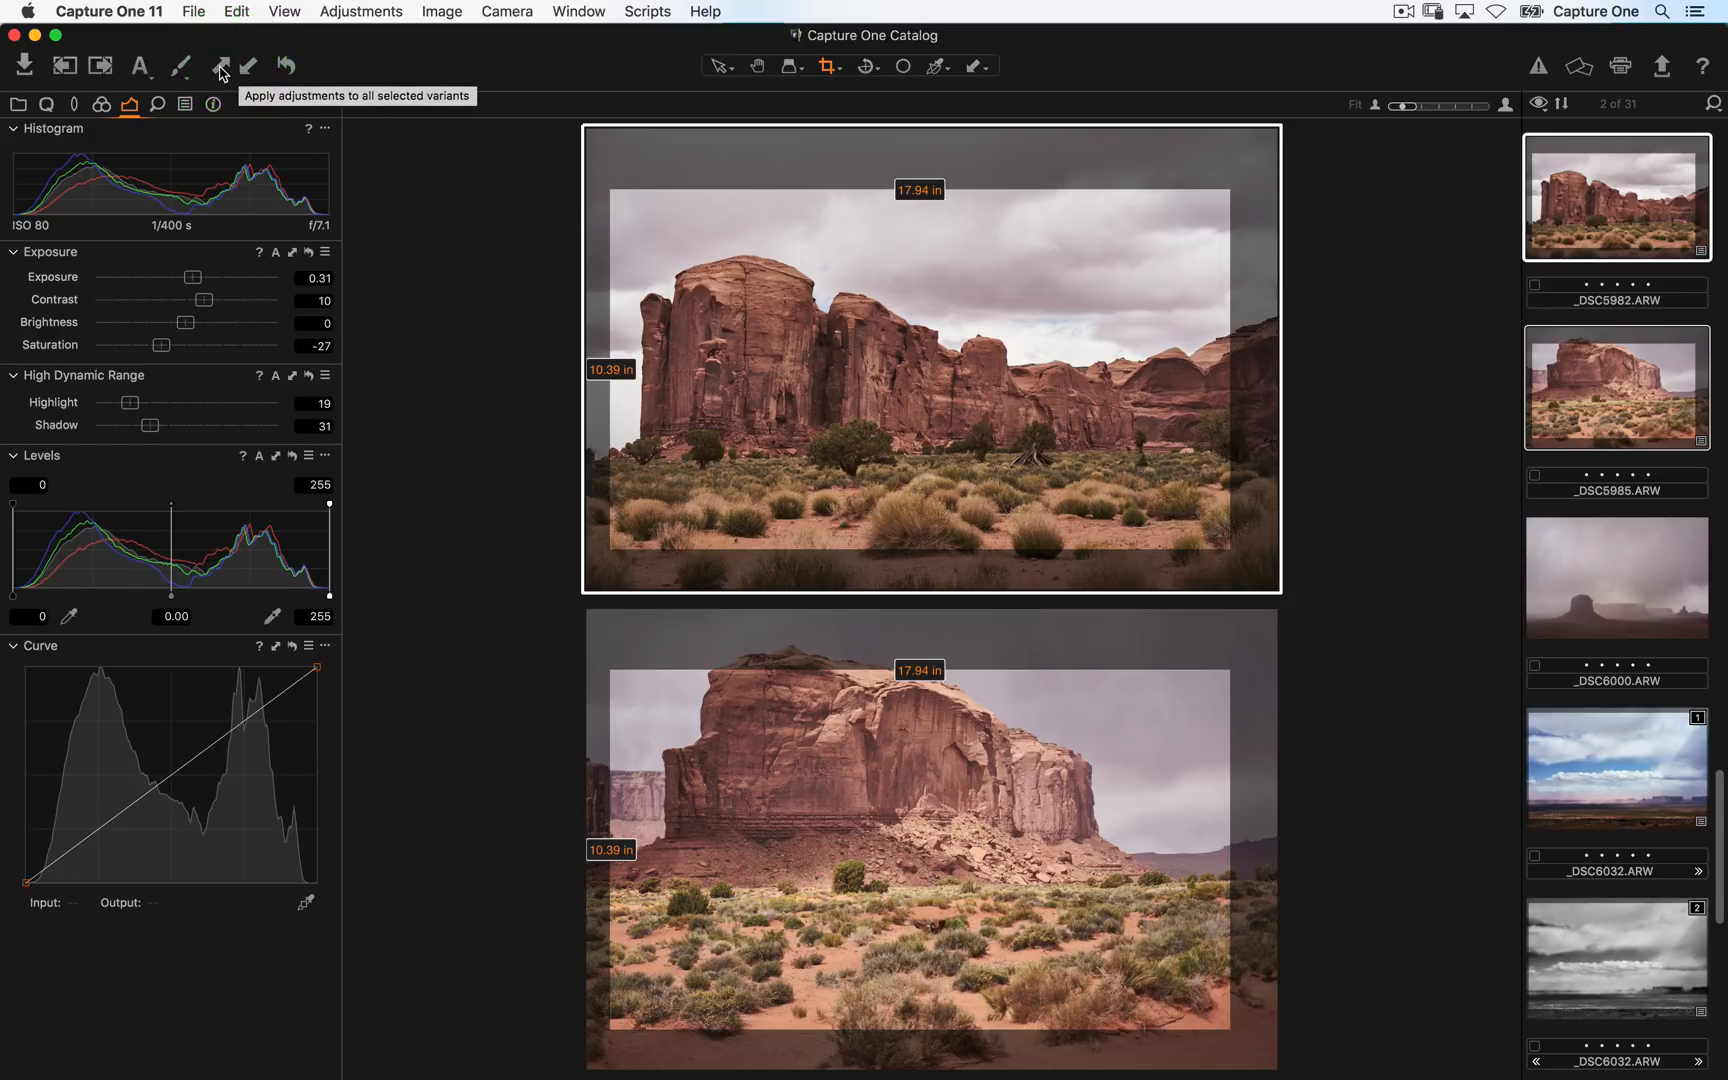
{"action": "left_click", "coordinate": [222, 68]}
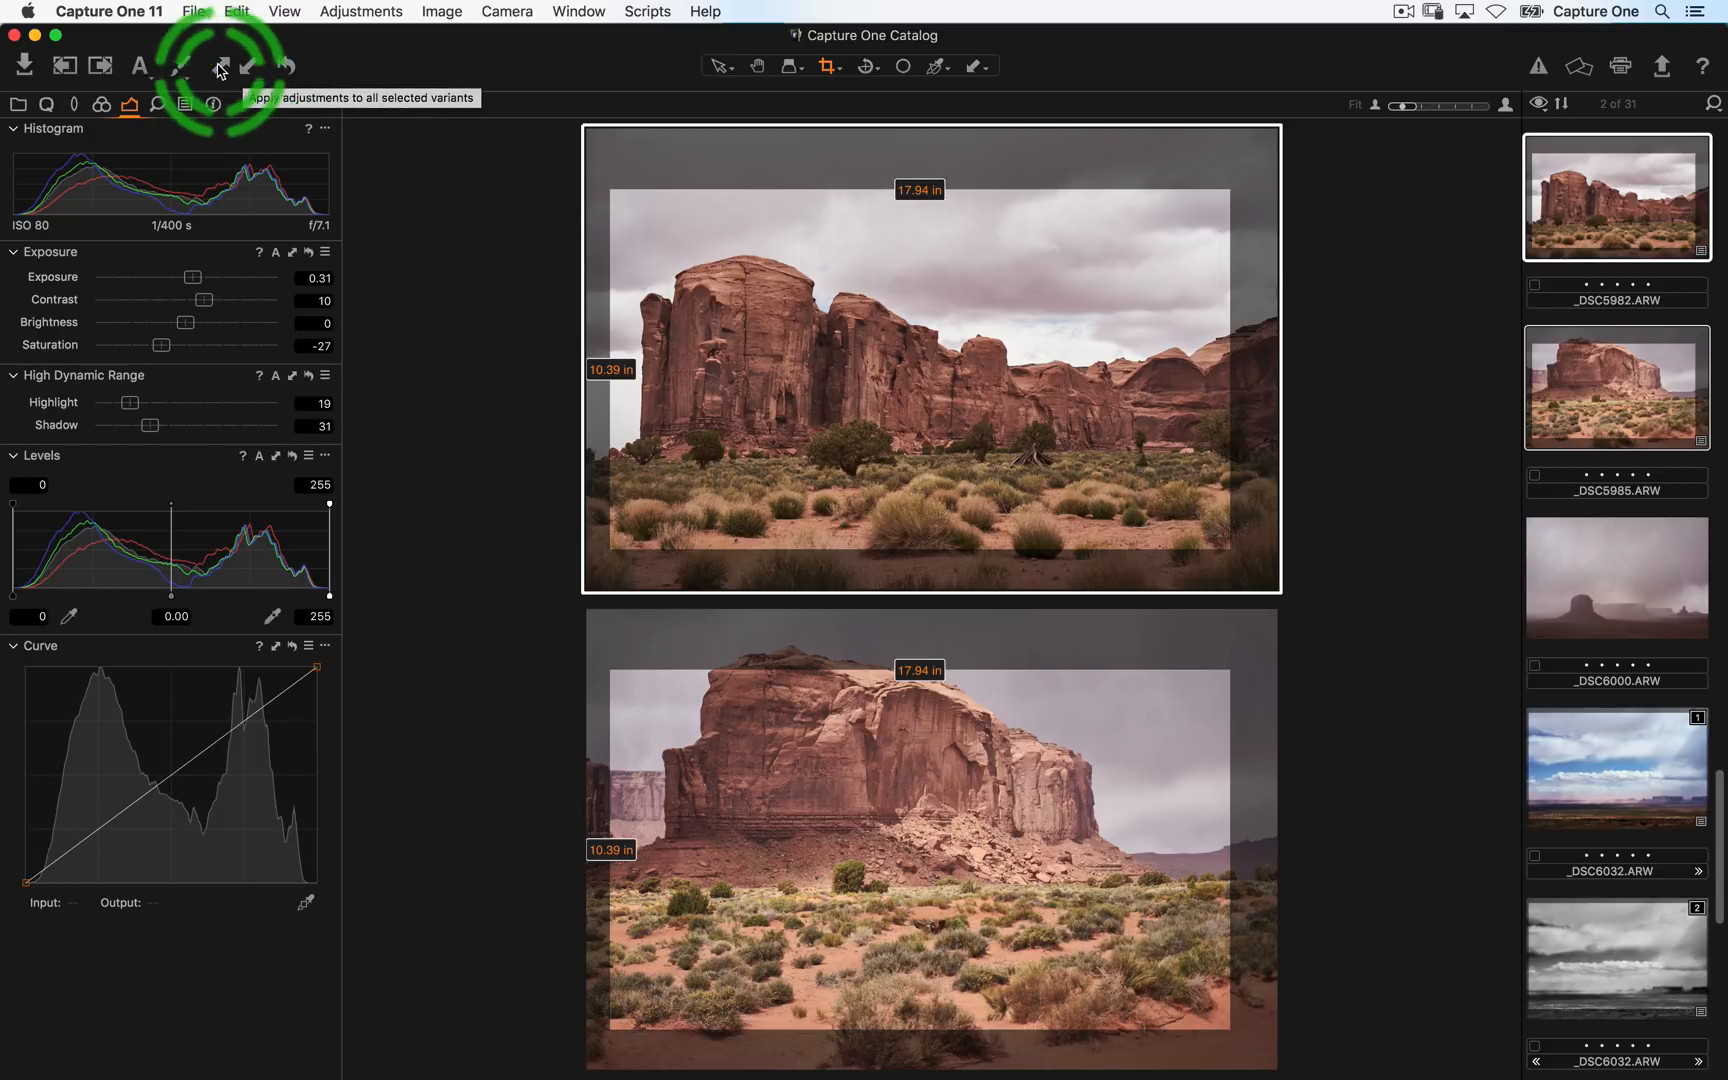
{"action": "left_click", "coordinate": [248, 68]}
{"action": "left_click", "coordinate": [295, 260]}
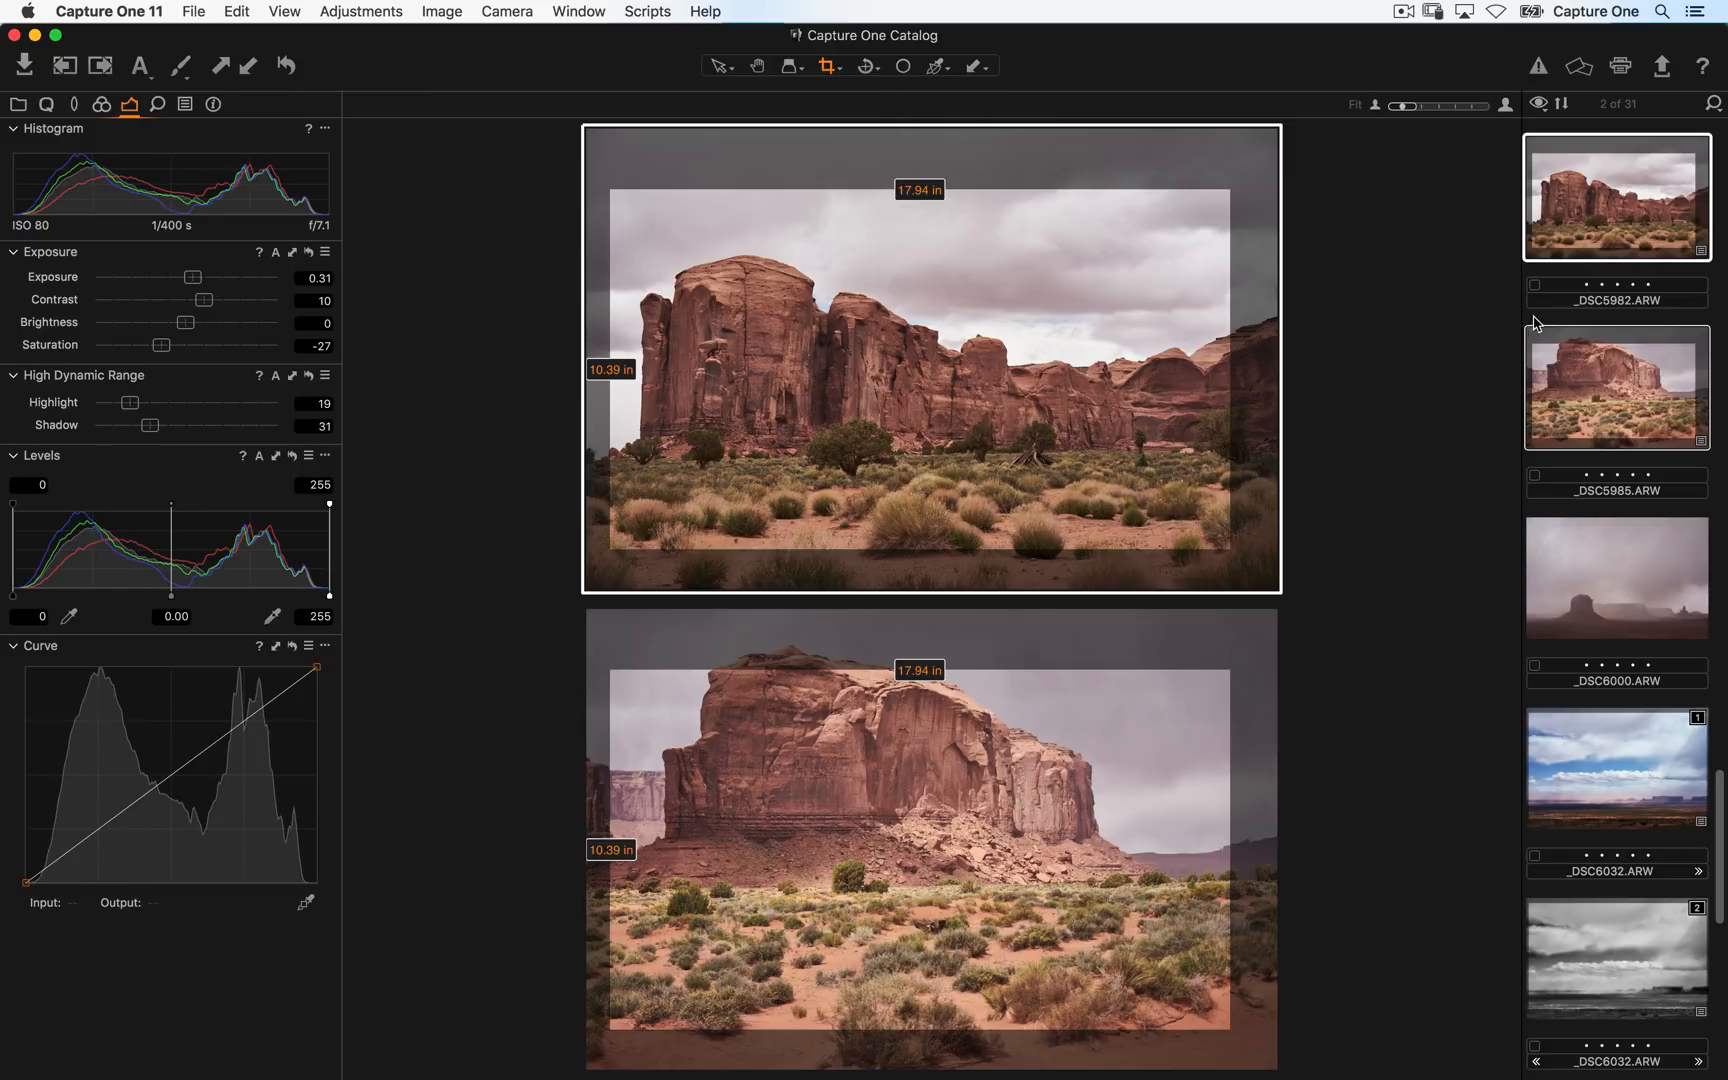
- Deselect the images and hide the viewer to show the full browser grid
{"action": "left_click", "coordinate": [1577, 326]}
{"action": "key", "text": "alt+super+v"}
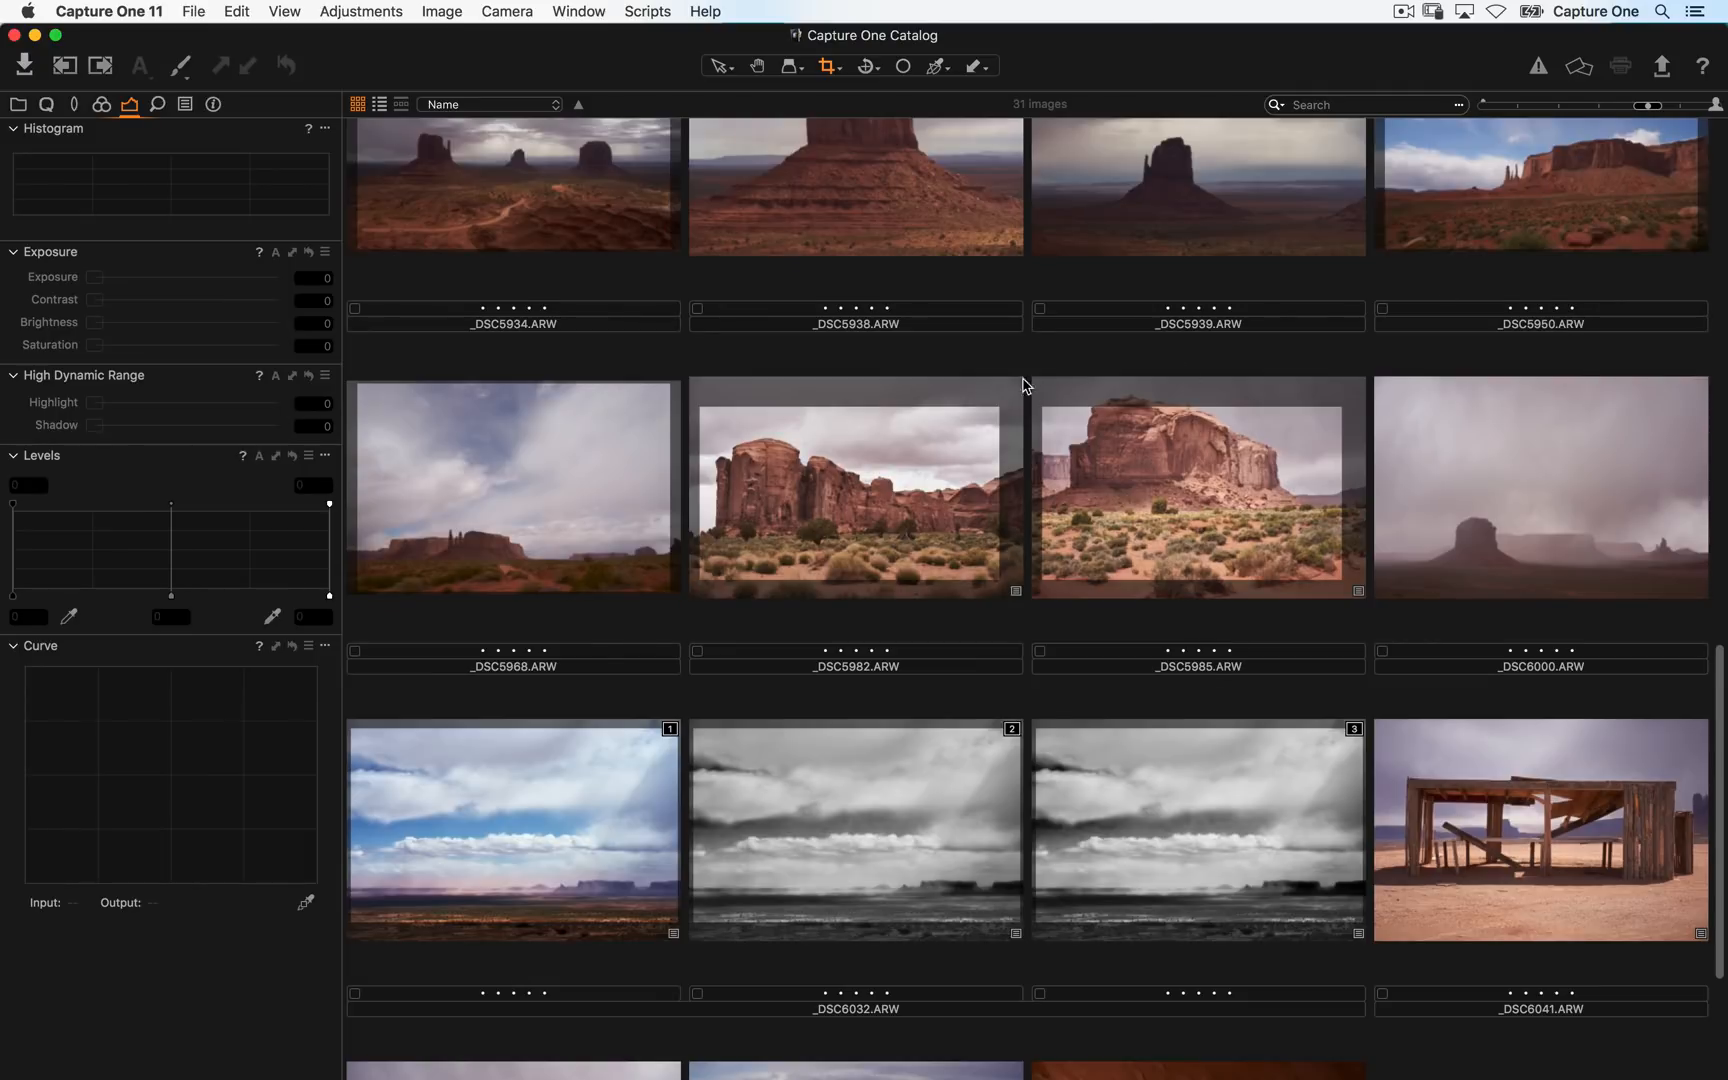
{"action": "scroll", "coordinate": [1024, 385], "scroll_direction": "up", "scroll_amount": 10}
{"action": "scroll", "coordinate": [1049, 713], "scroll_direction": "down", "scroll_amount": 9}
{"action": "scroll", "coordinate": [1099, 494], "scroll_direction": "up", "scroll_amount": 2}
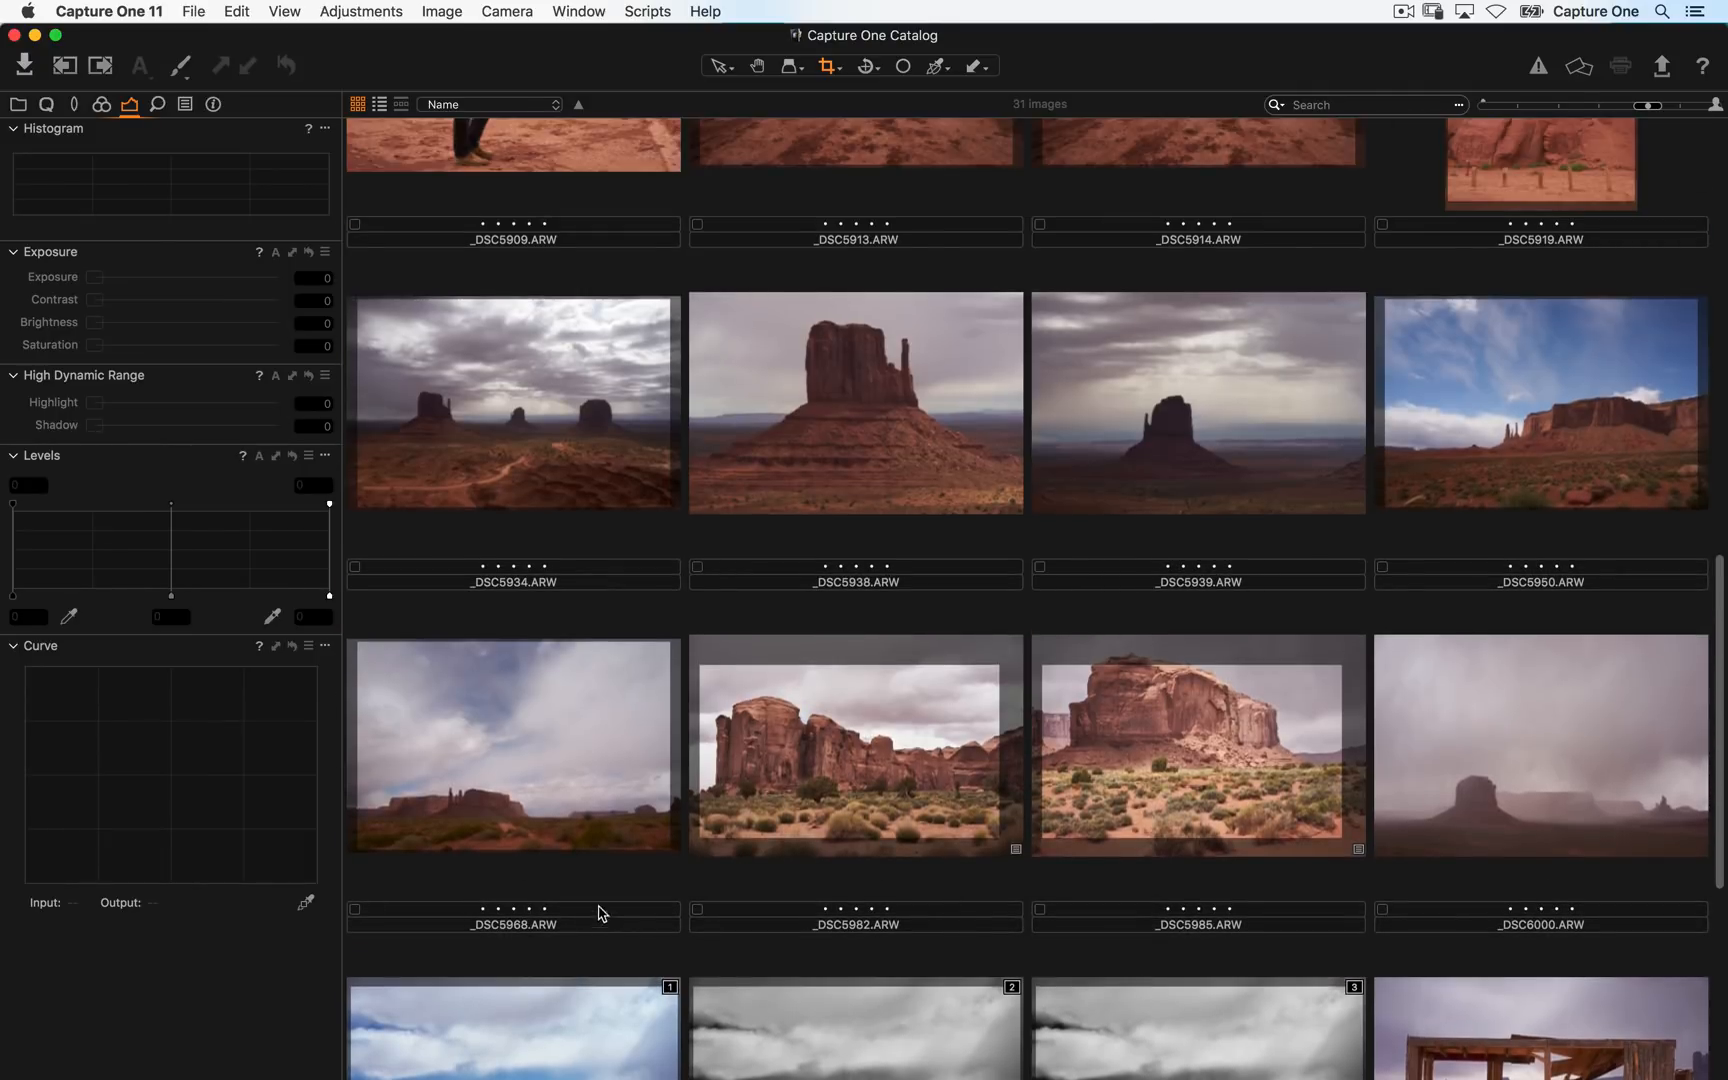
{"action": "scroll", "coordinate": [600, 913], "scroll_direction": "down", "scroll_amount": 3}
- Select the first _DSC6032 variant, _DSC5982, the second _DSC6032 variant and _DSC6041 together
{"action": "left_click", "coordinate": [549, 809]}
{"action": "scroll", "coordinate": [857, 488], "scroll_direction": "up", "scroll_amount": 5}
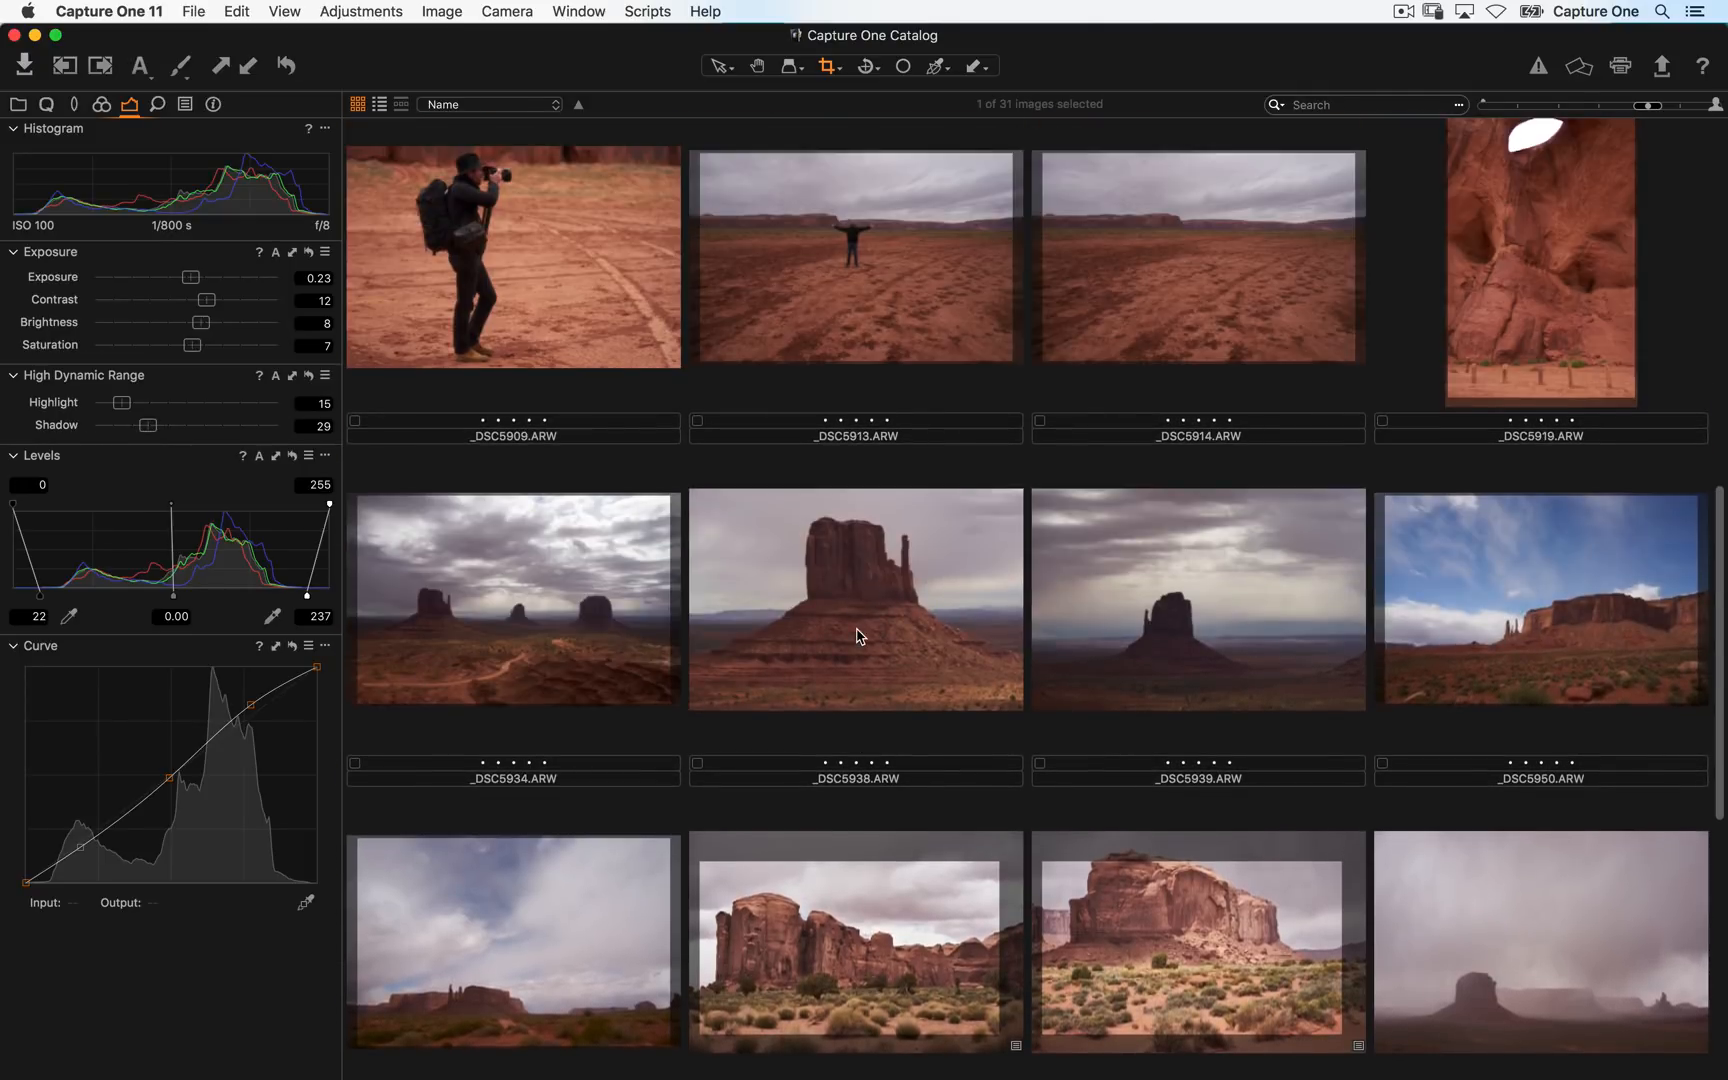
{"action": "scroll", "coordinate": [890, 470], "scroll_direction": "down", "scroll_amount": 6}
{"action": "scroll", "coordinate": [920, 449], "scroll_direction": "up", "scroll_amount": 1}
{"action": "left_click", "coordinate": [838, 362], "text": "super"}
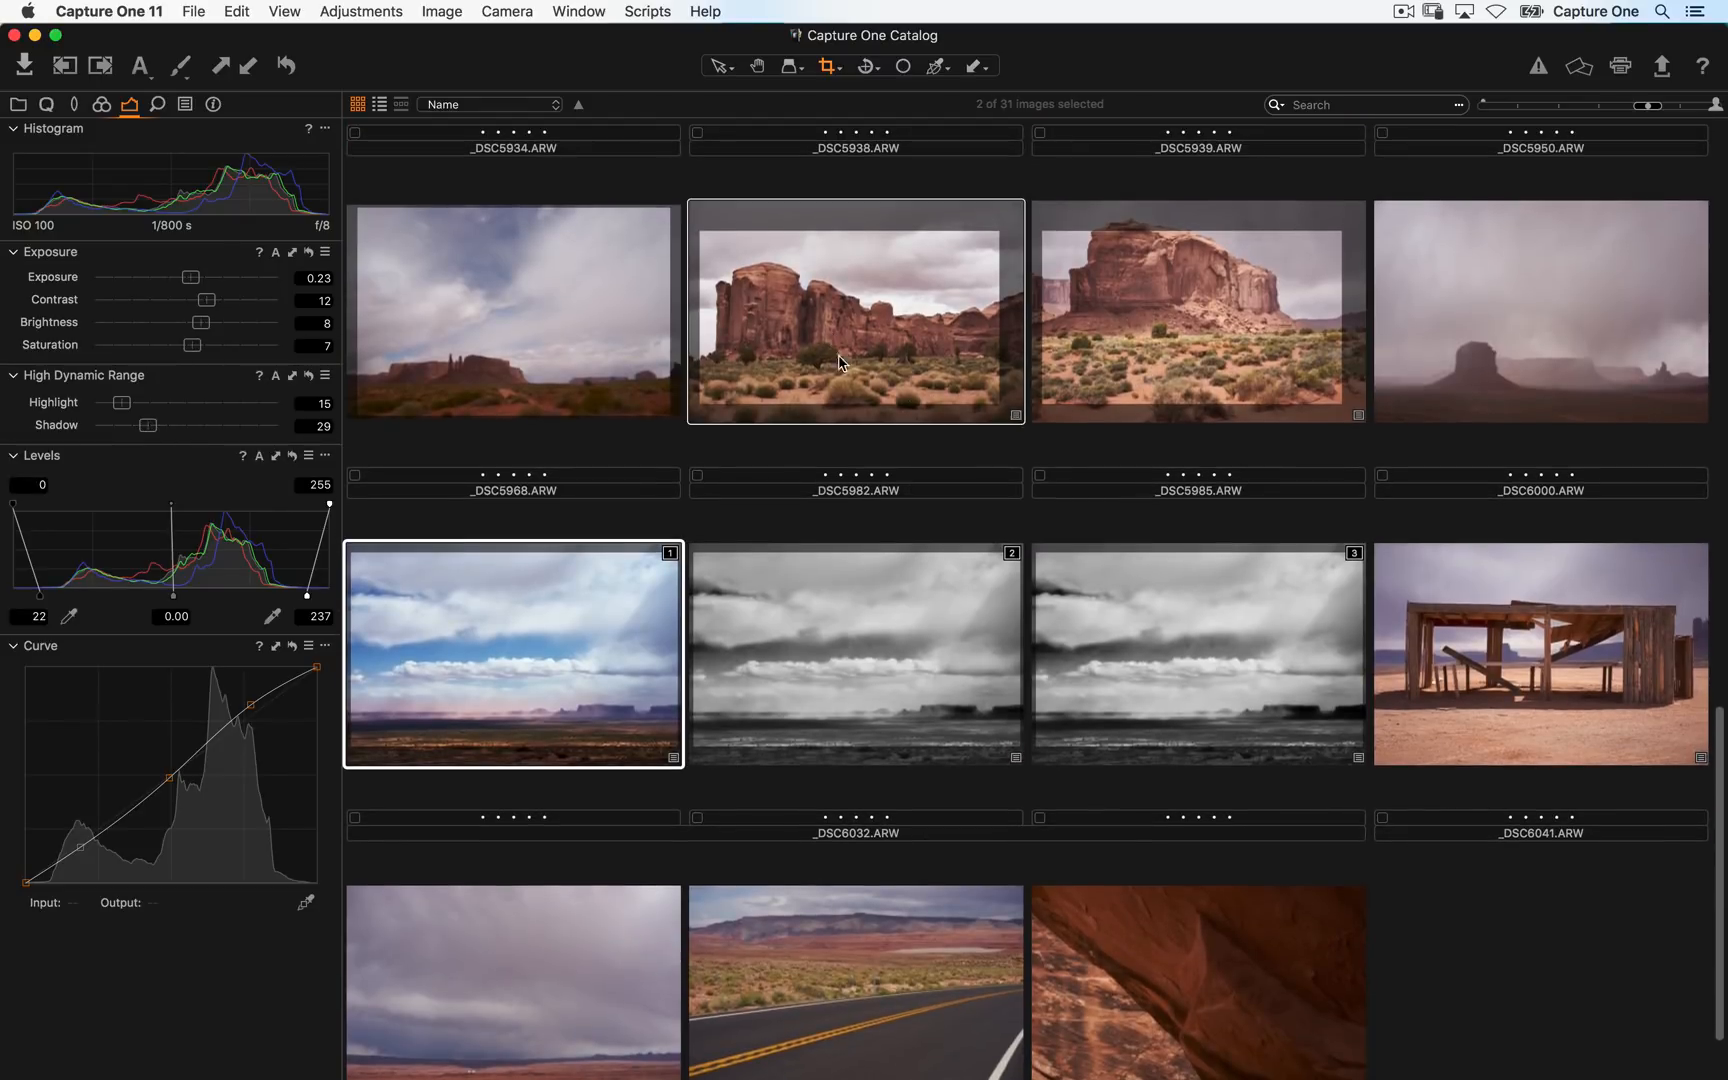
{"action": "scroll", "coordinate": [890, 480], "scroll_direction": "down", "scroll_amount": 2}
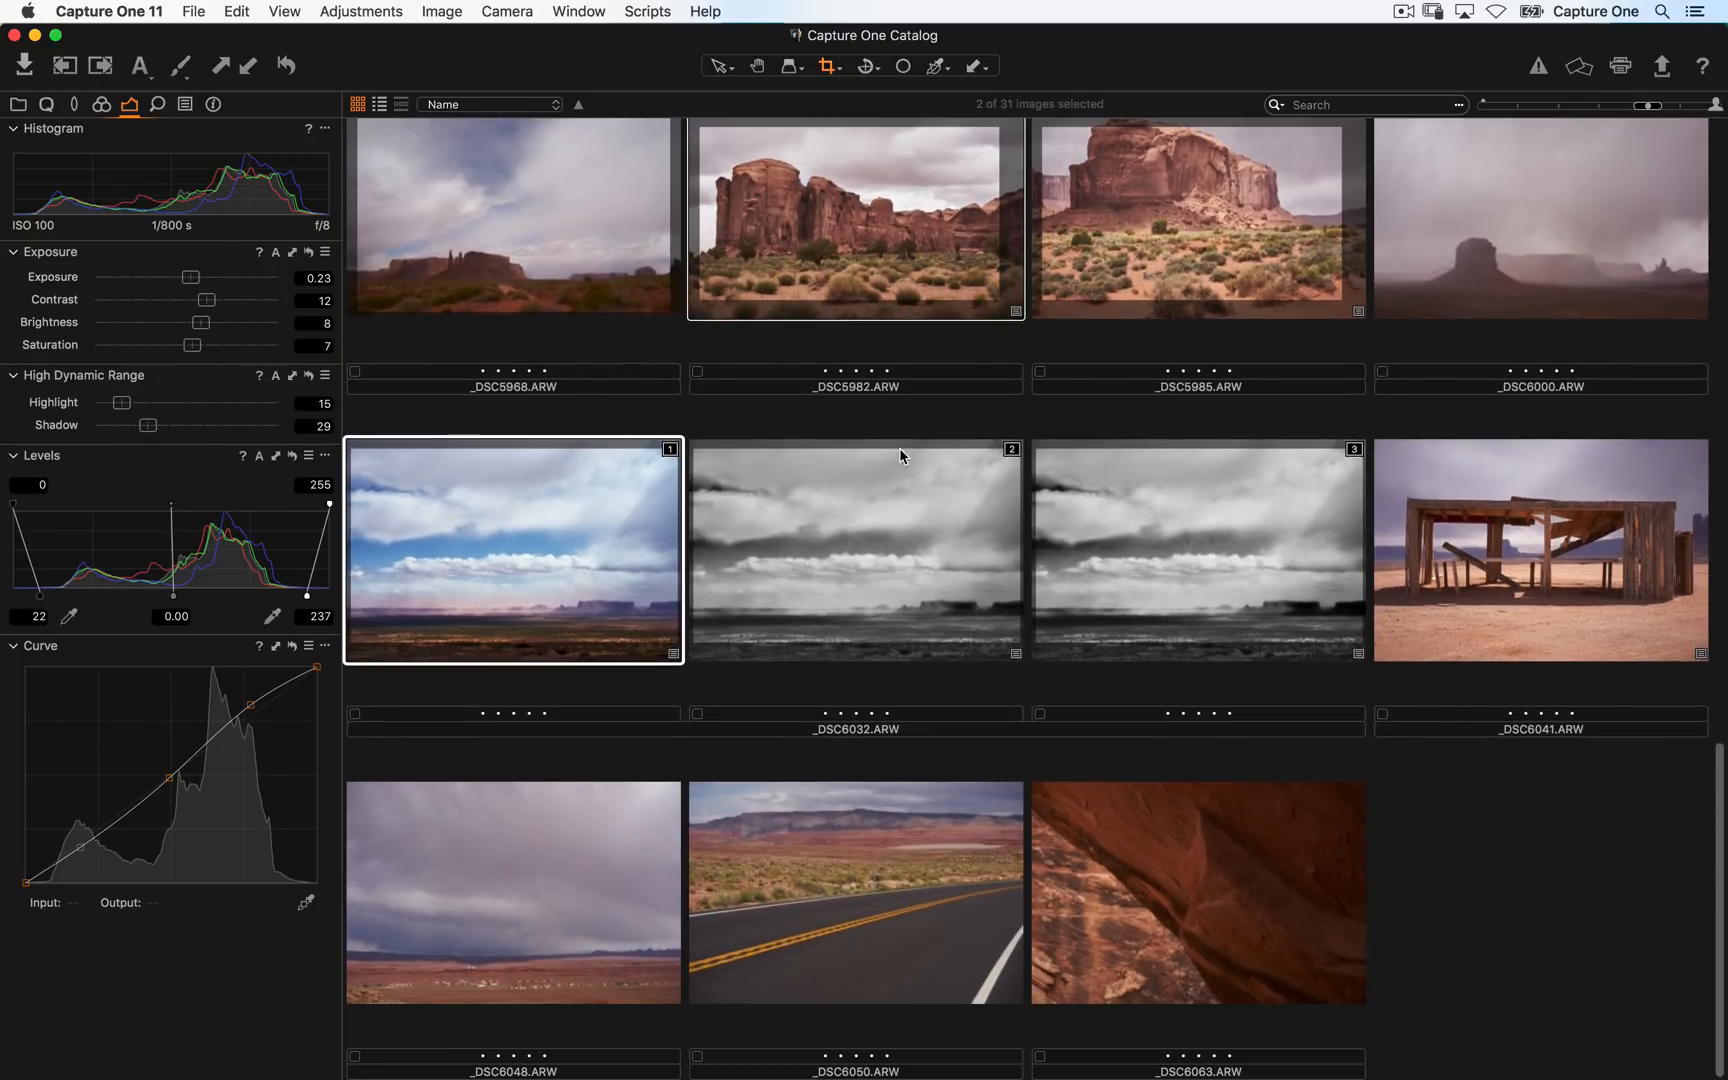
{"action": "left_click", "coordinate": [867, 510], "text": "super"}
{"action": "scroll", "coordinate": [860, 450], "scroll_direction": "up", "scroll_amount": 10}
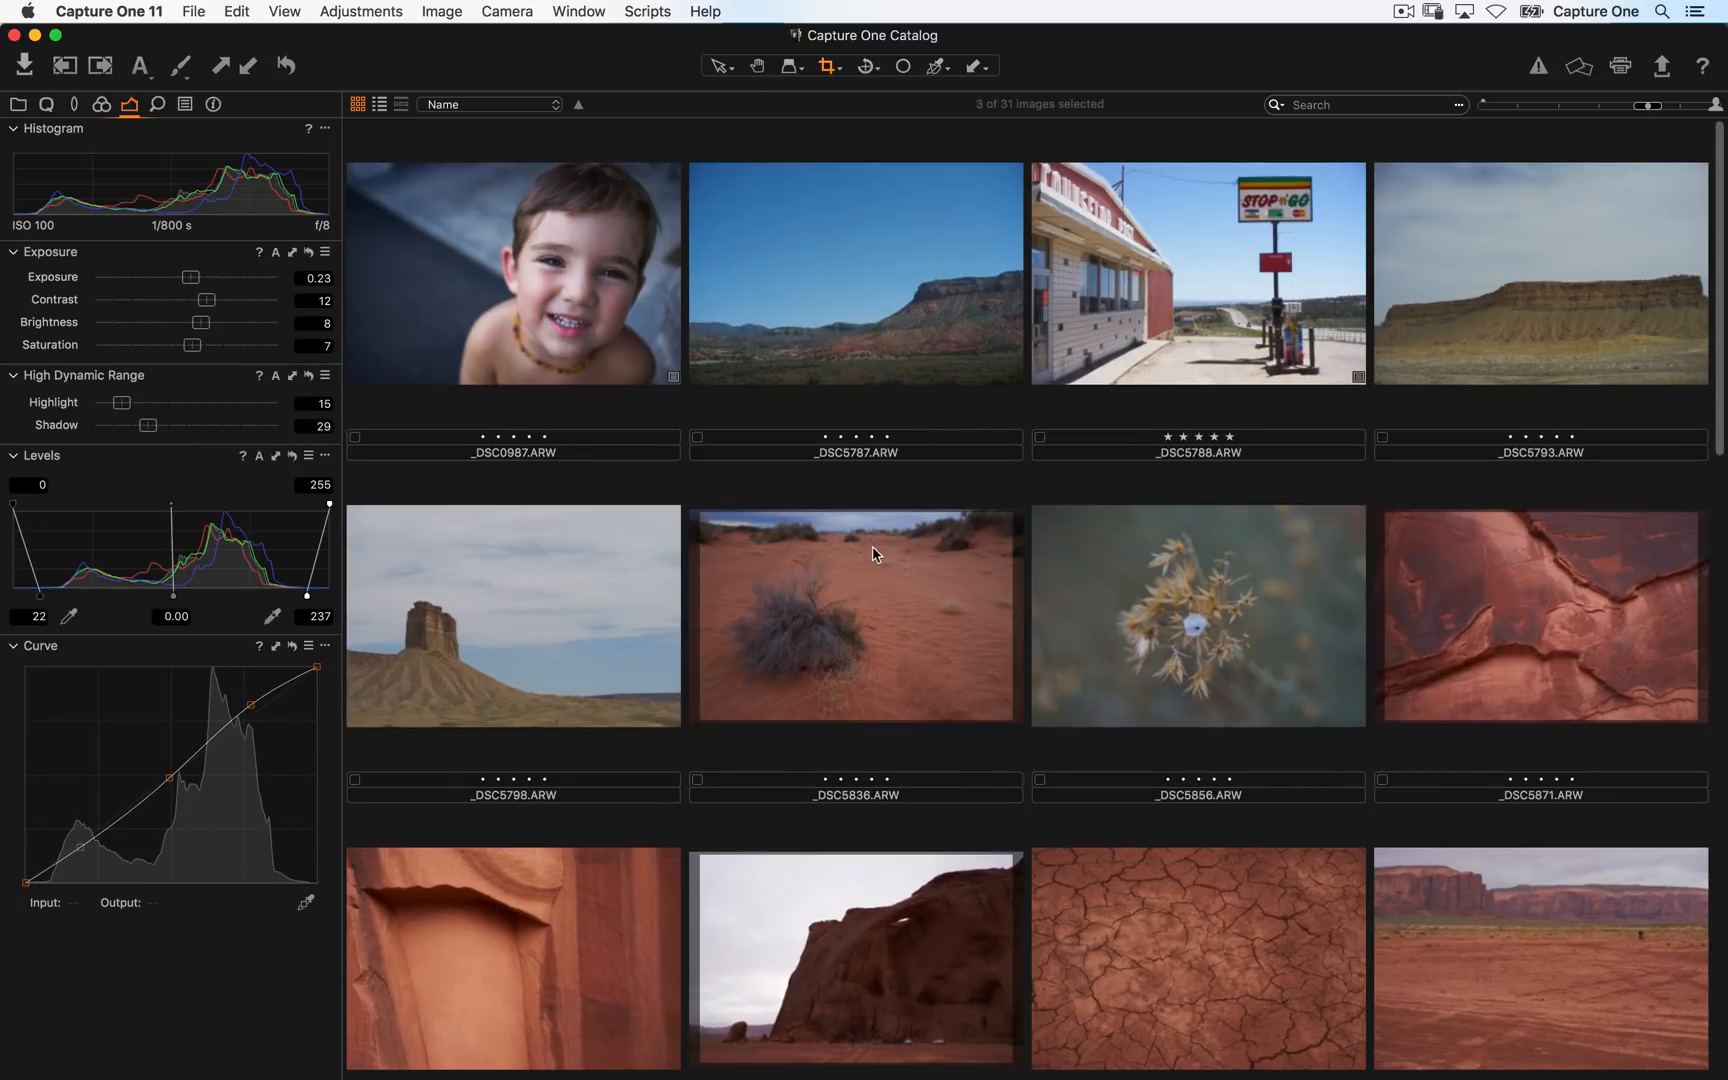
{"action": "scroll", "coordinate": [880, 565], "scroll_direction": "down", "scroll_amount": 20}
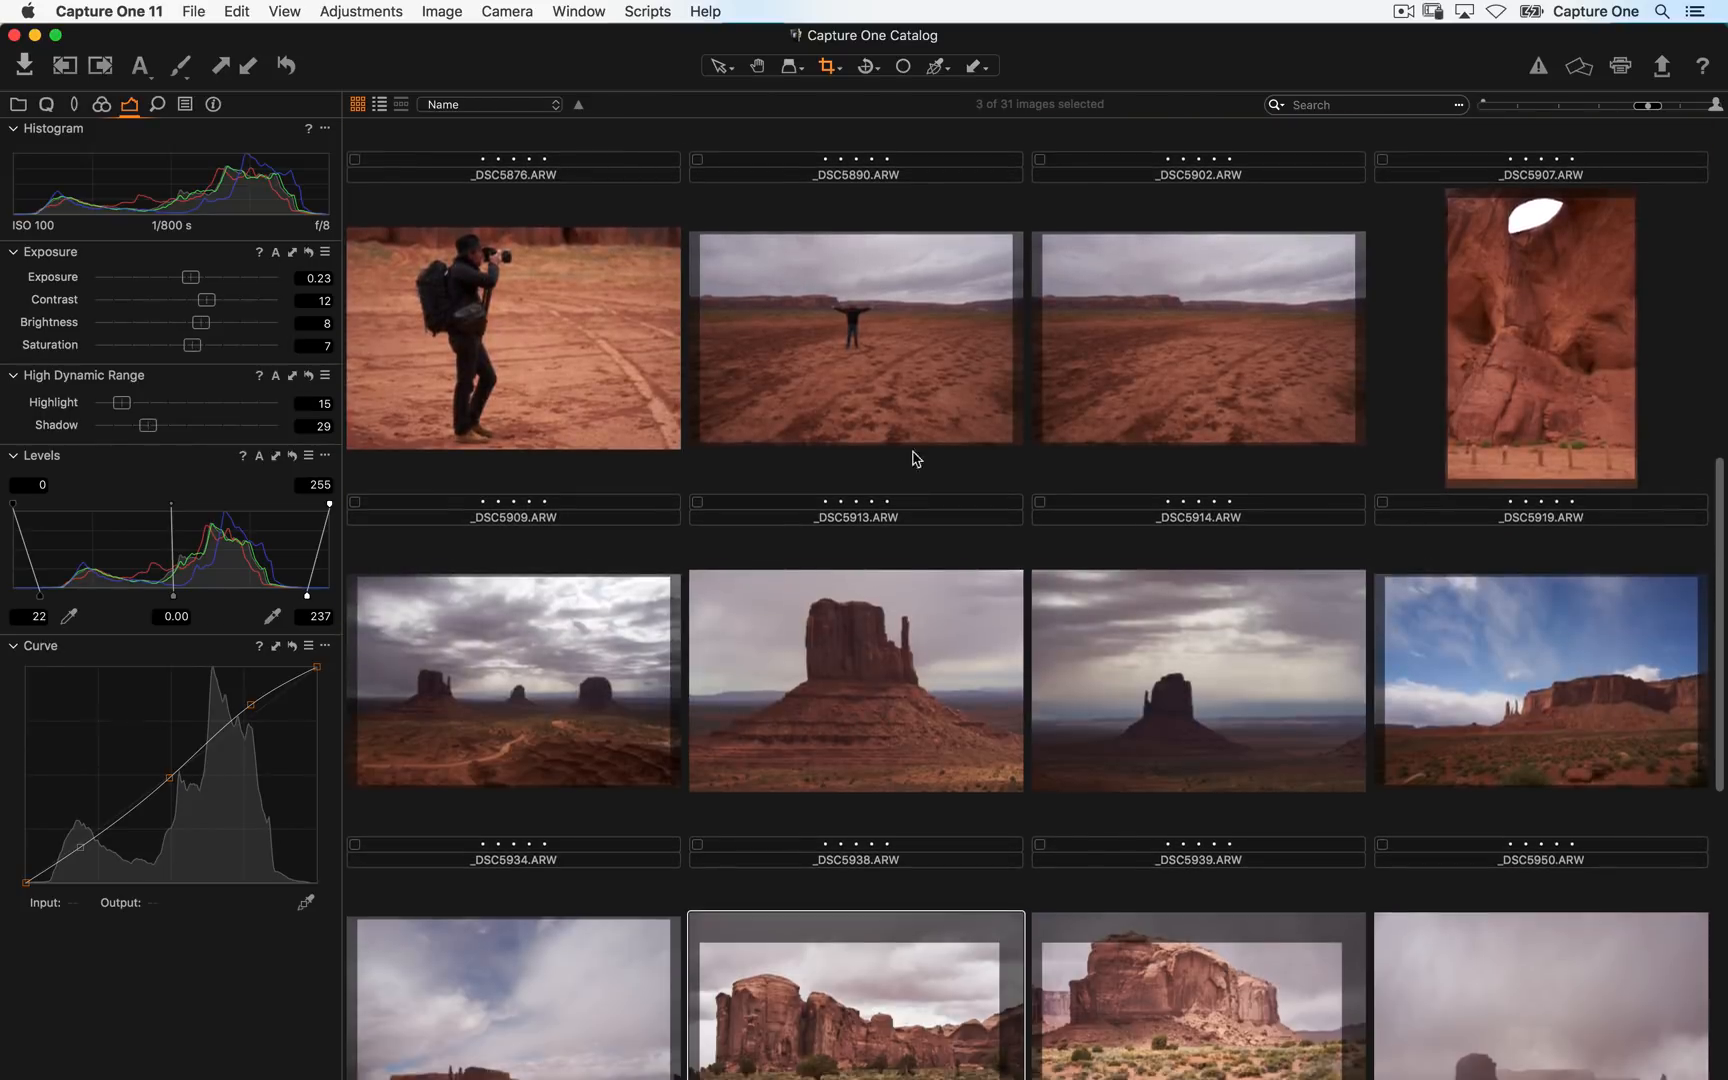
{"action": "scroll", "coordinate": [891, 508], "scroll_direction": "down", "scroll_amount": 3}
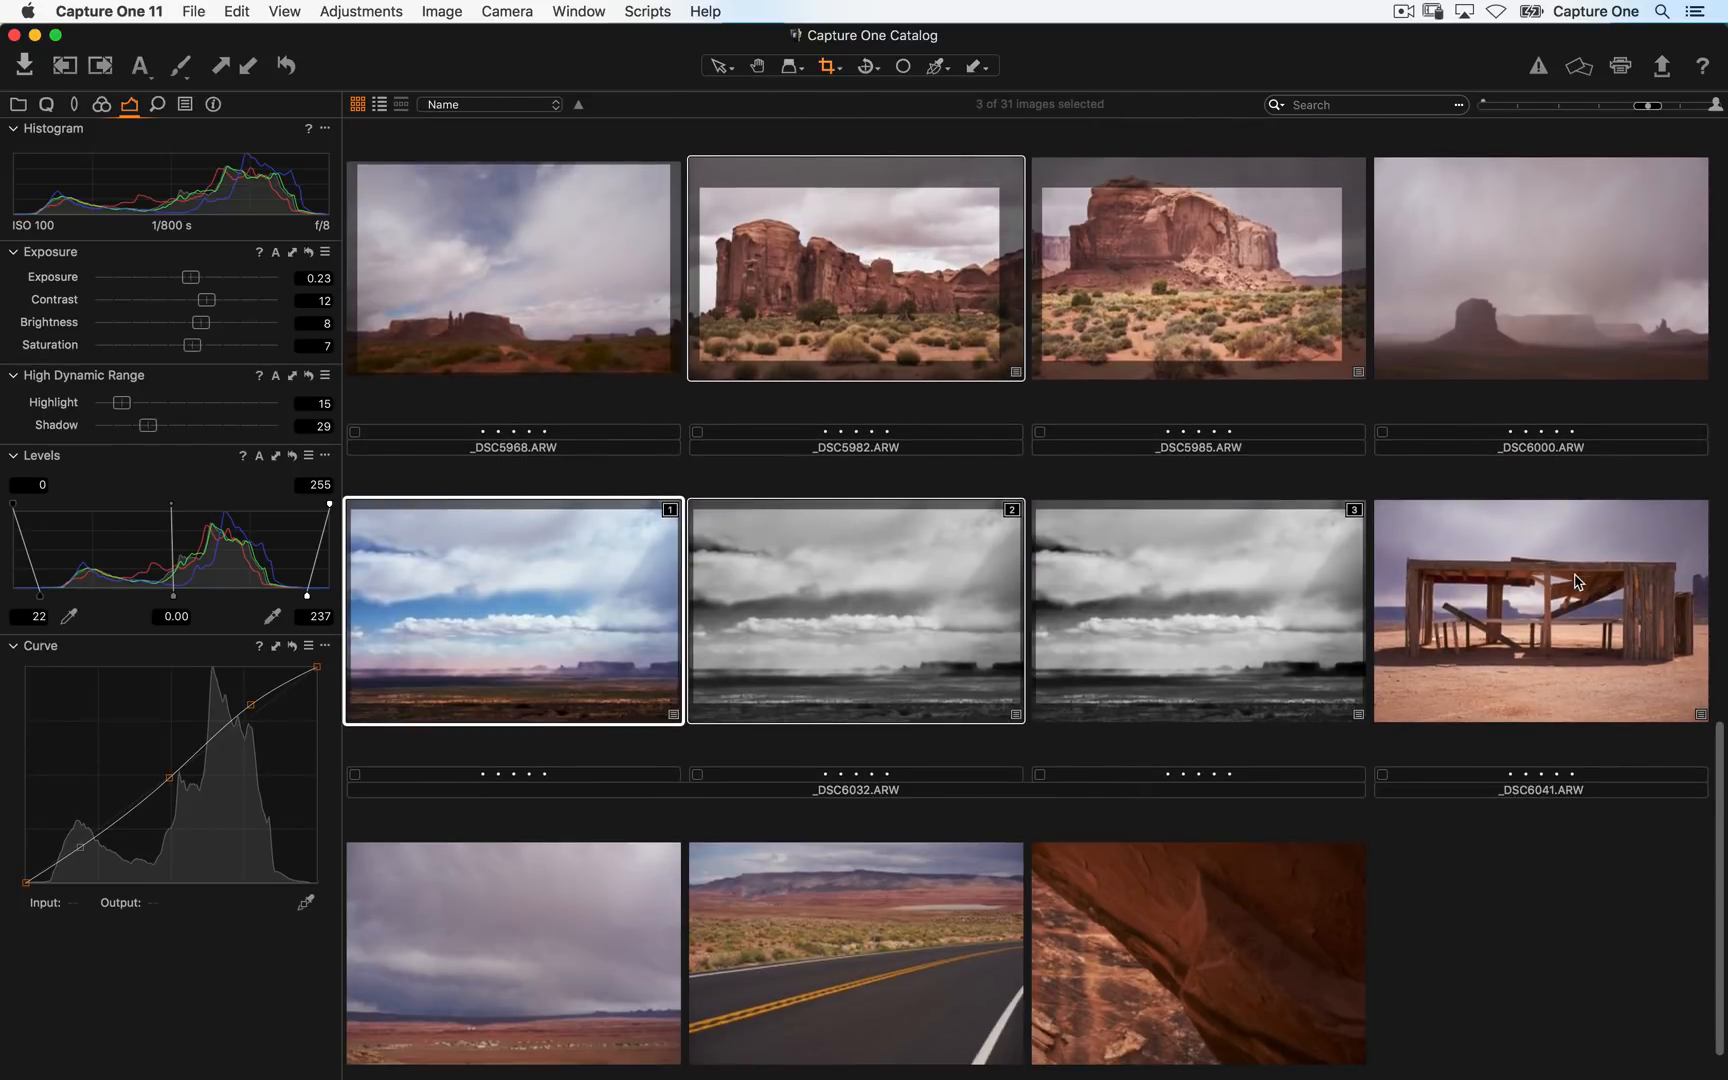
{"action": "left_click", "coordinate": [1576, 581], "text": "super"}
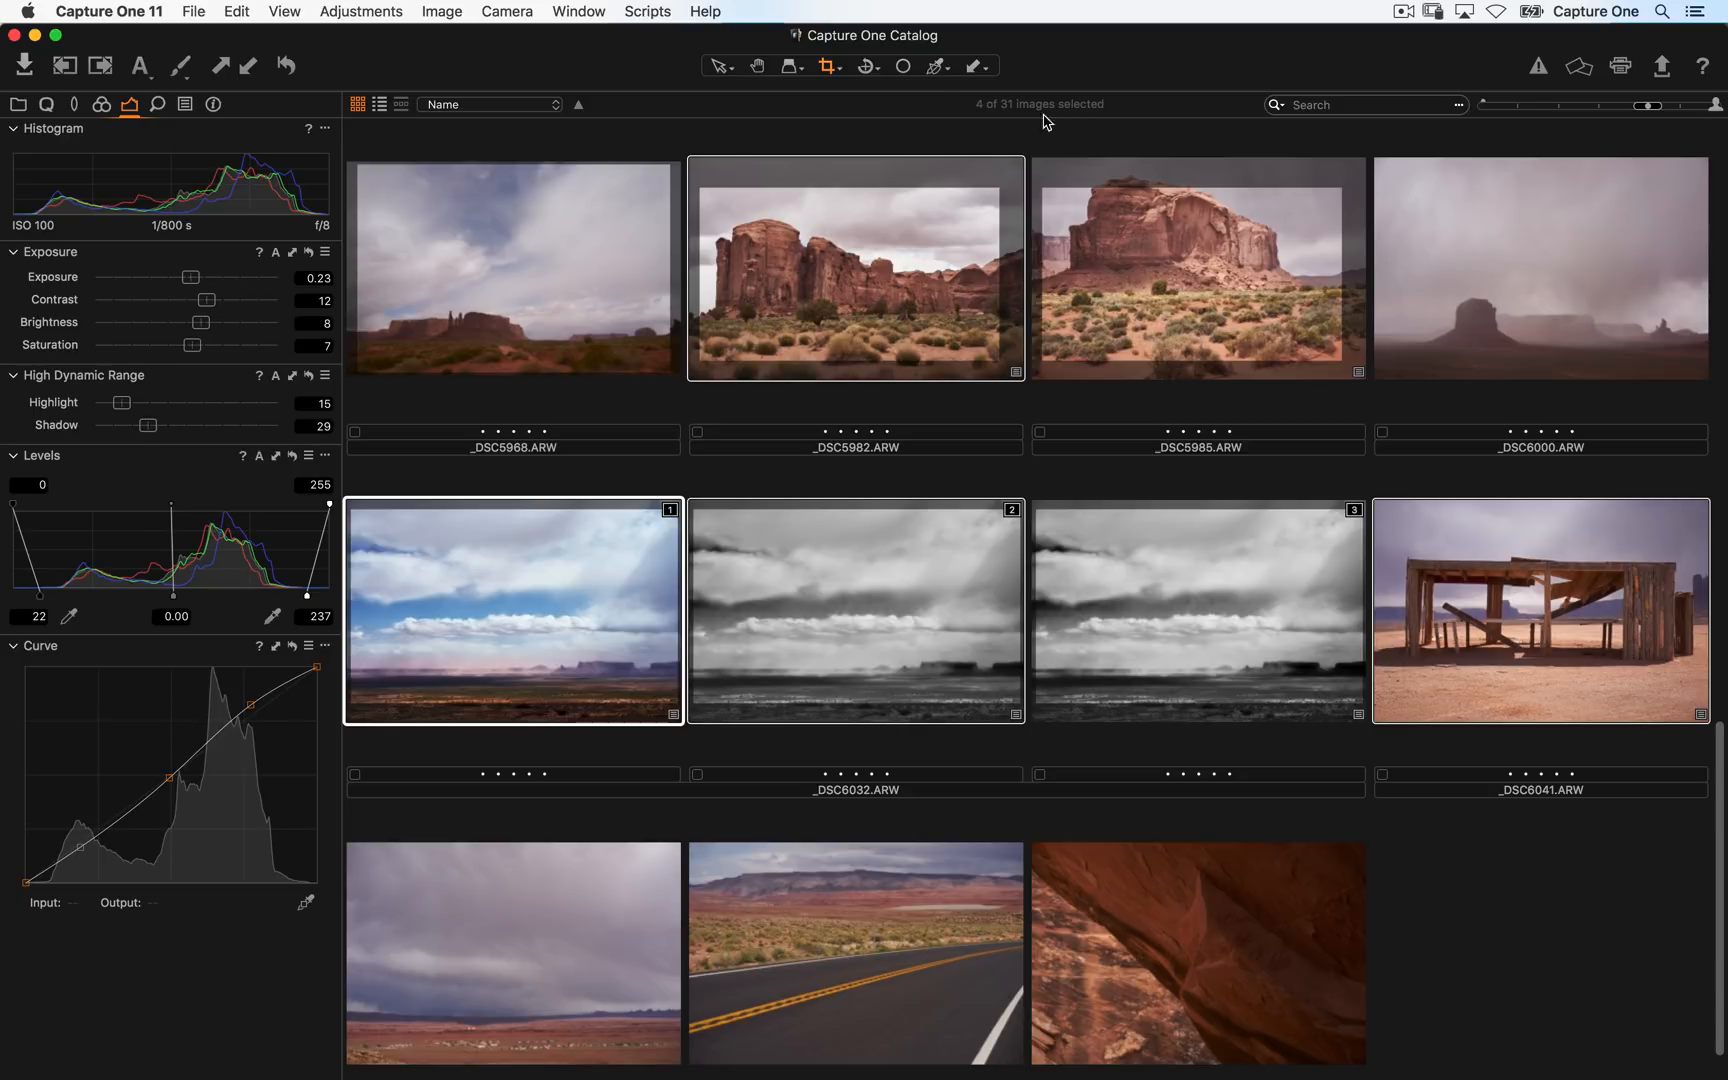
- Start exporting the selected variants, clearing the sub folder and choosing Pictures as the destination folder
{"action": "left_click", "coordinate": [195, 11]}
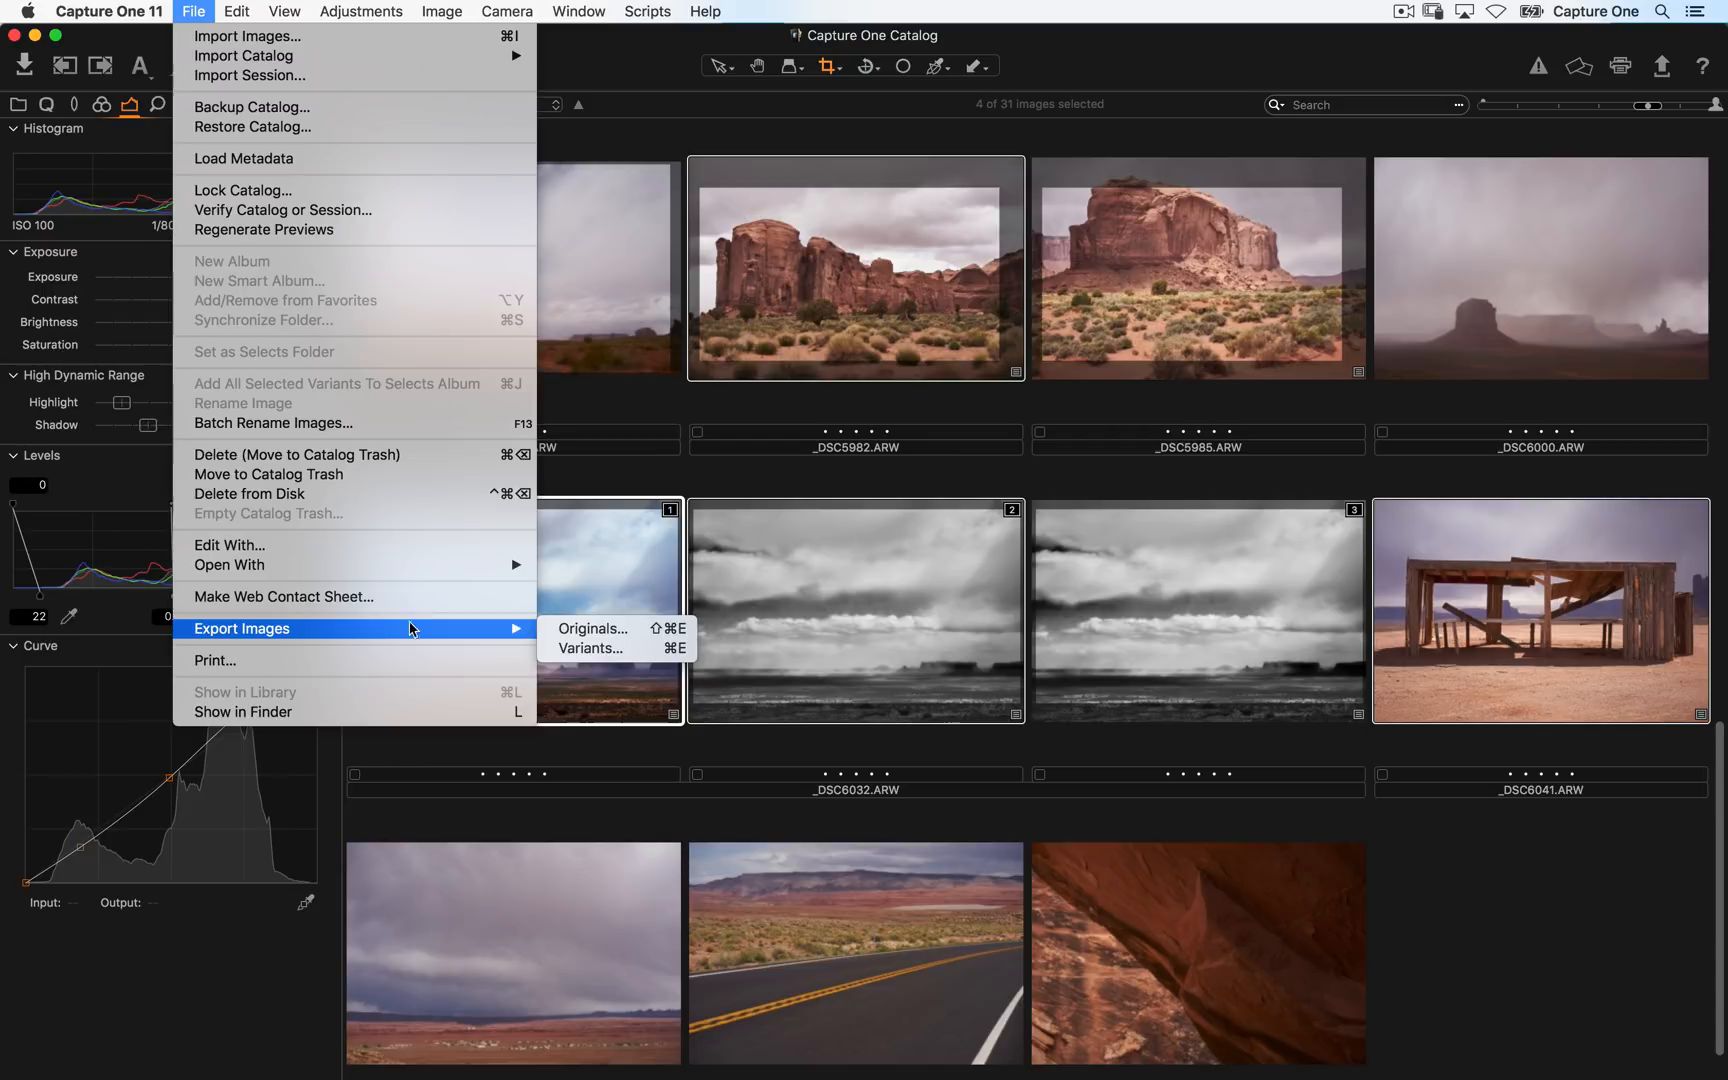
{"action": "mouse_move", "coordinate": [521, 630]}
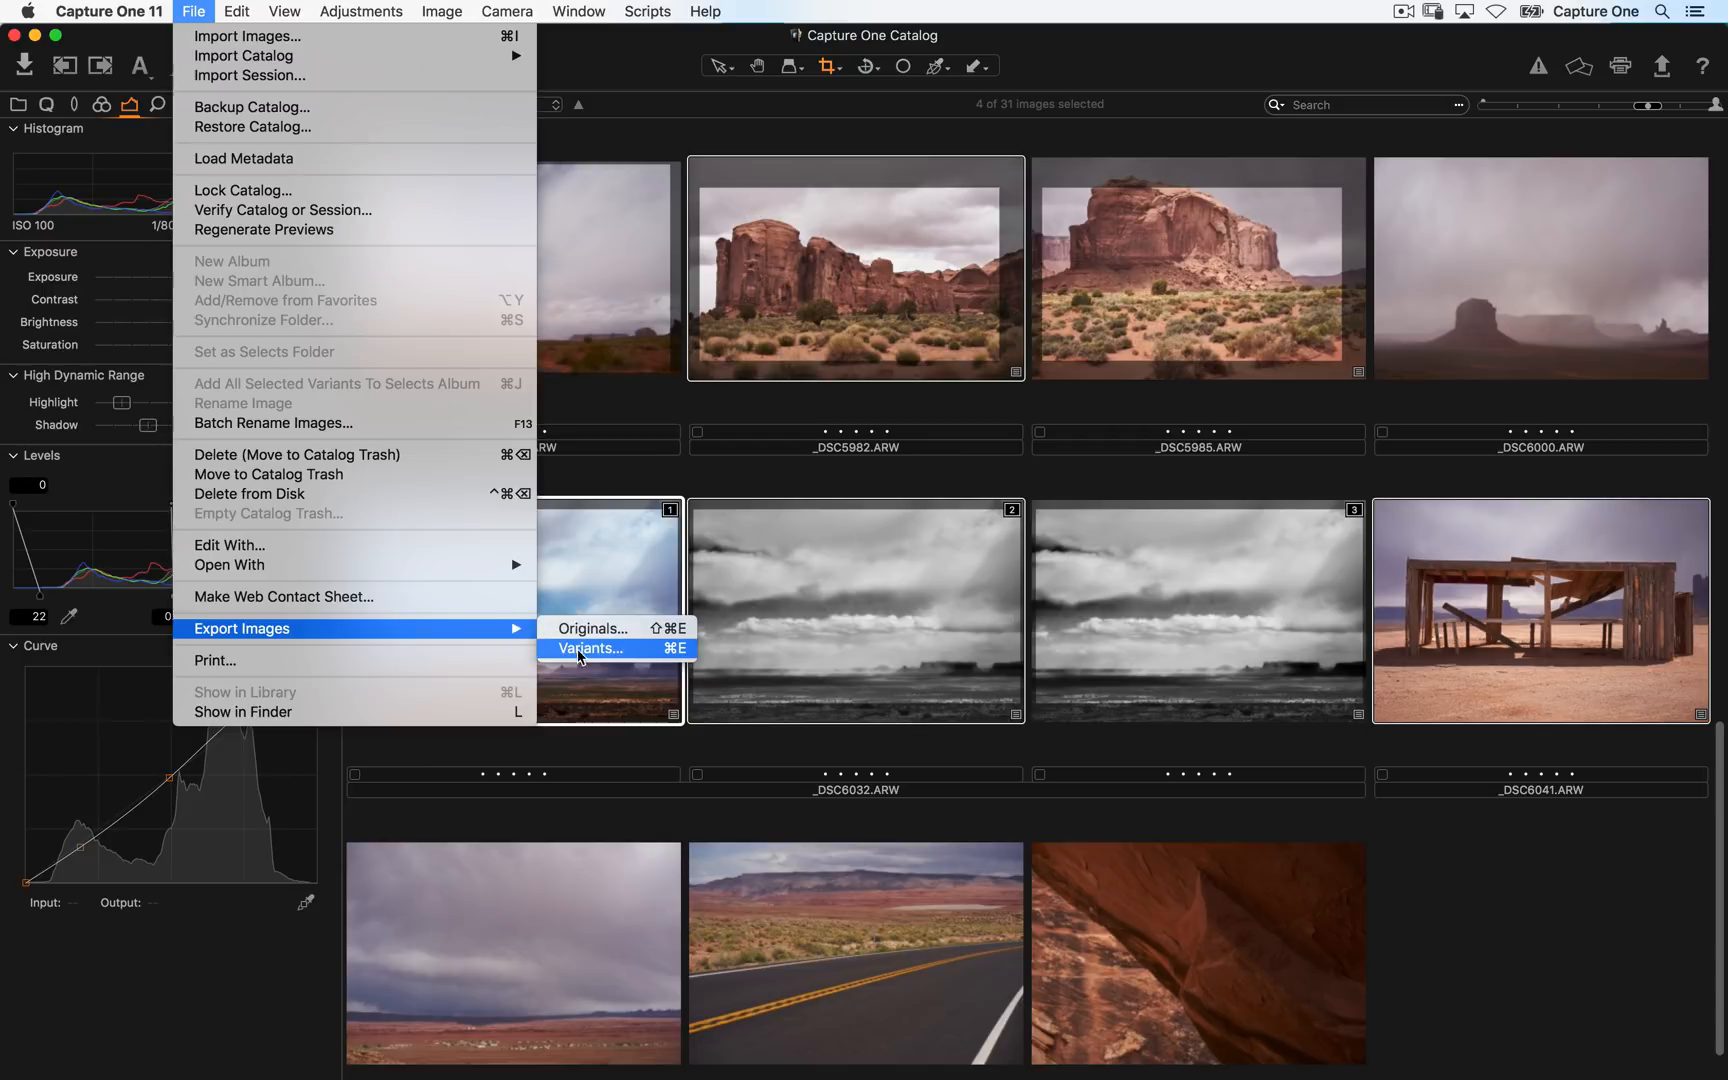
{"action": "left_click", "coordinate": [640, 653]}
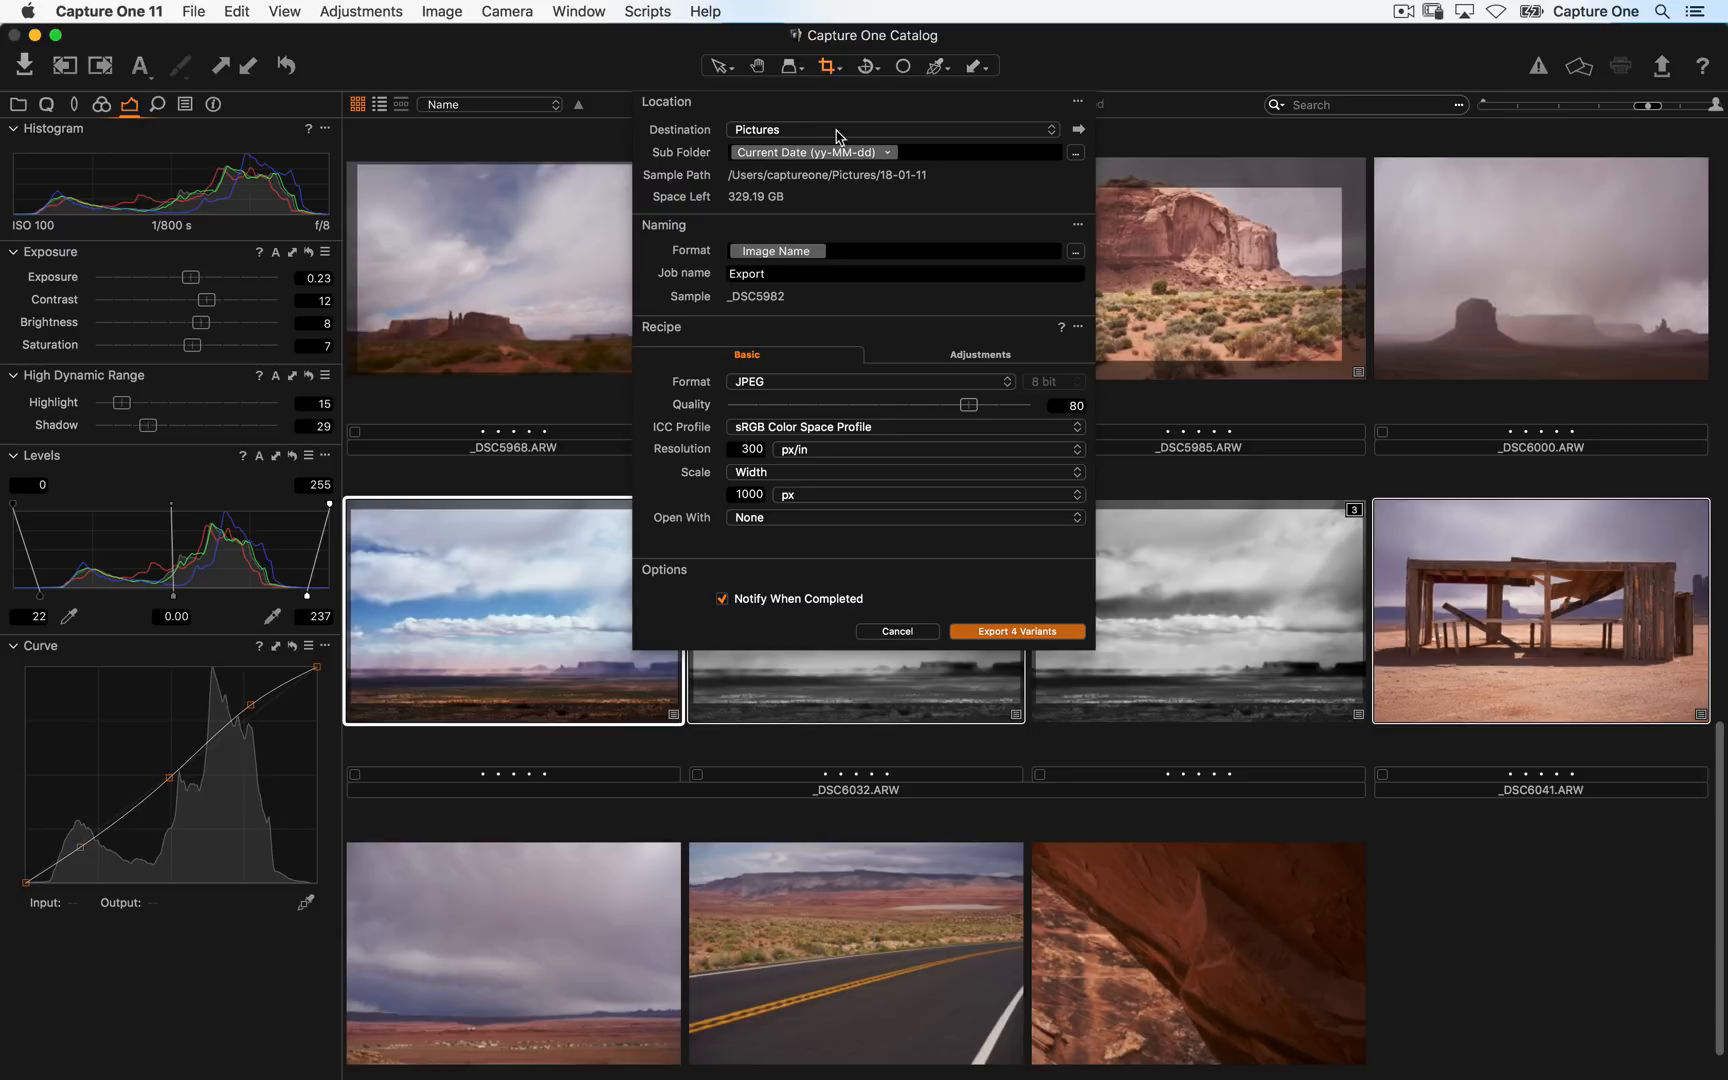
{"action": "left_click", "coordinate": [950, 152]}
{"action": "key", "text": "BackSpace"}
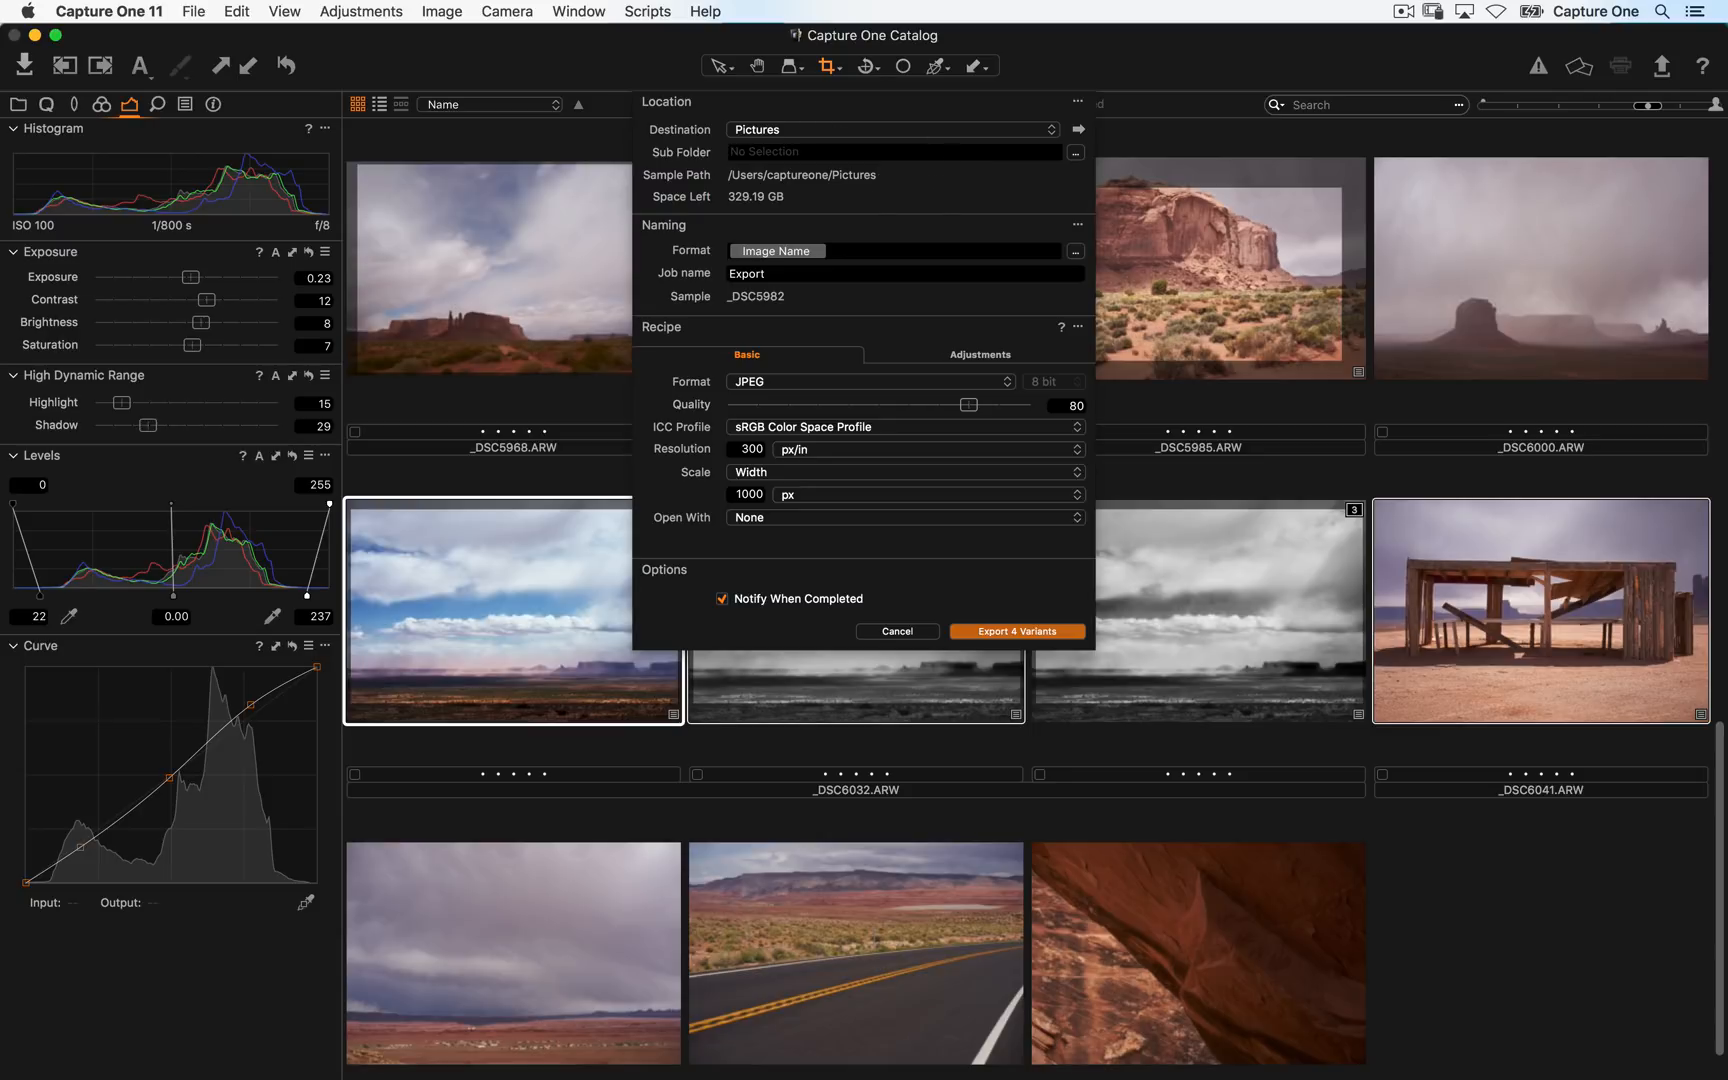
{"action": "left_click", "coordinate": [880, 130]}
{"action": "left_click", "coordinate": [850, 163]}
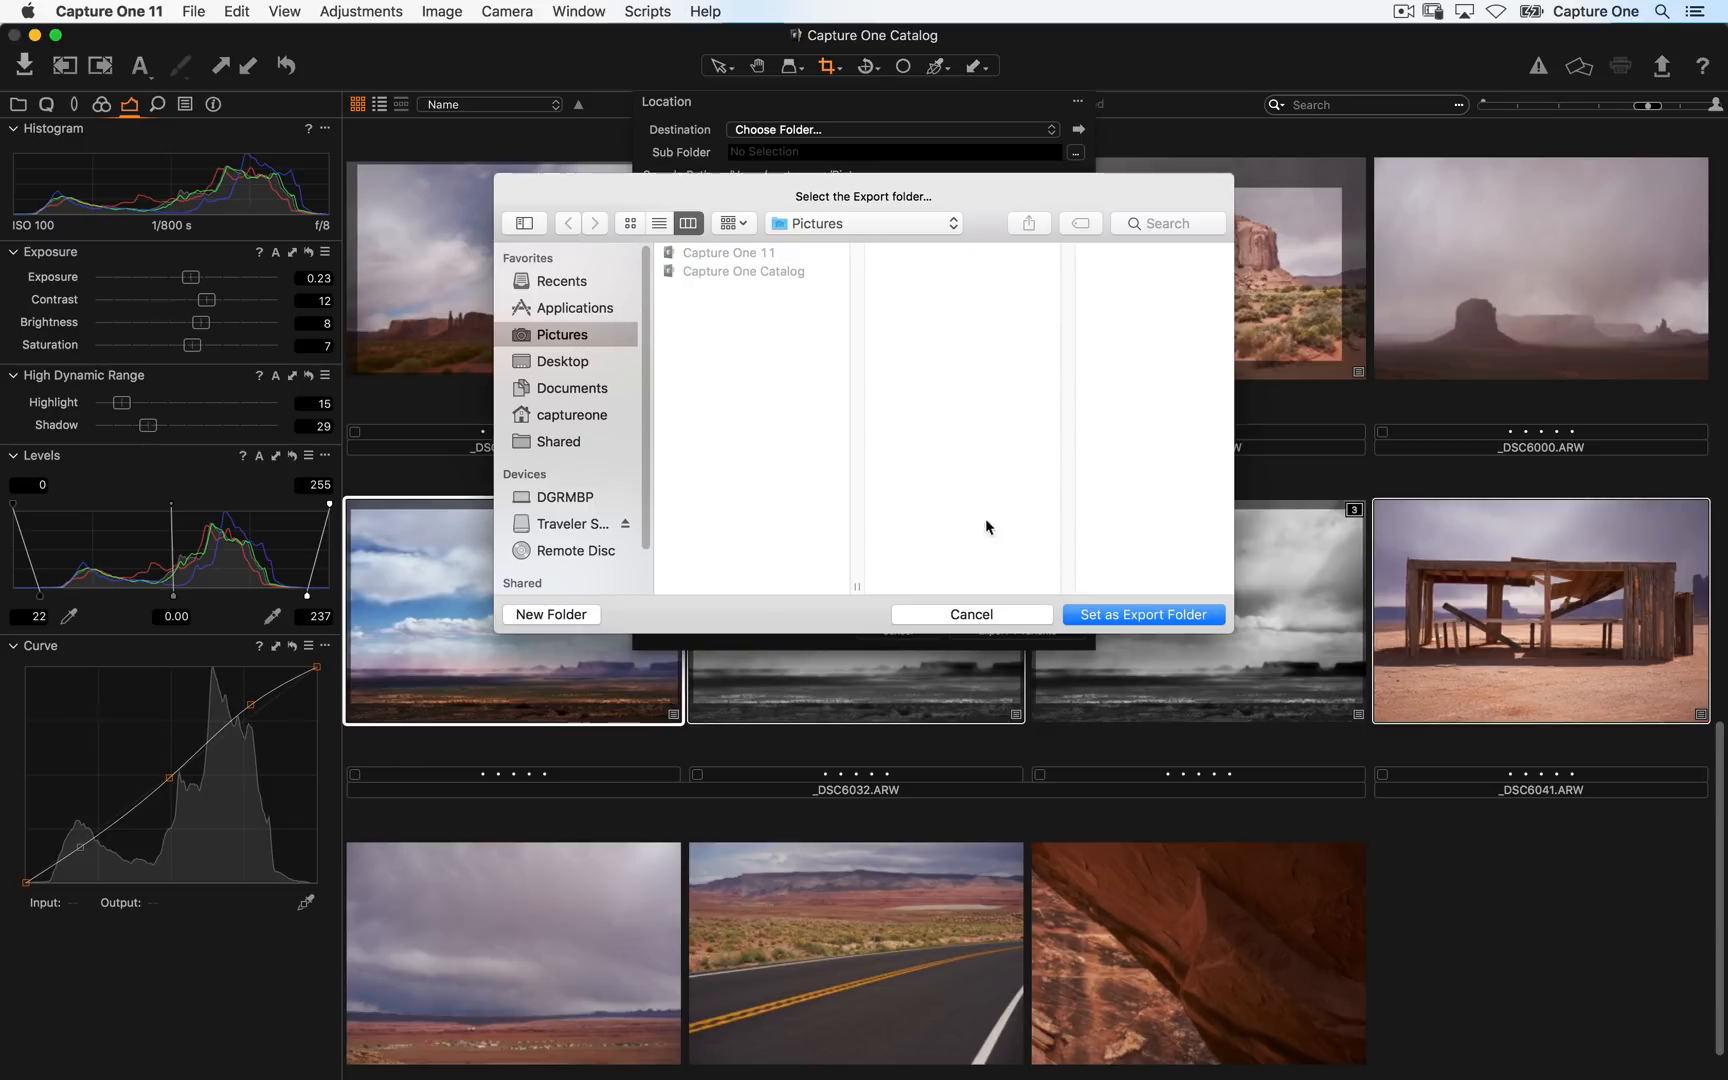
{"action": "left_click", "coordinate": [1142, 614]}
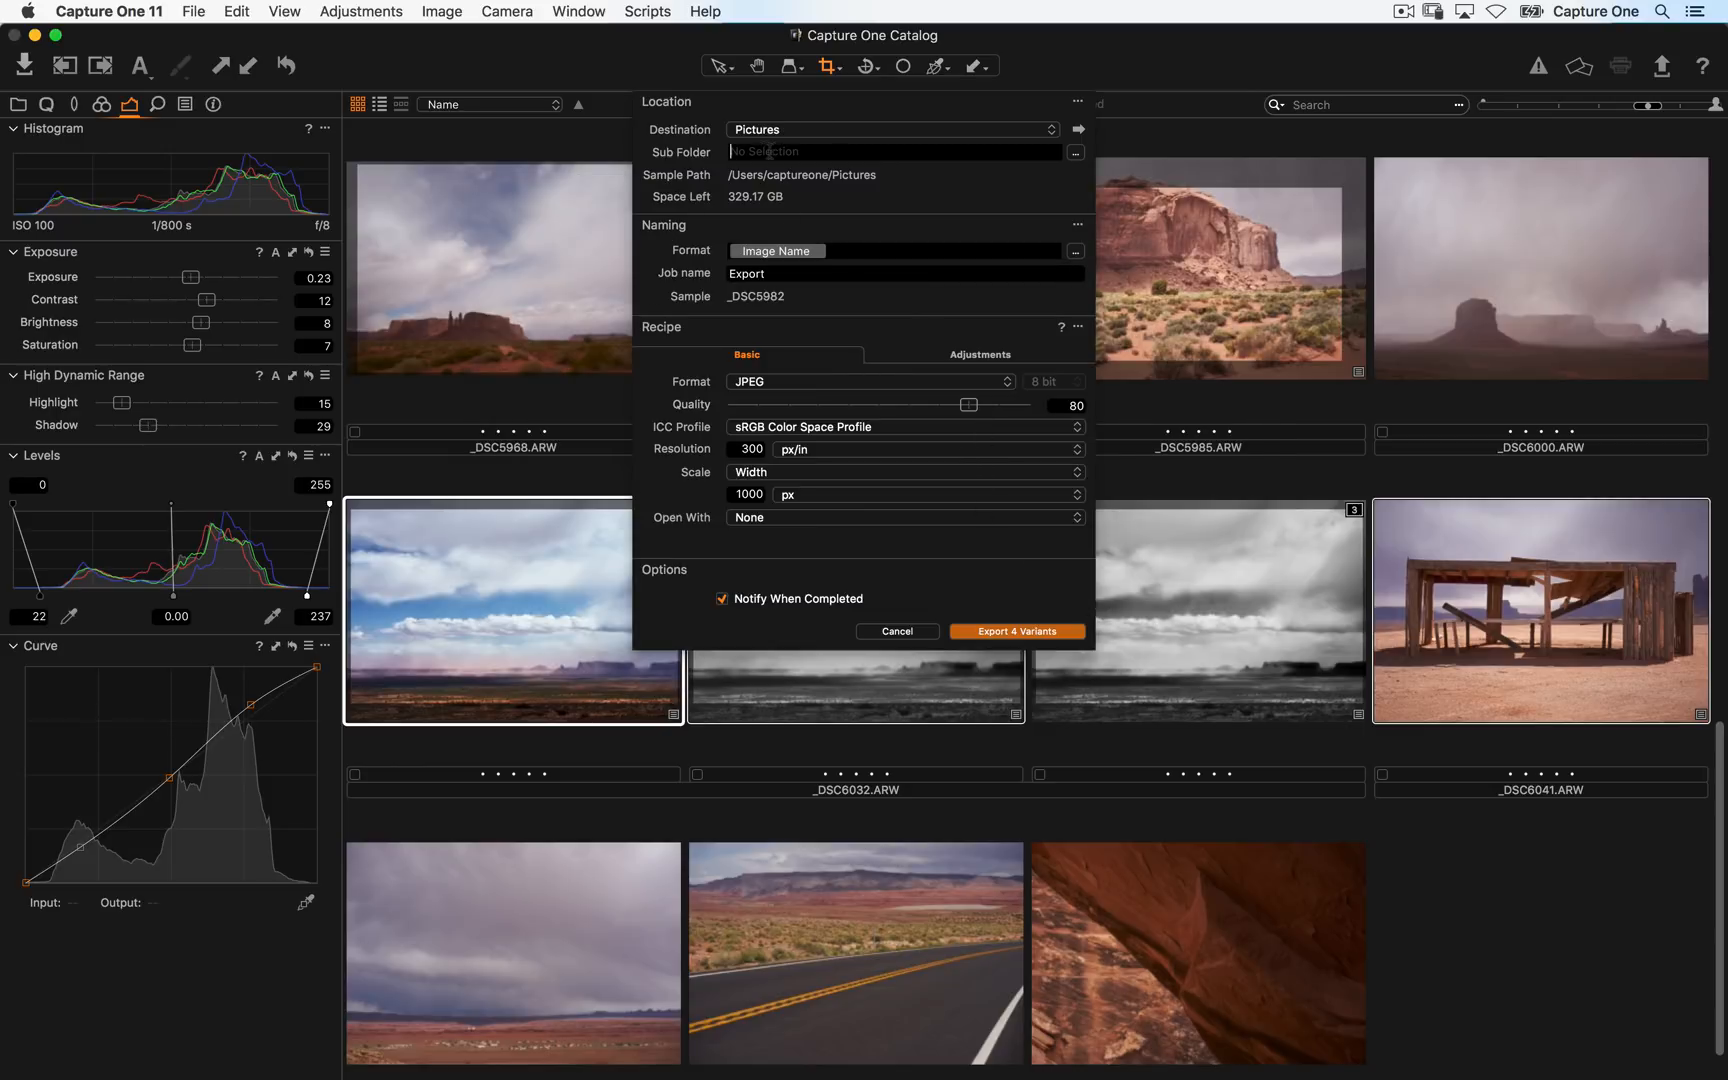
{"action": "type", "text": "Uta"}
{"action": "key", "text": "BackSpace"}
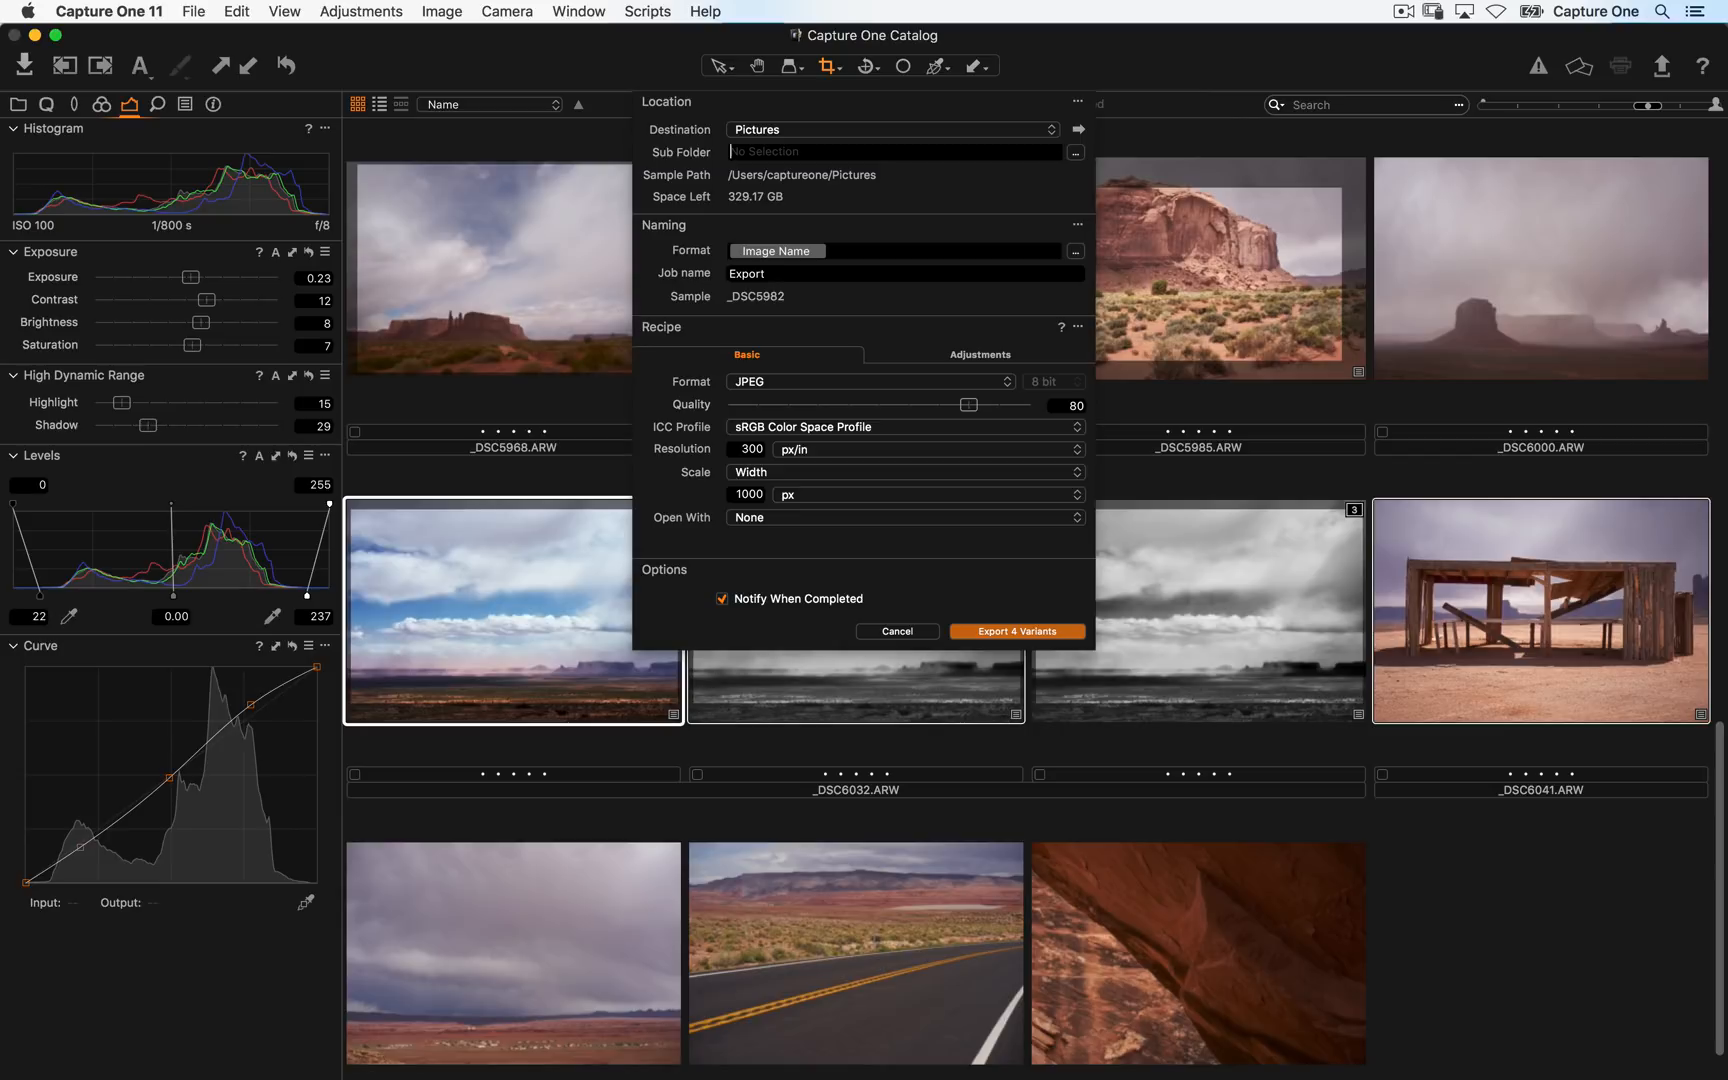
- Set the export sub folder to the Current Date token in yy-MM-dd format
{"action": "left_click", "coordinate": [1076, 153]}
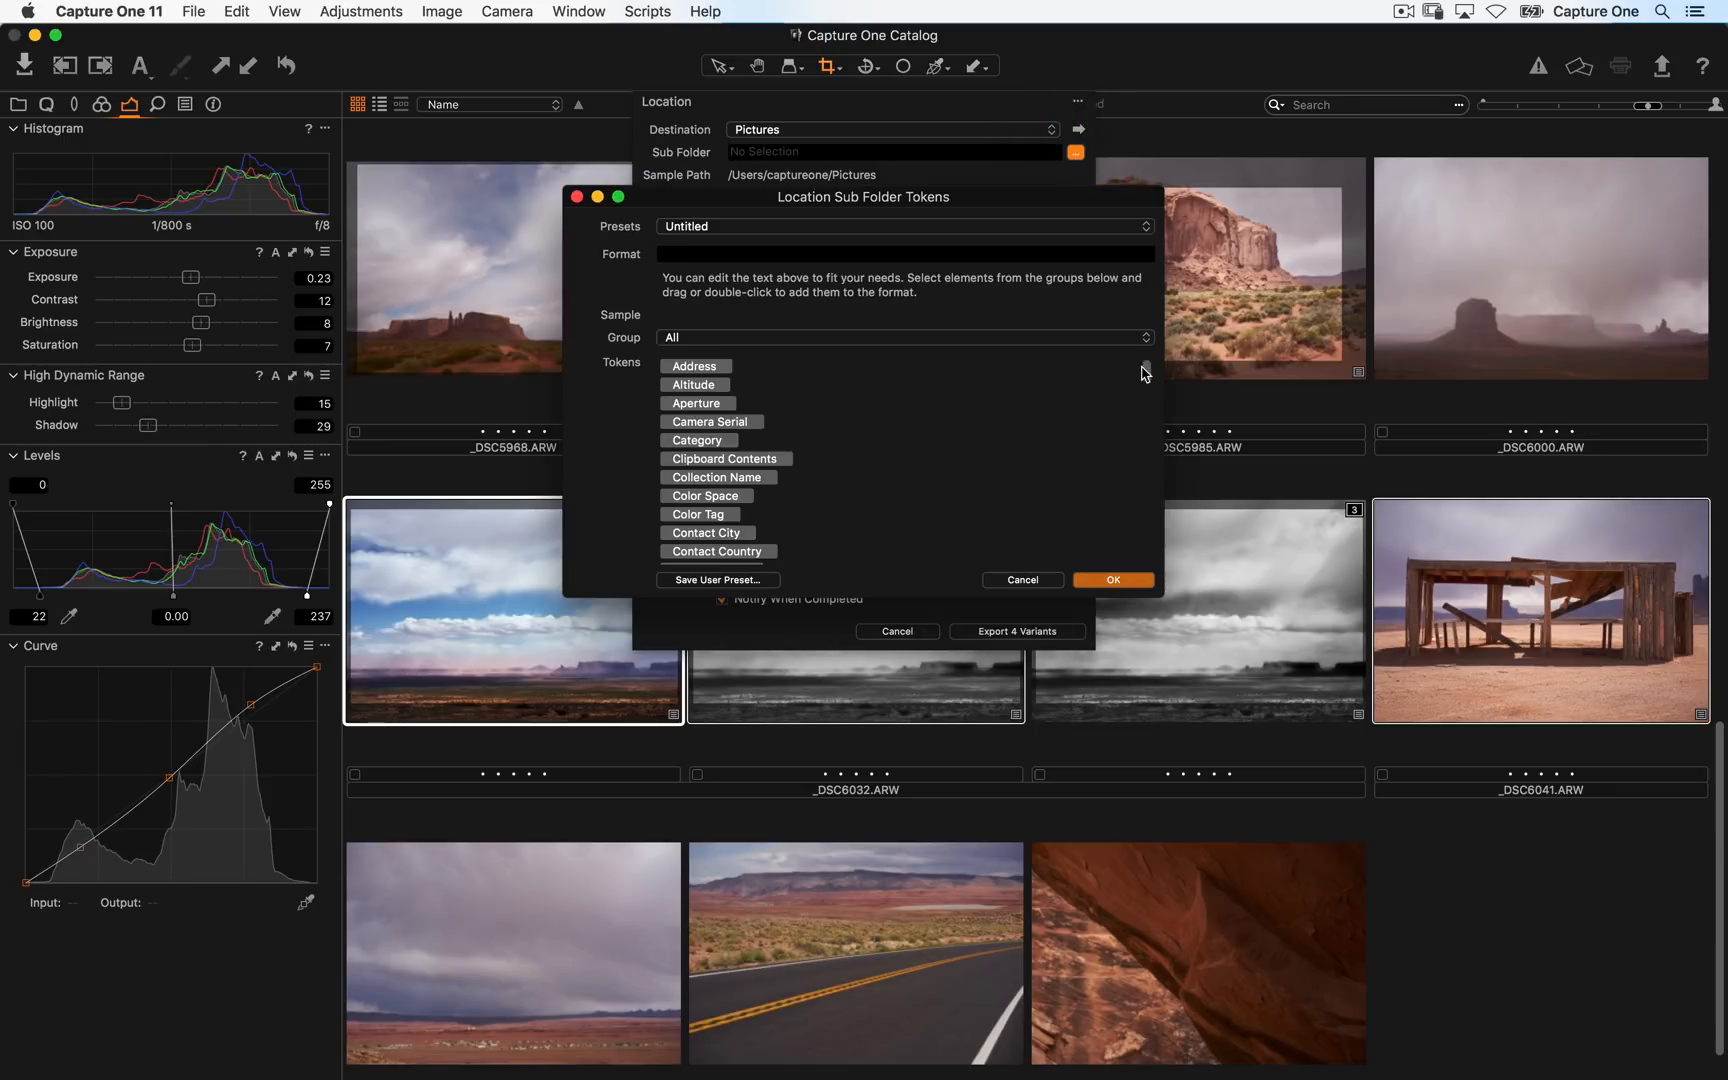
{"action": "left_click_drag", "start_coordinate": [1146, 373], "coordinate": [1127, 570]}
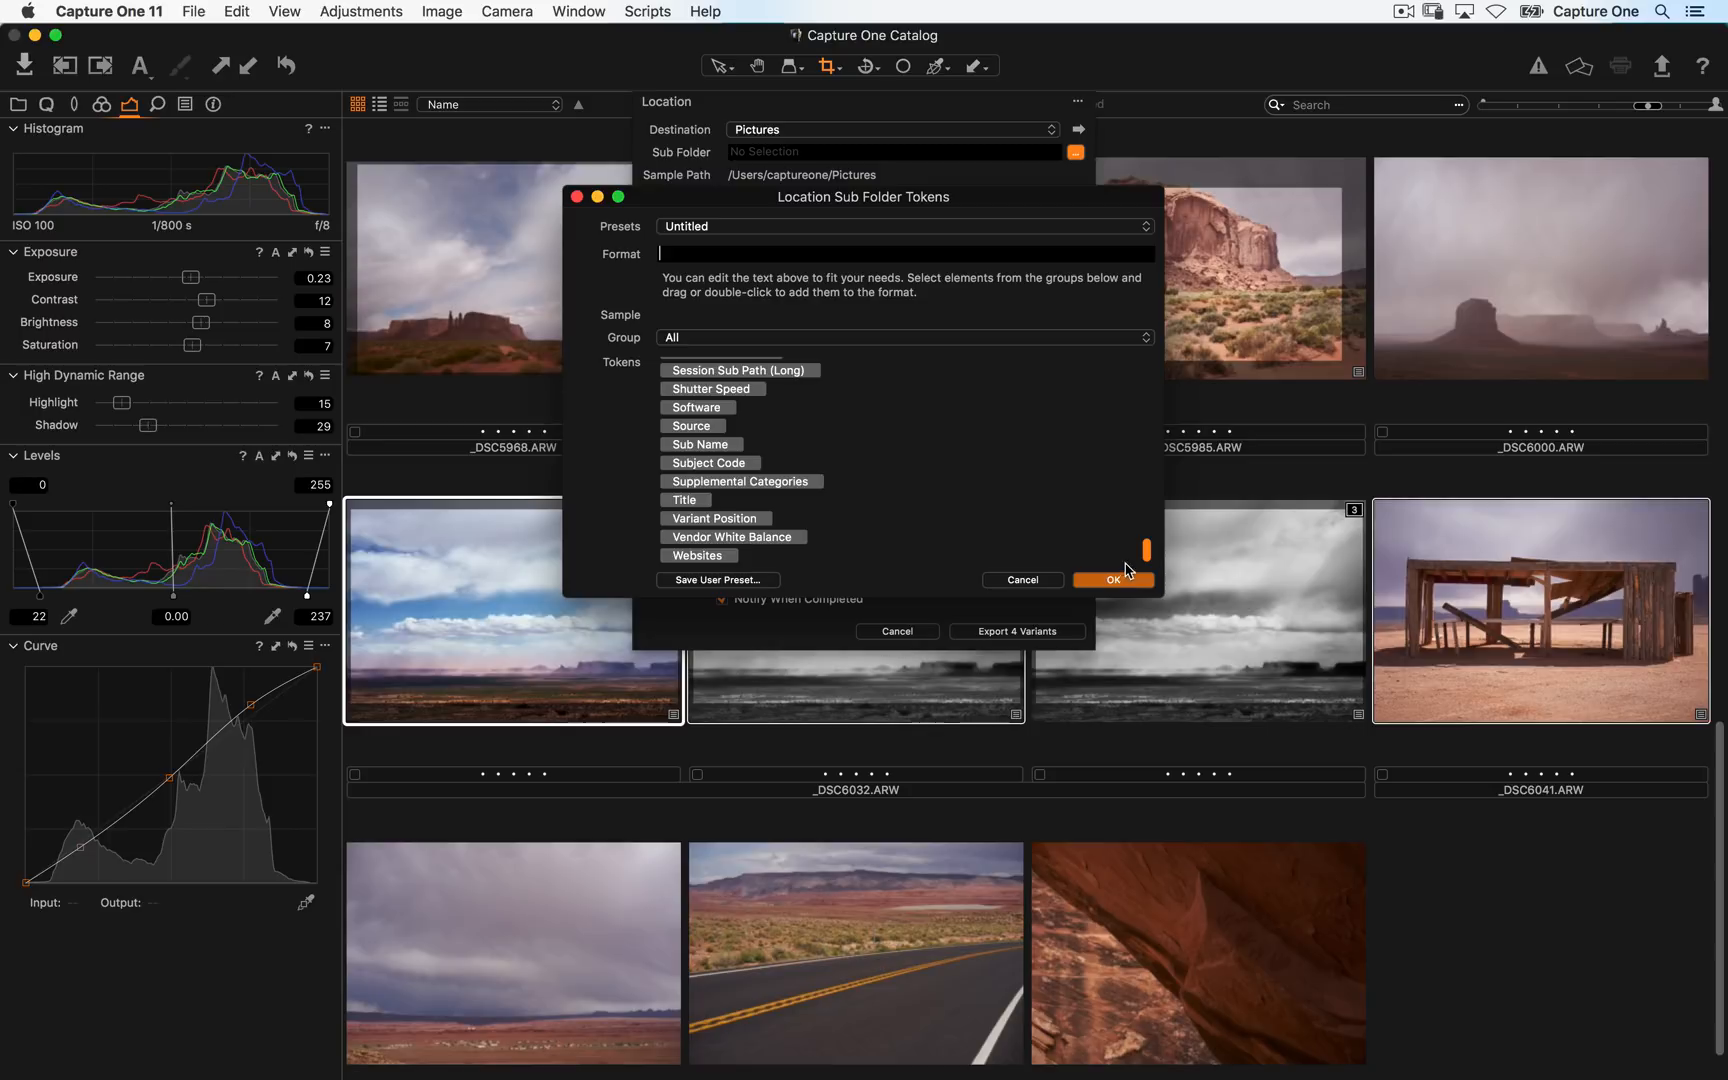
{"action": "scroll", "coordinate": [1120, 540], "scroll_direction": "up", "scroll_amount": 10}
{"action": "left_click", "coordinate": [720, 340]}
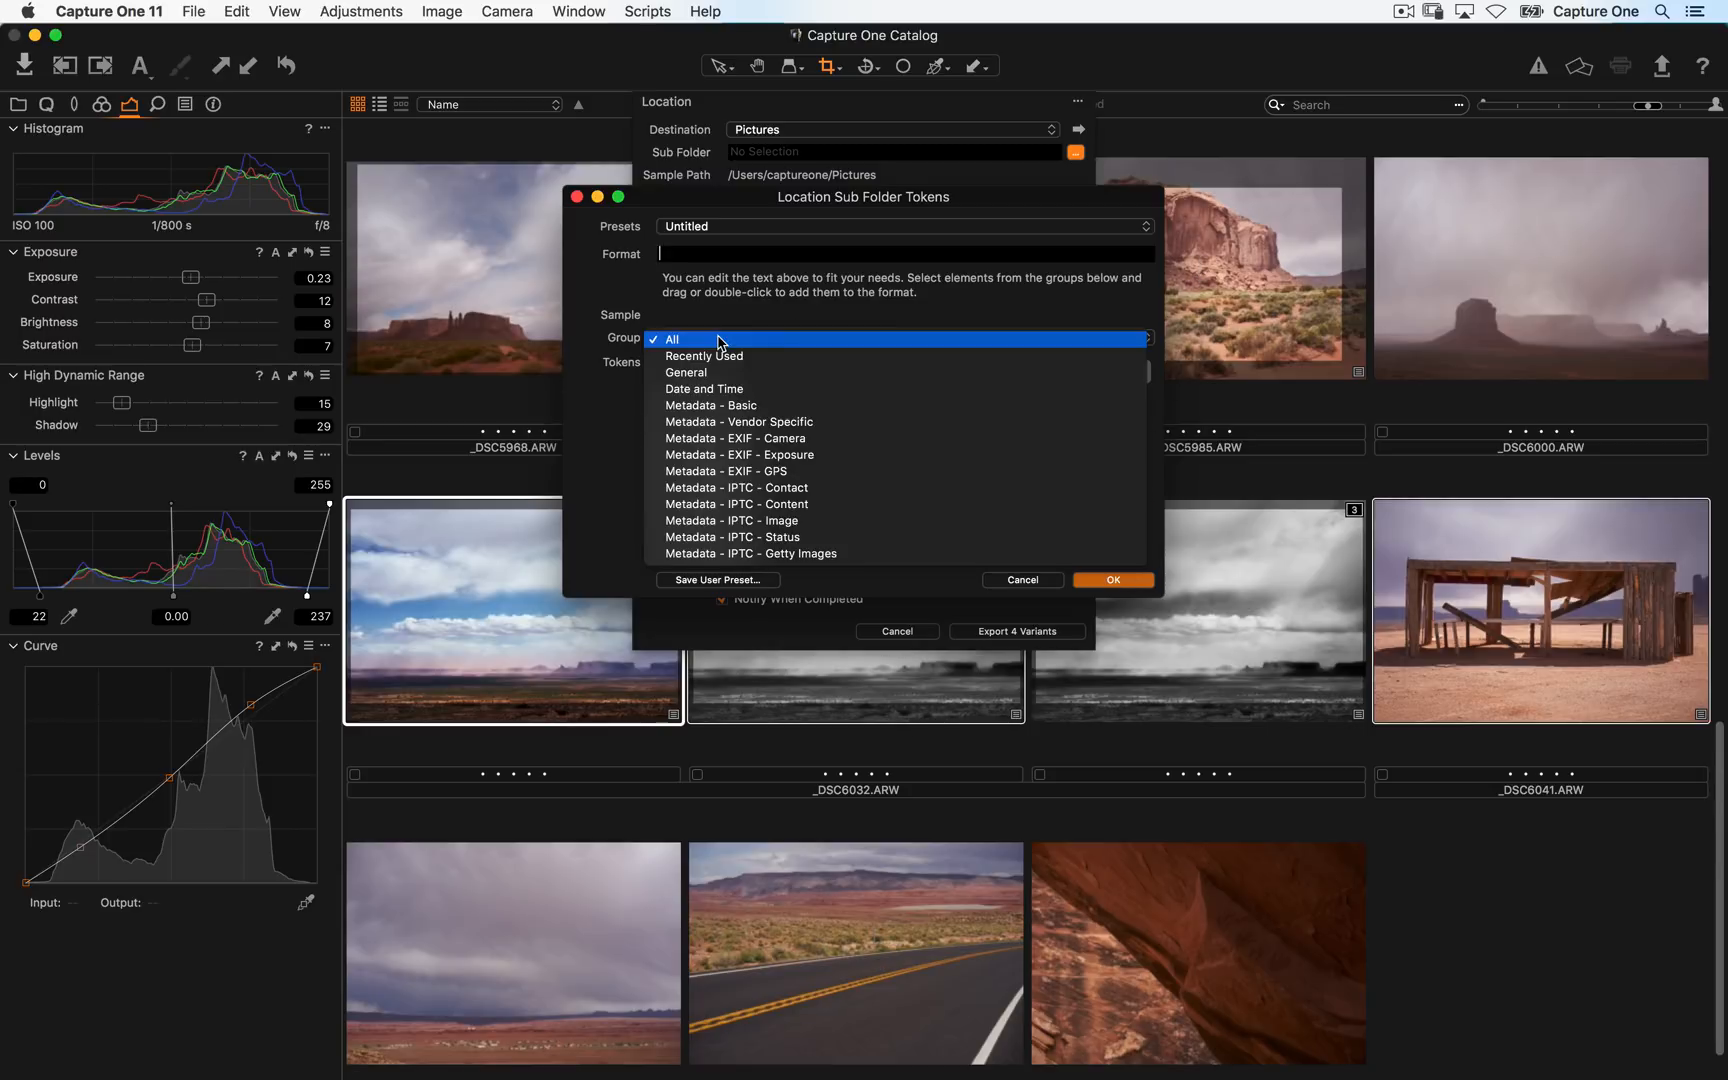
{"action": "left_click", "coordinate": [808, 389]}
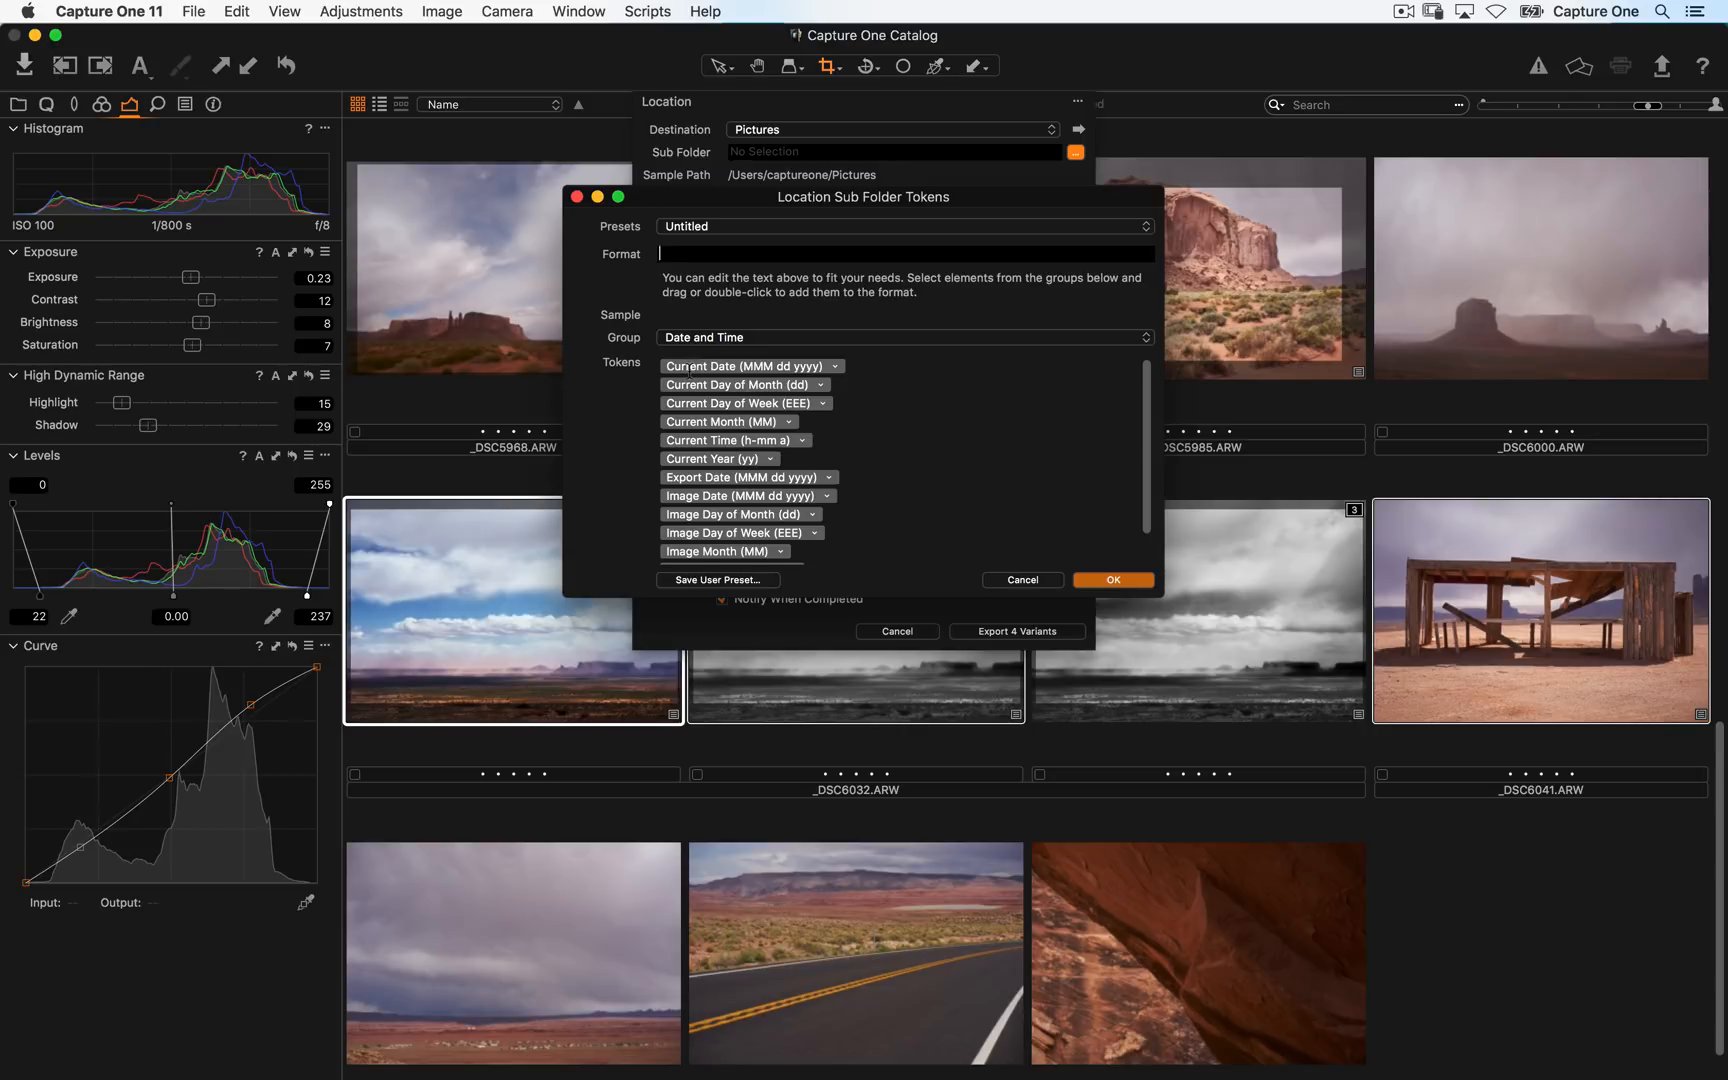
{"action": "left_click_drag", "start_coordinate": [689, 370], "coordinate": [691, 262]}
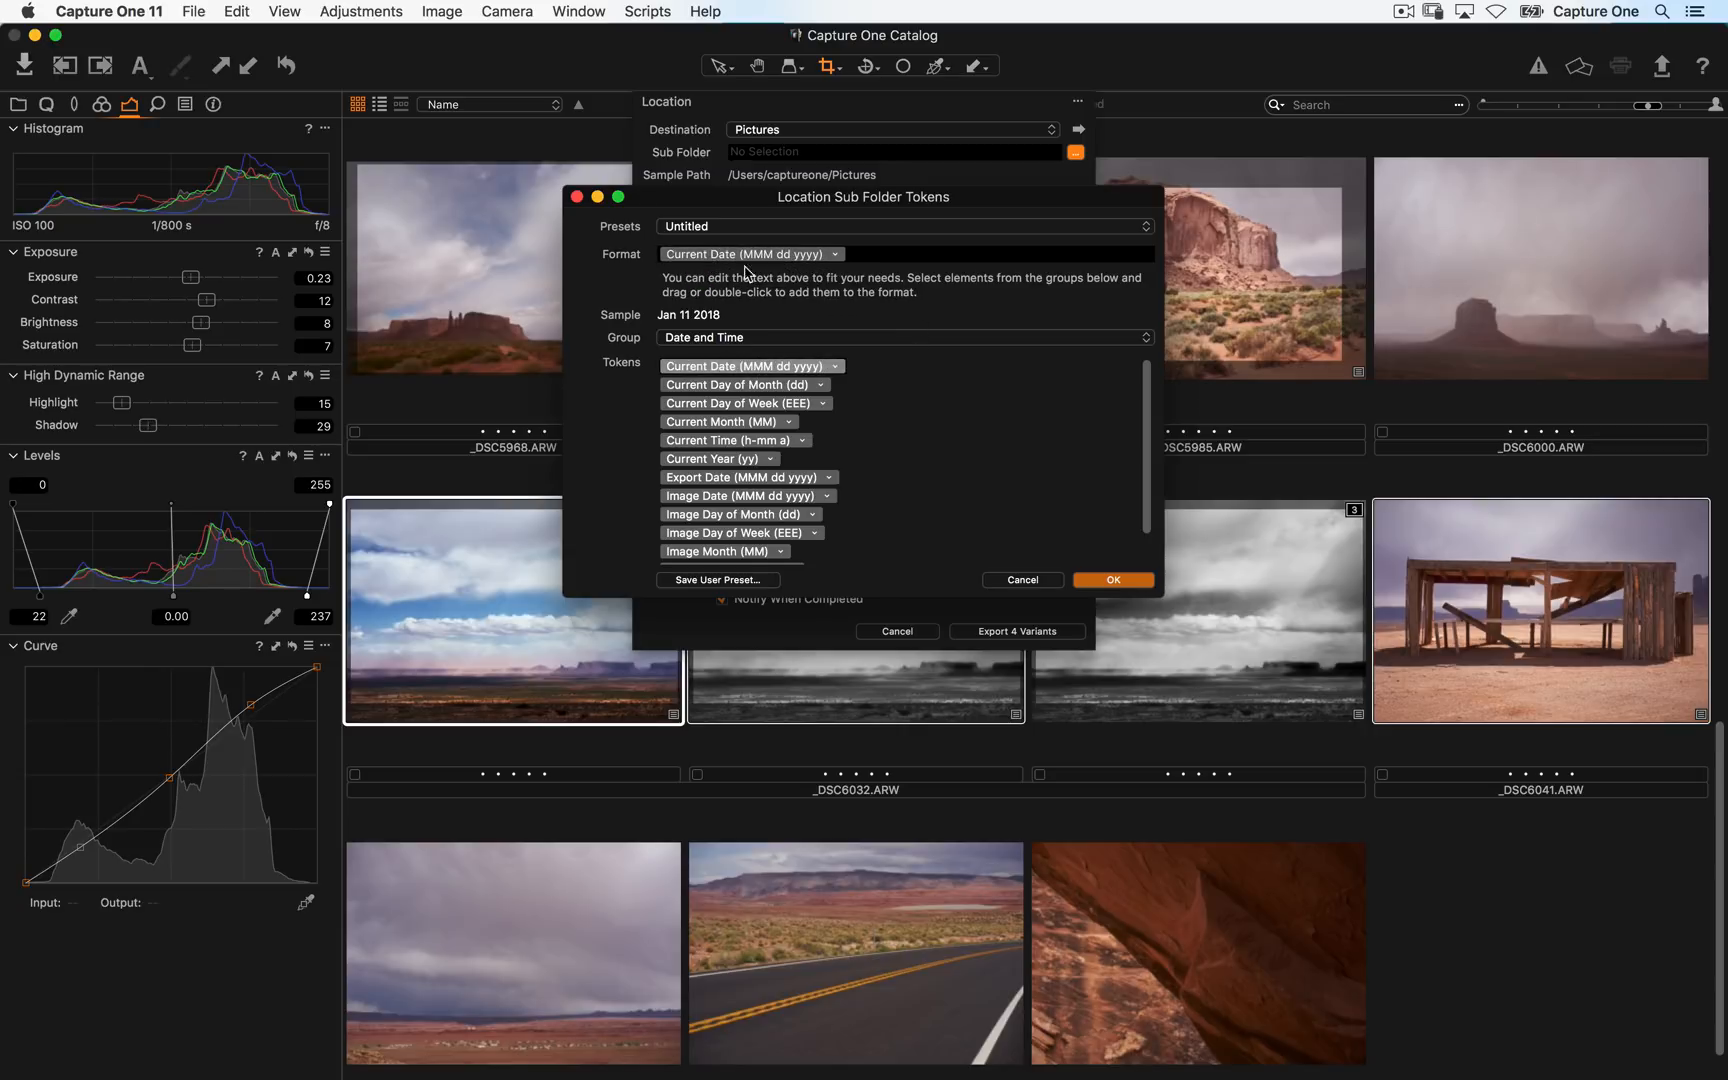
{"action": "left_click", "coordinate": [835, 254]}
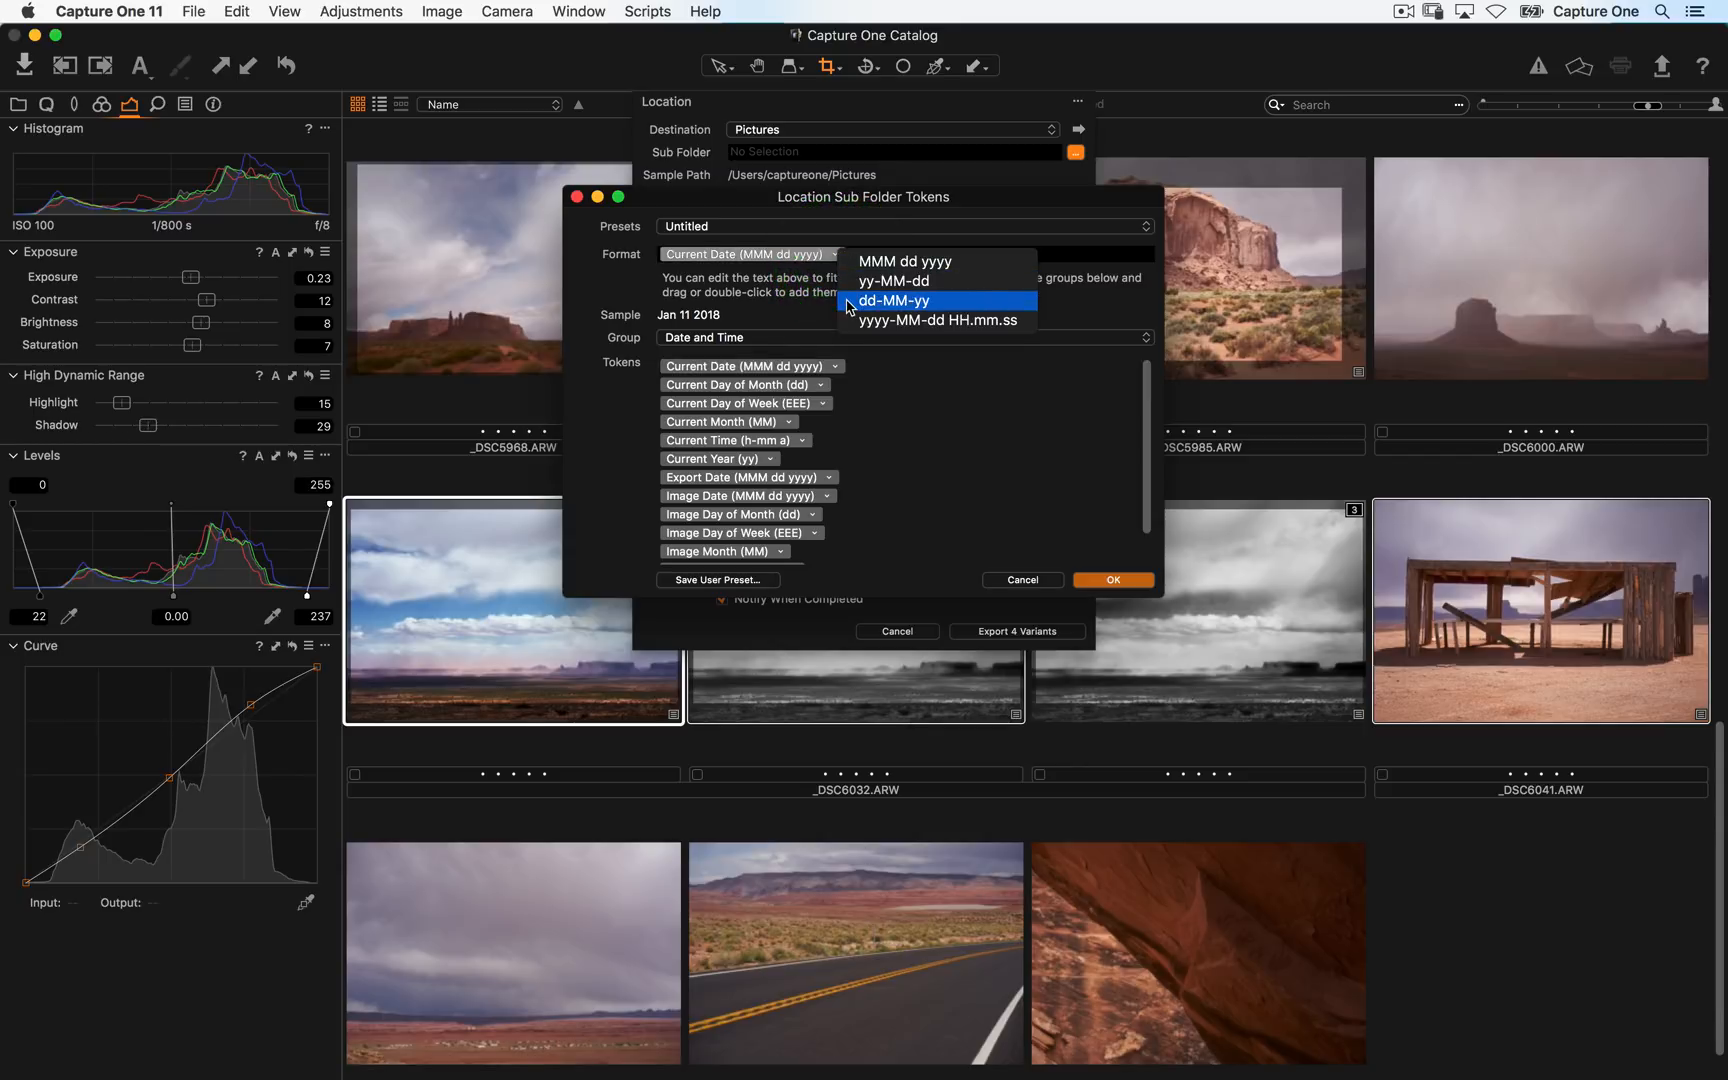
{"action": "left_click", "coordinate": [858, 282]}
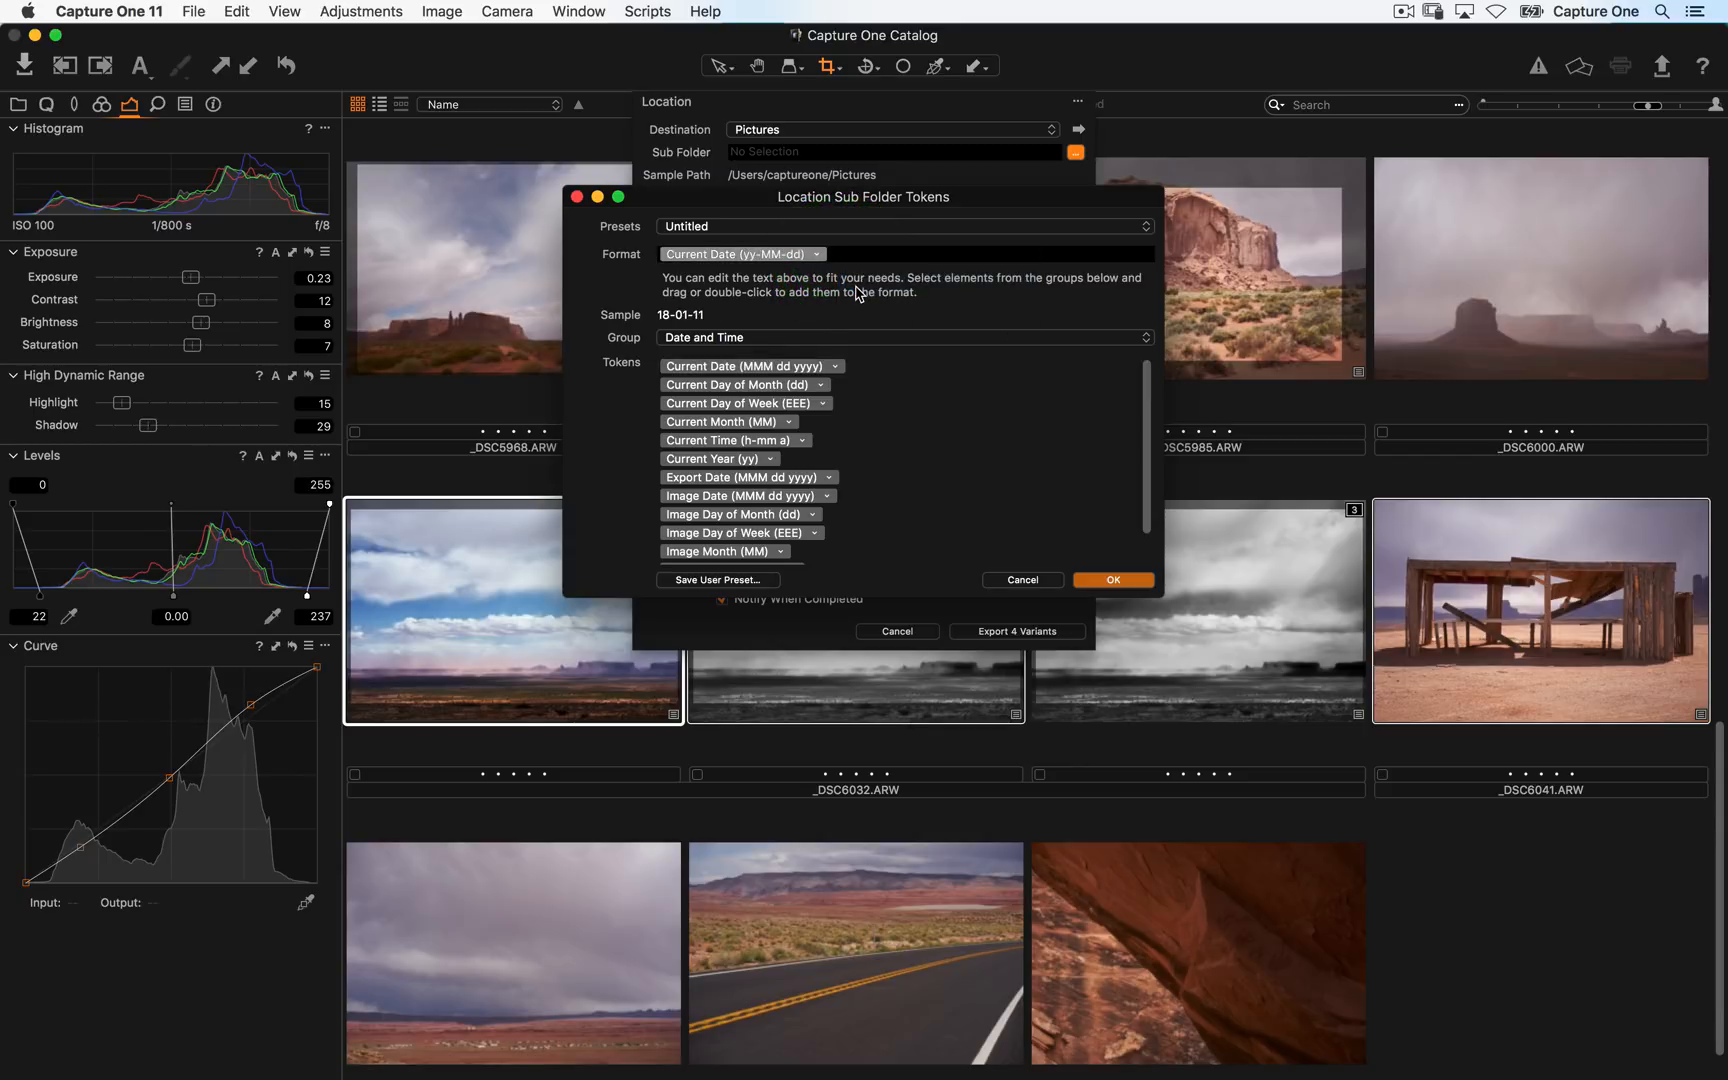
{"action": "left_click", "coordinate": [675, 314]}
{"action": "left_click", "coordinate": [817, 255]}
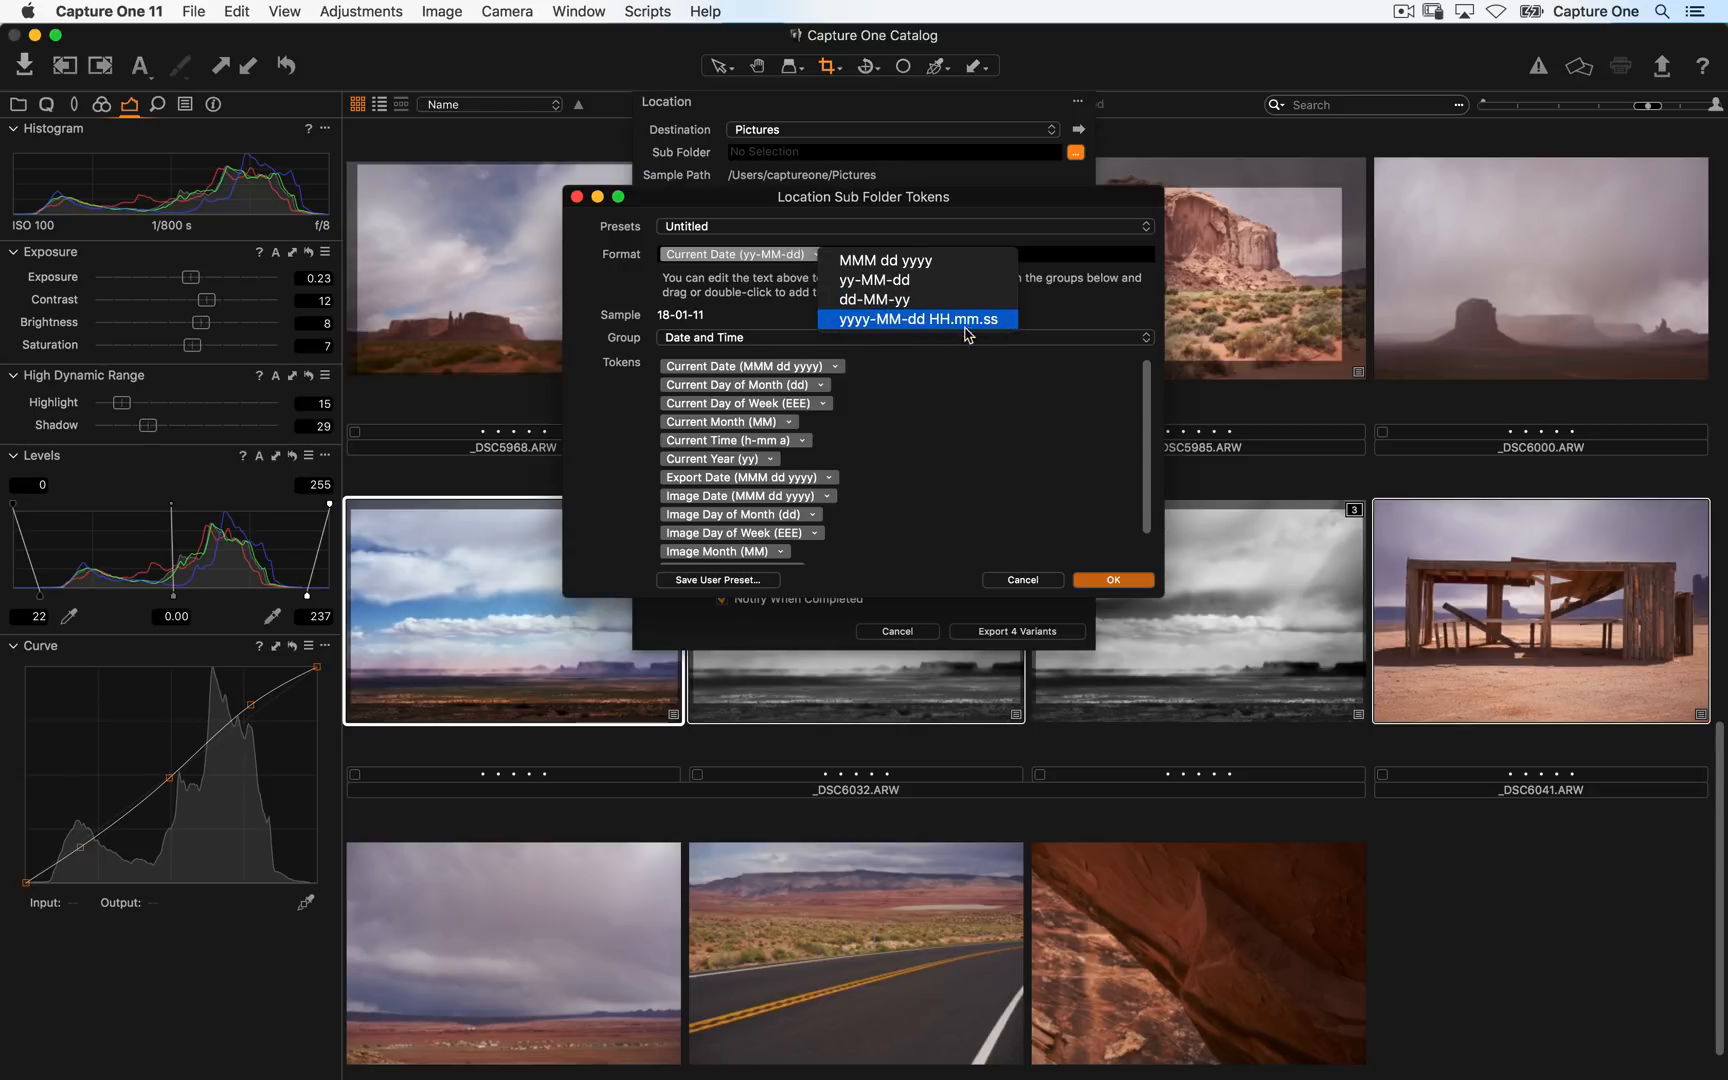
{"action": "left_click", "coordinate": [965, 407]}
{"action": "left_click", "coordinate": [1139, 582]}
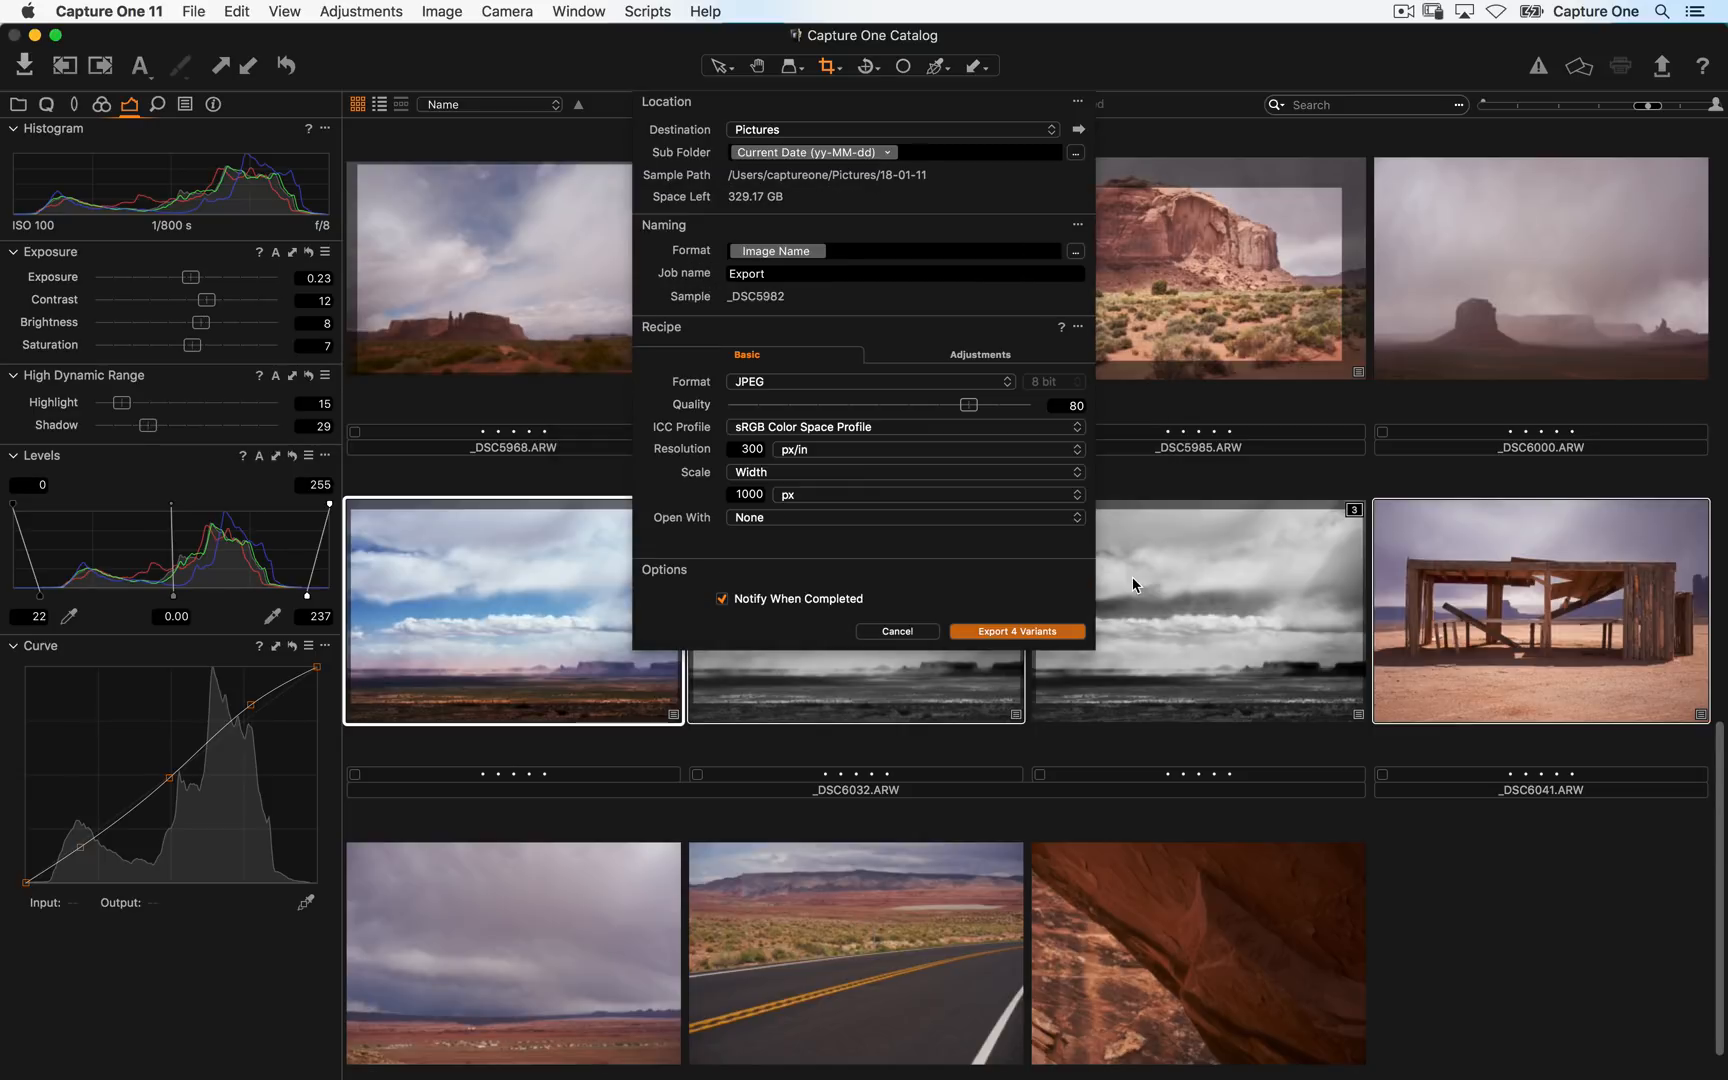
- Set the JPEG export recipe's Scale to Fixed at 100 %
{"action": "left_click", "coordinate": [773, 357]}
{"action": "left_click", "coordinate": [783, 383]}
{"action": "left_click", "coordinate": [778, 385]}
{"action": "left_click", "coordinate": [786, 474]}
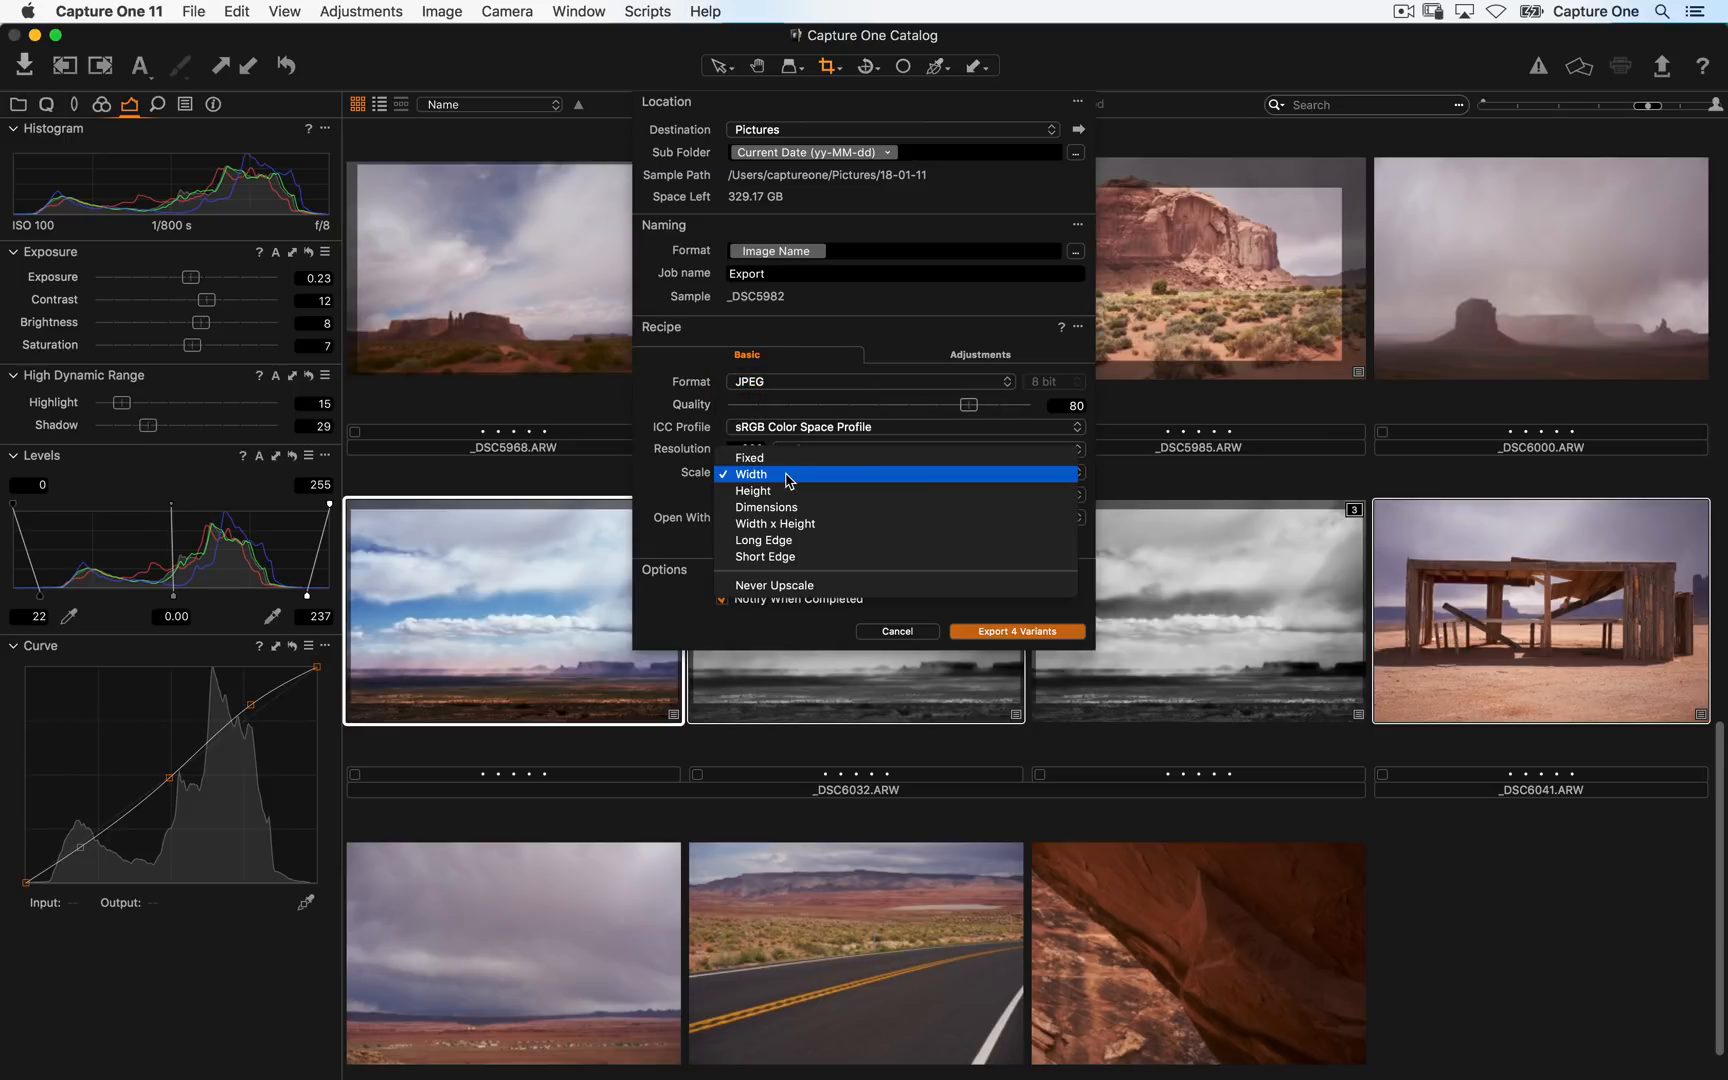
{"action": "left_click", "coordinate": [786, 458]}
{"action": "left_click", "coordinate": [758, 493]}
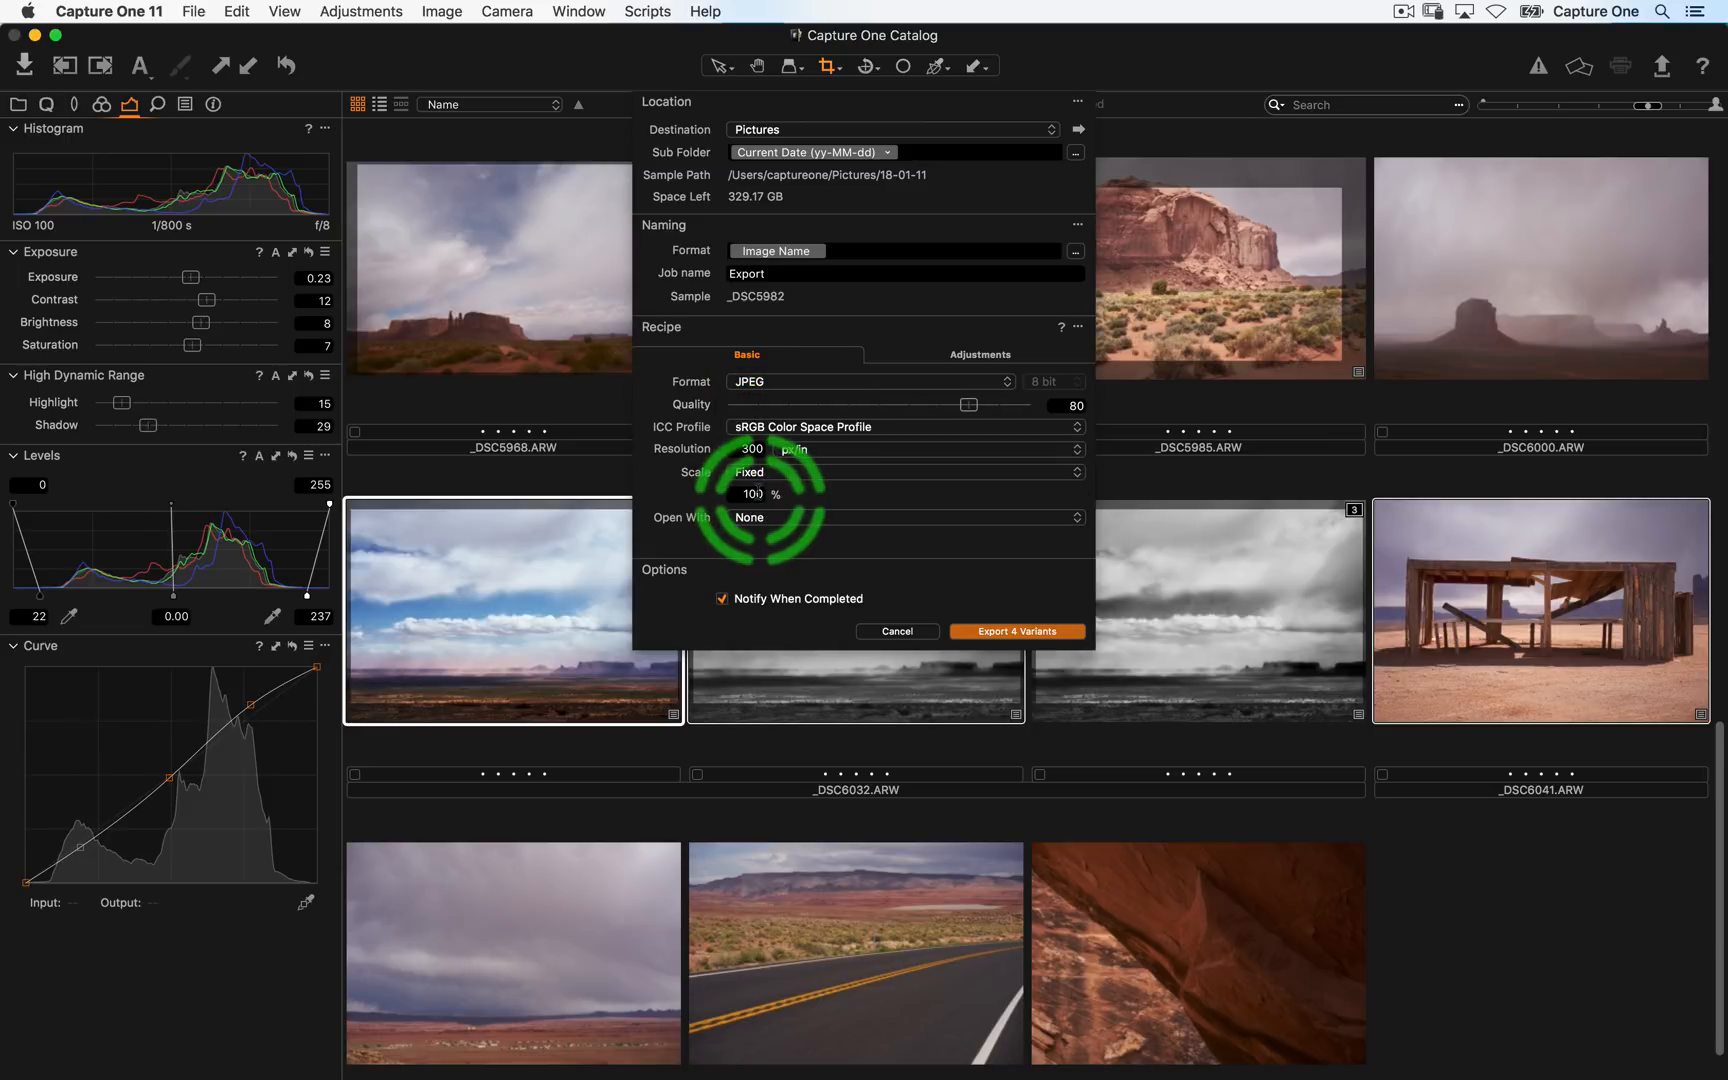
- Set the export recipe's Crop option to Ignore crop
{"action": "left_click", "coordinate": [985, 357]}
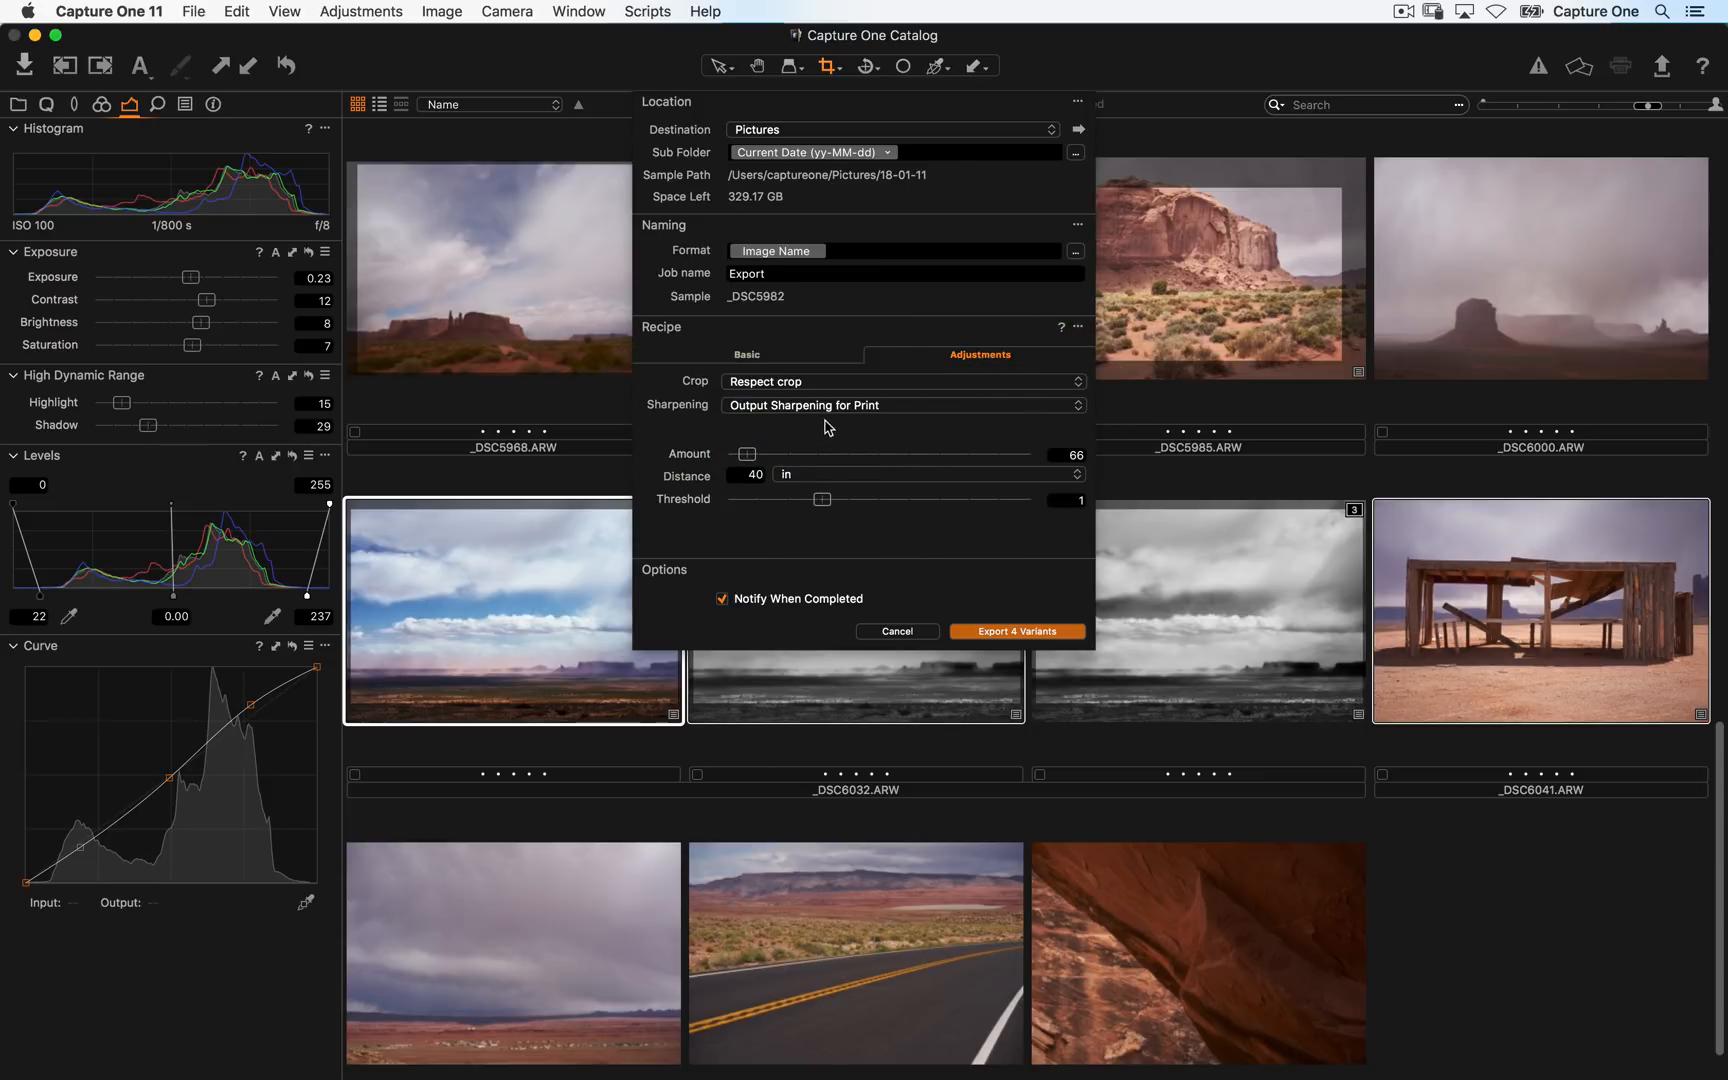
{"action": "left_click", "coordinate": [782, 386]}
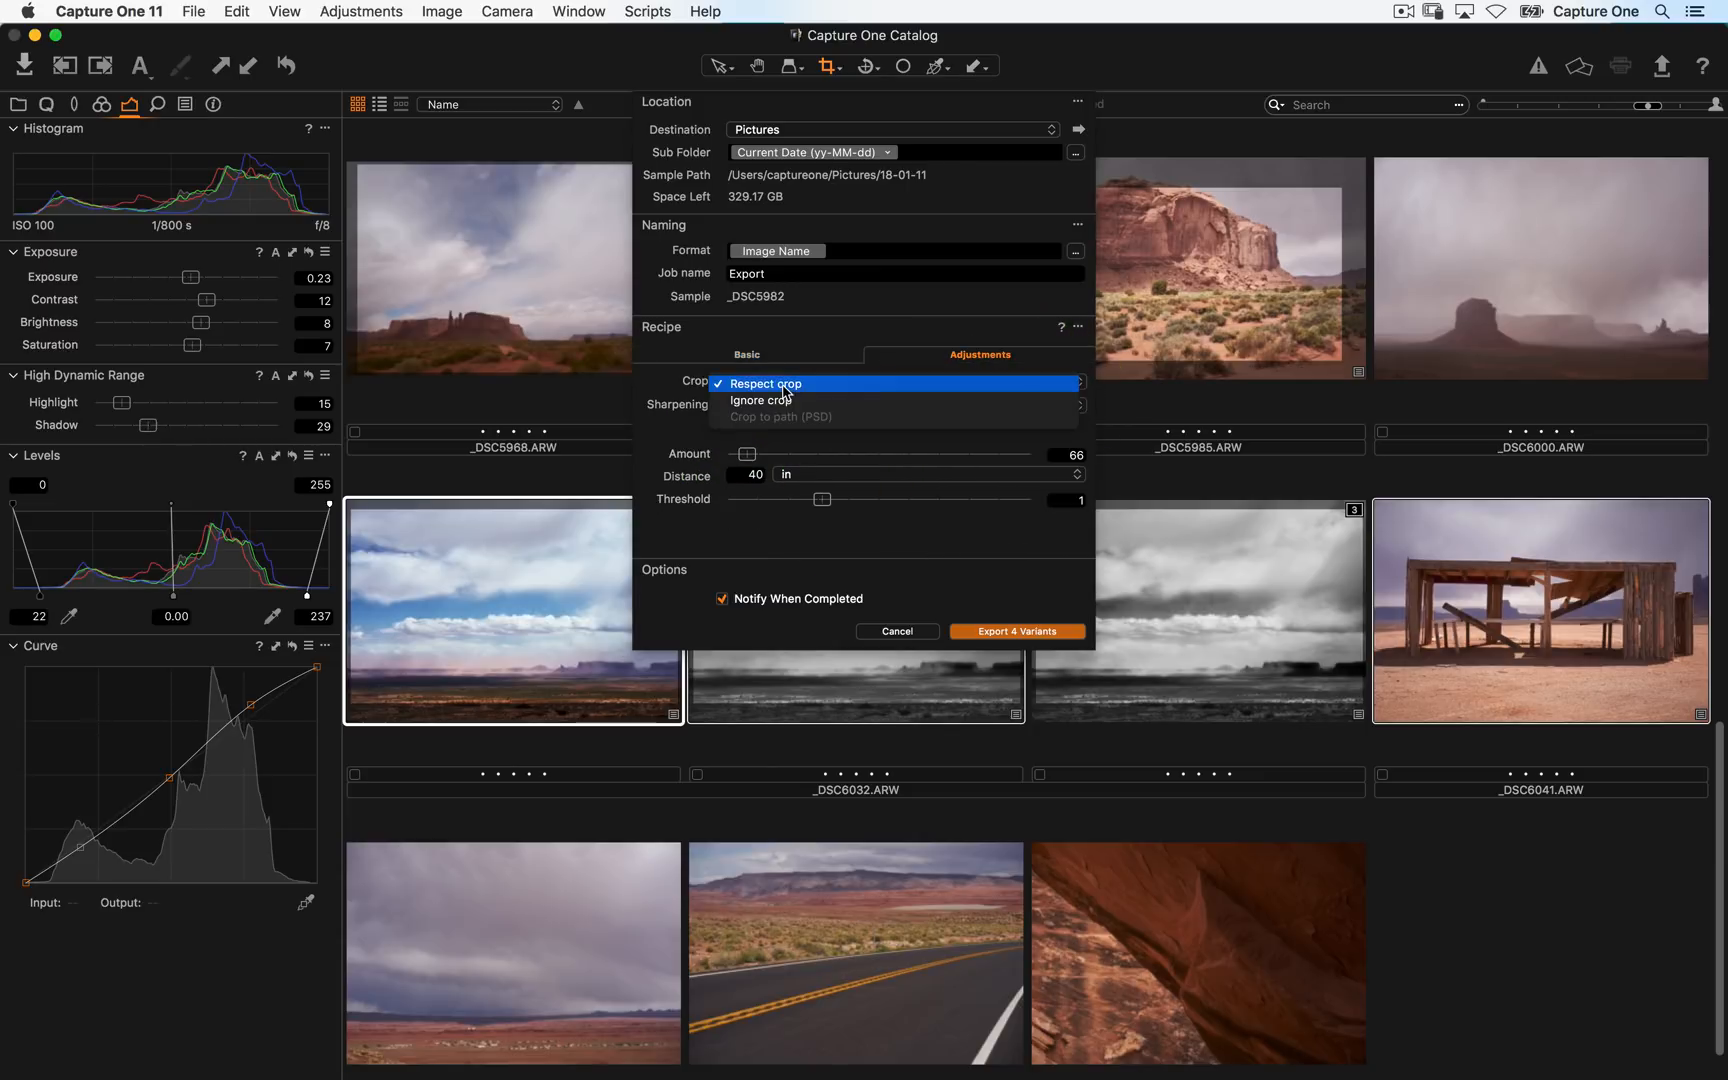
{"action": "left_click", "coordinate": [808, 400]}
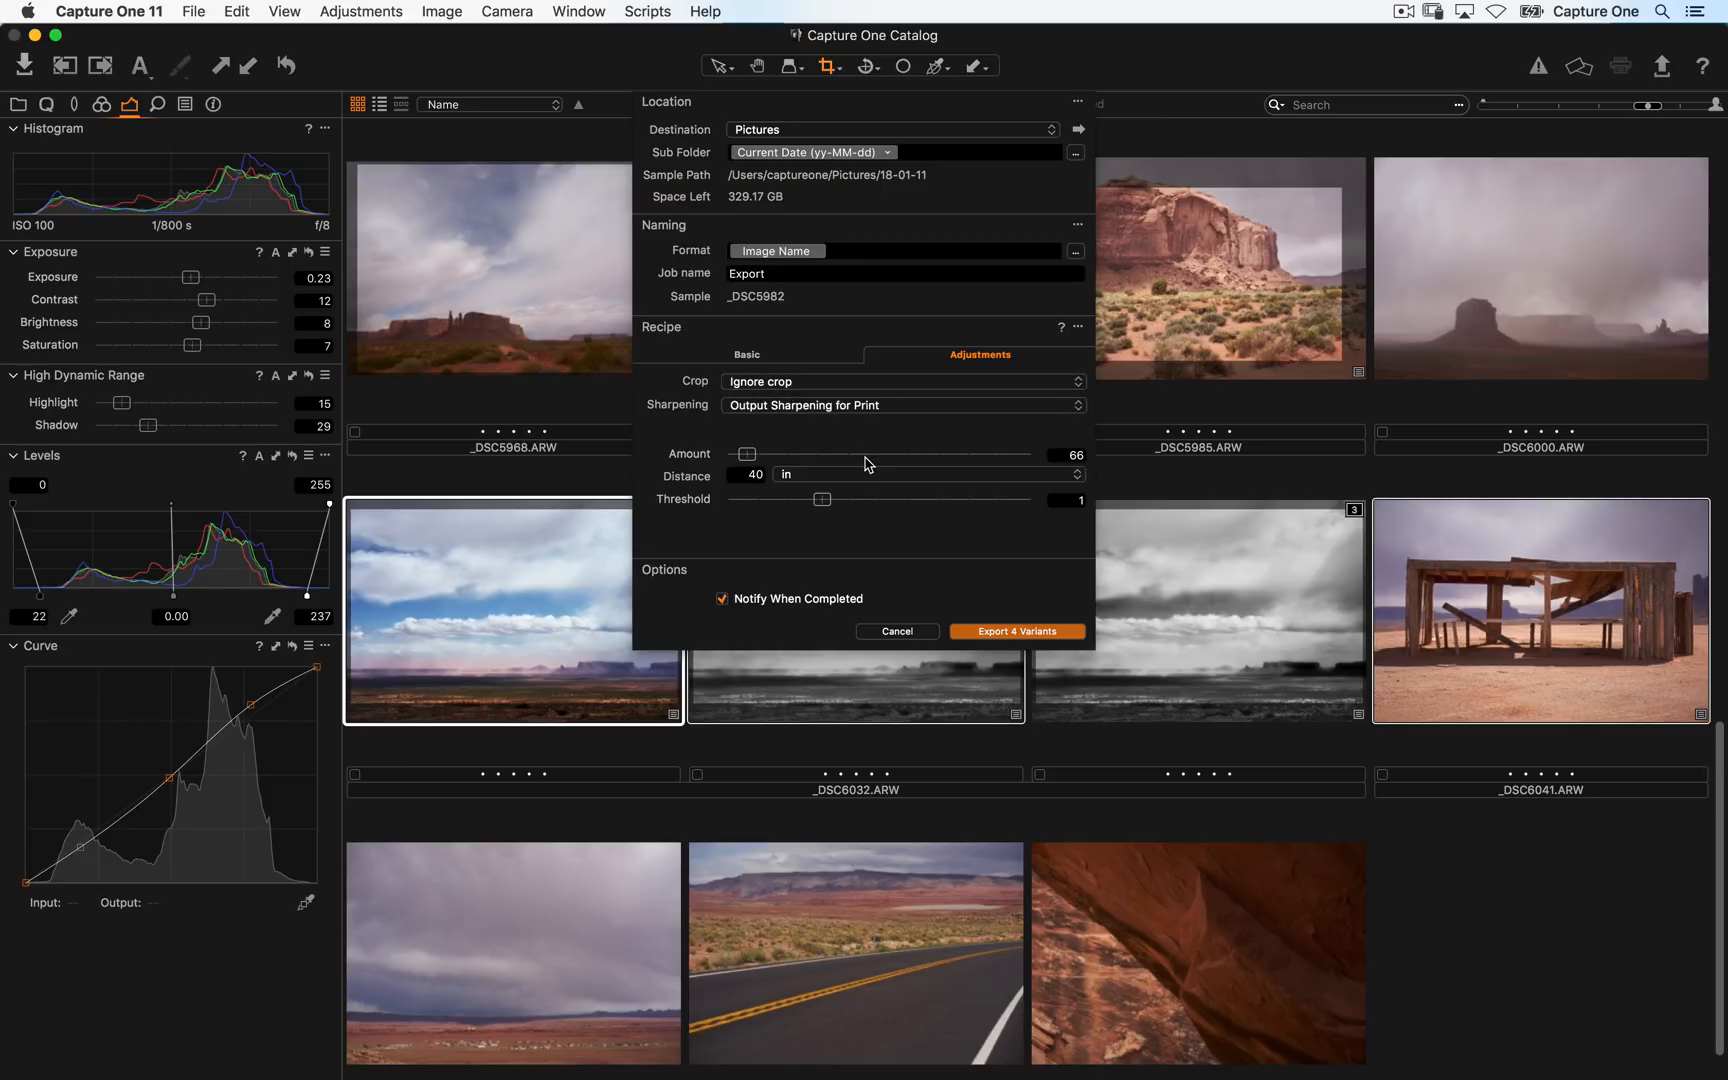
- Set the recipe's sharpening to Output Sharpening for Screen and export the four selected variants
{"action": "left_click", "coordinate": [812, 408]}
{"action": "left_click", "coordinate": [816, 392]}
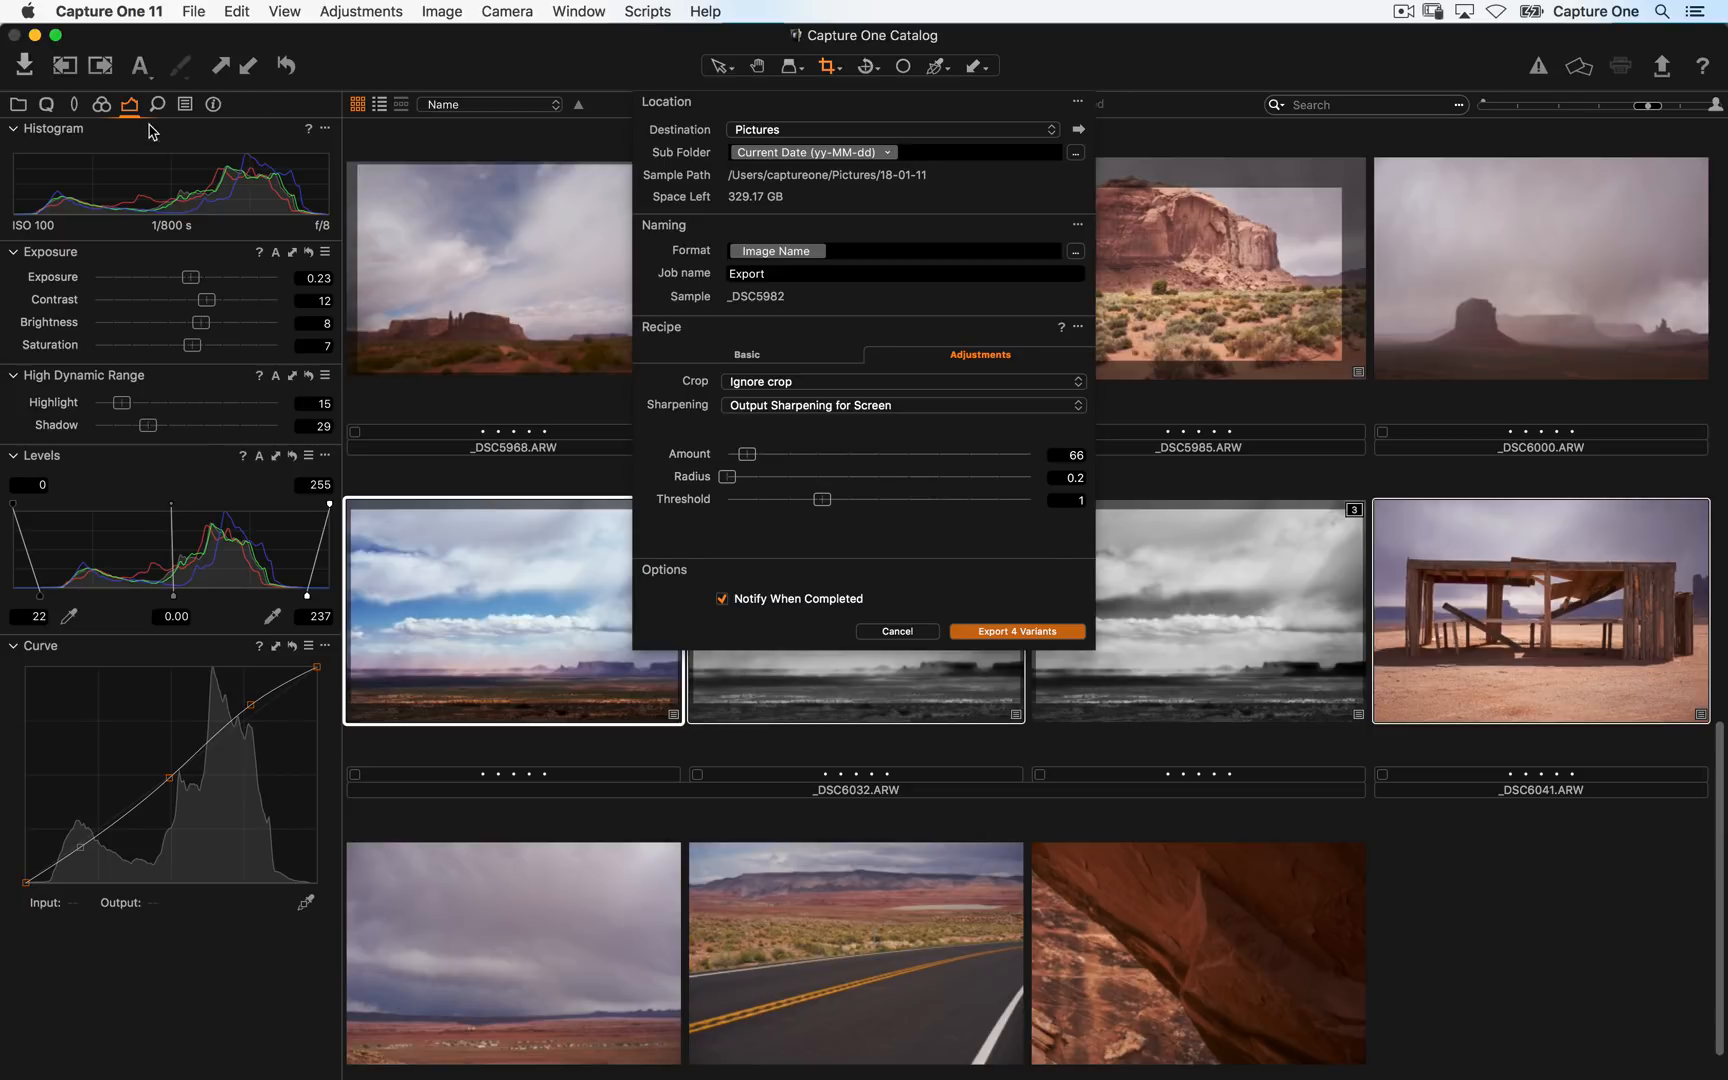
{"action": "left_click", "coordinate": [798, 357]}
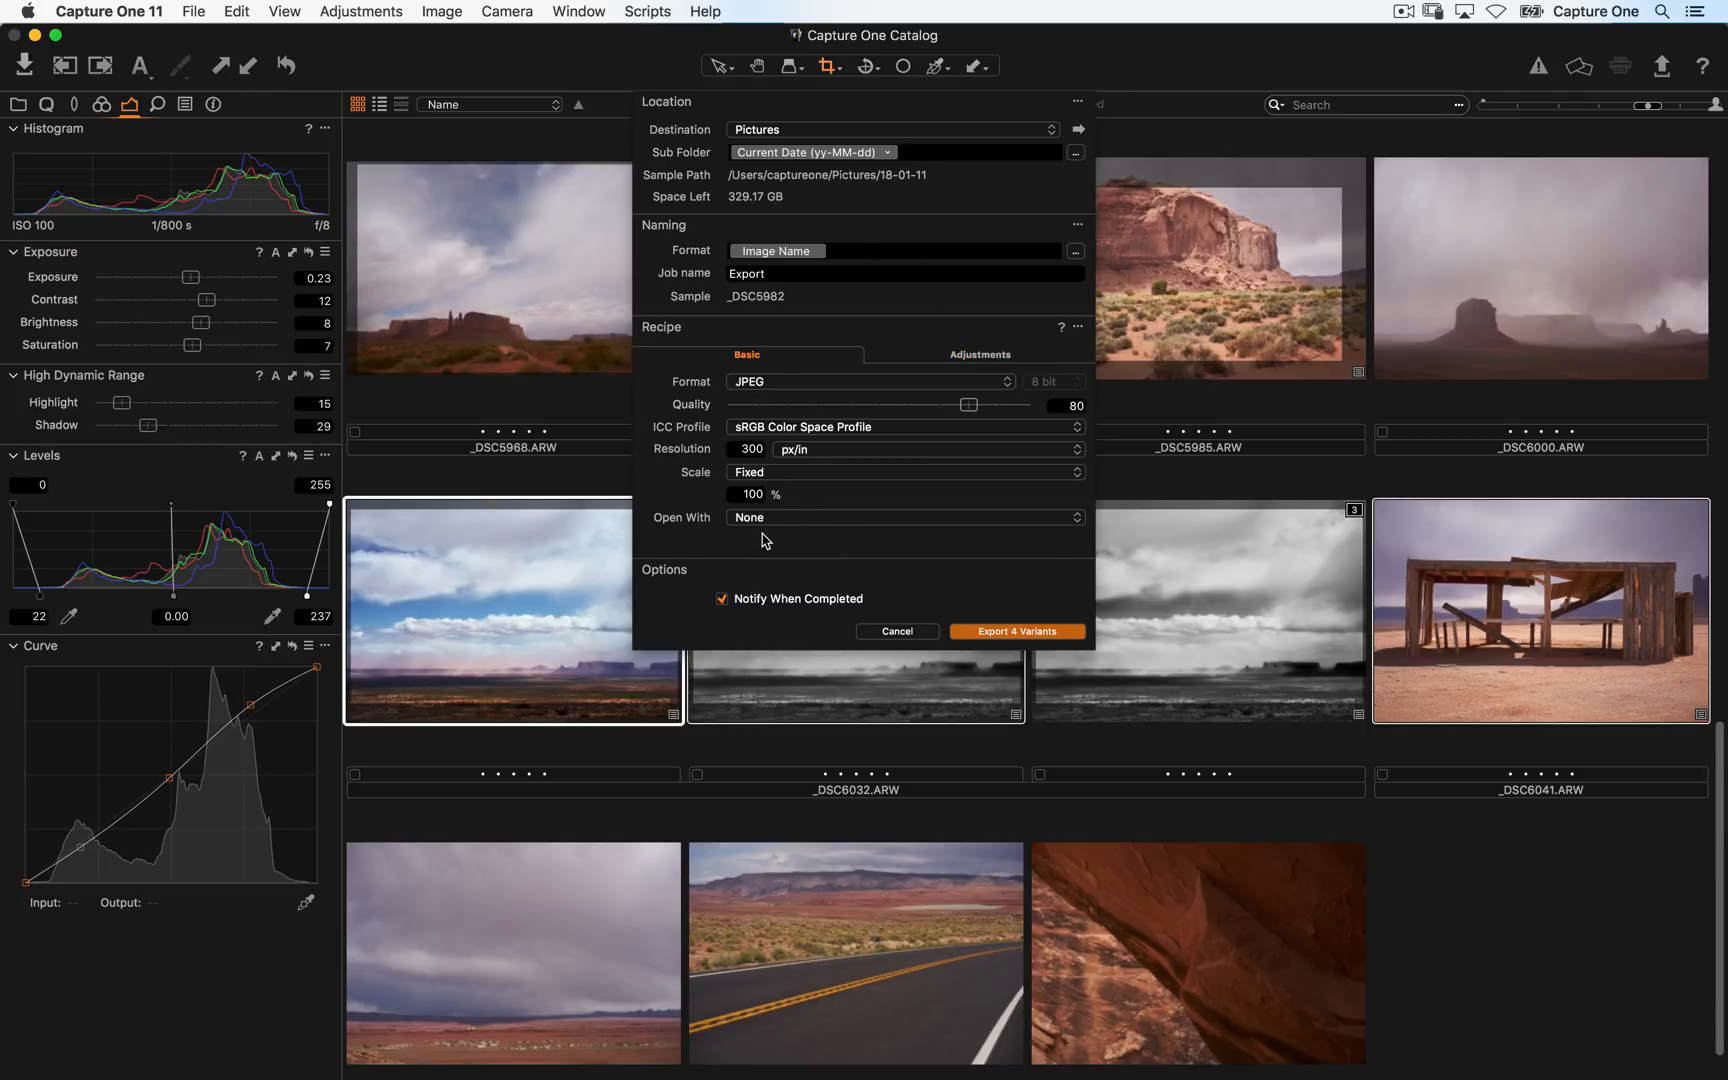
{"action": "left_click", "coordinate": [937, 355]}
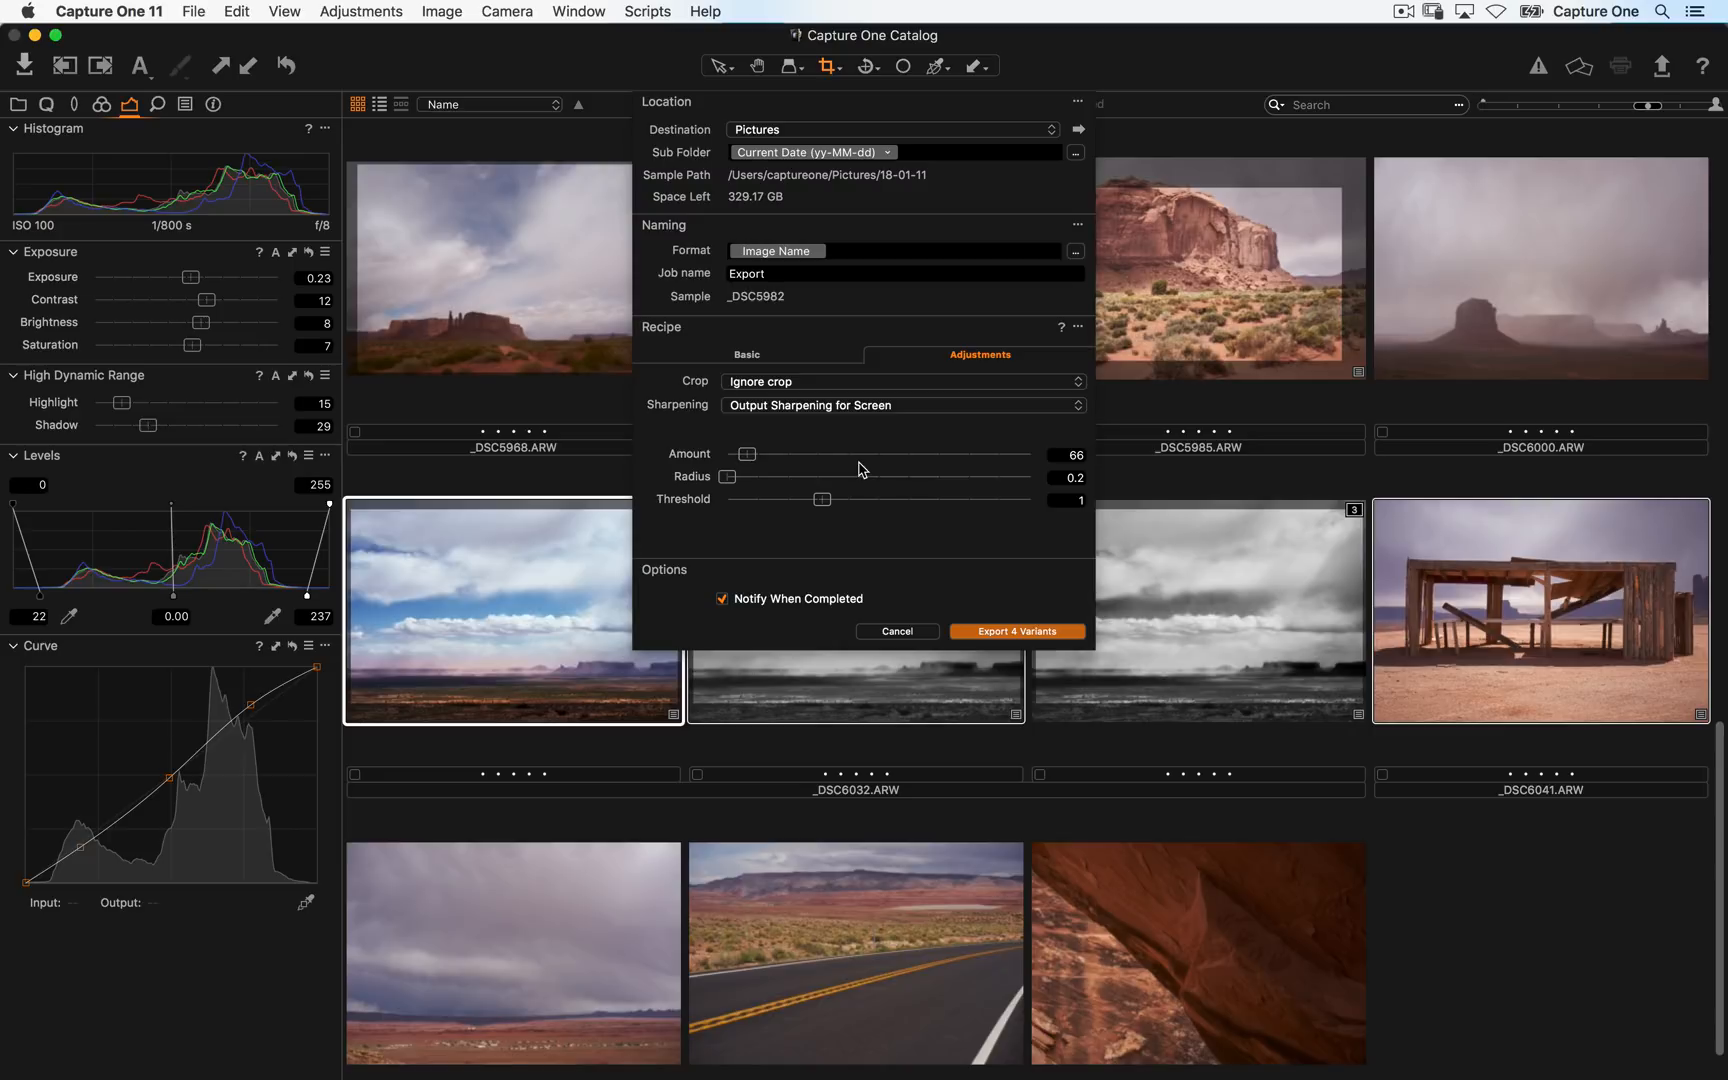
{"action": "left_click", "coordinate": [795, 360]}
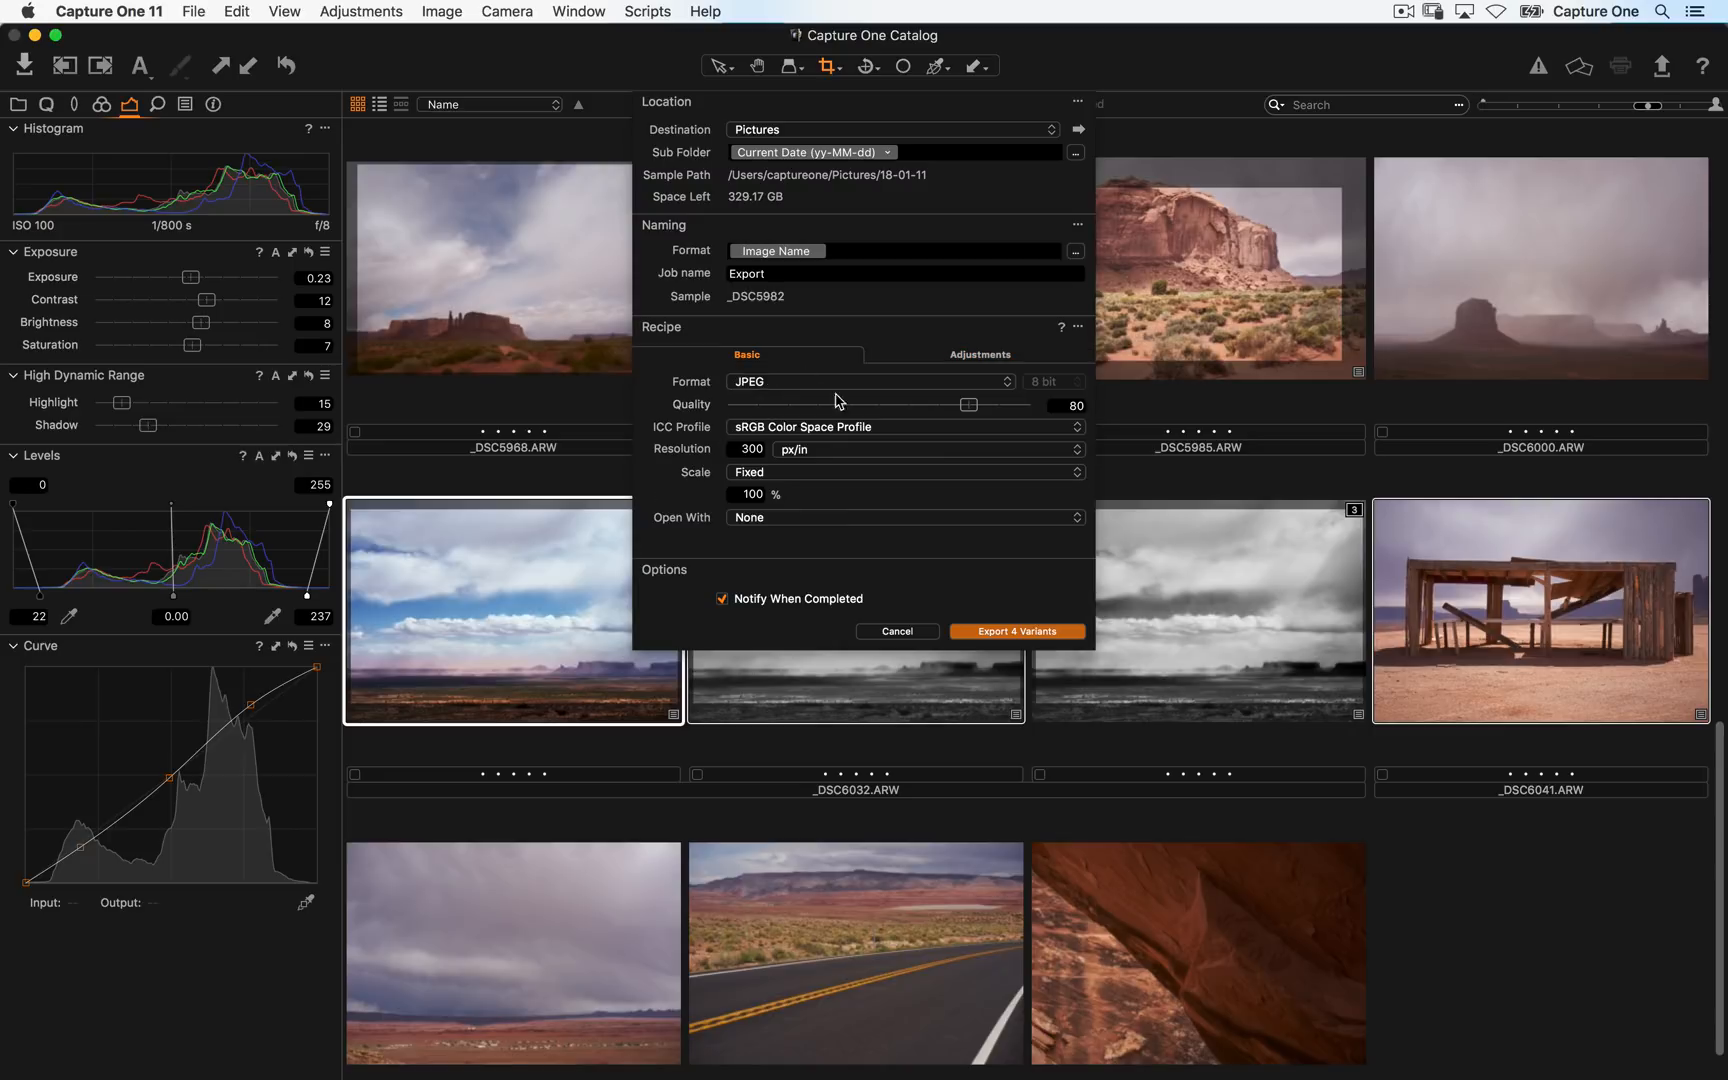
{"action": "left_click", "coordinate": [1013, 631]}
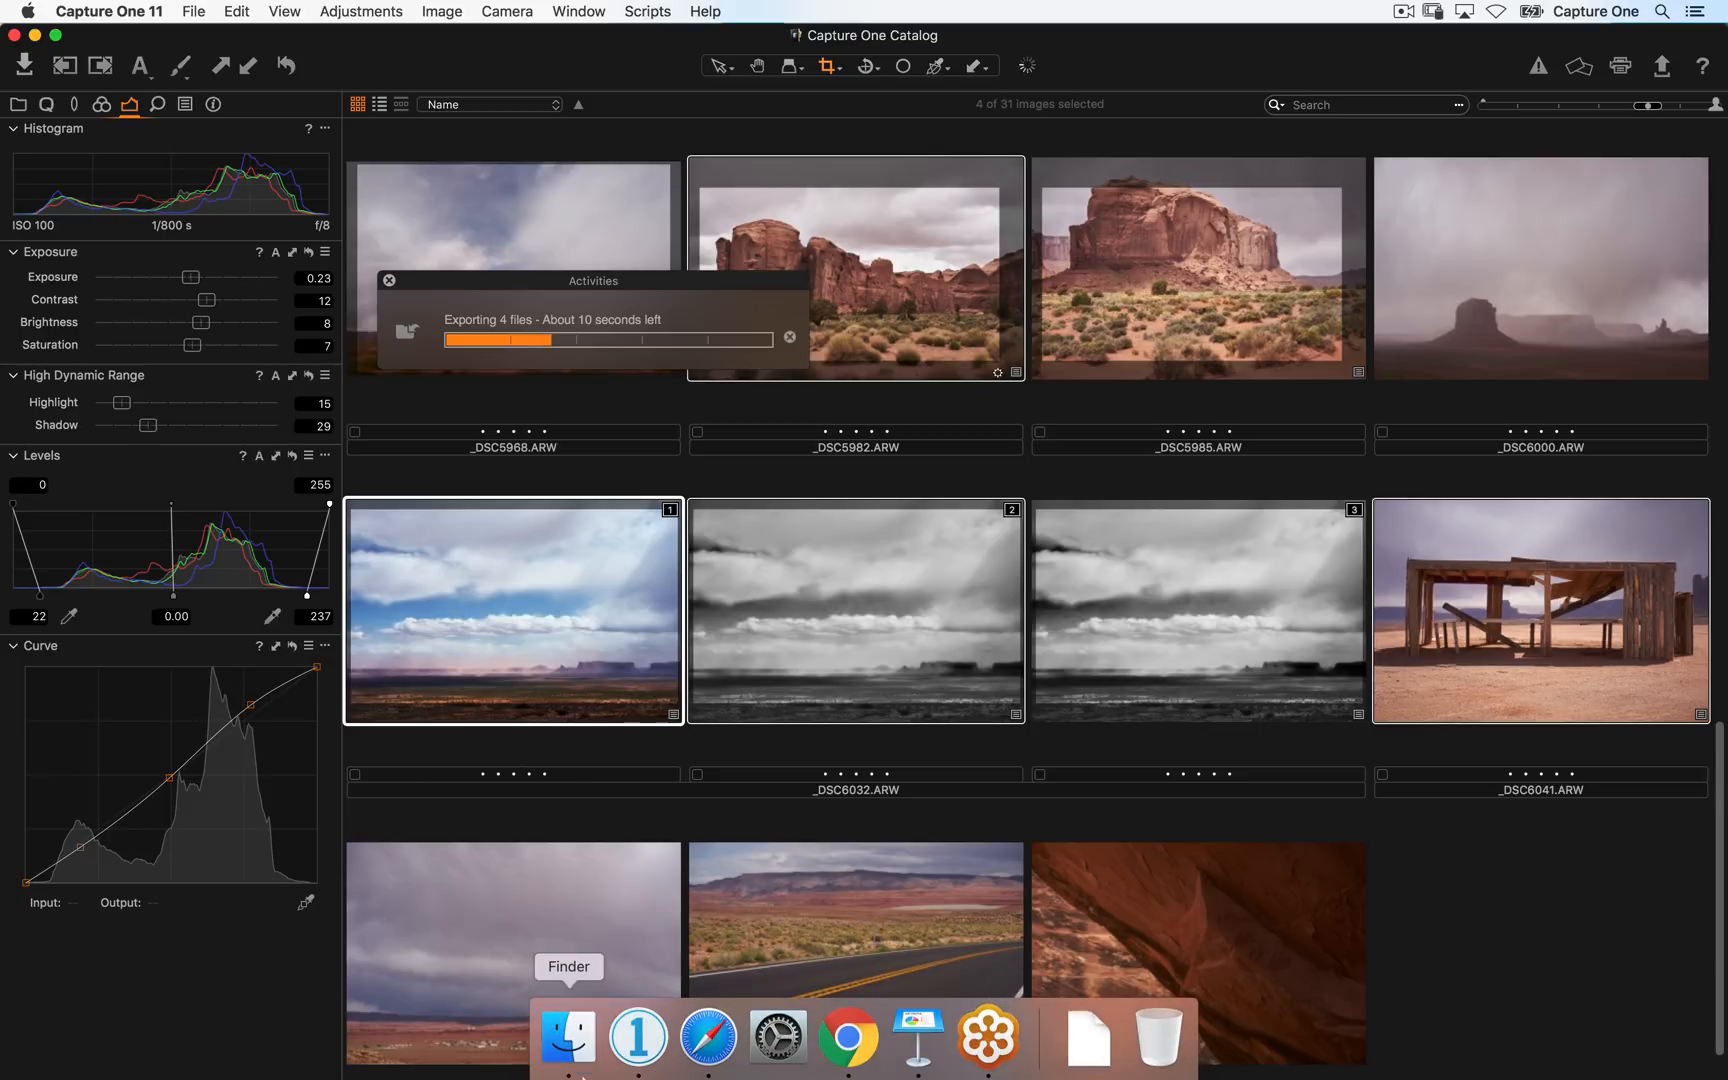
- Open the 18-01-11 export folder in Pictures and preview the exported _DSC5982.jpg
{"action": "left_click", "coordinate": [578, 1054]}
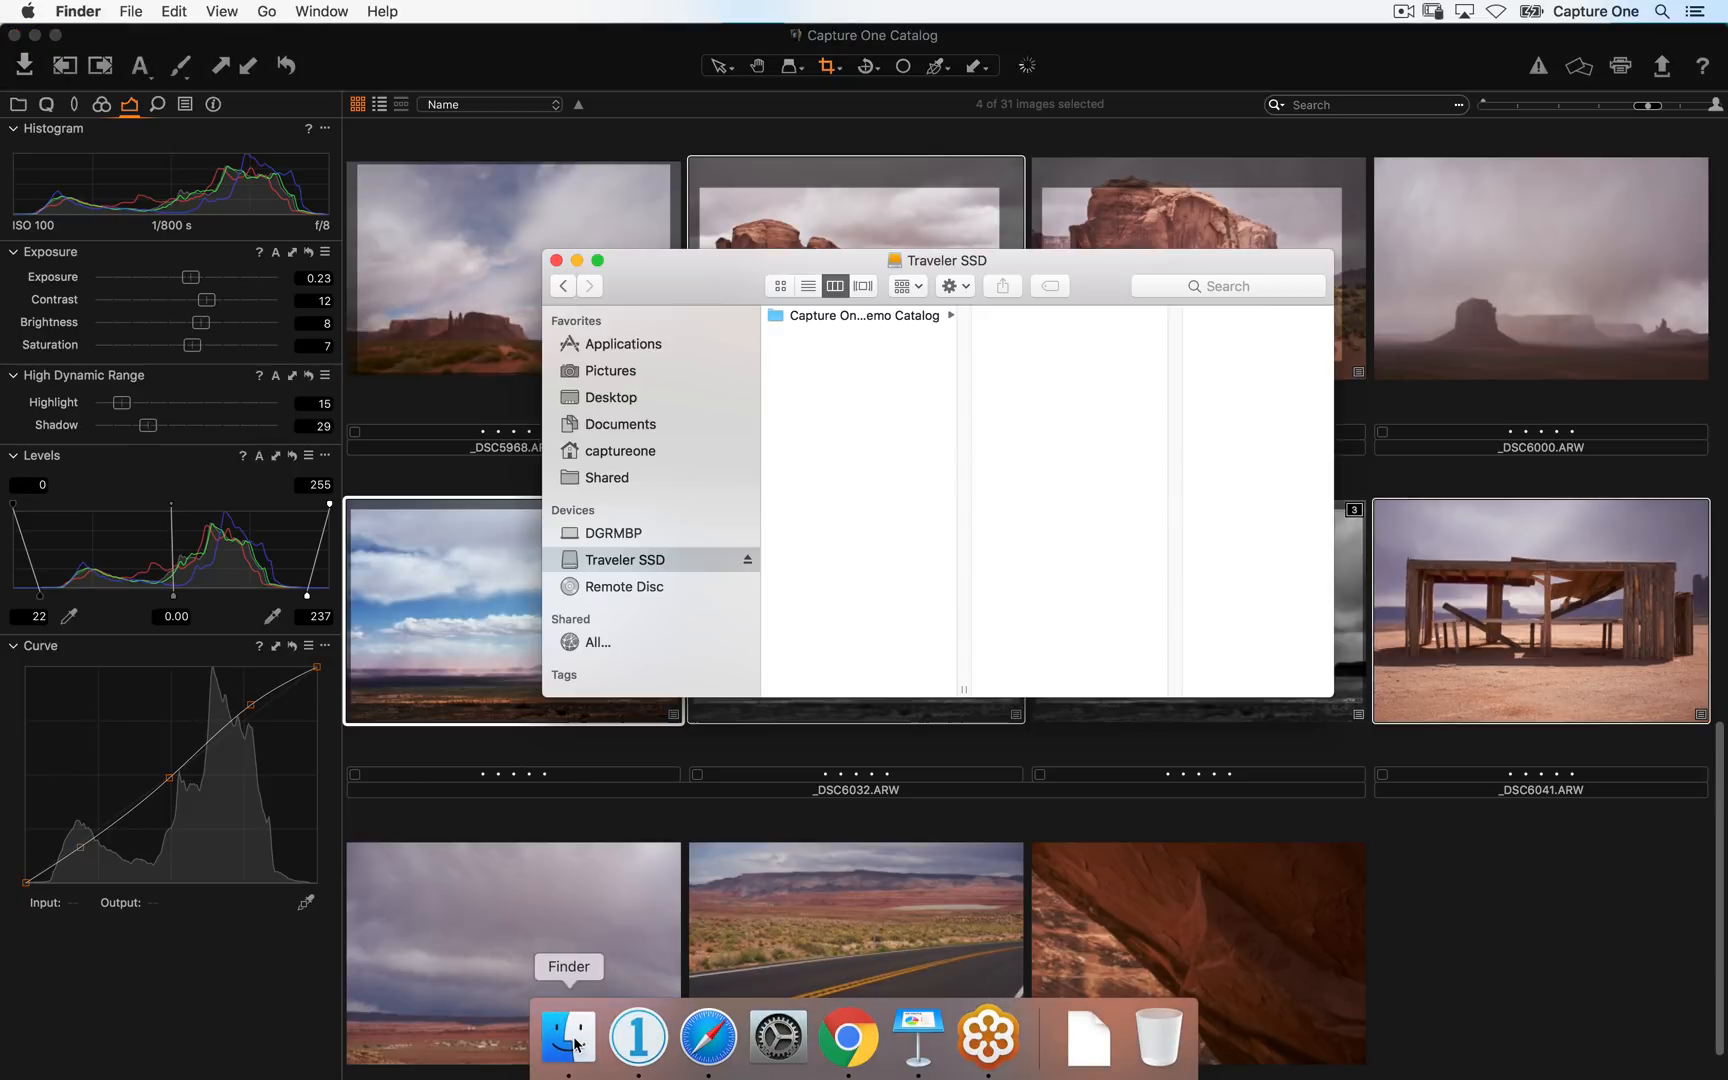
{"action": "left_click", "coordinate": [635, 372]}
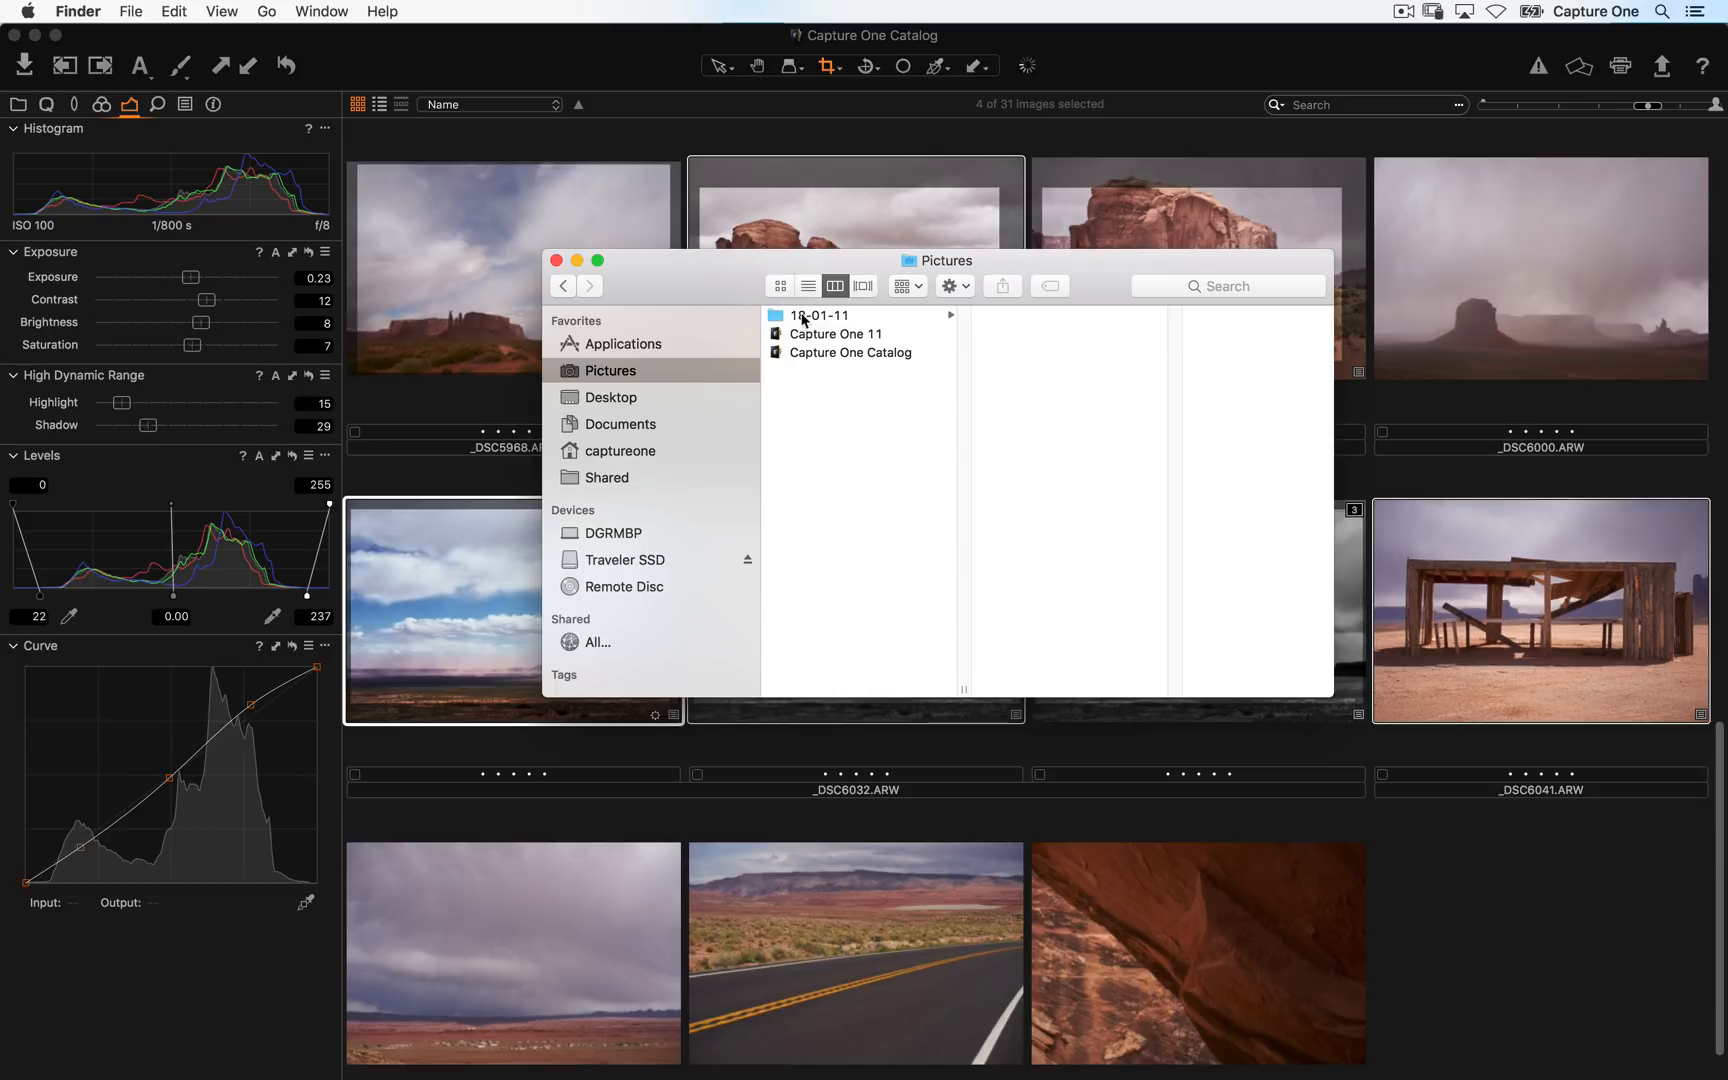
{"action": "left_click", "coordinate": [818, 316]}
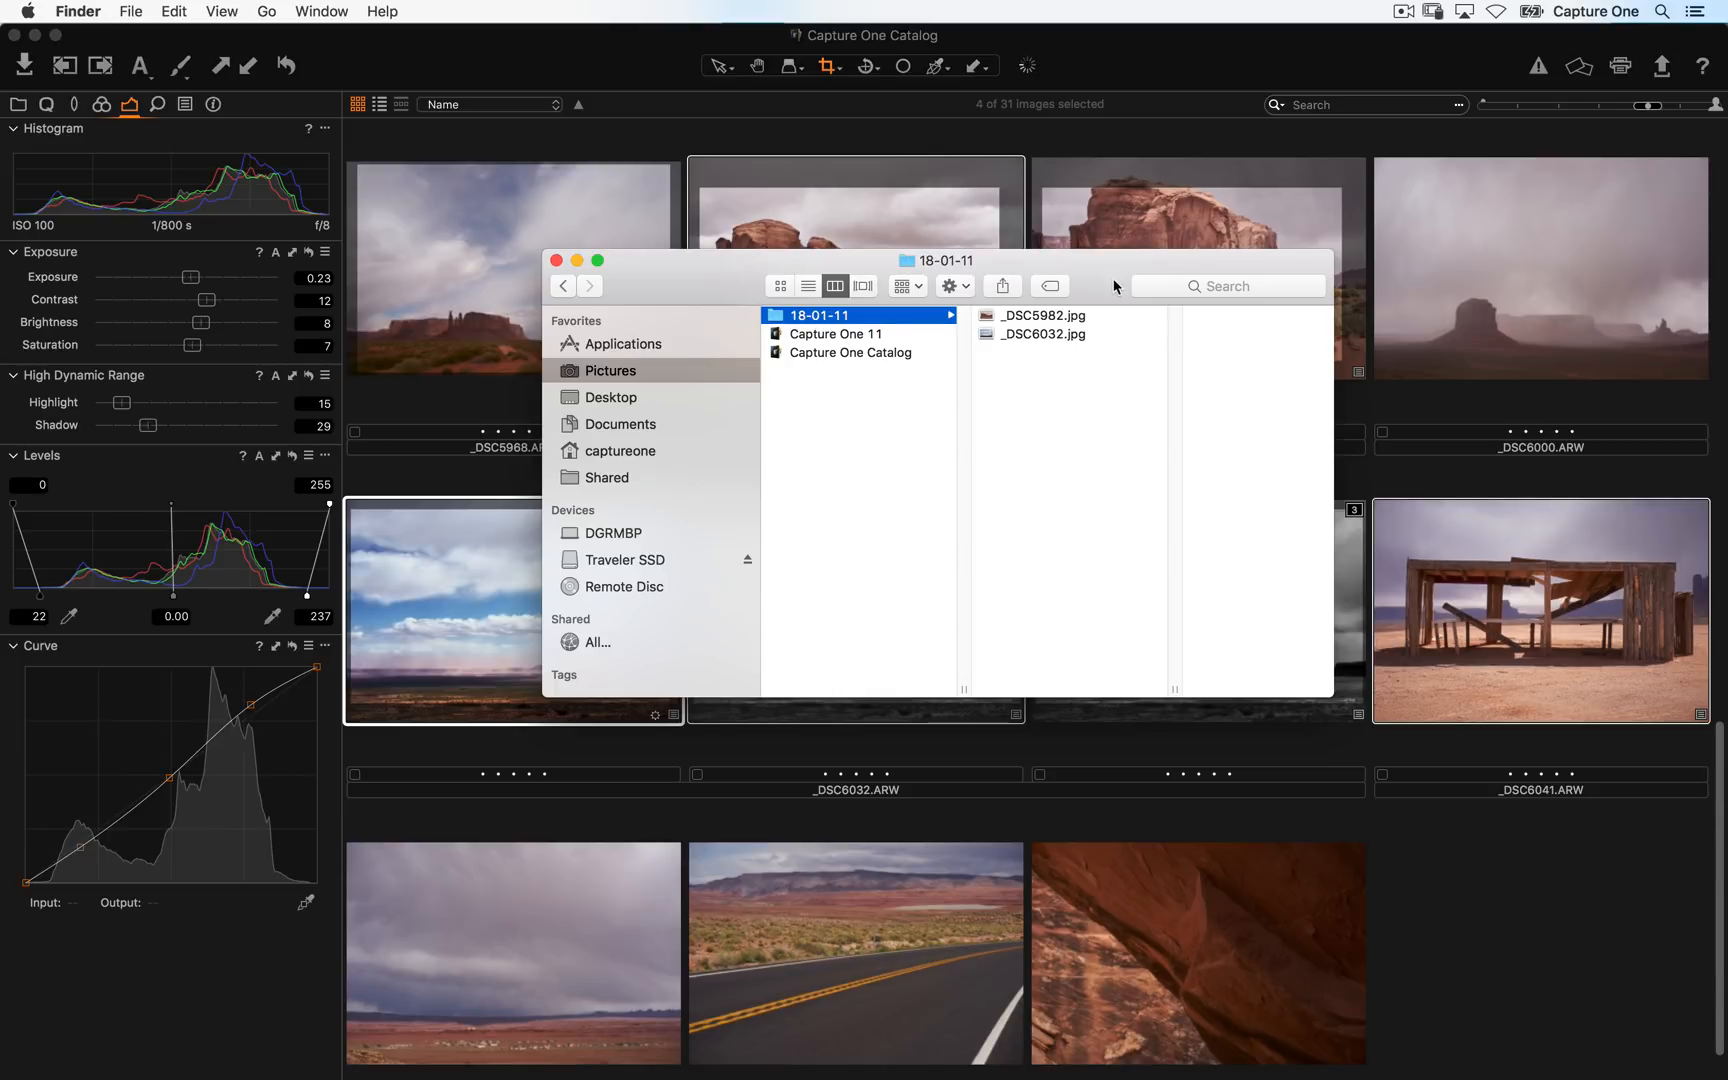
{"action": "left_click_drag", "start_coordinate": [1079, 294], "coordinate": [993, 487]}
{"action": "left_click", "coordinate": [940, 508]}
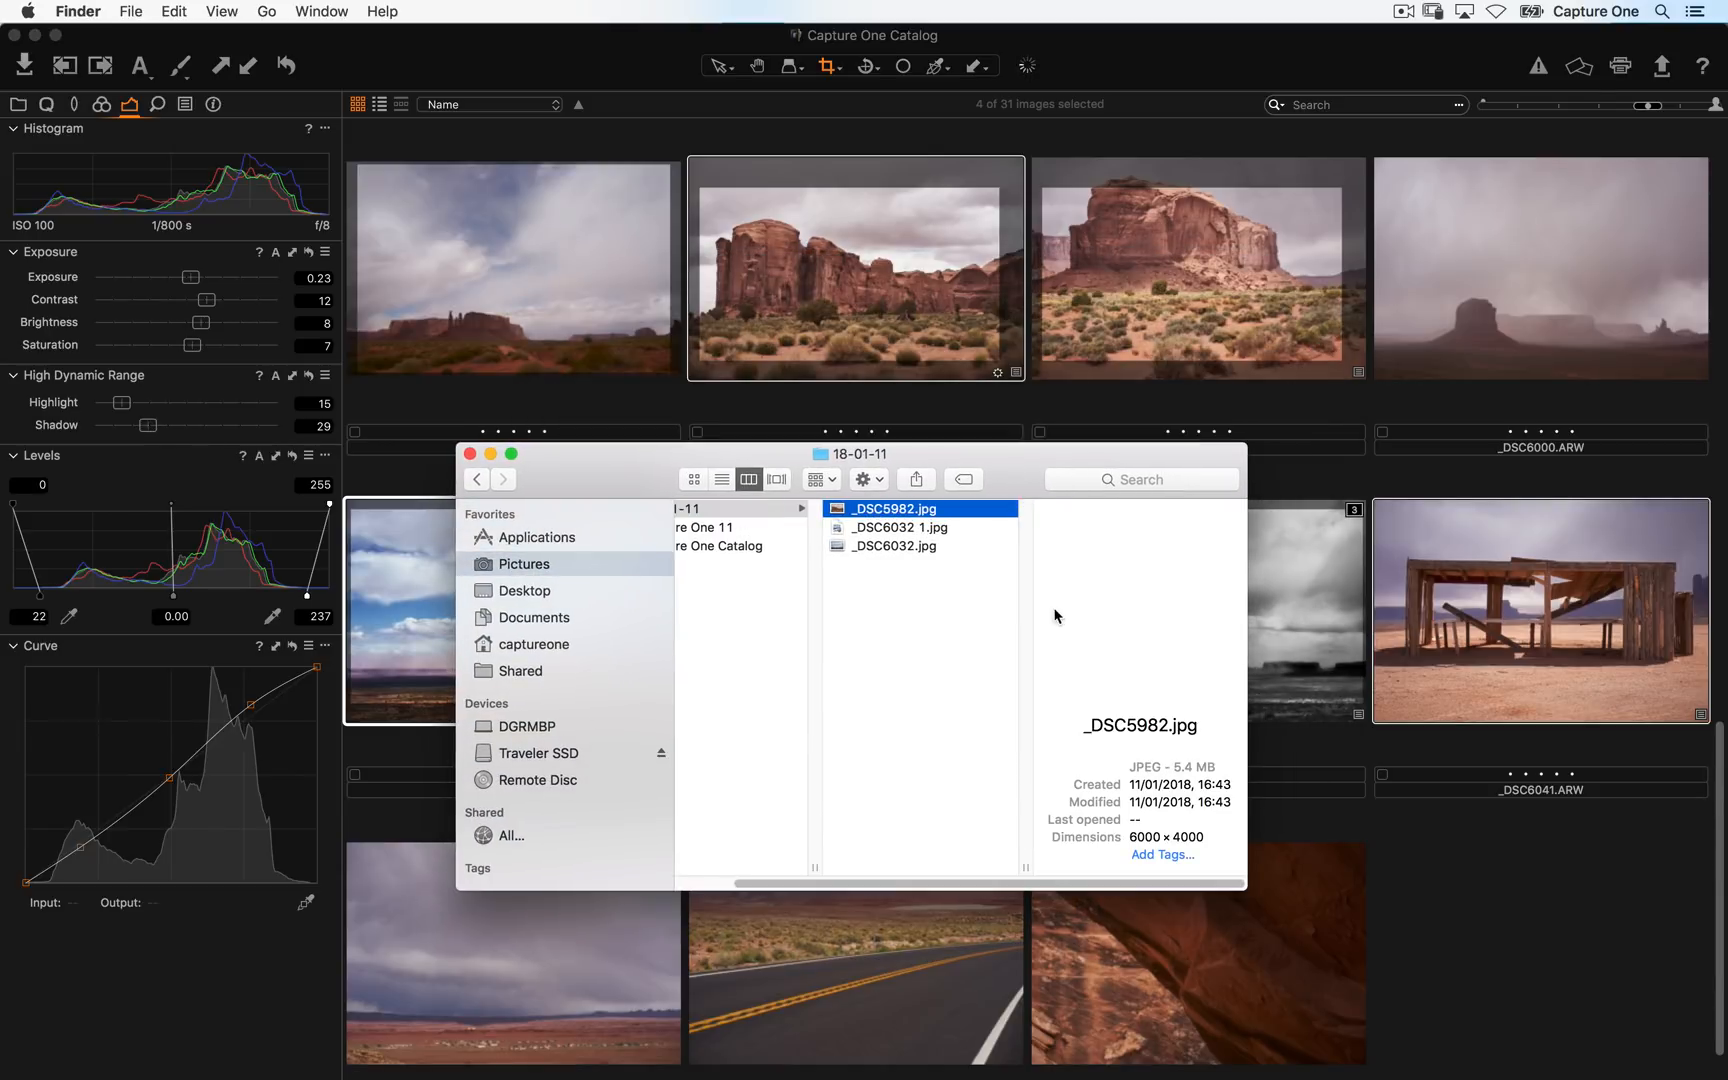
{"action": "key", "text": "space"}
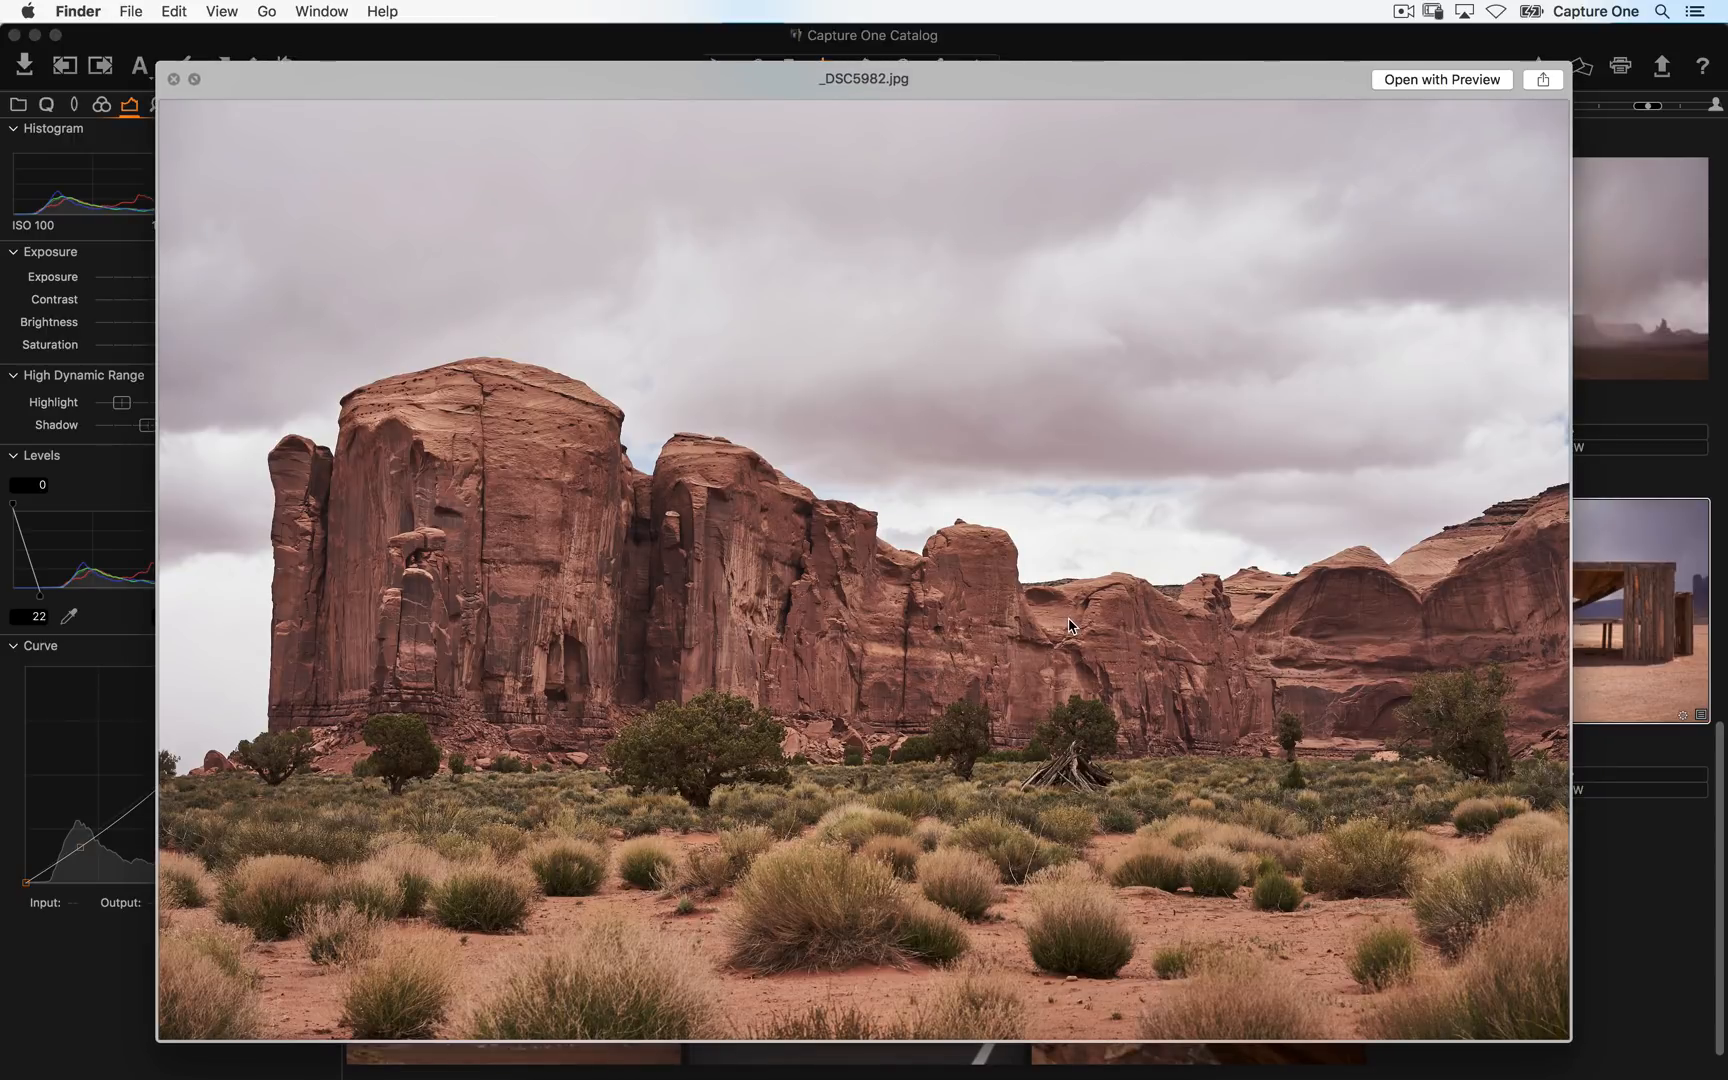
{"action": "key", "text": "space"}
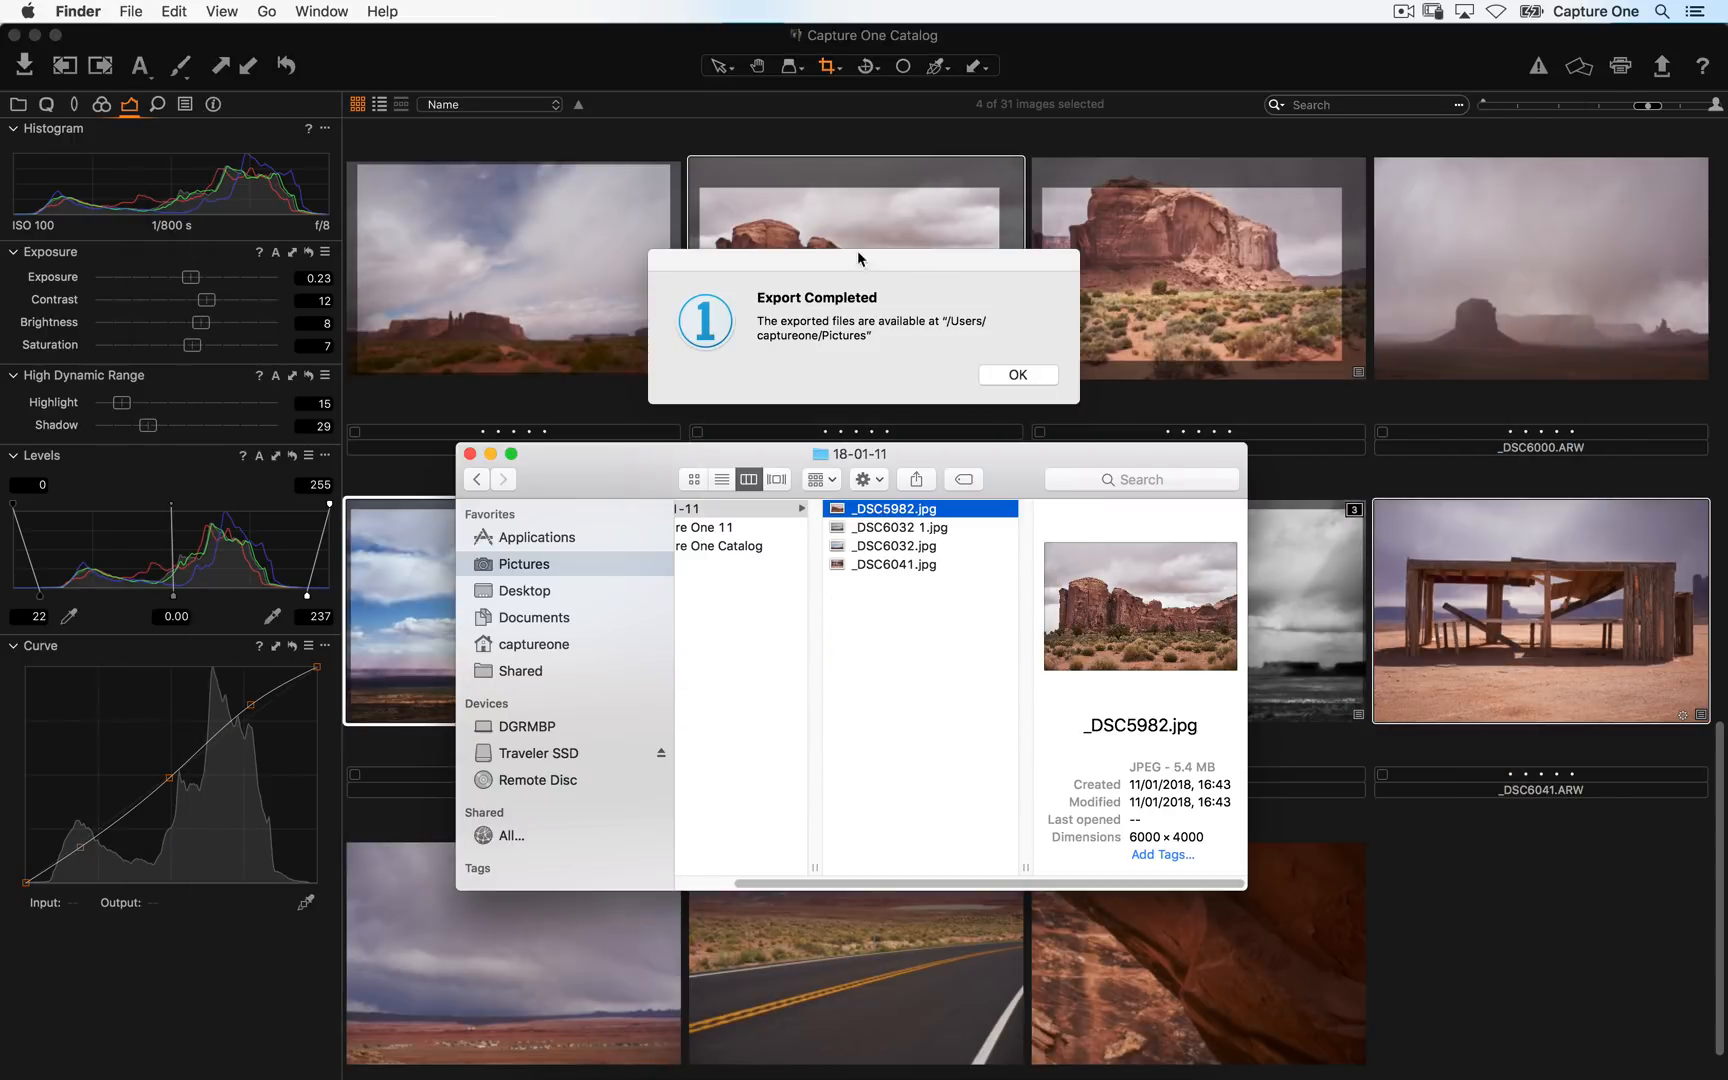
{"action": "left_click", "coordinate": [1012, 374]}
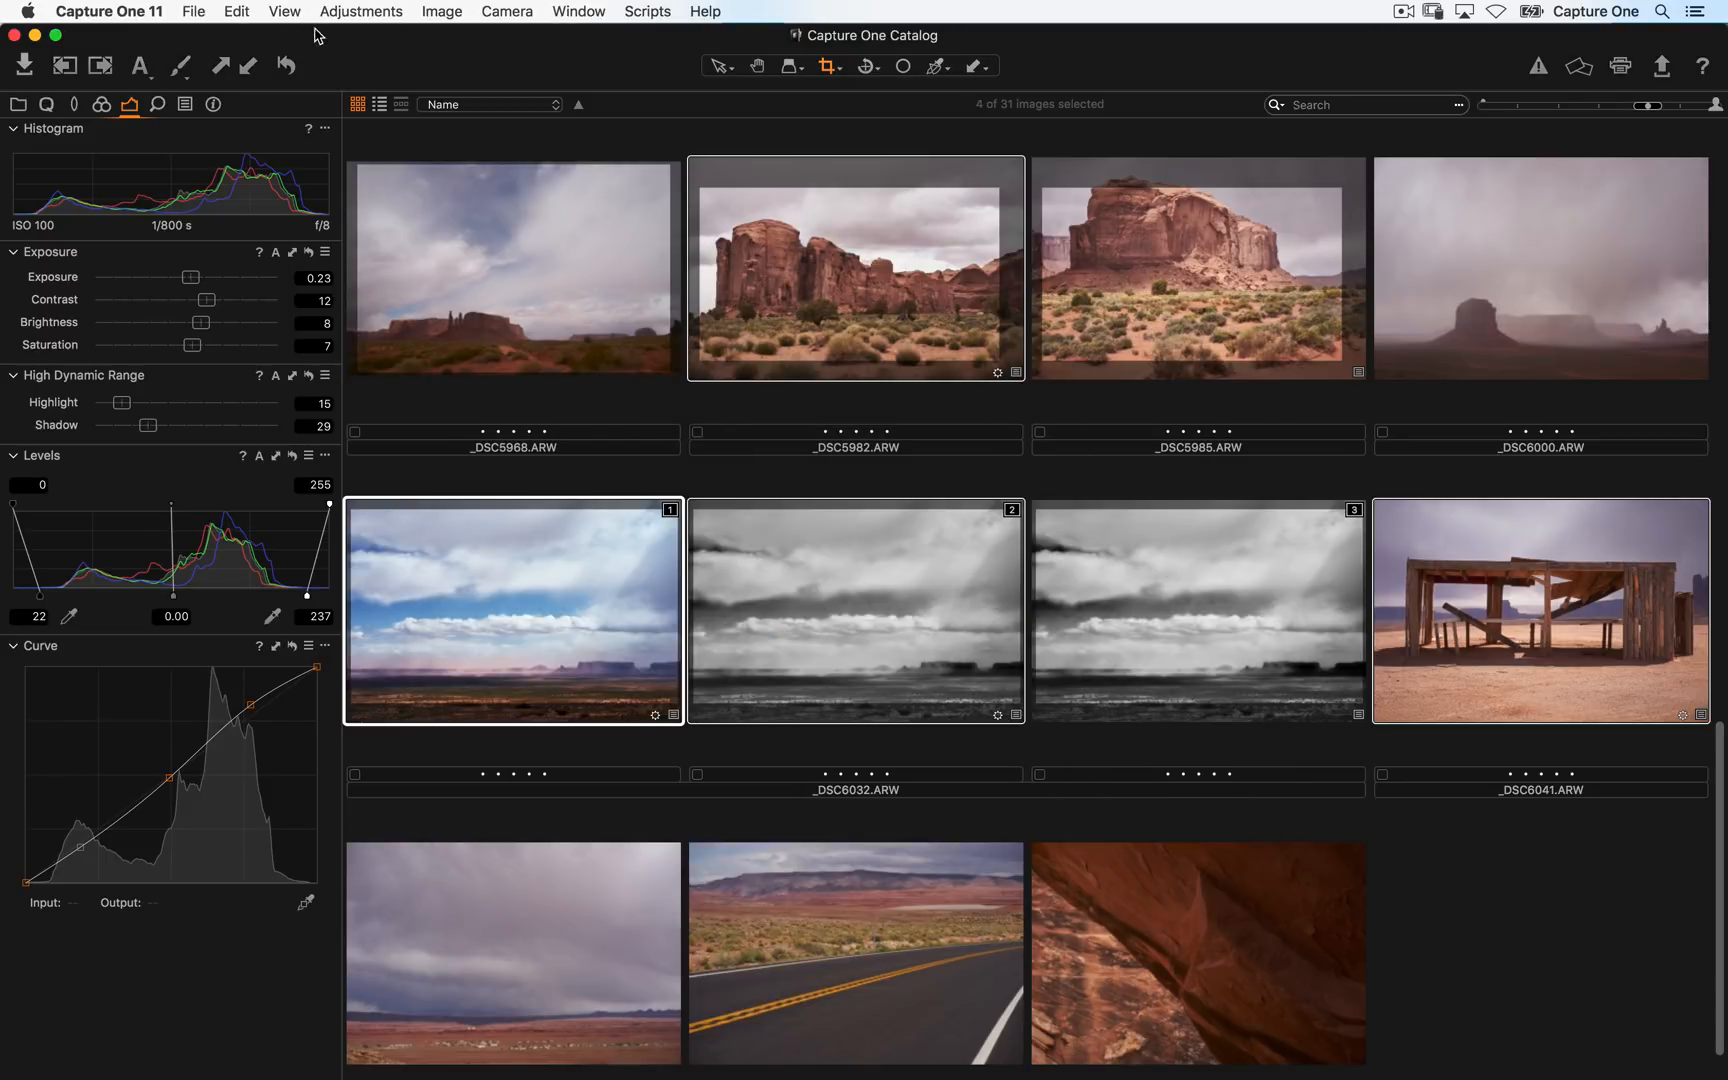
- Reopen the export dialog to reveal the destination folder, then cancel it
{"action": "key", "text": "shift+super+e"}
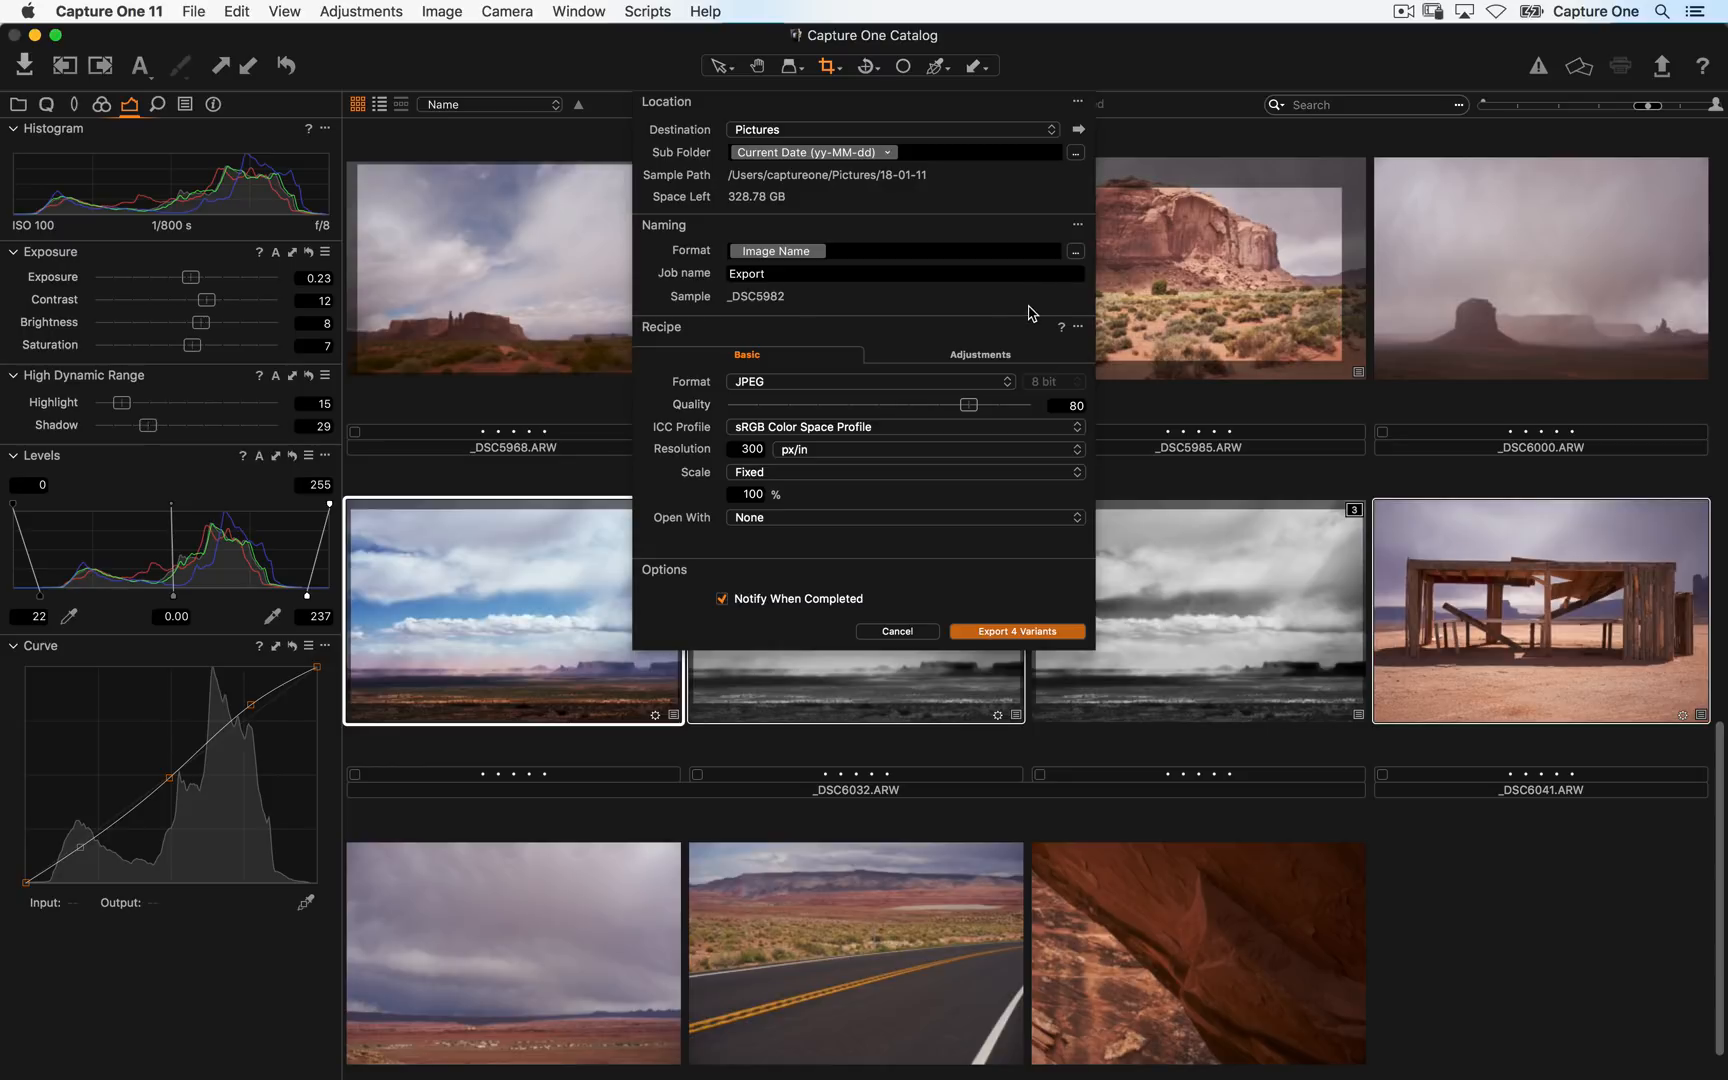
{"action": "left_click", "coordinate": [1079, 132]}
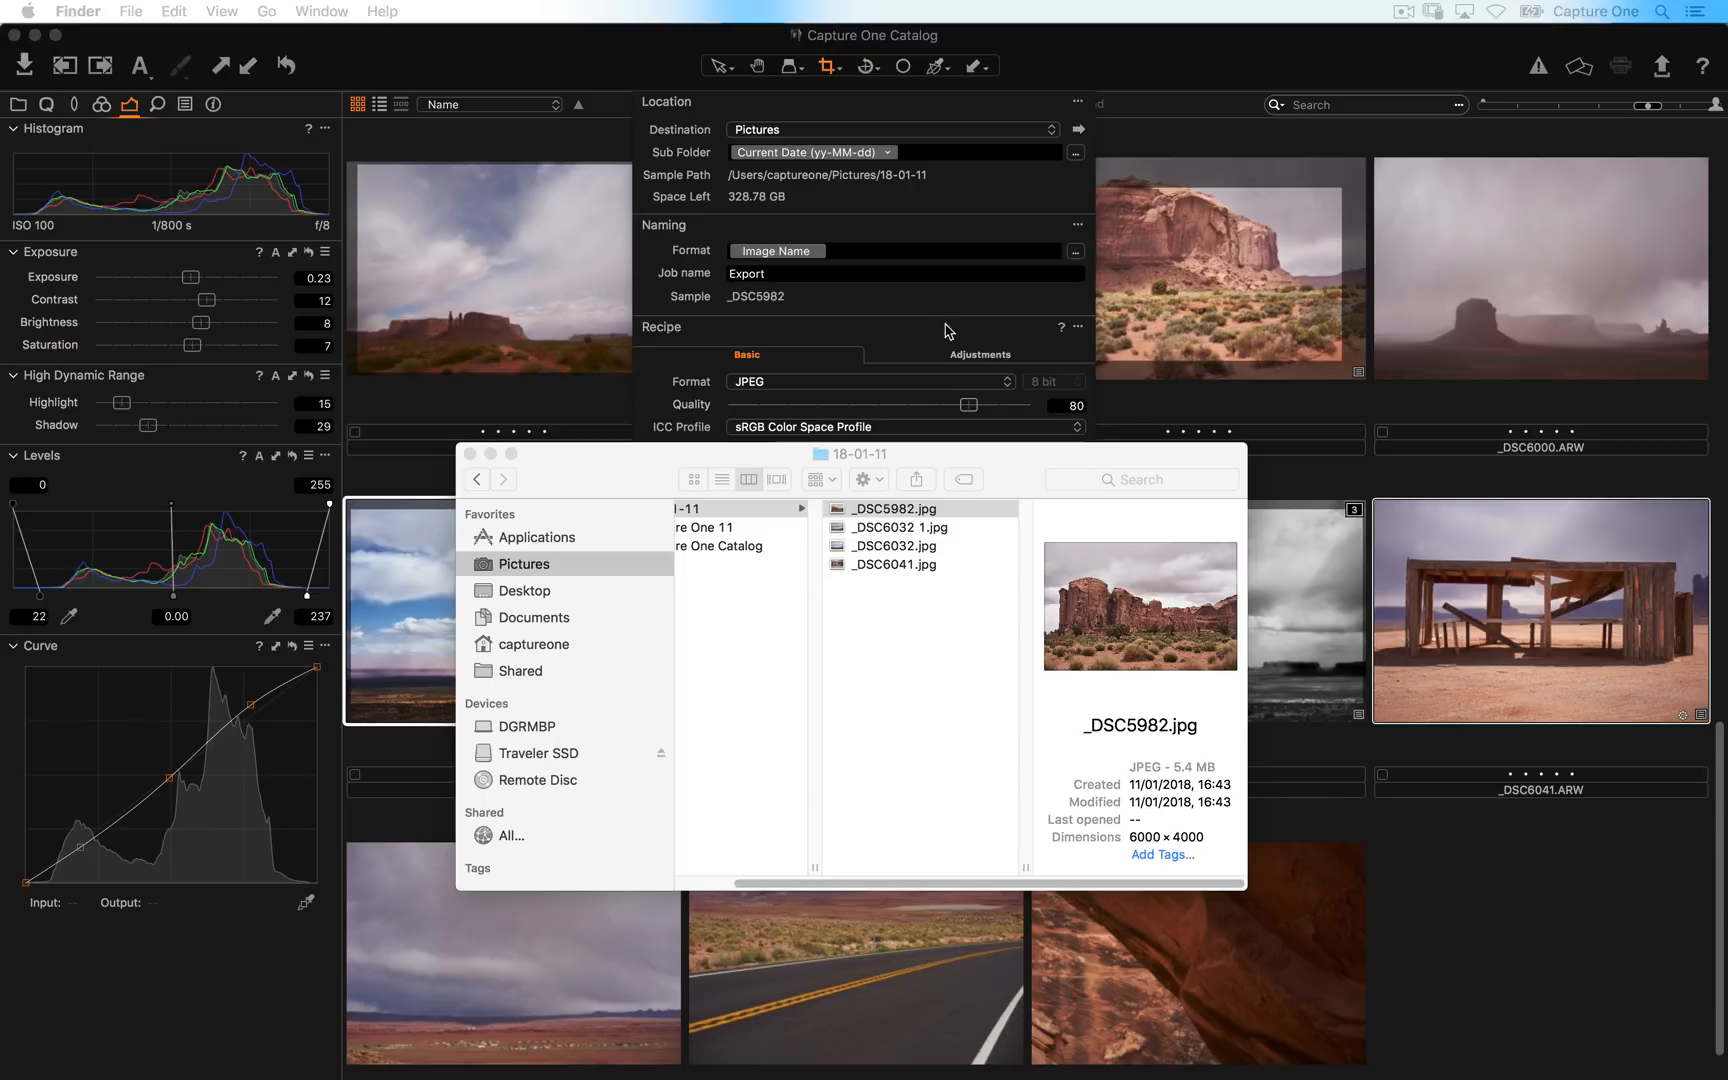
{"action": "left_click", "coordinate": [883, 300]}
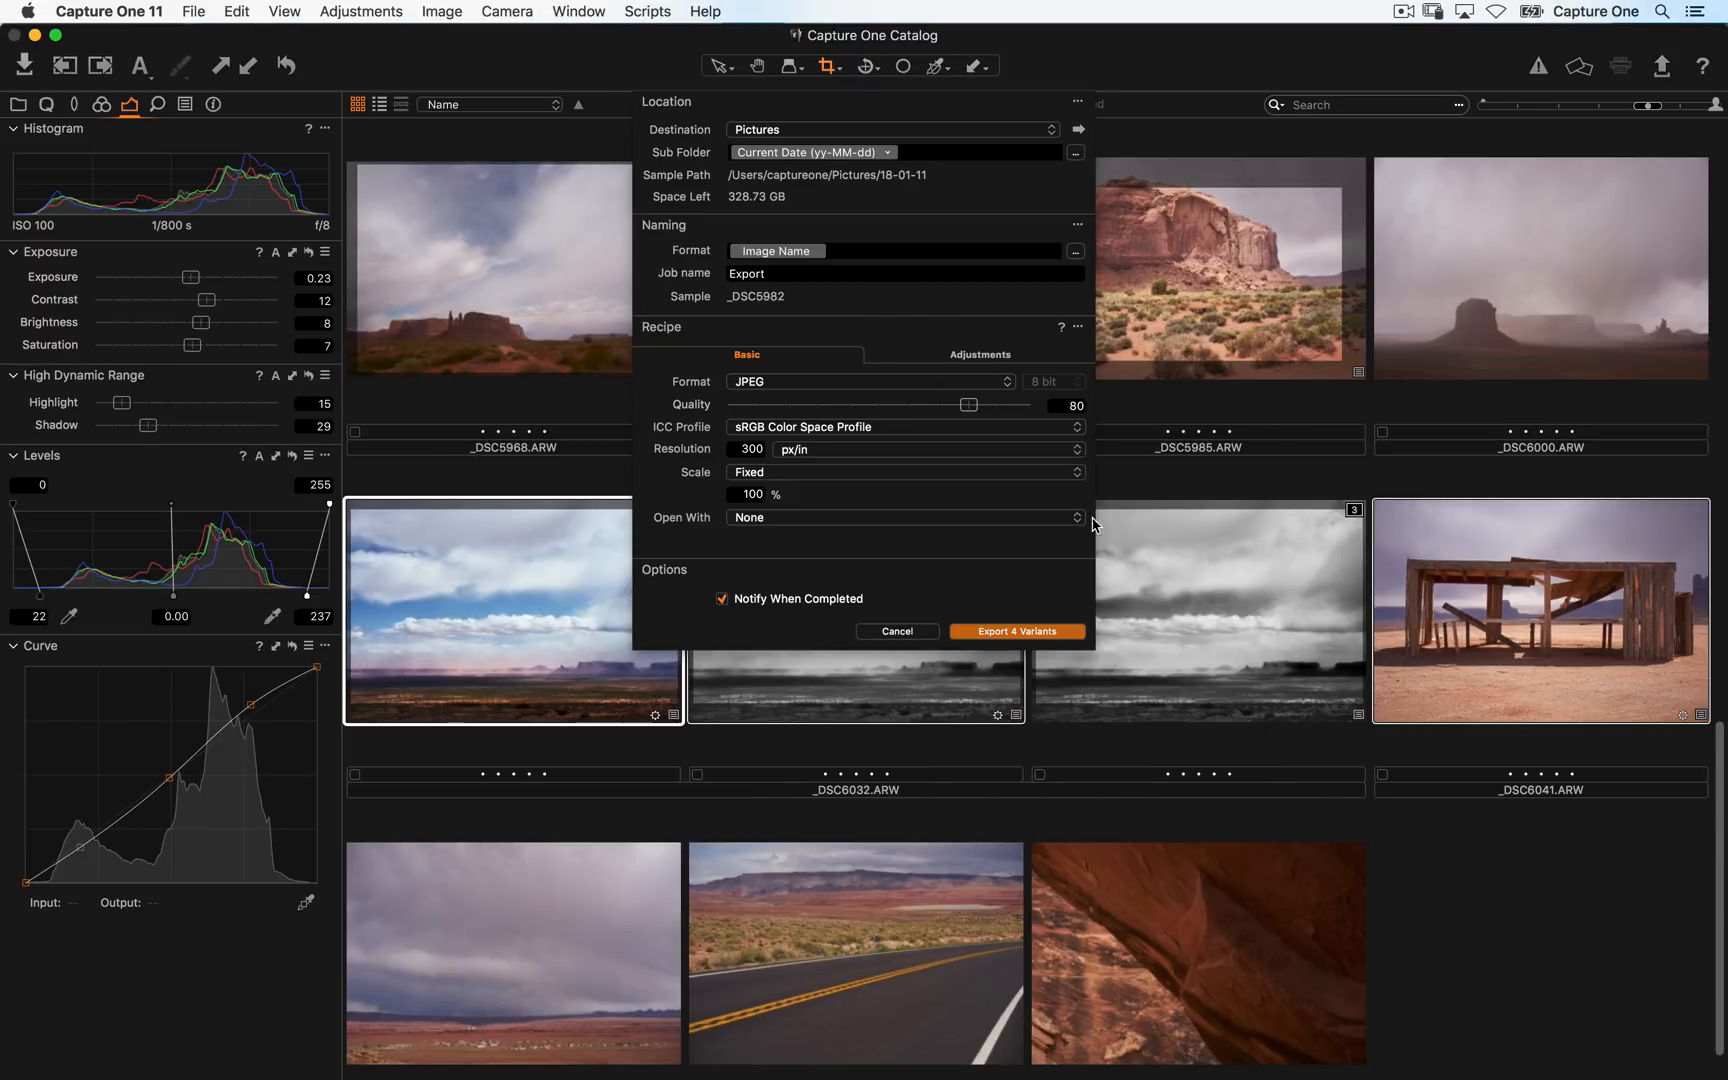
{"action": "left_click", "coordinate": [897, 632]}
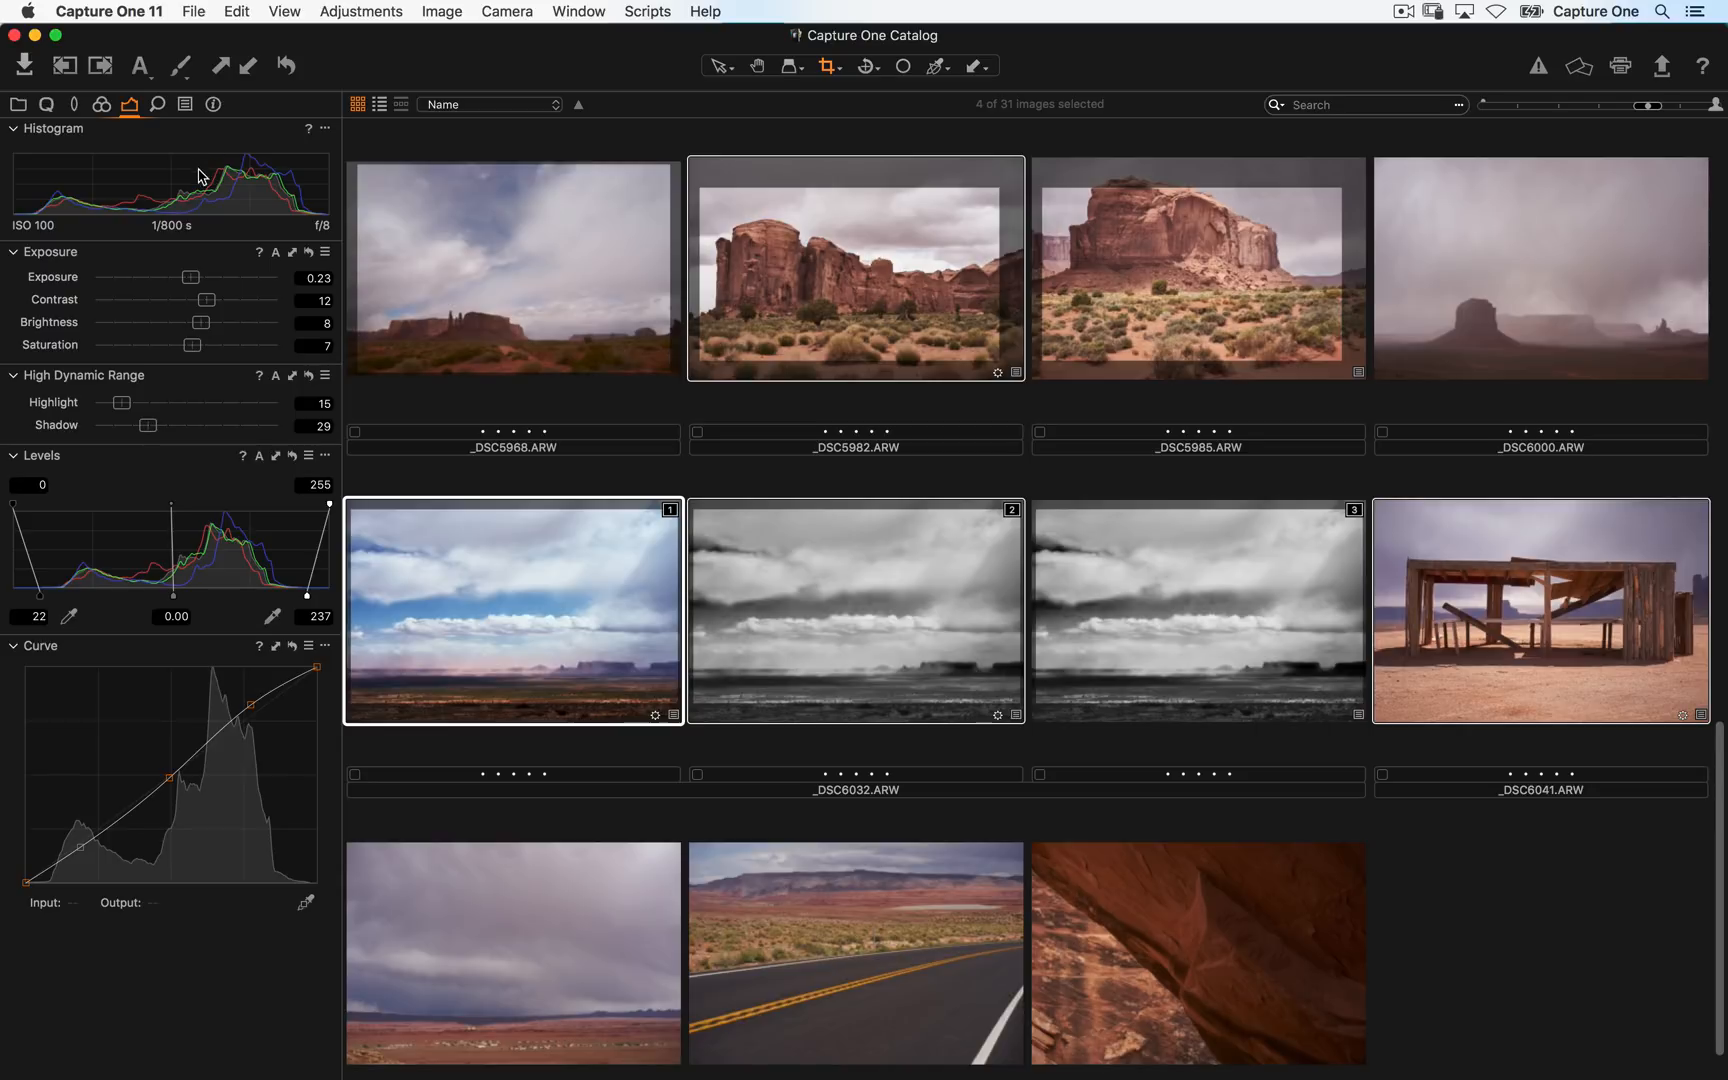
- Change the Capture One licence and quit the application to relaunch it
{"action": "left_click", "coordinate": [138, 10]}
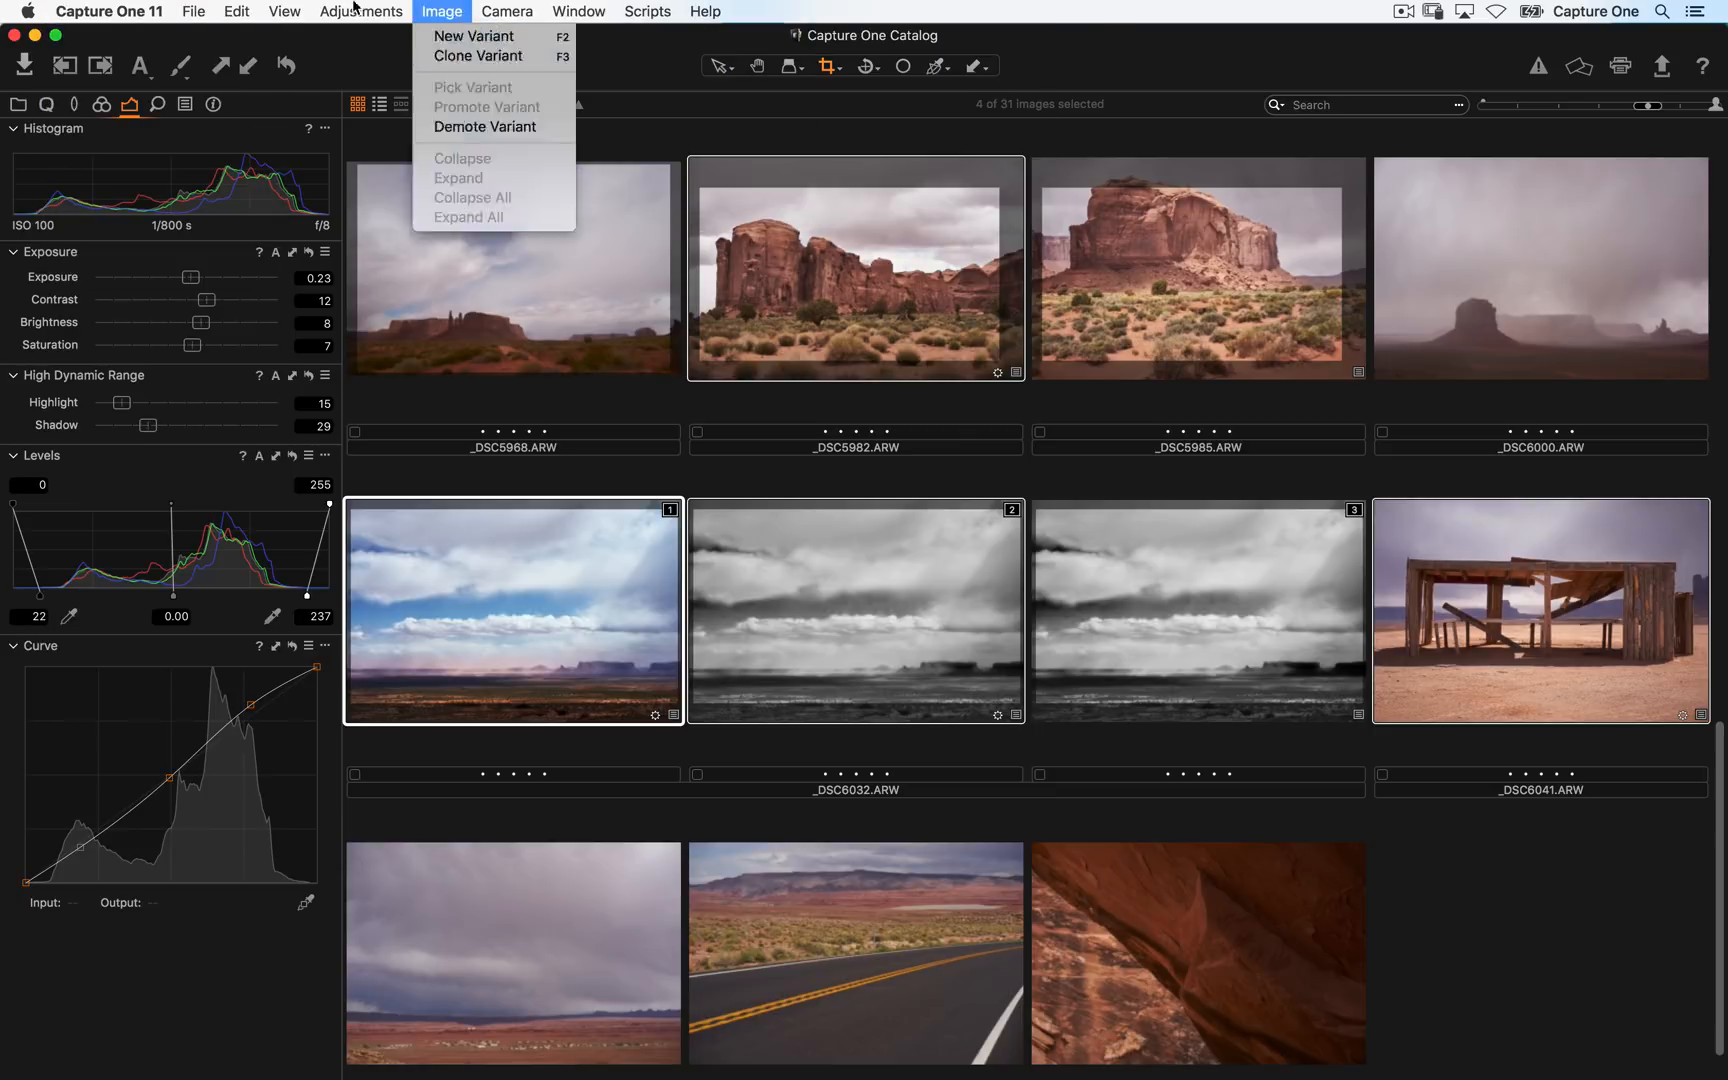
{"action": "mouse_move", "coordinate": [141, 9]}
{"action": "left_click", "coordinate": [161, 105]}
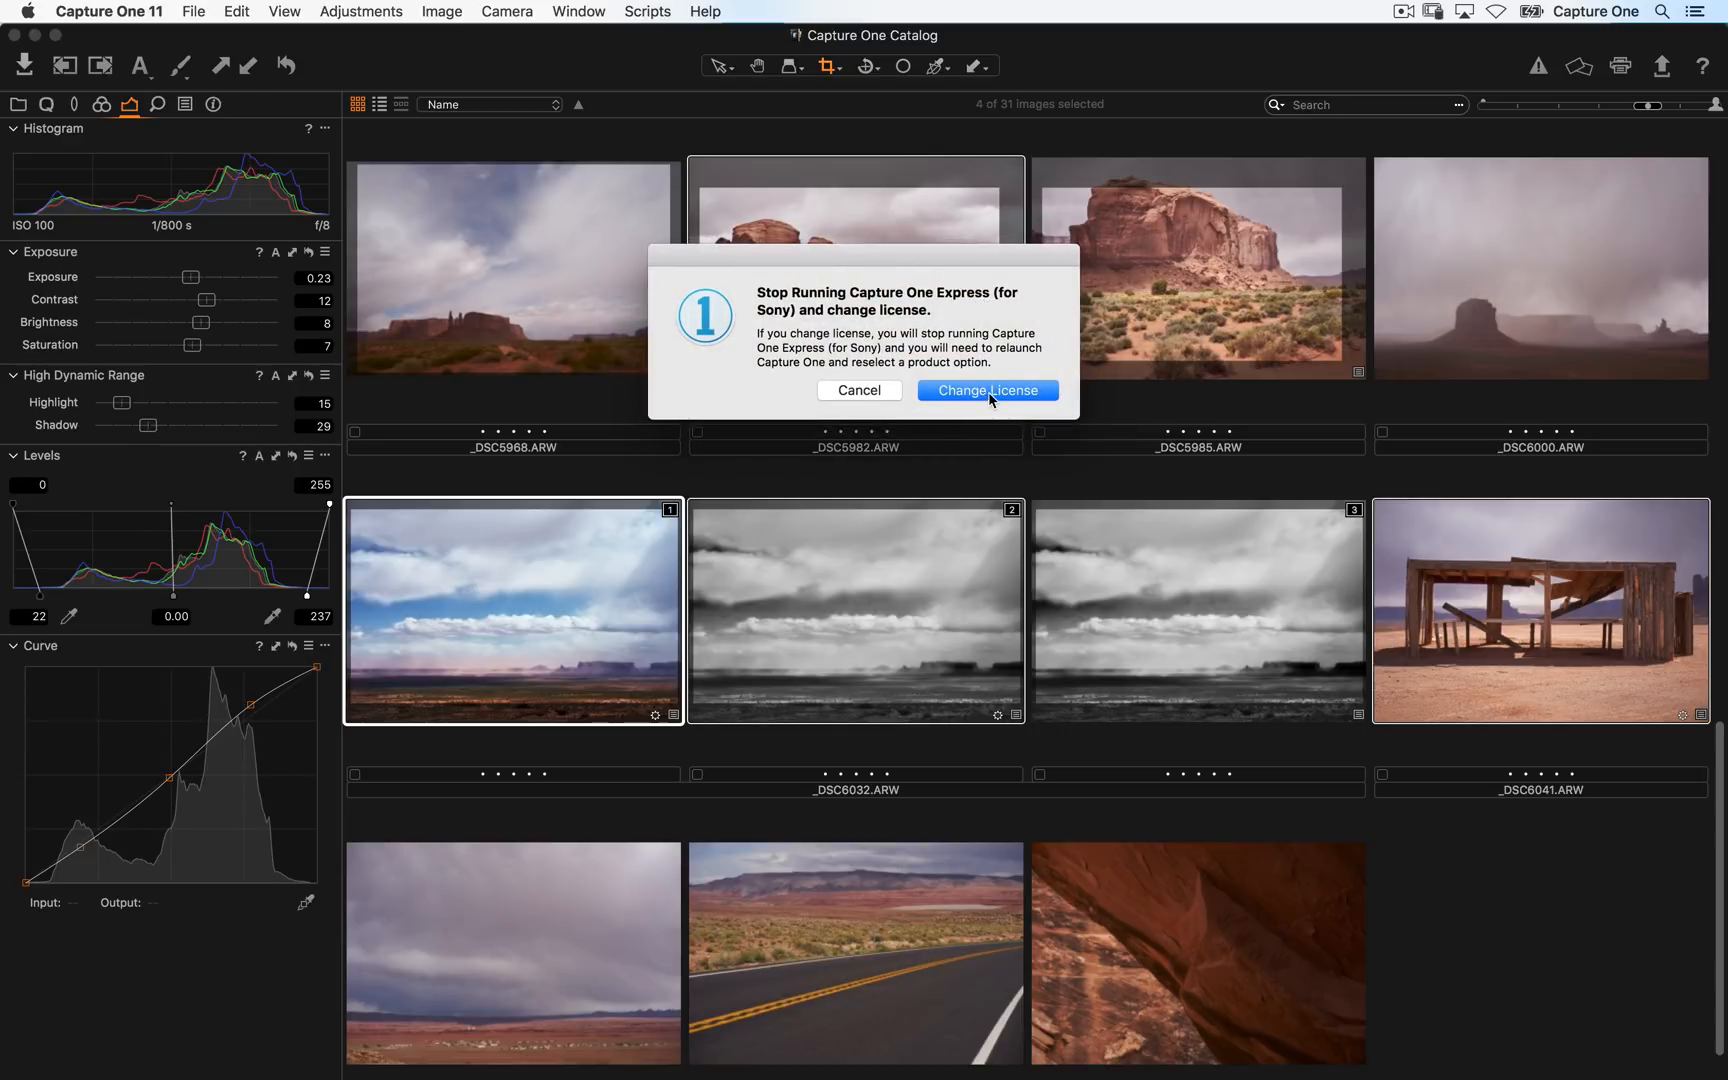
{"action": "left_click", "coordinate": [990, 398]}
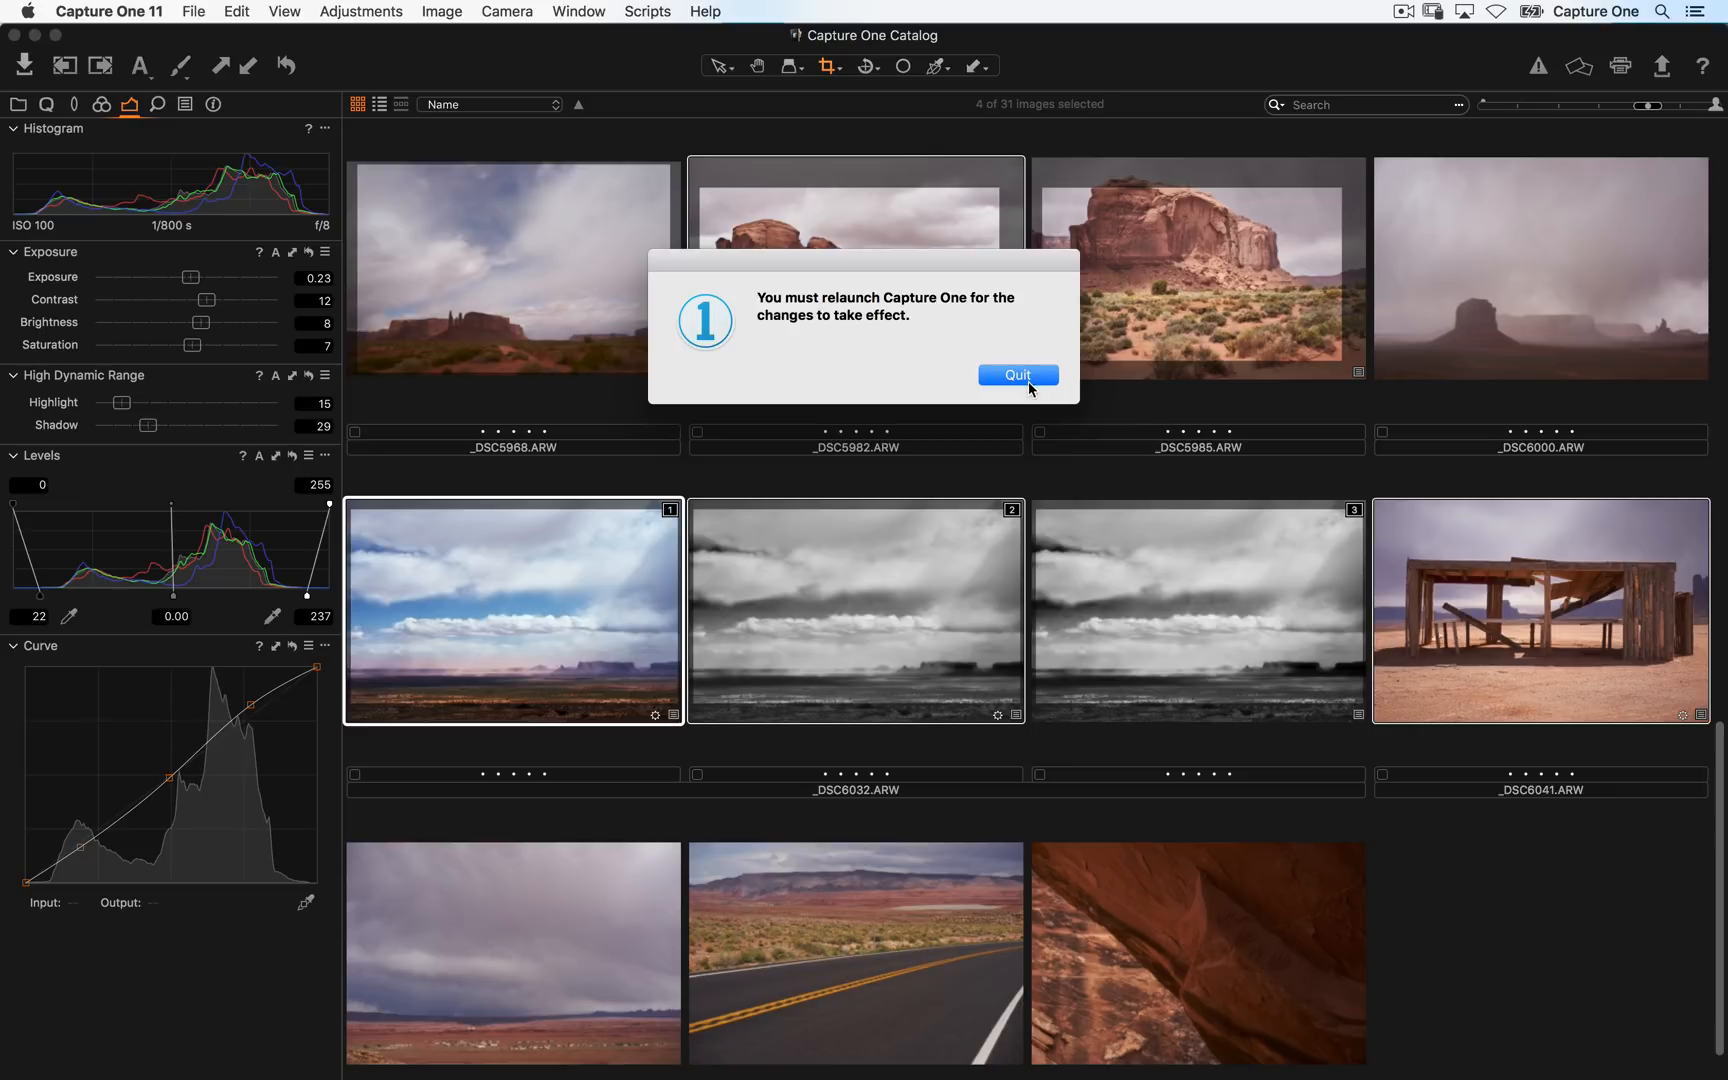
{"action": "left_click", "coordinate": [1024, 377]}
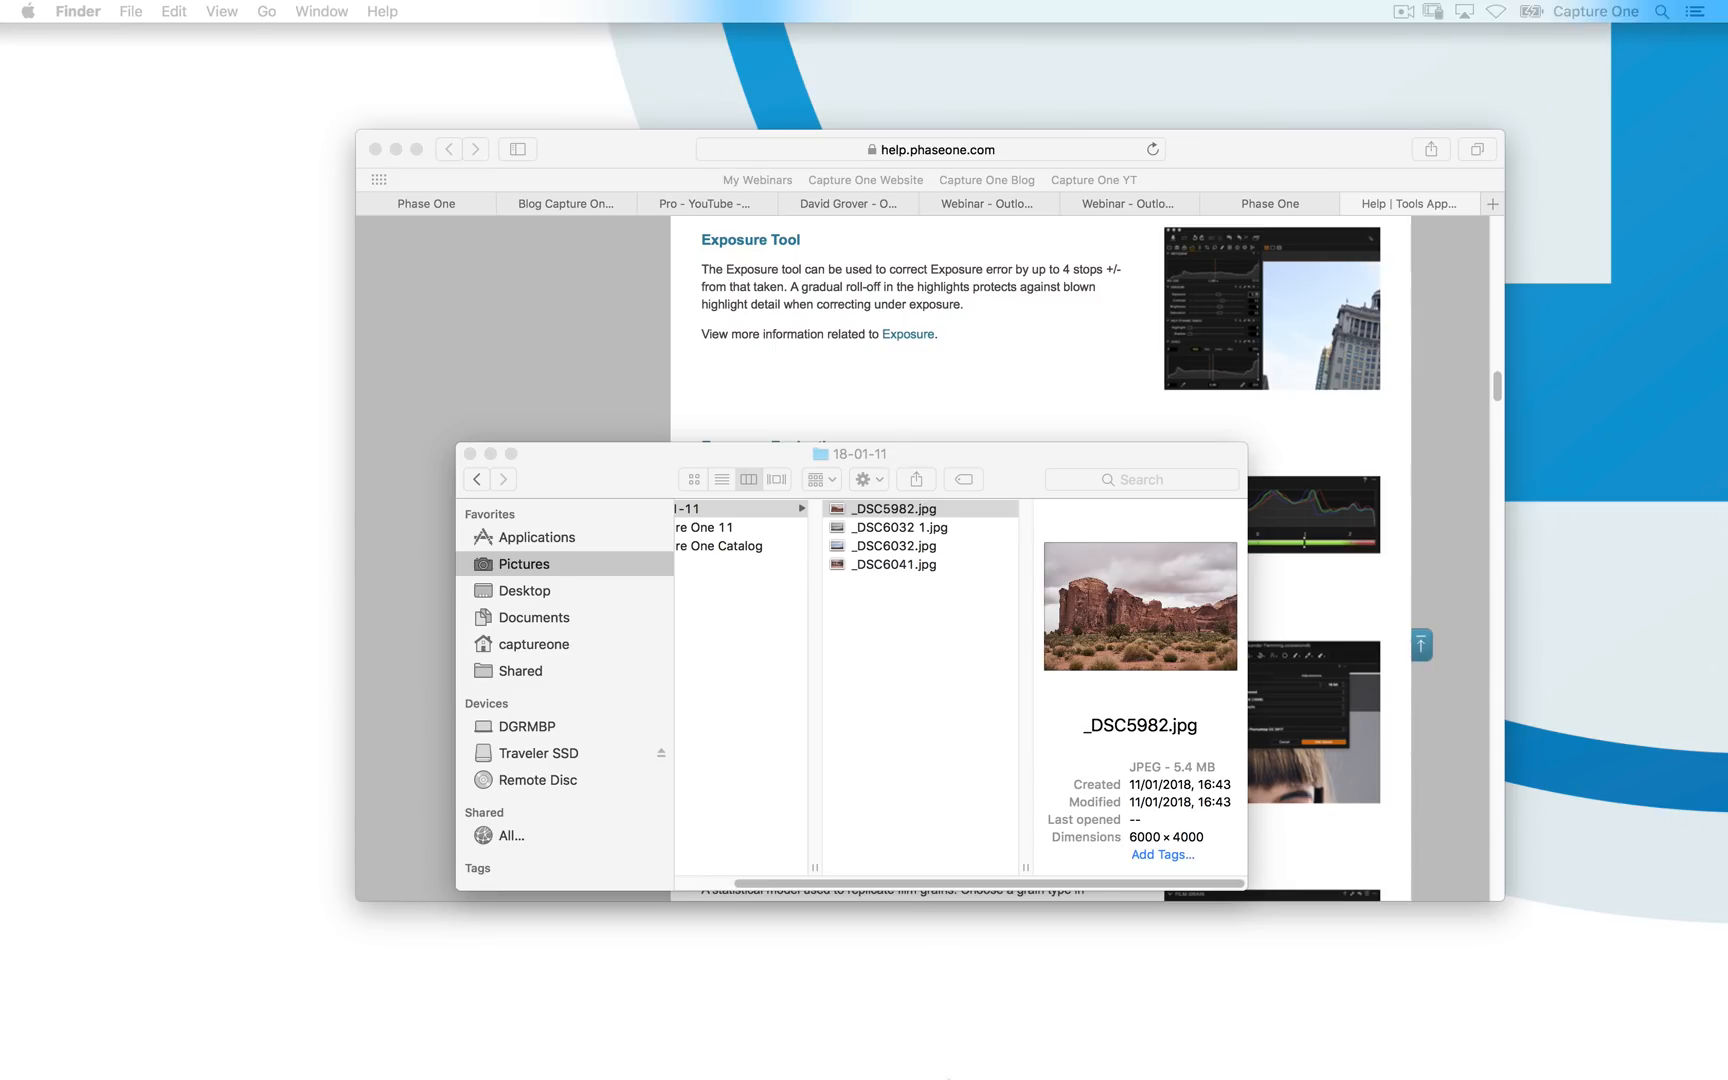
- Relaunch Capture One, choose the Pro (for Sony) product, start its trial and close the welcome window
{"action": "mouse_move", "coordinate": [930, 1075]}
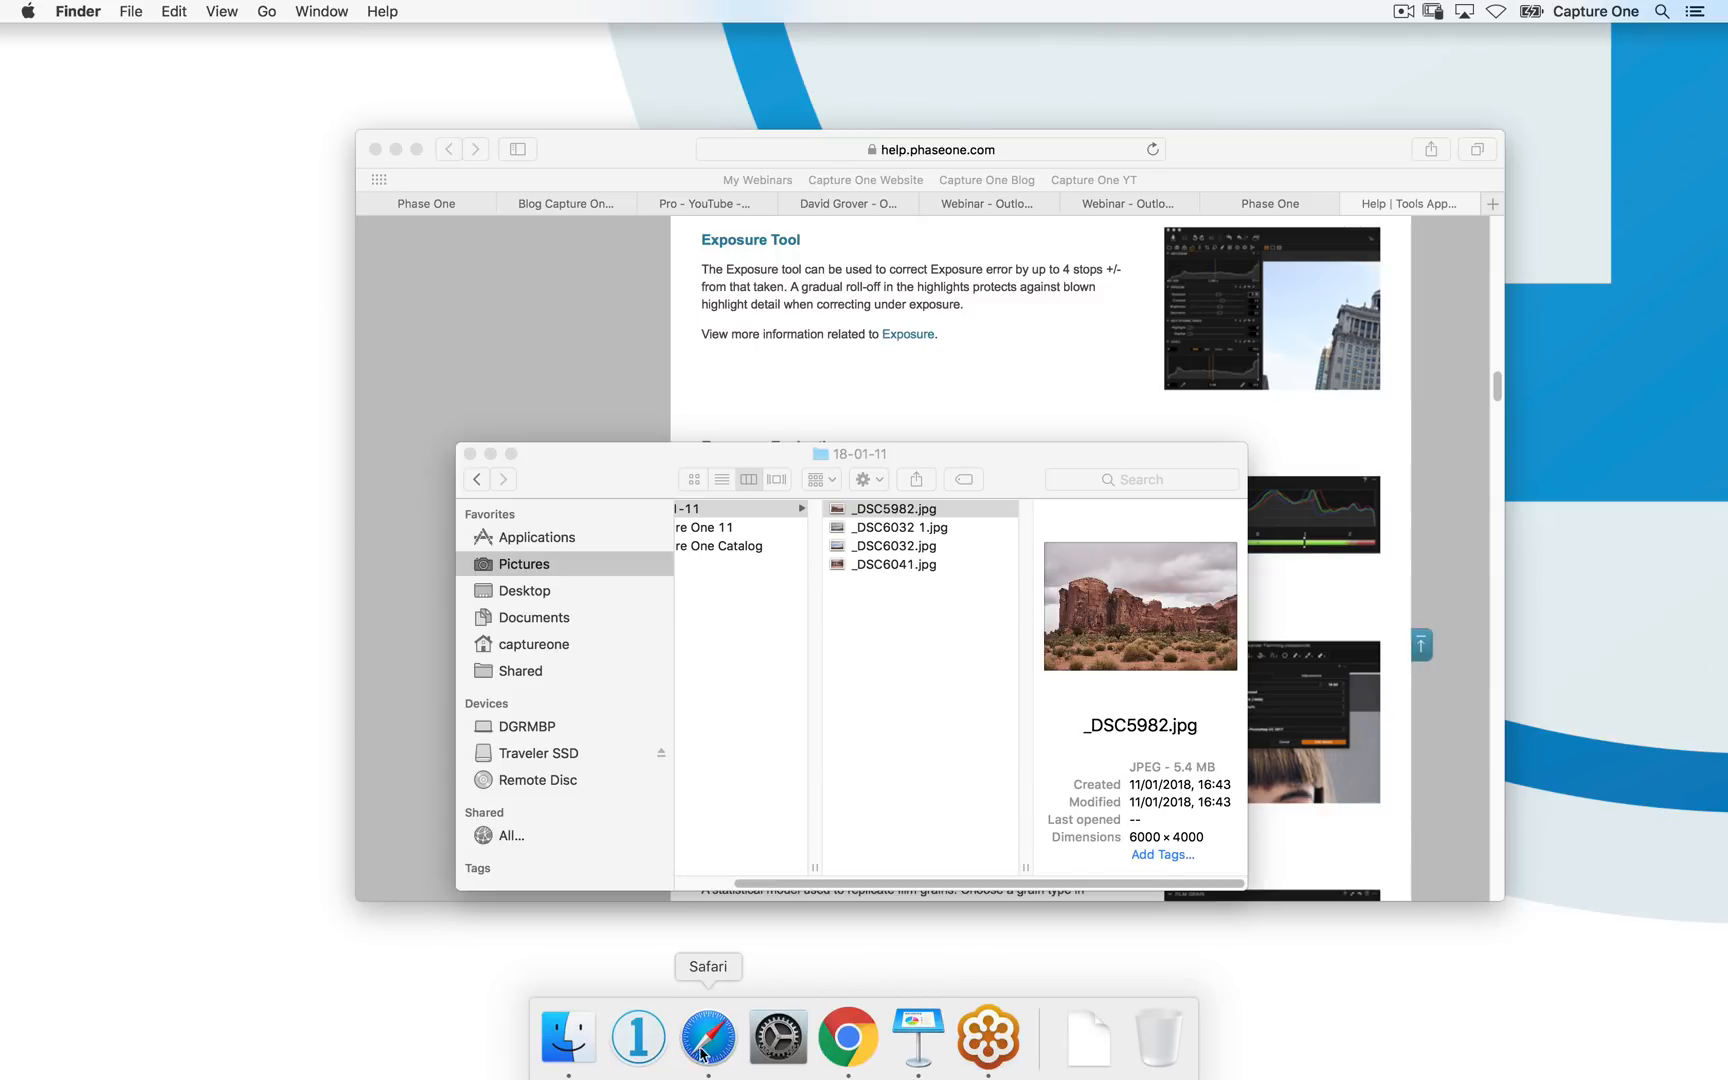
{"action": "left_click", "coordinate": [640, 1042]}
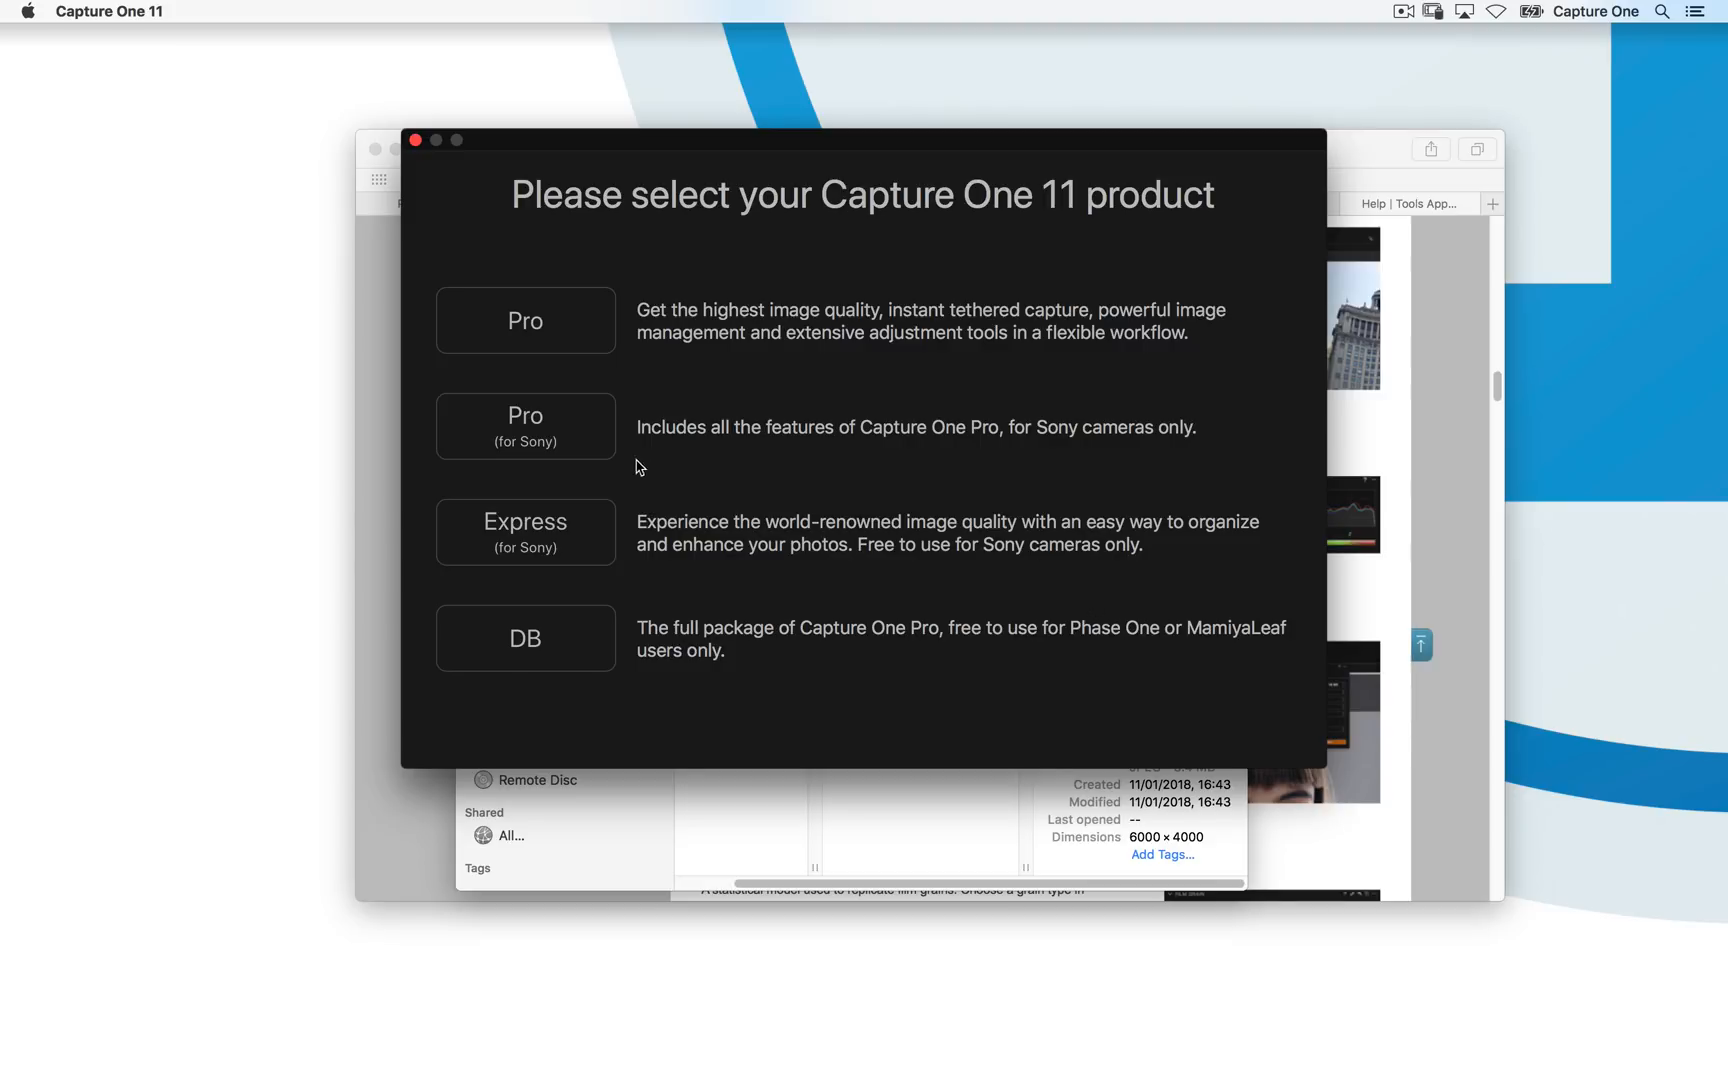
{"action": "left_click", "coordinate": [532, 436]}
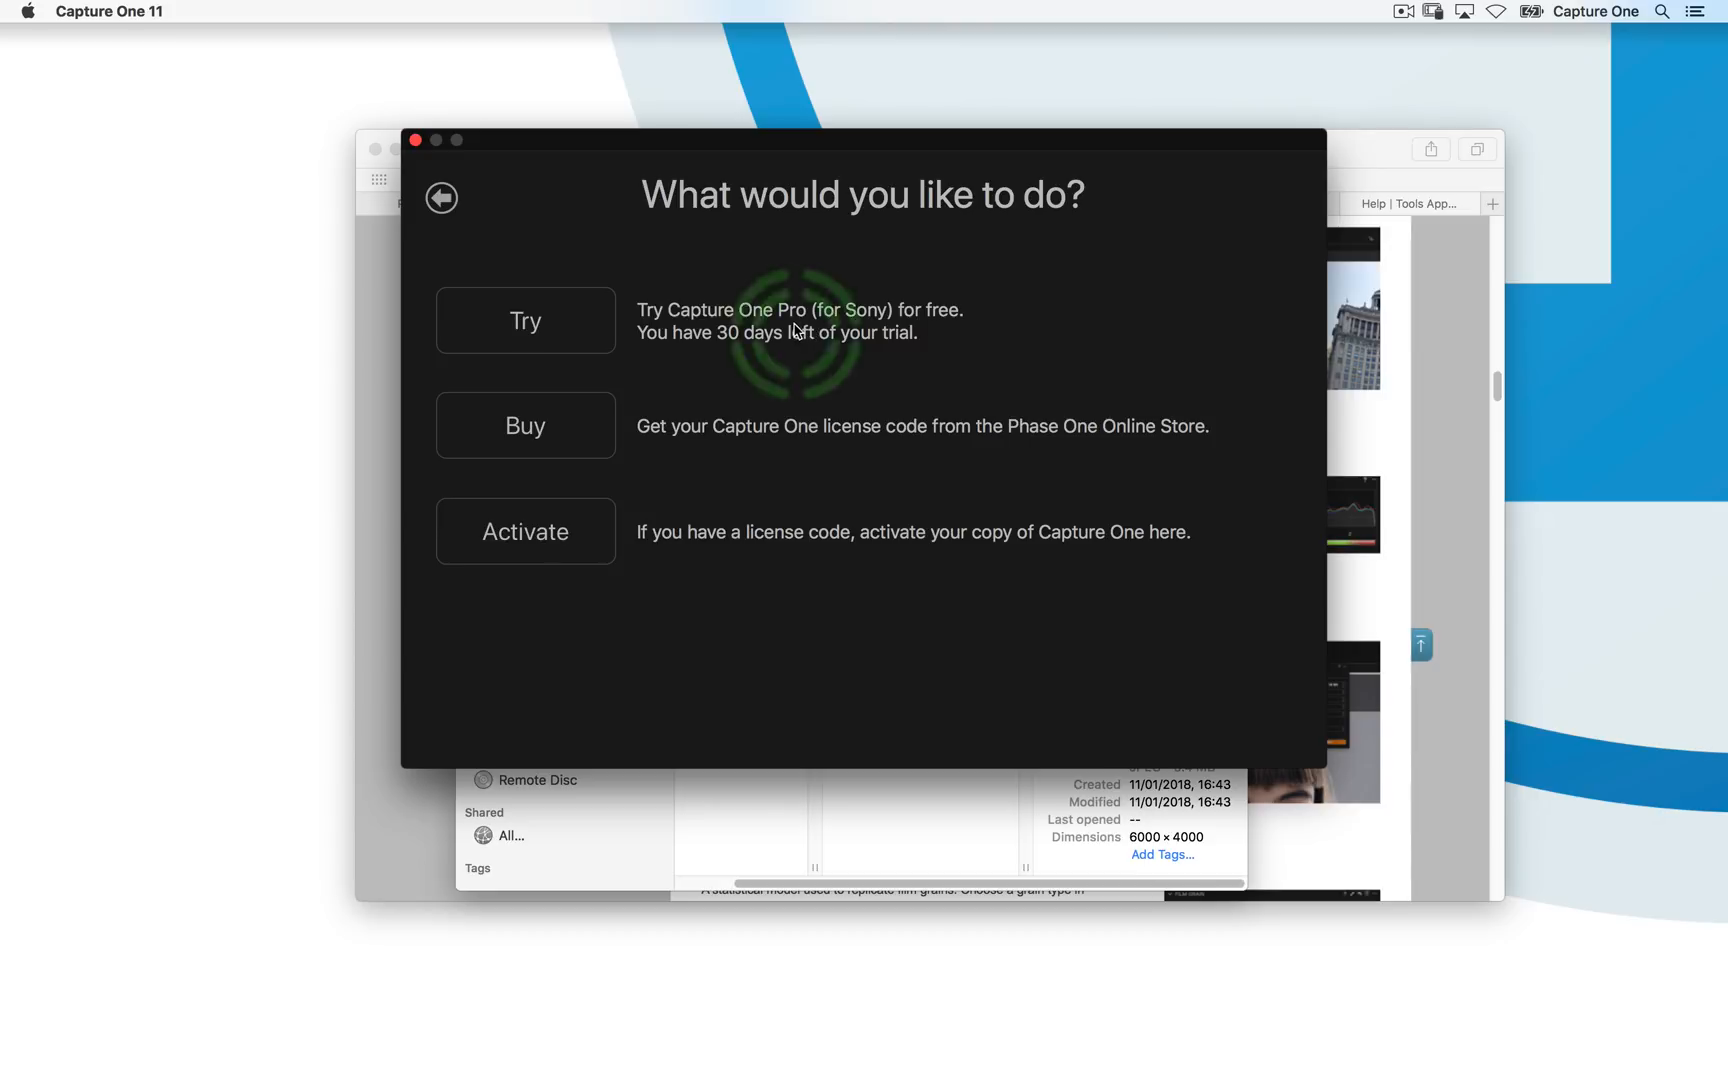
{"action": "left_click", "coordinate": [553, 333]}
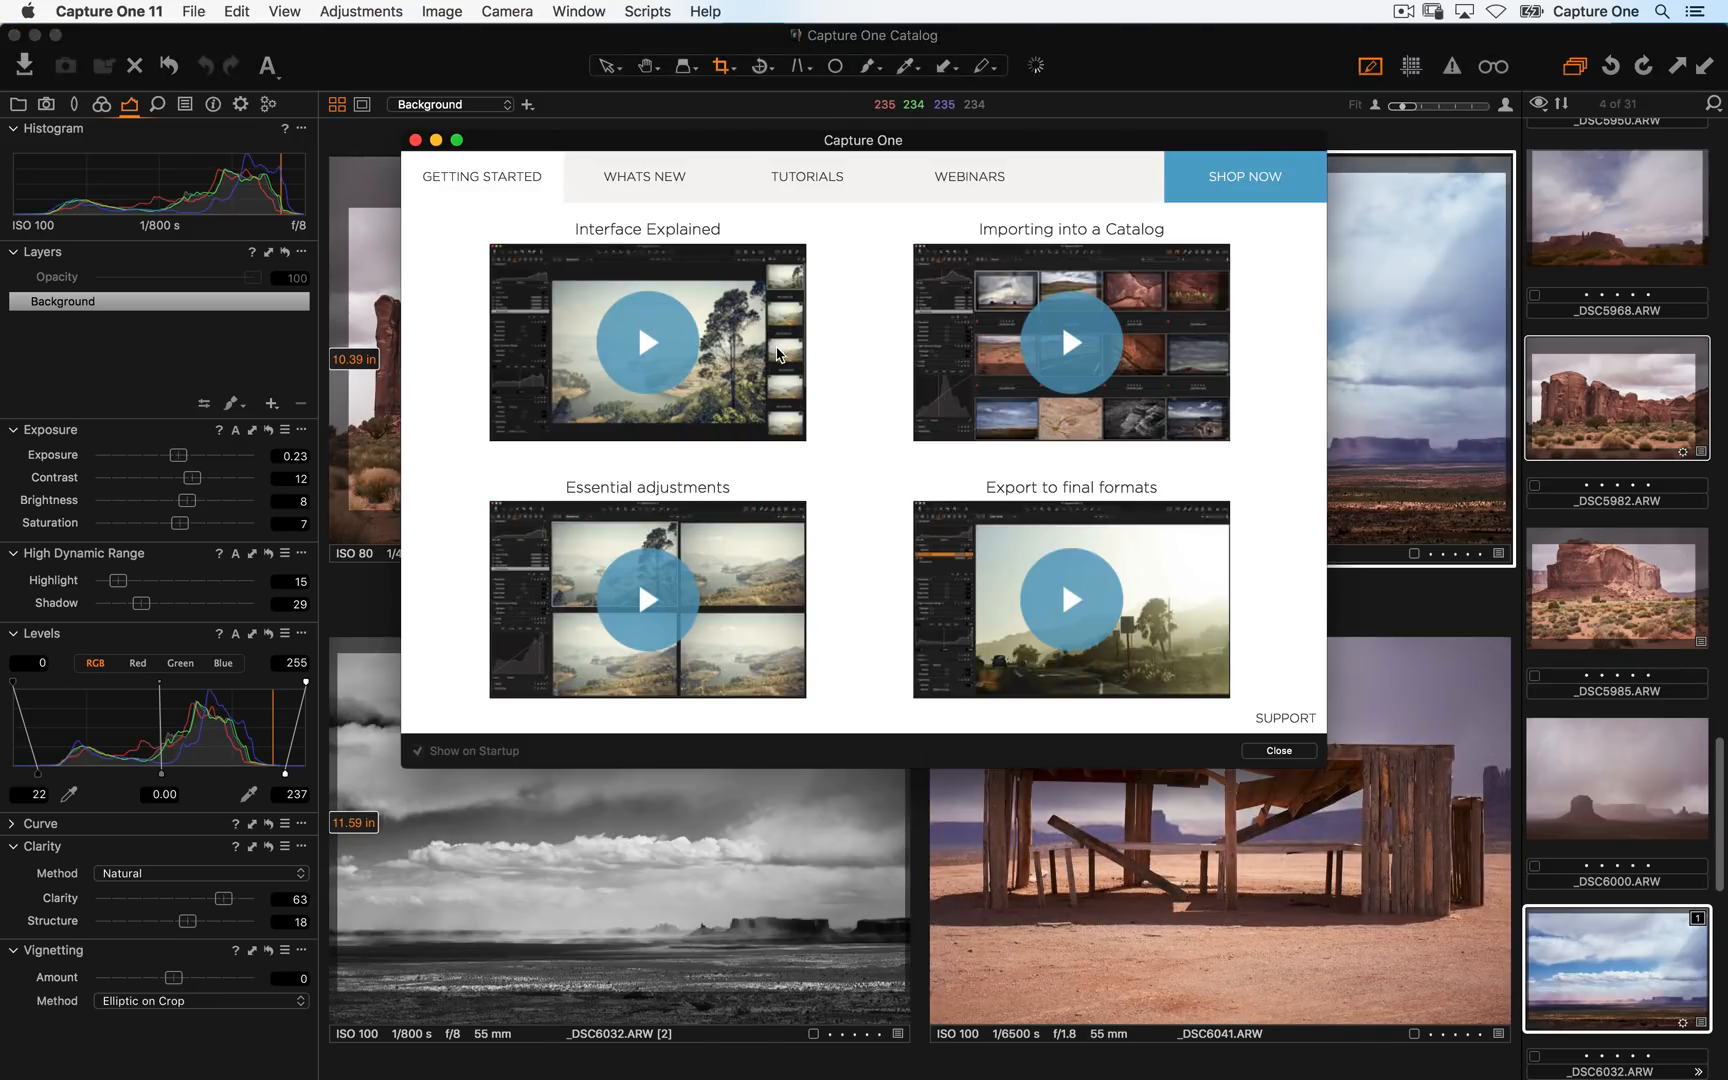
{"action": "left_click", "coordinate": [415, 140]}
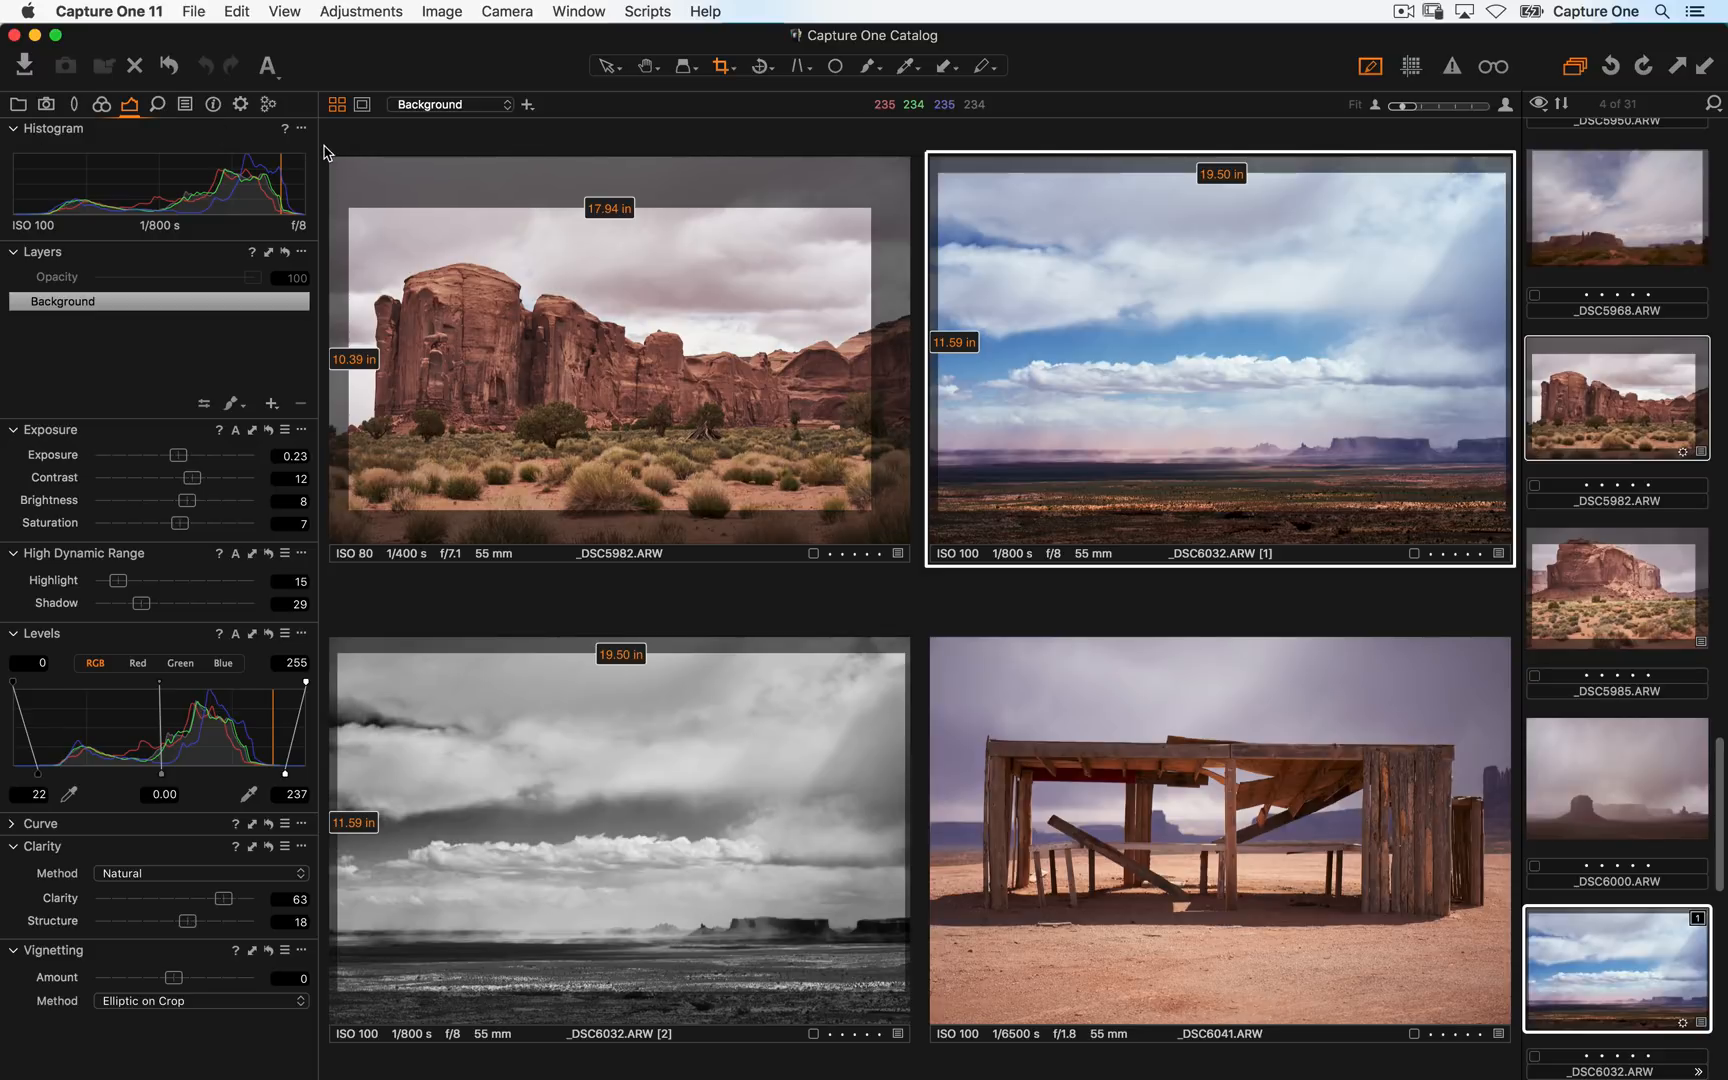
- Move the Color Balance tool to the top of the Color tool tab and expand it
{"action": "left_click", "coordinate": [104, 108]}
{"action": "left_click", "coordinate": [46, 105]}
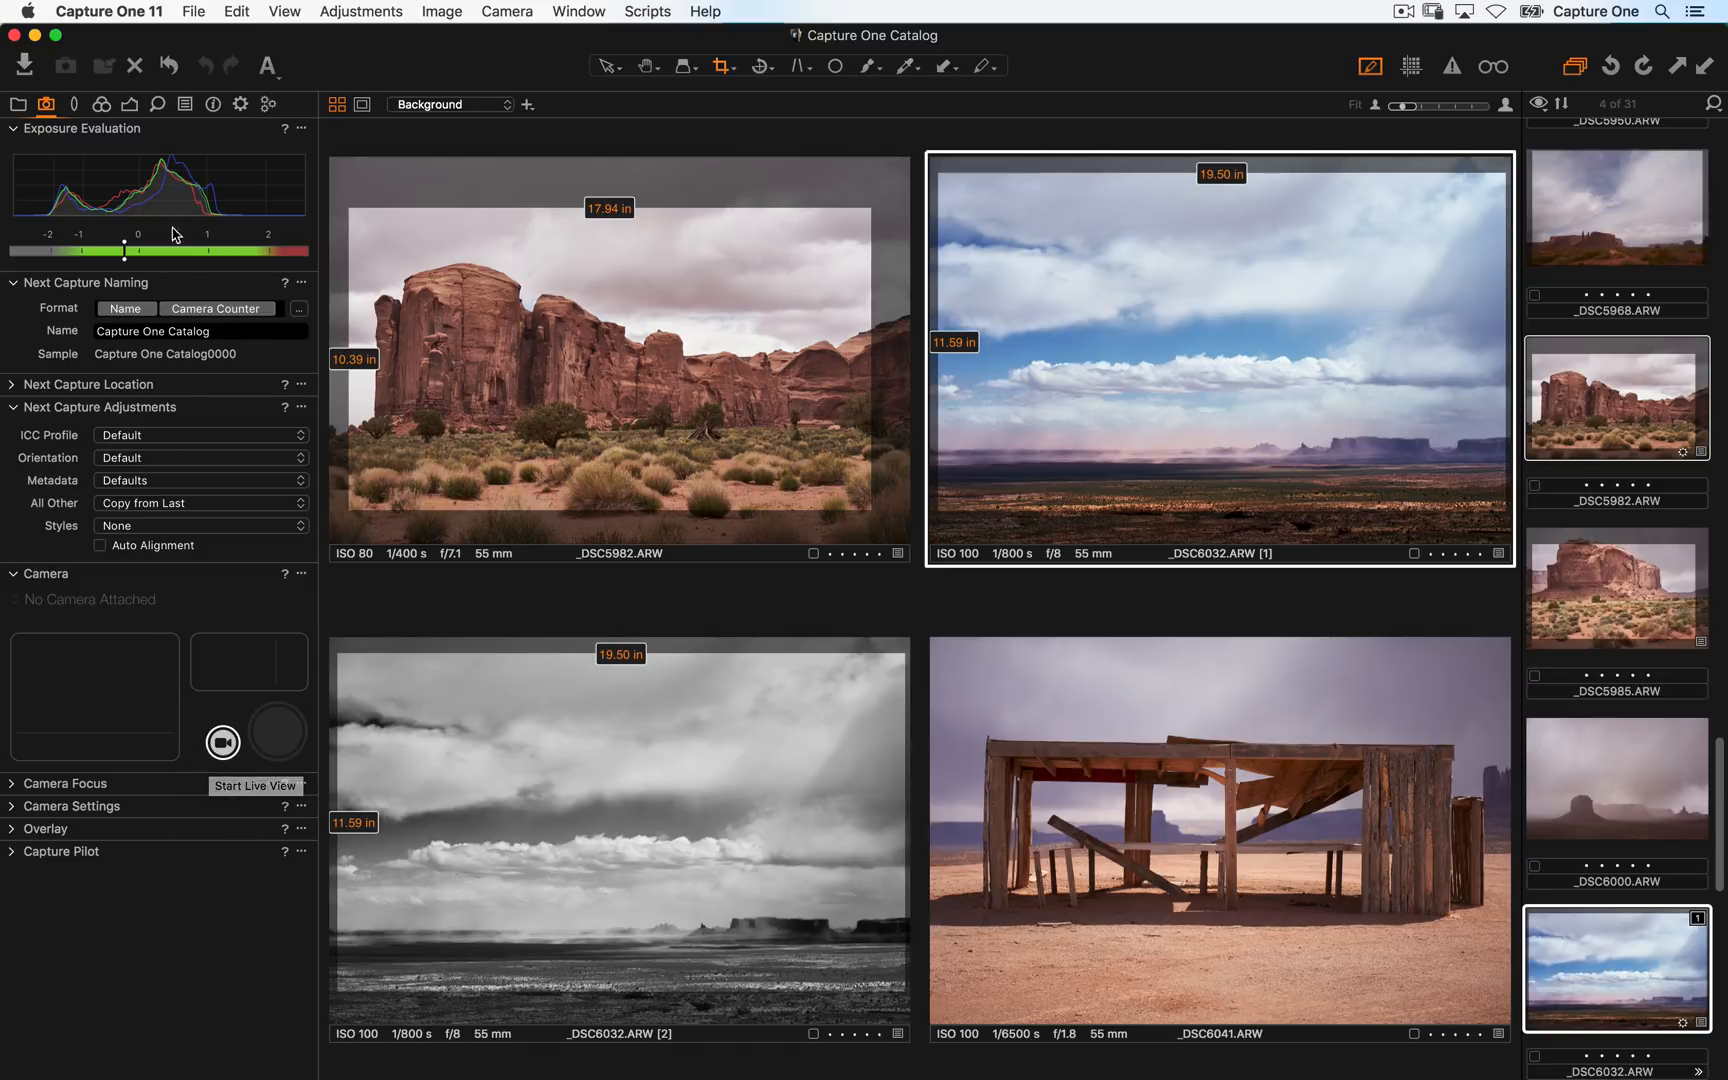
{"action": "left_click", "coordinate": [101, 104]}
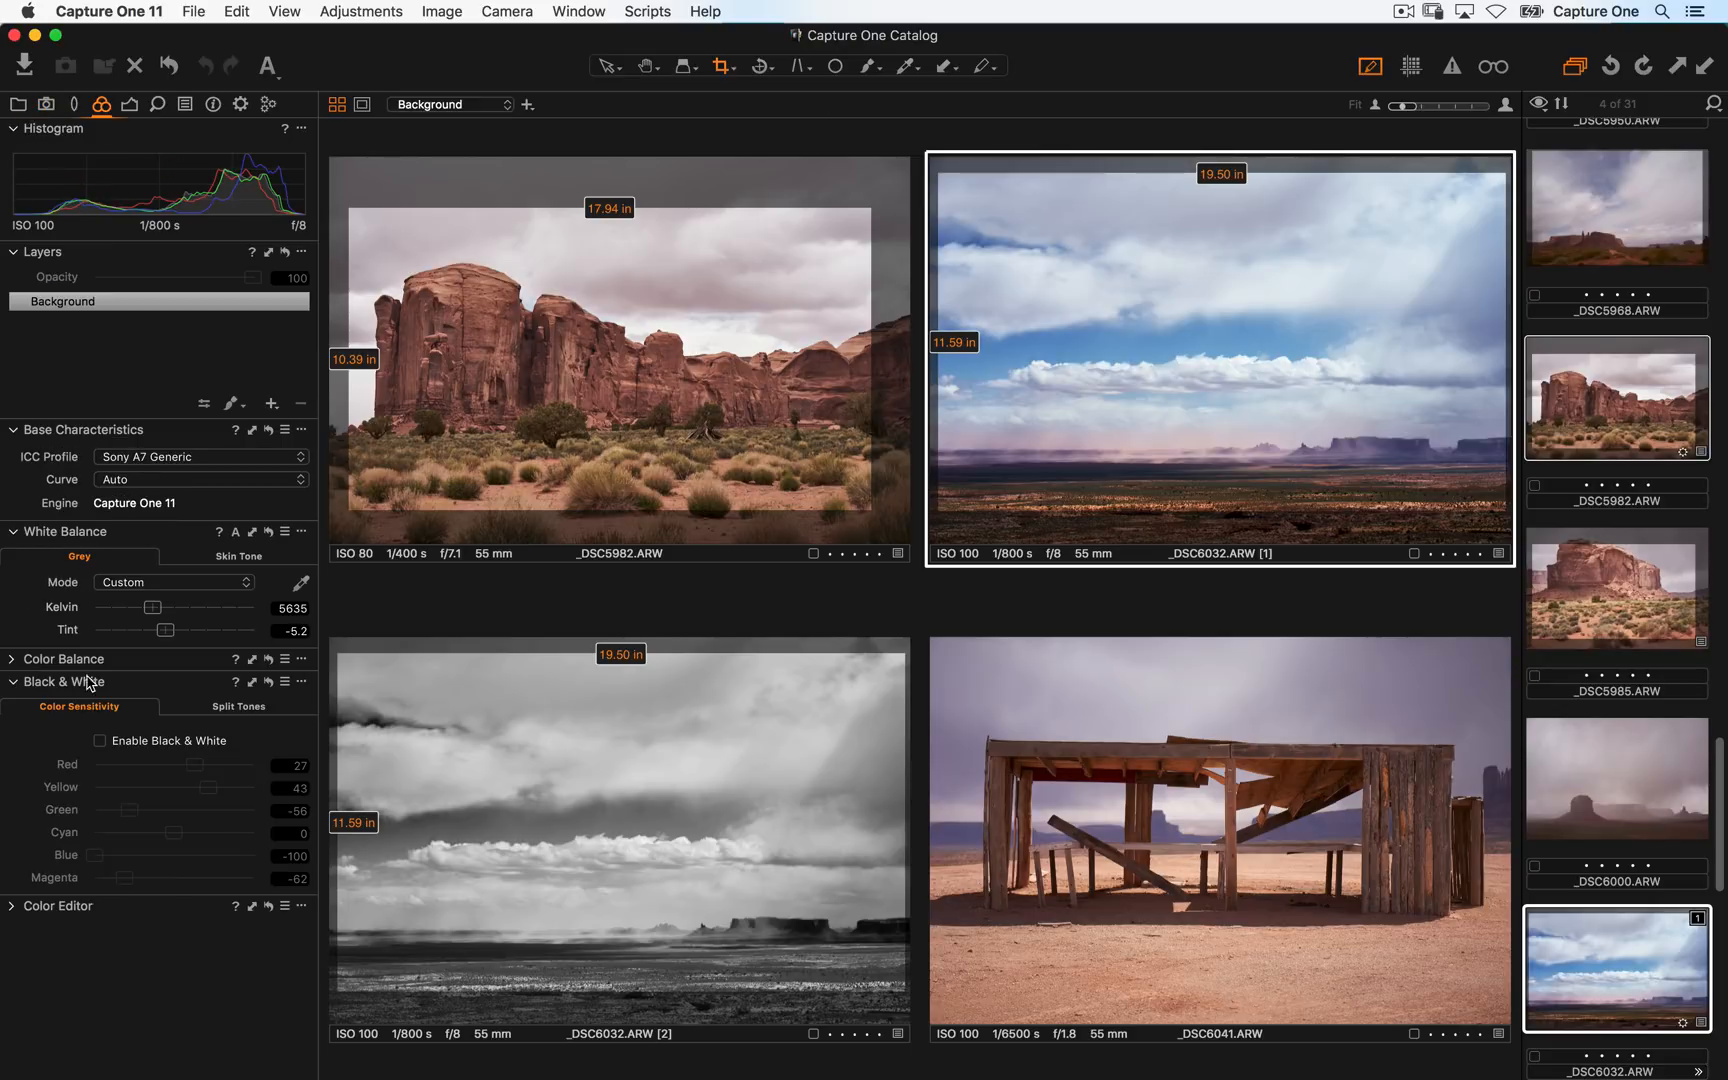
{"action": "left_click_drag", "start_coordinate": [75, 659], "coordinate": [22, 256]}
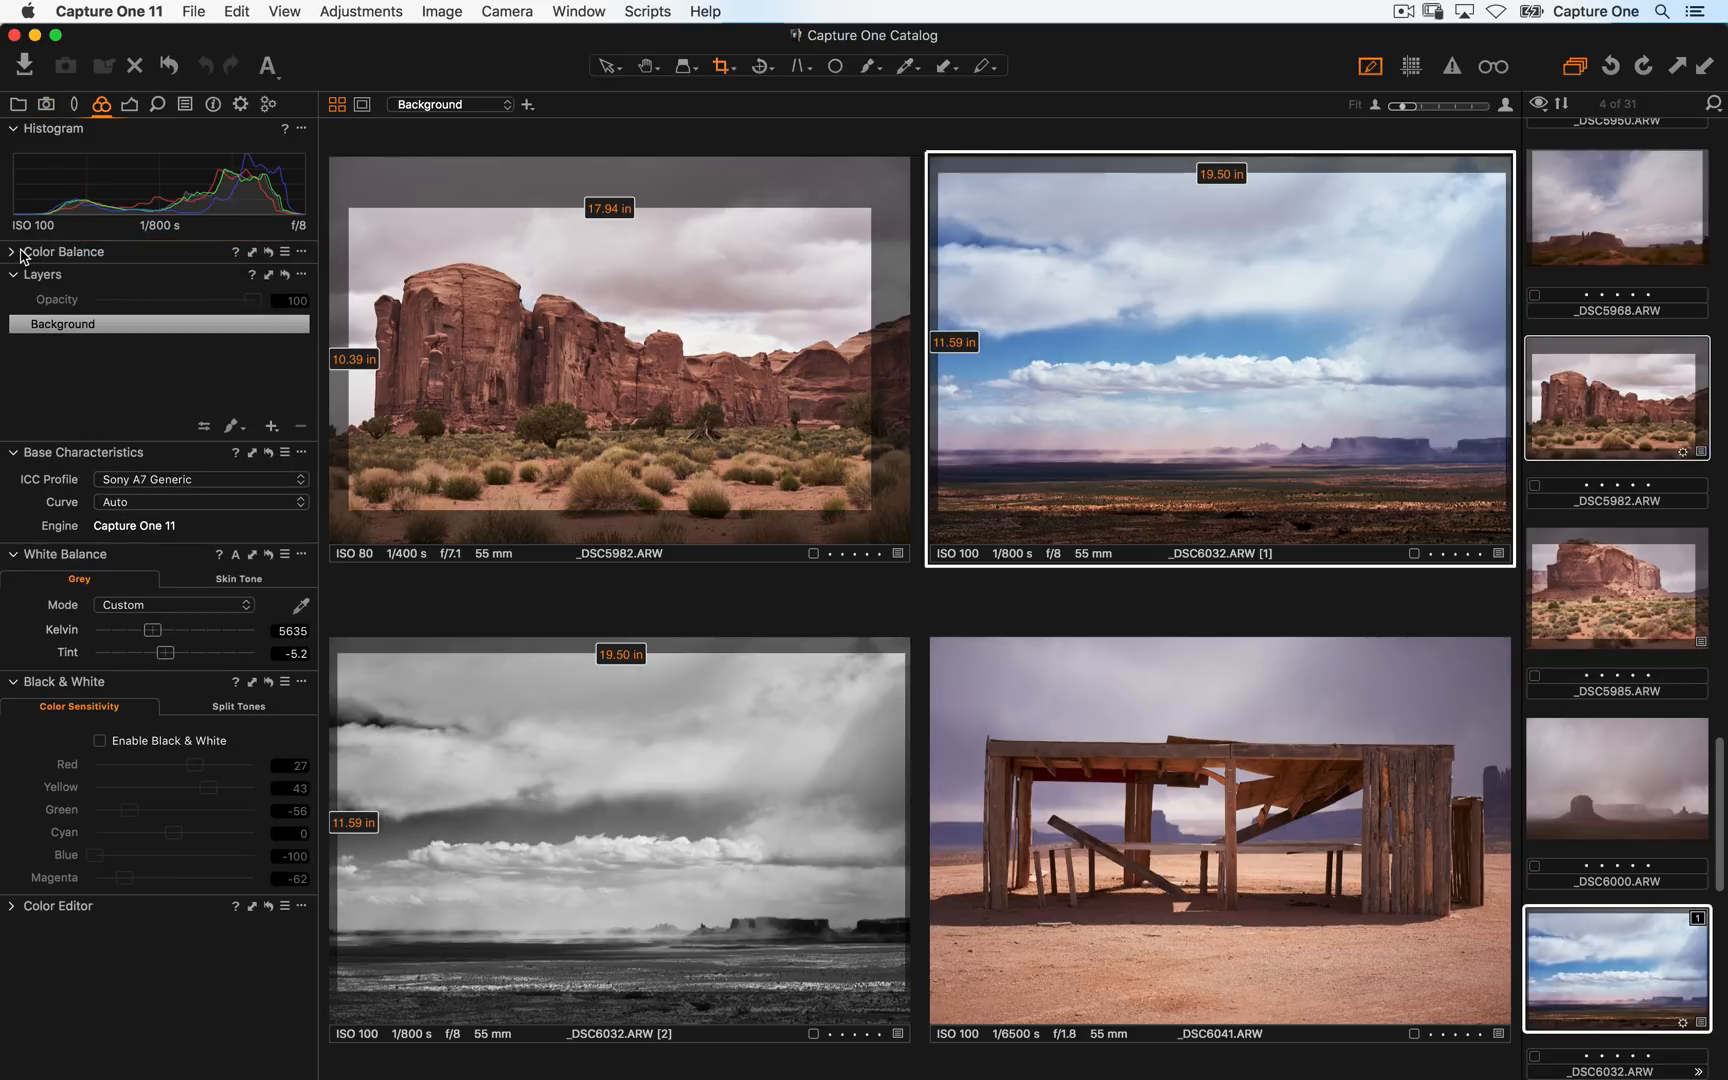
{"action": "left_click", "coordinate": [22, 256]}
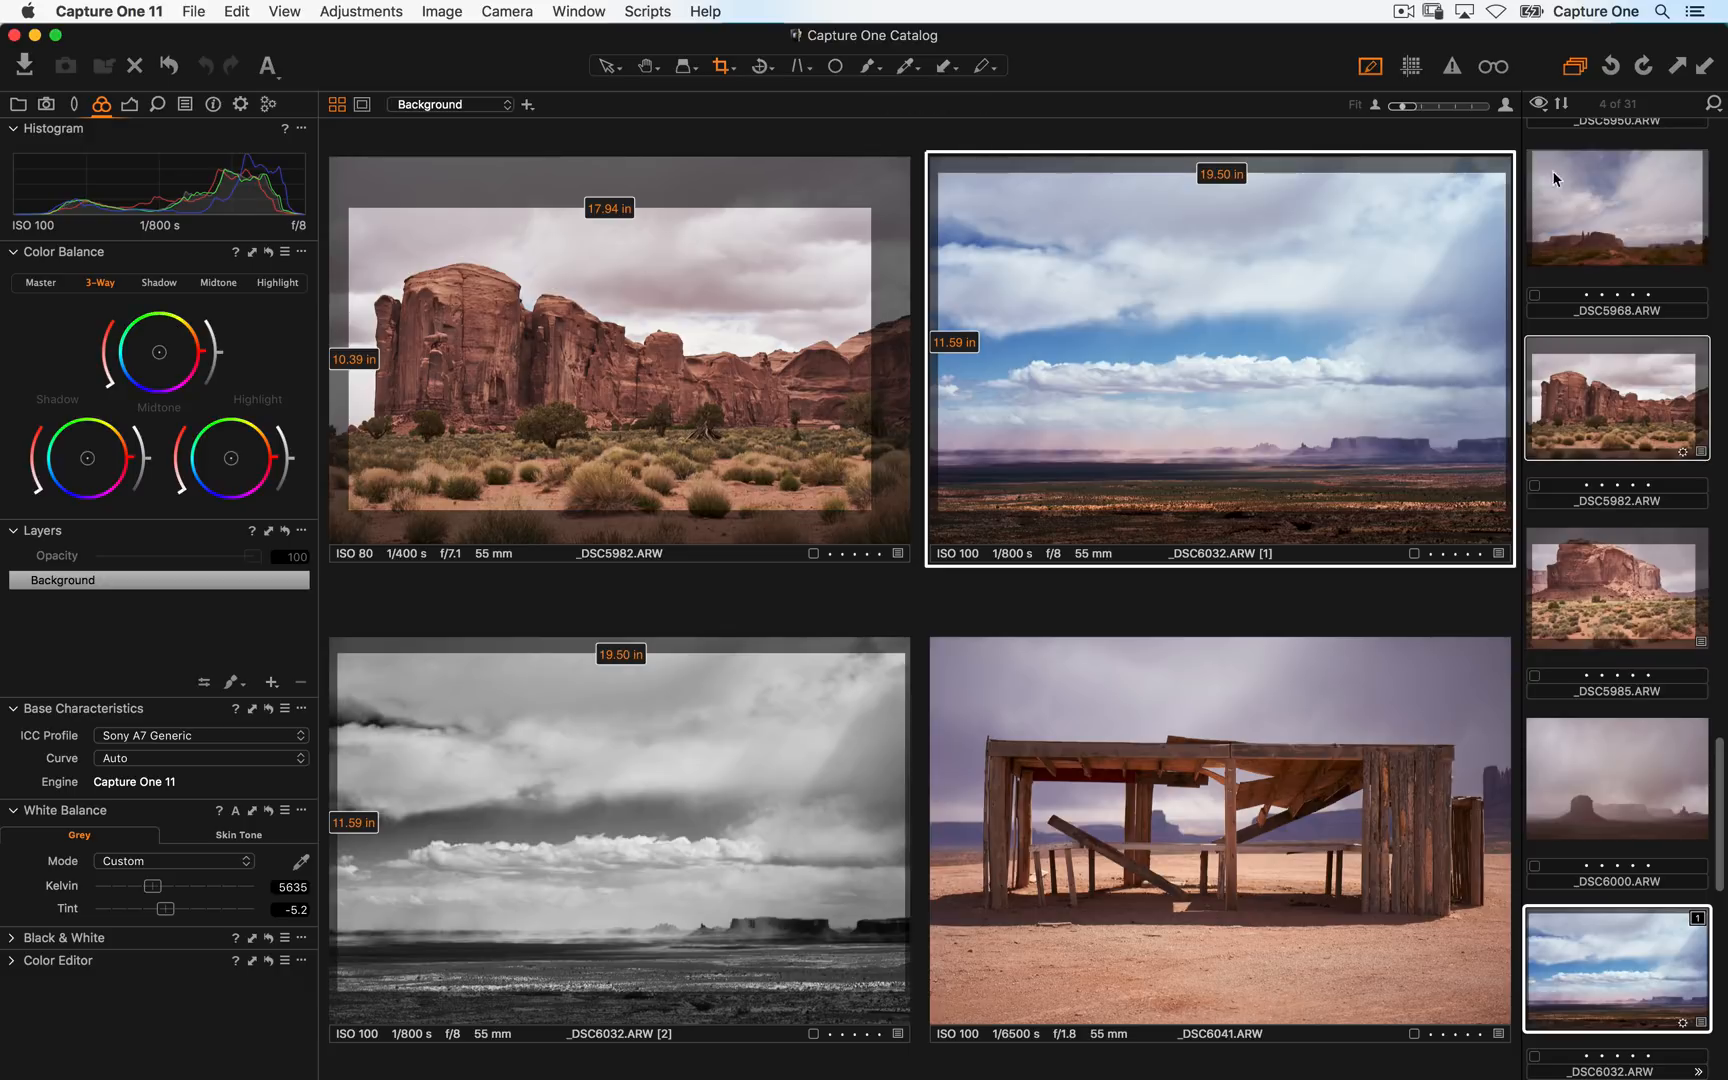
- Select _DSC5982 and grade it with the 3-Way Color Balance wheels for shadows, midtones and highlights
{"action": "left_click", "coordinate": [1640, 327]}
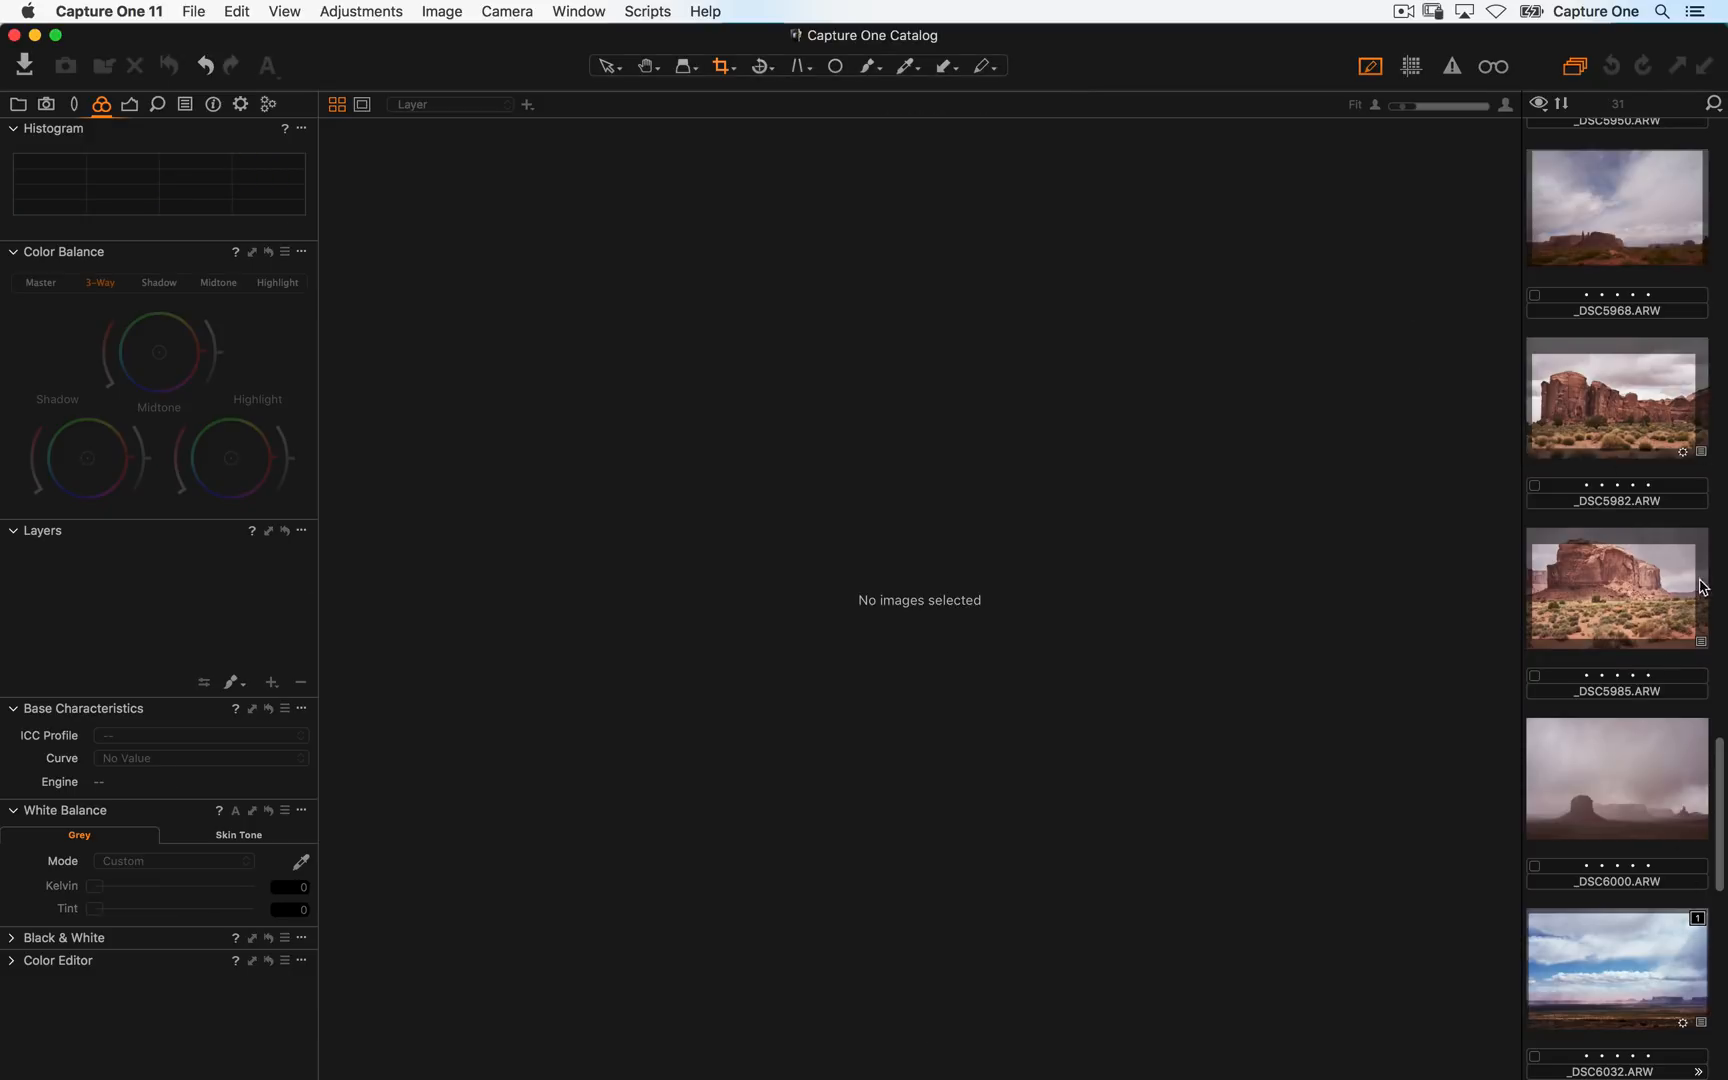
{"action": "left_click", "coordinate": [1670, 451]}
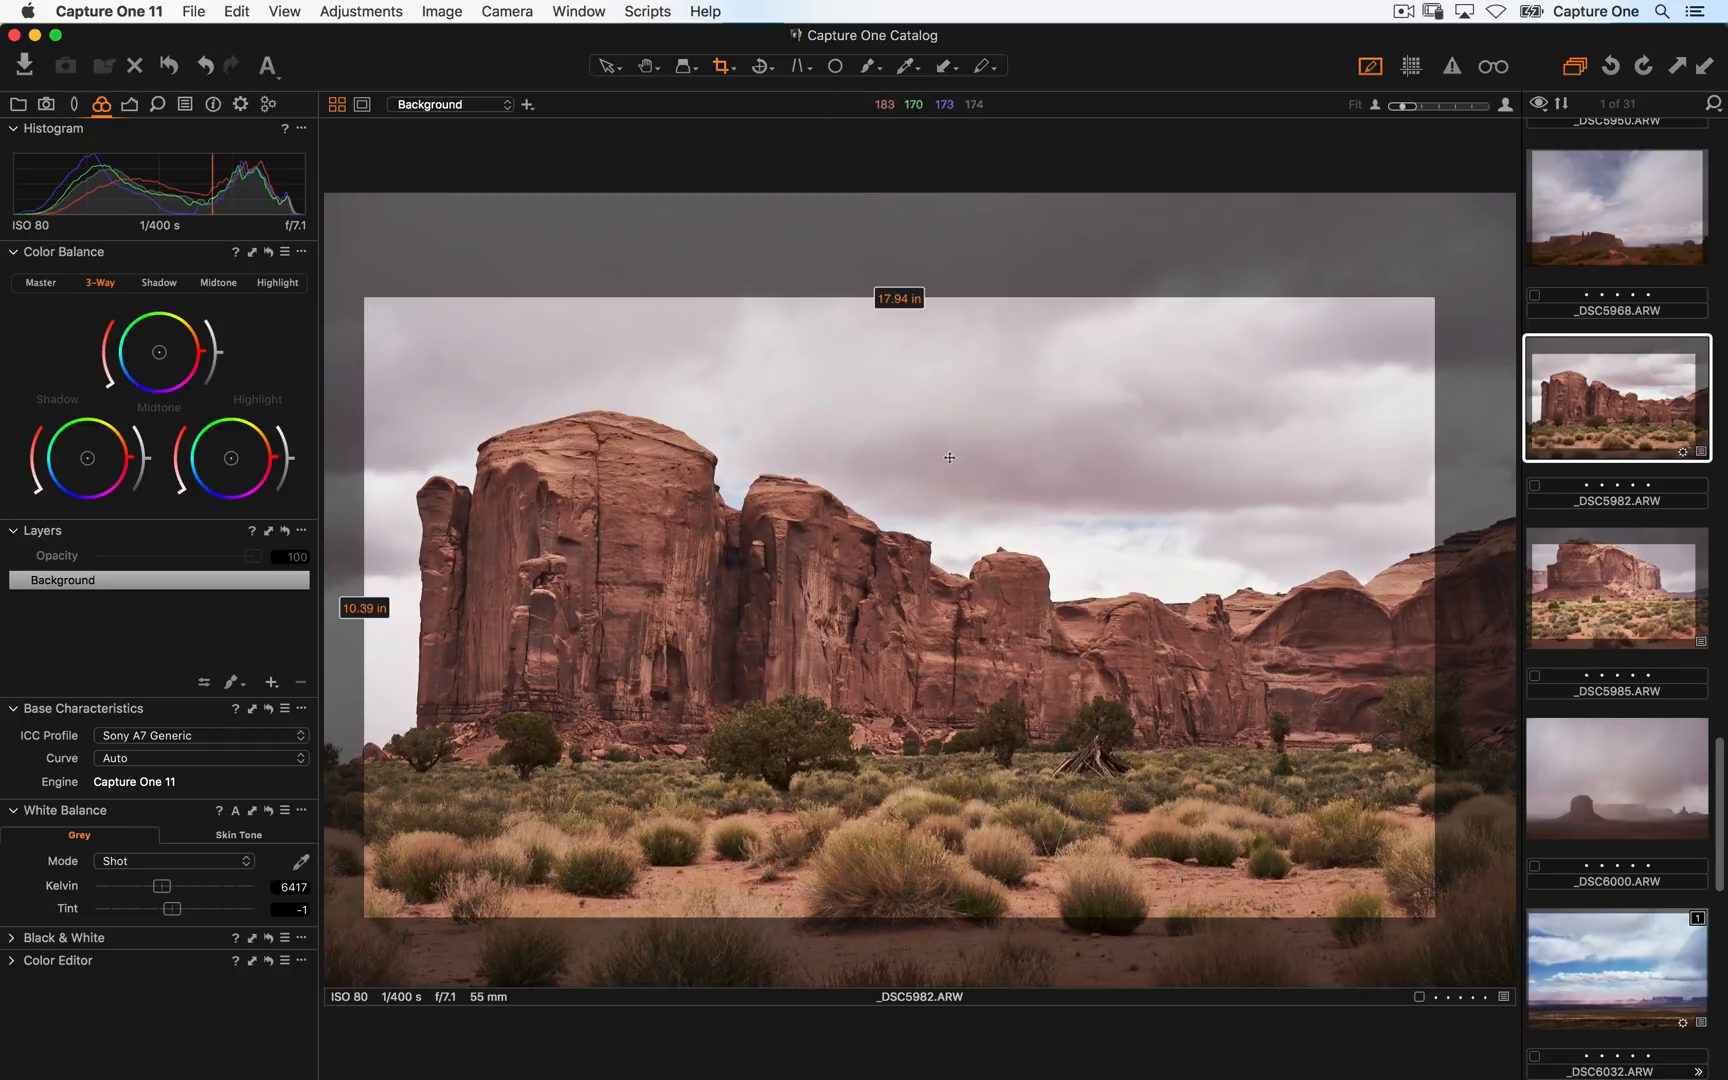
{"action": "key", "text": "h"}
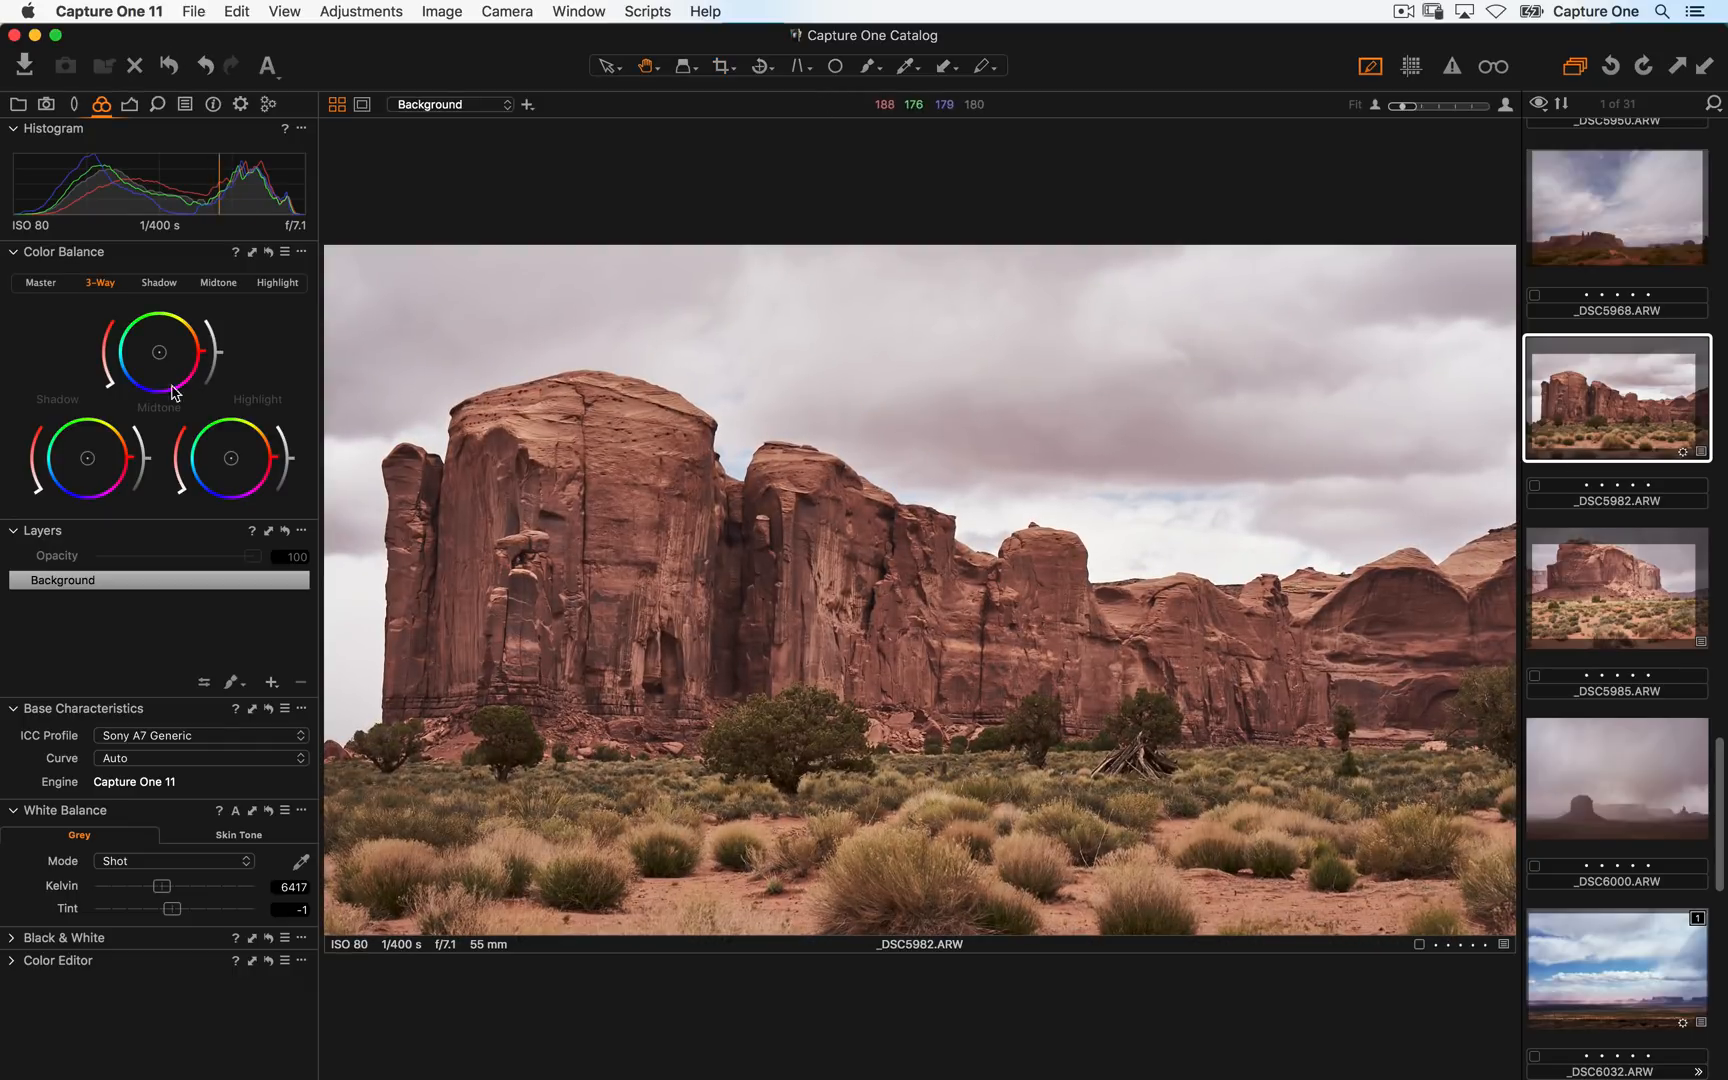
{"action": "left_click_drag", "start_coordinate": [87, 458], "coordinate": [75, 470]}
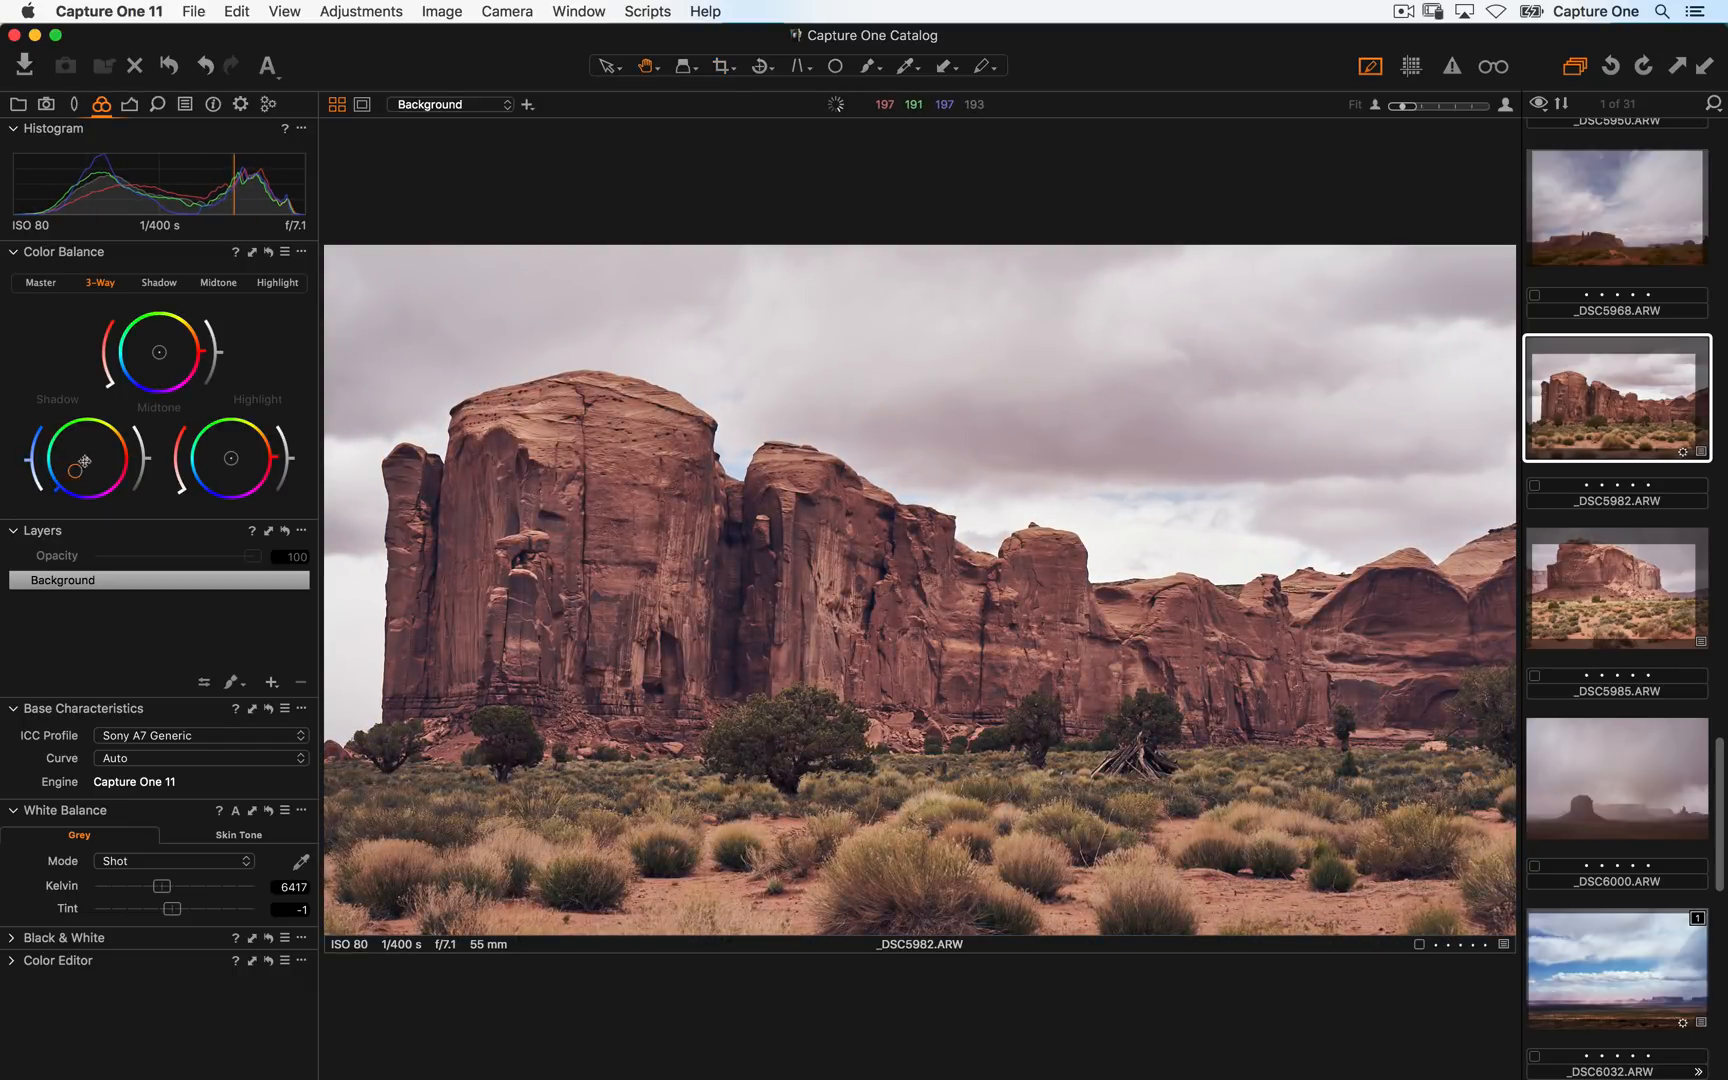
{"action": "left_click_drag", "start_coordinate": [167, 359], "coordinate": [178, 353]}
{"action": "left_click_drag", "start_coordinate": [231, 458], "coordinate": [243, 452]}
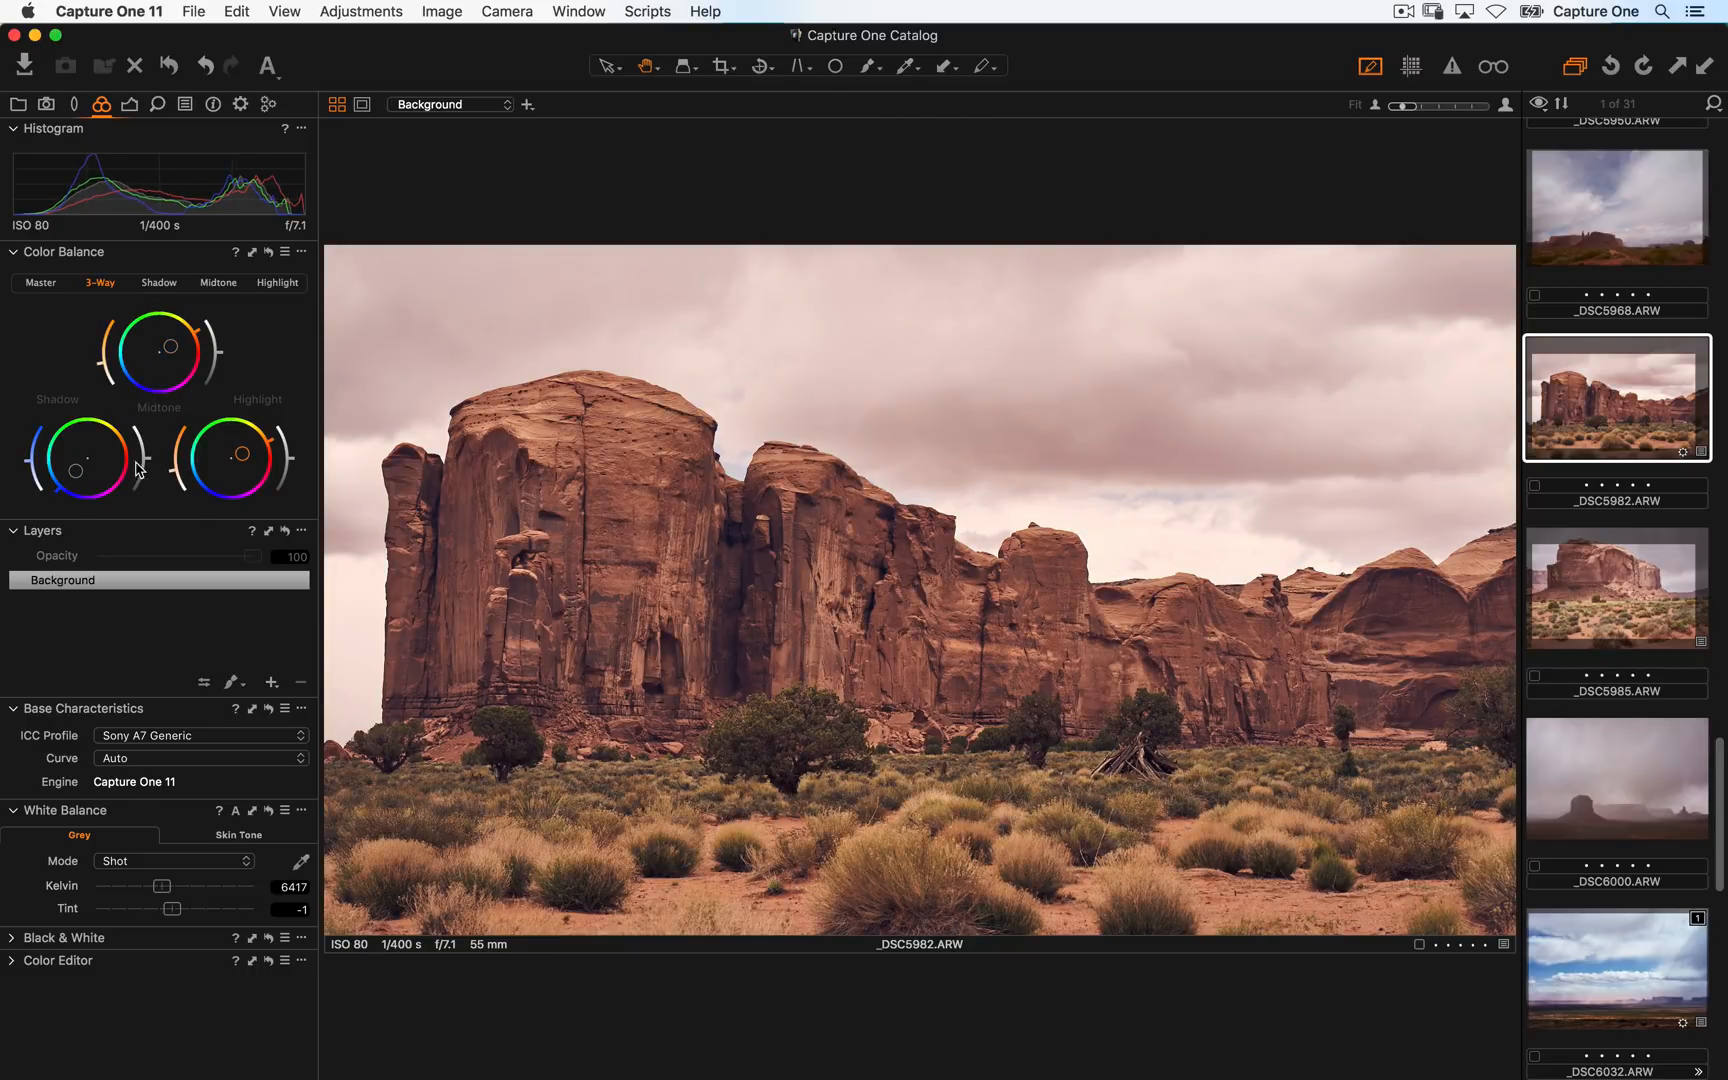
{"action": "left_click_drag", "start_coordinate": [74, 472], "coordinate": [66, 475]}
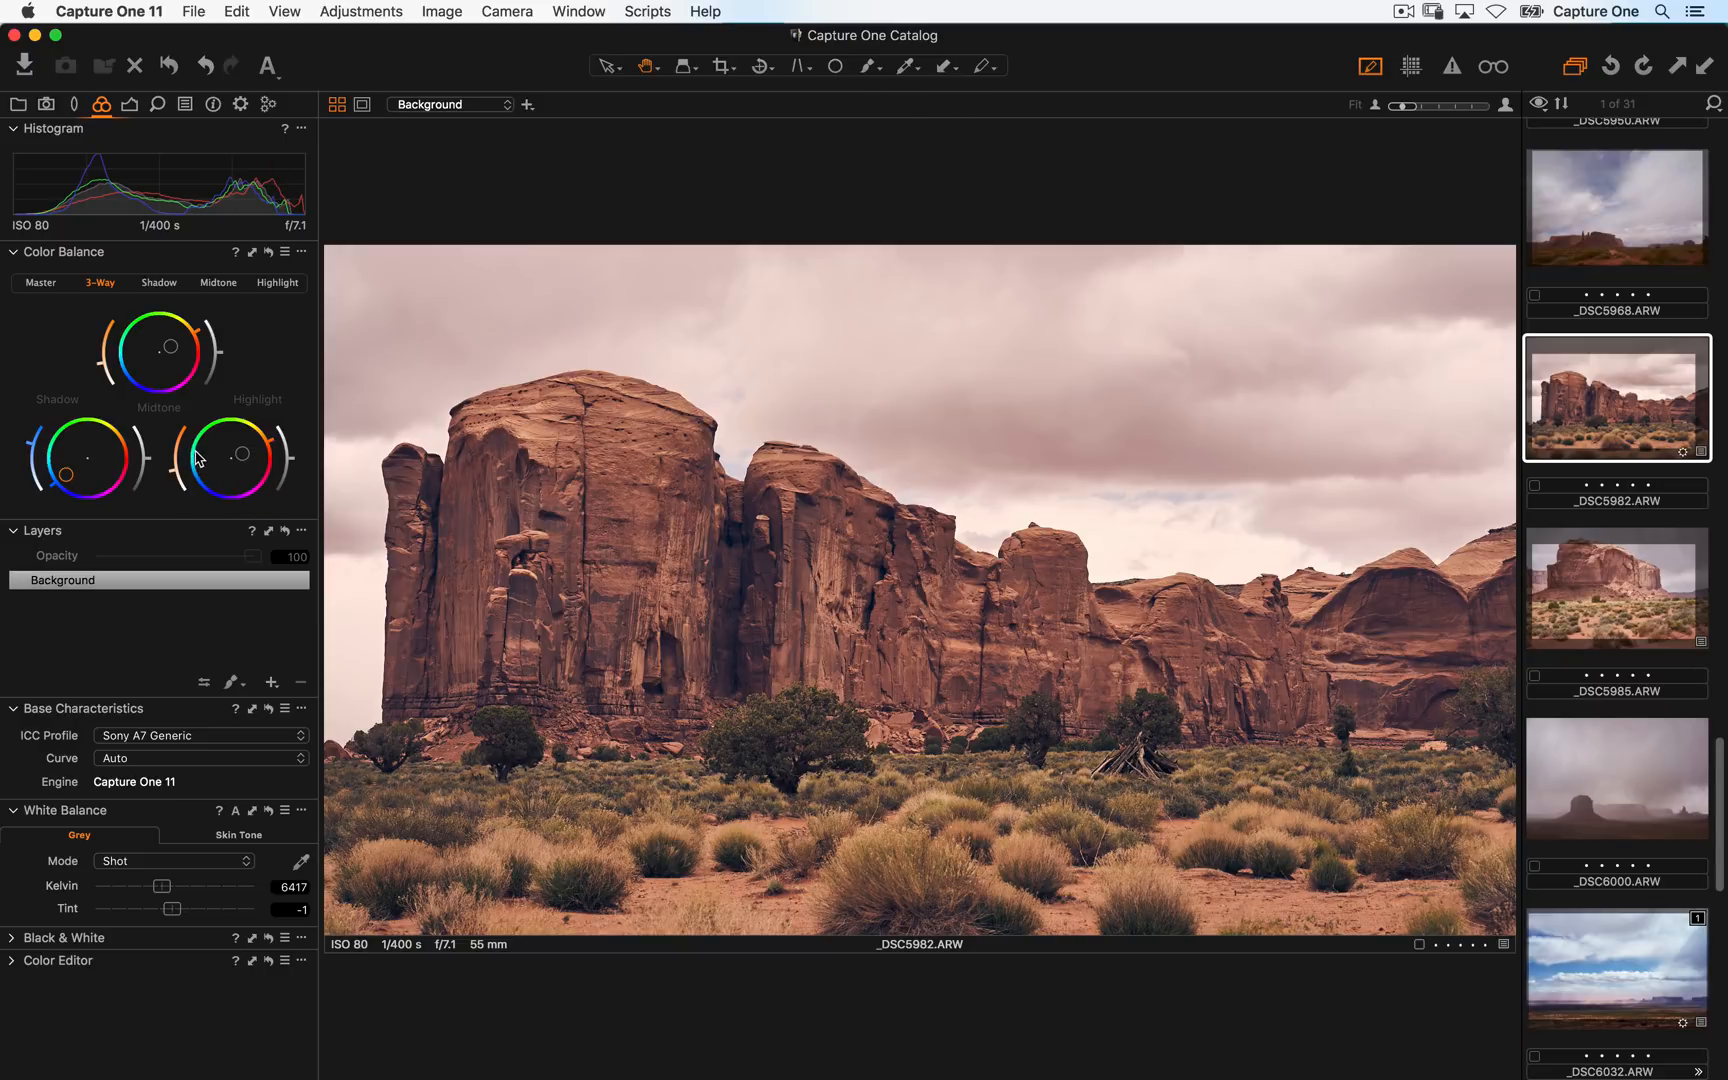
- Move the Color Editor tool up below Color Balance and open its Advanced tab
{"action": "left_click_drag", "start_coordinate": [100, 968], "coordinate": [30, 550]}
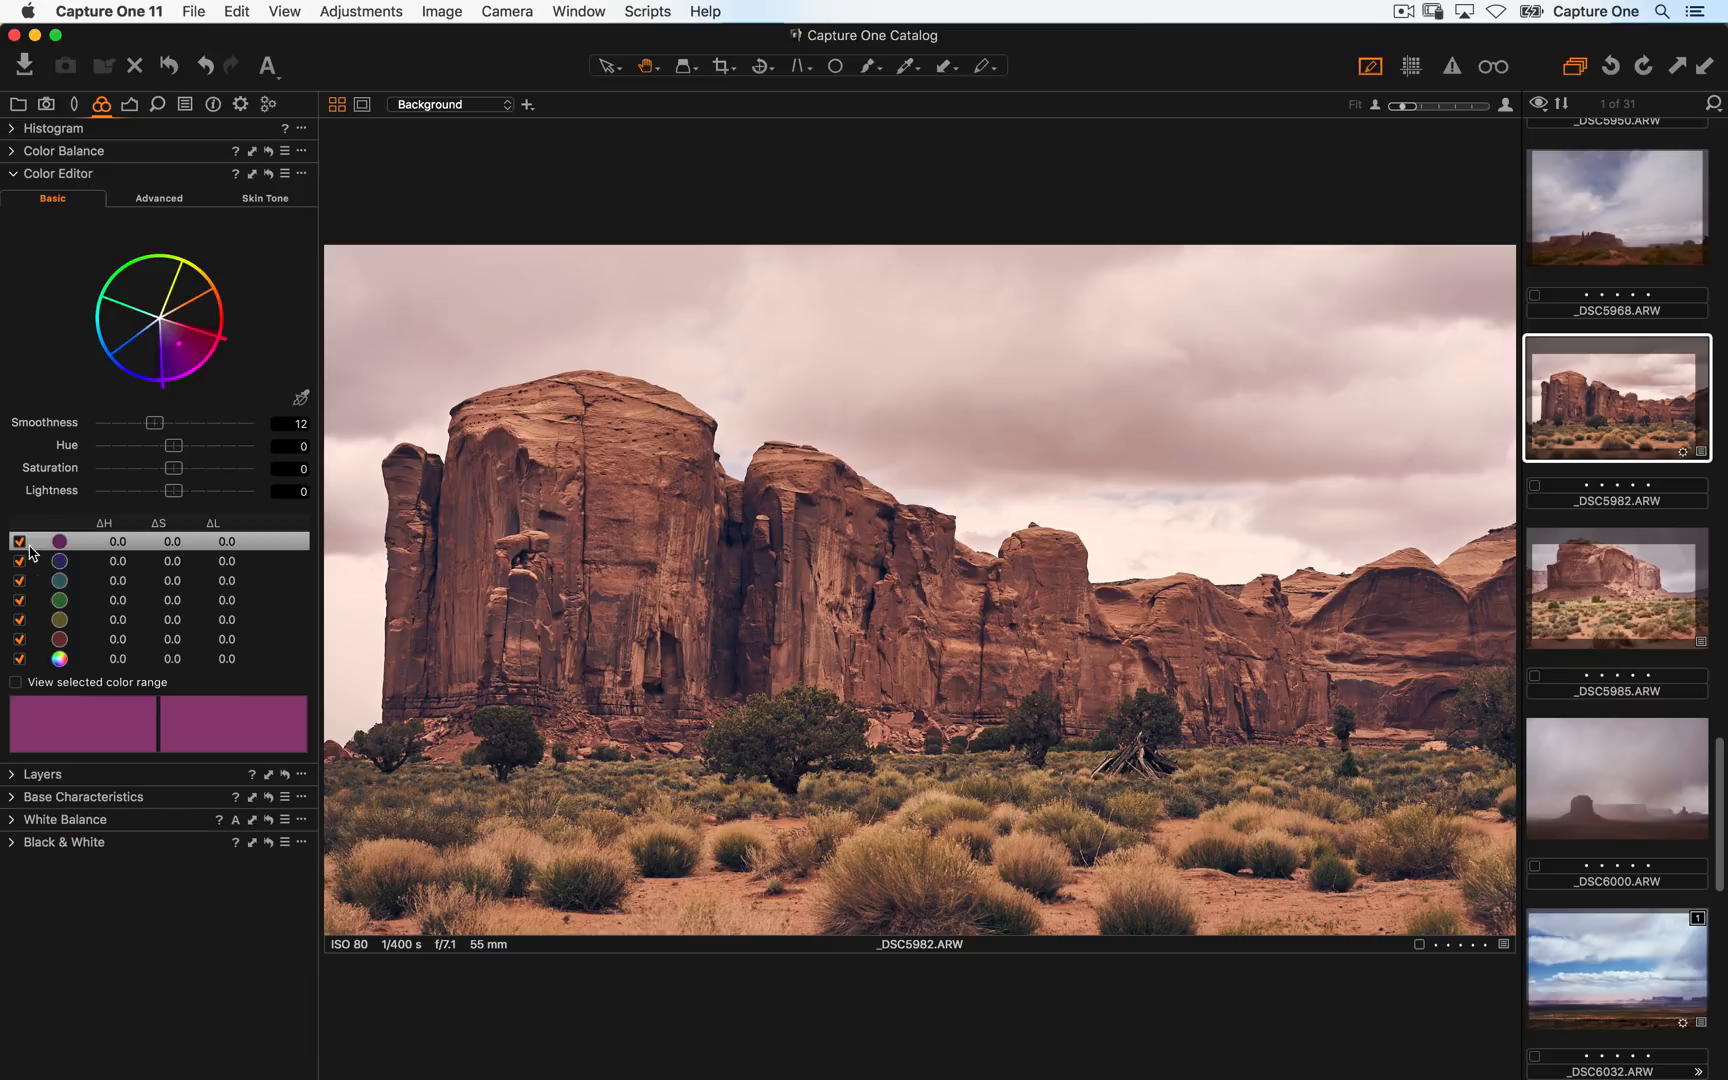
{"action": "left_click", "coordinate": [176, 203]}
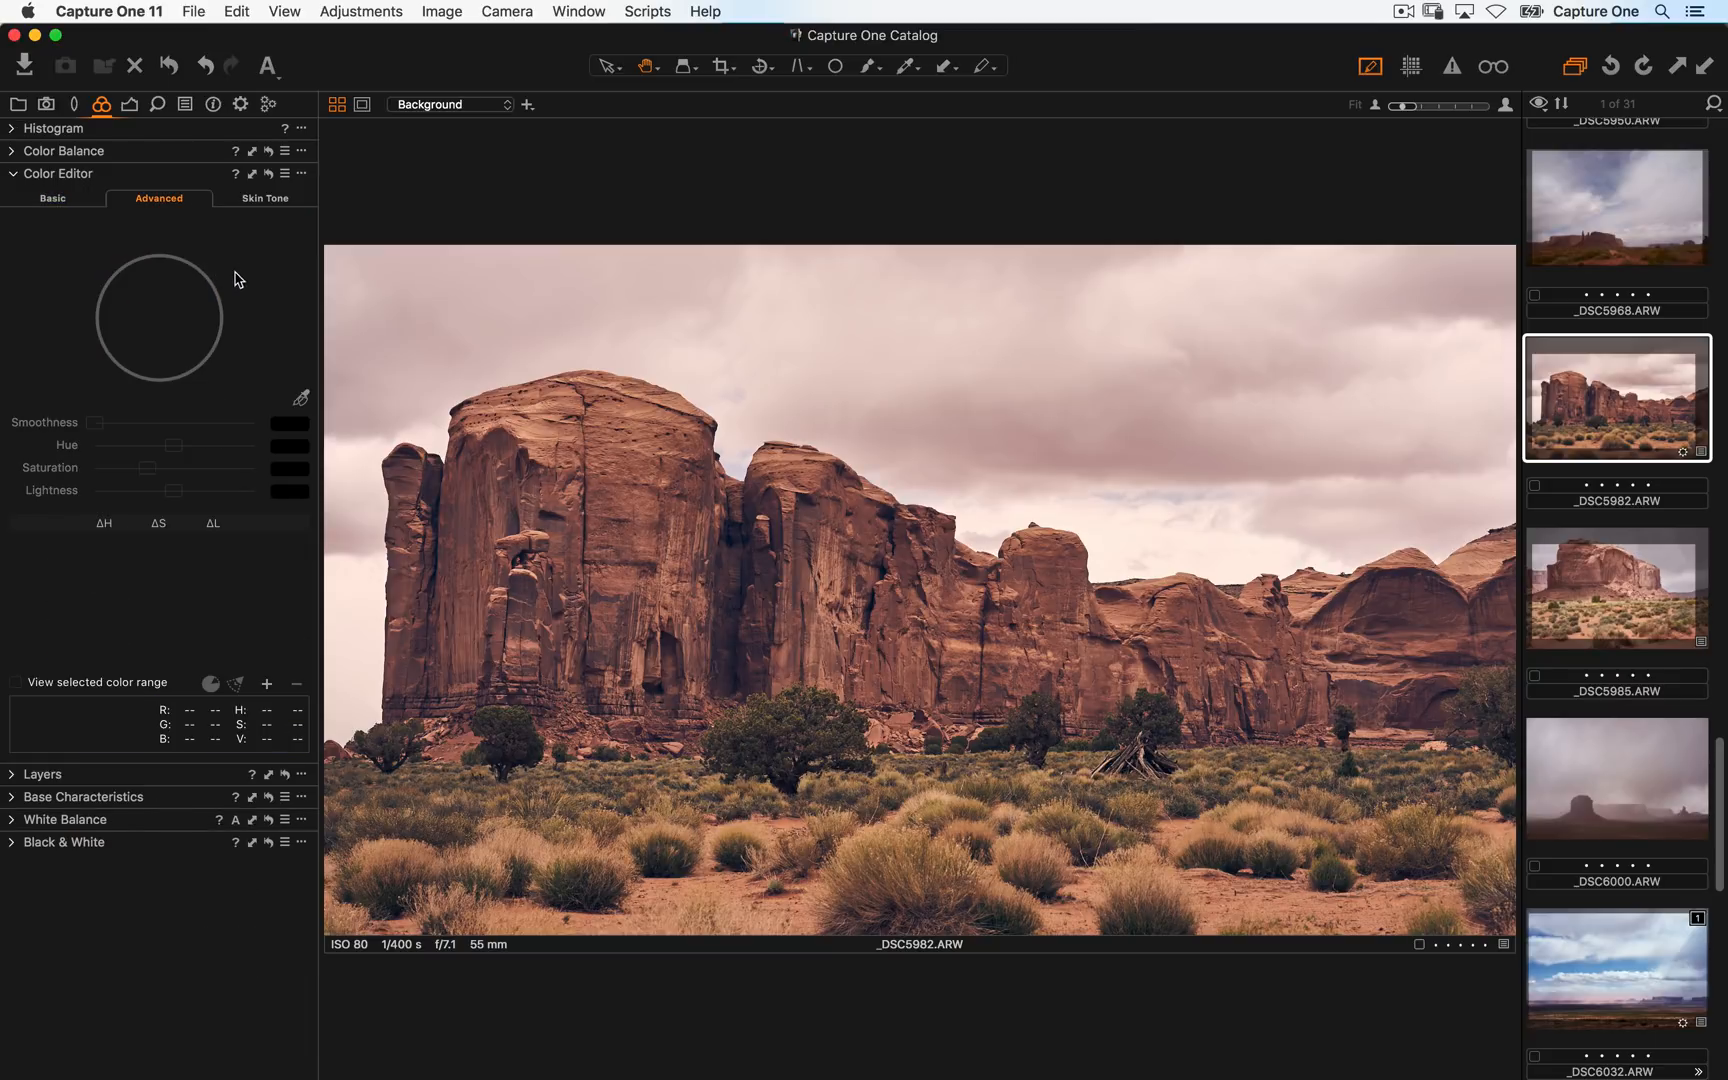
- Open _DSC5788 from the browser in the viewer
{"action": "key", "text": "alt+super+v"}
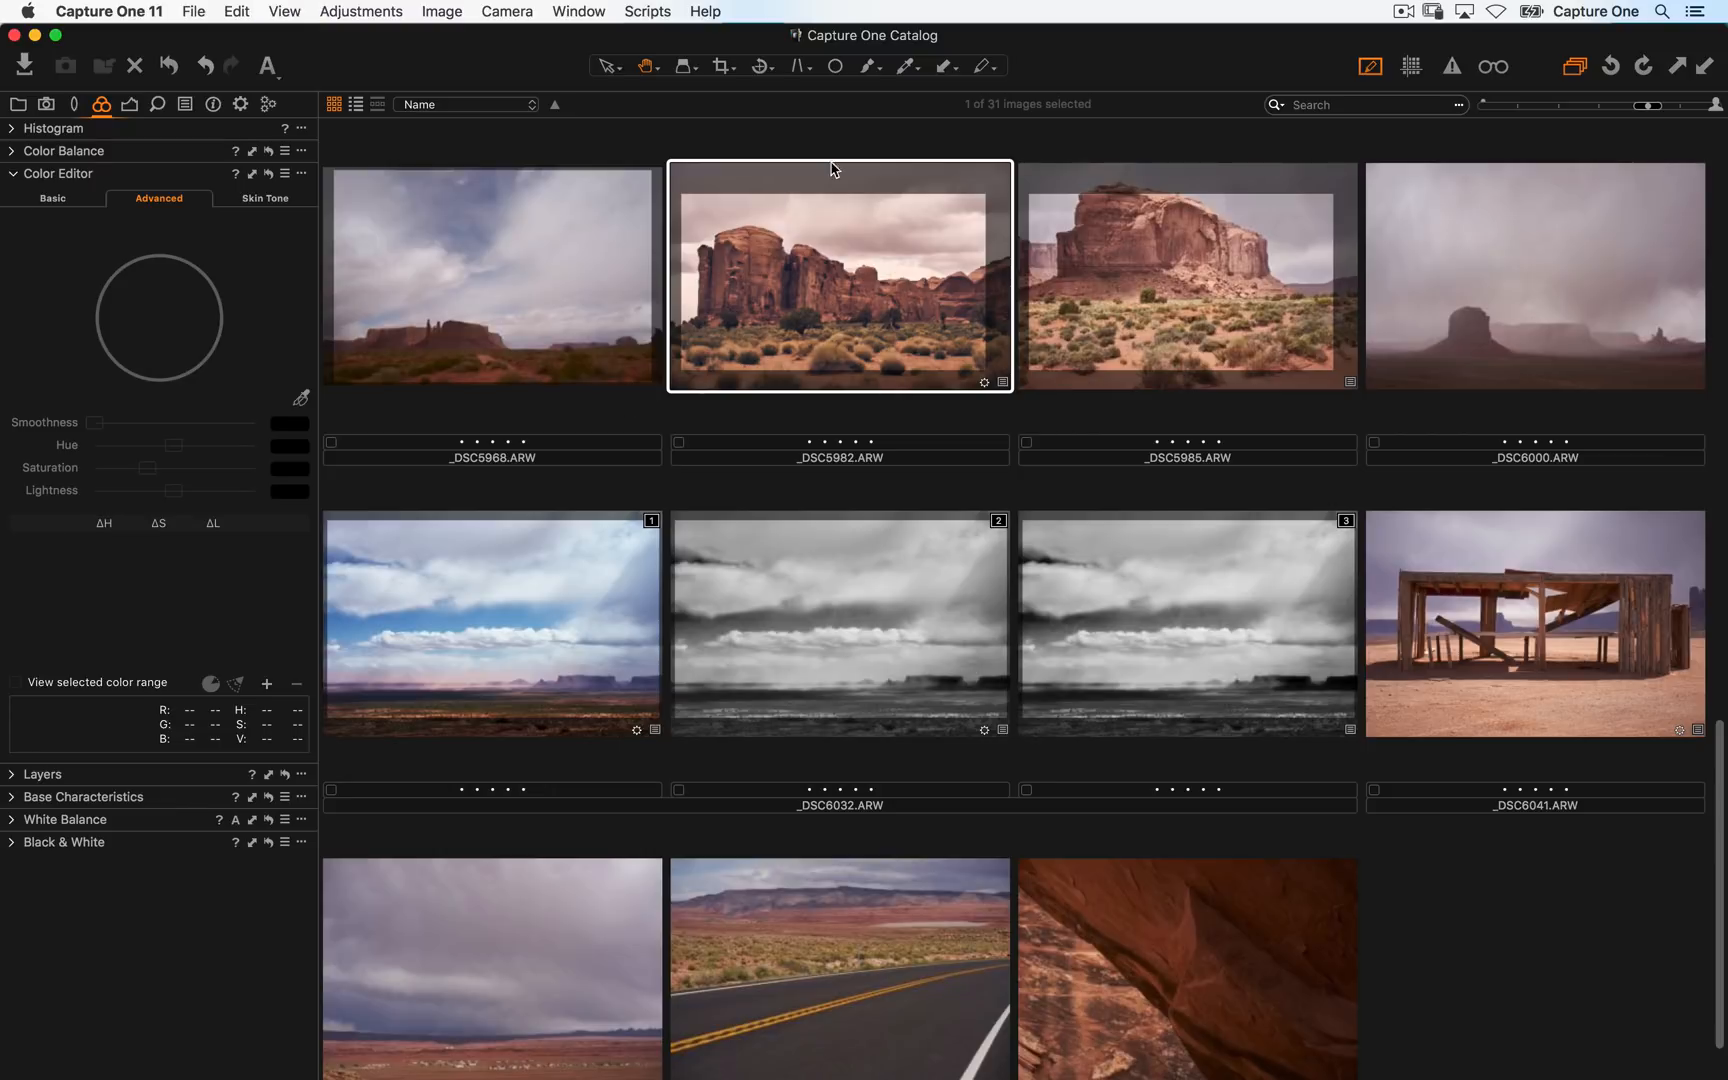
{"action": "scroll", "coordinate": [842, 451], "scroll_direction": "down", "scroll_amount": 2}
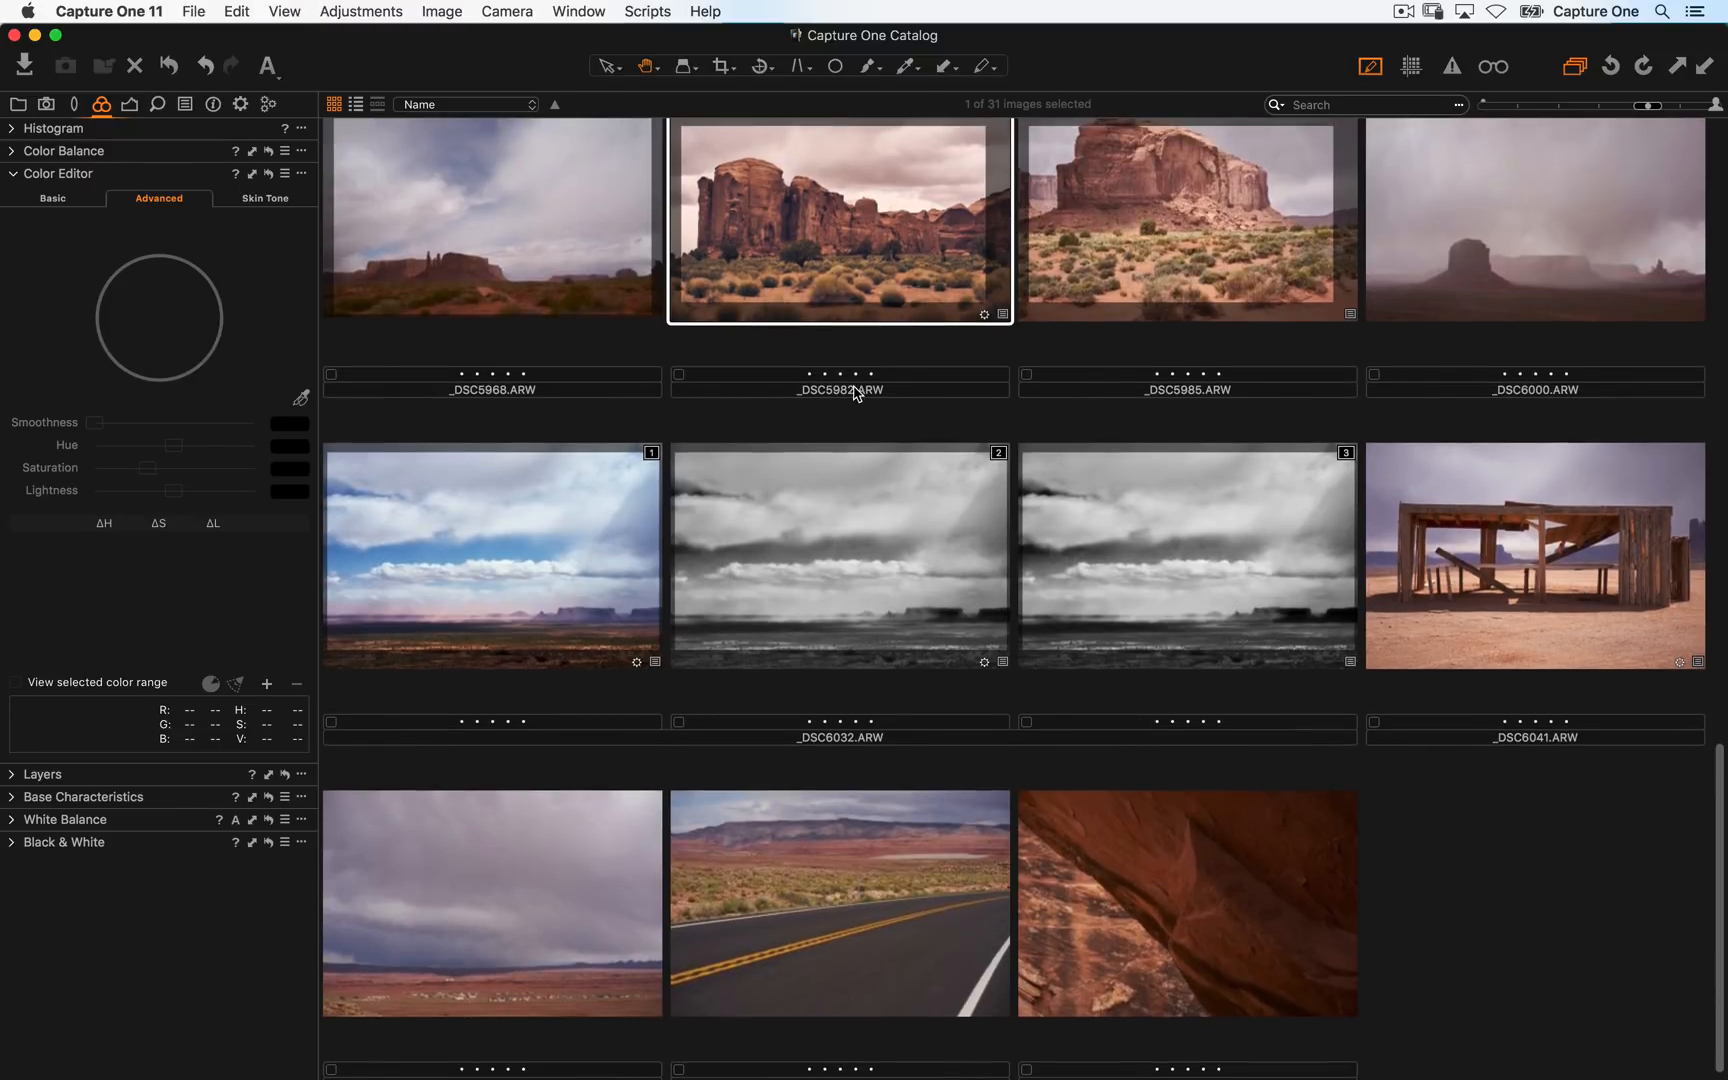
{"action": "scroll", "coordinate": [855, 400], "scroll_direction": "up", "scroll_amount": 10}
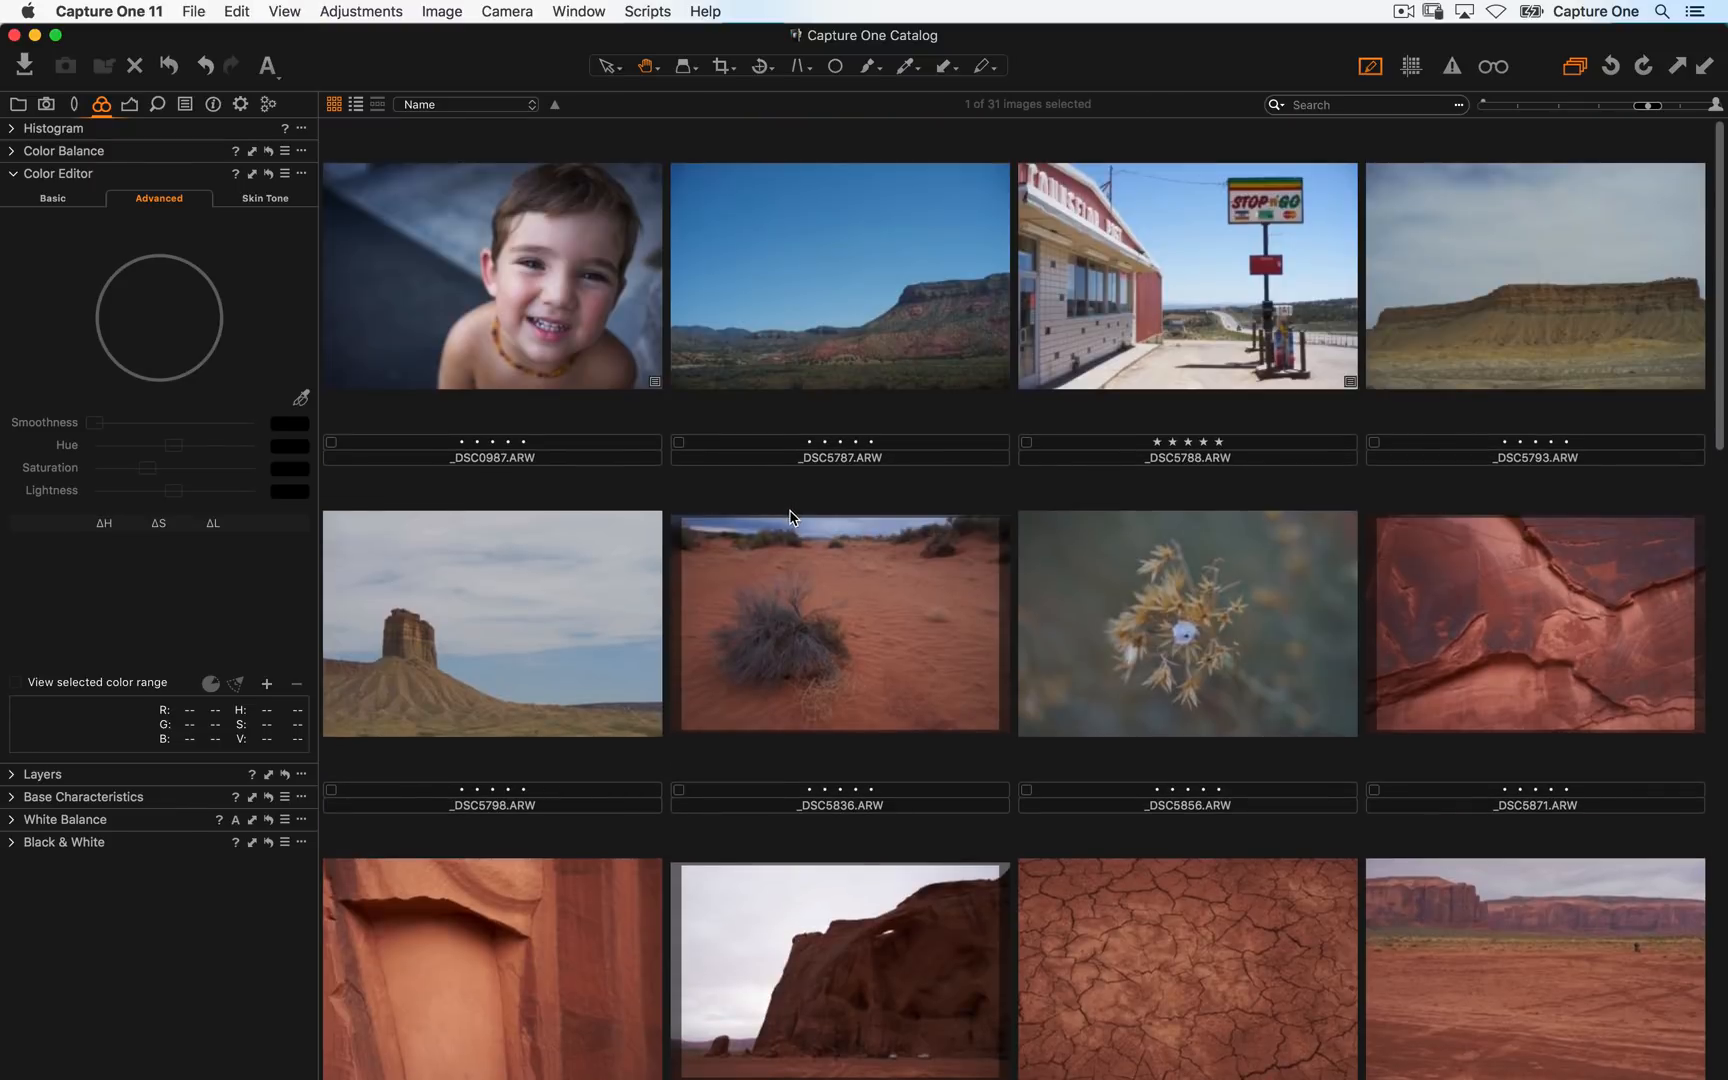
{"action": "left_click", "coordinate": [1098, 333]}
{"action": "key", "text": "alt+super+v"}
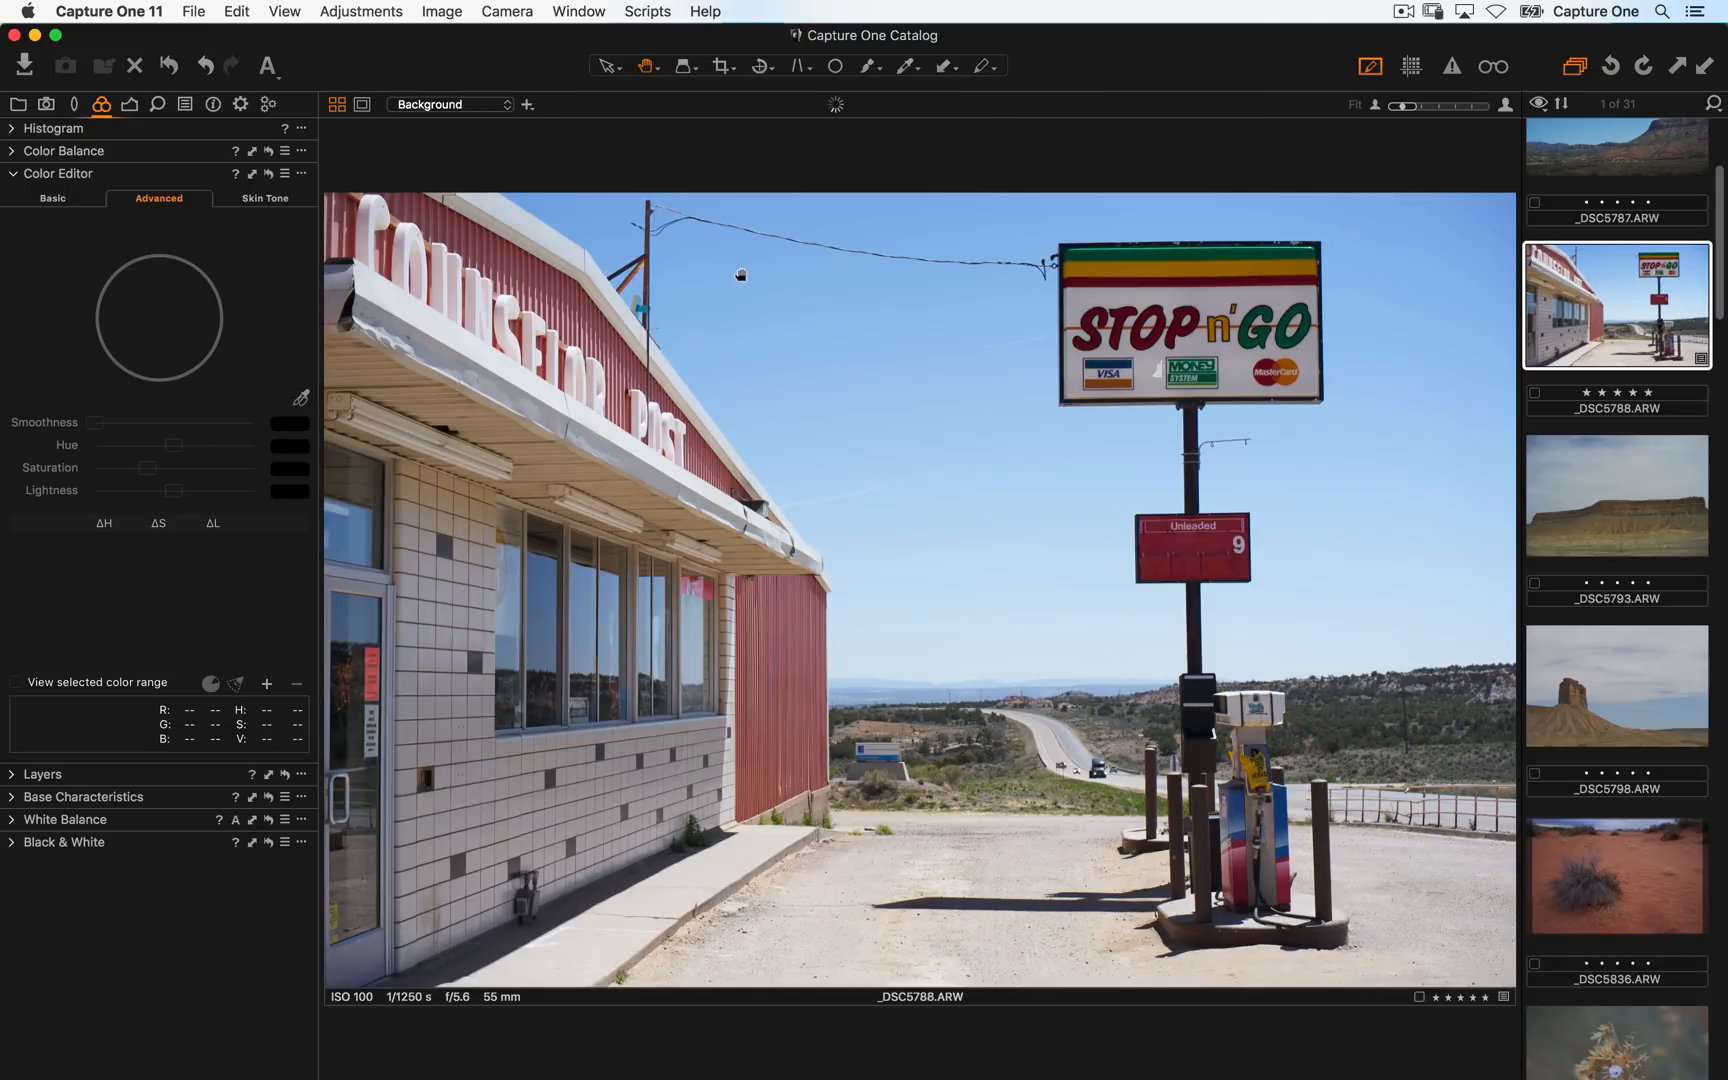
- Pick the yellow stripe of the Stop n' Go sign as a colour range and show the selected range
{"action": "left_click", "coordinate": [300, 397]}
{"action": "left_click", "coordinate": [1157, 259]}
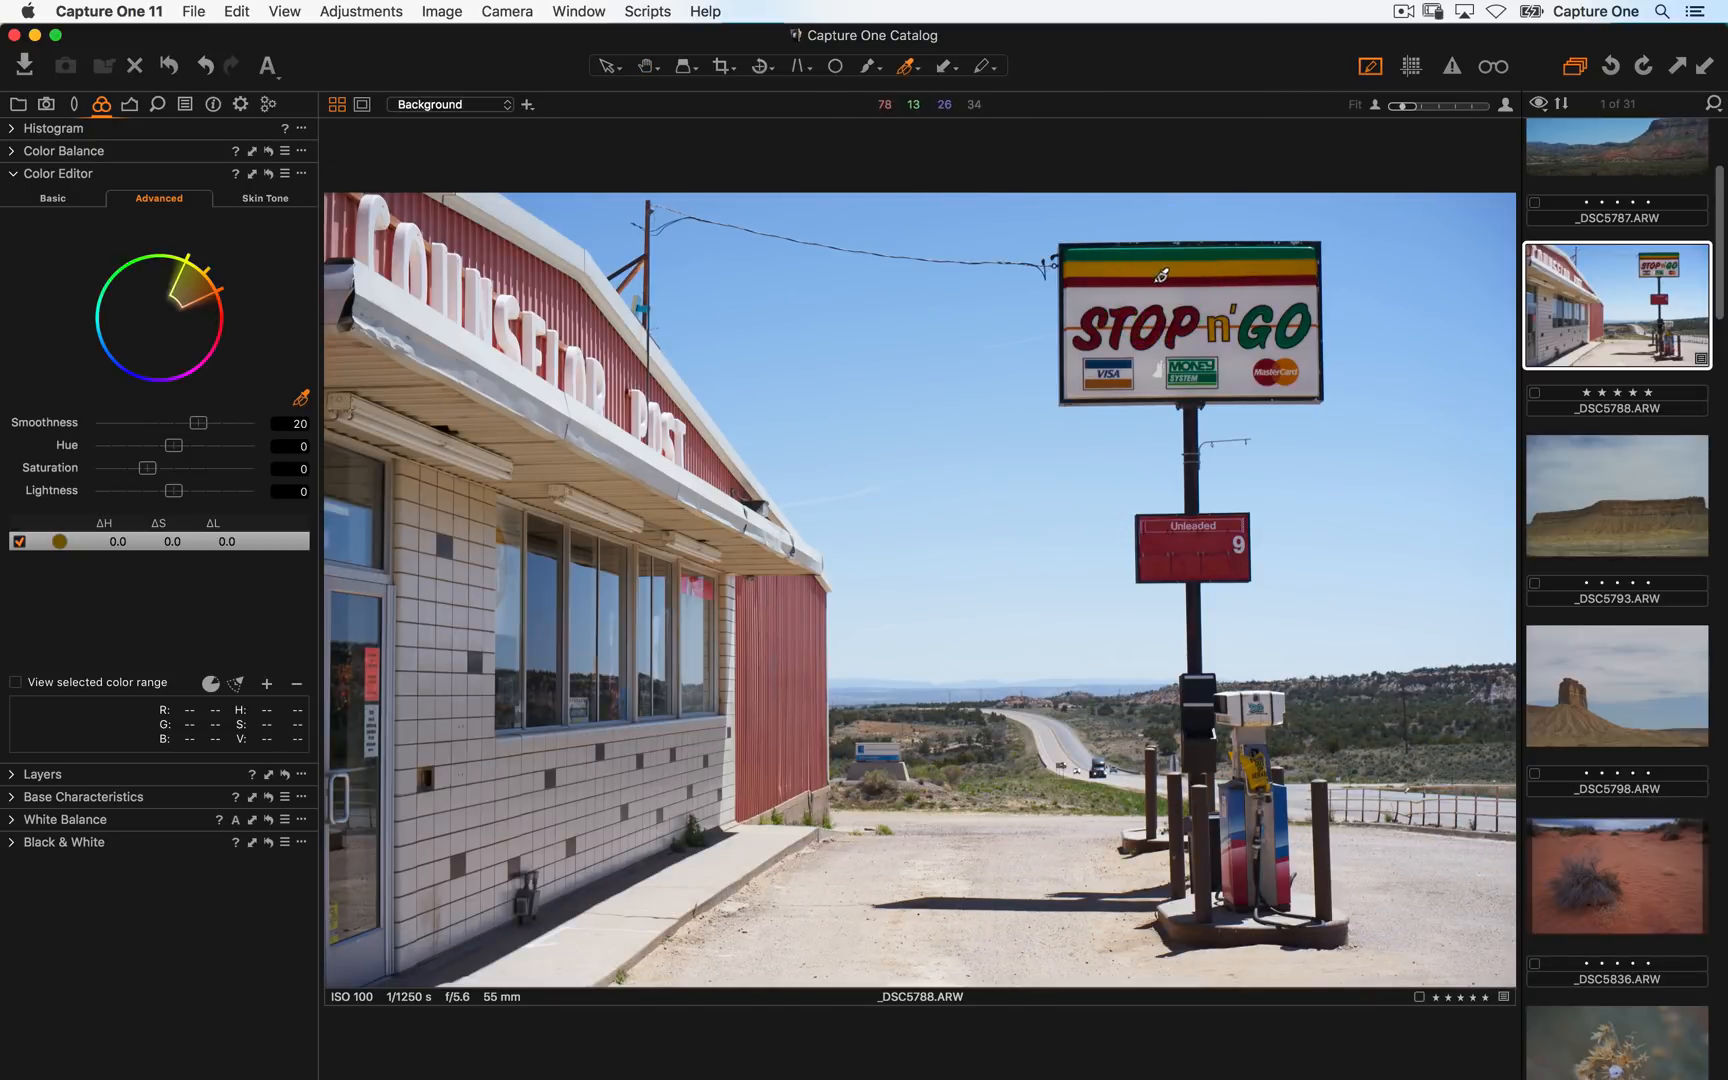
{"action": "left_click", "coordinate": [16, 682]}
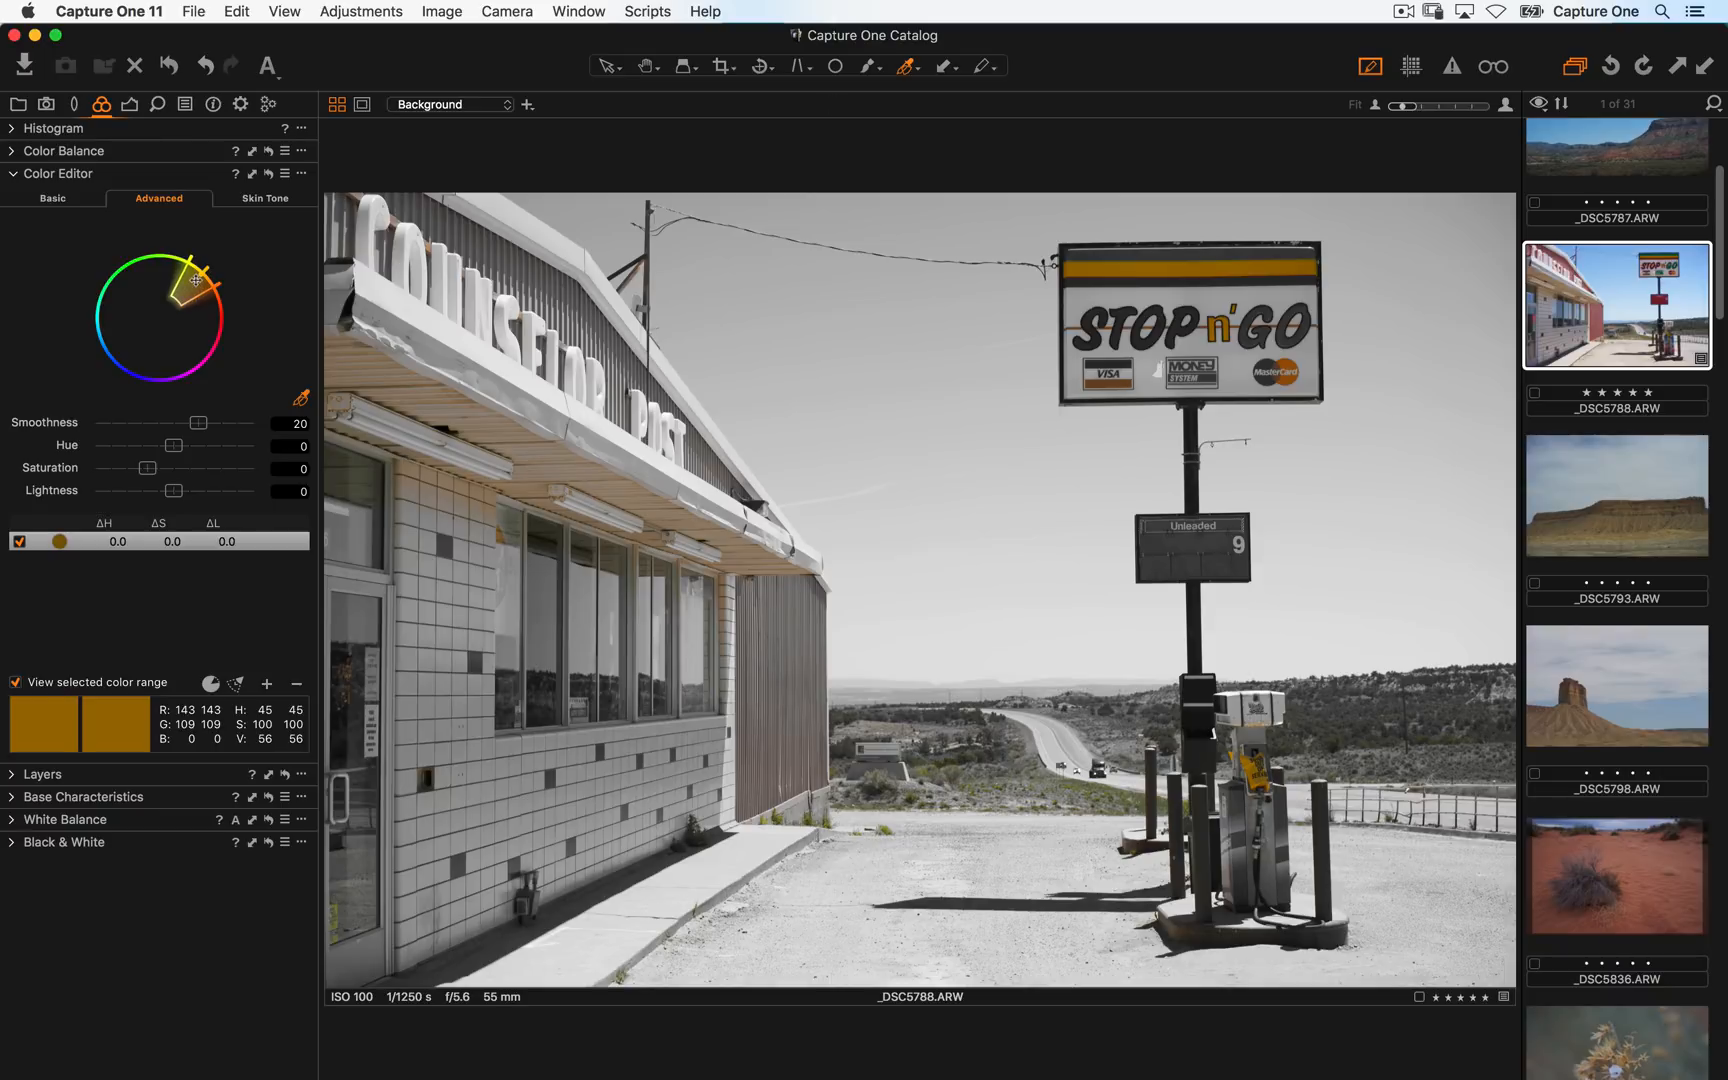
- Float the Color Editor as an enlarged window, widen the yellow range slice on its wheel, and dock it back
{"action": "left_click_drag", "start_coordinate": [170, 174], "coordinate": [486, 177]}
{"action": "left_click_drag", "start_coordinate": [637, 757], "coordinate": [904, 986]}
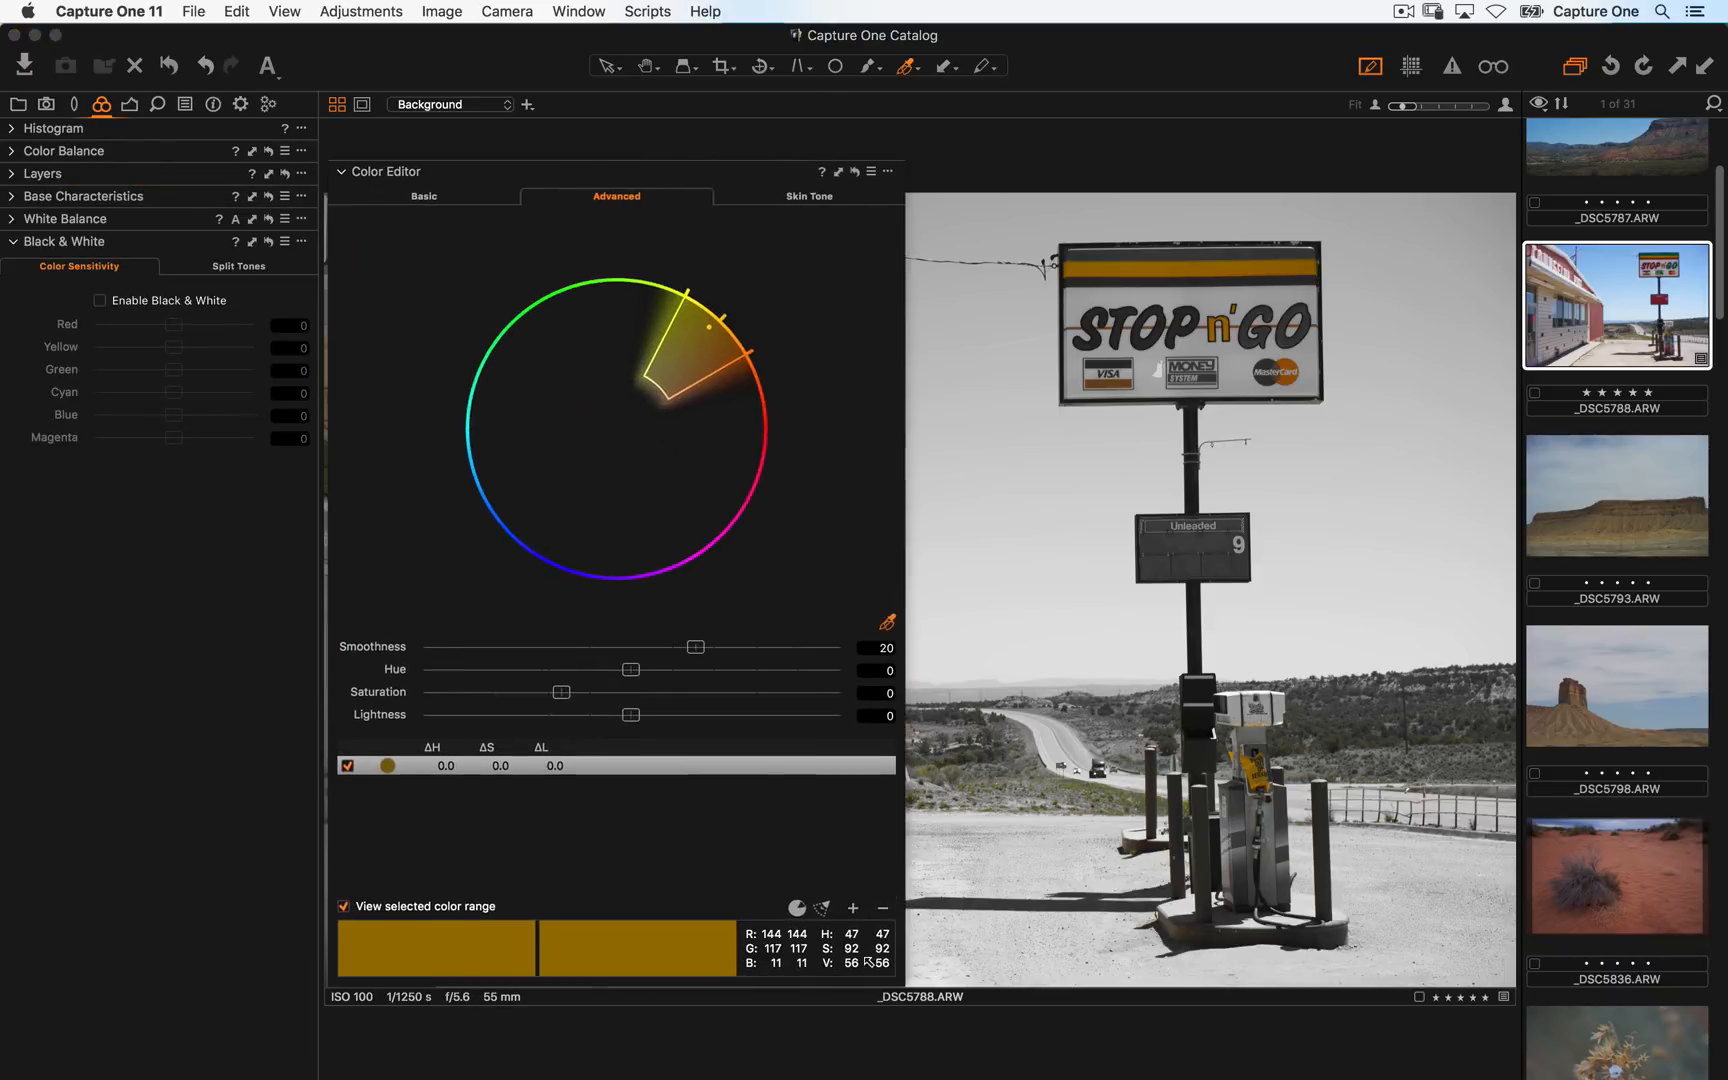
{"action": "left_click_drag", "start_coordinate": [712, 350], "coordinate": [733, 355]}
{"action": "left_click_drag", "start_coordinate": [578, 176], "coordinate": [110, 172]}
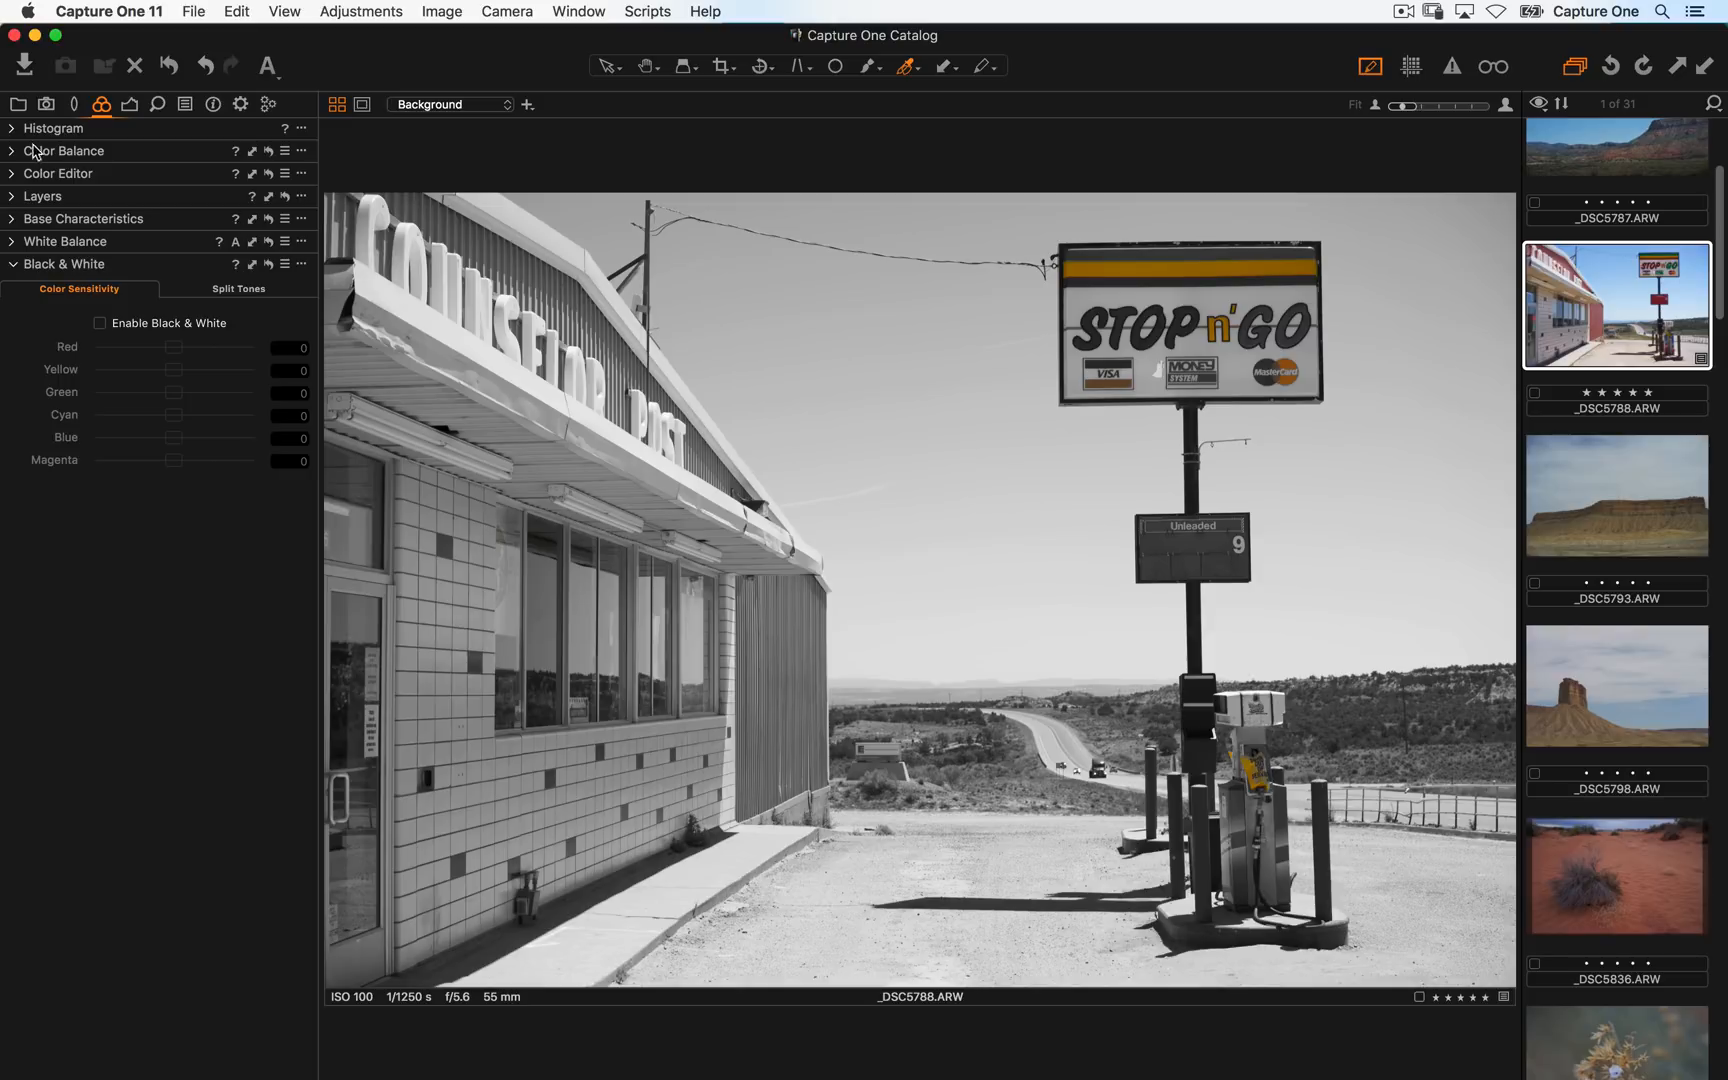
- Add a Color Editor tool to the Color tool tab
{"action": "right_click", "coordinate": [299, 104]}
{"action": "mouse_move", "coordinate": [316, 118]}
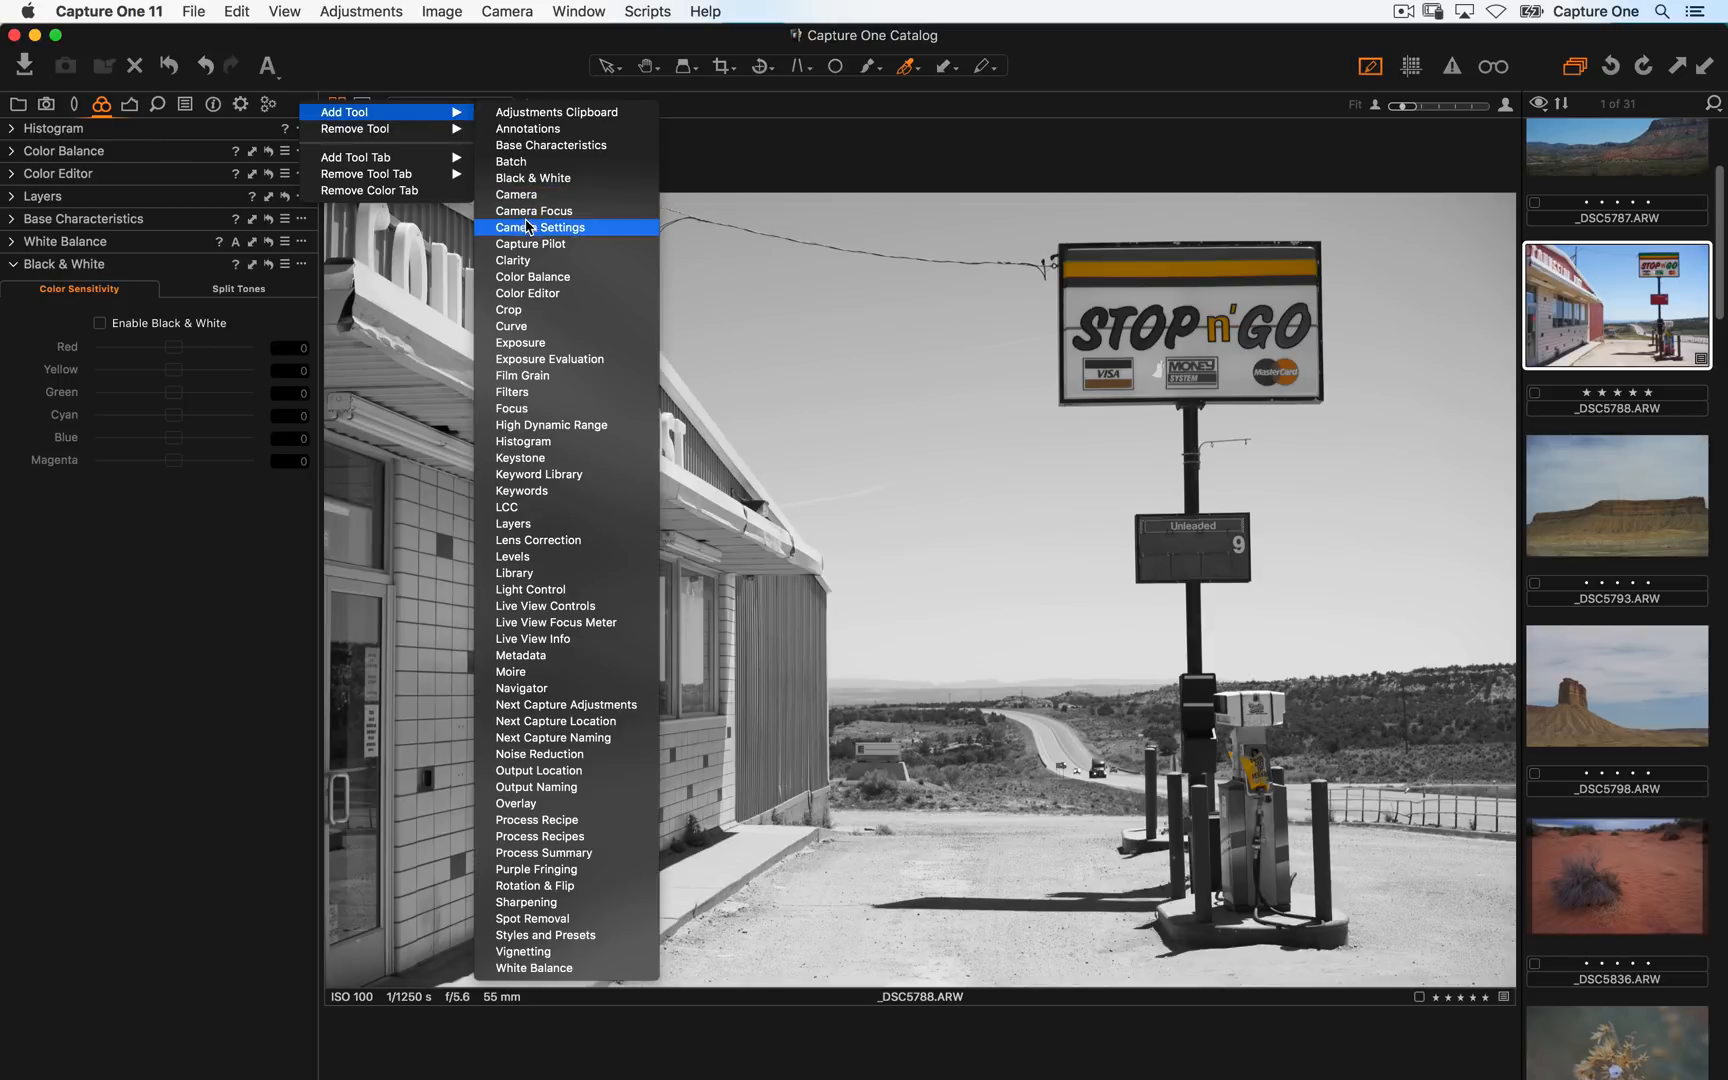
{"action": "left_click", "coordinate": [473, 293]}
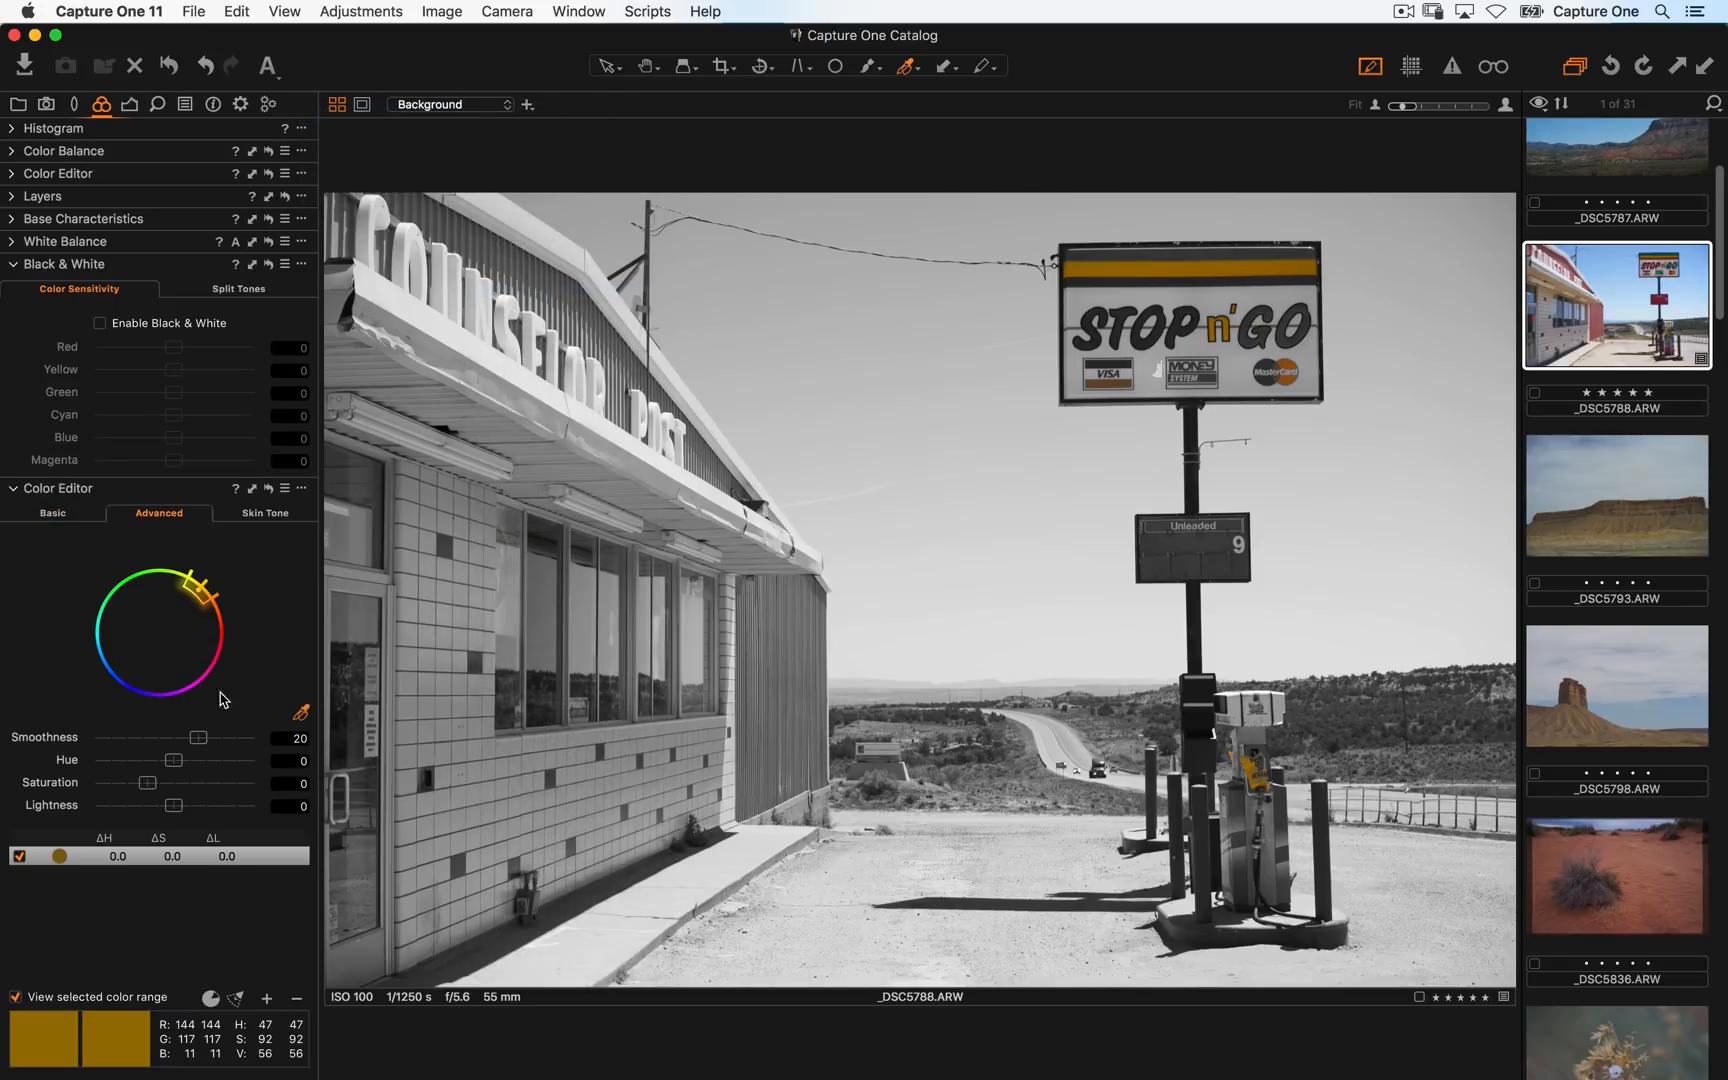
- Set the yellow range's smoothness to 8.7 and turn off the selected colour range view
{"action": "left_click_drag", "start_coordinate": [201, 745], "coordinate": [145, 746]}
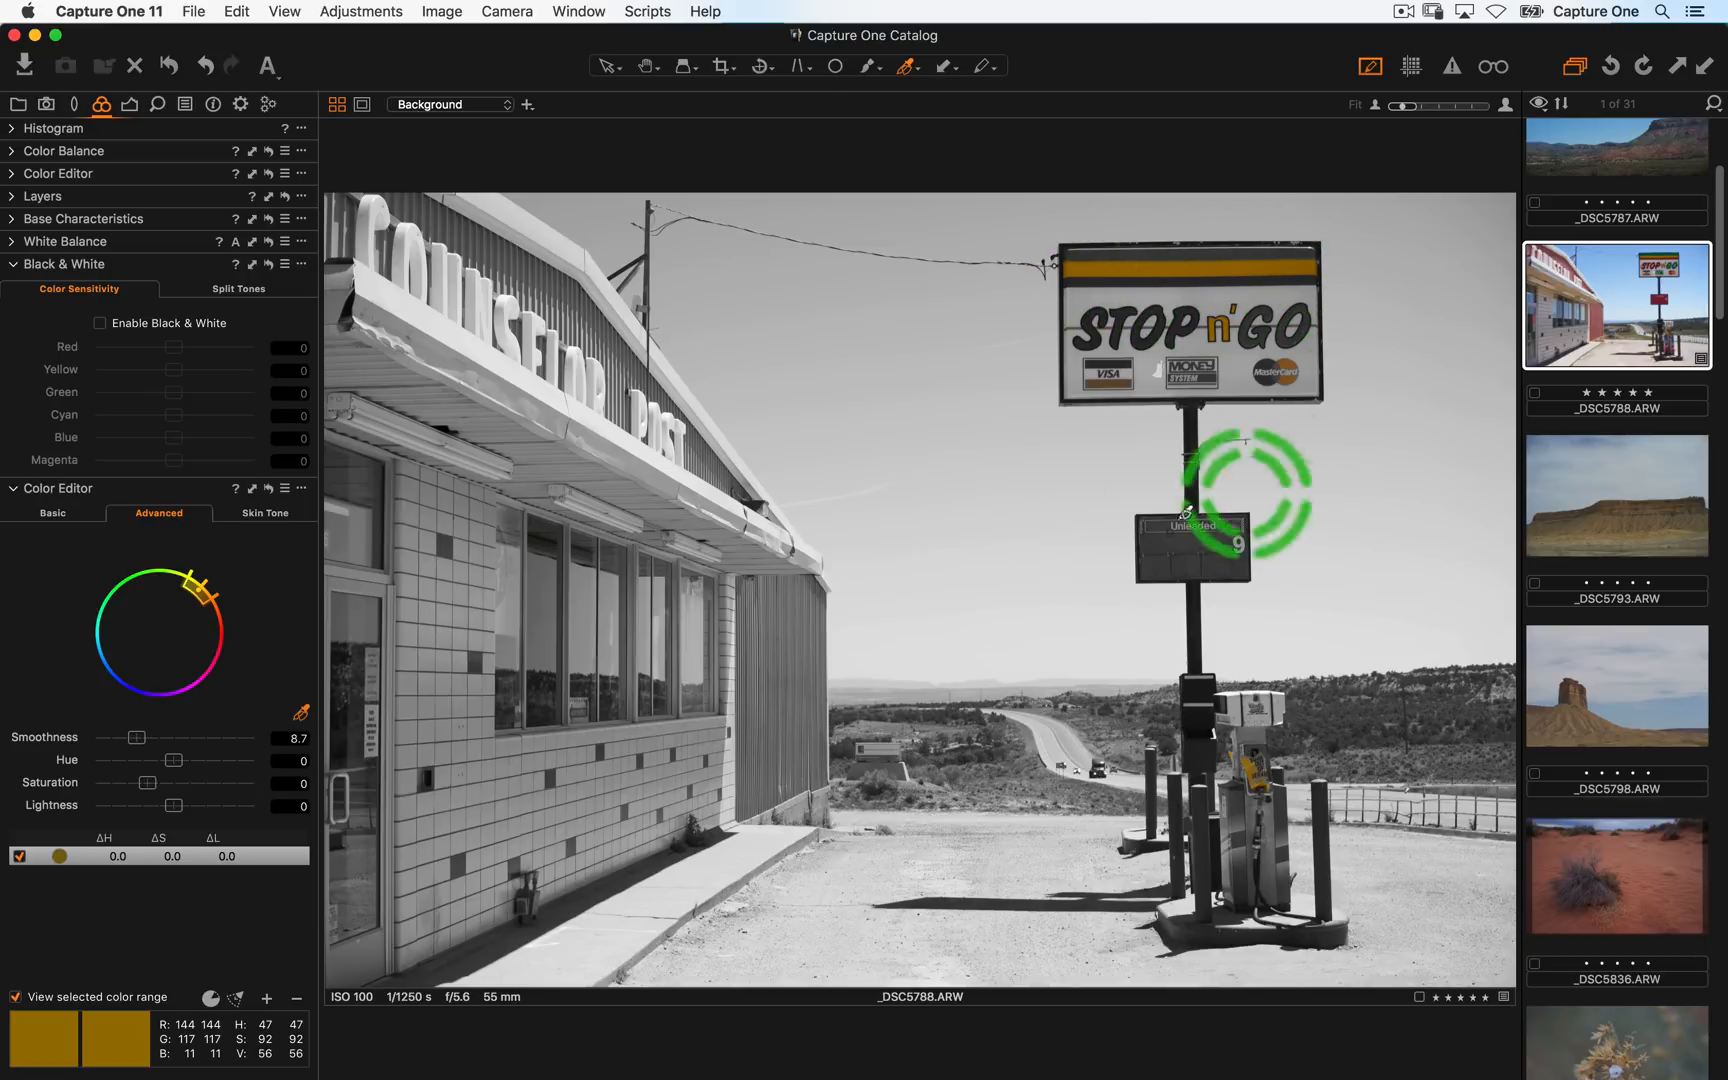
{"action": "left_click", "coordinate": [15, 997]}
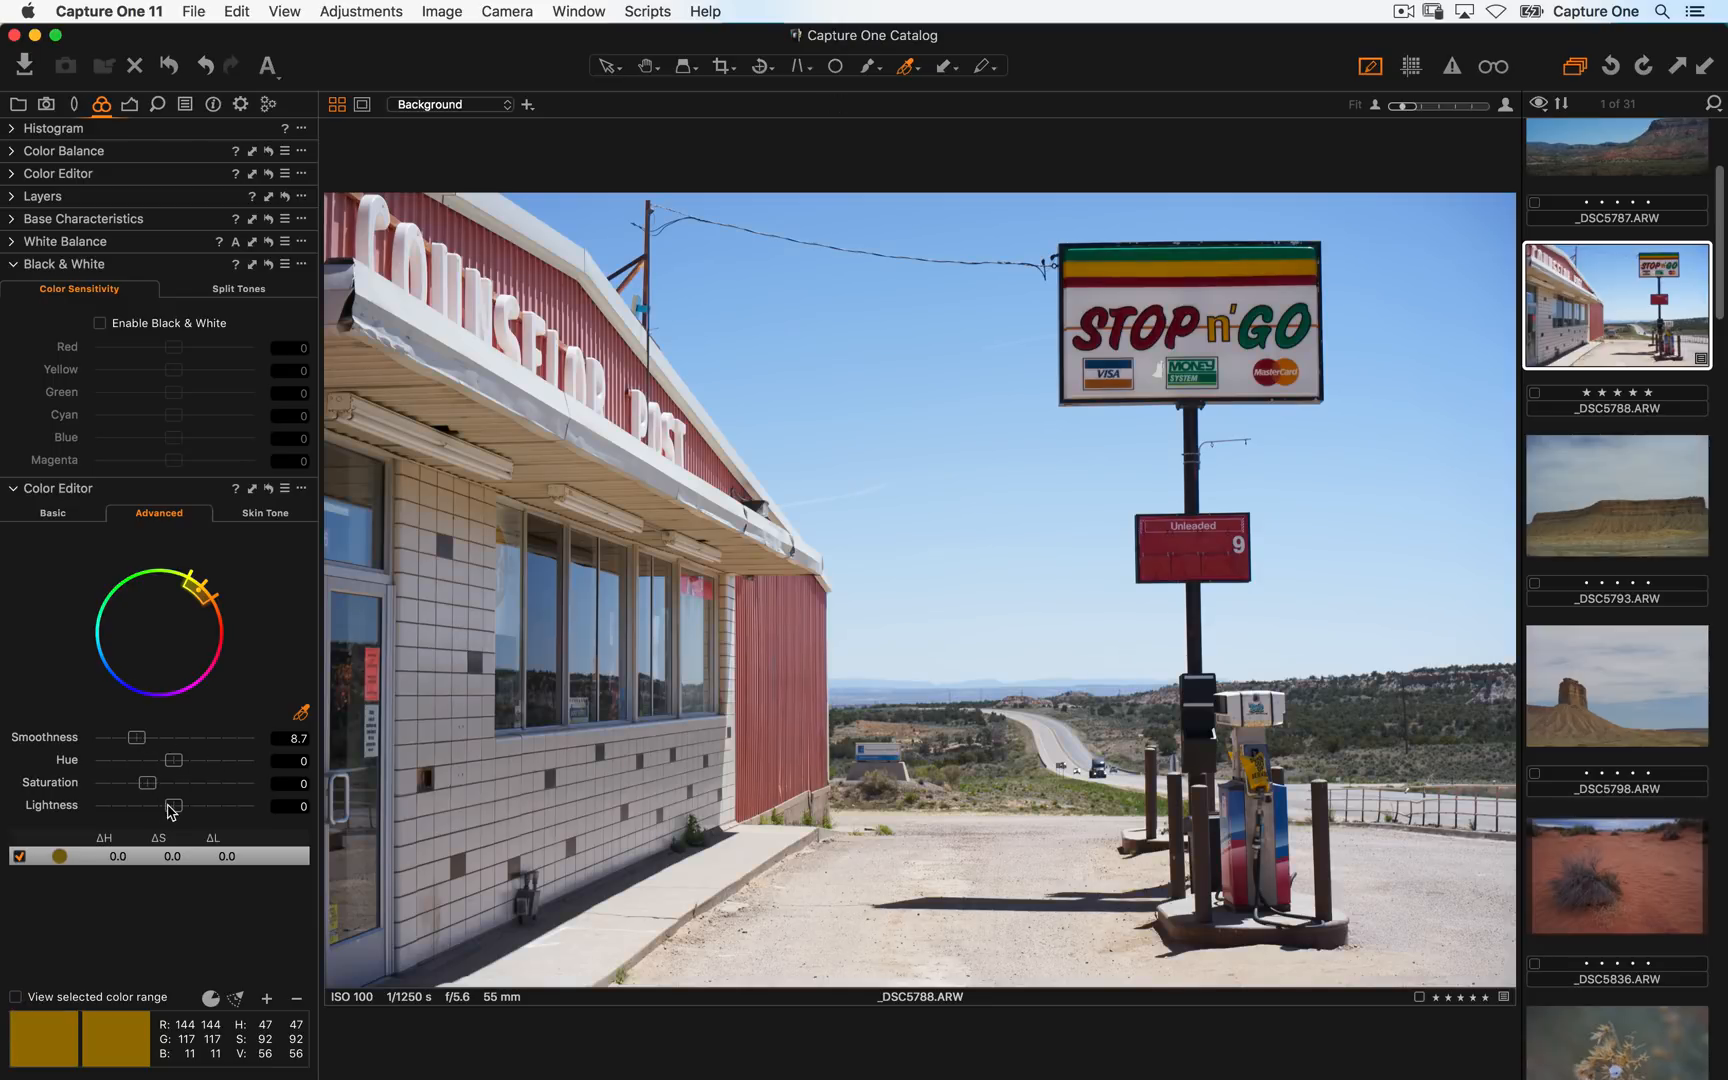
- Set the yellow range's saturation to -26.7 and lightness to 17.6
{"action": "left_click_drag", "start_coordinate": [173, 806], "coordinate": [133, 788]}
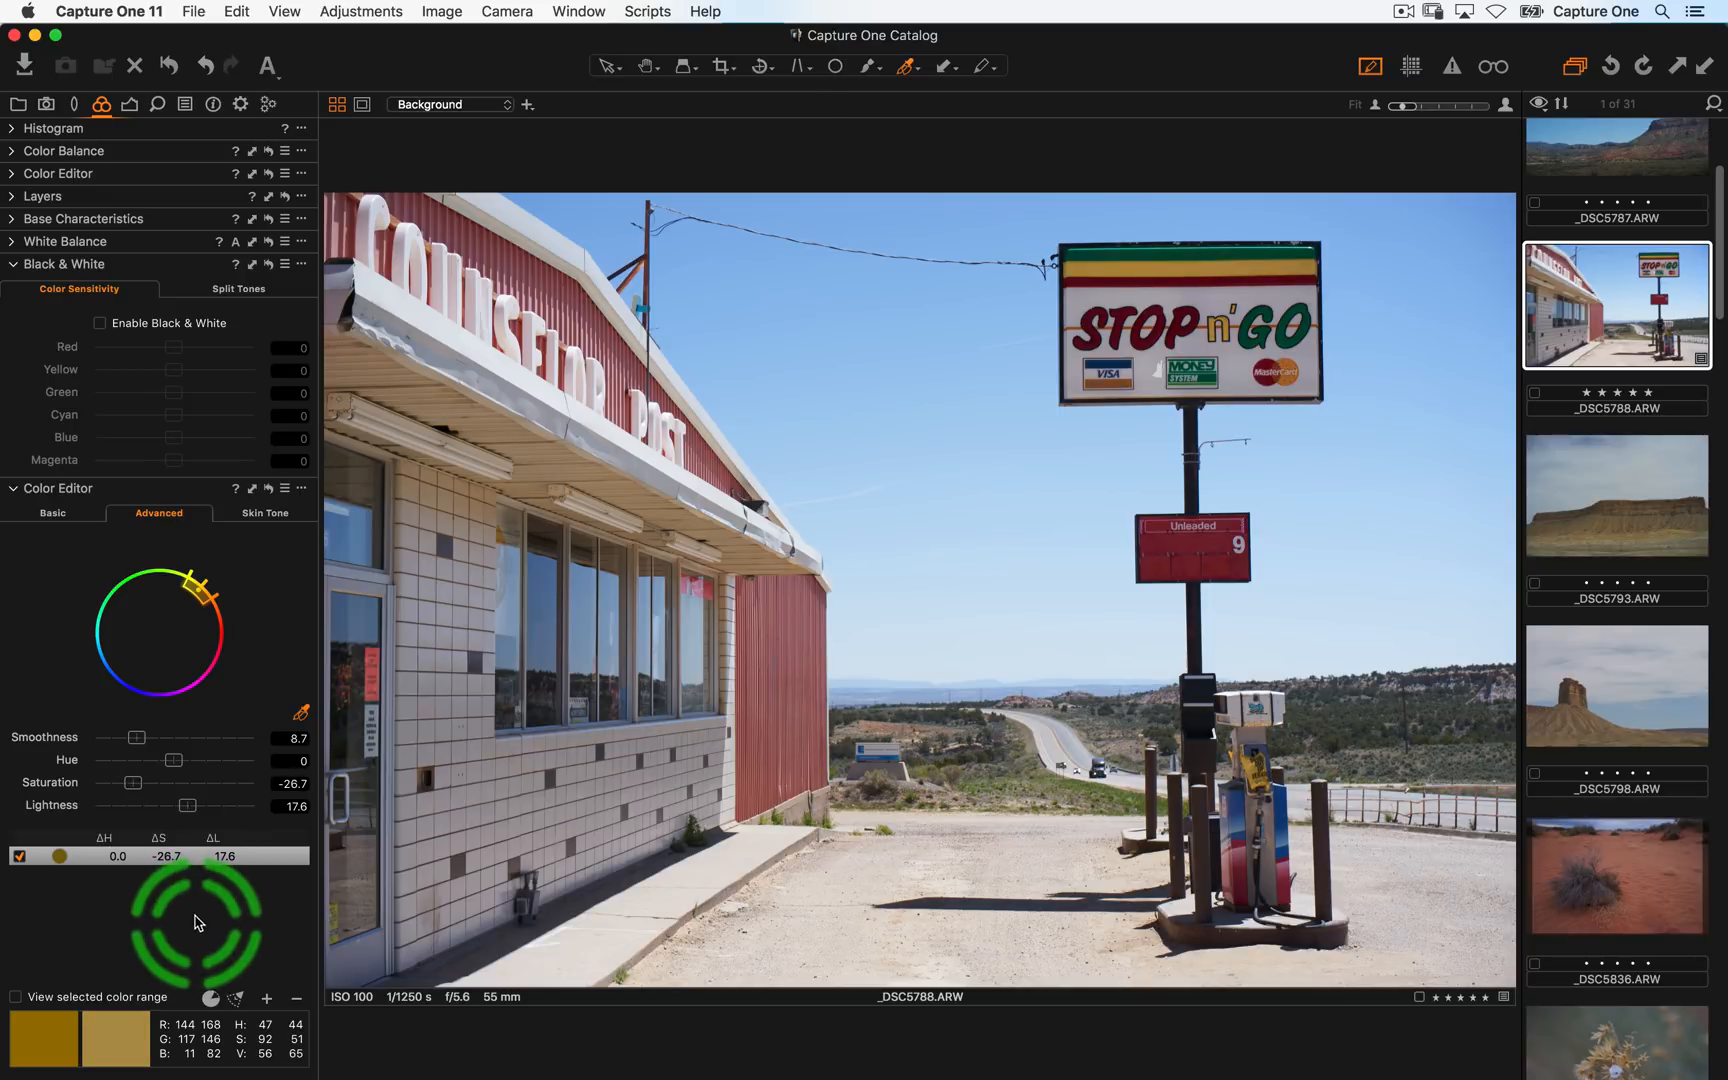
{"action": "left_click", "coordinate": [68, 518]}
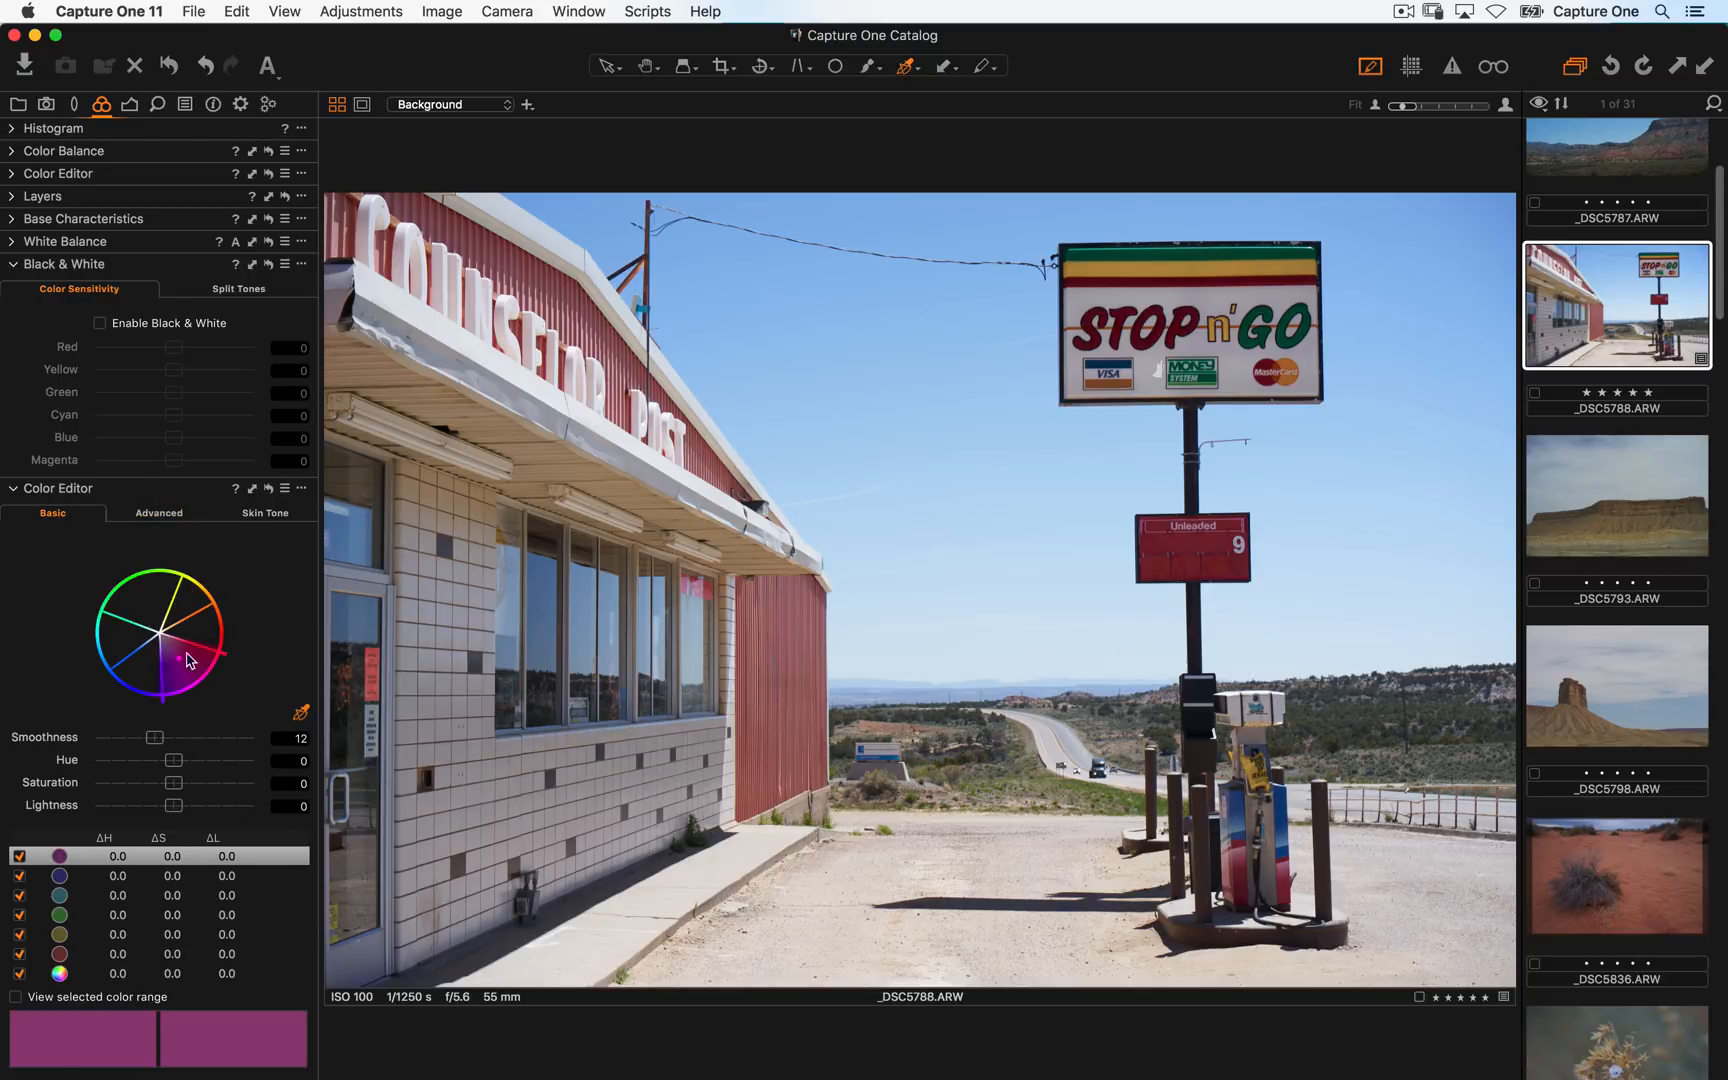
{"action": "left_click", "coordinate": [166, 515]}
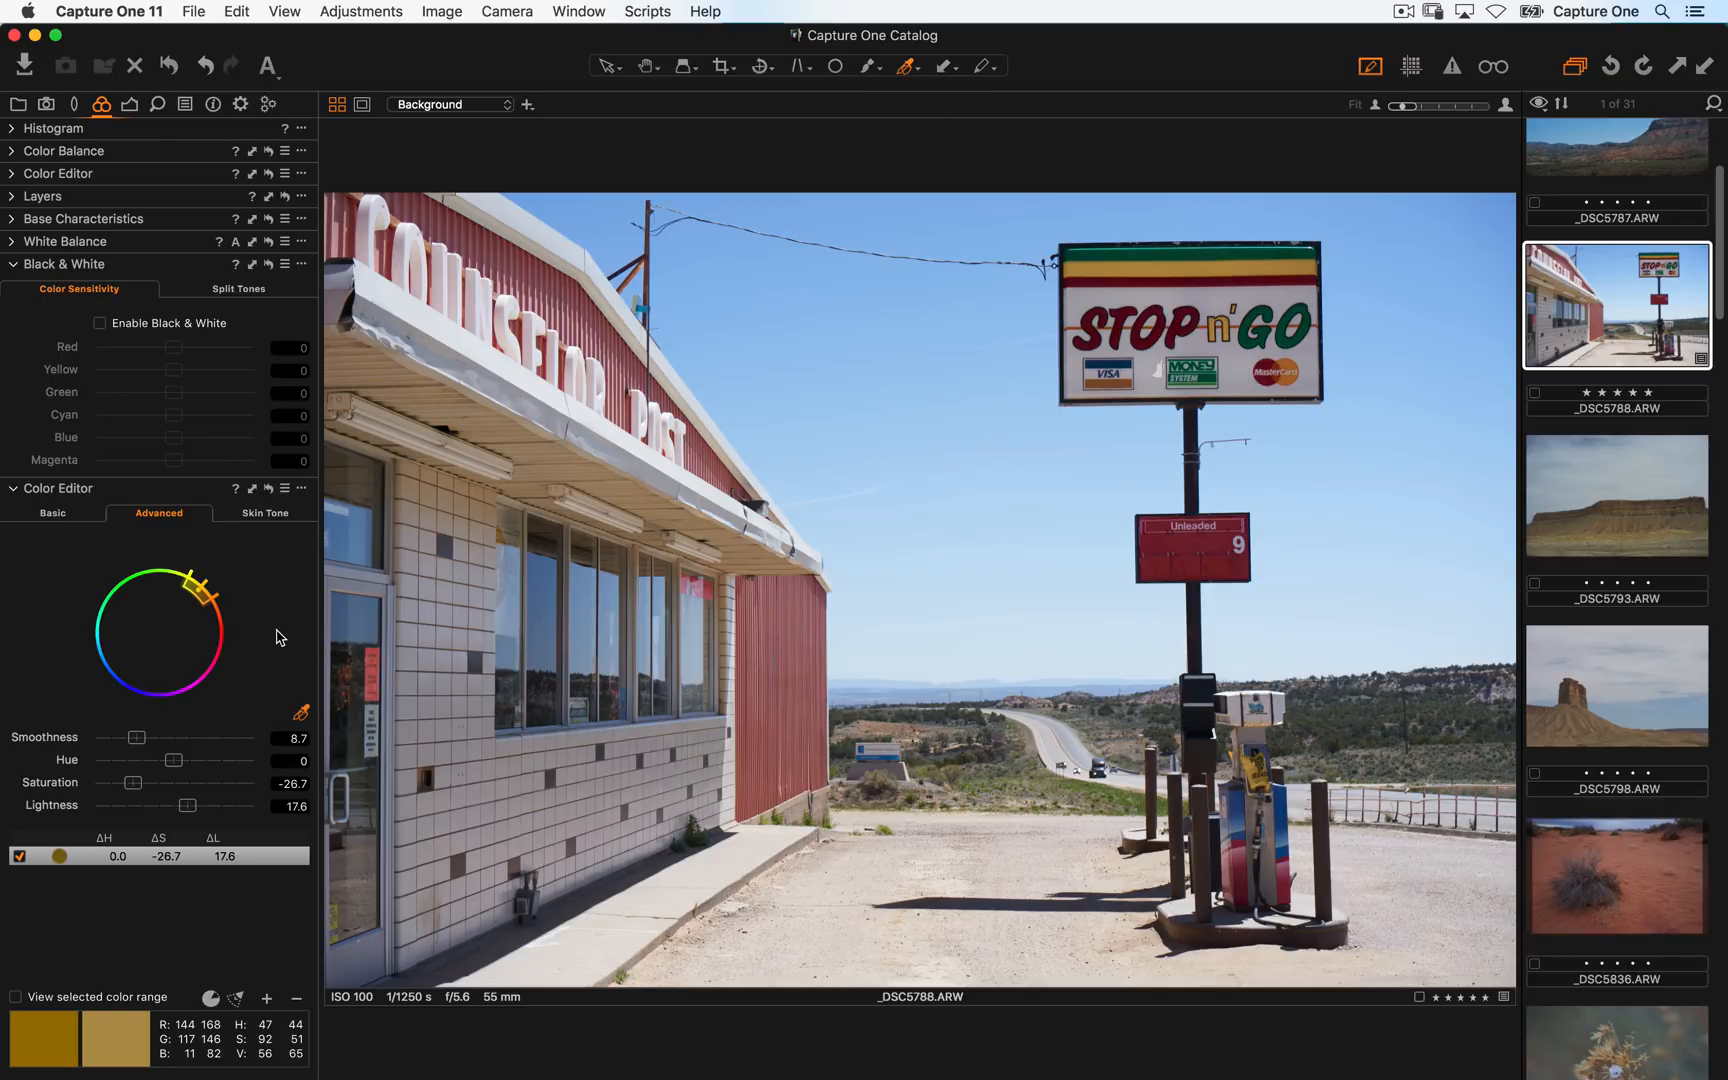
- Switch to the Exposure tool tab and open _DSC5939 from the browser
{"action": "left_click", "coordinate": [129, 106]}
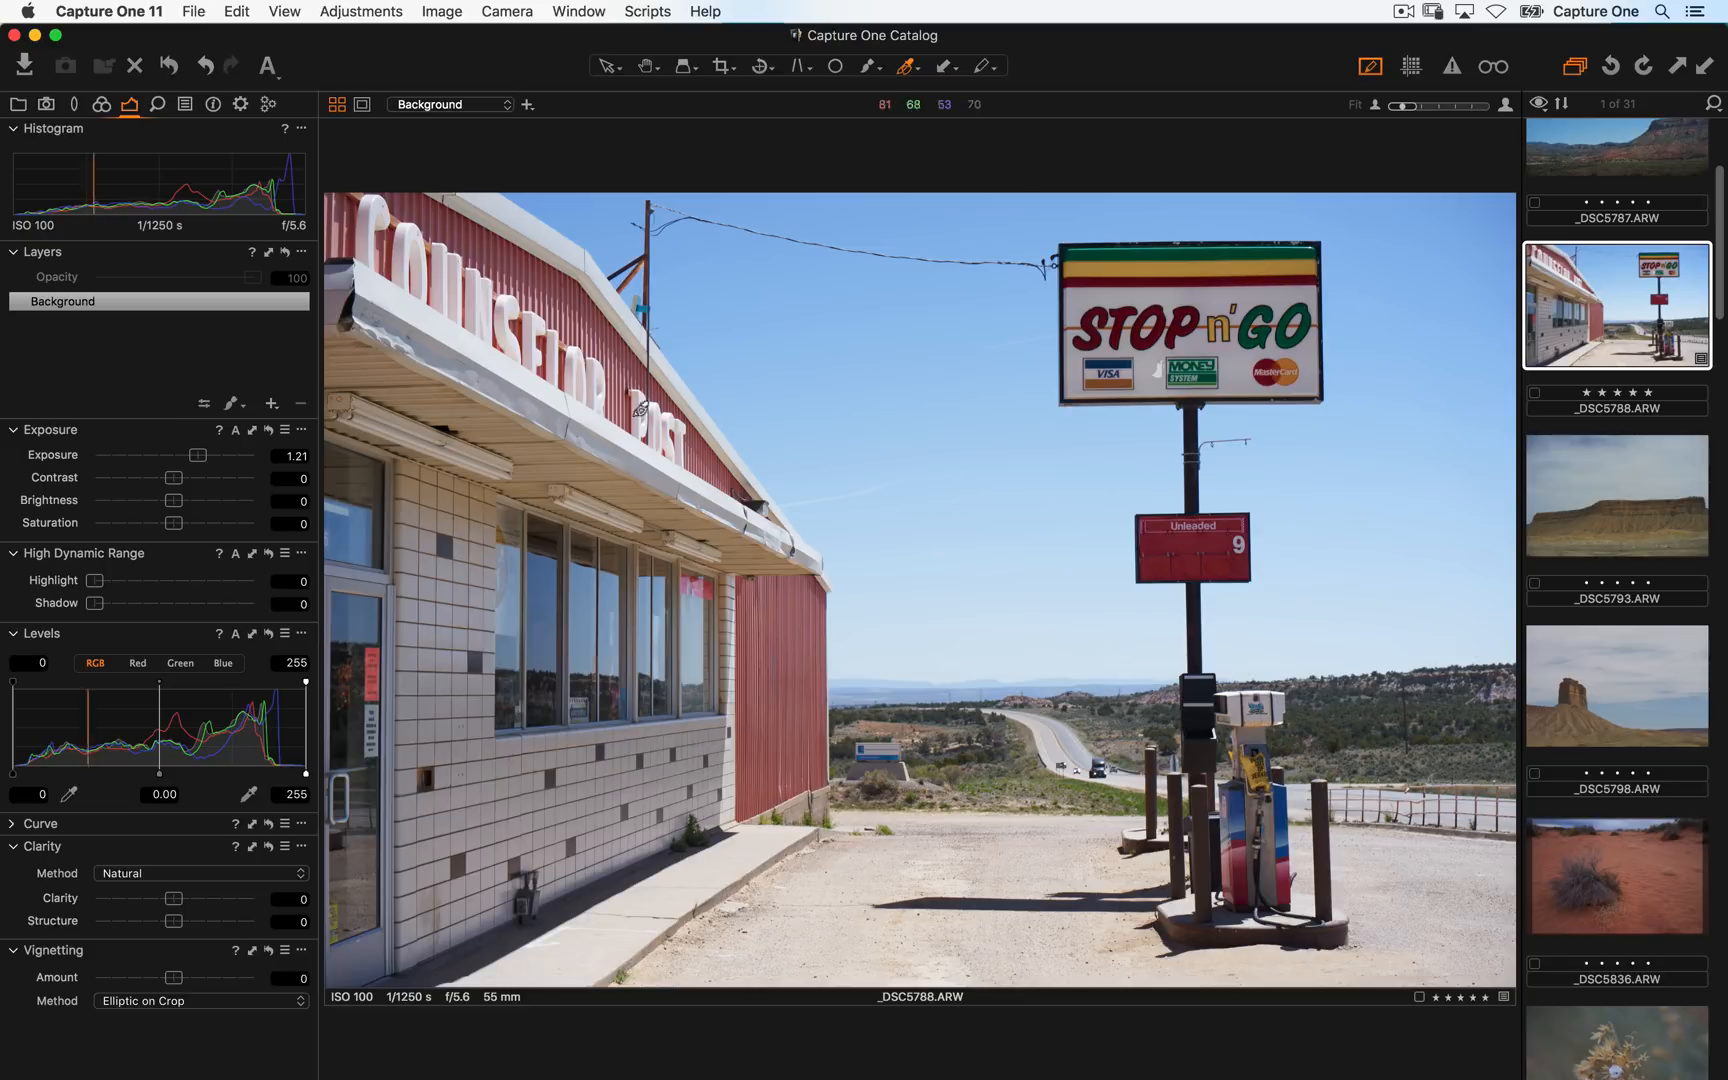
{"action": "key", "text": "super+alt+v"}
{"action": "scroll", "coordinate": [770, 528], "scroll_direction": "down", "scroll_amount": 15}
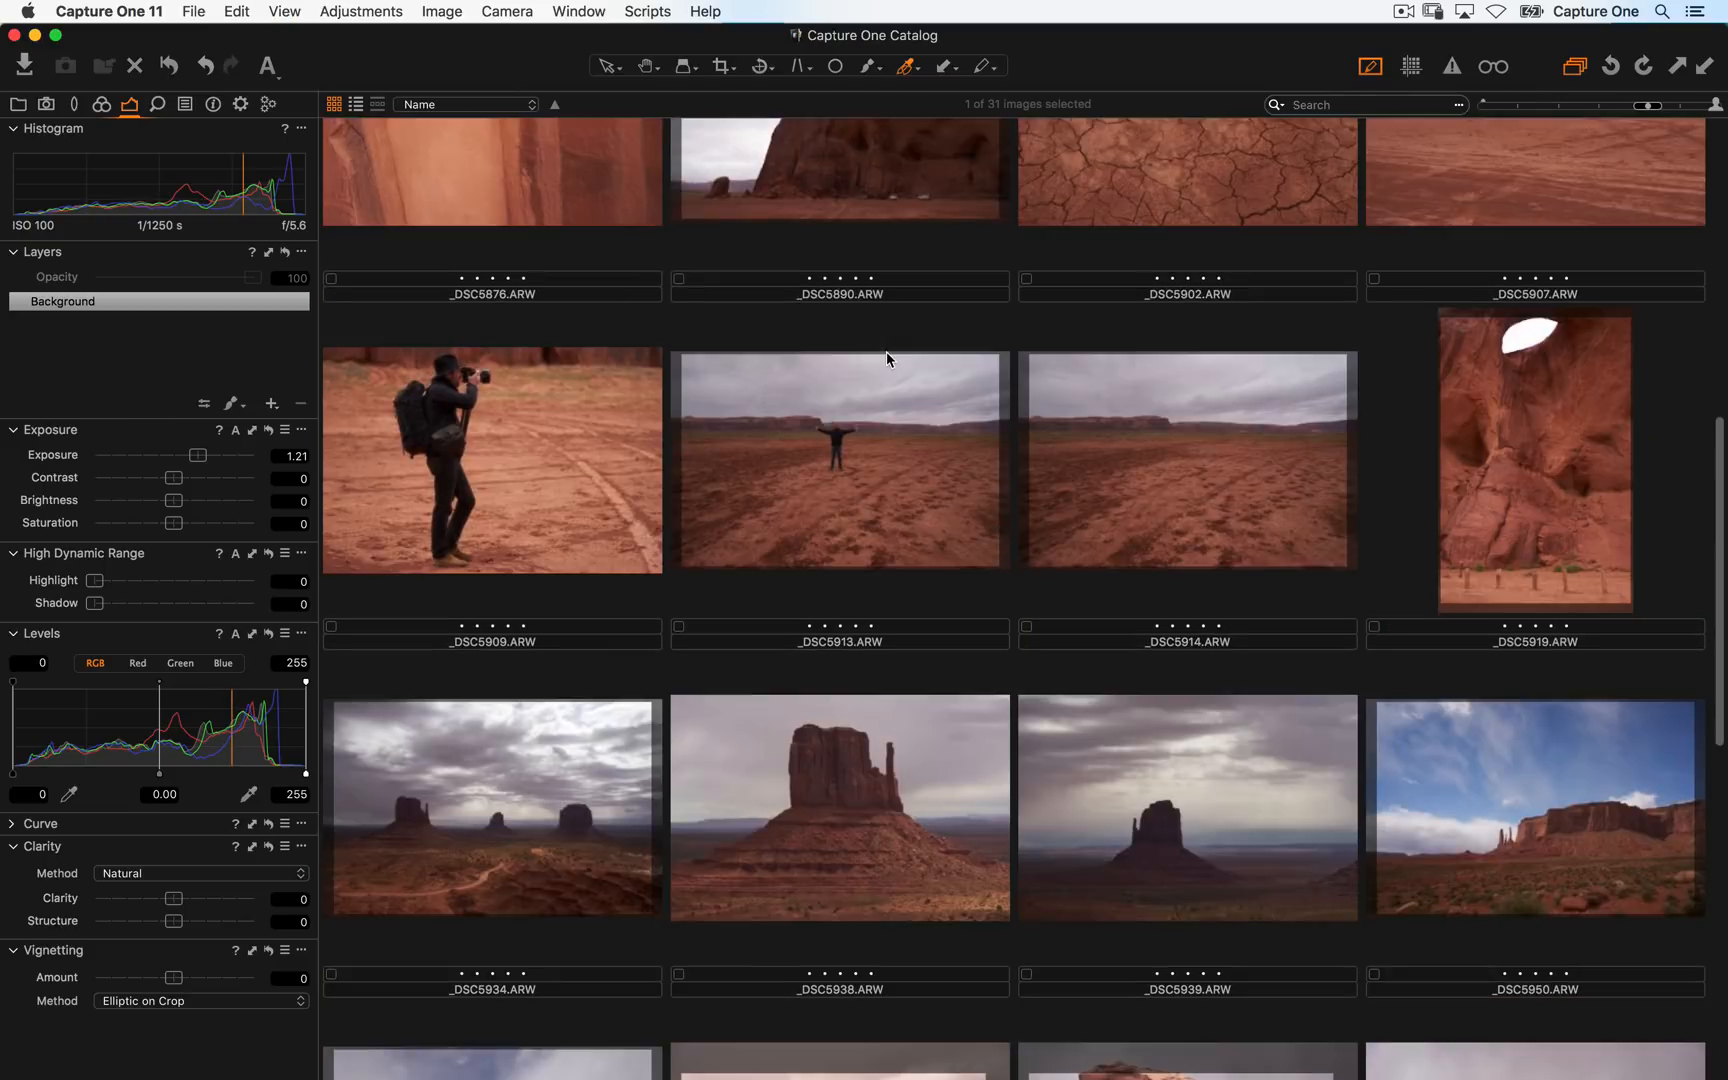
{"action": "scroll", "coordinate": [897, 411], "scroll_direction": "up", "scroll_amount": 2}
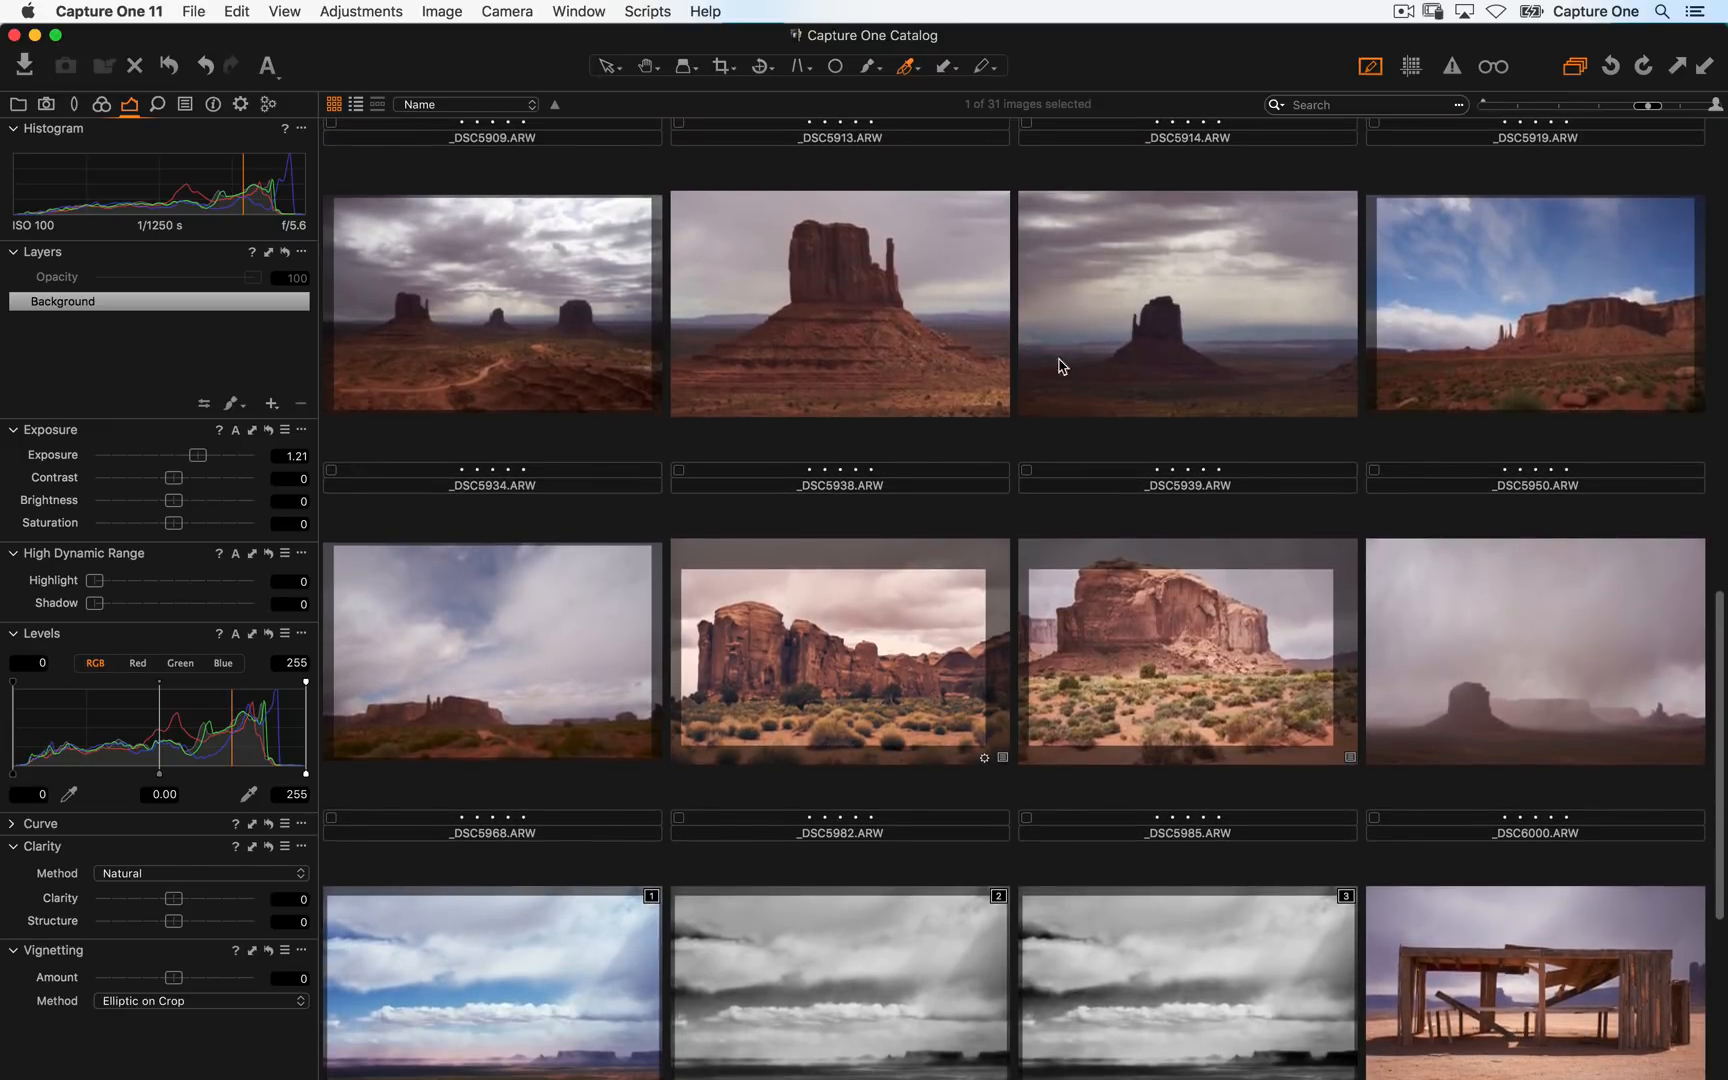
{"action": "double_click", "coordinate": [1119, 337]}
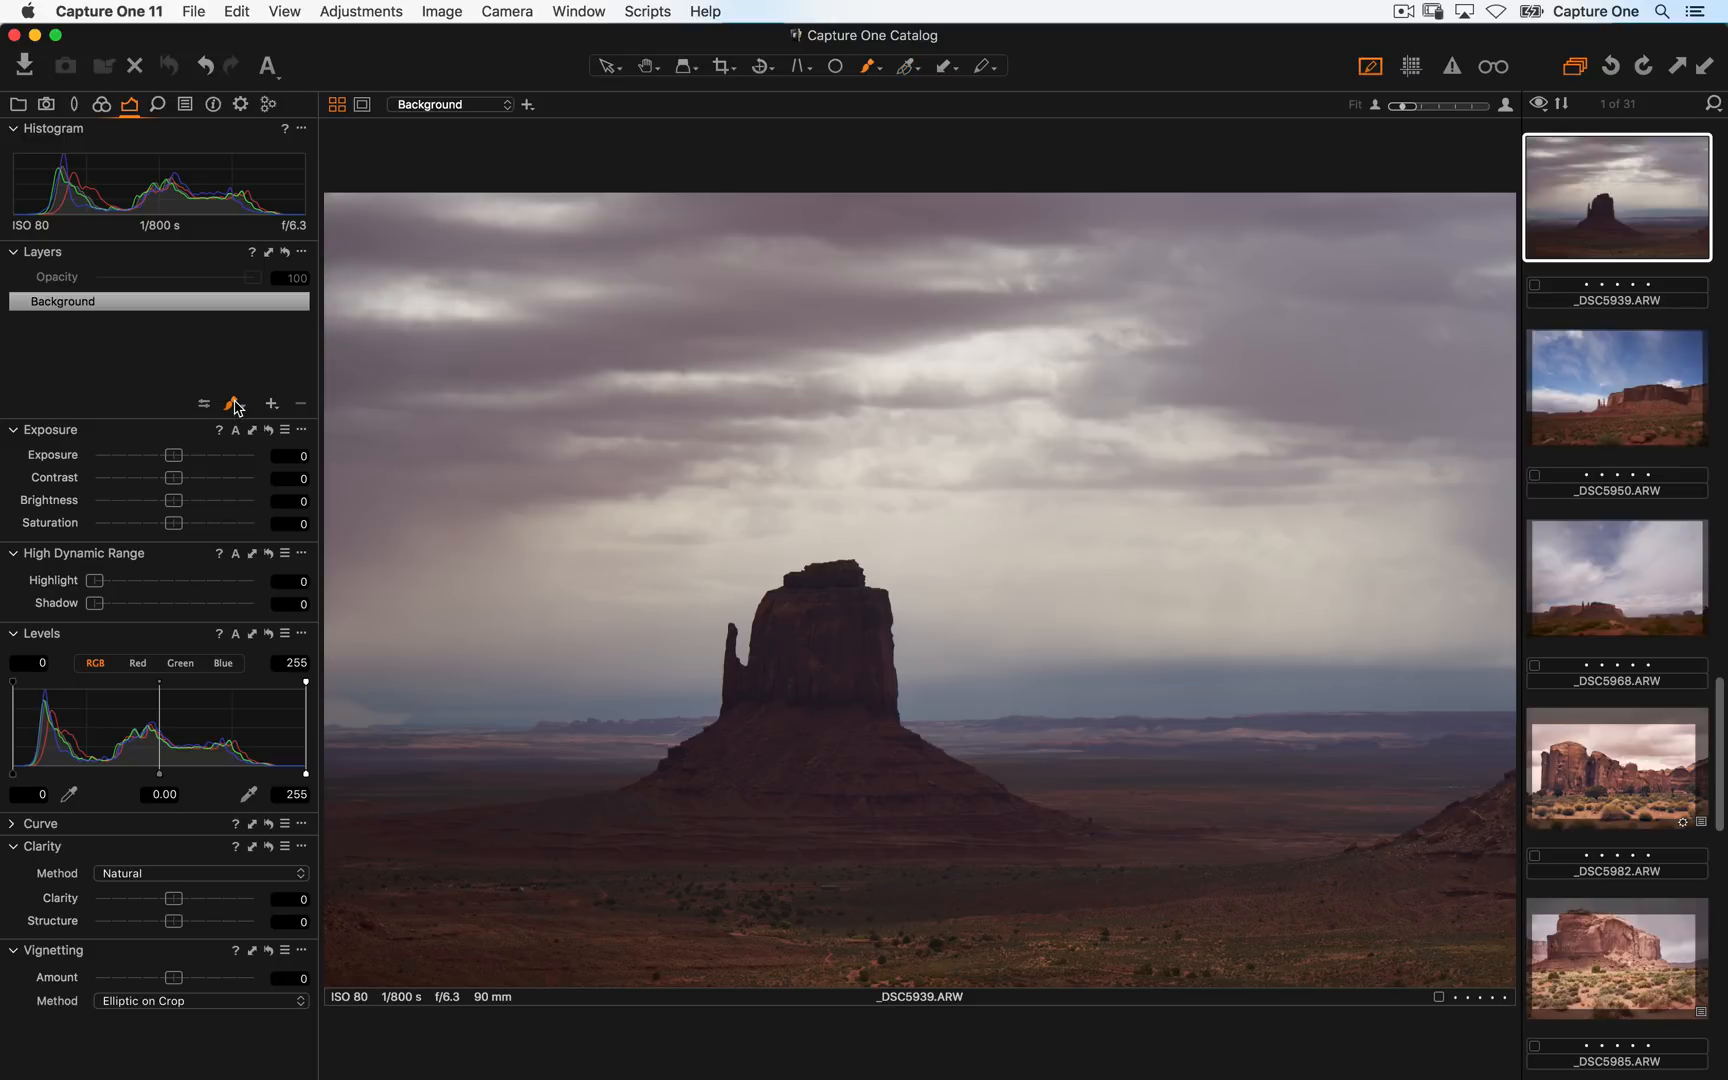
- Draw a vertical gradient mask from the foreground up into the sky on a new layer
{"action": "left_click", "coordinate": [238, 410]}
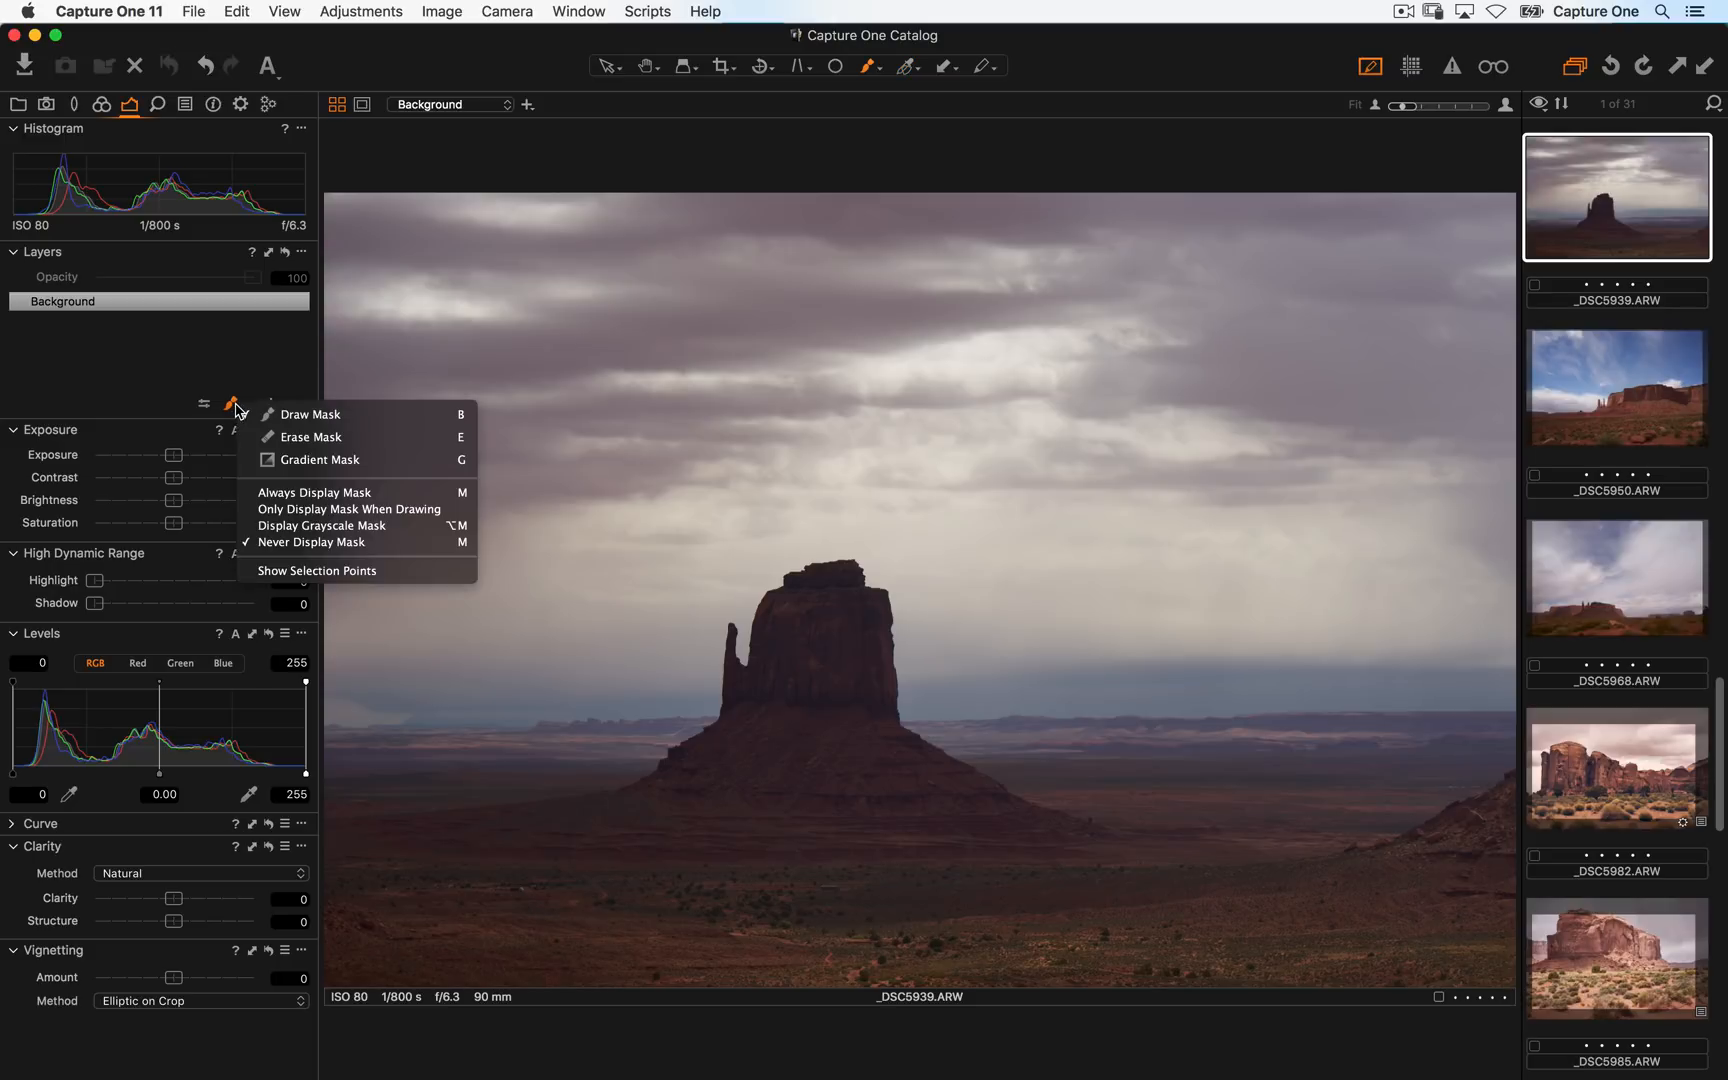
{"action": "left_click", "coordinate": [285, 462]}
{"action": "left_click_drag", "start_coordinate": [887, 879], "coordinate": [896, 297]}
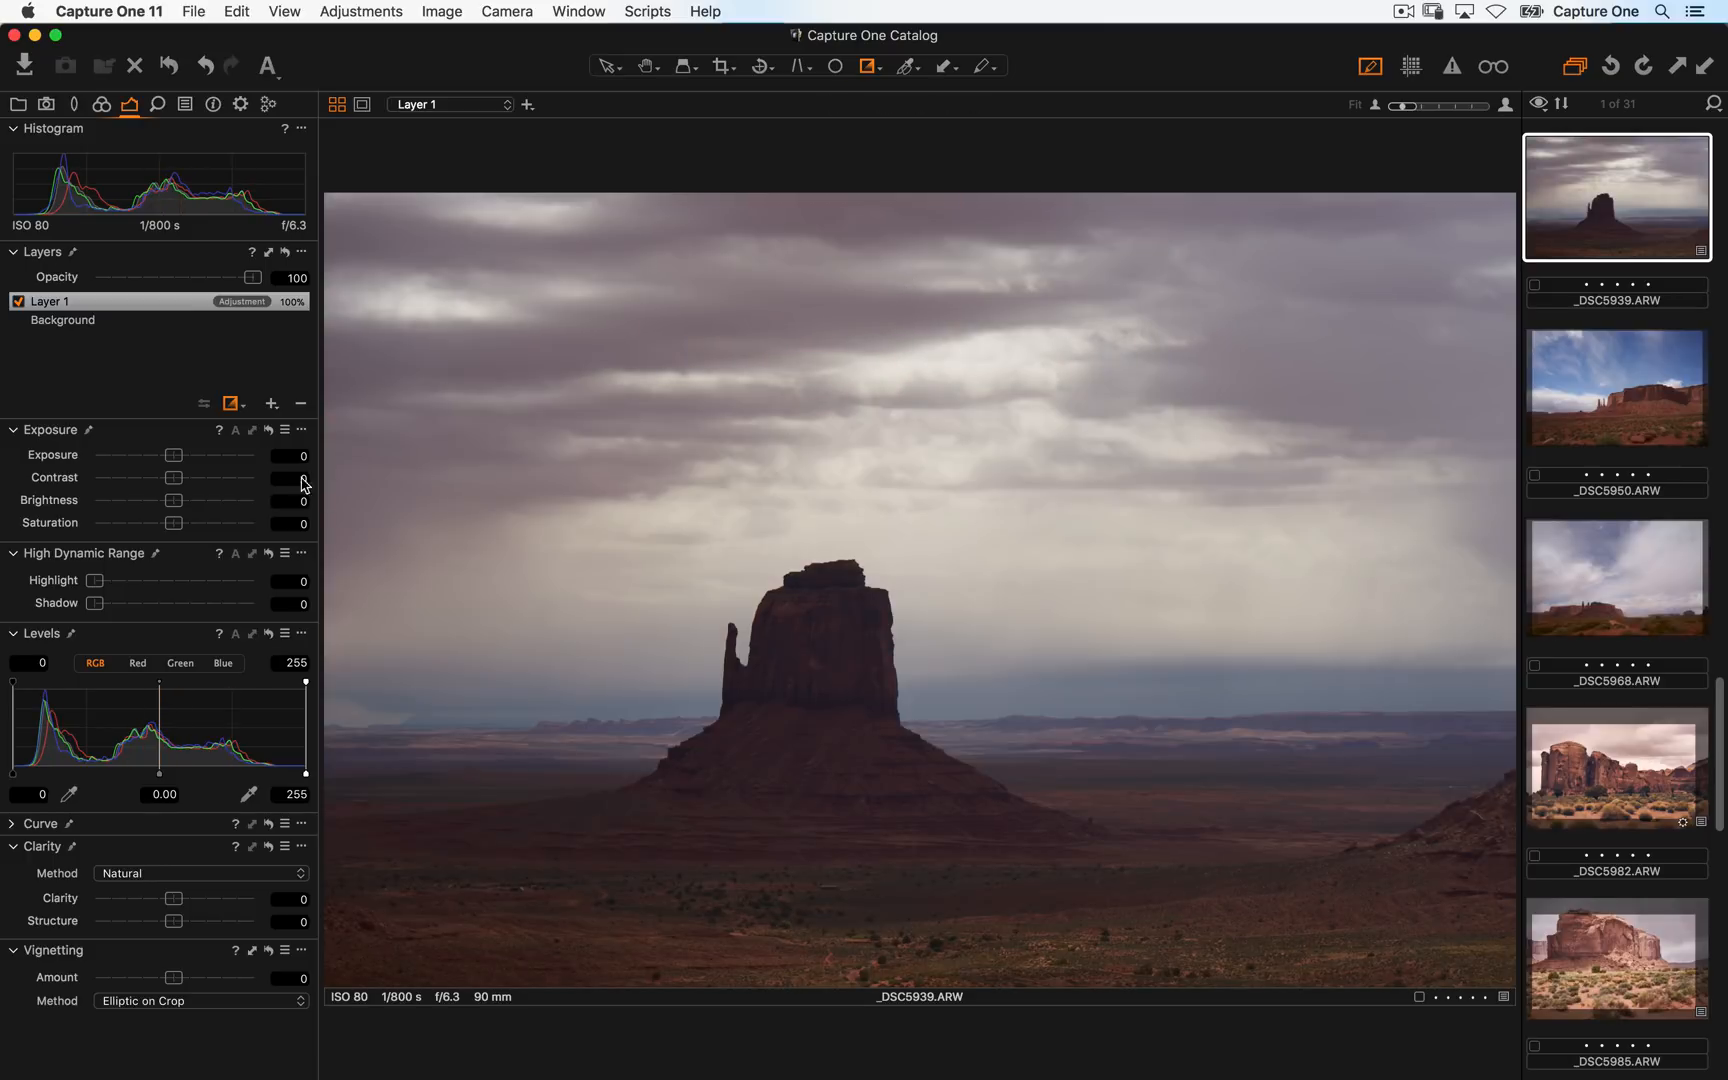
- Set the gradient layer's exposure to 0.93, clarity to 35 and opacity to 88
{"action": "left_click_drag", "start_coordinate": [172, 459], "coordinate": [192, 457]}
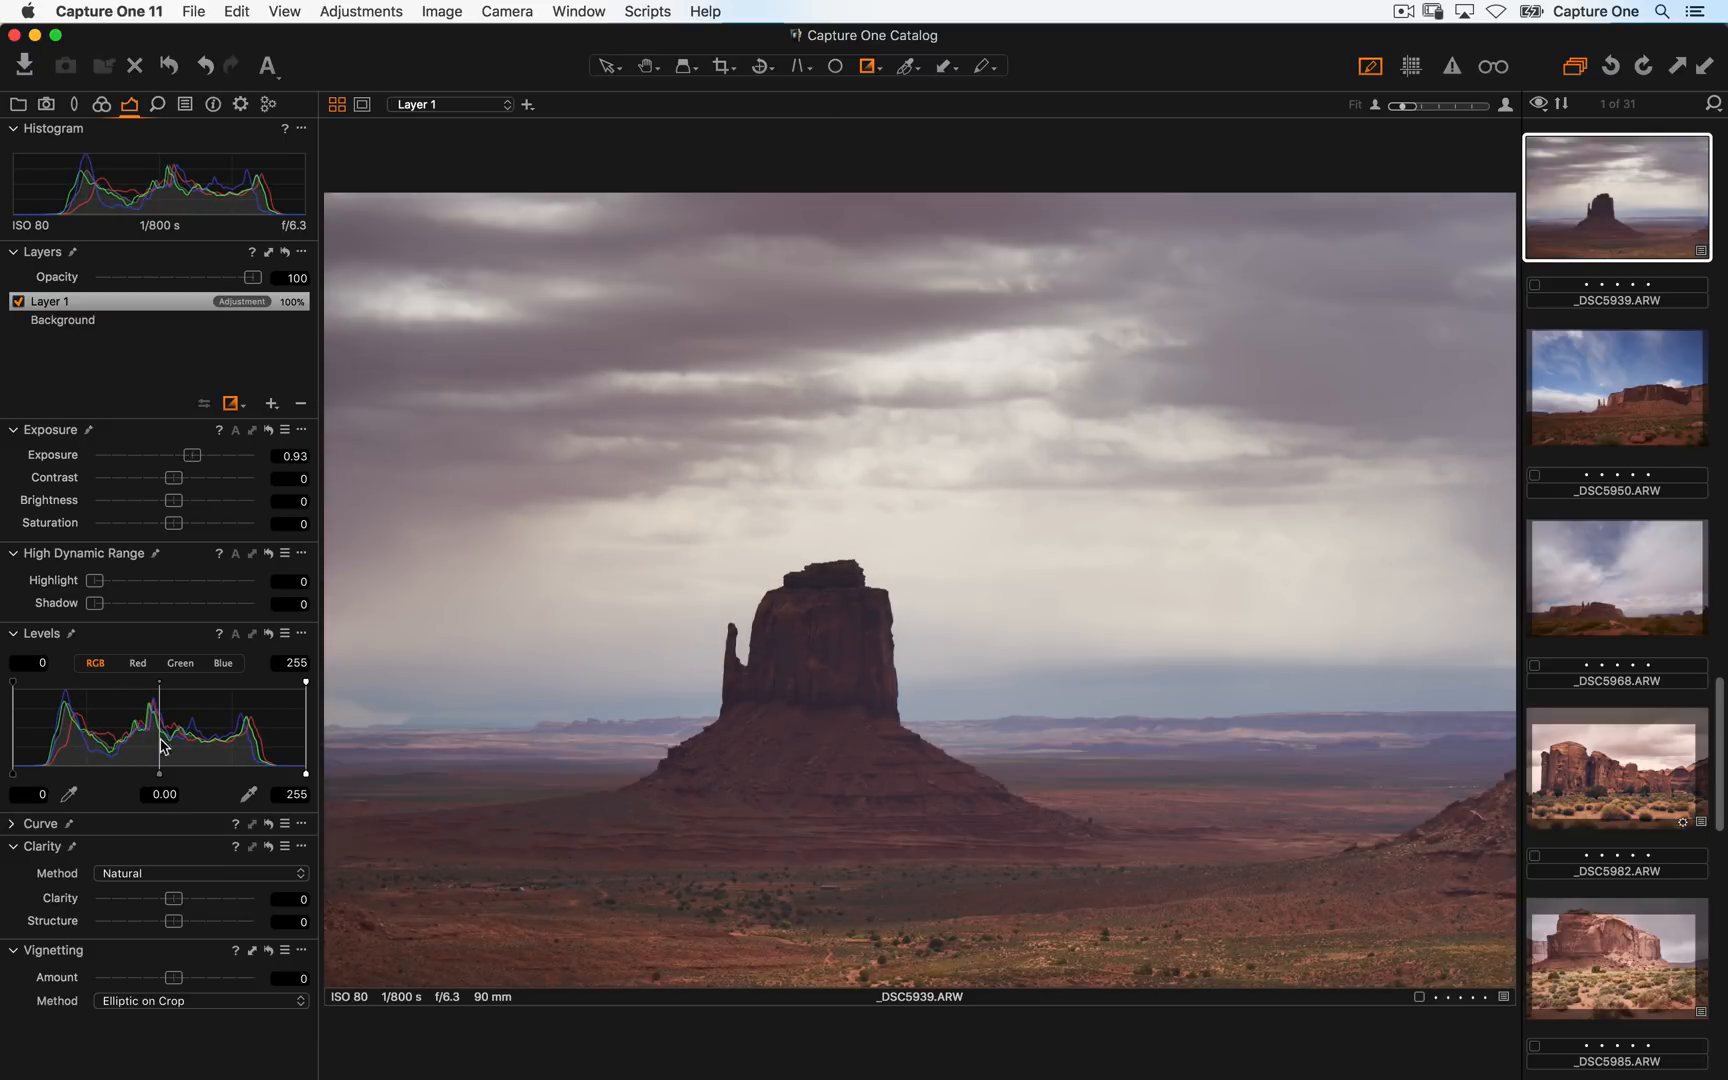
{"action": "left_click_drag", "start_coordinate": [157, 897], "coordinate": [188, 905]}
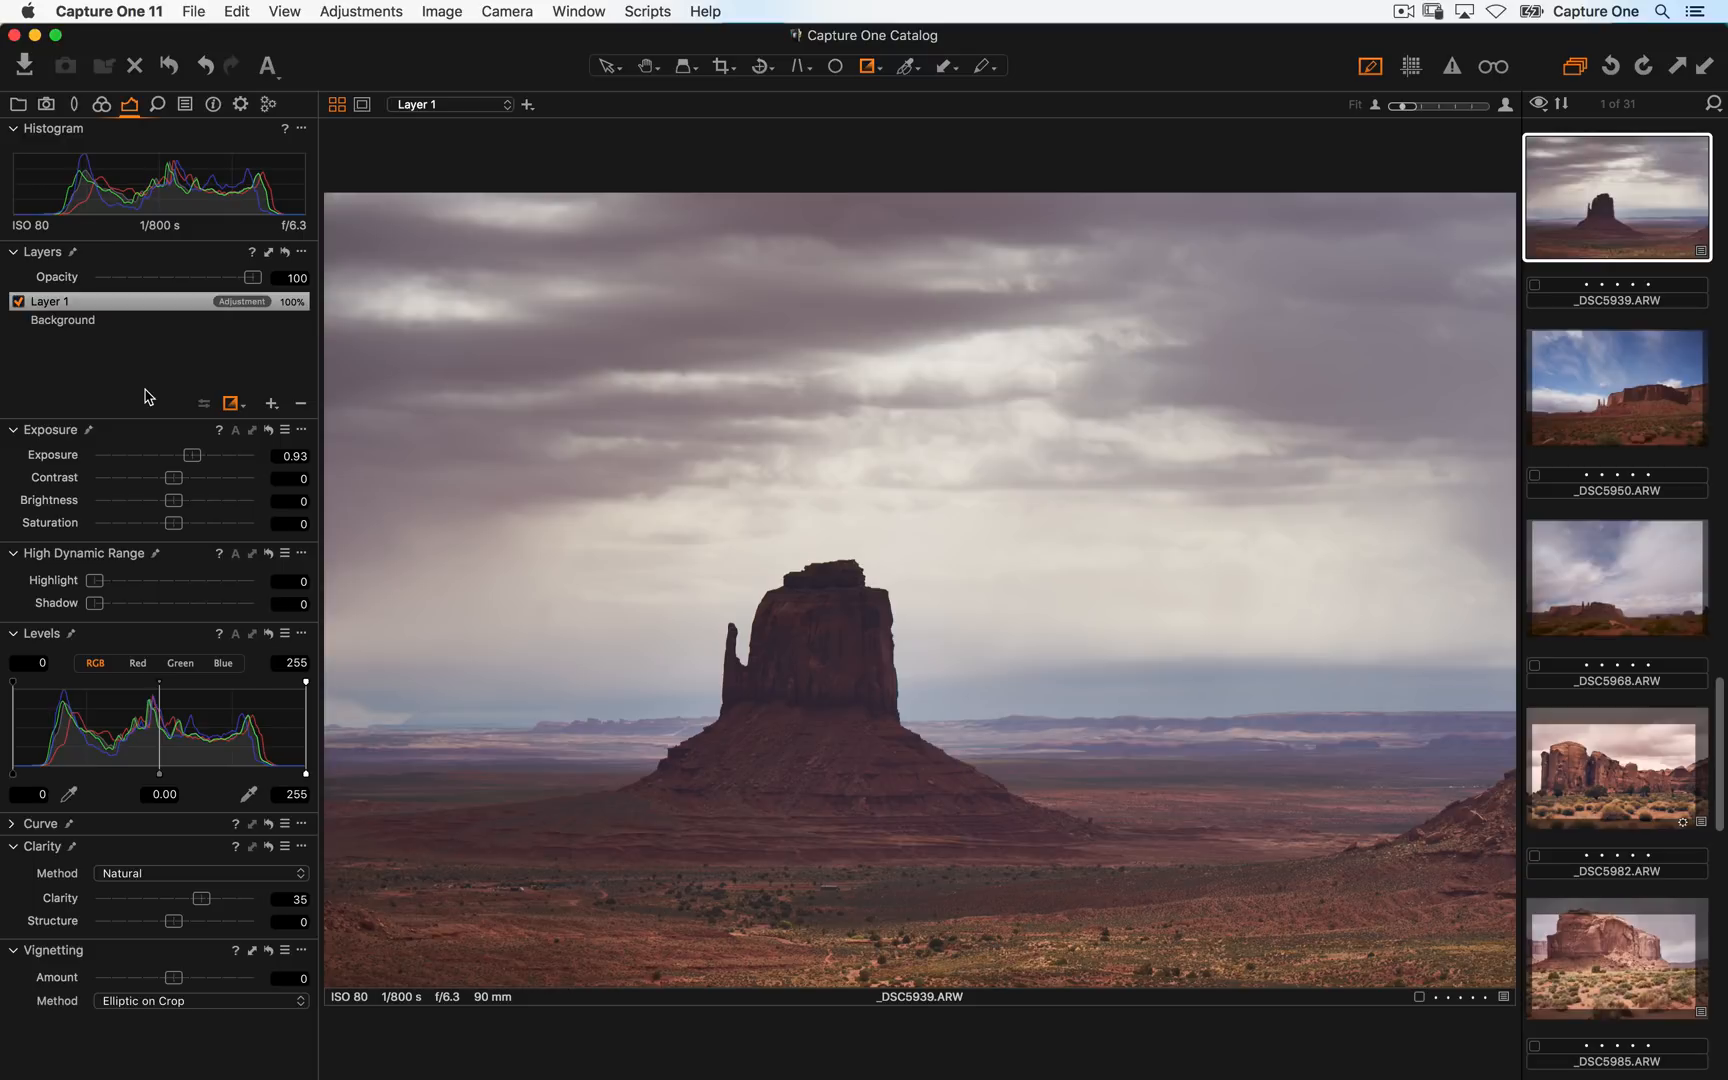
{"action": "mouse_move", "coordinate": [252, 277]}
{"action": "left_mouse_down"}
{"action": "mouse_move", "coordinate": [95, 277]}
{"action": "mouse_move", "coordinate": [262, 278]}
{"action": "mouse_move", "coordinate": [234, 278]}
{"action": "left_mouse_up"}
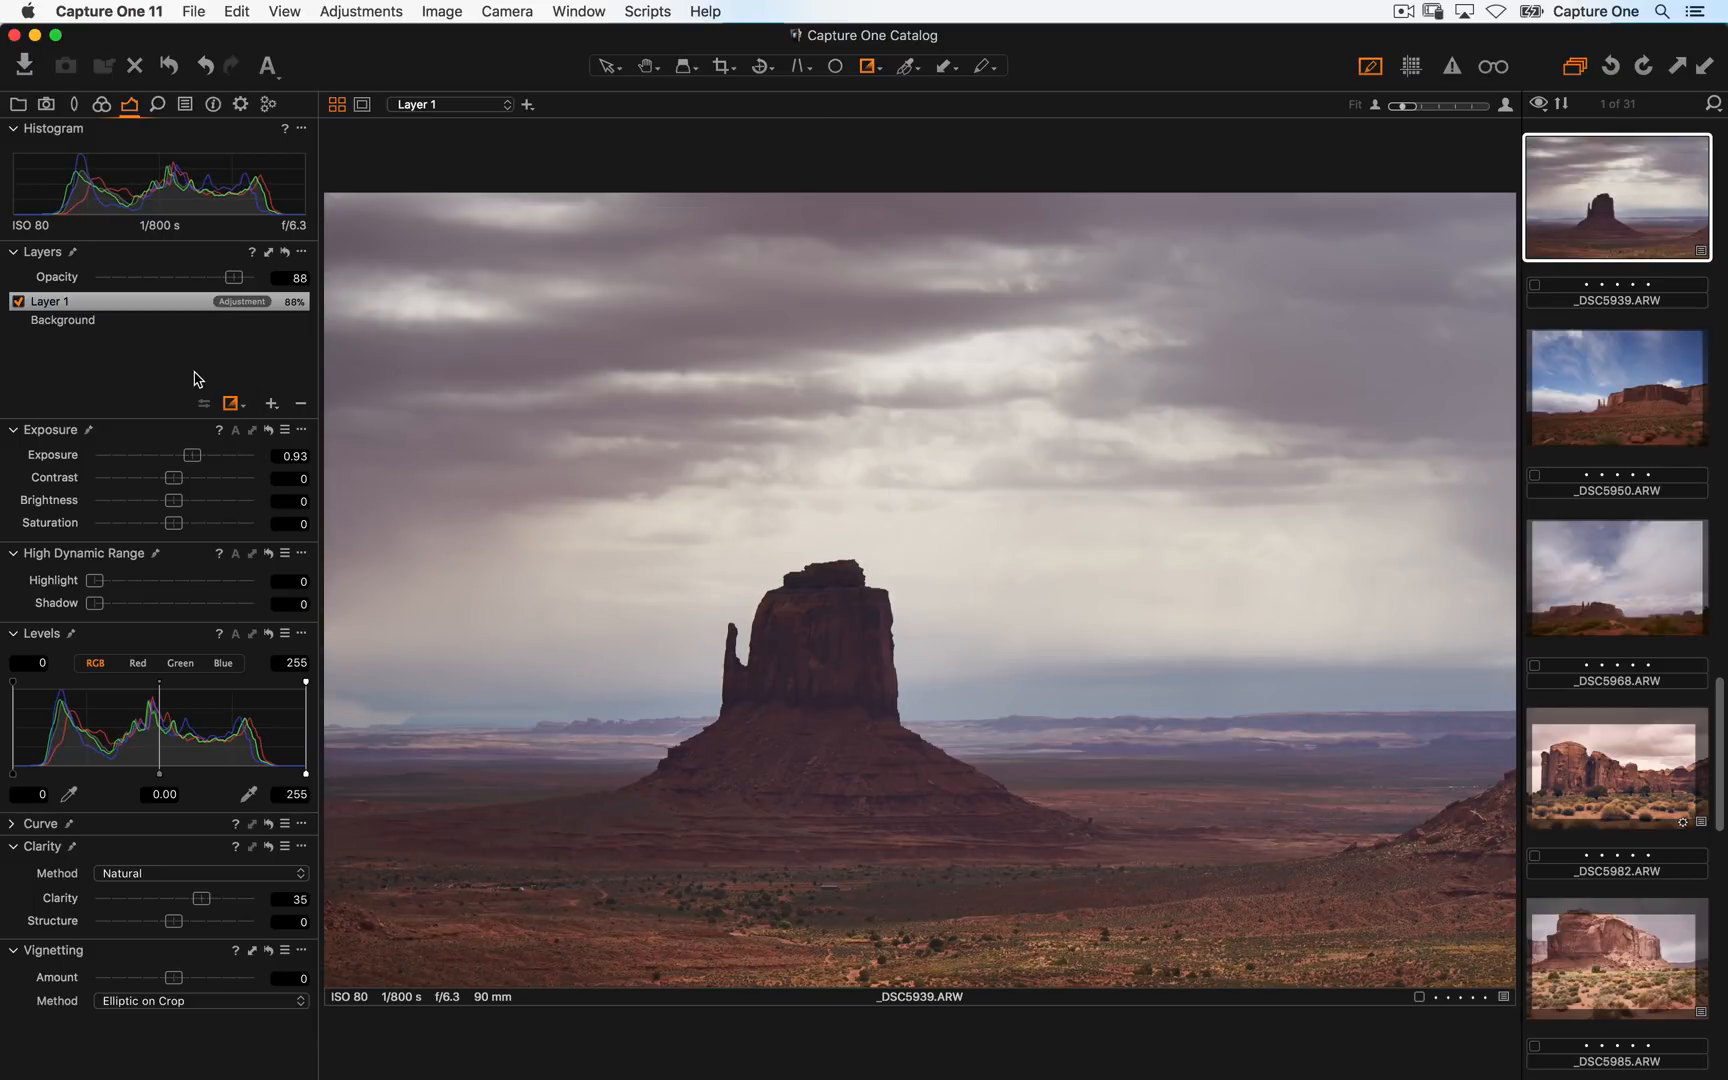
- Add a new filled layer and expand the Color Balance and Layers tools
{"action": "left_click", "coordinate": [280, 411]}
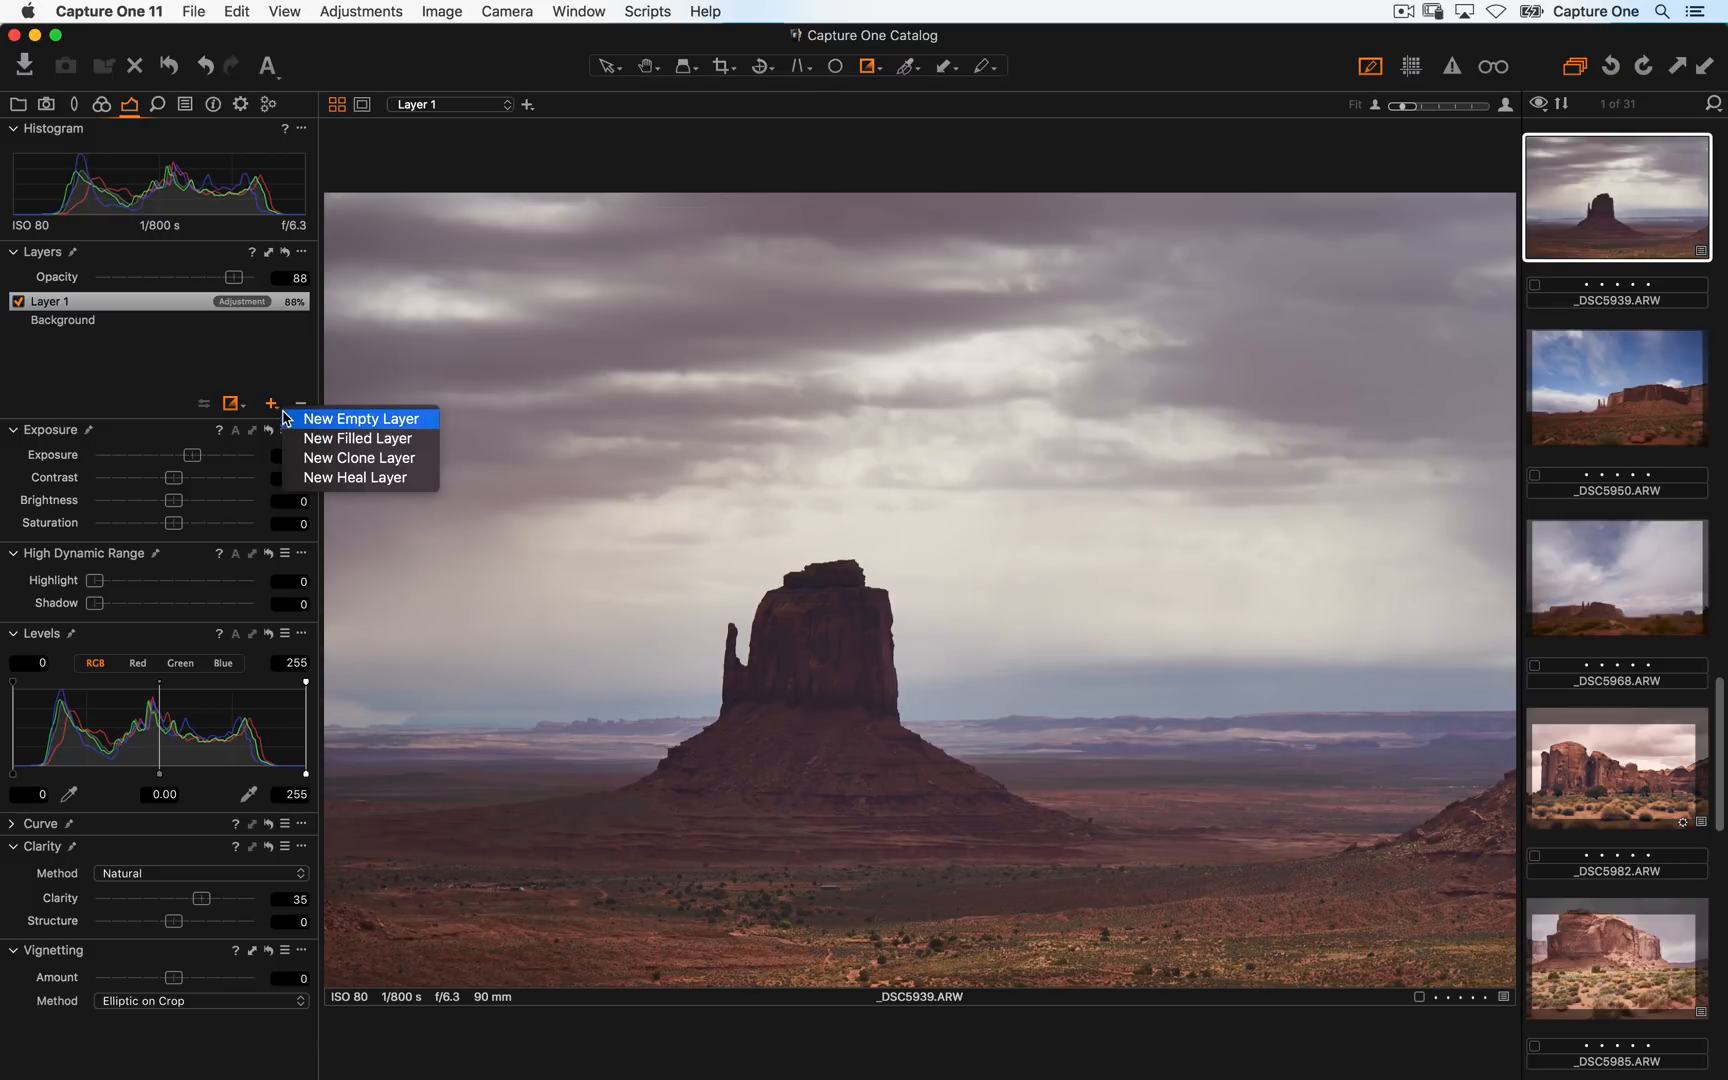
{"action": "left_click", "coordinate": [288, 438]}
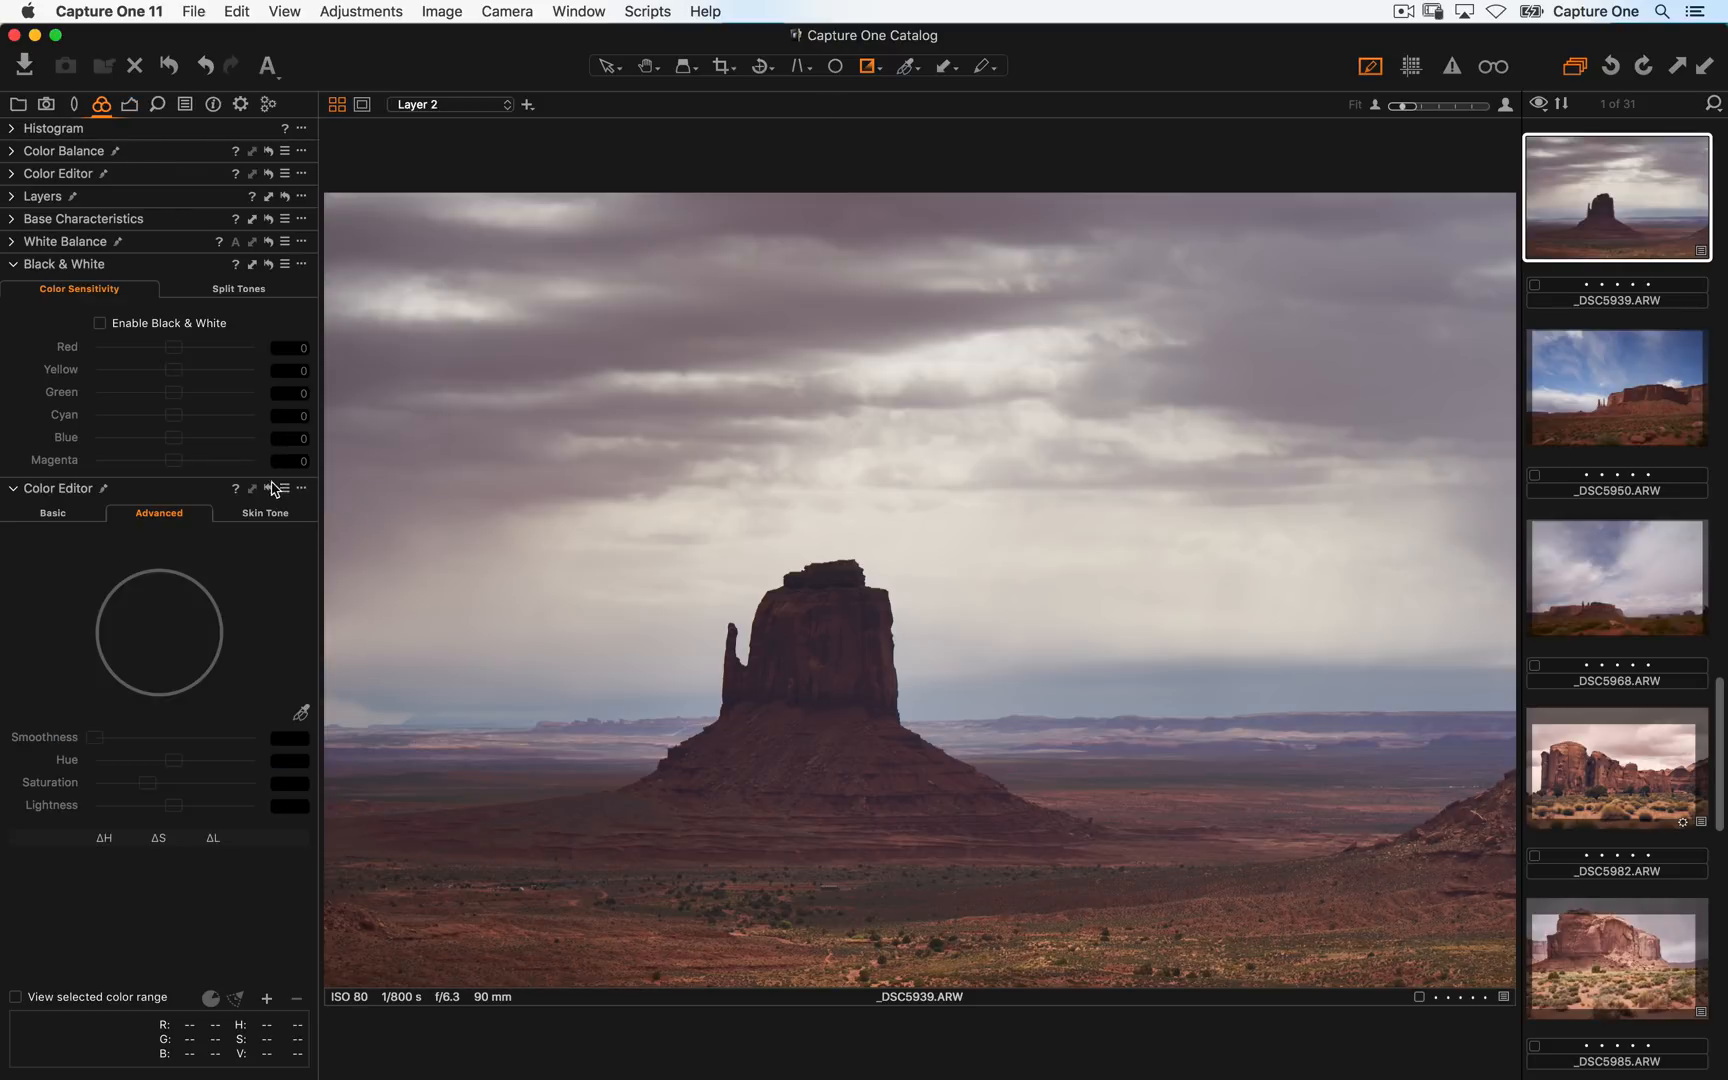
{"action": "left_click", "coordinate": [14, 152]}
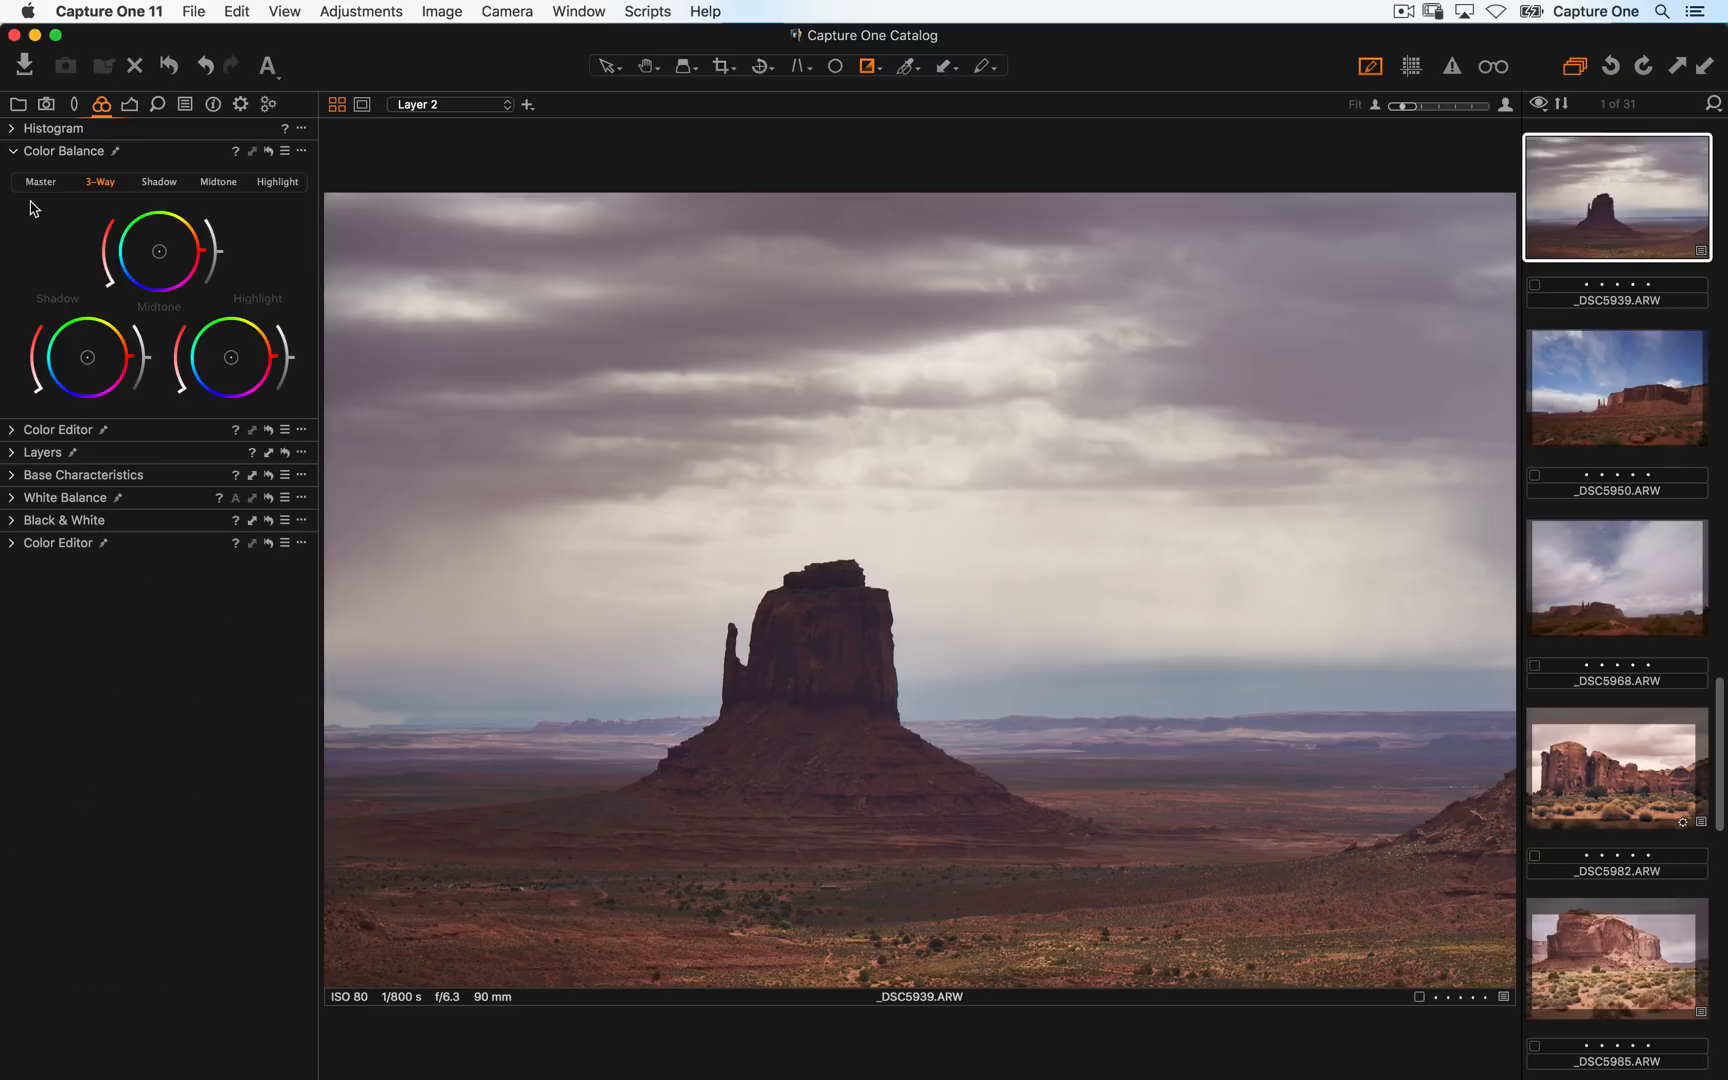
{"action": "left_click", "coordinate": [24, 455]}
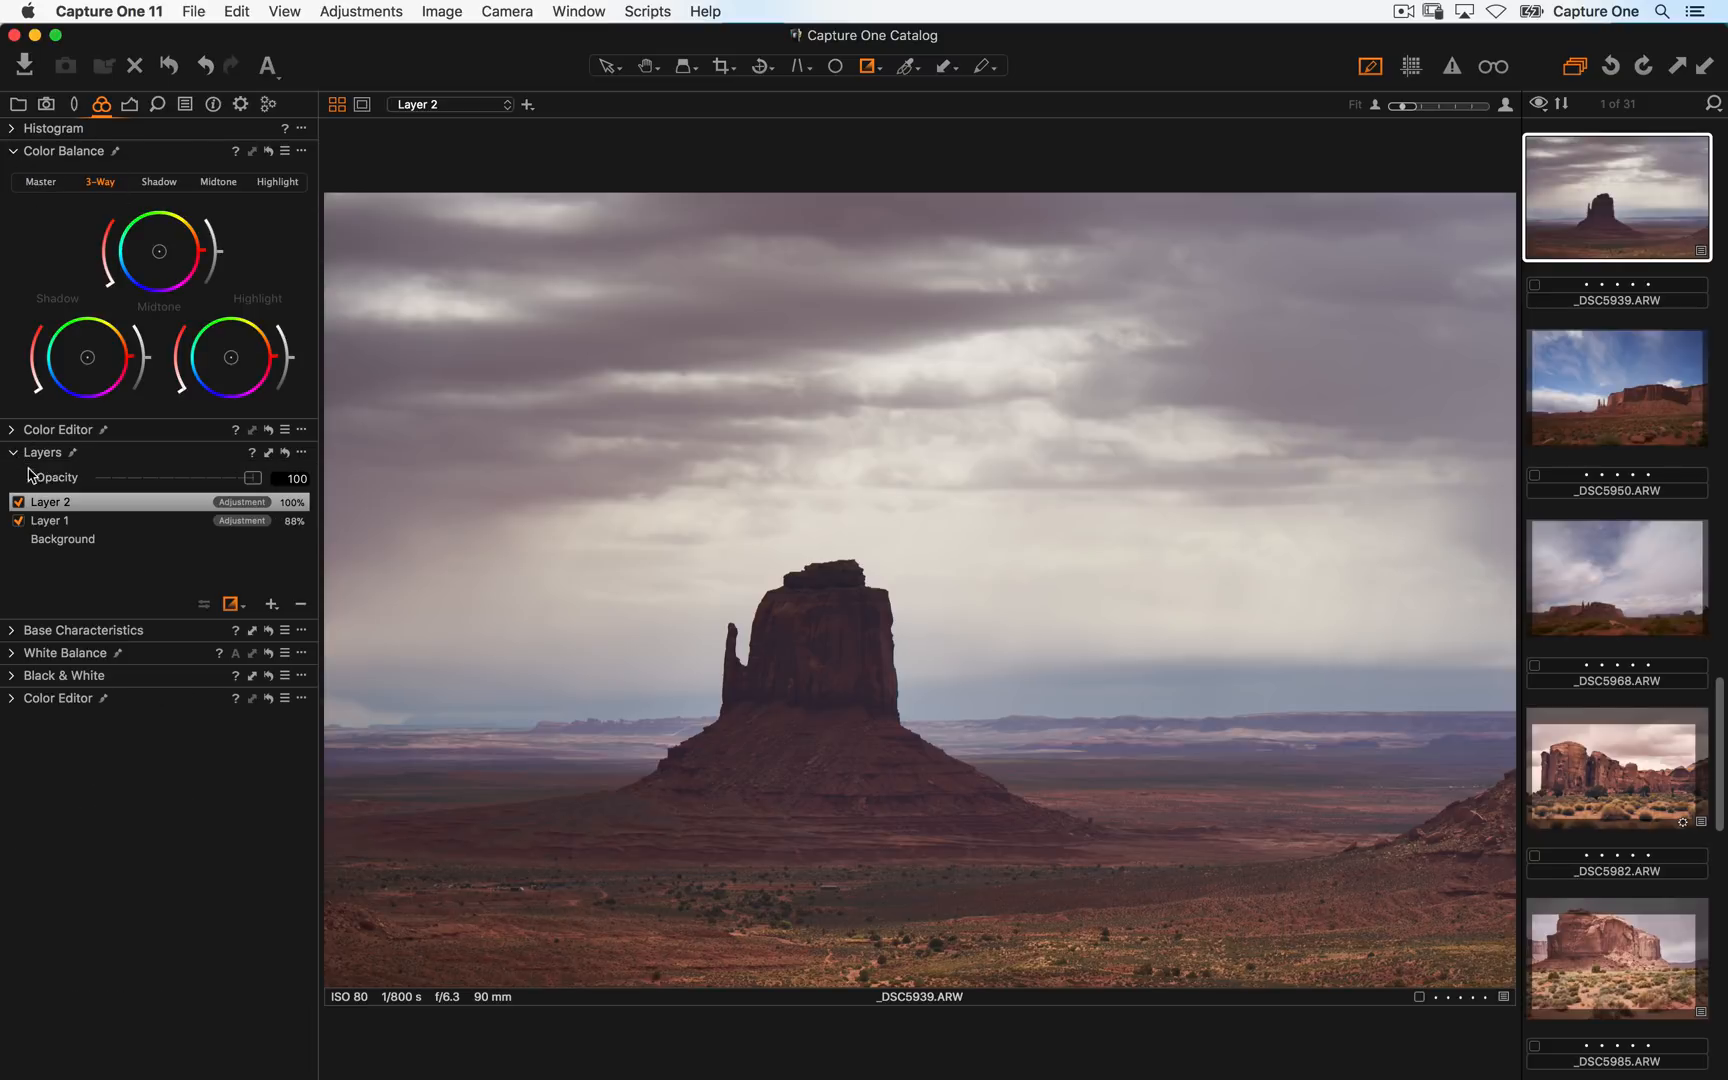
- Shift the filled layer's shadow and midtone colour balance and set its opacity to 39
{"action": "left_click_drag", "start_coordinate": [89, 362], "coordinate": [72, 370]}
{"action": "left_click_drag", "start_coordinate": [159, 251], "coordinate": [171, 244]}
{"action": "left_click_drag", "start_coordinate": [252, 478], "coordinate": [157, 481]}
- Add two points to the filled layer's Luma curve to form a gentle S-curve
{"action": "left_click", "coordinate": [130, 104]}
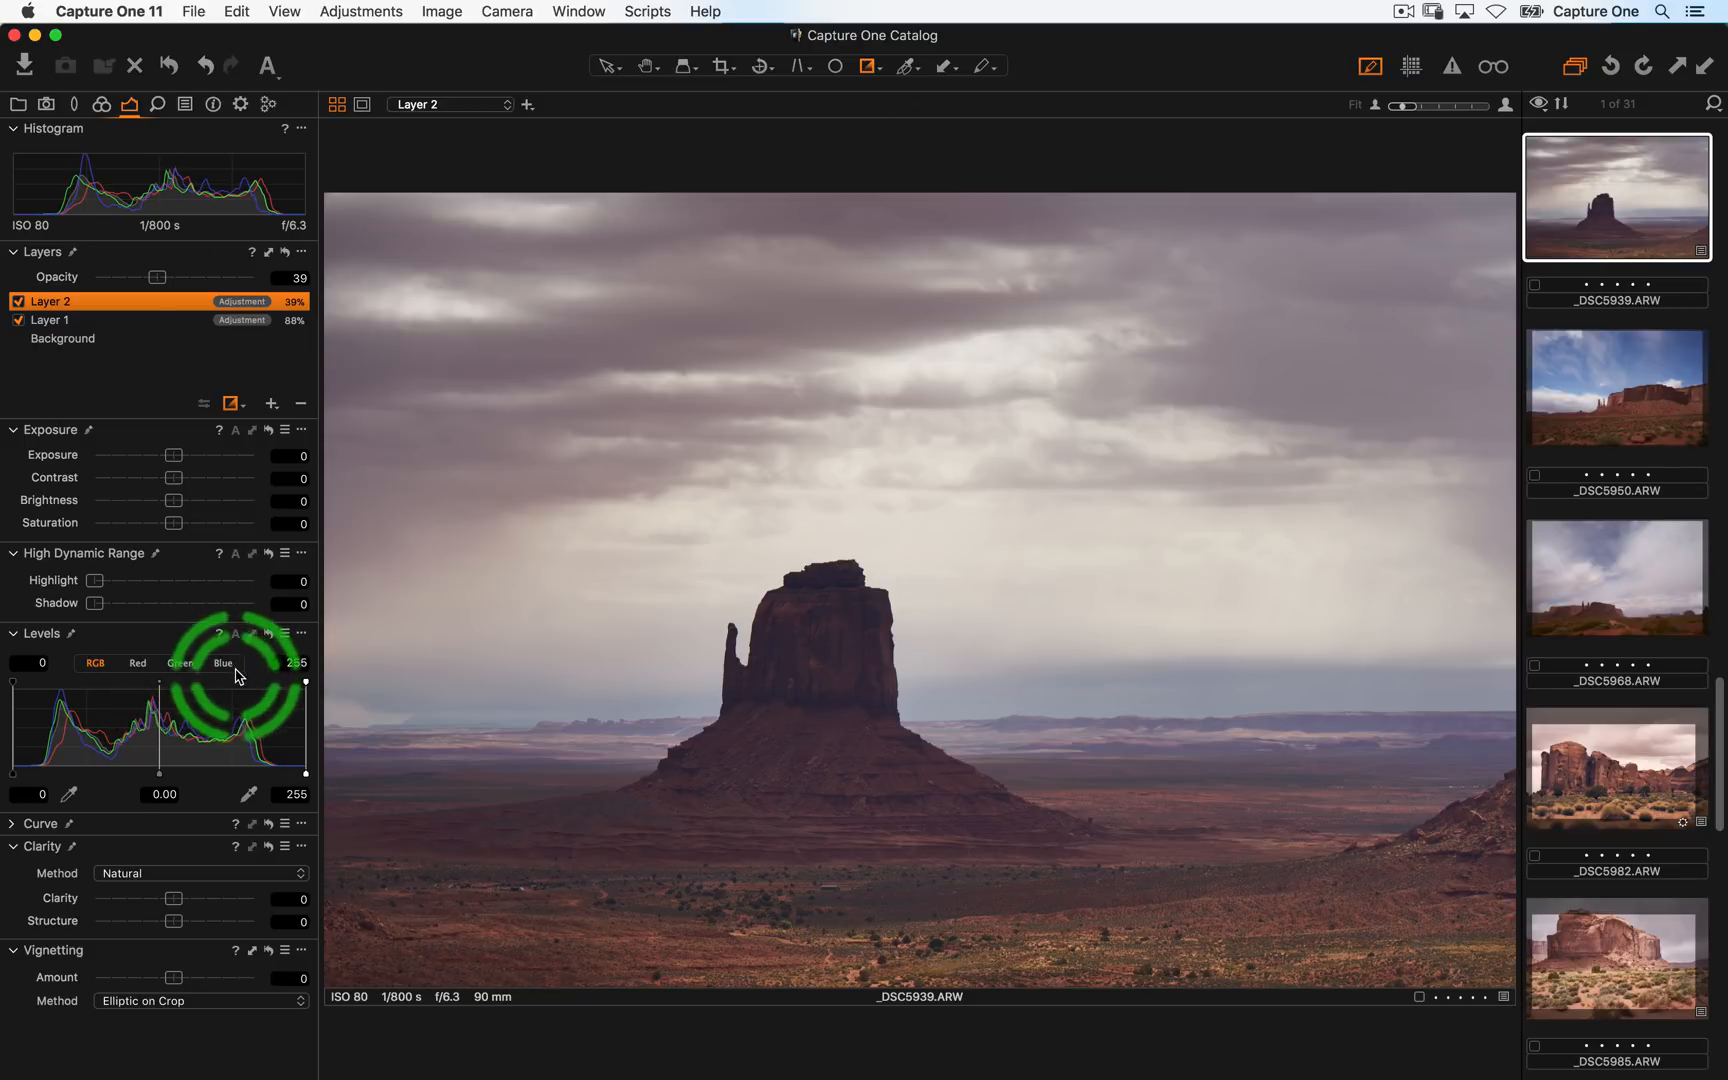
{"action": "left_click", "coordinate": [11, 825]}
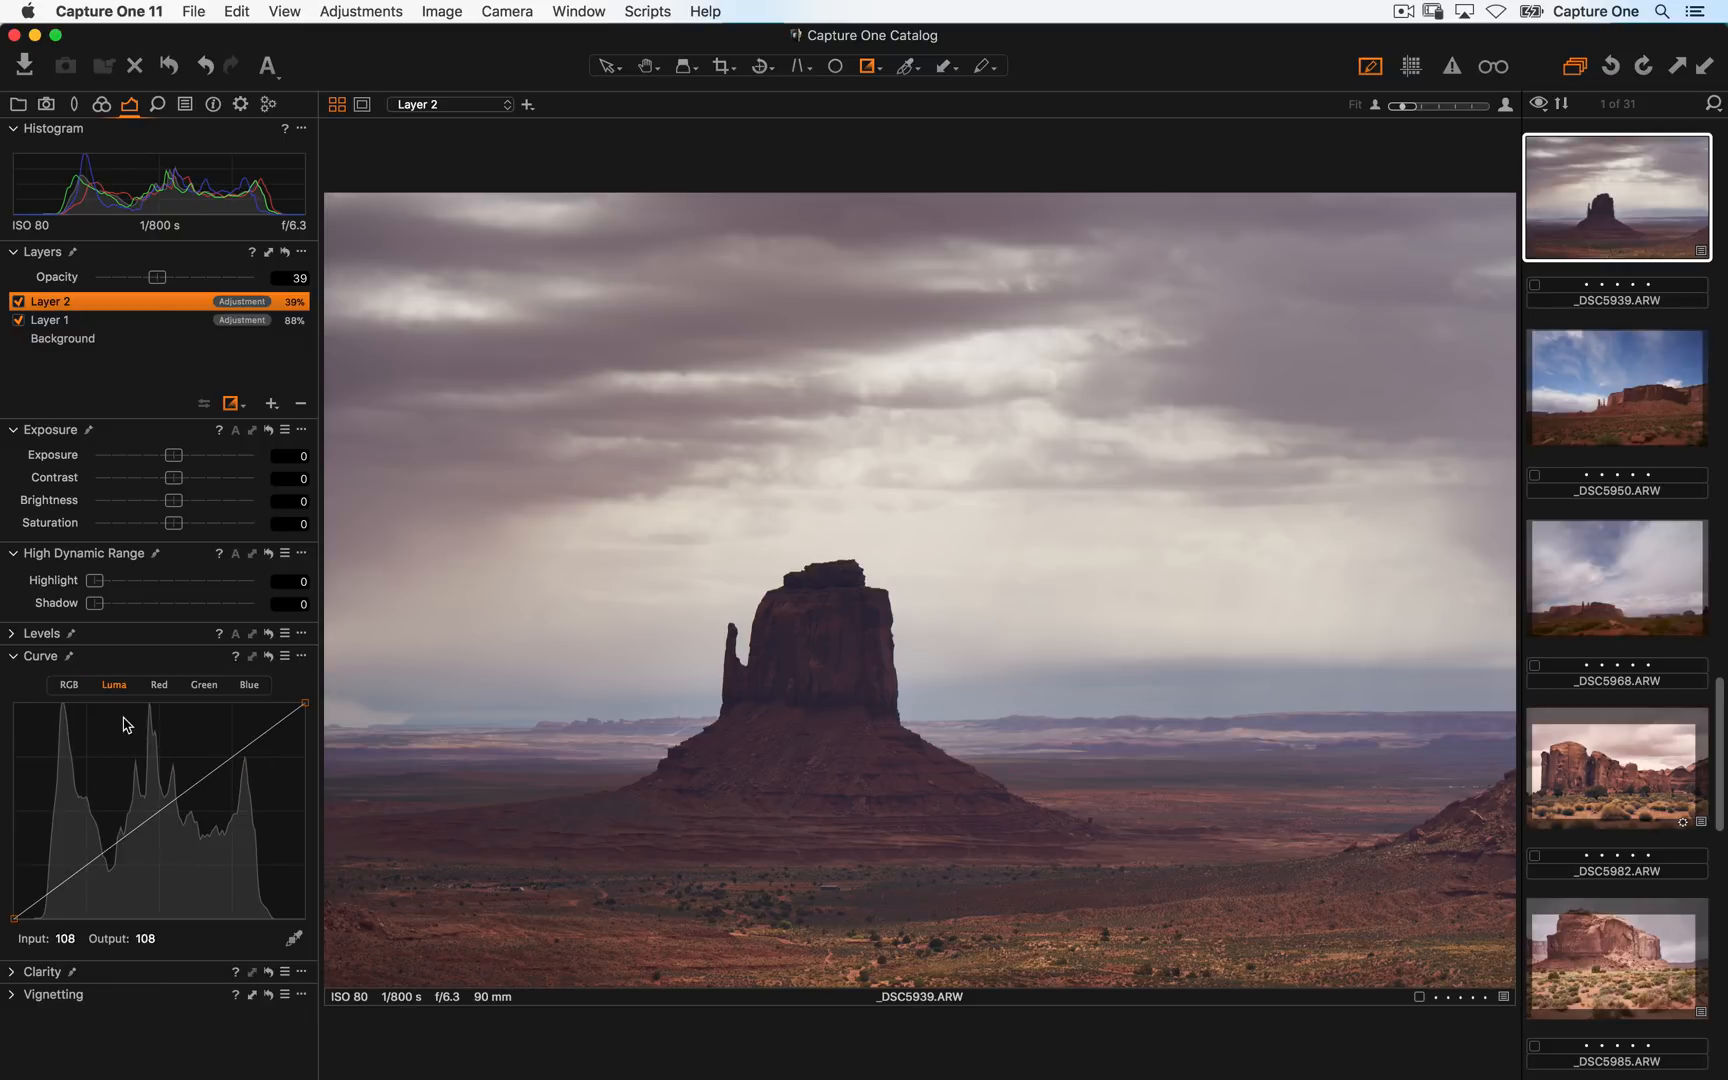
{"action": "left_click", "coordinate": [79, 876]}
{"action": "left_click_drag", "start_coordinate": [79, 884], "coordinate": [78, 886]}
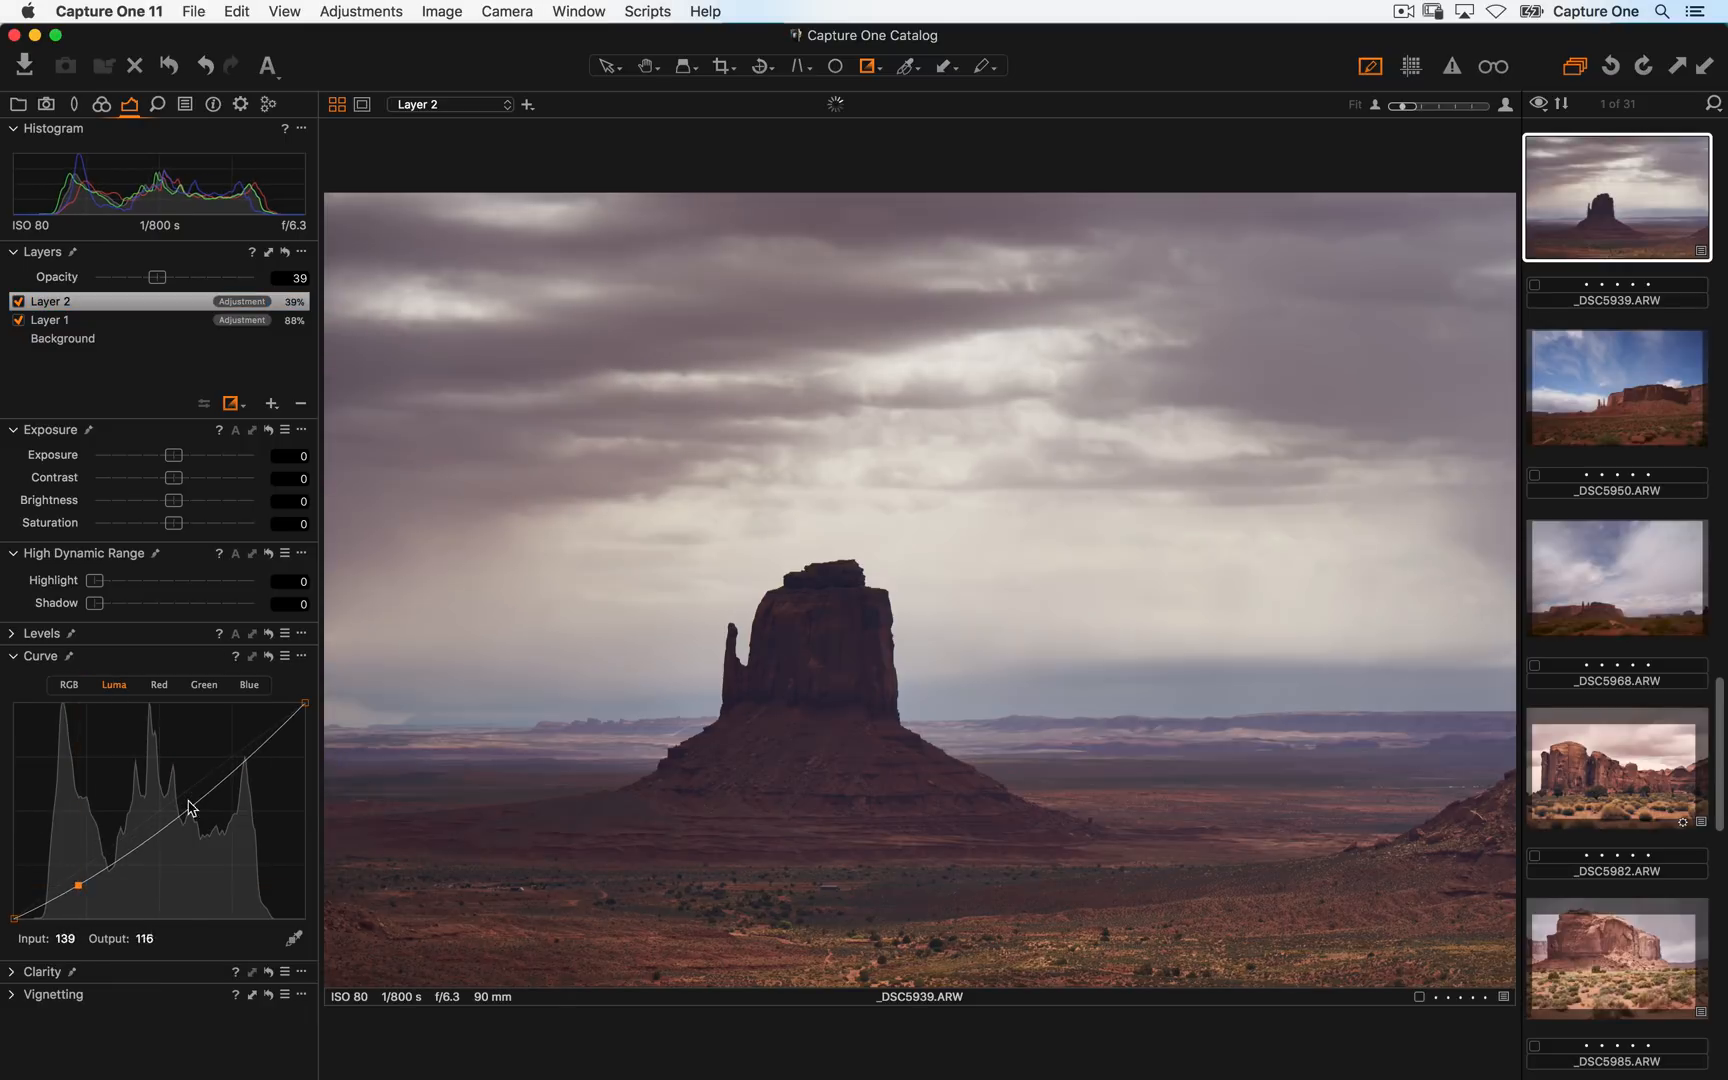
{"action": "left_click_drag", "start_coordinate": [233, 757], "coordinate": [234, 748]}
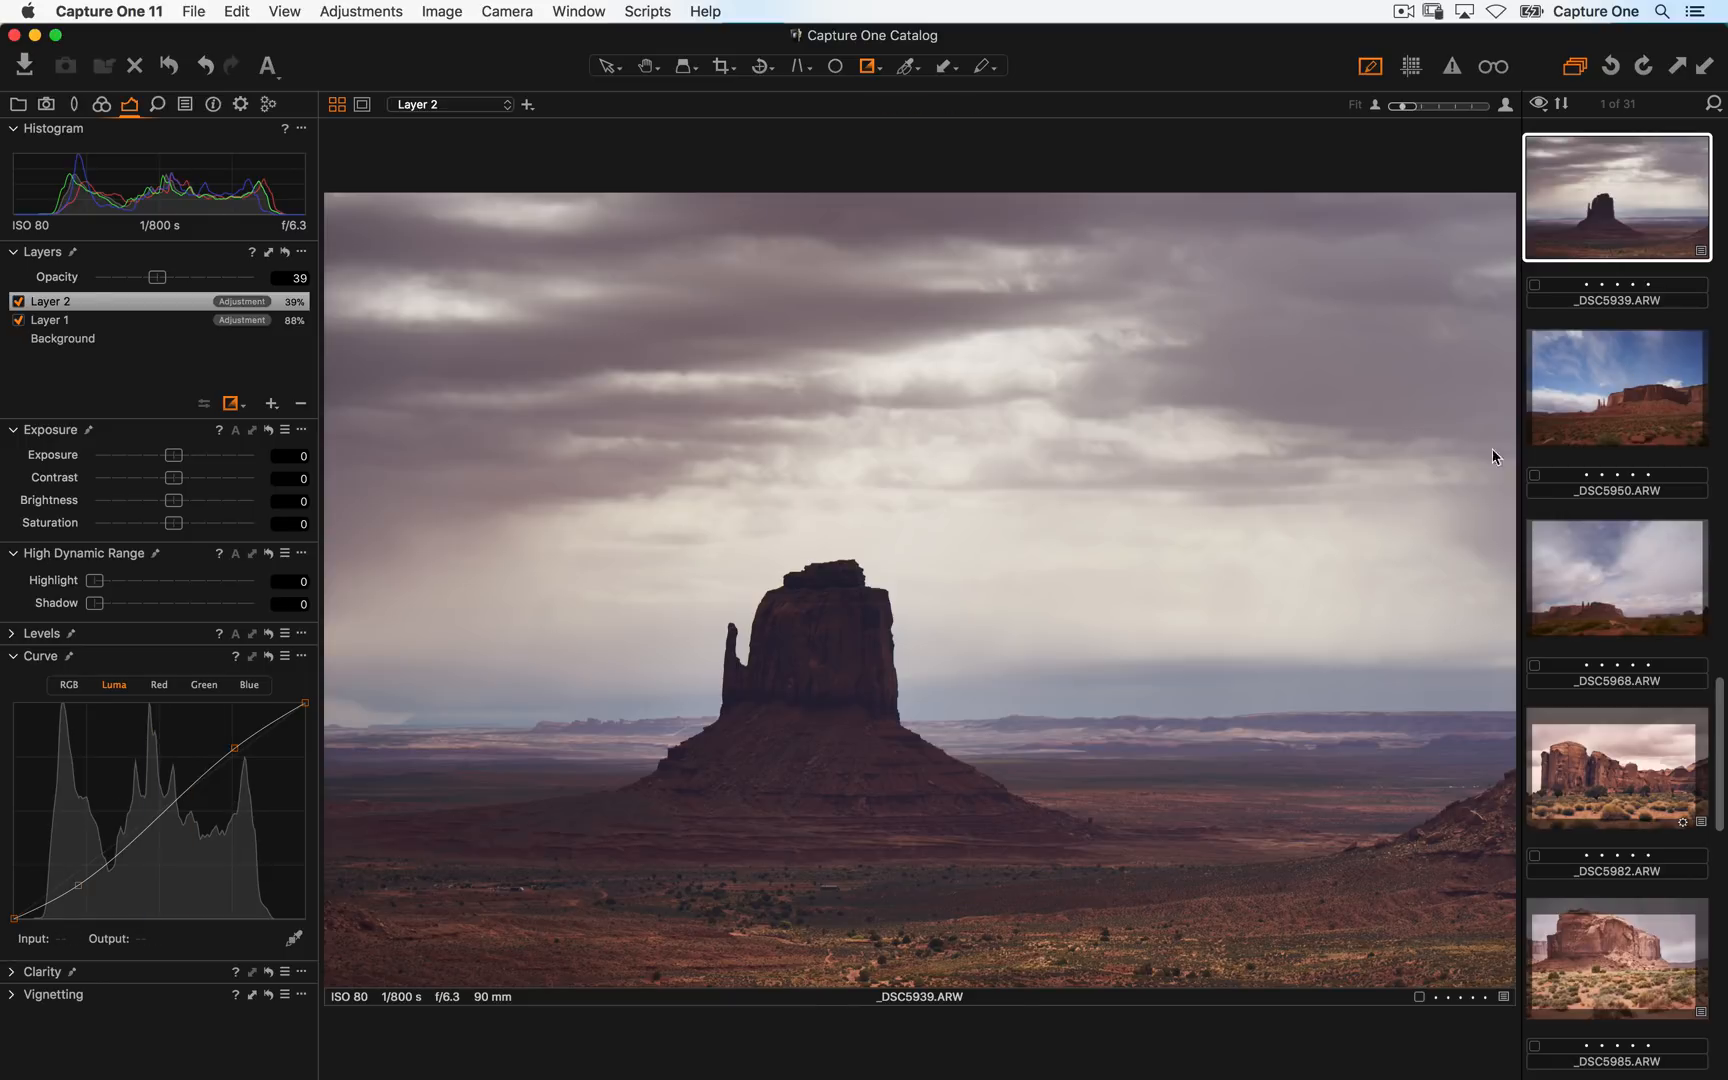
- Open the _DSC5950 image and shape its RGB curve into an S-curve with two points
{"action": "left_click", "coordinate": [1622, 378]}
{"action": "left_click", "coordinate": [70, 686]}
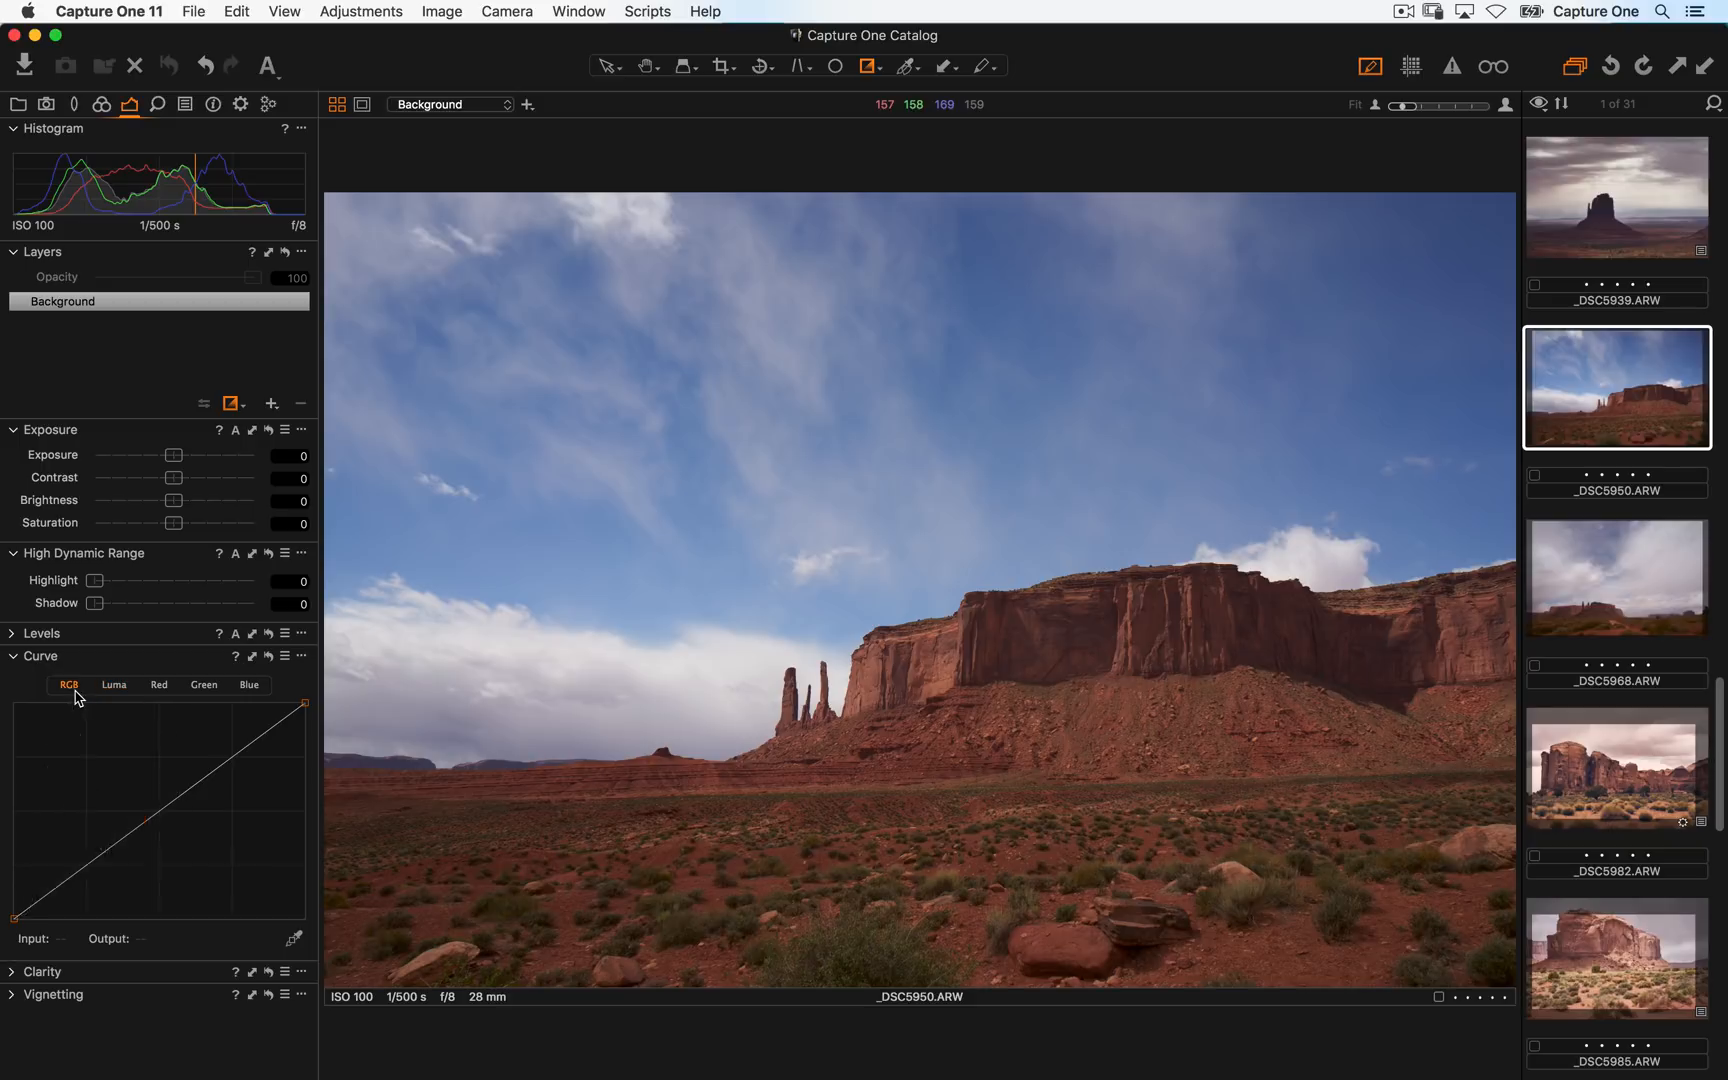
{"action": "left_click_drag", "start_coordinate": [62, 884], "coordinate": [60, 914]}
{"action": "left_click_drag", "start_coordinate": [176, 800], "coordinate": [235, 746]}
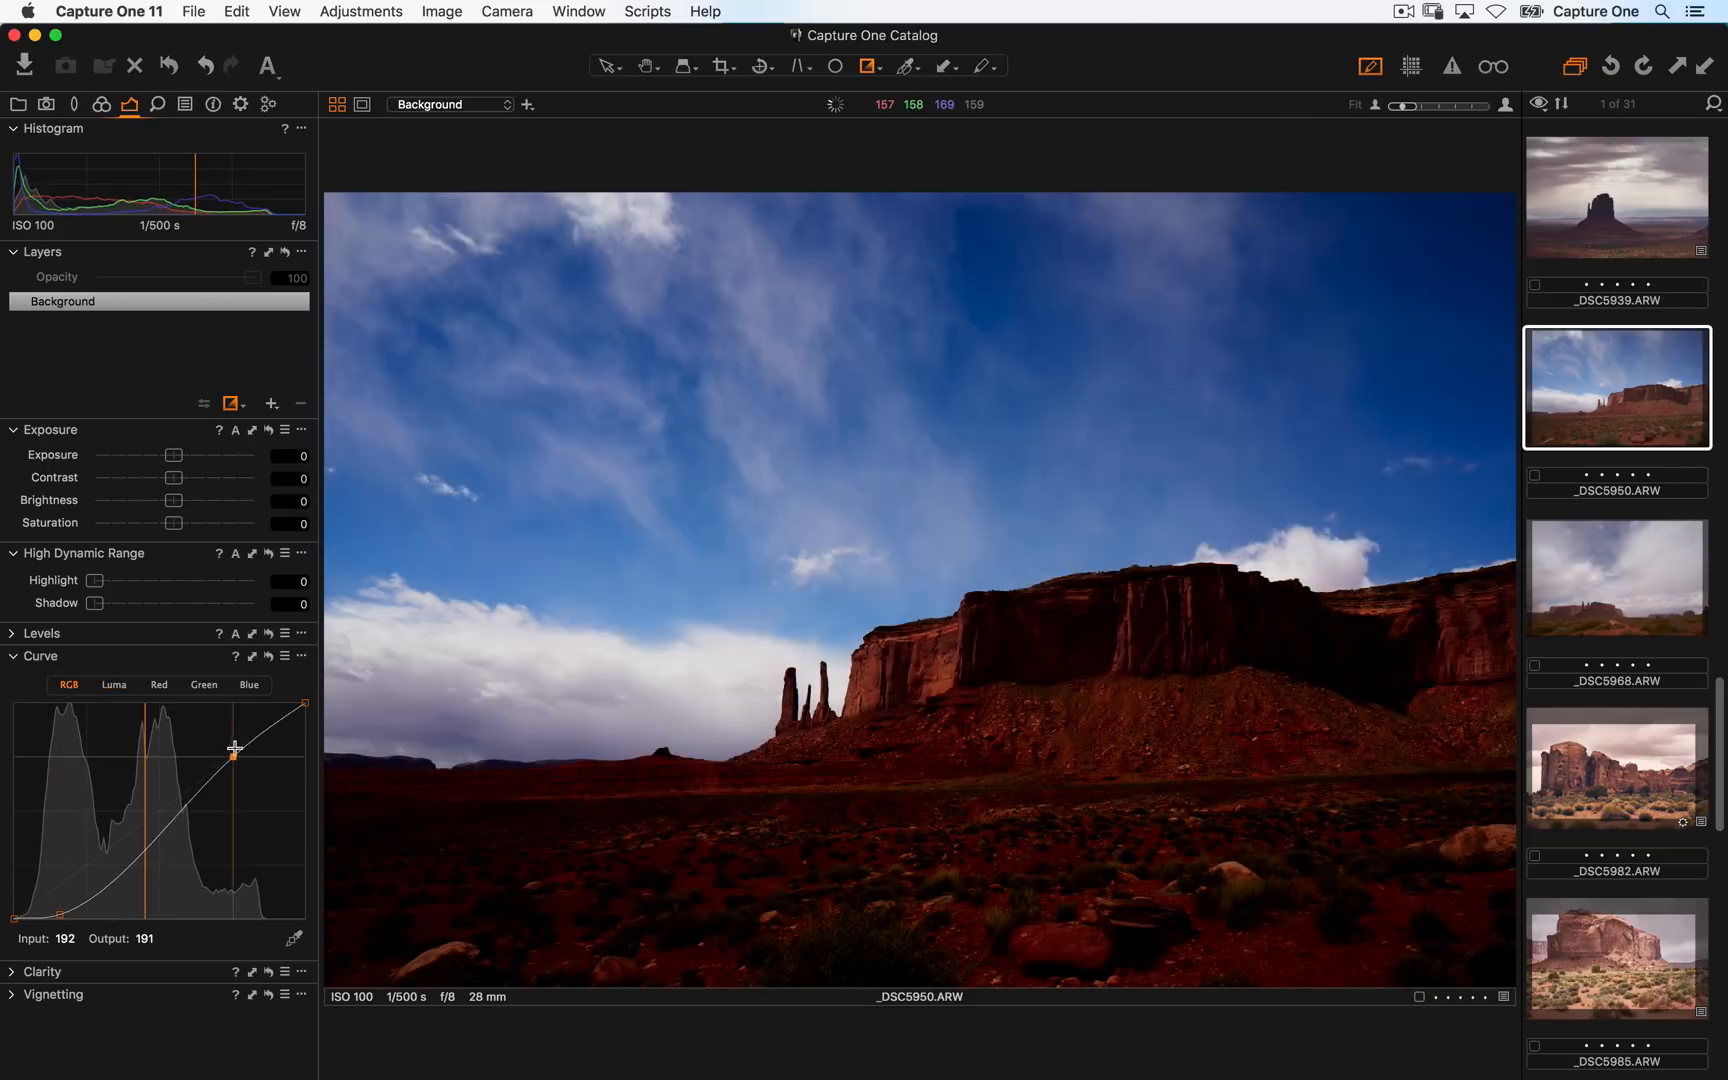
{"action": "left_click_drag", "start_coordinate": [60, 914], "coordinate": [69, 901]}
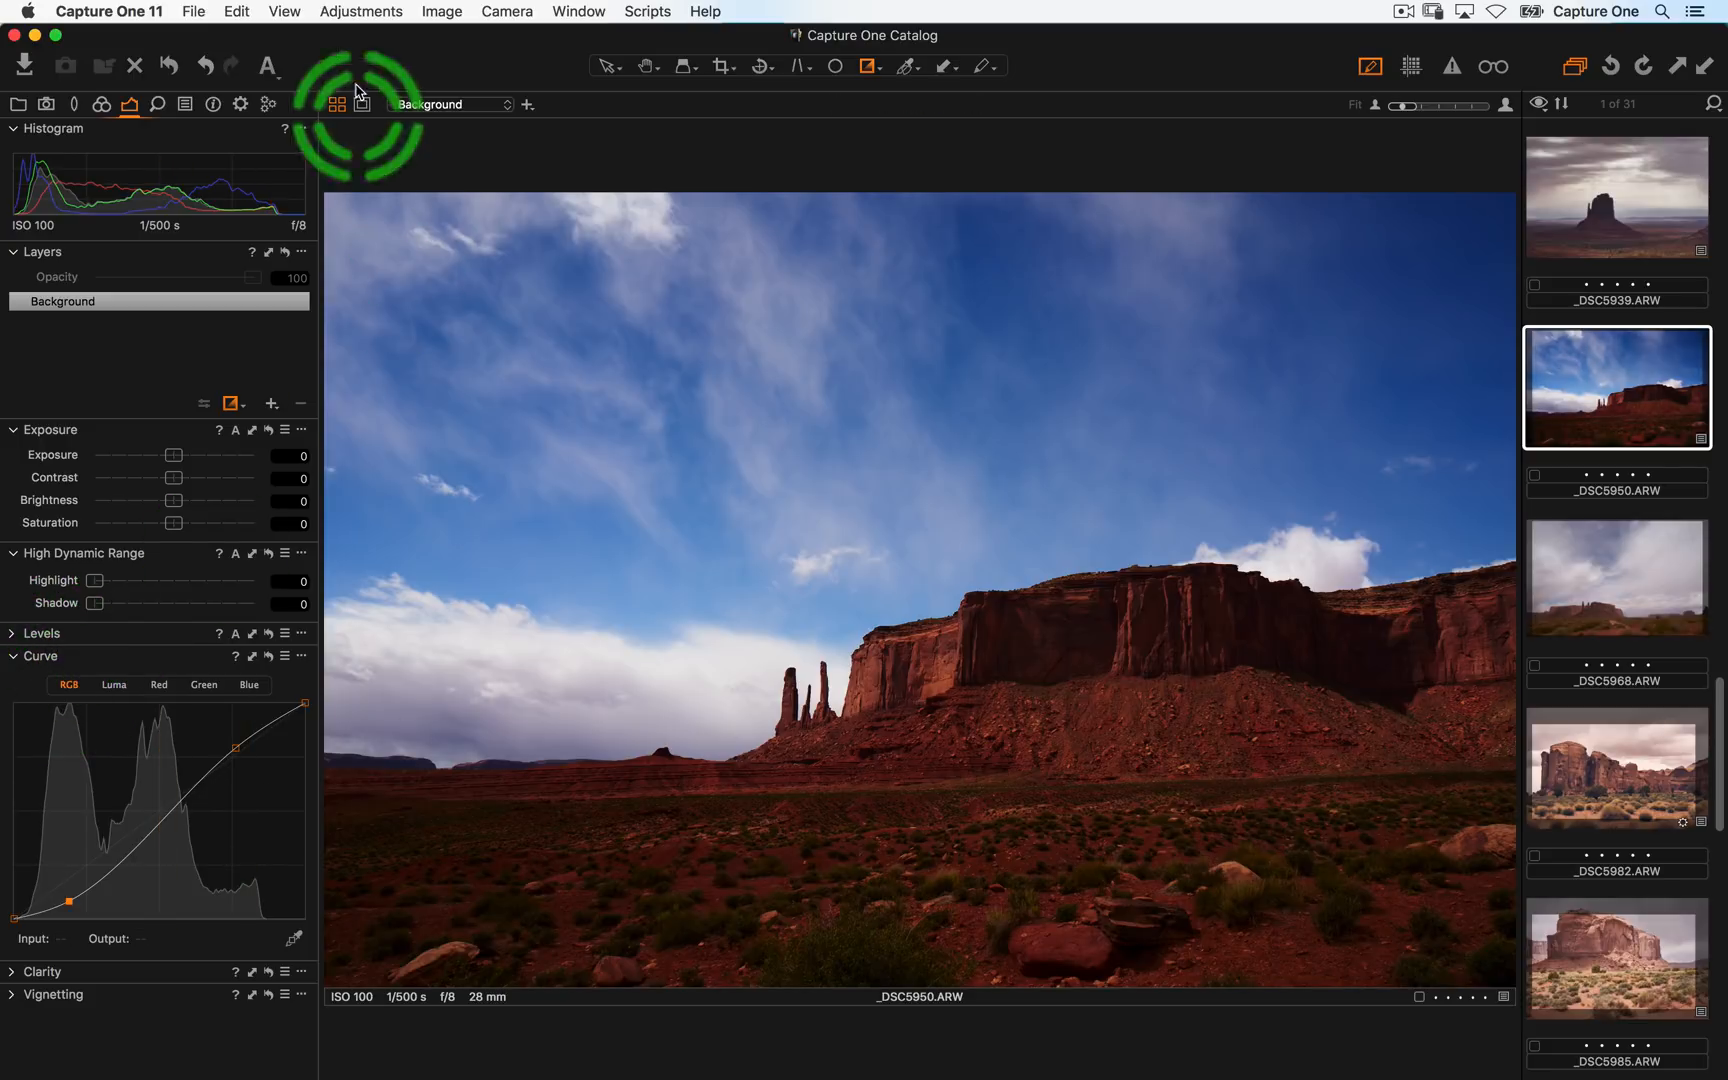
- Create a new variant of _DSC5950 and give it an S-curve on the Luma curve instead
{"action": "left_click", "coordinate": [350, 11]}
{"action": "mouse_move", "coordinate": [441, 11]}
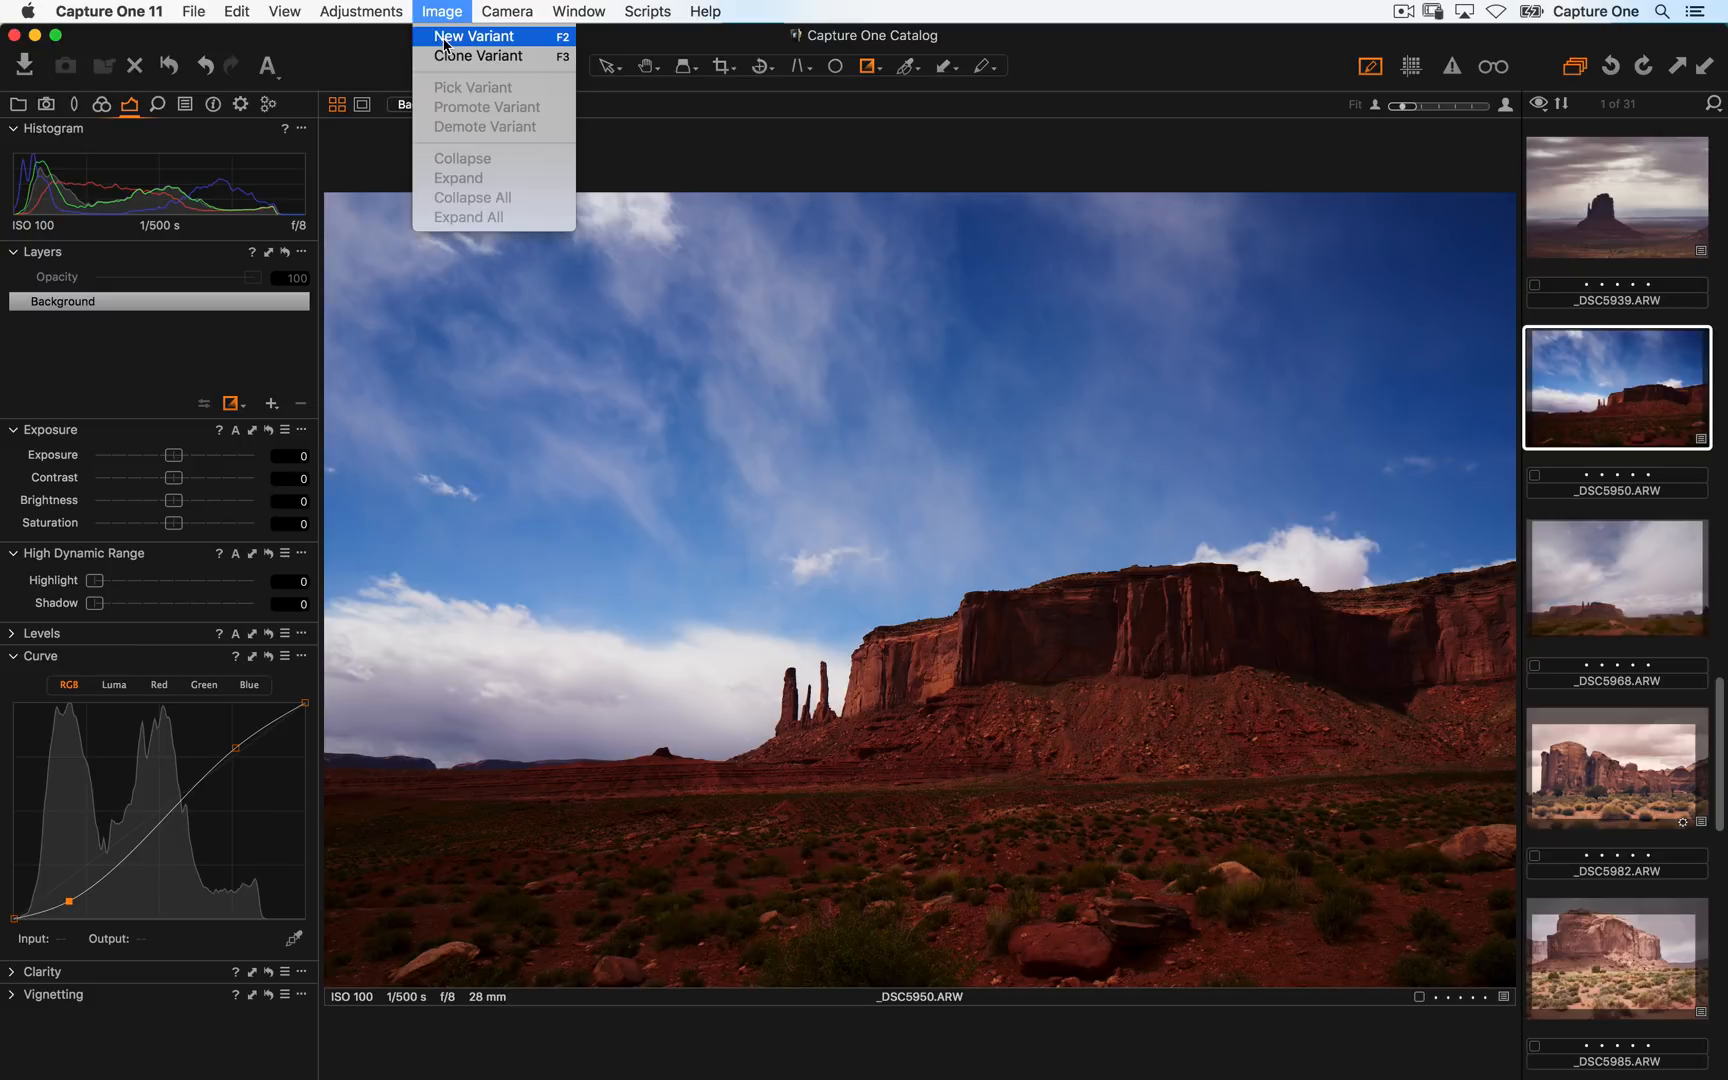
{"action": "left_click", "coordinate": [446, 37]}
{"action": "left_click", "coordinate": [114, 685]}
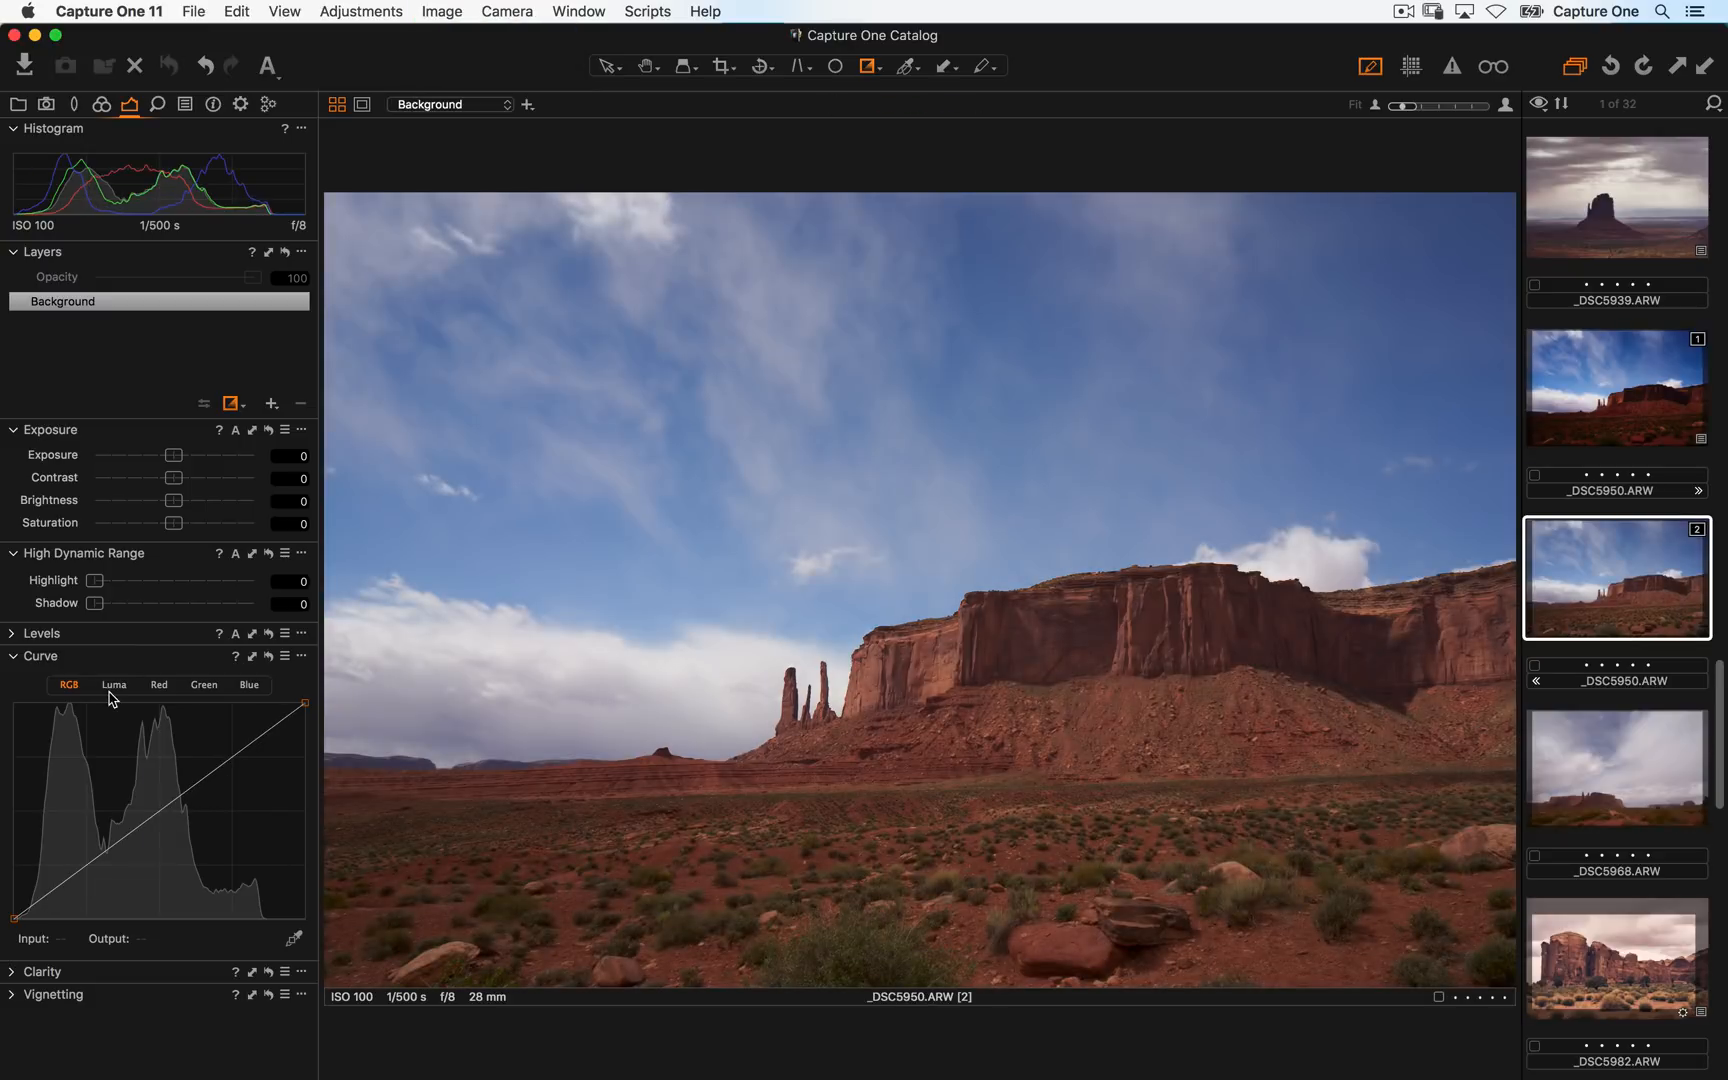
{"action": "left_click_drag", "start_coordinate": [85, 871], "coordinate": [70, 896]}
{"action": "left_click_drag", "start_coordinate": [170, 829], "coordinate": [233, 738]}
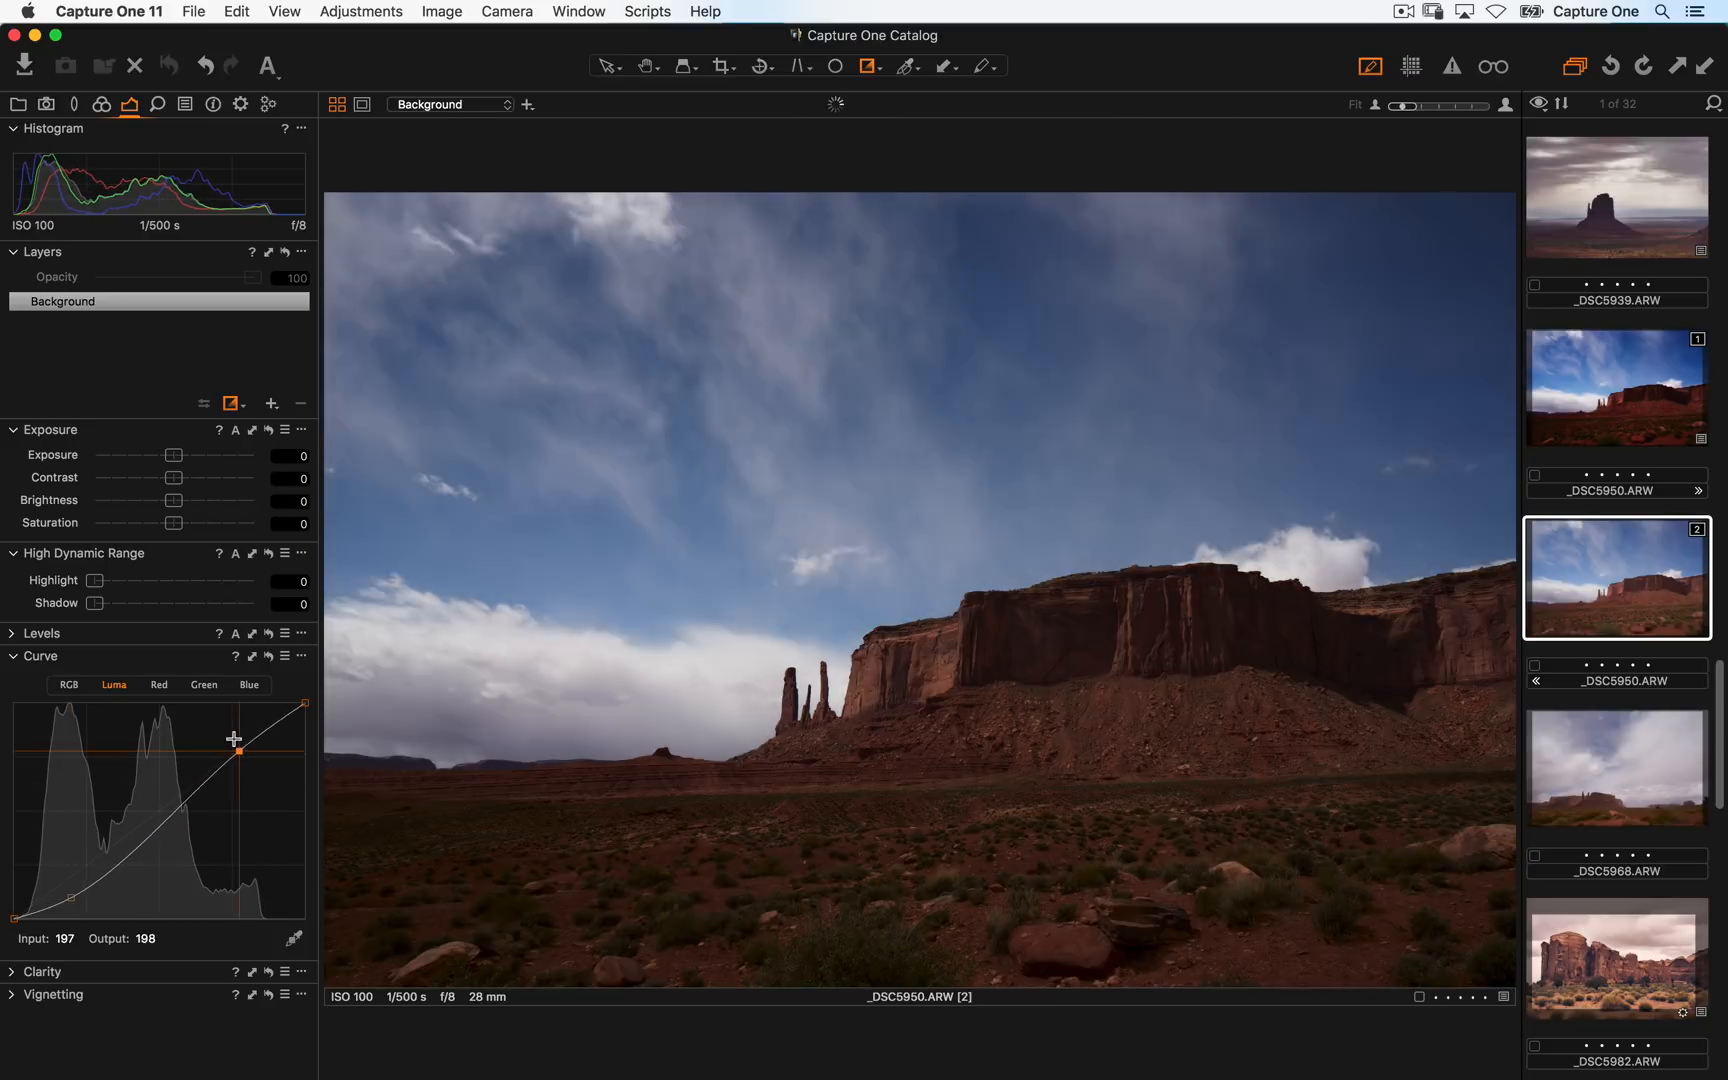
{"action": "left_click_drag", "start_coordinate": [71, 897], "coordinate": [70, 904]}
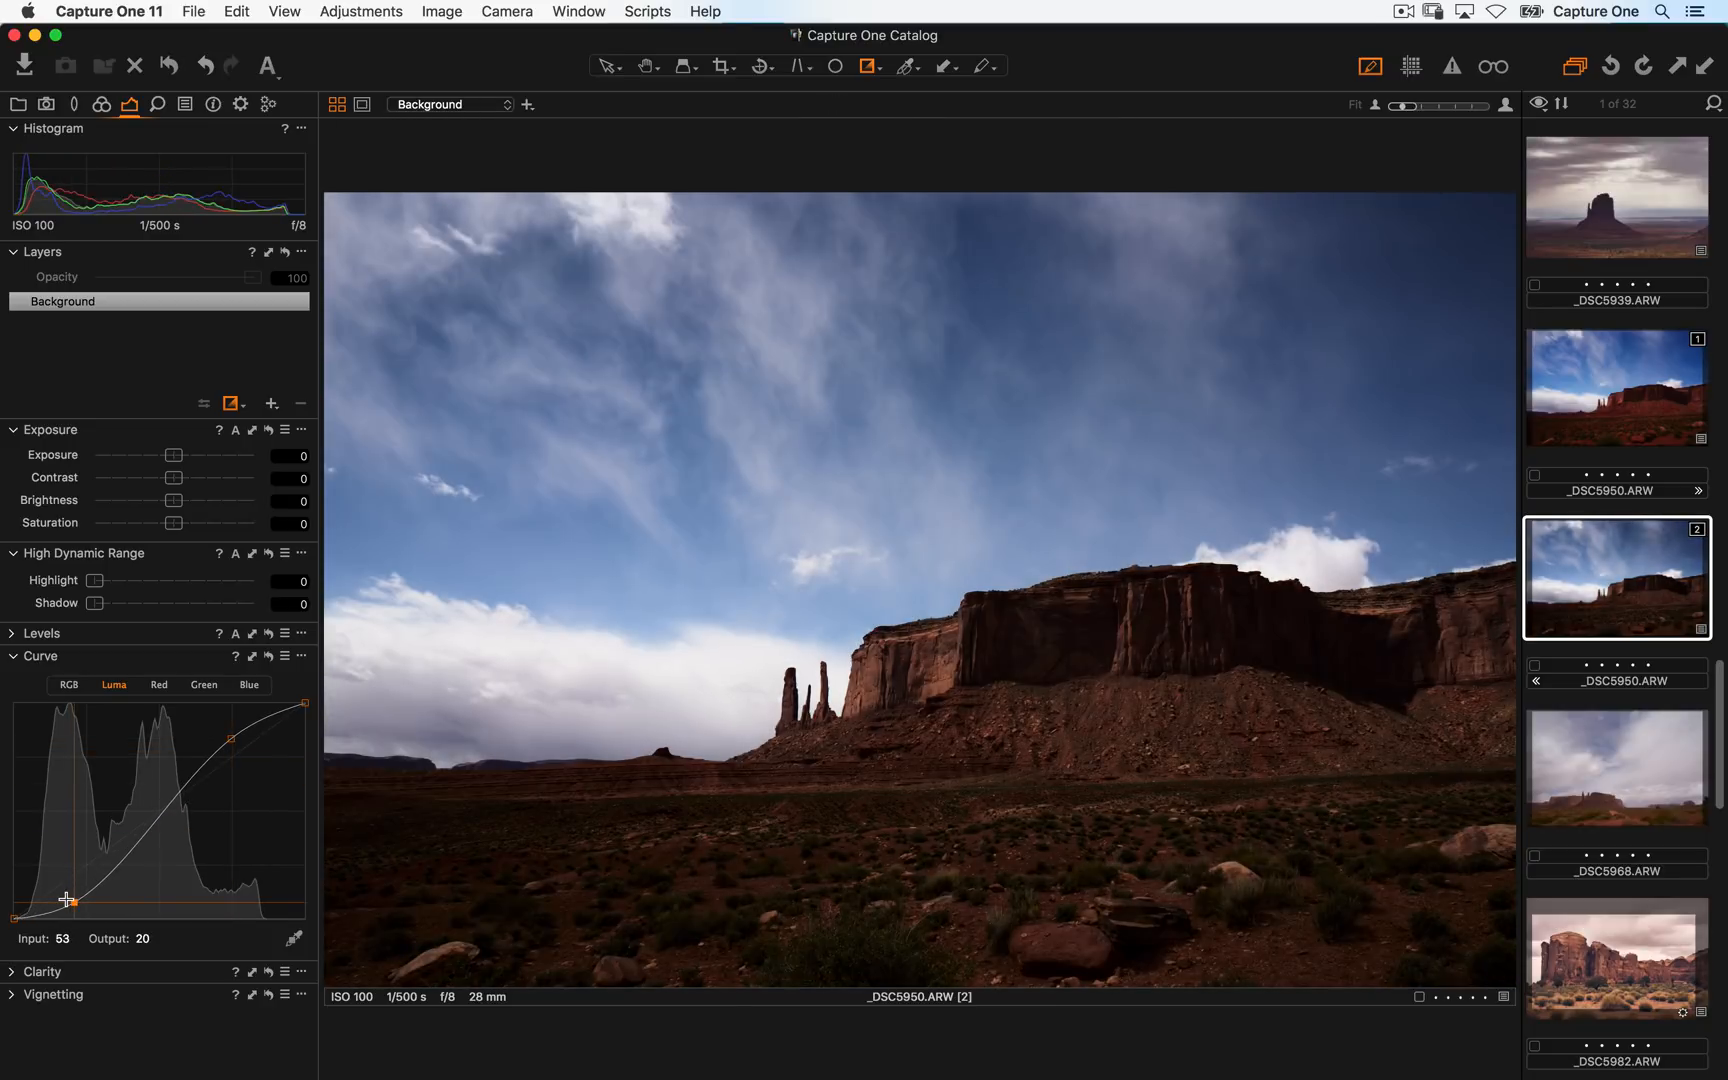
- Compare the RGB-curve and Luma-curve variants by switching back and forth between them
{"action": "key", "text": "Left"}
{"action": "key", "text": "Right"}
{"action": "key", "text": "Left"}
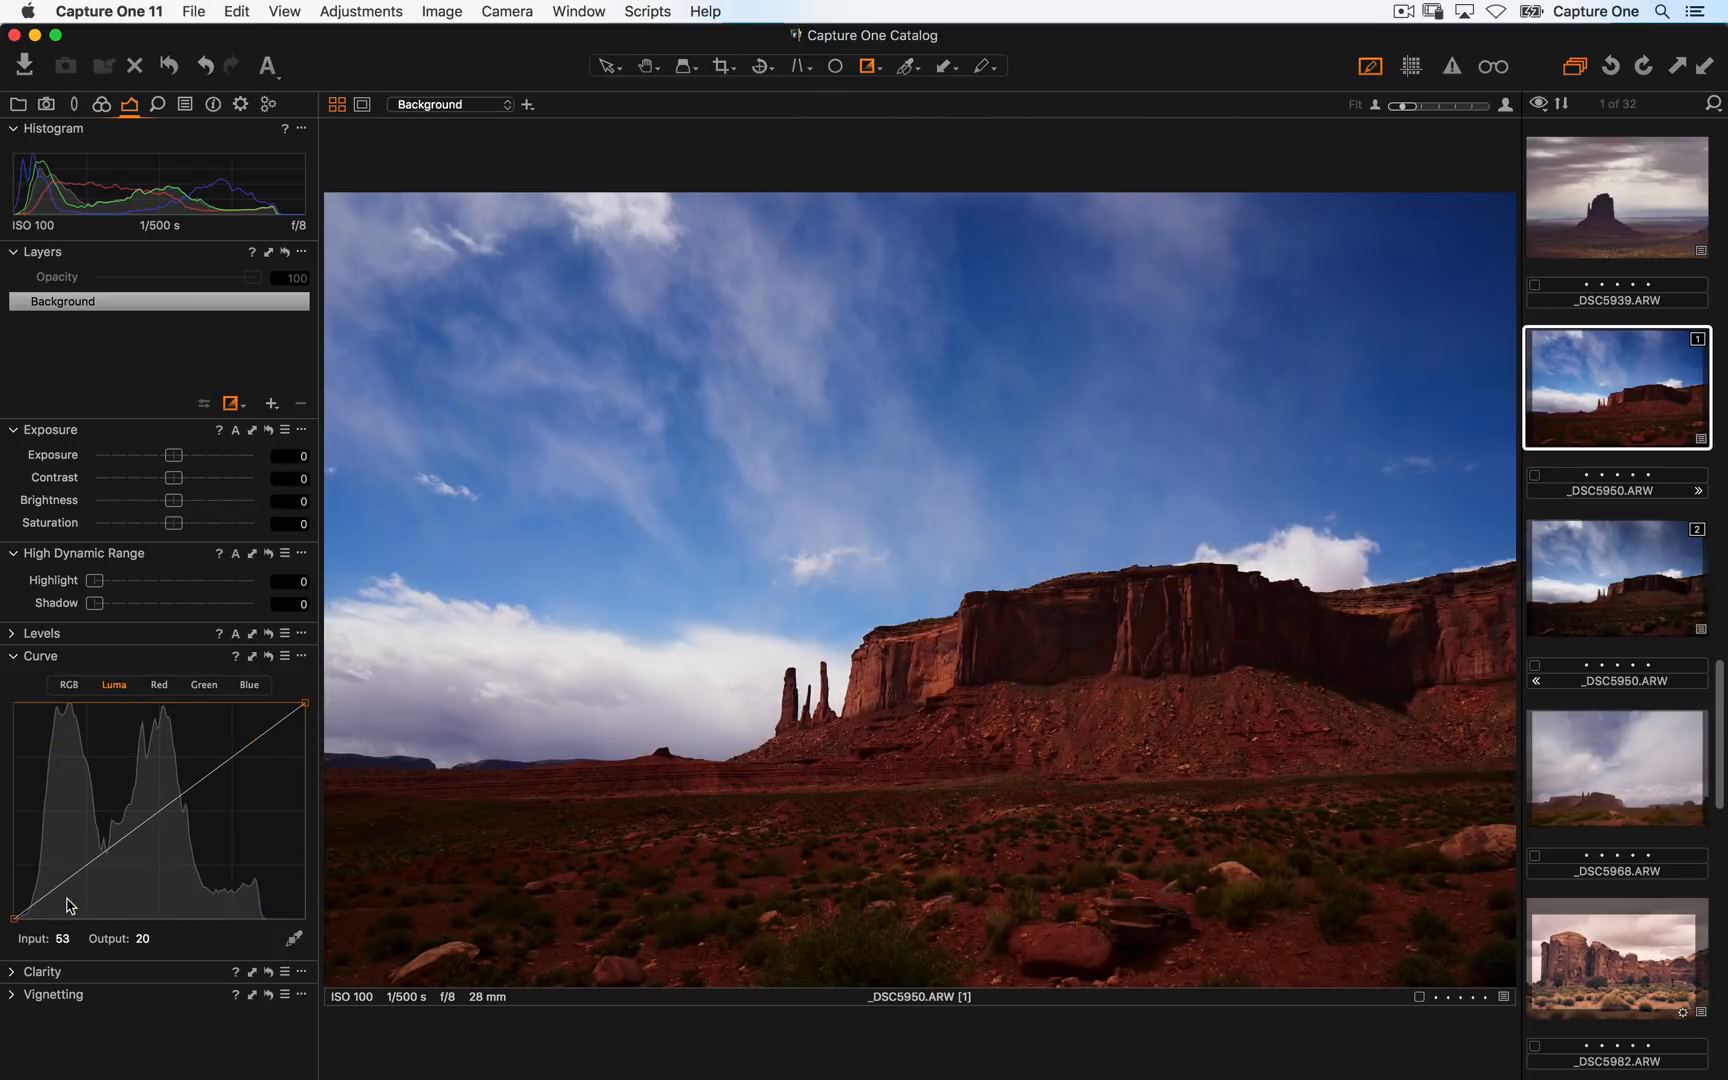
{"action": "key", "text": "Right"}
{"action": "key", "text": "Left"}
{"action": "key", "text": "Right"}
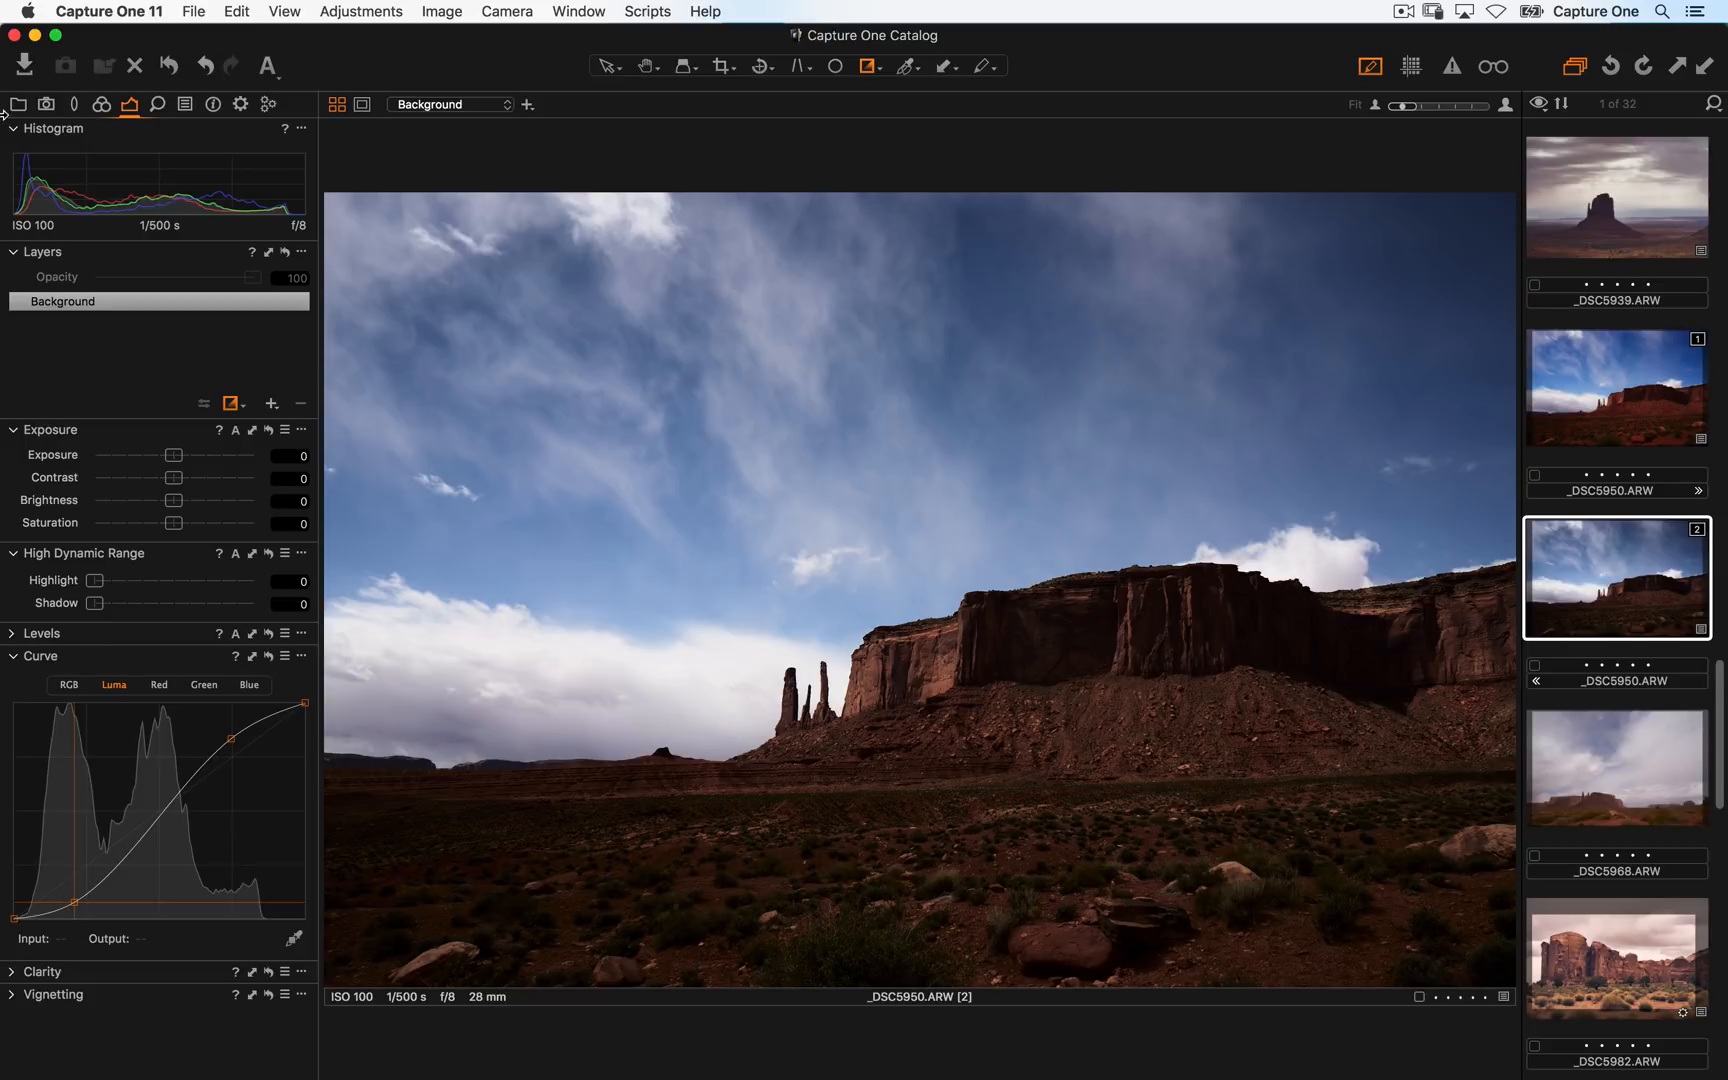
- Enable the TIFF Adobe RGB (1998) (8bit), JPEG sRGB and JPEG sRGB QuickProof (preview size) process recipes
{"action": "left_click", "coordinate": [245, 105]}
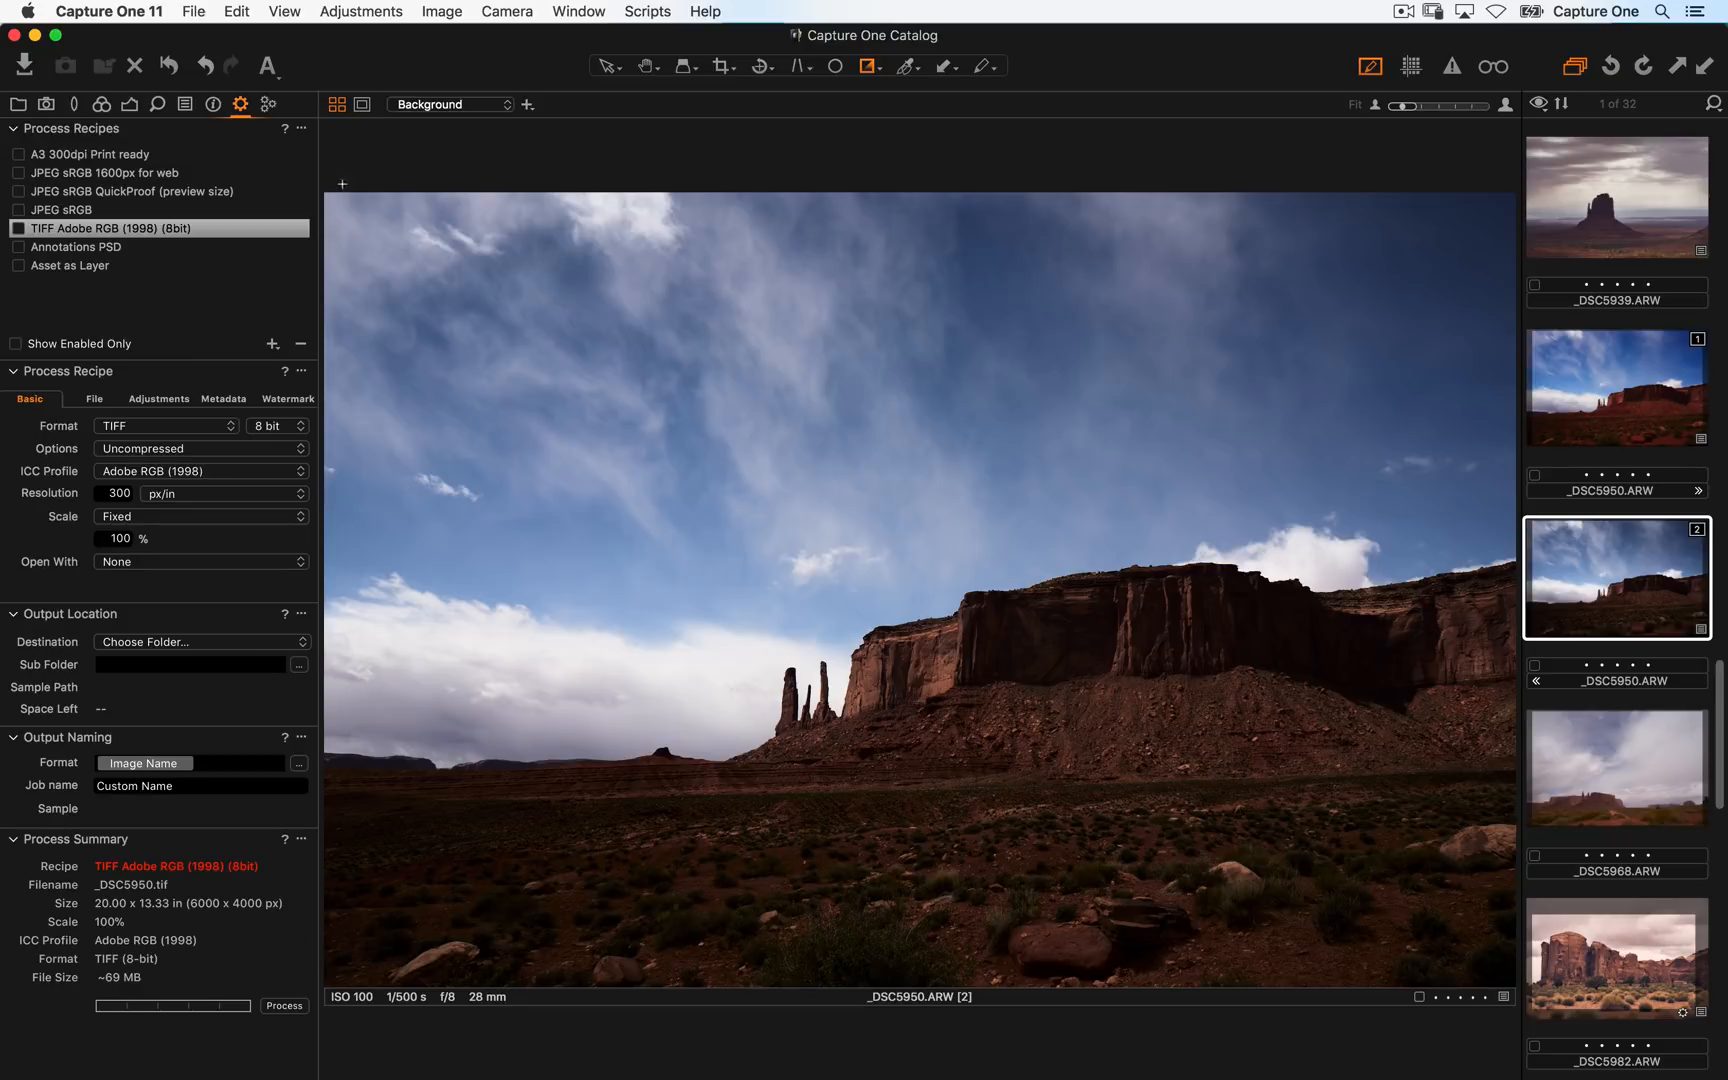
{"action": "left_click", "coordinate": [171, 299]}
{"action": "left_click", "coordinate": [18, 228]}
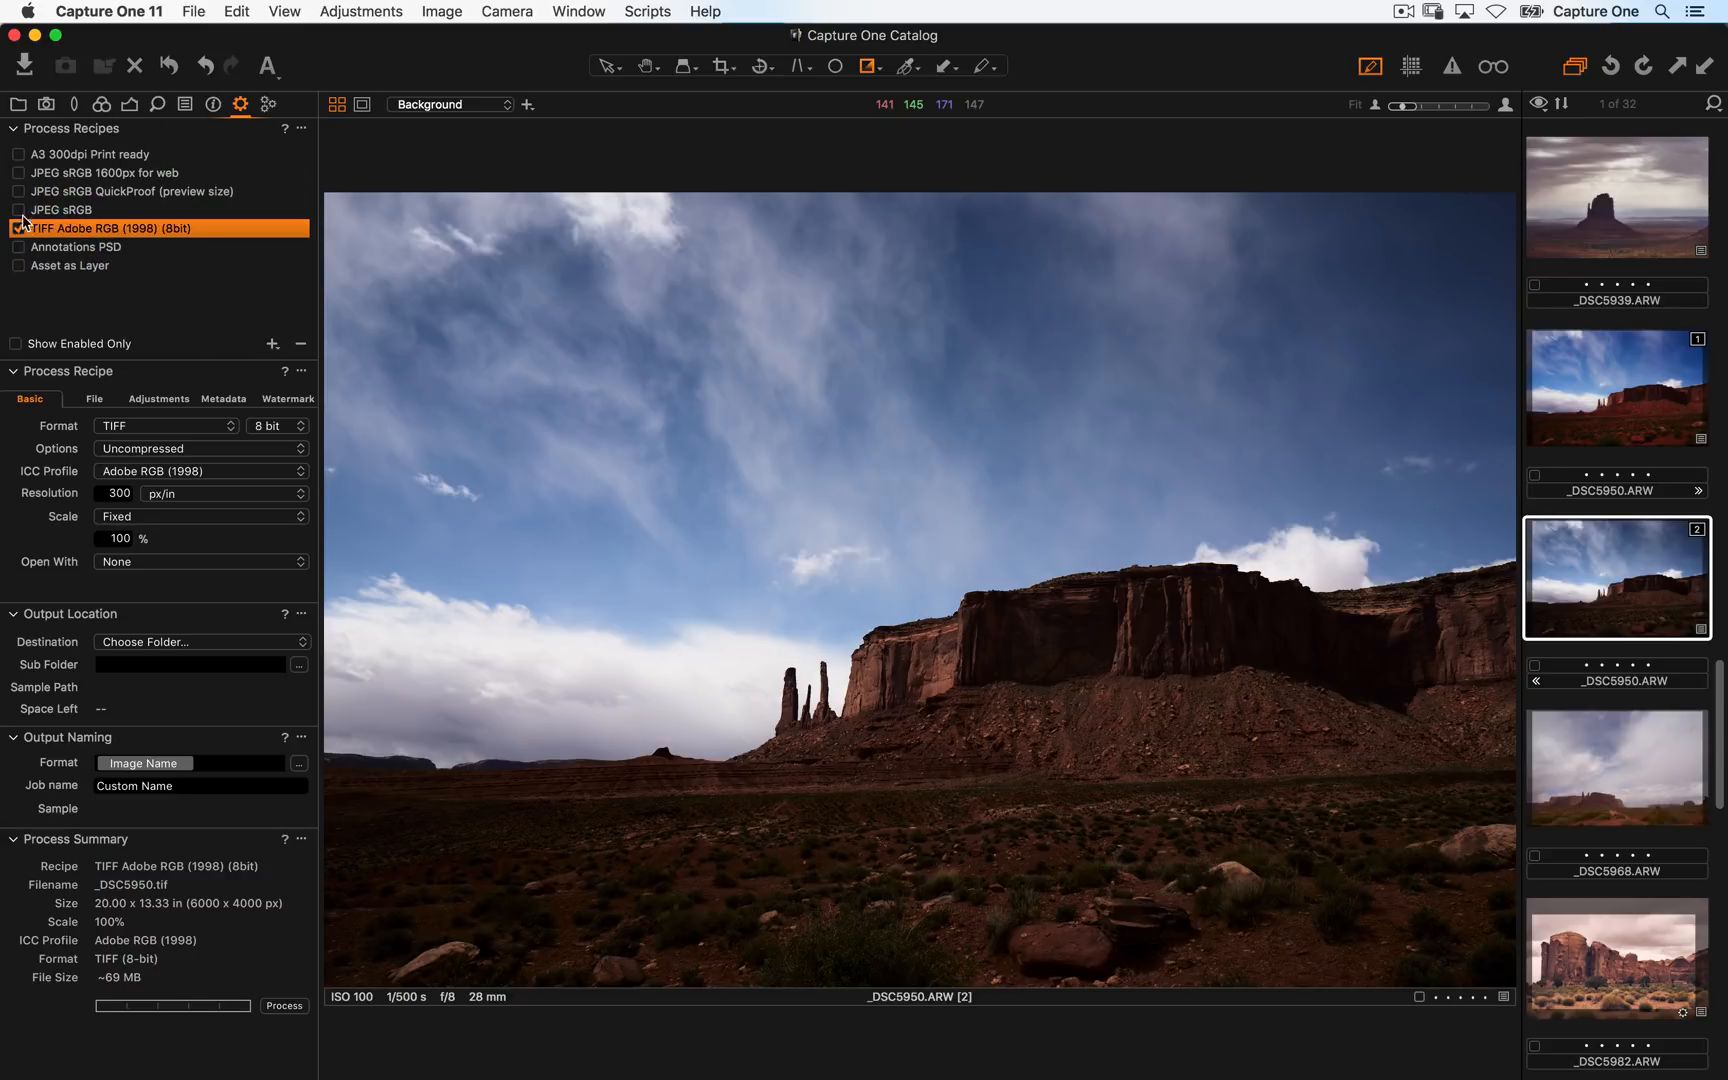
{"action": "left_click", "coordinate": [18, 209]}
{"action": "left_click", "coordinate": [18, 191]}
- Reopen the _DSC5939 image with its layered adjustments
{"action": "left_click", "coordinate": [1622, 181]}
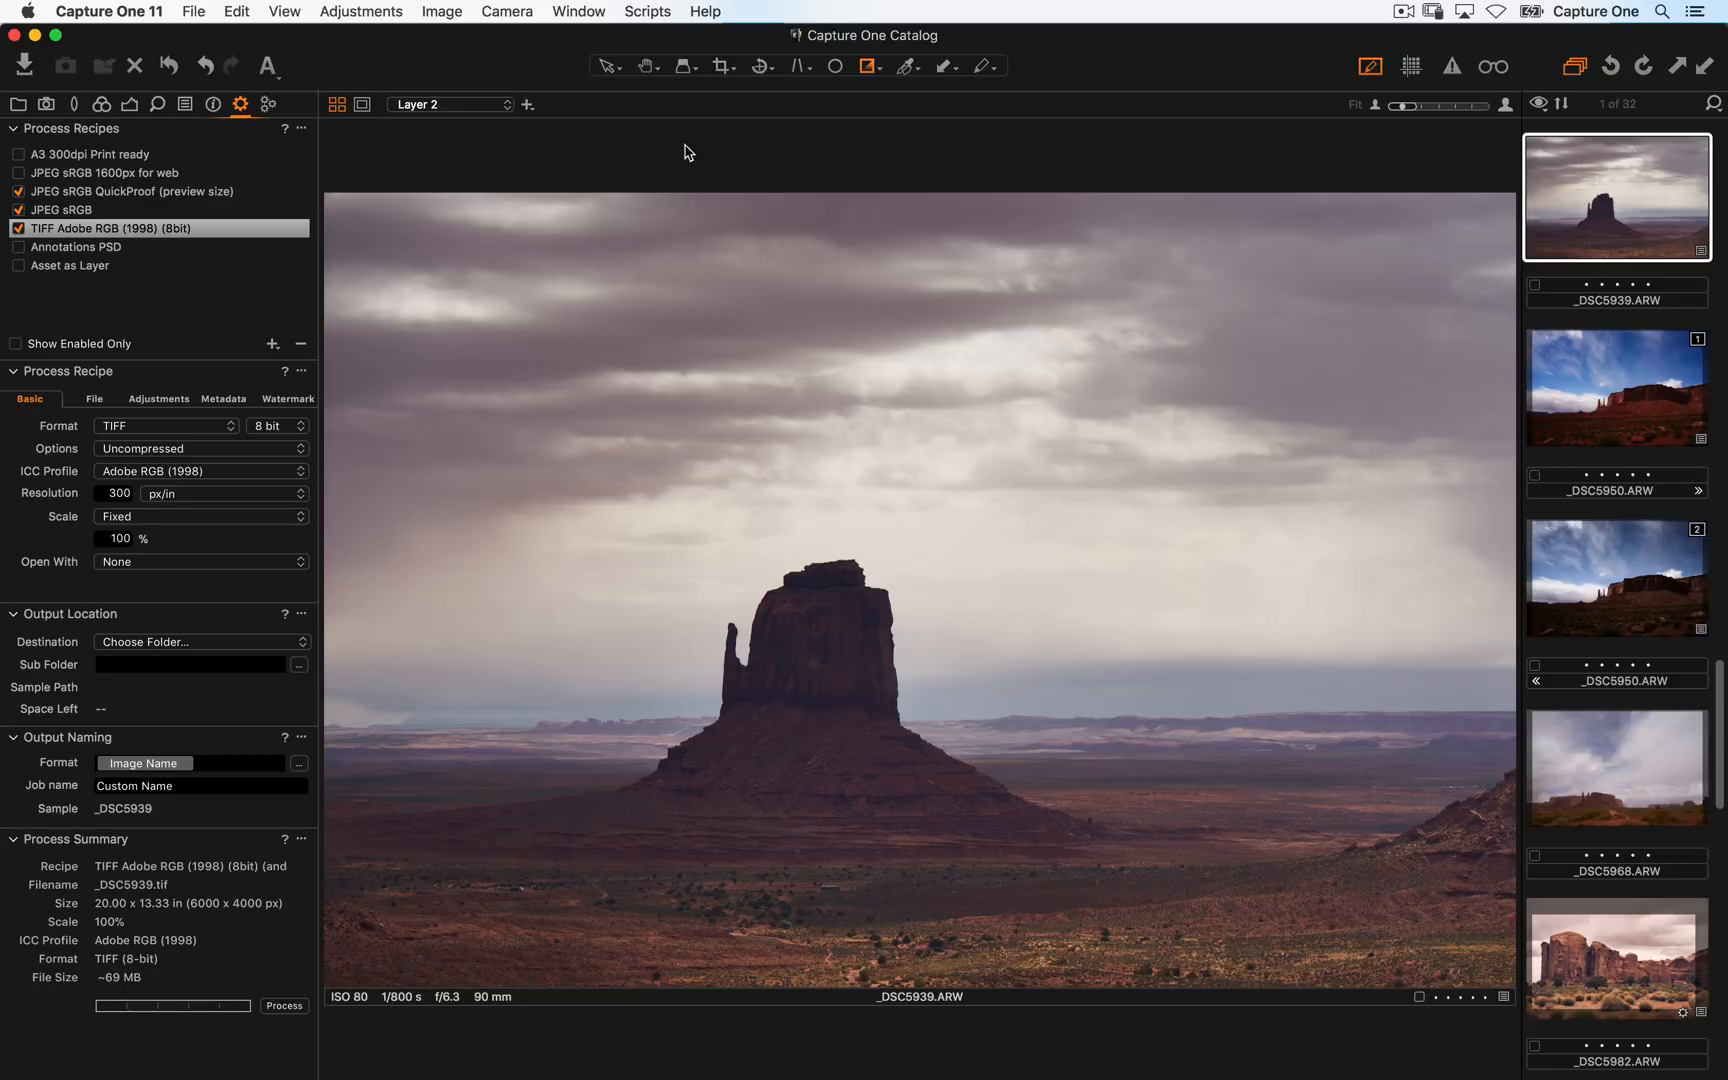
{"action": "left_click", "coordinate": [130, 104]}
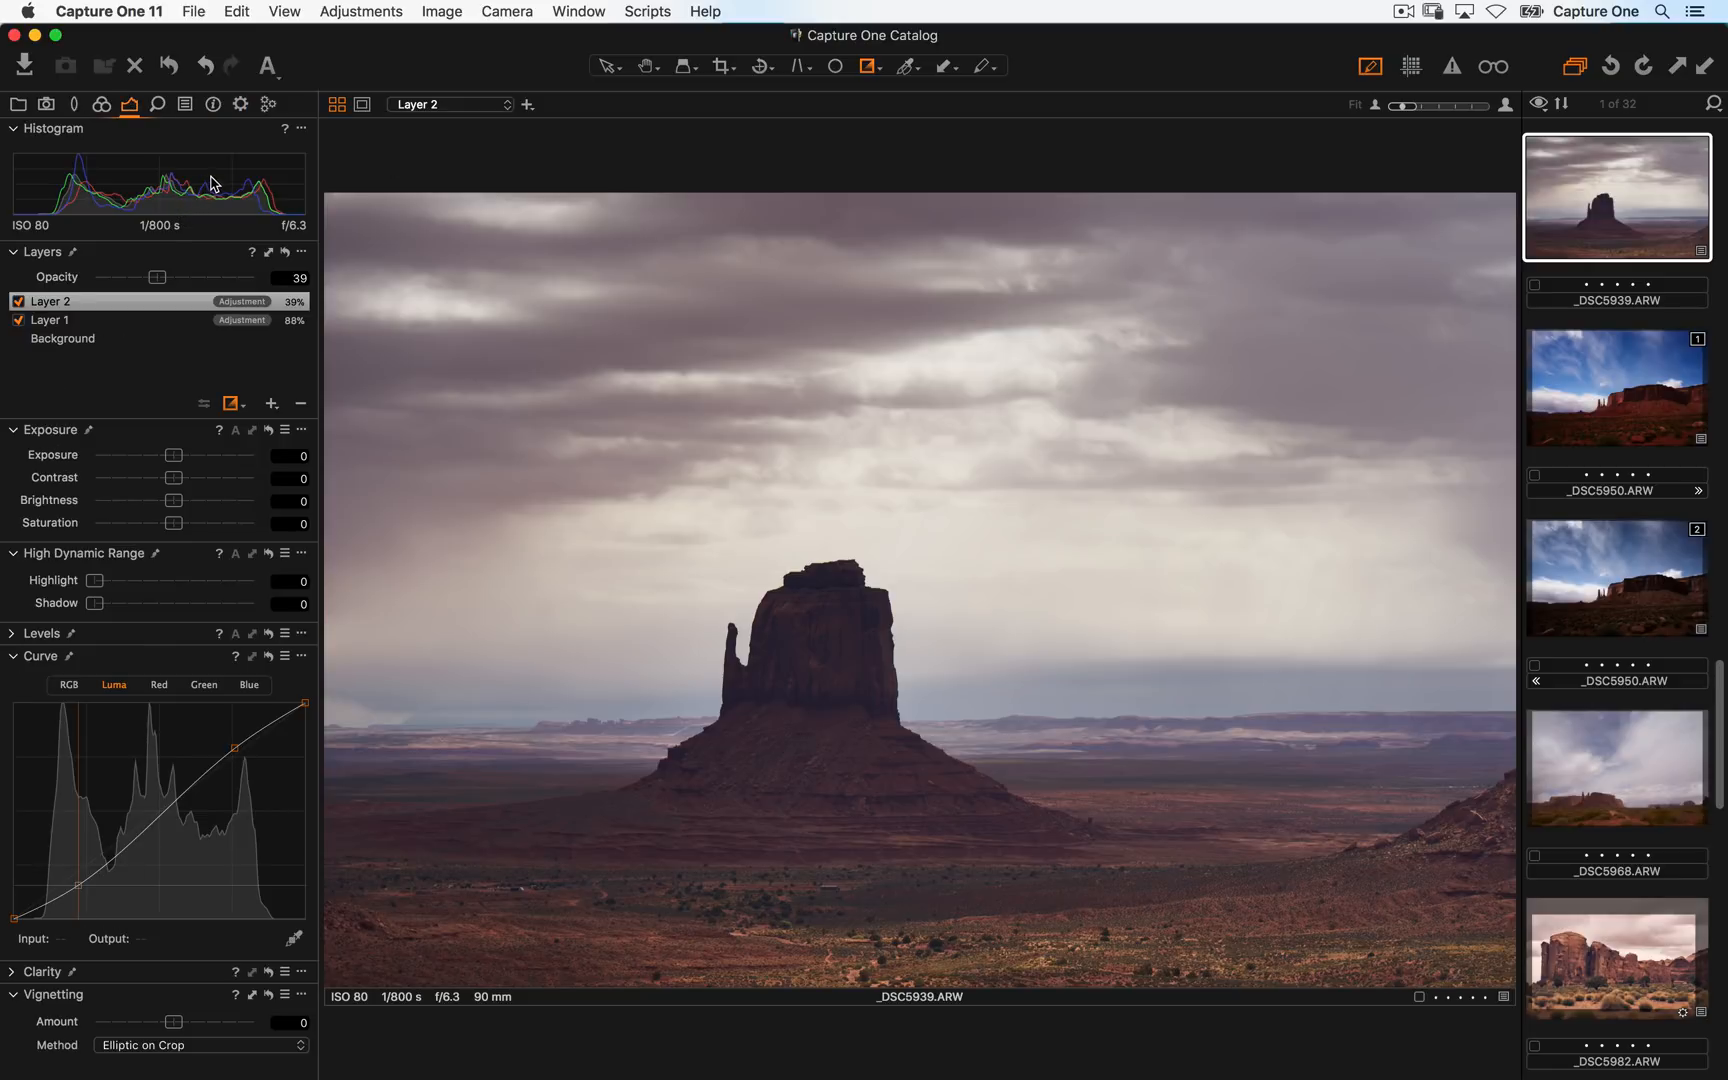